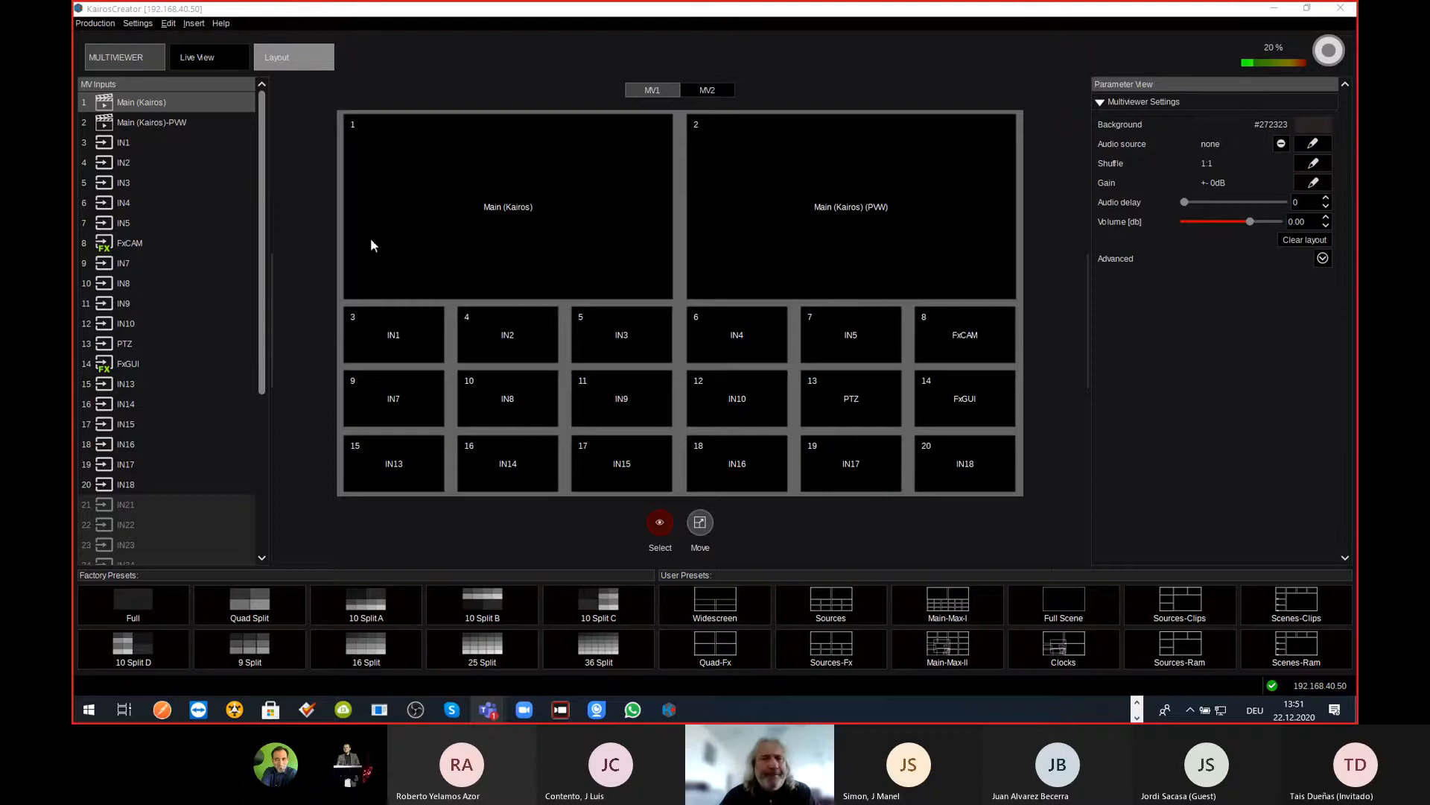
# Step: Set the audio source of multiviewer MV1 to the Main (Kairos) scene
pyautogui.click(583, 216)
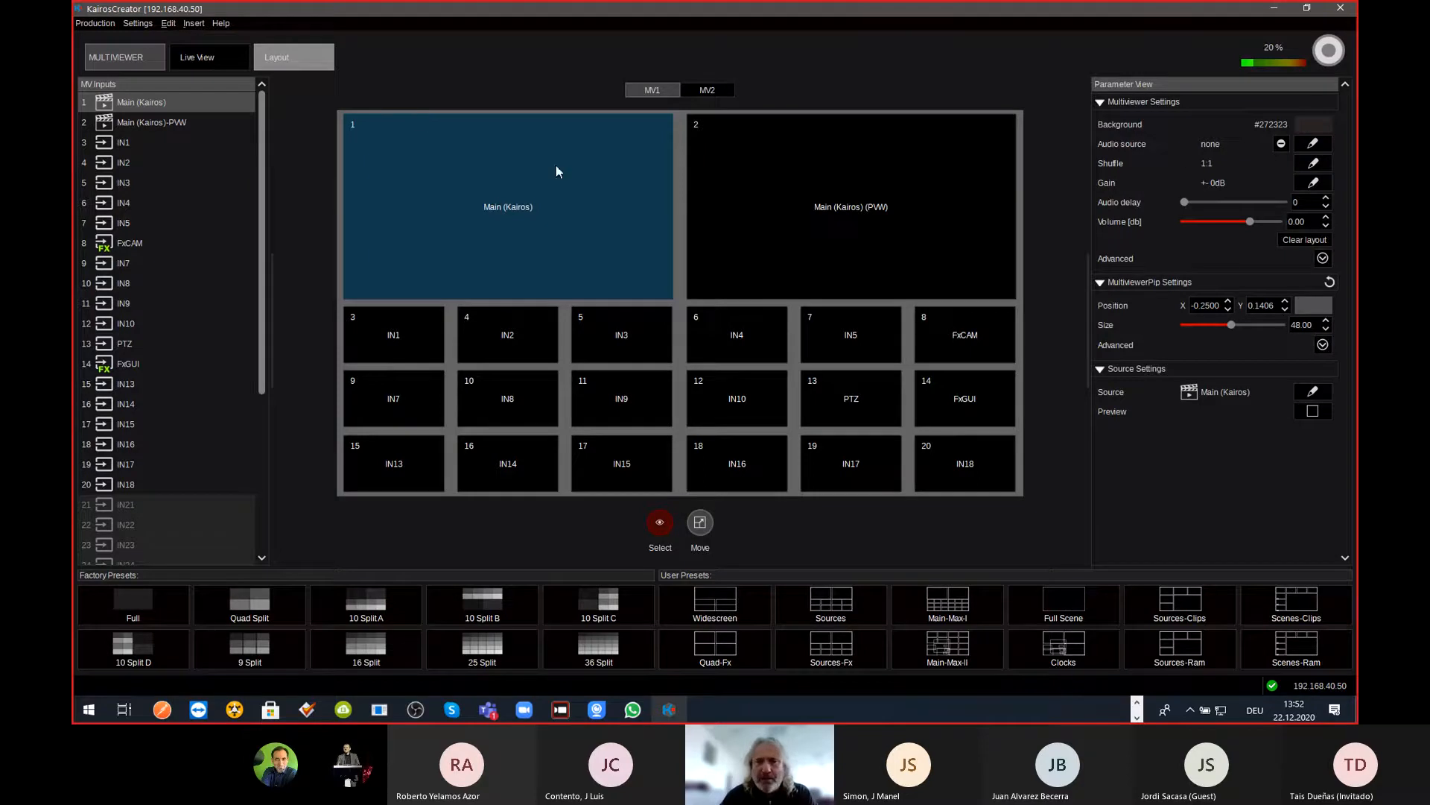
pyautogui.click(1314, 145)
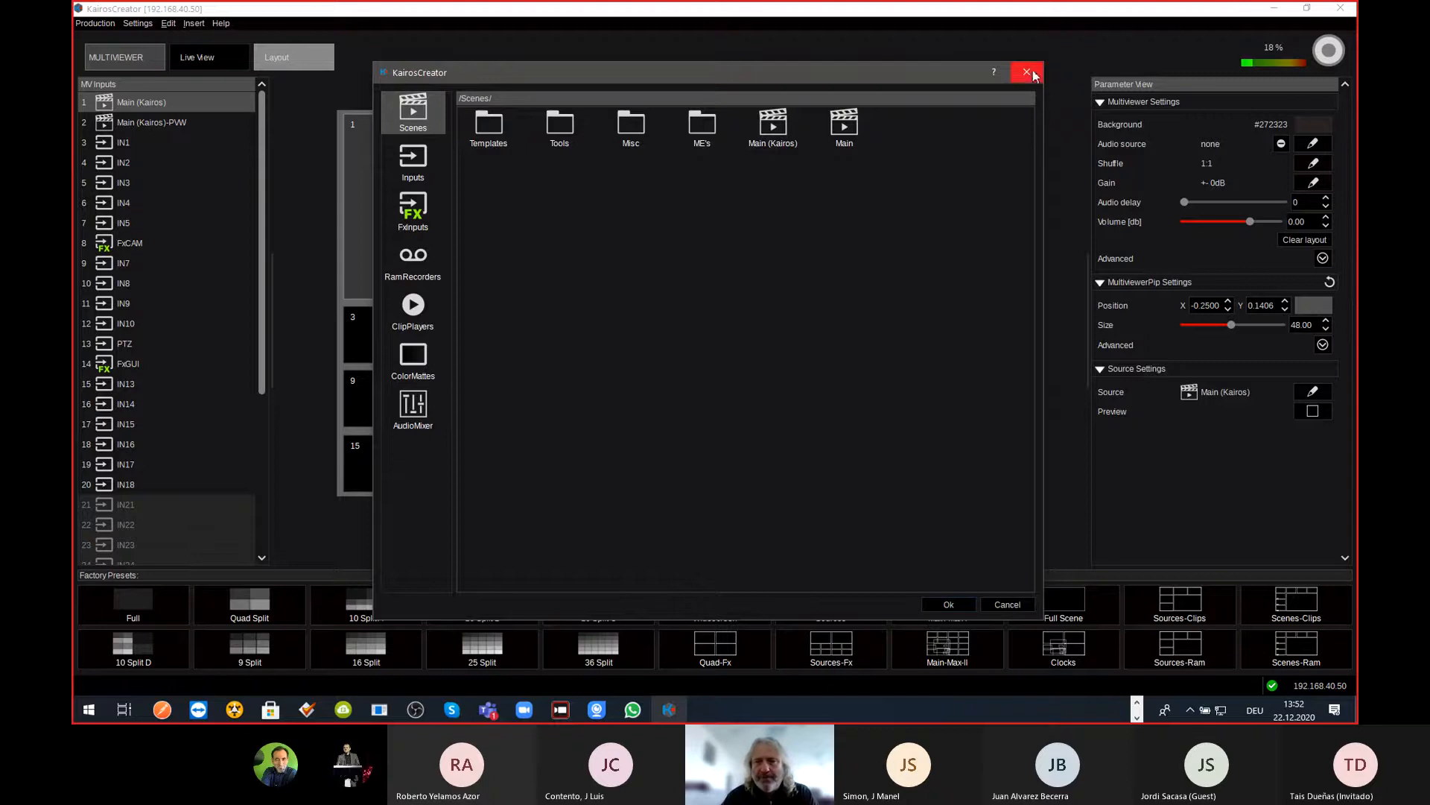
pyautogui.click(781, 130)
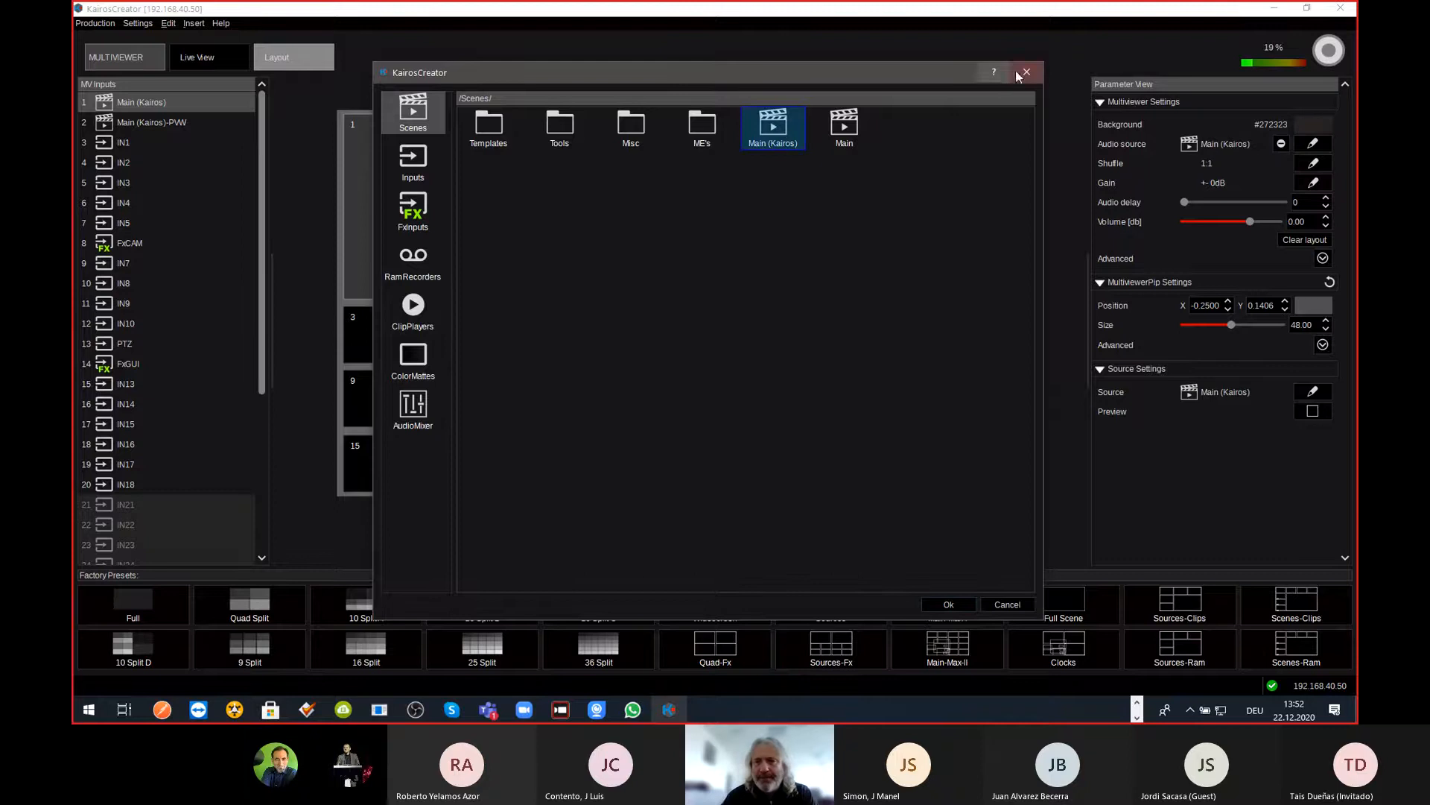
pyautogui.click(951, 605)
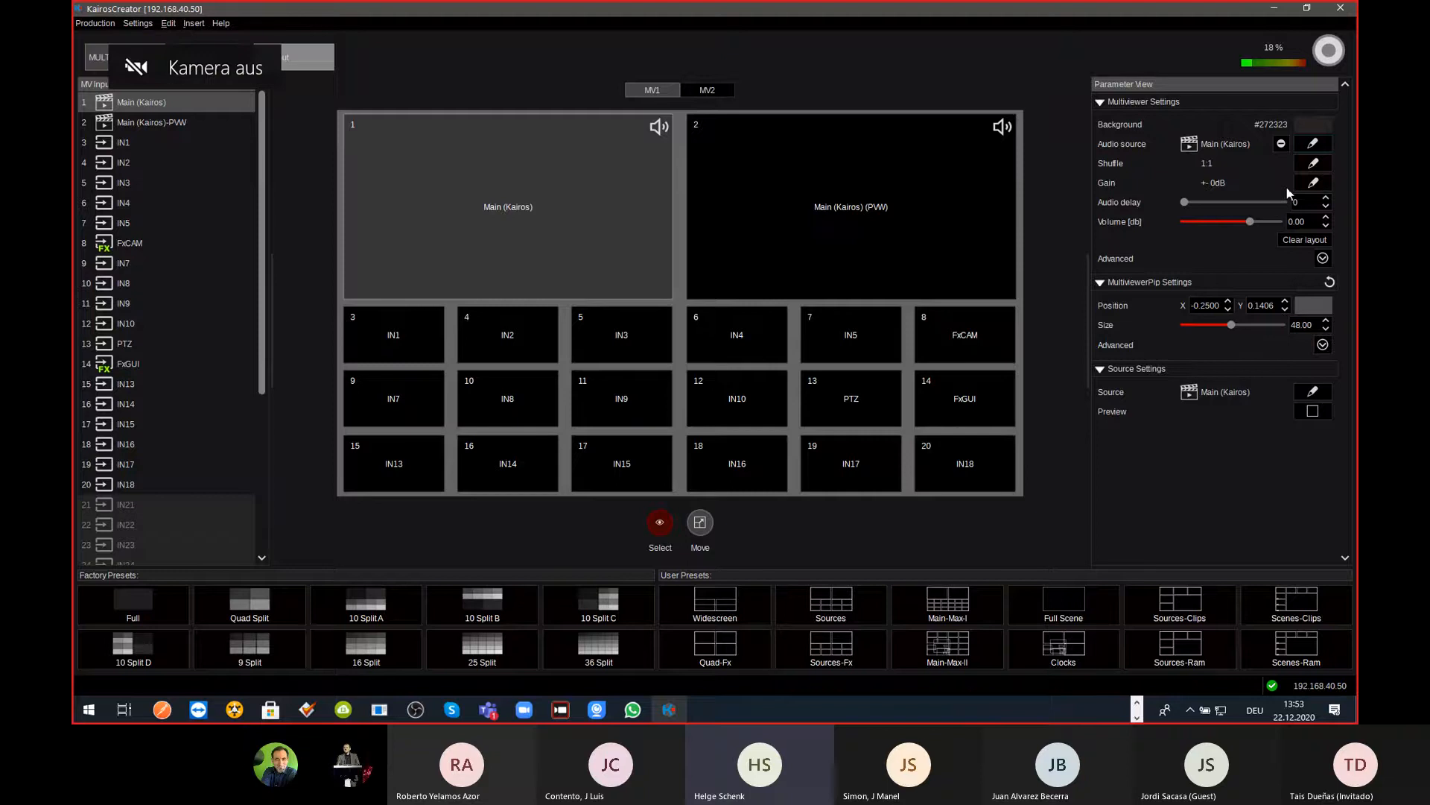
# Step: Examine the multiviewer's audio shuffle matrix, per-channel gain faders and audio delay control
pyautogui.click(1311, 181)
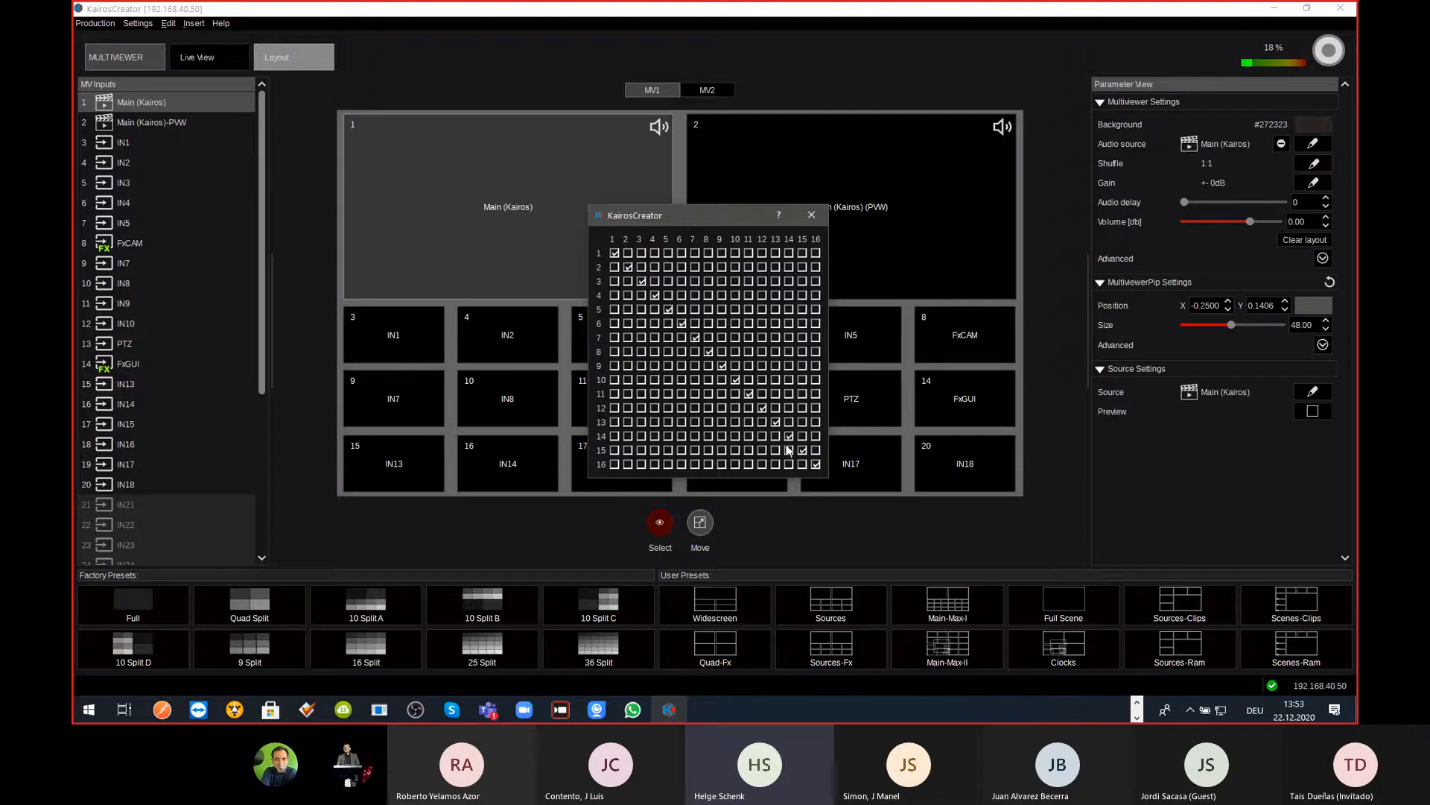
pyautogui.click(813, 215)
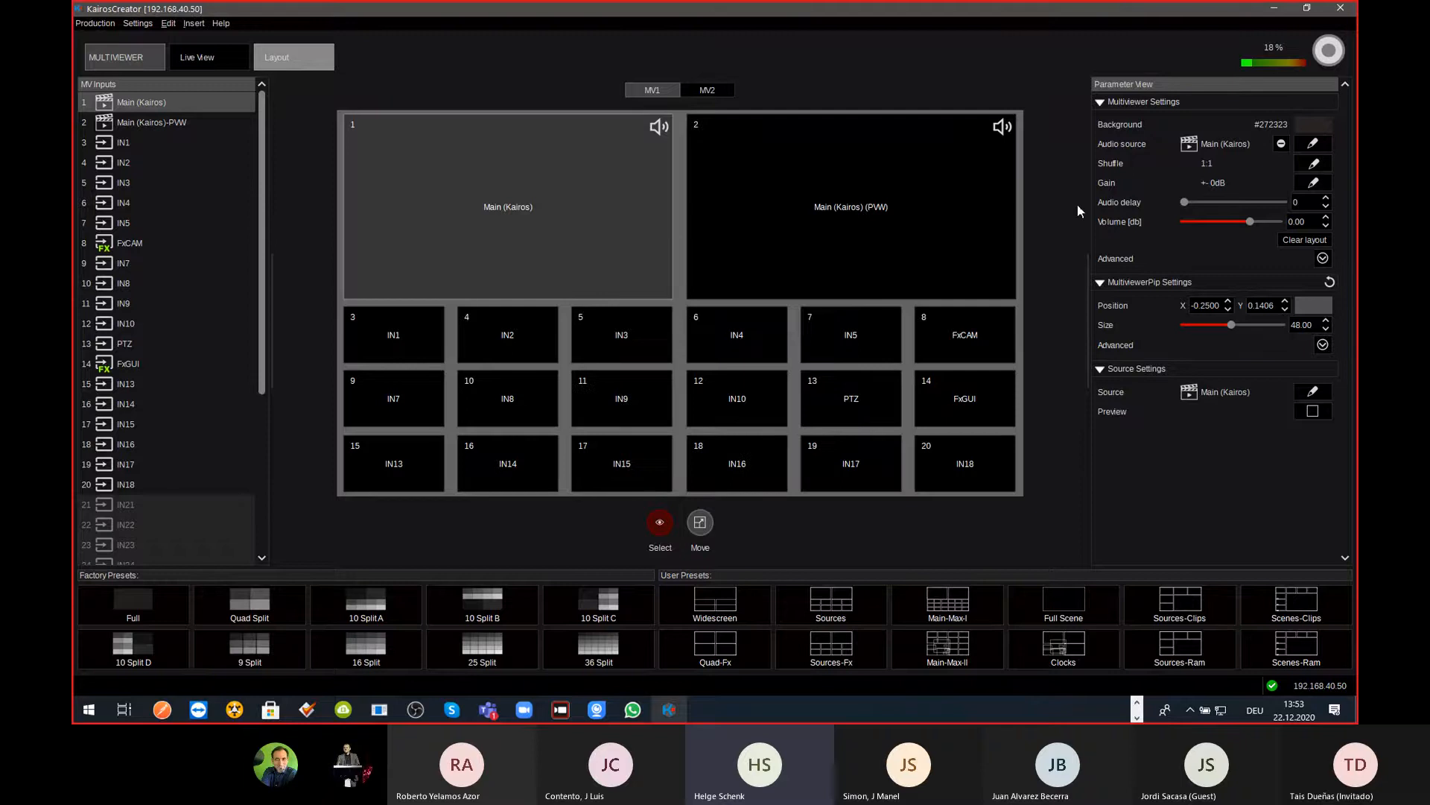
pyautogui.click(1316, 183)
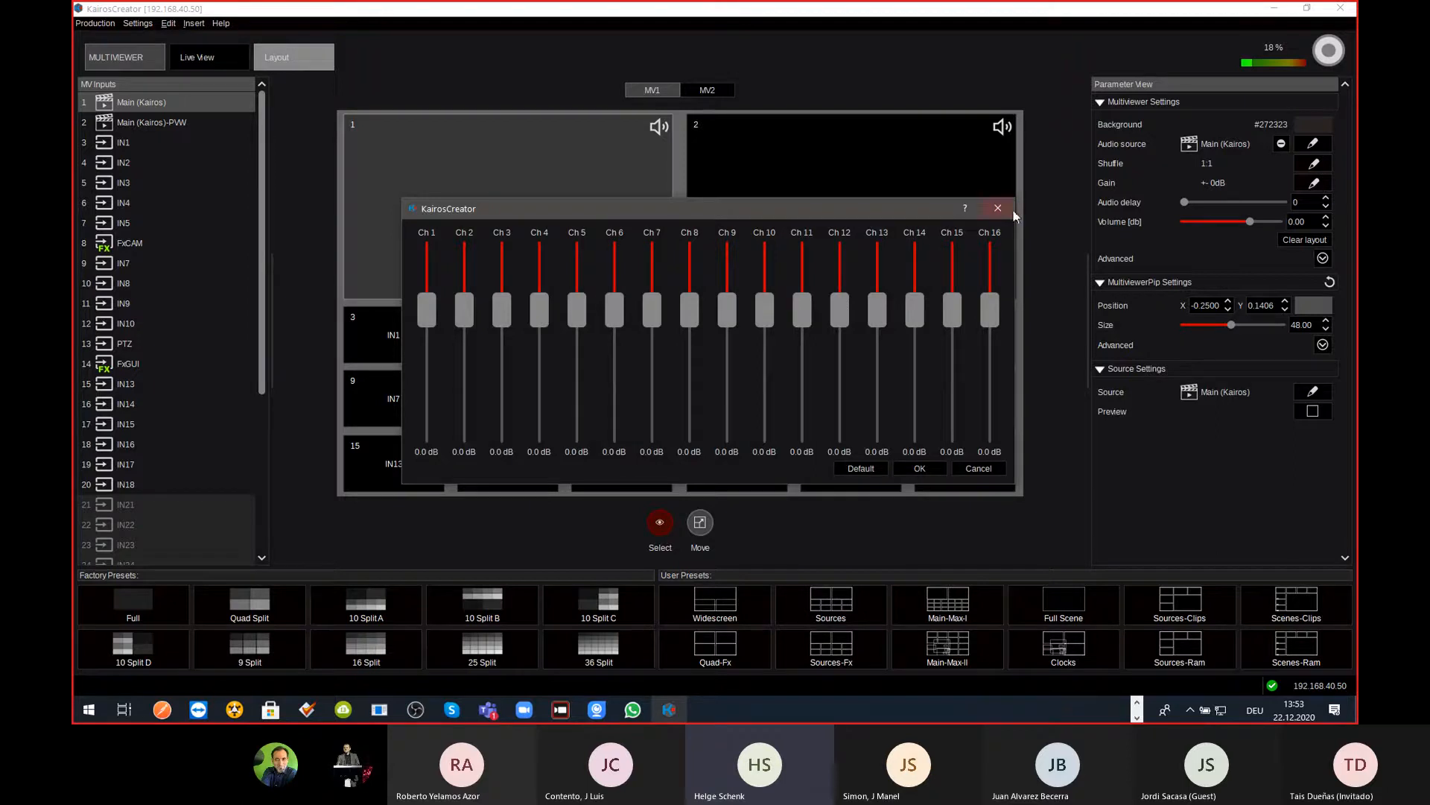
pyautogui.click(928, 468)
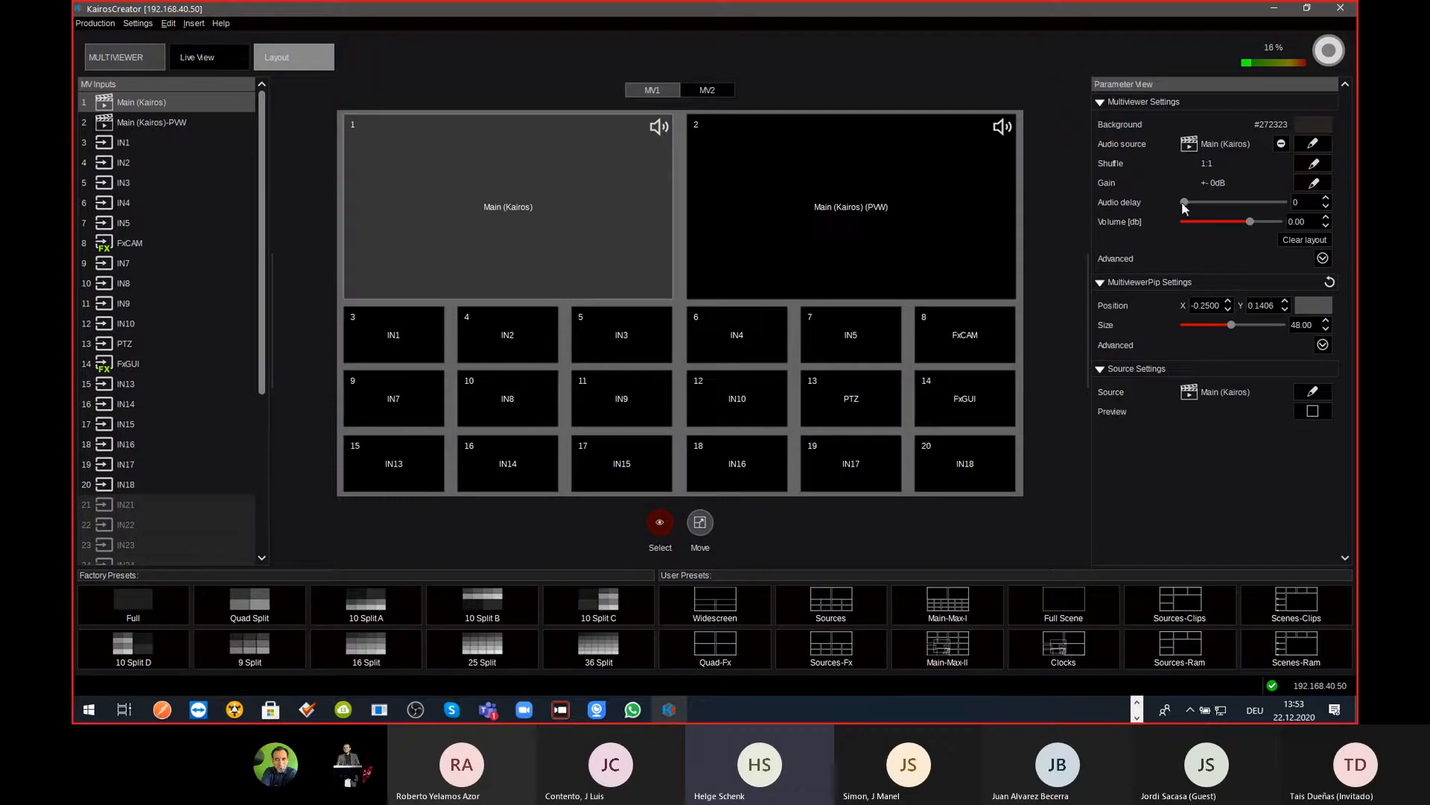
pyautogui.moveTo(1185, 201); pyautogui.dragTo(1148, 212)
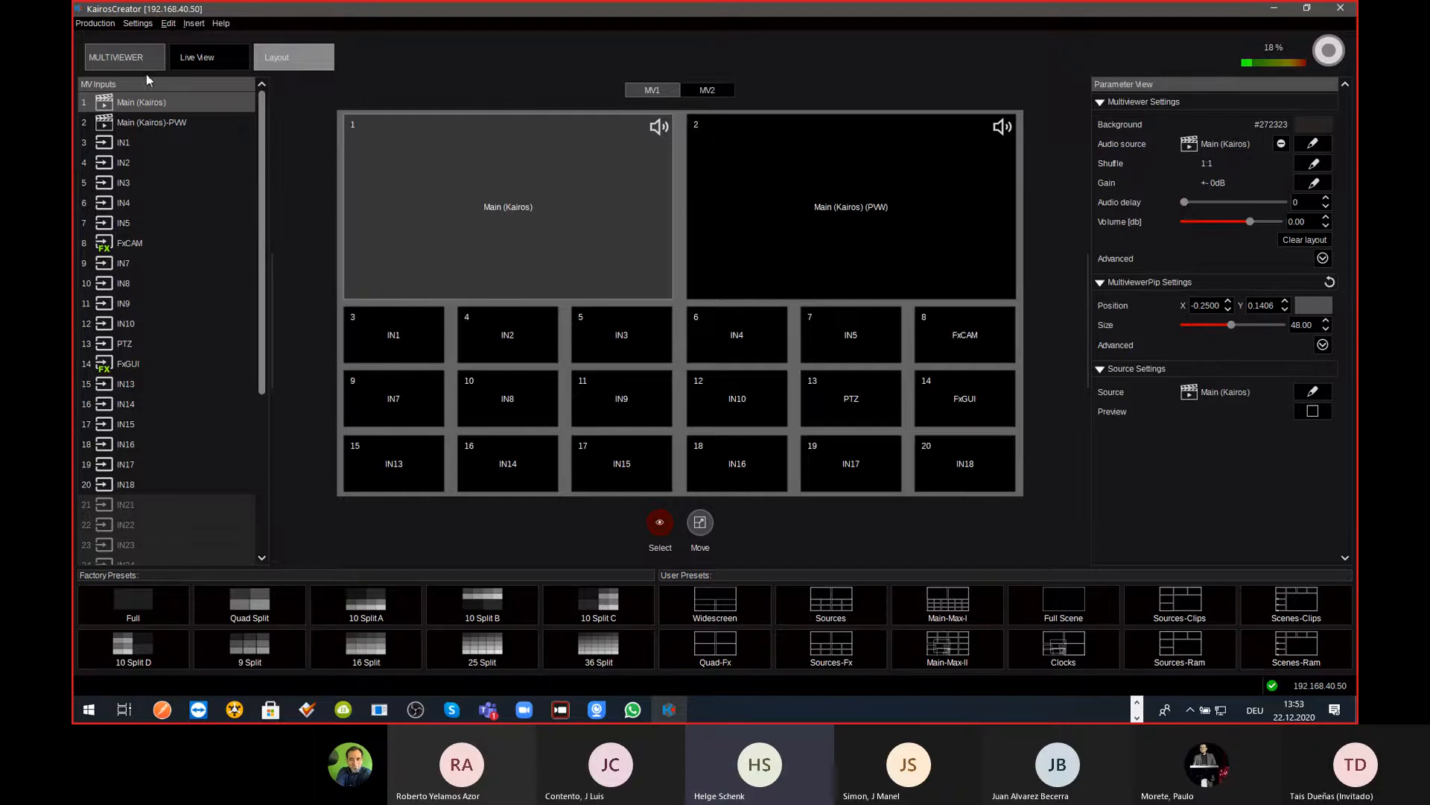
# Step: Open the Audio Mixer configuration and examine Channel 1's gain faders and shuffle matrix
pyautogui.click(128, 64)
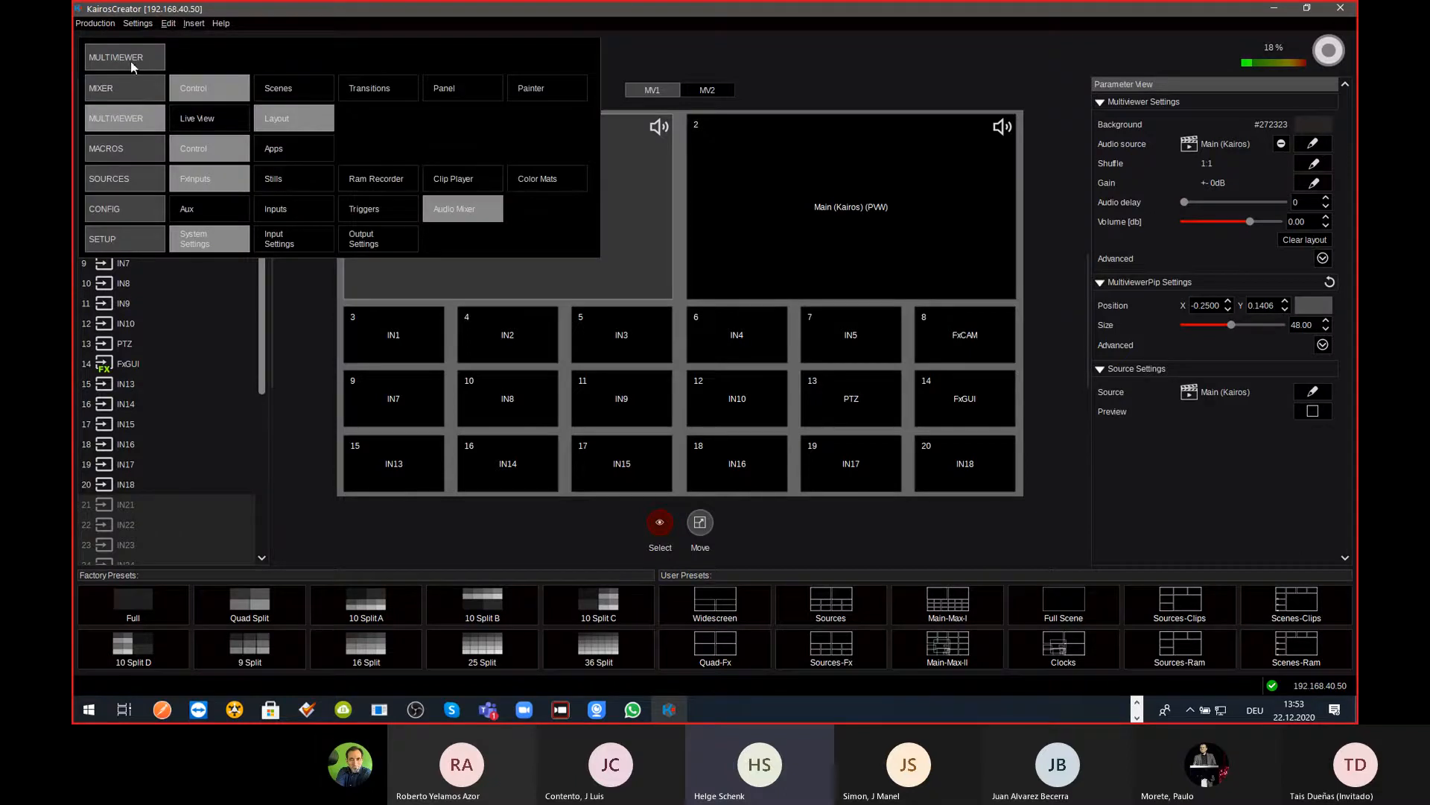
pyautogui.click(465, 208)
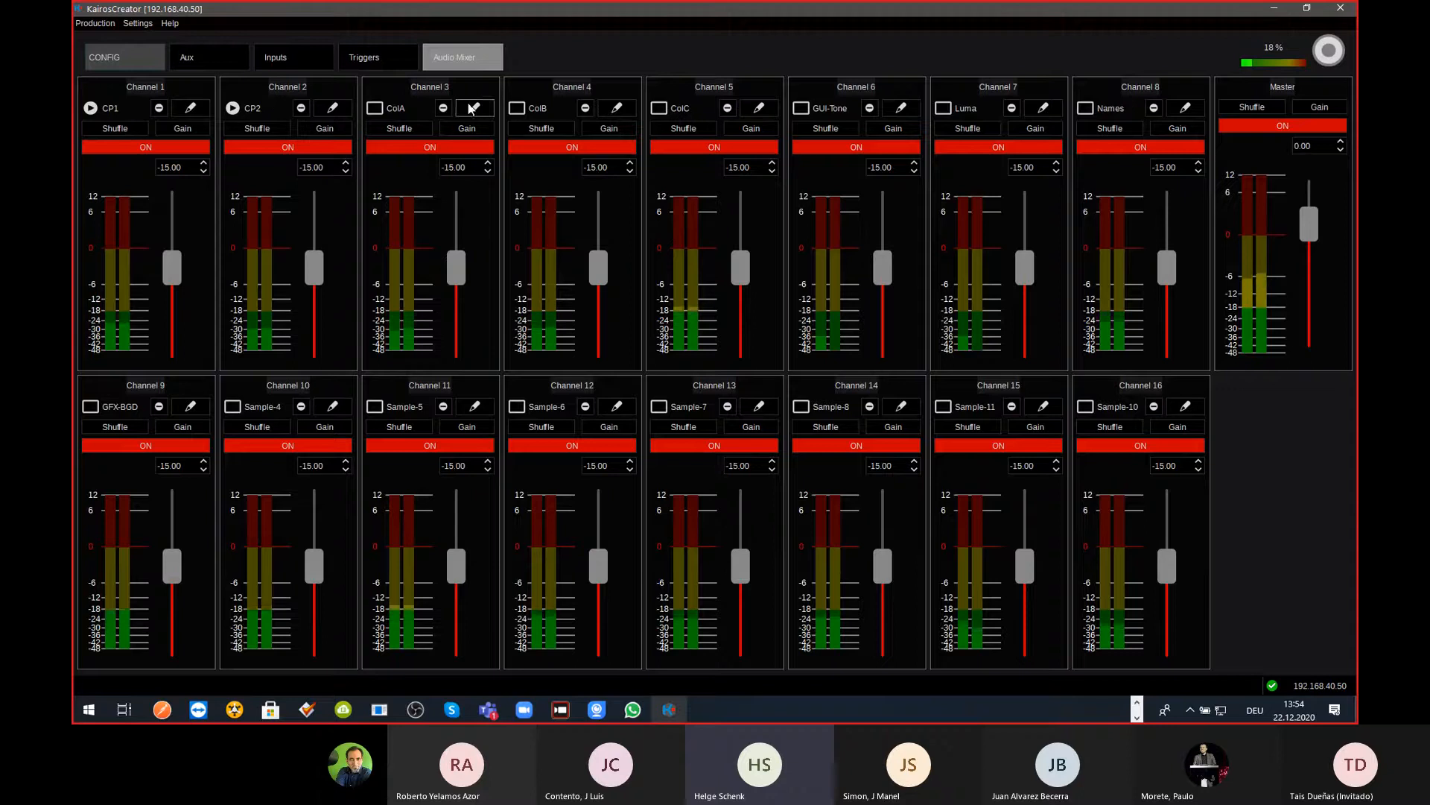
pyautogui.click(183, 135)
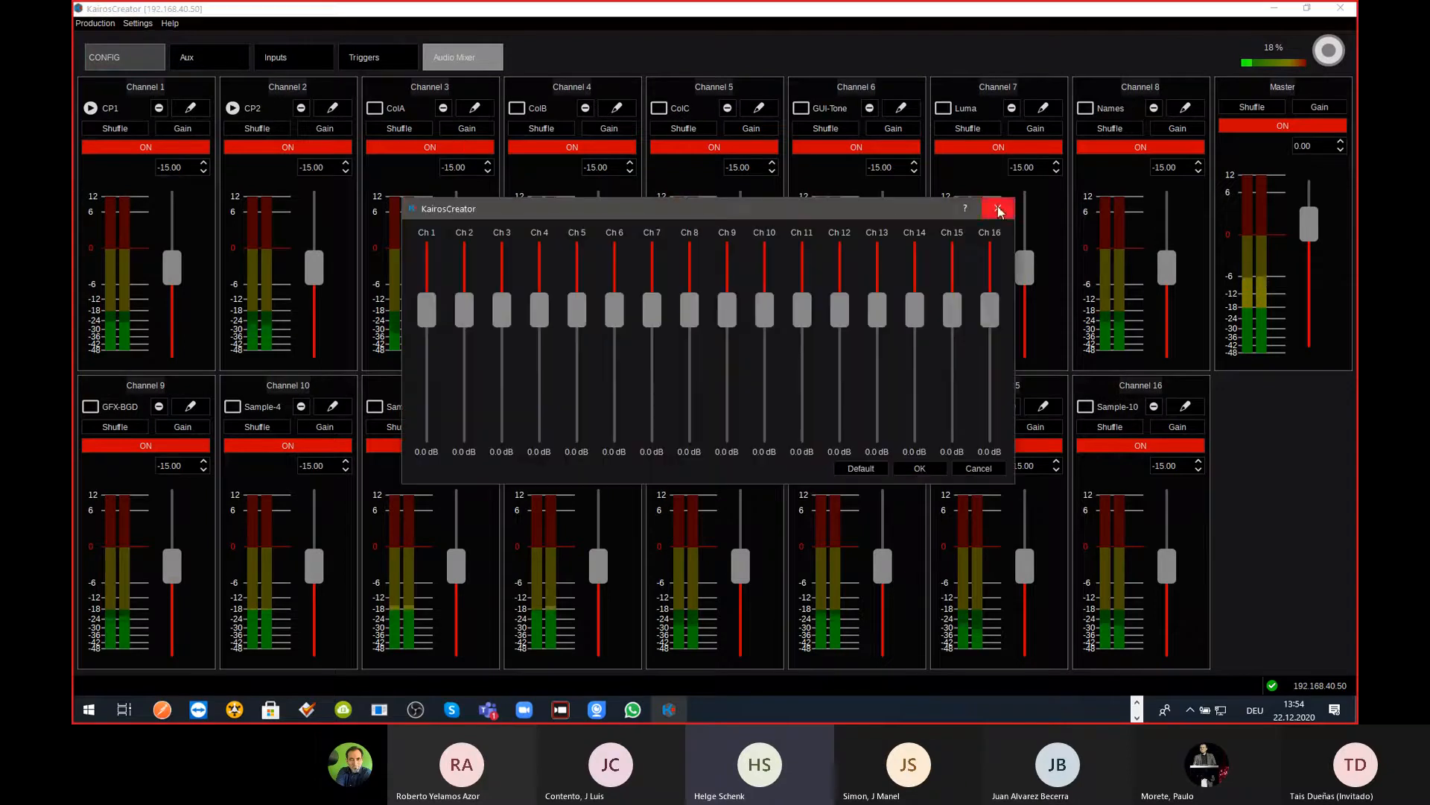
pyautogui.click(997, 209)
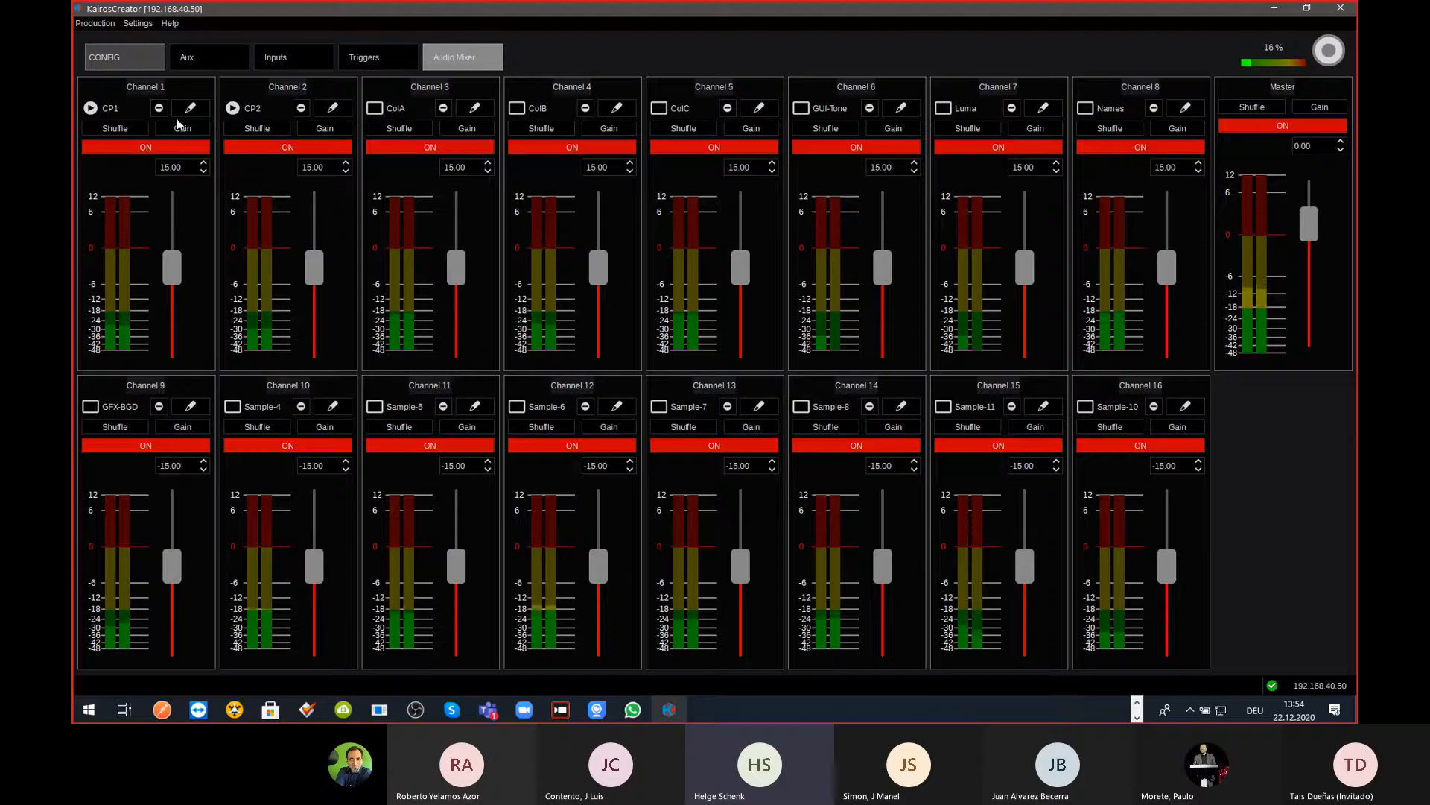
pyautogui.click(191, 109)
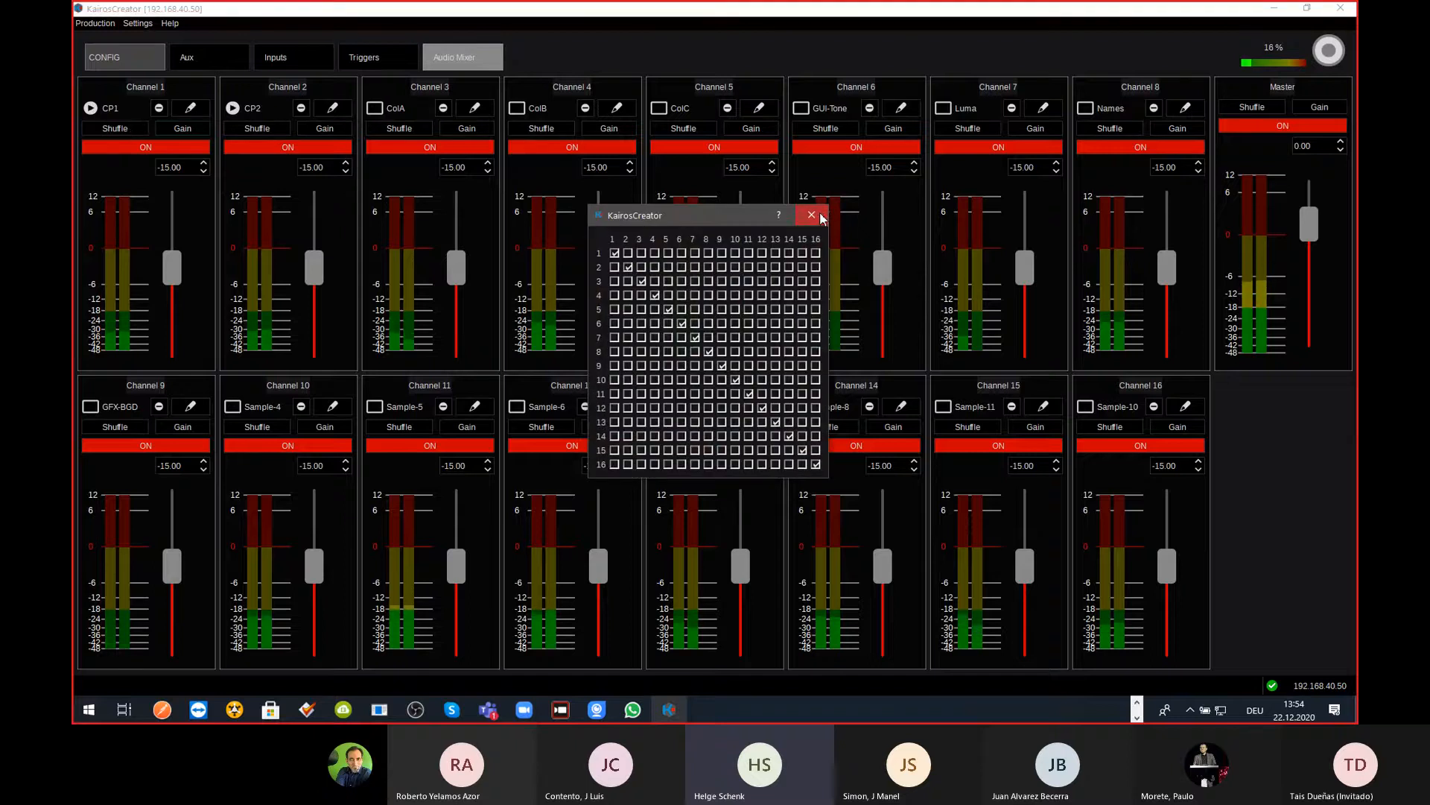
pyautogui.click(812, 216)
# Step: Switch audio mixer Channel 1 off and back on
pyautogui.click(154, 147)
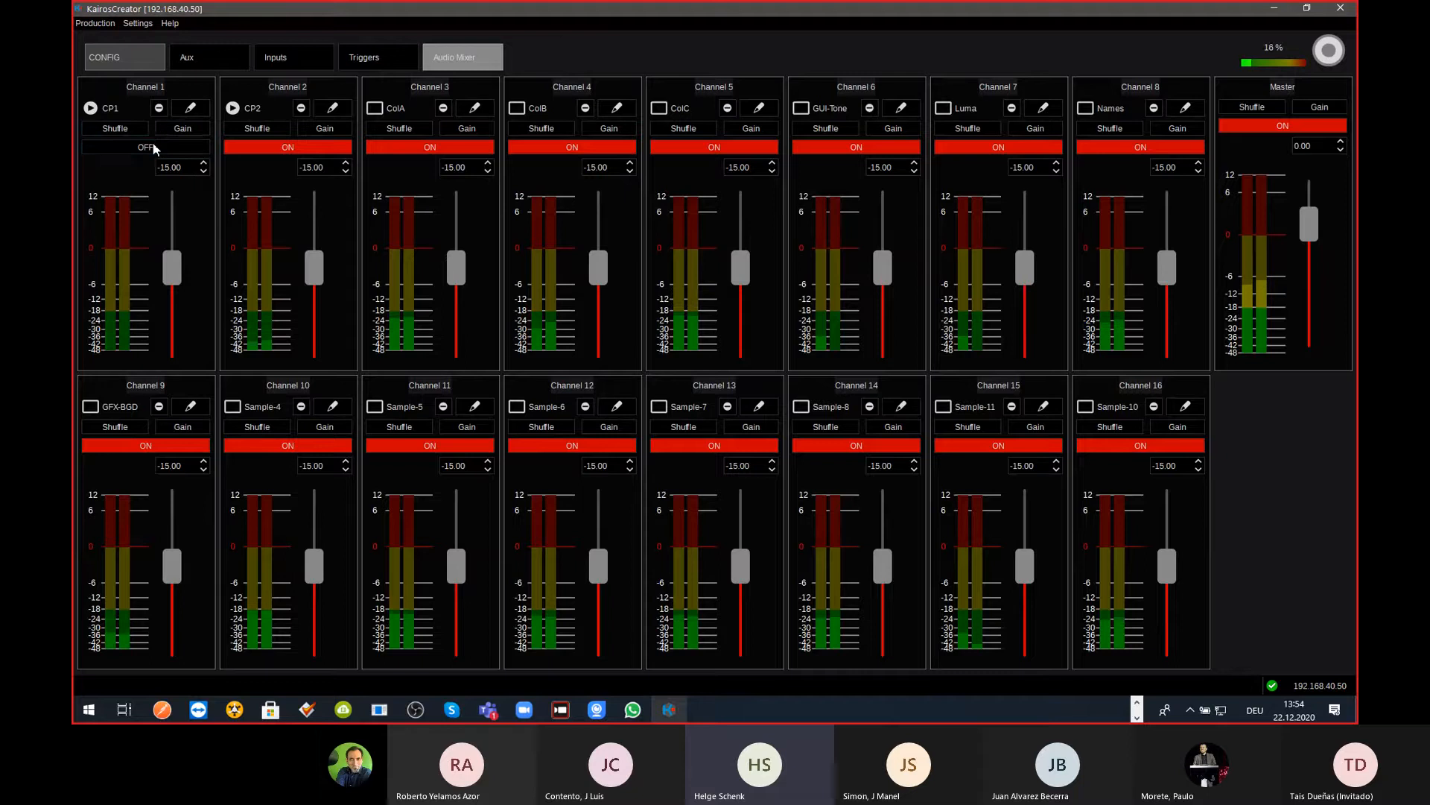
pyautogui.click(154, 148)
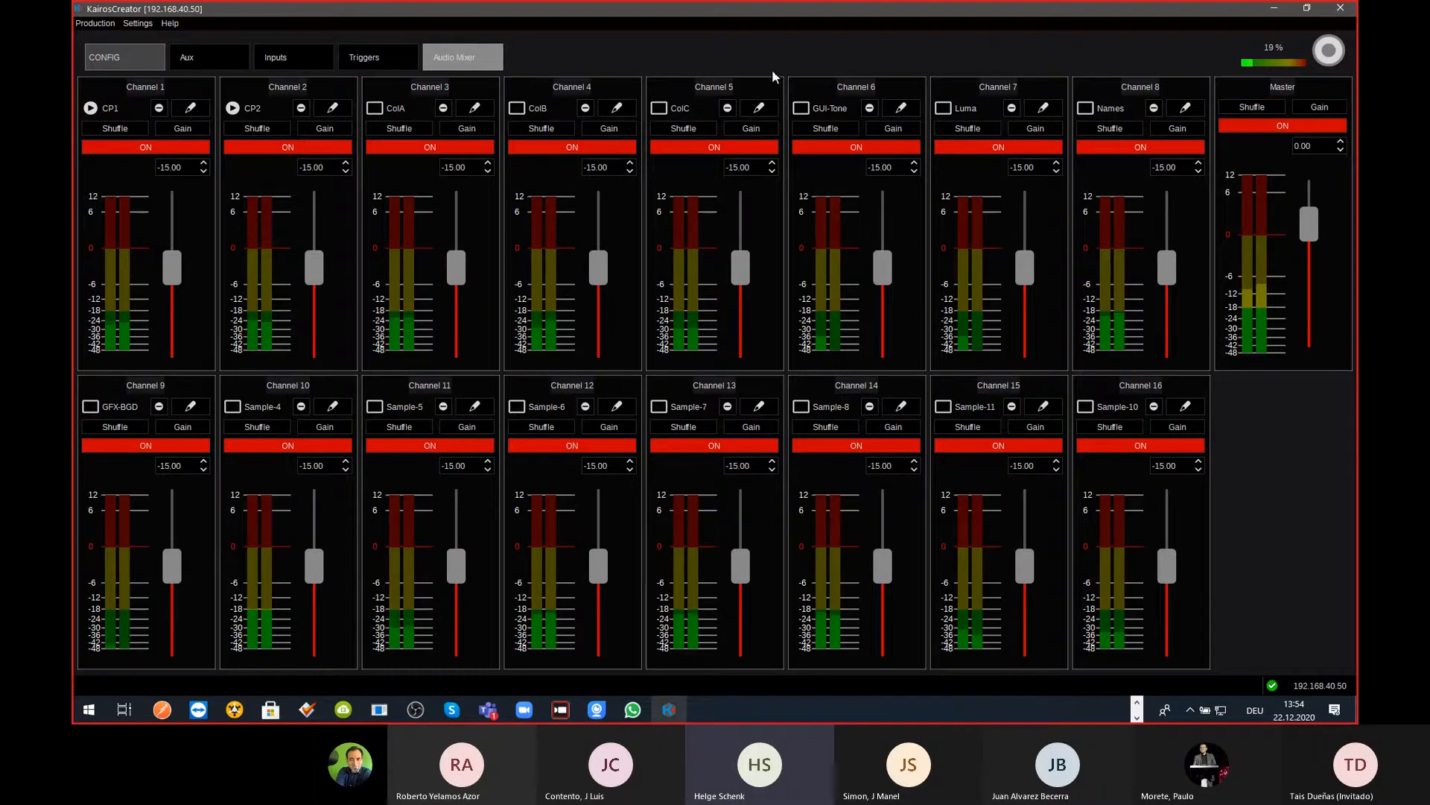
# Step: Open the mixer's scene editor and make Layer-1 of the Main (Kairos) scene visible
pyautogui.click(128, 58)
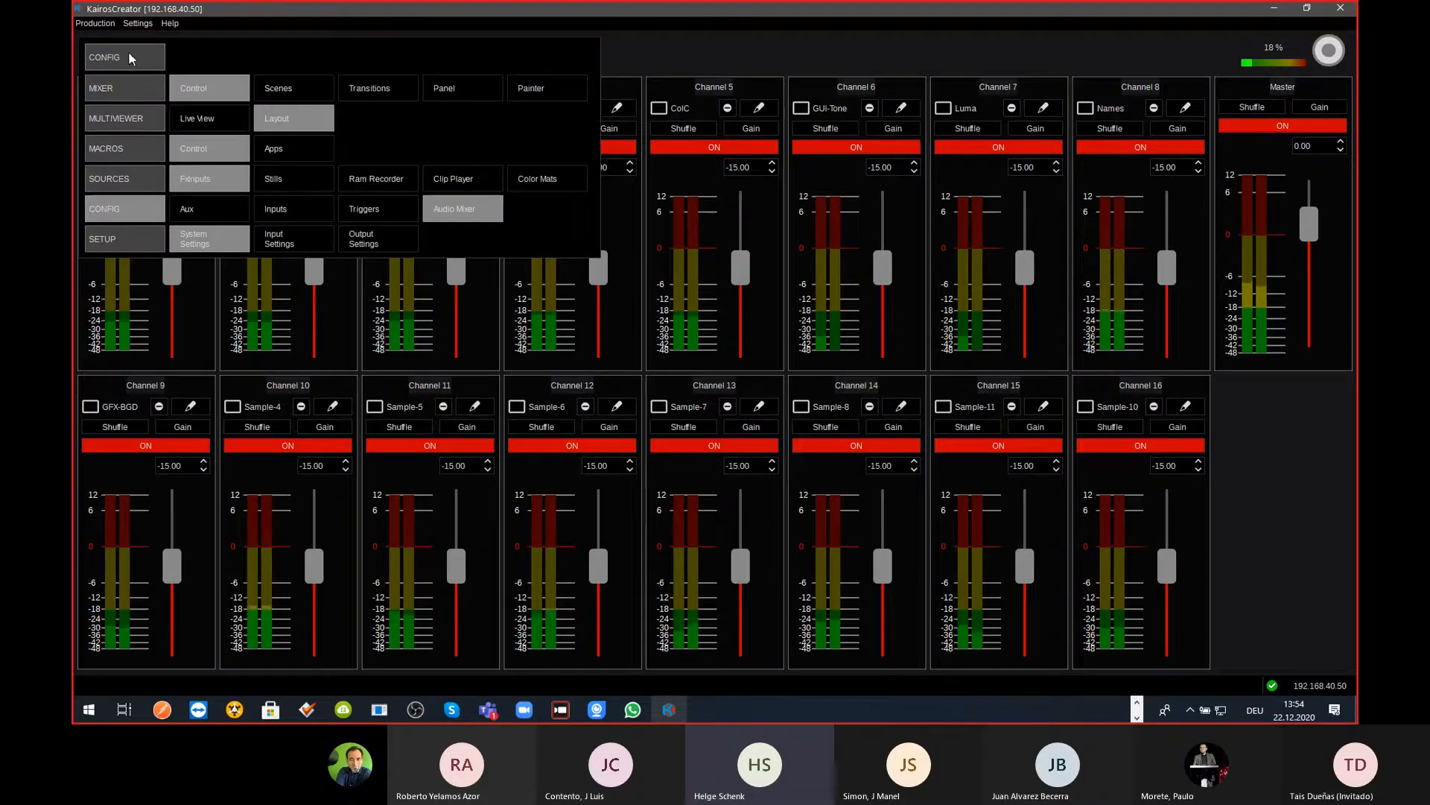
pyautogui.click(278, 89)
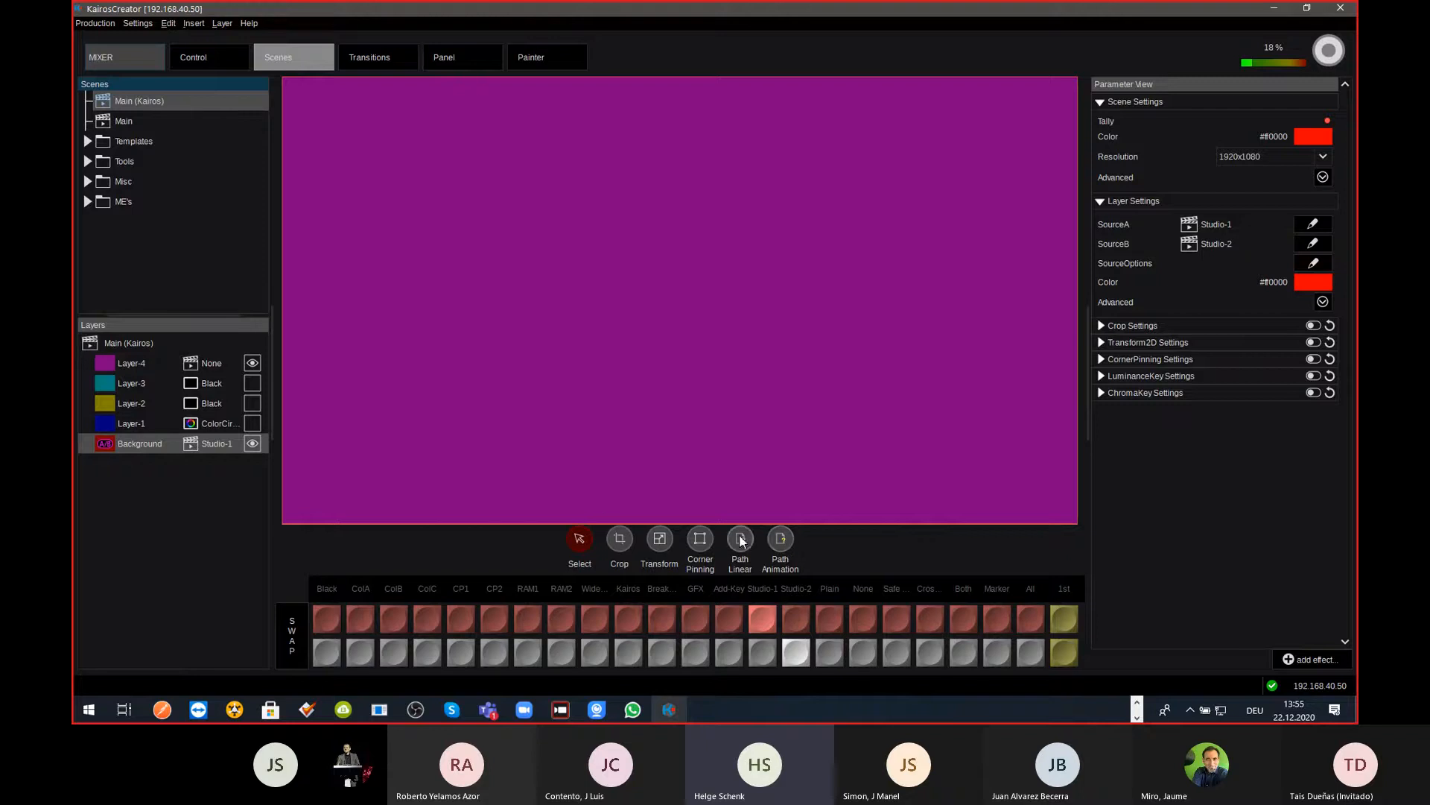
pyautogui.click(218, 425)
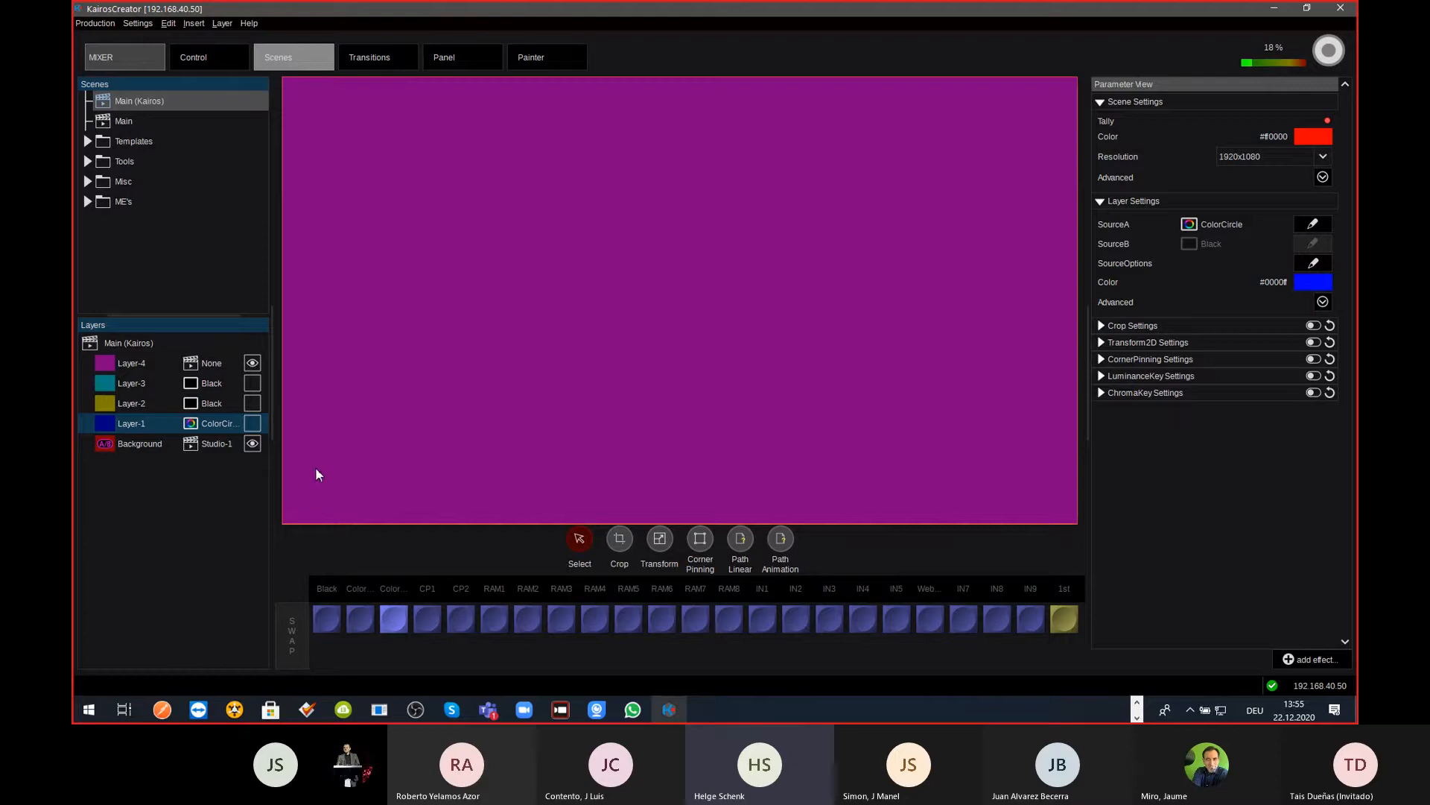
pyautogui.click(255, 430)
# Step: Add a PathLinear effect to Layer-1, activate the Path Linear tool and expand the effect's settings
pyautogui.click(1313, 663)
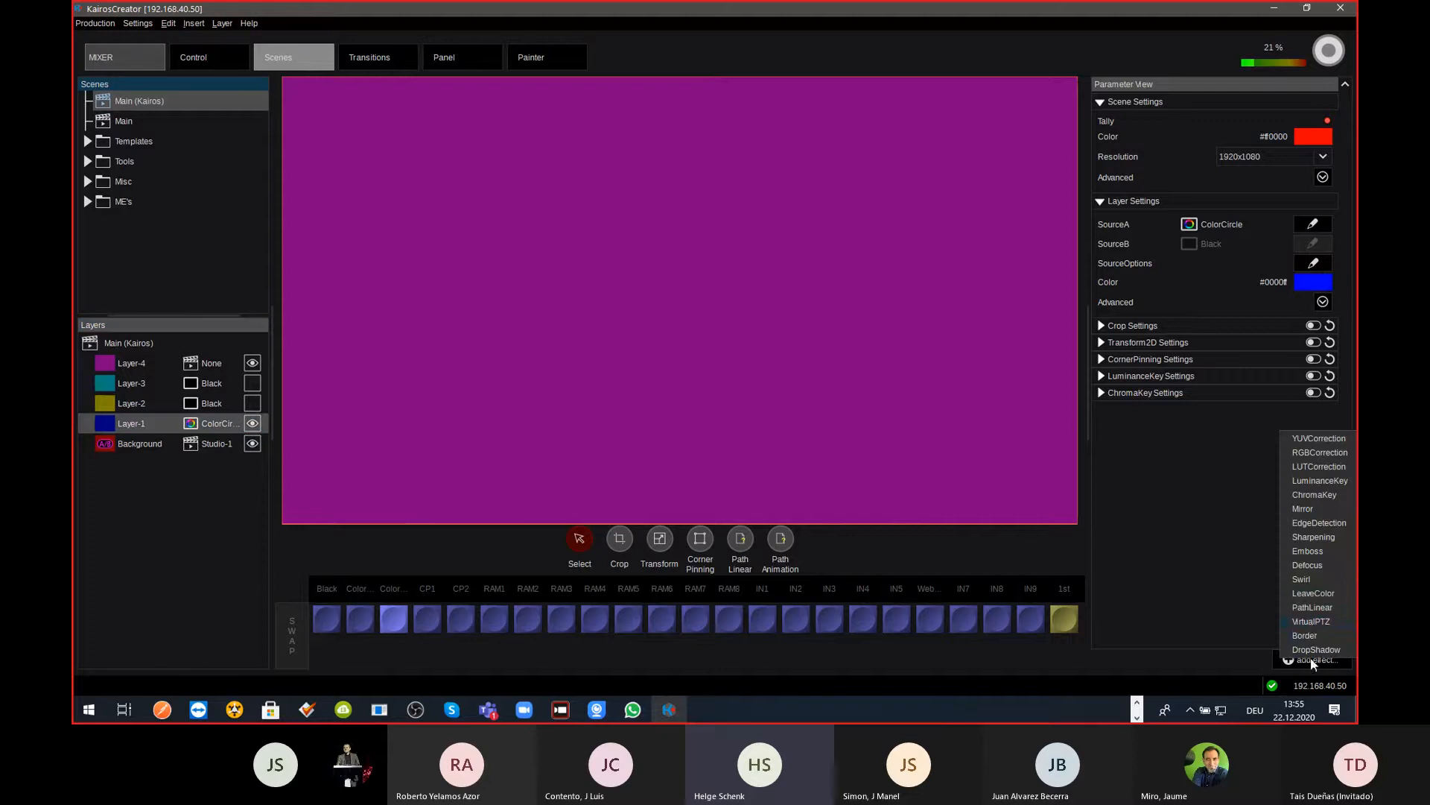
pyautogui.click(1311, 607)
pyautogui.click(1314, 410)
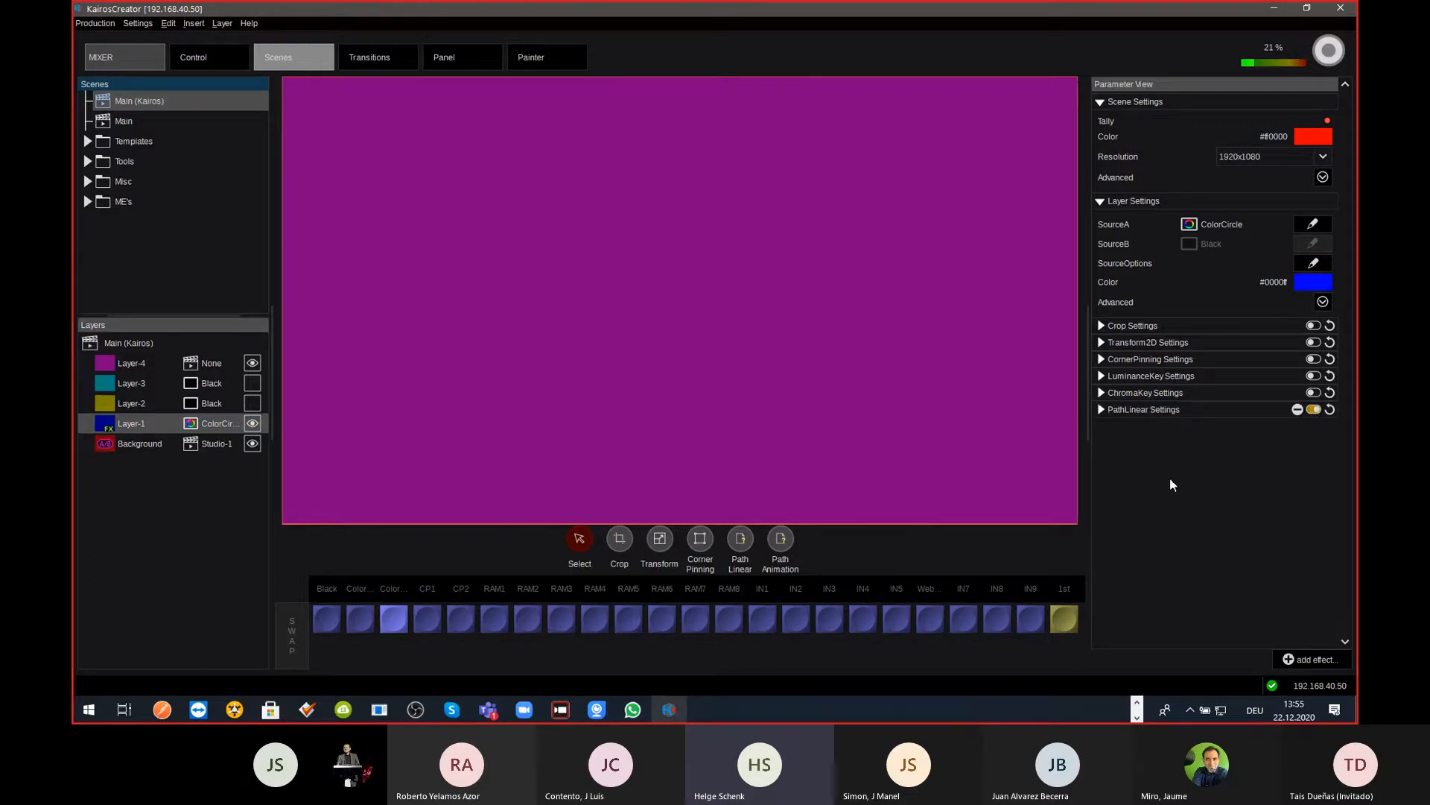
pyautogui.click(740, 538)
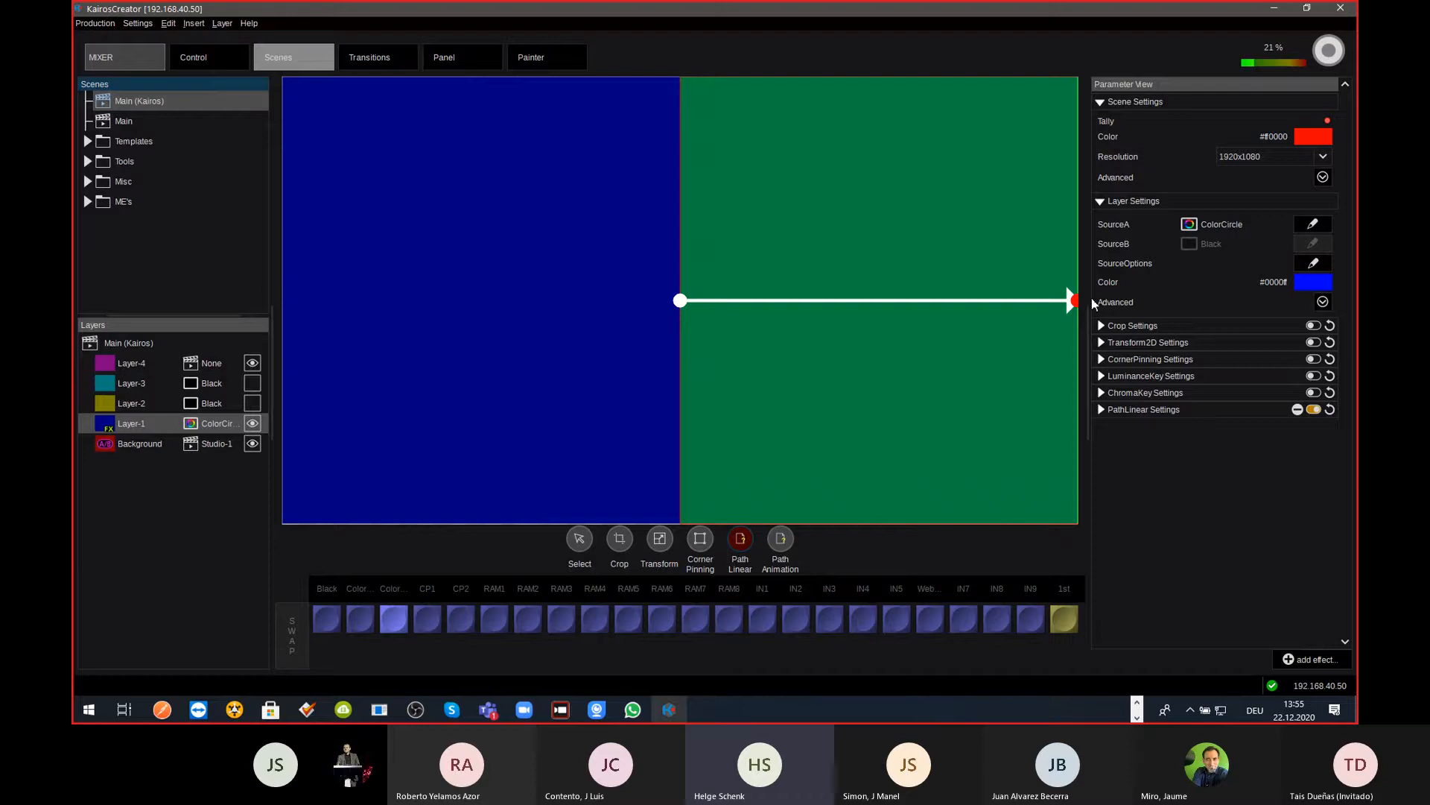
pyautogui.click(1186, 411)
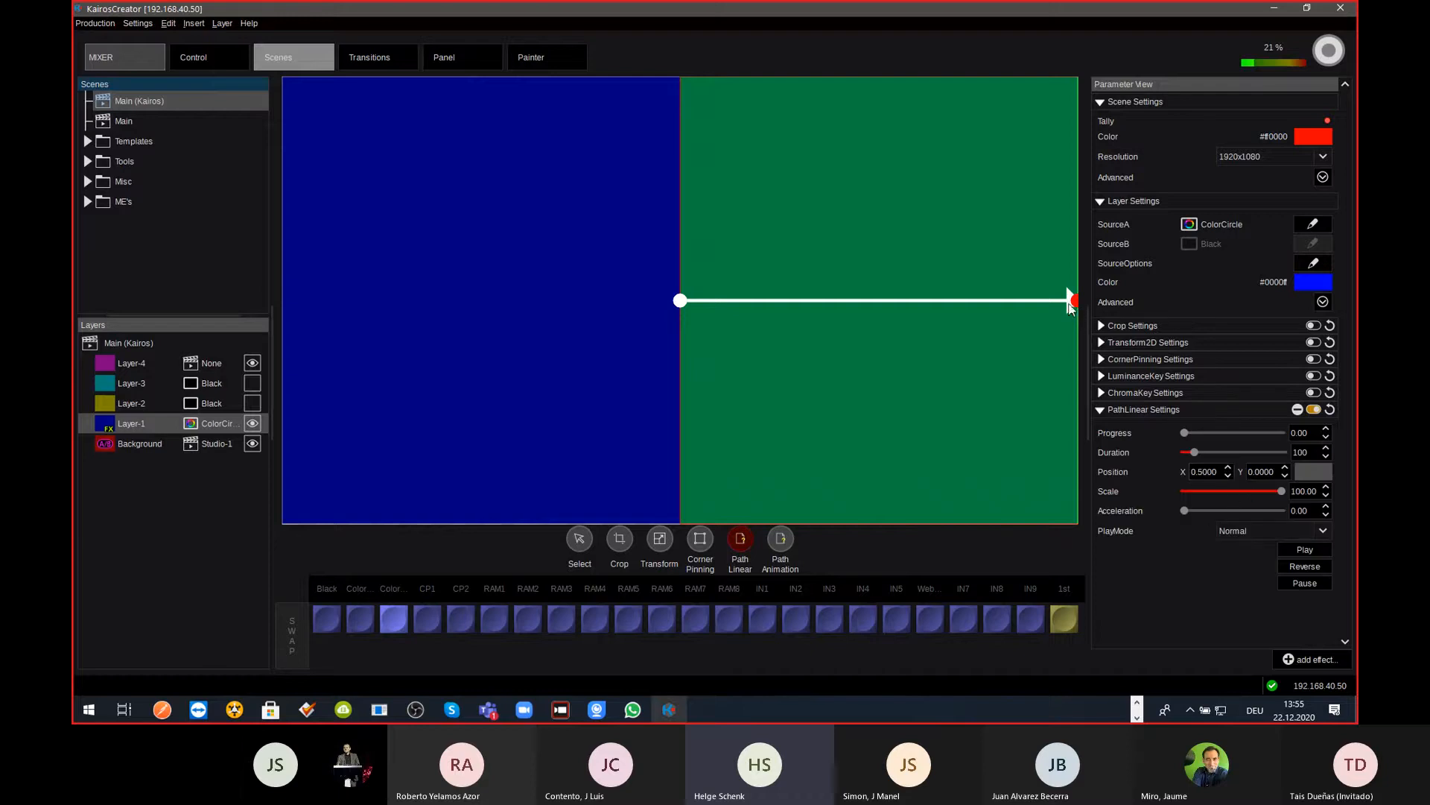
# Step: Move the linear path's end point to about X -0.21, Y 0.10, scale it to about 49, and try the acceleration
pyautogui.moveTo(1070, 302)
pyautogui.mouseDown()
pyautogui.moveTo(1056, 260)
pyautogui.moveTo(961, 211)
pyautogui.moveTo(879, 198)
pyautogui.moveTo(1073, 73)
pyautogui.moveTo(637, 105)
pyautogui.moveTo(434, 147)
pyautogui.moveTo(589, 299)
pyautogui.mouseUp()
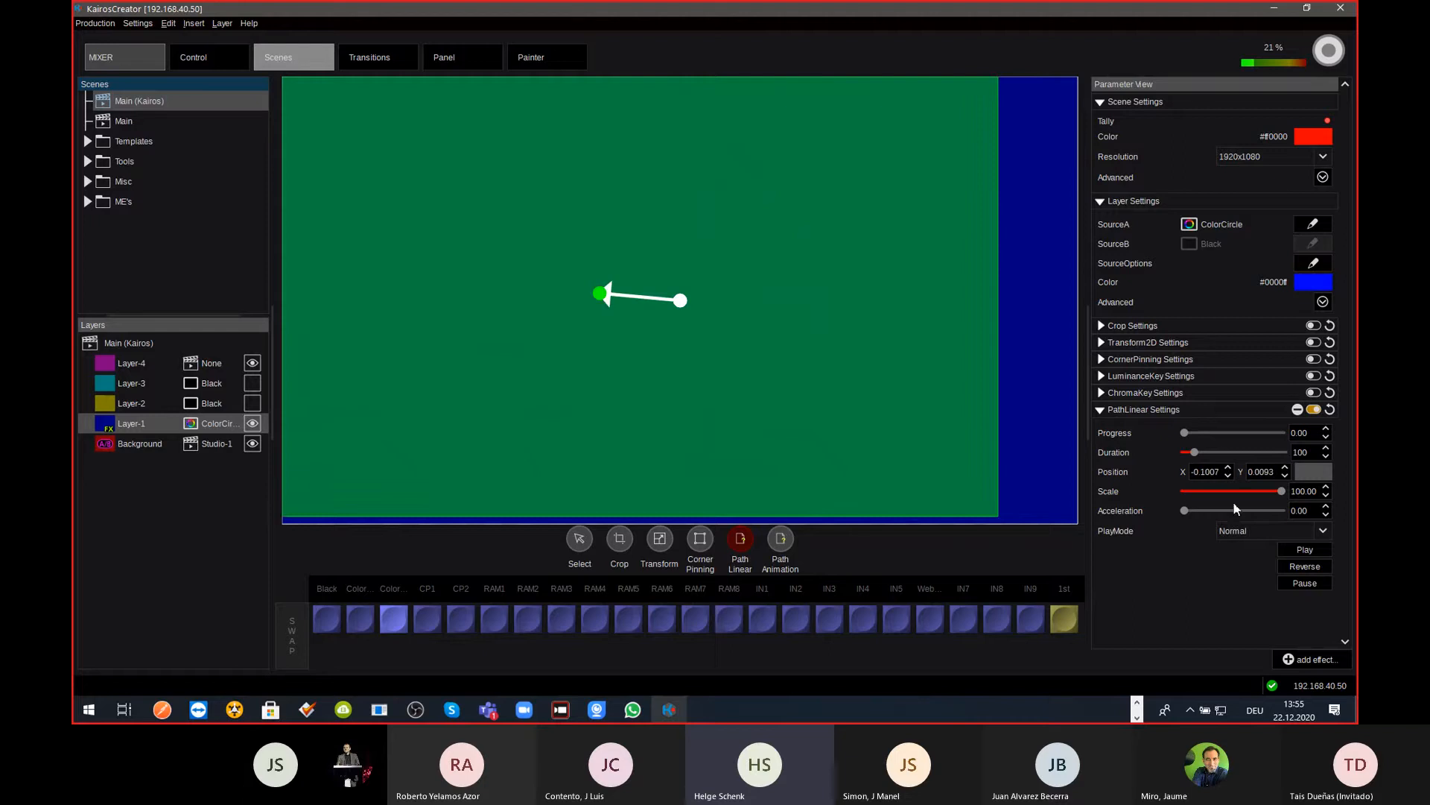
pyautogui.moveTo(1283, 493); pyautogui.dragTo(1231, 493)
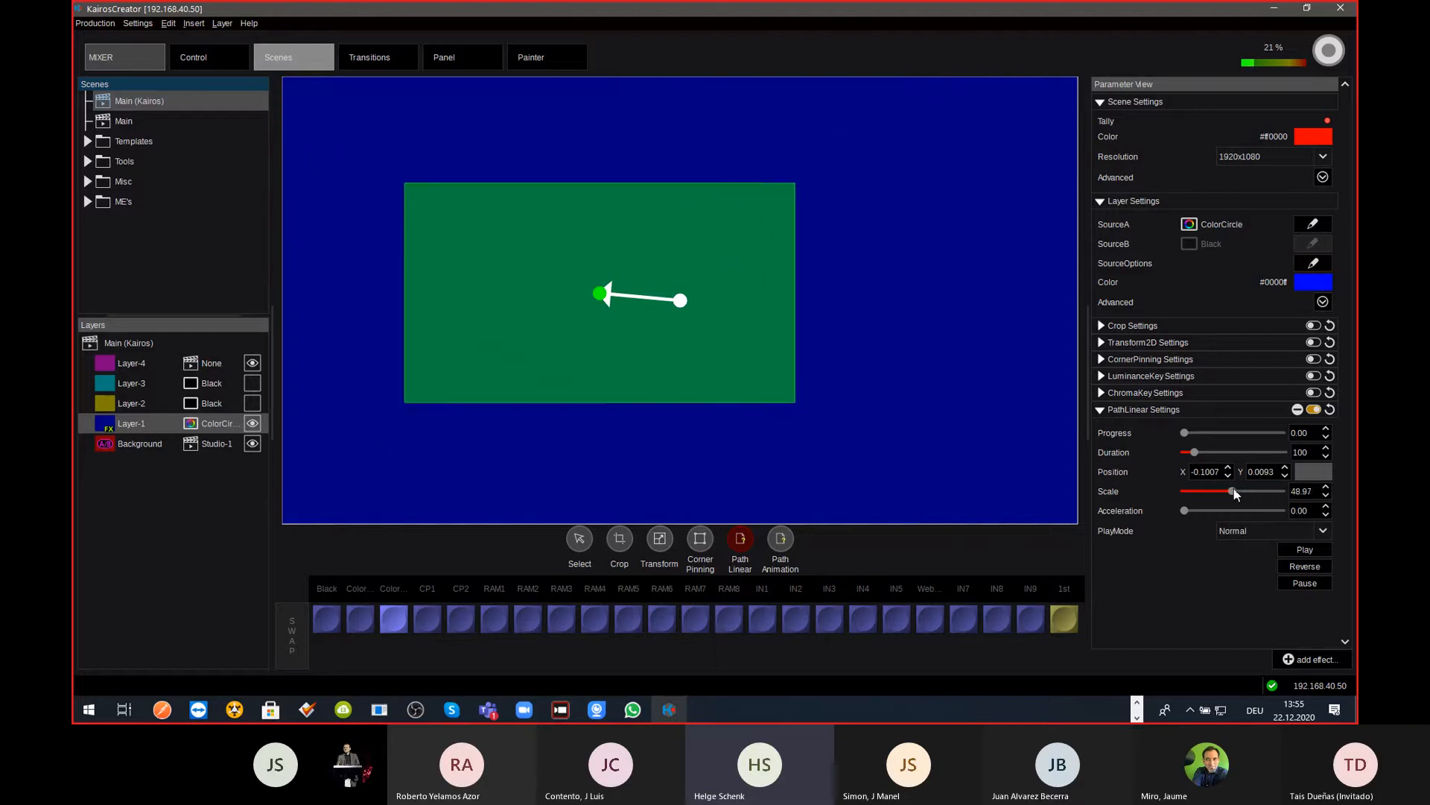
pyautogui.moveTo(716, 359); pyautogui.dragTo(634, 298)
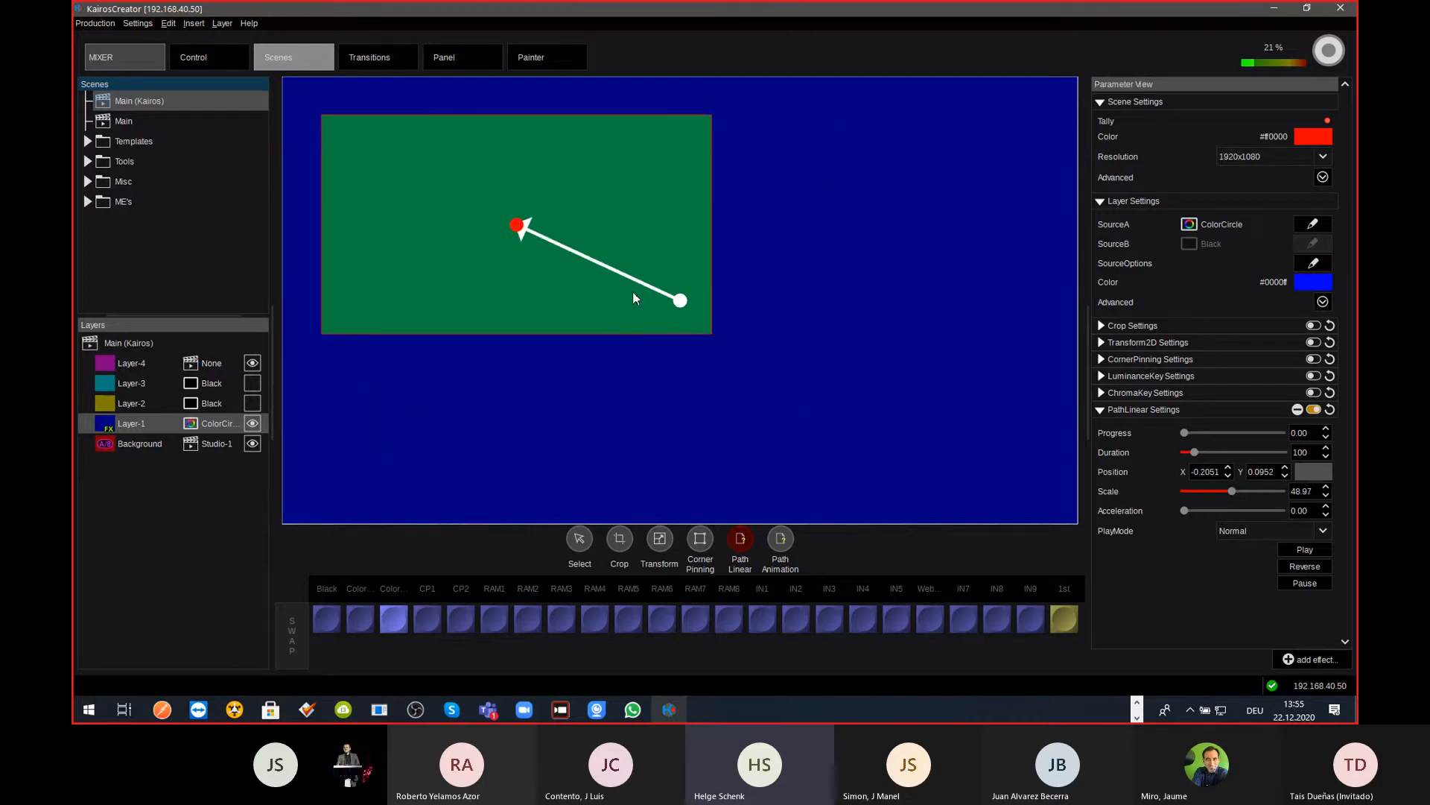
pyautogui.moveTo(634, 298); pyautogui.dragTo(634, 298)
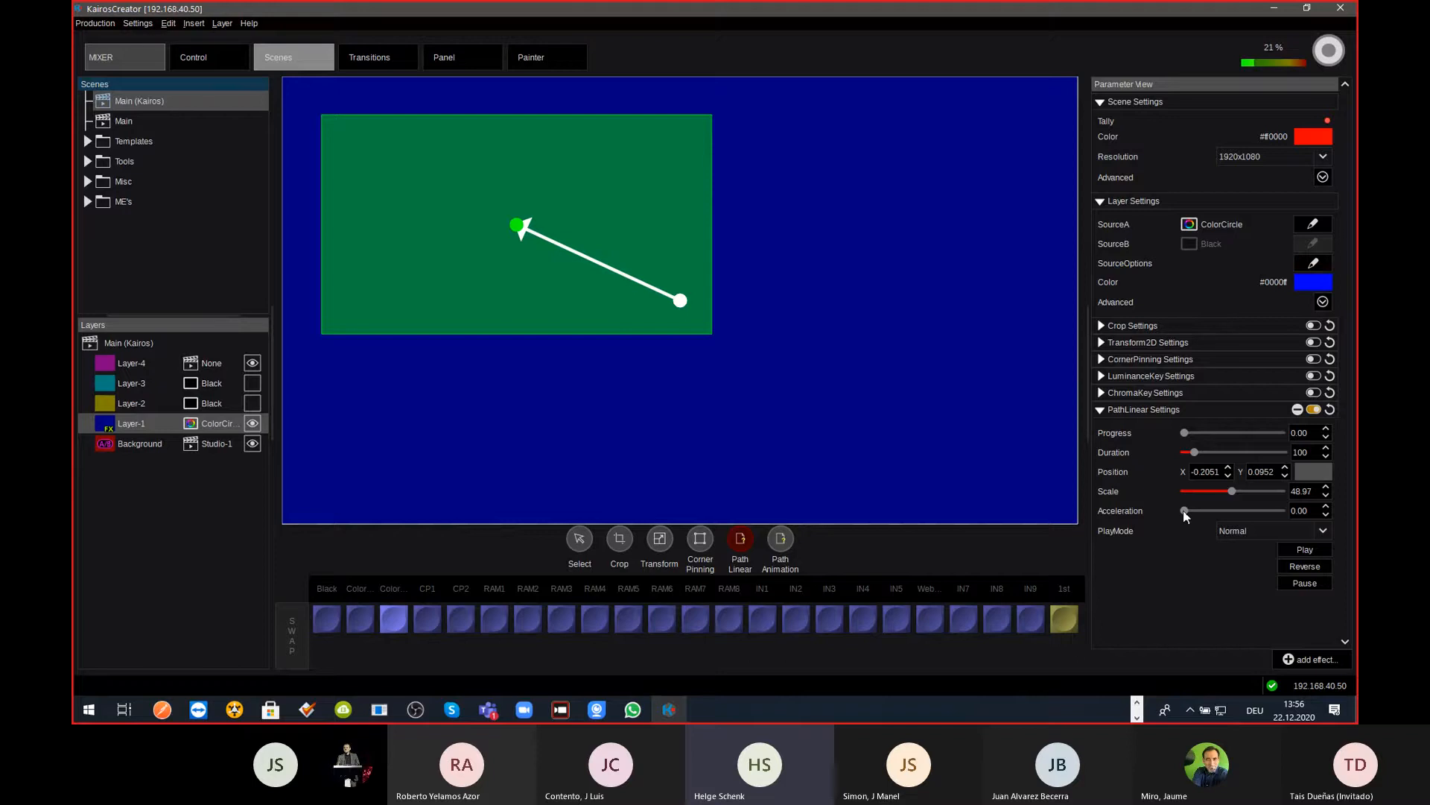
pyautogui.moveTo(1183, 511); pyautogui.dragTo(1236, 519)
# Step: Reset Layer-1's PathLinear settings and delete the effect
pyautogui.click(1331, 410)
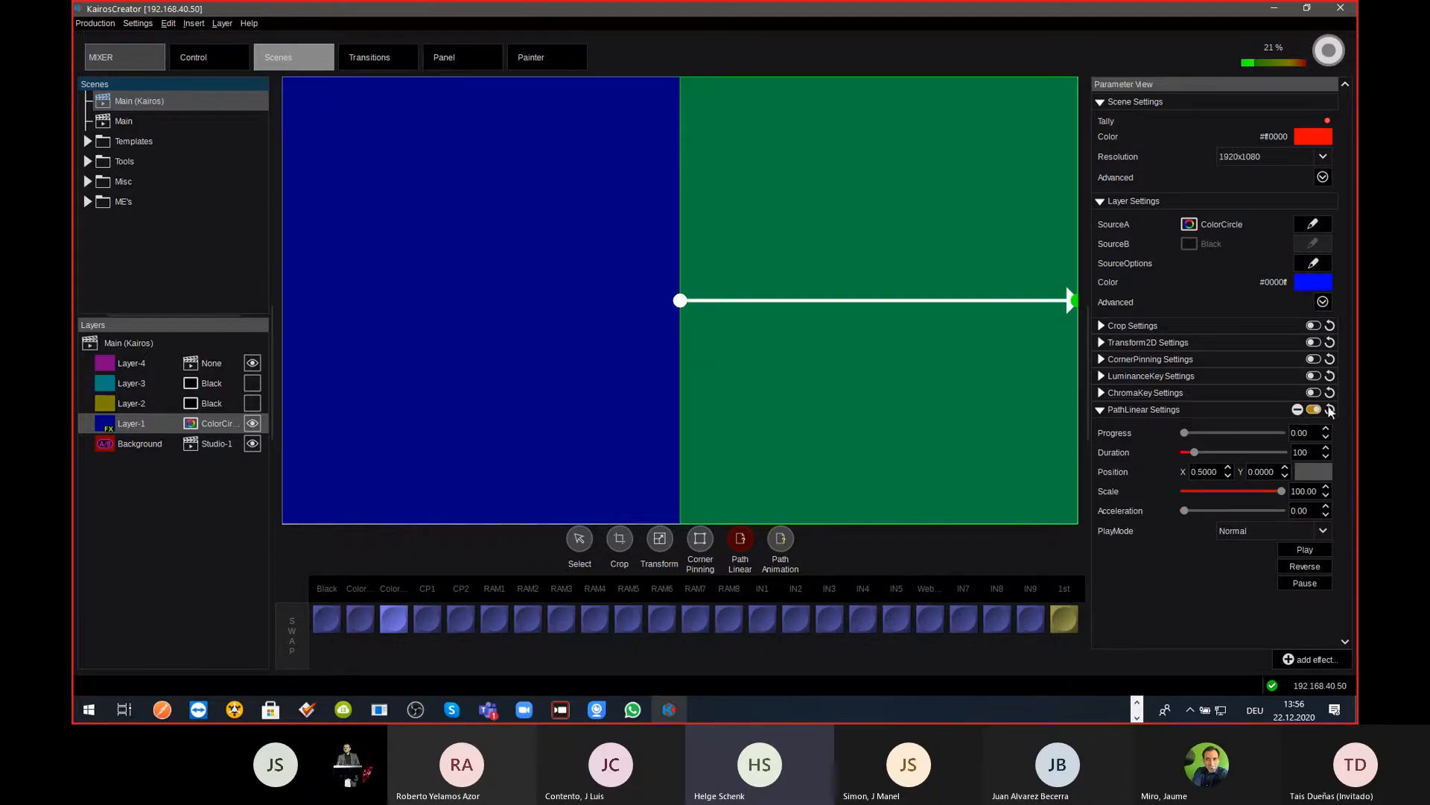
pyautogui.click(1298, 410)
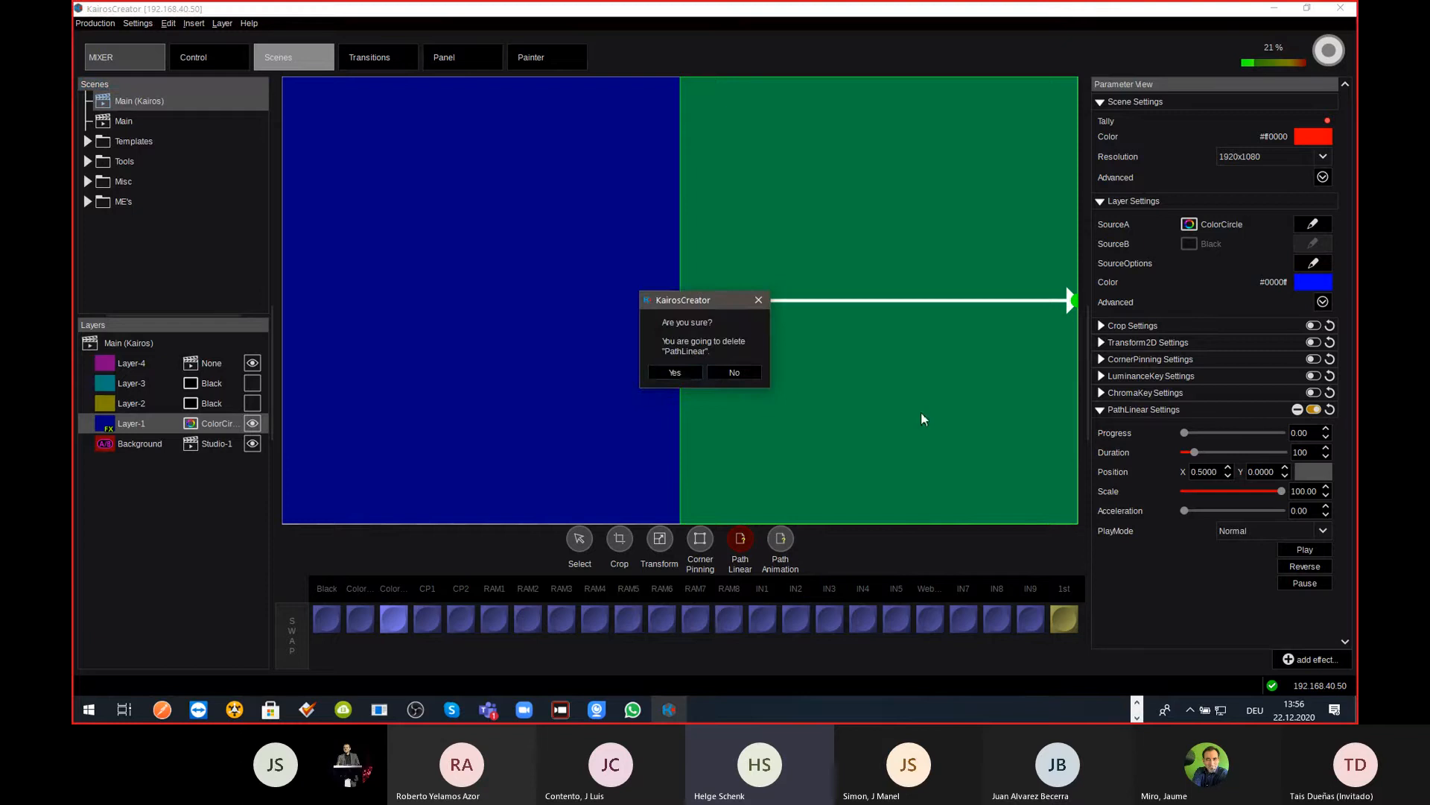
pyautogui.click(687, 373)
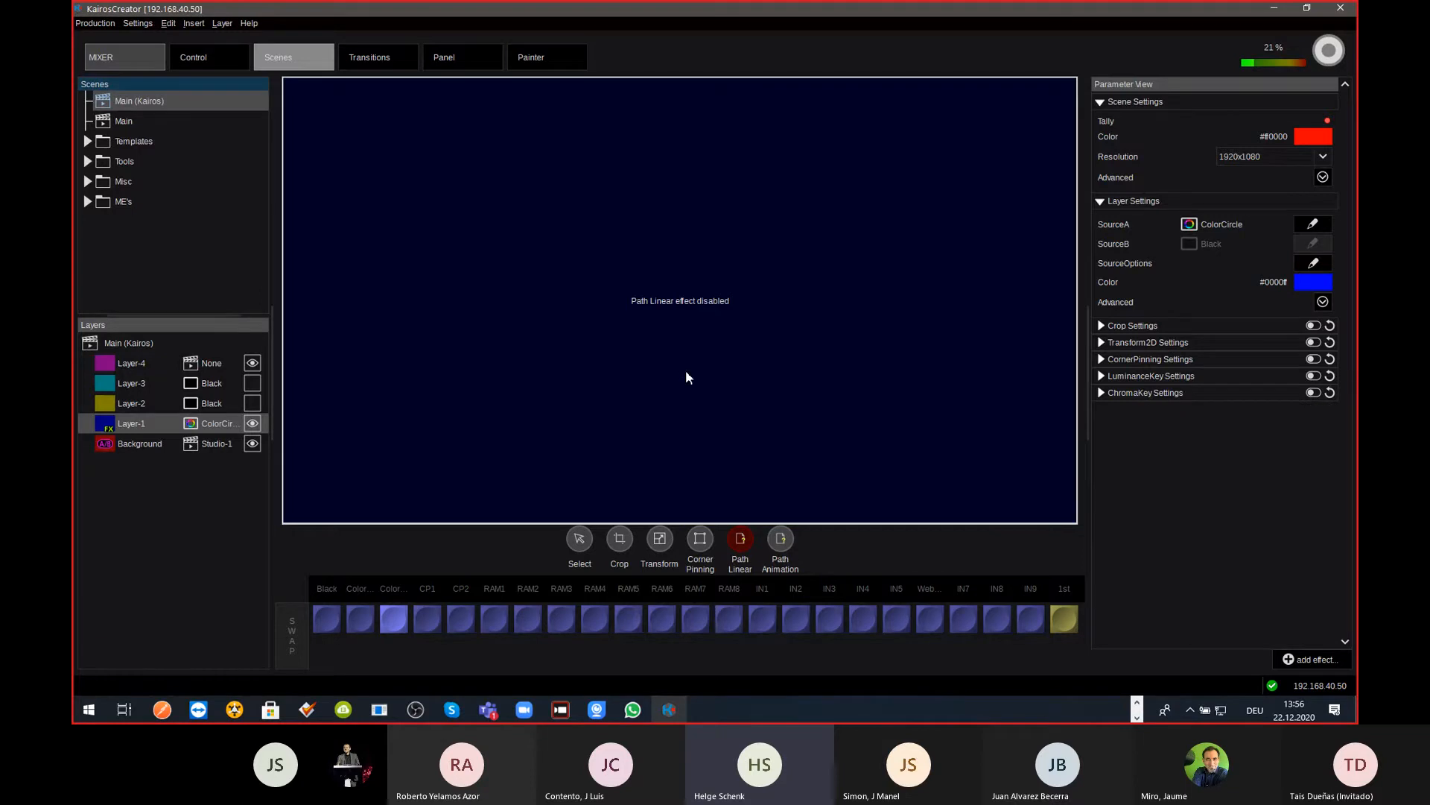
# Step: Hide Layer-1 and select the Background layer of the Main (Kairos) scene
pyautogui.click(252, 423)
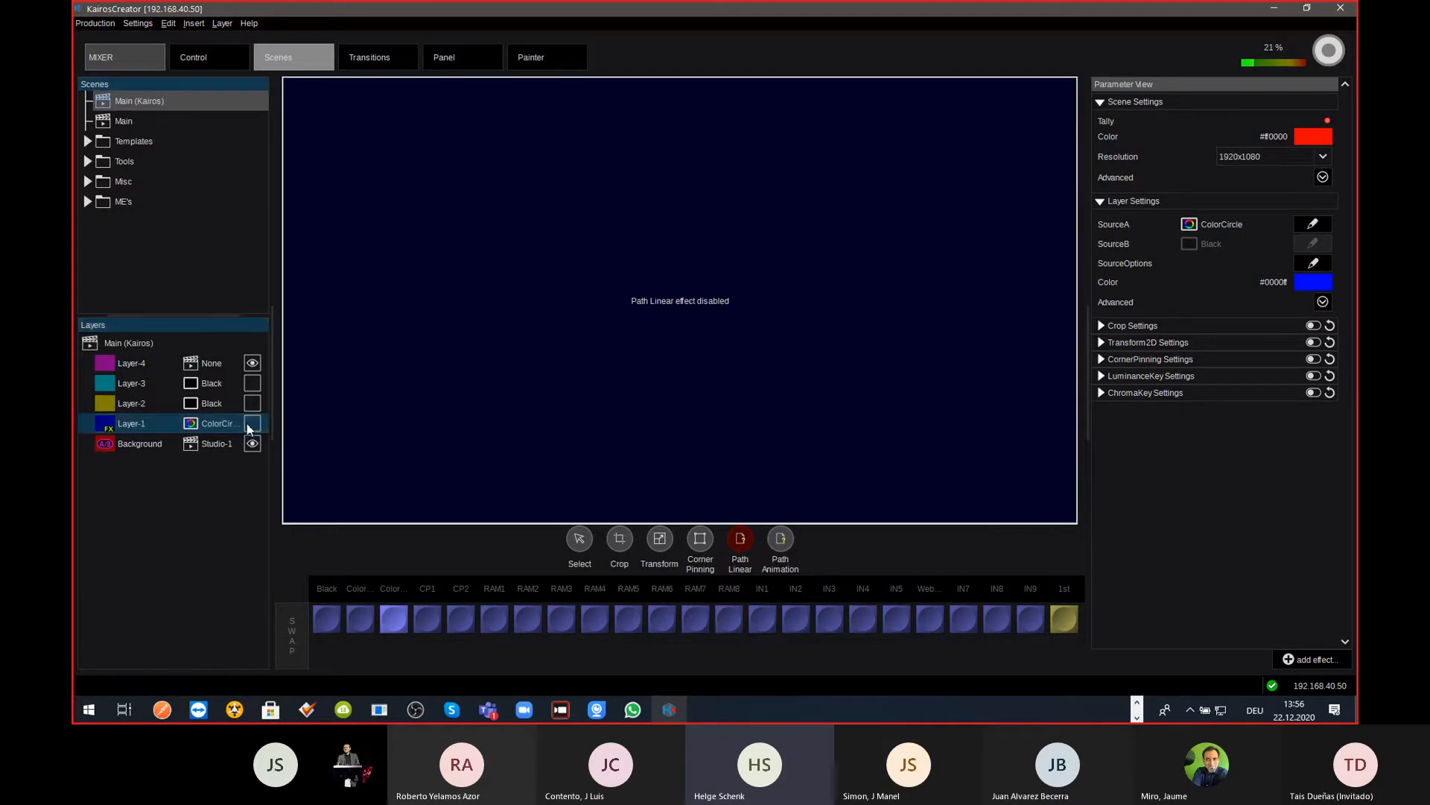
pyautogui.click(226, 444)
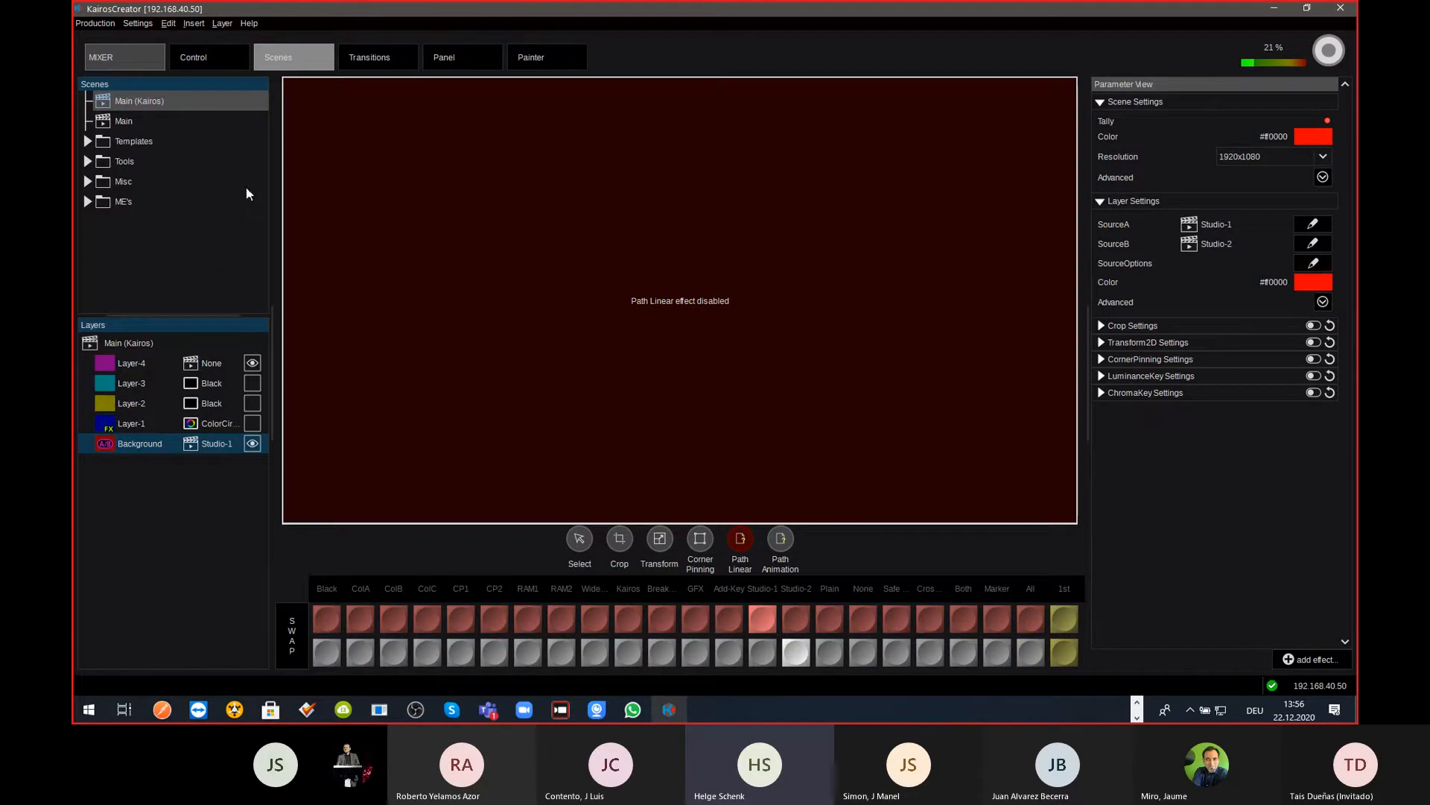
# Step: Delete the Mix, Light Beam effect from the Background layer in the 121-frame transition
pyautogui.click(376, 59)
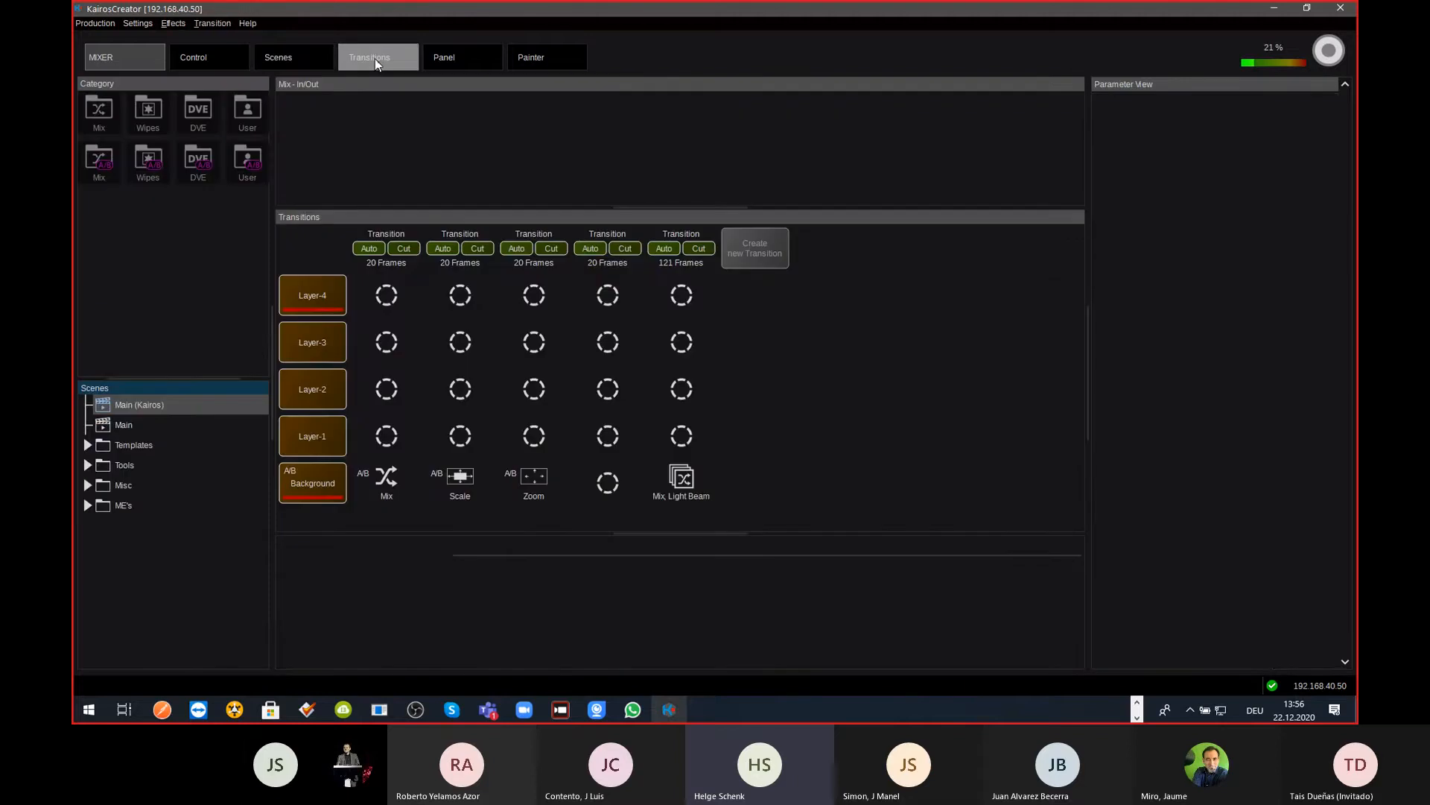
pyautogui.click(682, 481)
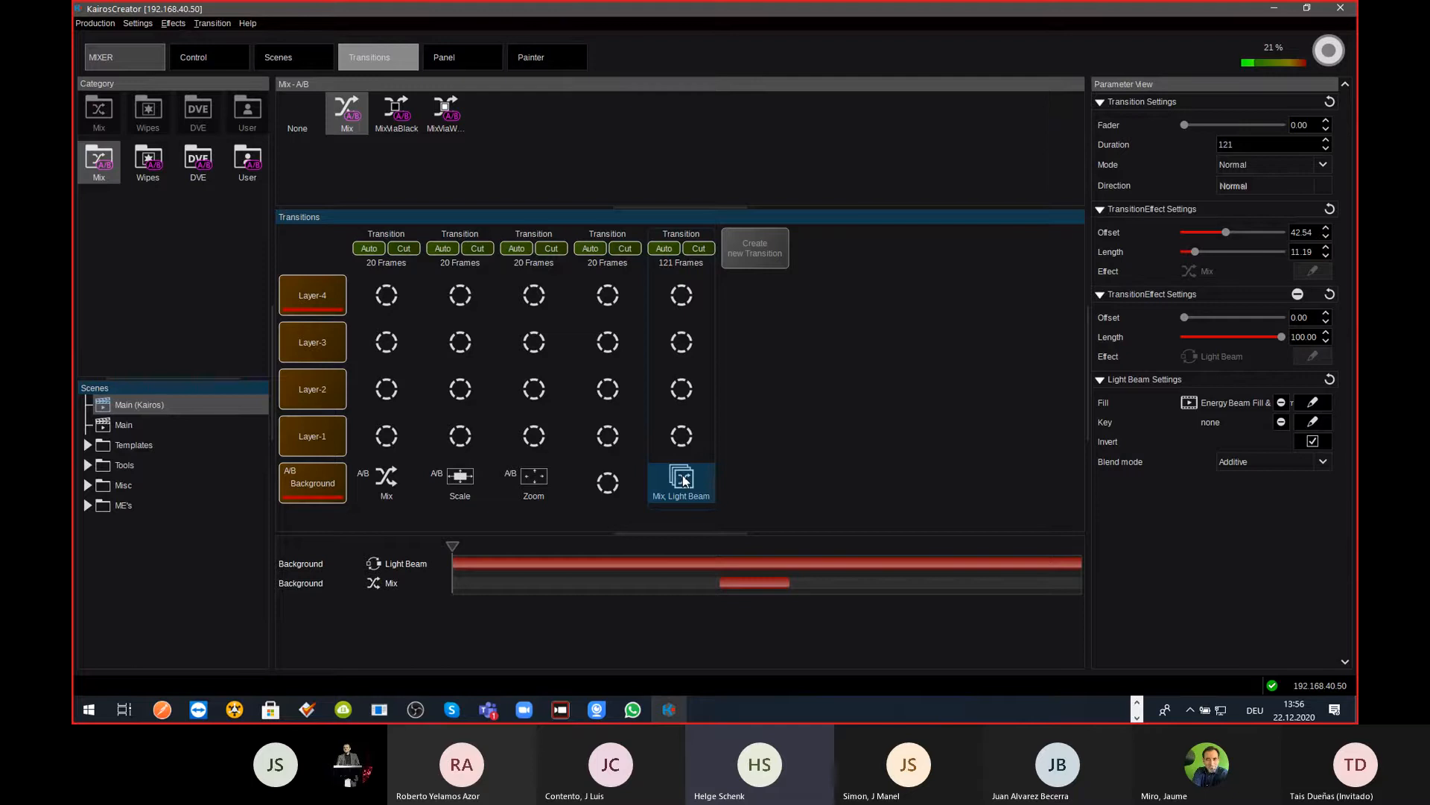
pyautogui.press('Delete')
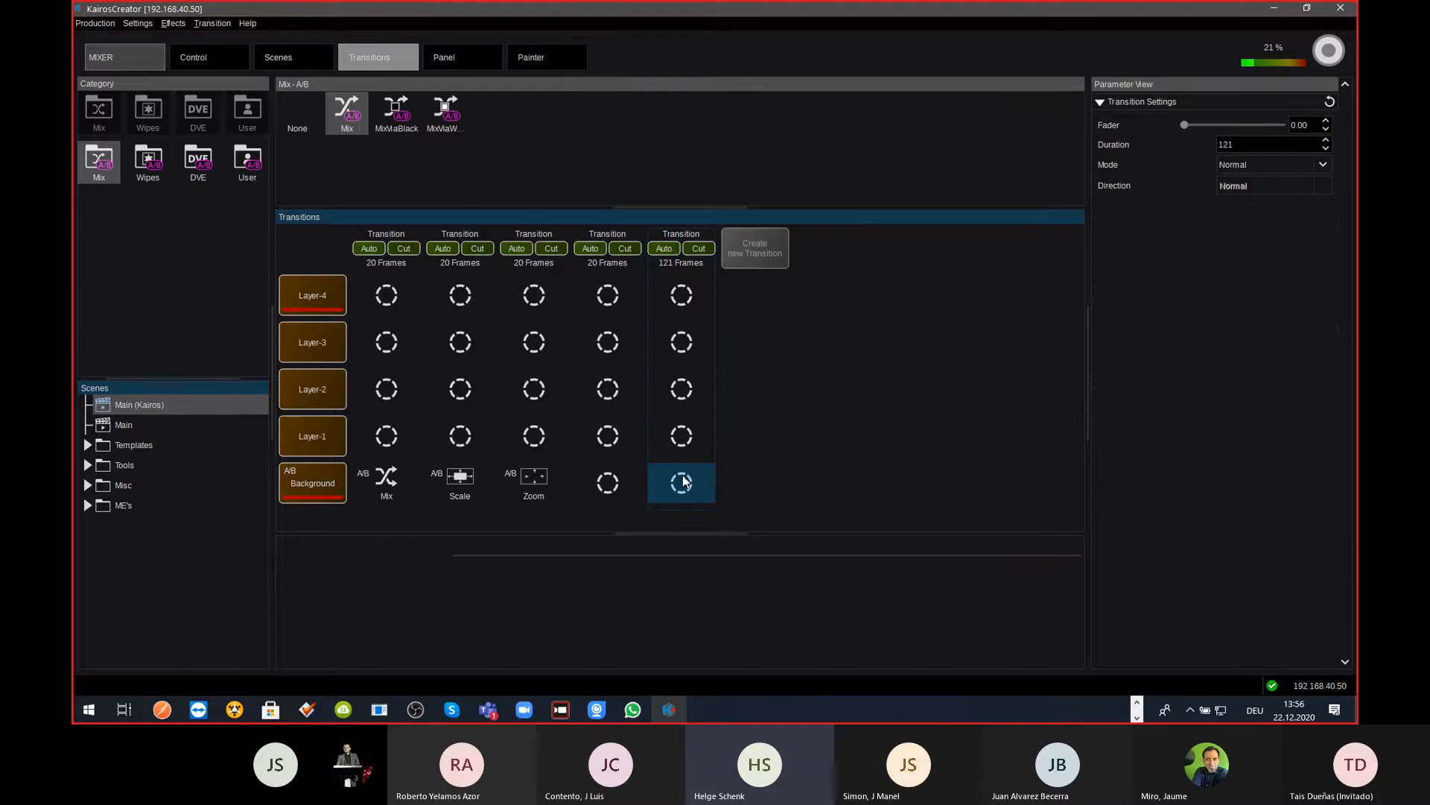
# Step: Check both multiviewers in the live view and apply the Full factory preset to MV1
pyautogui.click(140, 59)
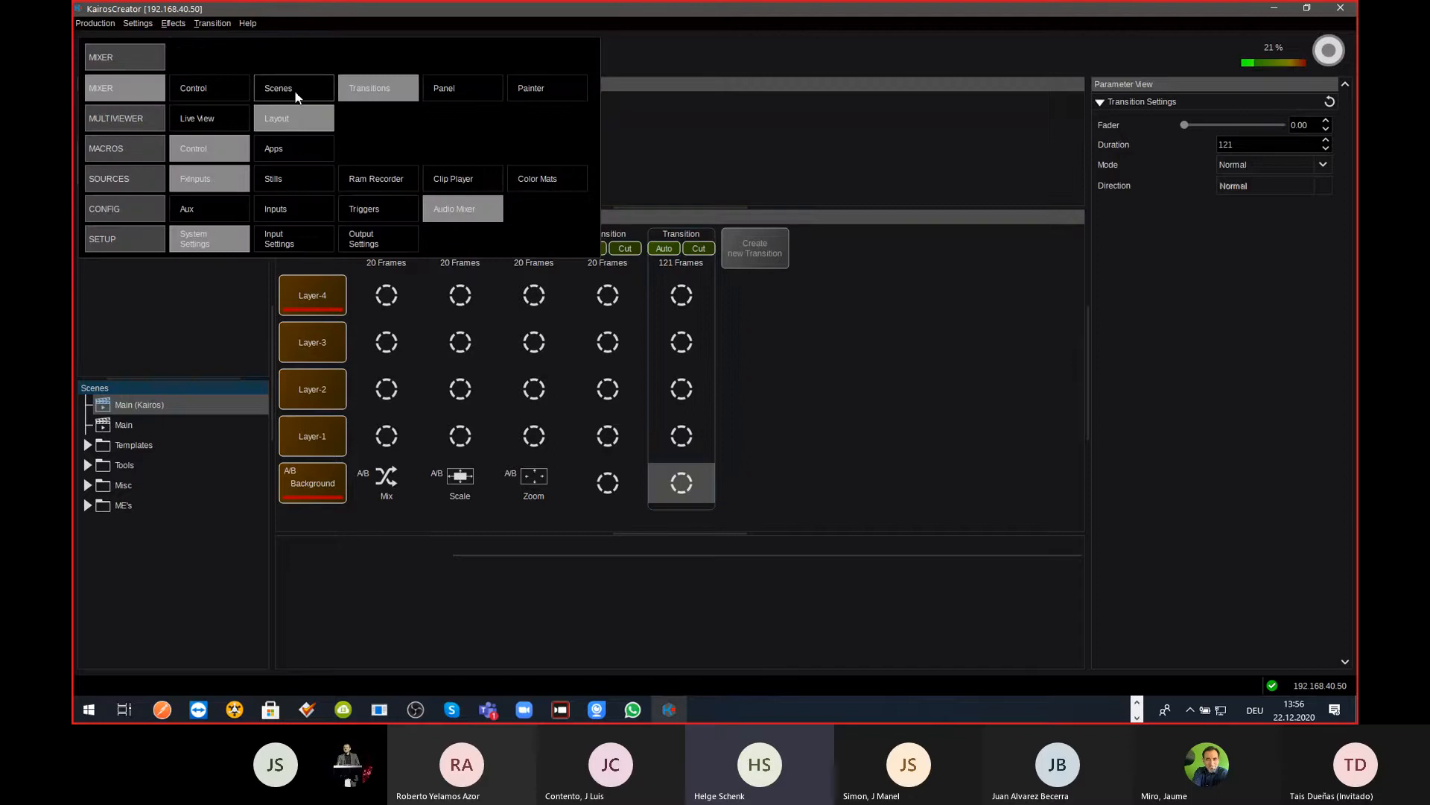
pyautogui.click(199, 116)
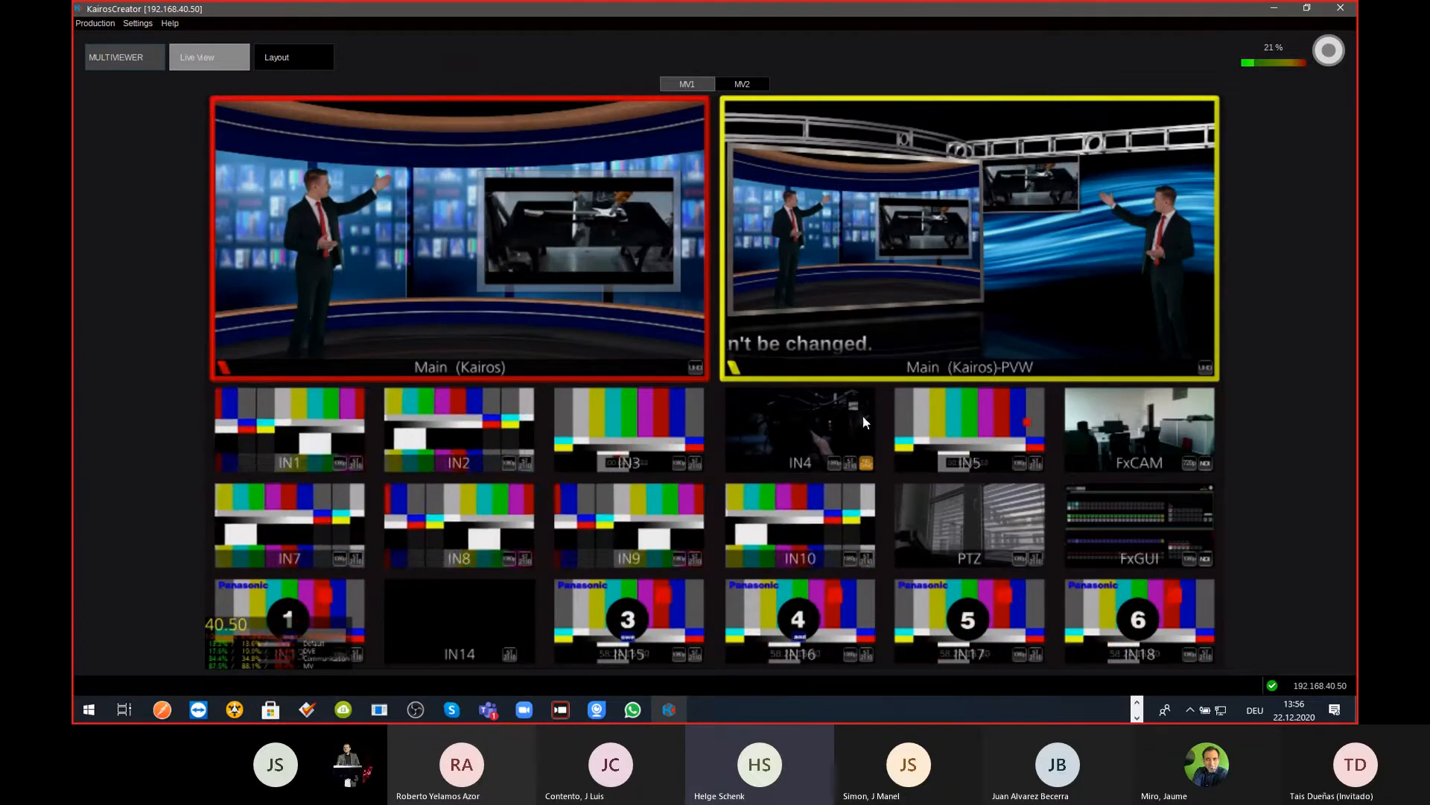
pyautogui.click(747, 85)
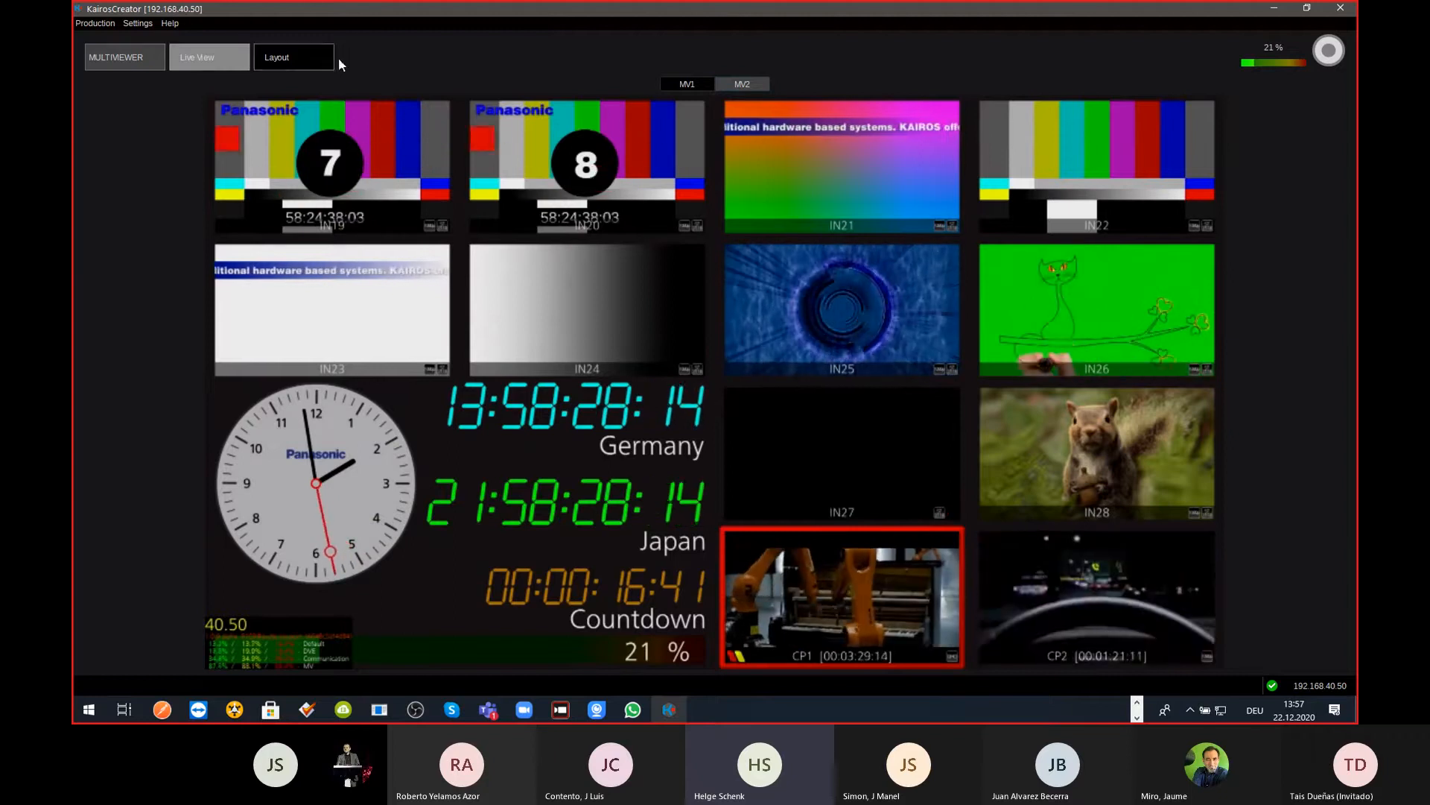
pyautogui.click(682, 83)
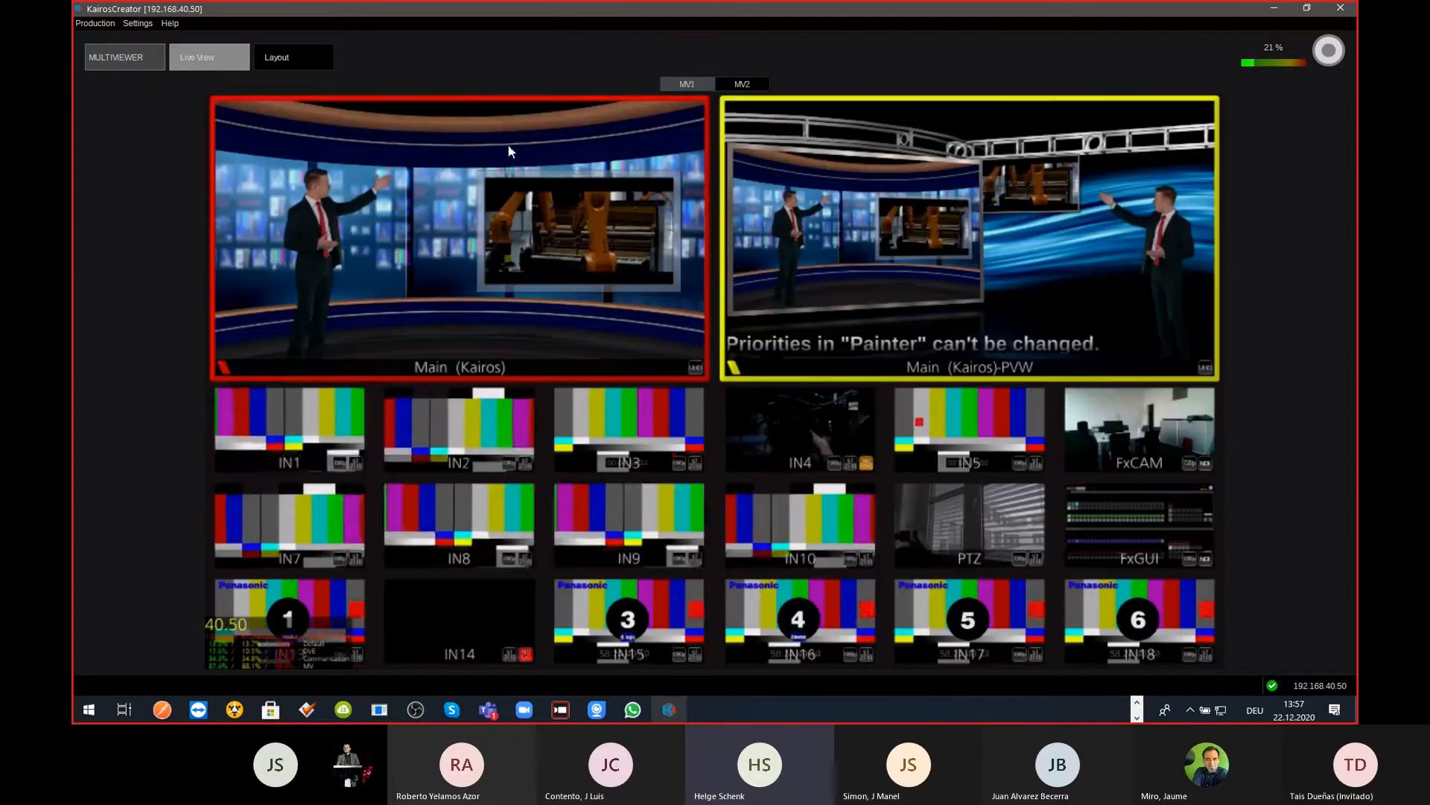
pyautogui.click(289, 65)
pyautogui.click(145, 618)
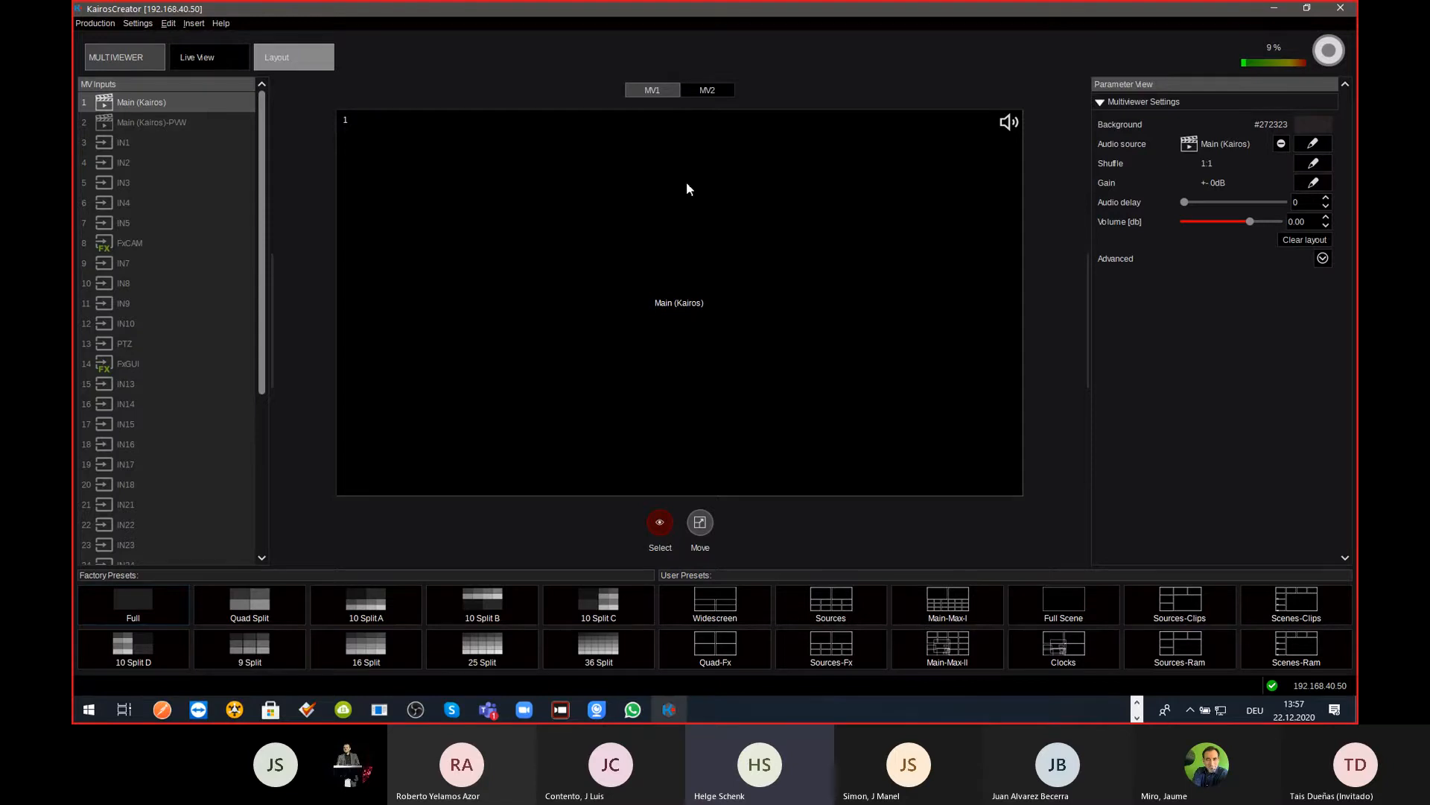
# Step: Examine the details of the Energy Beam Fill & Key.rr clip in the Ram Recorder
pyautogui.click(116, 58)
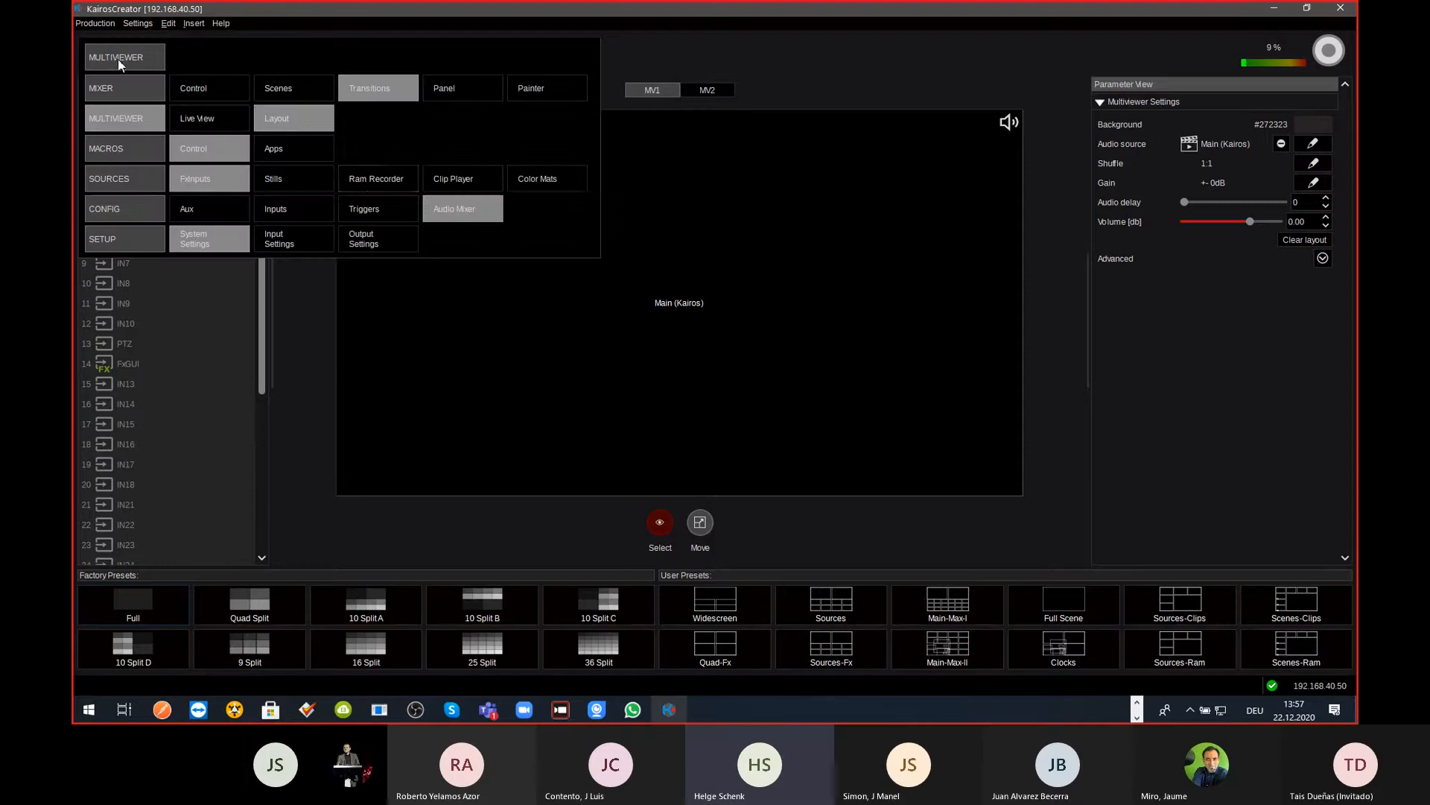
pyautogui.click(366, 181)
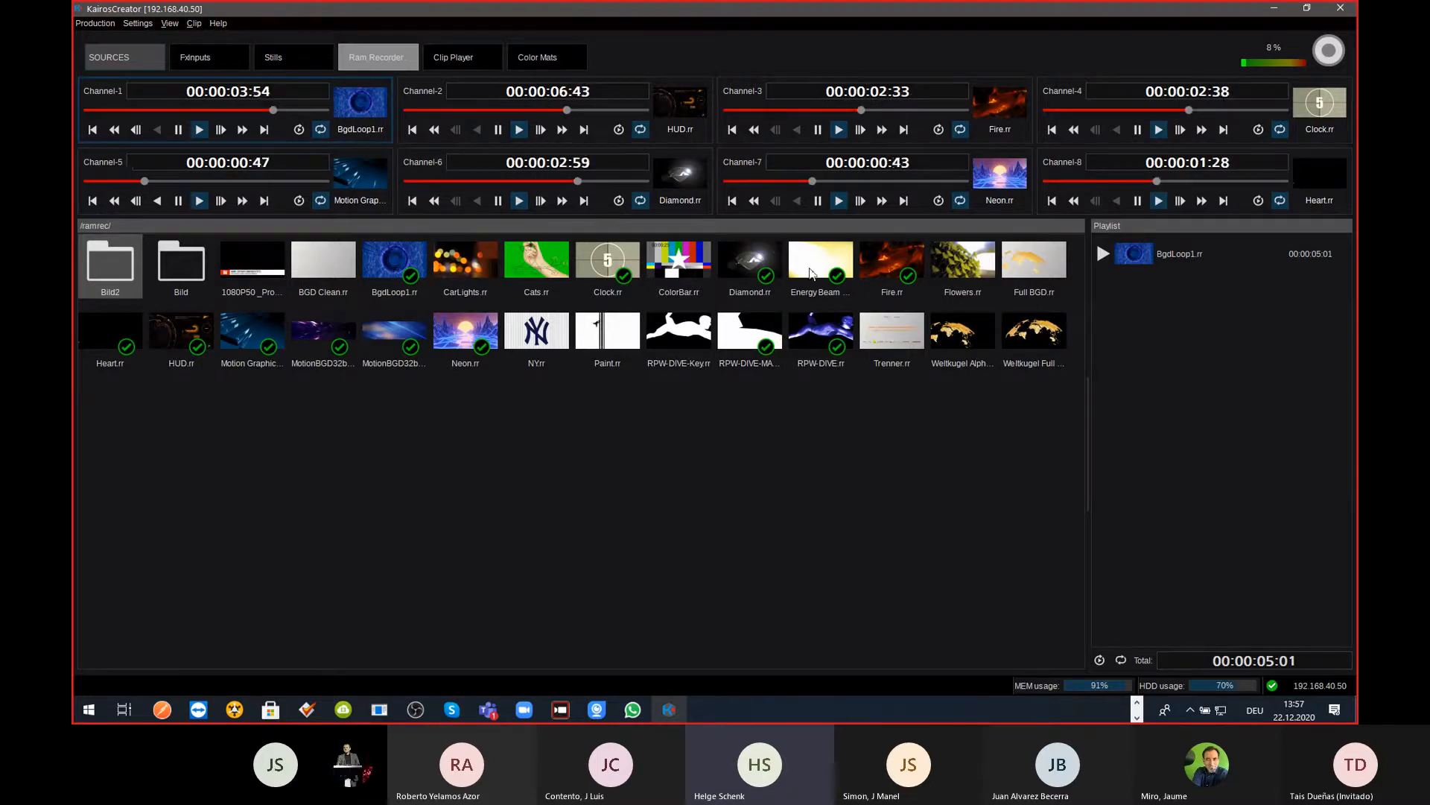
pyautogui.moveTo(824, 257)
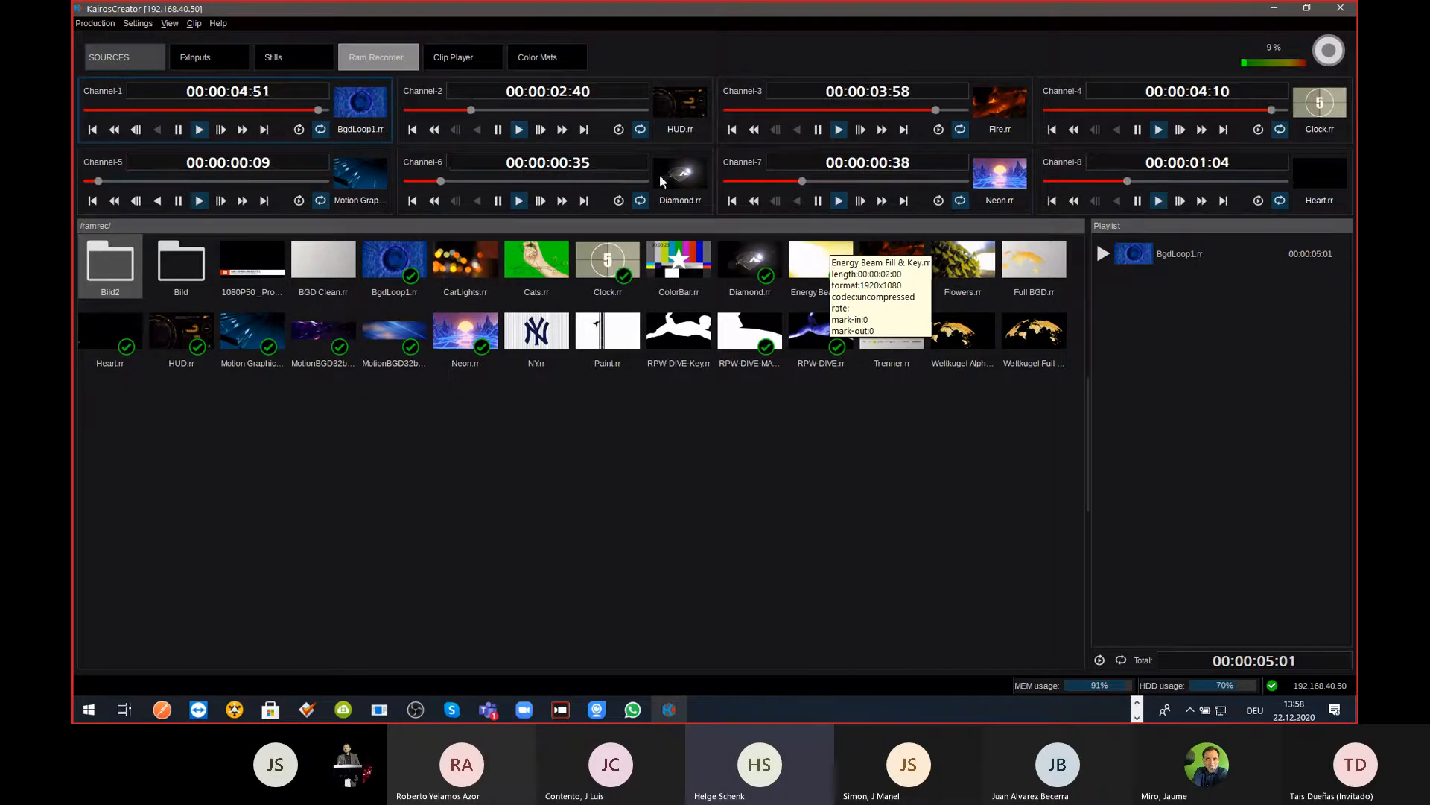
# Step: Review the fill, key and blend mode options of the user-defined Light Beam transition effect
pyautogui.click(147, 53)
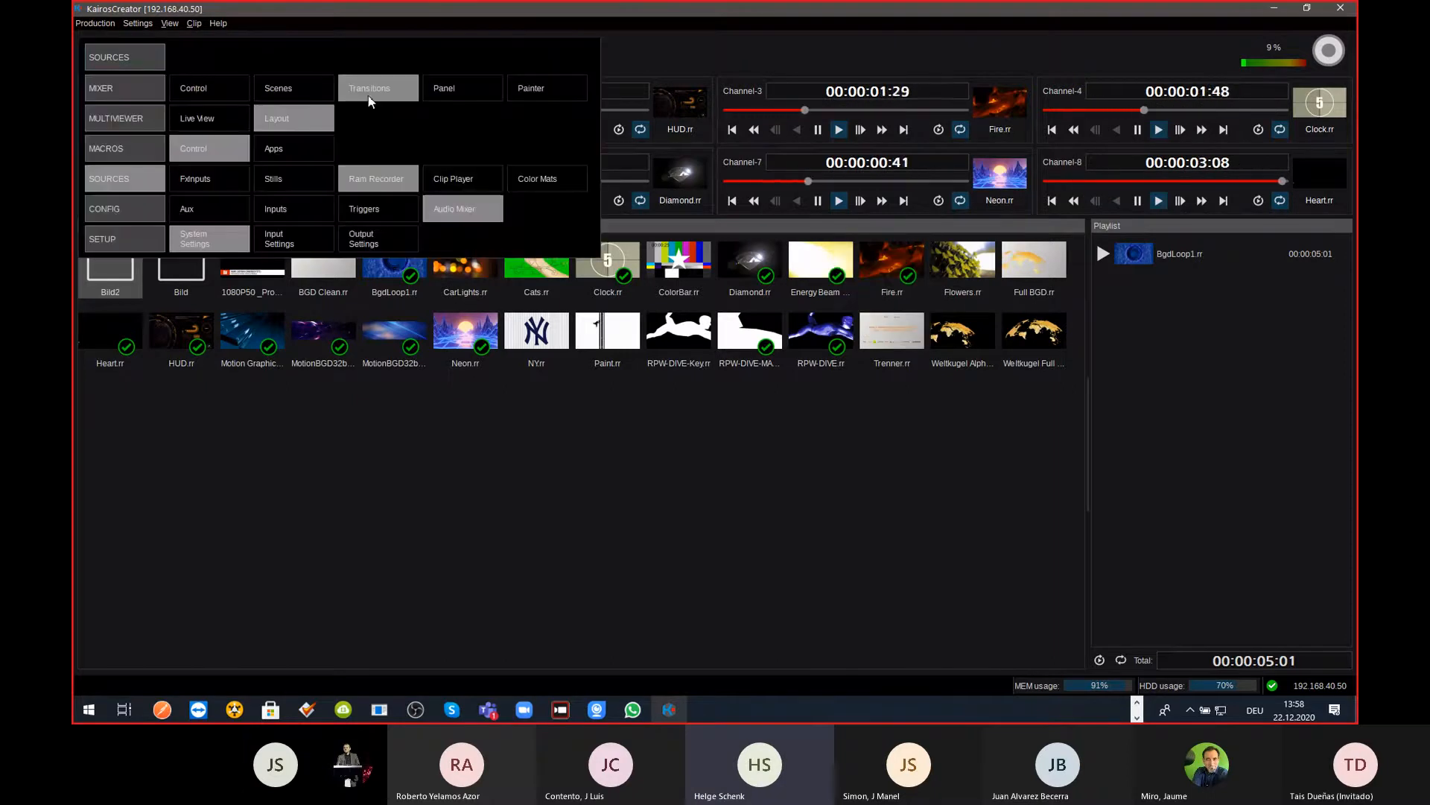
pyautogui.click(388, 88)
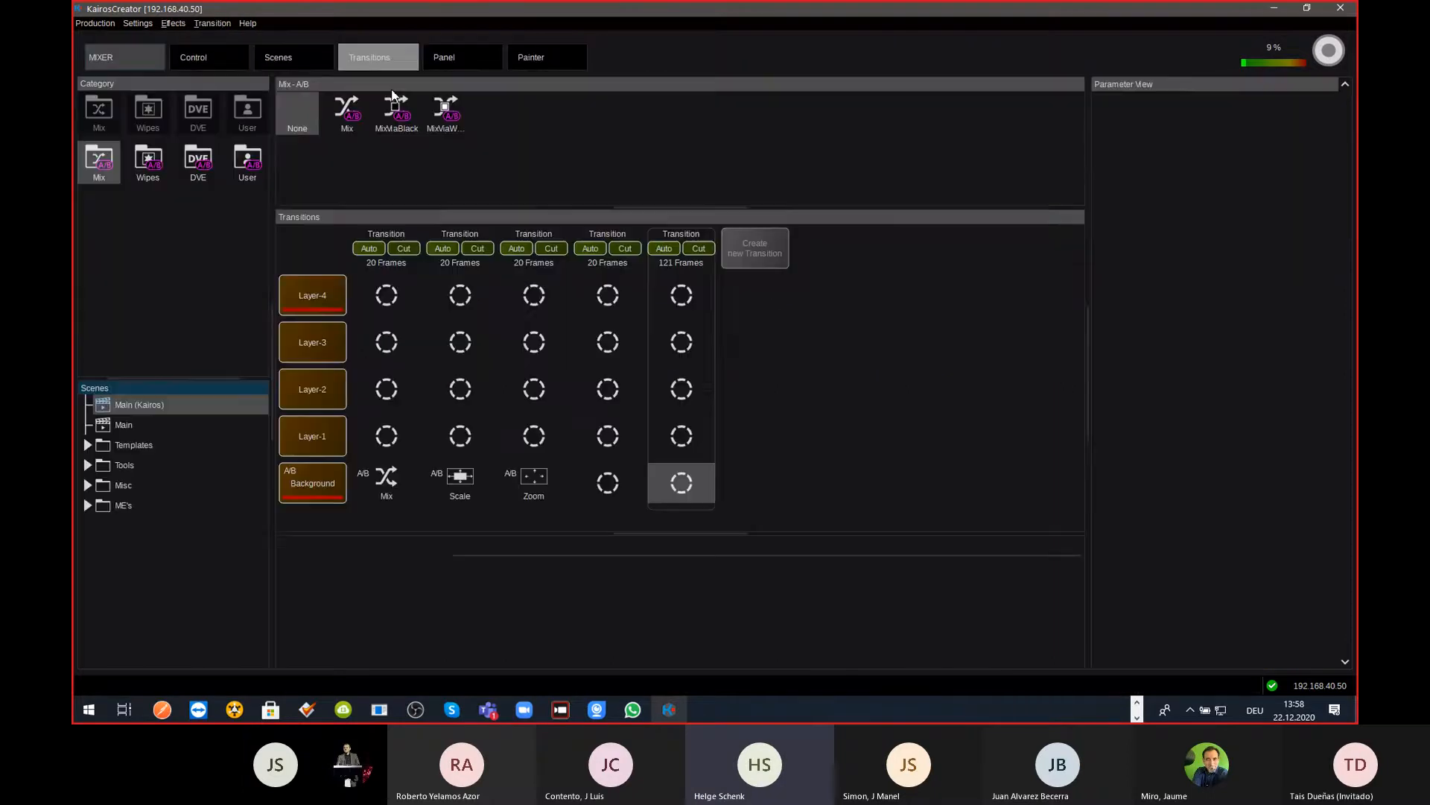
pyautogui.click(252, 162)
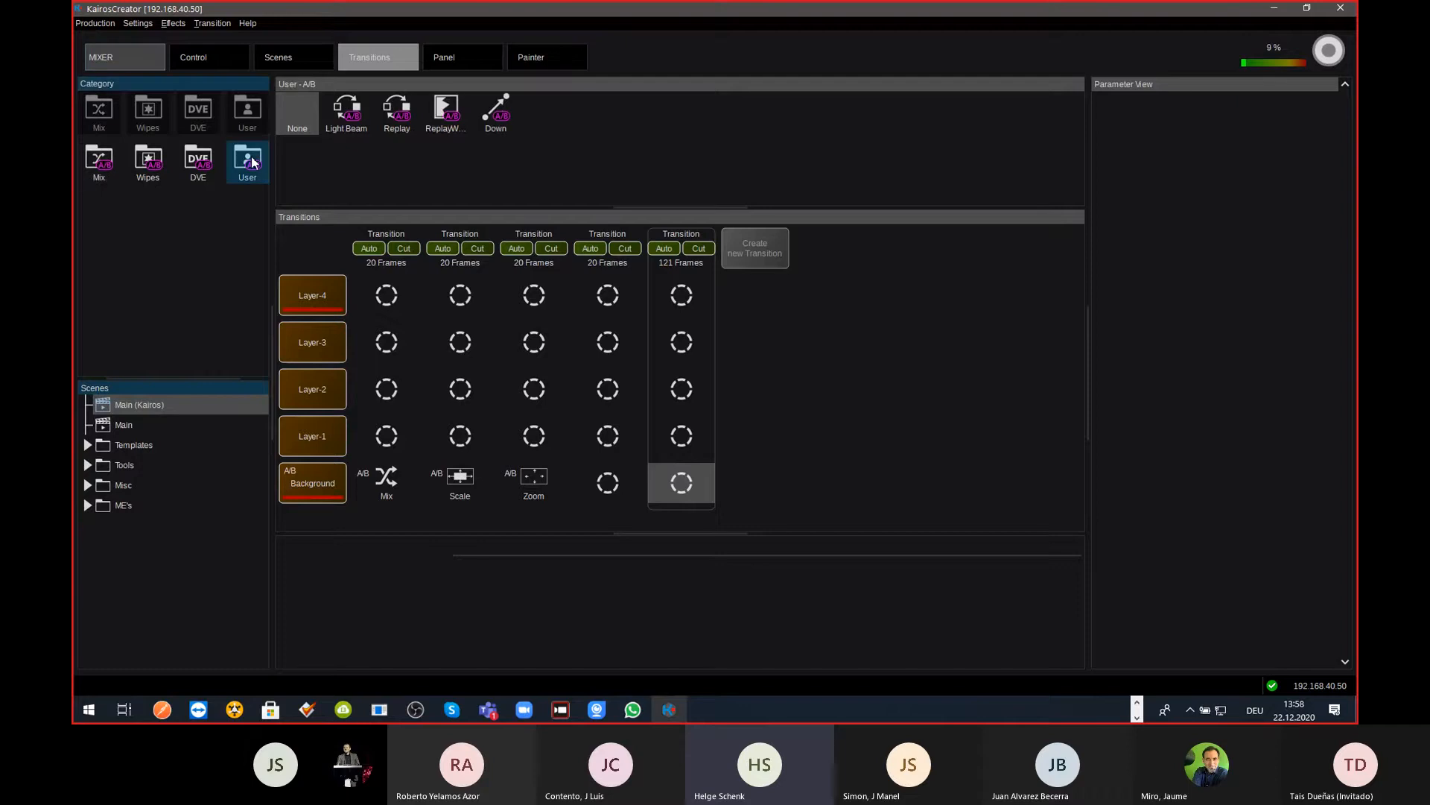
pyautogui.click(360, 112)
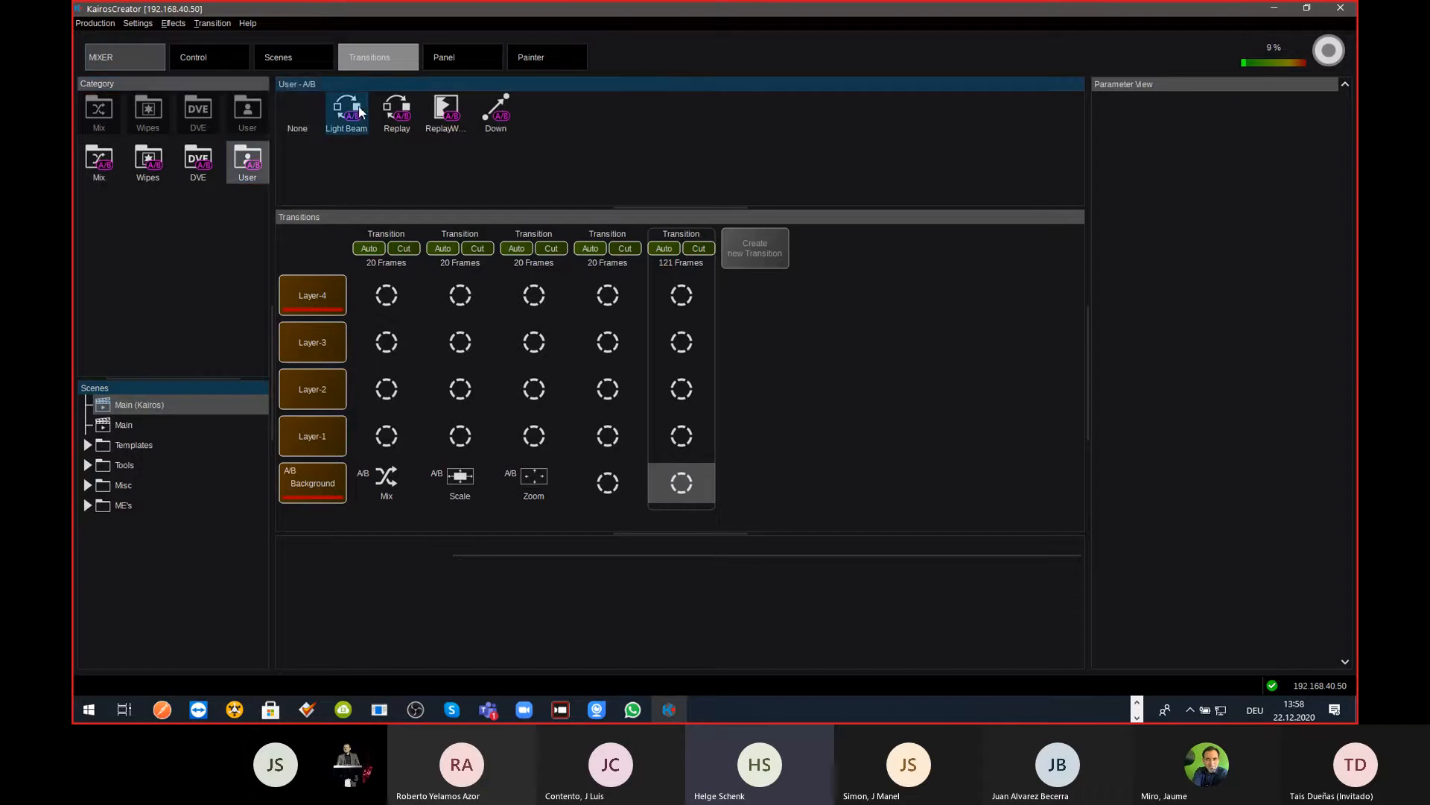
pyautogui.rightClick(360, 111)
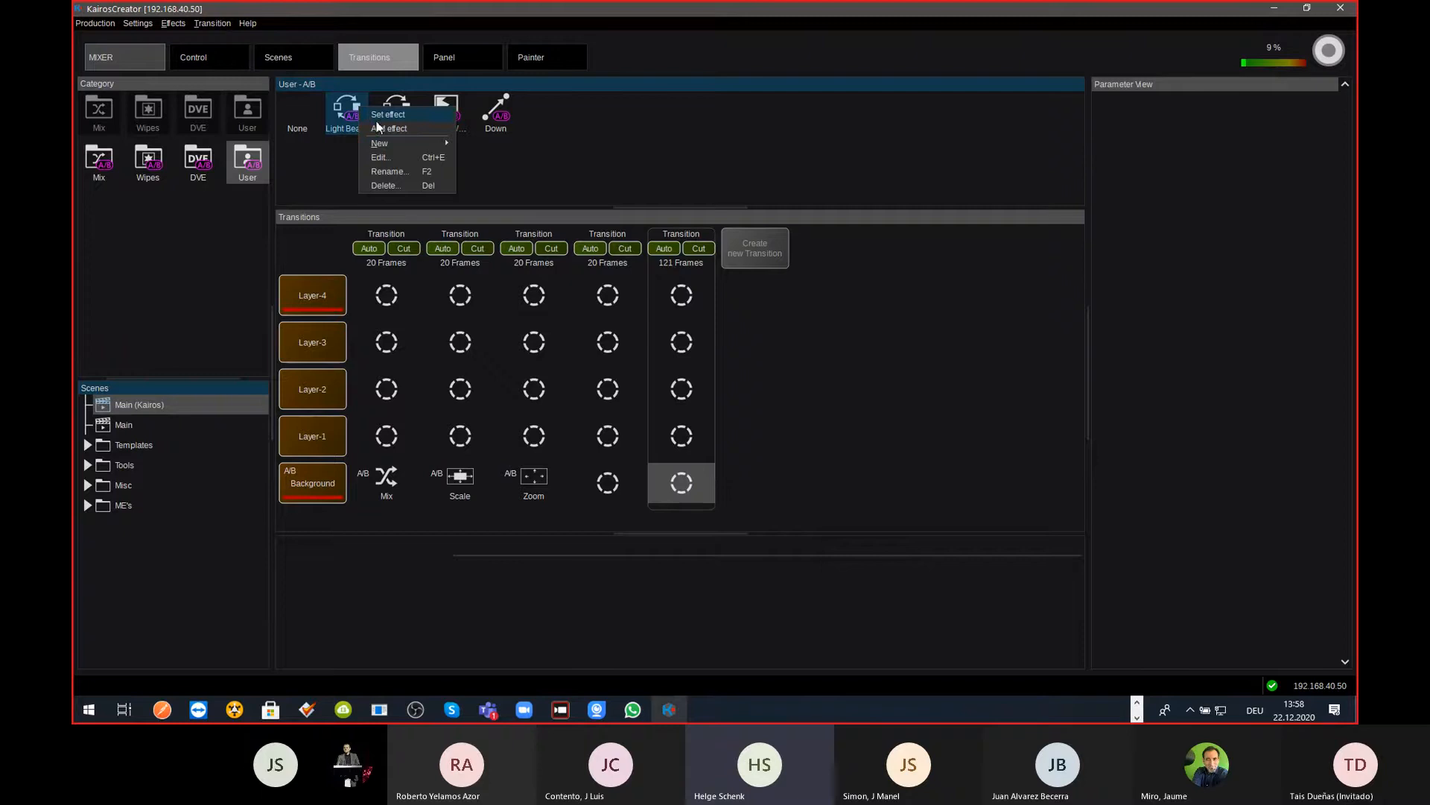
pyautogui.click(395, 155)
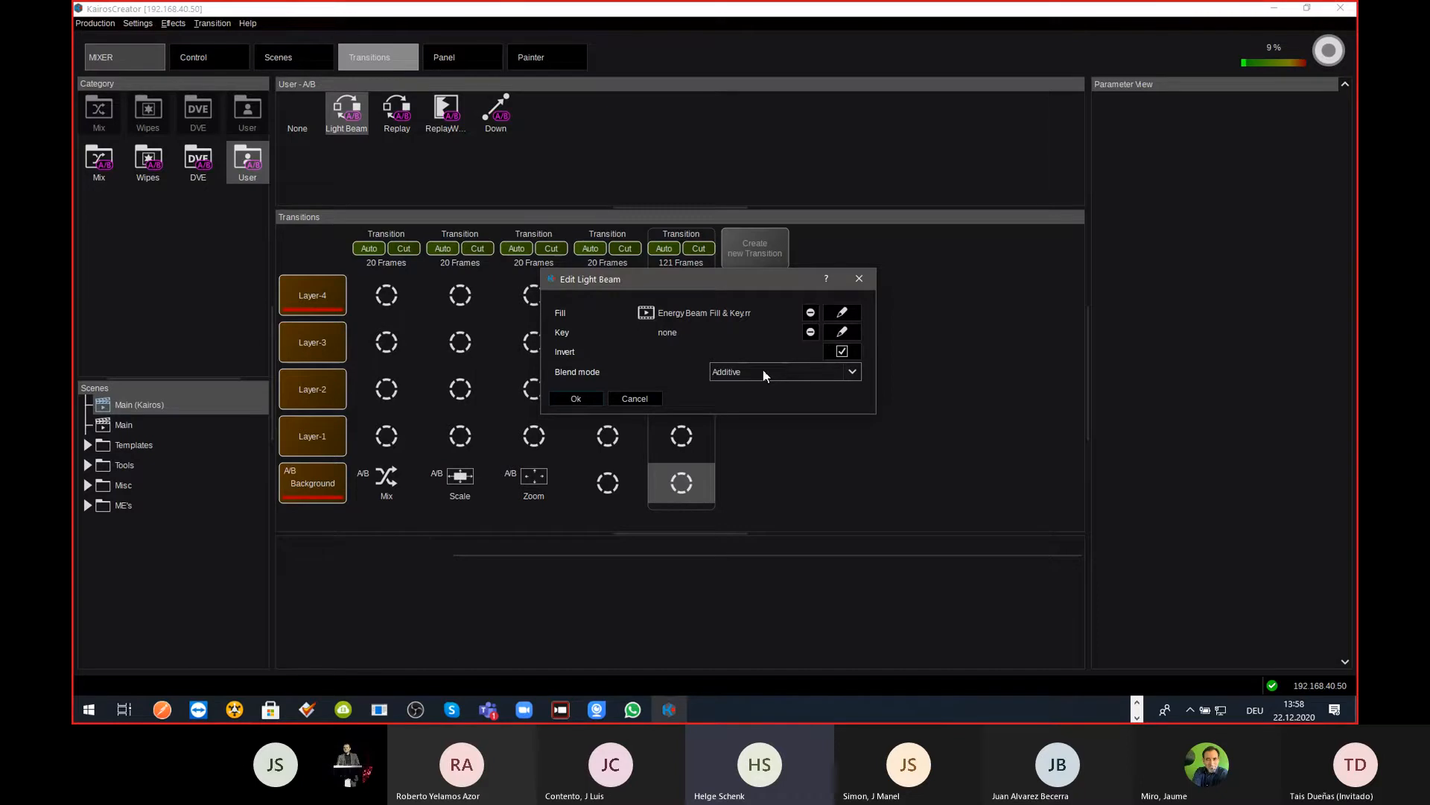
pyautogui.click(857, 373)
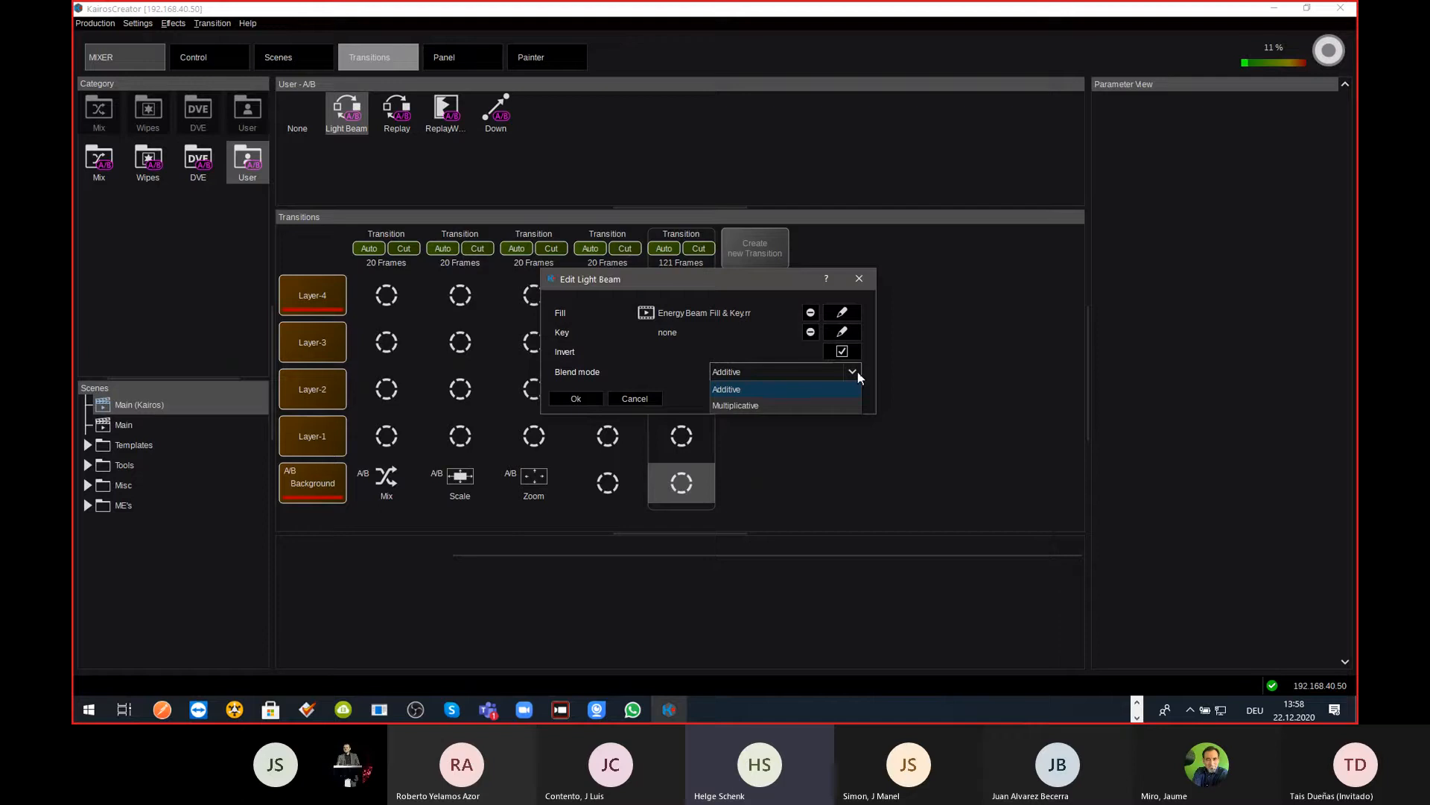
pyautogui.click(857, 374)
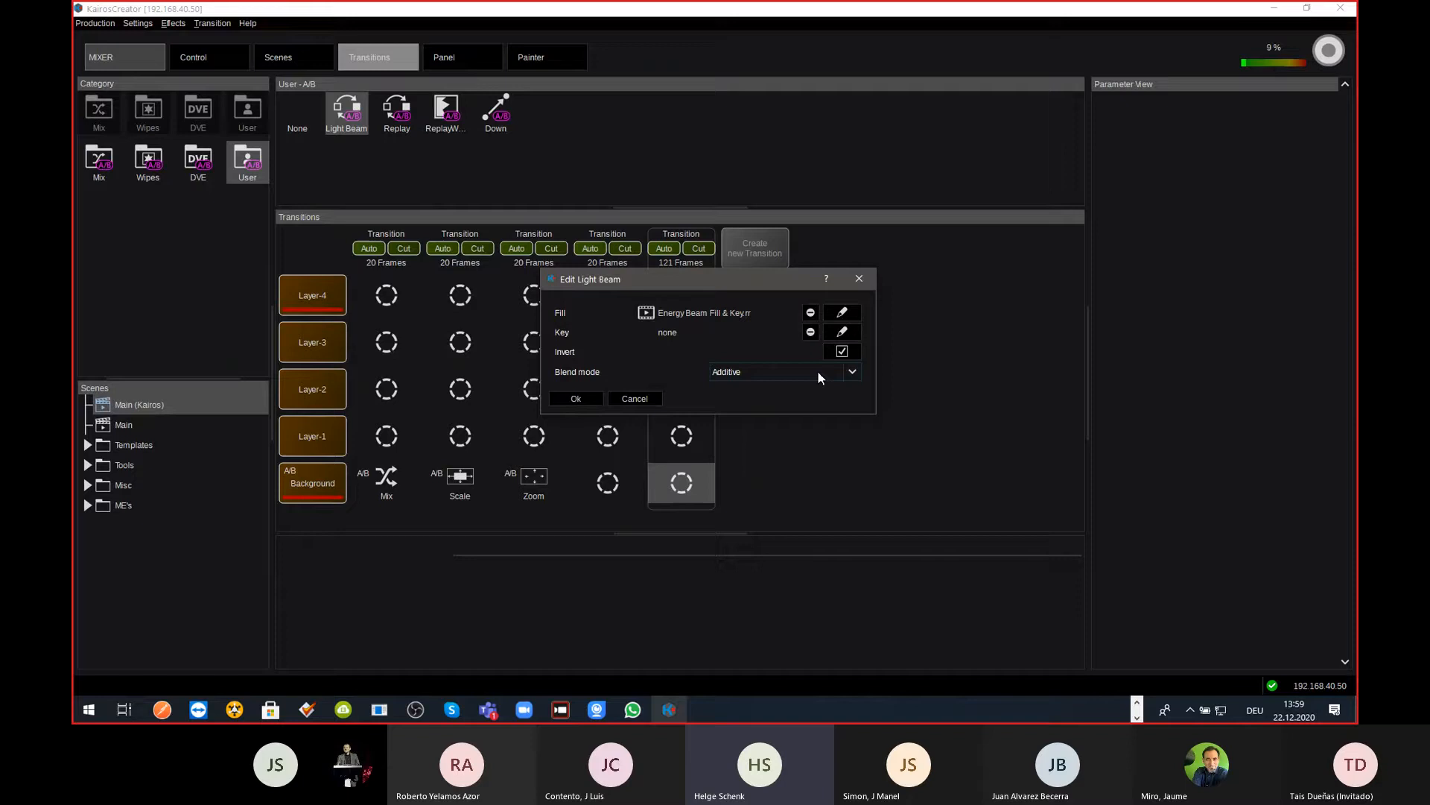
pyautogui.click(861, 281)
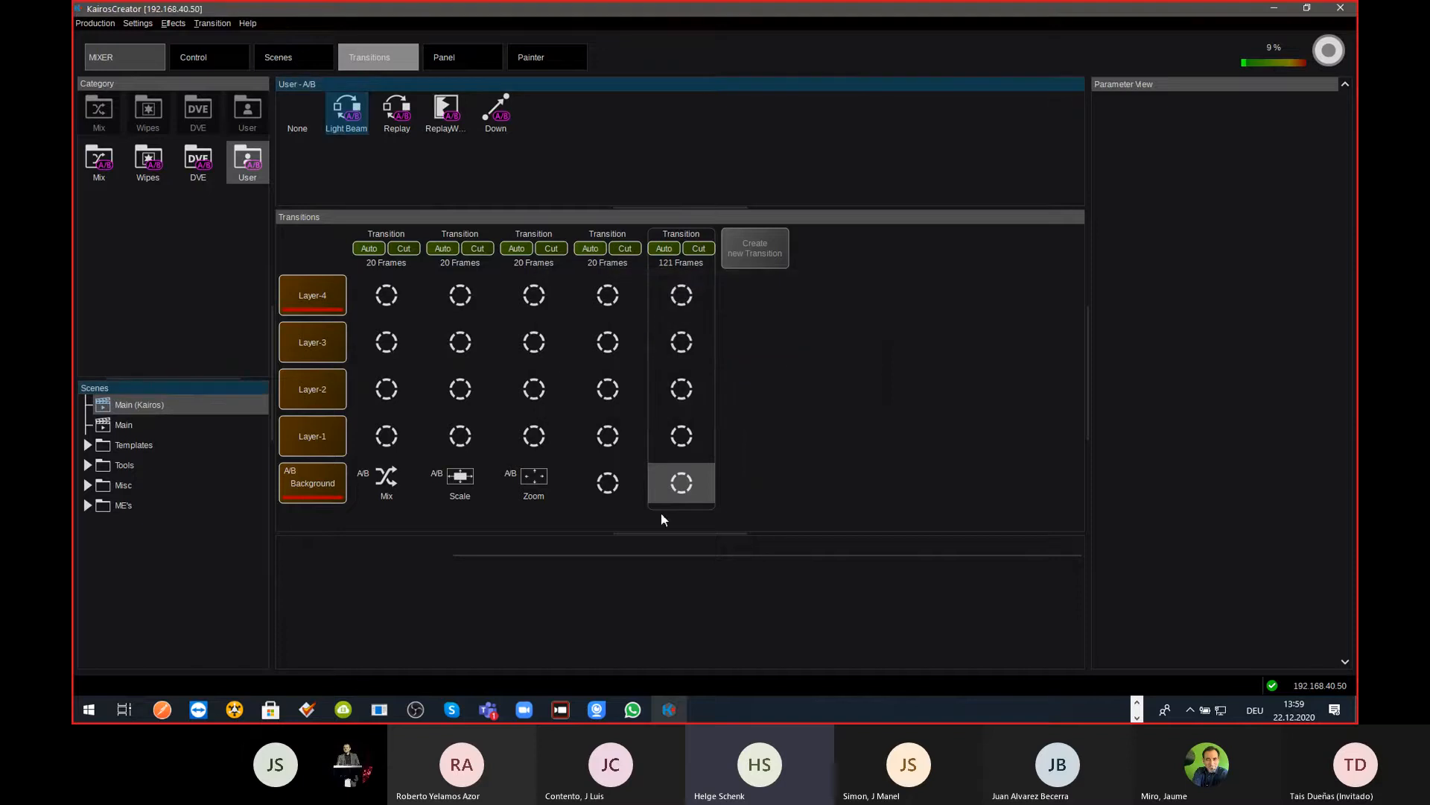
pyautogui.click(684, 486)
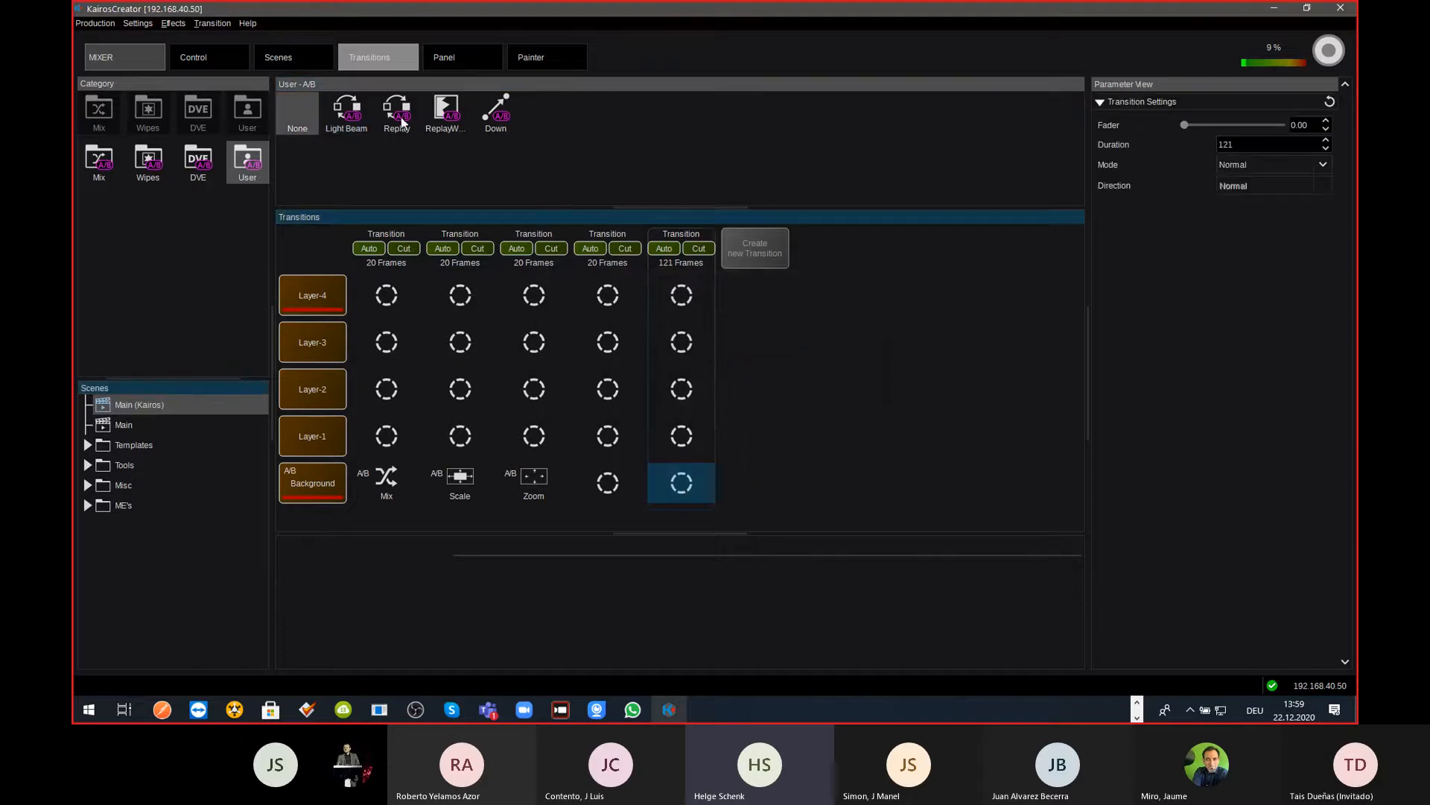
pyautogui.click(354, 117)
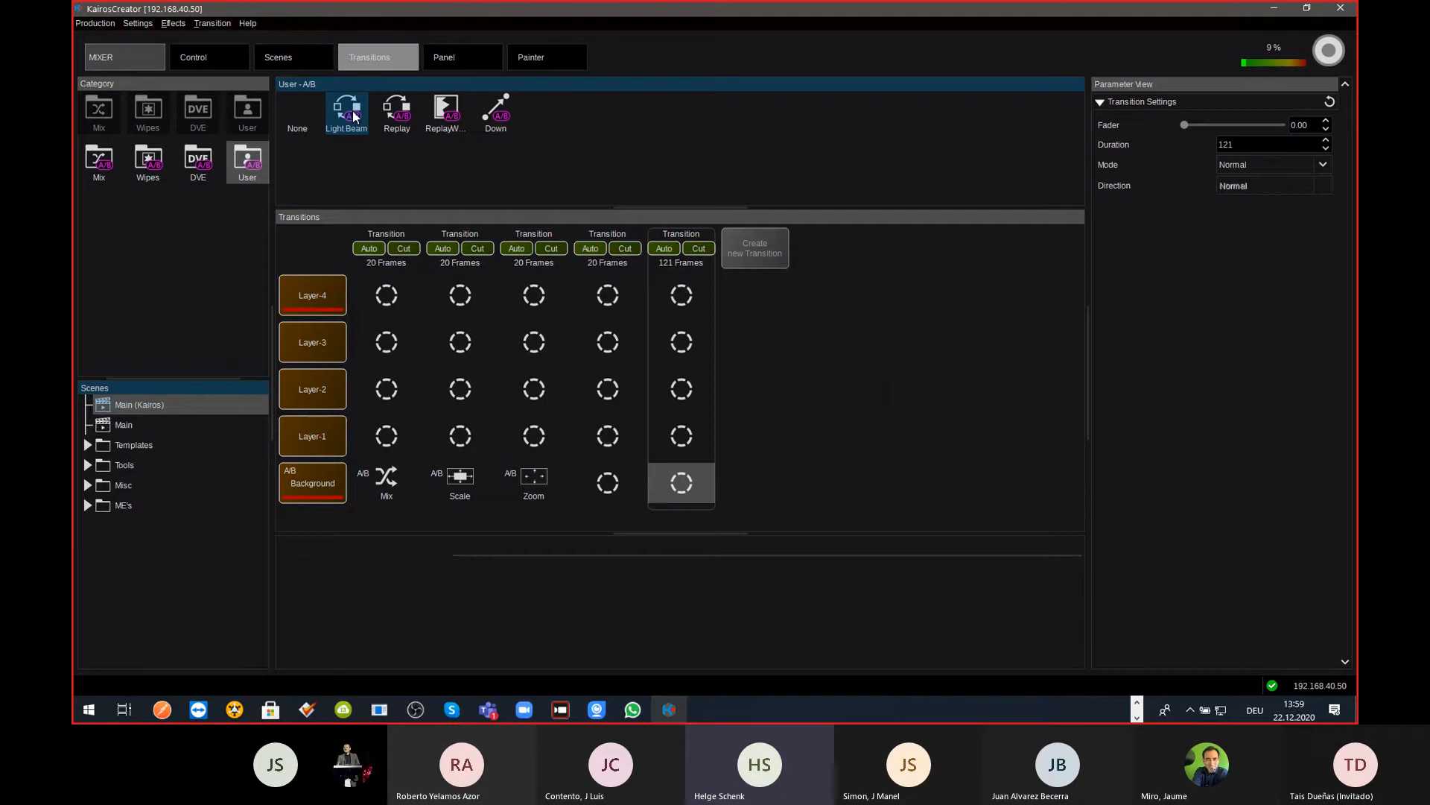
pyautogui.doubleClick(353, 113)
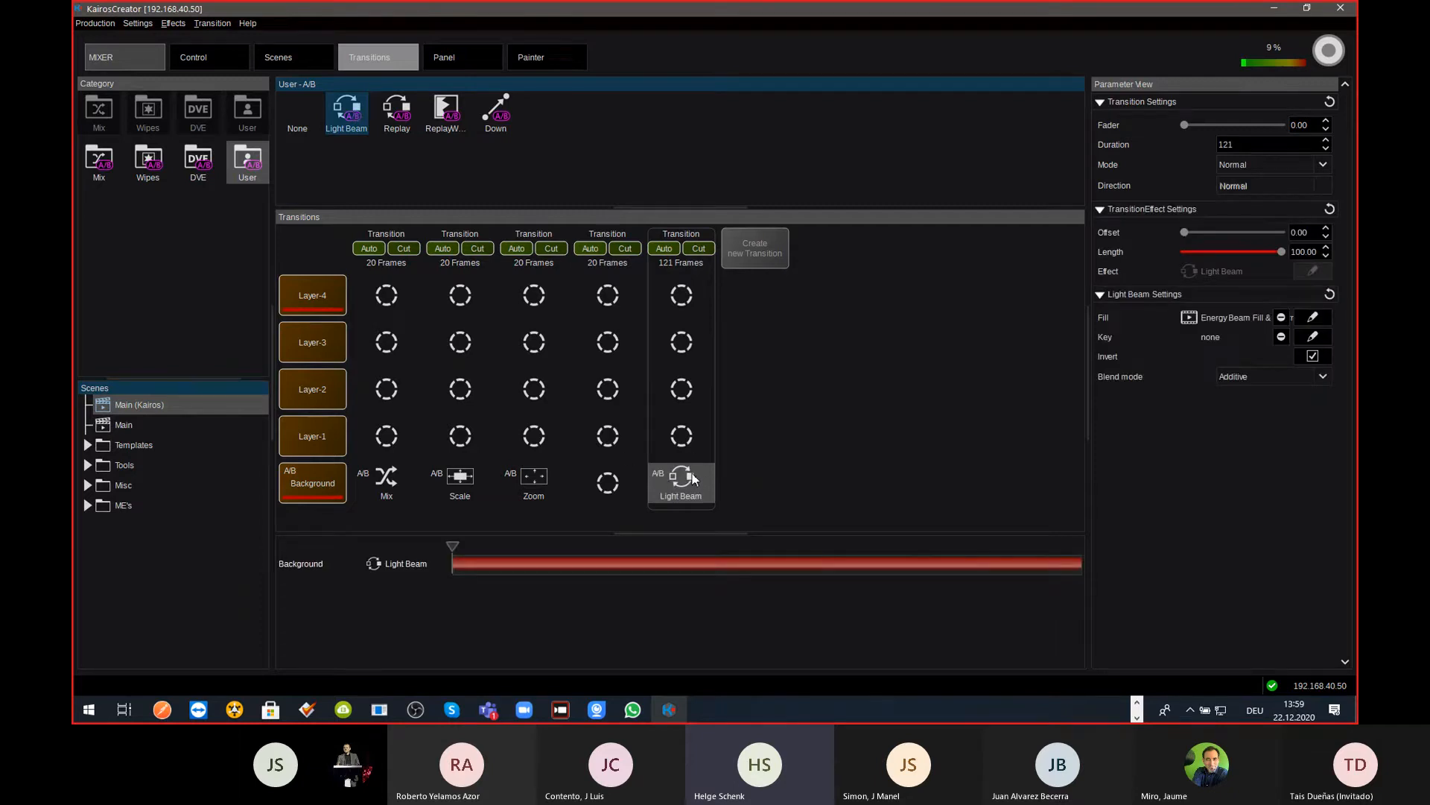
pyautogui.click(103, 165)
pyautogui.moveTo(343, 119); pyautogui.dragTo(678, 489)
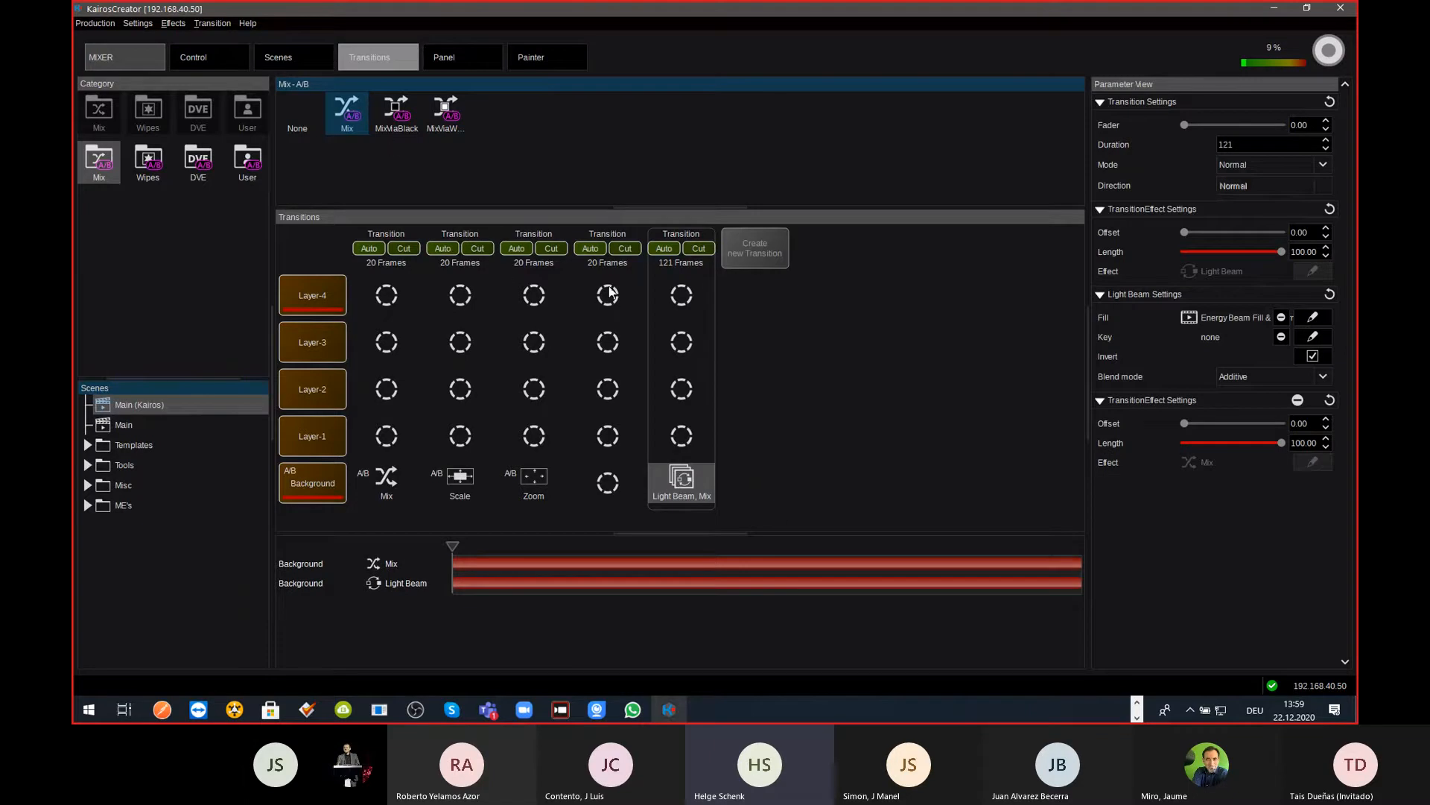
pyautogui.click(693, 493)
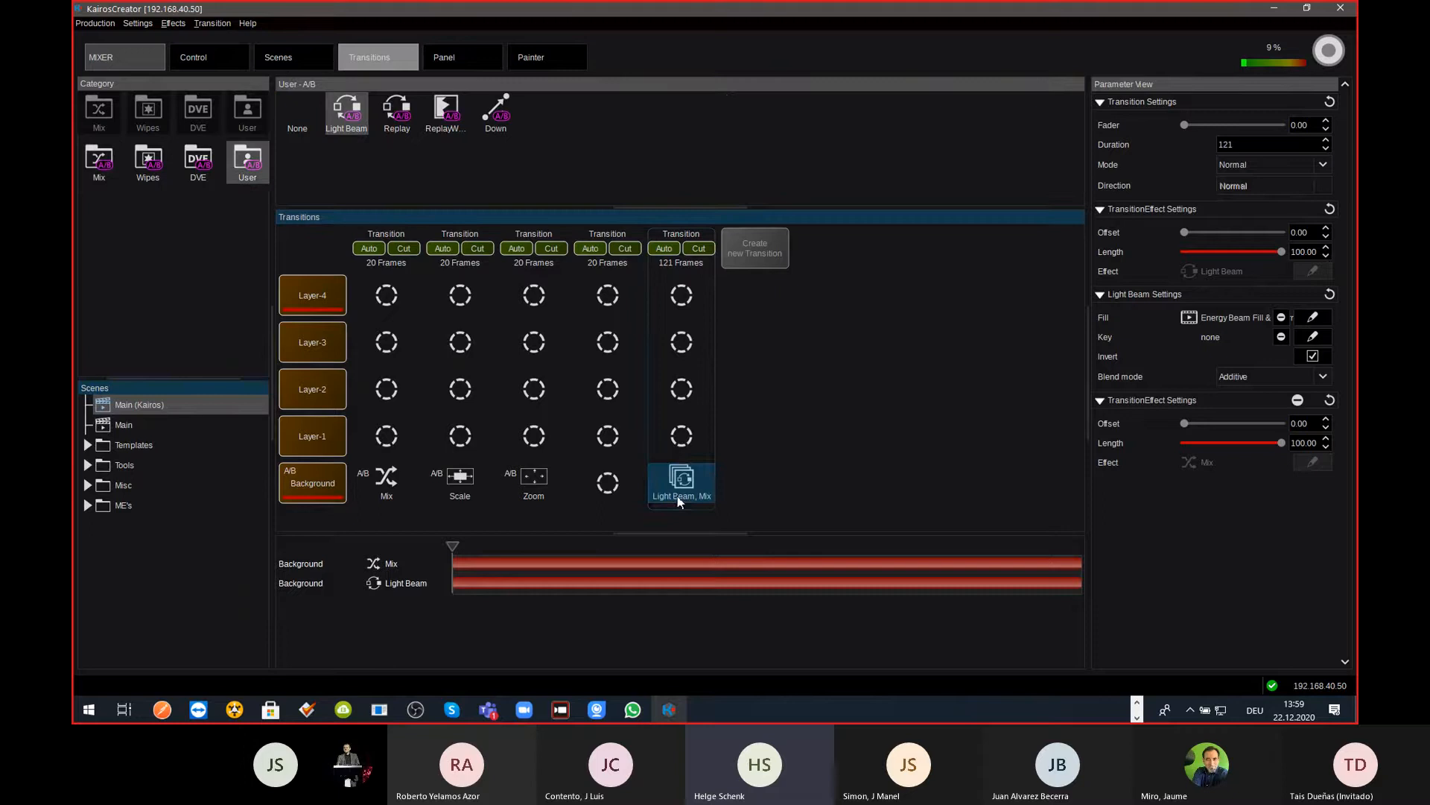
pyautogui.press('Delete')
# Step: Add the Mix effect and the user-defined Light Beam effect, in that order, to the Background layer in the 121-frame transition
pyautogui.click(98, 159)
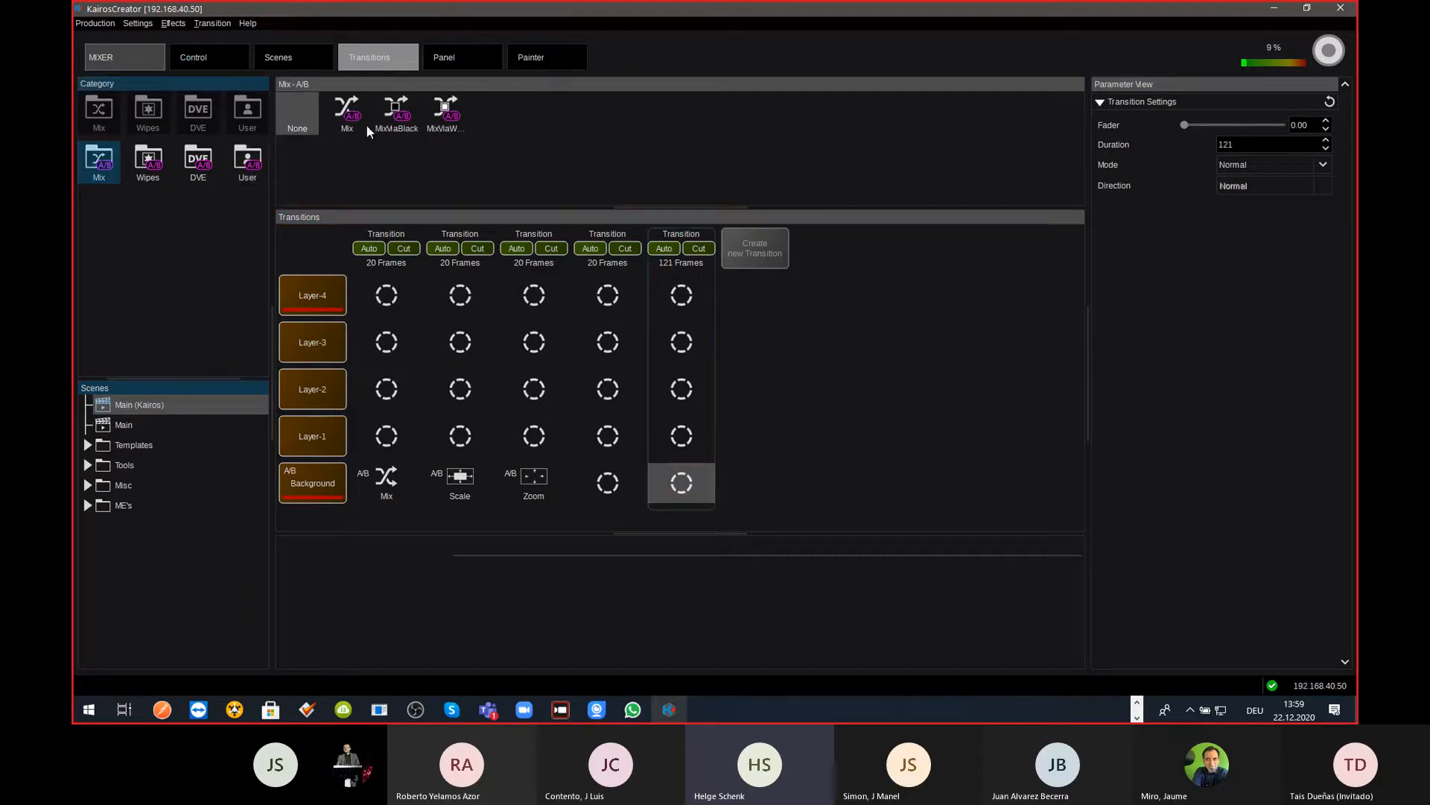
pyautogui.click(348, 114)
pyautogui.moveTo(350, 104); pyautogui.dragTo(689, 491)
pyautogui.click(251, 162)
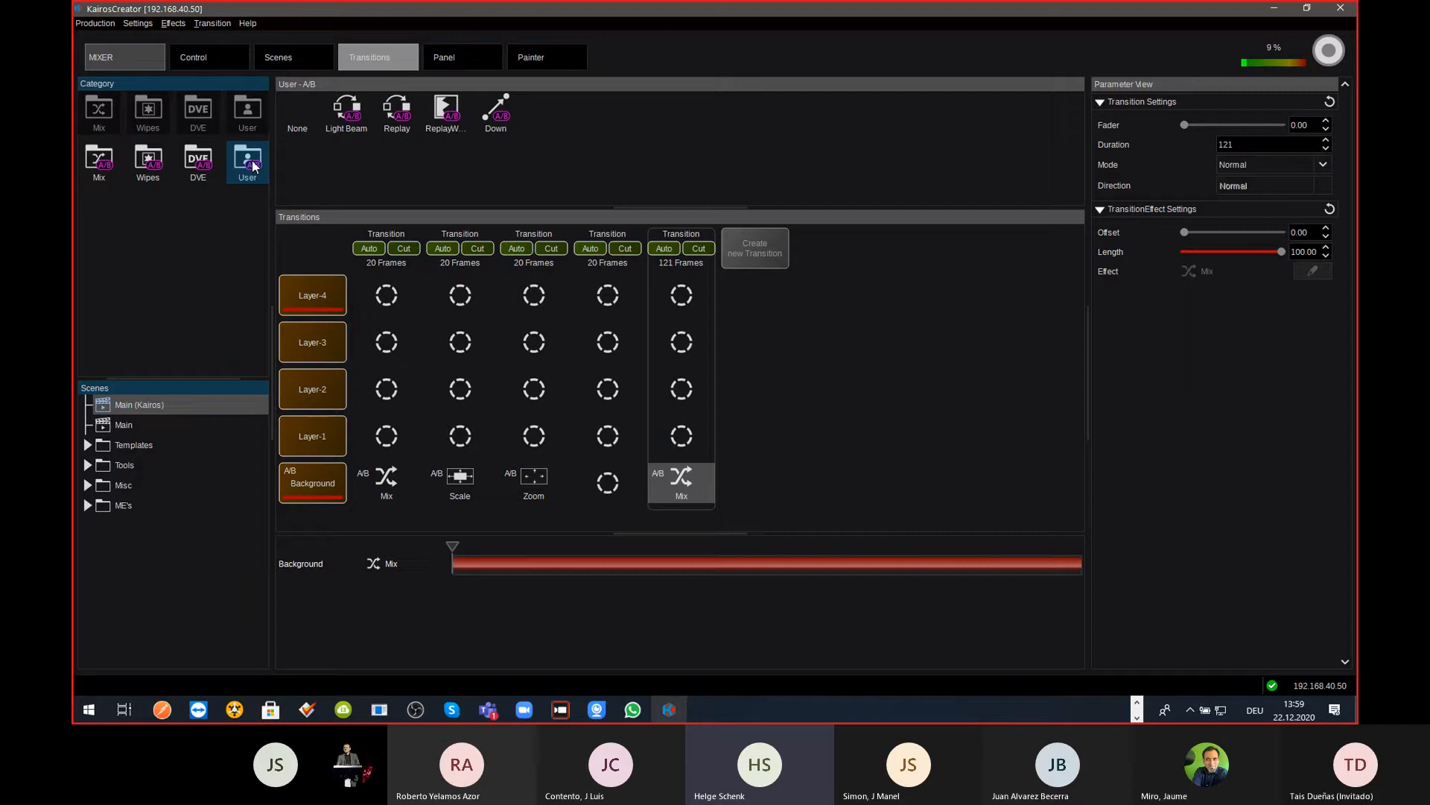
pyautogui.moveTo(350, 119); pyautogui.dragTo(700, 492)
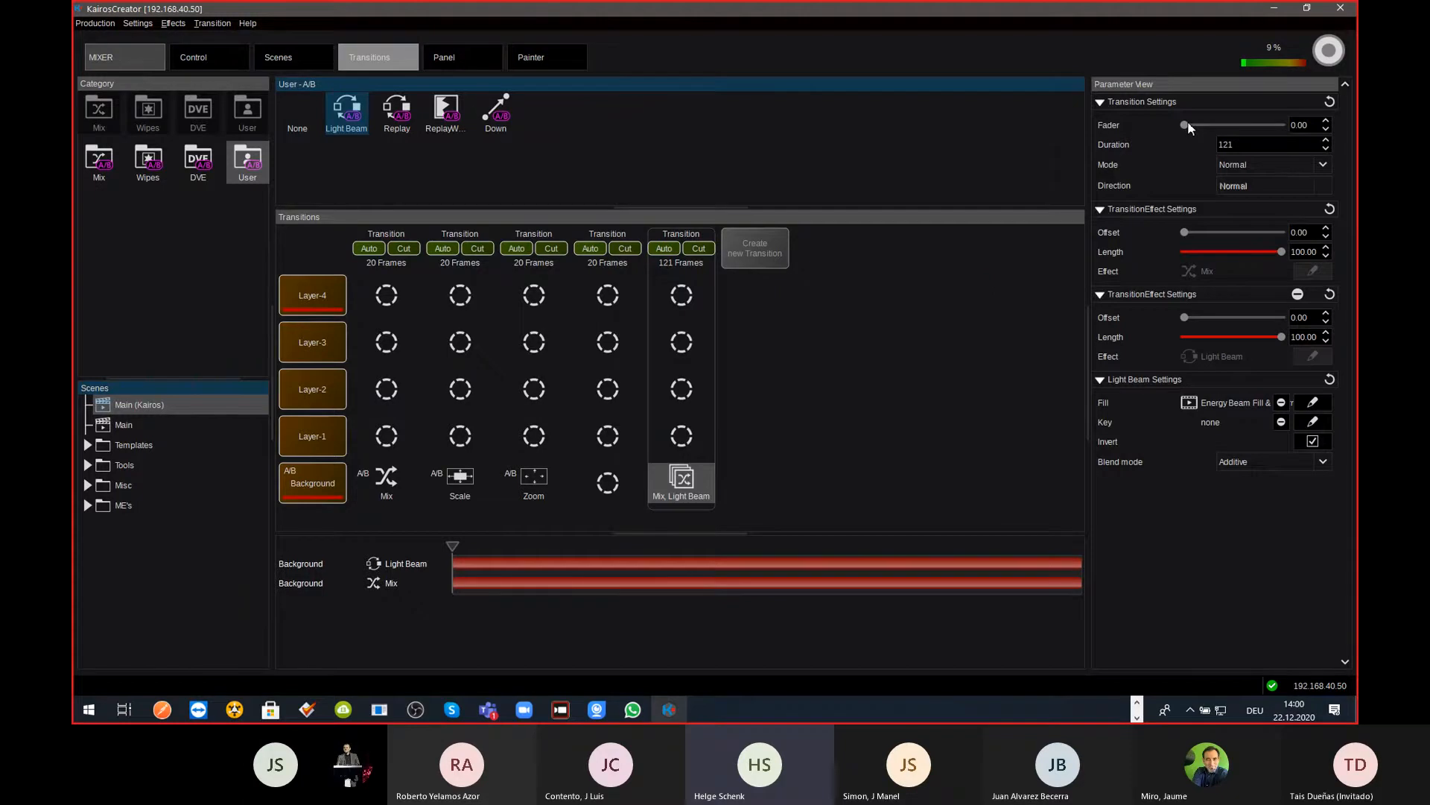
# Step: View the MV1 live output, and set the Background layer's source B to IN1 in the Main (Kairos) scene
pyautogui.hotkey('ctrl', 'Tab')
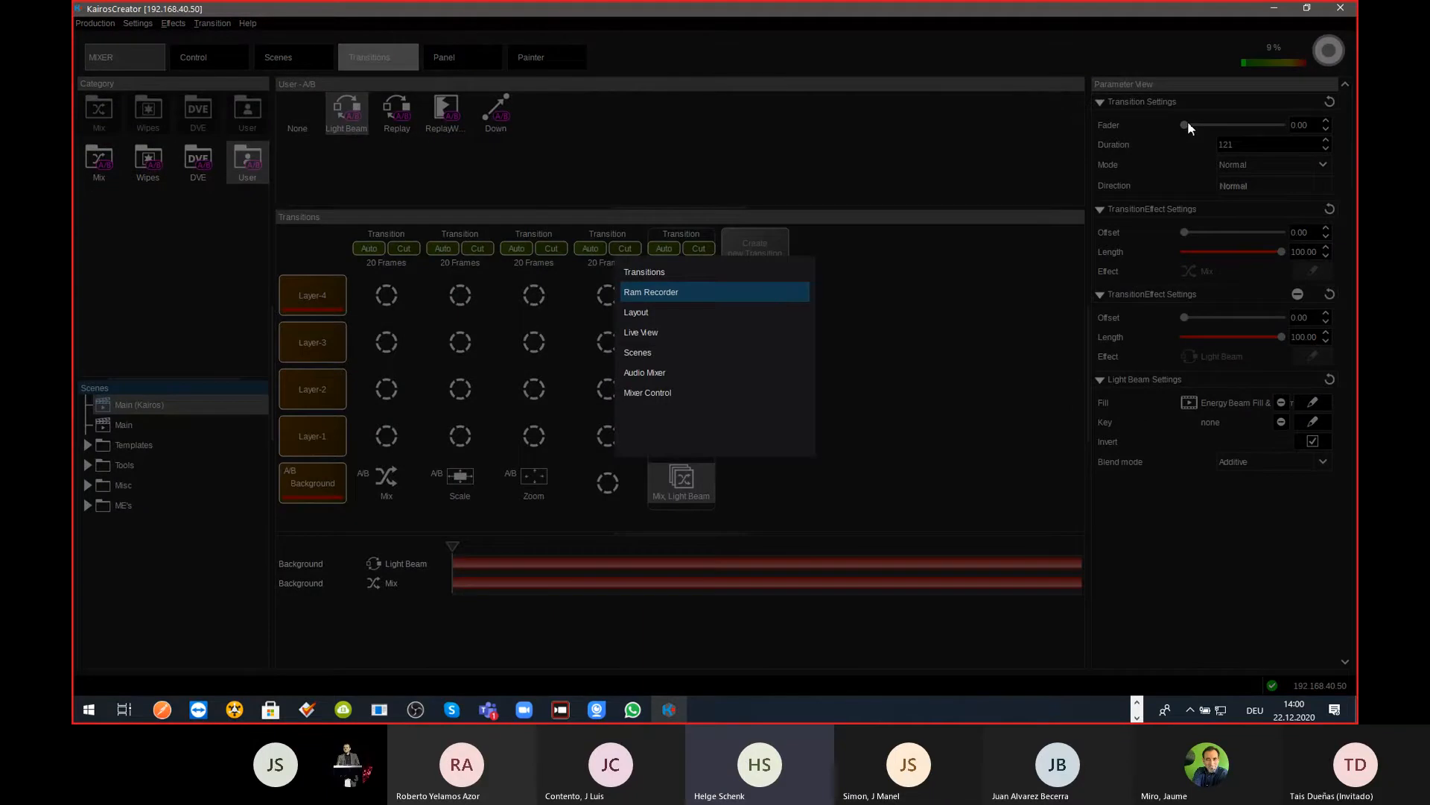
pyautogui.hotkey('ctrl', 'Tab')
pyautogui.hotkey('ctrl', 'Tab')
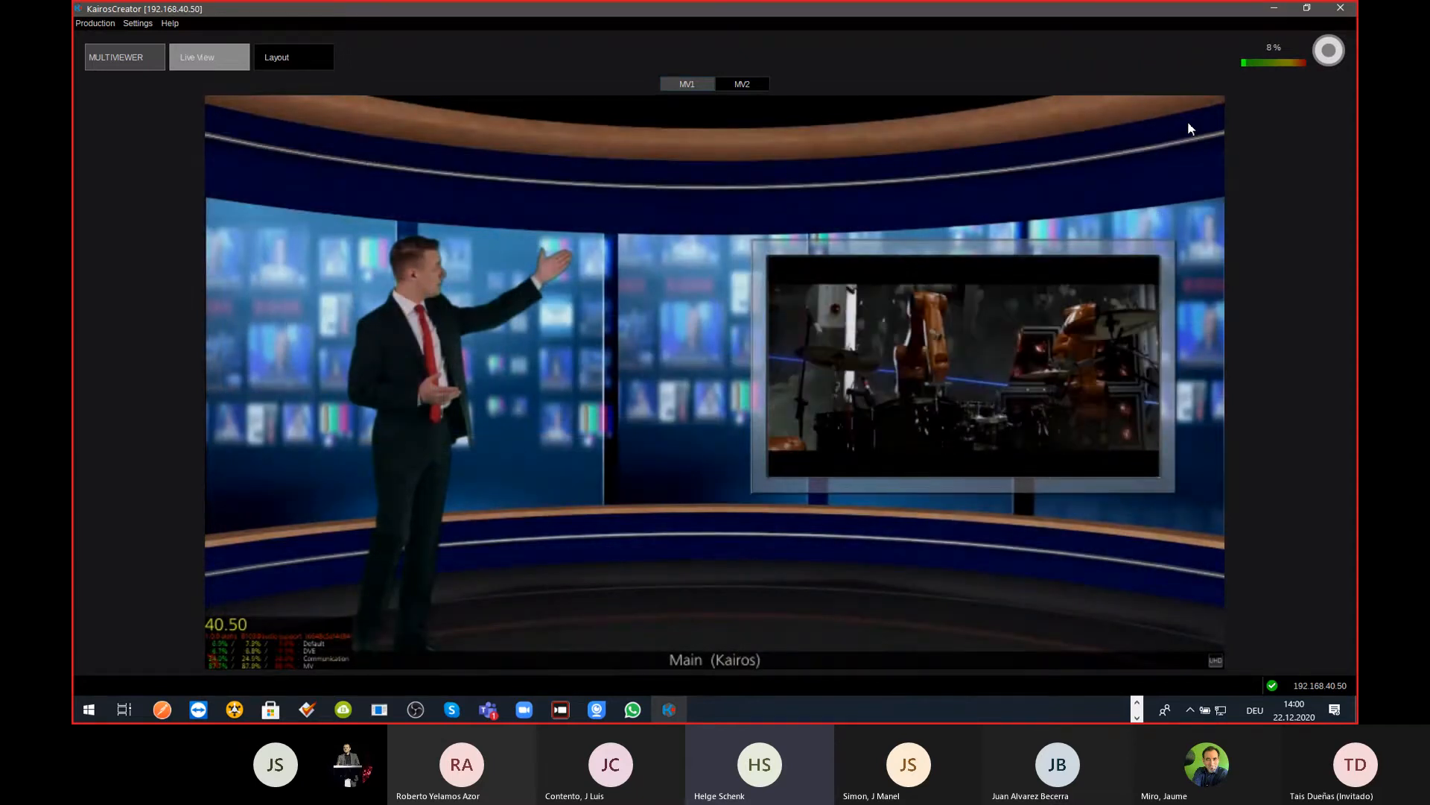
pyautogui.hotkey('ctrl', 'Tab')
pyautogui.hotkey('ctrl', 'Tab')
pyautogui.hotkey('ctrl', 'Tab')
pyautogui.hotkey('ctrl', 'Tab')
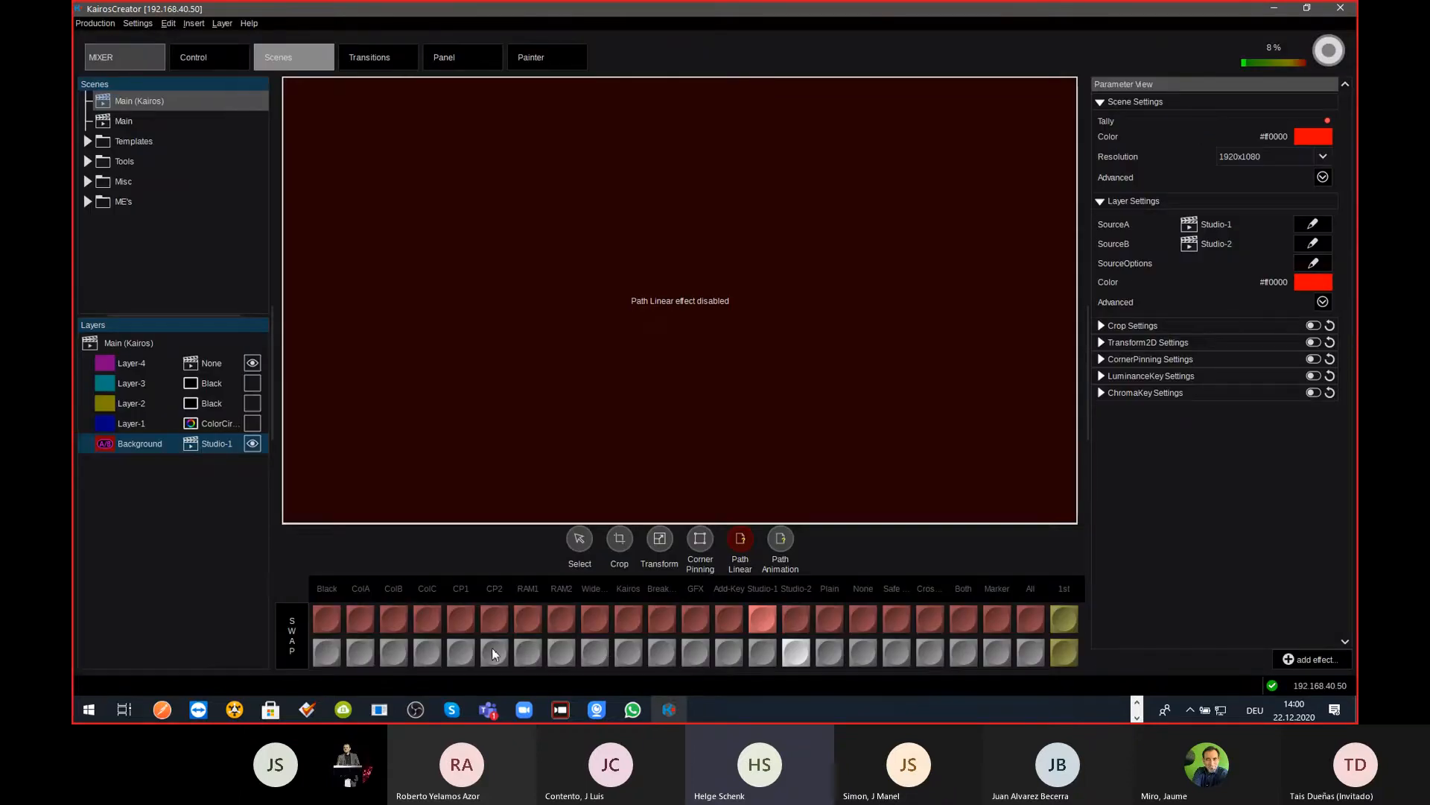
pyautogui.click(1064, 660)
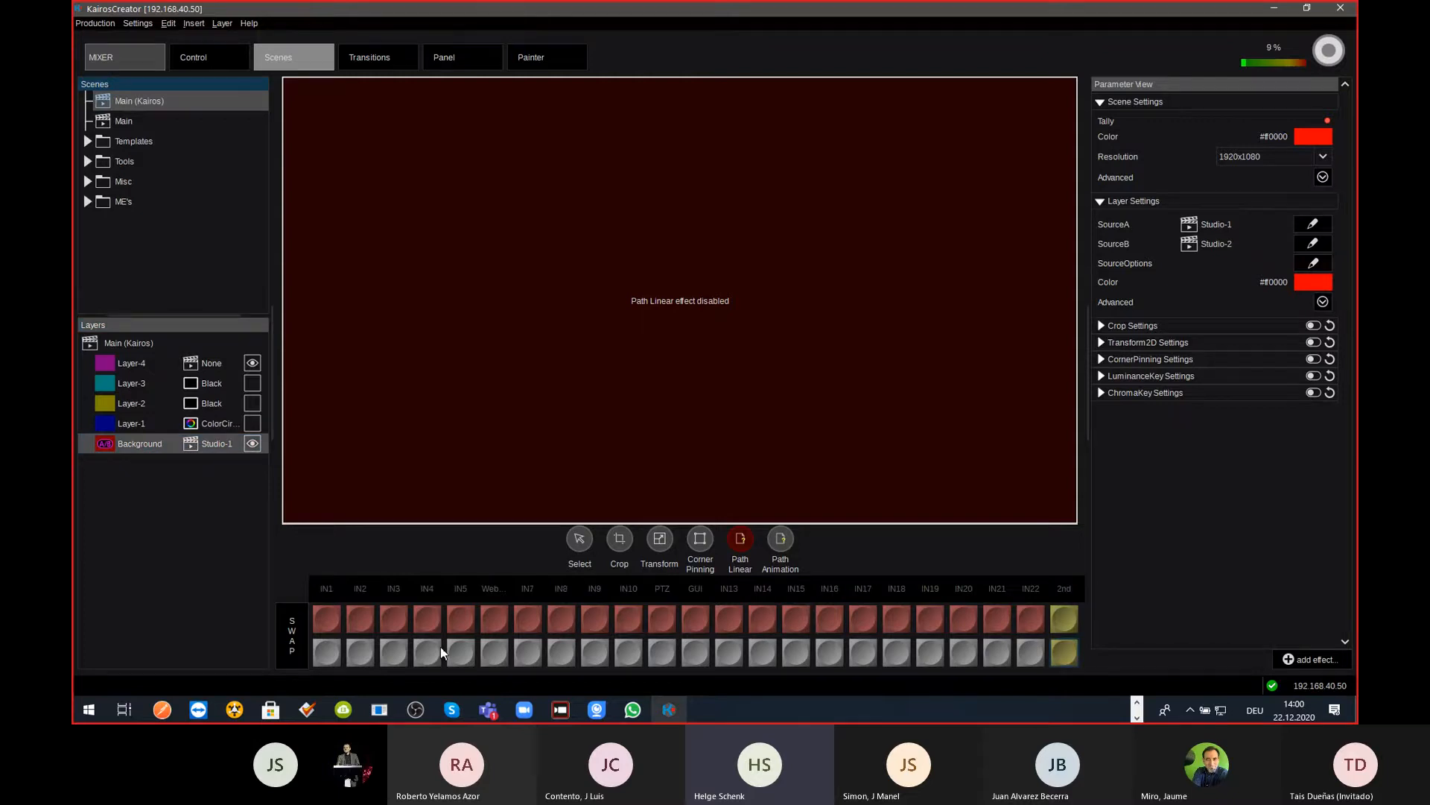
pyautogui.click(322, 652)
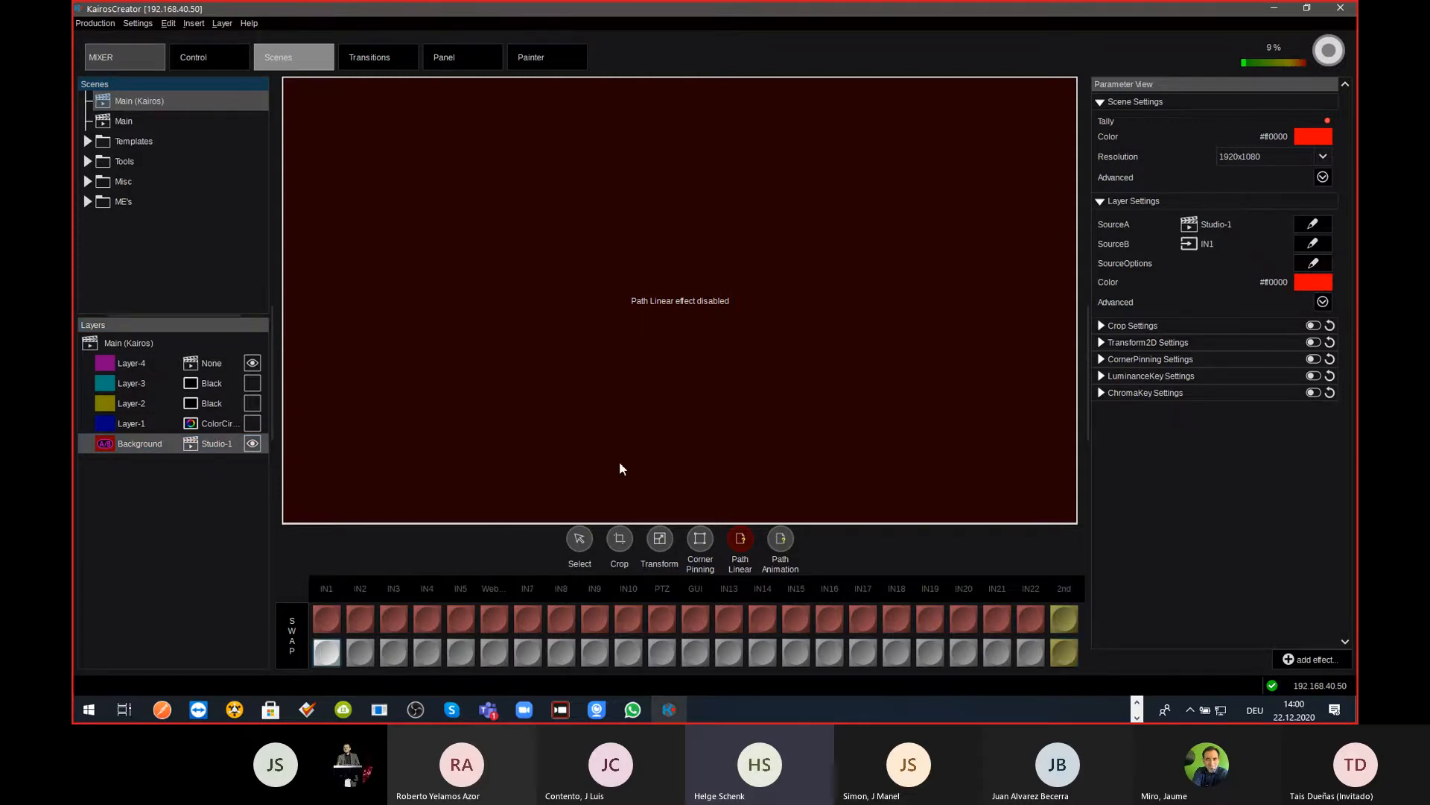
# Step: Check the Light Beam transition in the live view and park its fader at about 46.15, where the beam covers the picture
pyautogui.press('F2')
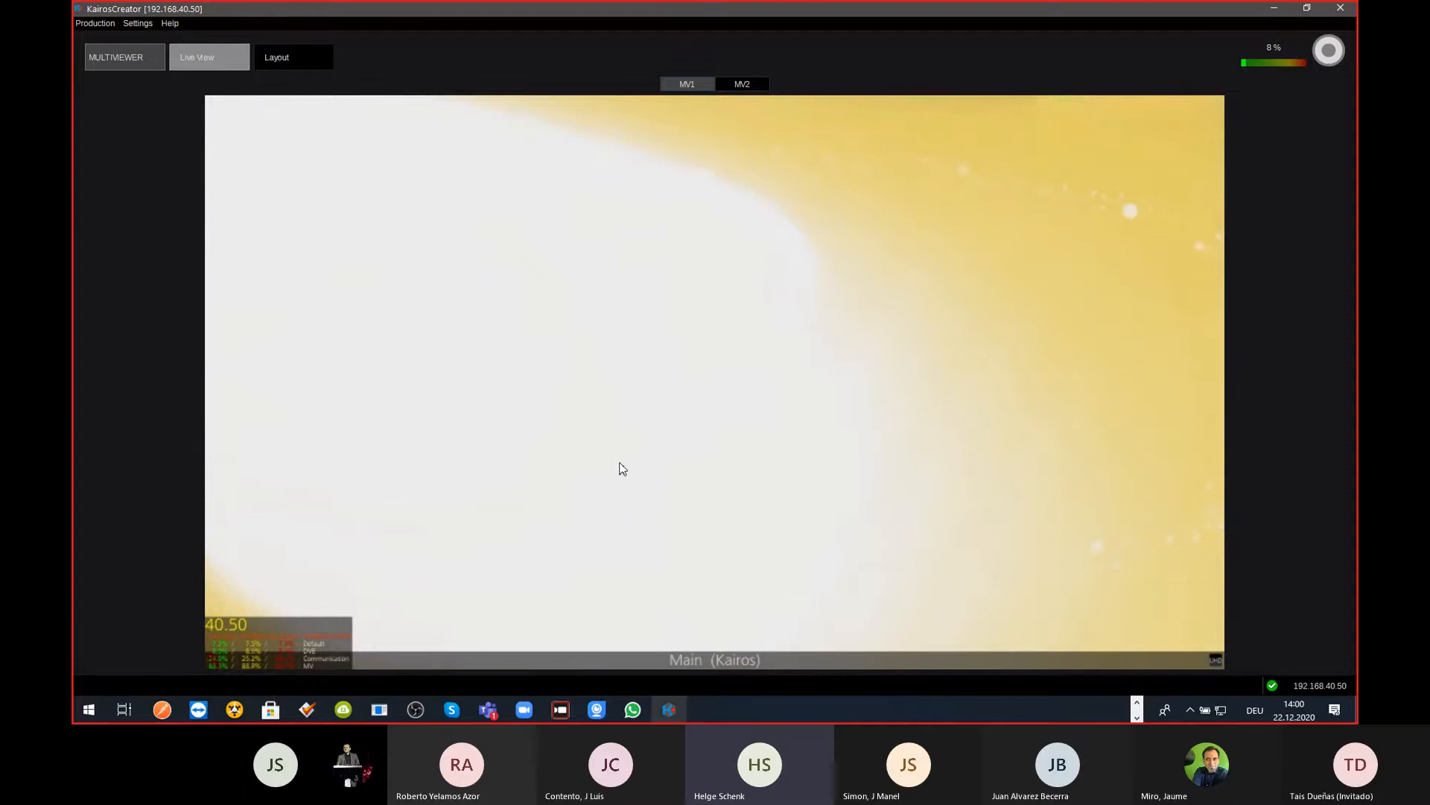
pyautogui.hotkey('ctrl', 'Tab')
pyautogui.hotkey('ctrl', 'Tab')
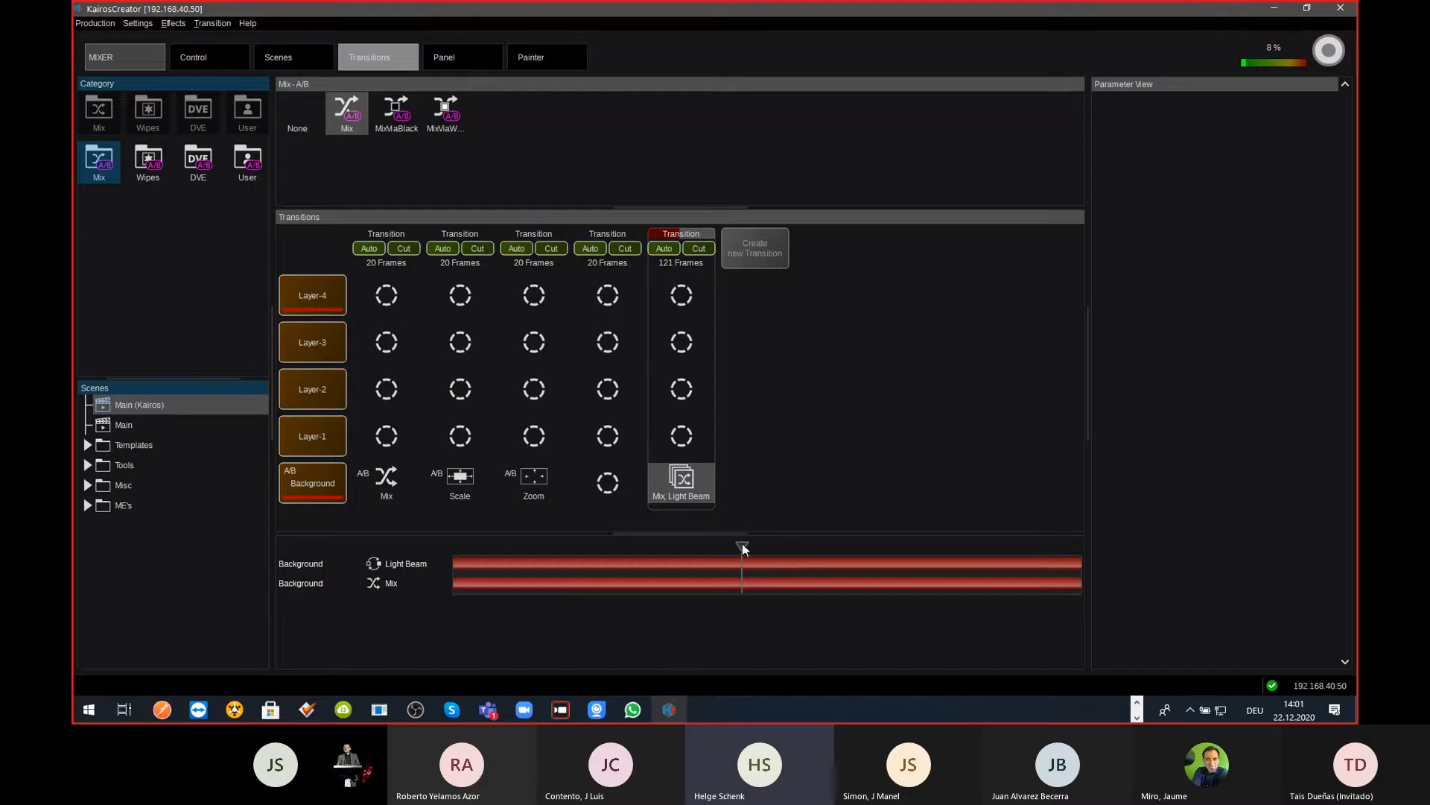
# Step: Trim the start of the Mix effect to an offset of about 45.42 and length of about 54.58, and check it live
pyautogui.click(696, 478)
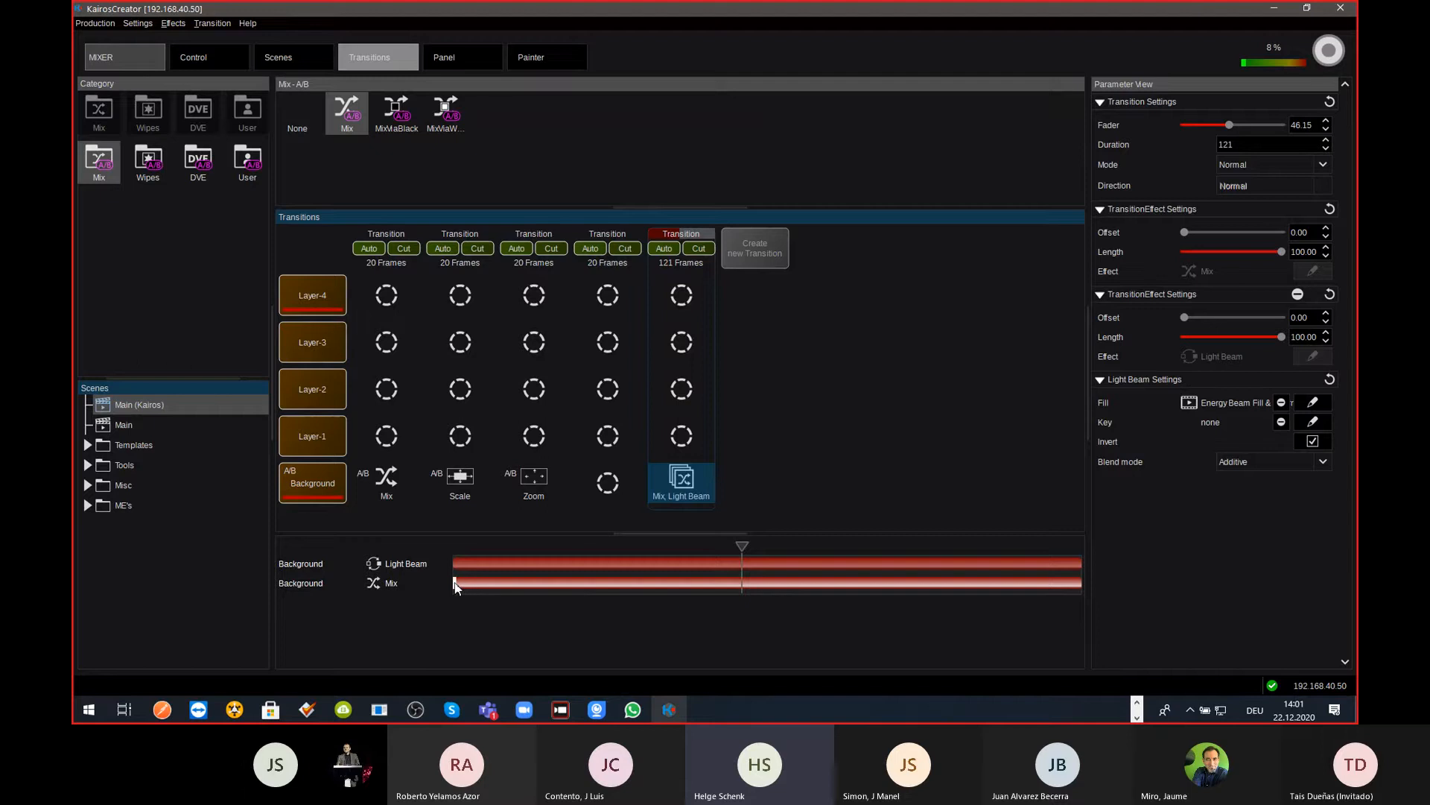
pyautogui.moveTo(455, 588); pyautogui.dragTo(740, 592)
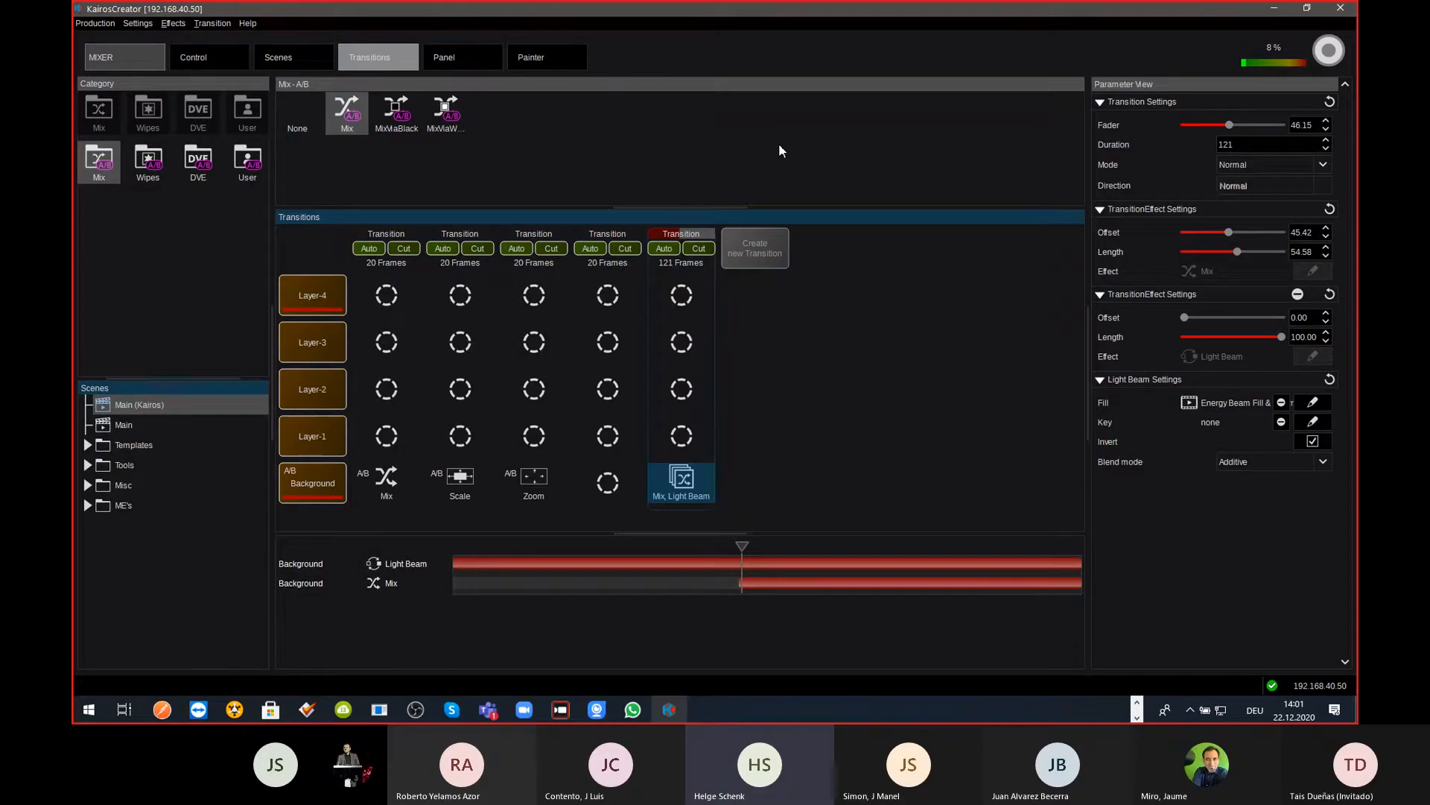
pyautogui.hotkey('ctrl', 'Tab')
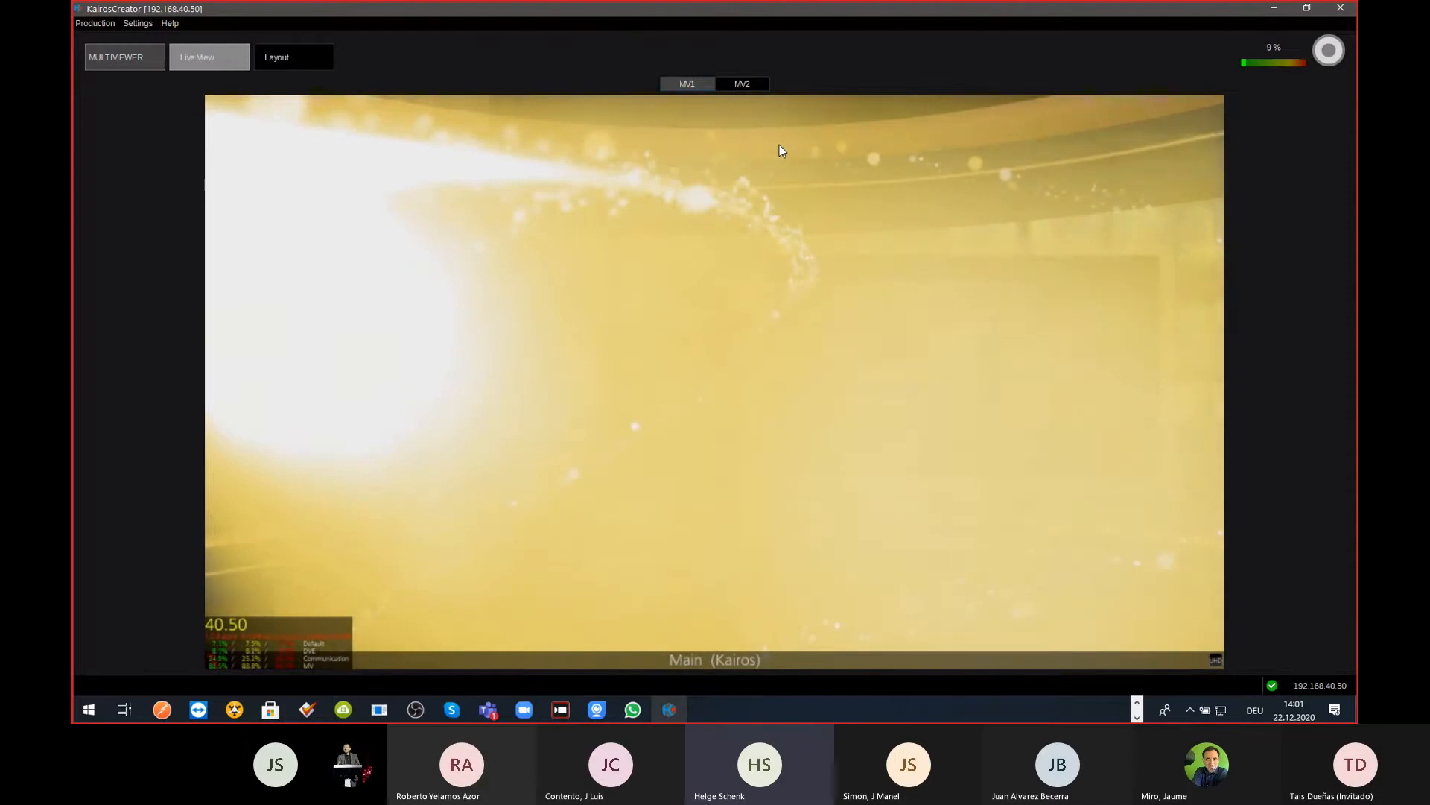
# Step: Trim the end of the Background layer's Mix effect to a length of about 9.38 %, and check the transition live
pyautogui.hotkey('ctrl', 'Tab')
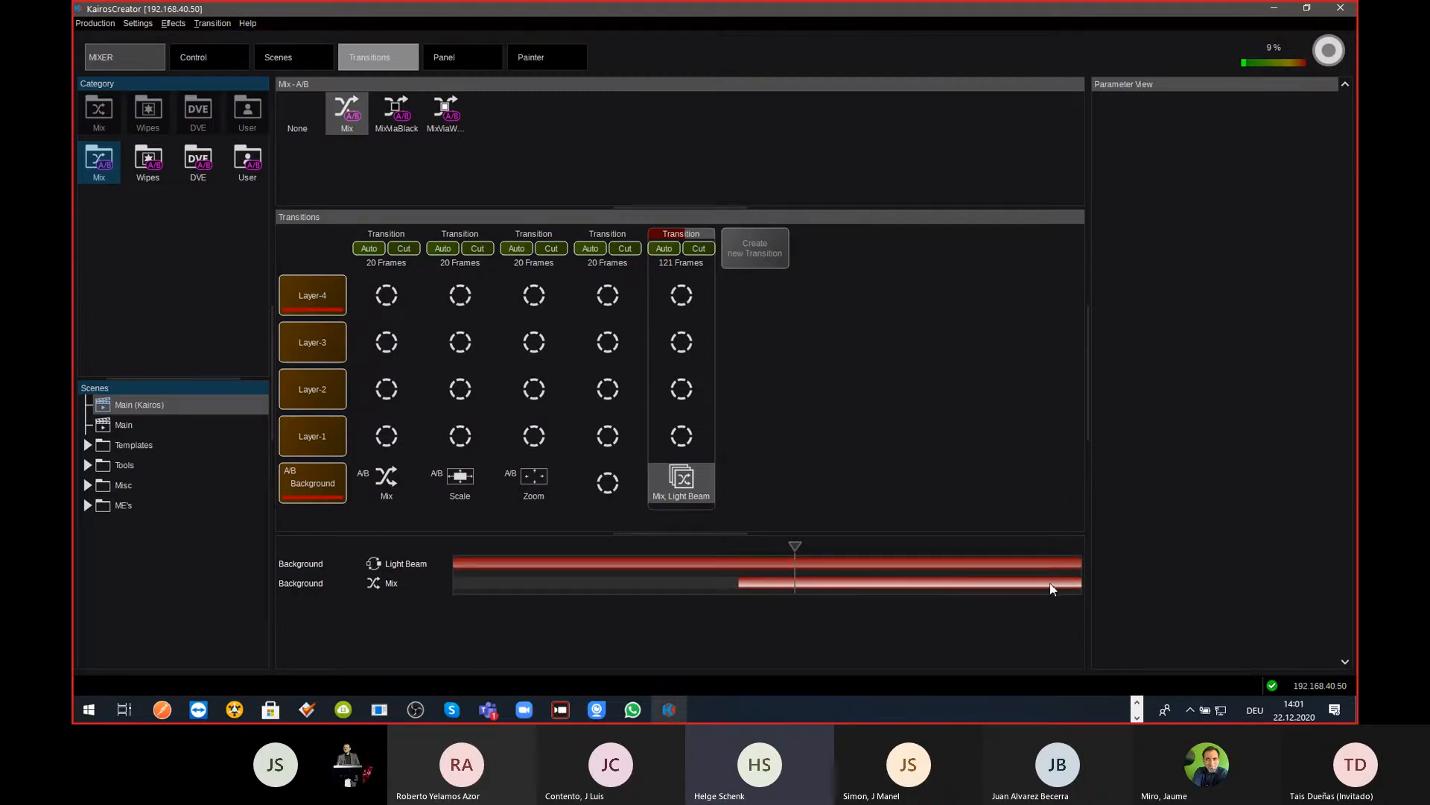
pyautogui.moveTo(1079, 582); pyautogui.dragTo(796, 601)
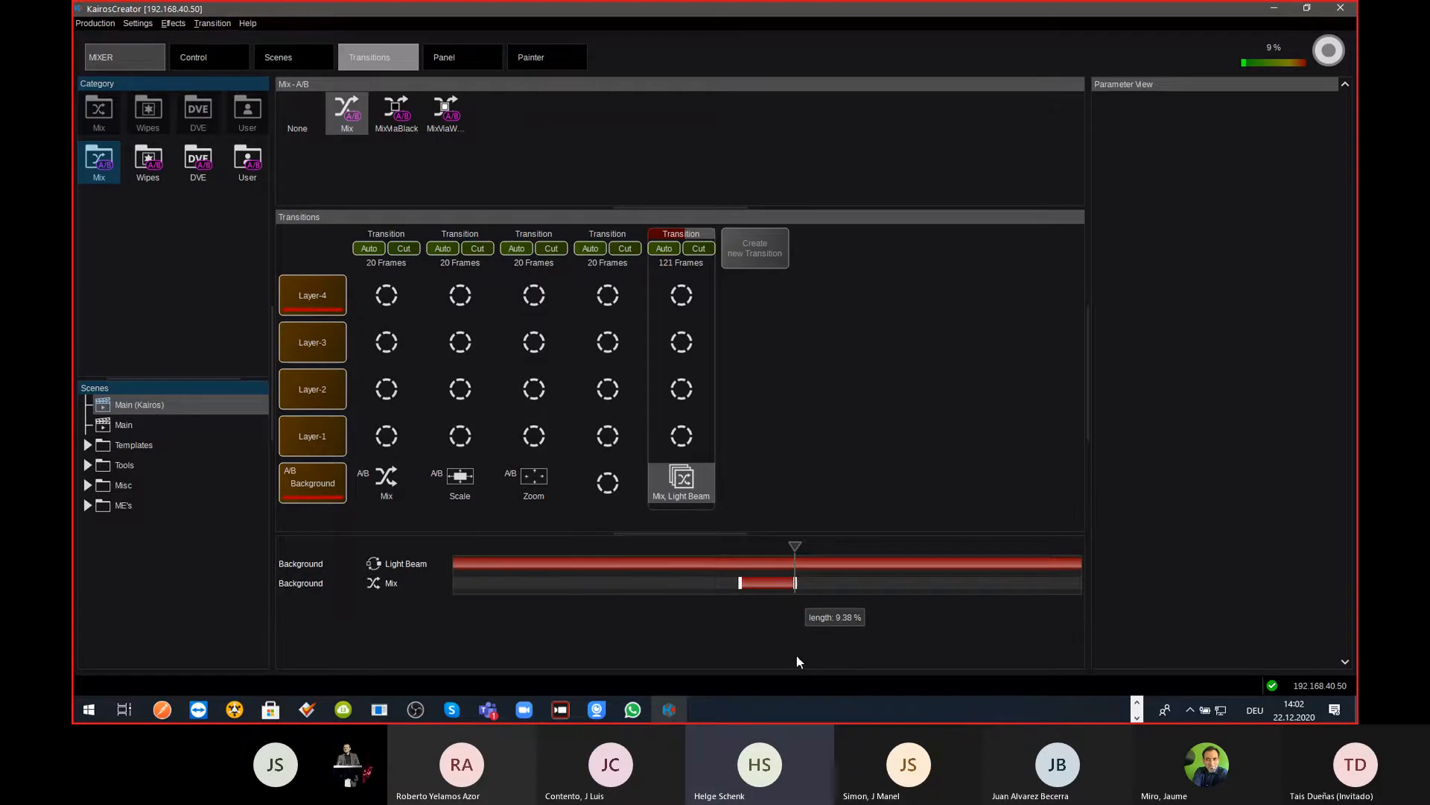
pyautogui.press('F2')
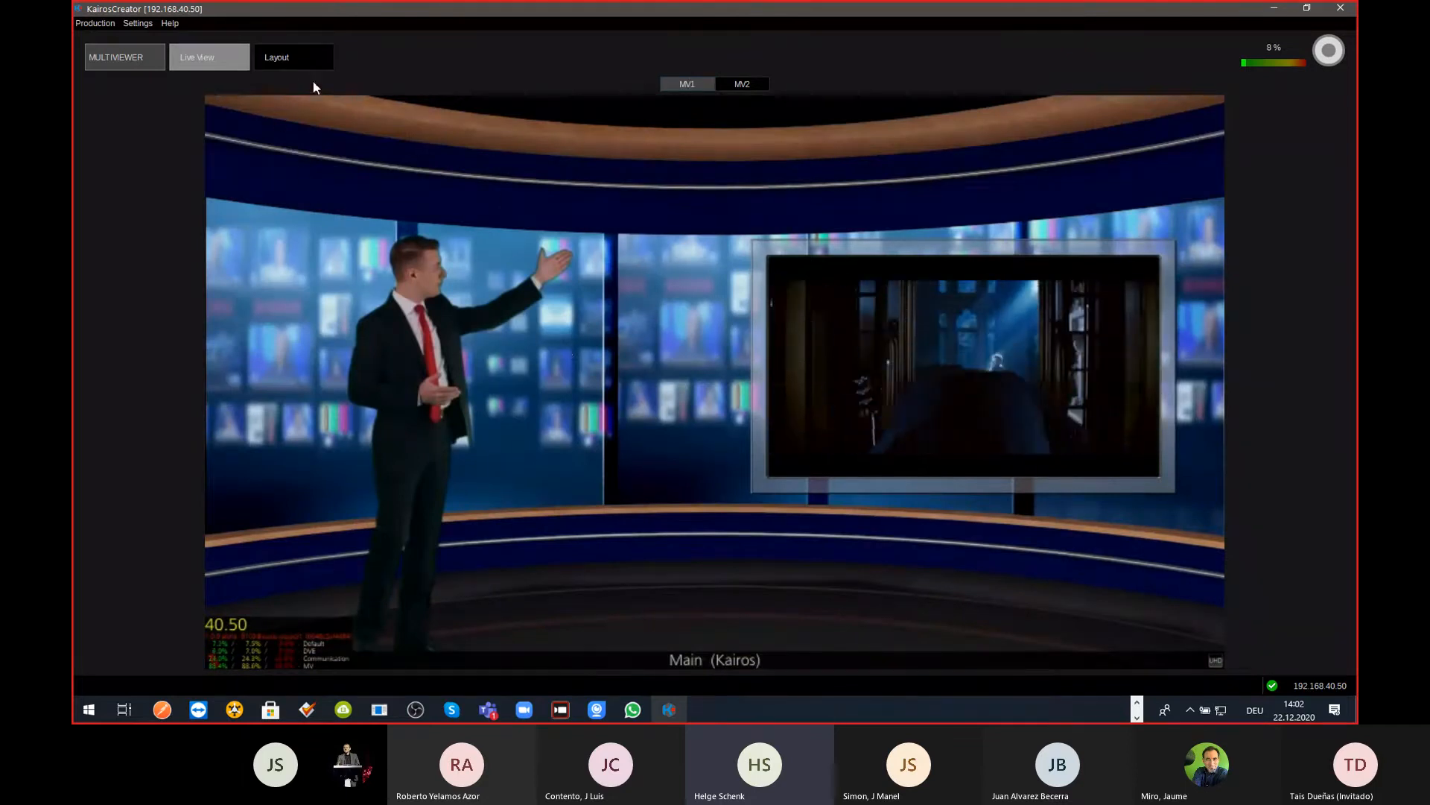
# Step: Apply the Quad Split factory preset to MV1 and set window 2's source to FxGUI from the FX-NDI inputs
pyautogui.click(287, 58)
pyautogui.click(249, 603)
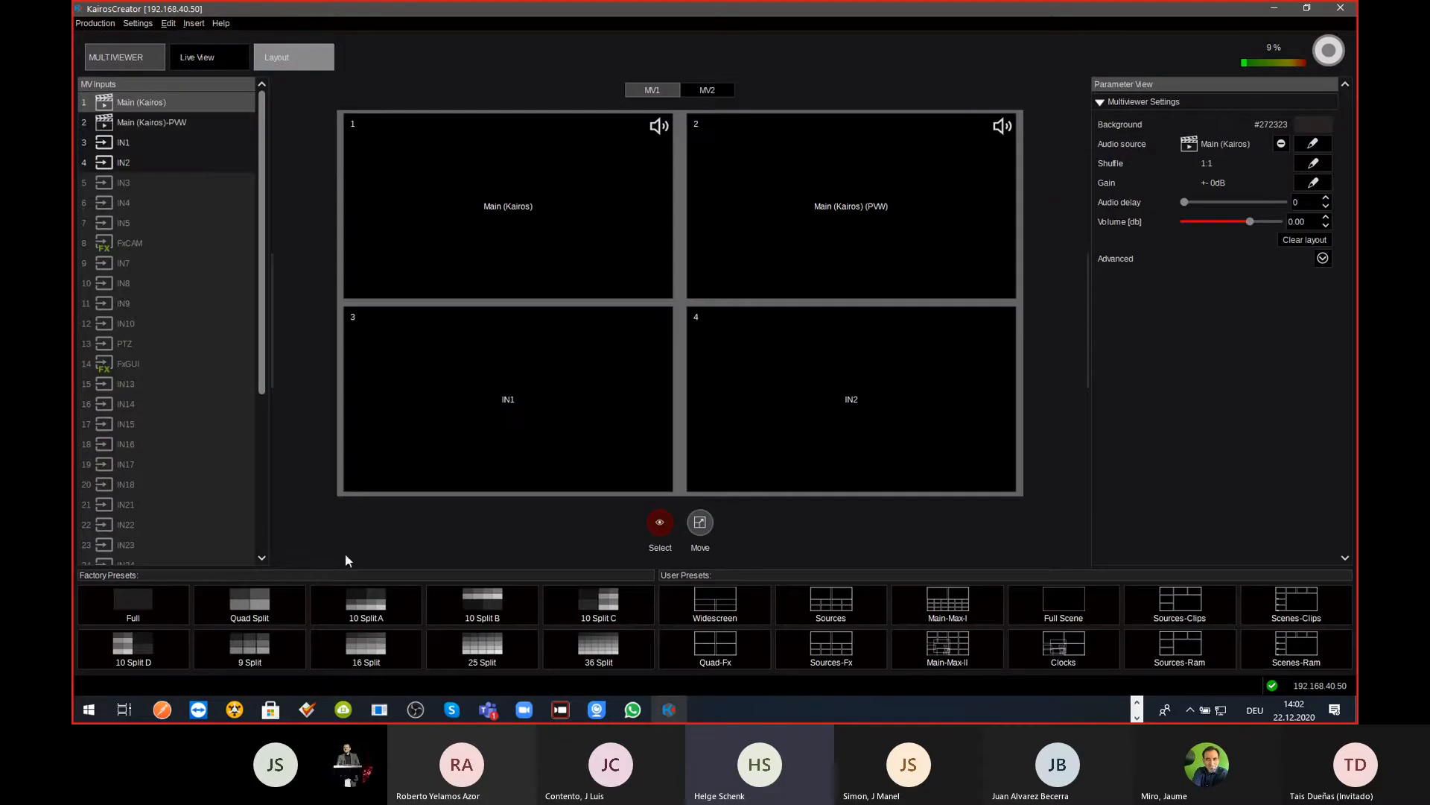
pyautogui.click(525, 234)
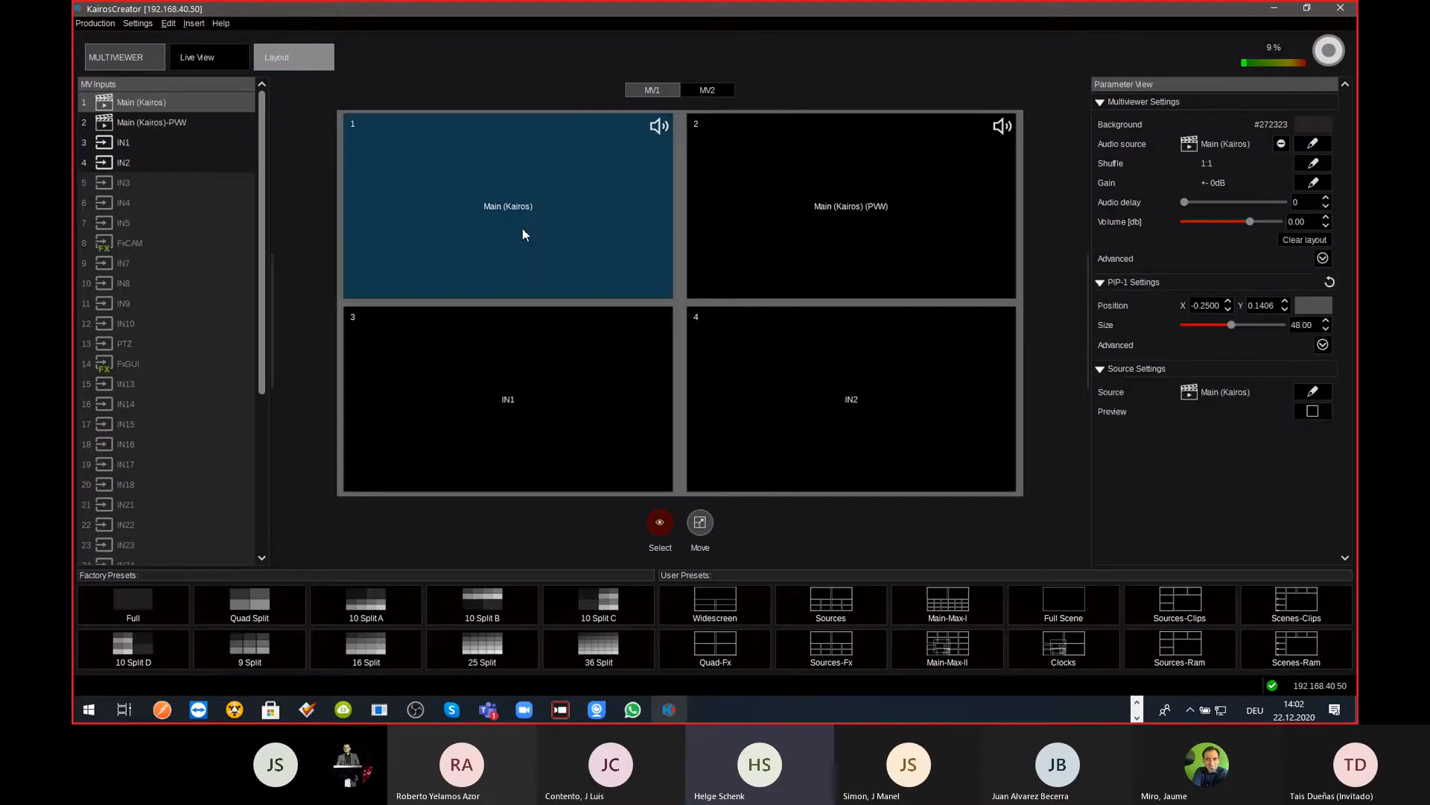
pyautogui.doubleClick(848, 211)
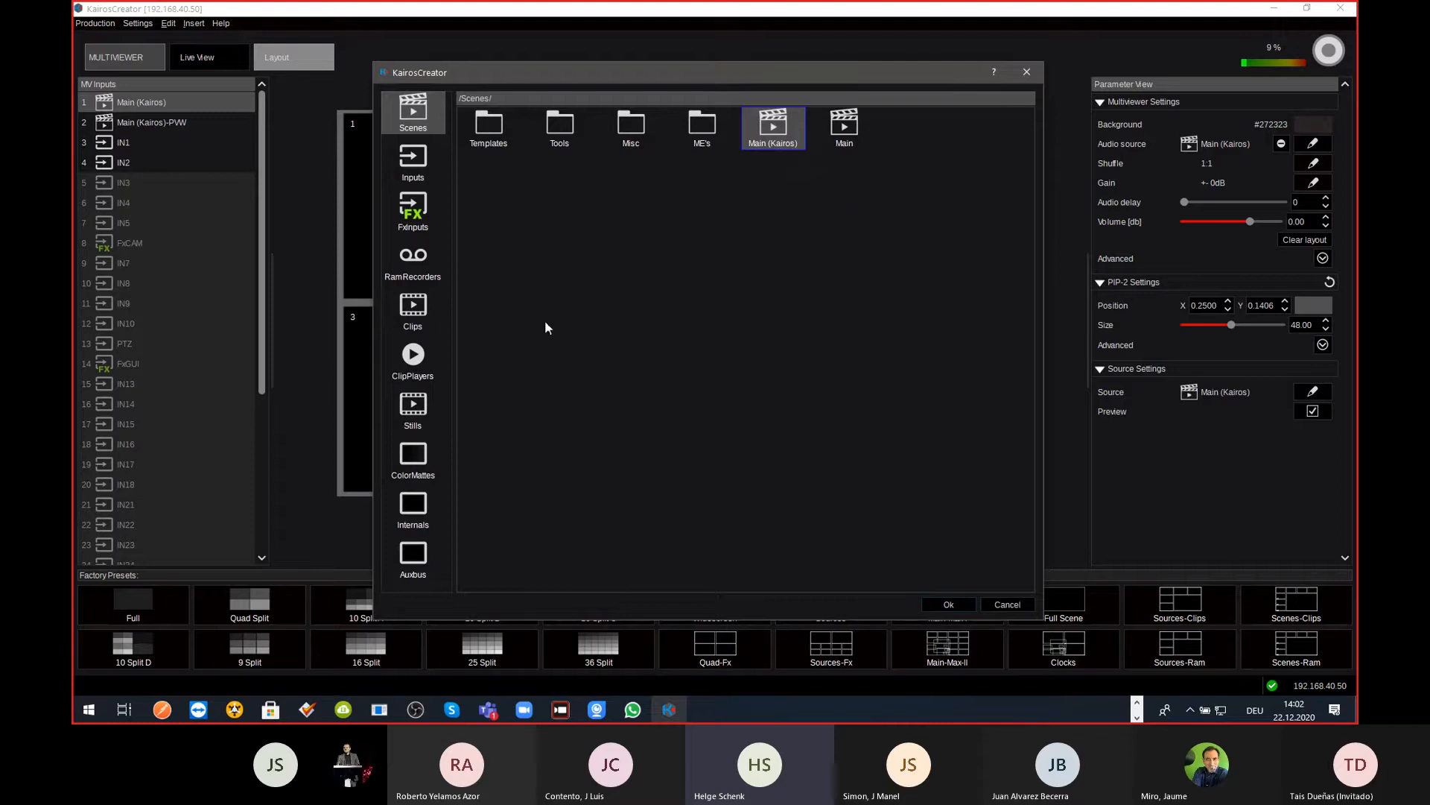
pyautogui.click(409, 214)
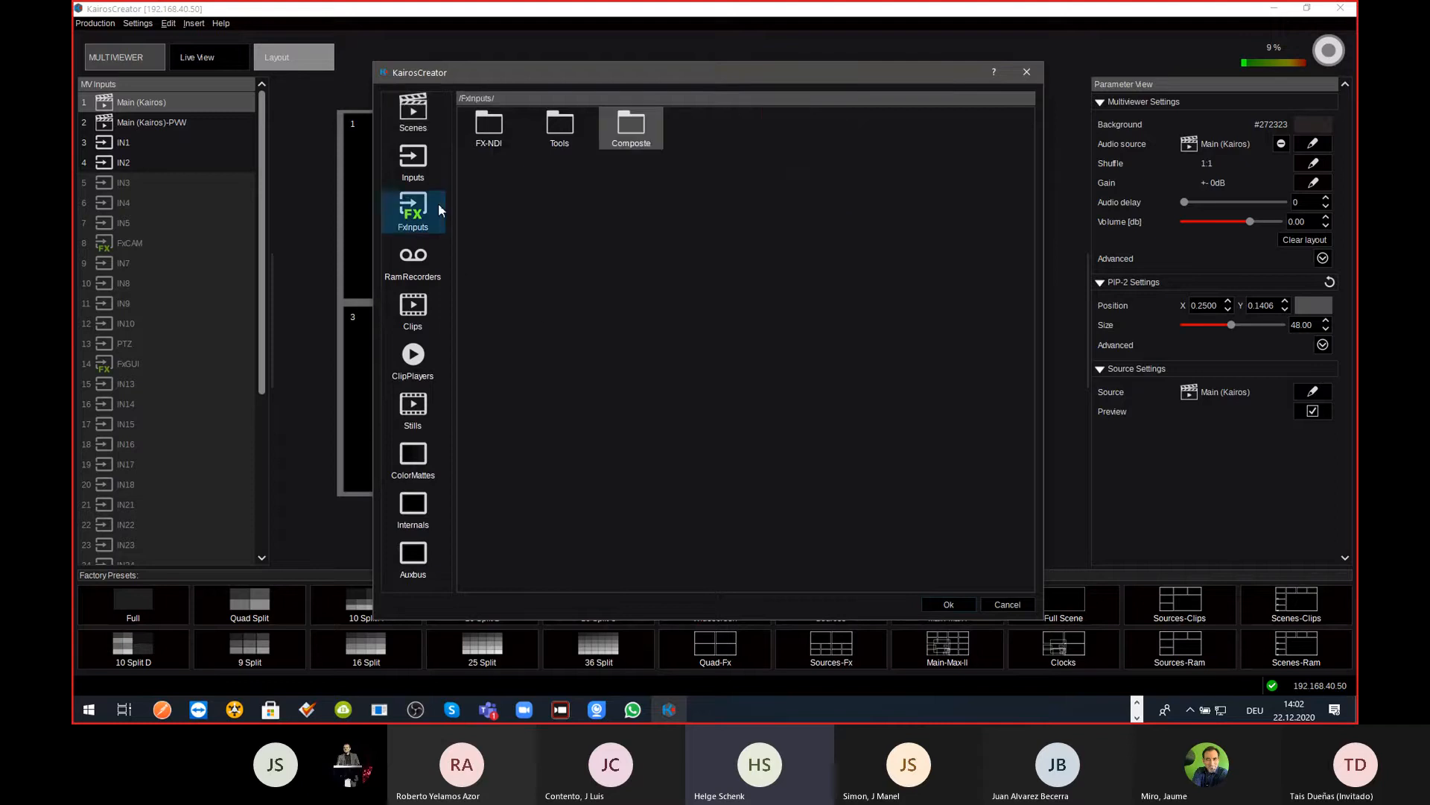
pyautogui.doubleClick(497, 126)
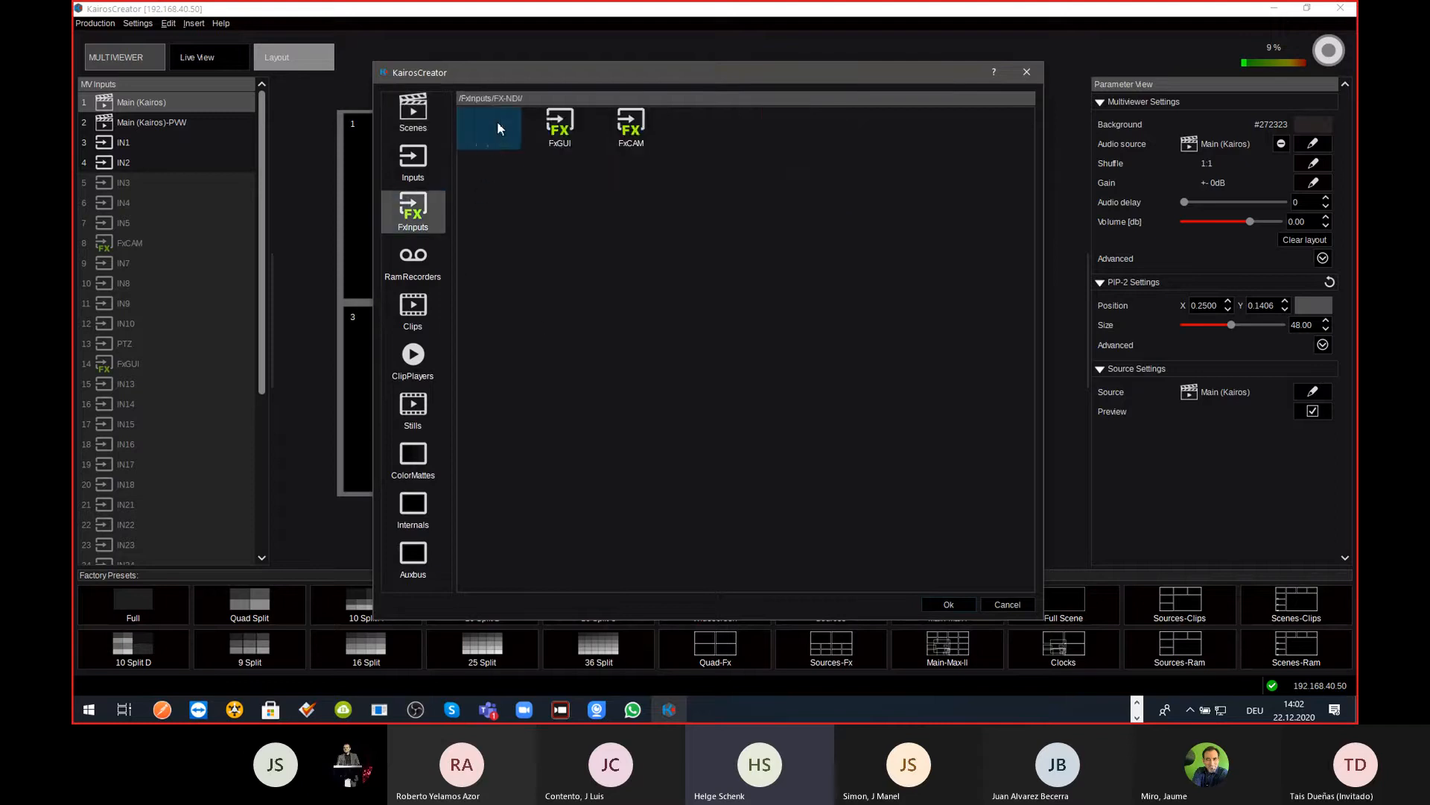
pyautogui.click(562, 127)
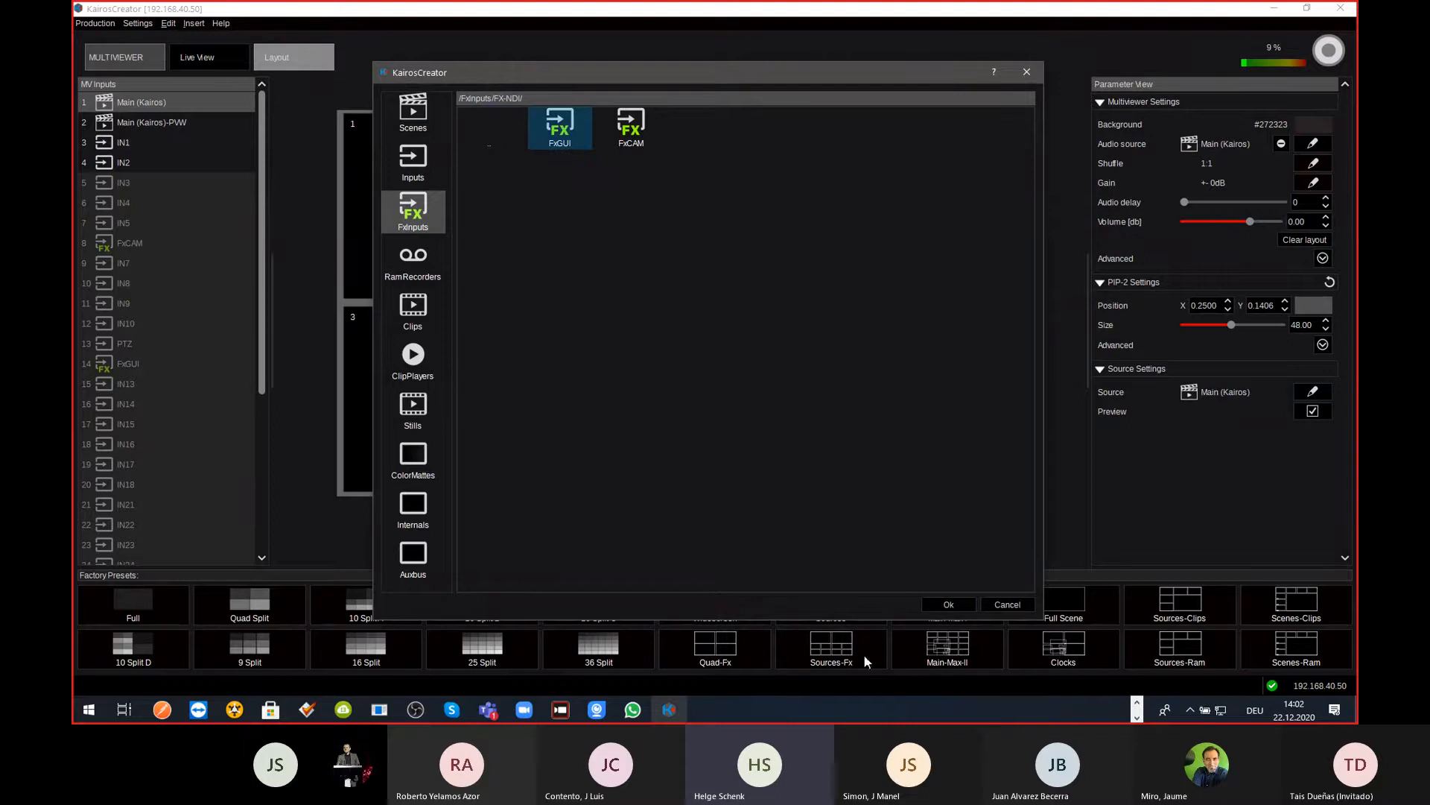
pyautogui.click(945, 604)
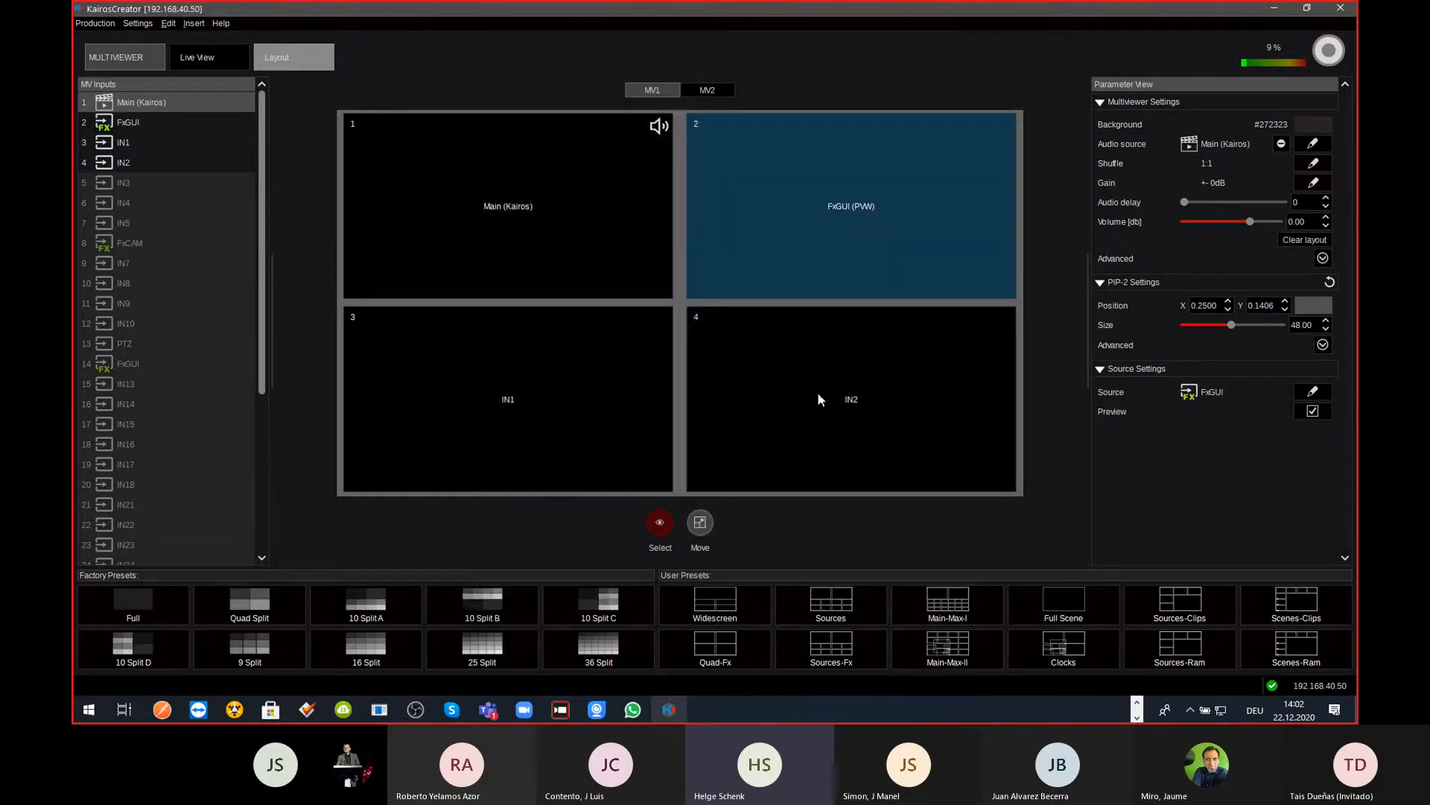
# Step: Delete the IN1 and IN2 windows from the MV1 layout
pyautogui.click(592, 391)
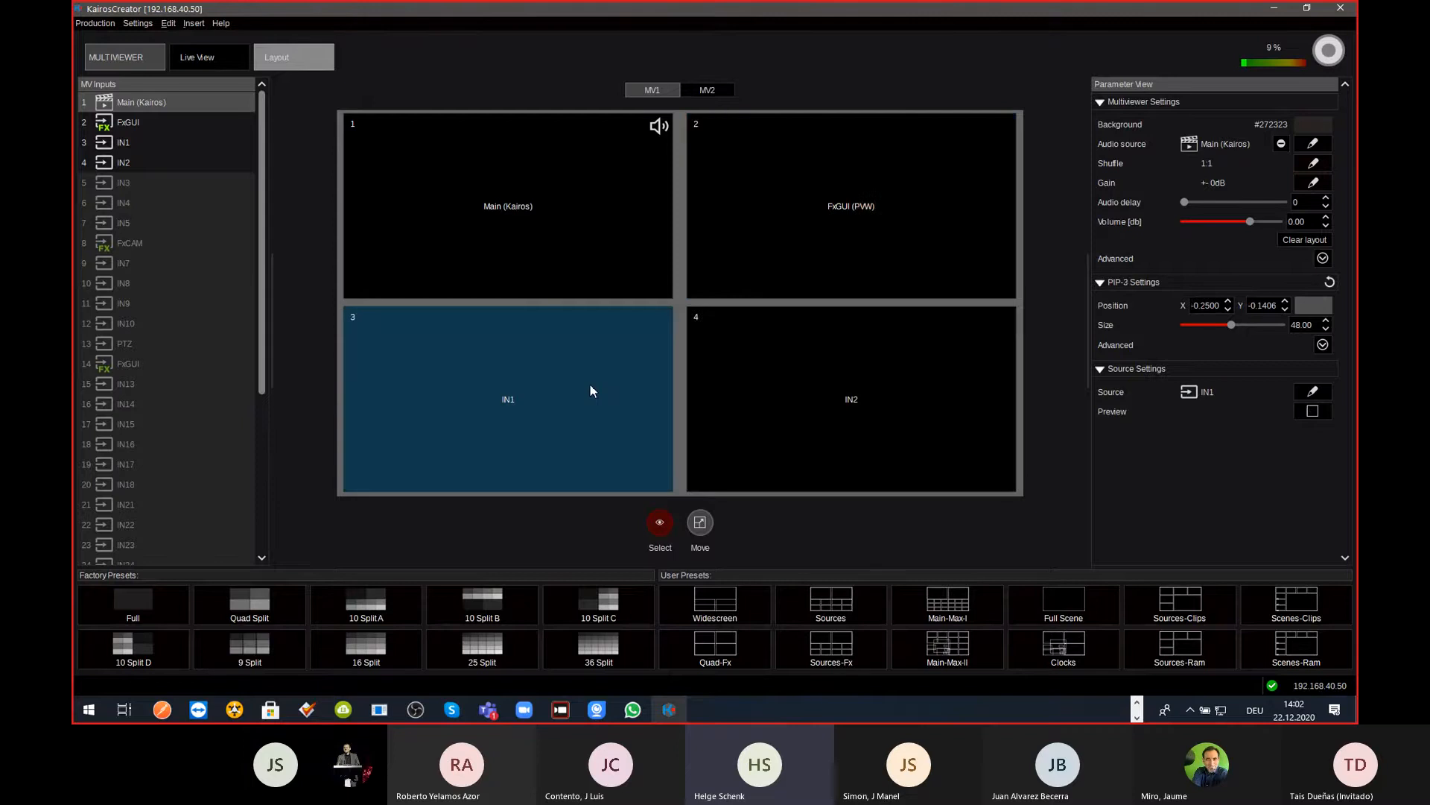
pyautogui.press('Delete')
pyautogui.press('Return')
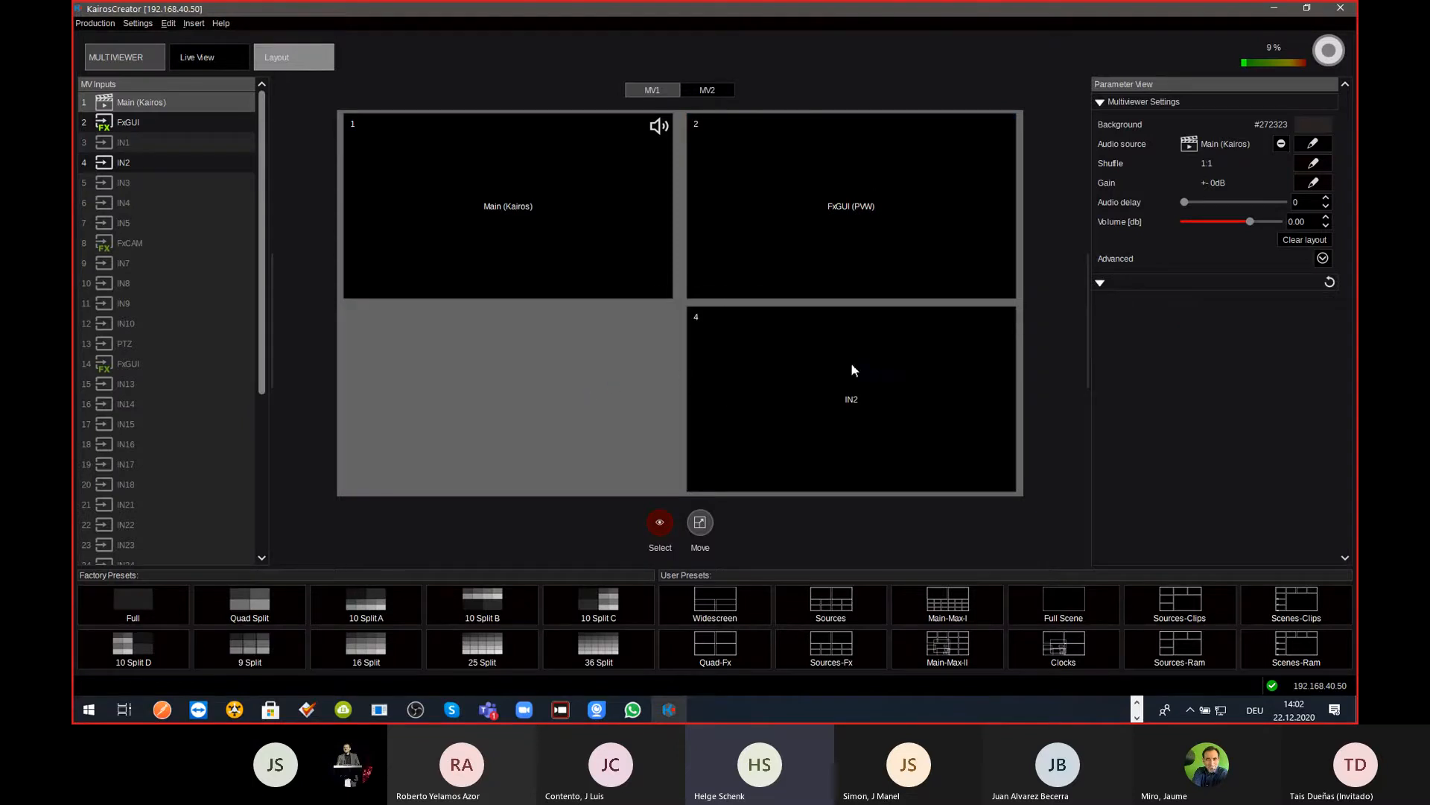
pyautogui.click(854, 369)
pyautogui.press('Delete')
pyautogui.press('Return')
# Step: Move the Main (Kairos) window down in the MV1 layout to about X -0.2451, Y -0.0029
pyautogui.click(701, 523)
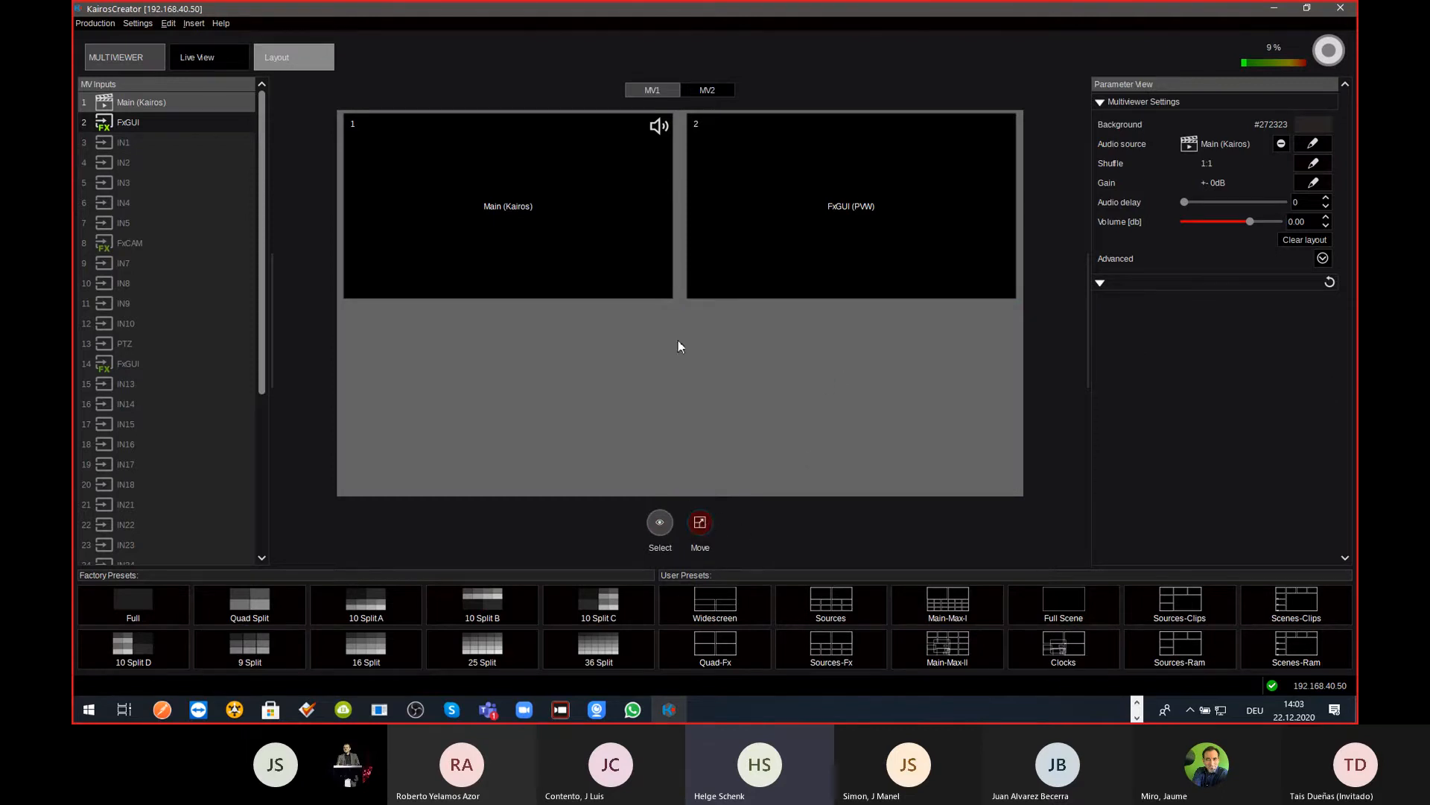
pyautogui.click(539, 193)
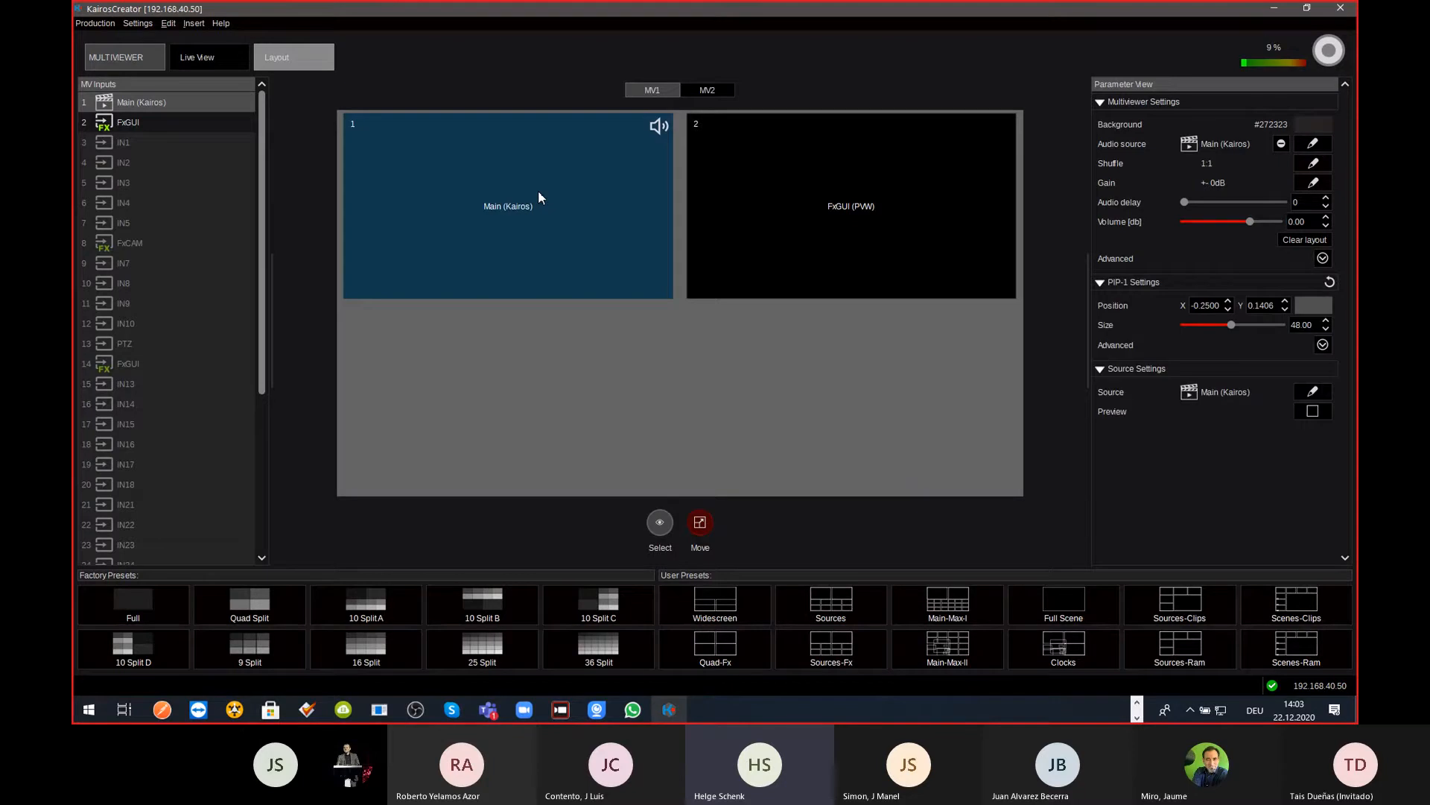
pyautogui.click(835, 212)
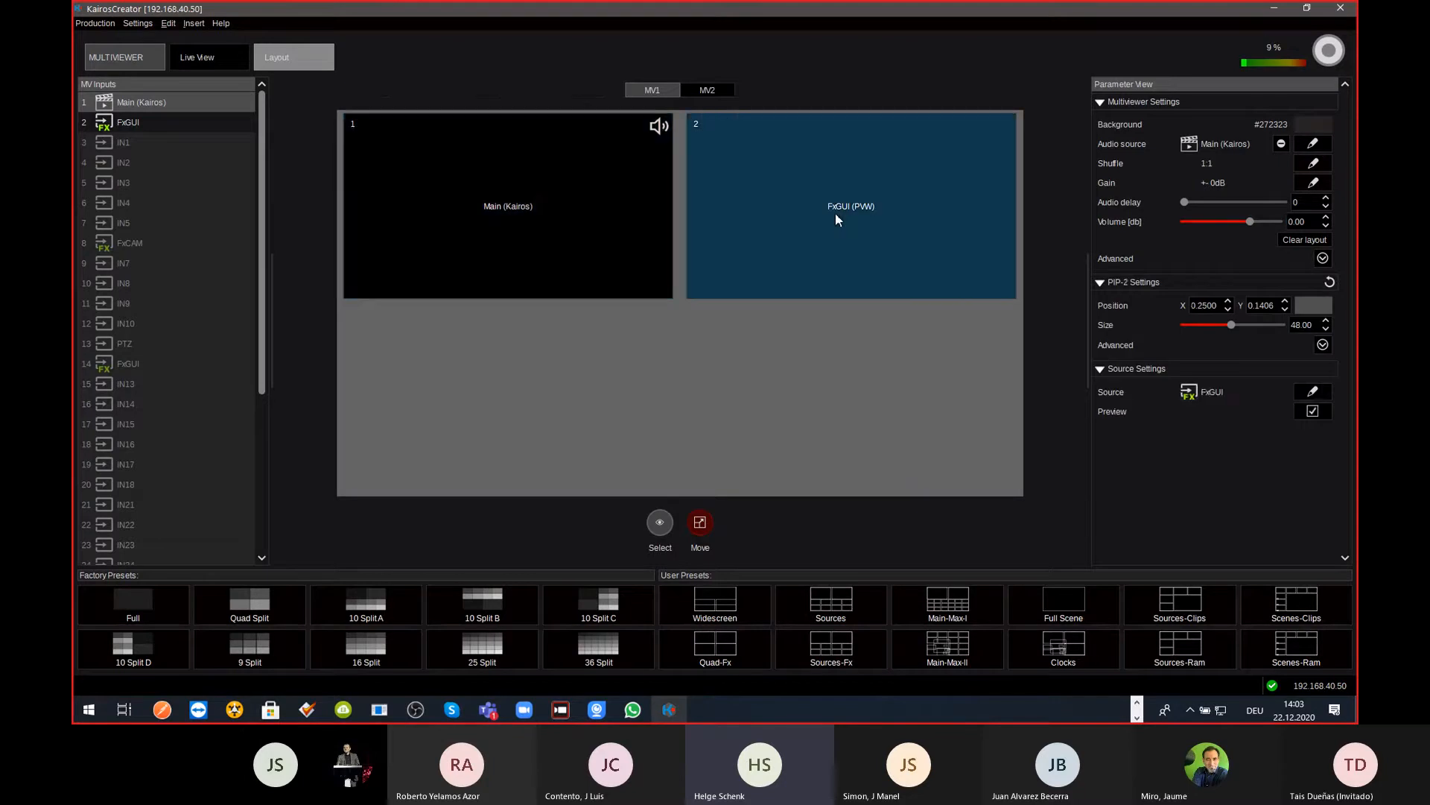
pyautogui.click(604, 227)
pyautogui.click(738, 216)
pyautogui.click(629, 232)
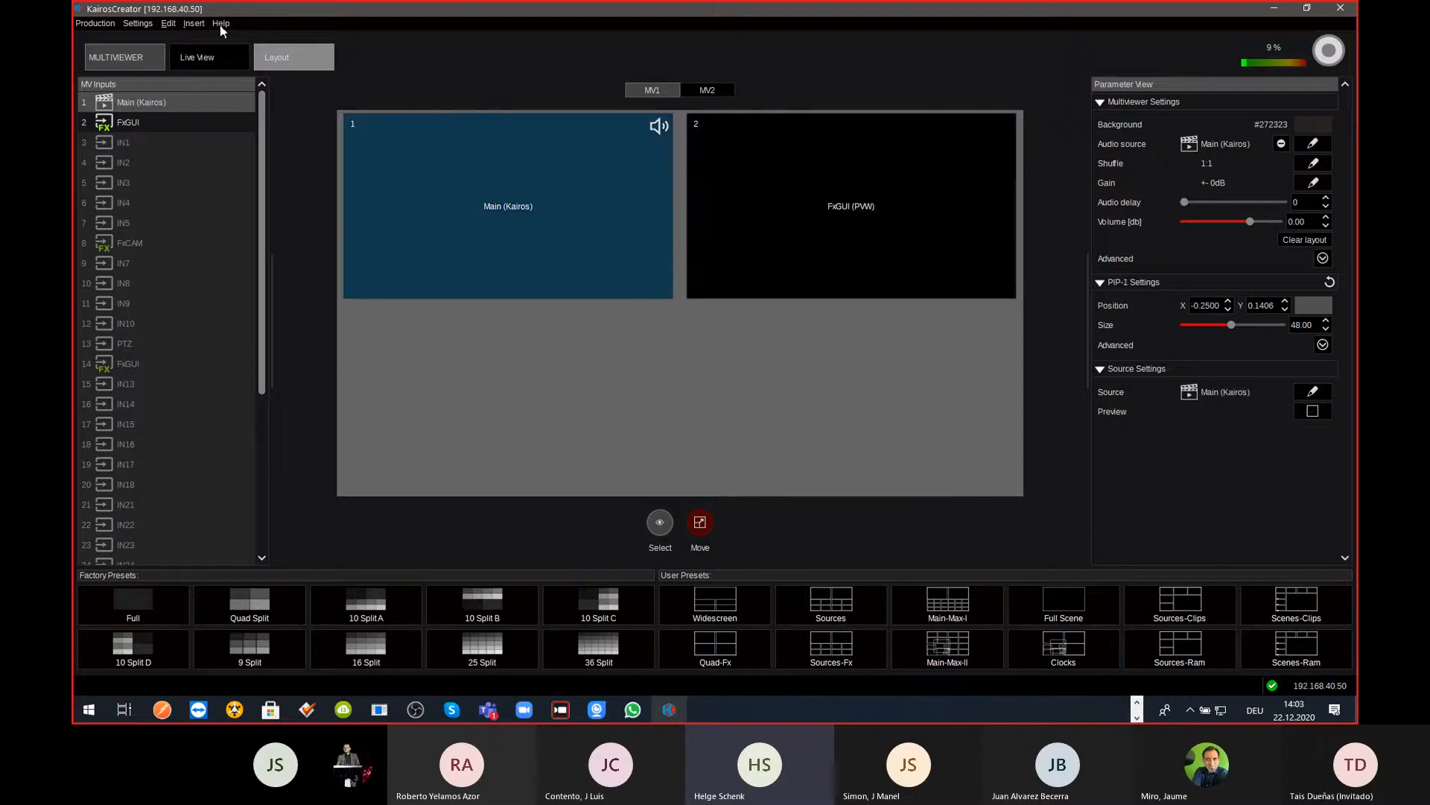
pyautogui.click(208, 56)
pyautogui.click(290, 59)
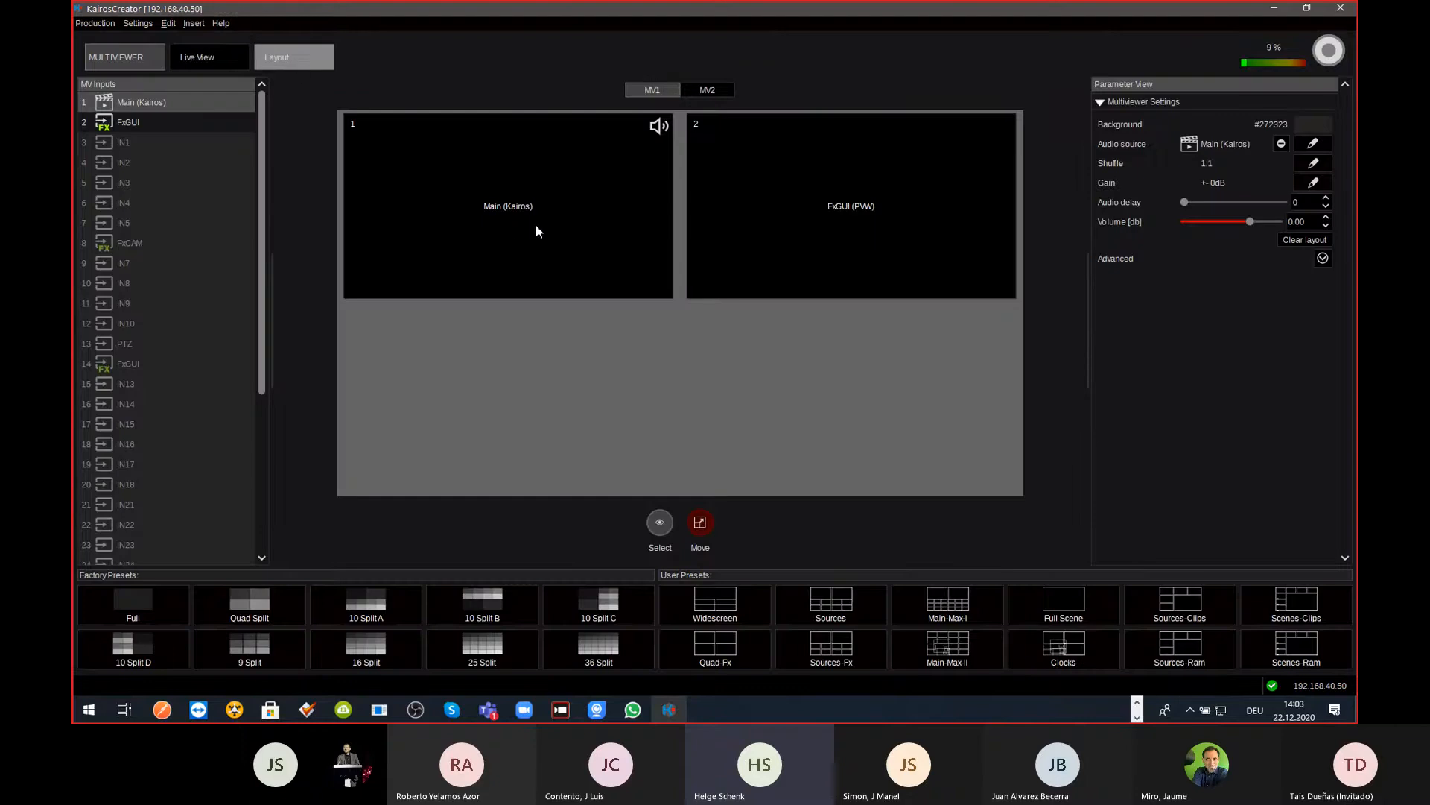
pyautogui.click(571, 215)
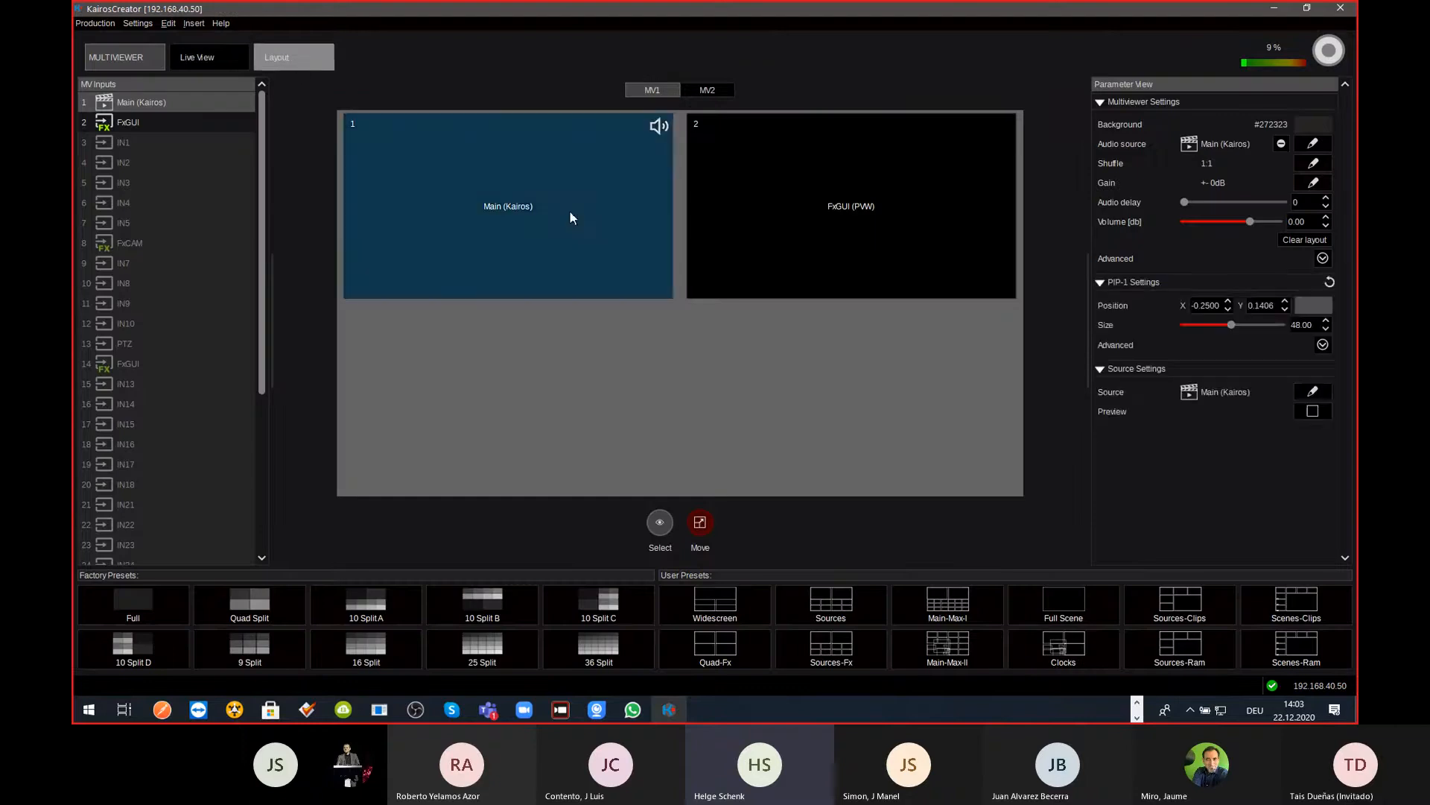
pyautogui.moveTo(571, 212); pyautogui.dragTo(574, 310)
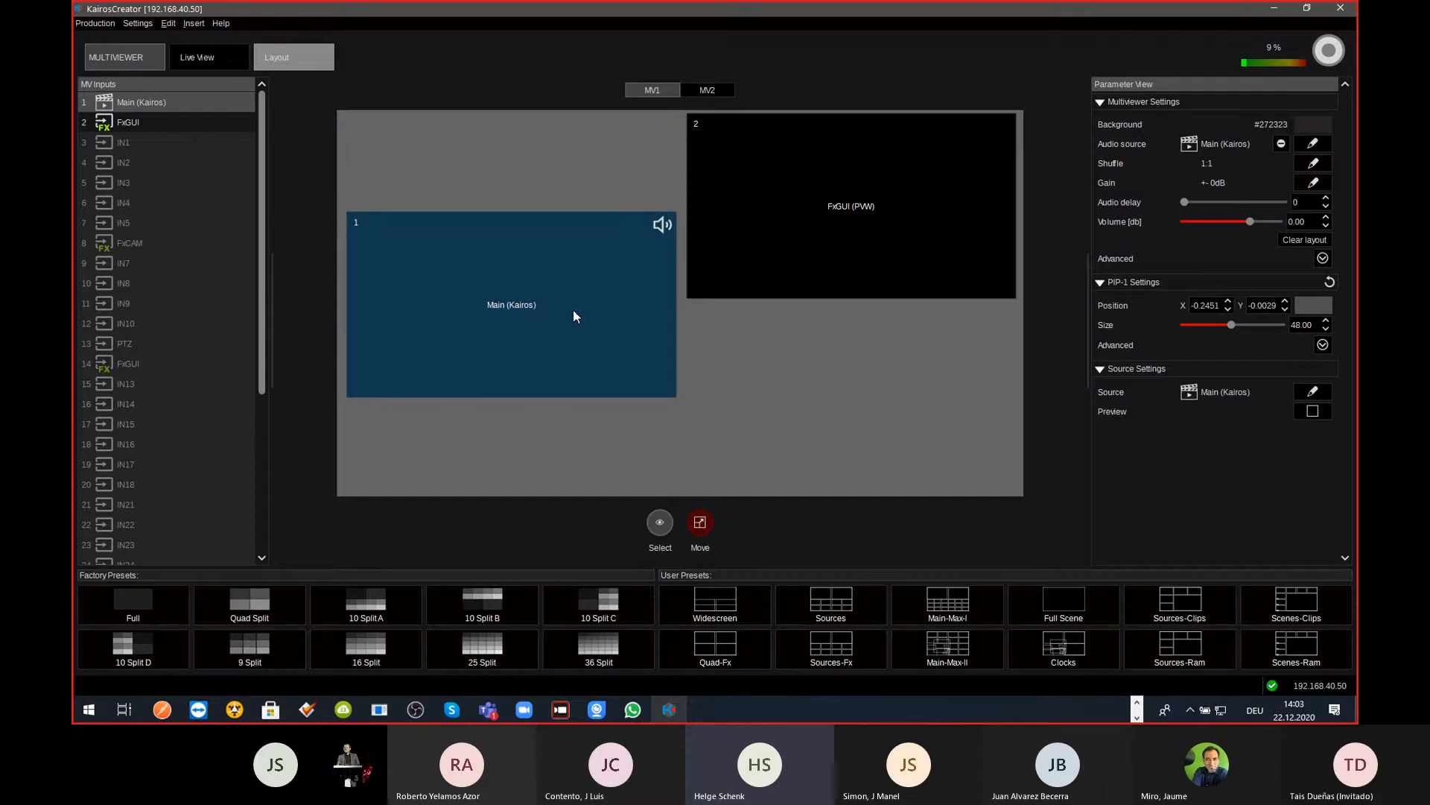
# Step: Nudge the Main (Kairos) window to Y -0.0028 and give the FxGUI window the same Y position
pyautogui.click(799, 247)
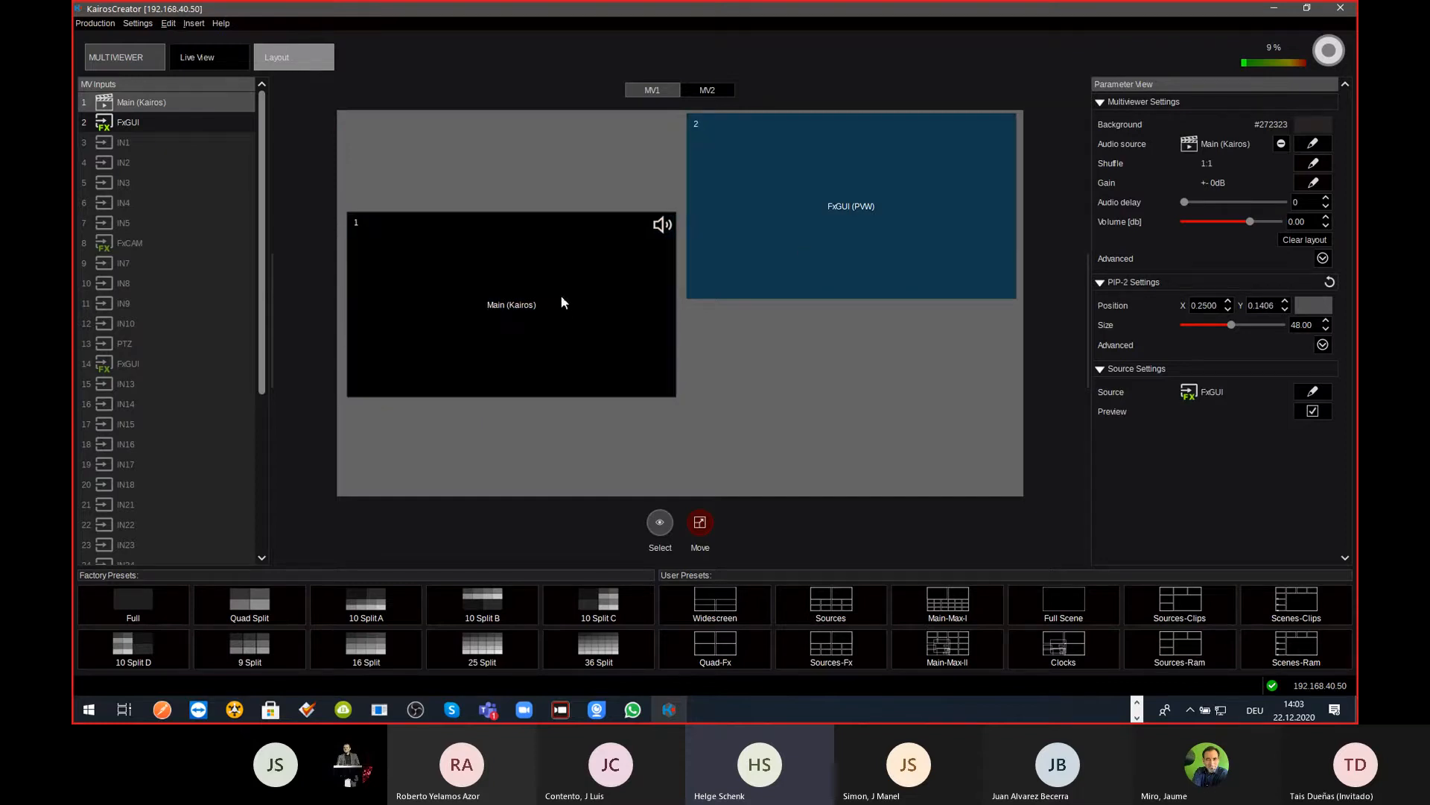
pyautogui.click(552, 289)
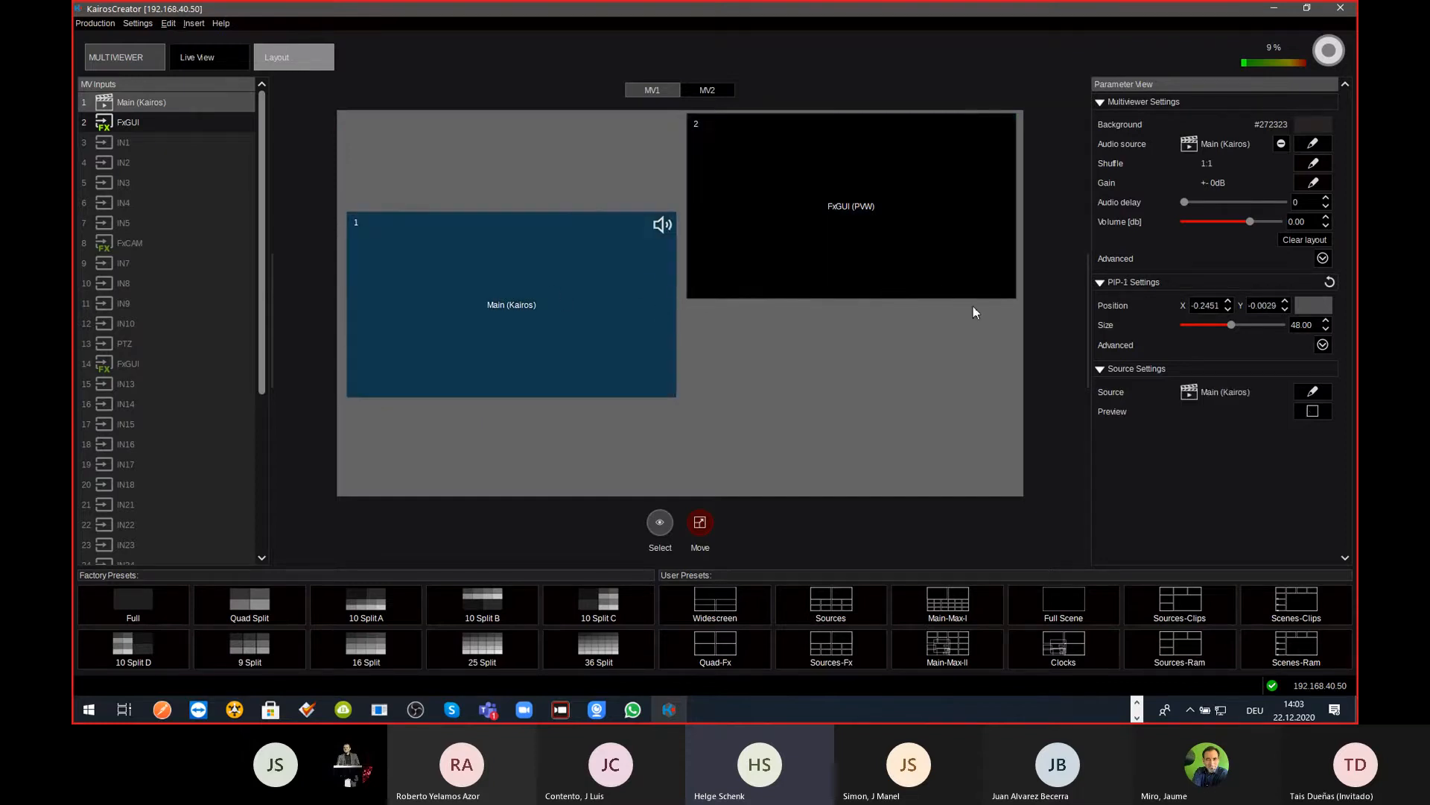
pyautogui.click(1286, 302)
pyautogui.hotkey('ctrl', 'c')
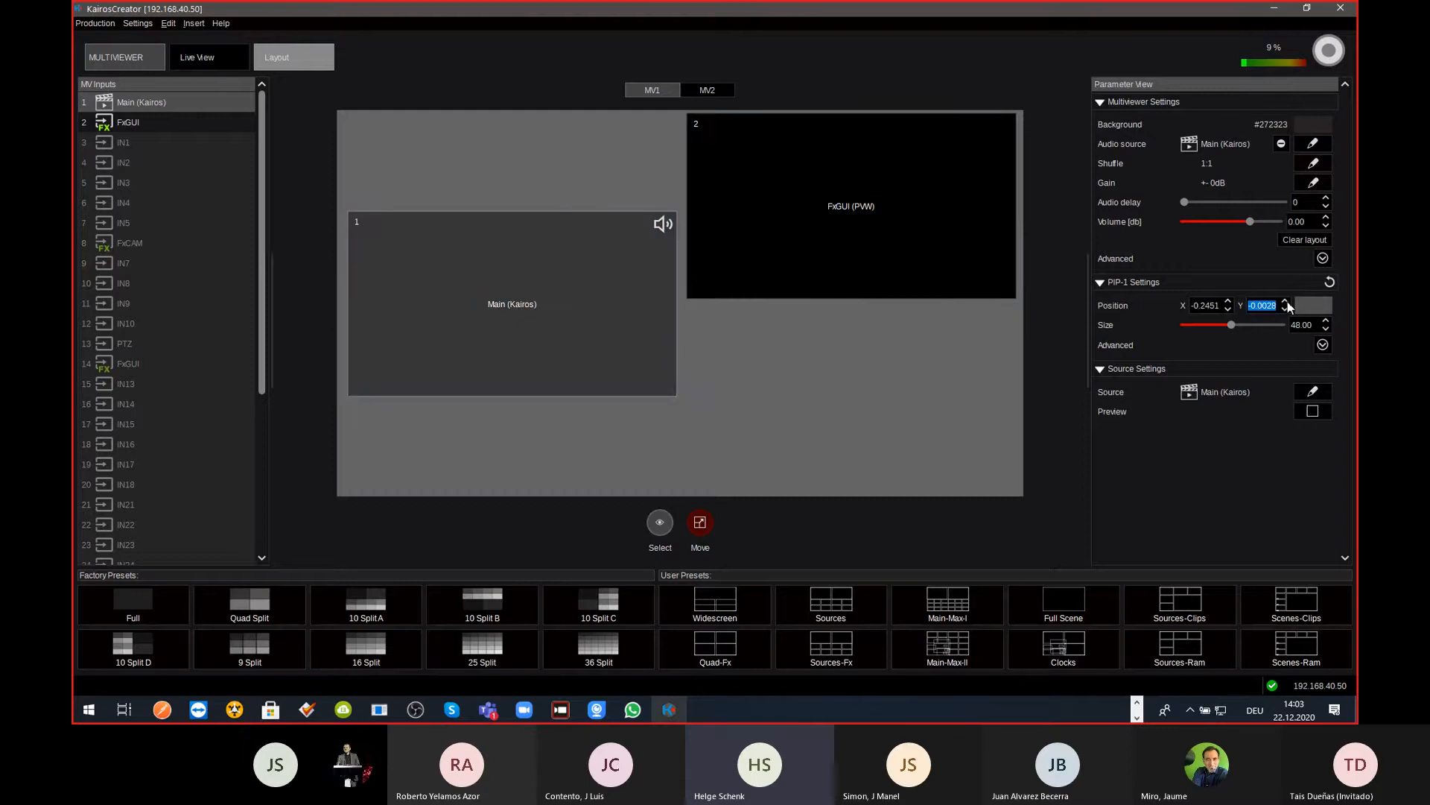
pyautogui.click(922, 243)
pyautogui.click(1285, 302)
pyautogui.hotkey('ctrl', 'v')
pyautogui.press('Return')
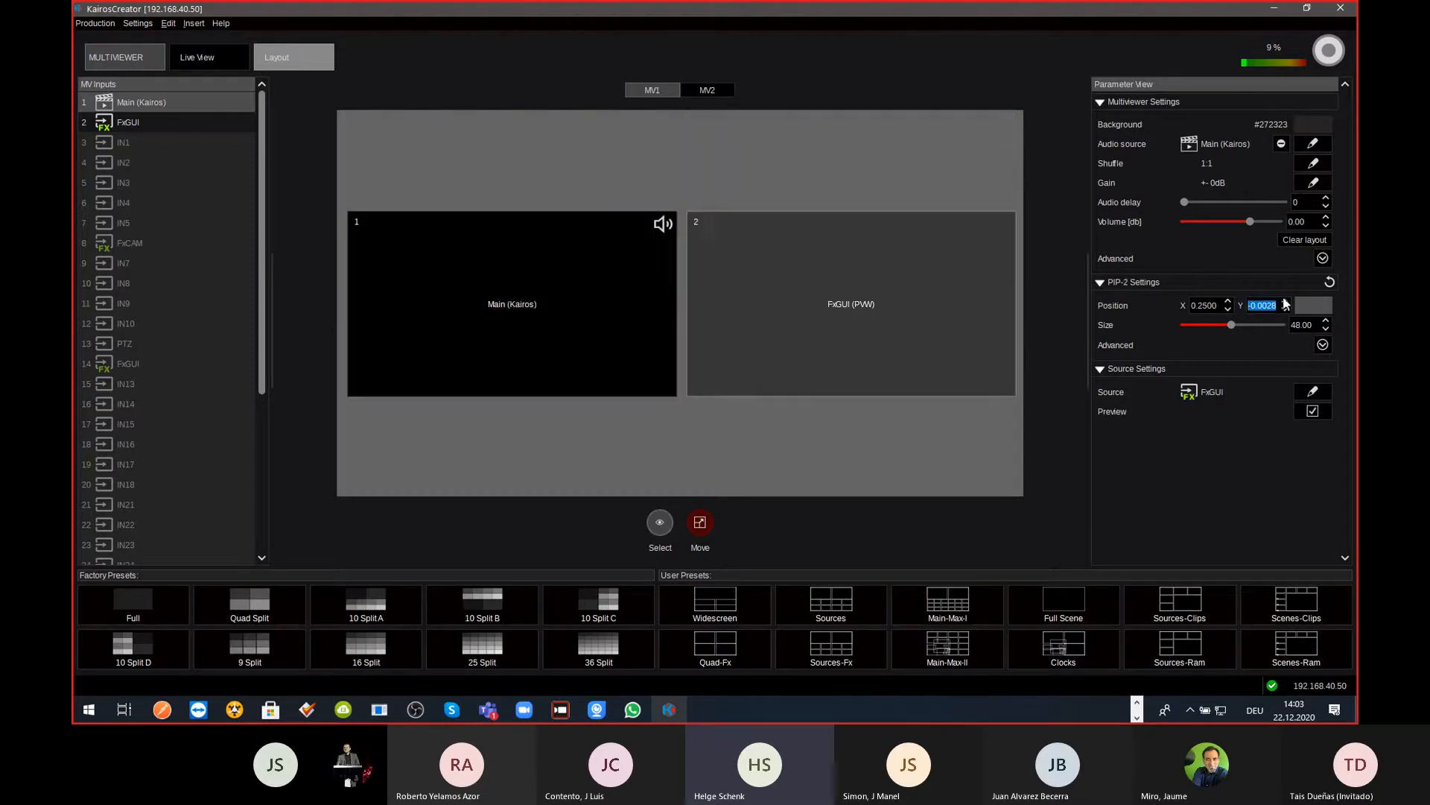
# Step: Check the side-by-side layout in the MV1 live view and review the timeline of the Background layer's Mix, Light Beam transition
pyautogui.click(210, 58)
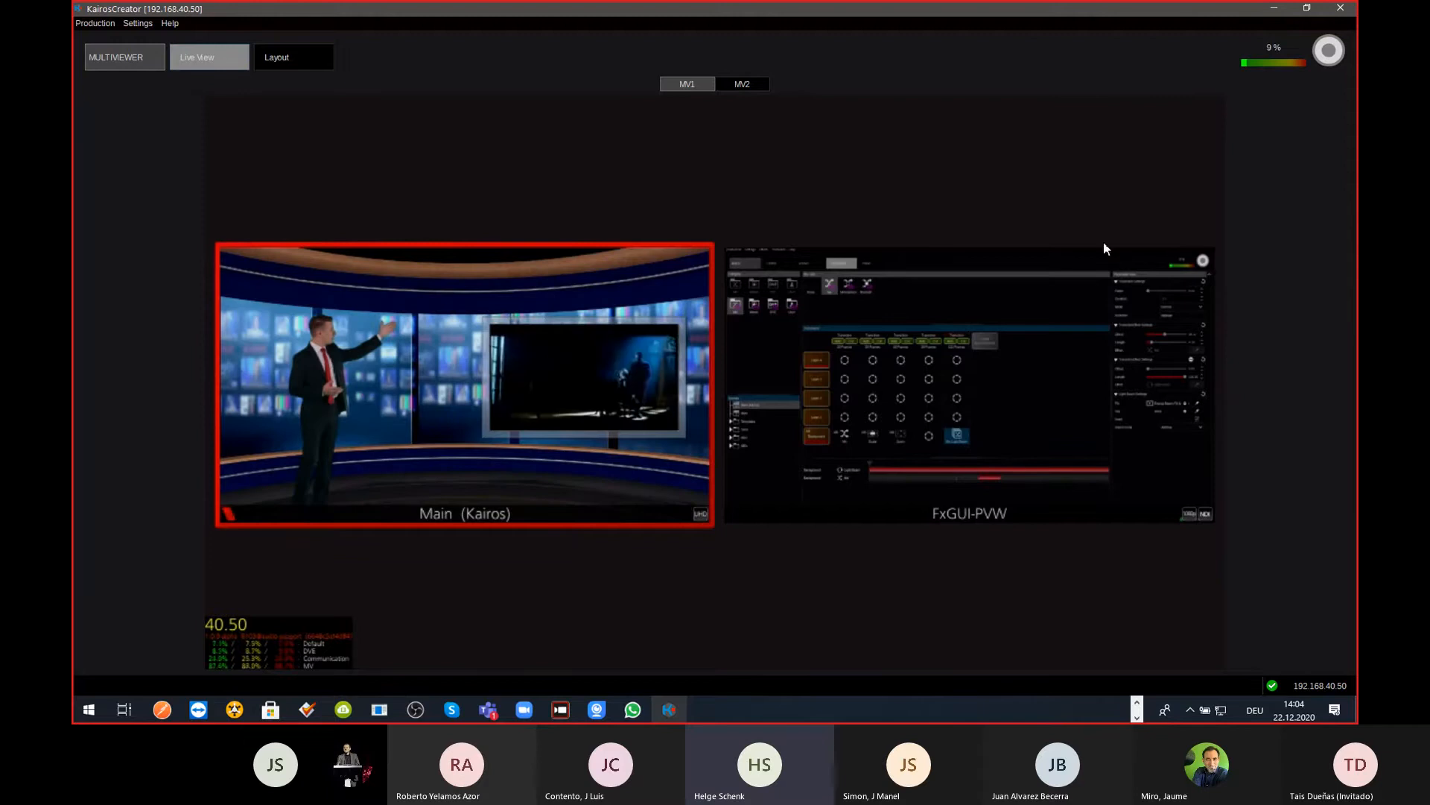
pyautogui.hotkey('ctrl', 'Tab')
pyautogui.hotkey('ctrl', 'Tab')
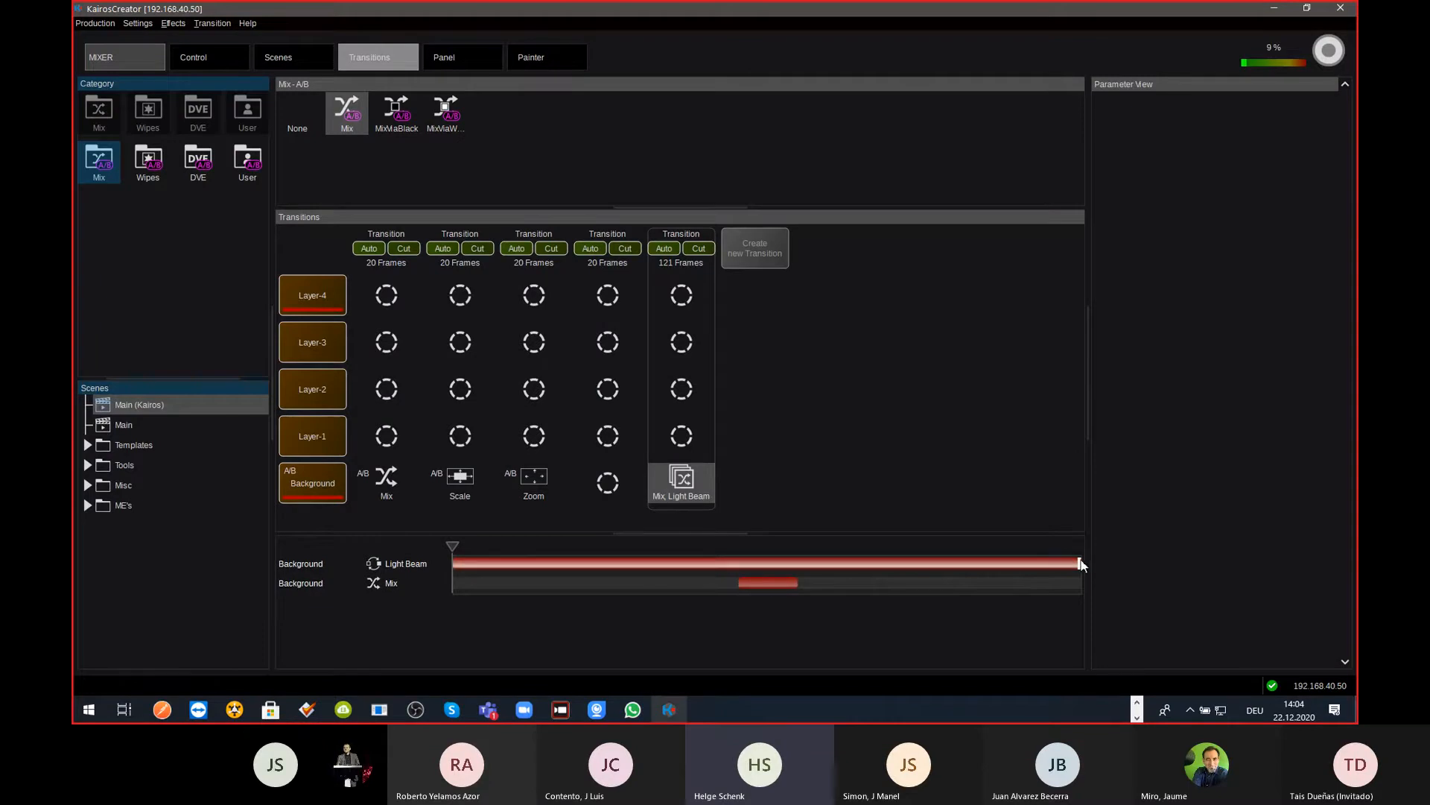
pyautogui.press('F2')
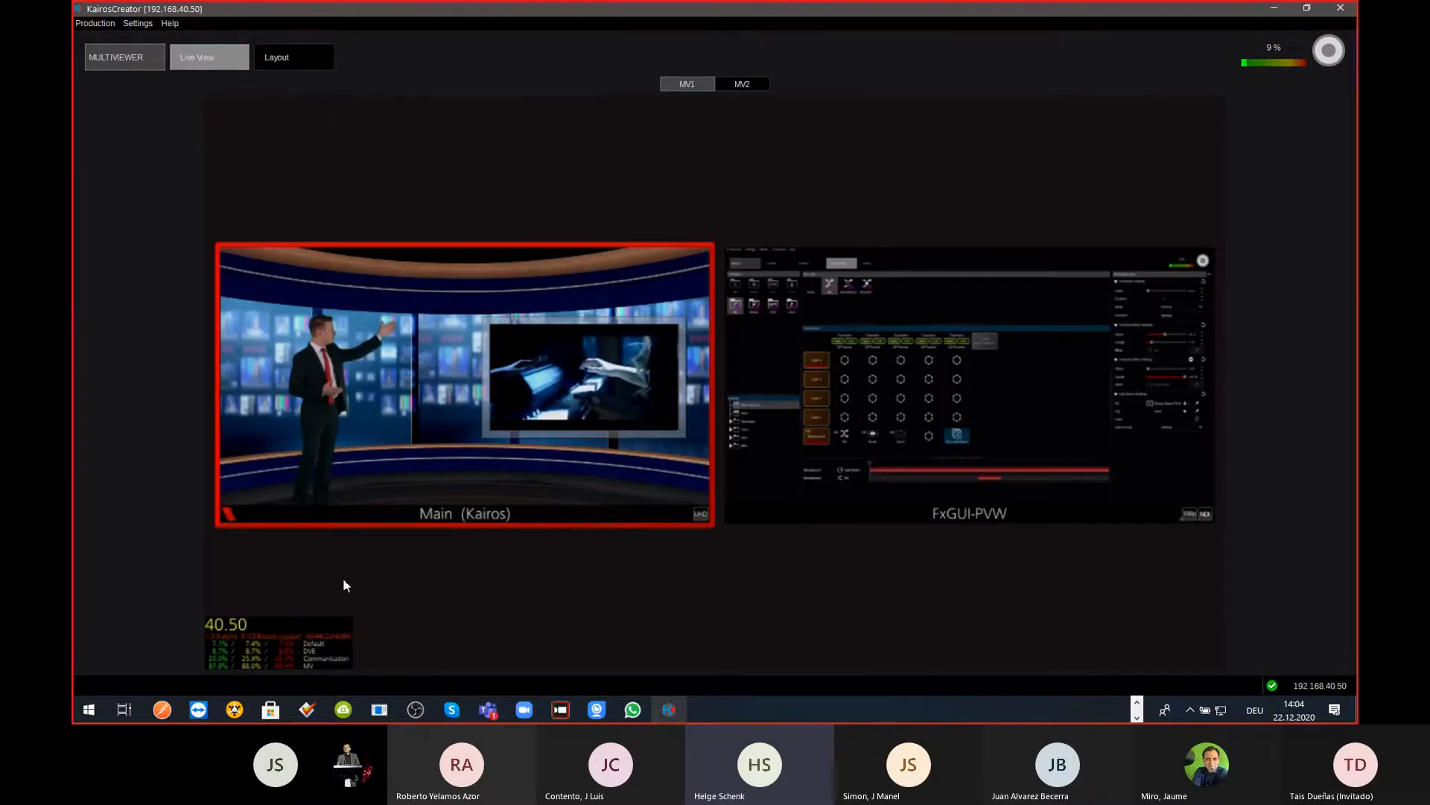
# Step: Apply the Full factory preset to MV1 and view Main (Kairos) full-frame in the live view
pyautogui.click(296, 60)
pyautogui.click(144, 594)
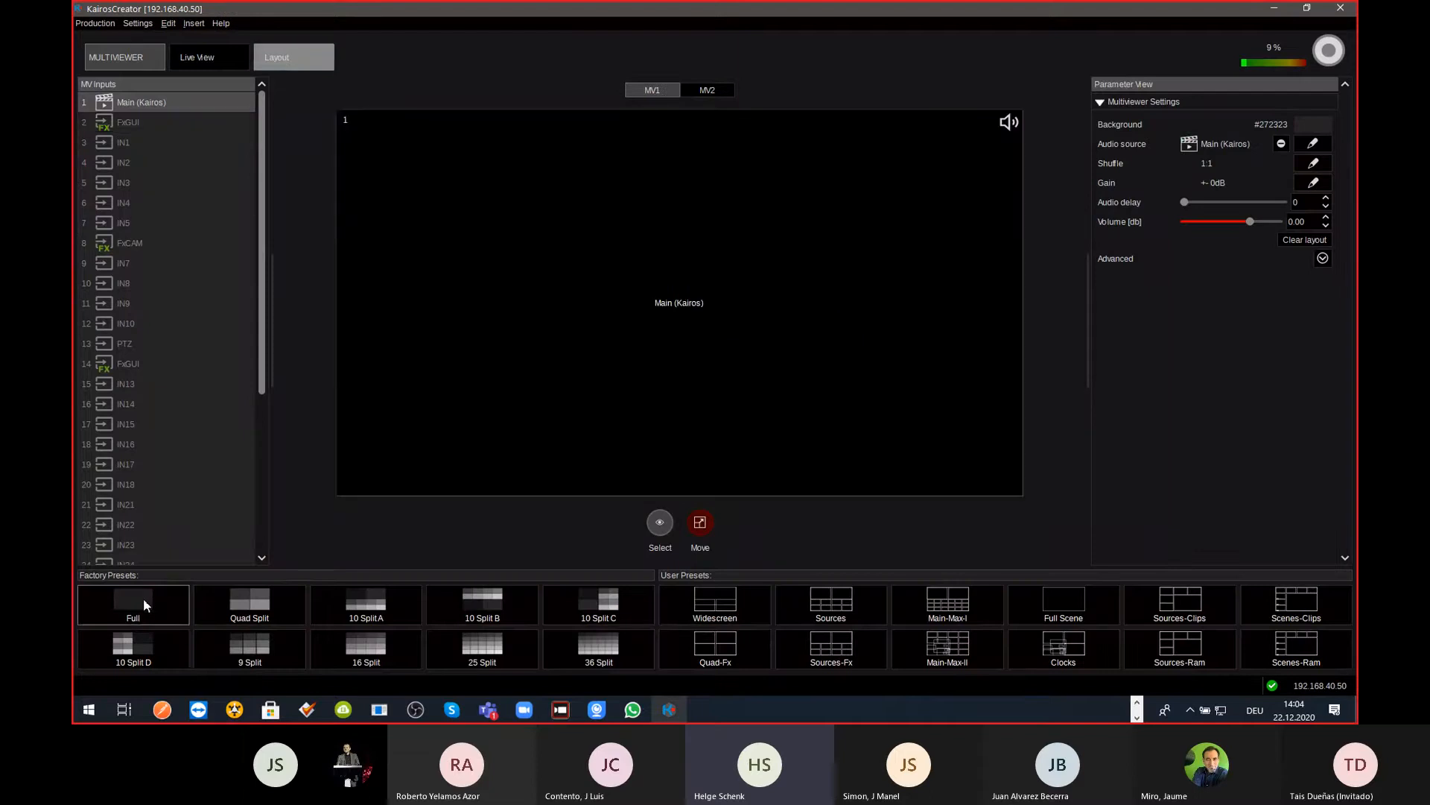
pyautogui.doubleClick(688, 345)
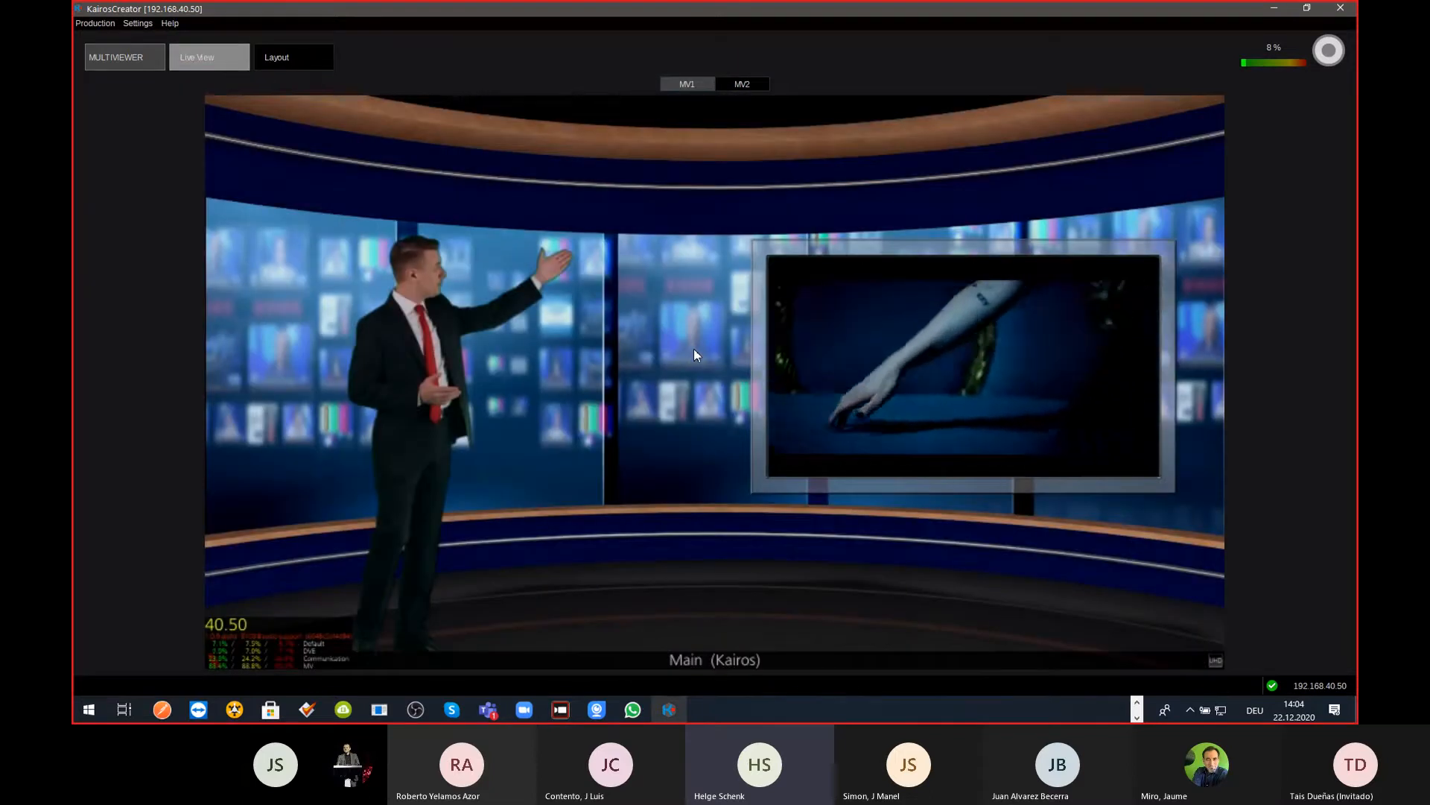
# Step: Change the blend mode of the user-defined A/B Light Beam effect, and check the transition in the live view
pyautogui.click(138, 60)
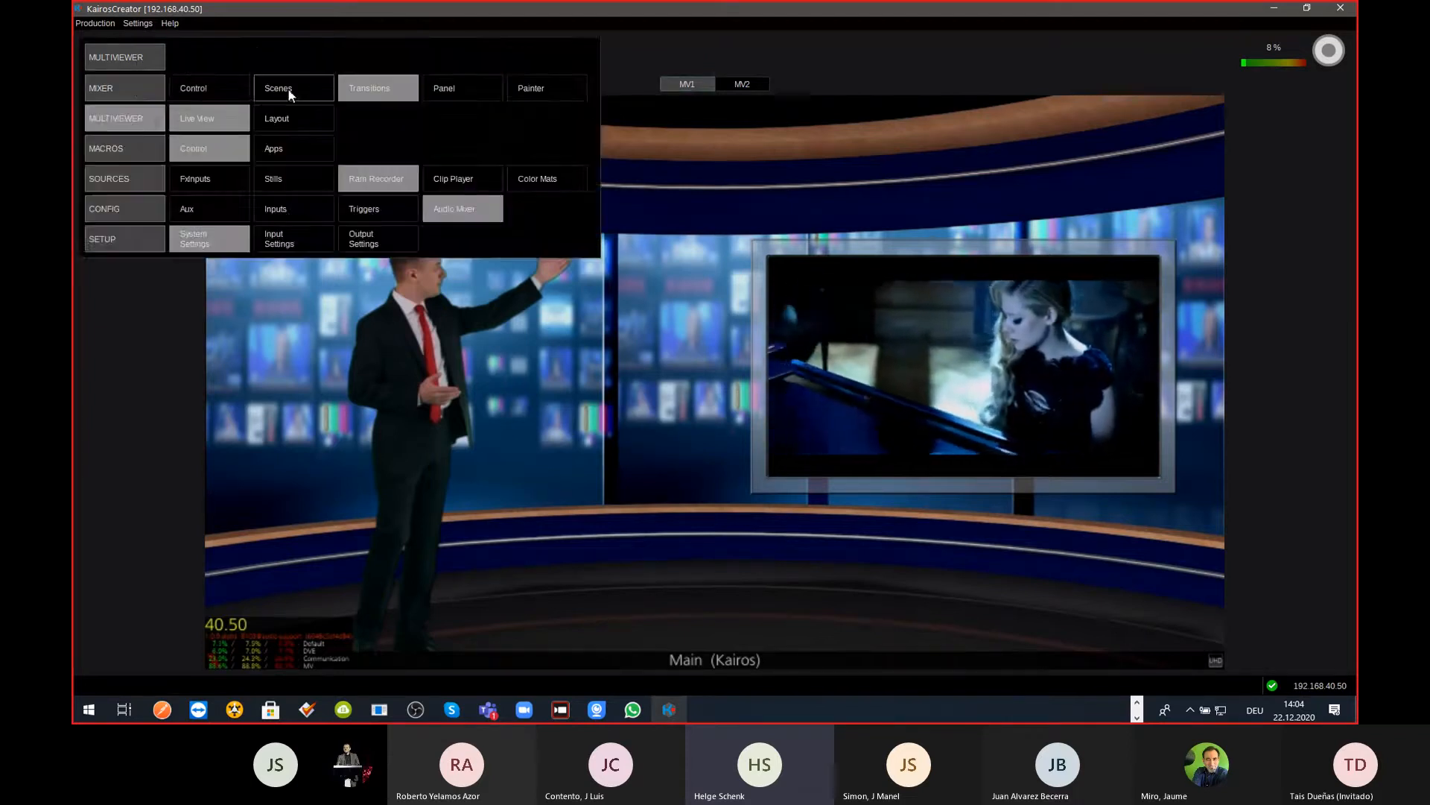
pyautogui.click(384, 89)
pyautogui.click(249, 161)
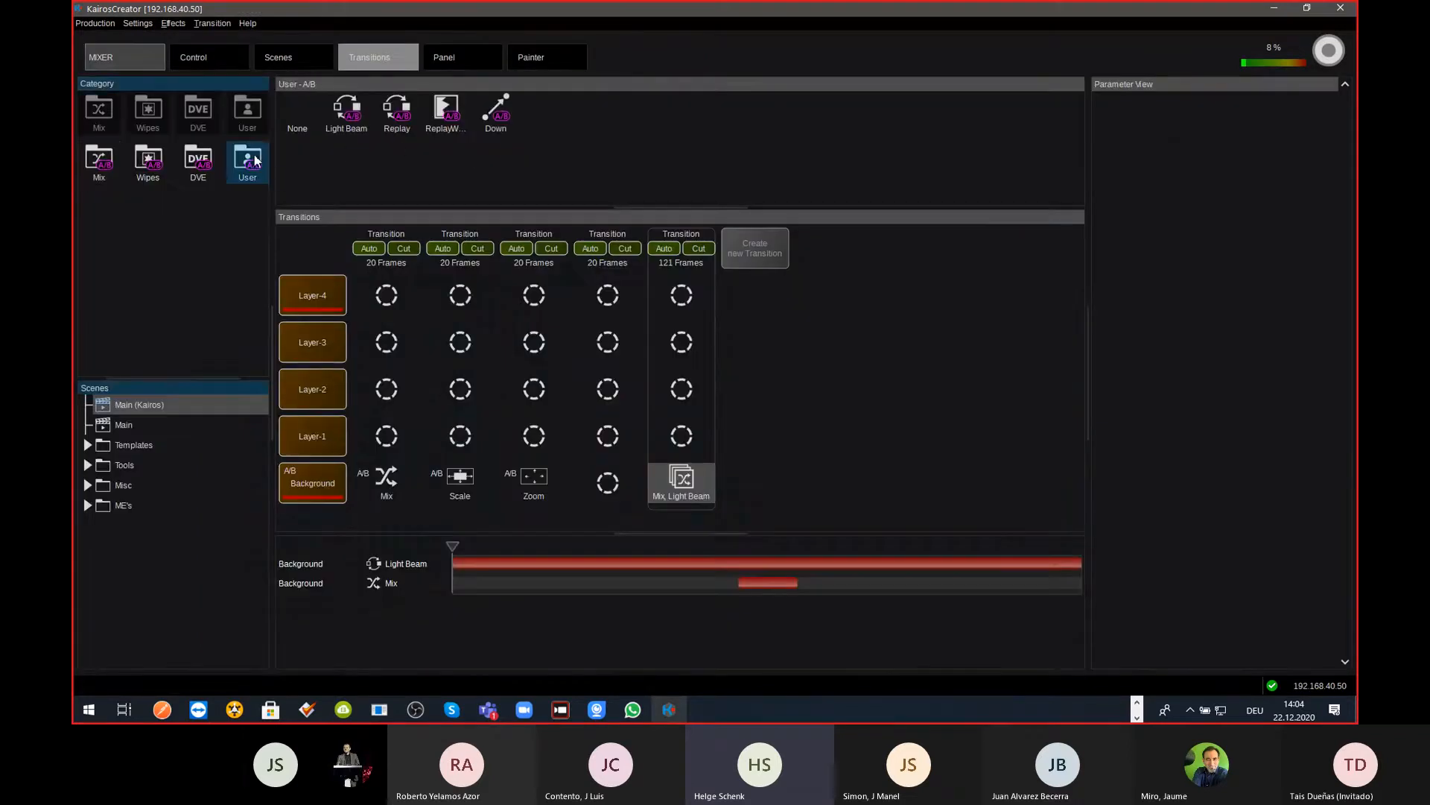
pyautogui.click(347, 112)
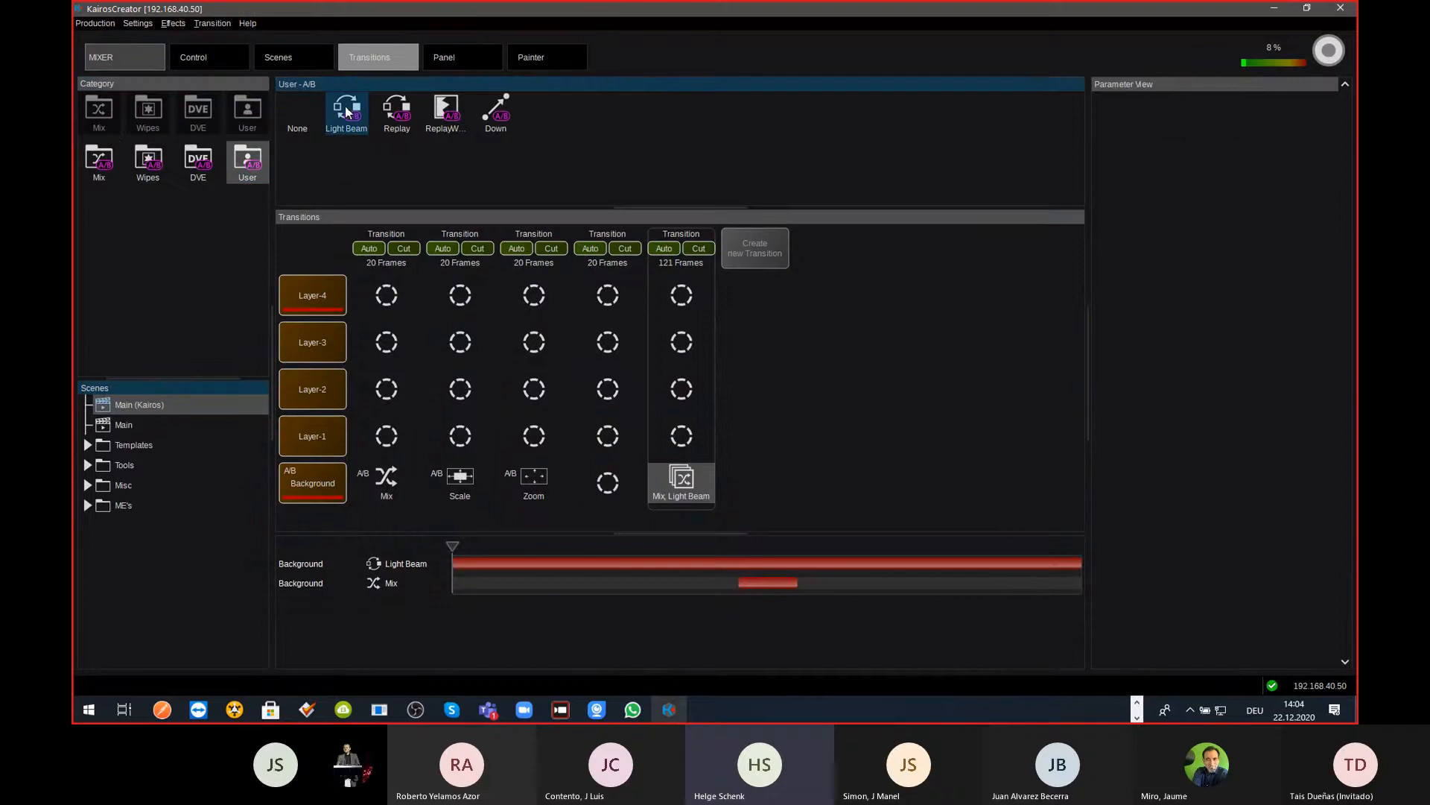
pyautogui.rightClick(347, 111)
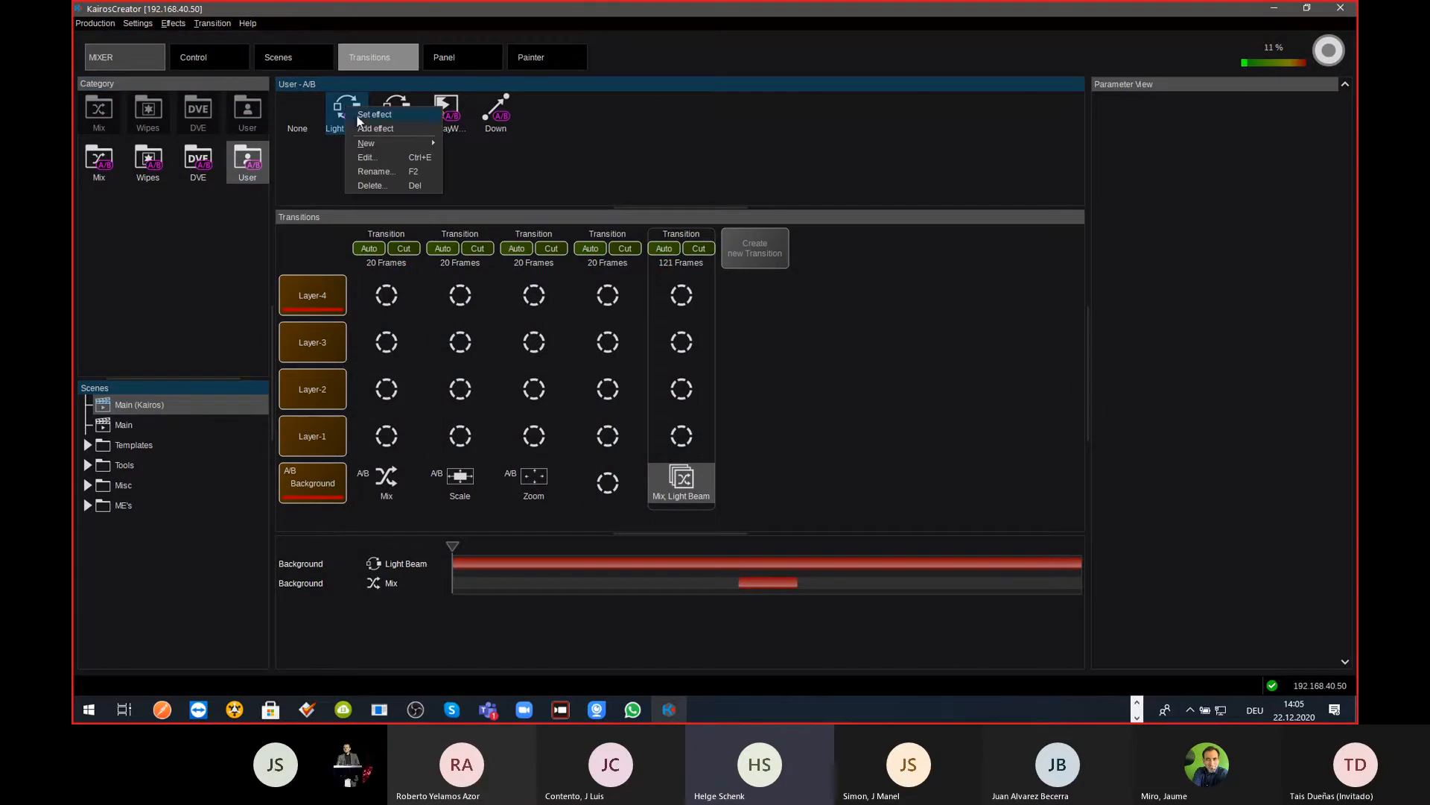
pyautogui.click(386, 158)
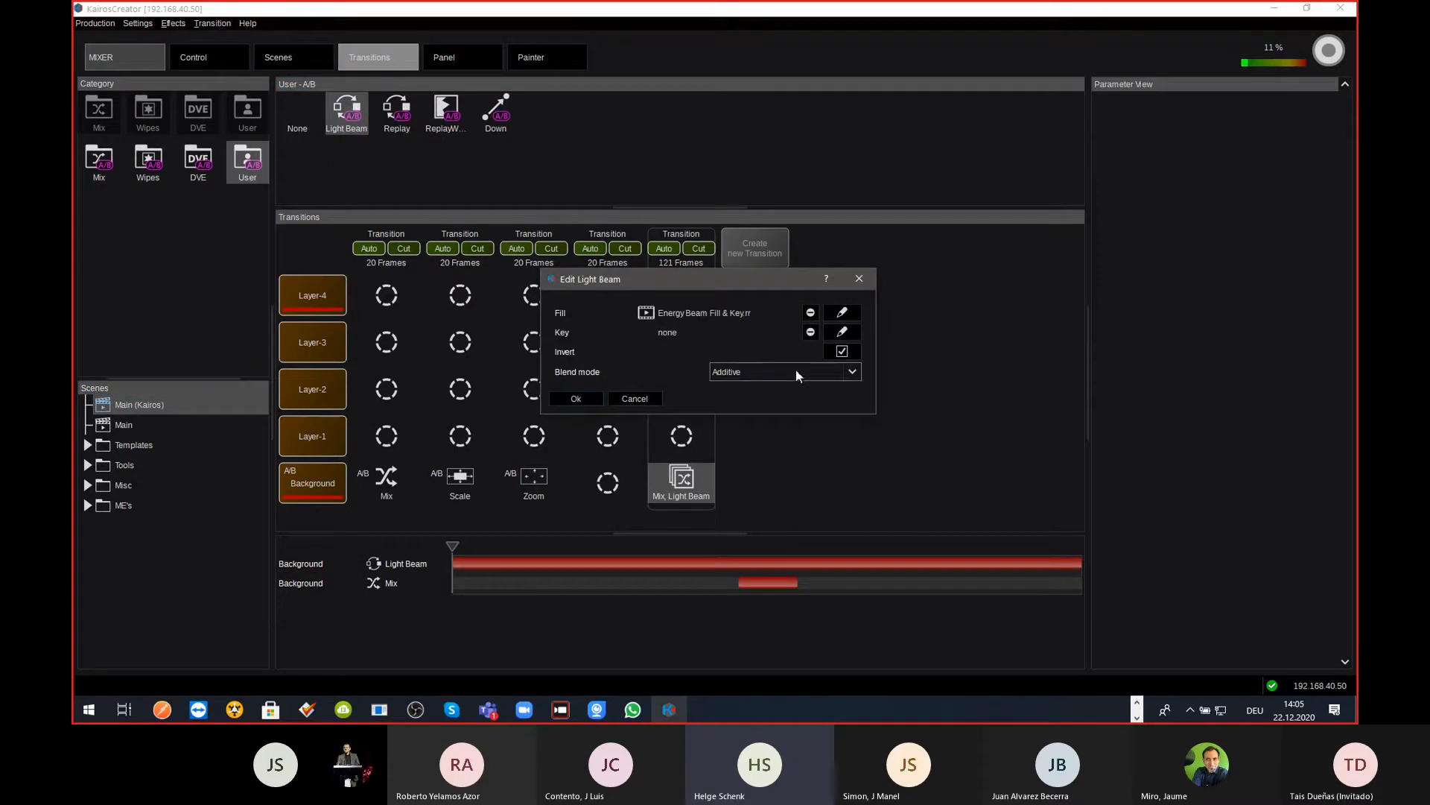
pyautogui.click(796, 369)
pyautogui.click(779, 403)
pyautogui.click(575, 398)
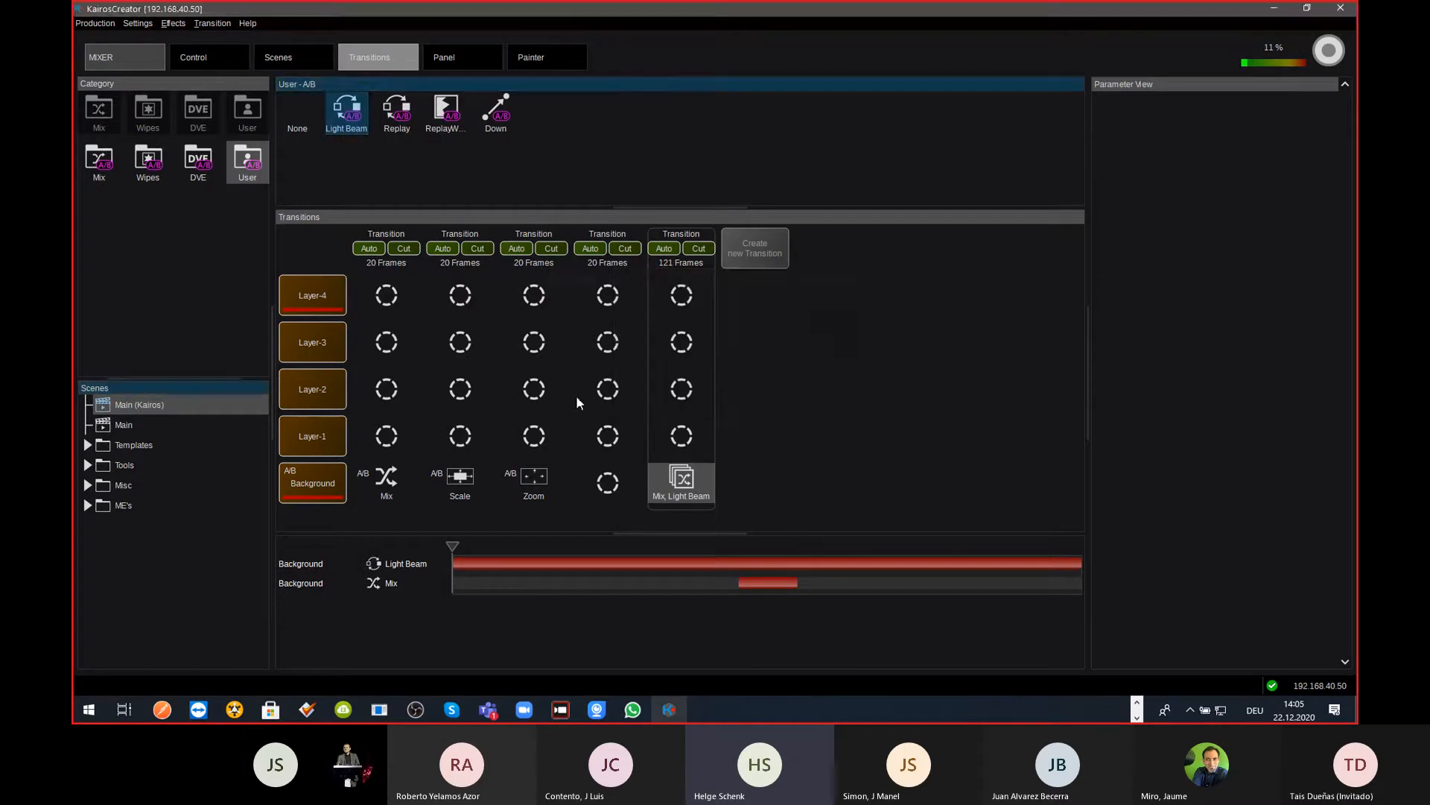
pyautogui.hotkey('ctrl', 'Tab')
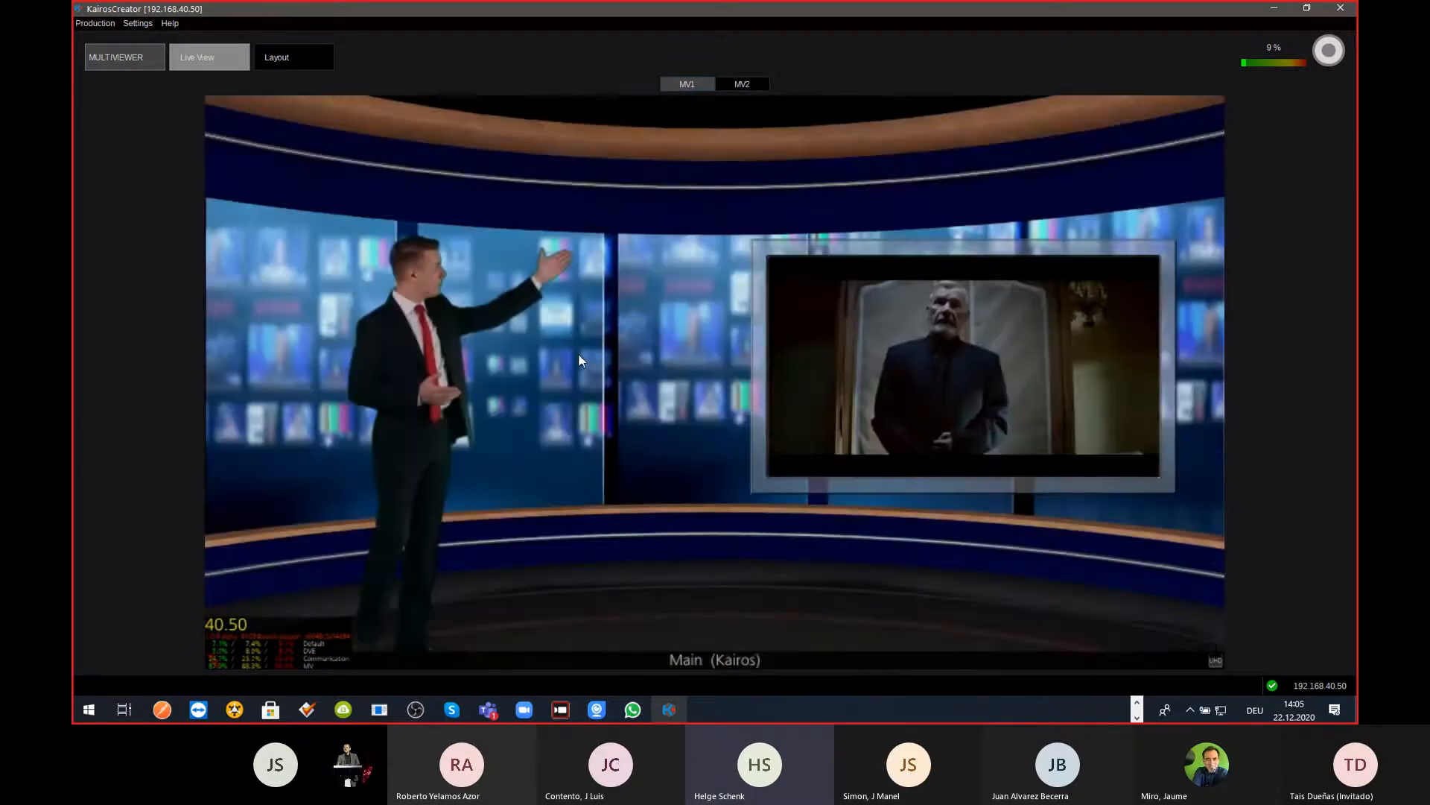
# Step: Set SourceB of the Main (Kairos) Background layer to the internal ColorCircle source
pyautogui.hotkey('ctrl', 'Tab')
pyautogui.hotkey('ctrl', 'Tab')
pyautogui.hotkey('ctrl', 'Tab')
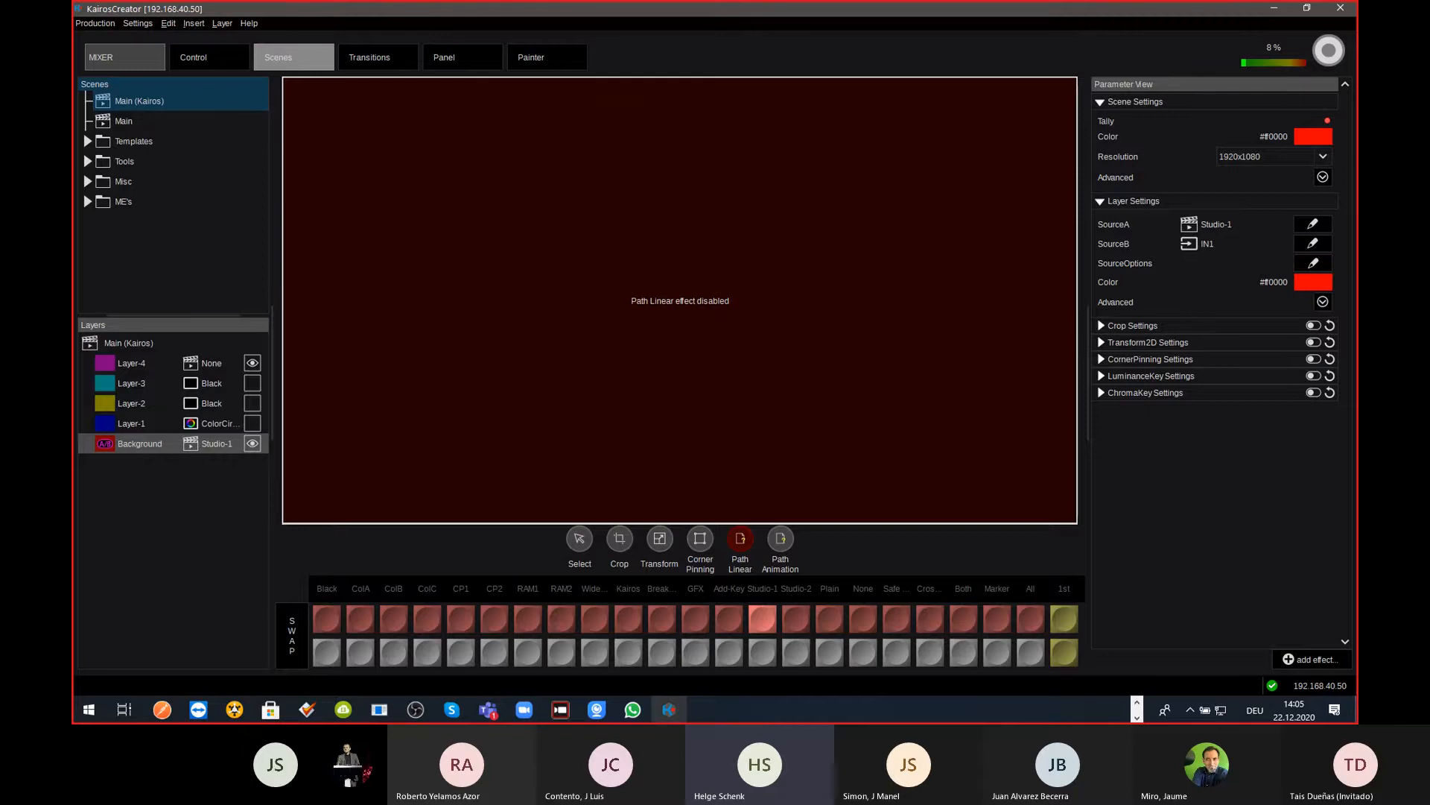
pyautogui.click(1313, 243)
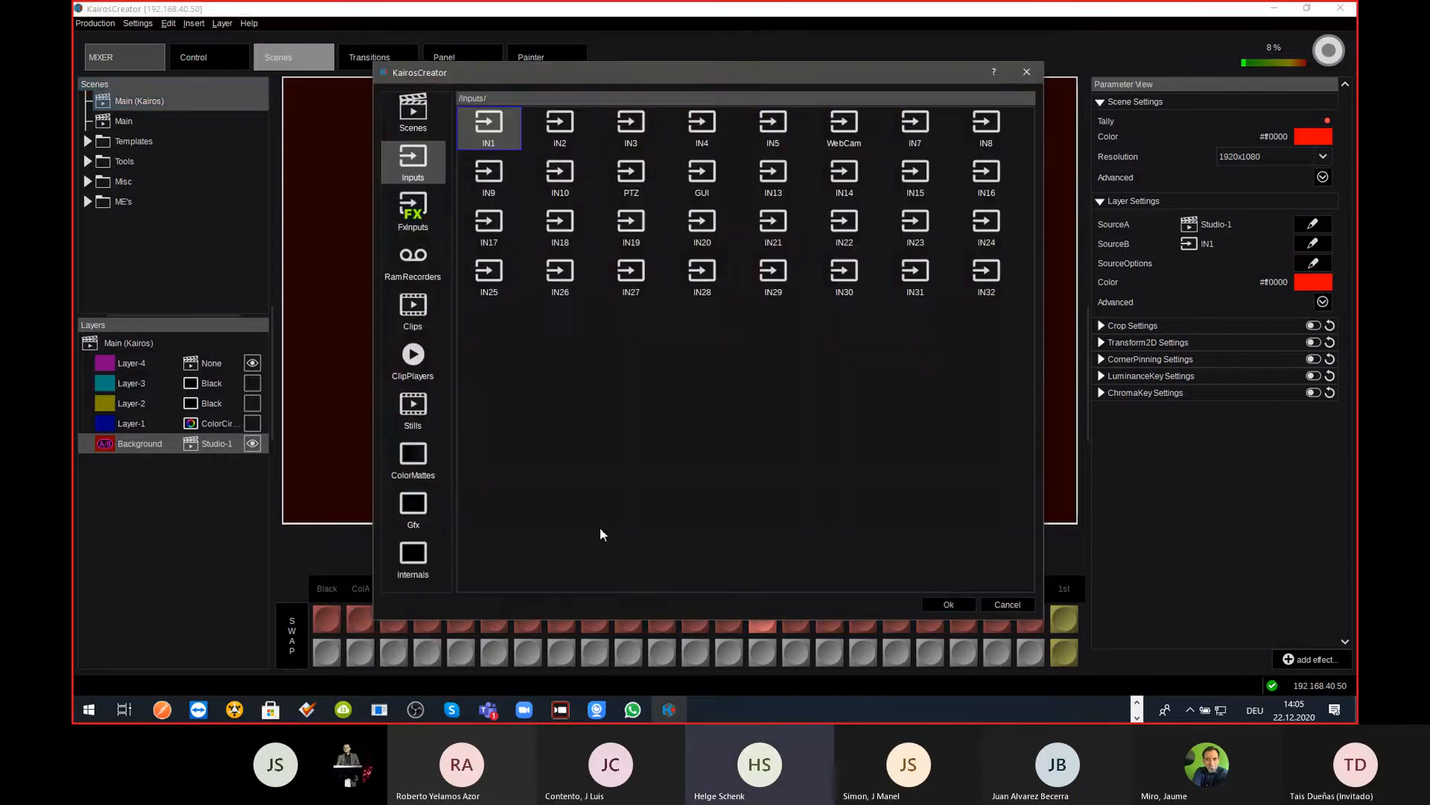
pyautogui.click(393, 570)
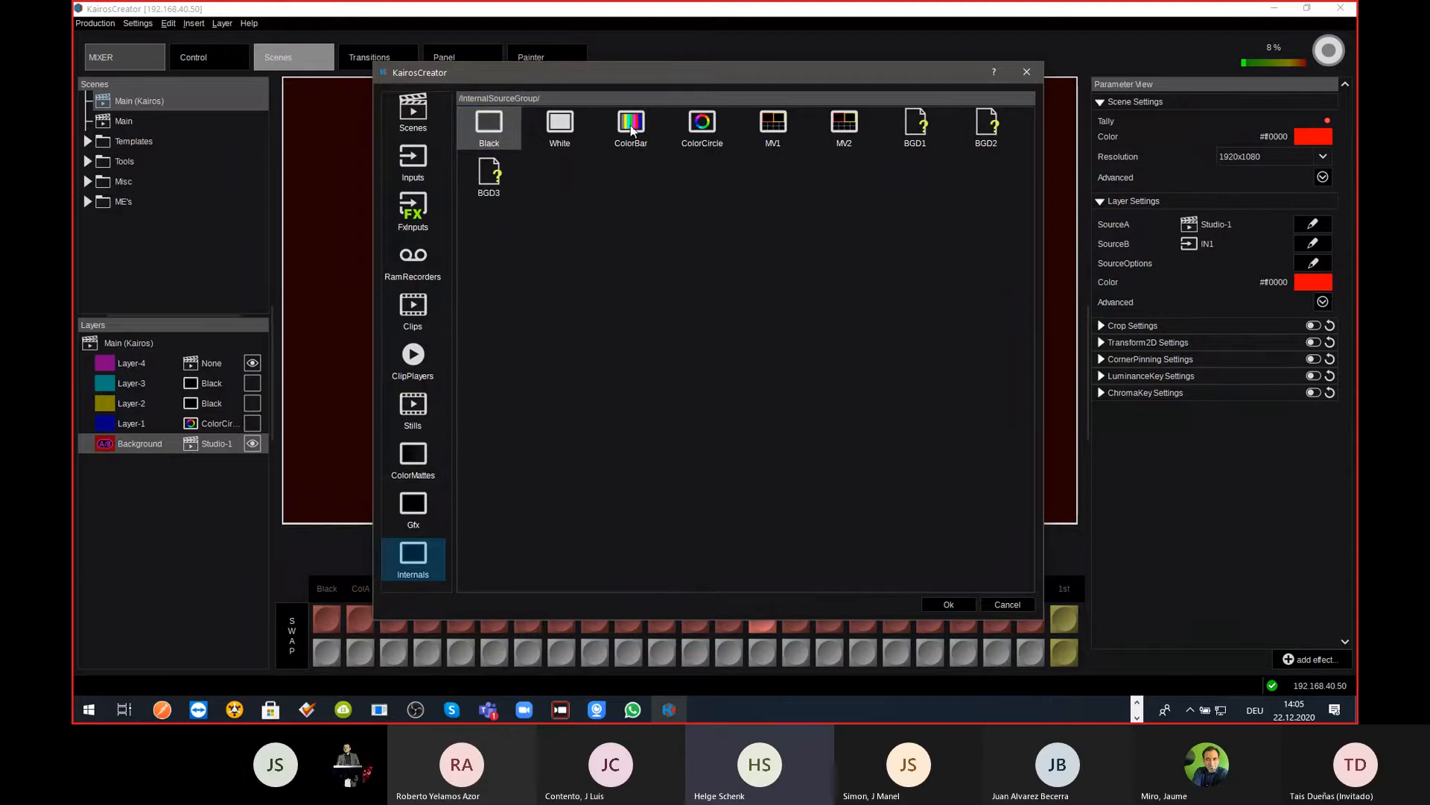
pyautogui.click(710, 125)
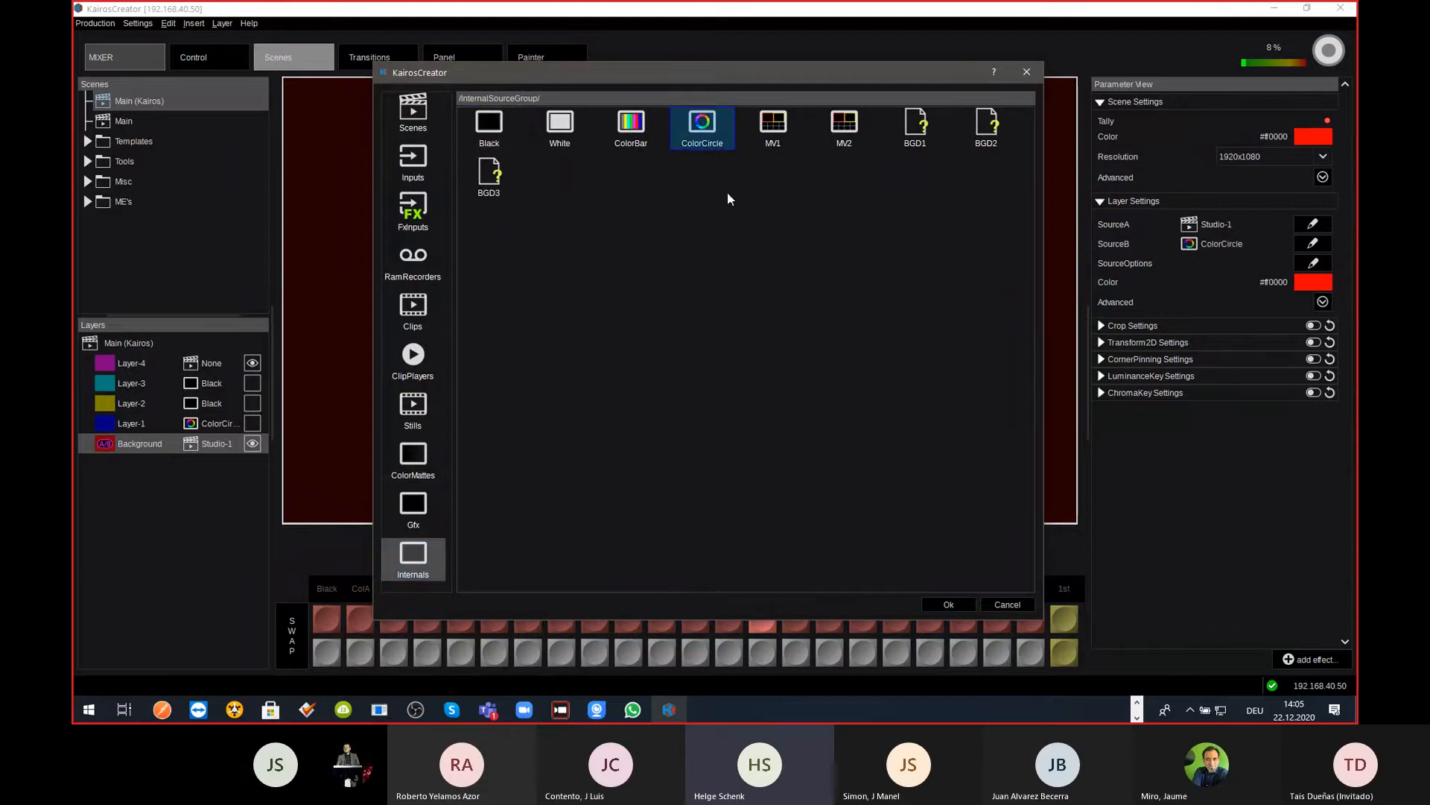
pyautogui.click(948, 604)
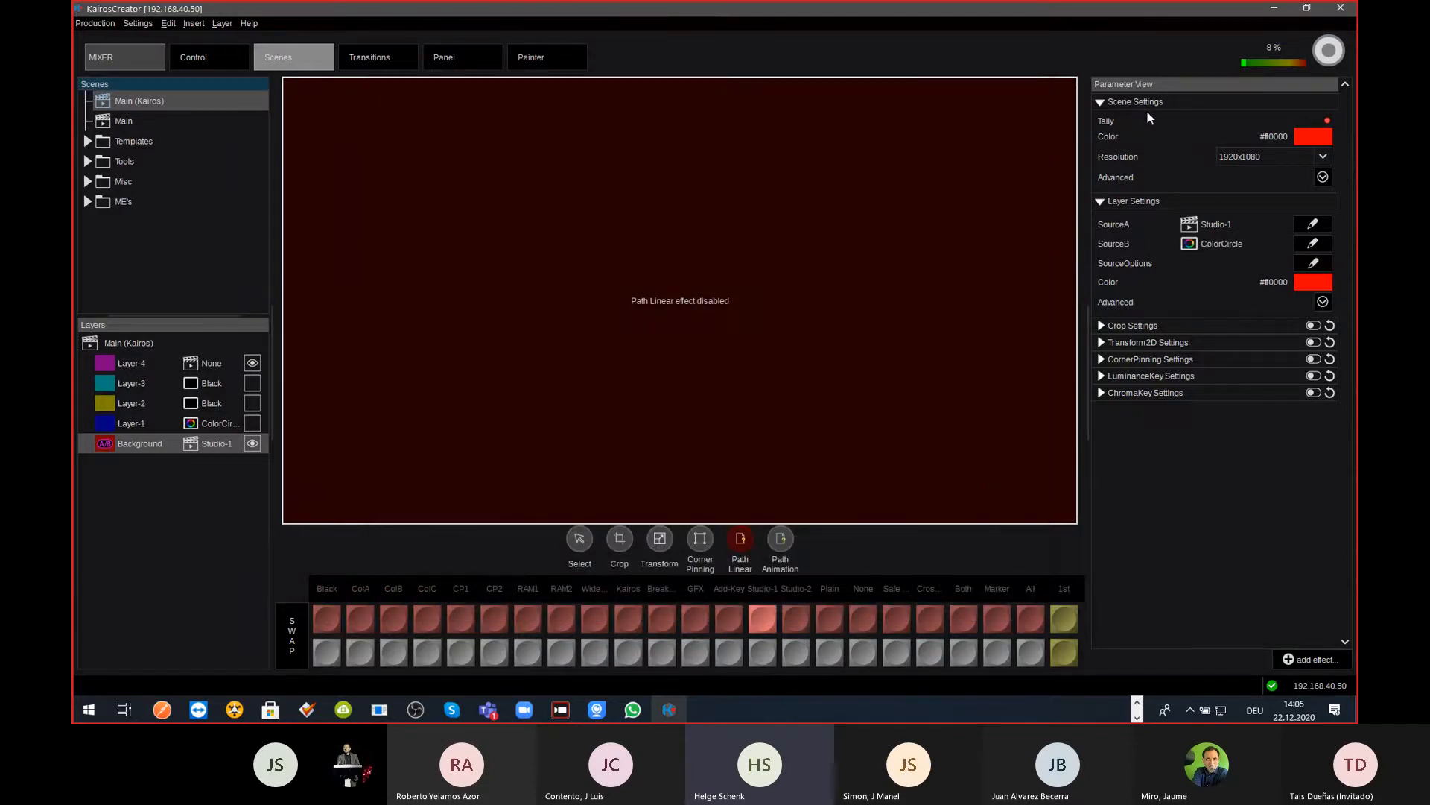
# Step: Check Main (Kairos) in the live view and show the settings of the Background layer's Mix, Light Beam transition
pyautogui.press('F2')
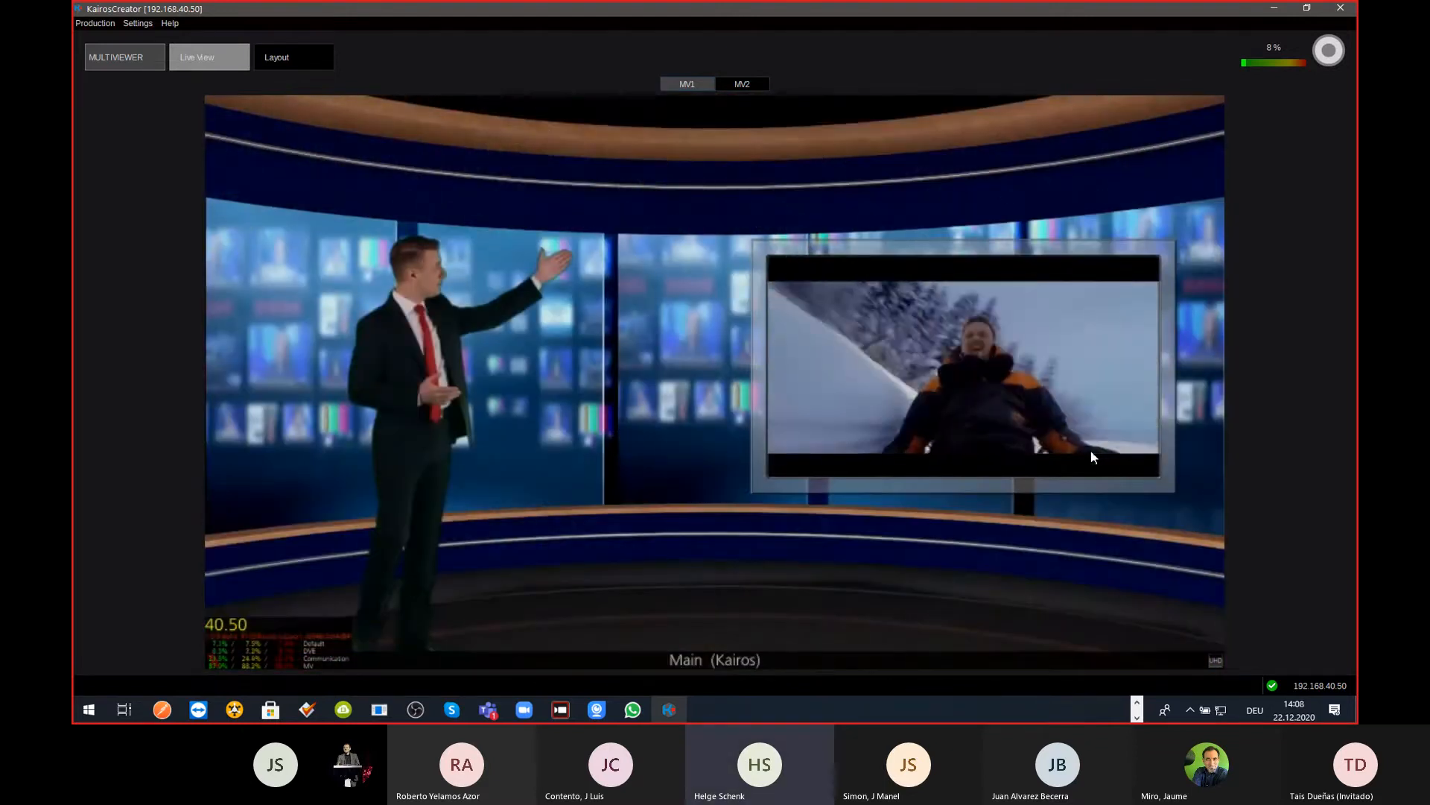
pyautogui.hotkey('ctrl', 'Tab')
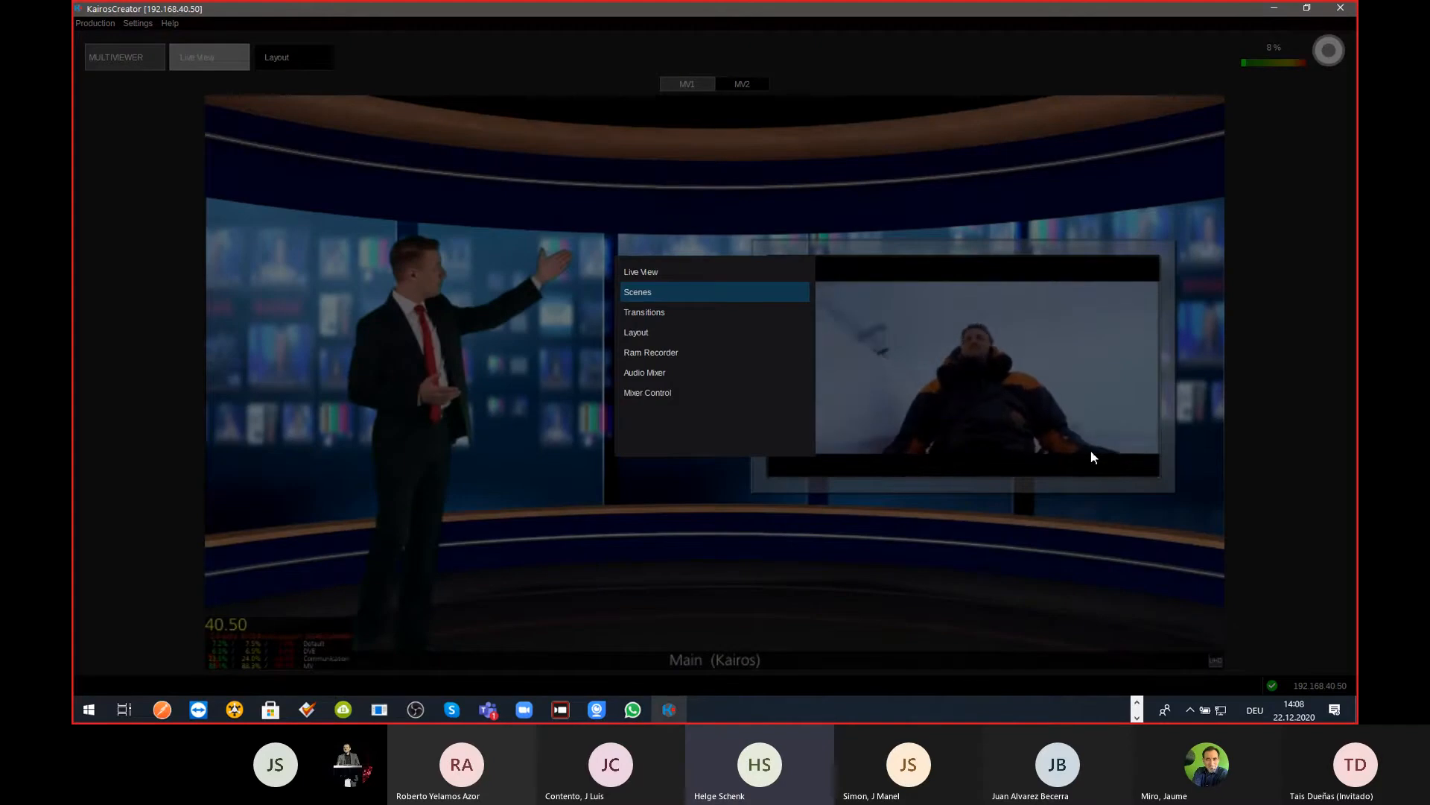
pyautogui.hotkey('ctrl', 'Tab')
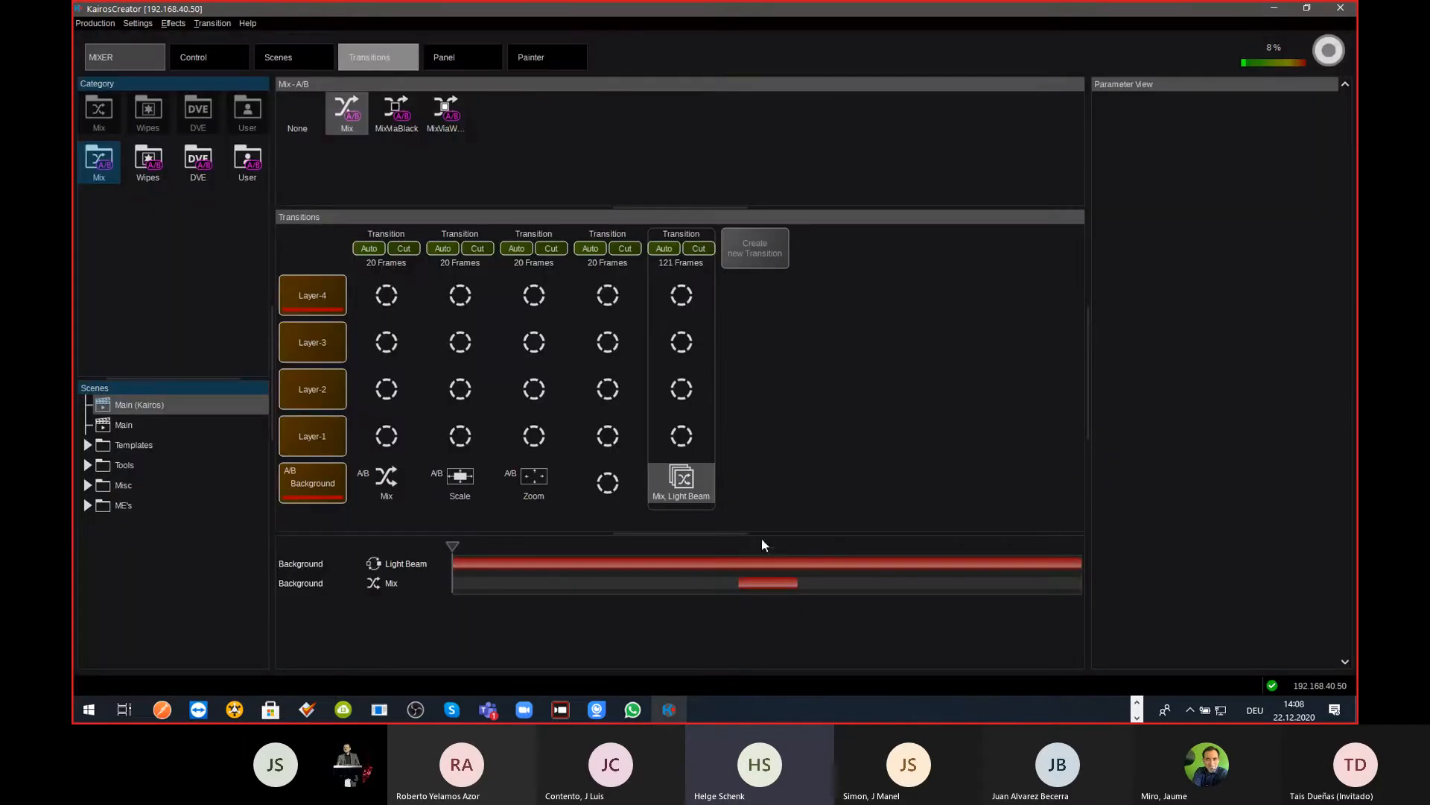
pyautogui.click(708, 479)
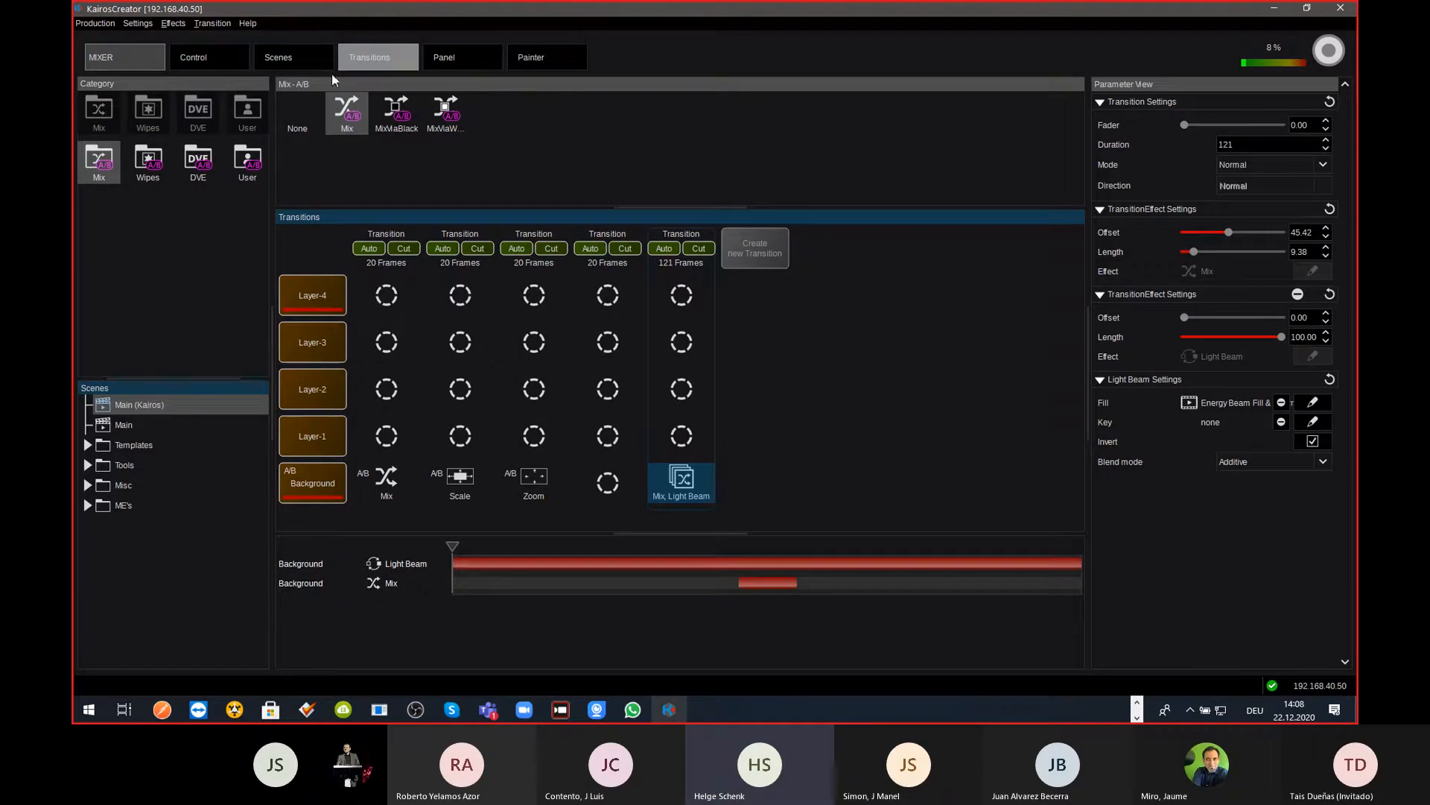
# Step: Apply the Main-Max-I user preset to the MV1 multiviewer layout
pyautogui.hotkey('ctrl', 'Tab')
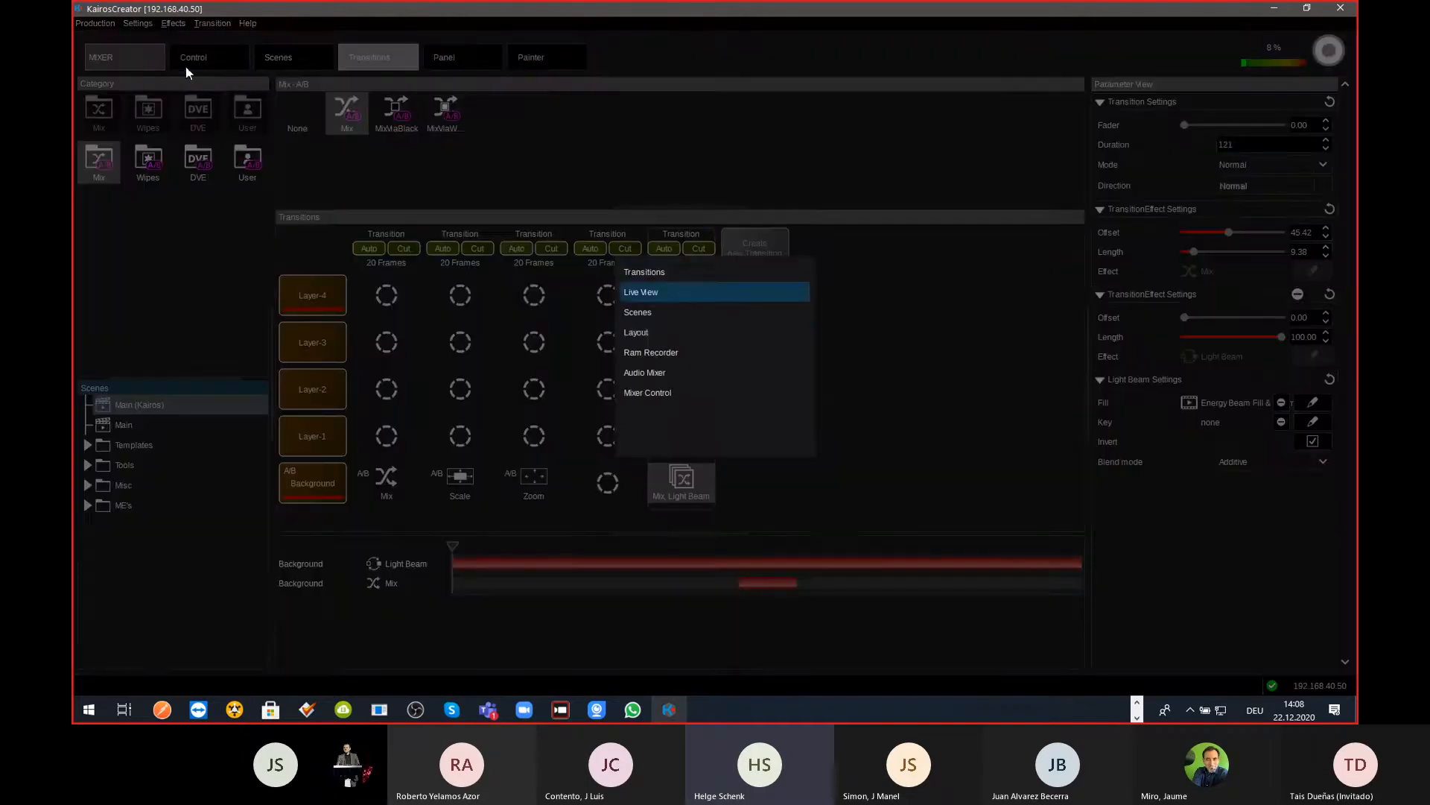
pyautogui.hotkey('ctrl', 'Tab')
pyautogui.hotkey('ctrl', 'Tab')
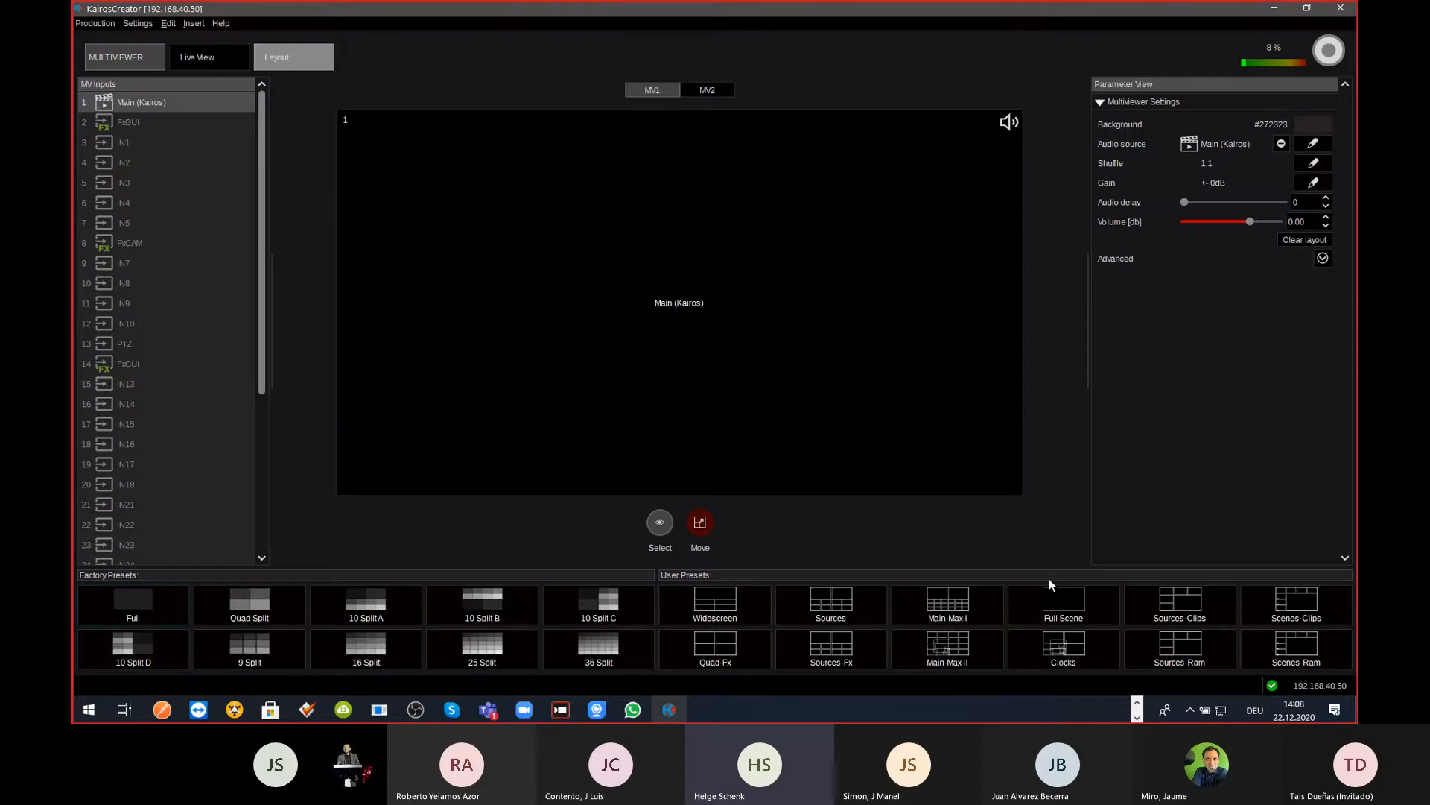
pyautogui.click(959, 610)
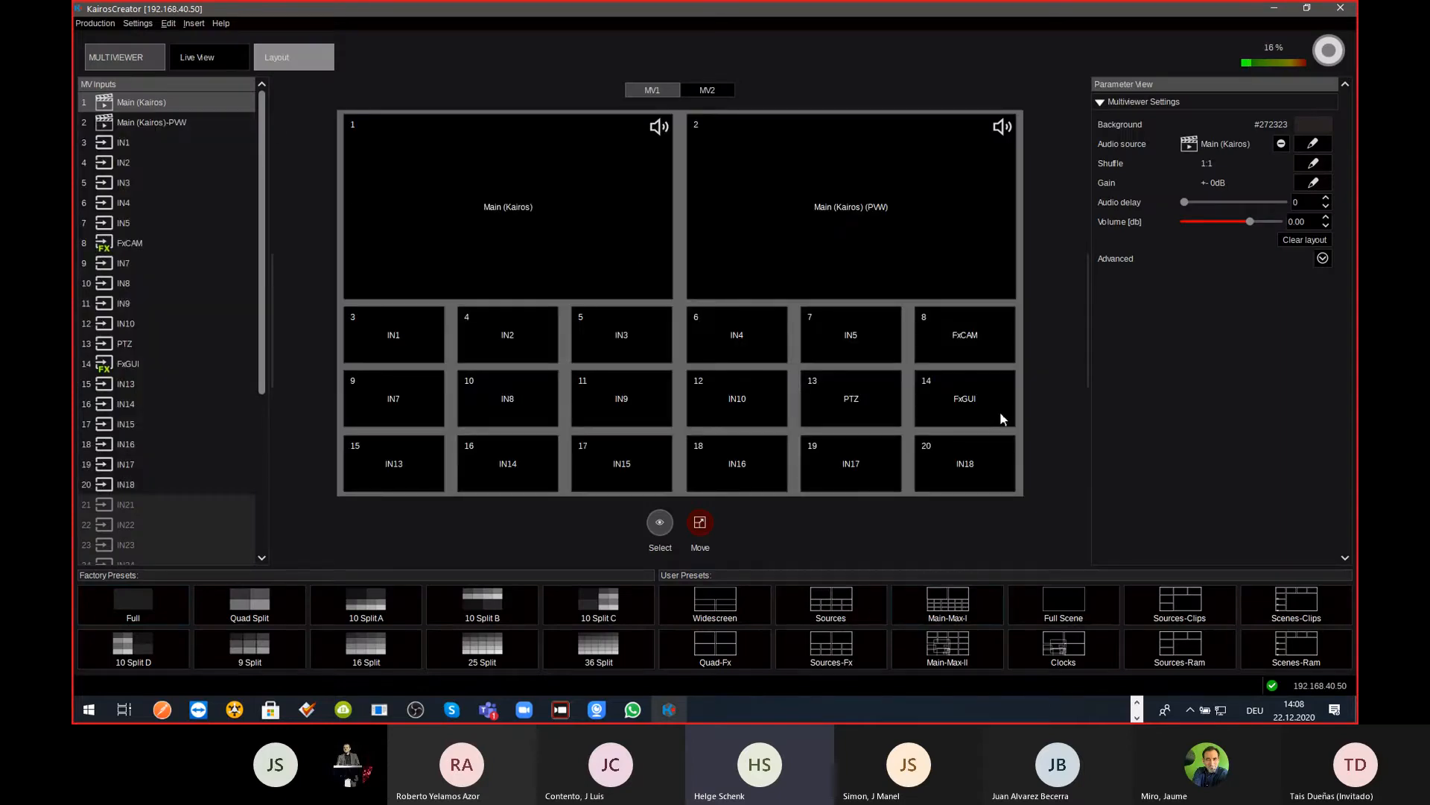
# Step: Open the Main (Kairos) scene with its Background layer selected, collapse the layer settings and activate the Select tool
pyautogui.click(136, 65)
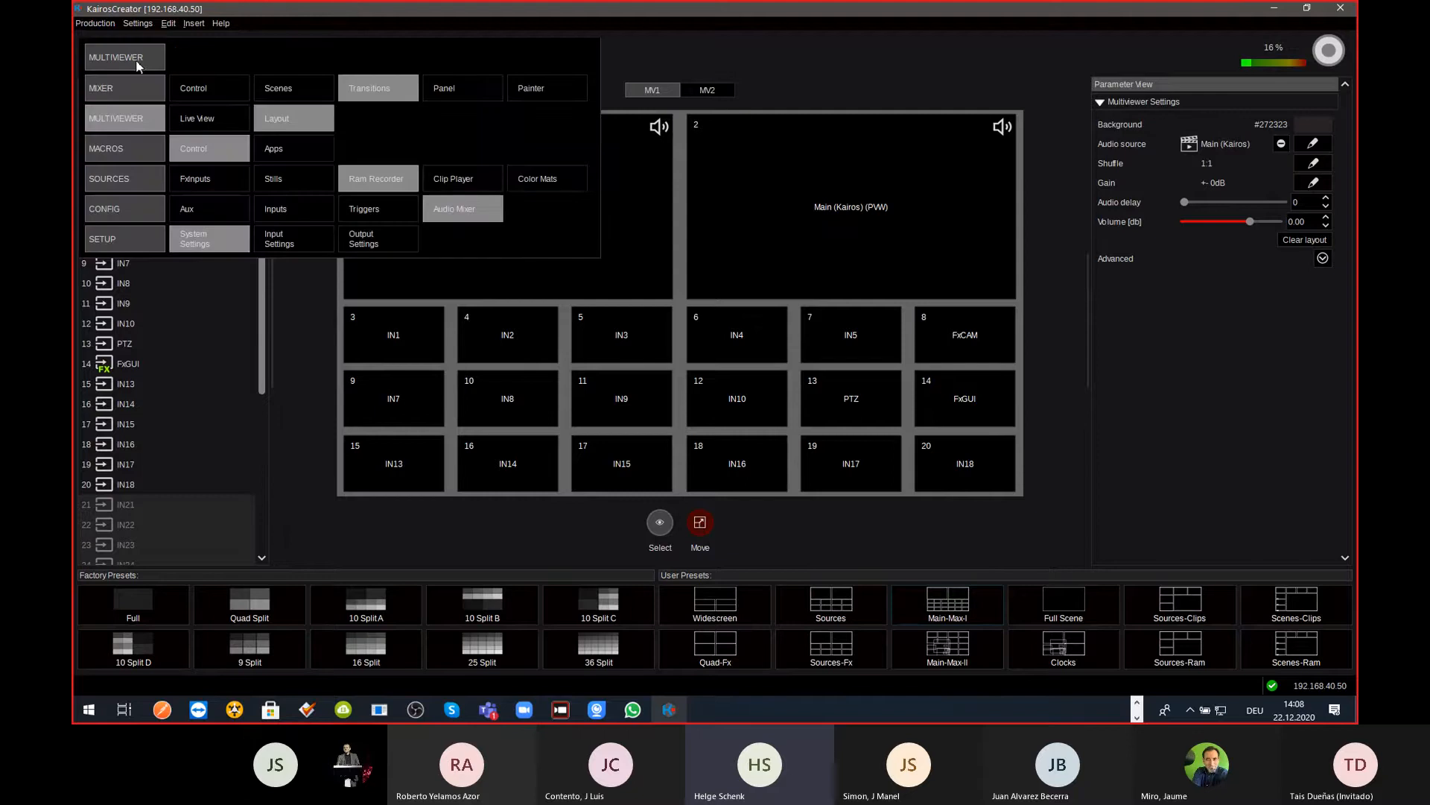
pyautogui.click(298, 95)
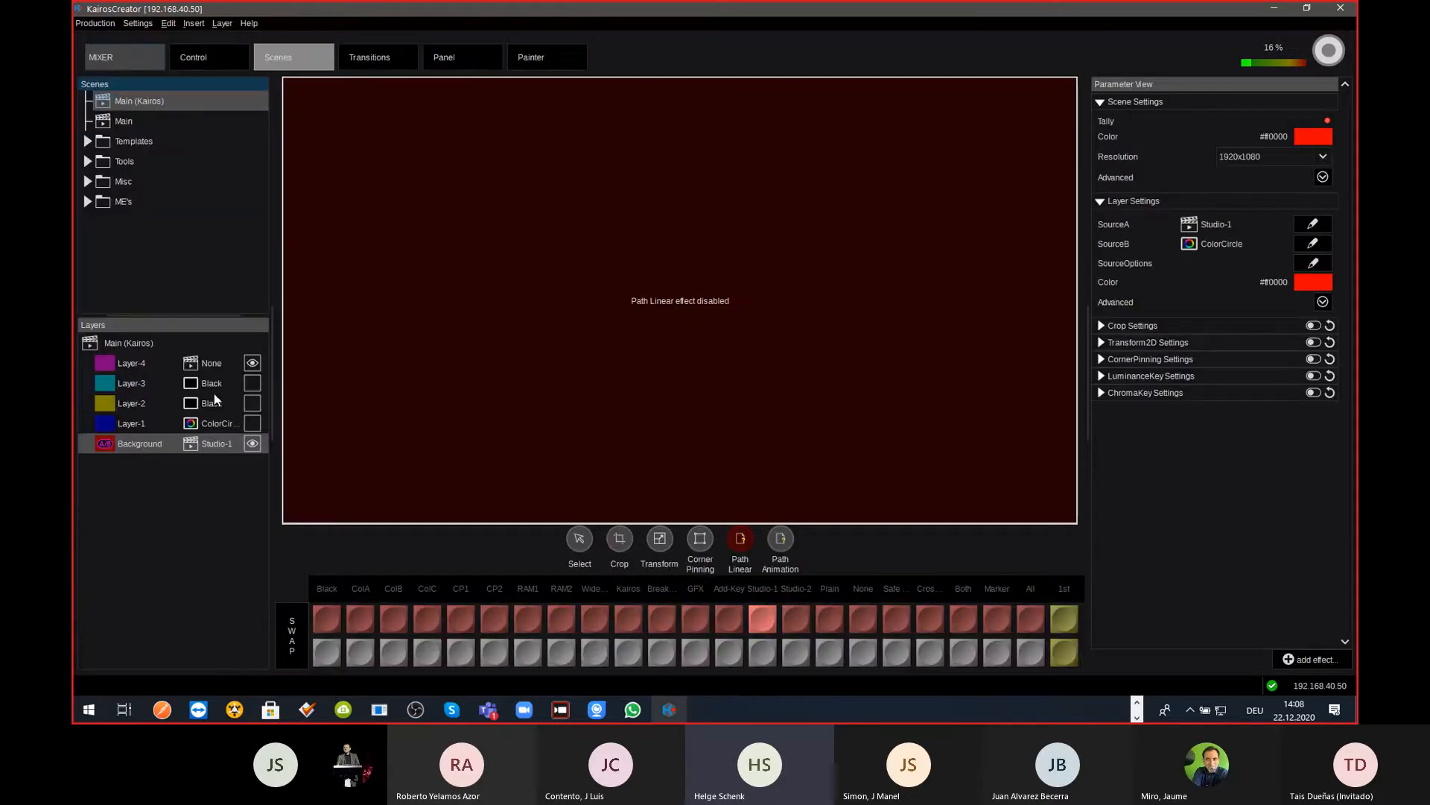
pyautogui.click(221, 441)
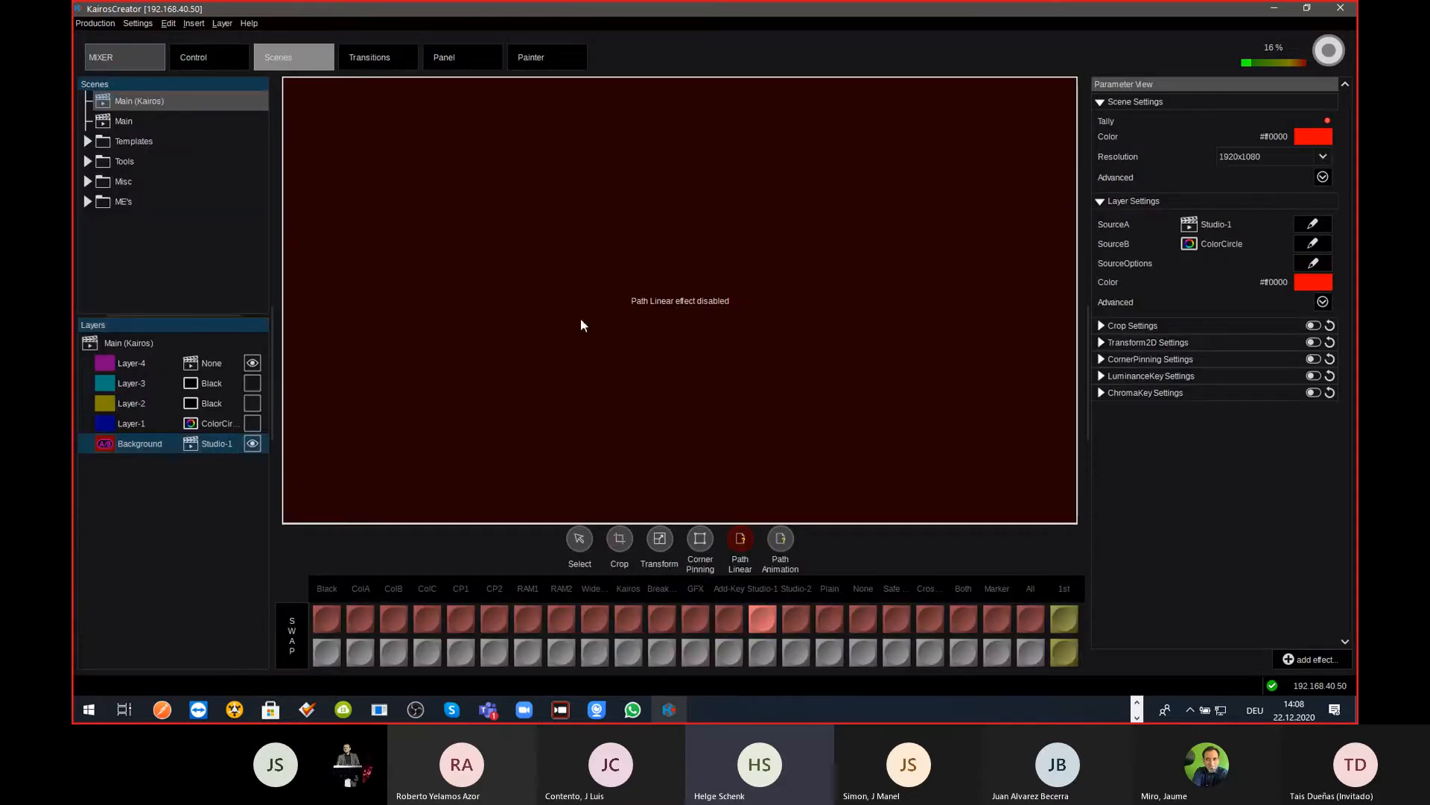
pyautogui.click(1237, 203)
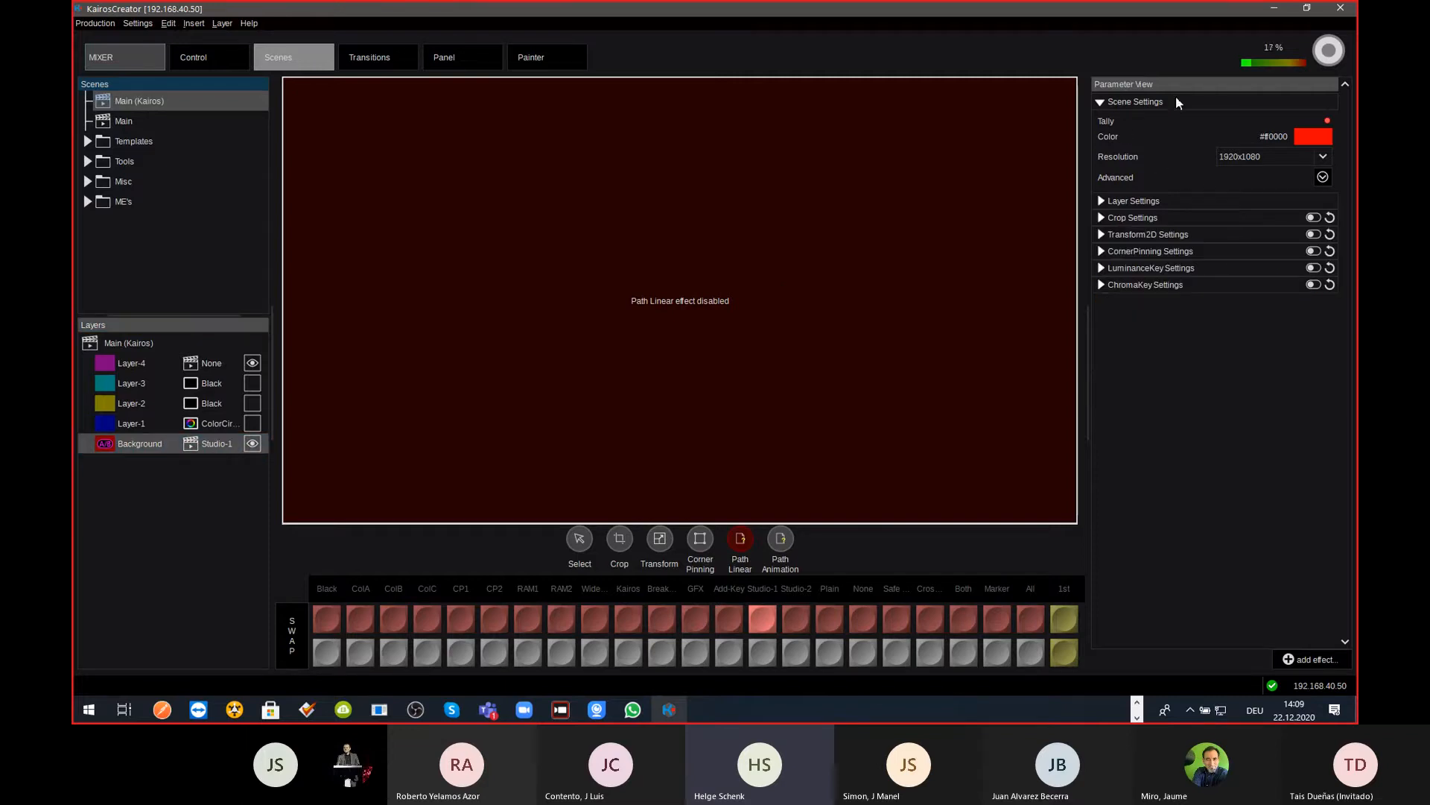
pyautogui.click(585, 542)
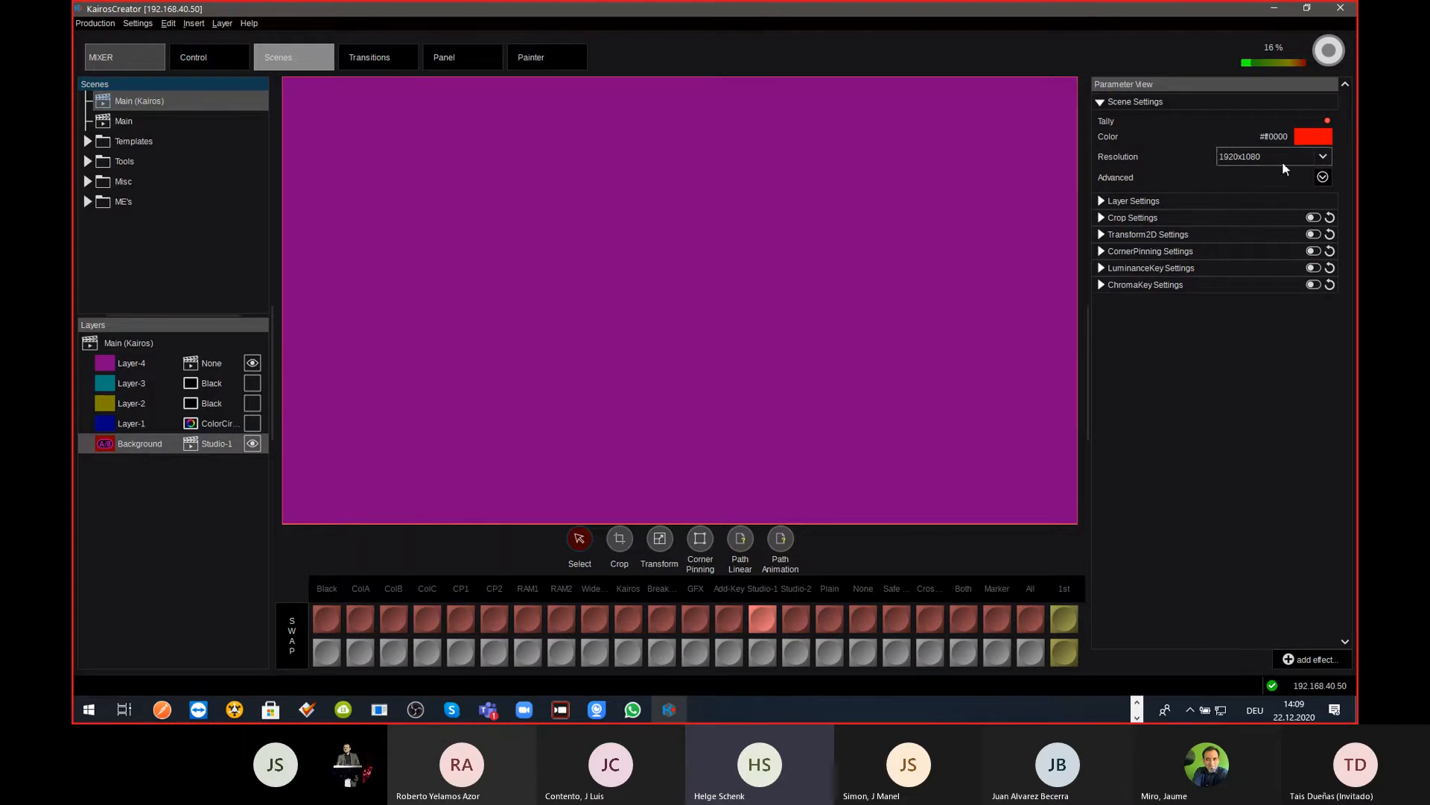
# Step: Enable advanced resolution control for Main (Kairos) and resize its canvas to 3840 by about 169
pyautogui.click(1323, 177)
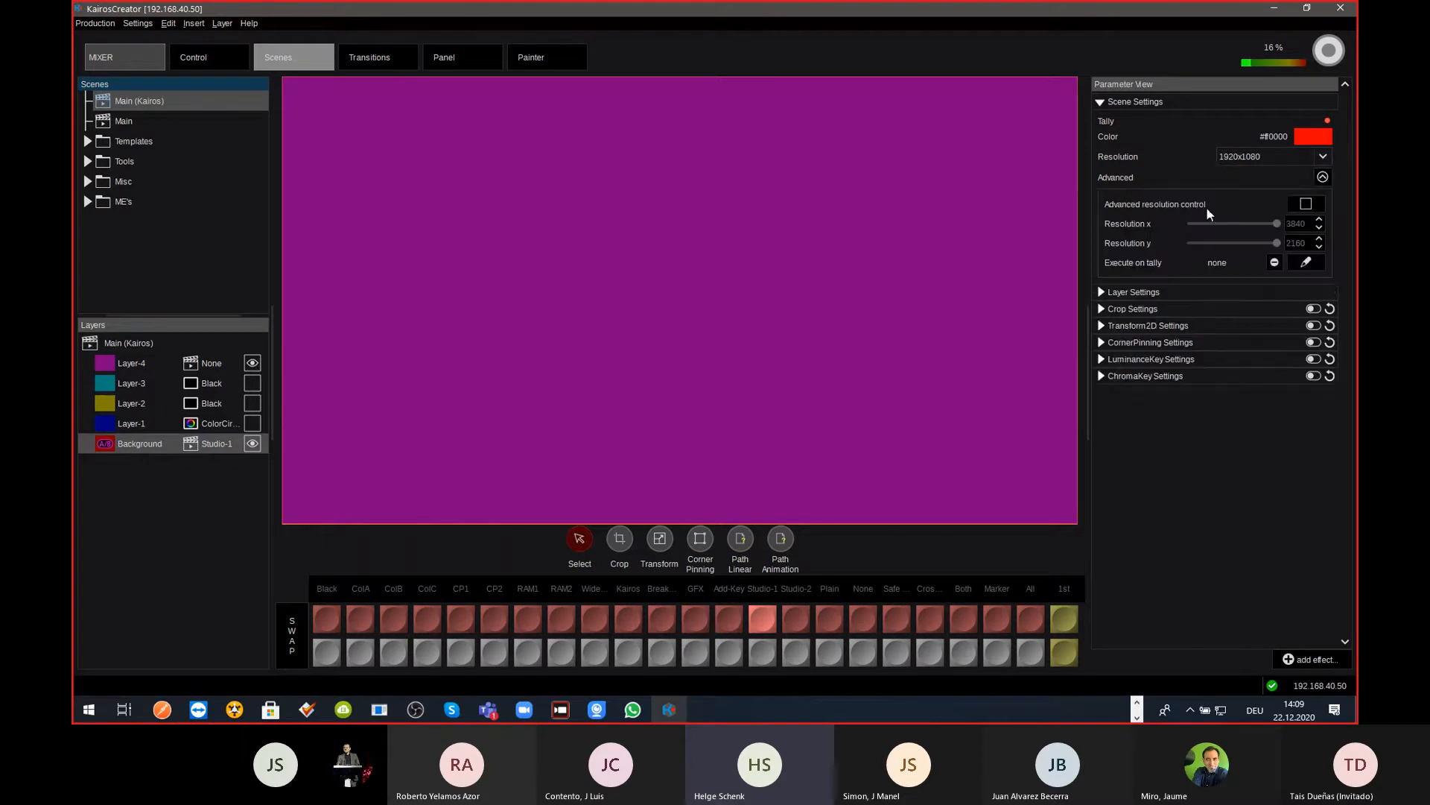
pyautogui.click(1308, 206)
pyautogui.moveTo(1279, 229); pyautogui.dragTo(1245, 240)
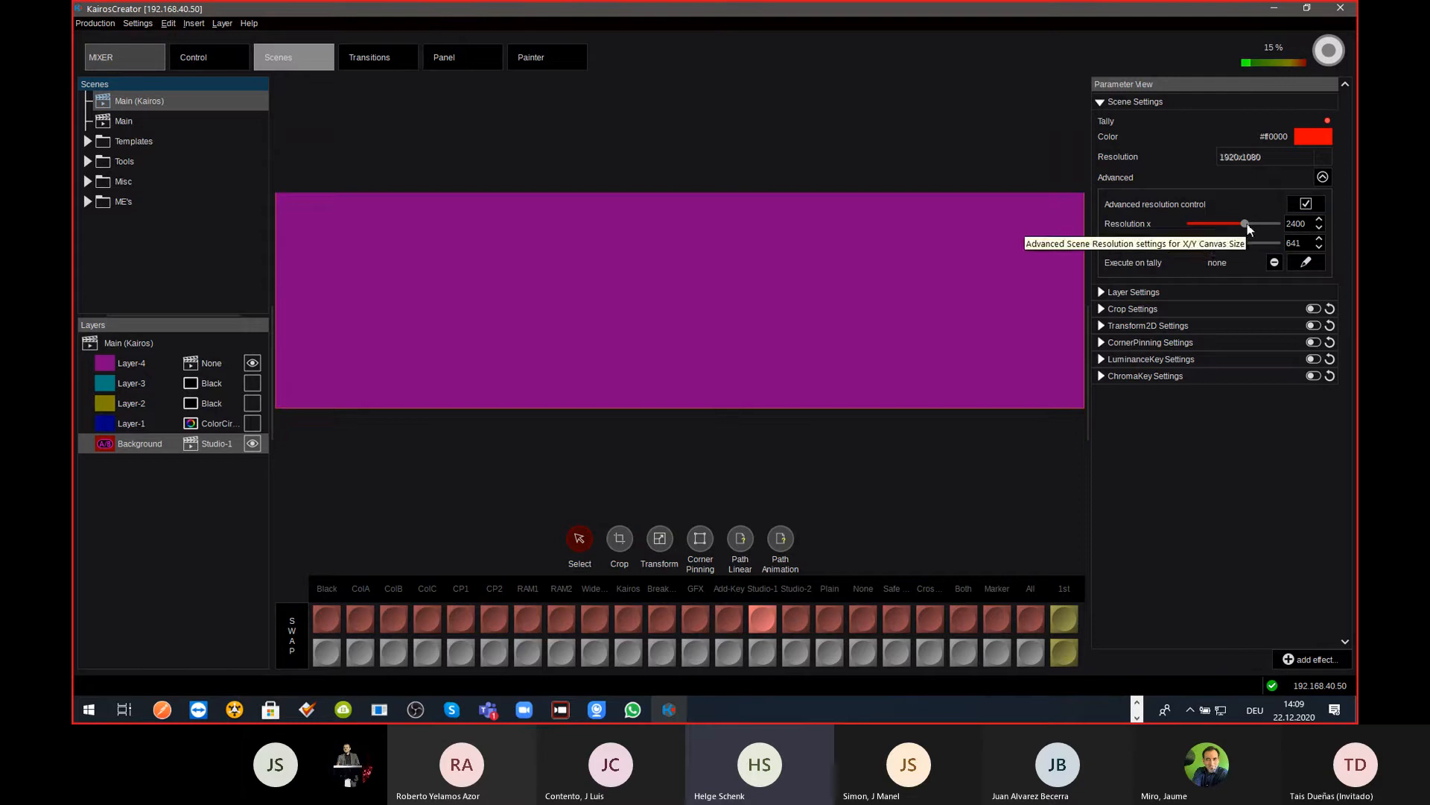
pyautogui.moveTo(1248, 229); pyautogui.dragTo(1200, 249)
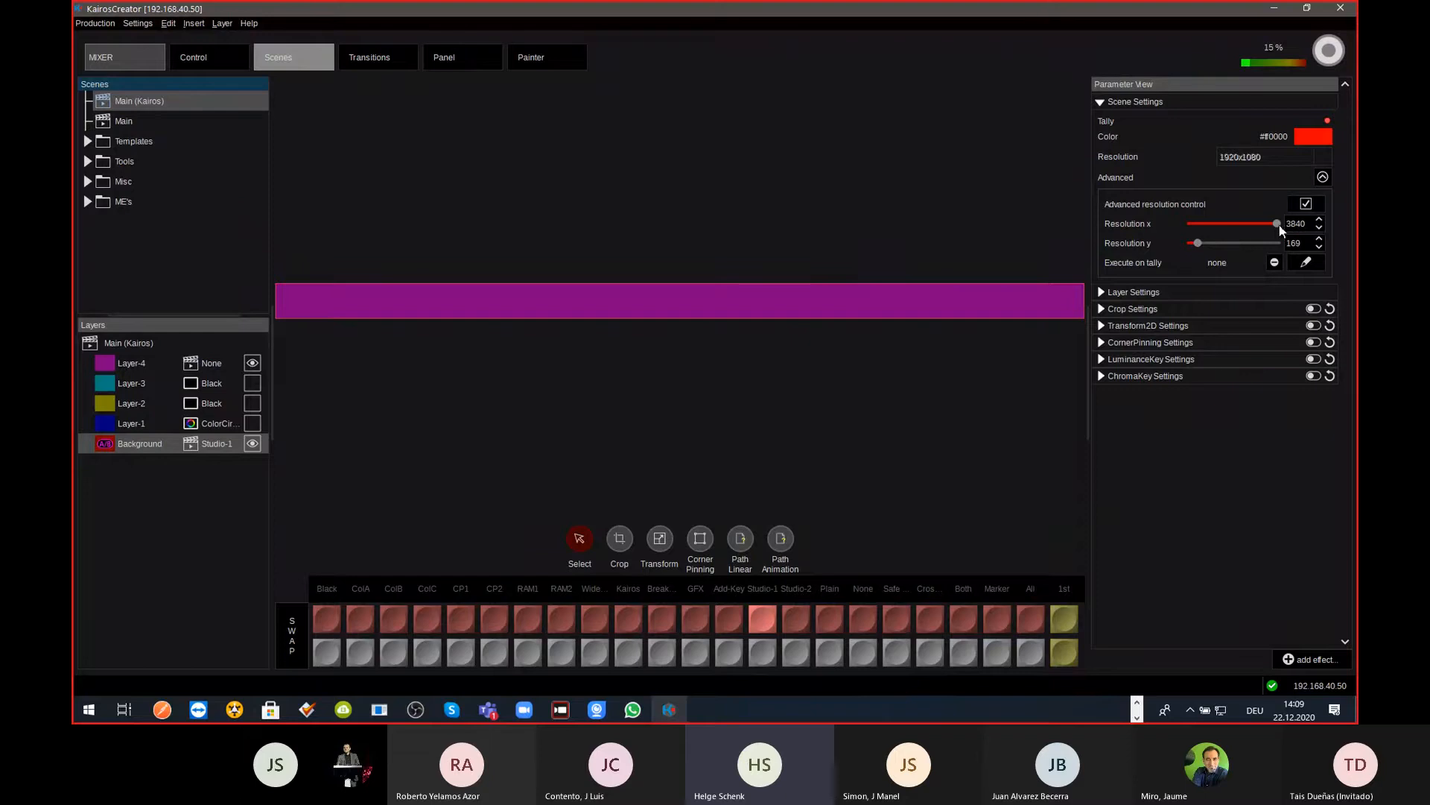
# Step: Increase the Main (Kairos) canvas height and set Resolution y to exactly 1080
pyautogui.moveTo(1198, 243); pyautogui.dragTo(1232, 247)
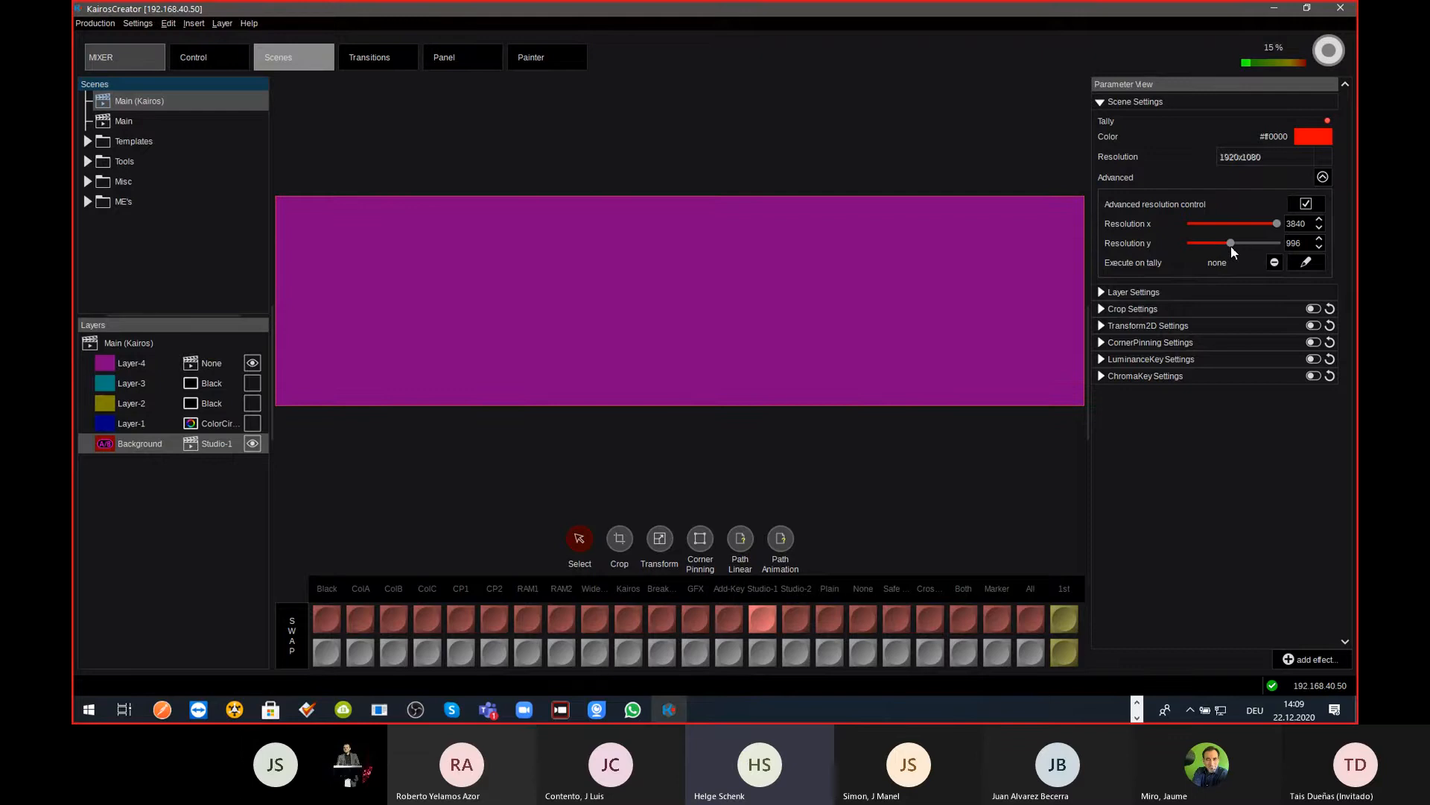
pyautogui.moveTo(1233, 247)
pyautogui.mouseDown()
pyautogui.moveTo(1254, 247)
pyautogui.moveTo(1237, 248)
pyautogui.mouseUp()
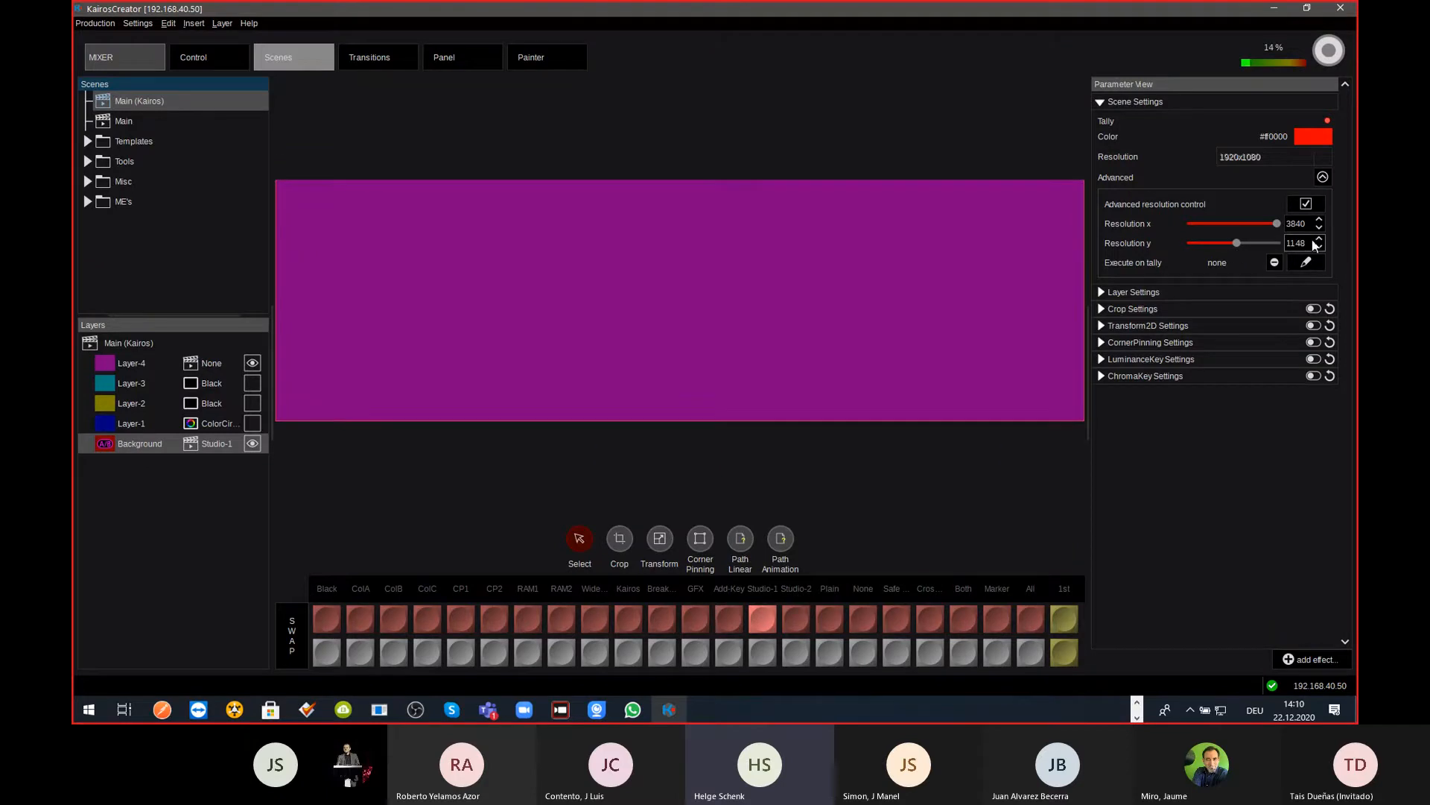
pyautogui.click(1320, 239)
pyautogui.write('1080')
pyautogui.press('Return')
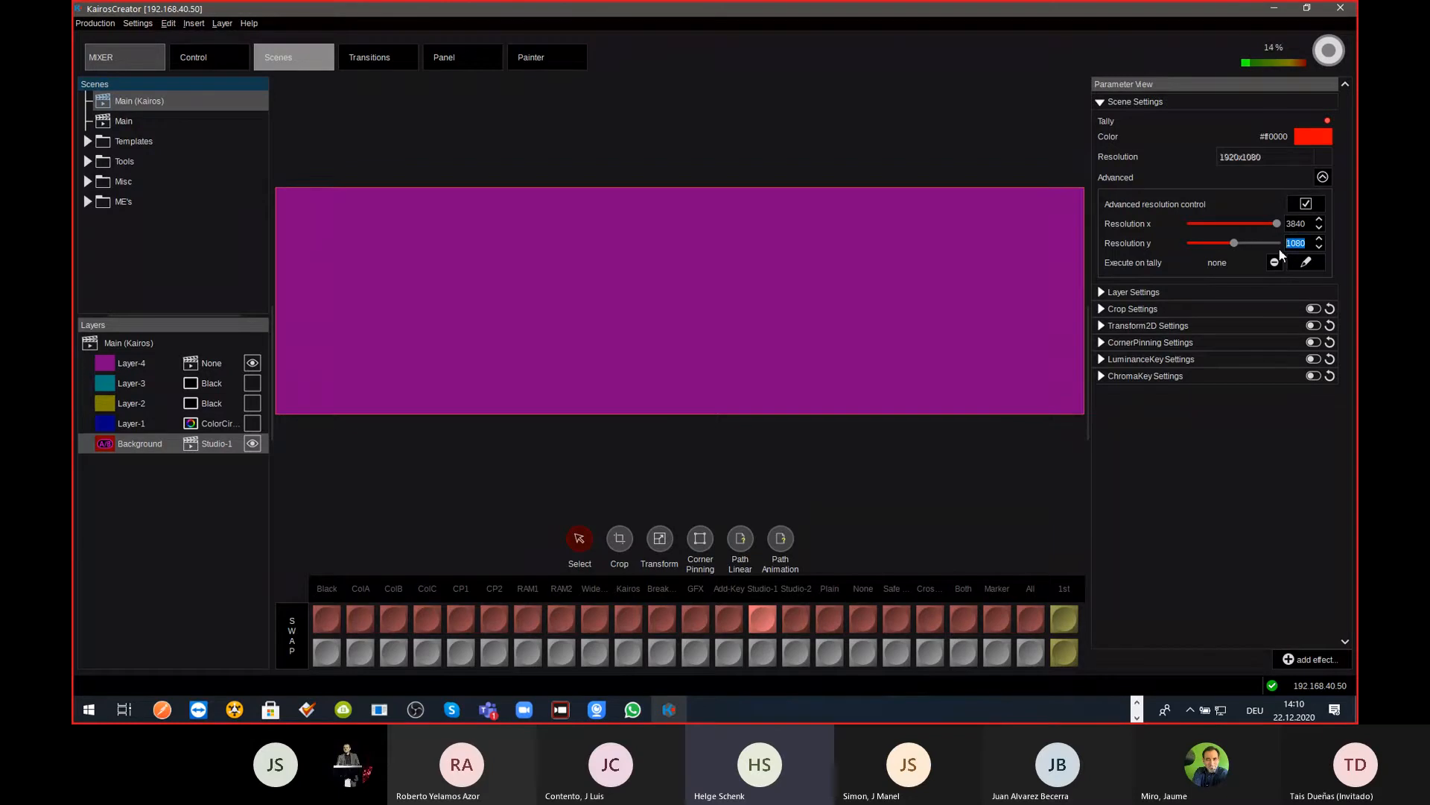
# Step: Return Resolution y of Main (Kairos) to 2160 and disable advanced resolution control
pyautogui.moveTo(1235, 243); pyautogui.dragTo(1280, 243)
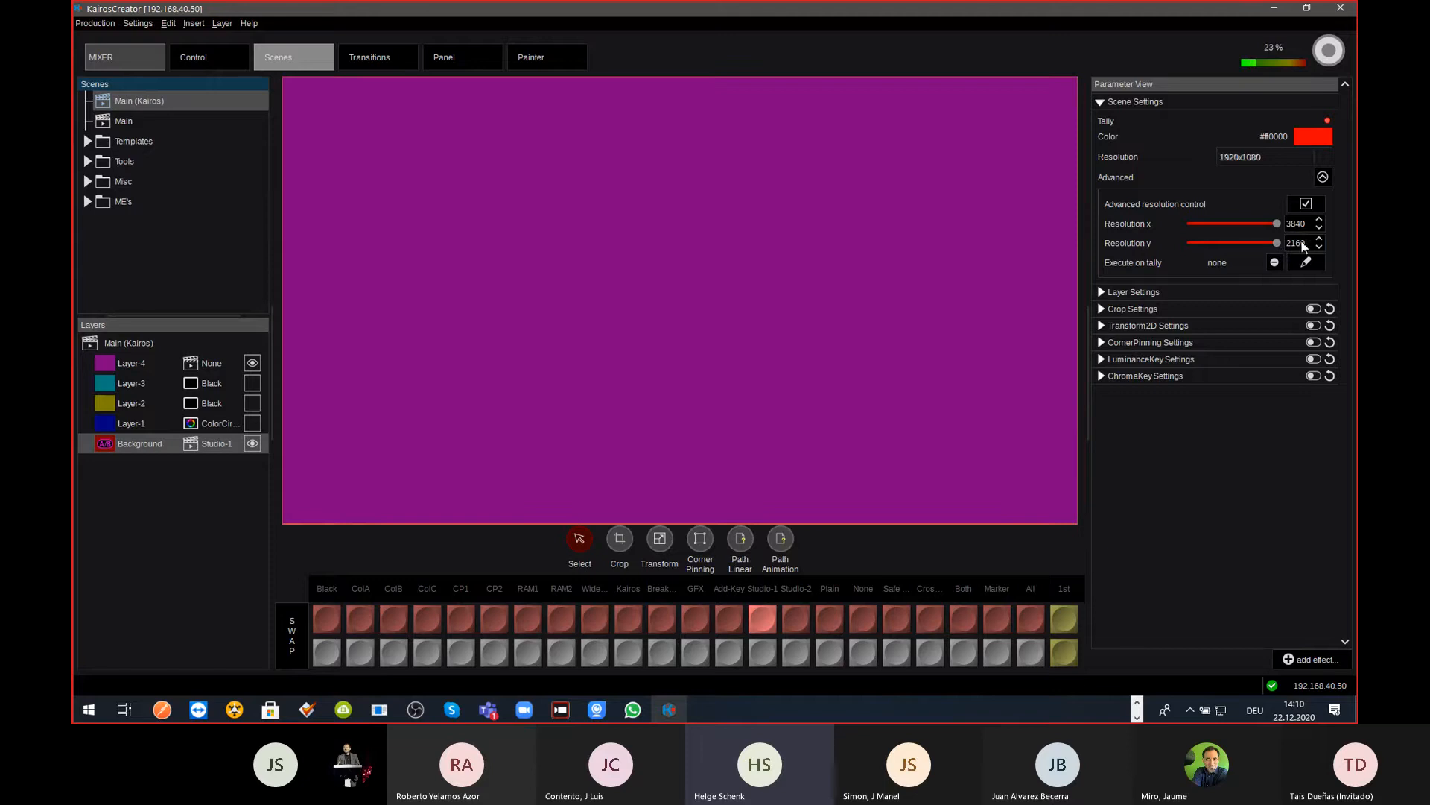
pyautogui.click(1307, 203)
# Step: Look through the scenes in the Templates and Tools folders
pyautogui.click(83, 145)
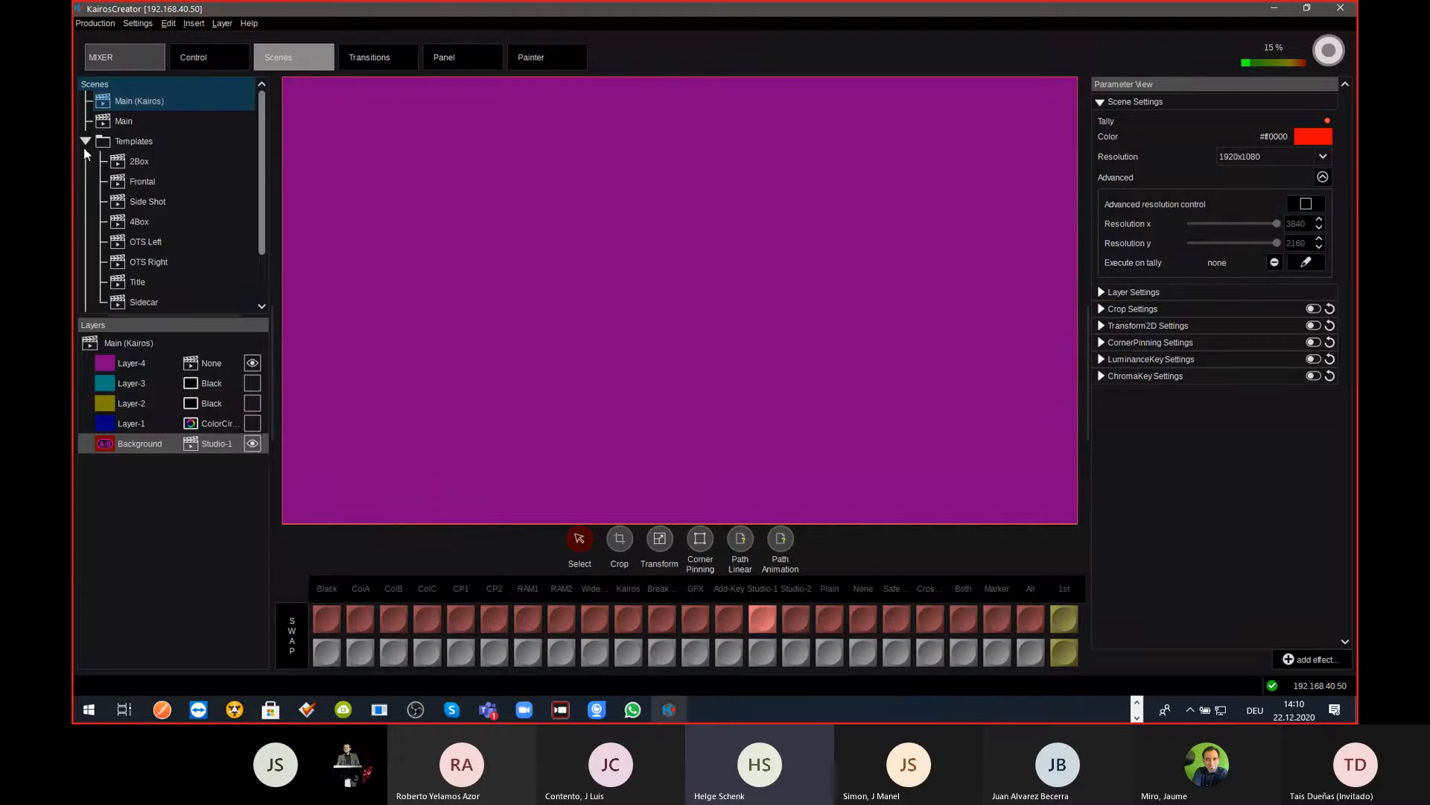
pyautogui.scroll(-1, 112, 179)
pyautogui.scroll(1, 112, 179)
pyautogui.click(86, 141)
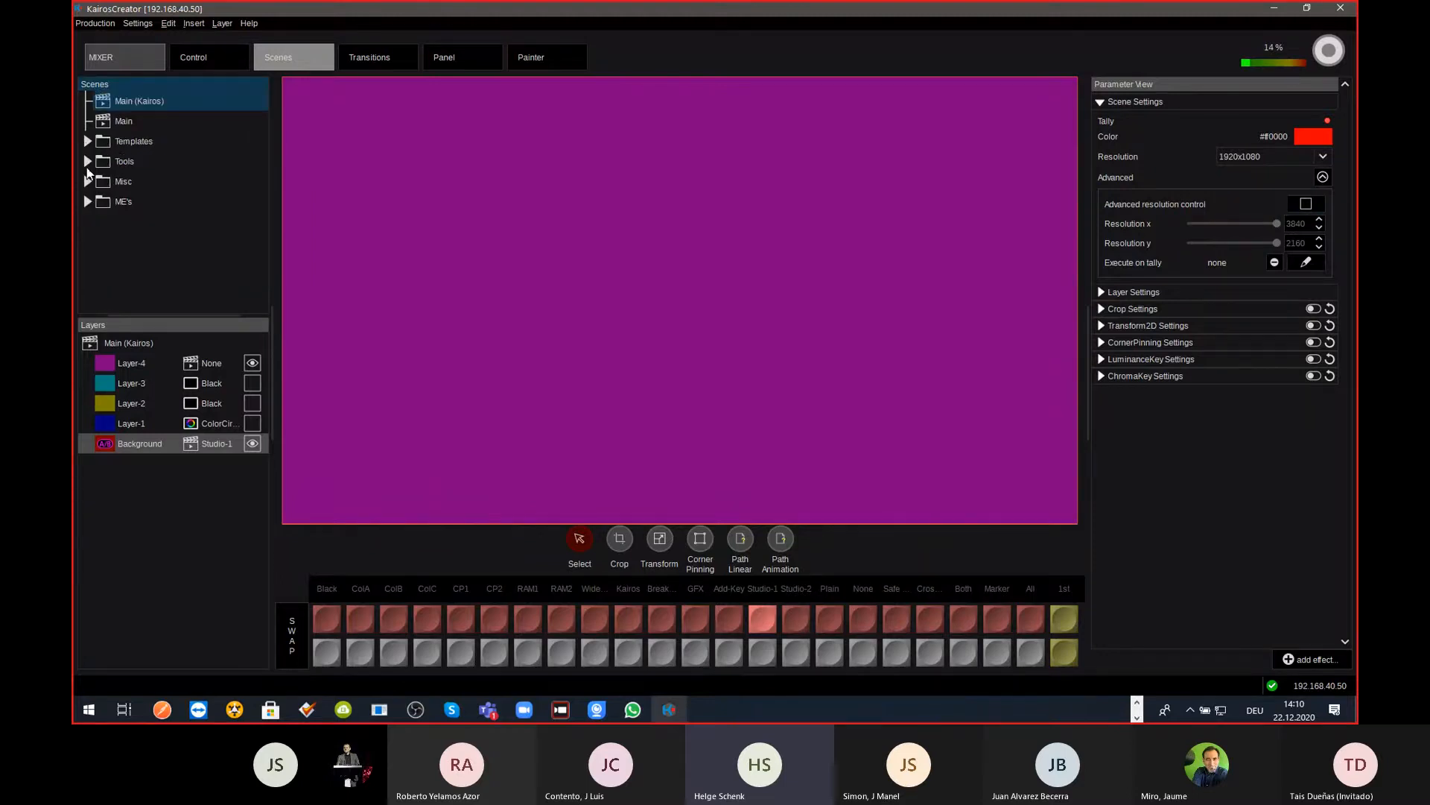
pyautogui.click(87, 167)
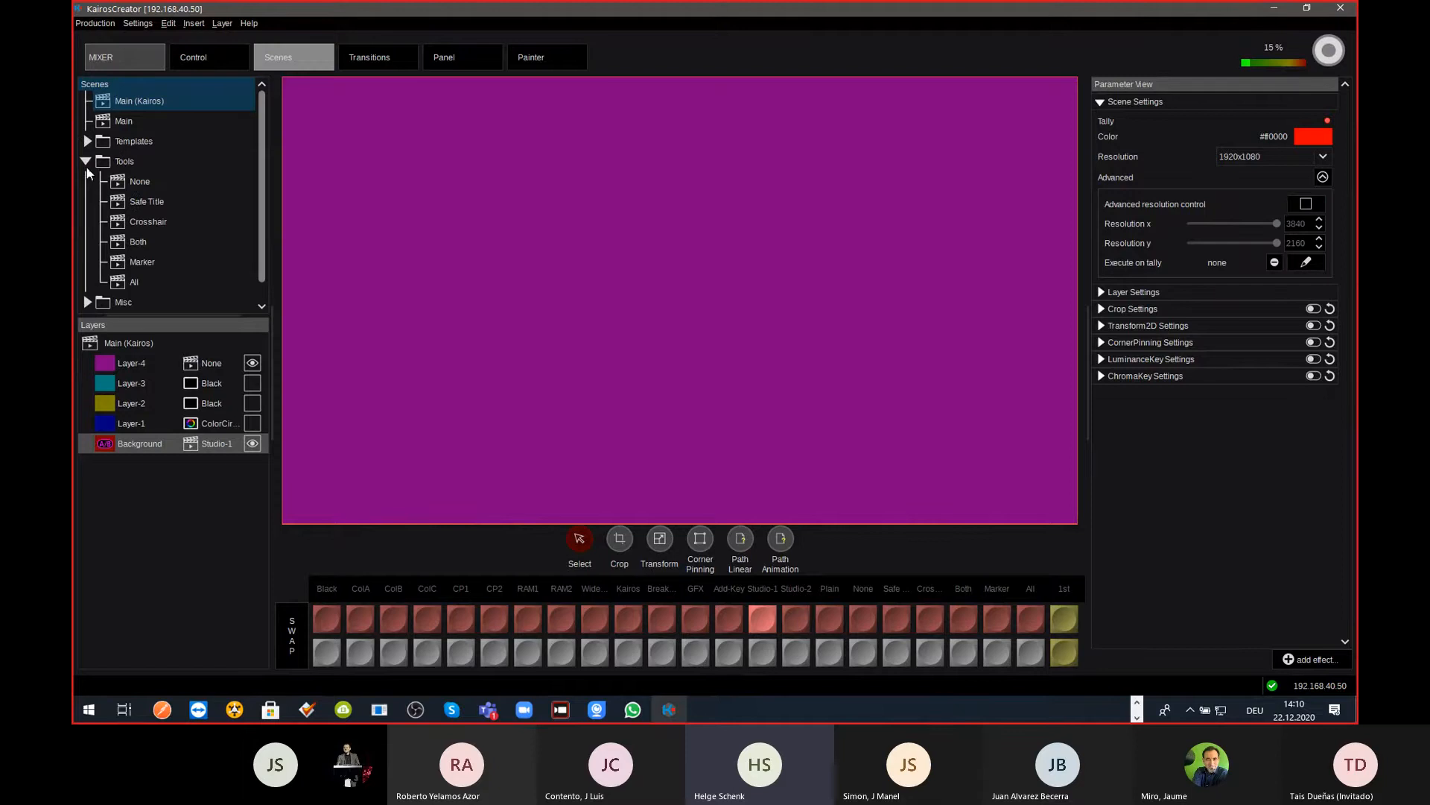
pyautogui.click(86, 166)
# Step: Select the Widescreen scene in the Misc folder and show its advanced resolution settings
pyautogui.click(87, 183)
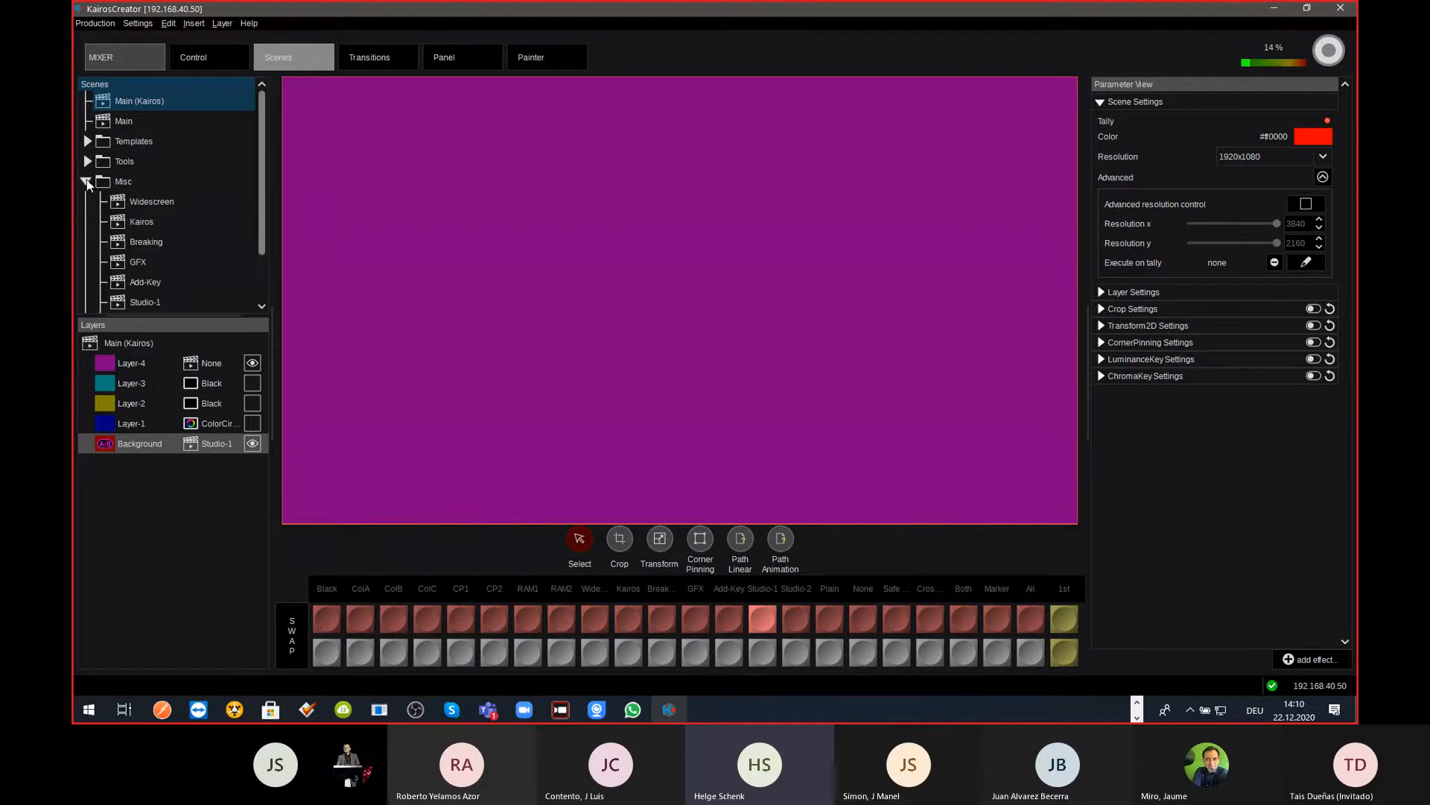
pyautogui.click(144, 204)
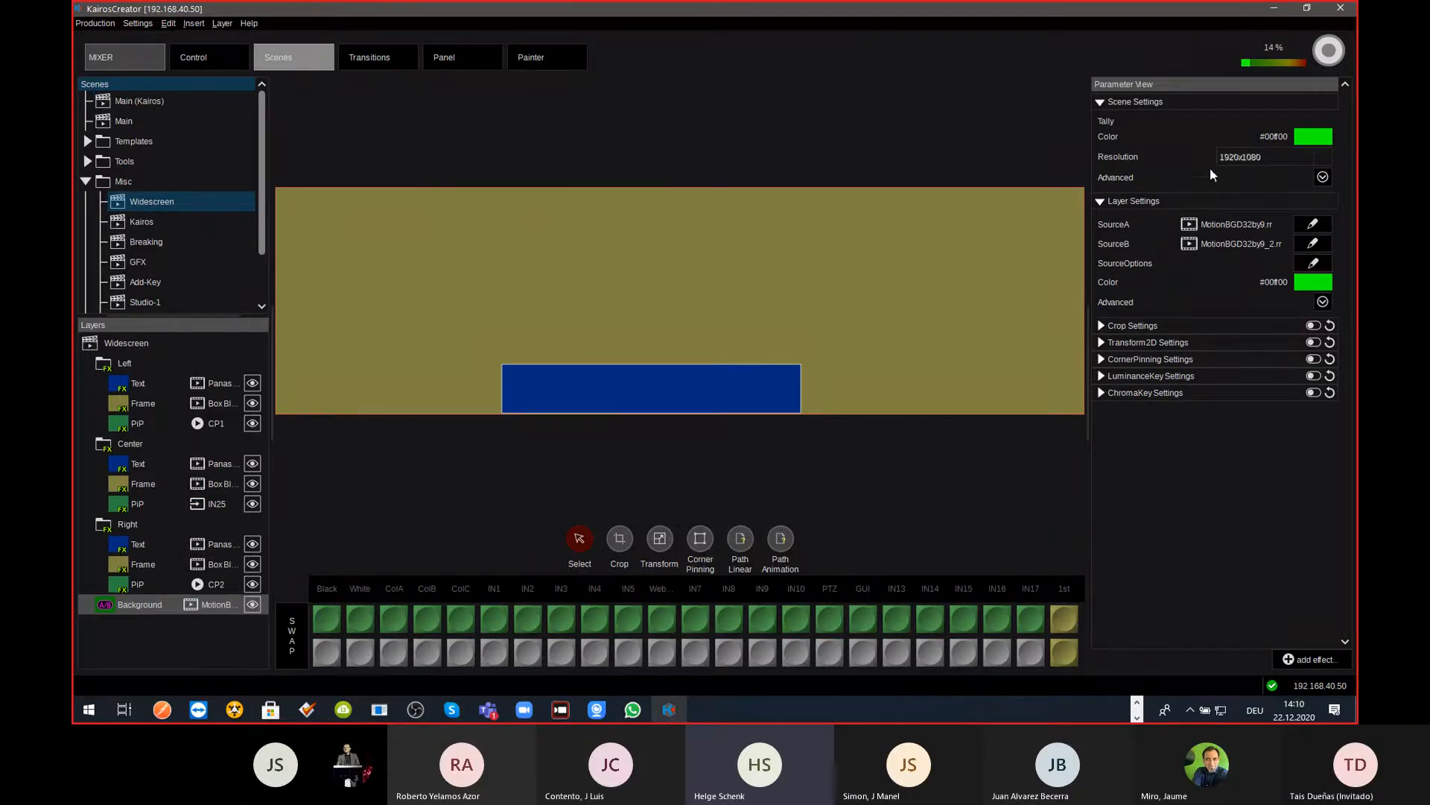
pyautogui.click(1324, 177)
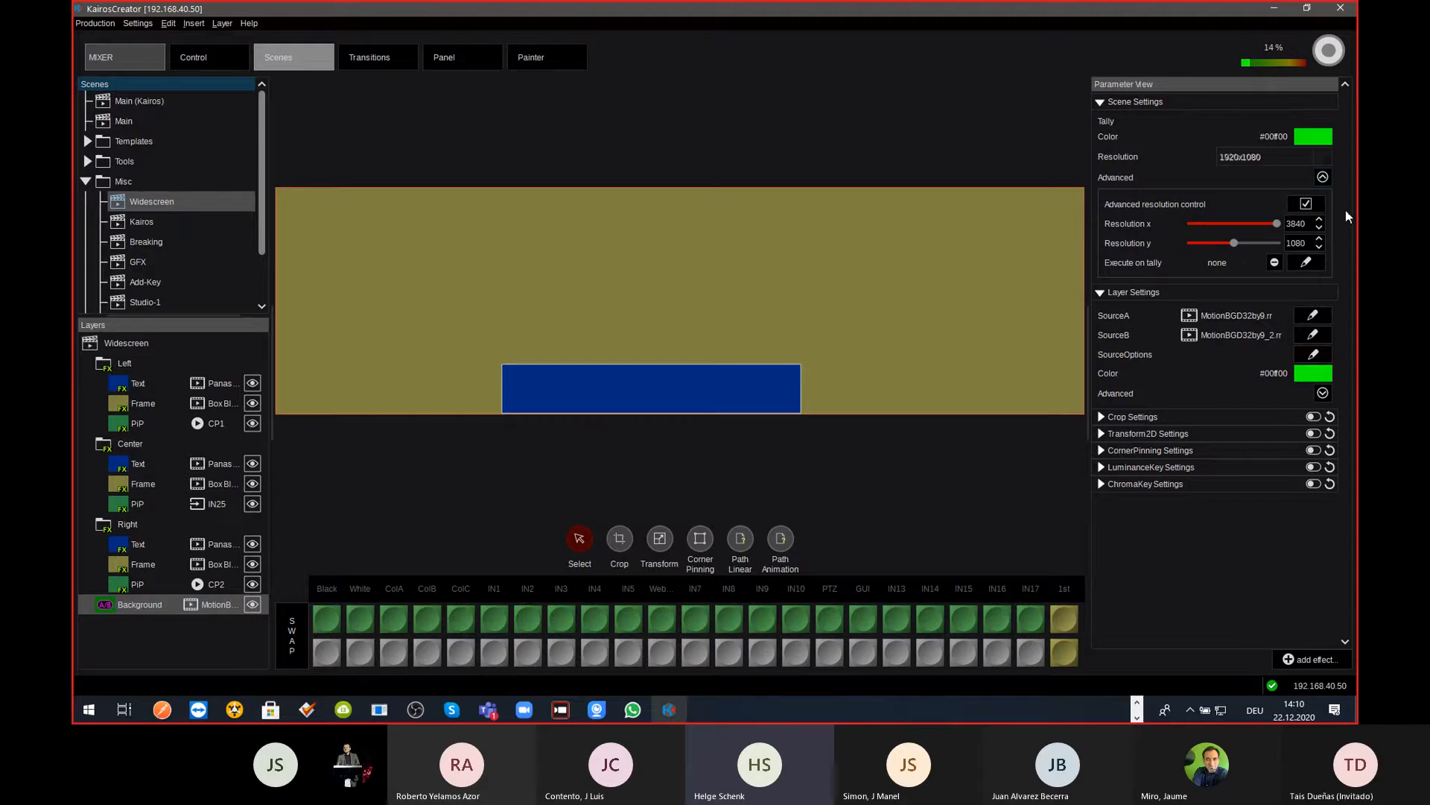
# Step: Apply the Widescreen user preset to MV1 and show it in the live view
pyautogui.click(112, 63)
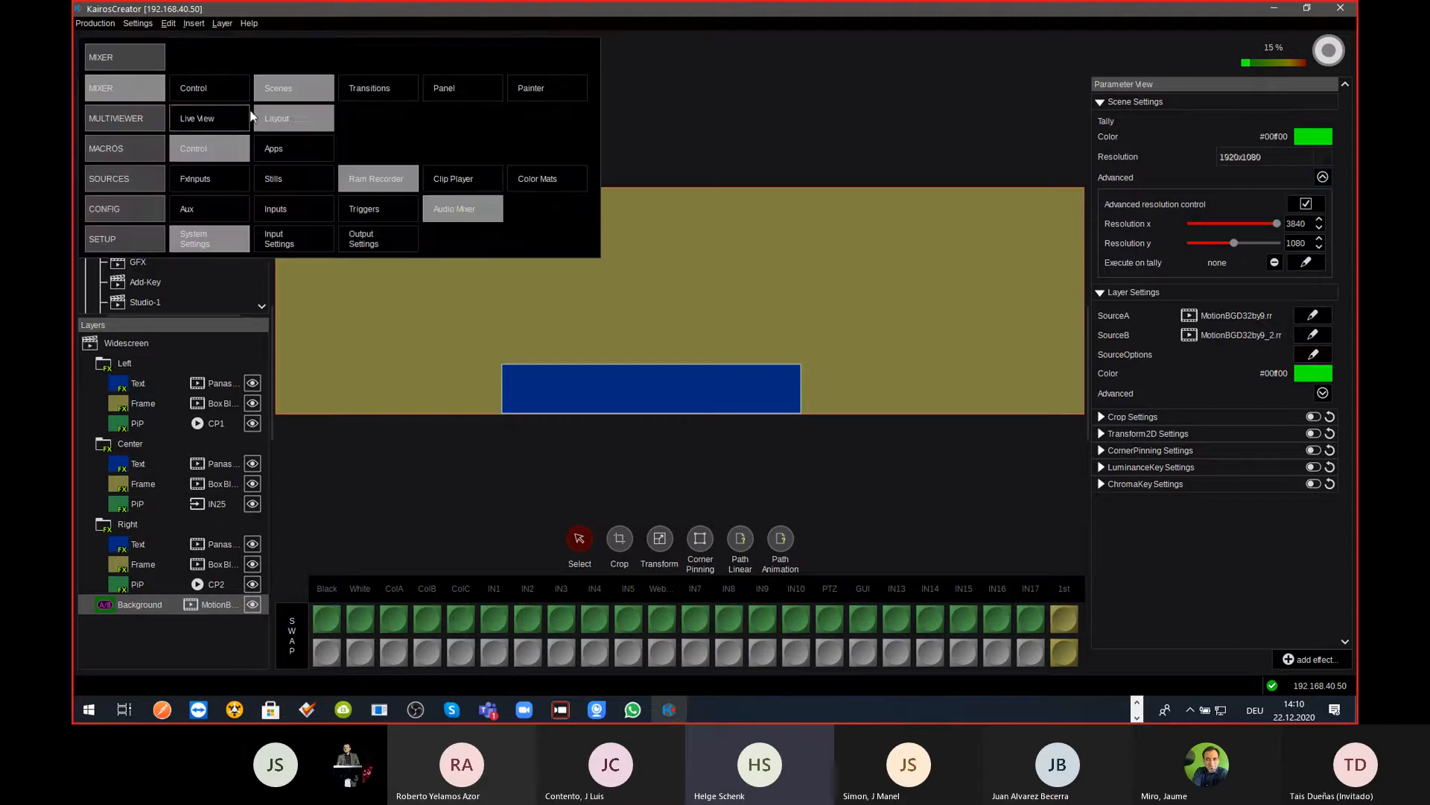
pyautogui.click(295, 106)
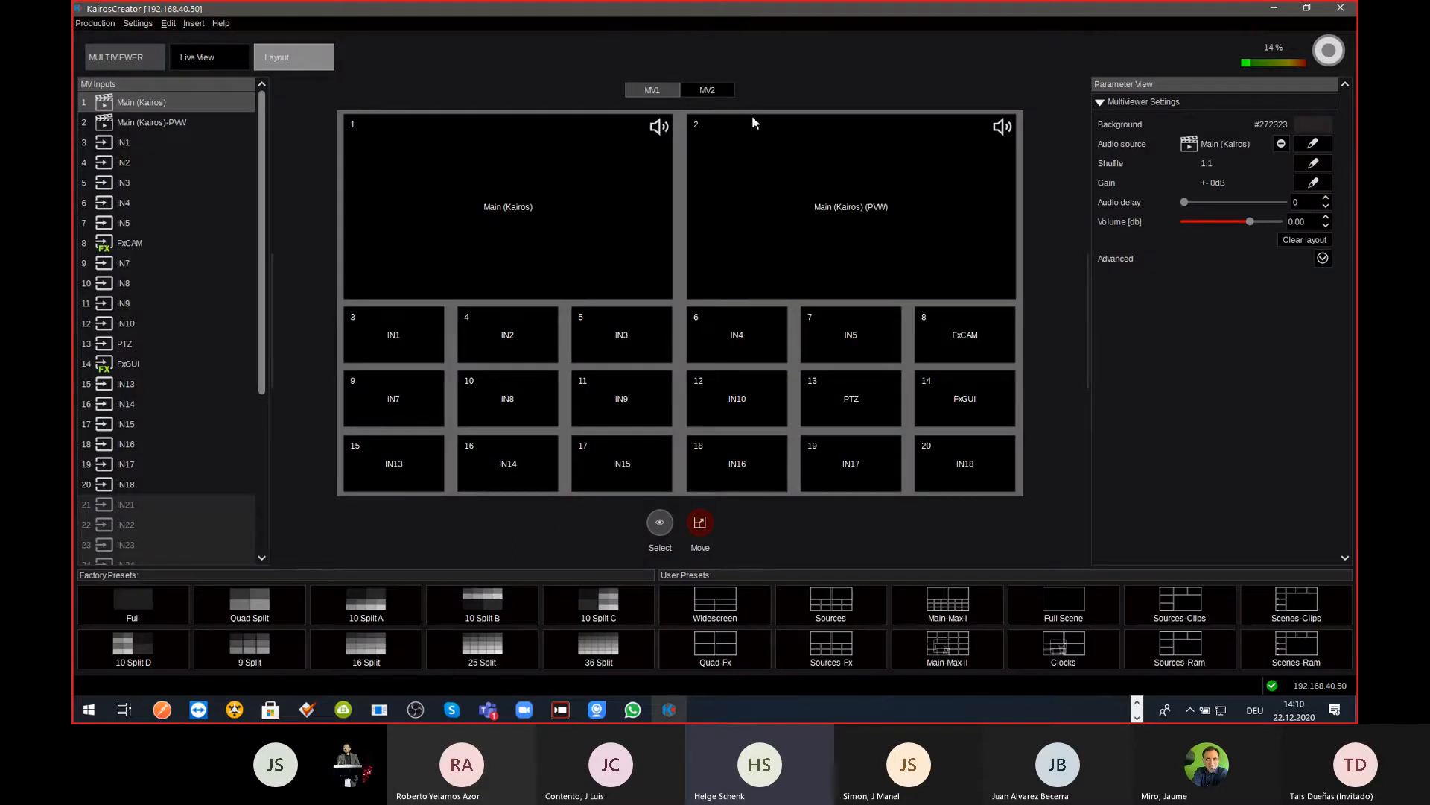
pyautogui.click(713, 601)
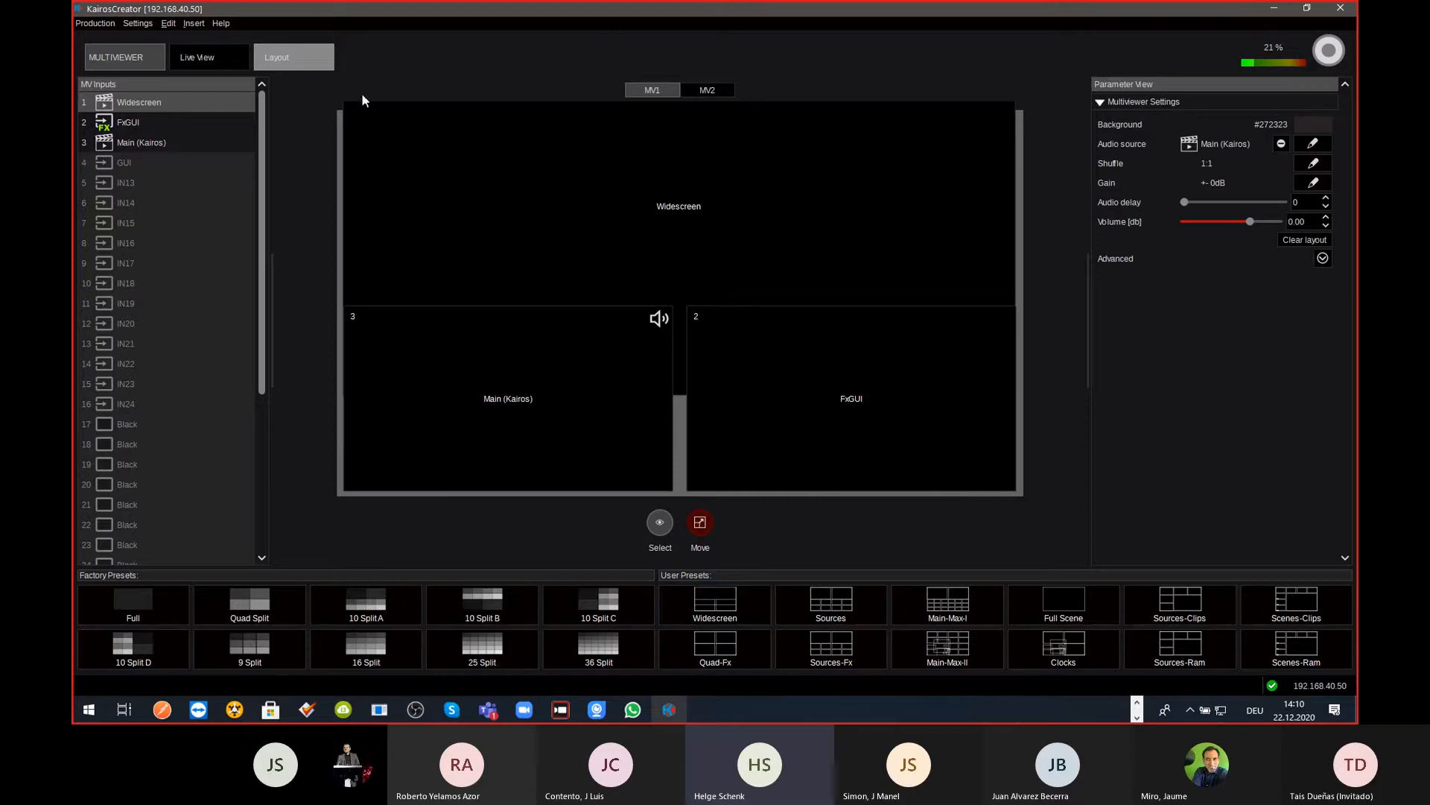
pyautogui.click(205, 59)
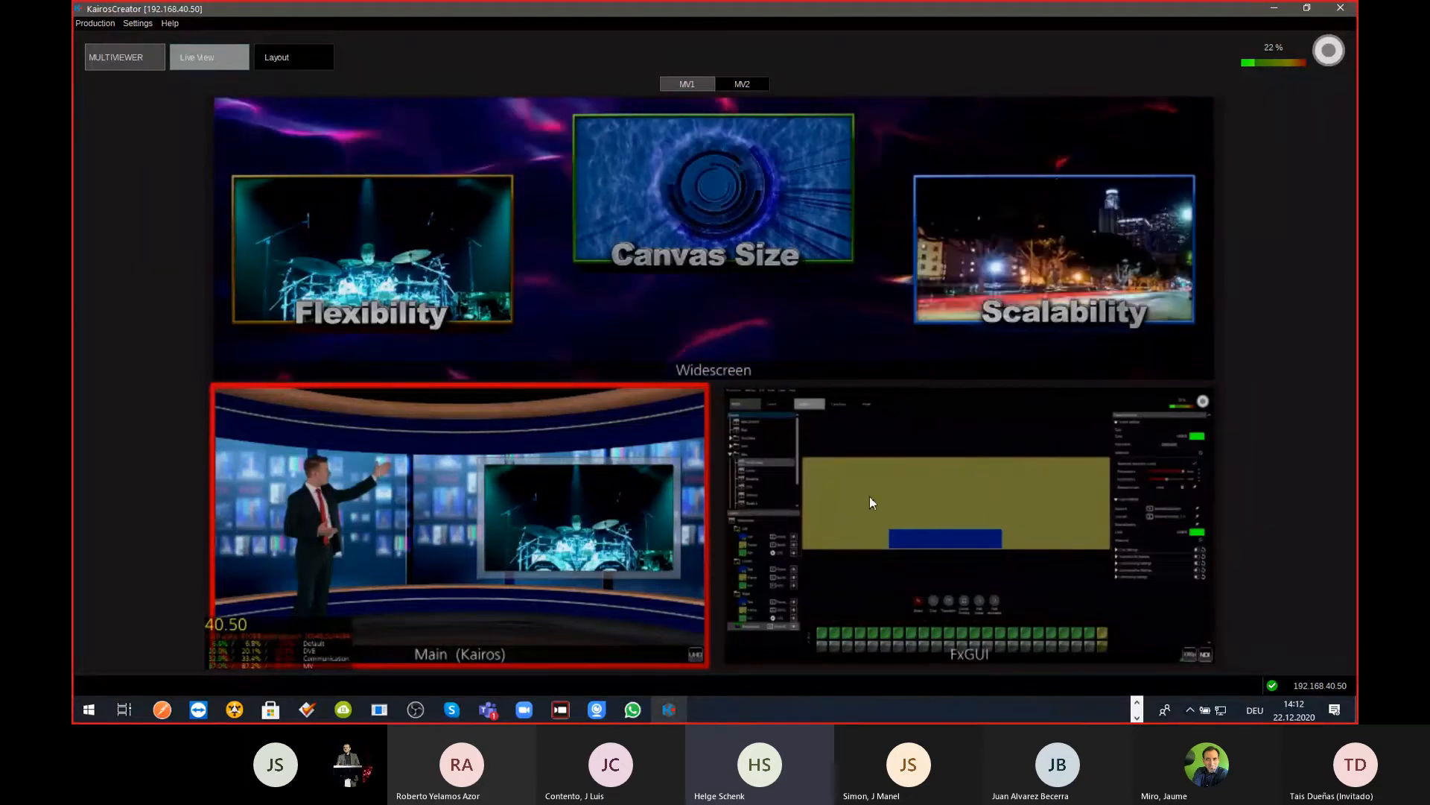
# Step: Return from the live view to the Widescreen scene in the scene editor
pyautogui.rightClick(958, 502)
pyautogui.press('Down')
pyautogui.press('Return')
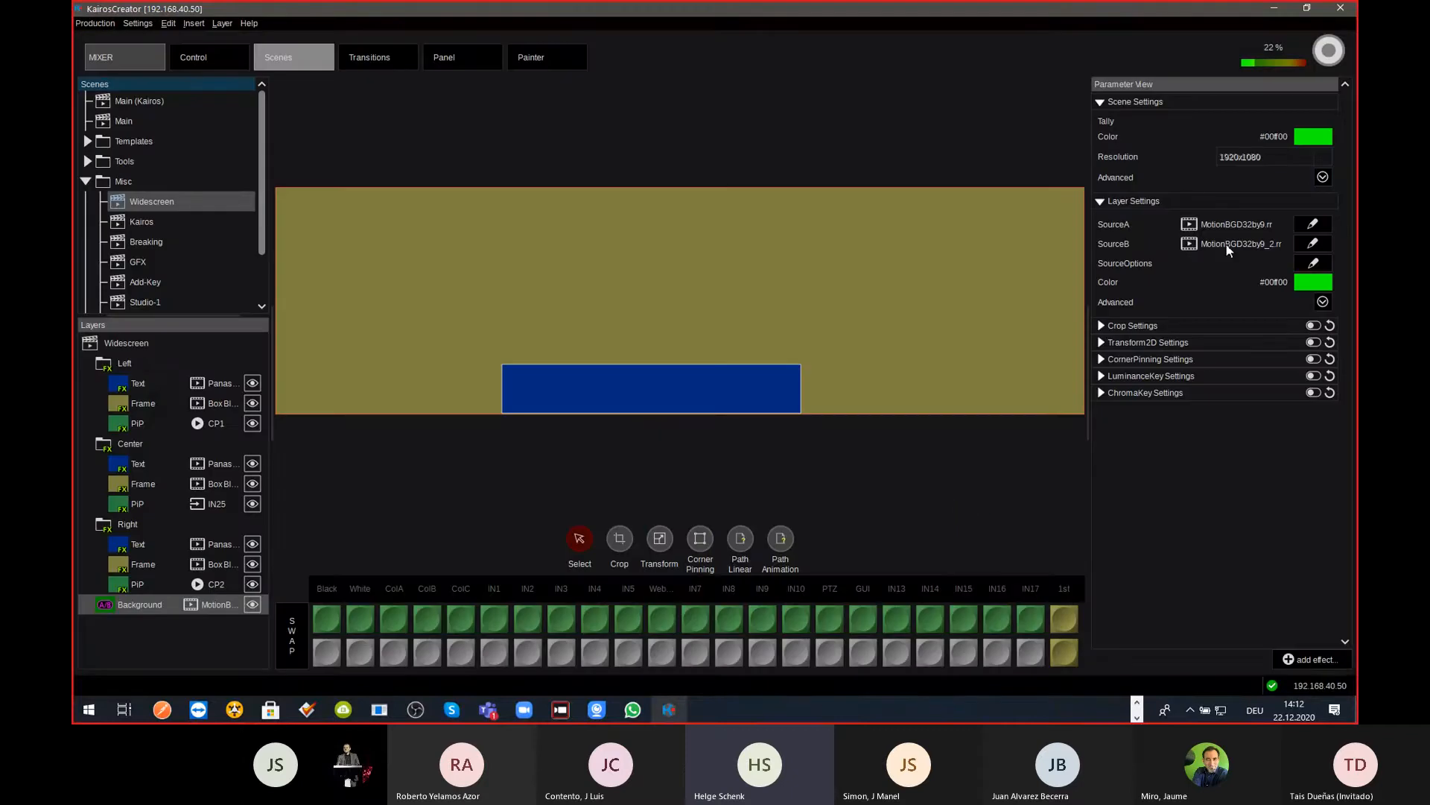
# Step: Show the Widescreen scene's advanced resolution settings and the commands for inserting directories, scenes, layers and layer groups
pyautogui.click(1323, 177)
pyautogui.moveTo(1279, 230)
pyautogui.mouseDown()
pyautogui.moveTo(1238, 233)
pyautogui.moveTo(1292, 235)
pyautogui.mouseUp()
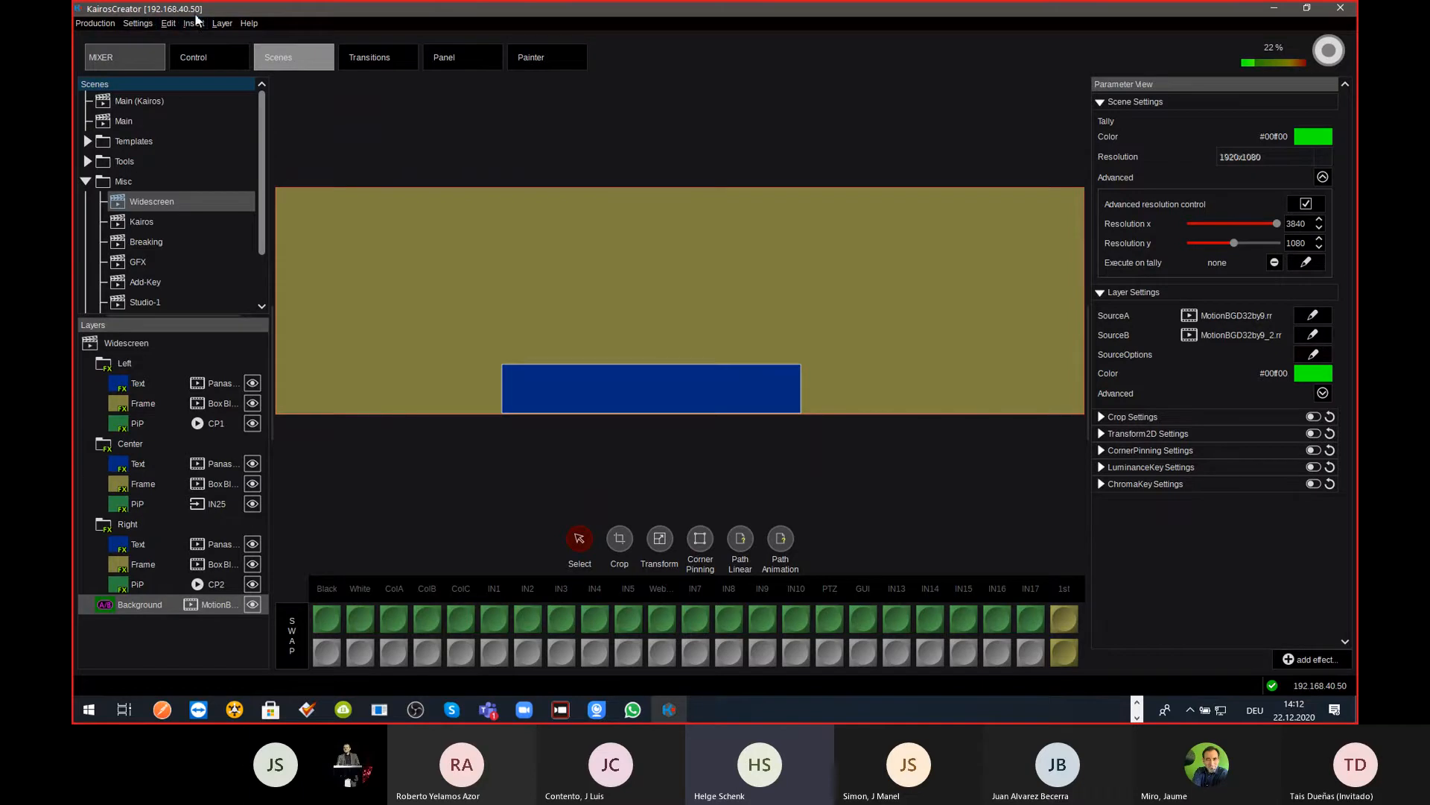
pyautogui.click(195, 27)
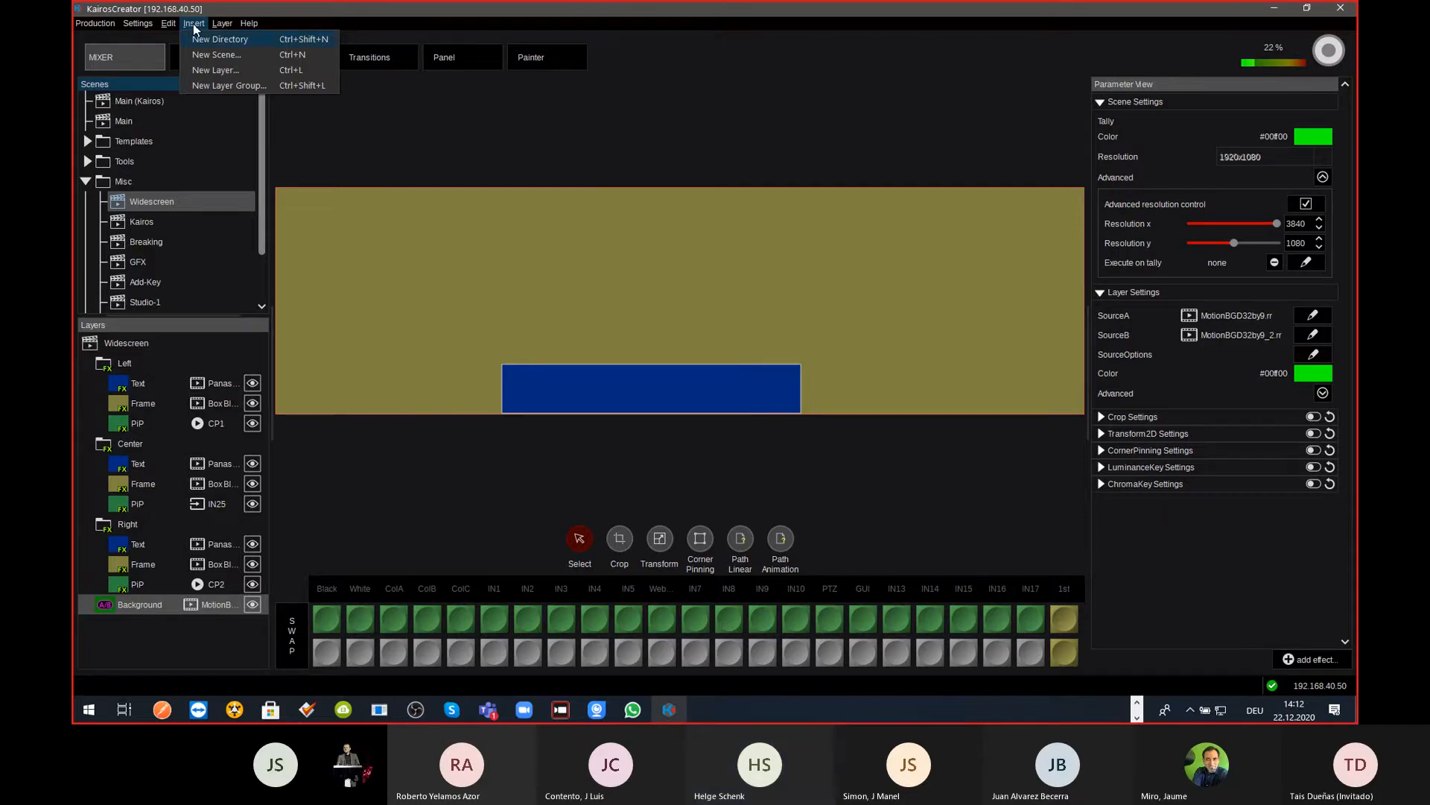
pyautogui.click(194, 23)
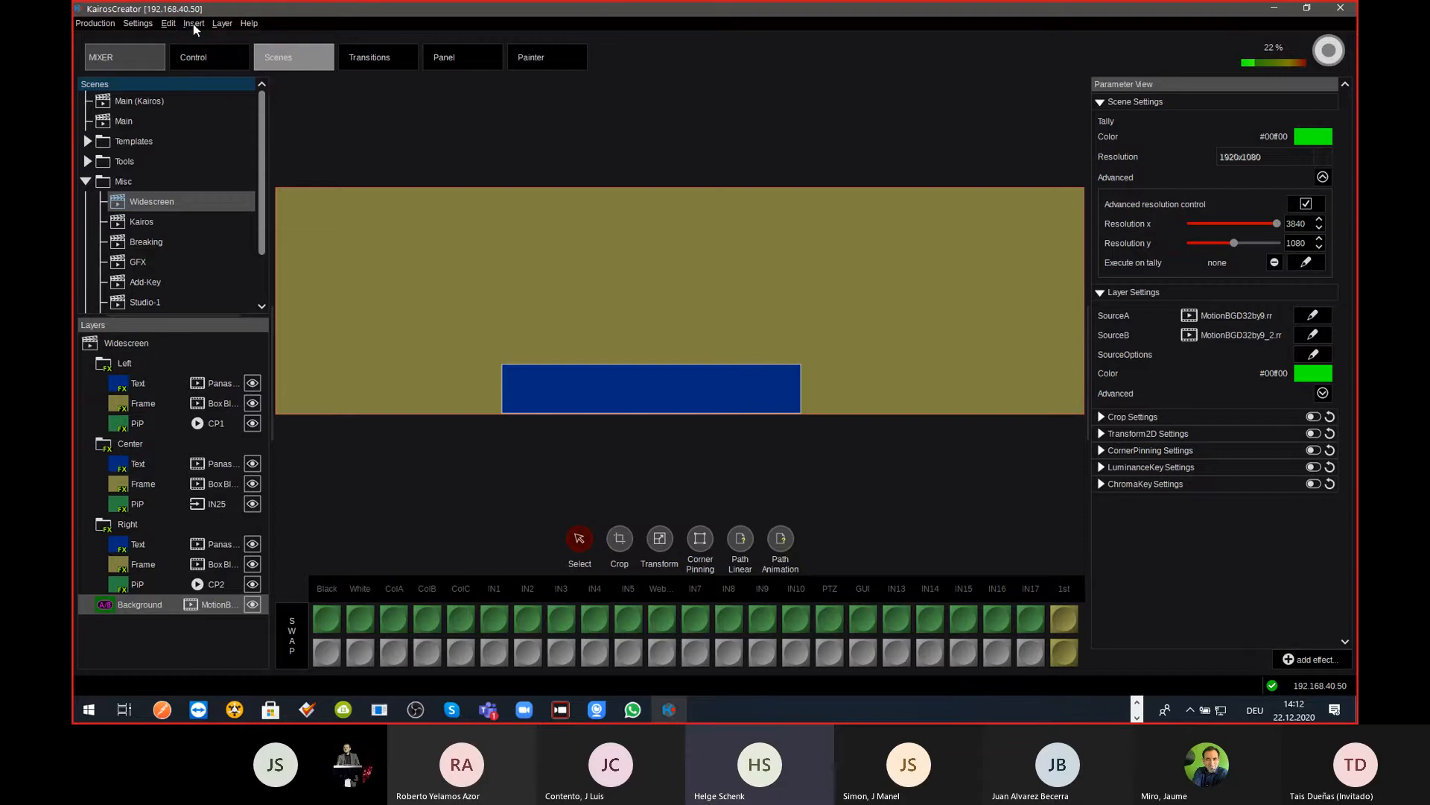
# Step: Compare the Left and Right layer groups of the Widescreen scene with their output in the live view
pyautogui.hotkey('ctrl', 'Tab')
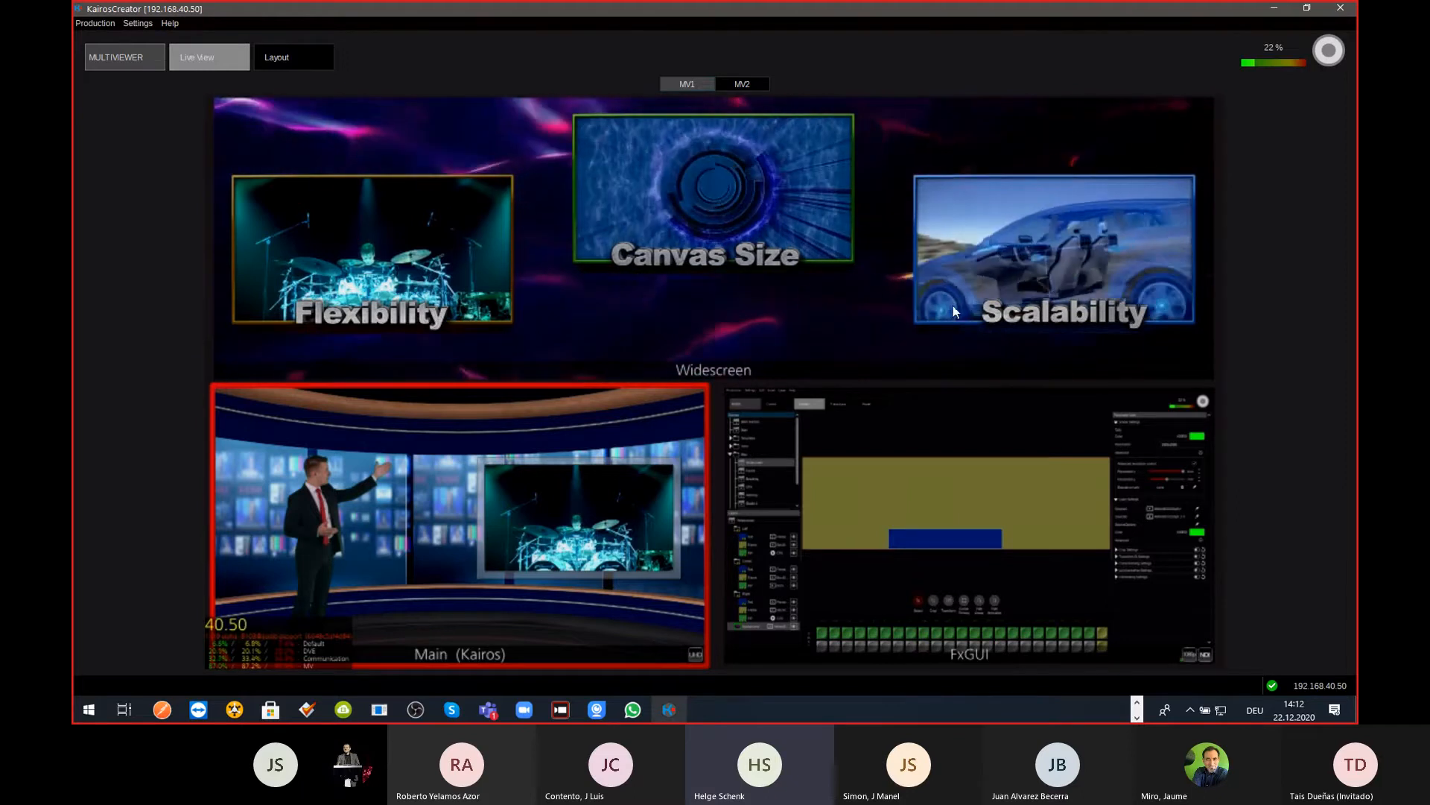
pyautogui.hotkey('ctrl', 'Tab')
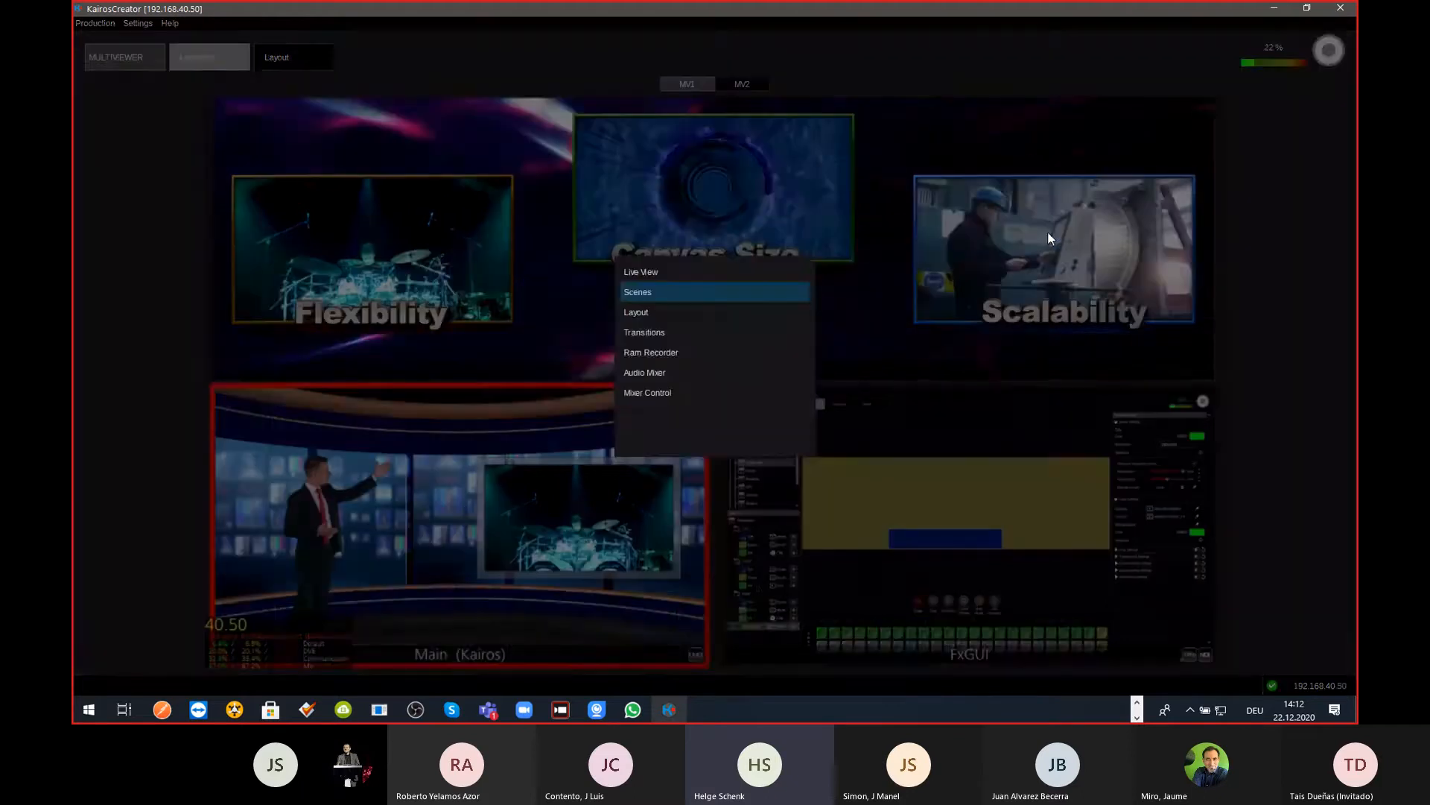
pyautogui.click(120, 370)
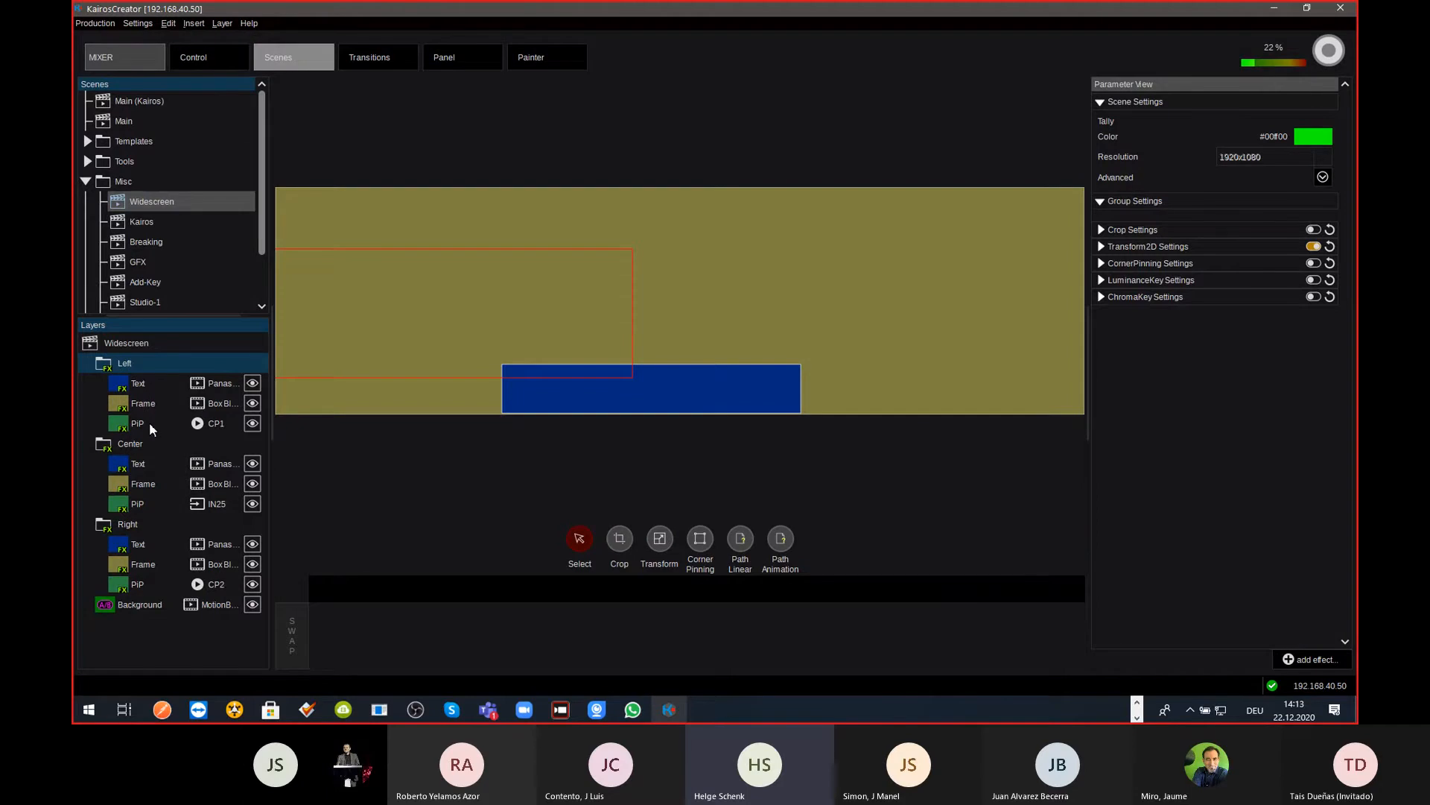
pyautogui.press('F2')
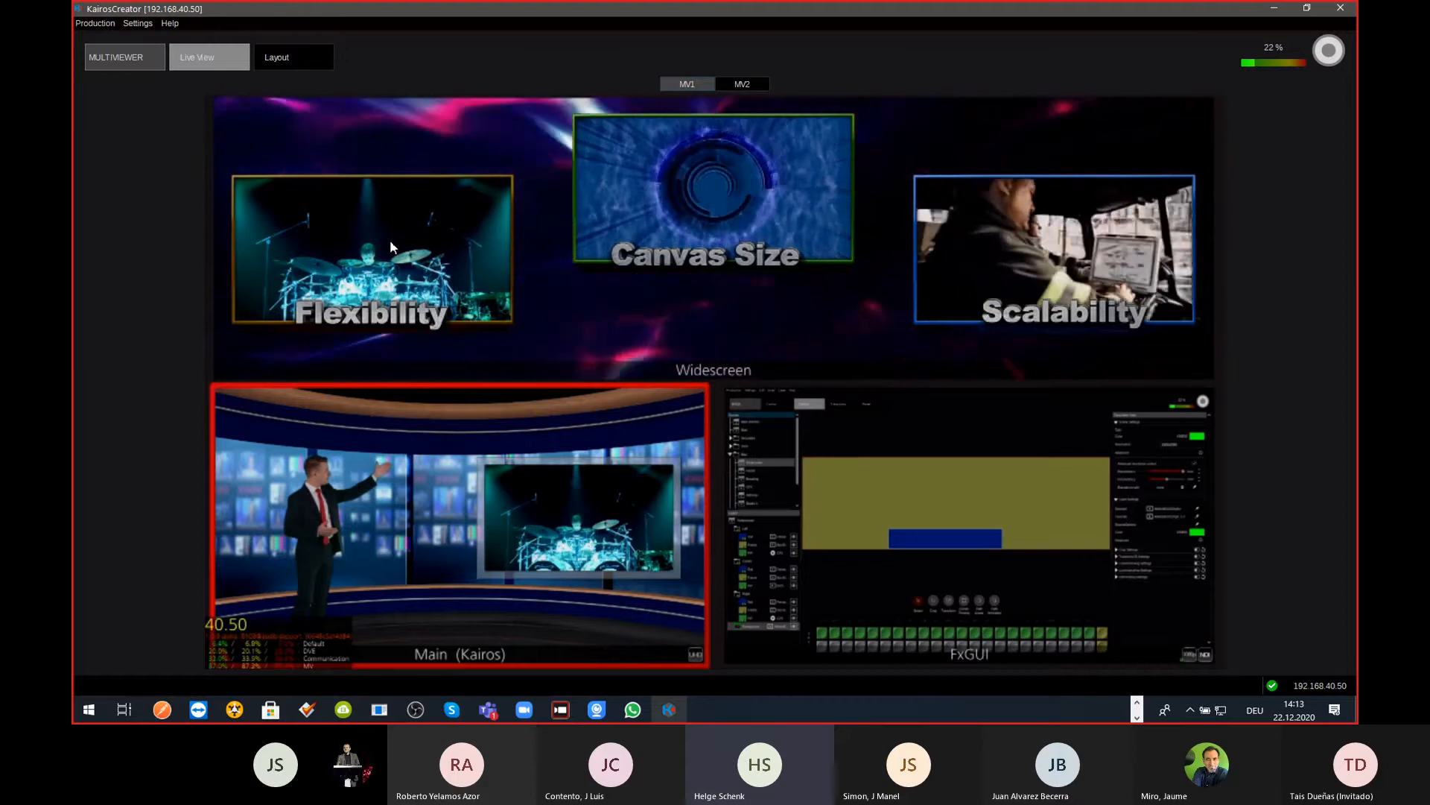
pyautogui.hotkey('ctrl', 'Tab')
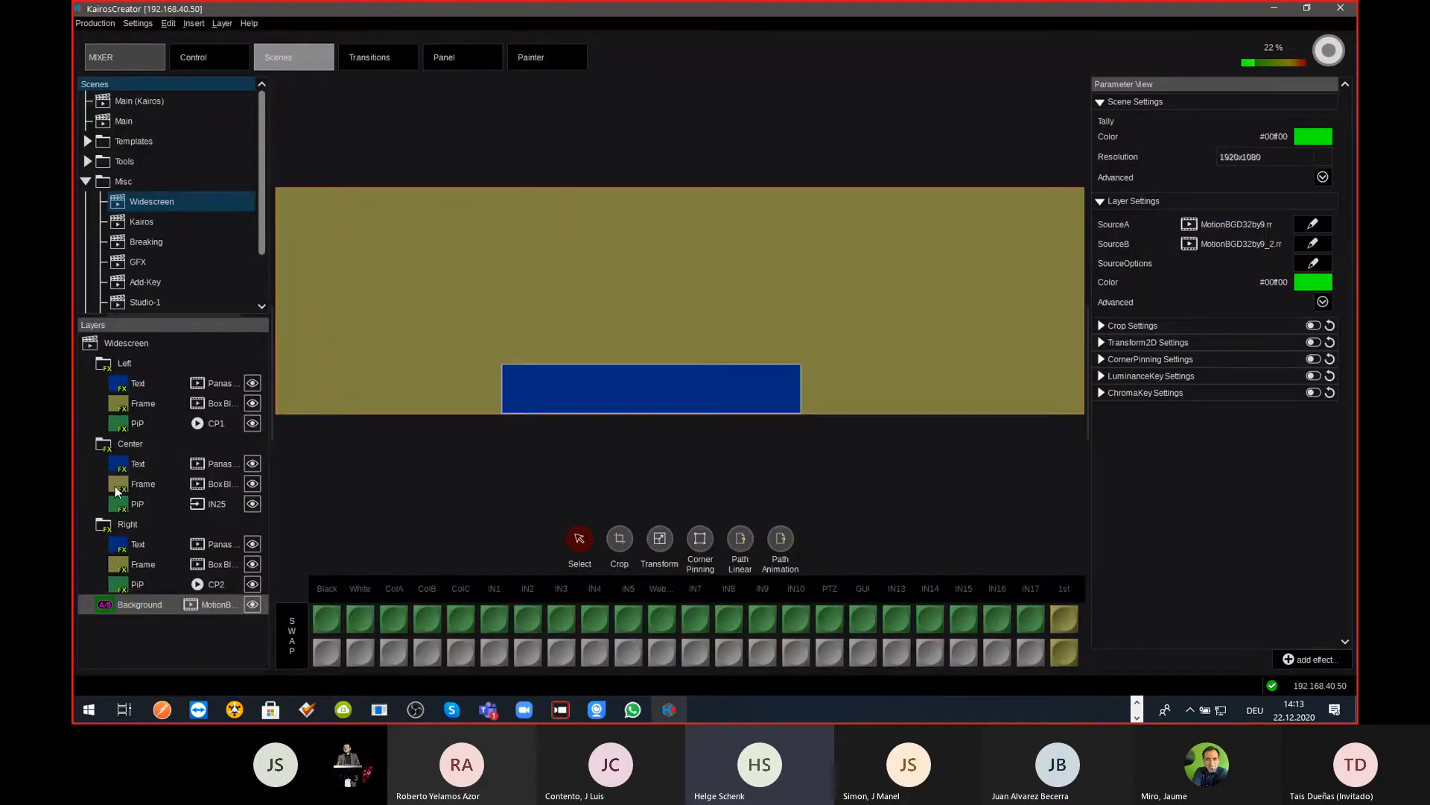
pyautogui.click(128, 525)
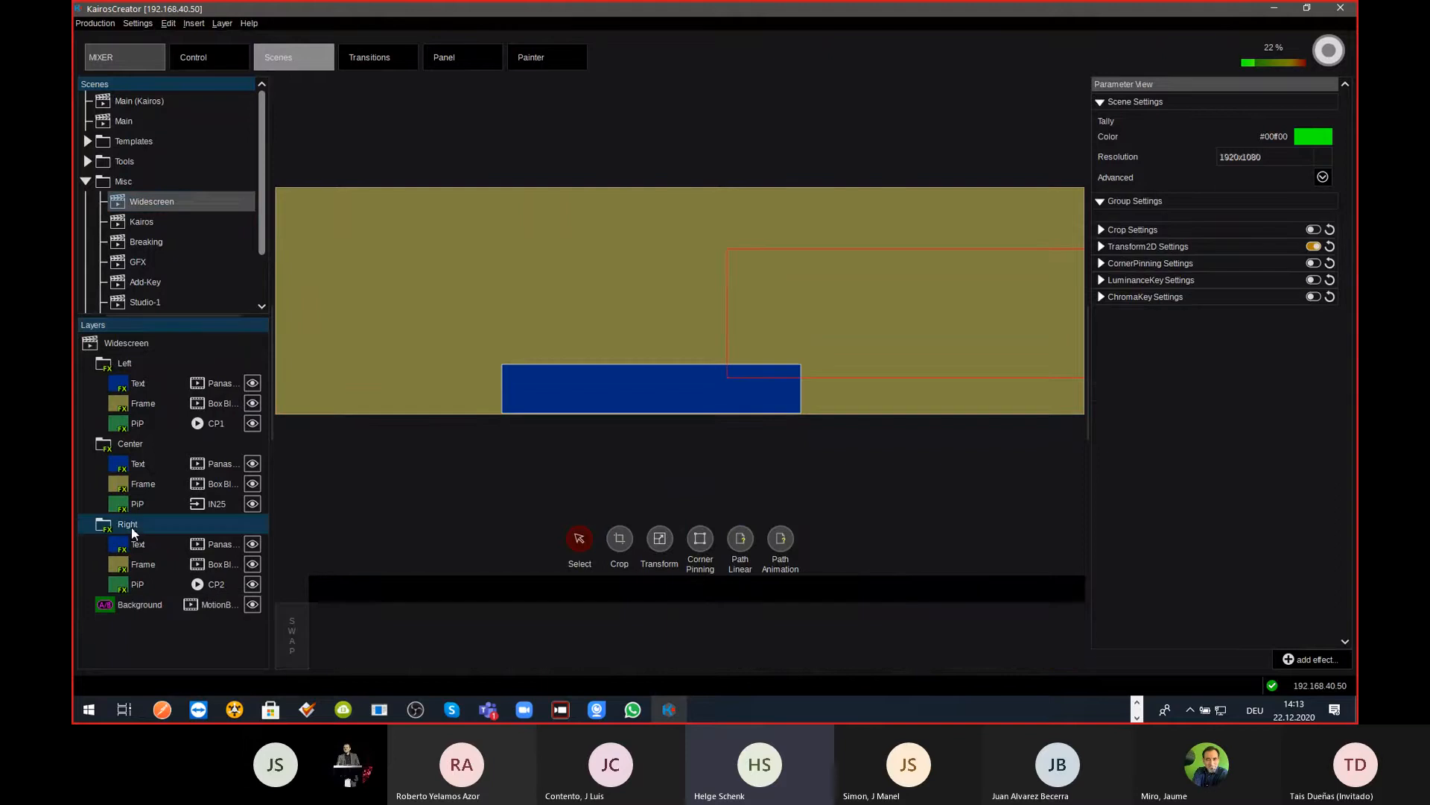
# Step: Review the available insert commands and check the Widescreen output in the live view before returning to the scene editor
pyautogui.click(194, 24)
pyautogui.click(109, 330)
pyautogui.hotkey('ctrl', 'Tab')
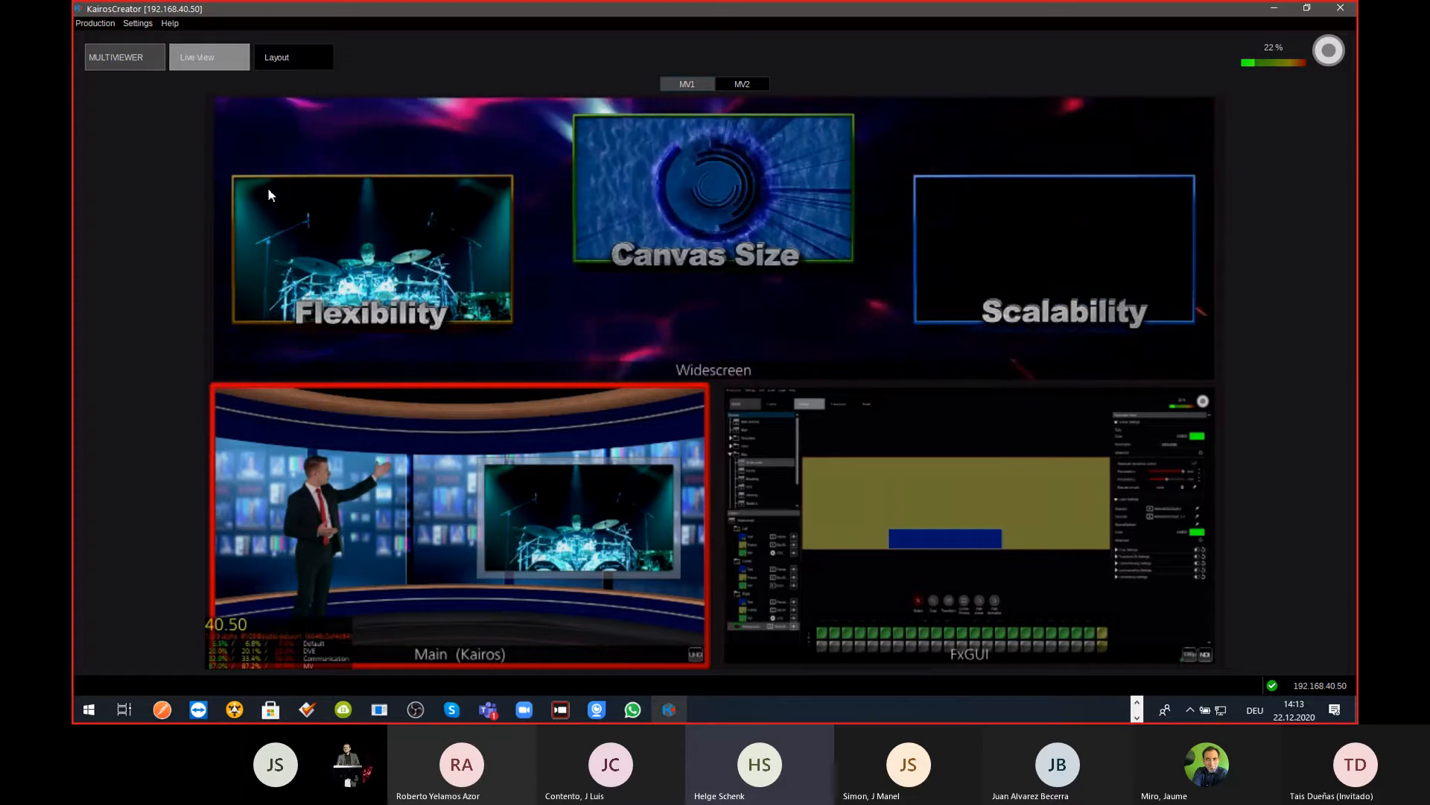
pyautogui.hotkey('ctrl', 'Tab')
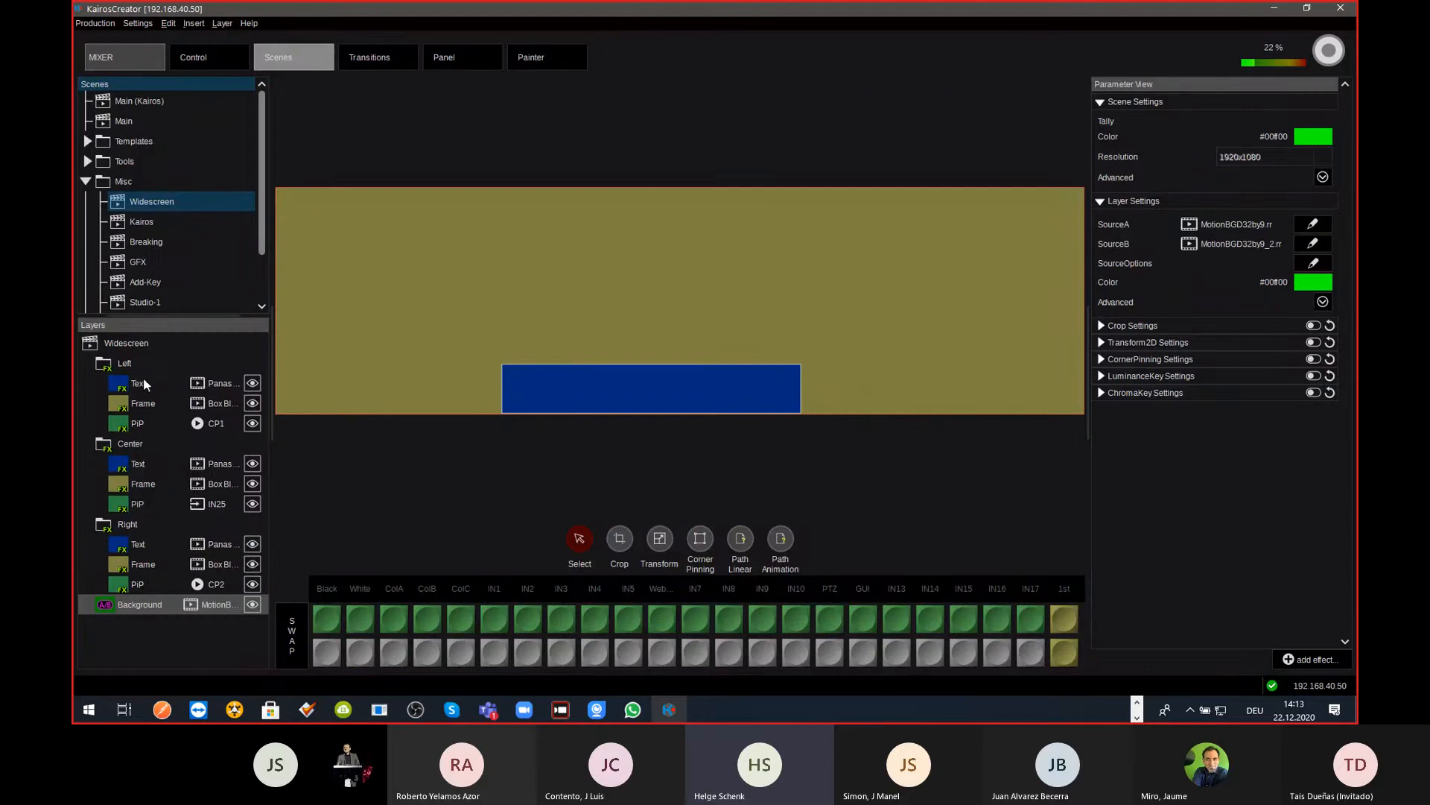
# Step: Activate the Transform tool on the Left group's Text layer and switch to the live view
pyautogui.click(145, 386)
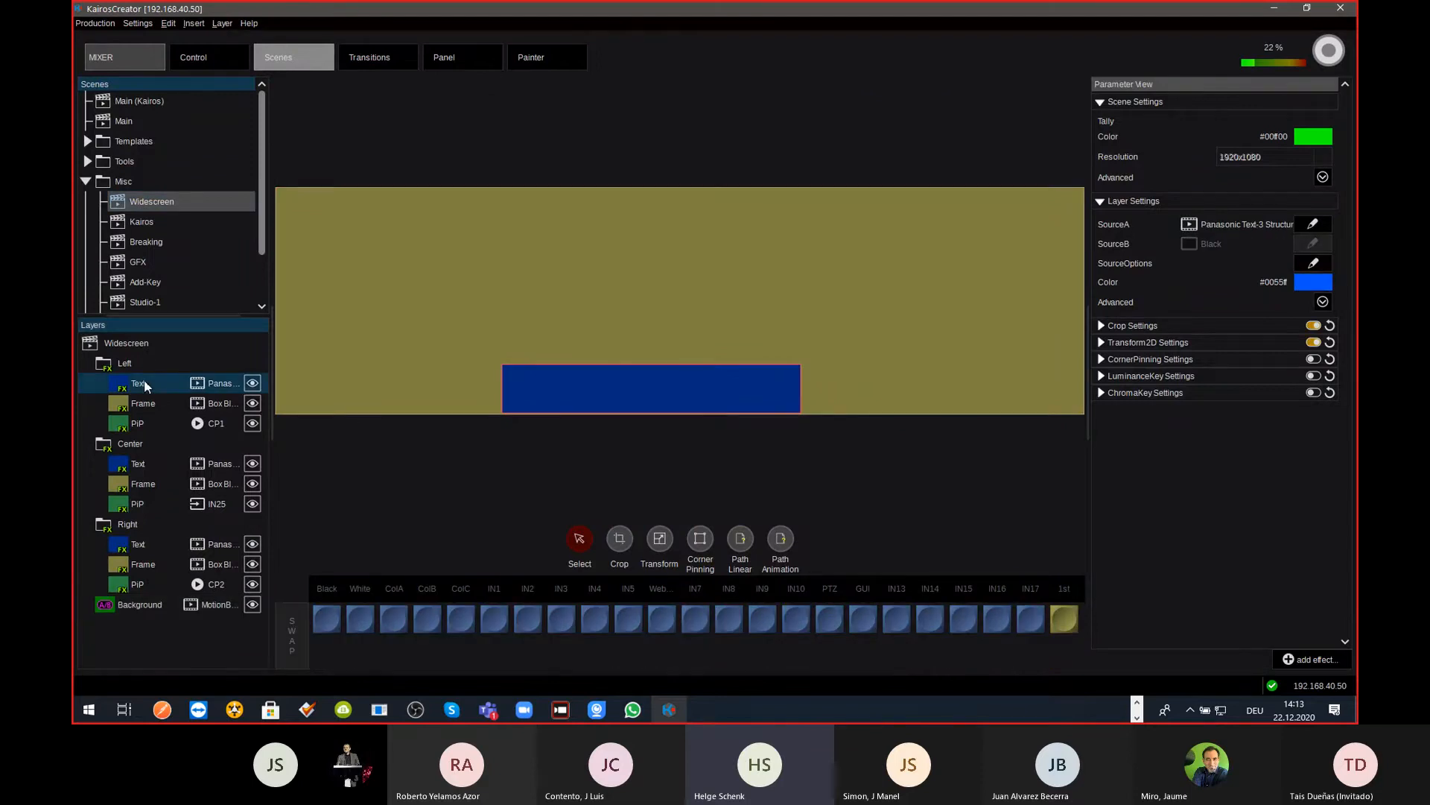
pyautogui.click(658, 537)
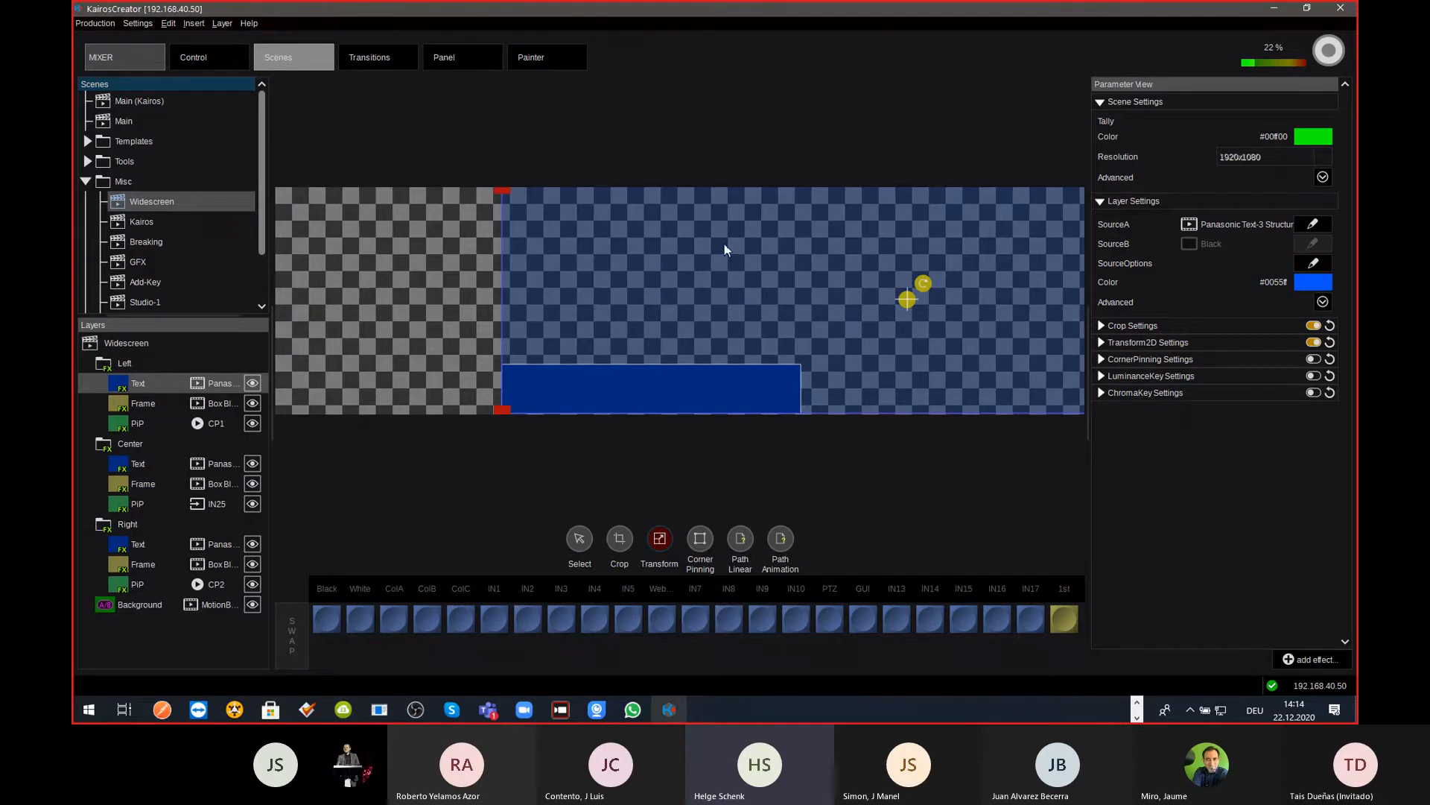
pyautogui.hotkey('ctrl', 'Tab')
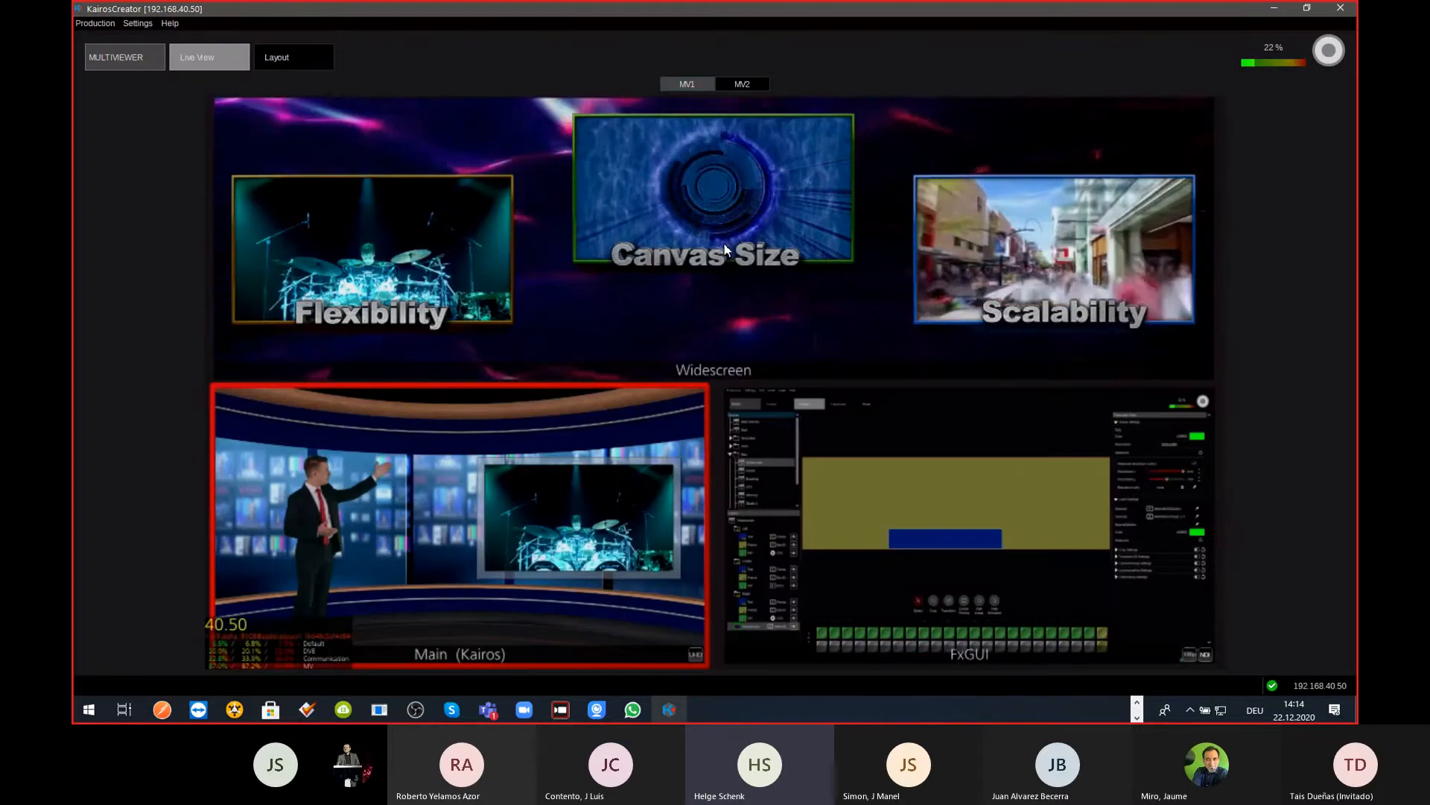
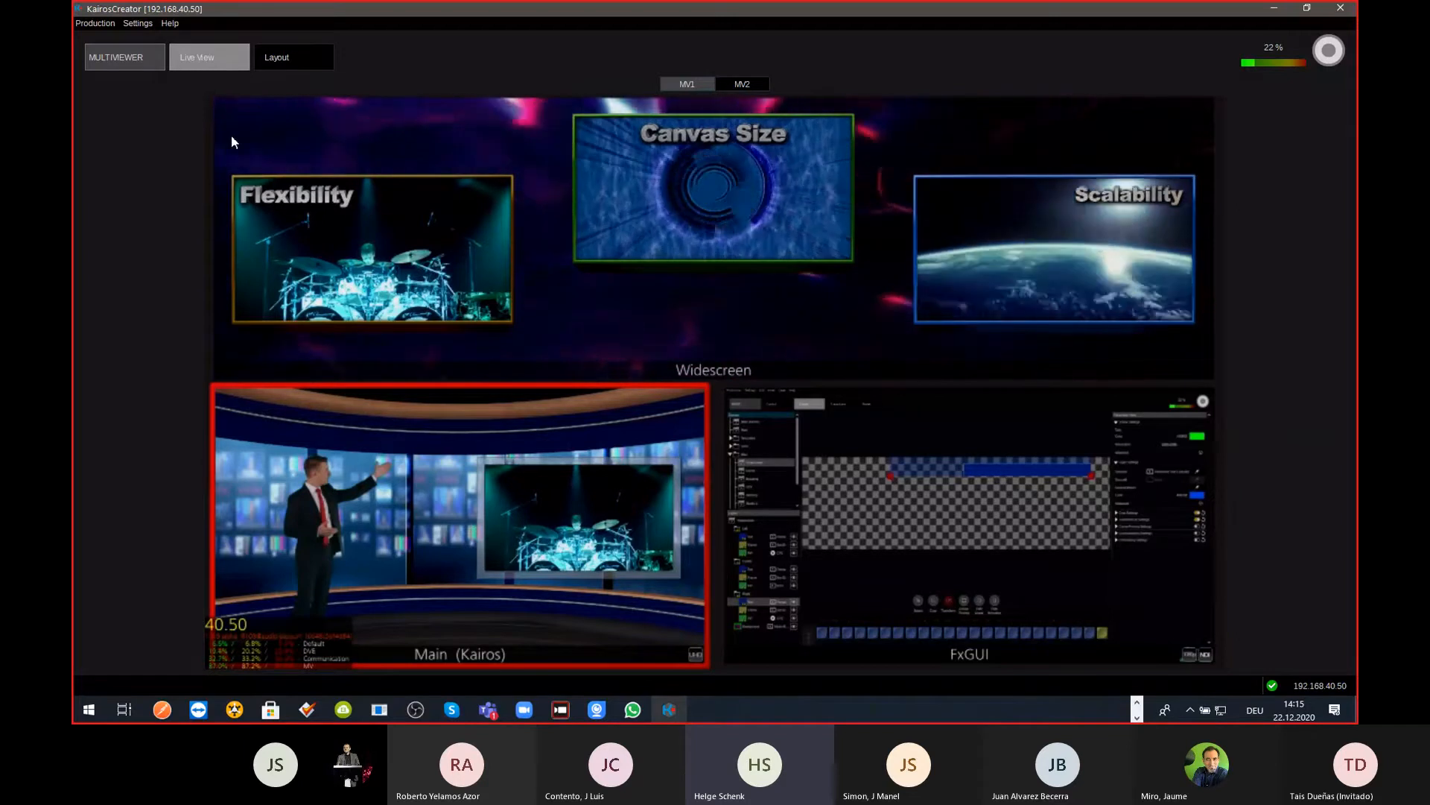
# Step: Show the Widescreen scene's advanced resolution settings again and check its canvas in the live view
pyautogui.hotkey('ctrl', 'Tab')
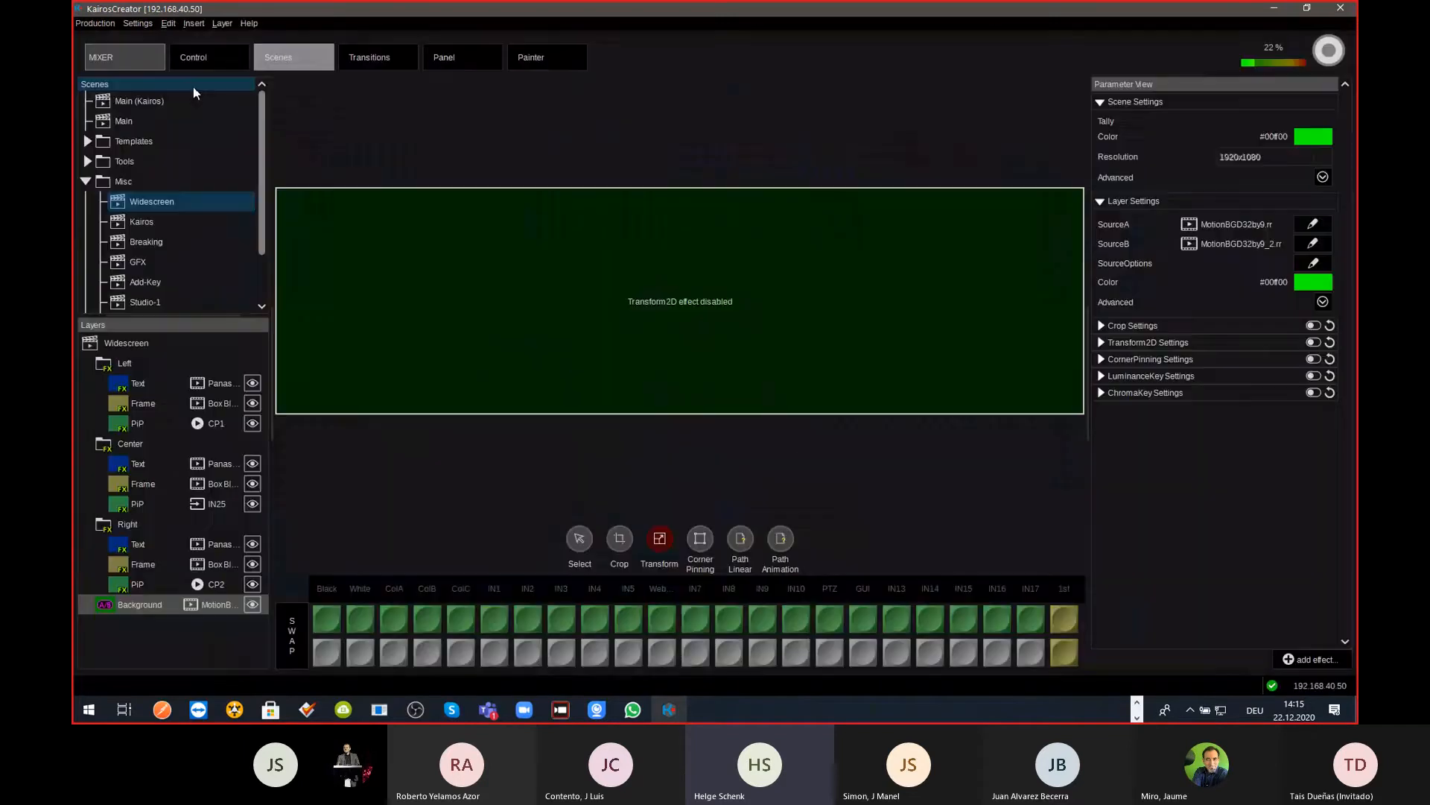
pyautogui.click(1323, 178)
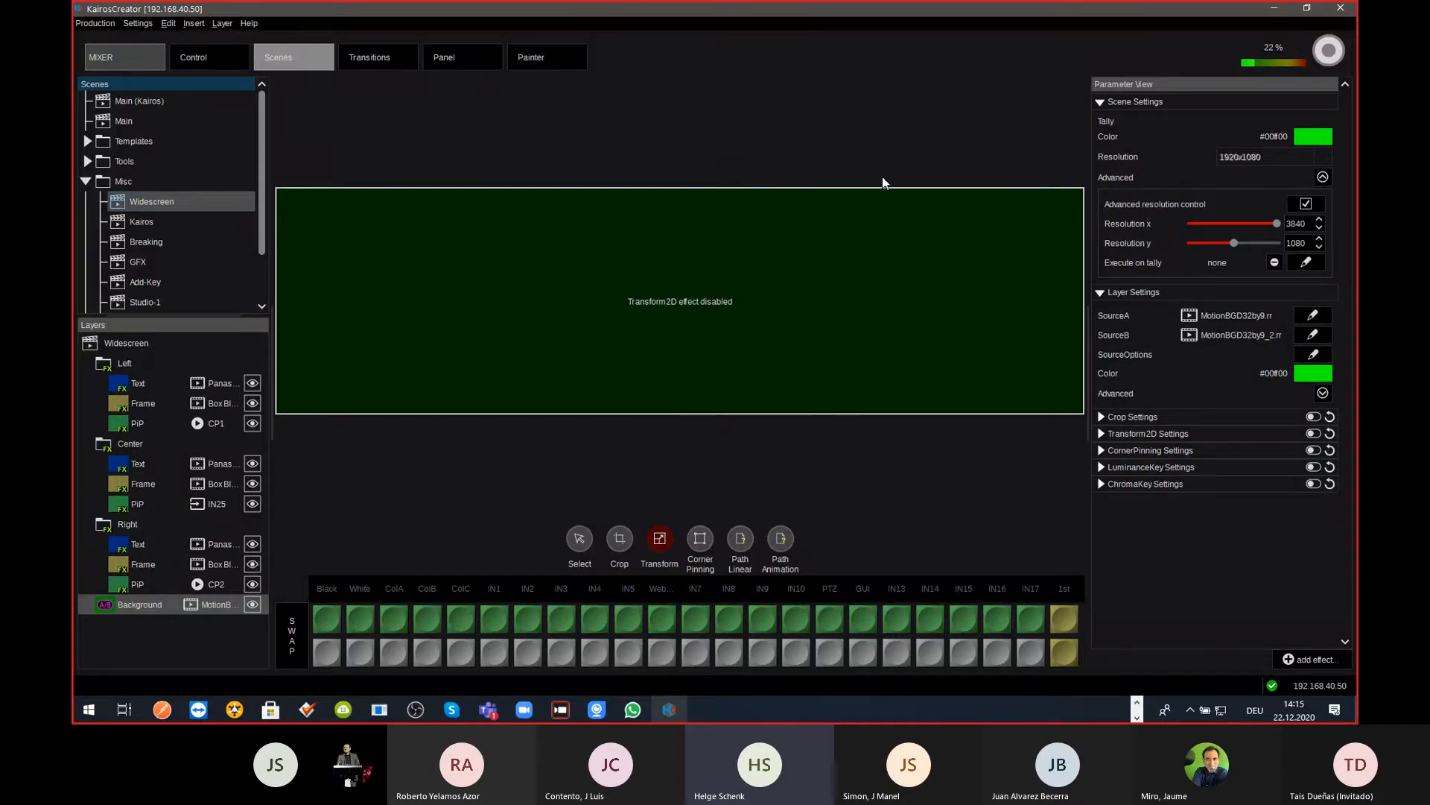
pyautogui.hotkey('ctrl', 'Tab')
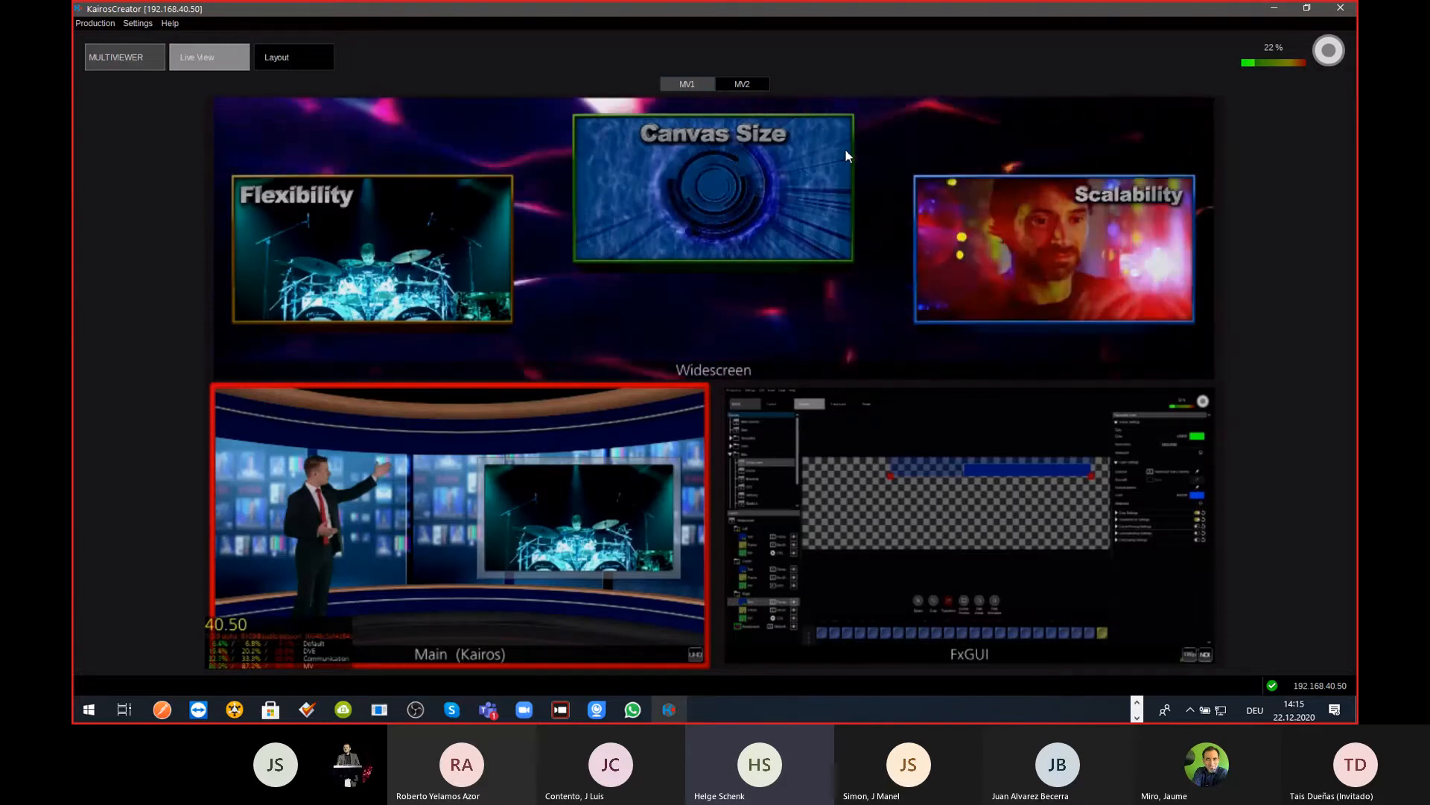
pyautogui.hotkey('ctrl', 'Tab')
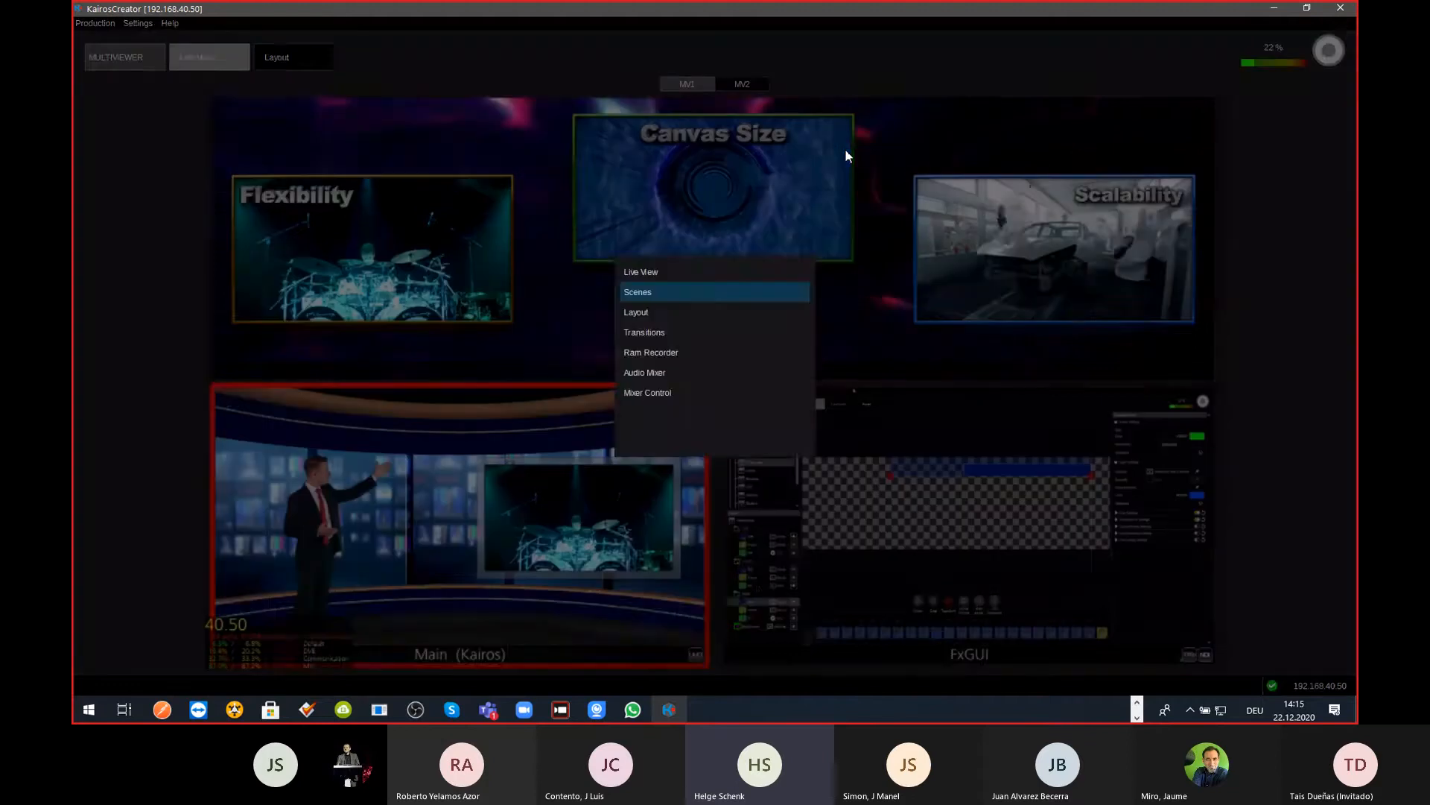
# Step: Inspect the transforms of the Text layers in the Left, Center and Right groups and of the Left group itself
pyautogui.click(129, 386)
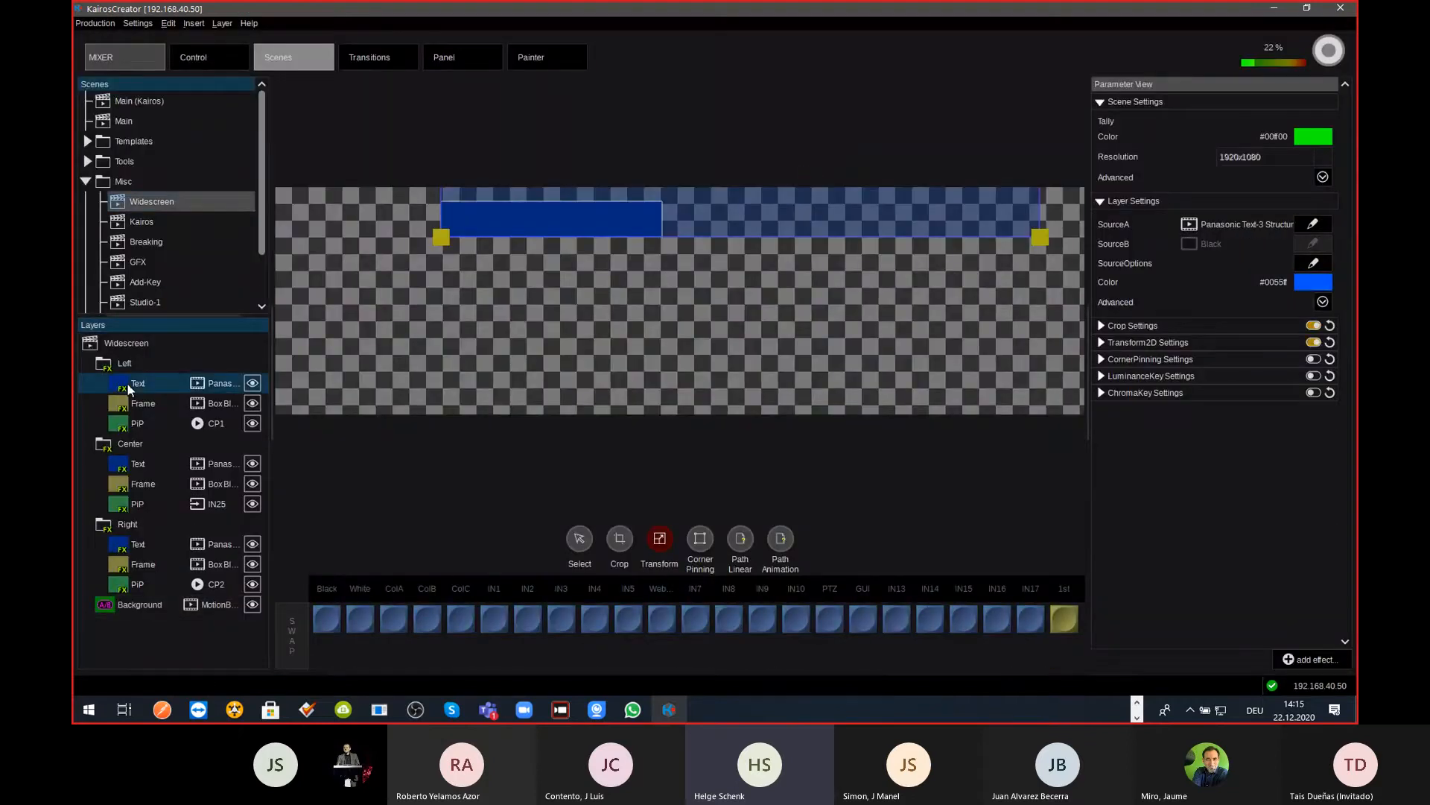
pyautogui.click(137, 461)
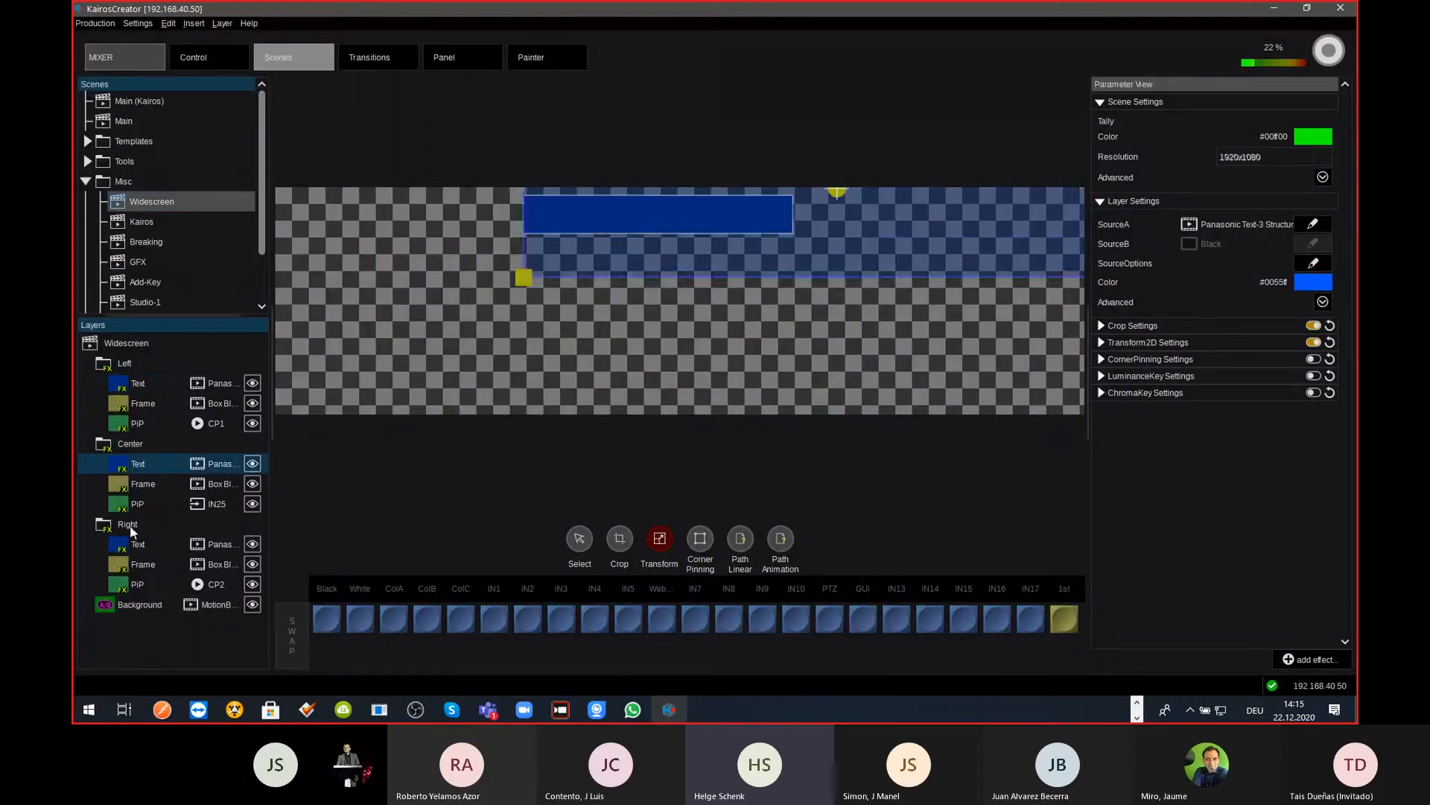
pyautogui.click(138, 546)
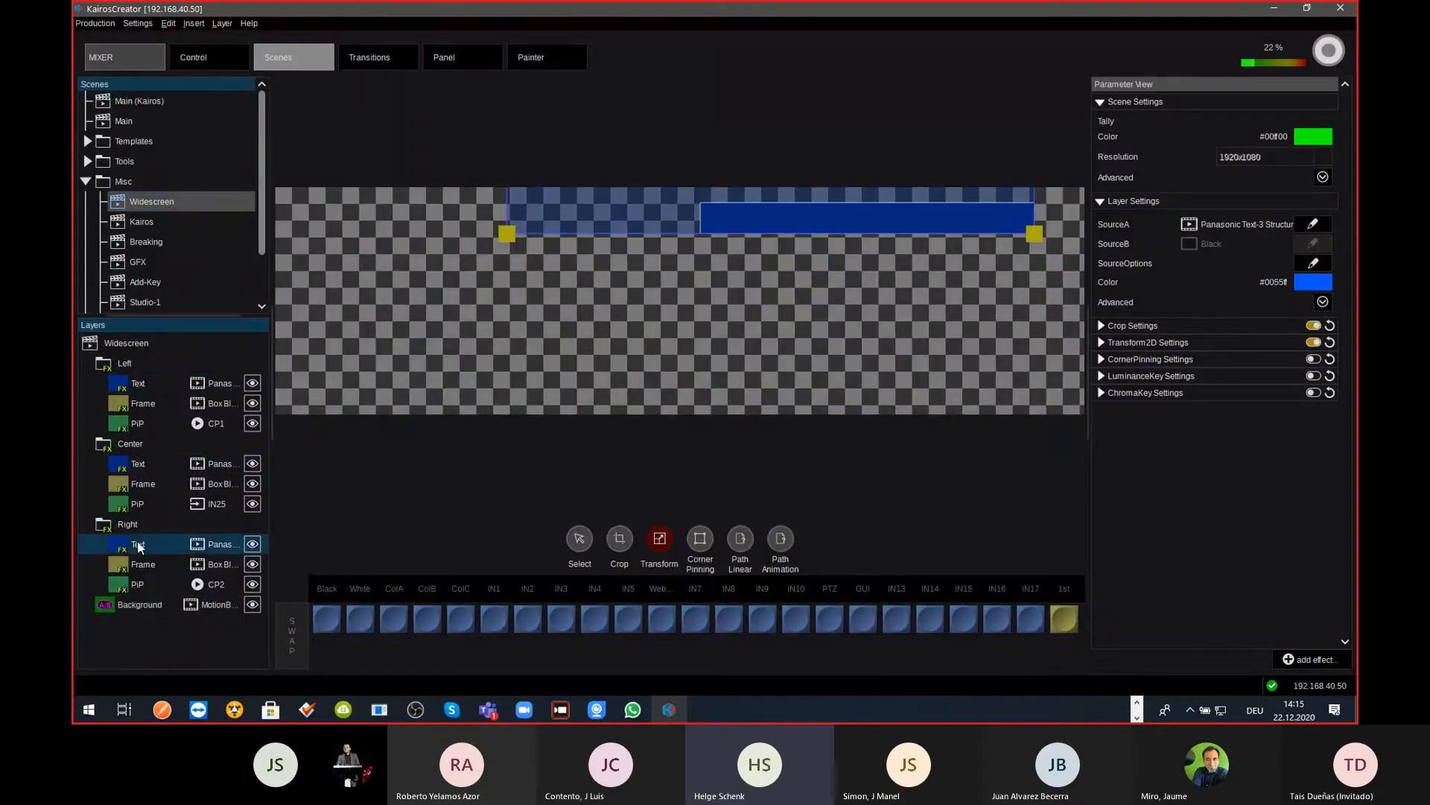
pyautogui.click(129, 368)
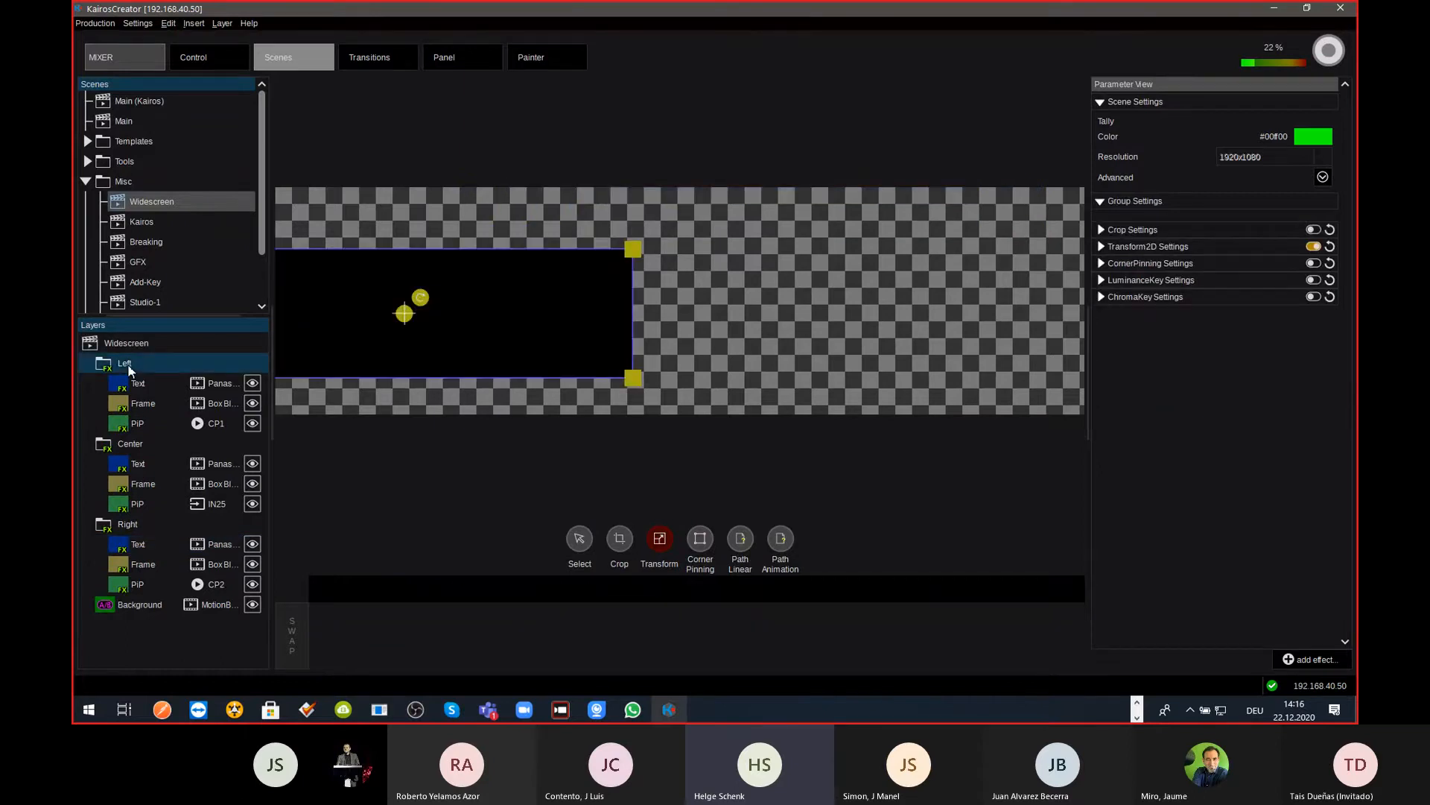
# Step: Check the arrangement of the three layer groups in the live view and return to the Widescreen scene
pyautogui.hotkey('ctrl', 'Tab')
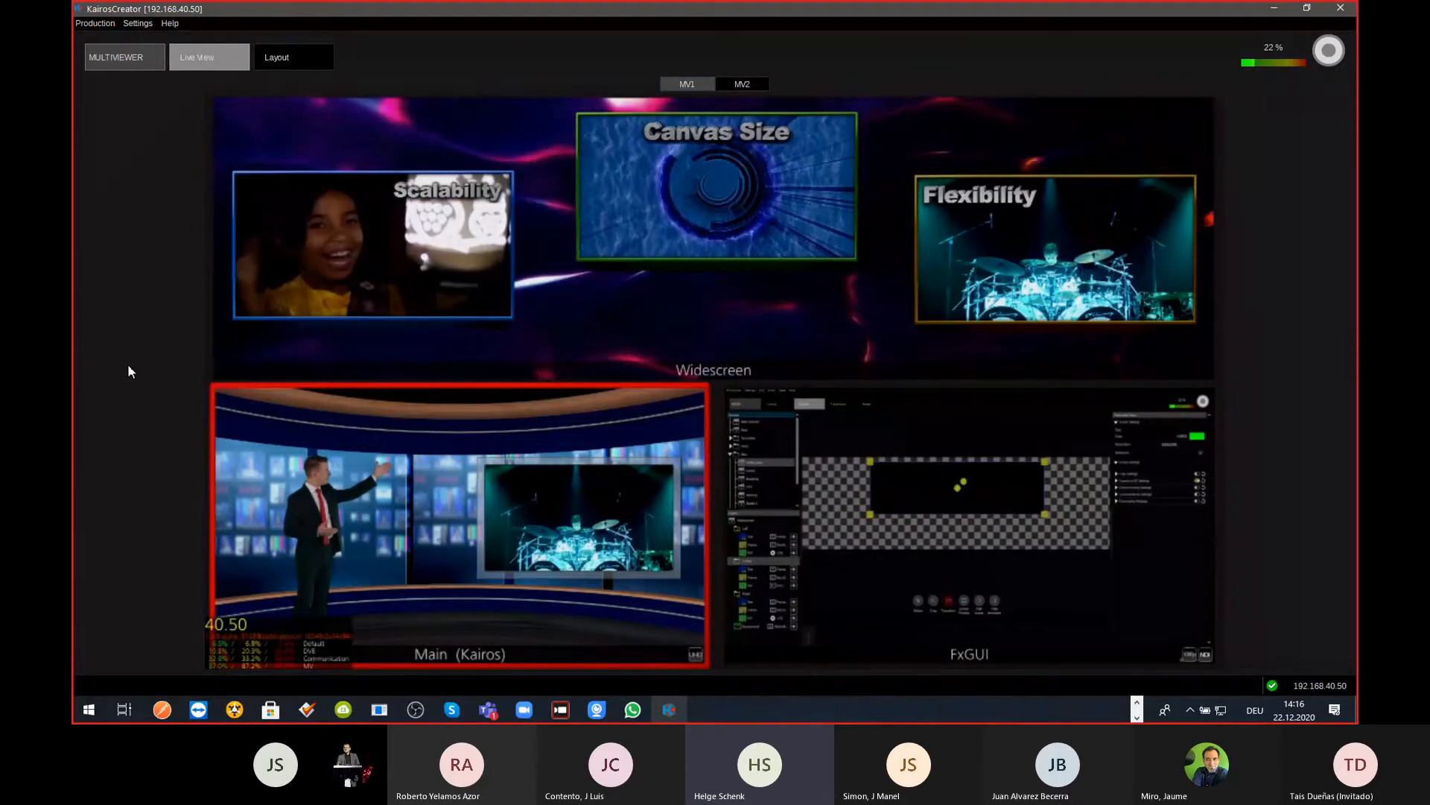
pyautogui.hotkey('ctrl', 'Tab')
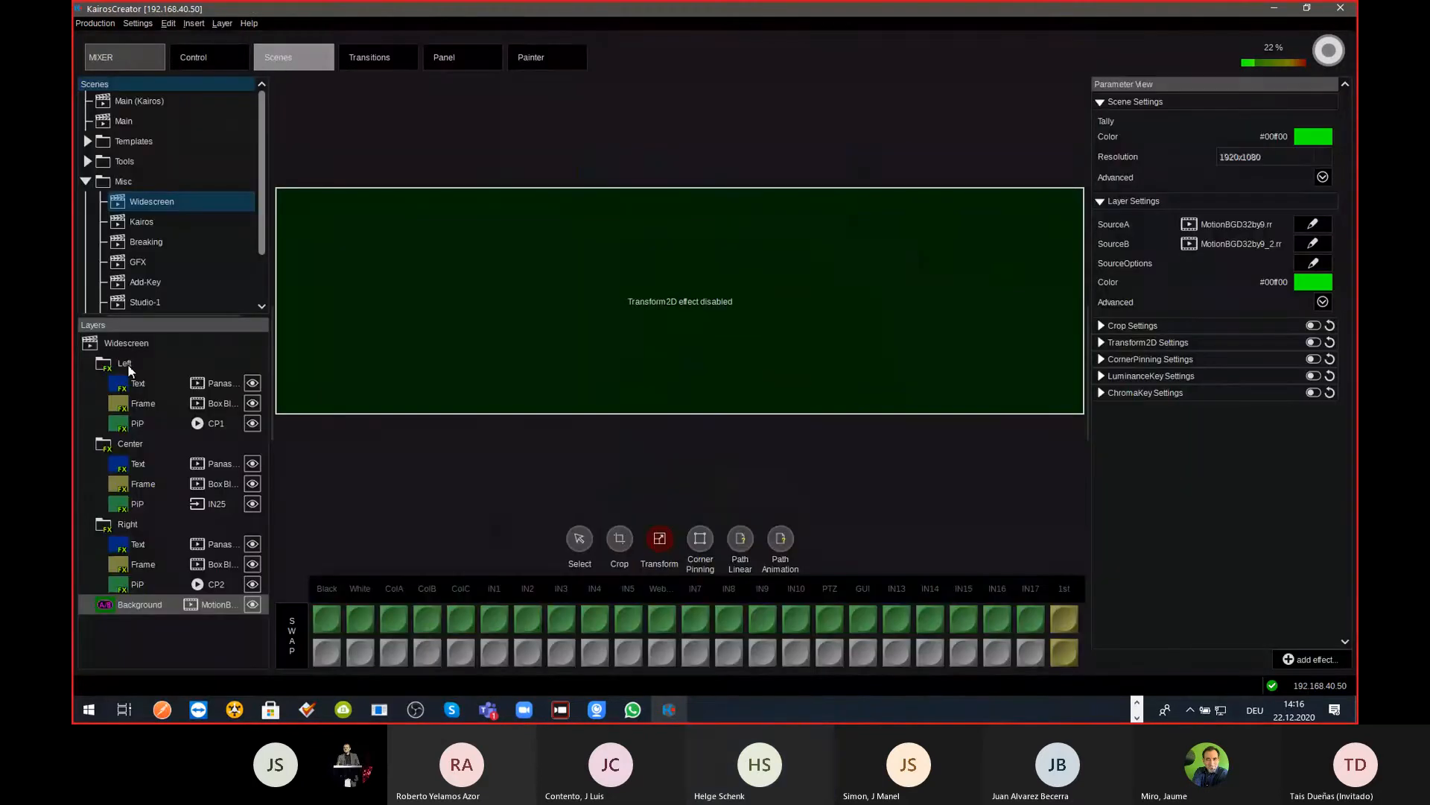
pyautogui.hotkey('ctrl', 'Tab')
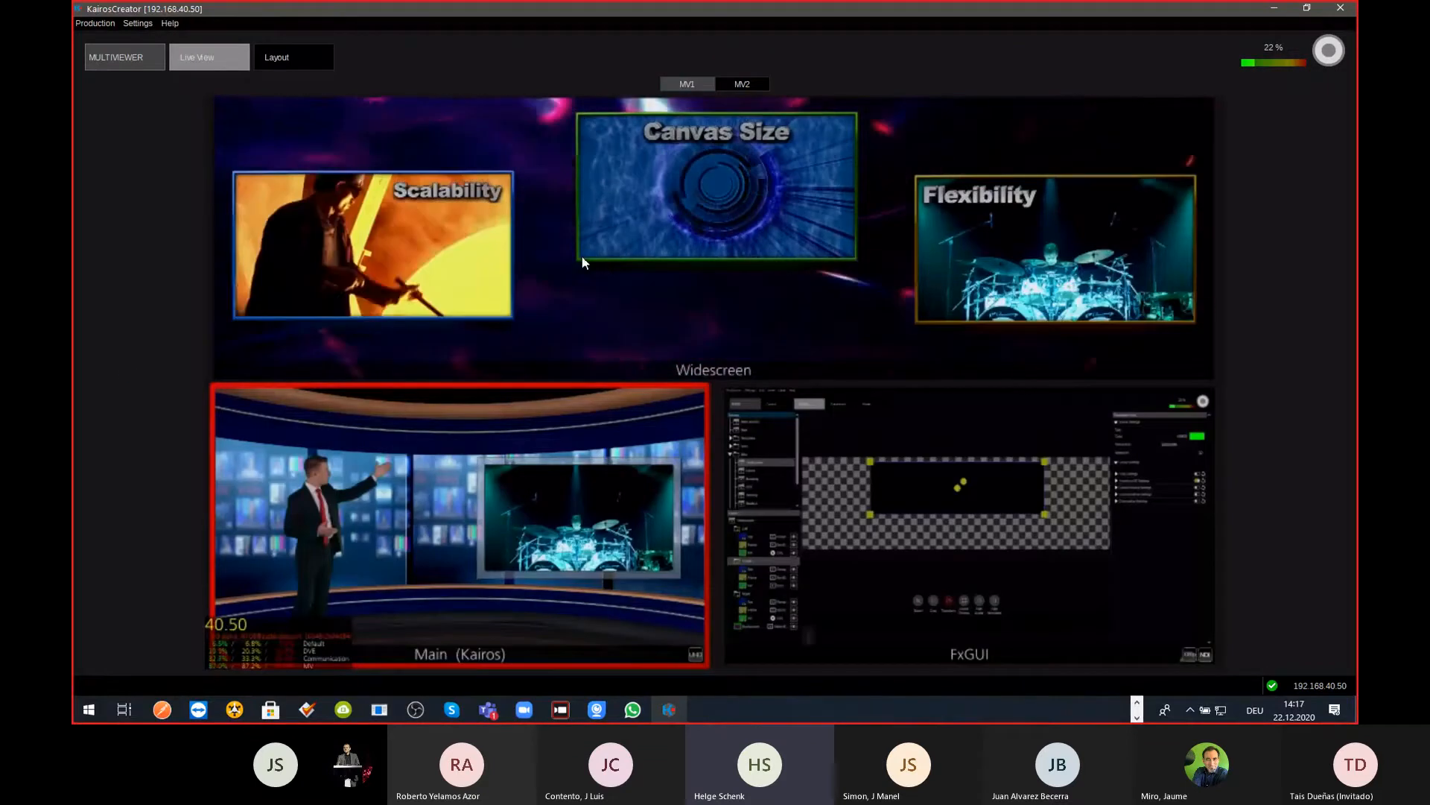
pyautogui.hotkey('ctrl', 'Tab')
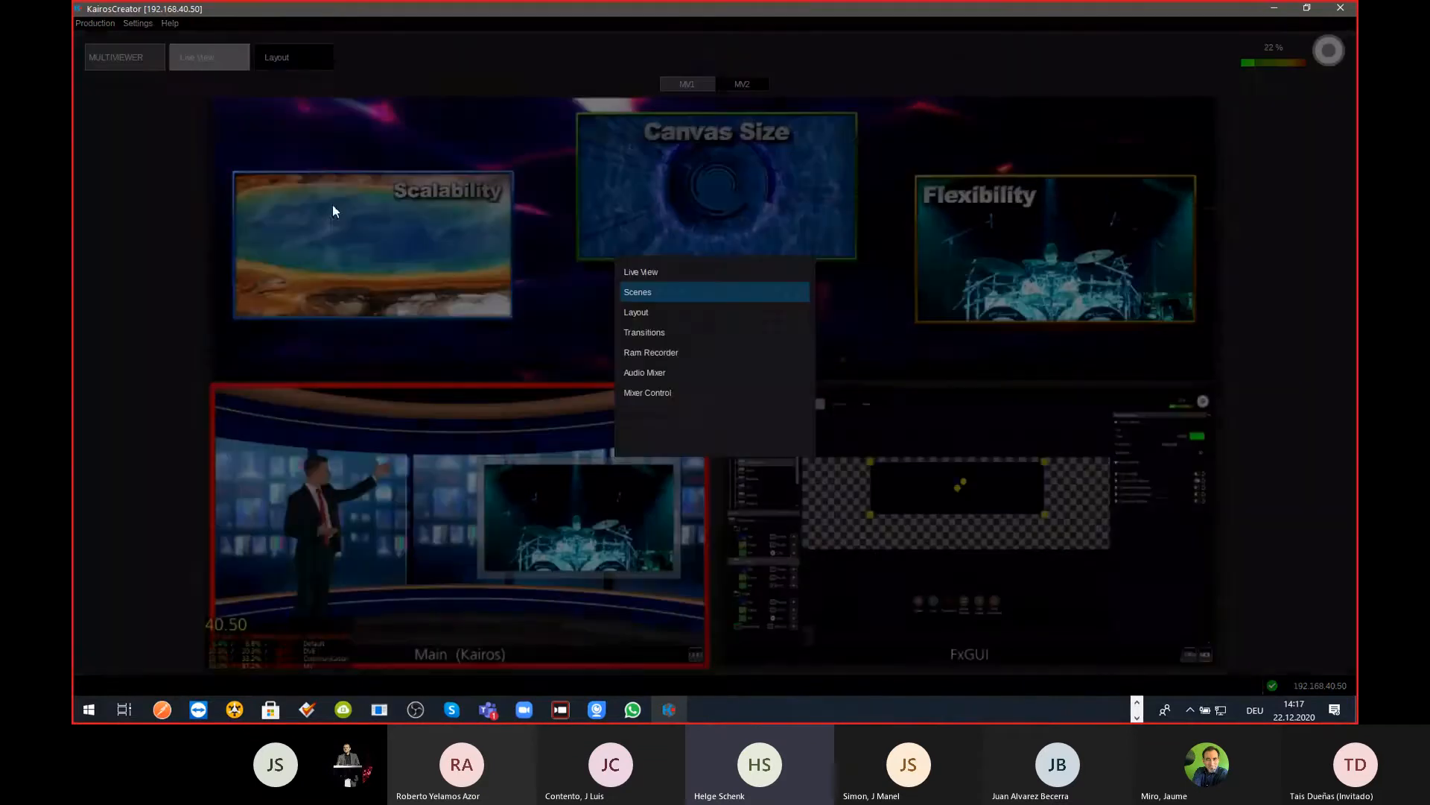
# Step: Compare the YUVCorrection settings of the Frame layers in the Left, Center and Right groups
pyautogui.click(145, 406)
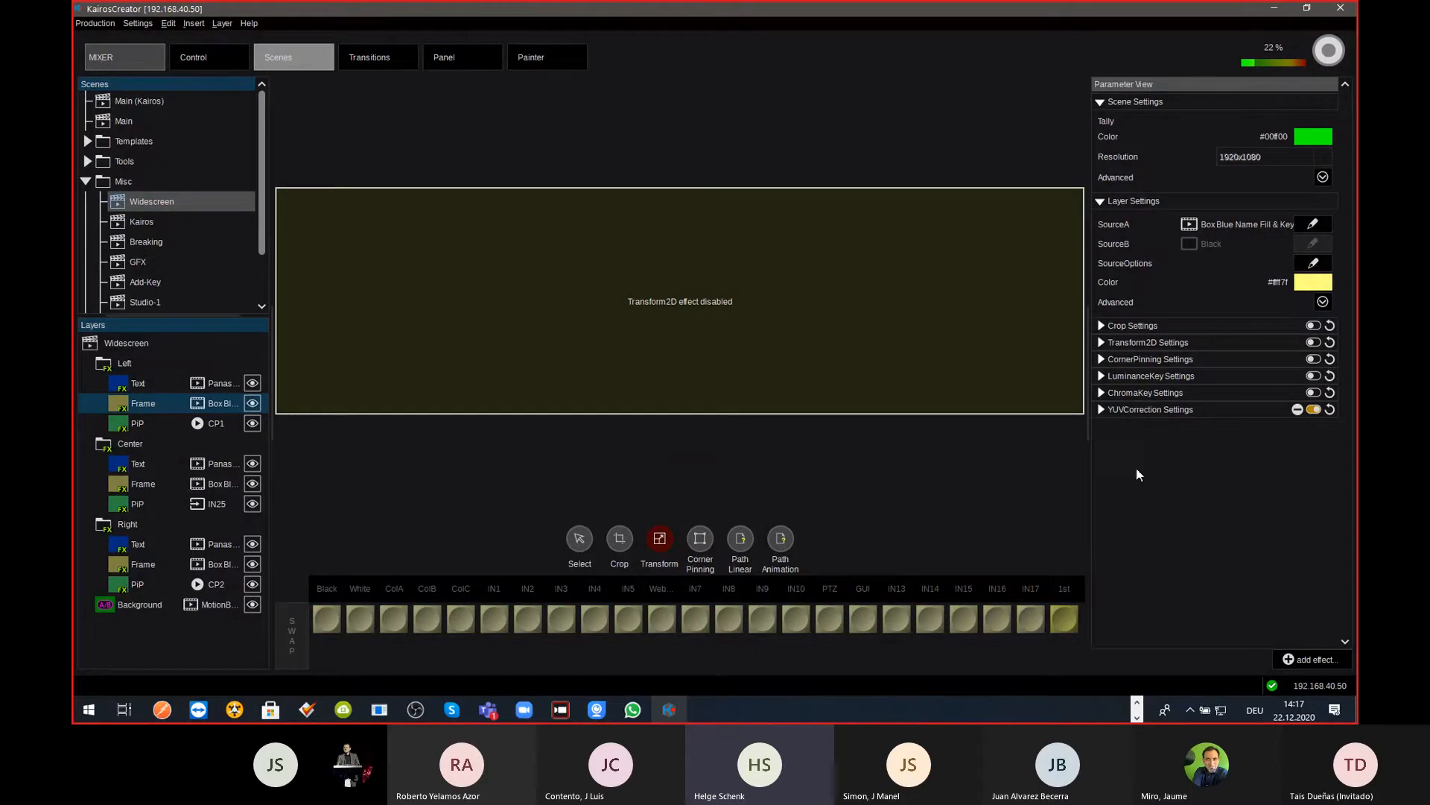
pyautogui.click(1164, 409)
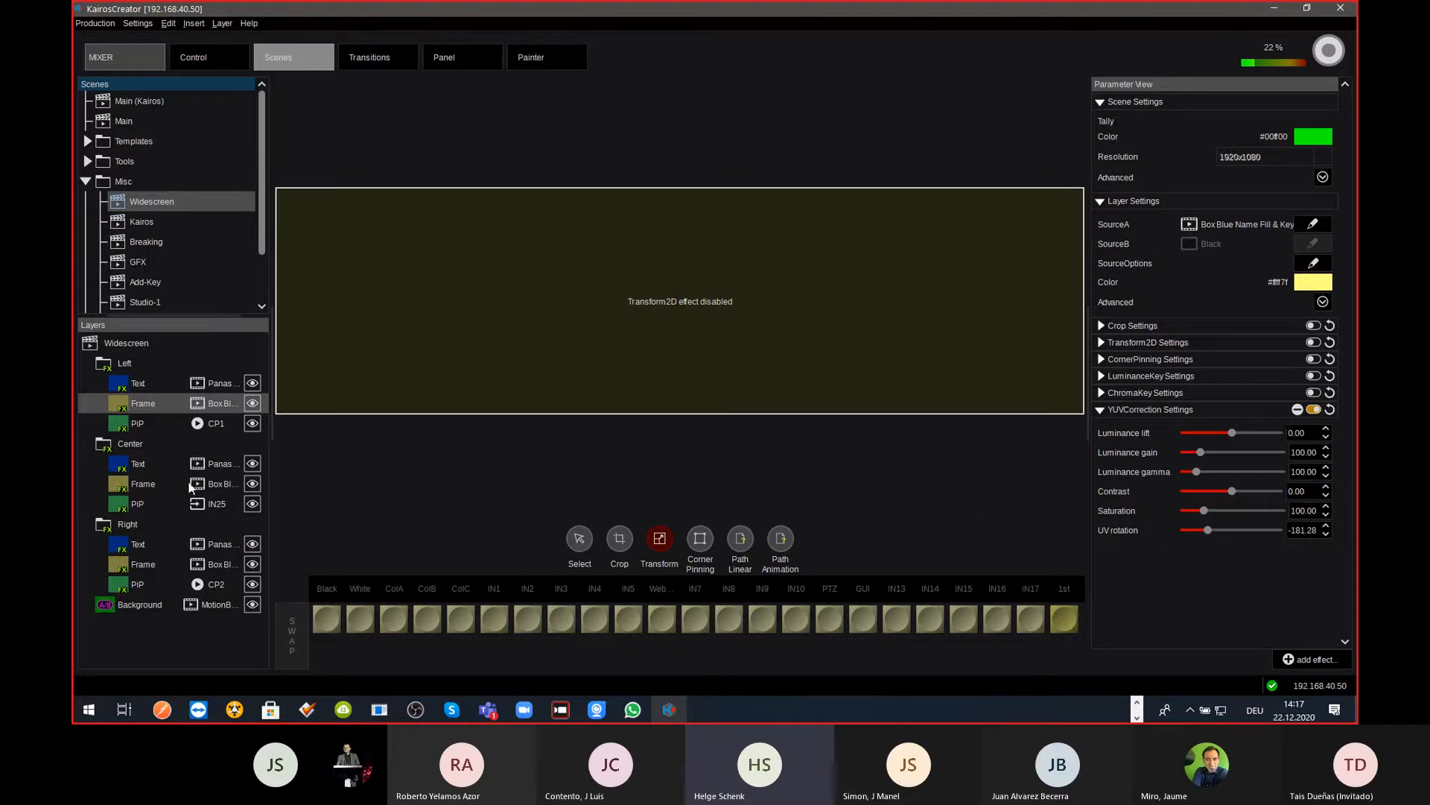
pyautogui.click(143, 483)
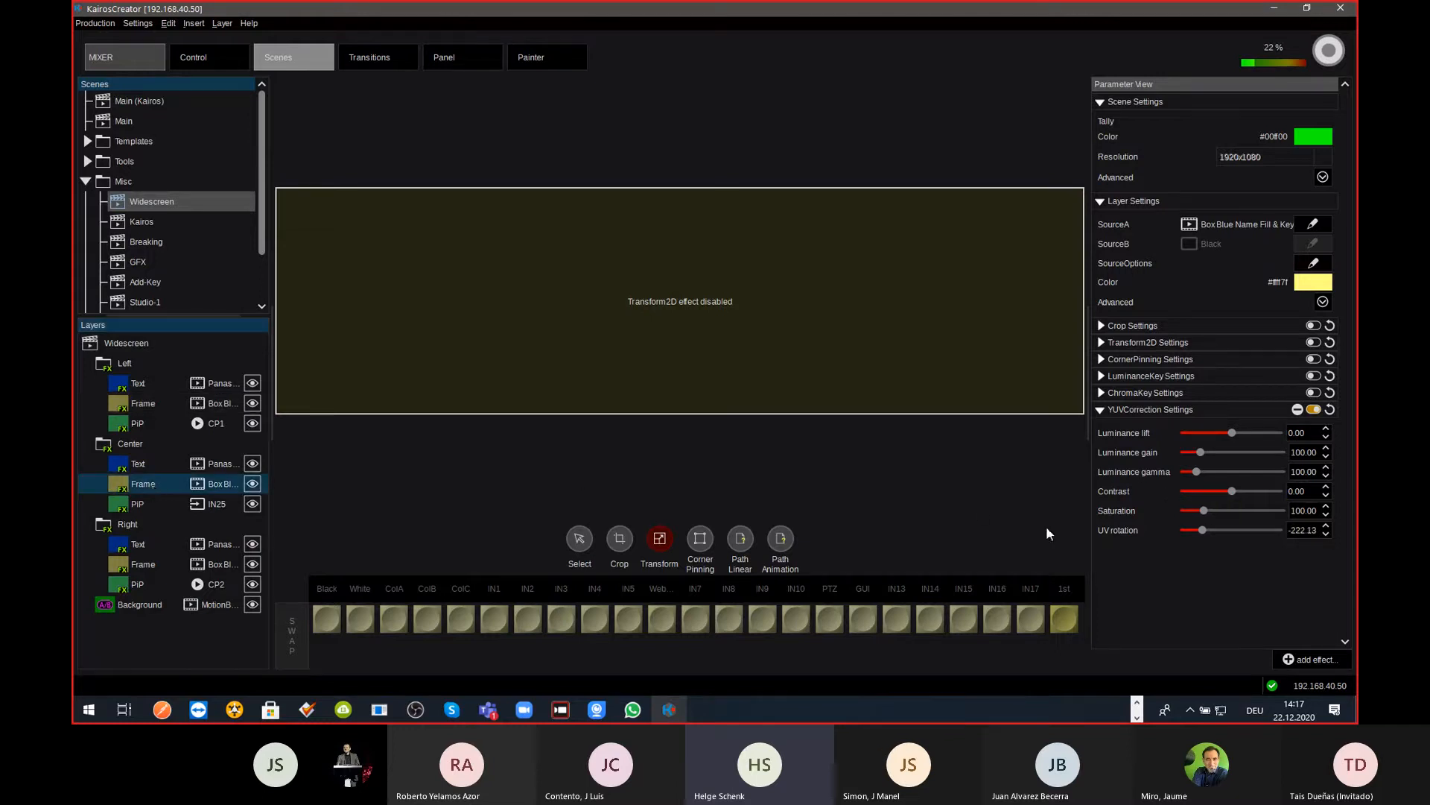
pyautogui.click(225, 568)
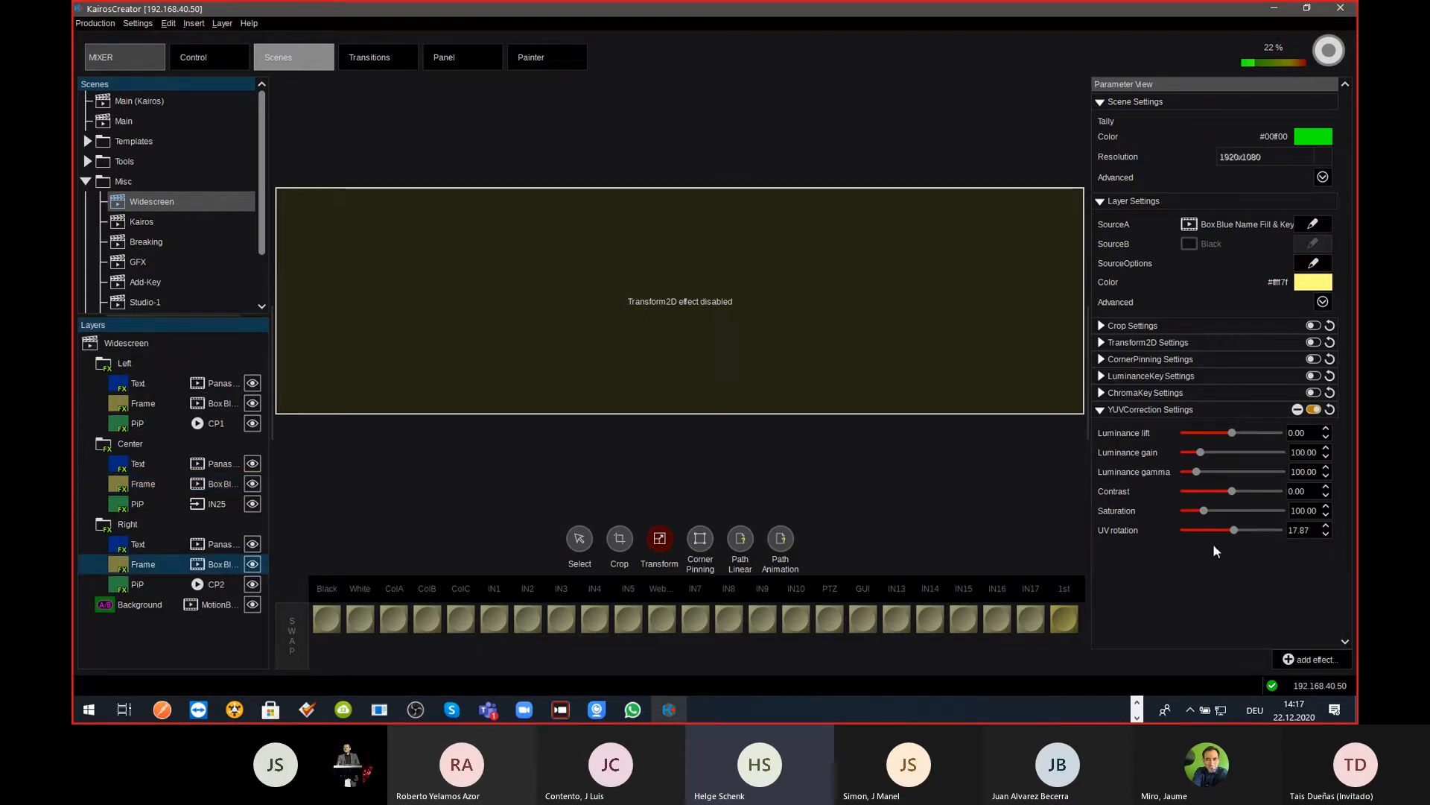
# Step: Examine the frame colours in the live view against the Widescreen scene and show the MV1 multiviewer layout
pyautogui.hotkey('ctrl', 'Tab')
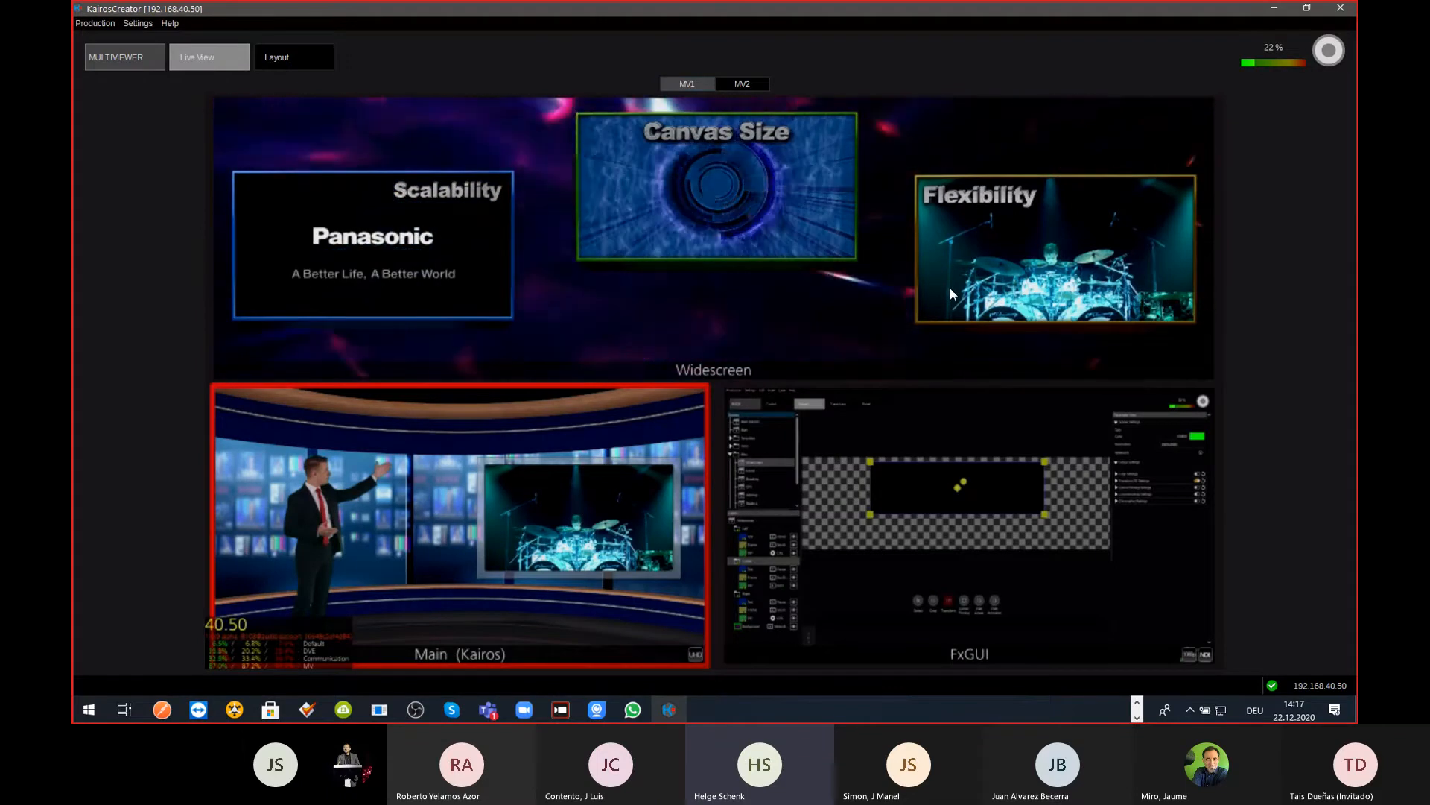
pyautogui.hotkey('ctrl', 'Tab')
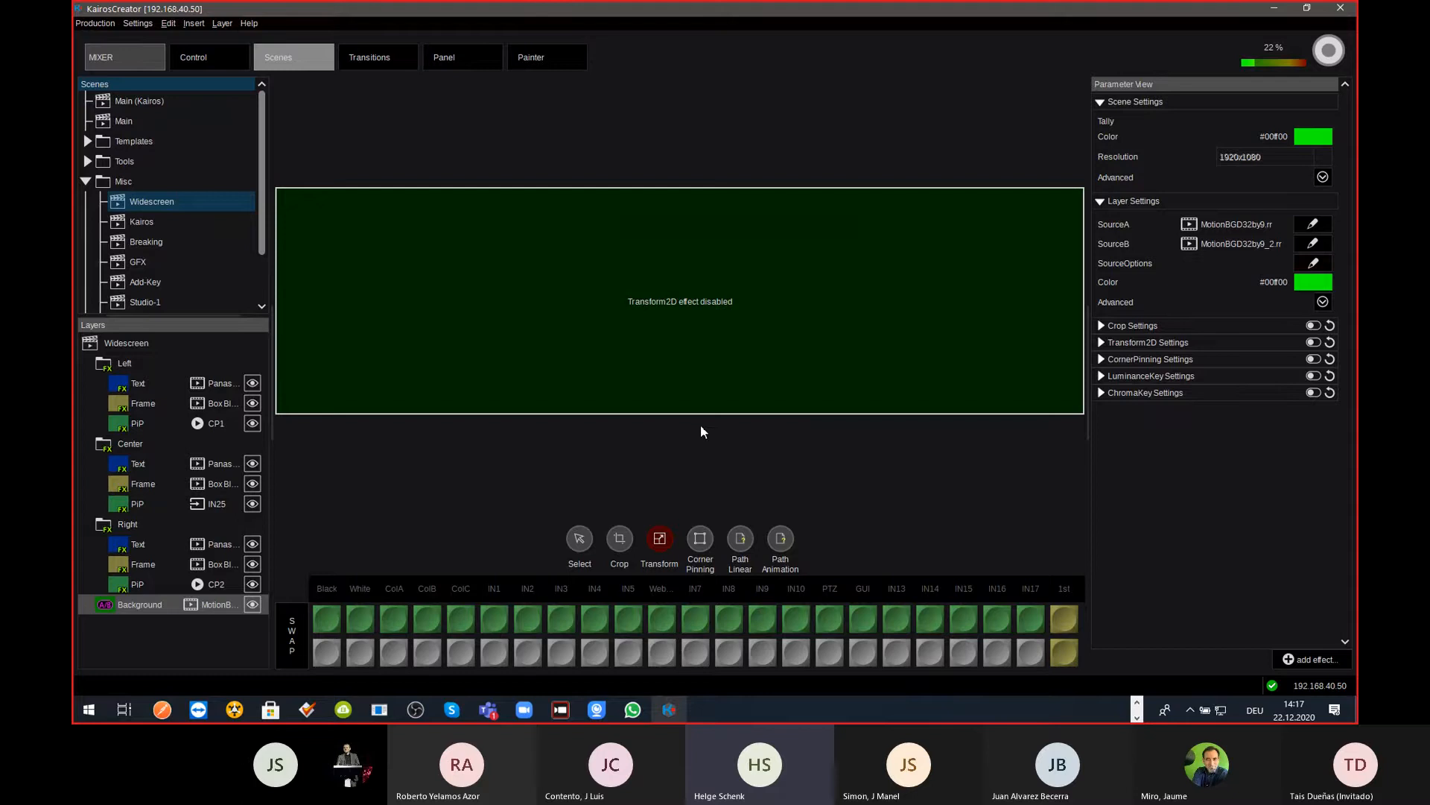
pyautogui.hotkey('ctrl', 'Tab')
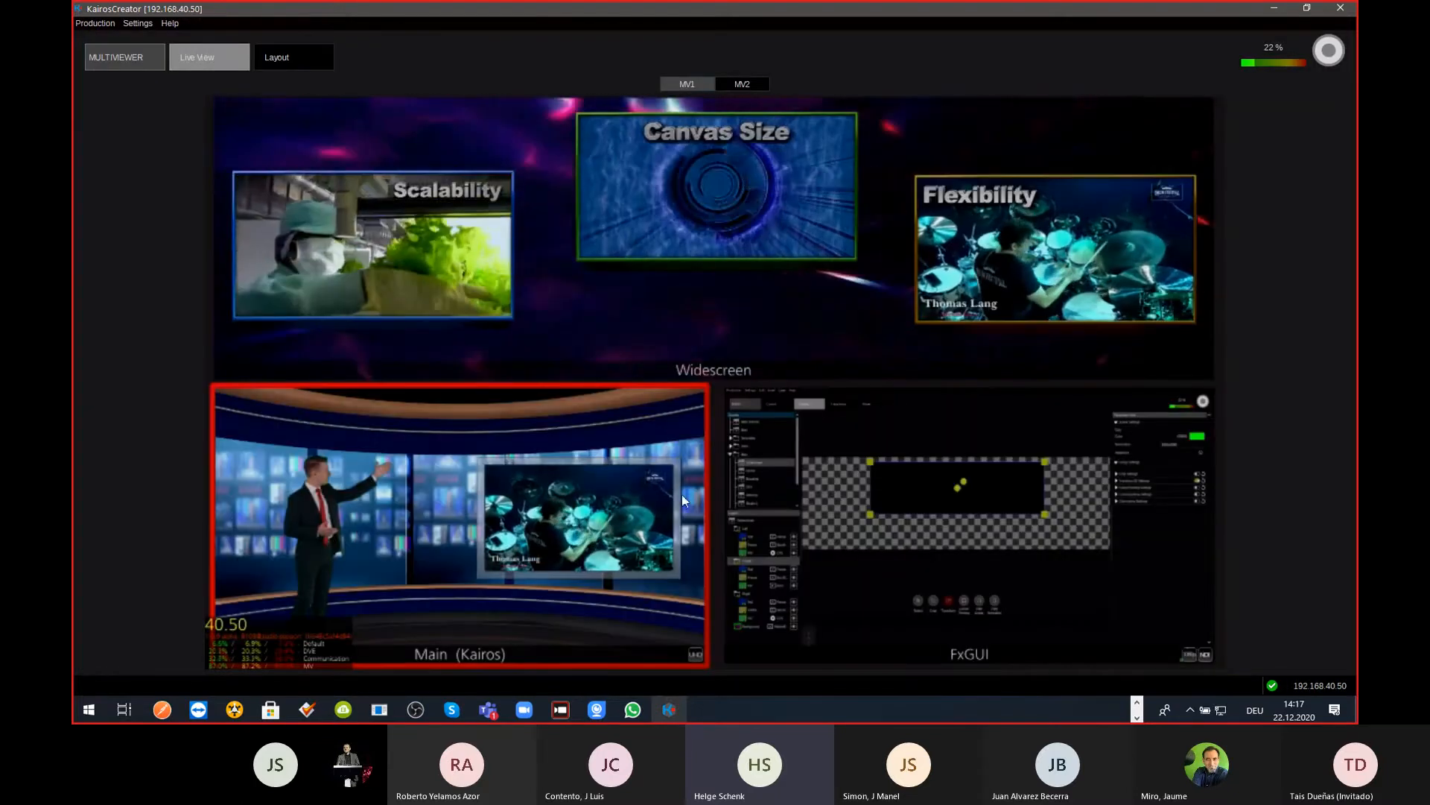
pyautogui.hotkey('ctrl', 'Tab')
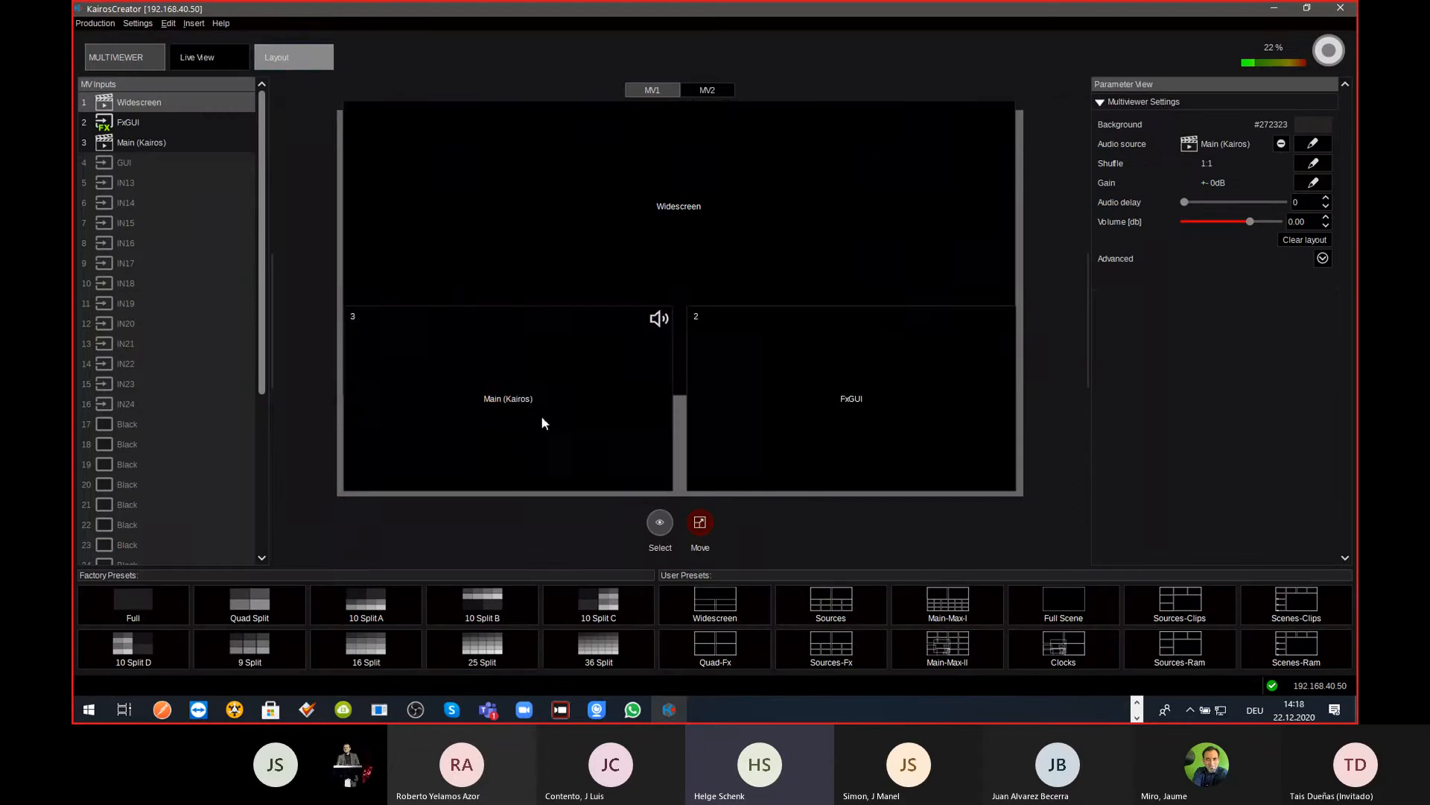
# Step: Delete the Main (Kairos) and FxGUI picture windows from the MV1 multiviewer layout
pyautogui.click(543, 422)
pyautogui.press('Delete')
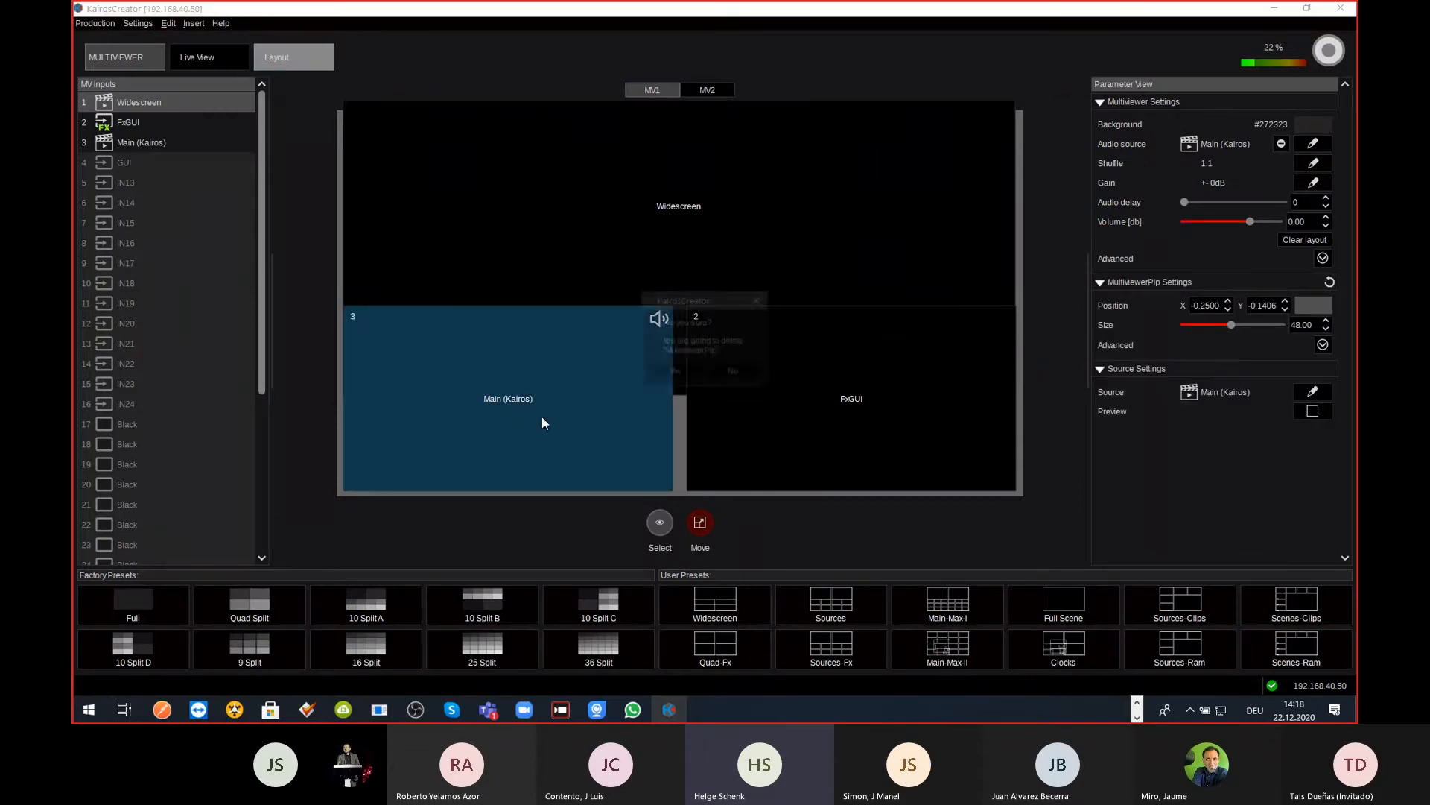
pyautogui.press('Return')
pyautogui.click(859, 386)
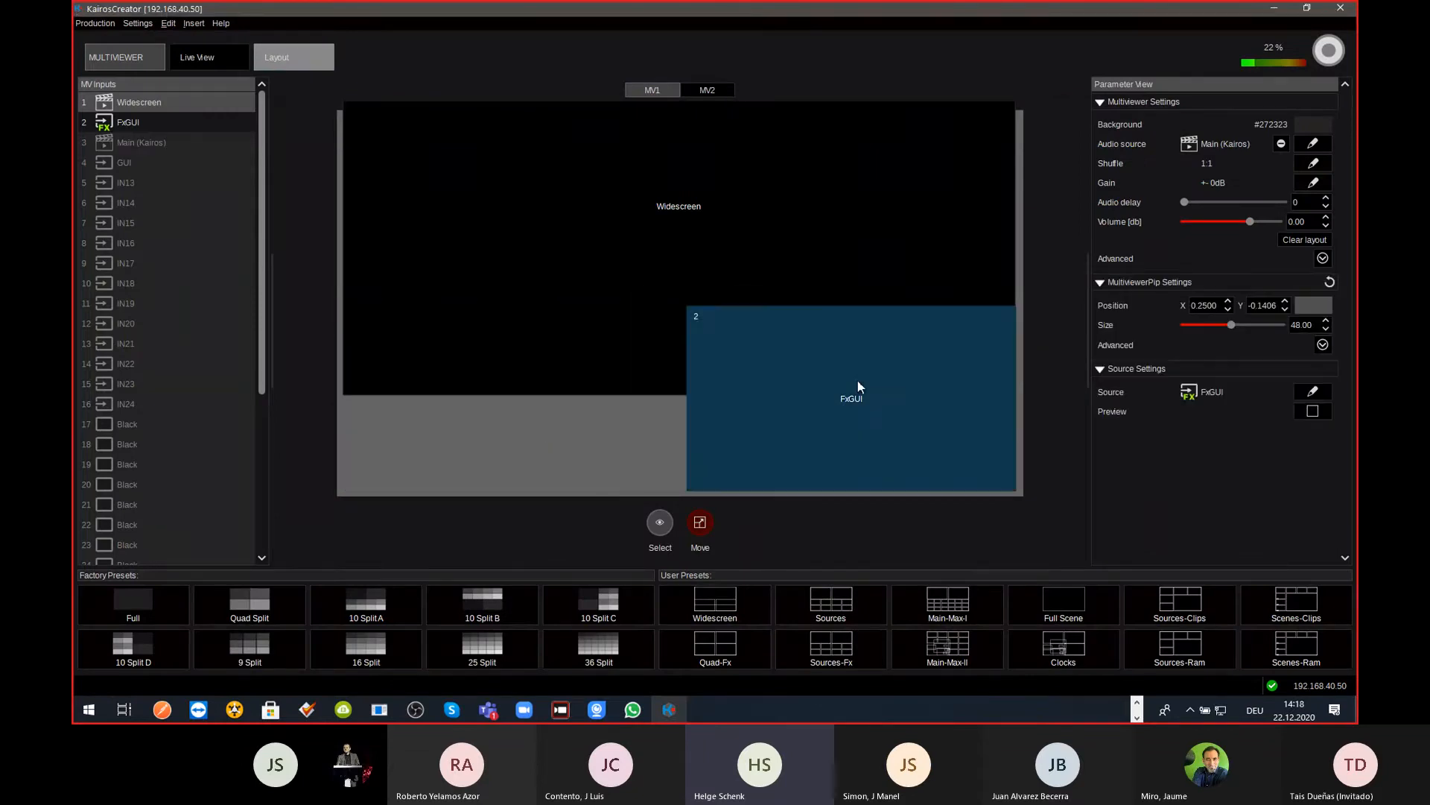
pyautogui.press('Delete')
pyautogui.press('Return')
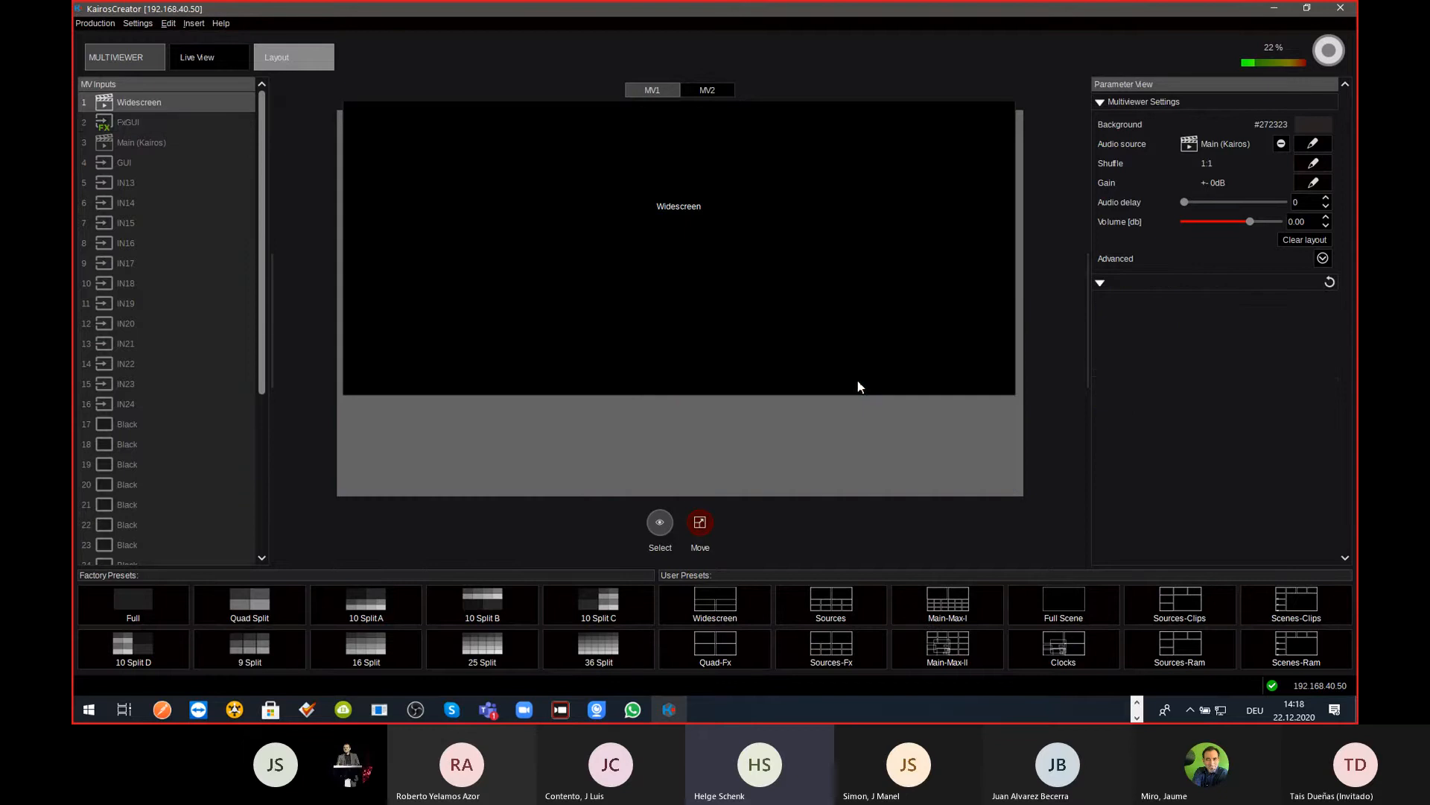
# Step: Move the Widescreen picture window down to Y 0.0032 in the MV1 layout and show it in the live view
pyautogui.click(774, 248)
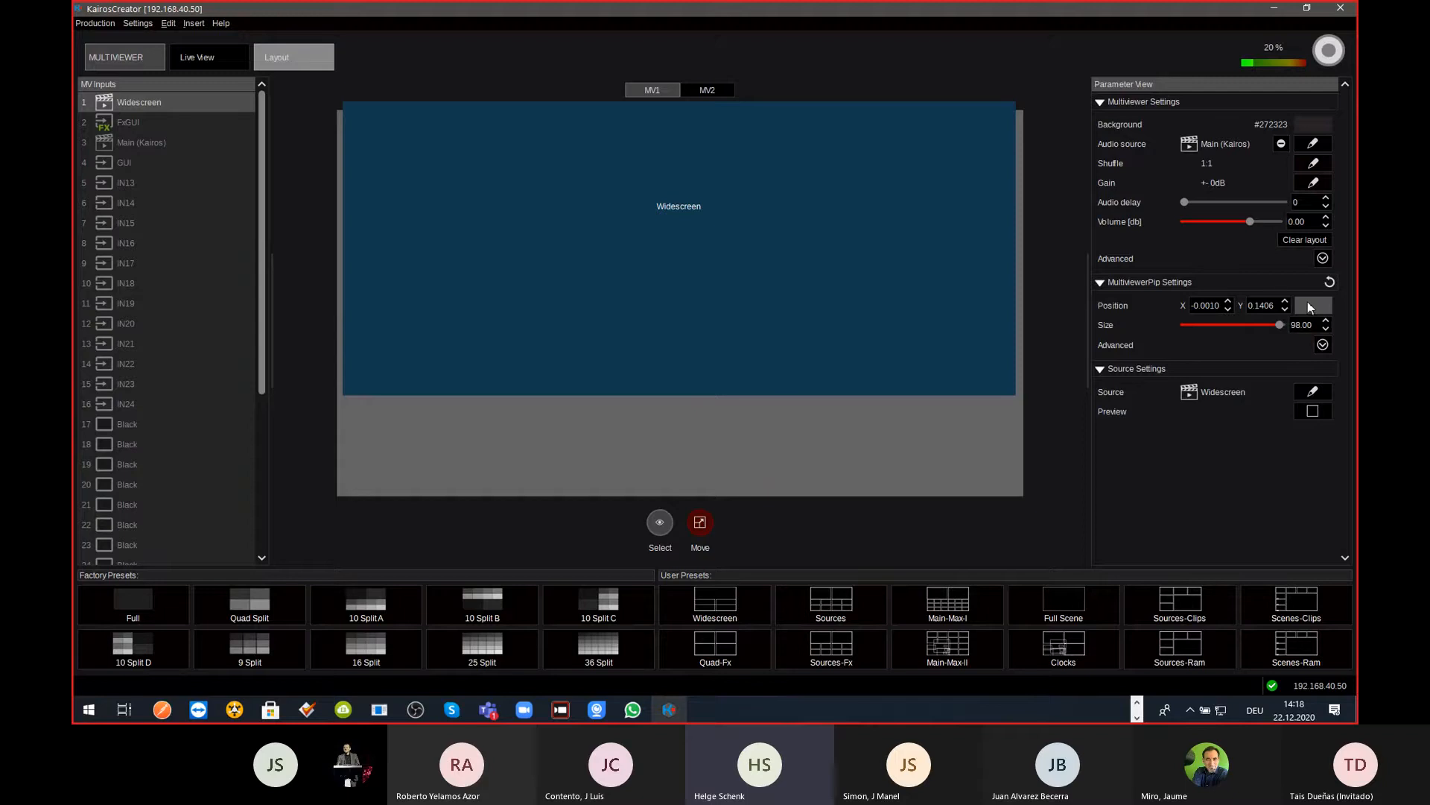
pyautogui.moveTo(1314, 306); pyautogui.dragTo(1313, 410)
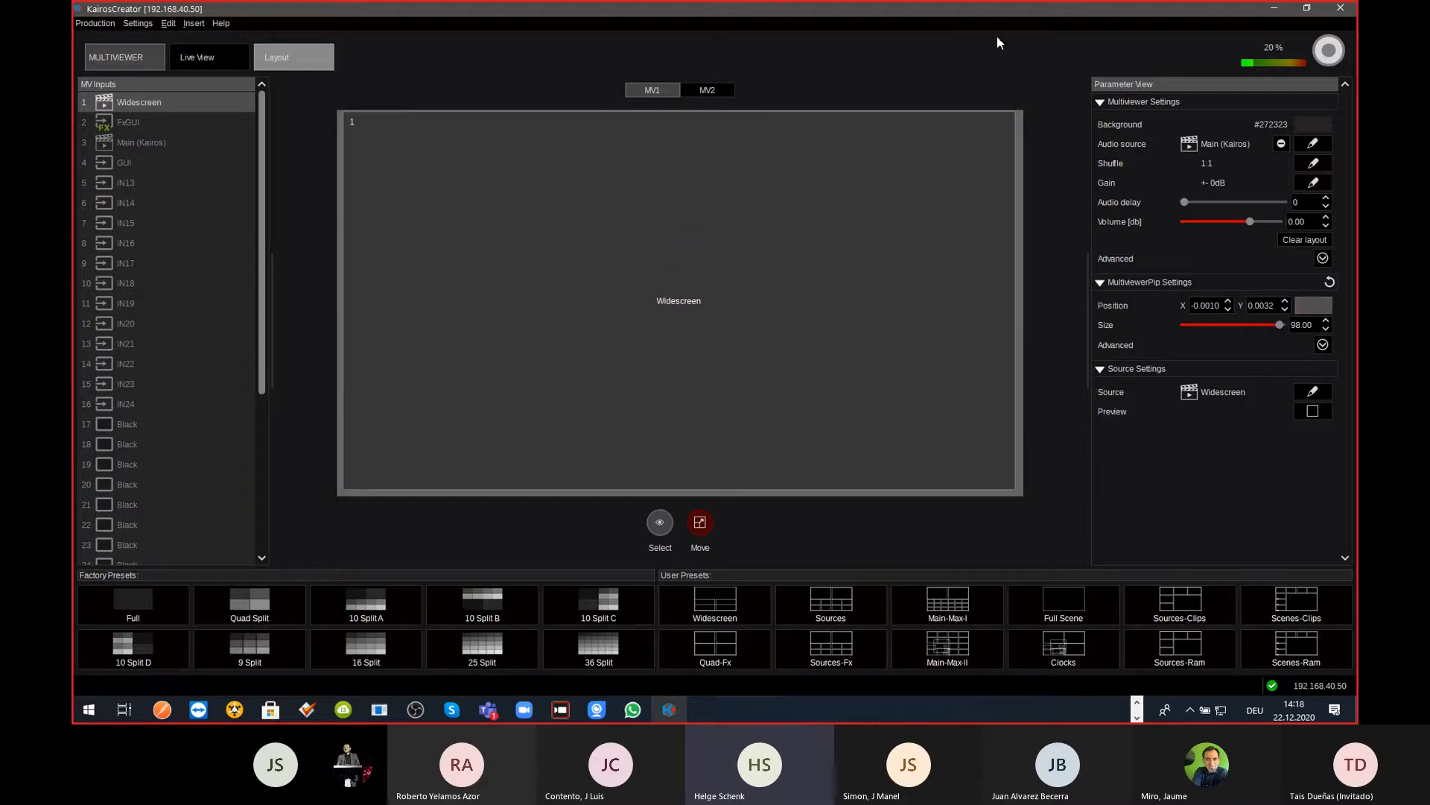
pyautogui.click(205, 62)
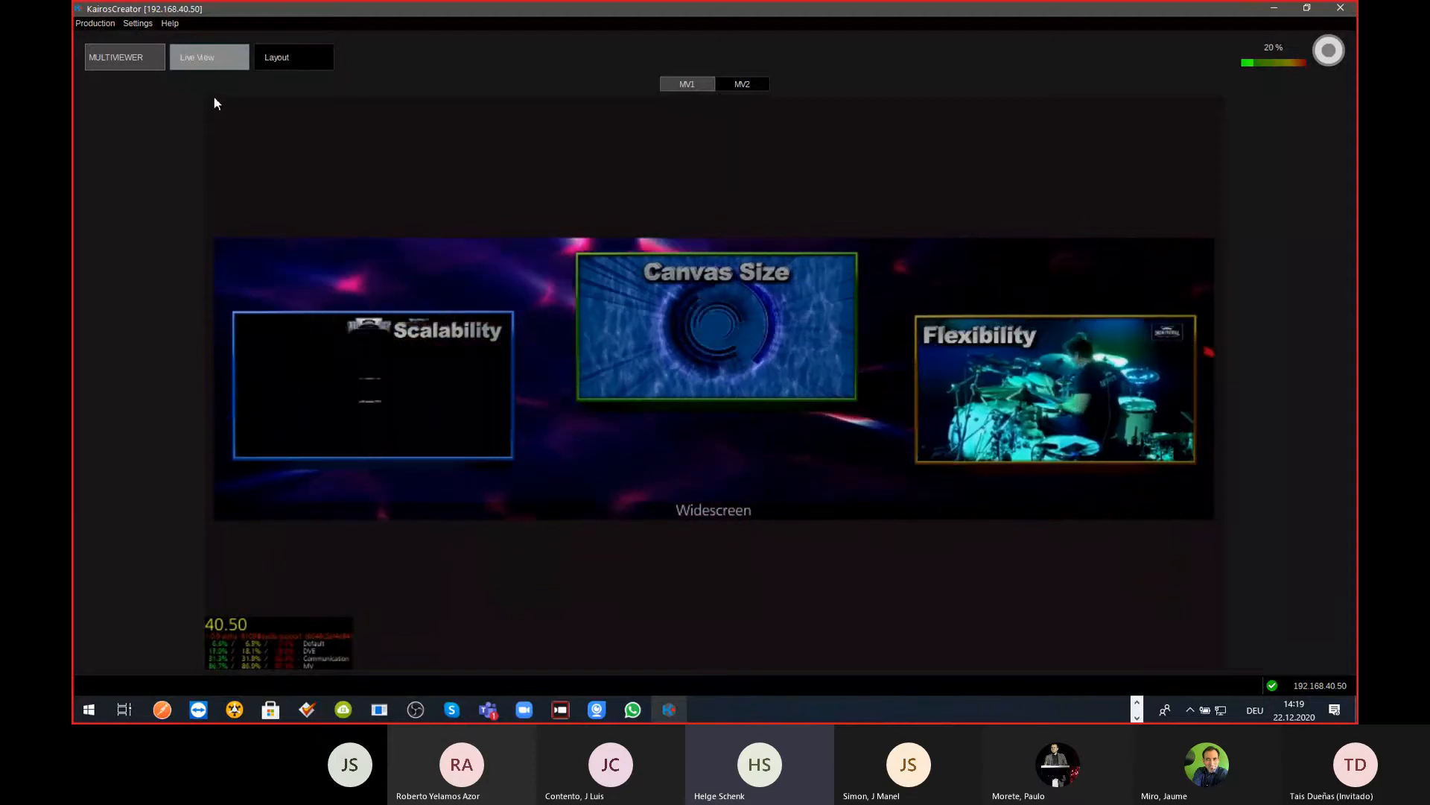
# Step: Assign the Widescreen scene from the Misc folder as the source of AUX9 and display the aux bus's advanced settings
pyautogui.click(141, 58)
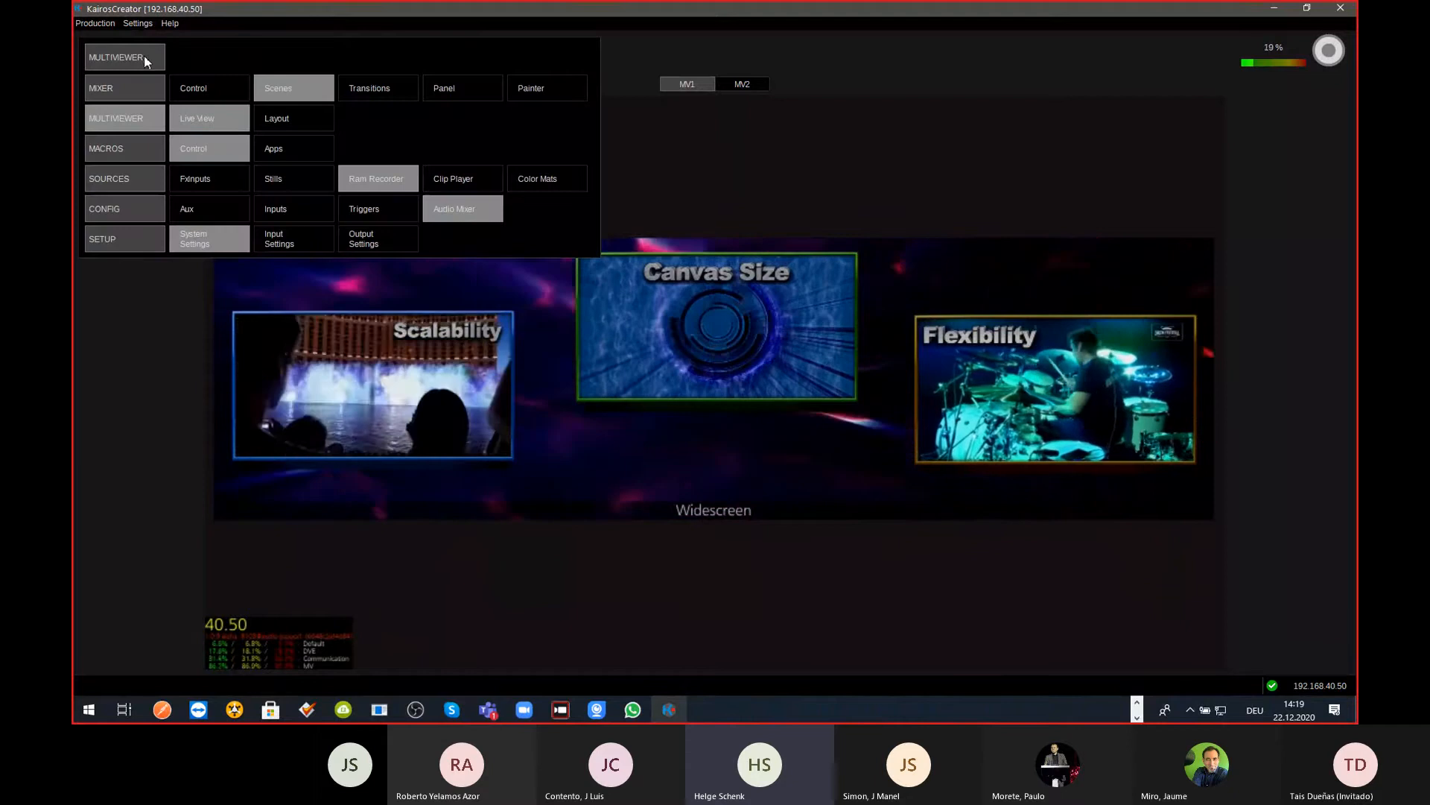
pyautogui.click(204, 216)
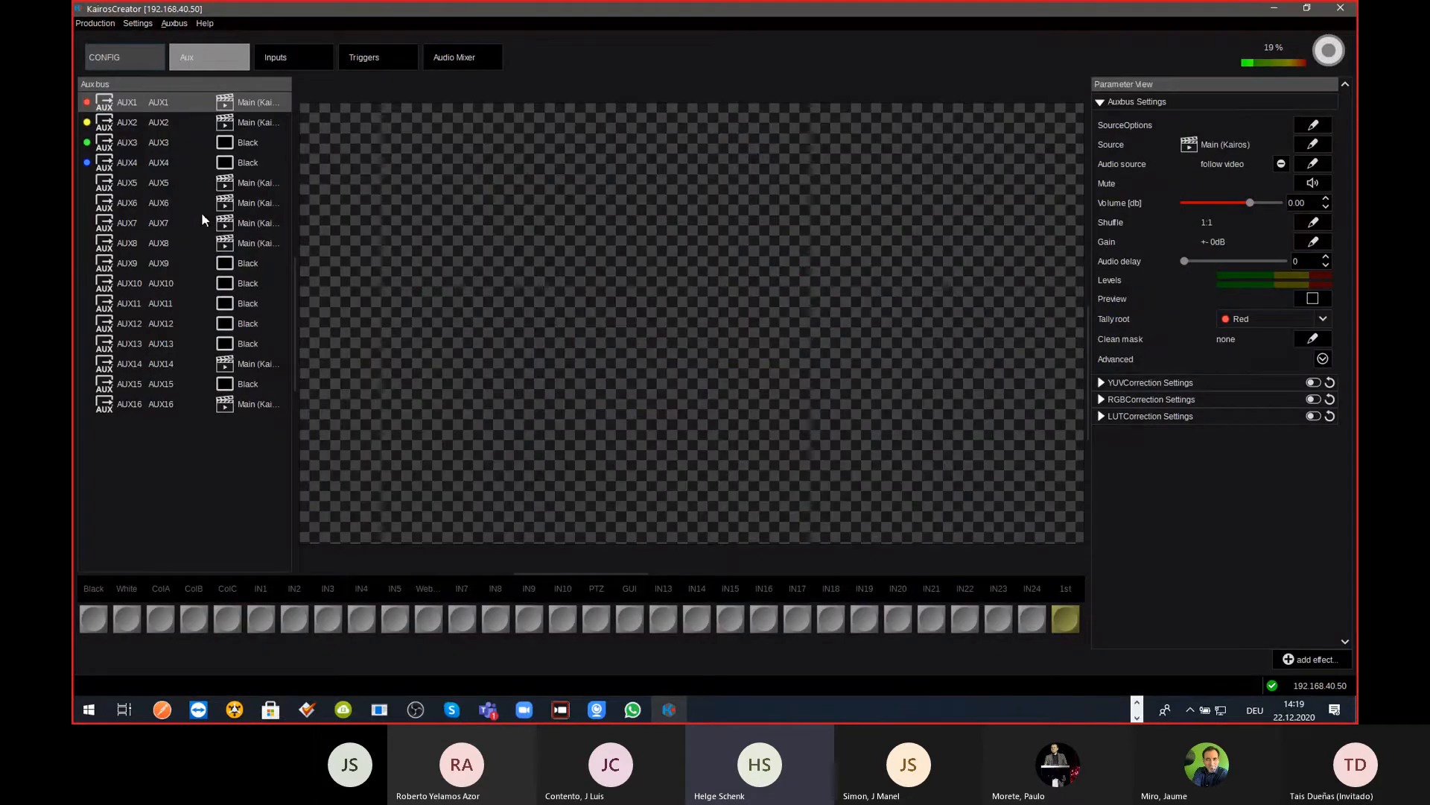
pyautogui.click(250, 271)
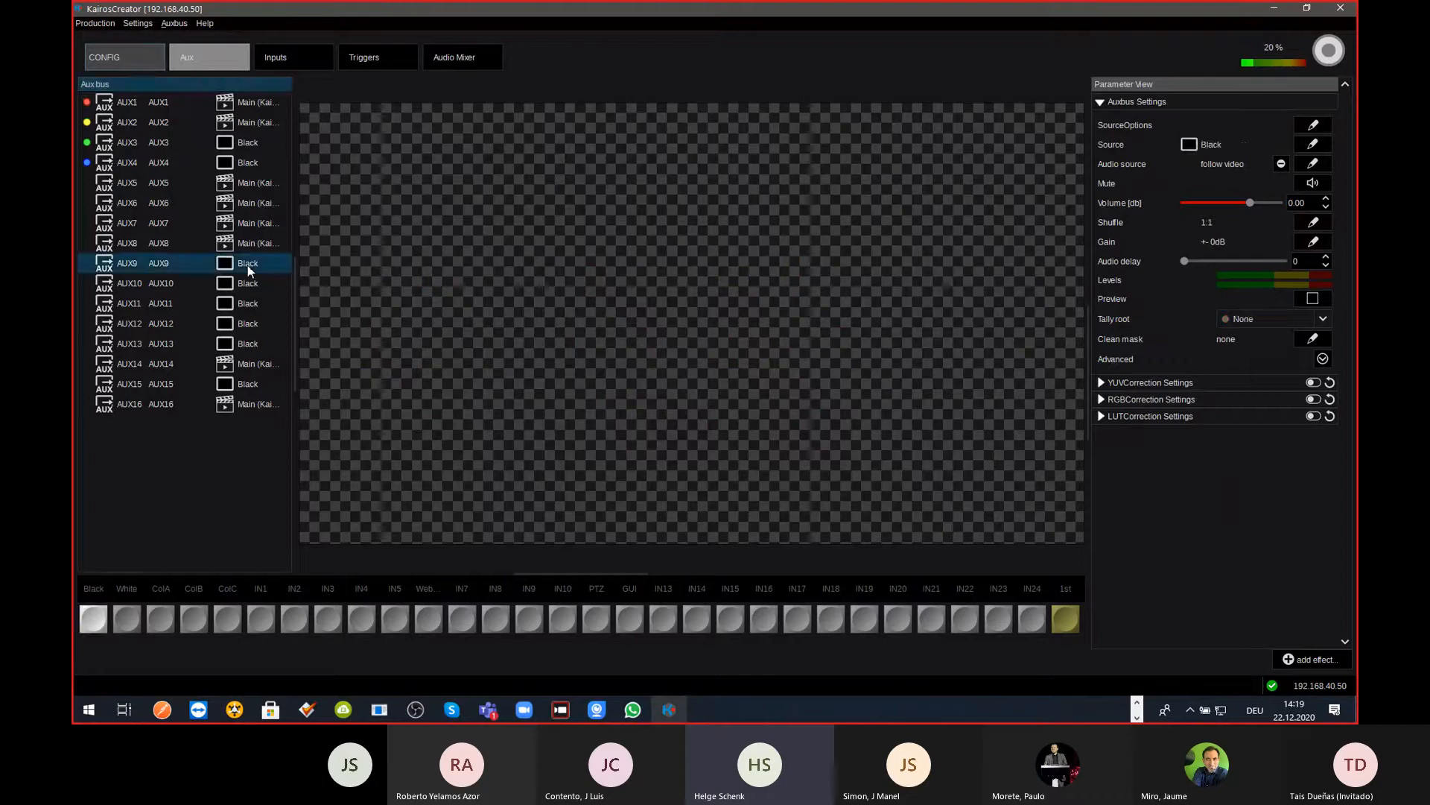
pyautogui.doubleClick(248, 267)
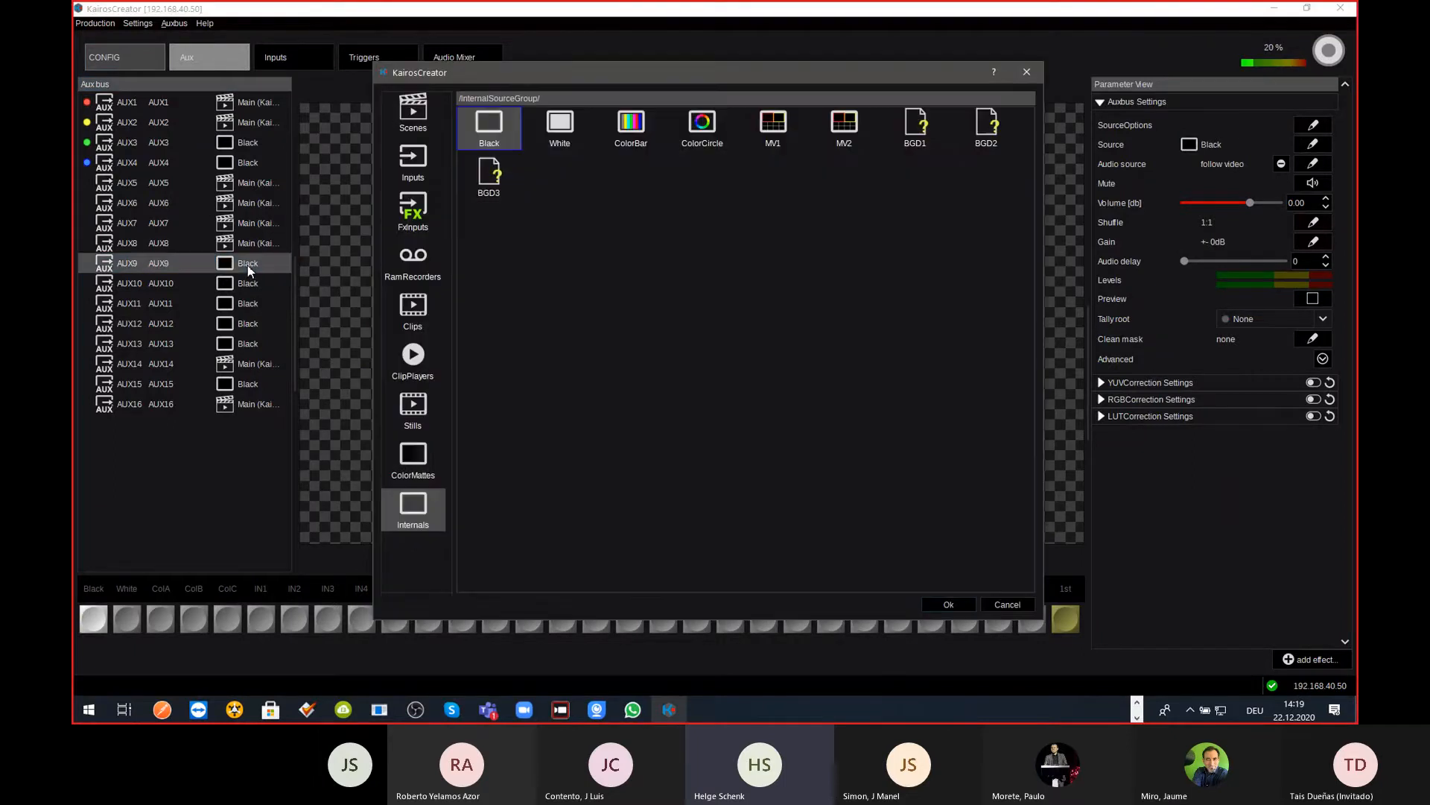
pyautogui.click(409, 119)
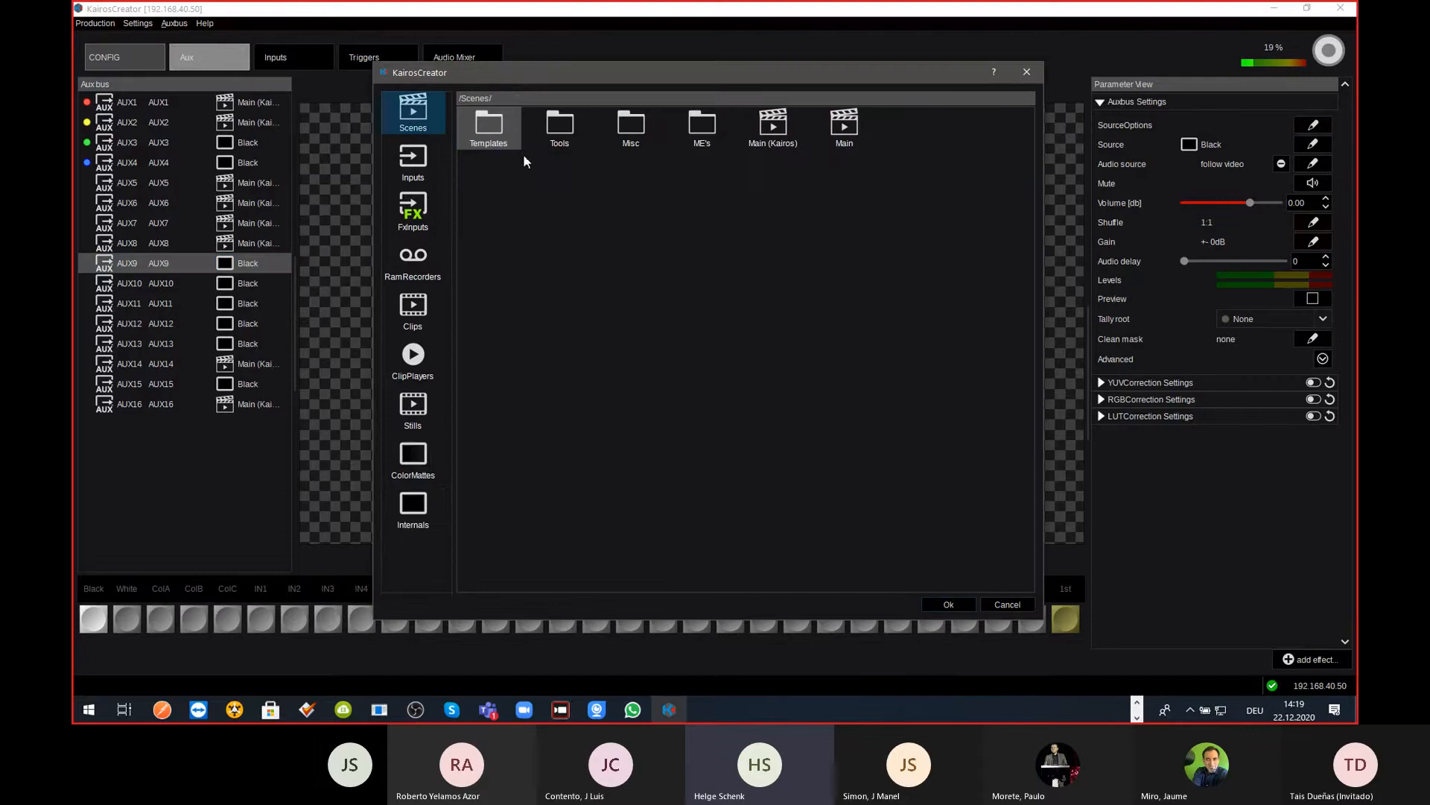
pyautogui.doubleClick(632, 131)
pyautogui.click(569, 134)
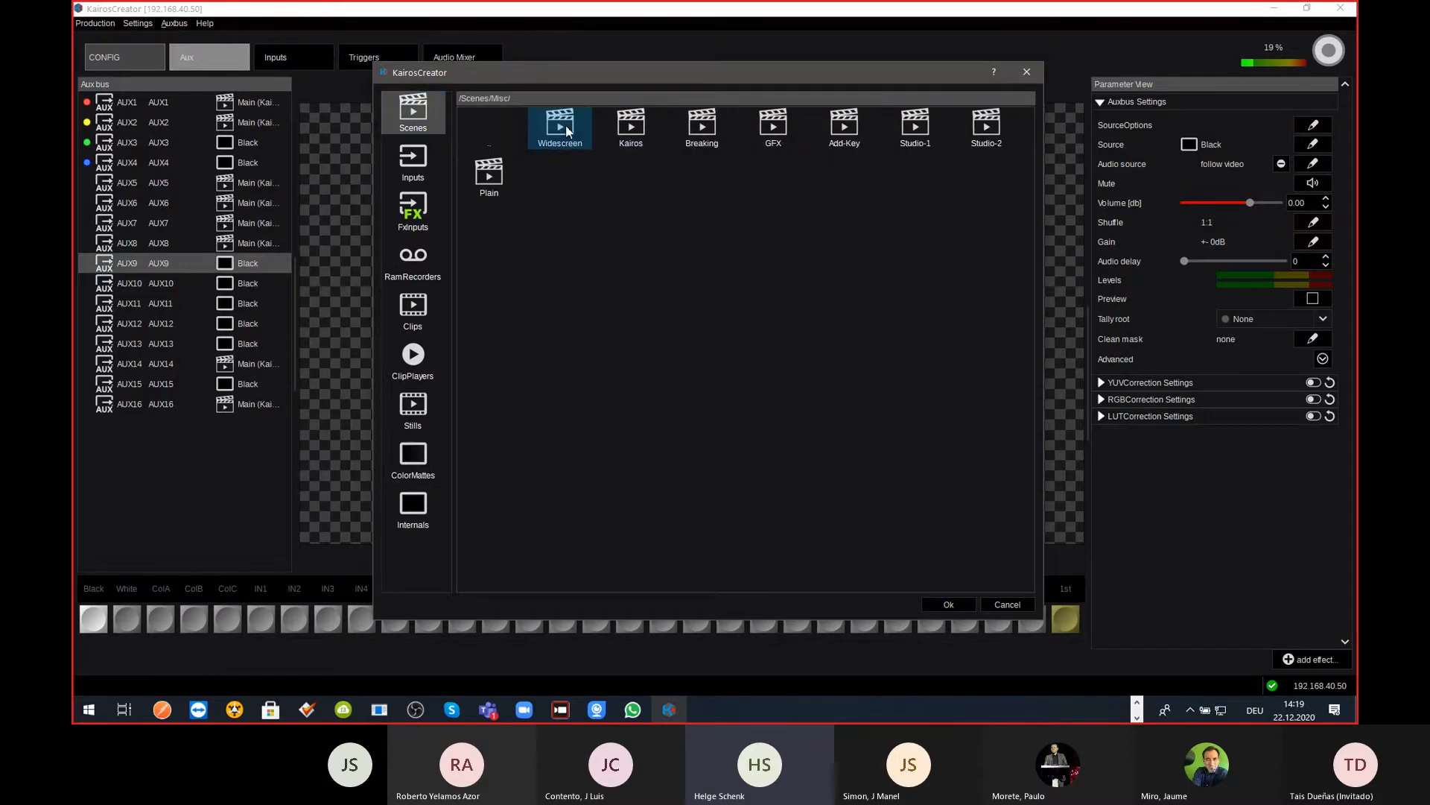
pyautogui.click(948, 605)
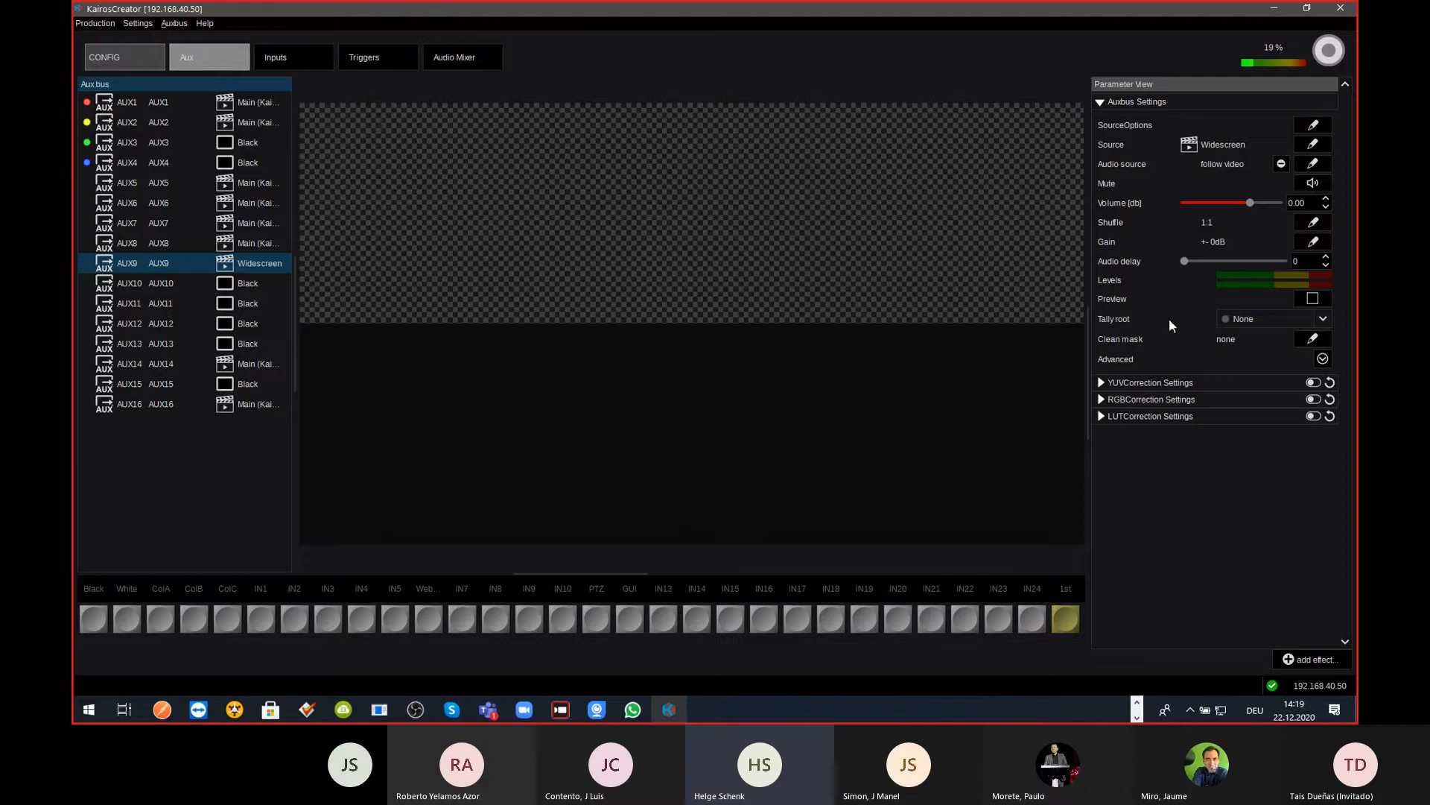
pyautogui.click(1322, 359)
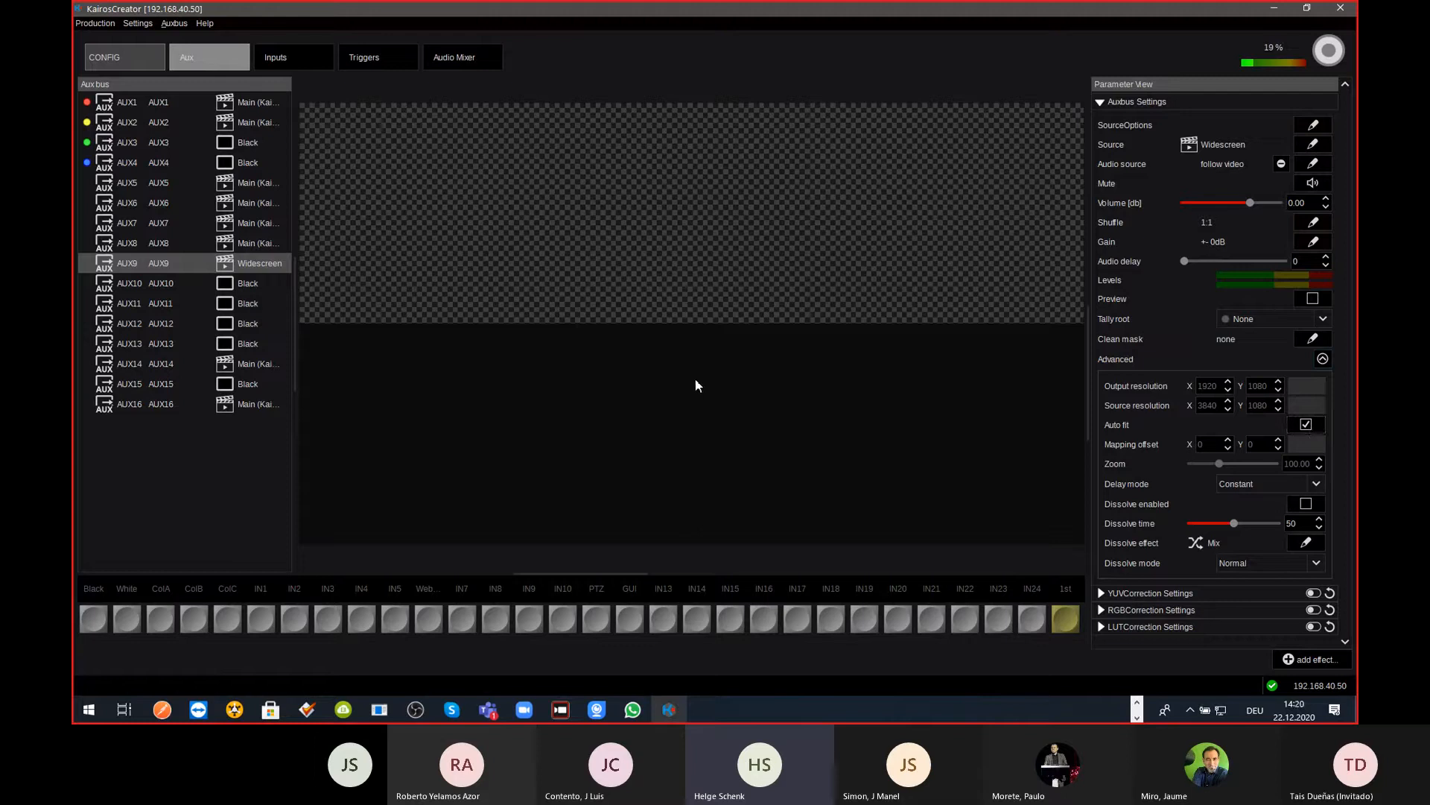
# Step: Return to the MV1 multiviewer layout and apply the Quad Split factory preset
pyautogui.hotkey('ctrl', 'Tab')
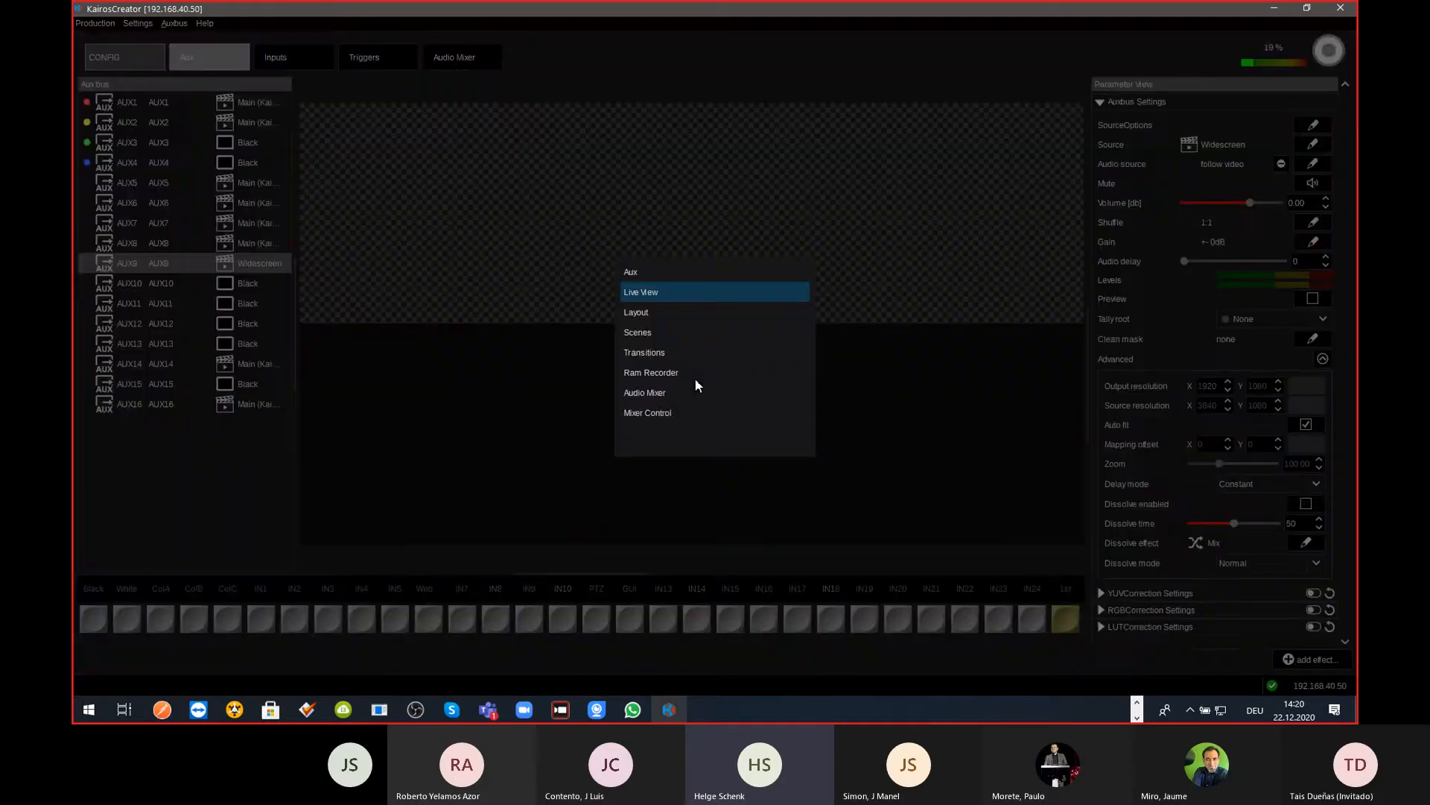
pyautogui.hotkey('ctrl', 'Tab')
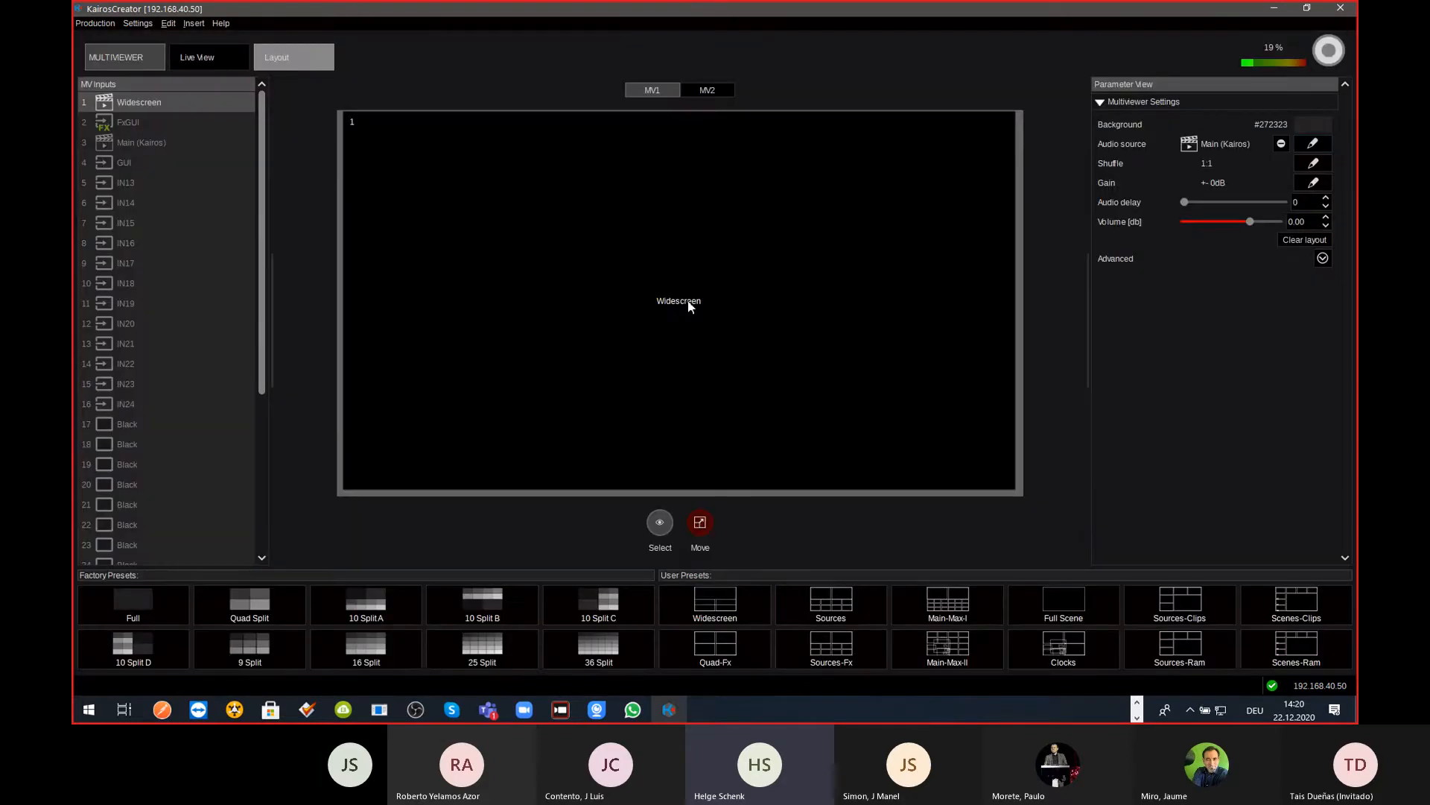
pyautogui.click(246, 605)
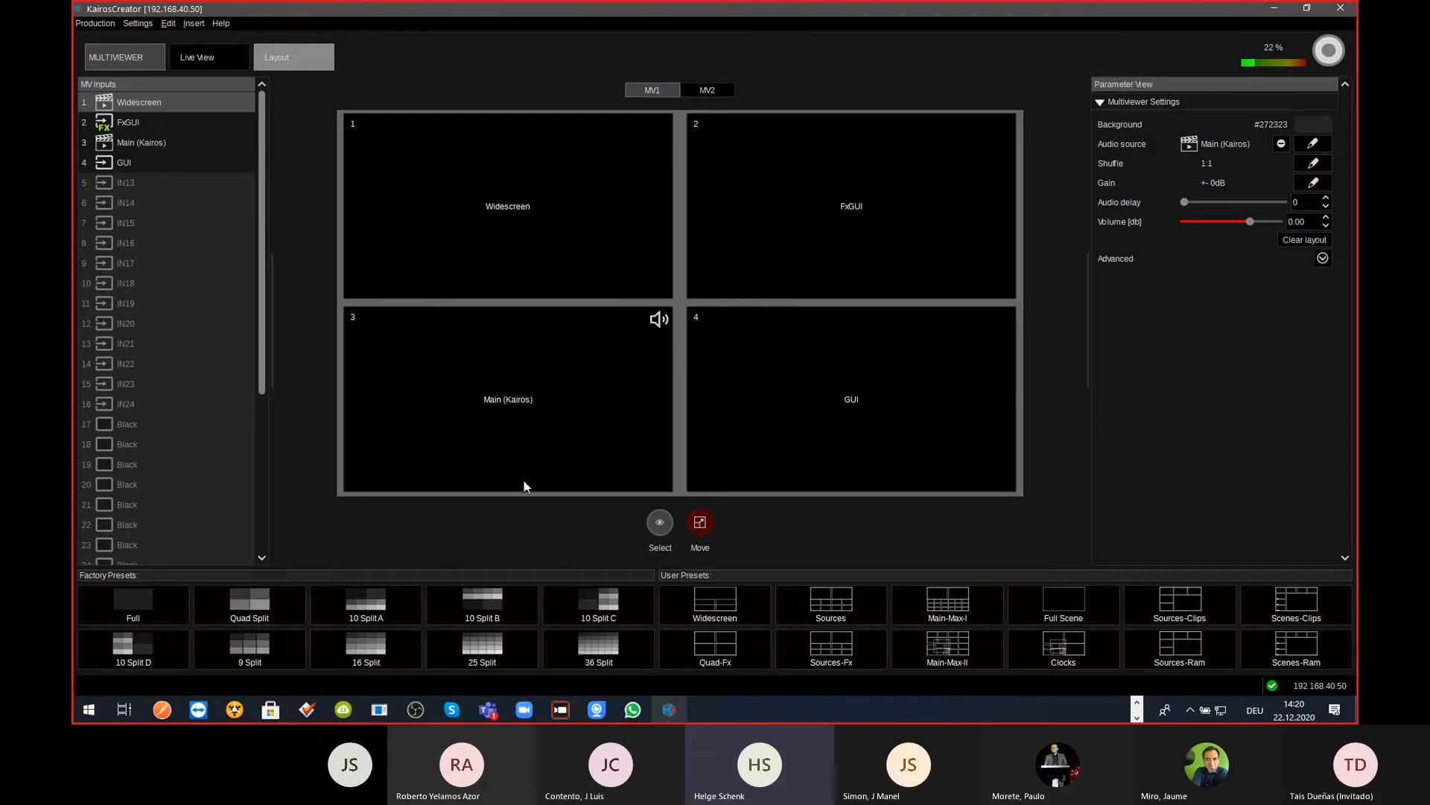
# Step: Change the source of picture window 3 from Main (Kairos) to AUX9 and check it in the live view
pyautogui.click(520, 414)
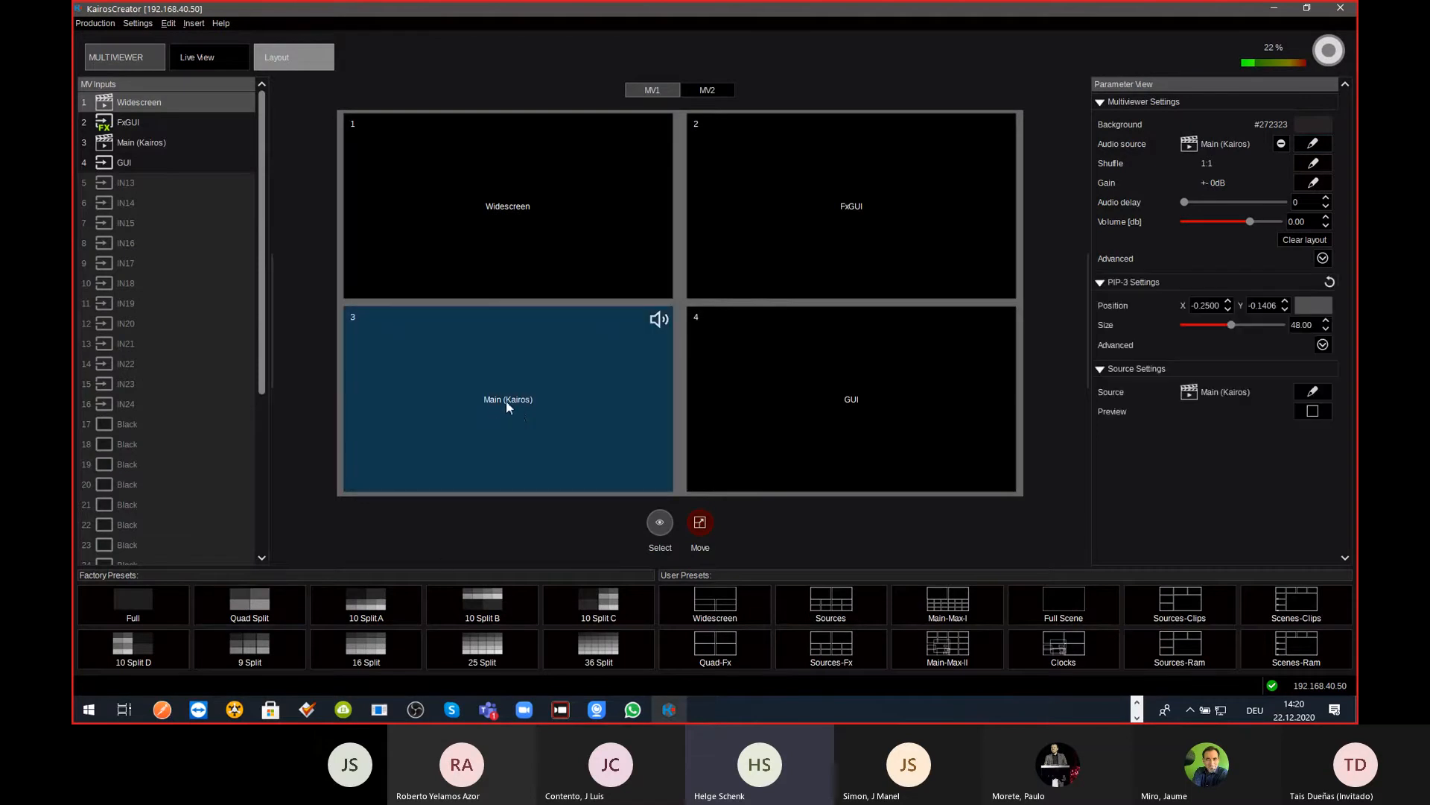
pyautogui.doubleClick(508, 407)
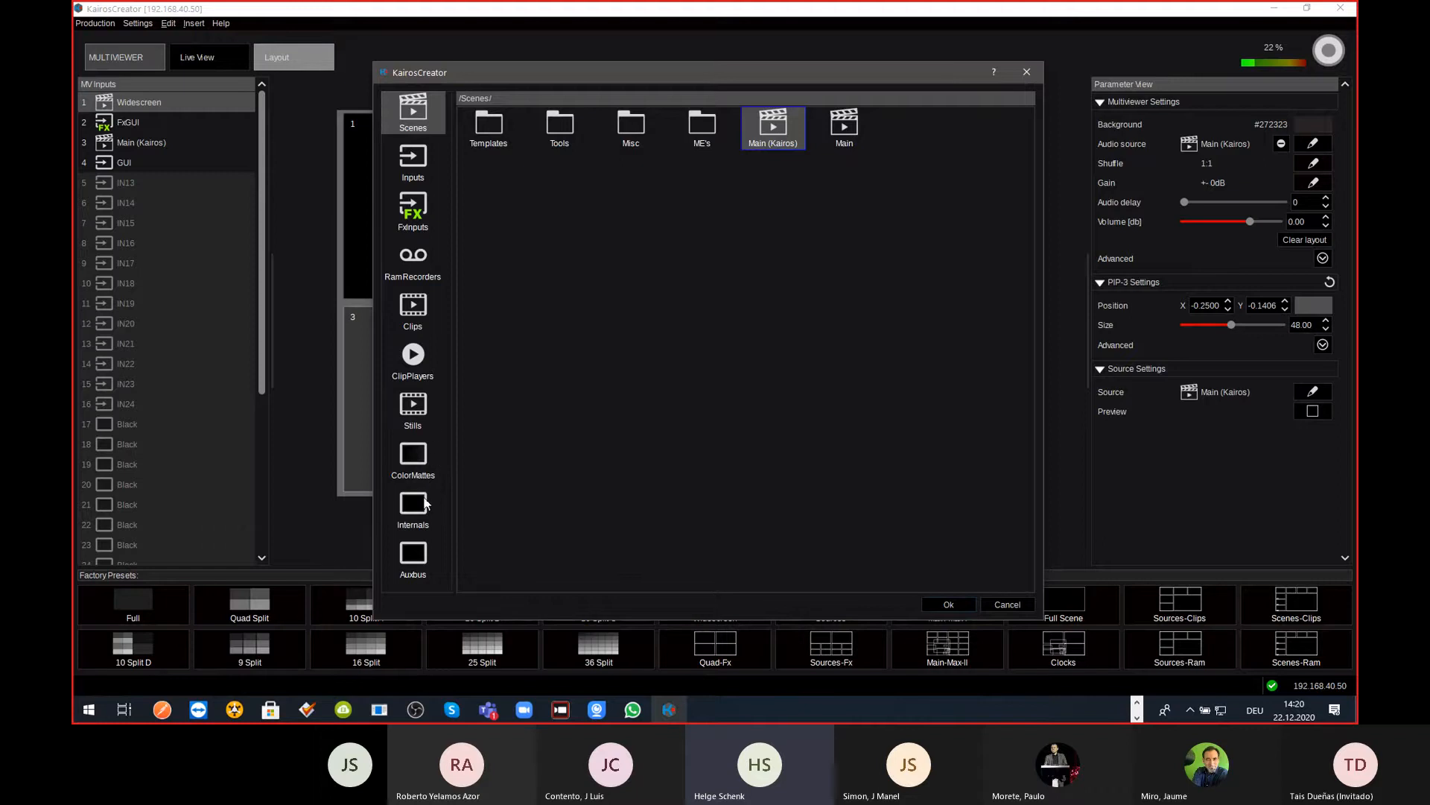
pyautogui.click(419, 556)
pyautogui.click(496, 179)
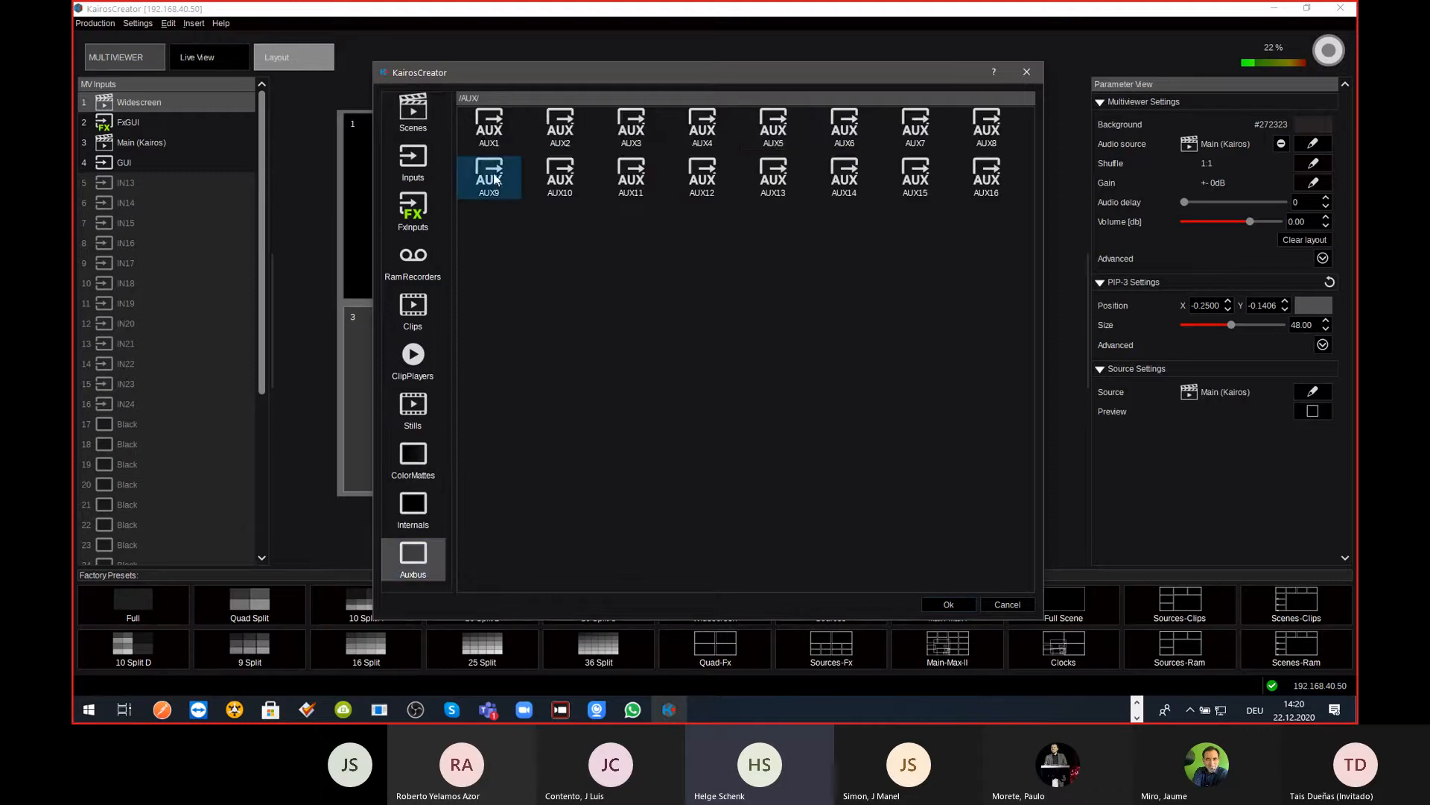
pyautogui.click(949, 604)
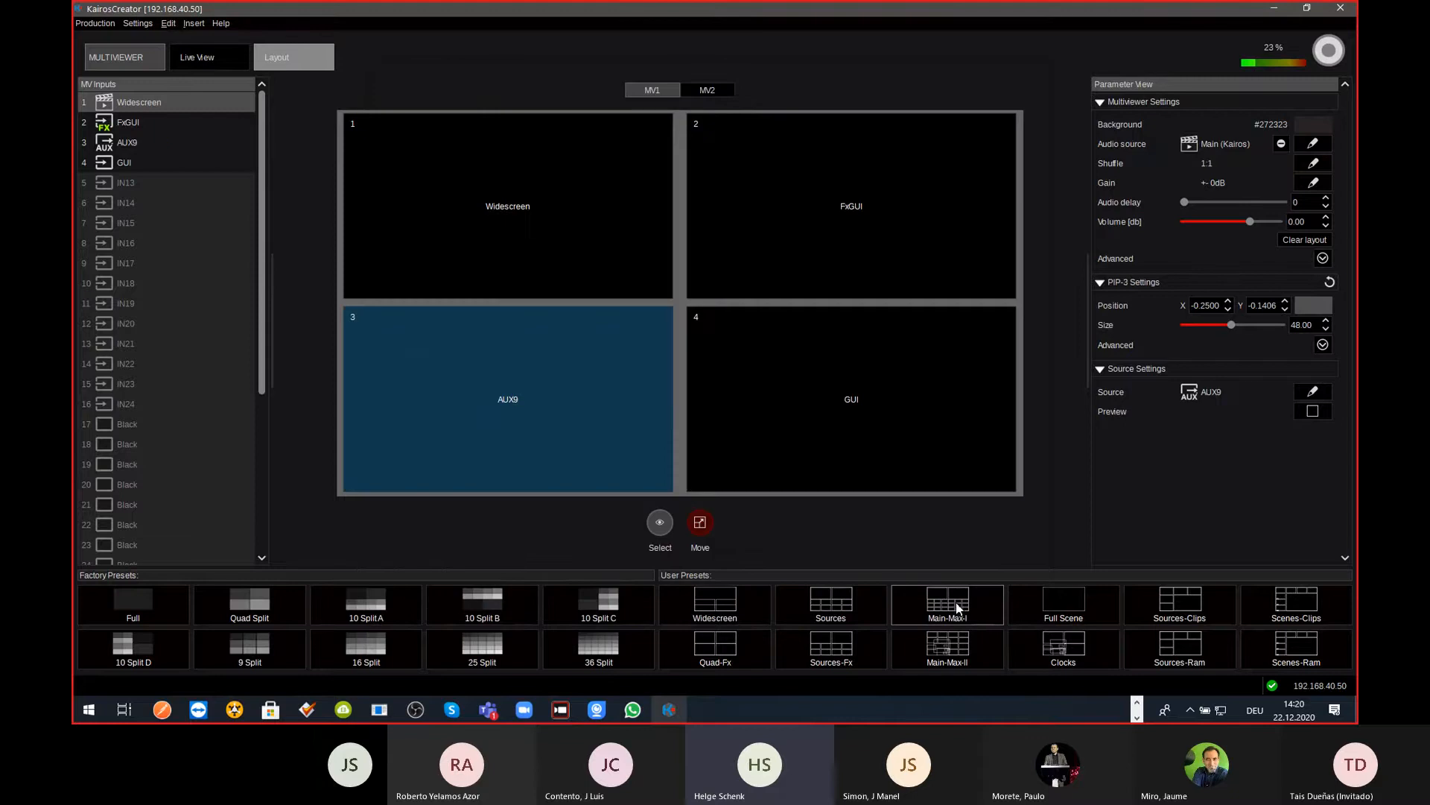
pyautogui.hotkey('ctrl', 'Tab')
pyautogui.hotkey('ctrl', 'Tab')
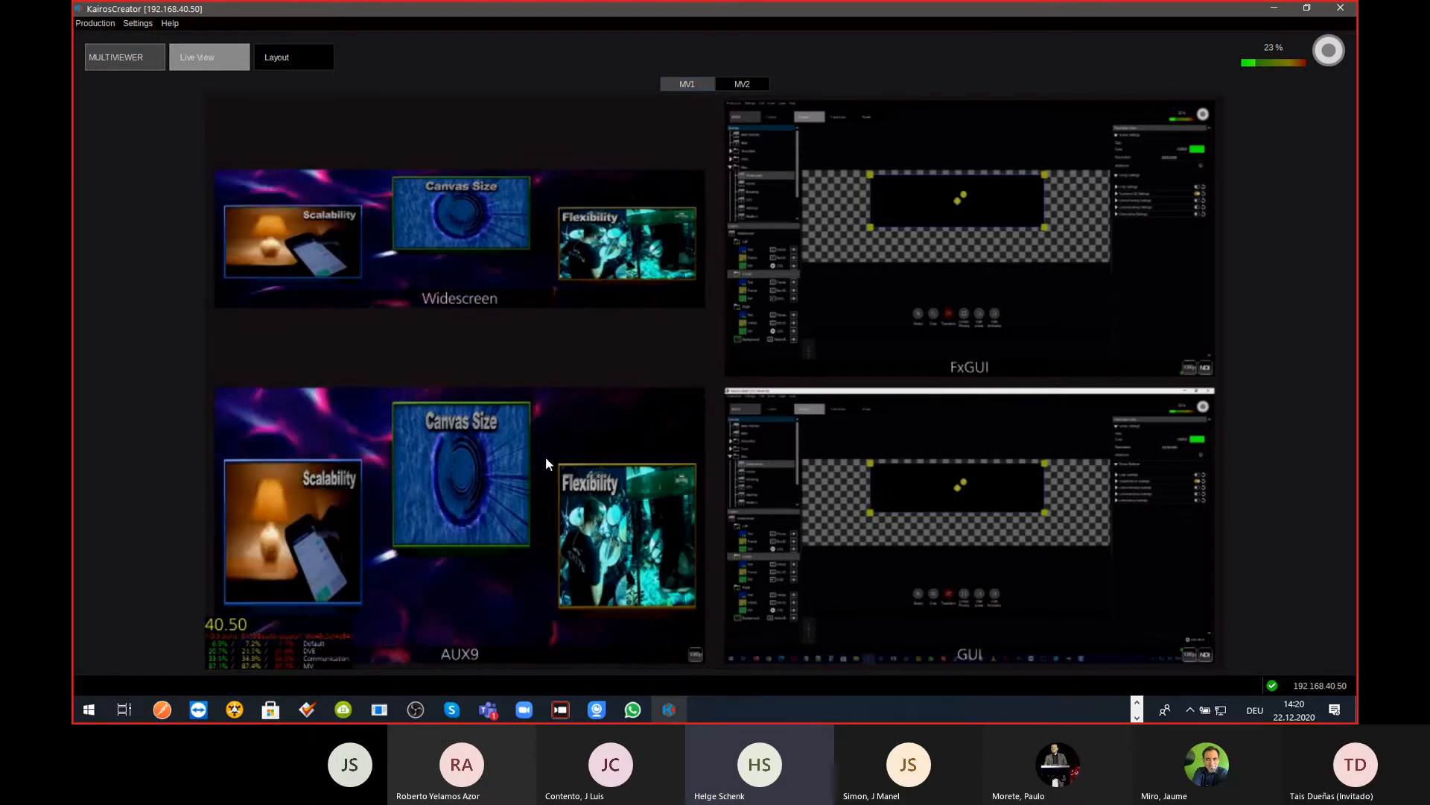
# Step: Turn off Auto fit in the advanced settings of AUX9
pyautogui.hotkey('ctrl', 'Tab')
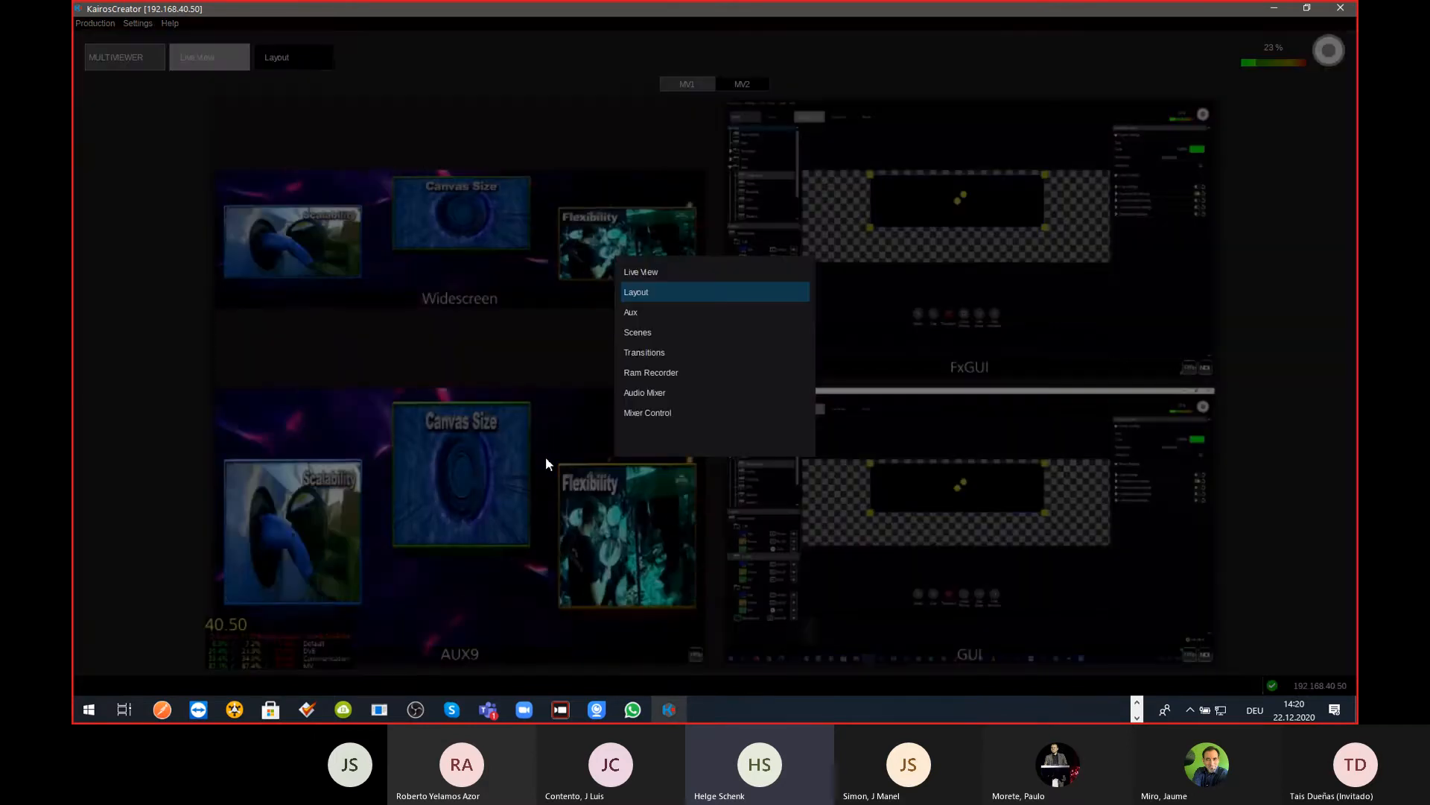
pyautogui.hotkey('ctrl', 'Tab')
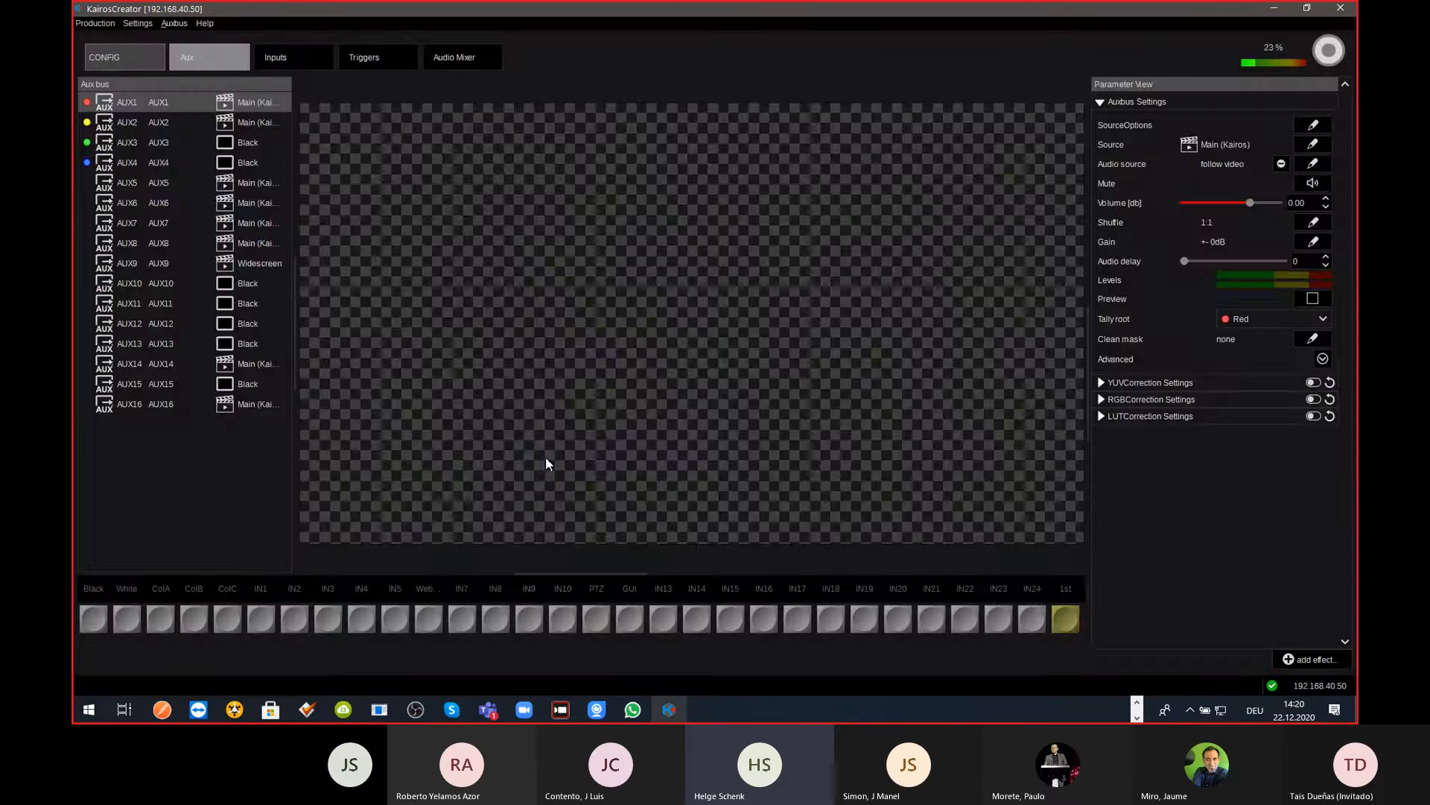
pyautogui.click(270, 268)
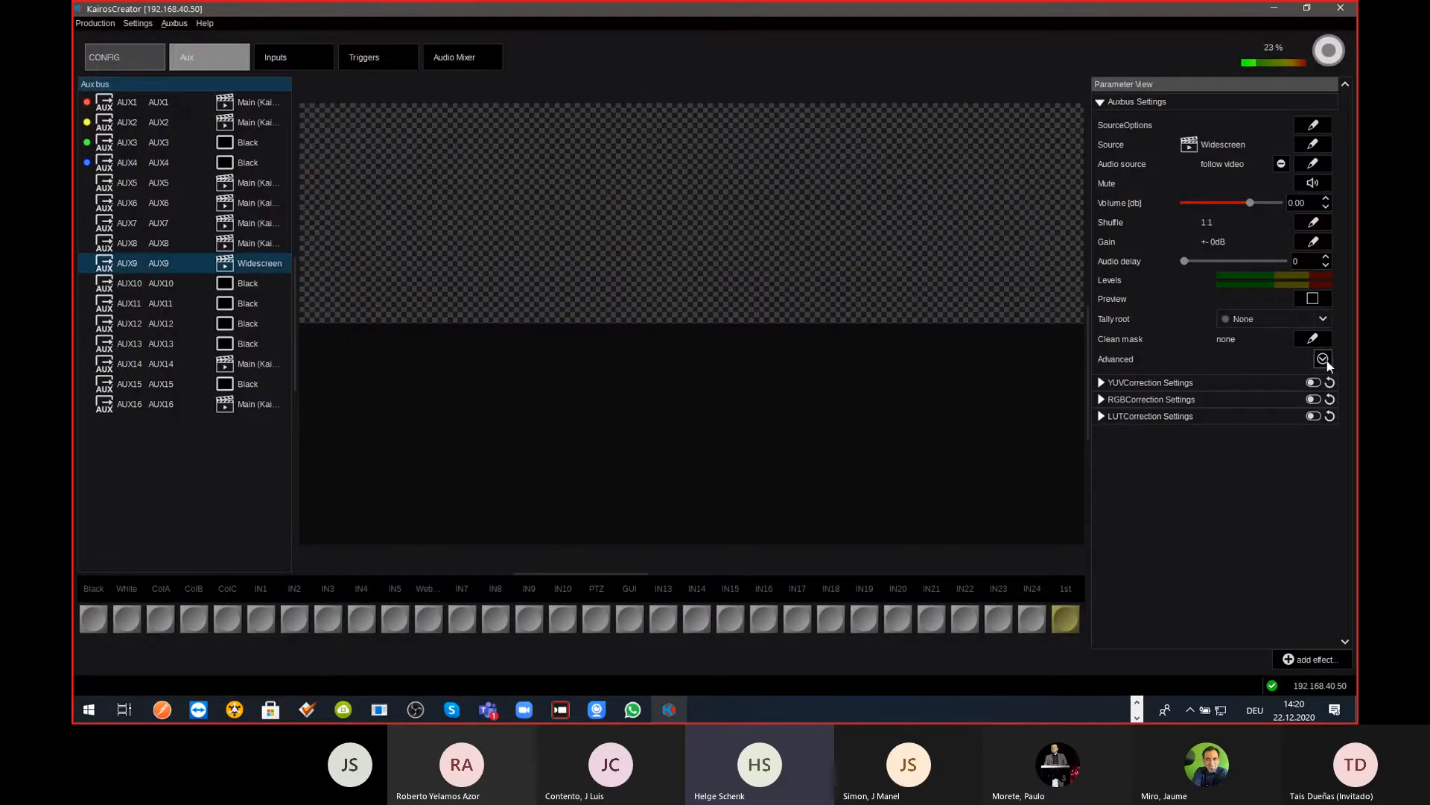
pyautogui.click(1323, 359)
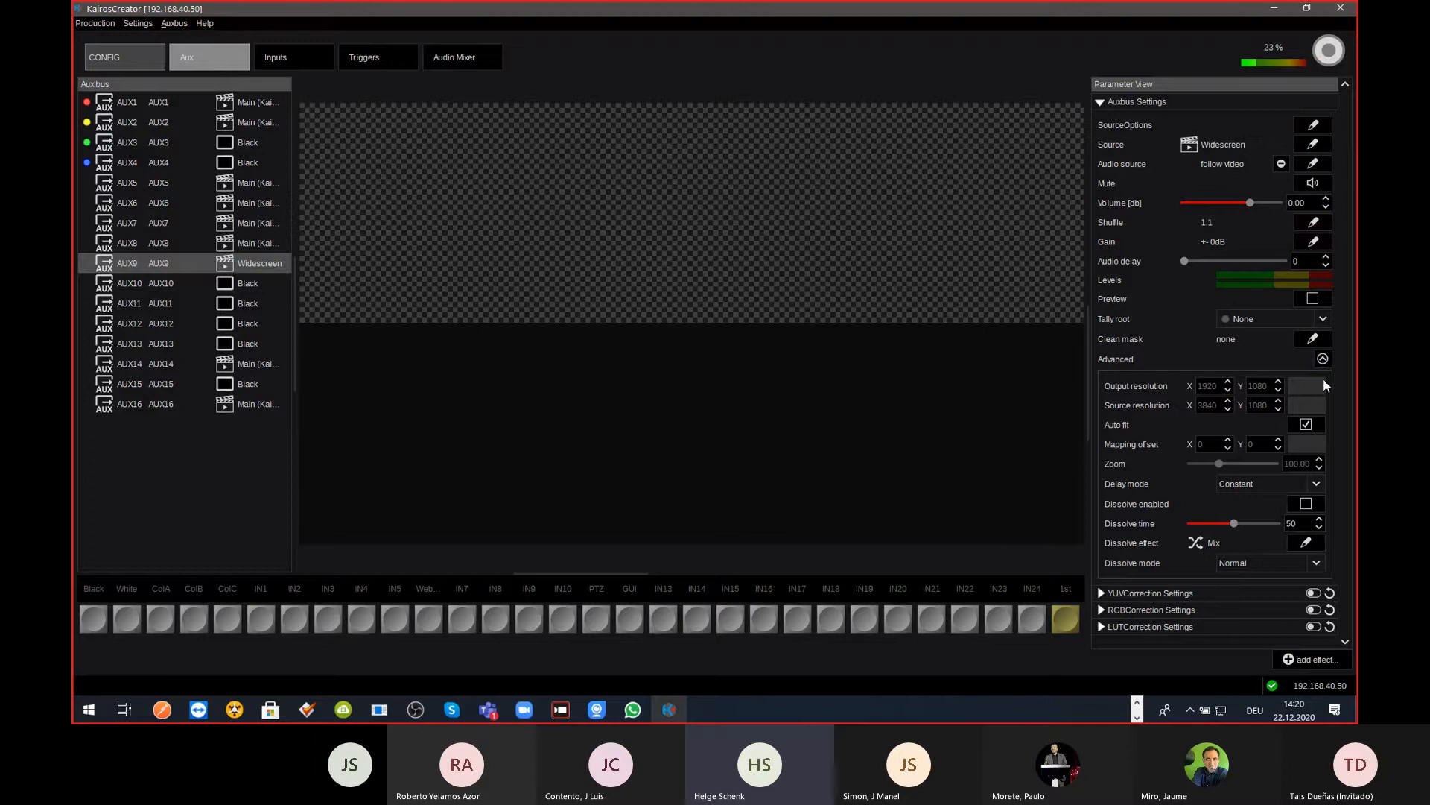
pyautogui.click(1306, 426)
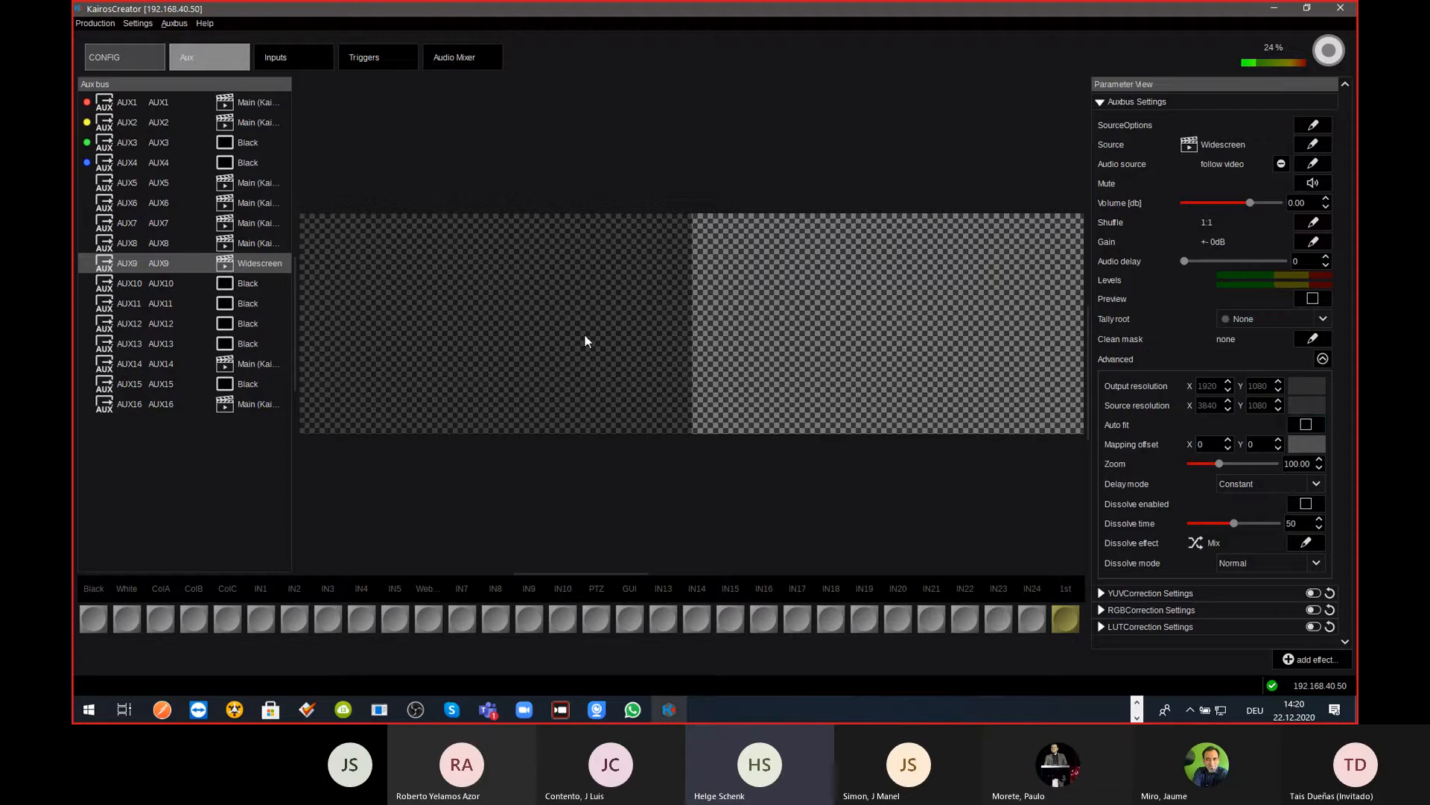
# Step: Move the AUX9 mapping area across the Widescreen canvas, check its output in the live view and return to the aux buses
pyautogui.moveTo(505, 329); pyautogui.dragTo(440, 300)
pyautogui.hotkey('ctrl', 'Tab')
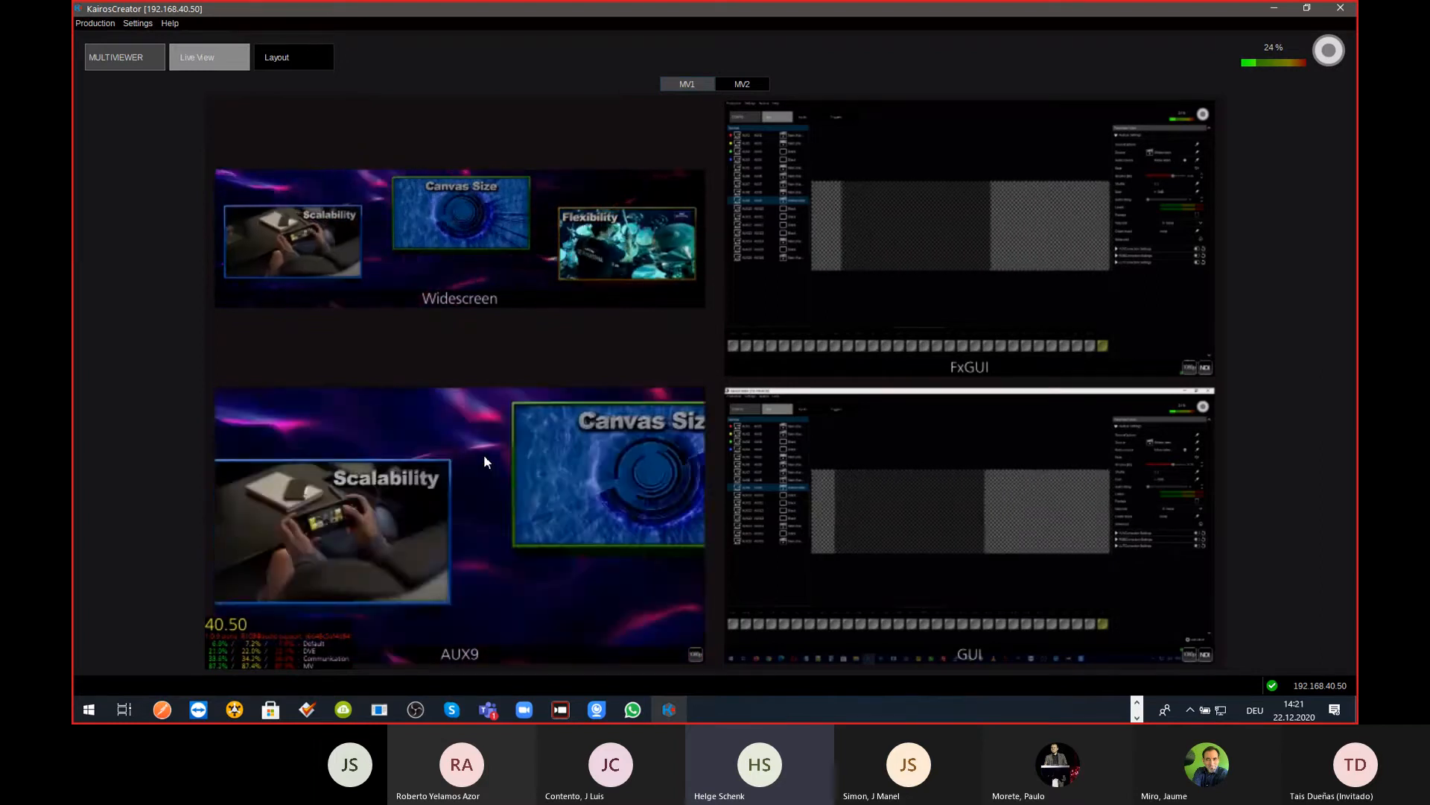
pyautogui.press('F2')
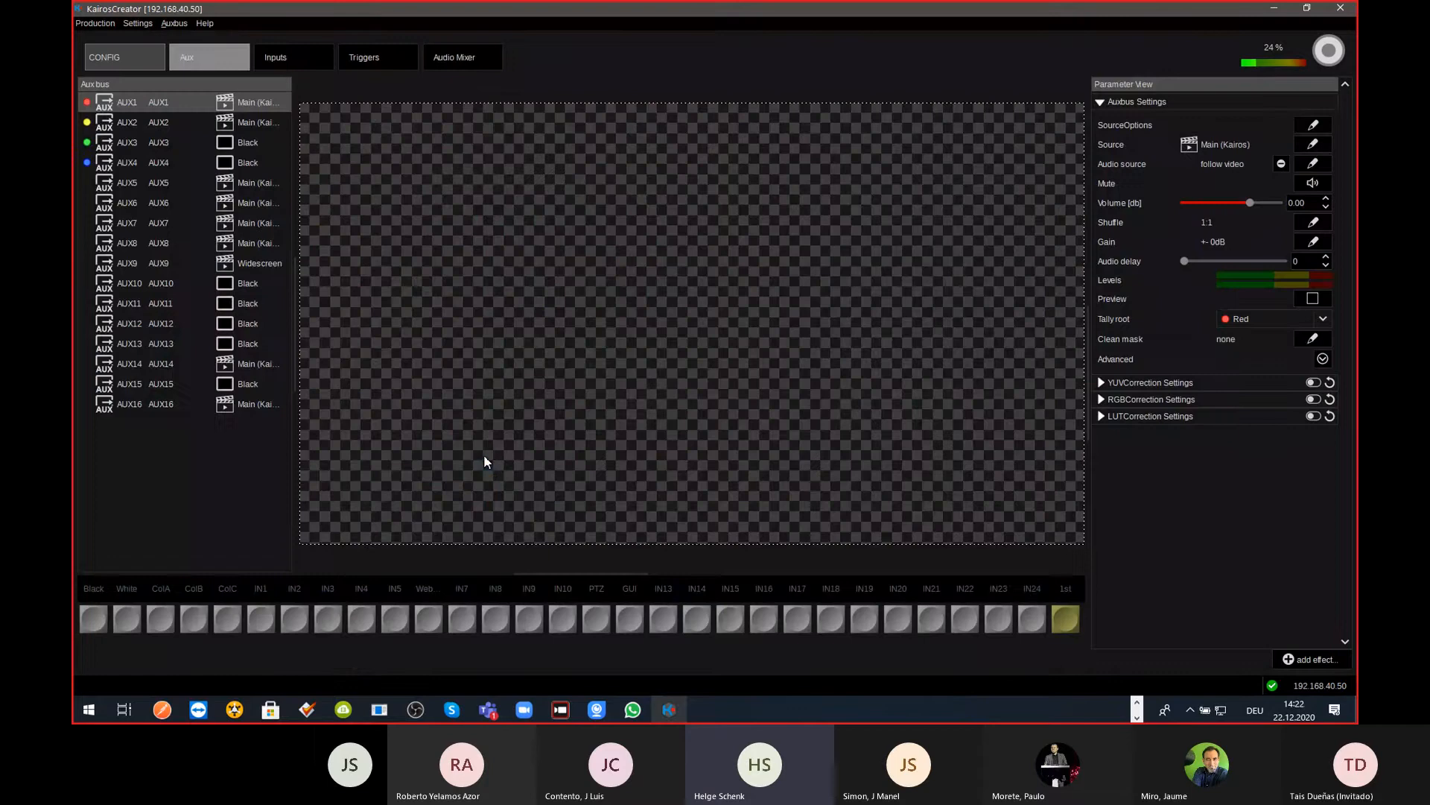
# Step: Try an AUX9 zoom of 88.80 with a mapping offset of Y 18, then check the live view and return to the aux buses
pyautogui.click(244, 270)
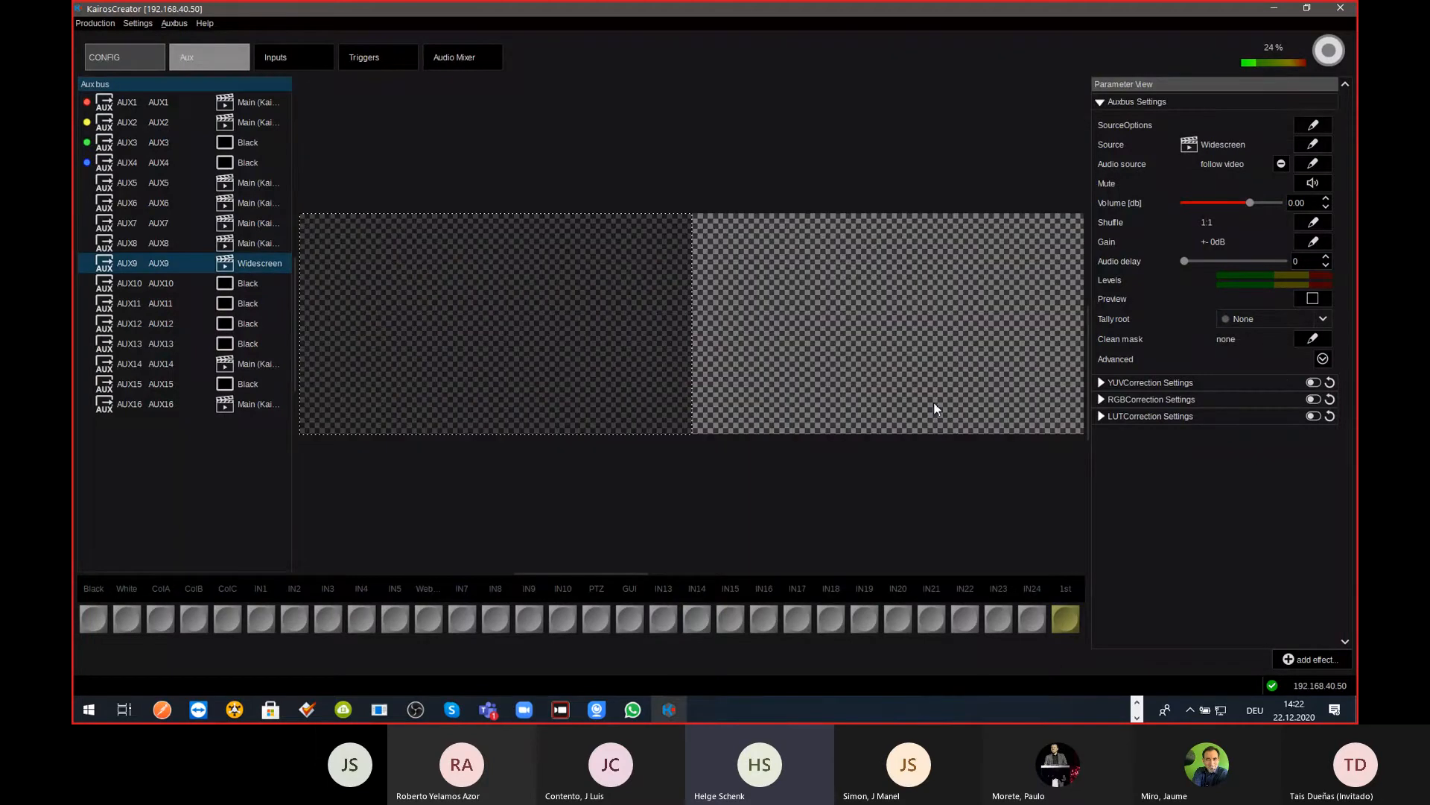
pyautogui.click(1322, 359)
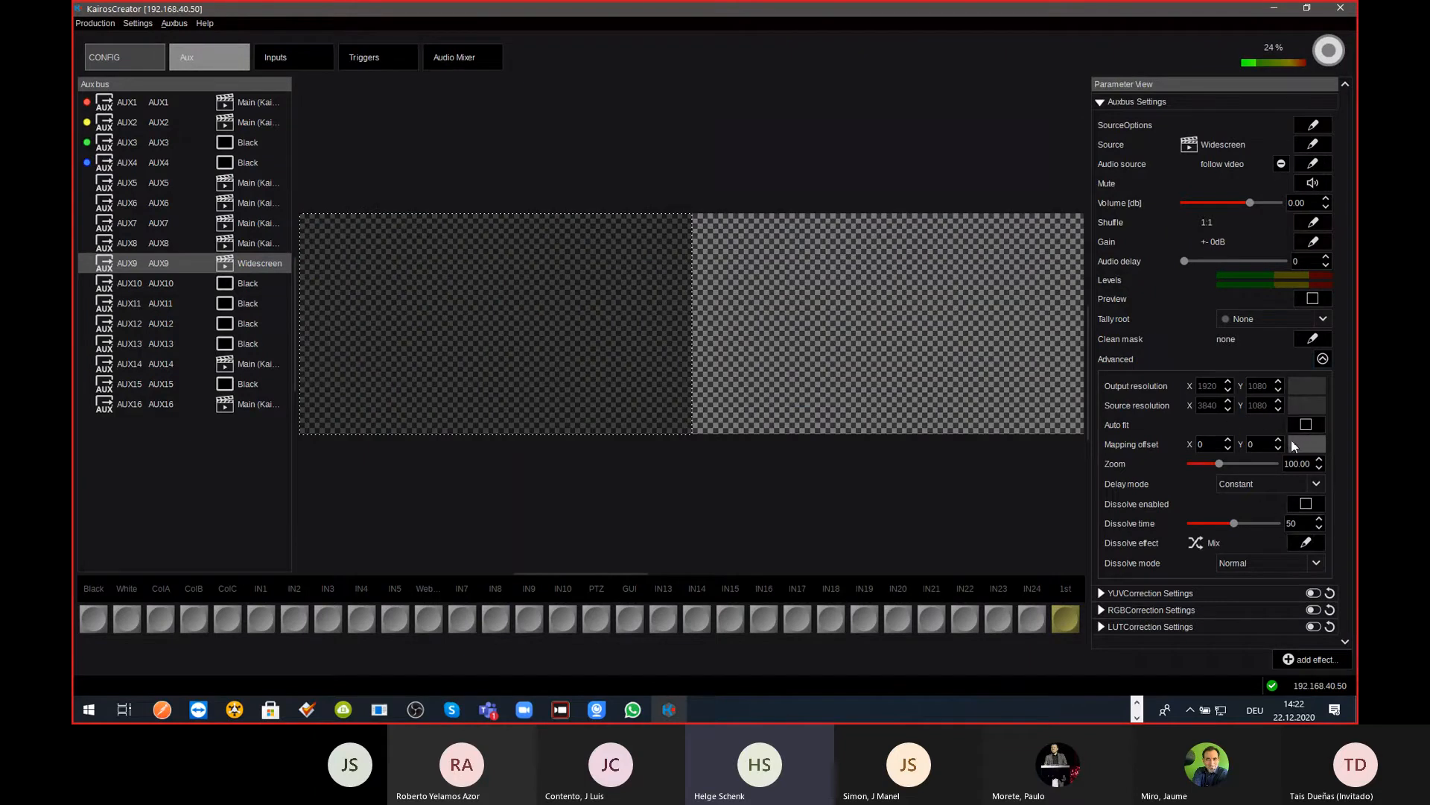
pyautogui.moveTo(1306, 444)
pyautogui.mouseDown()
pyautogui.moveTo(1329, 444)
pyautogui.moveTo(1307, 444)
pyautogui.mouseUp()
pyautogui.moveTo(1219, 464)
pyautogui.mouseDown()
pyautogui.moveTo(1245, 475)
pyautogui.moveTo(1219, 475)
pyautogui.mouseUp()
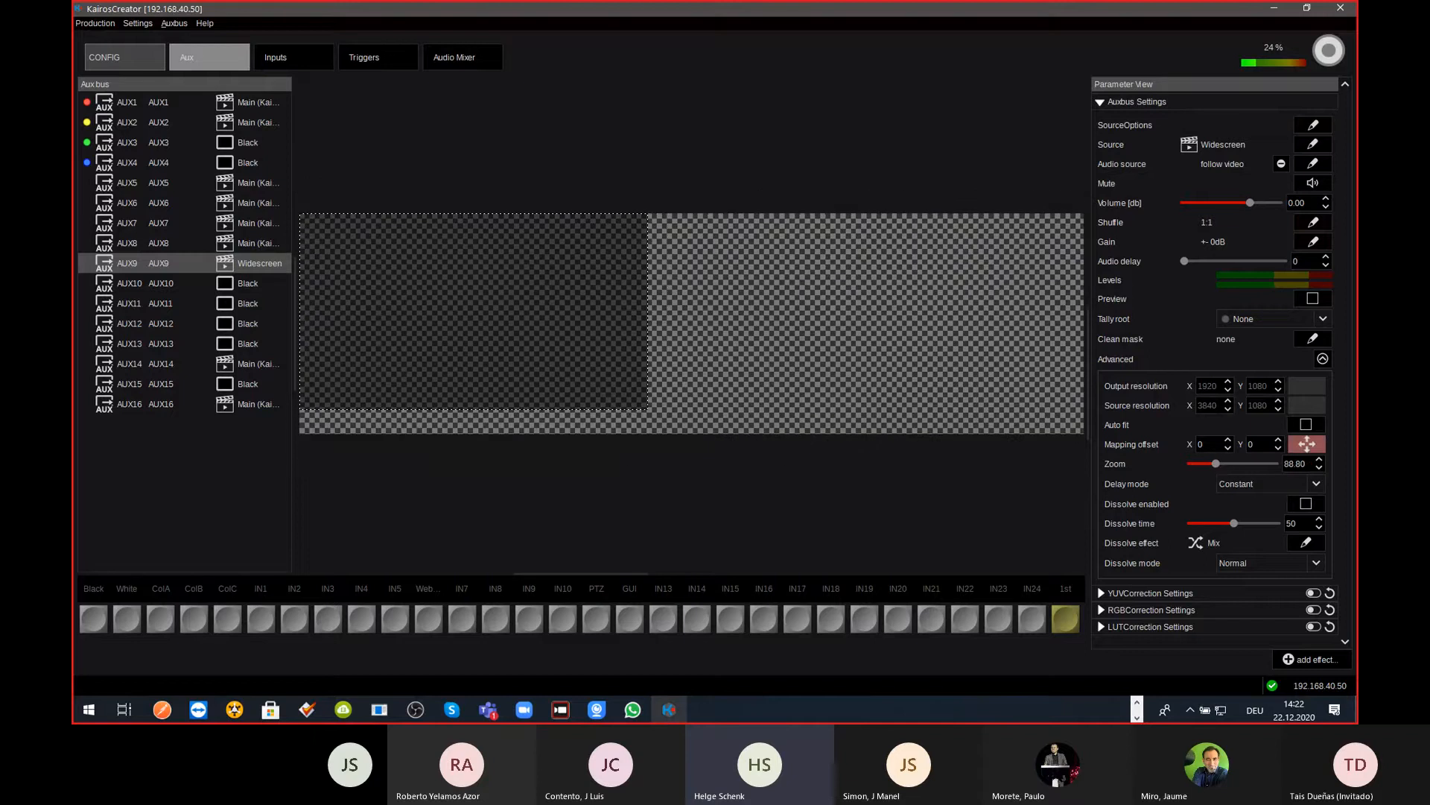
pyautogui.moveTo(1306, 444)
pyautogui.mouseDown()
pyautogui.moveTo(1307, 467)
pyautogui.moveTo(1307, 428)
pyautogui.mouseUp()
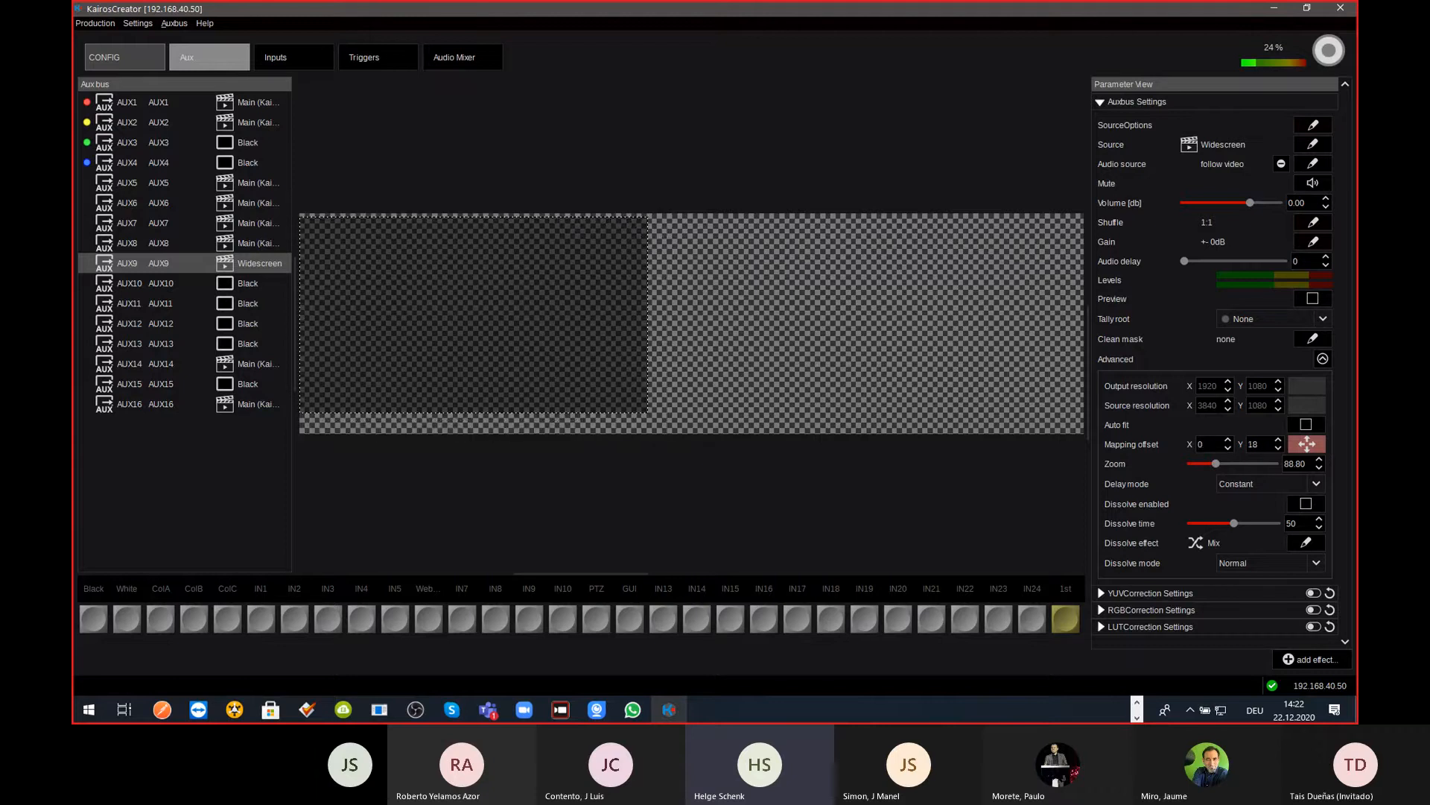
pyautogui.hotkey('ctrl', 'Tab')
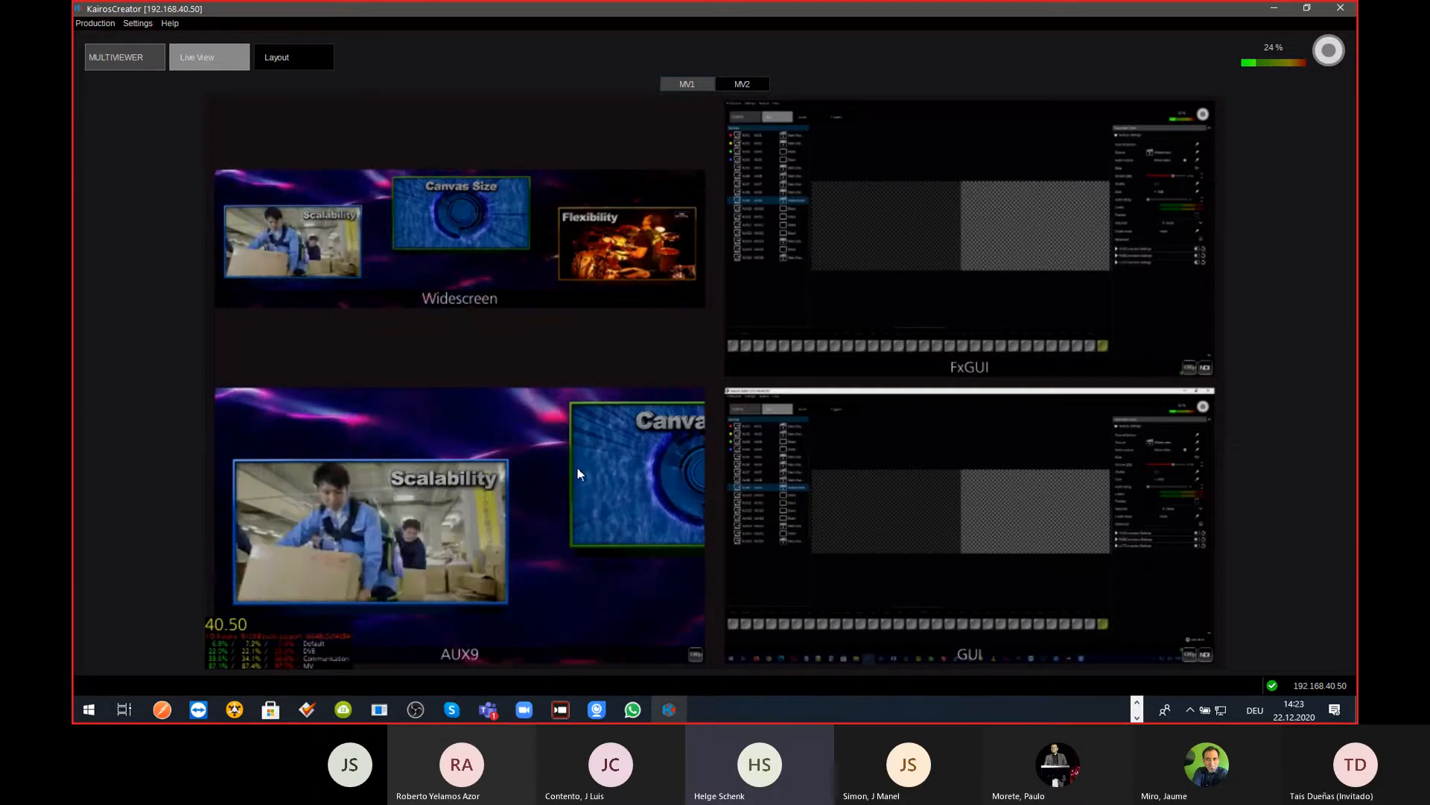
pyautogui.hotkey('ctrl', 'Tab')
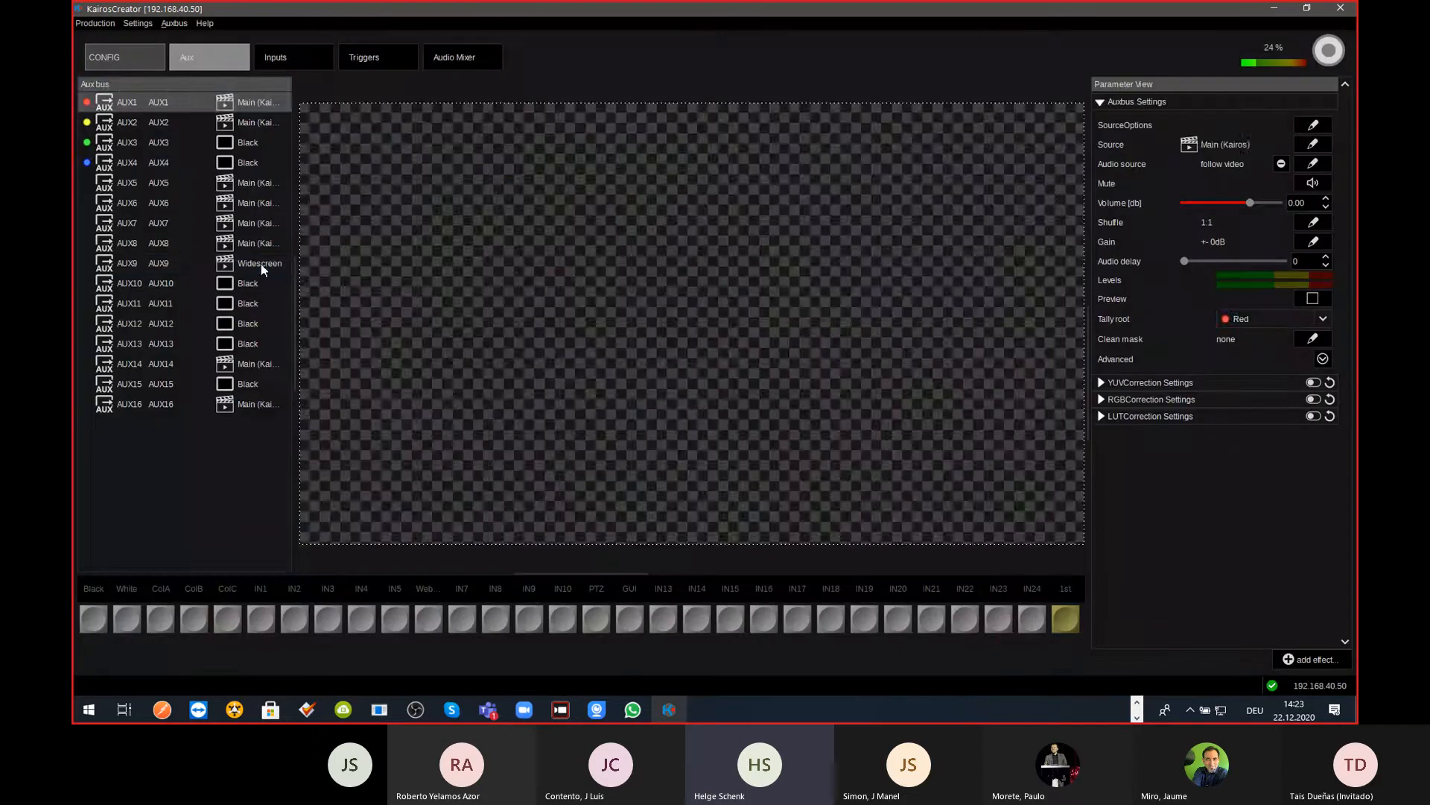
# Step: Add a Crop effect to AUX9, enable it and set its Right crop to about 60
pyautogui.click(263, 270)
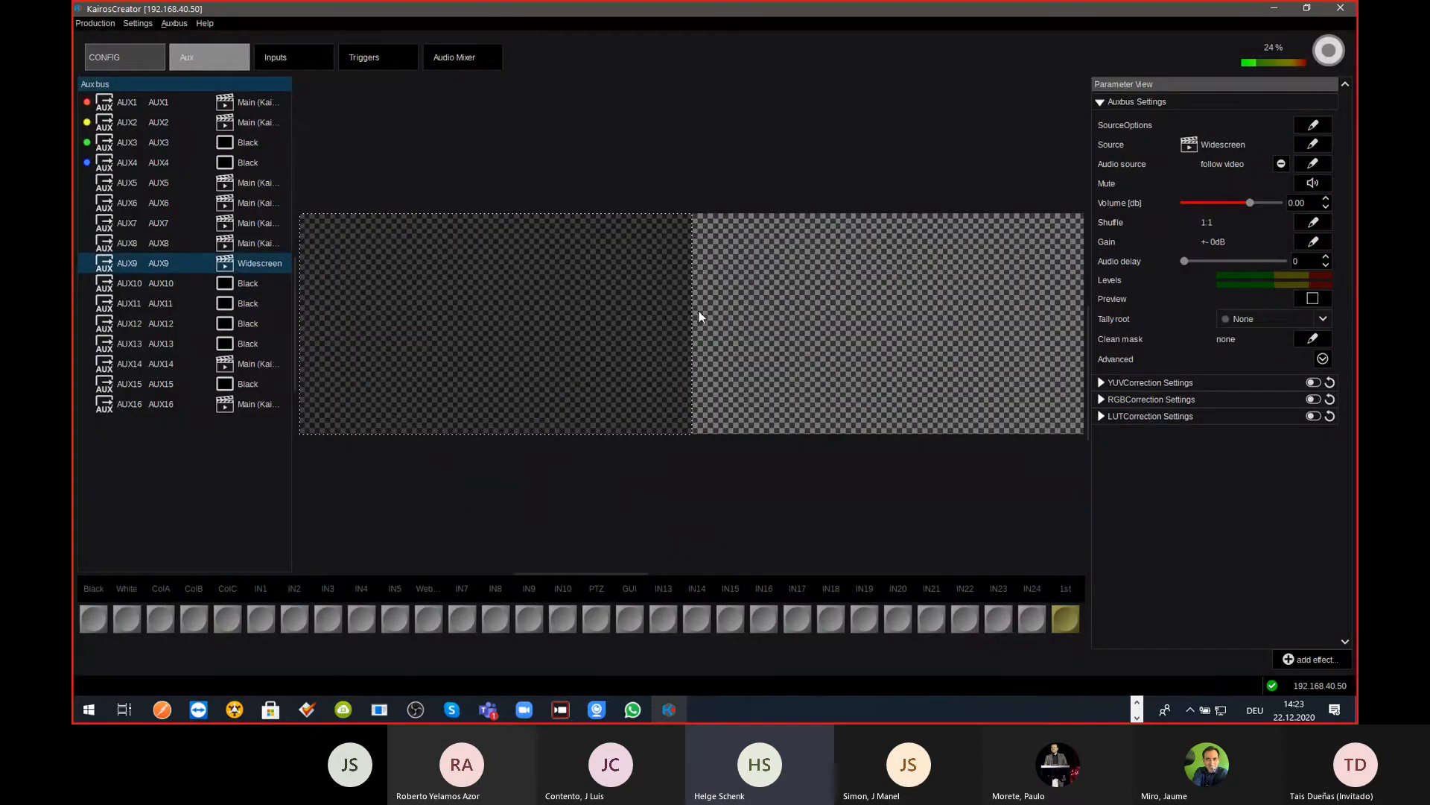
pyautogui.click(1306, 658)
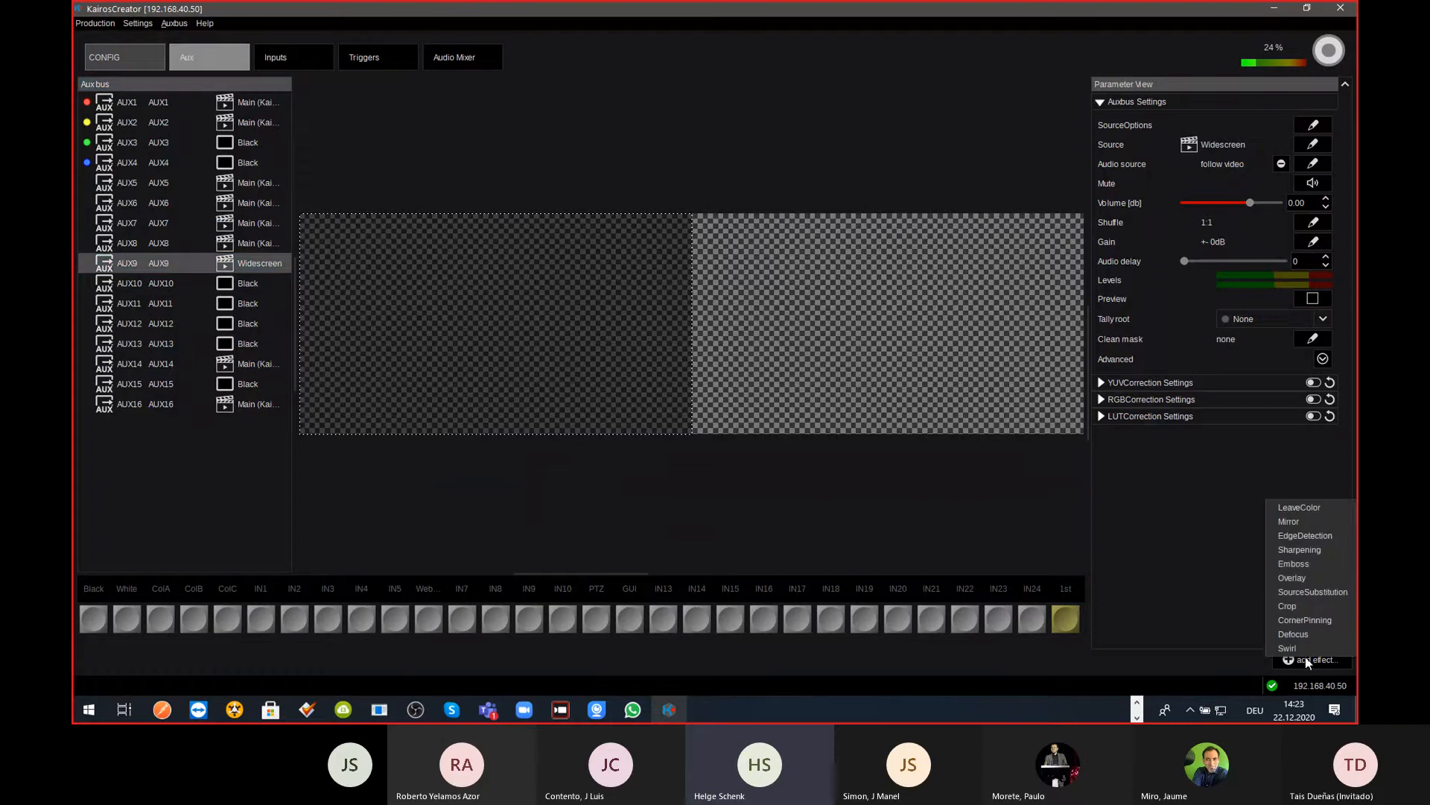
pyautogui.click(1303, 607)
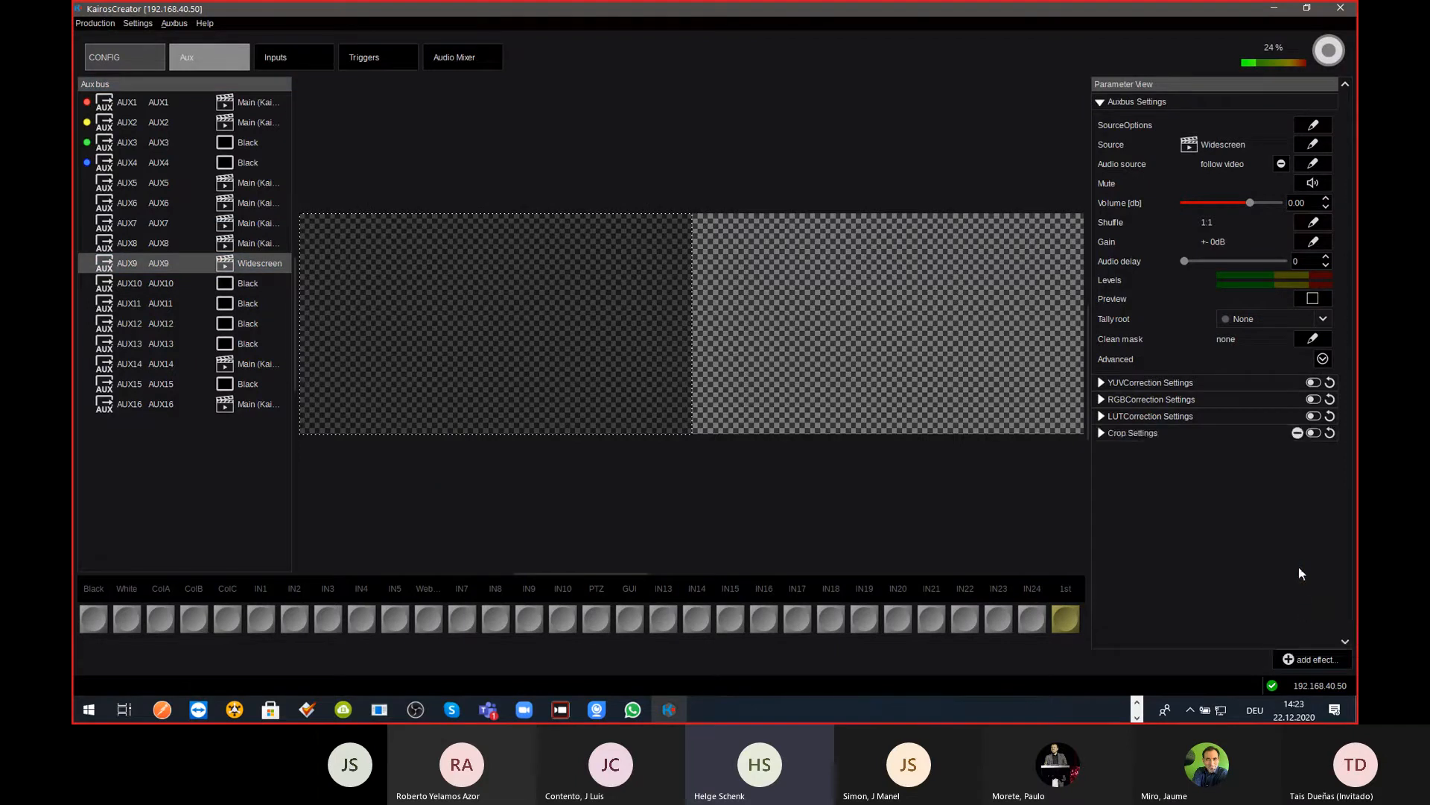
pyautogui.click(1276, 433)
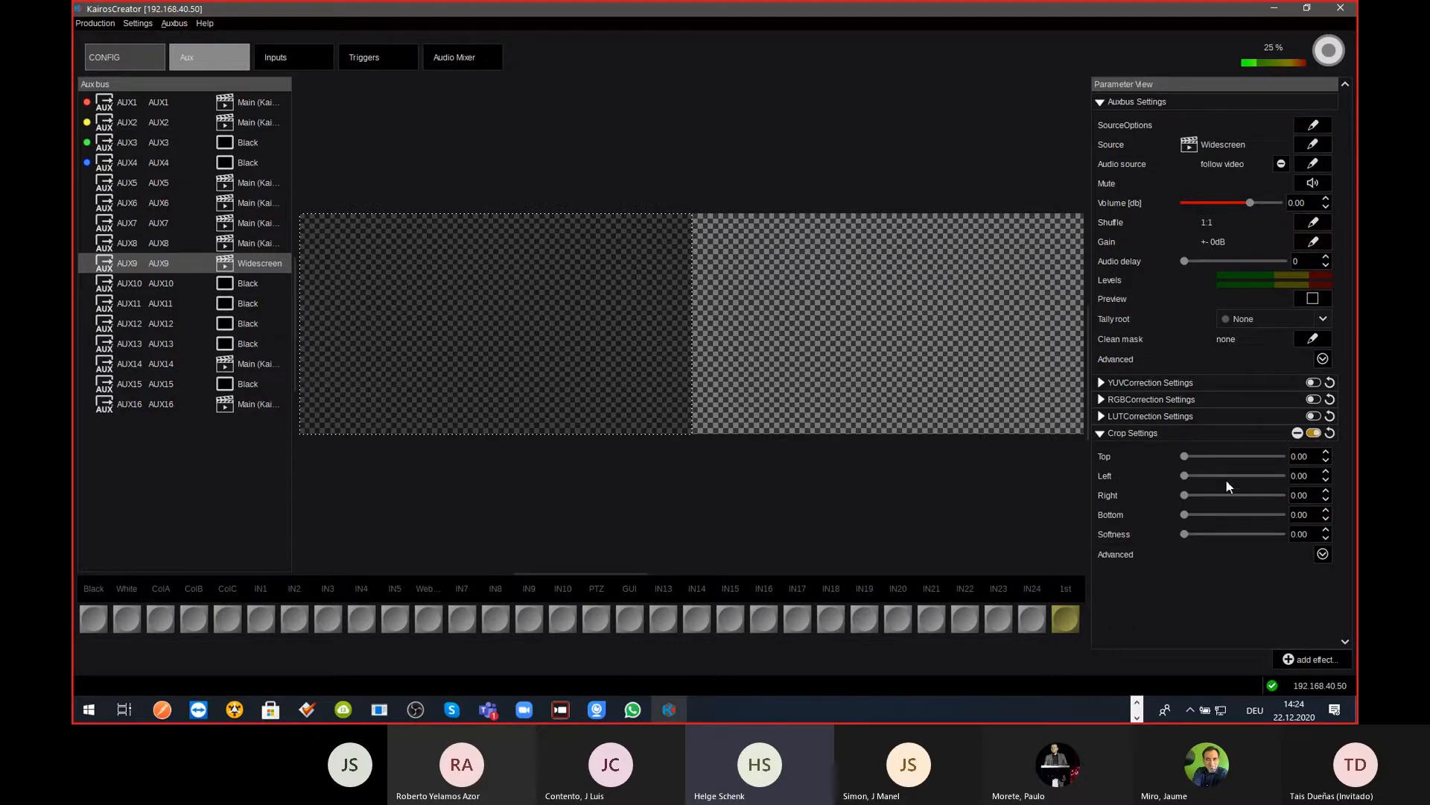
pyautogui.moveTo(1185, 496); pyautogui.dragTo(1247, 496)
# Step: Look through the advanced crop settings of AUX9, check its cropped output in the live view and return to the aux buses
pyautogui.click(1101, 102)
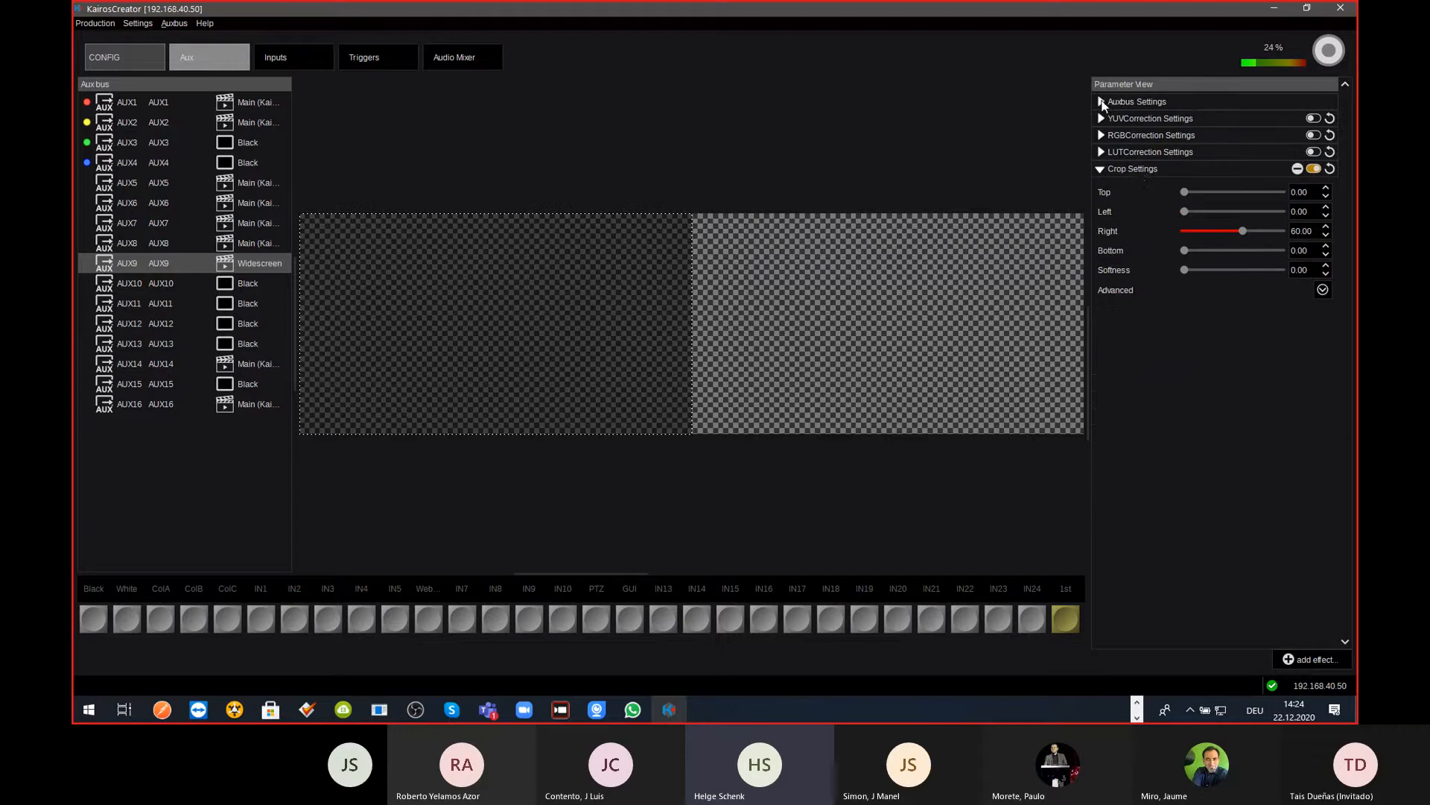
pyautogui.click(1324, 291)
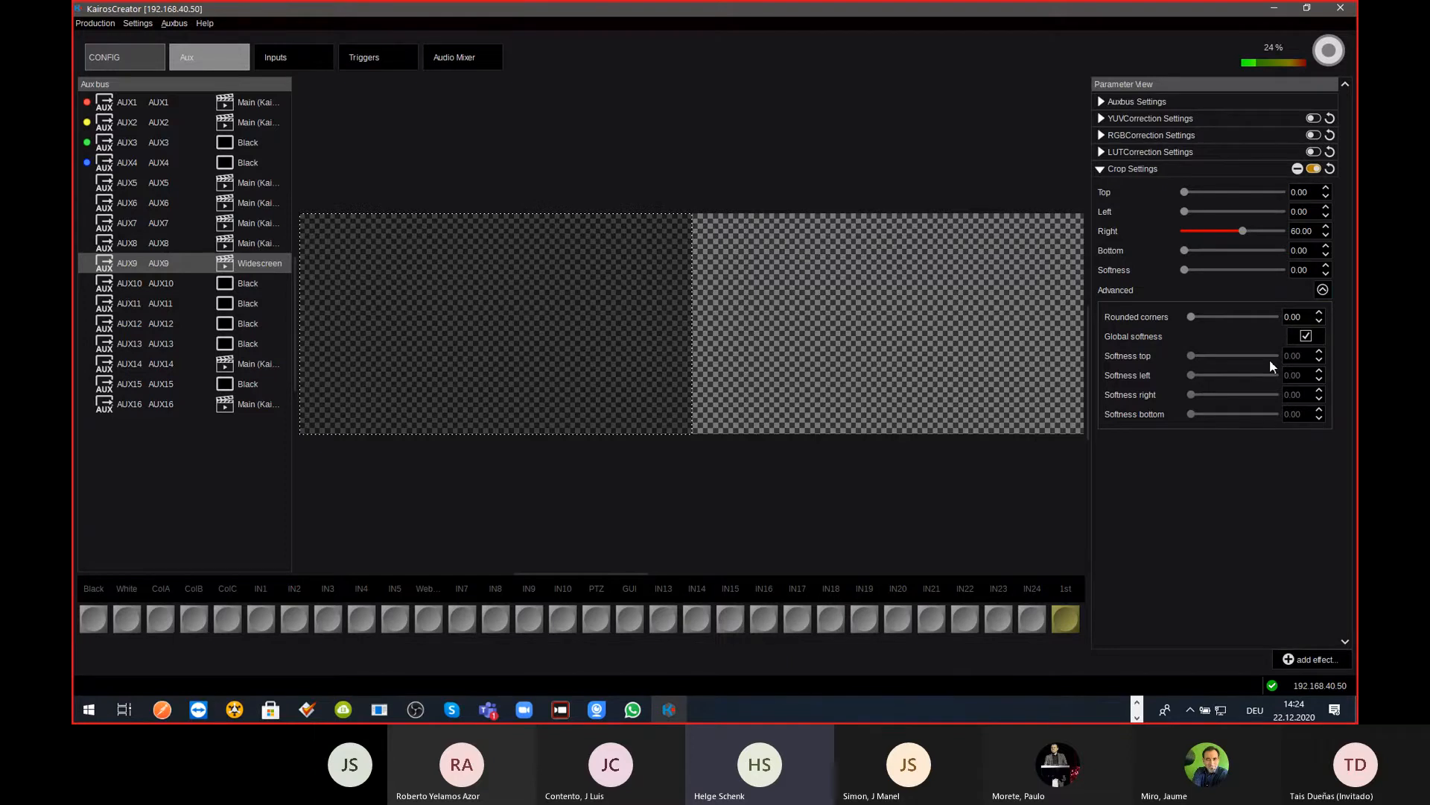
pyautogui.hotkey('ctrl', 'Tab')
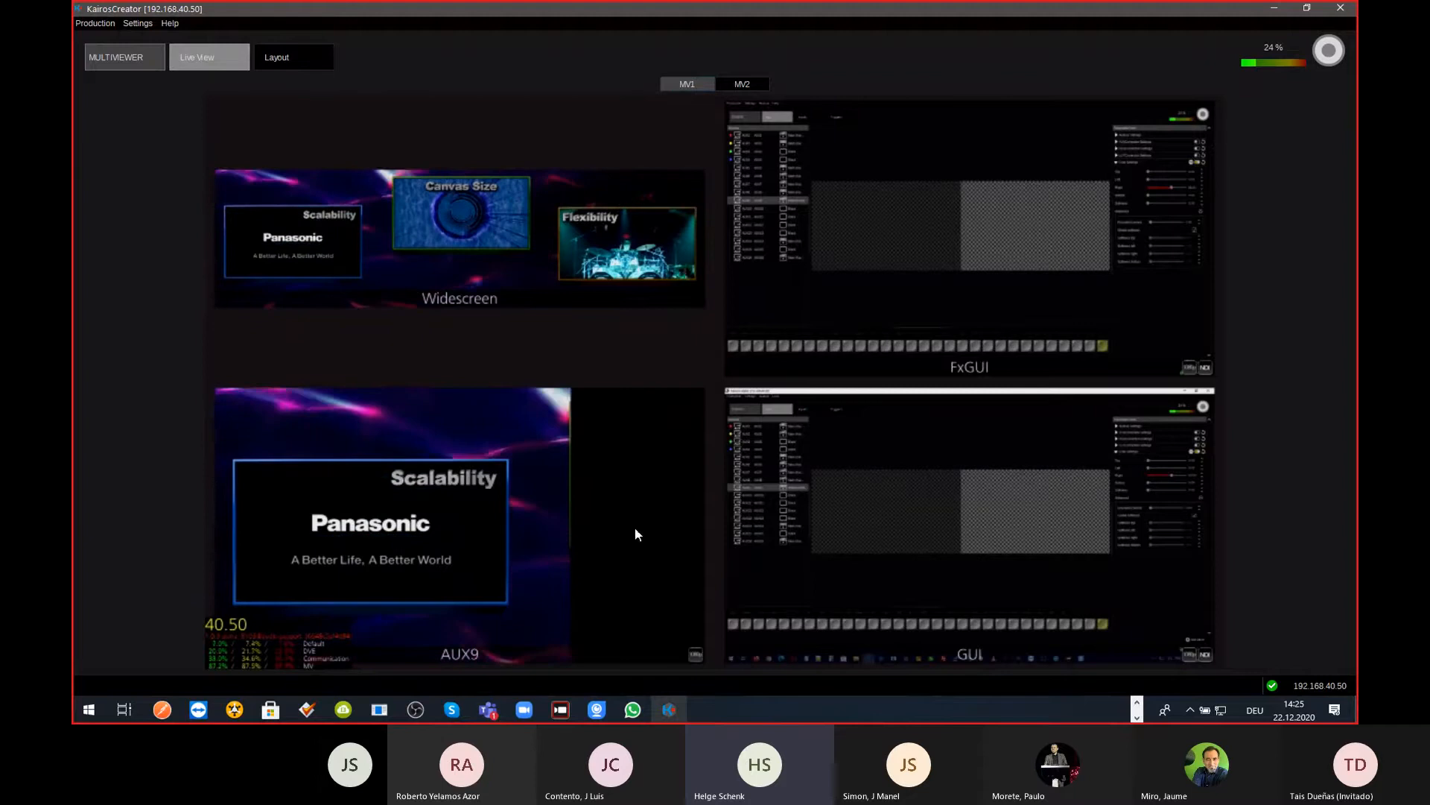
pyautogui.hotkey('ctrl', 'Tab')
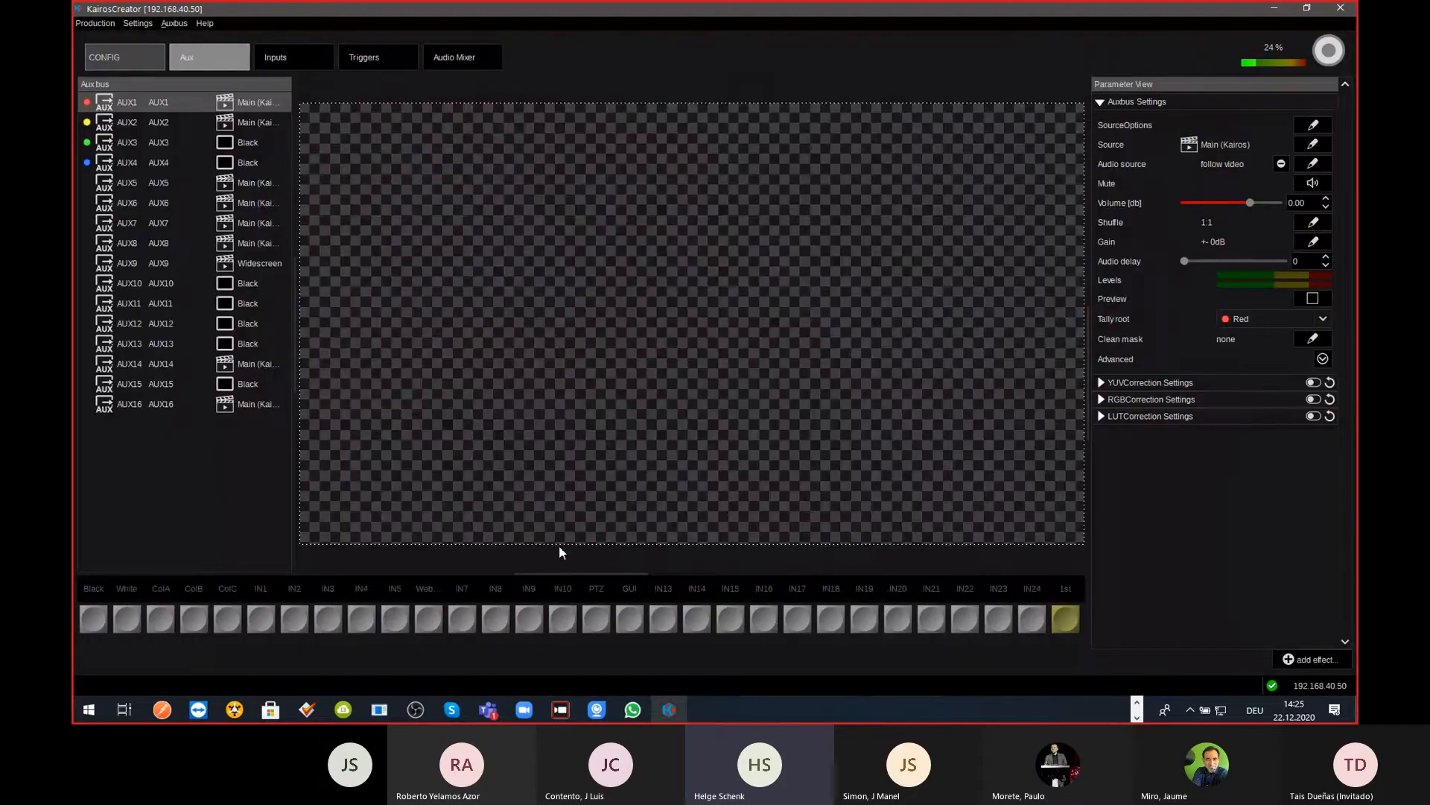
# Step: Turn off Global softness in the AUX9 advanced crop settings, try the Softness right value and check the live view
pyautogui.click(252, 265)
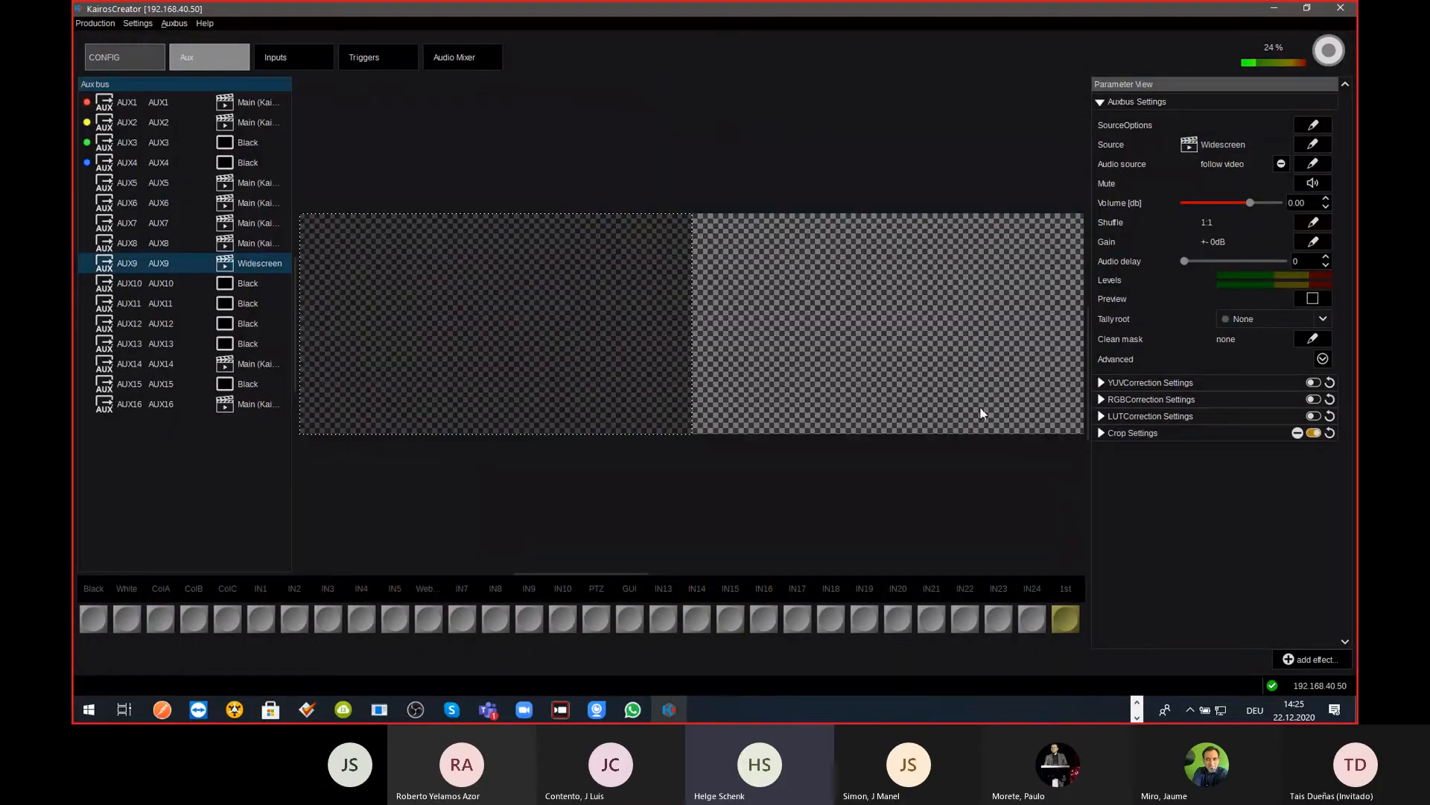
pyautogui.click(1102, 104)
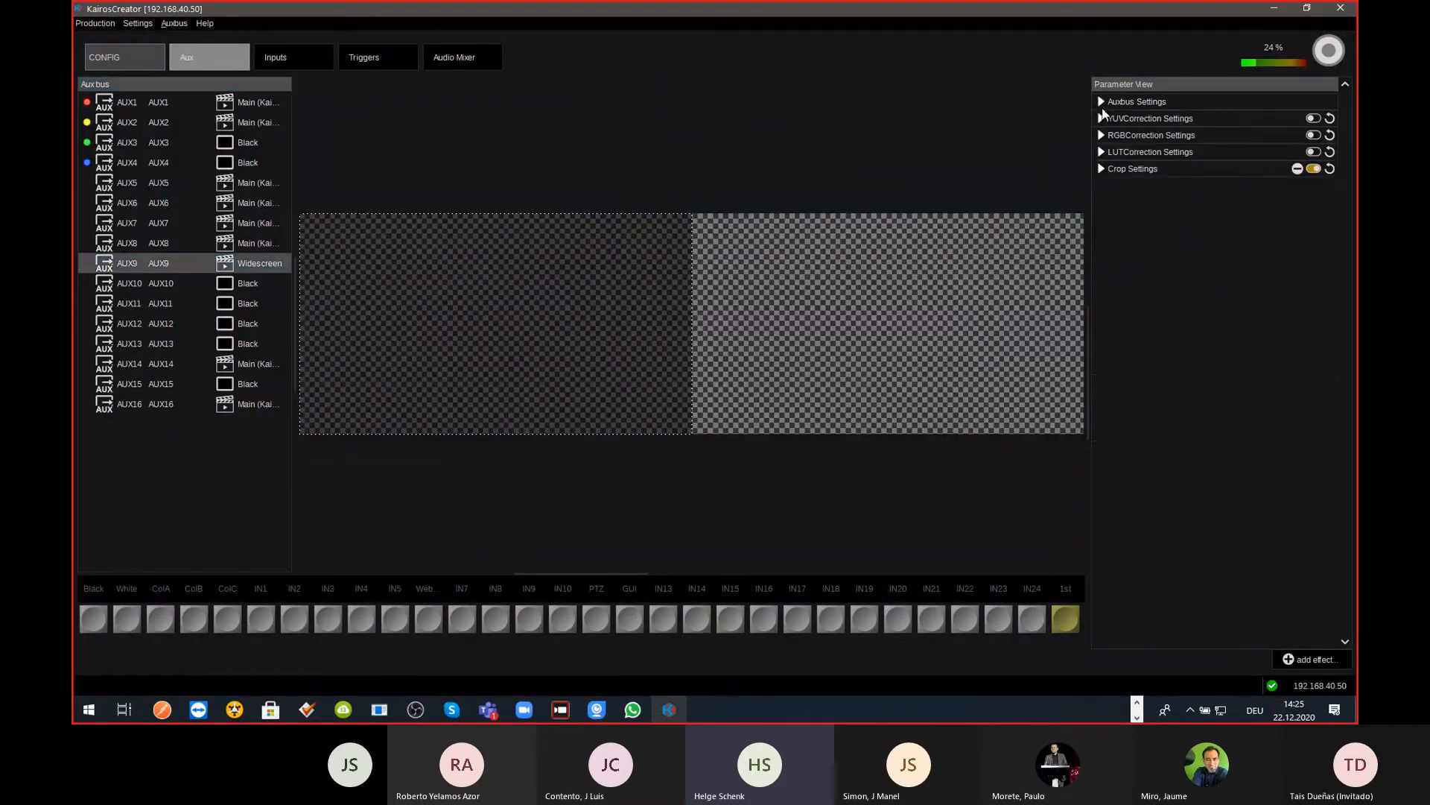
pyautogui.click(1101, 169)
pyautogui.click(1323, 290)
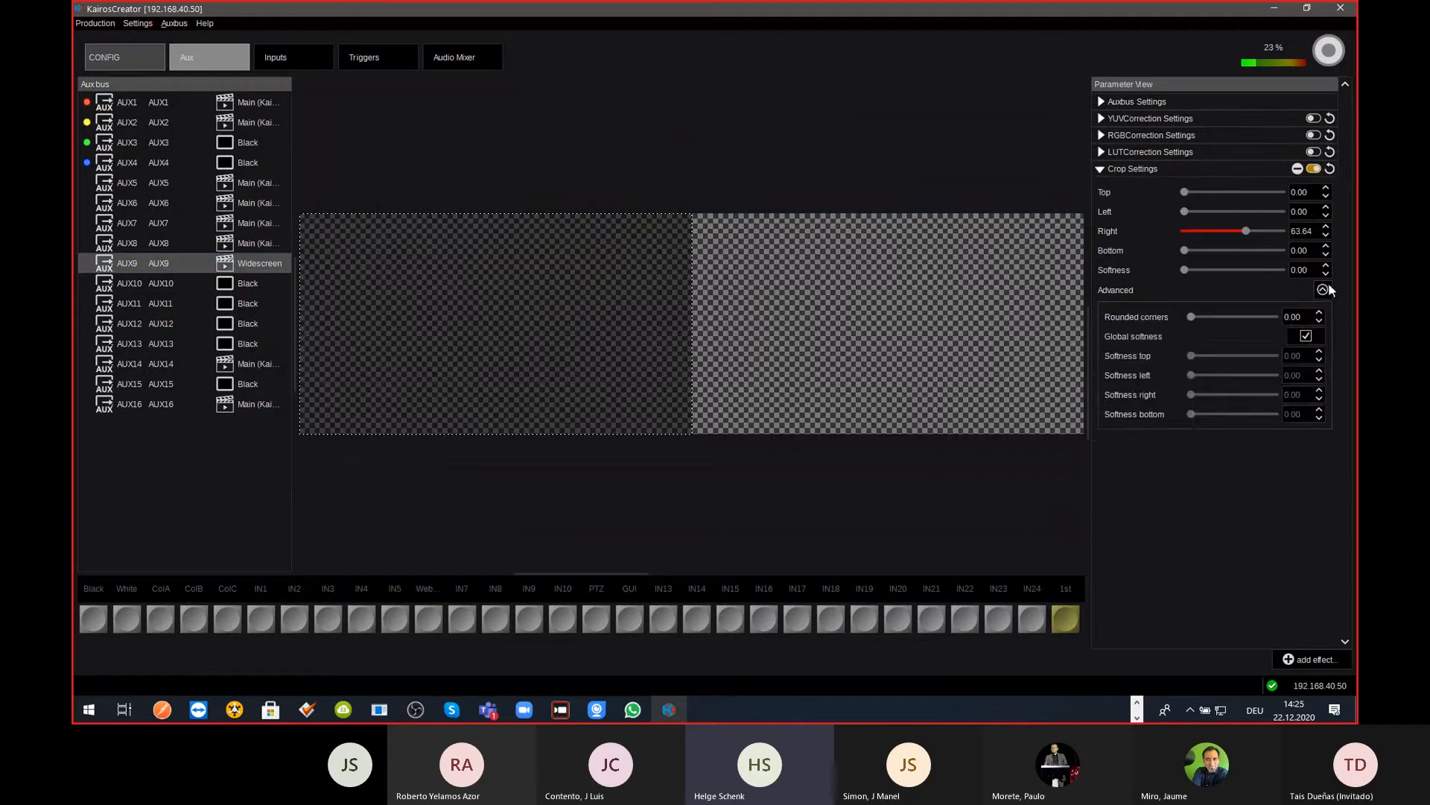
pyautogui.click(1306, 337)
pyautogui.moveTo(1194, 397); pyautogui.dragTo(1136, 402)
pyautogui.hotkey('ctrl', 'Tab')
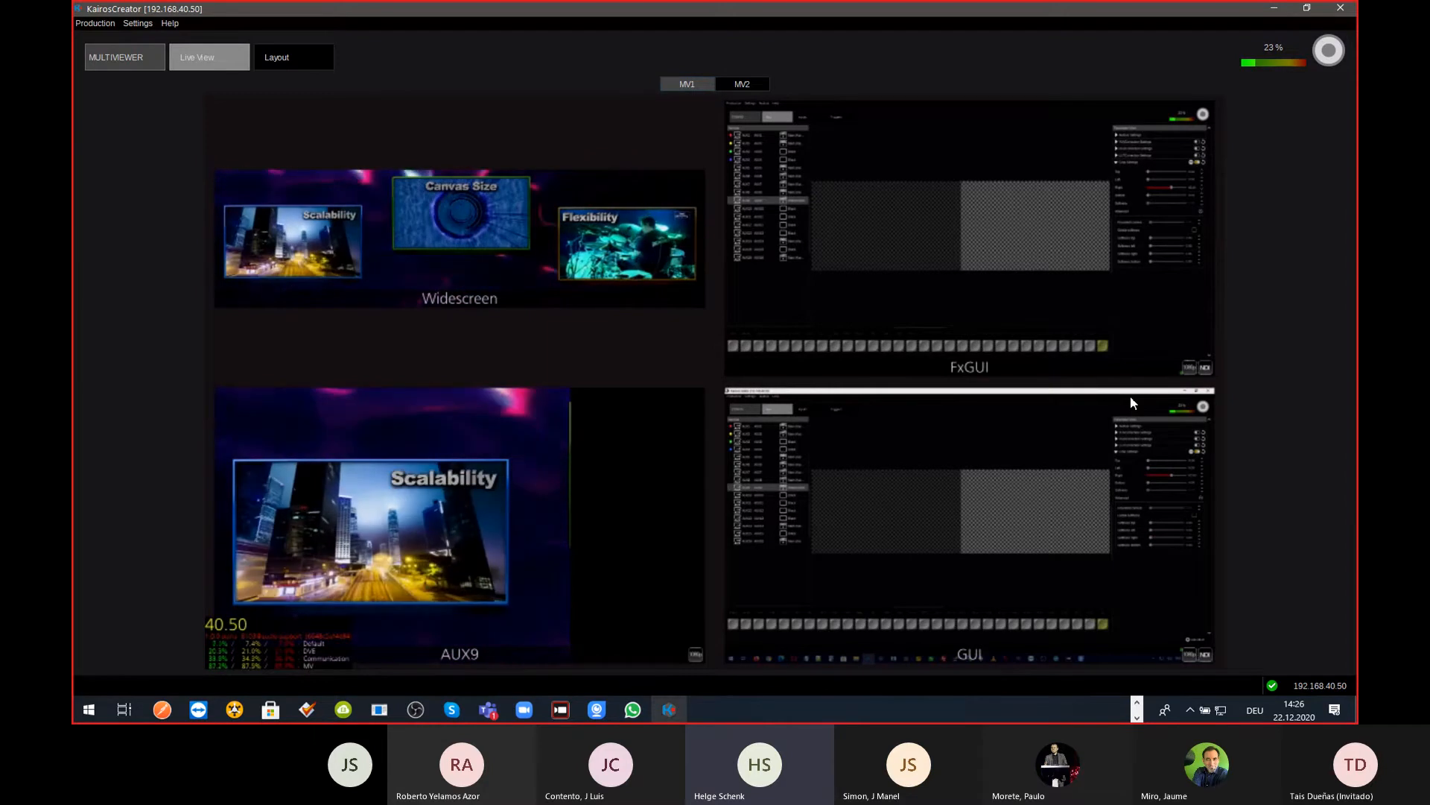
pyautogui.hotkey('ctrl', 'Tab')
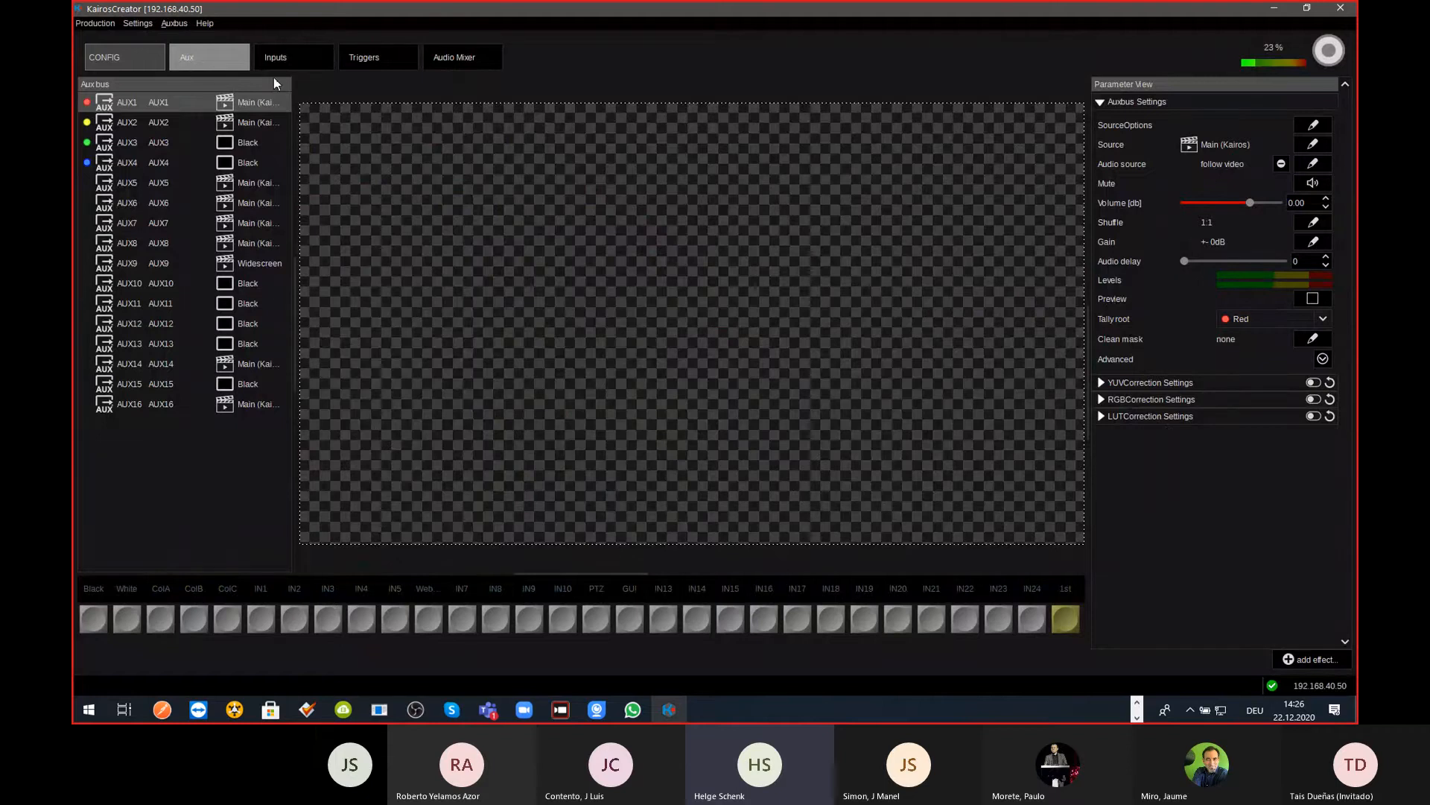
# Step: Load the Main-Max-I user preset into the MV1 multiviewer layout
pyautogui.click(123, 56)
pyautogui.click(289, 127)
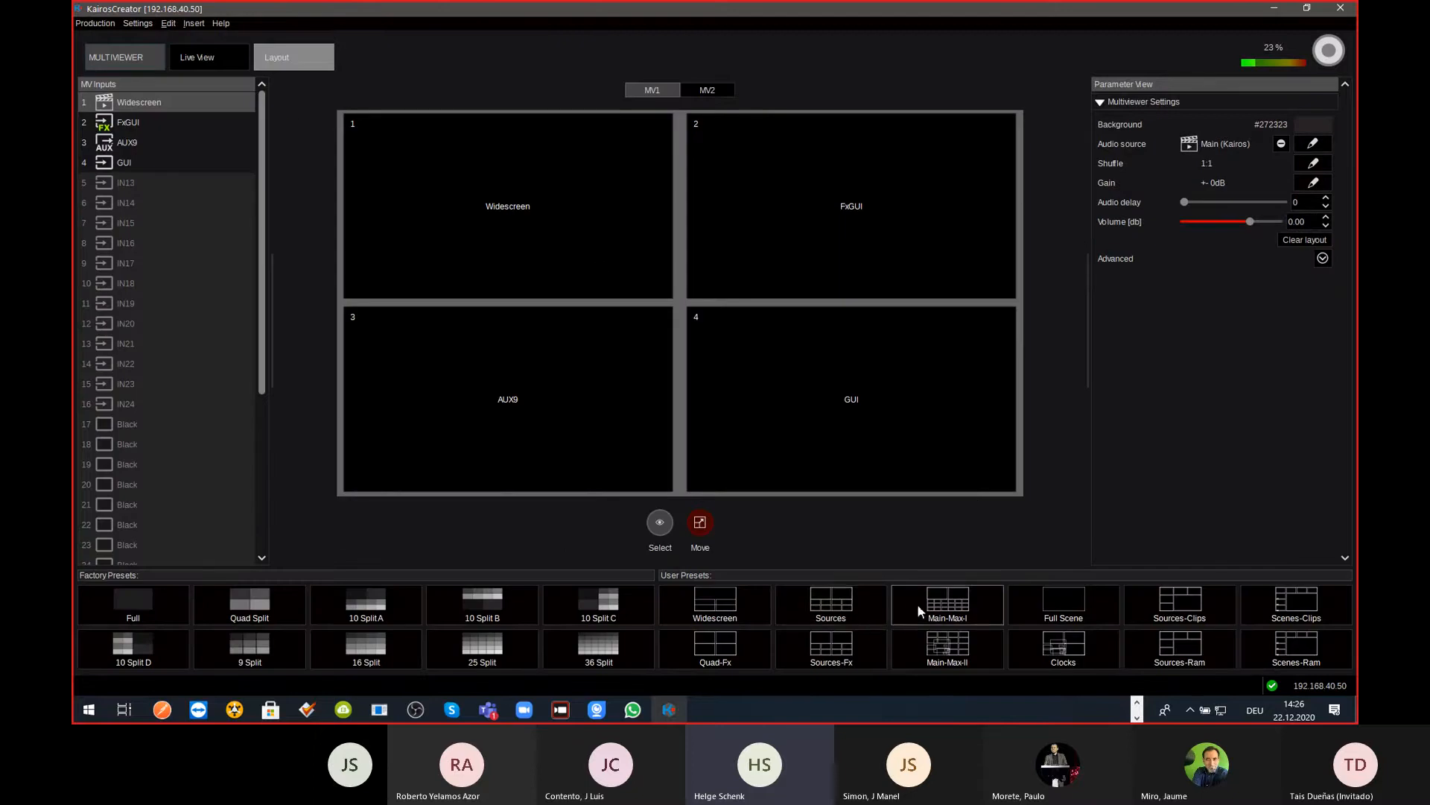
pyautogui.click(948, 609)
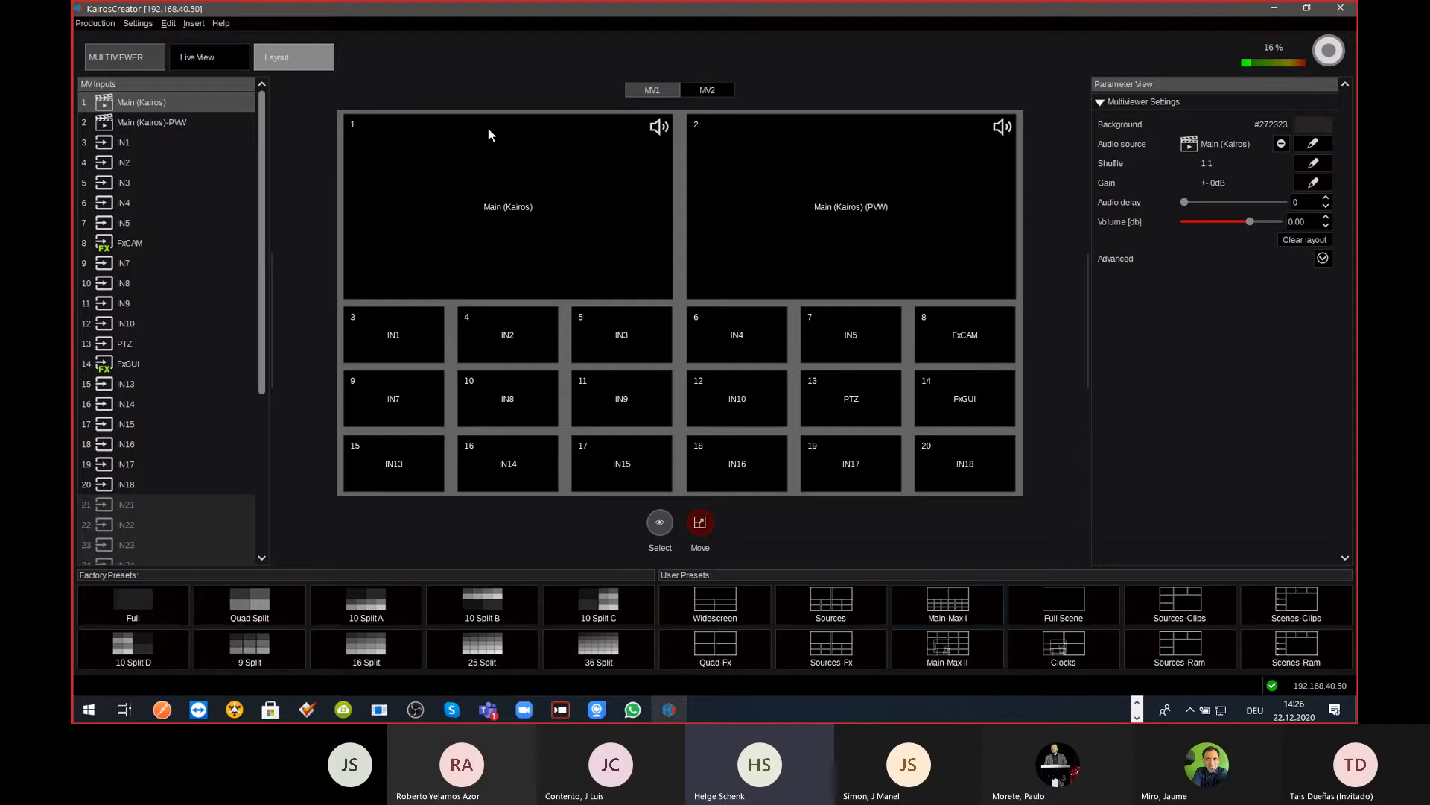
# Step: Set SourceB of the Main (Kairos) scene's Background layer to Studio-2 and swap it with Studio-1
pyautogui.hotkey('ctrl', 'Tab')
pyautogui.hotkey('ctrl', 'Tab')
pyautogui.hotkey('ctrl', 'Tab')
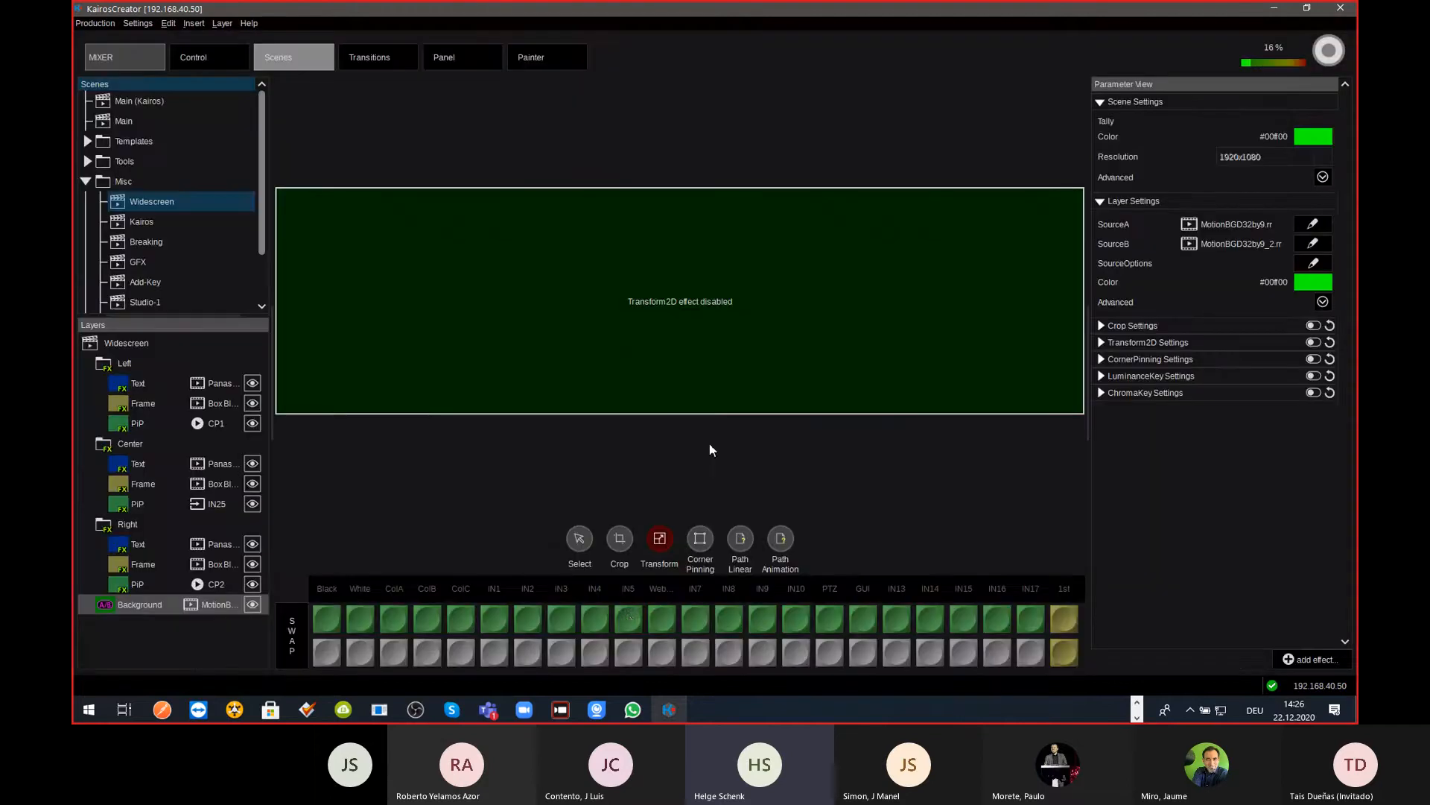
pyautogui.click(86, 181)
pyautogui.click(128, 103)
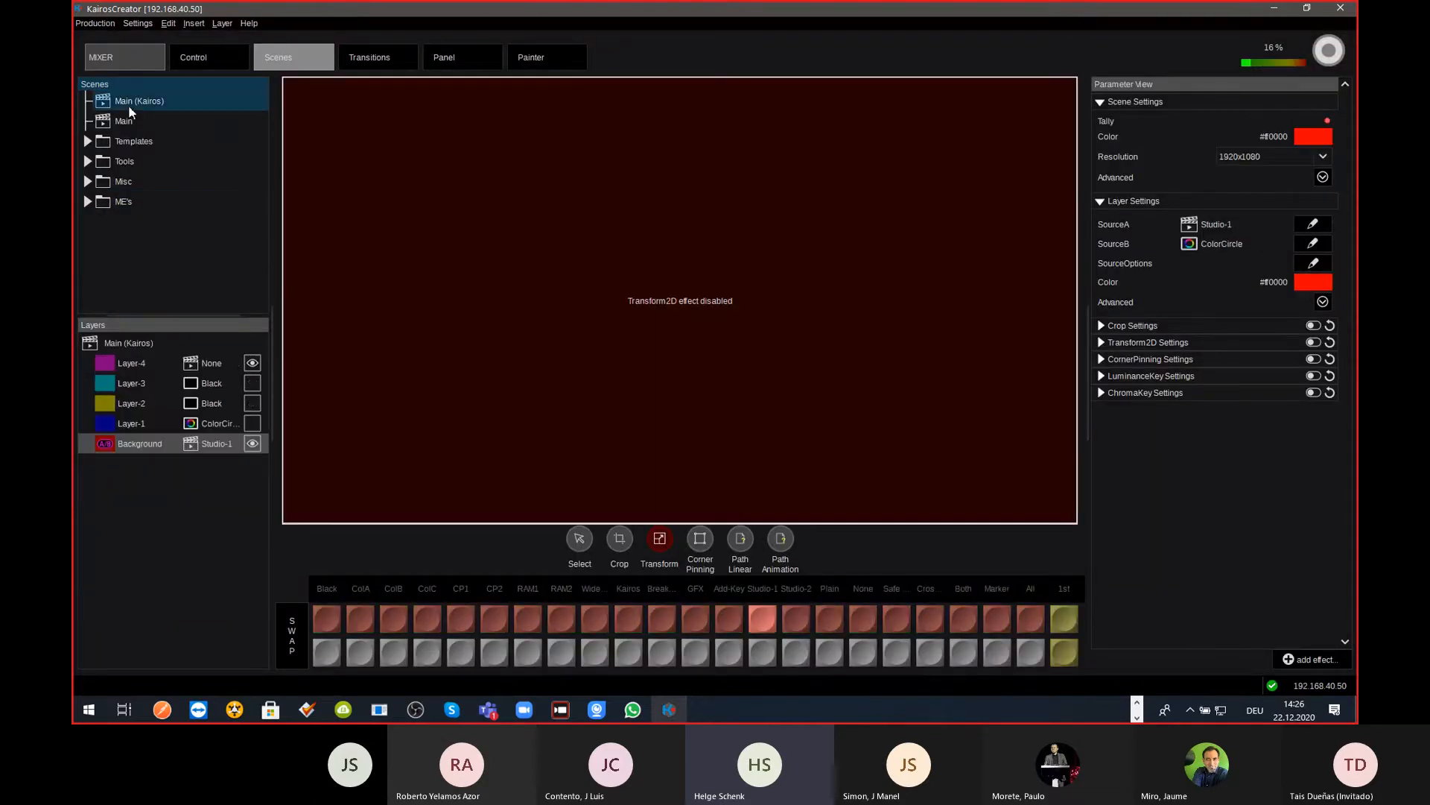
pyautogui.click(211, 453)
pyautogui.click(797, 653)
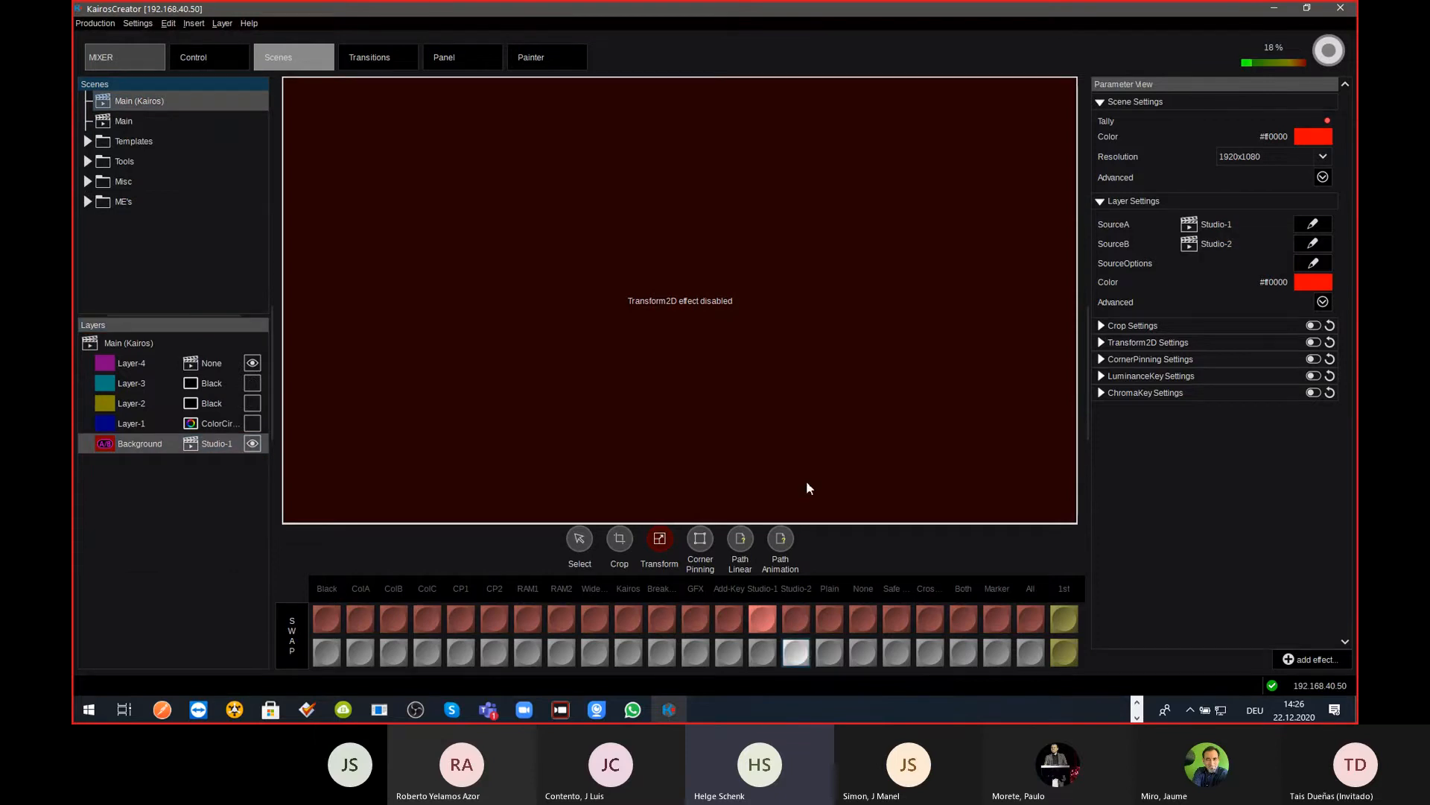
pyautogui.click(294, 639)
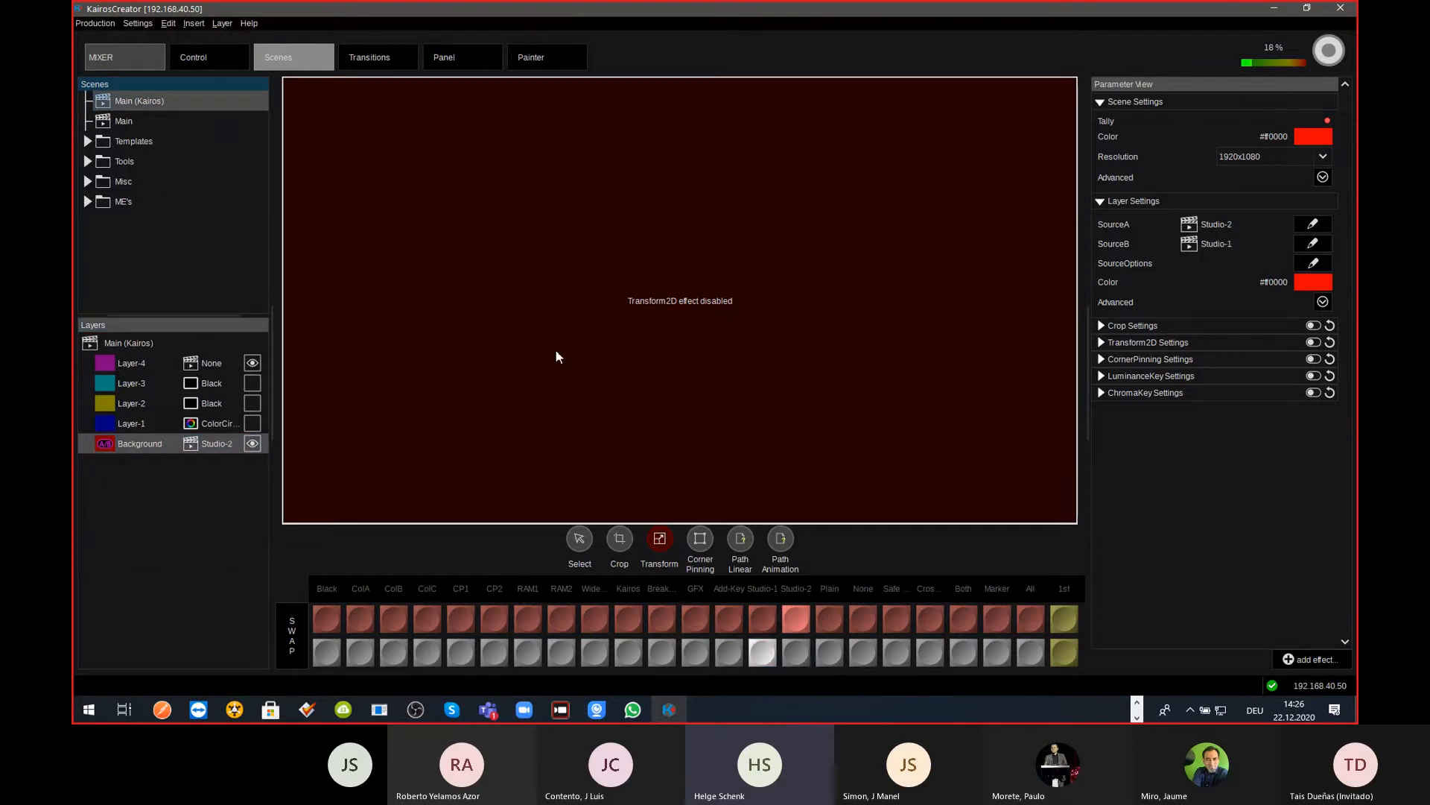
# Step: Check the Main (Kairos) program and preview windows in the multiviewer live view and return to the layout
pyautogui.press('F2')
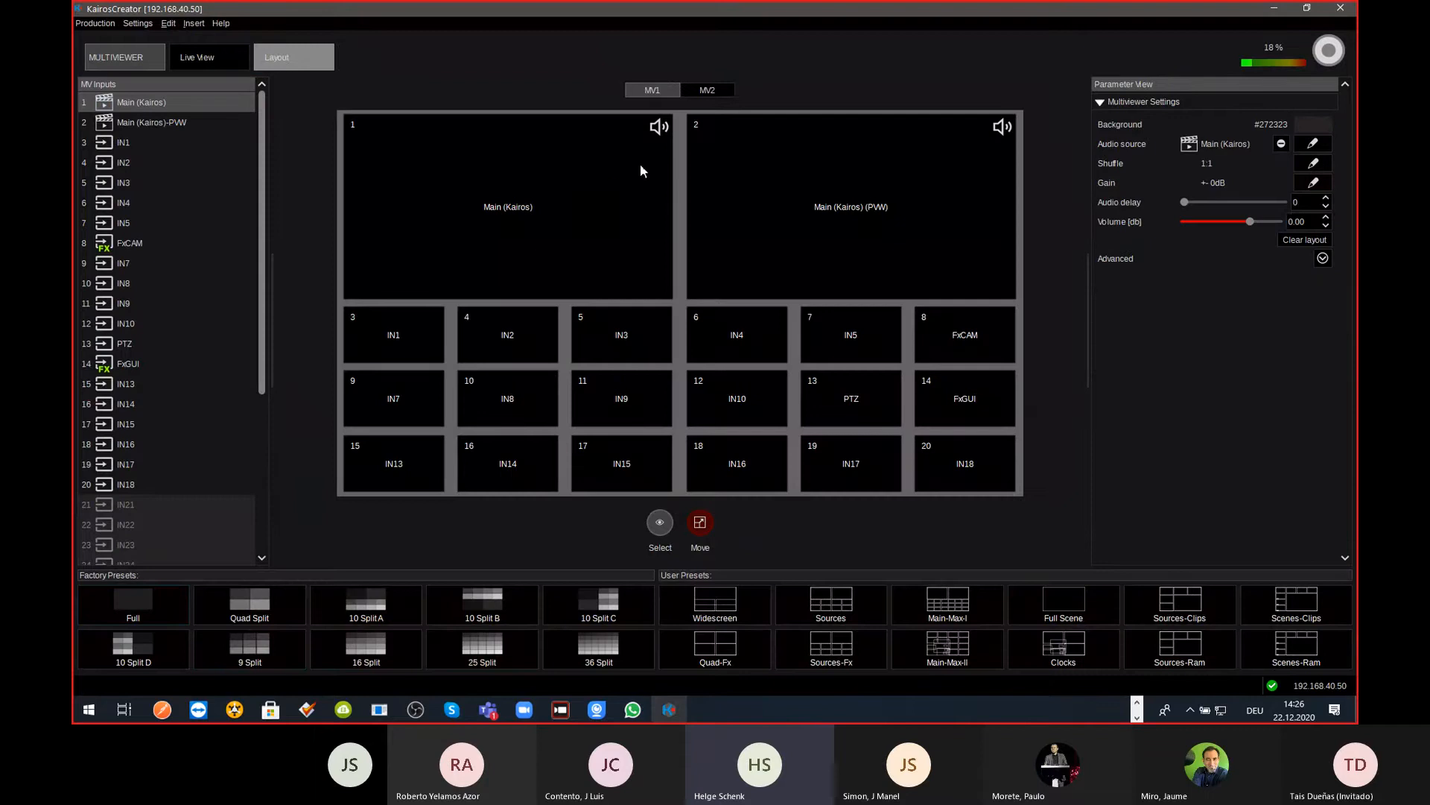
pyautogui.click(207, 58)
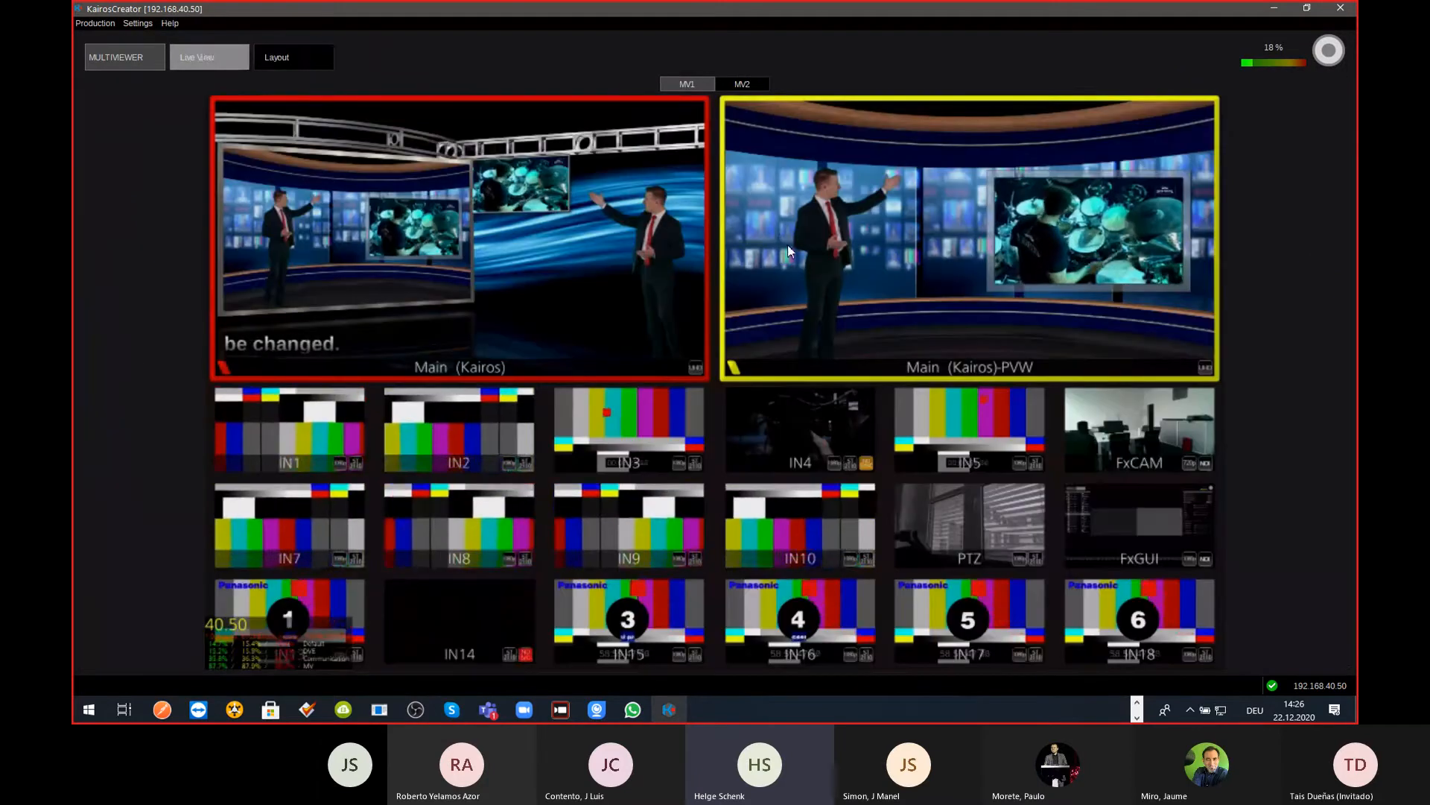
pyautogui.hotkey('ctrl', 'Tab')
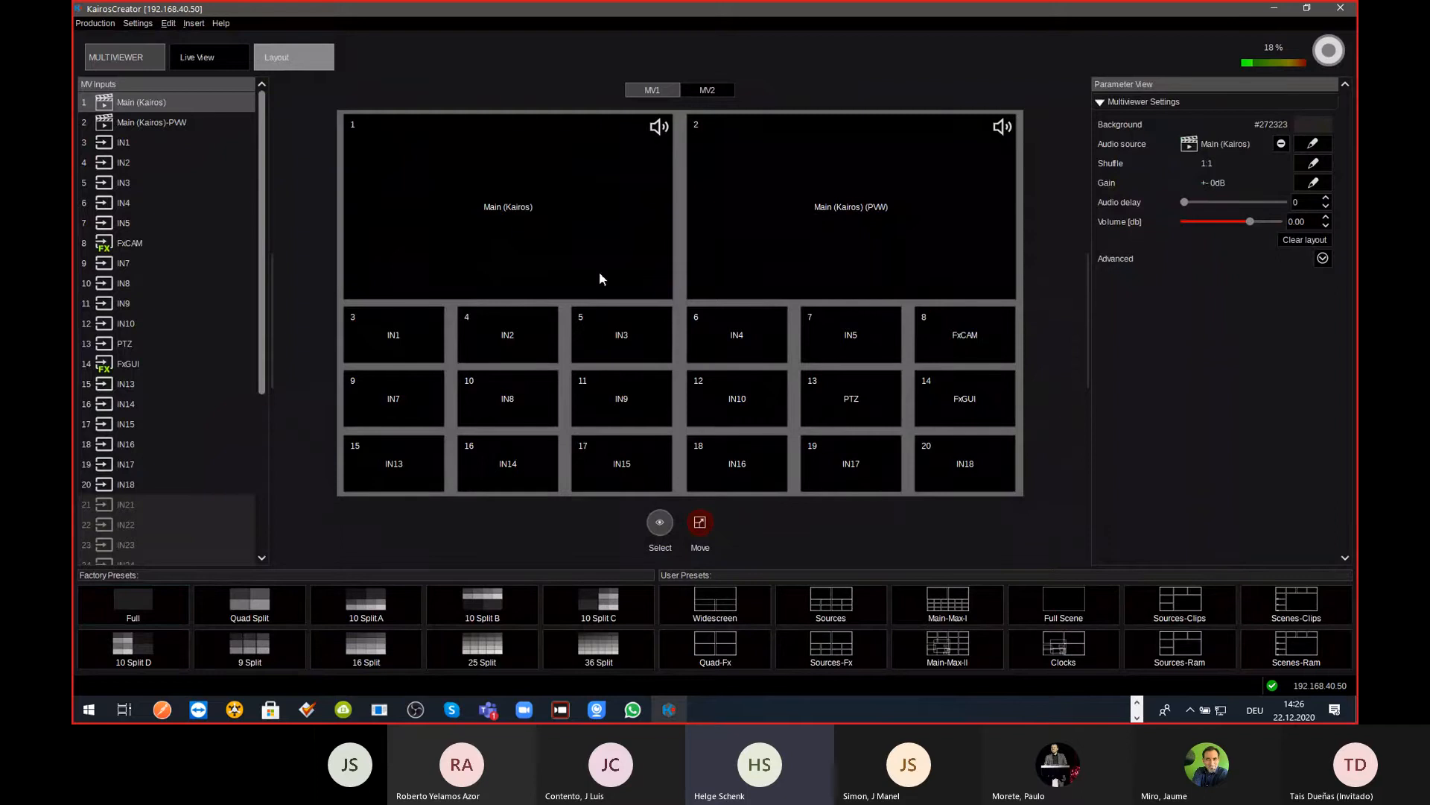
# Step: Look at the channels and master level in the Audio Mixer and return to the multiviewer layout
pyautogui.click(118, 58)
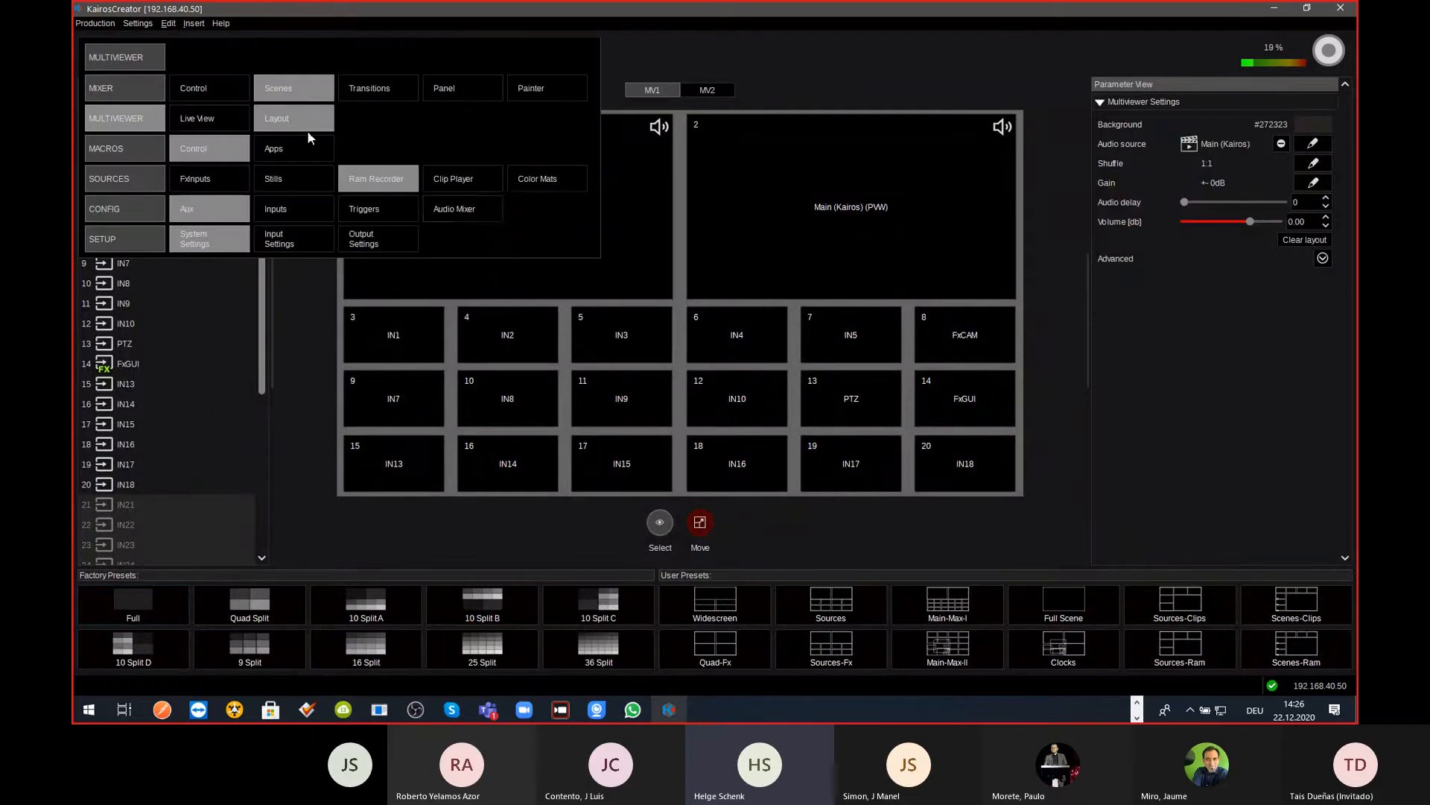
pyautogui.click(454, 210)
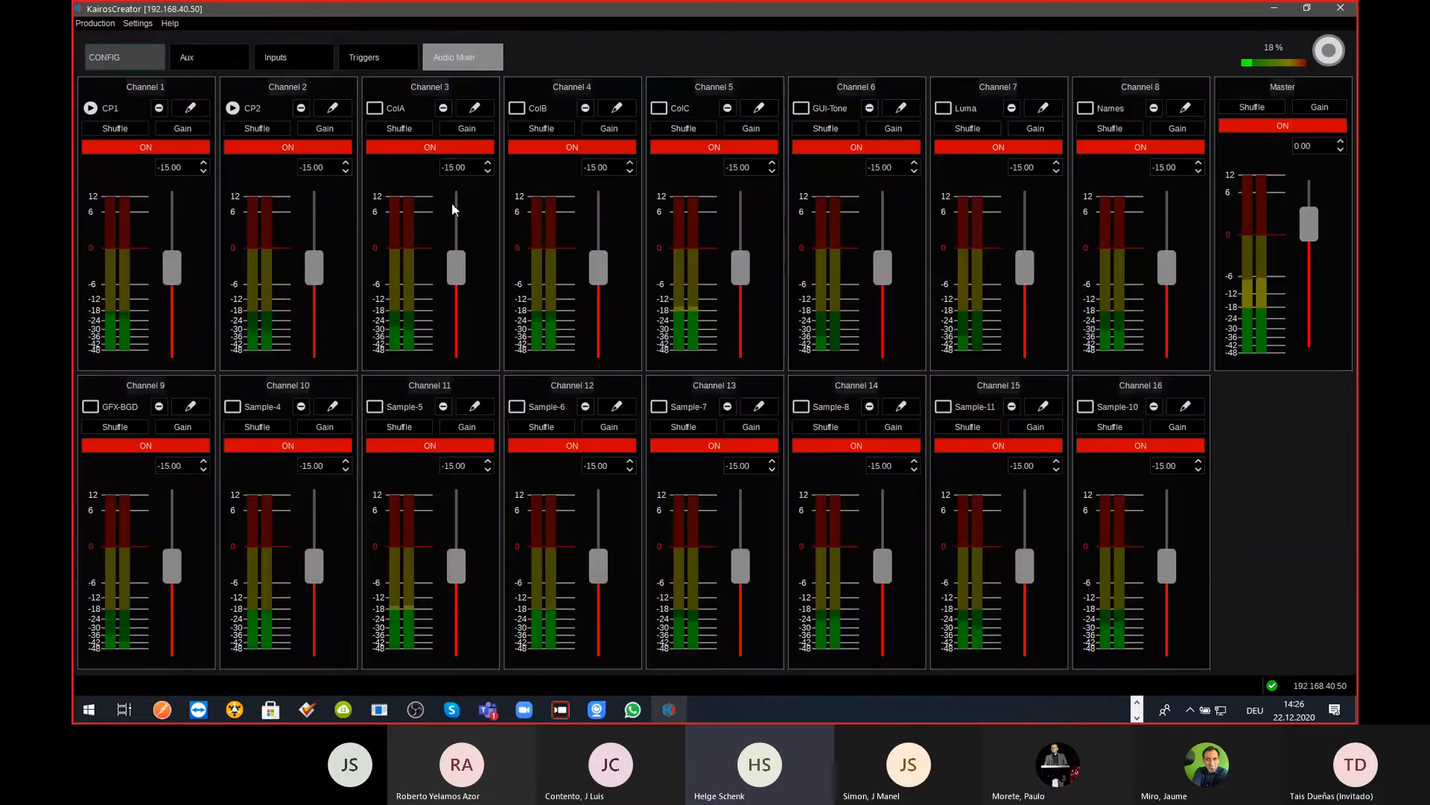
pyautogui.click(133, 62)
pyautogui.click(306, 127)
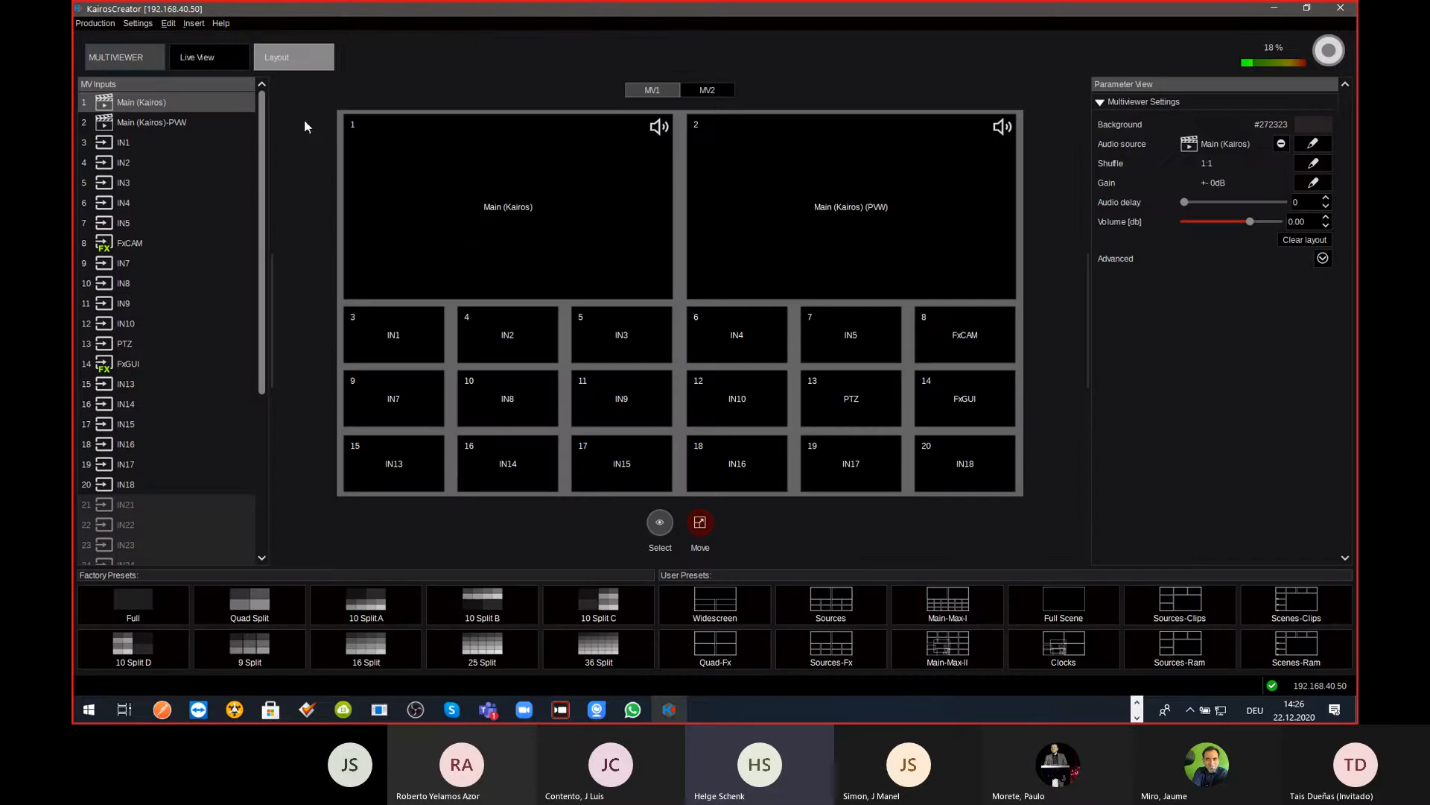
# Step: Set the audio bar channels of picture window 1 to 2 and check the level meters in the live view
pyautogui.click(467, 217)
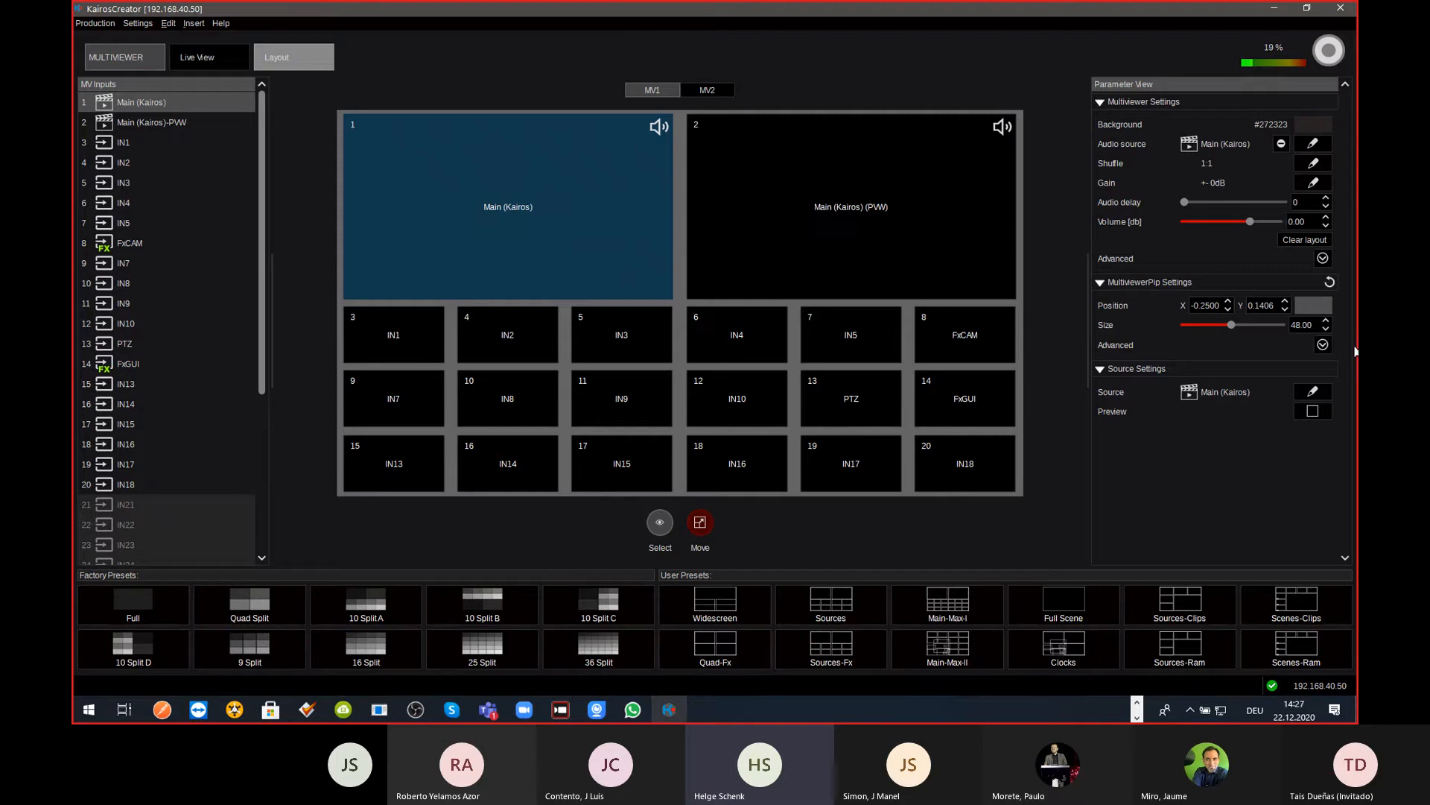
pyautogui.click(1324, 344)
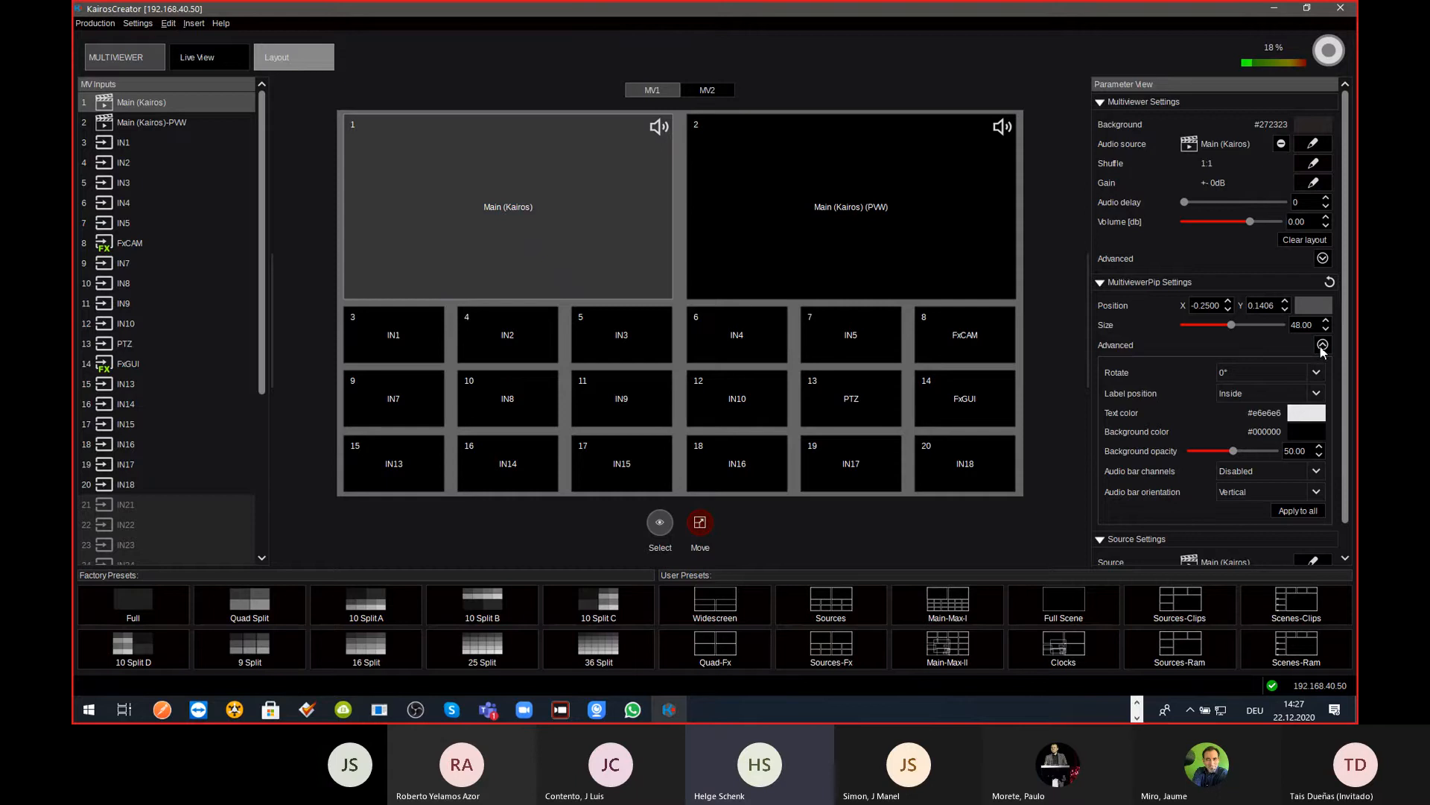
pyautogui.click(1316, 472)
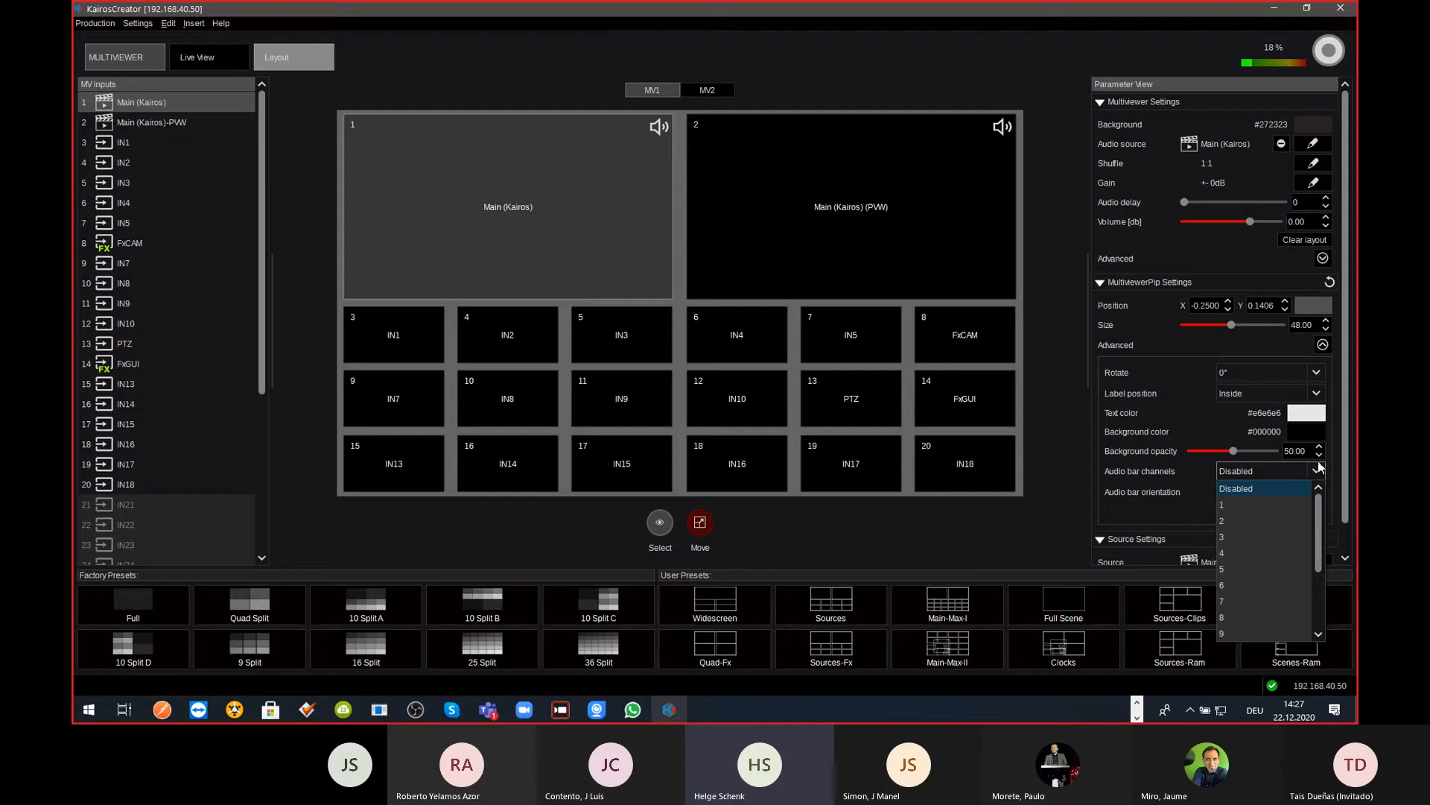
pyautogui.click(1251, 521)
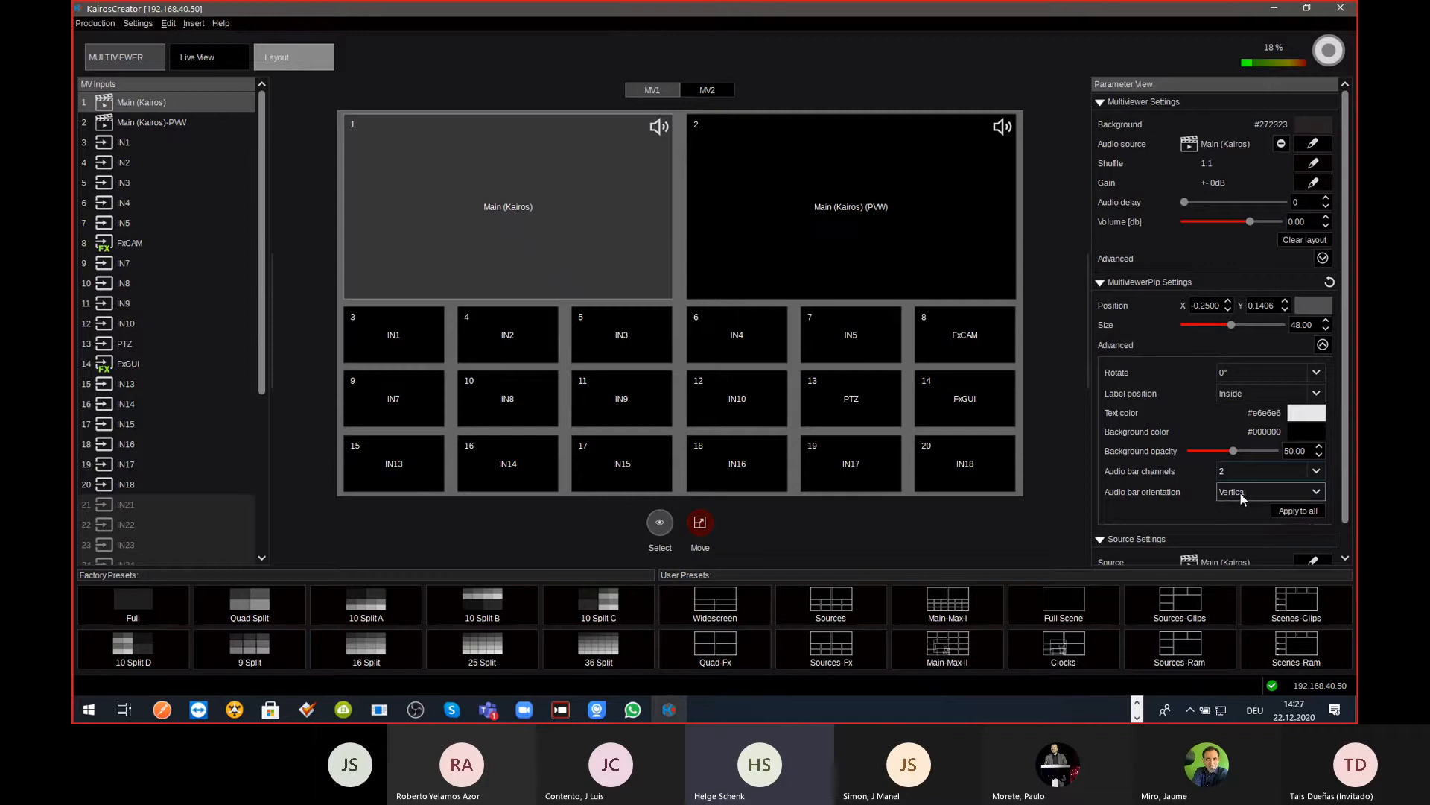
pyautogui.scroll(-2, 1350, 524)
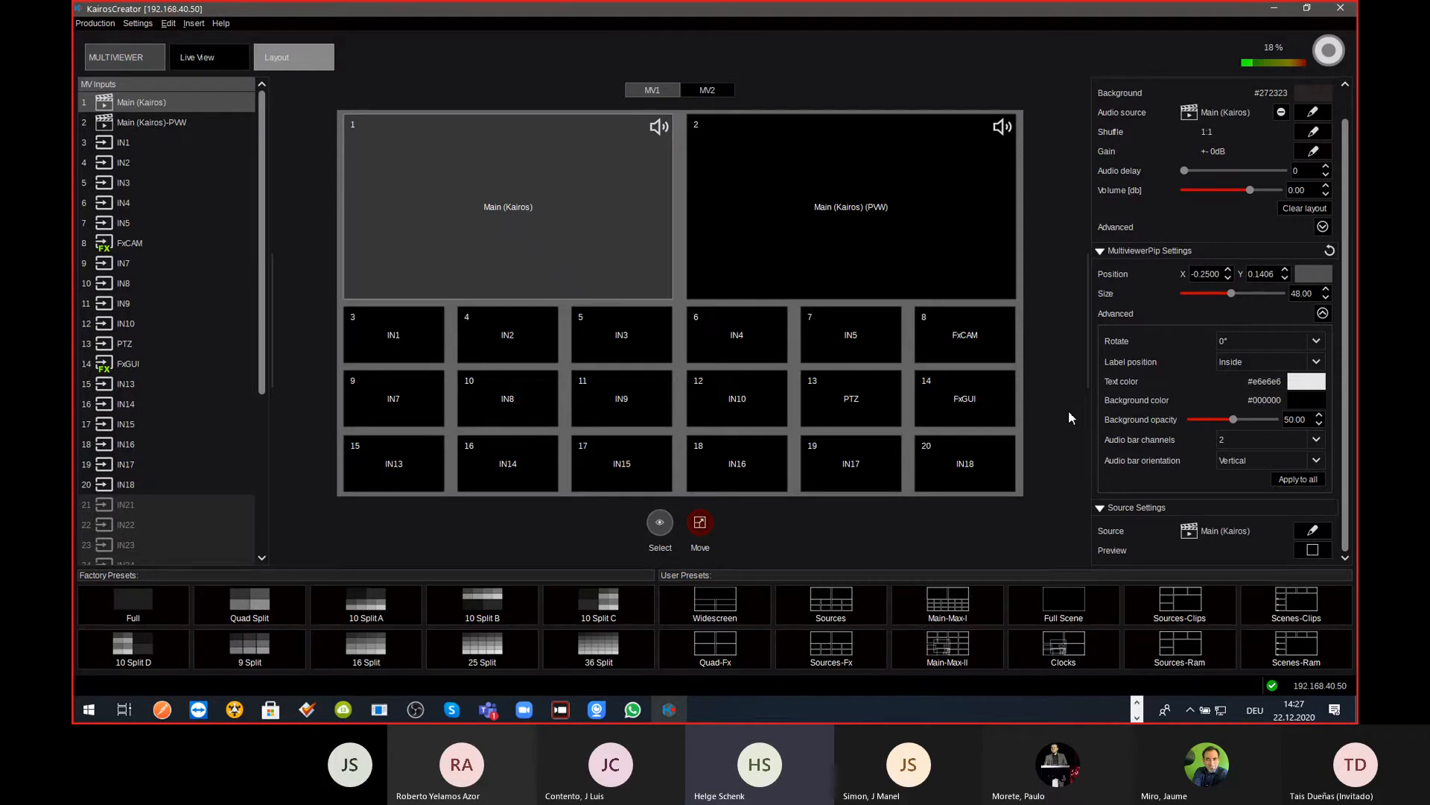
pyautogui.hotkey('ctrl', 'Tab')
pyautogui.hotkey('ctrl', 'Tab')
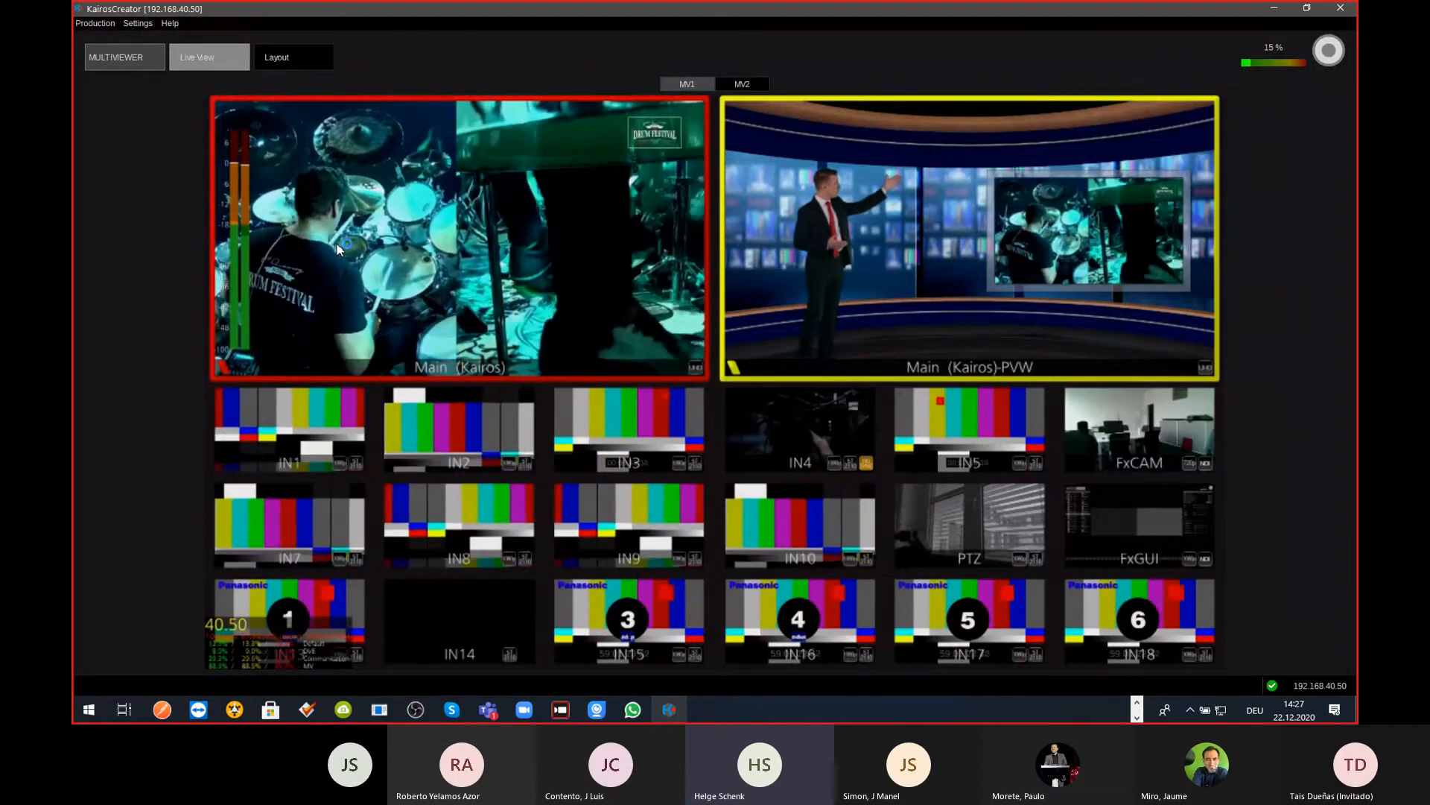
pyautogui.hotkey('ctrl', 'Tab')
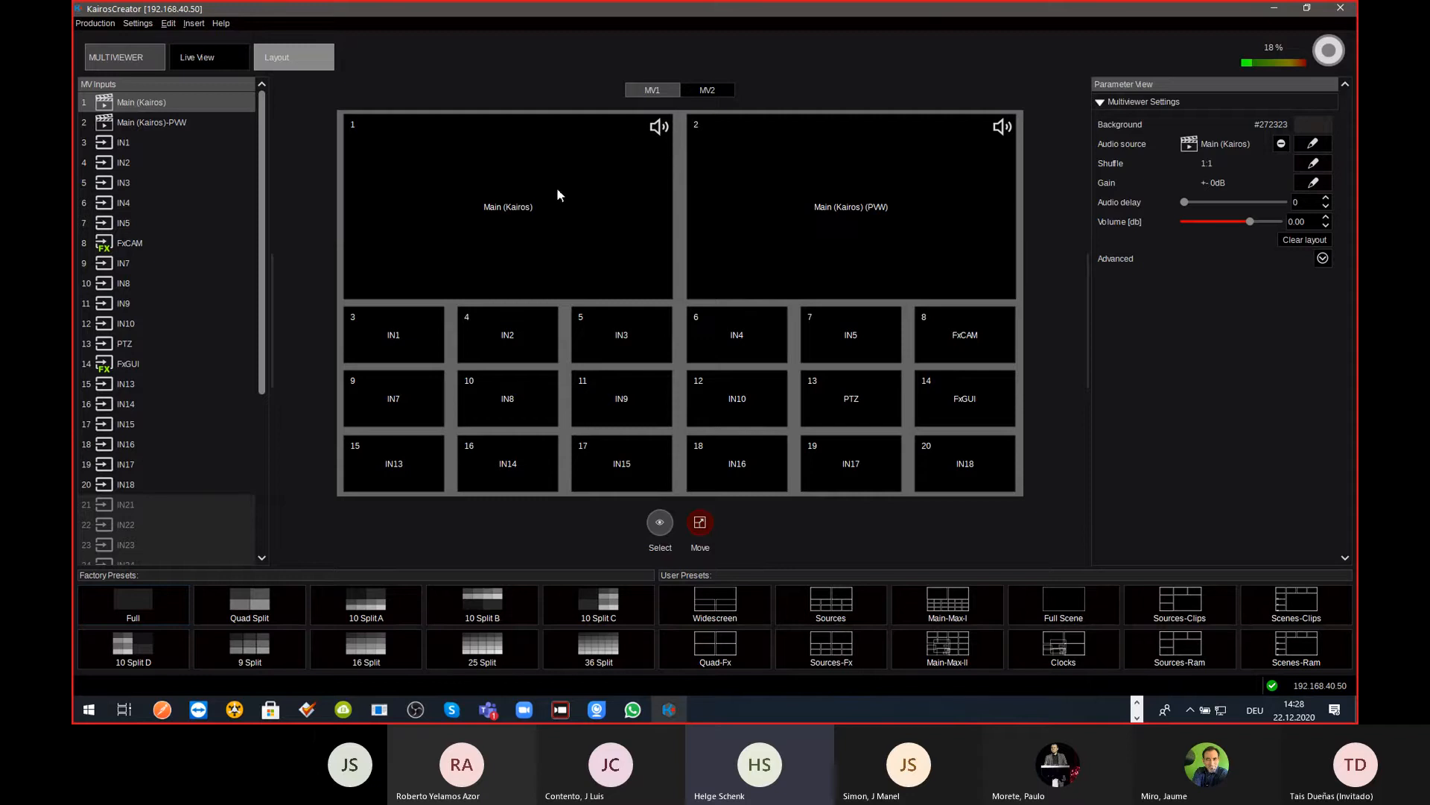
# Step: Return to the mixer scenes and hide Layer-4 of the Main (Kairos) scene
pyautogui.click(1311, 144)
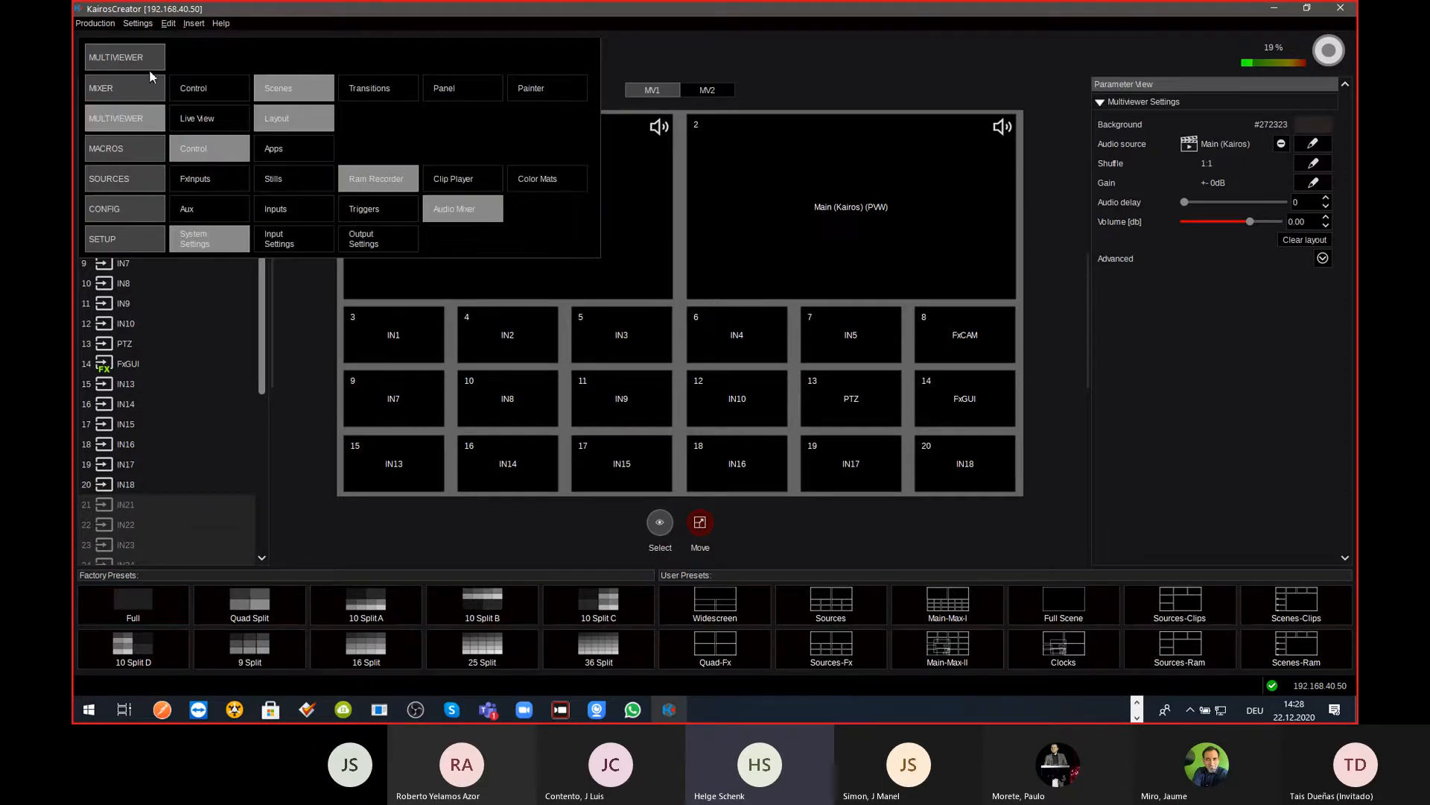
pyautogui.click(283, 95)
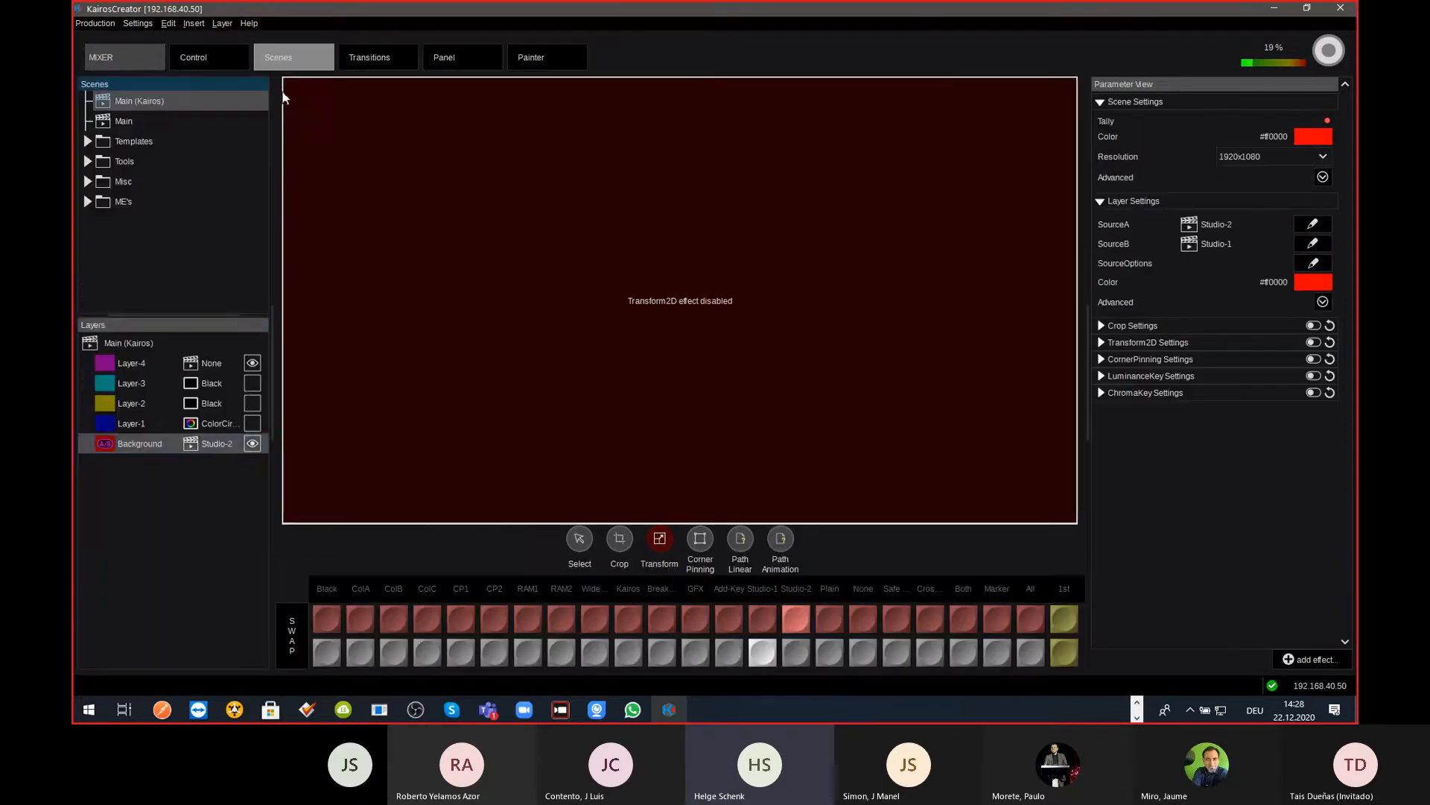
pyautogui.click(228, 445)
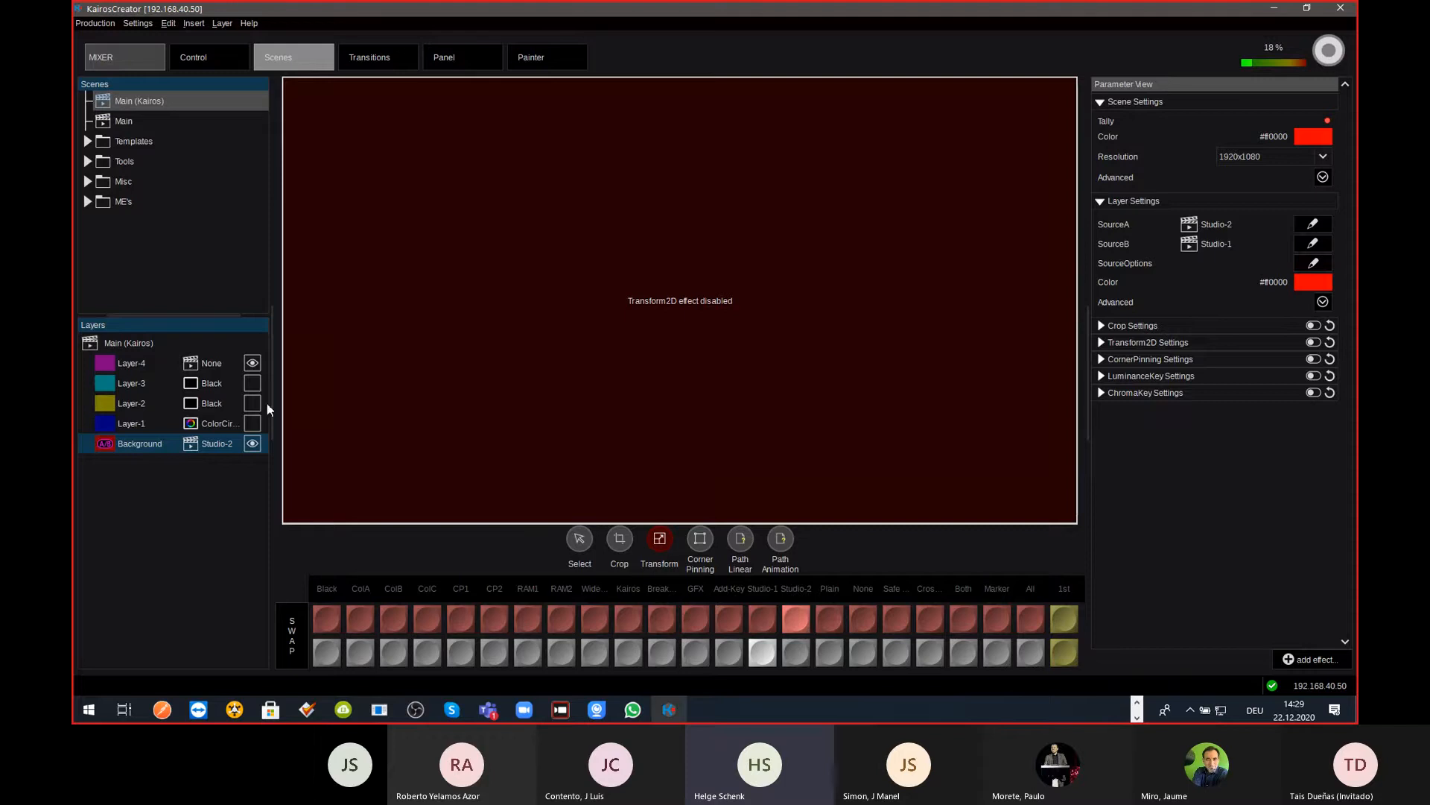
pyautogui.click(254, 365)
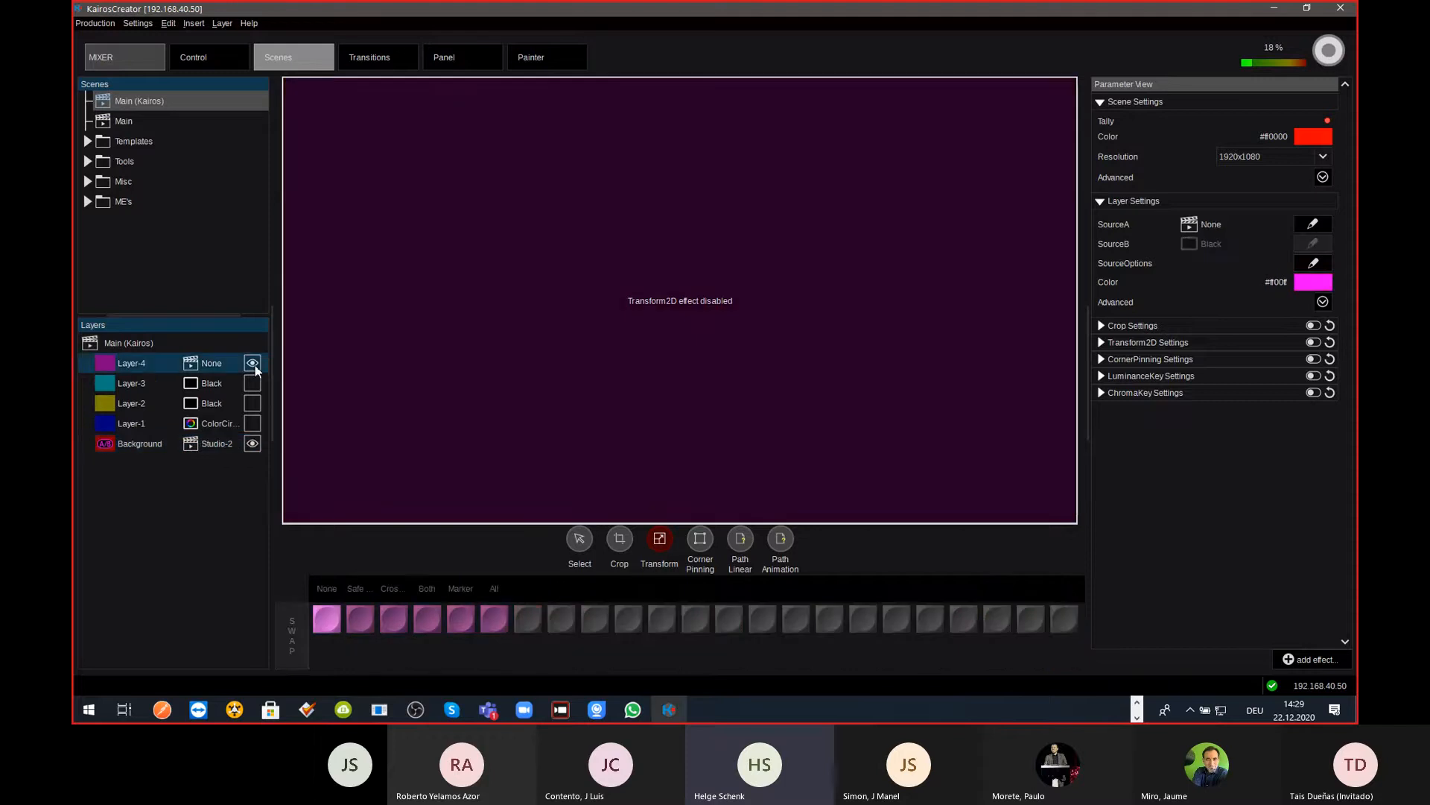
# Step: Set the Background layer's SourceA to Black and SourceB to ColA
pyautogui.click(214, 436)
pyautogui.click(333, 611)
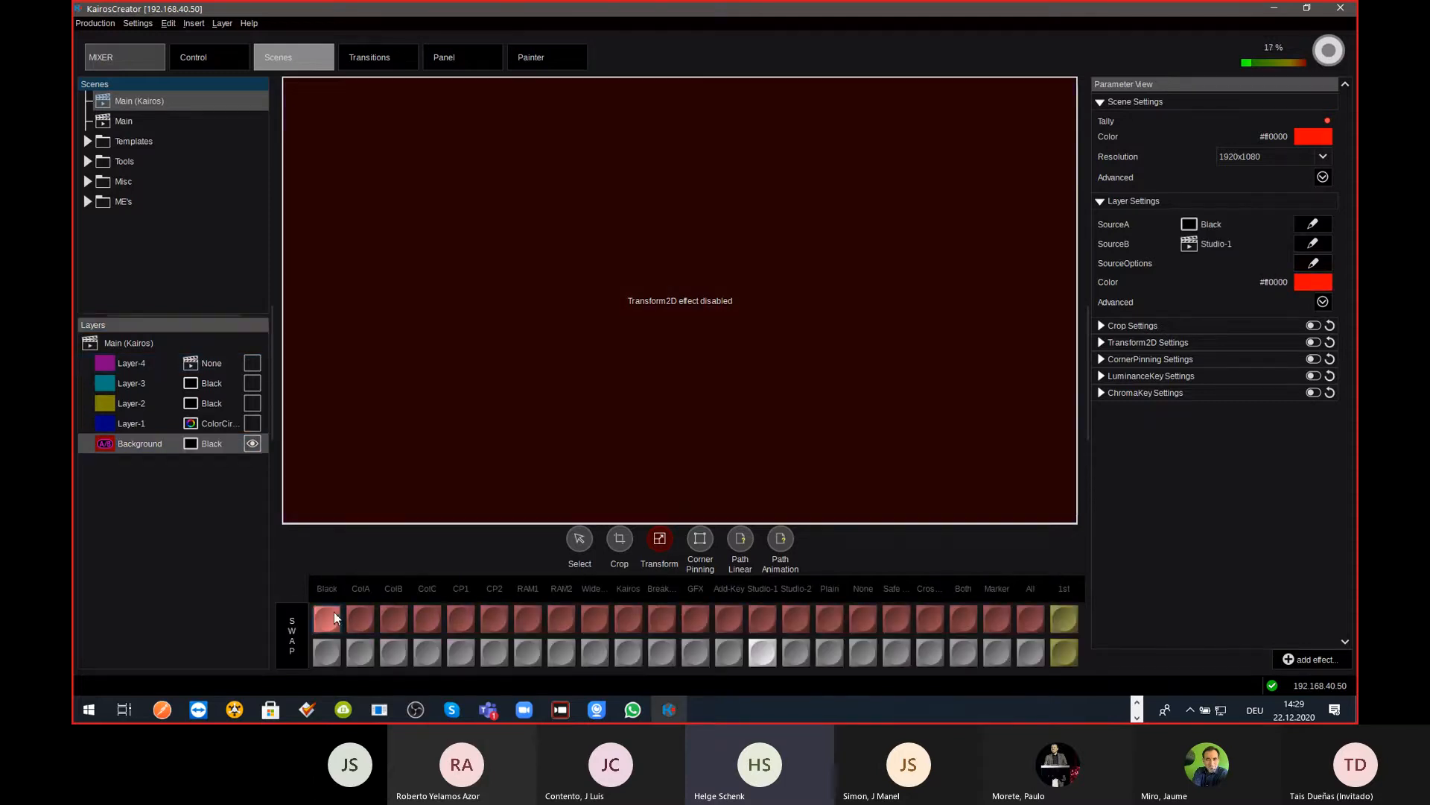
pyautogui.click(336, 659)
pyautogui.click(363, 651)
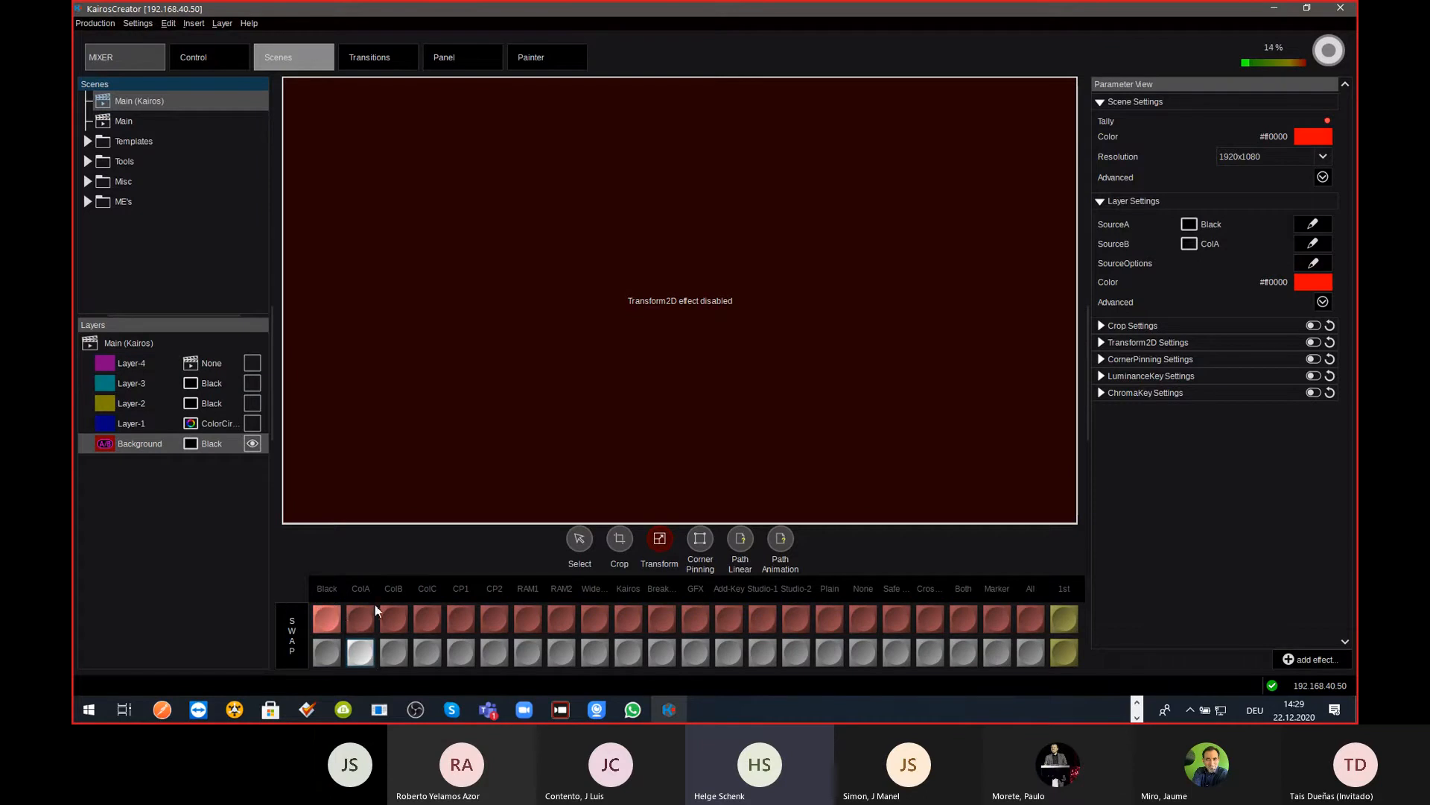
# Step: Look through the Background layer's source options, dismiss them and activate the Select tool
pyautogui.click(1313, 263)
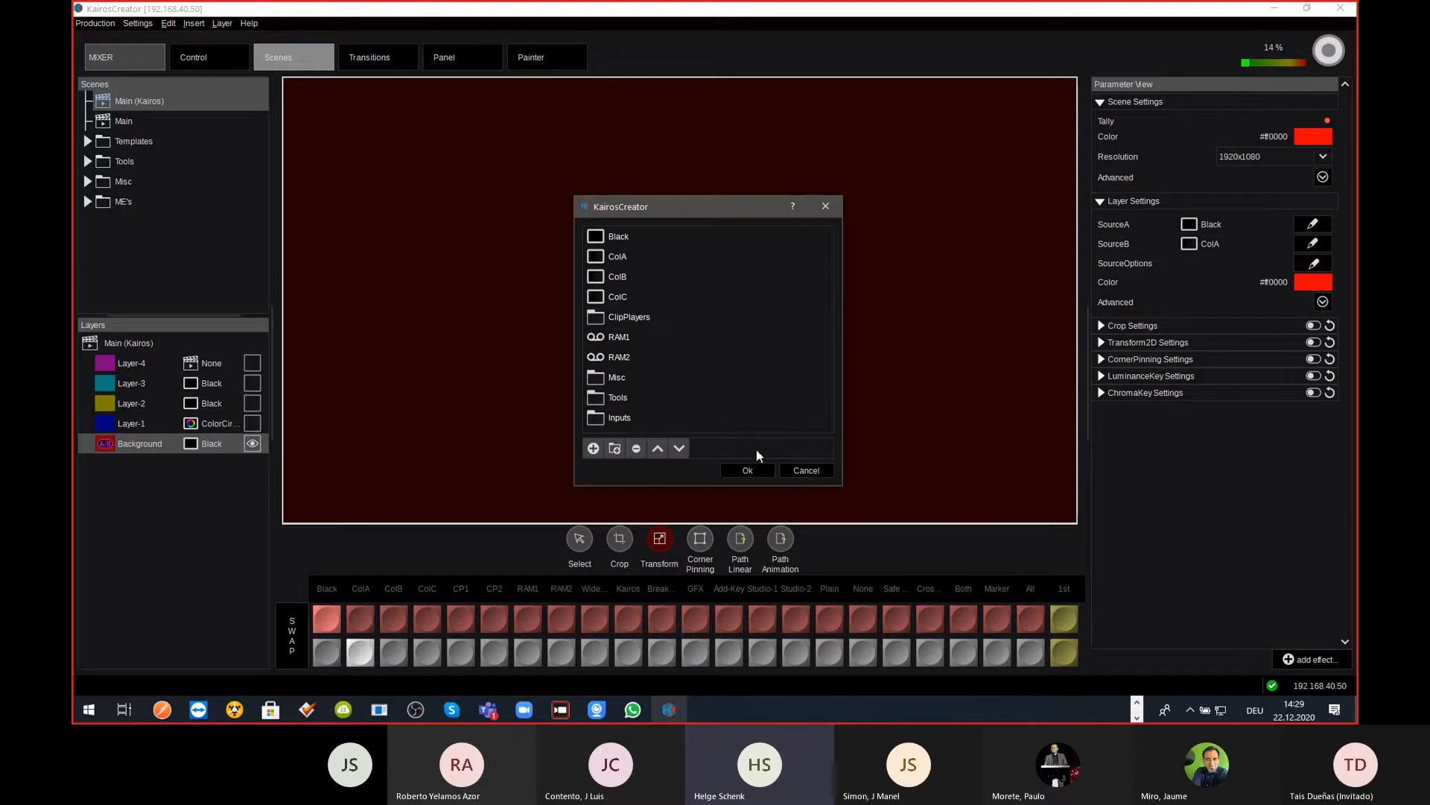
pyautogui.click(803, 467)
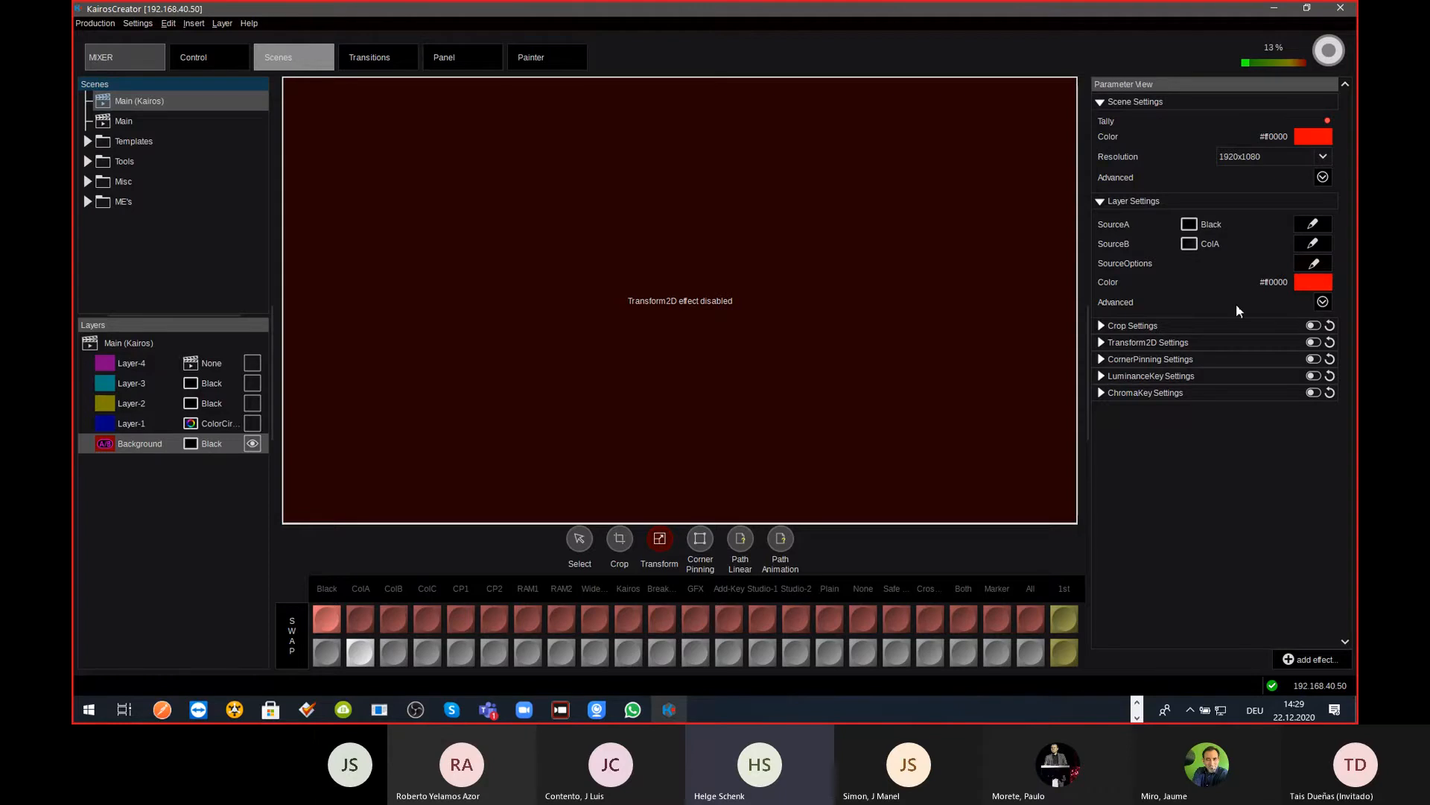
pyautogui.click(586, 540)
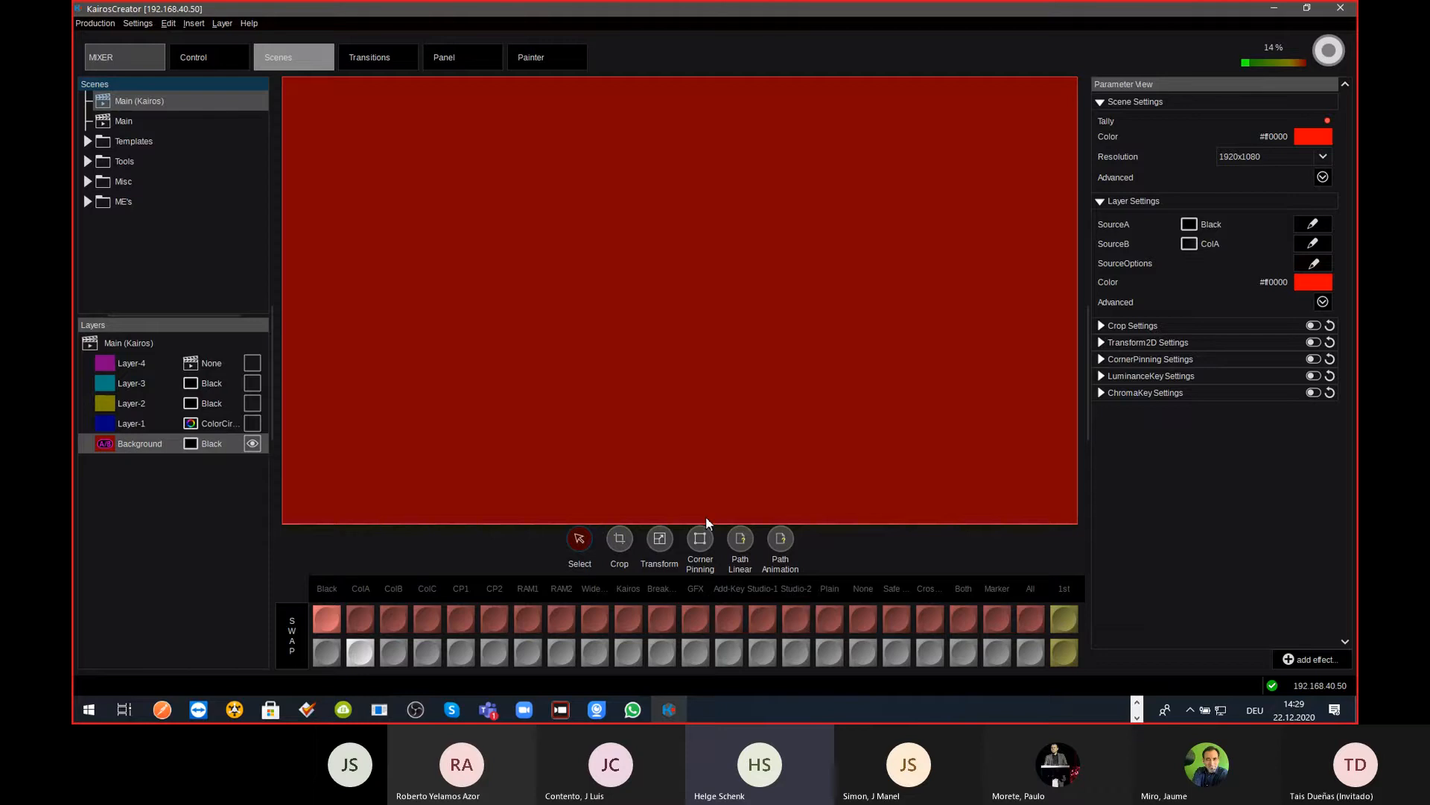
# Step: Examine the Background layer's advanced settings and the transitions of the Main (Kairos) scene, and return to the scenes
pyautogui.click(1323, 303)
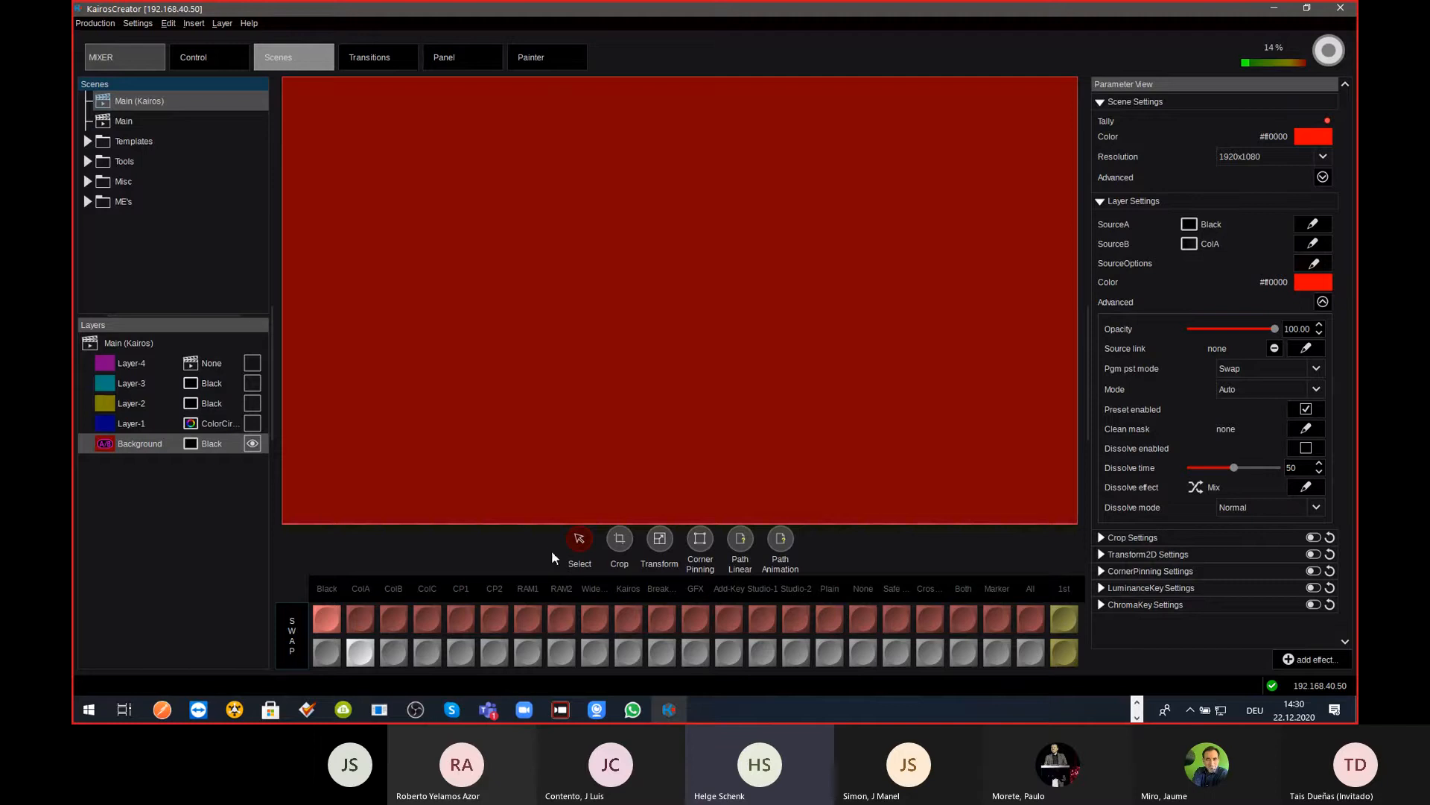
pyautogui.click(383, 60)
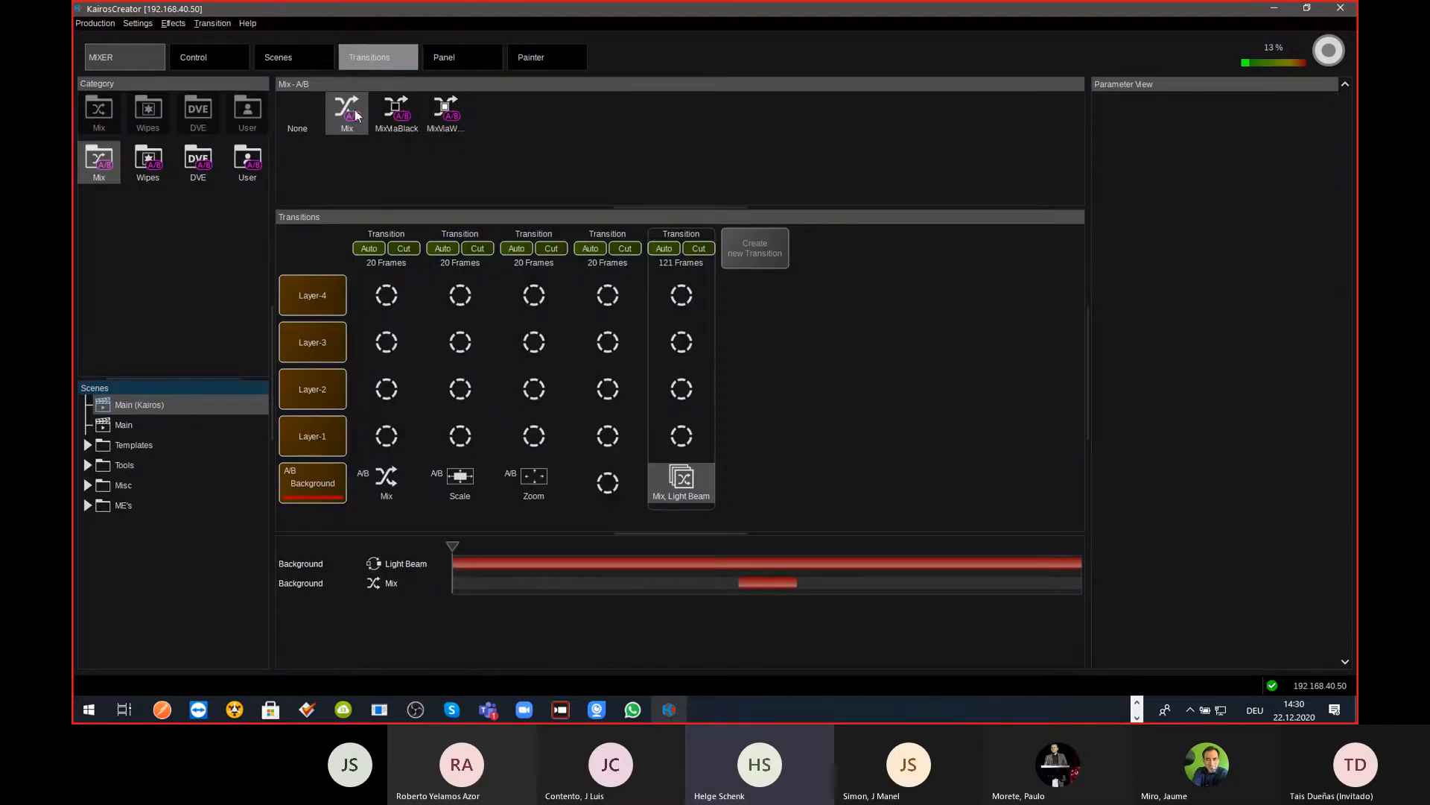
pyautogui.click(185, 408)
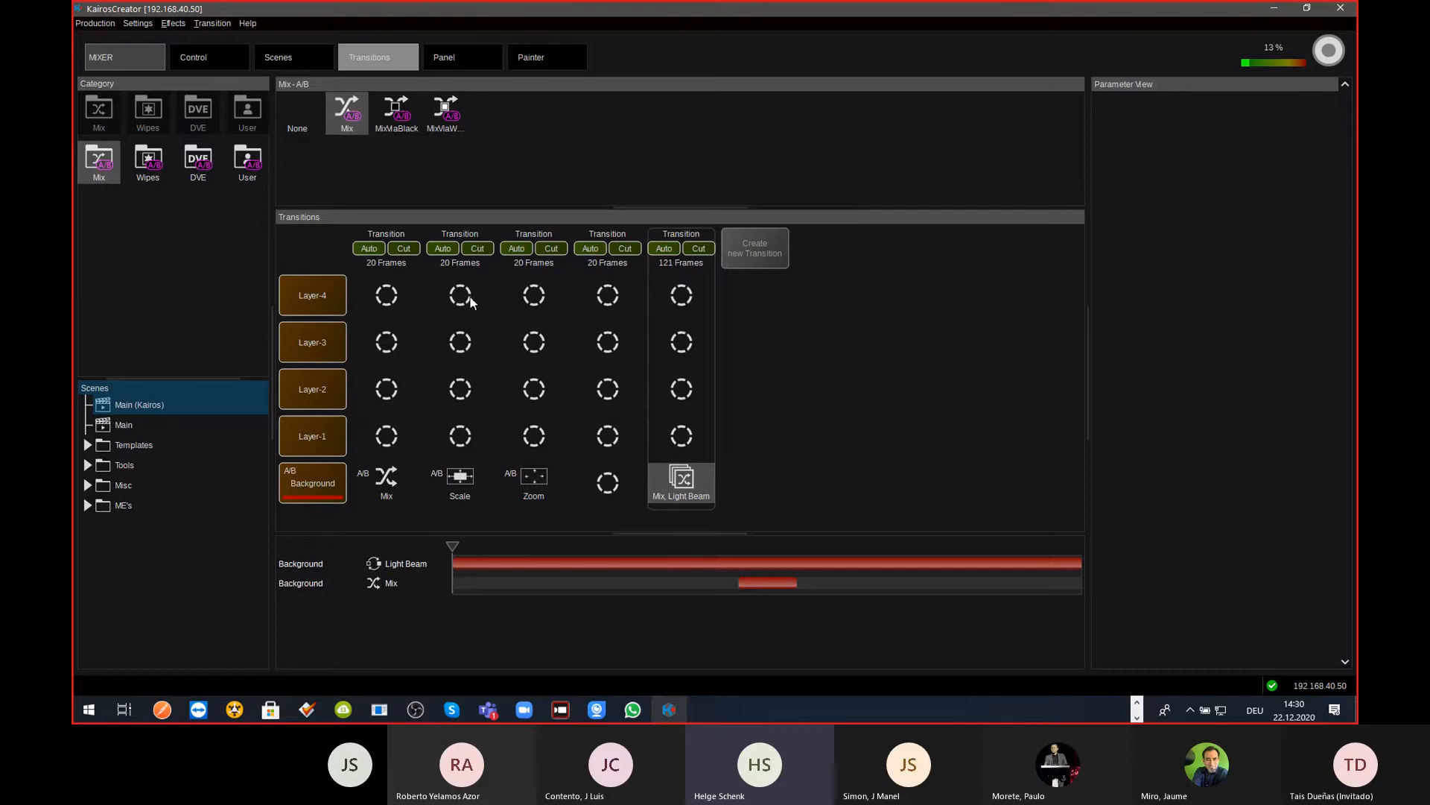
pyautogui.click(271, 61)
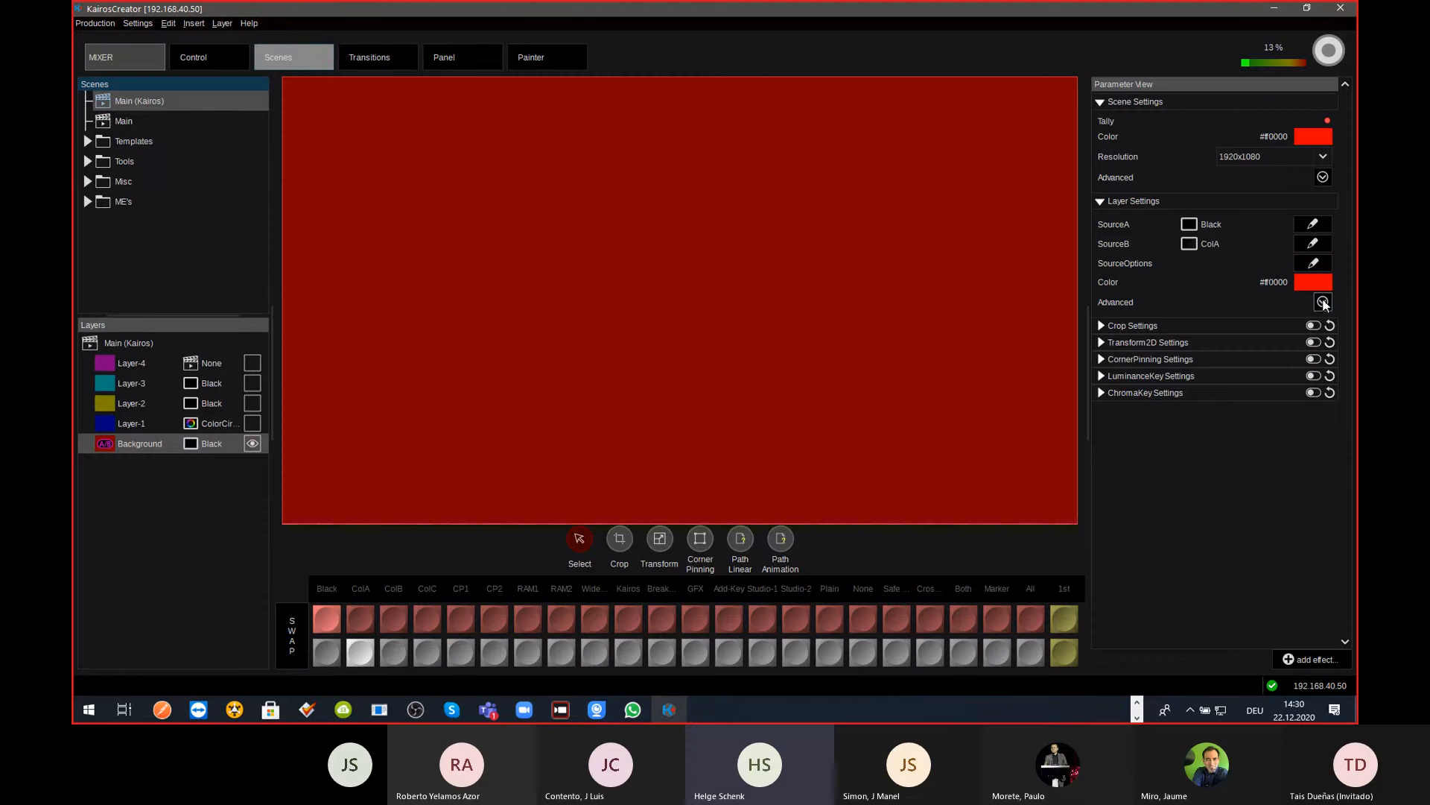
# Step: Set the Background layer's Pgm pst mode to Next in its advanced layer settings
pyautogui.click(1323, 301)
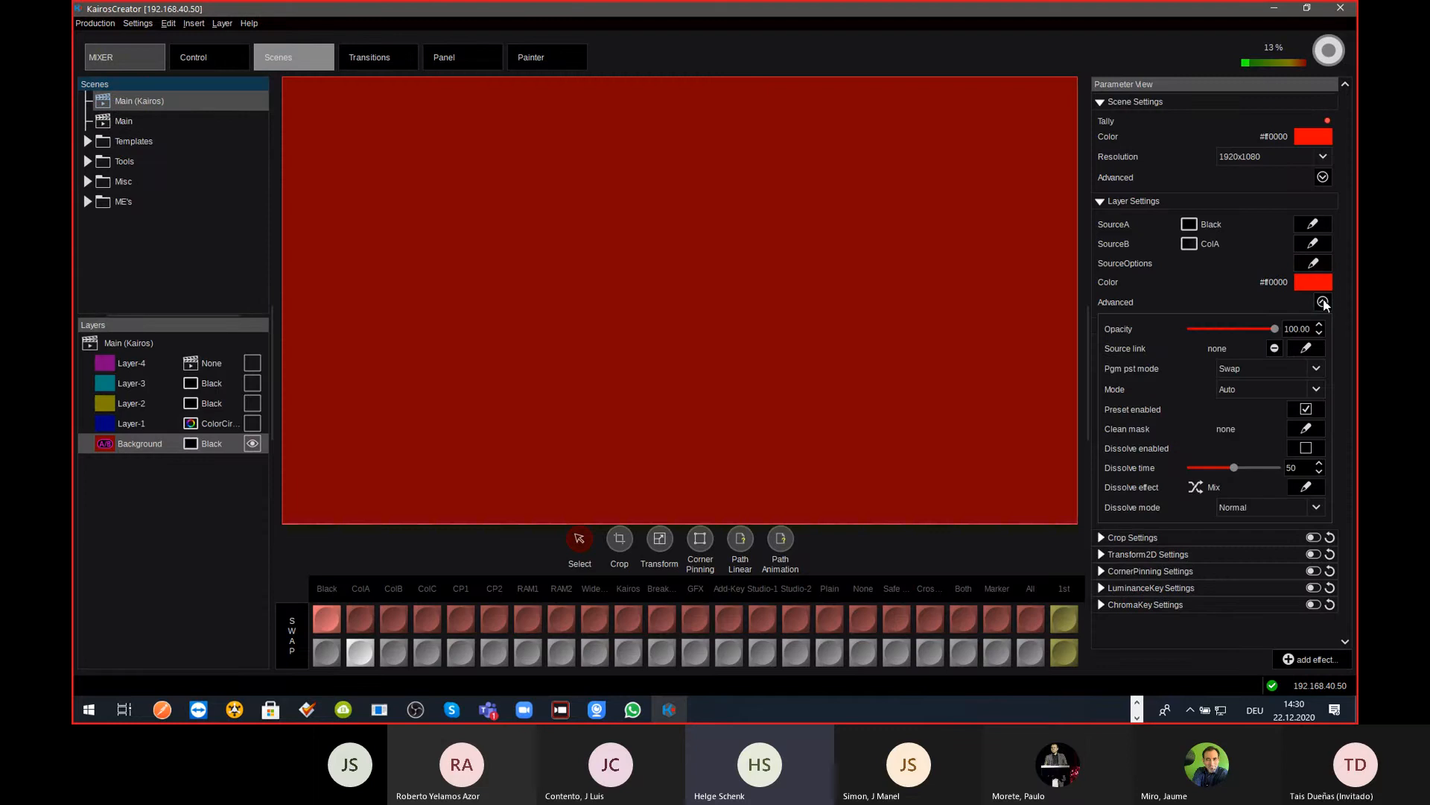
pyautogui.click(1318, 370)
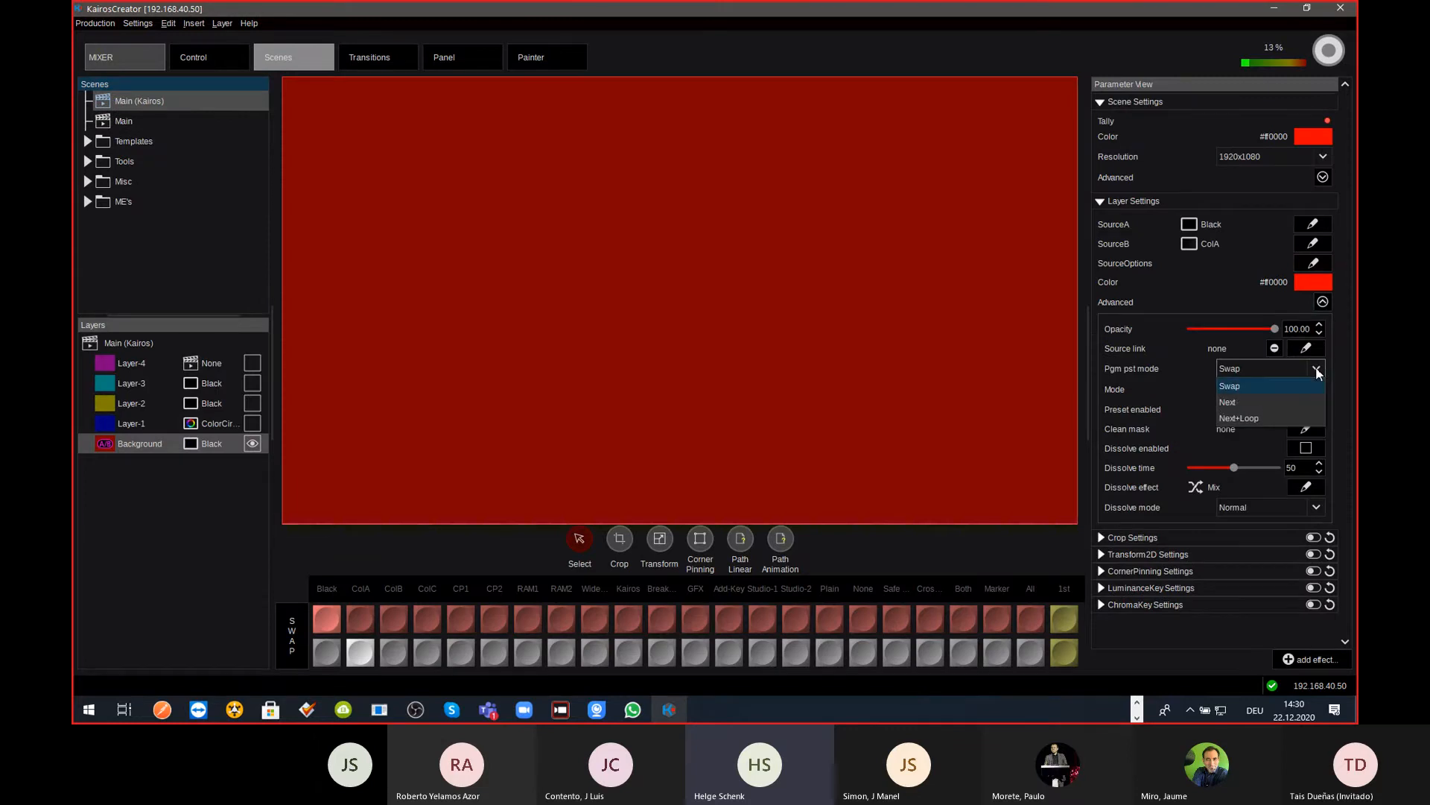
pyautogui.click(1265, 402)
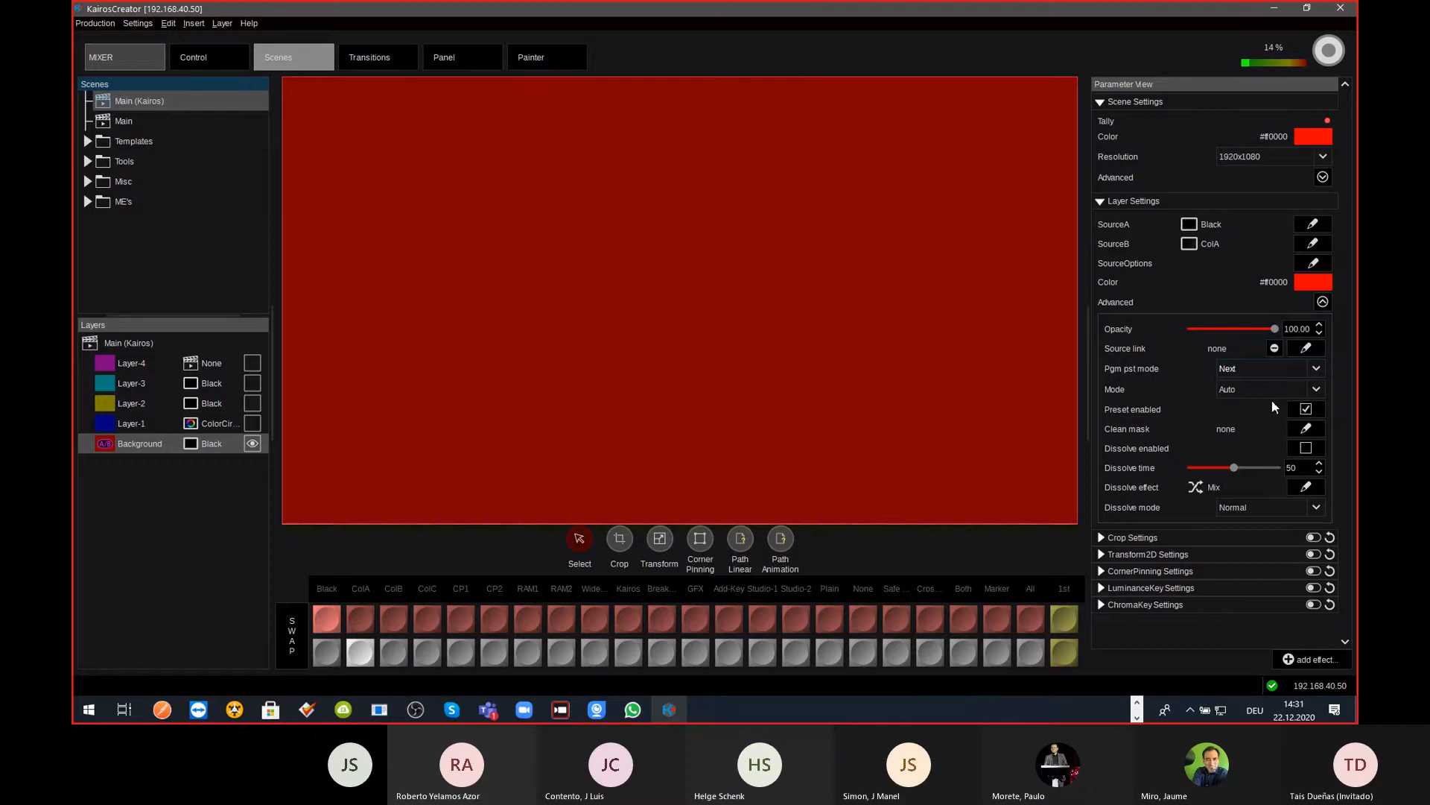
# Step: Apply the Quad Split factory preset to the MV1 multiviewer layout
pyautogui.click(114, 58)
pyautogui.click(302, 118)
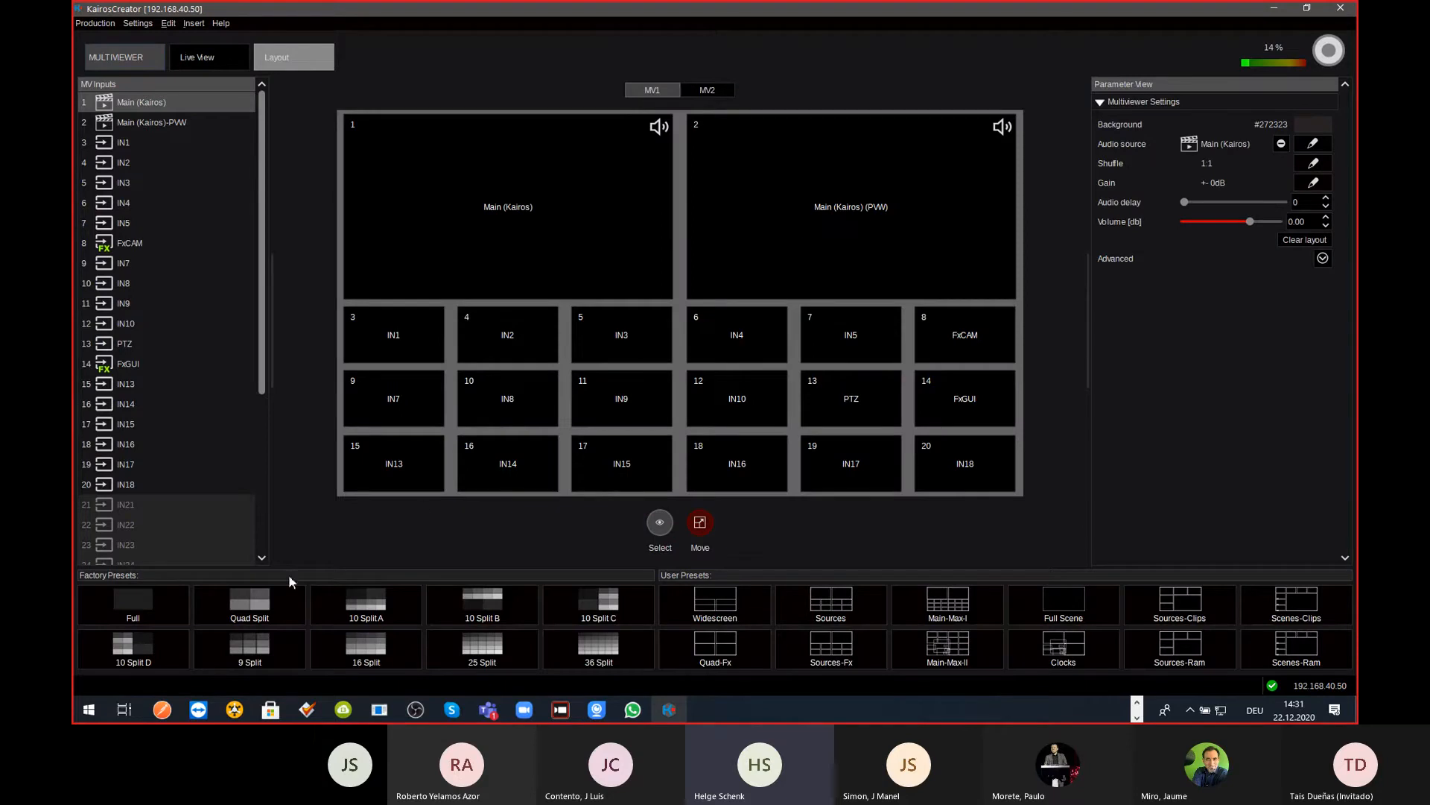
pyautogui.click(262, 611)
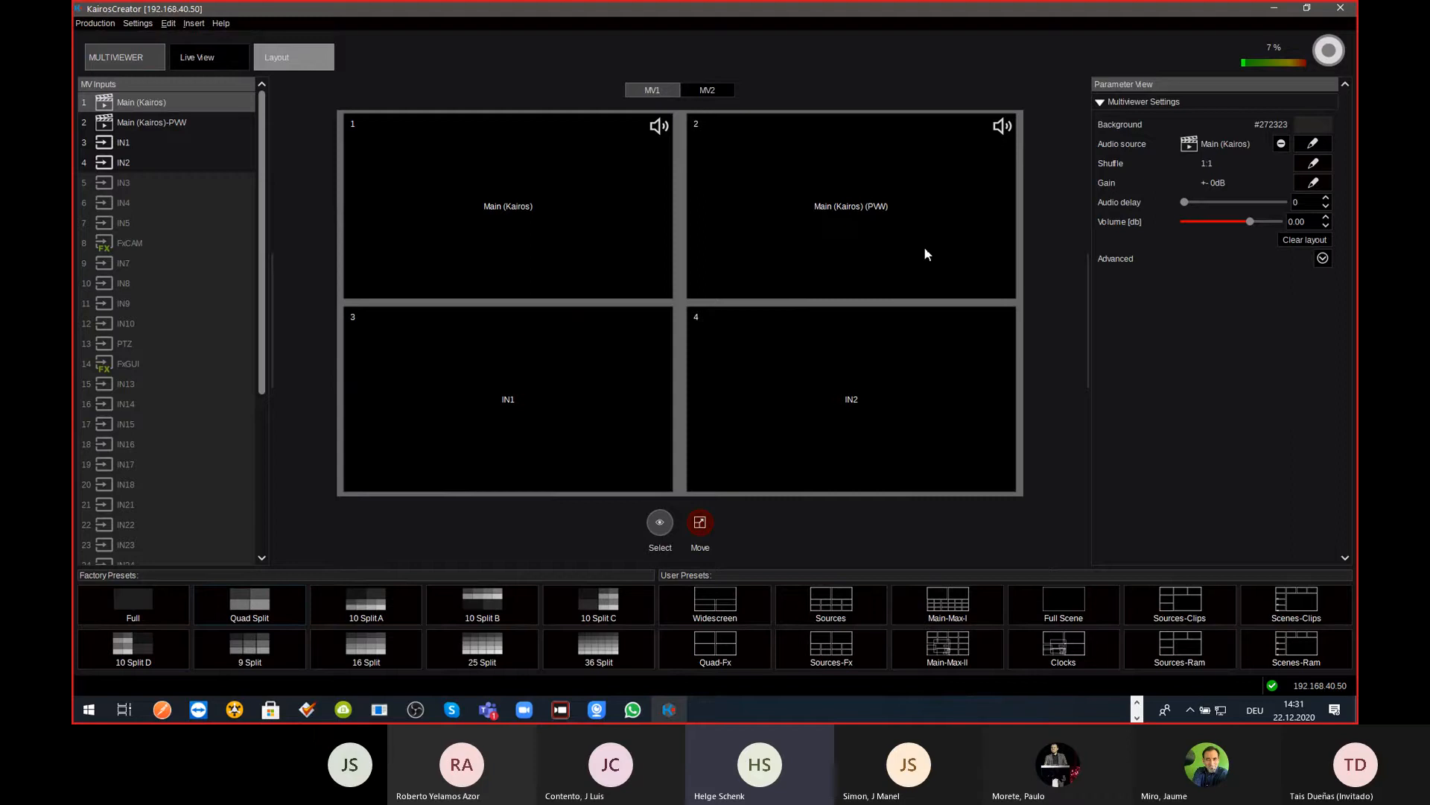
# Step: Assign the FxGUI input from the FX-NDI folder to multiviewer picture window 2
pyautogui.doubleClick(872, 209)
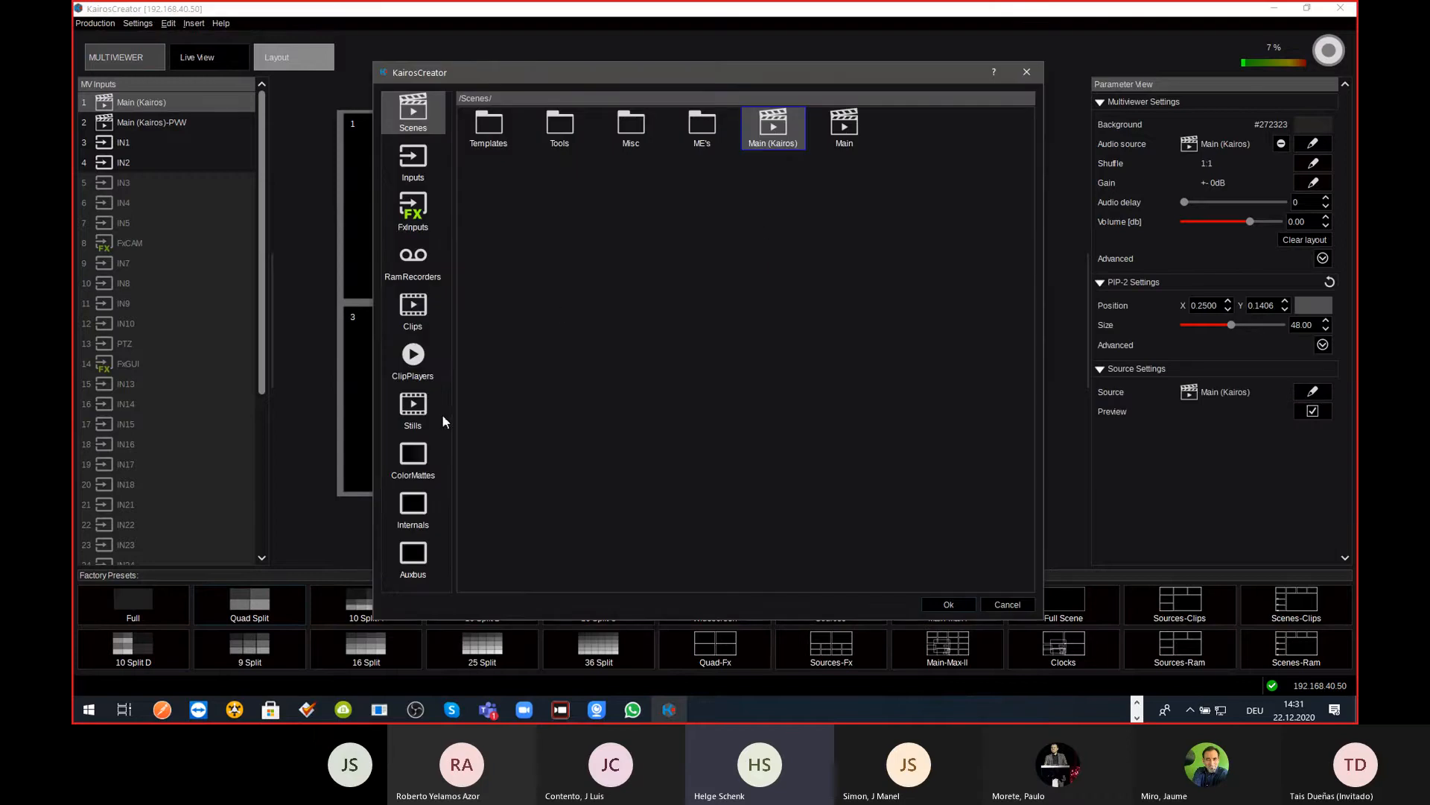
pyautogui.click(425, 212)
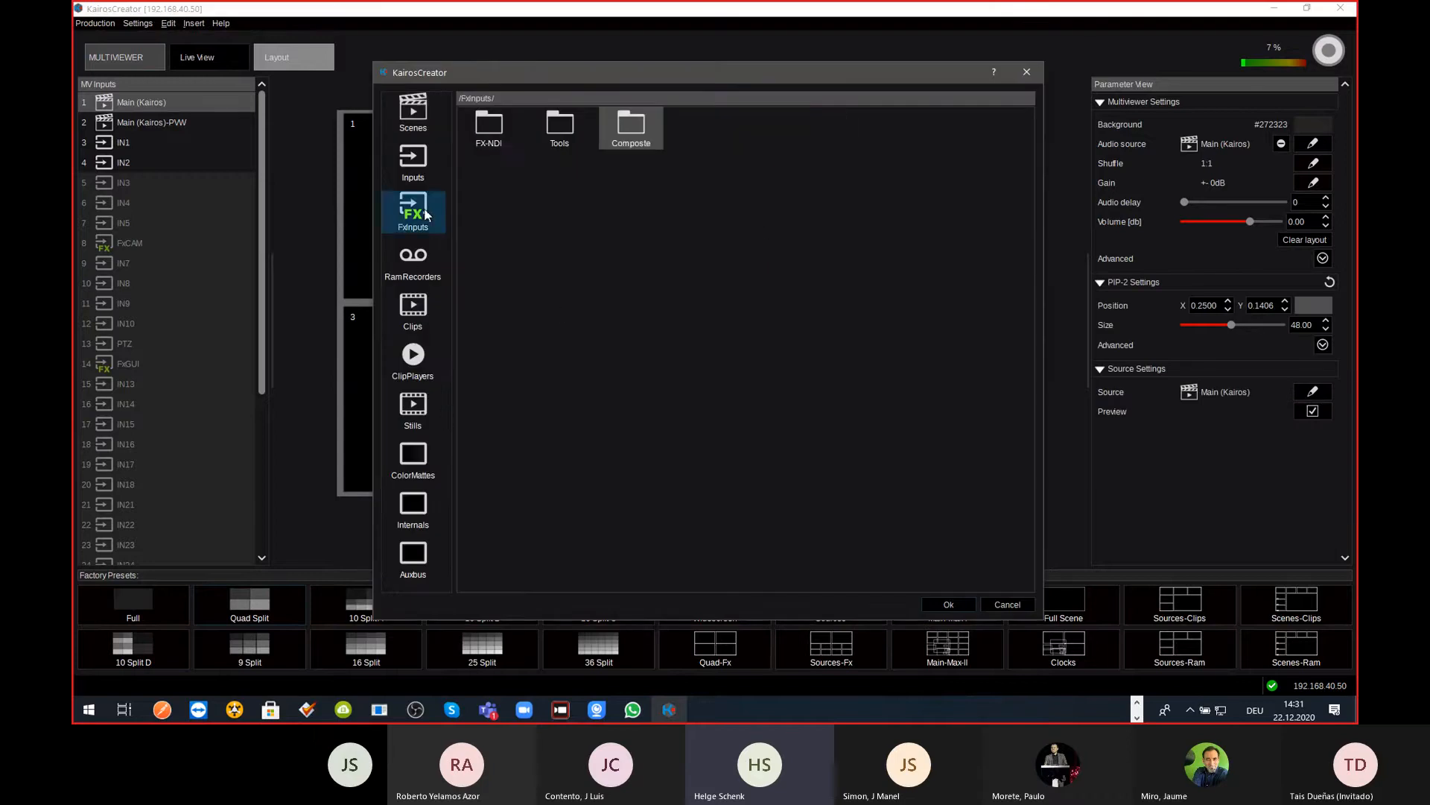
pyautogui.doubleClick(508, 120)
pyautogui.click(581, 132)
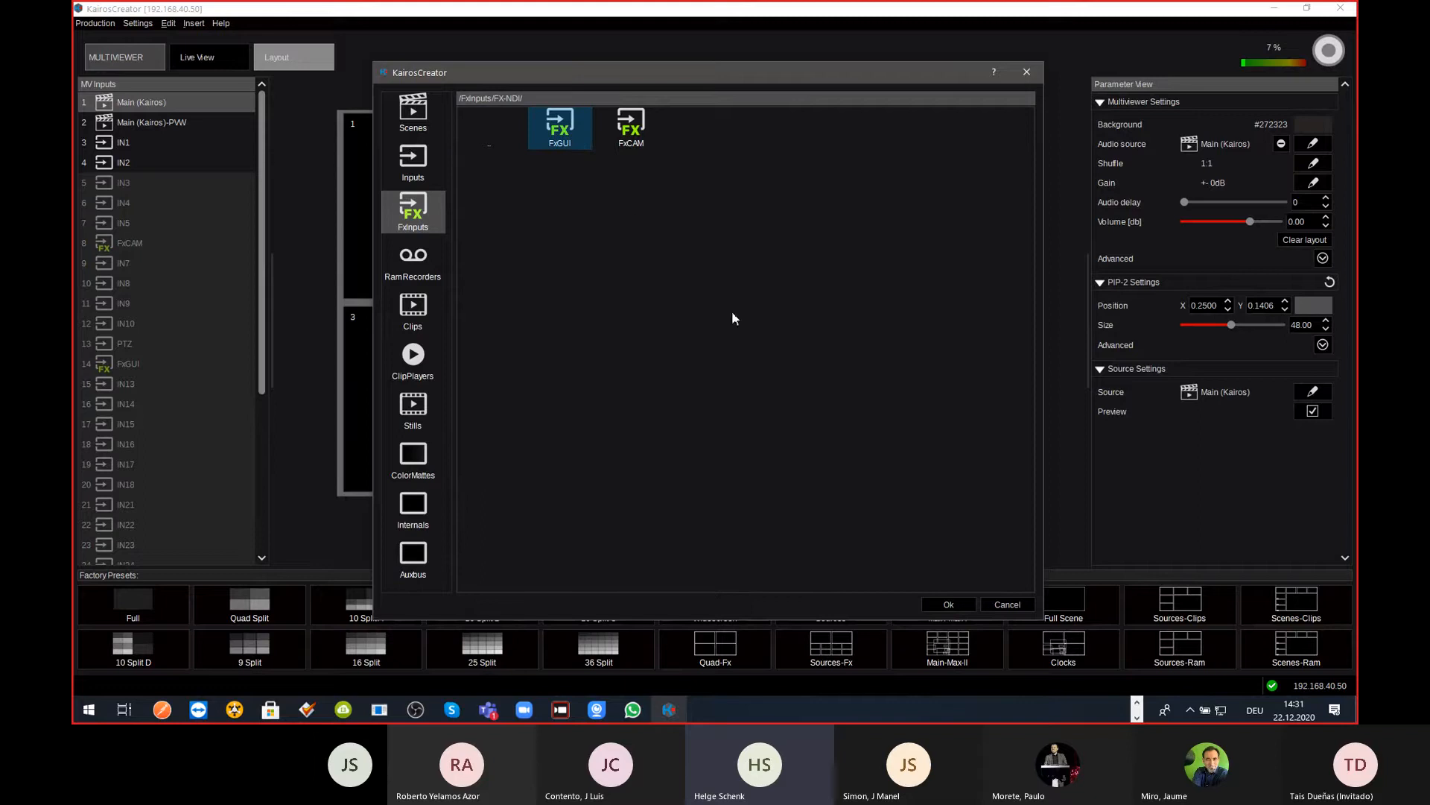
pyautogui.click(947, 606)
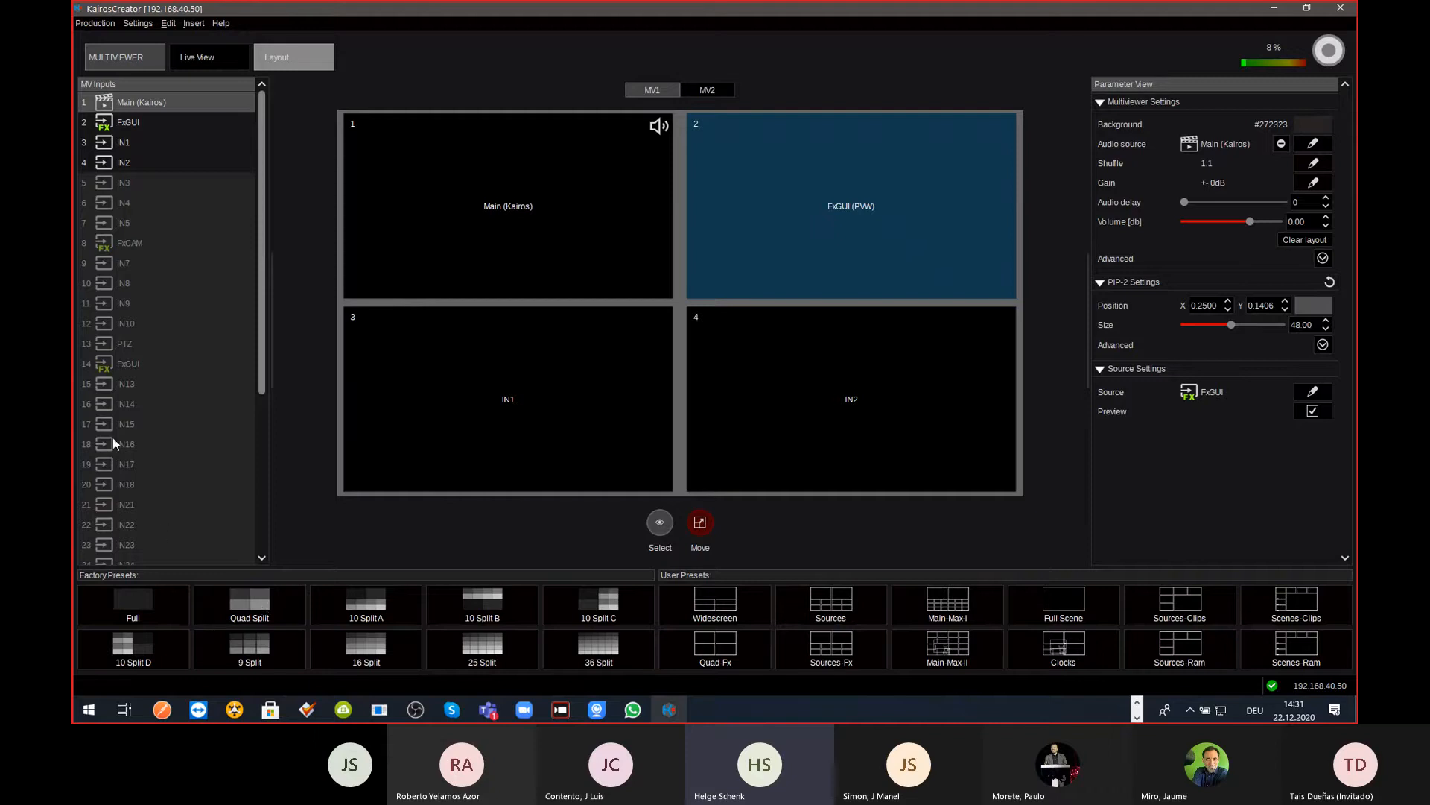
# Step: Review the Background layer's advanced settings in the mixer scenes and the transitions of the Main (Kairos) scene
pyautogui.click(124, 58)
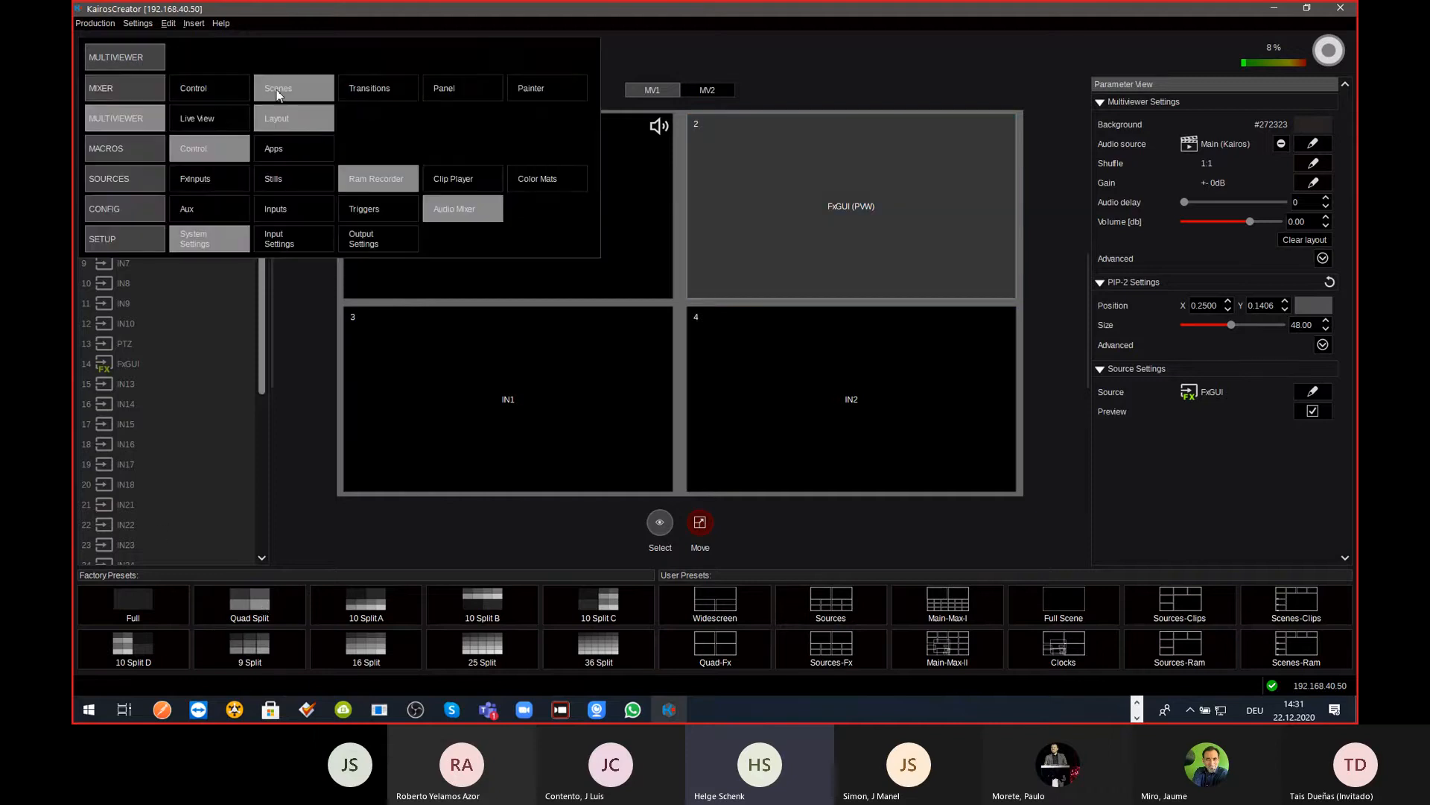
pyautogui.click(278, 88)
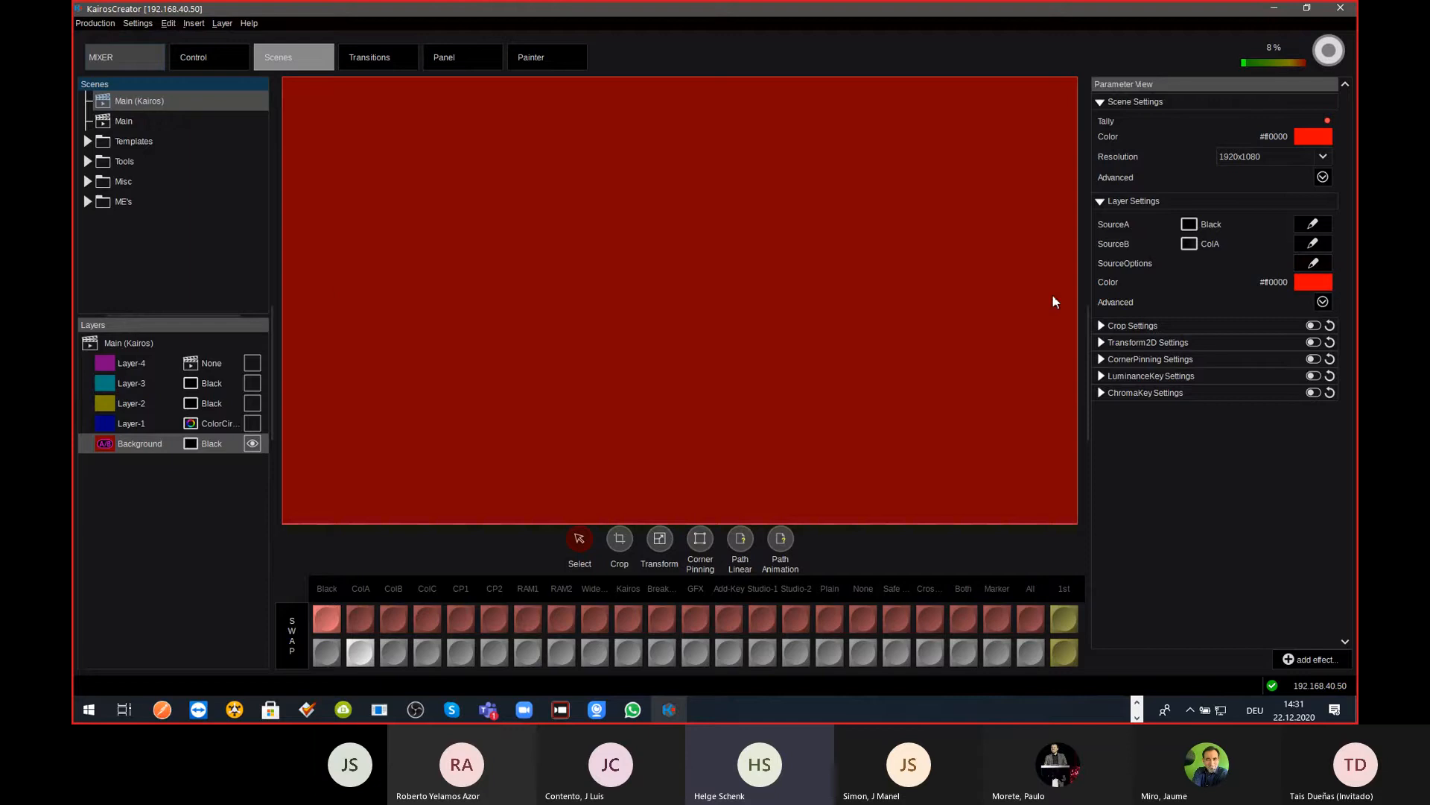
pyautogui.click(1324, 302)
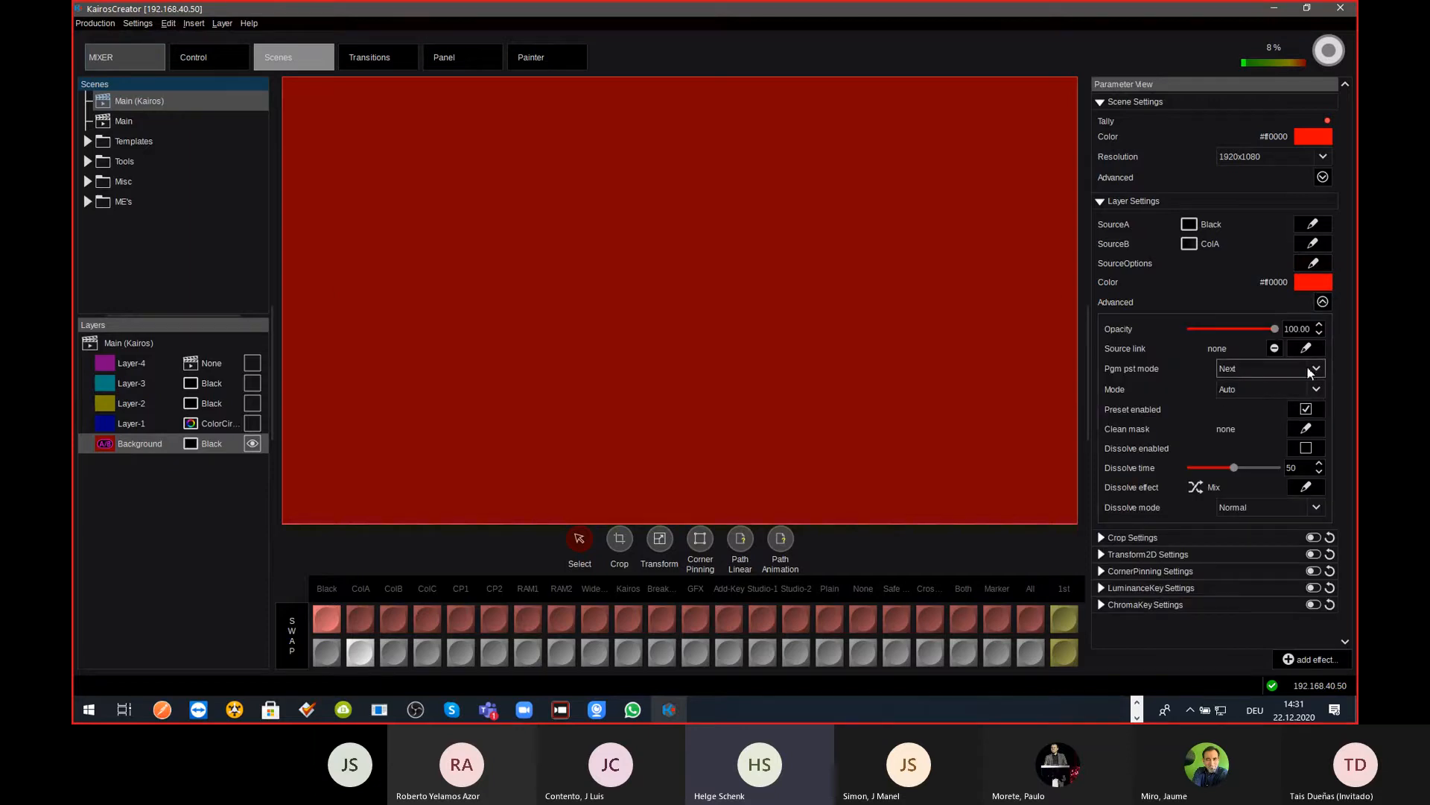
pyautogui.click(1323, 301)
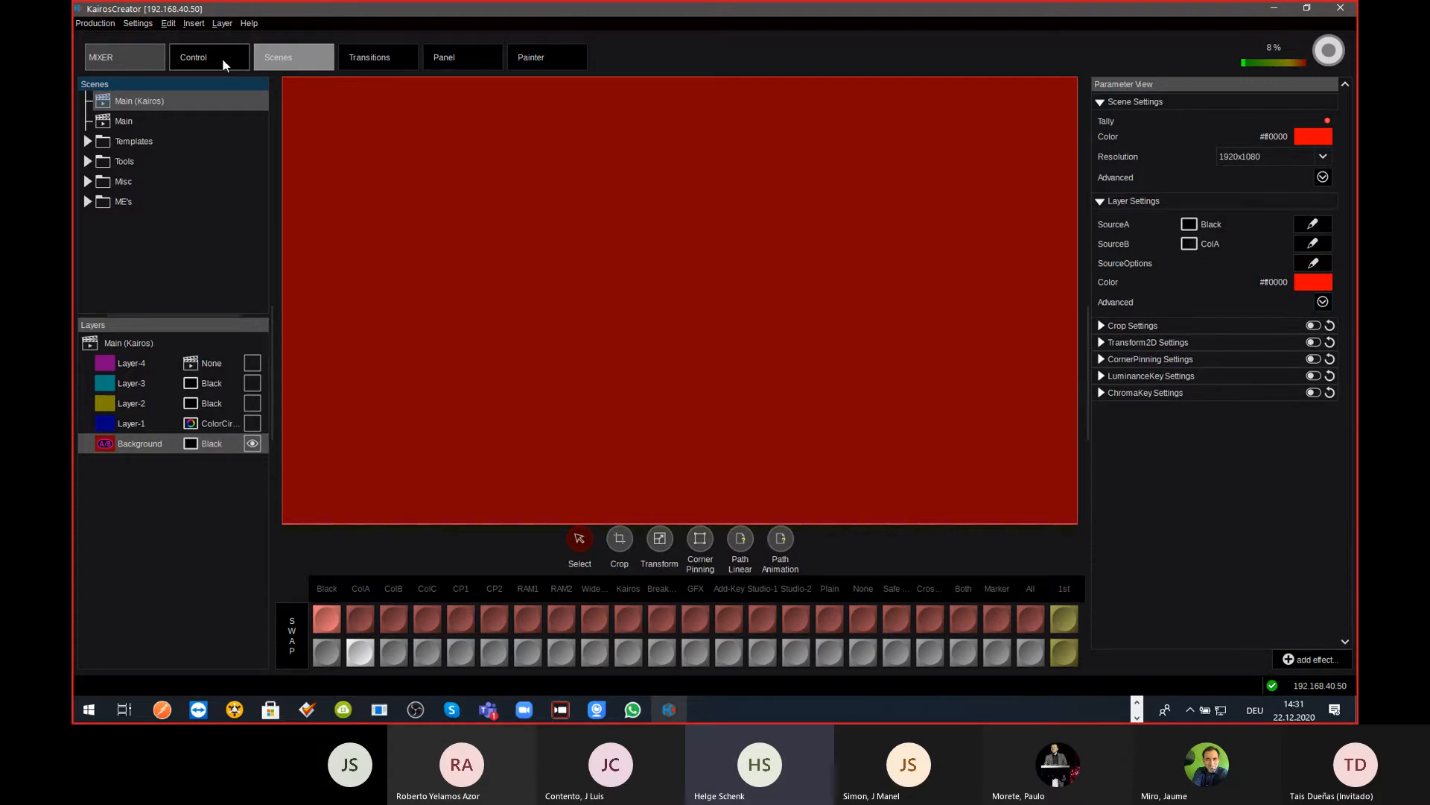
pyautogui.click(366, 57)
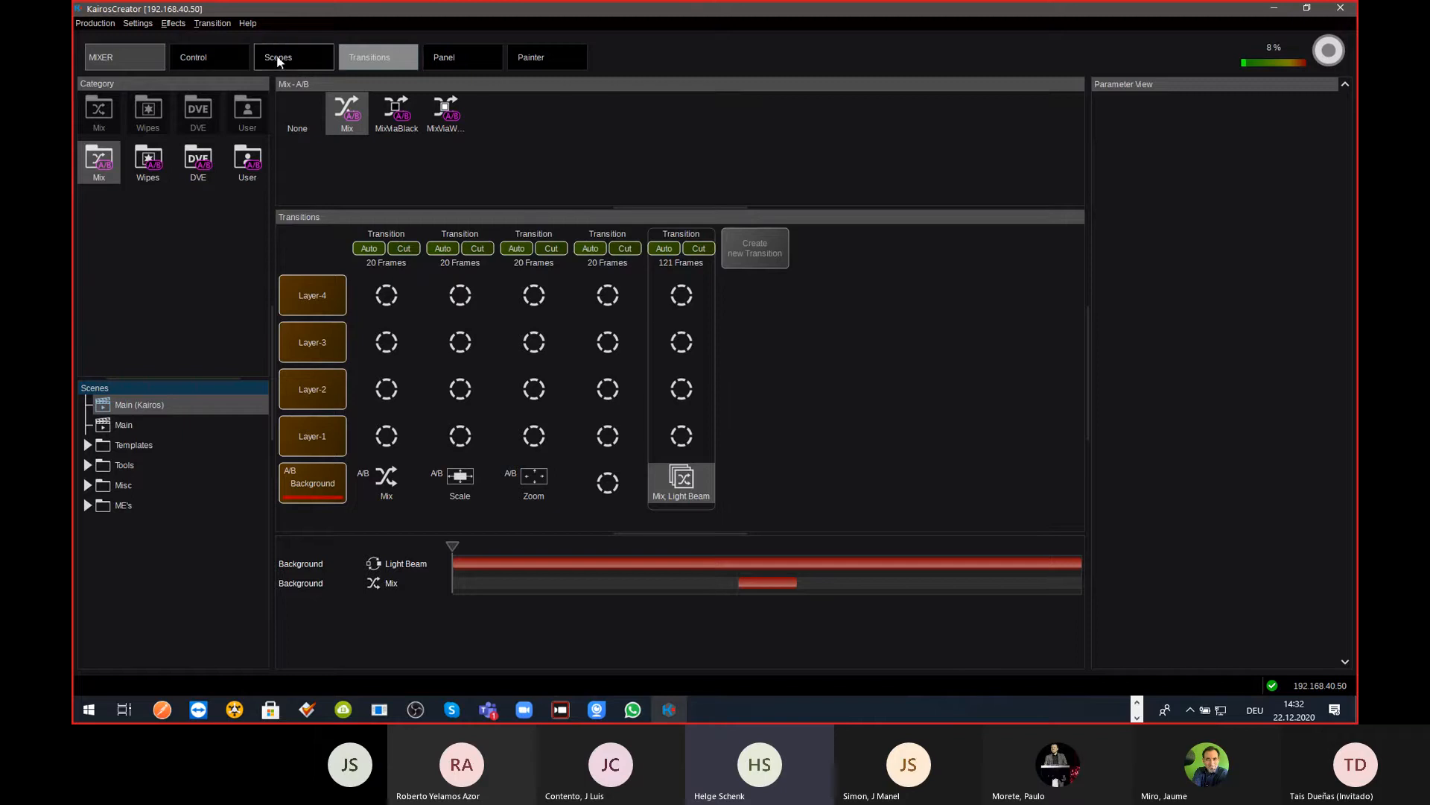
# Step: Check the four MV1 picture windows in the multiviewer live view and return to the layout
pyautogui.click(154, 55)
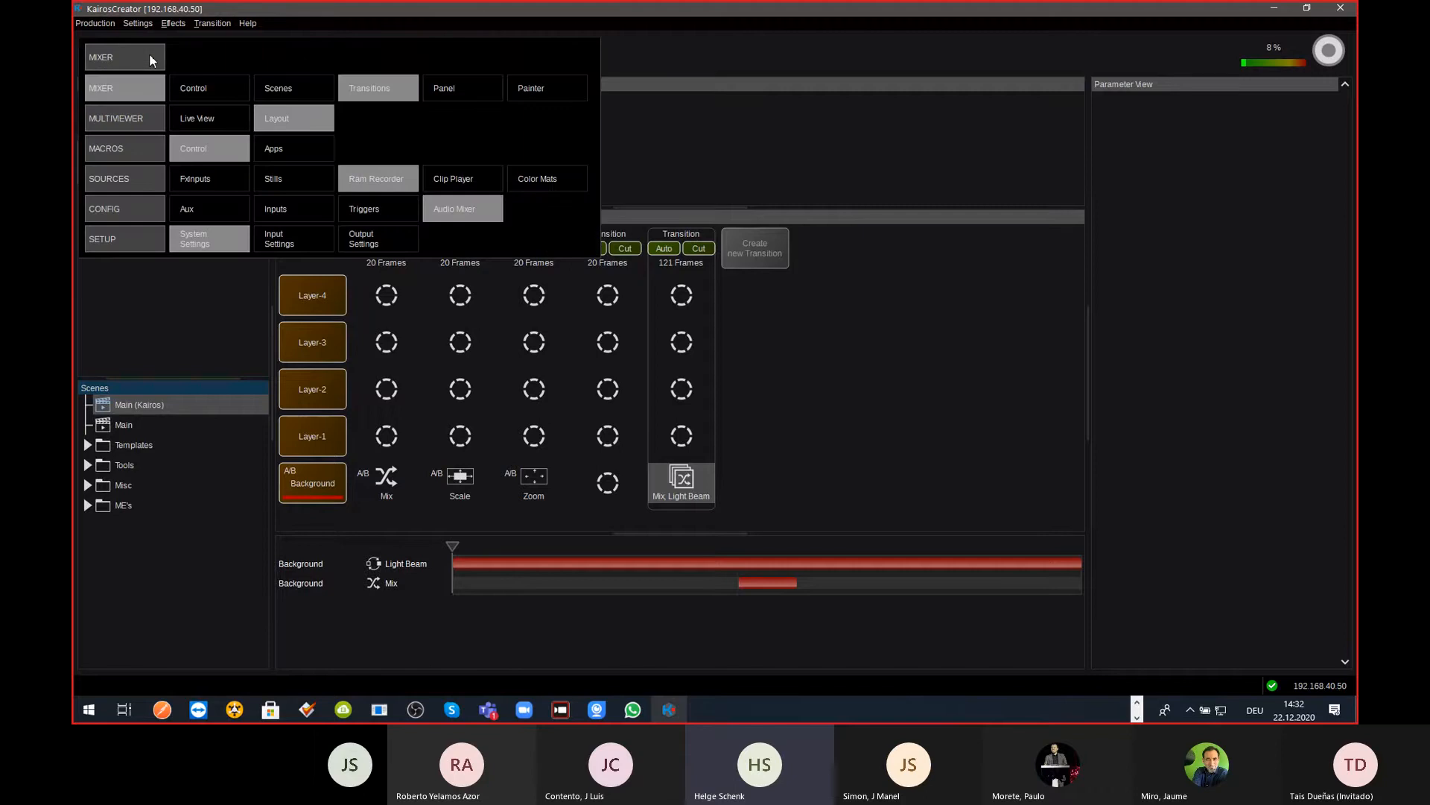
pyautogui.click(285, 121)
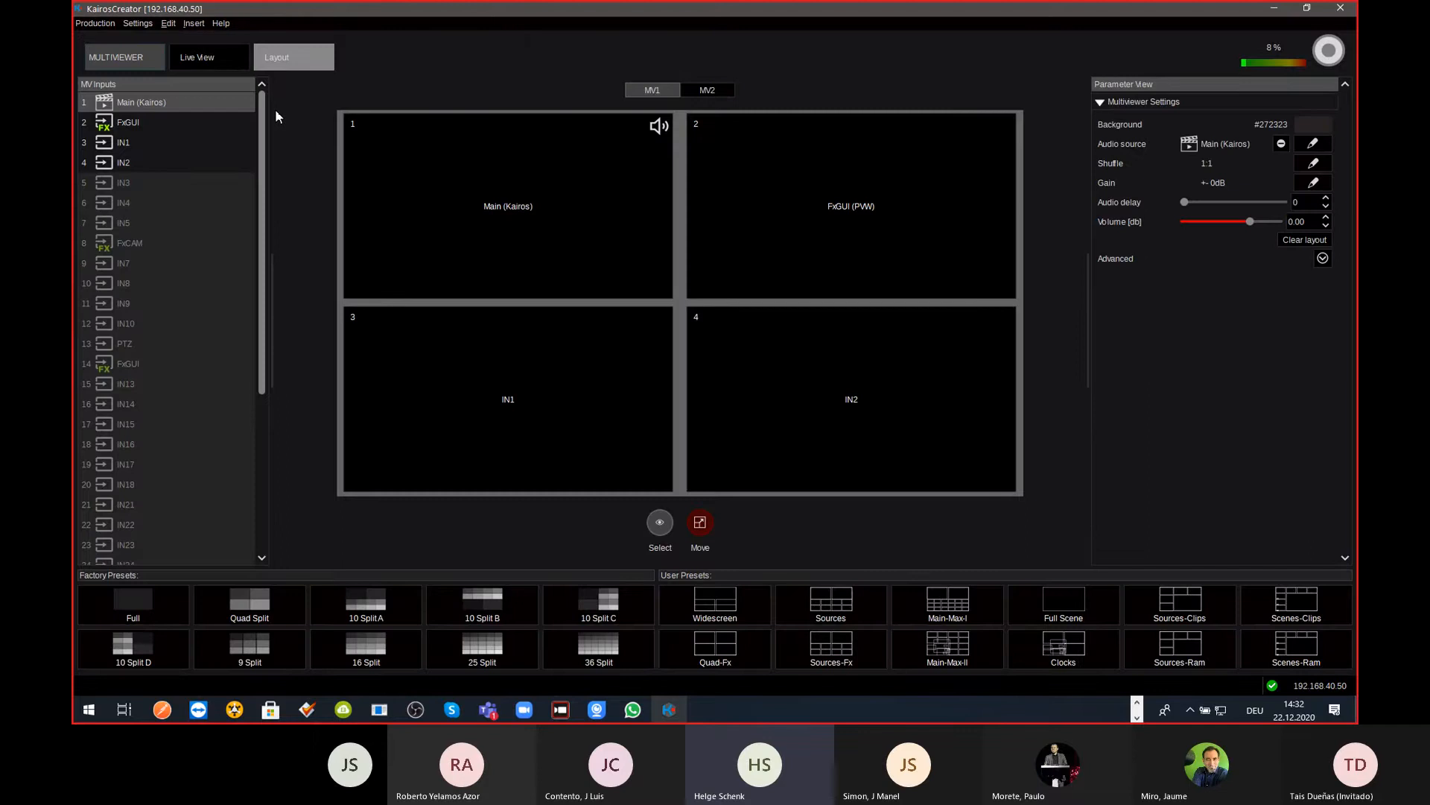
pyautogui.click(192, 64)
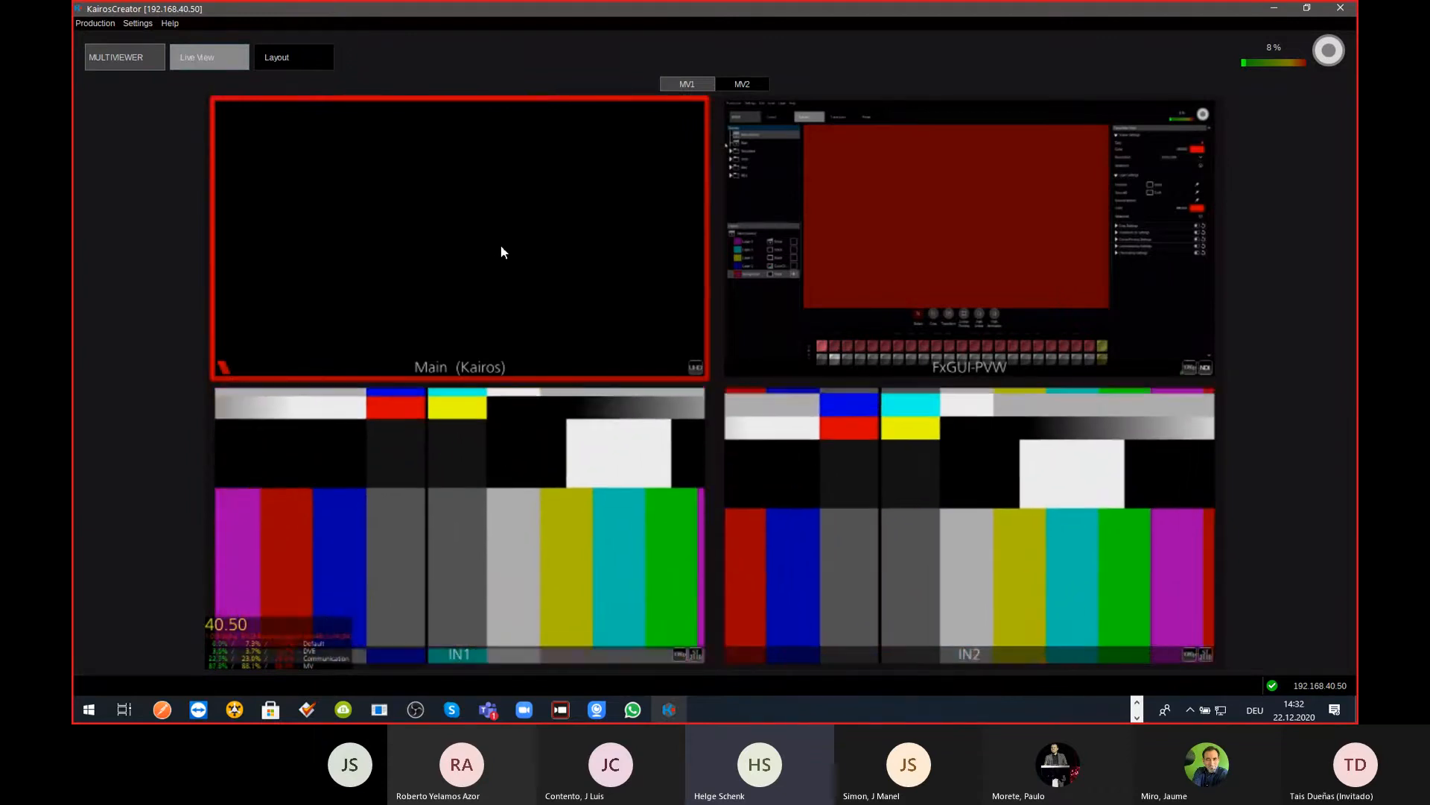
pyautogui.click(286, 57)
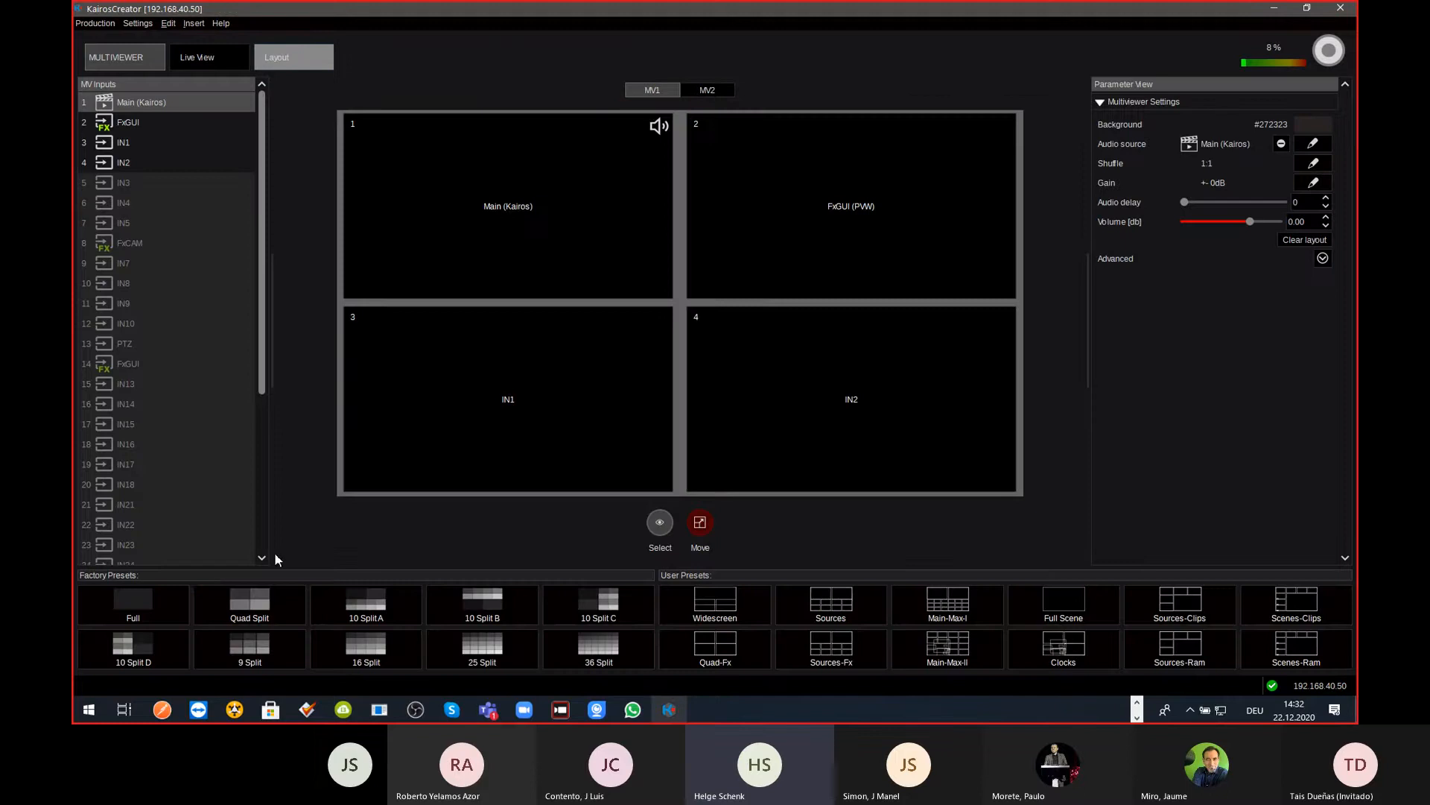
# Step: Assign the Main (Kairos) scene as the source of multiviewer picture window 2
pyautogui.doubleClick(854, 234)
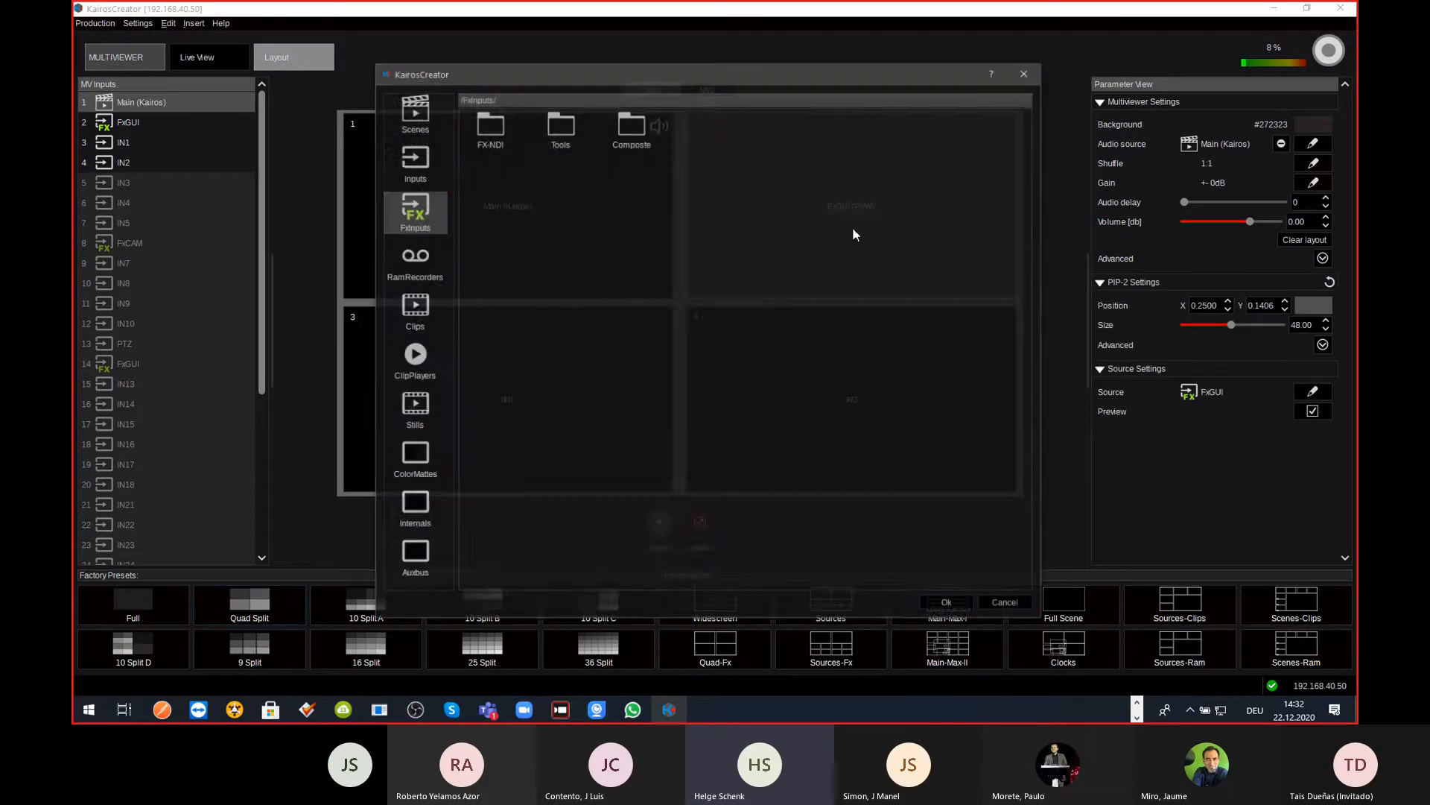
pyautogui.click(416, 115)
pyautogui.click(773, 125)
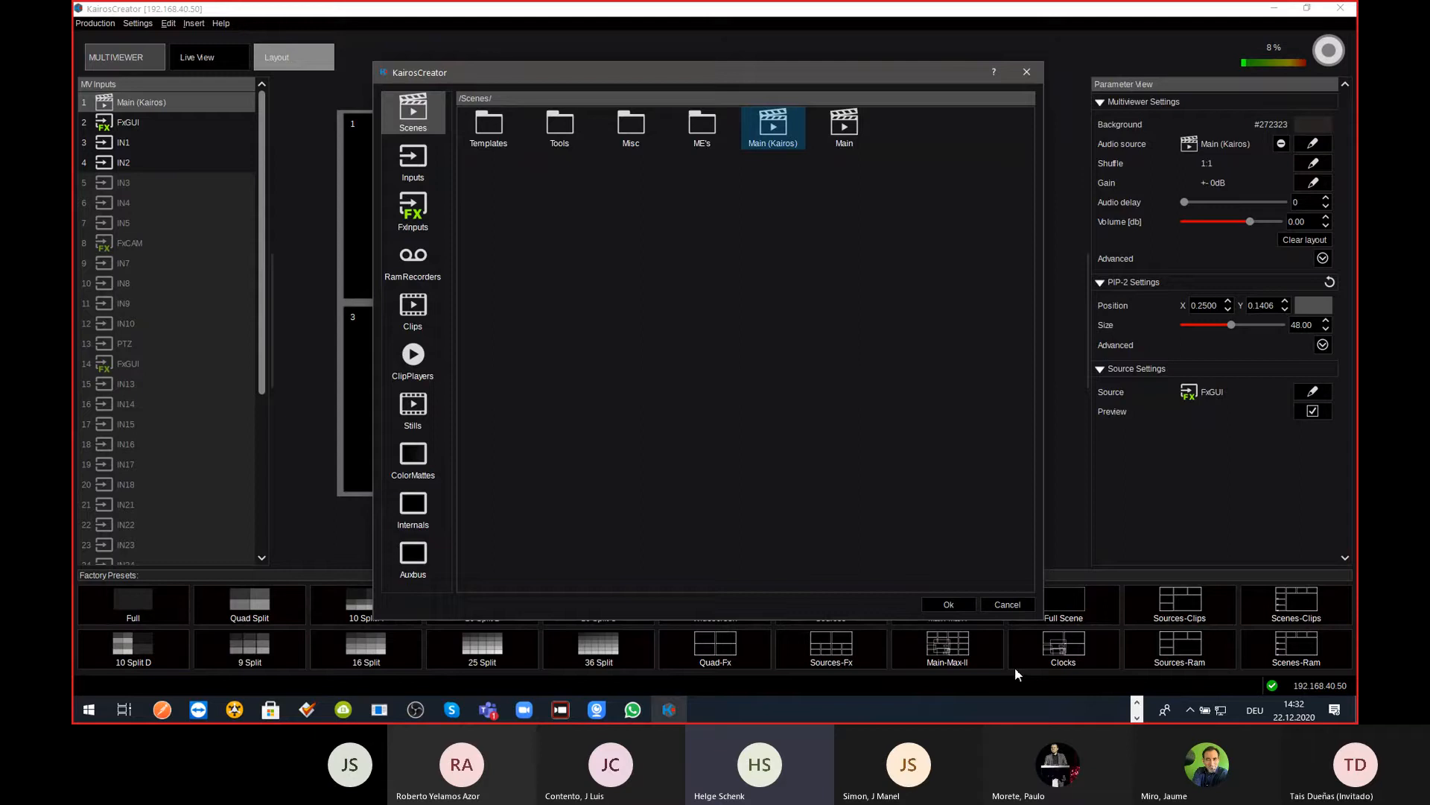
pyautogui.click(949, 604)
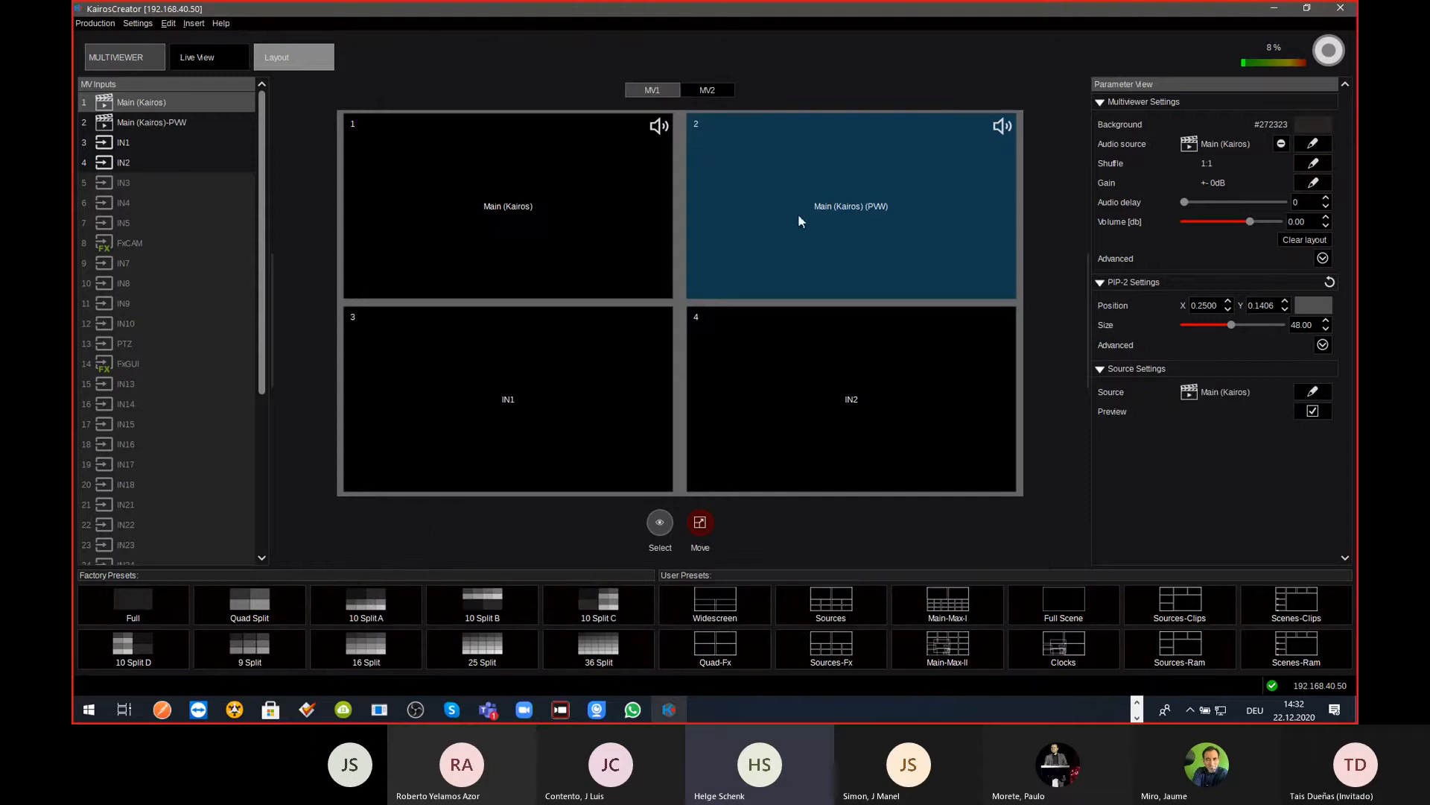
# Step: Assign the FxGUI input from the FX-NDI folder as the source of multiviewer picture window 4
pyautogui.click(602, 223)
pyautogui.doubleClick(812, 419)
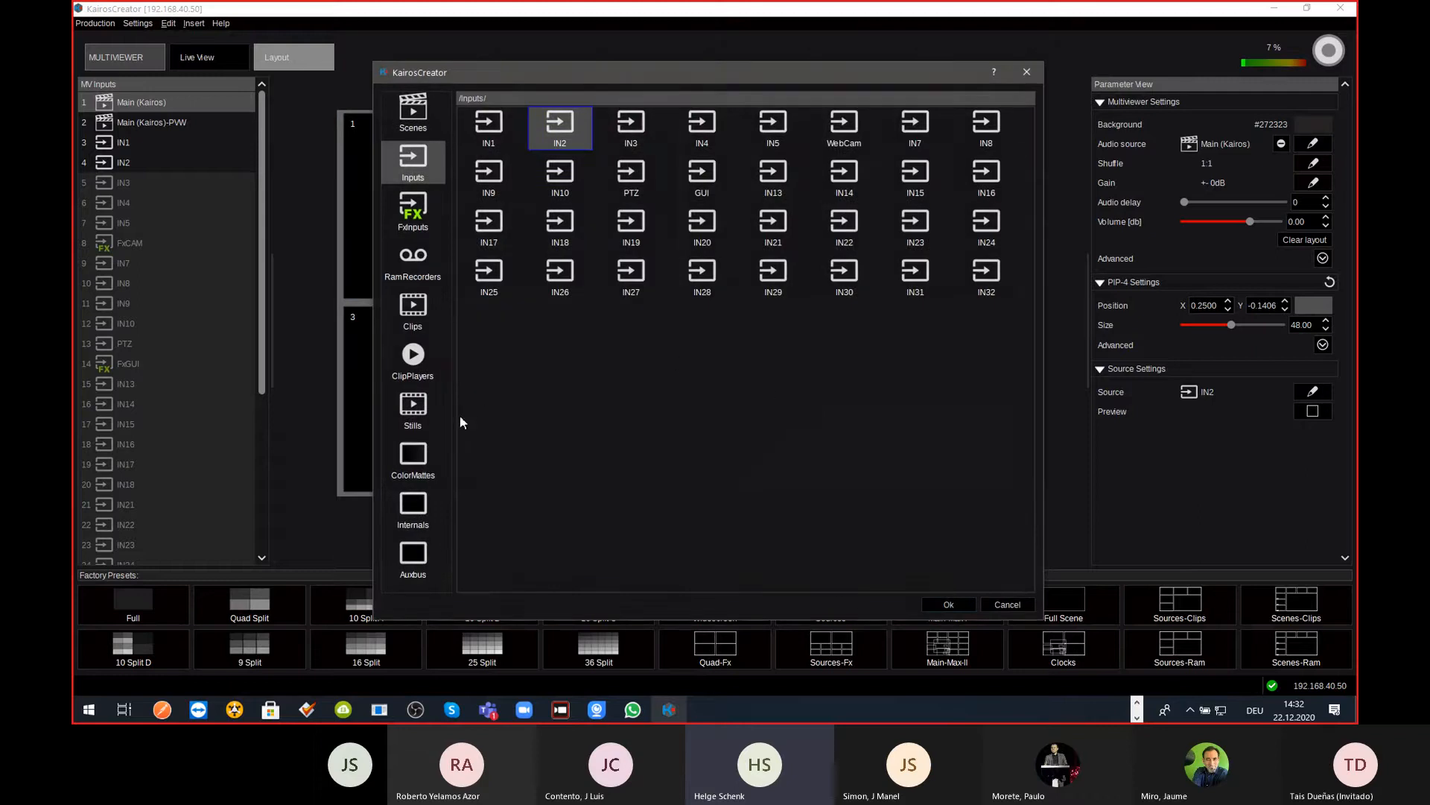
pyautogui.click(406, 211)
pyautogui.doubleClick(489, 127)
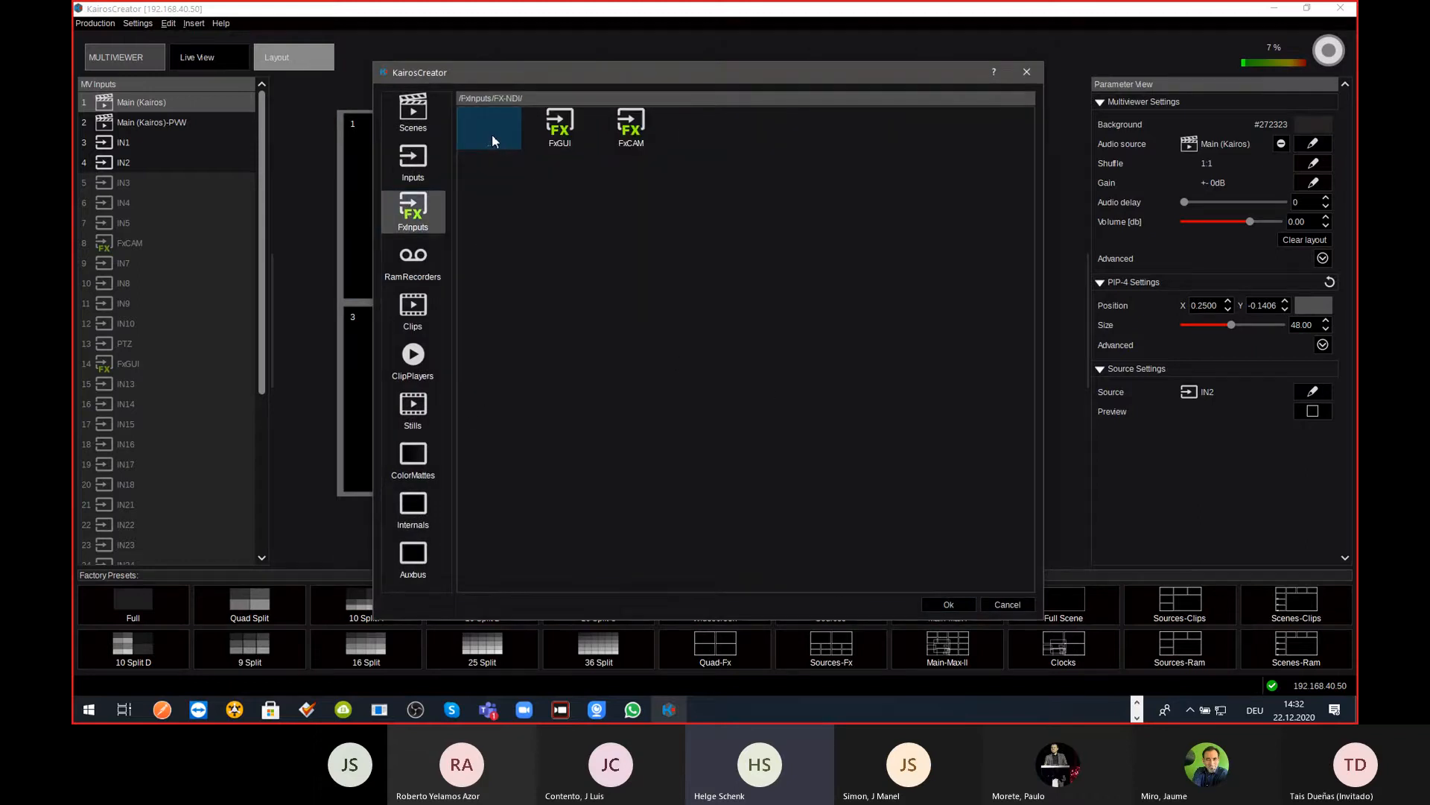
pyautogui.click(585, 126)
pyautogui.click(948, 604)
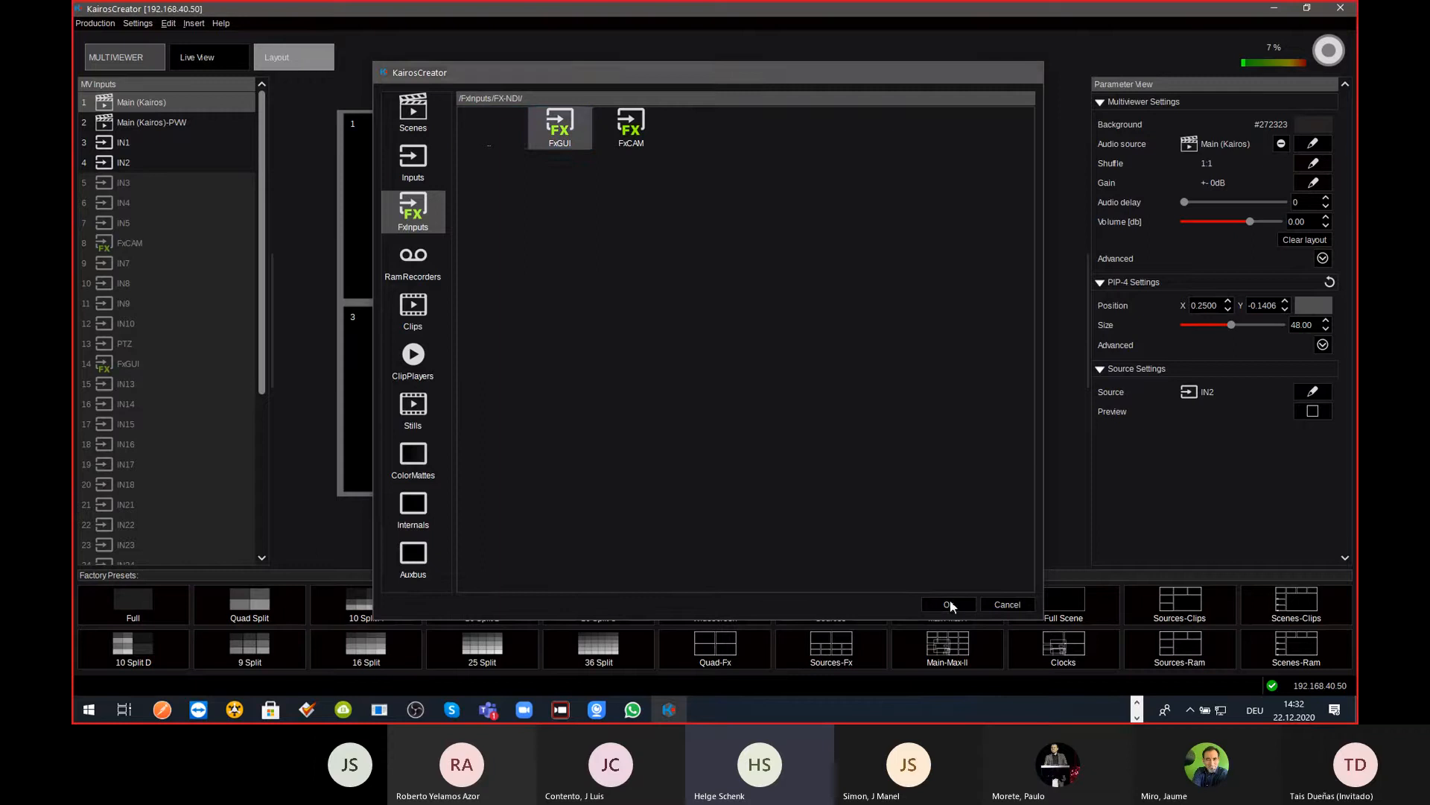
# Step: Delete multiviewer picture window 3 and move window 4 horizontally to about X 0.01, centred beneath the two upper windows
pyautogui.click(518, 417)
pyautogui.press('Delete')
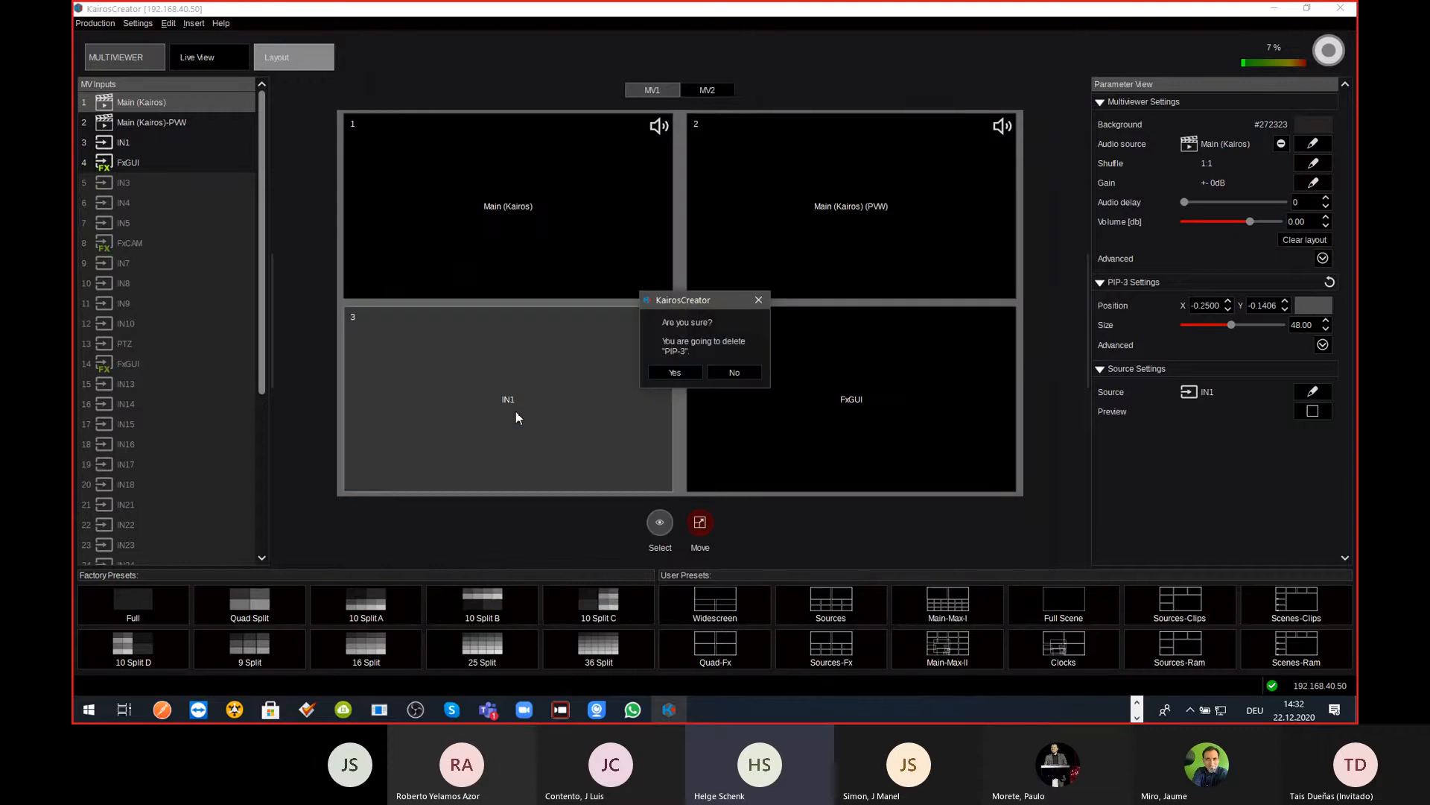
pyautogui.press('Return')
pyautogui.click(845, 389)
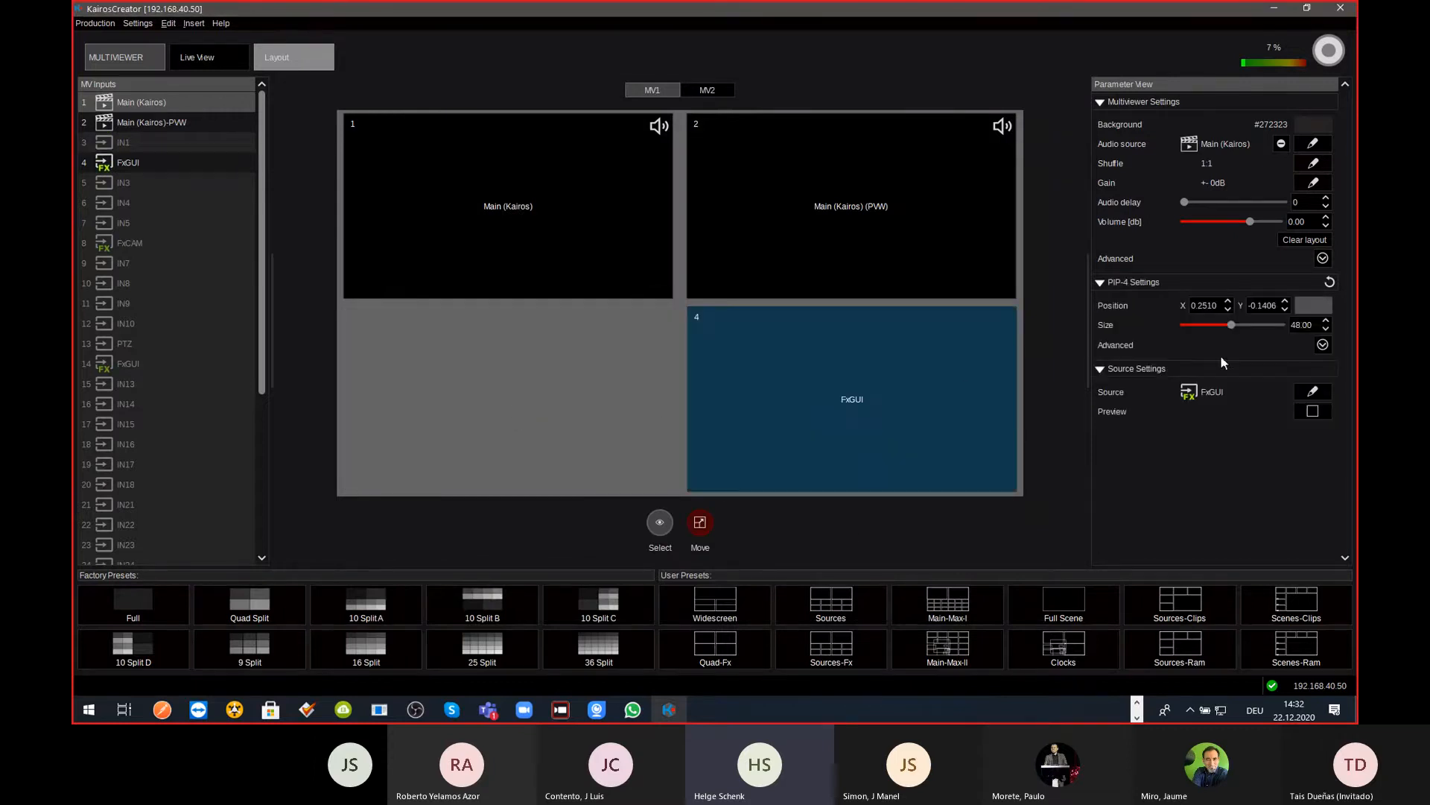
pyautogui.moveTo(1313, 307); pyautogui.dragTo(1149, 307)
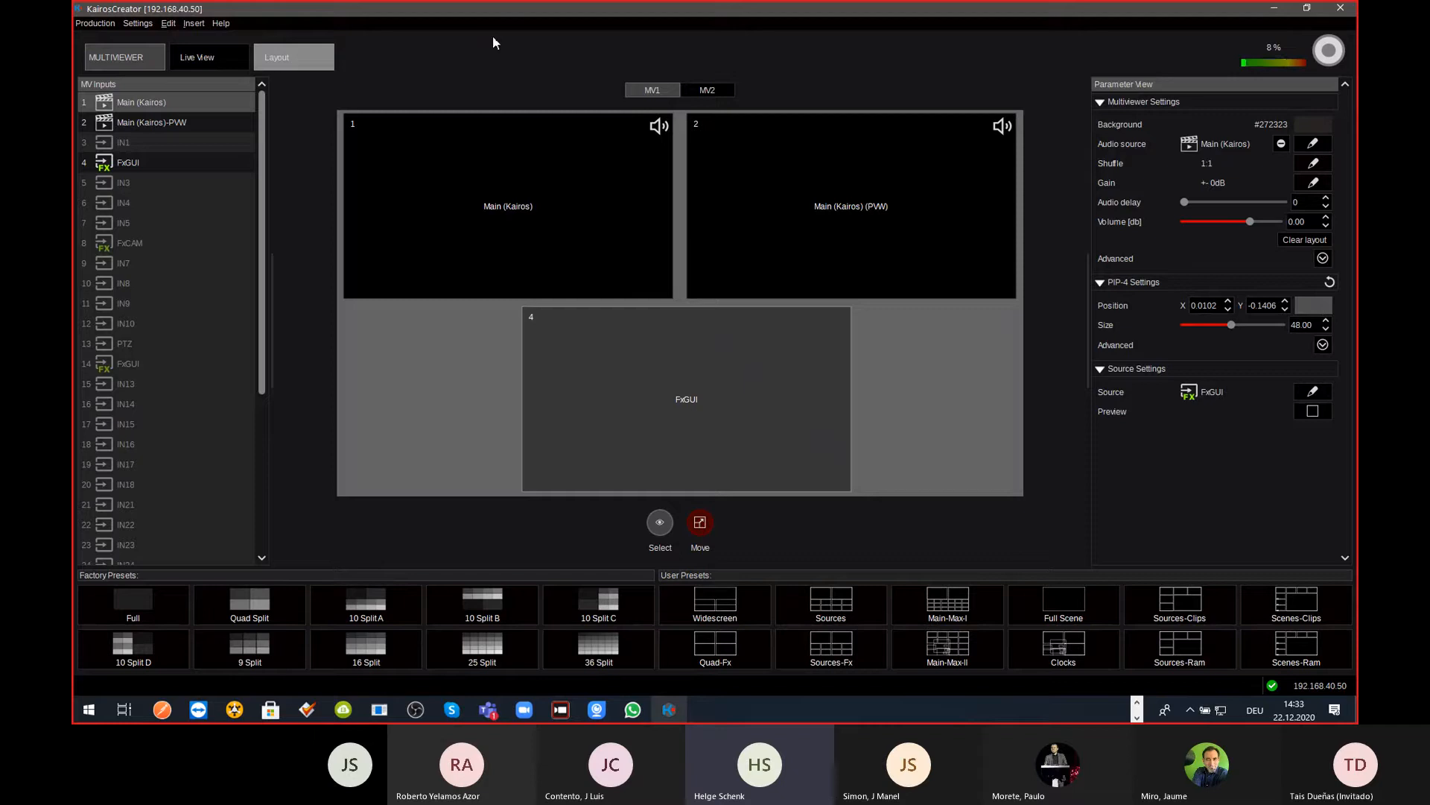
# Step: Check the three-window MV1 arrangement in the multiviewer live view
pyautogui.click(222, 64)
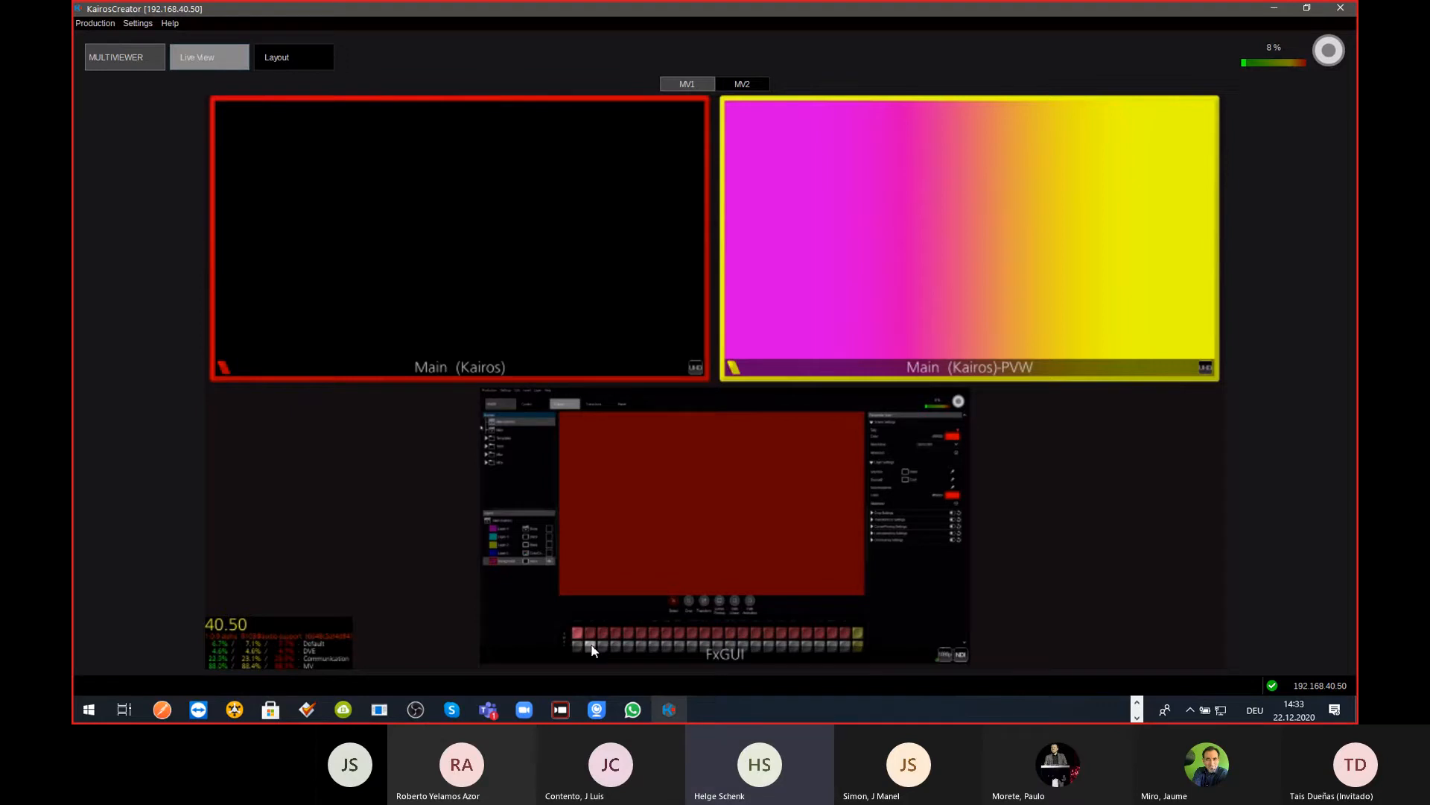
pyautogui.hotkey('ctrl', 'Tab')
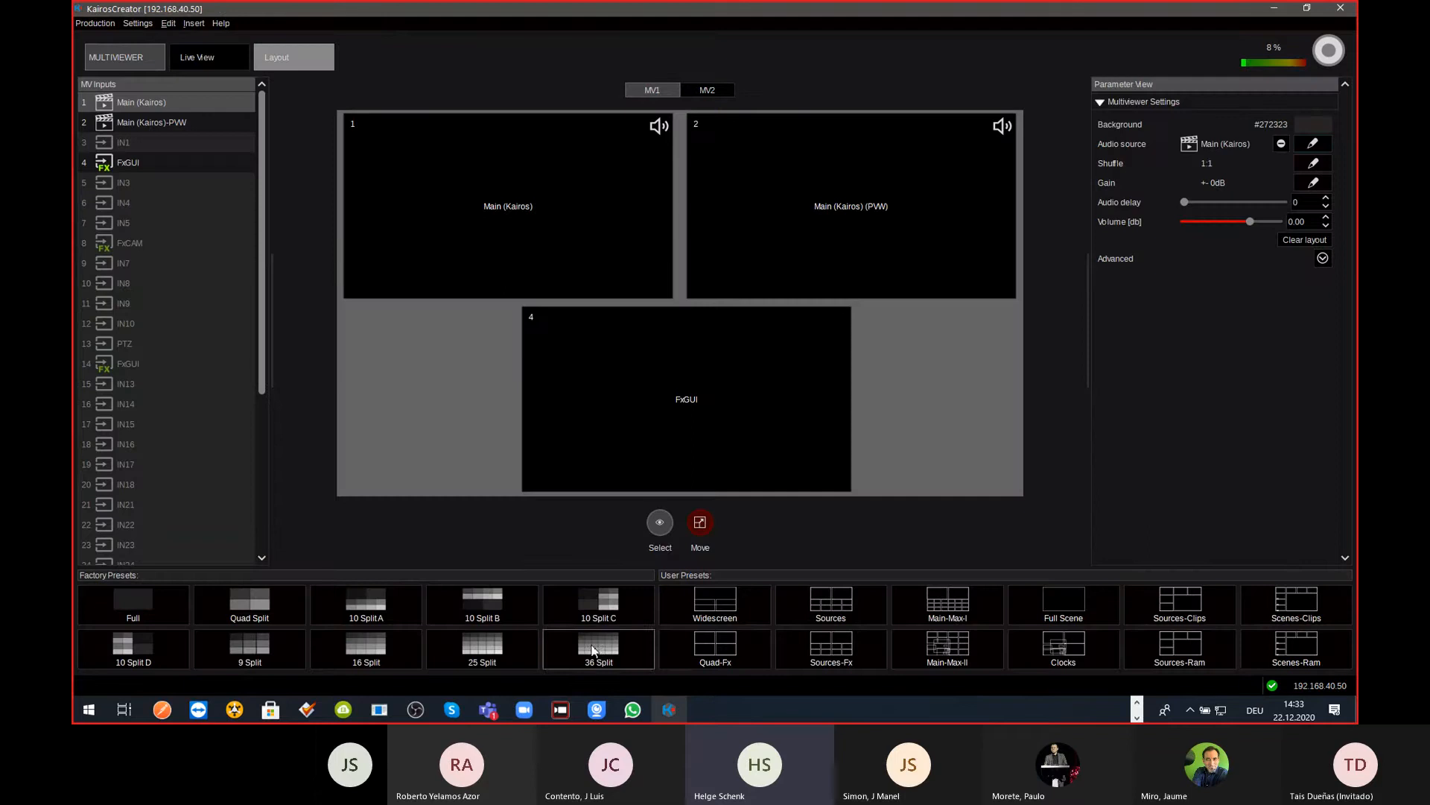
pyautogui.hotkey('ctrl', 'Tab')
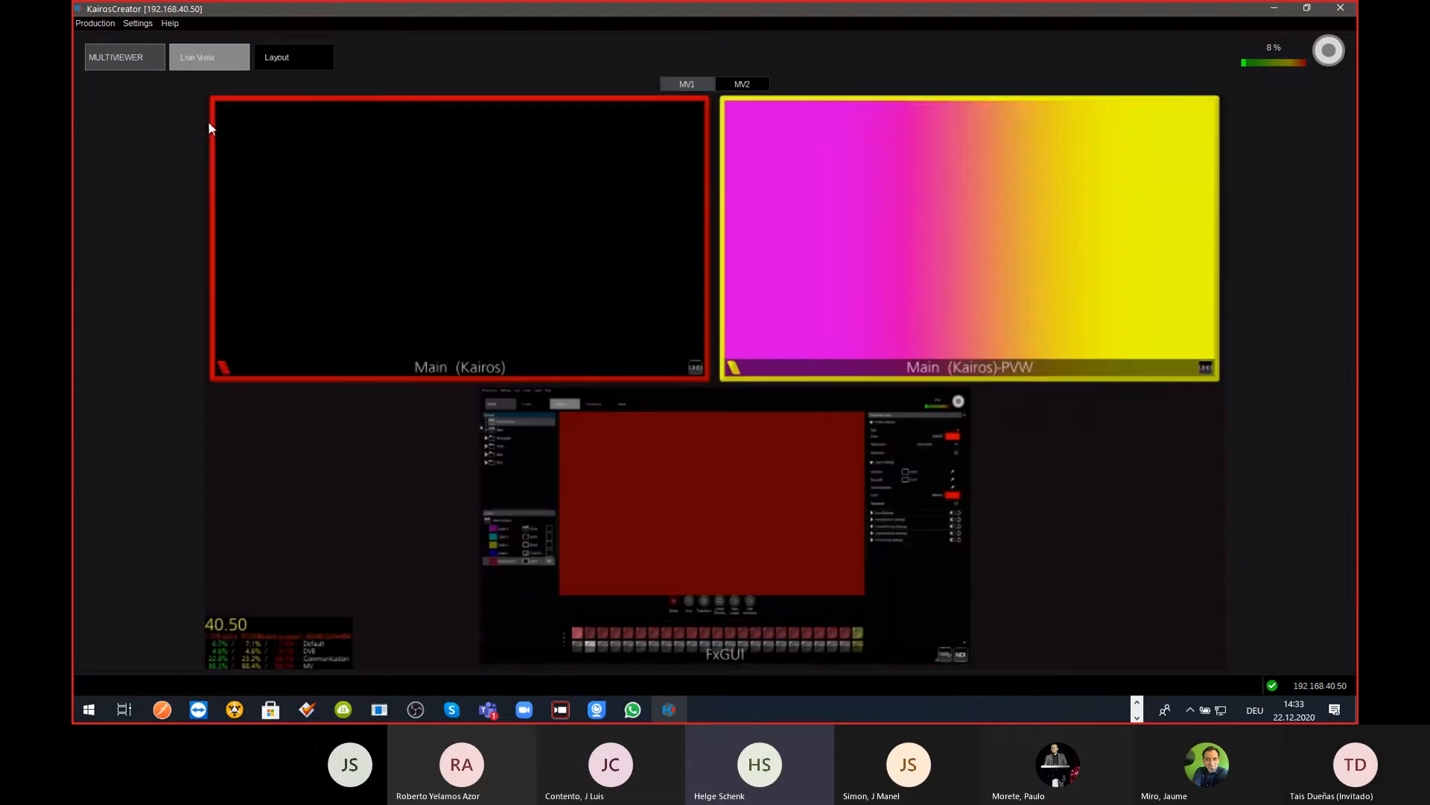
# Step: Review the Background layer's Mix transition settings in the Main (Kairos) scene and return to the multiviewer live view
pyautogui.click(146, 58)
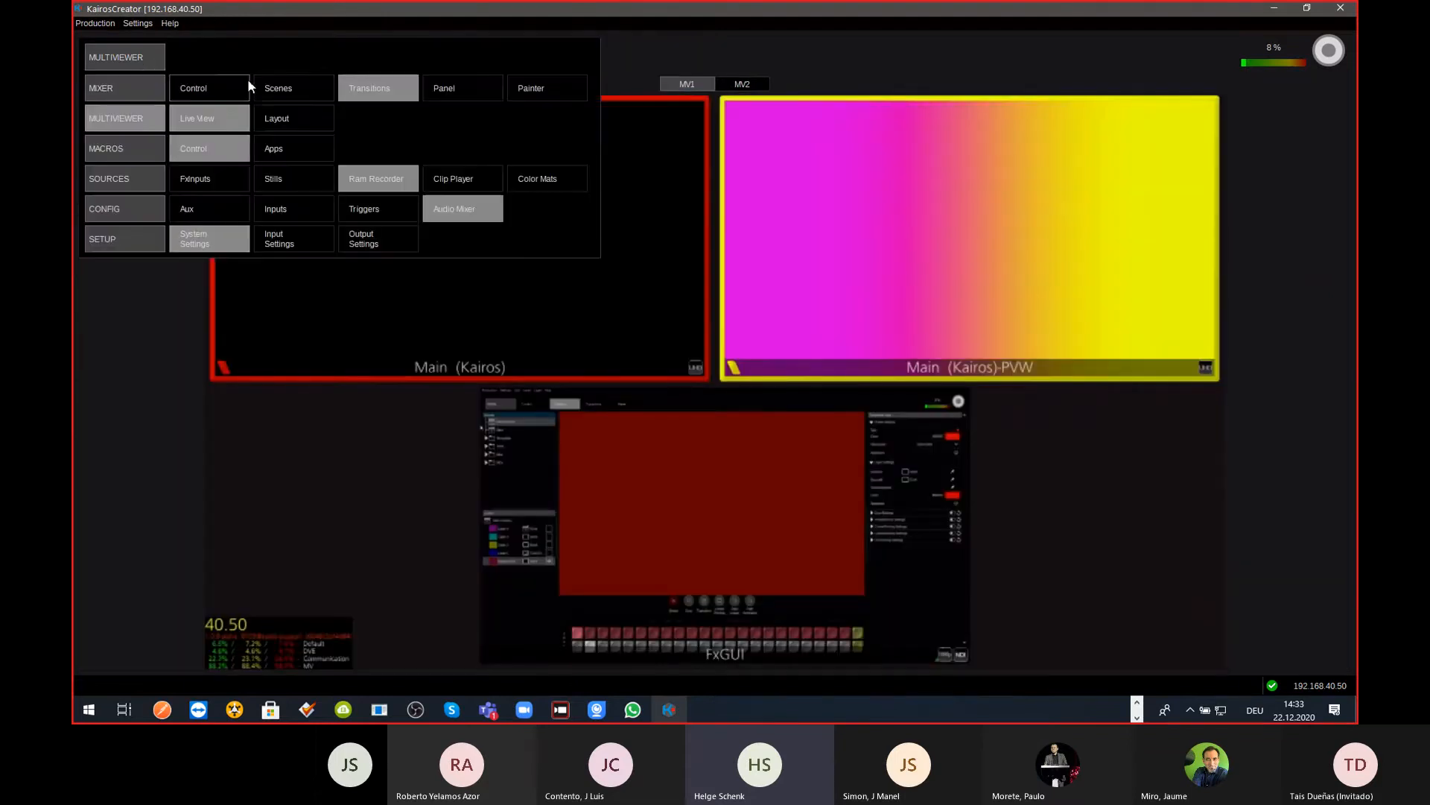
pyautogui.click(377, 95)
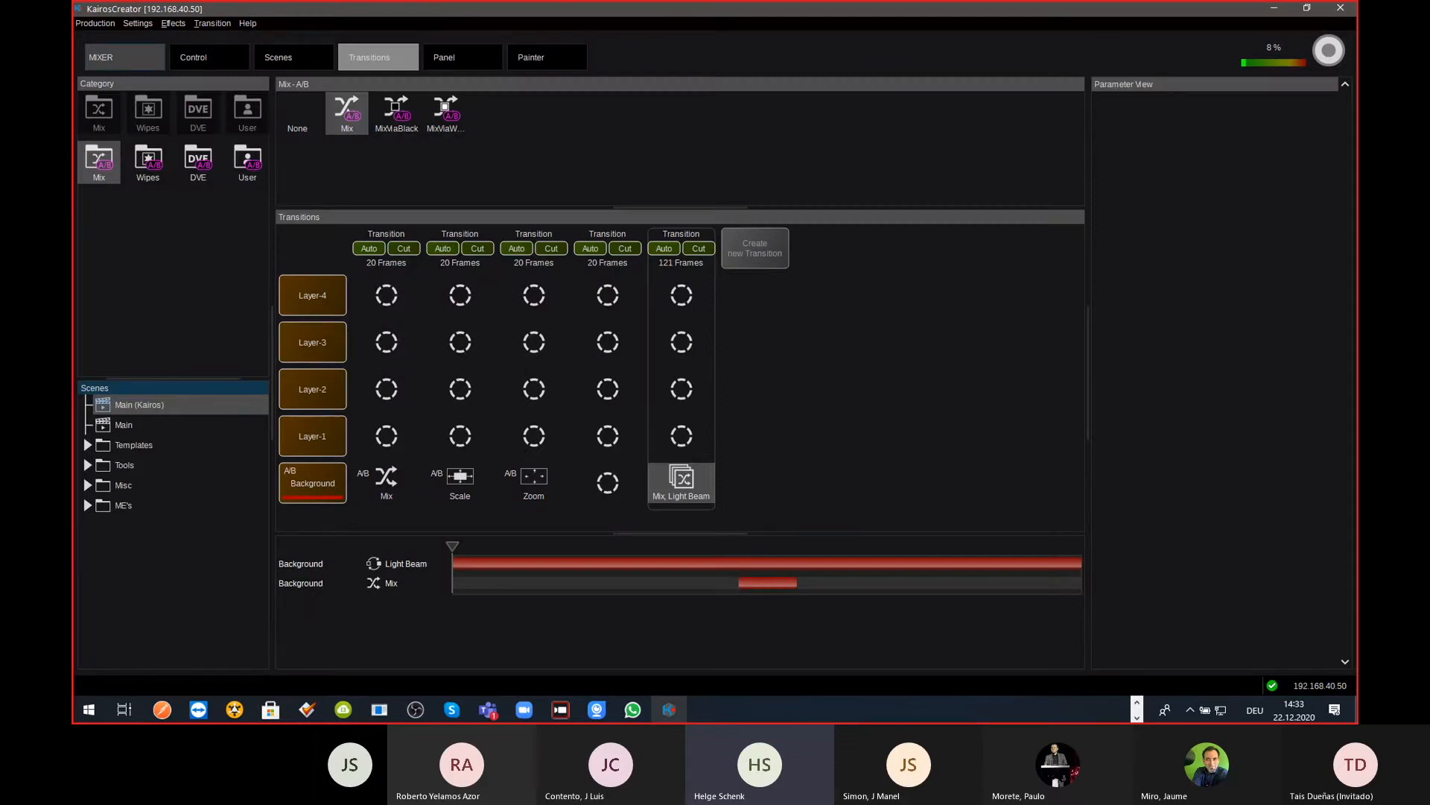
pyautogui.moveTo(1358, 97); pyautogui.dragTo(547, 2)
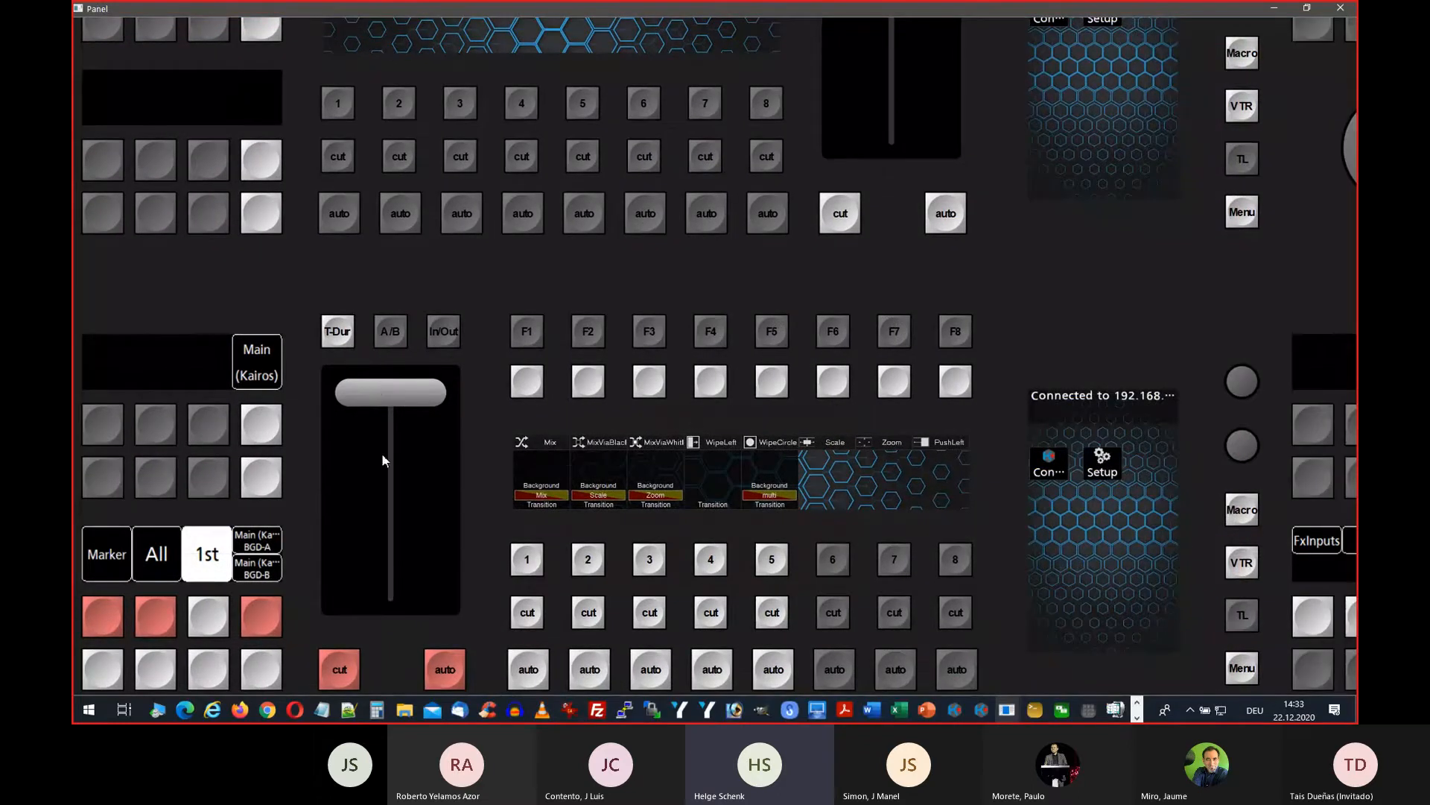
pyautogui.moveTo(1079, 8); pyautogui.dragTo(1358, 40)
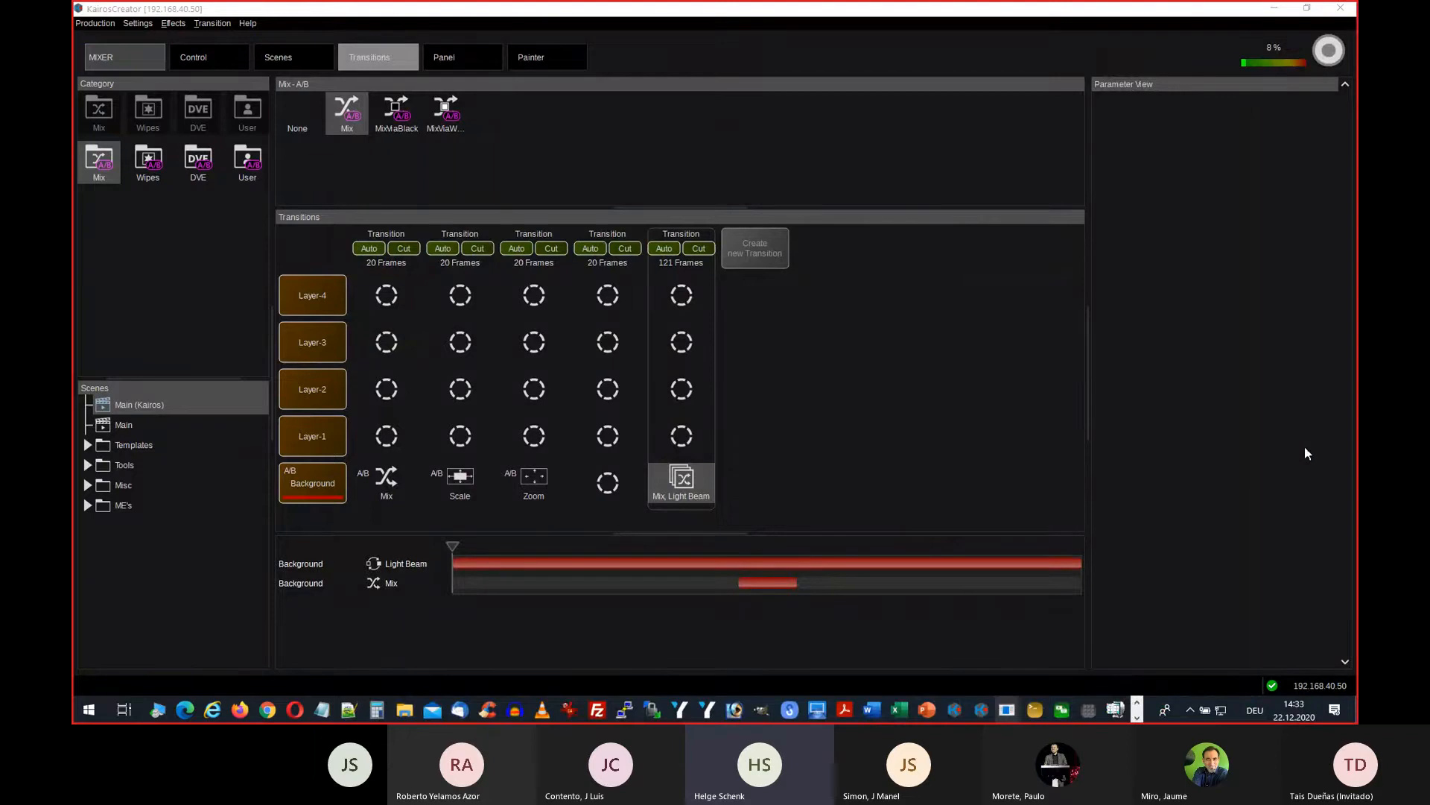
pyautogui.click(866, 375)
pyautogui.click(392, 476)
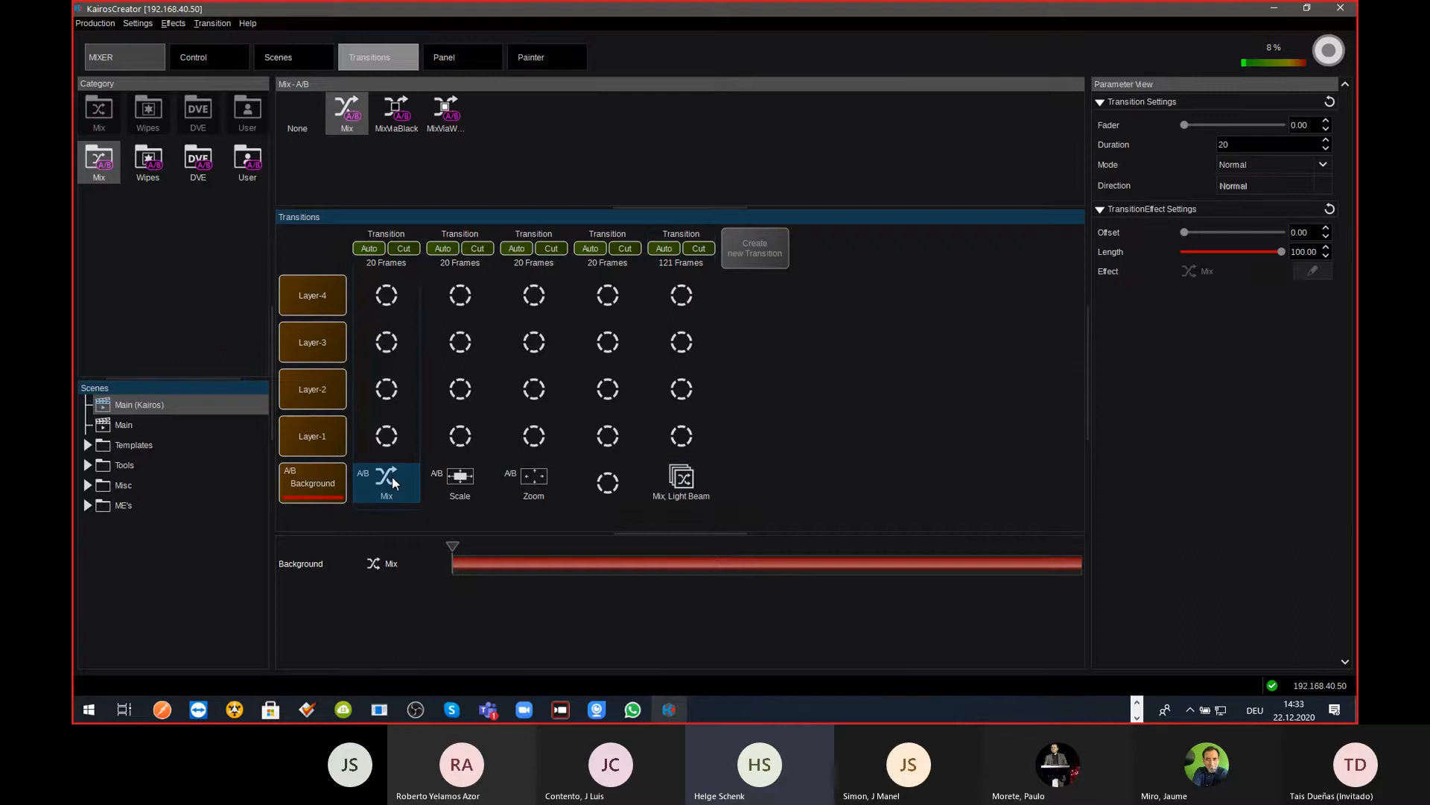
pyautogui.press('F2')
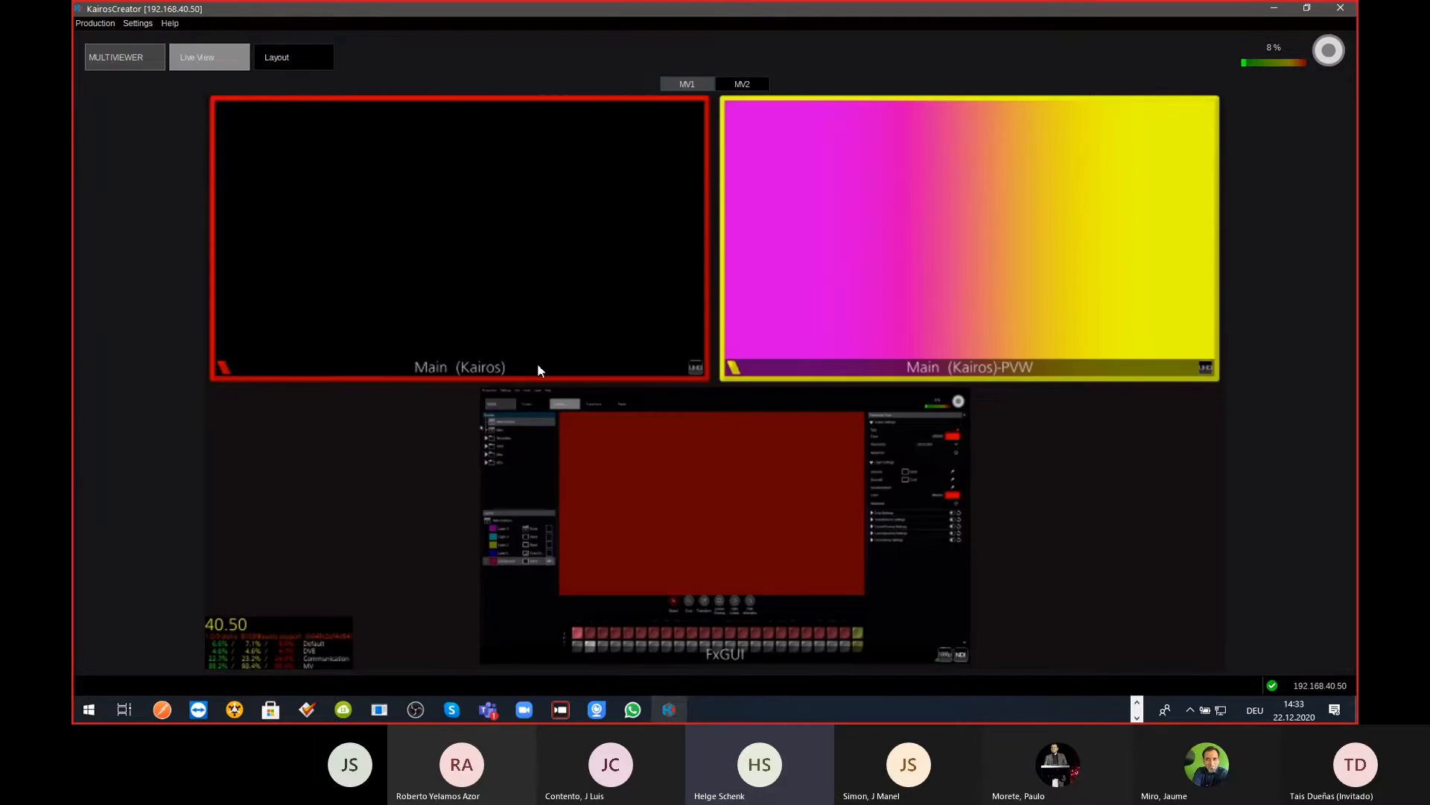
pyautogui.click(586, 638)
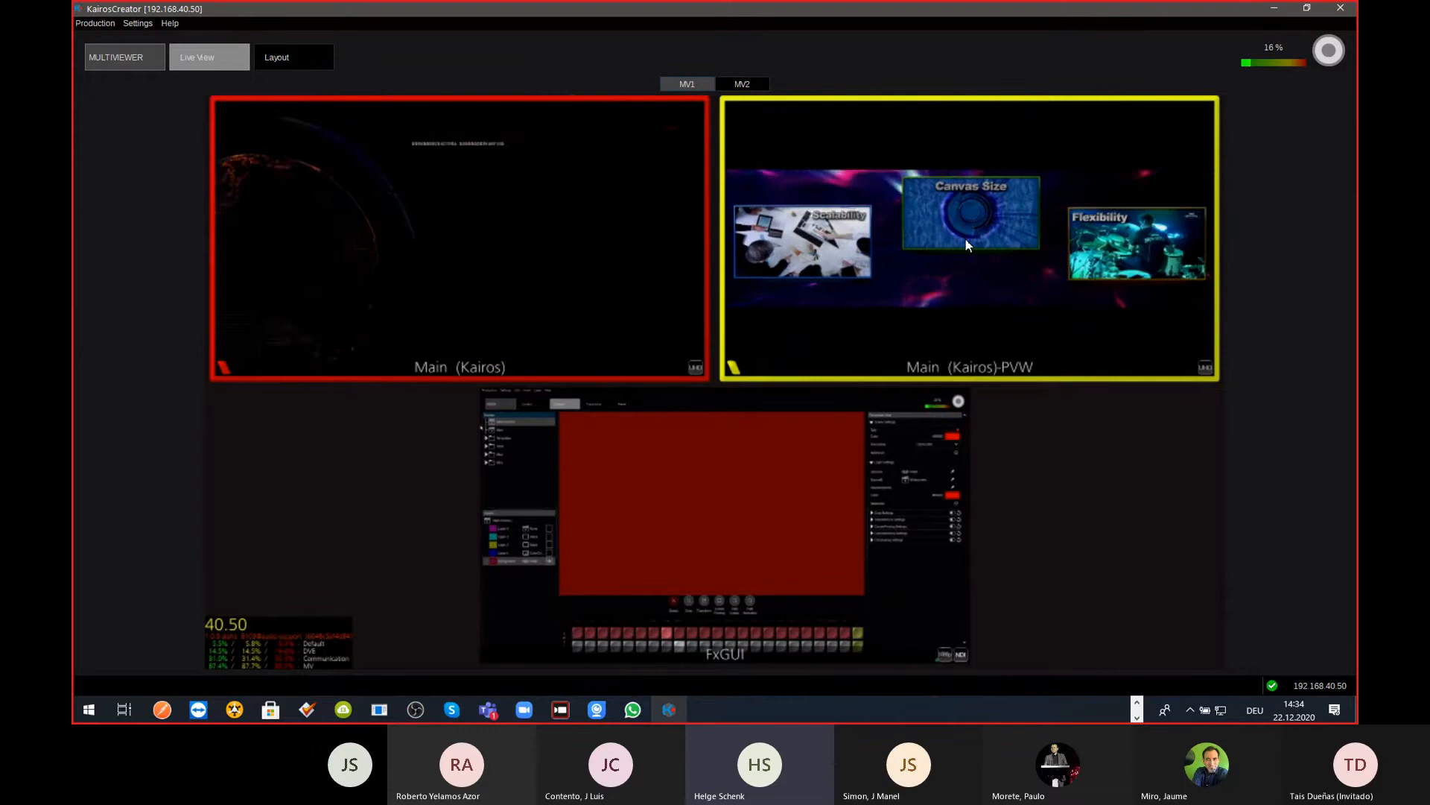
# Step: Set source B of the Background layer in Main (Kairos) to the Kairos scene and view it in the multiviewer
pyautogui.hotkey('ctrl', 'Tab')
pyautogui.hotkey('ctrl', 'Tab')
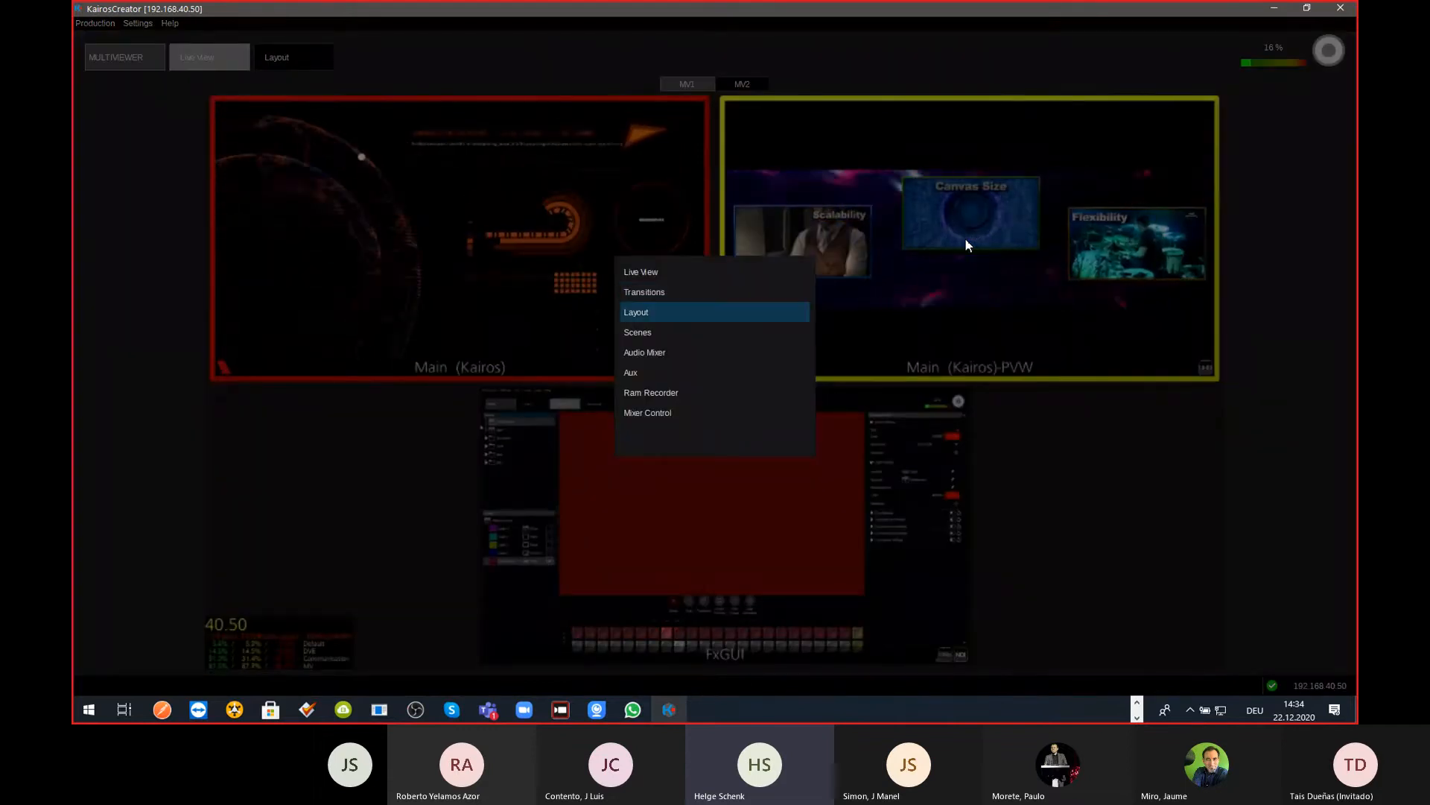
pyautogui.hotkey('ctrl', 'Tab')
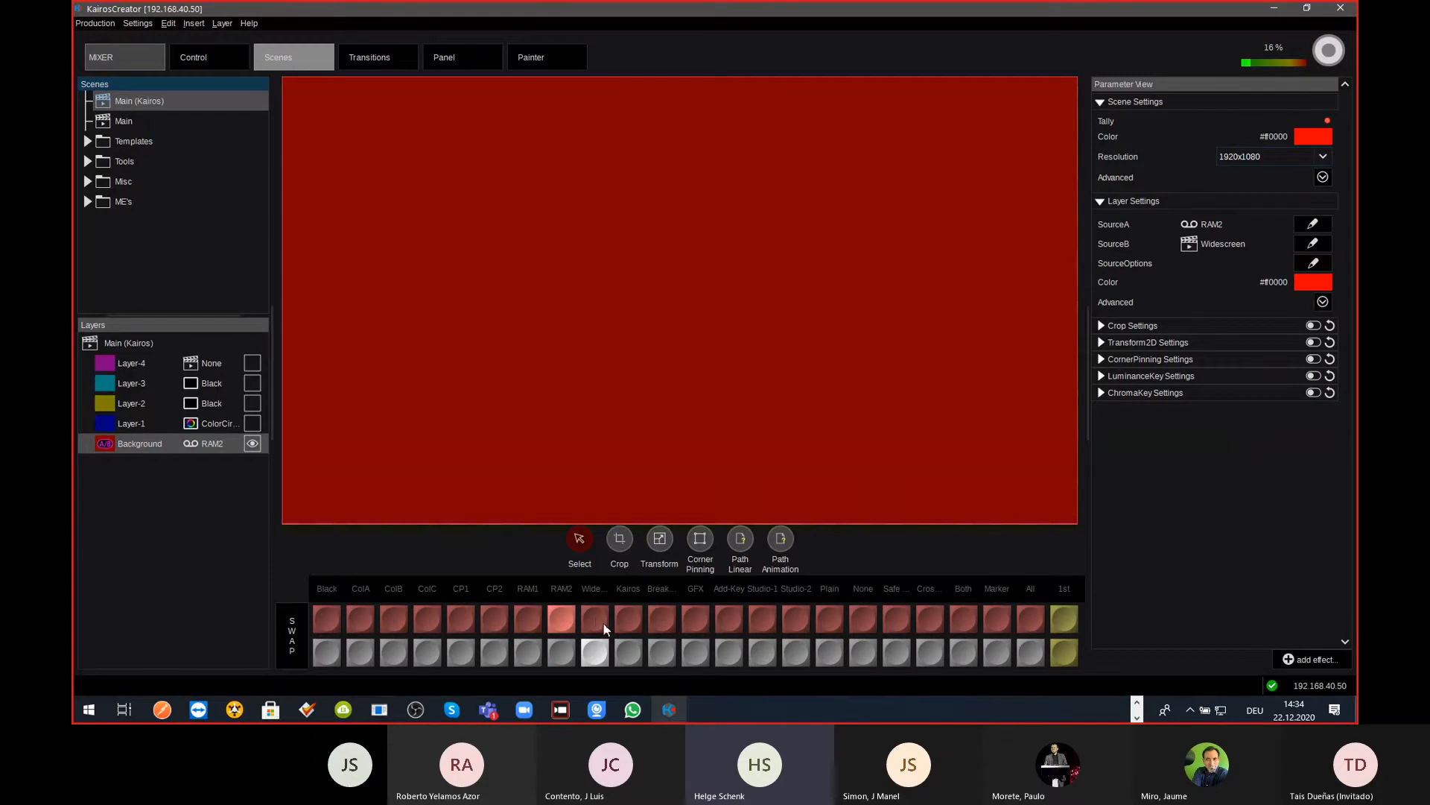
pyautogui.click(630, 654)
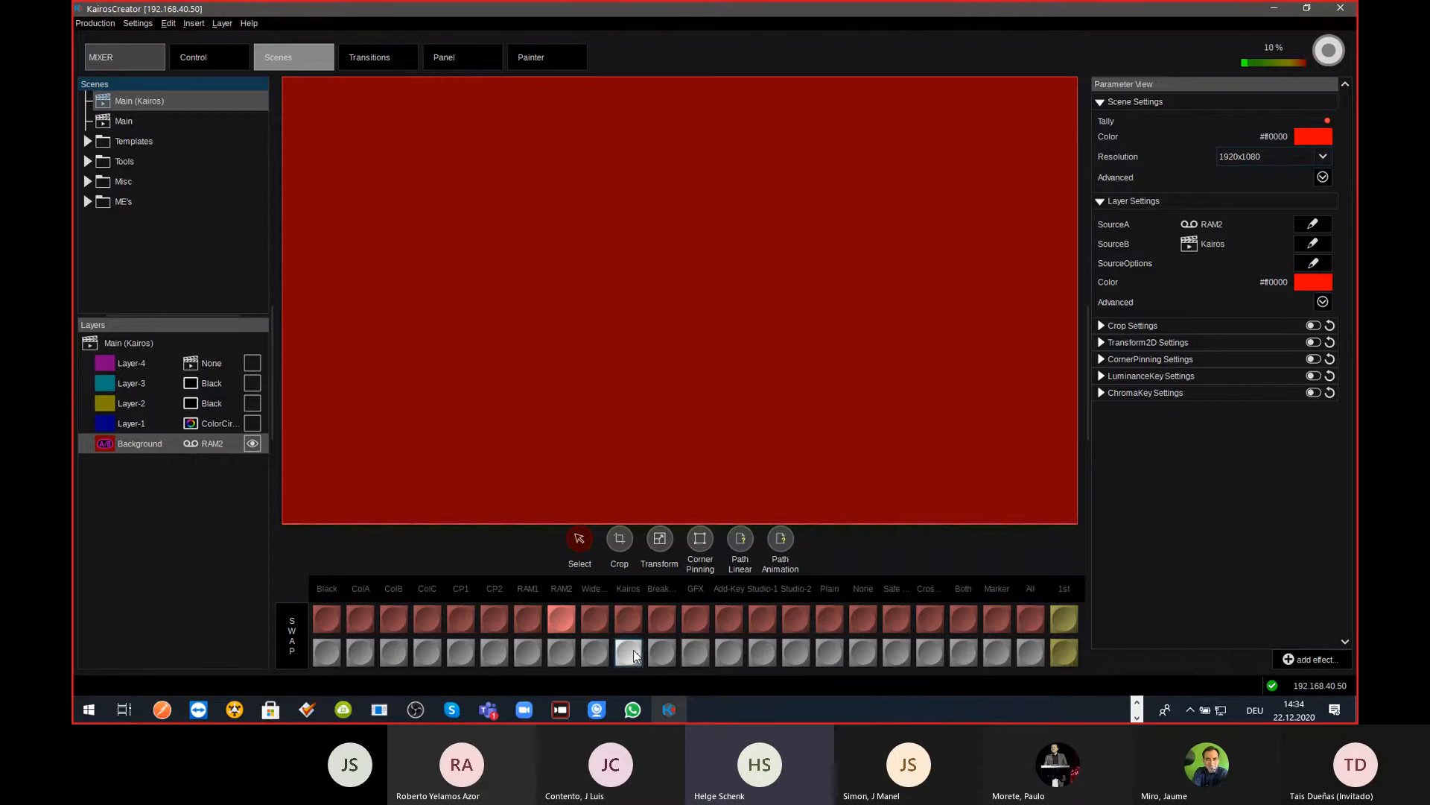
pyautogui.press('F2')
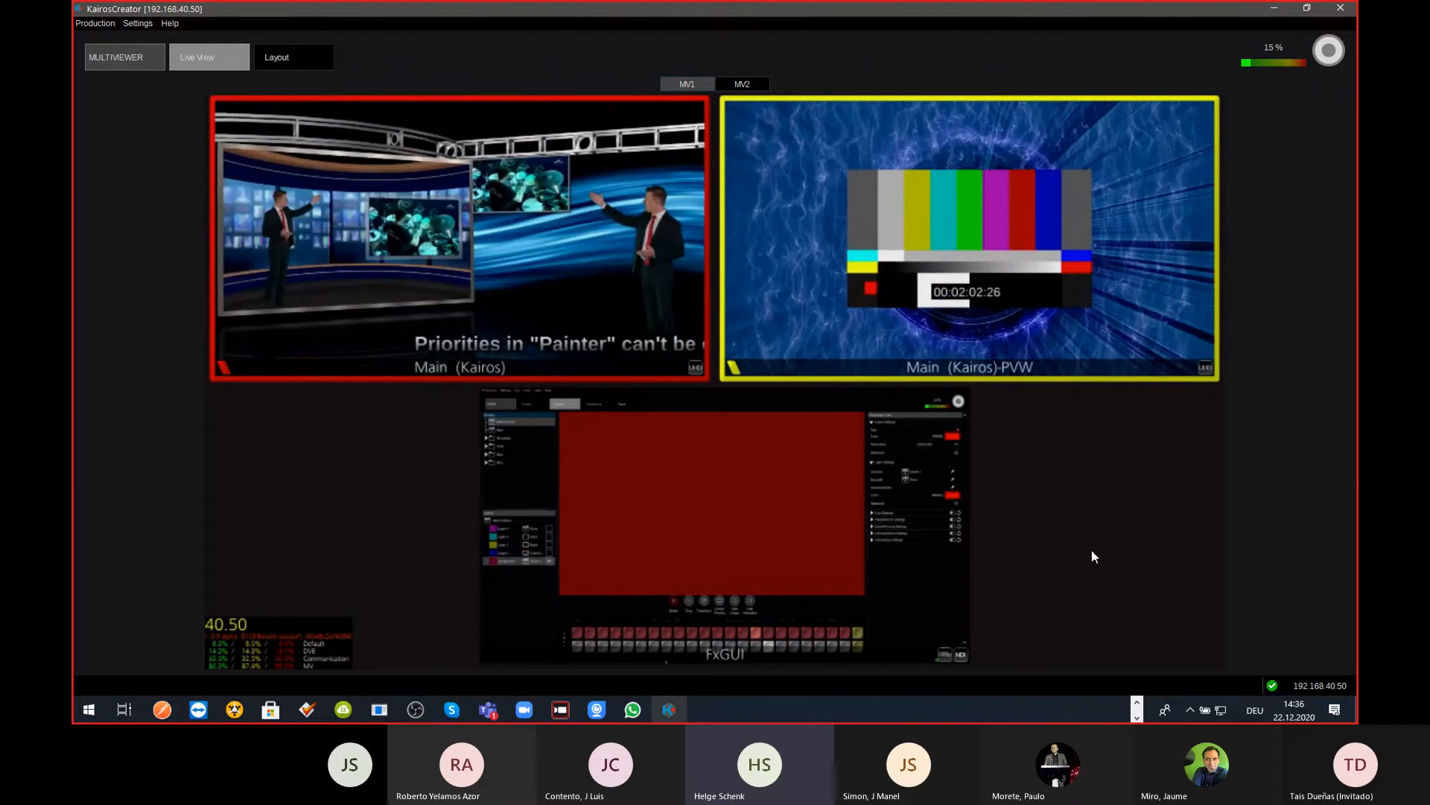
# Step: Set the Background layer's program/preset mode to Next+Loop in its advanced settings
pyautogui.hotkey('ctrl', 'Tab')
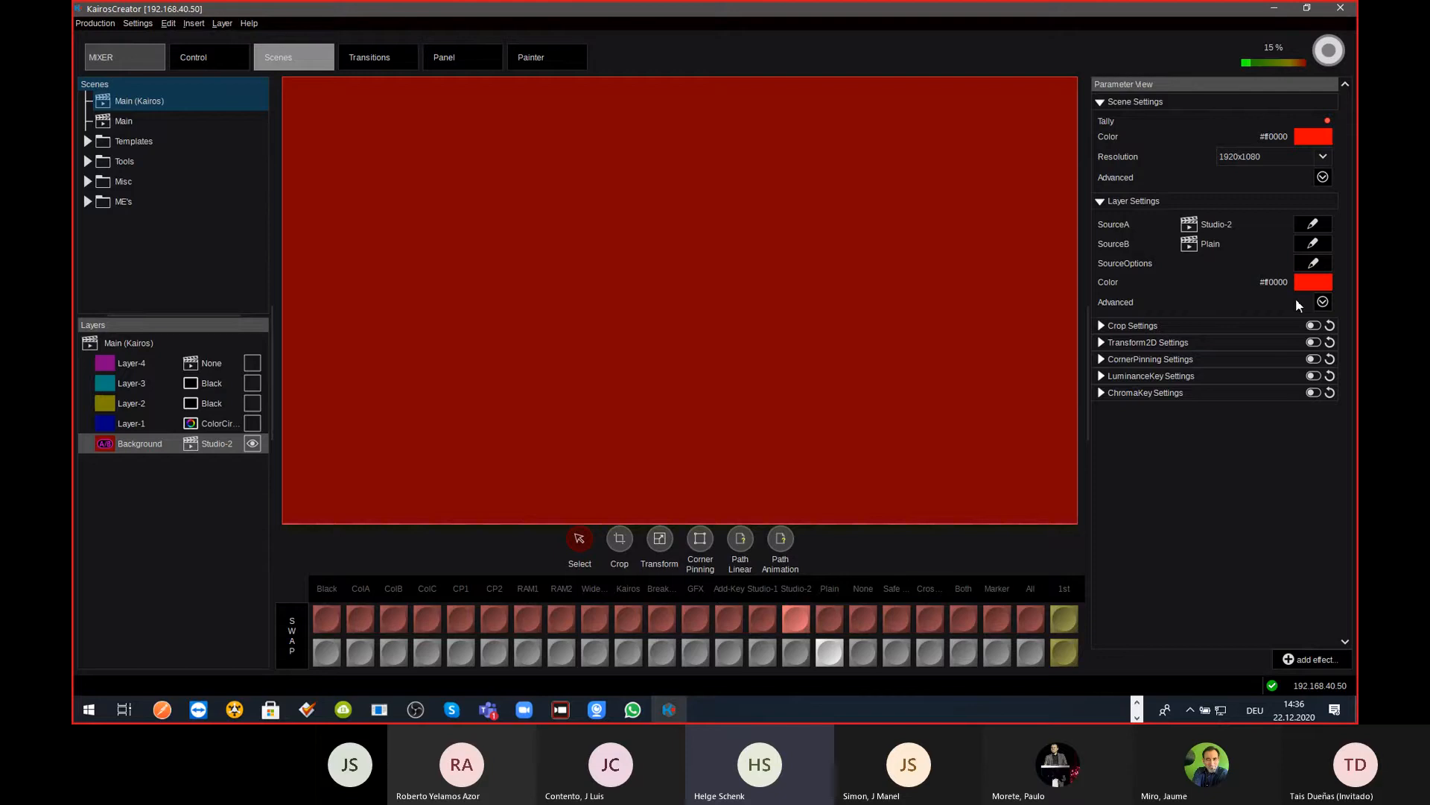
pyautogui.click(1323, 302)
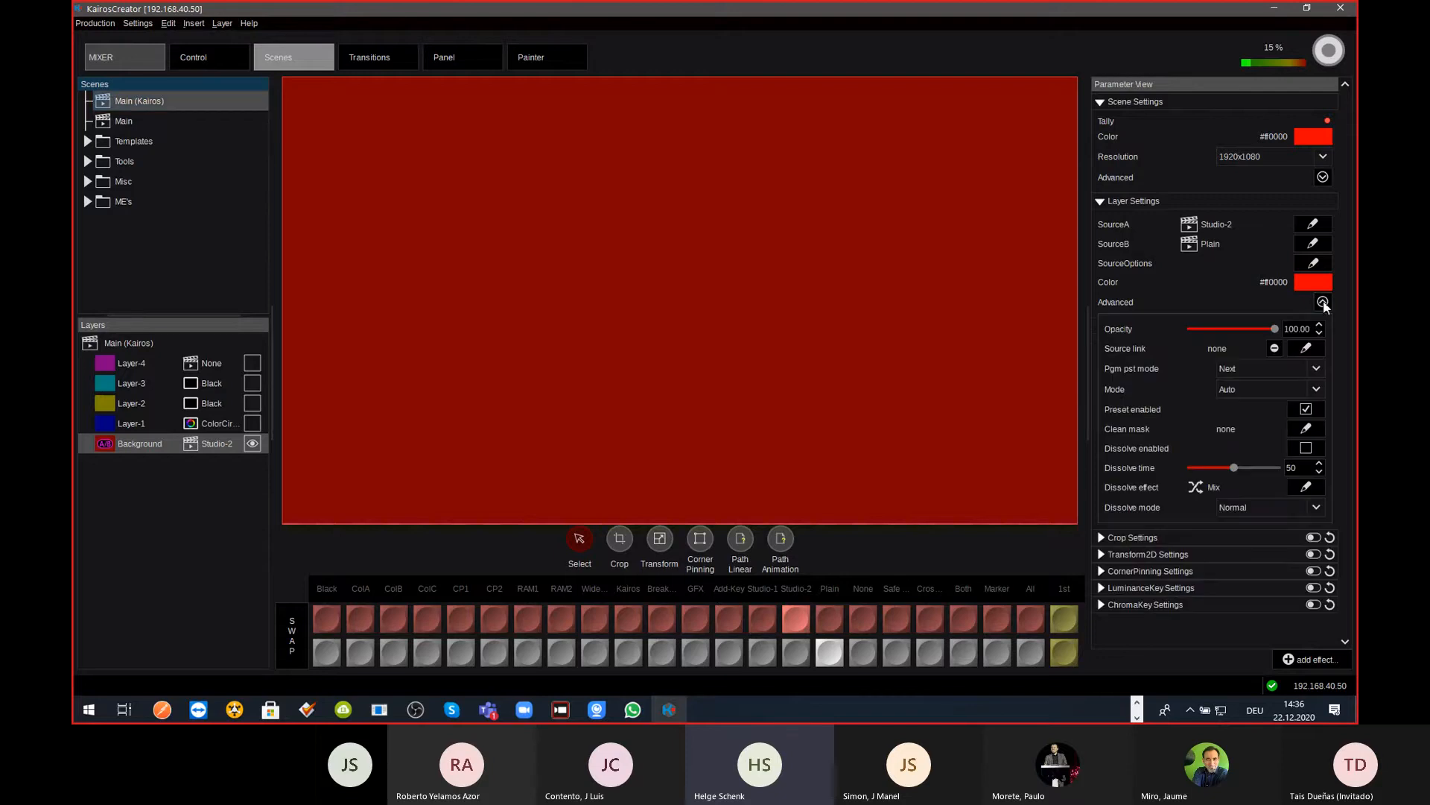
pyautogui.click(1316, 390)
pyautogui.click(1316, 389)
pyautogui.click(1316, 370)
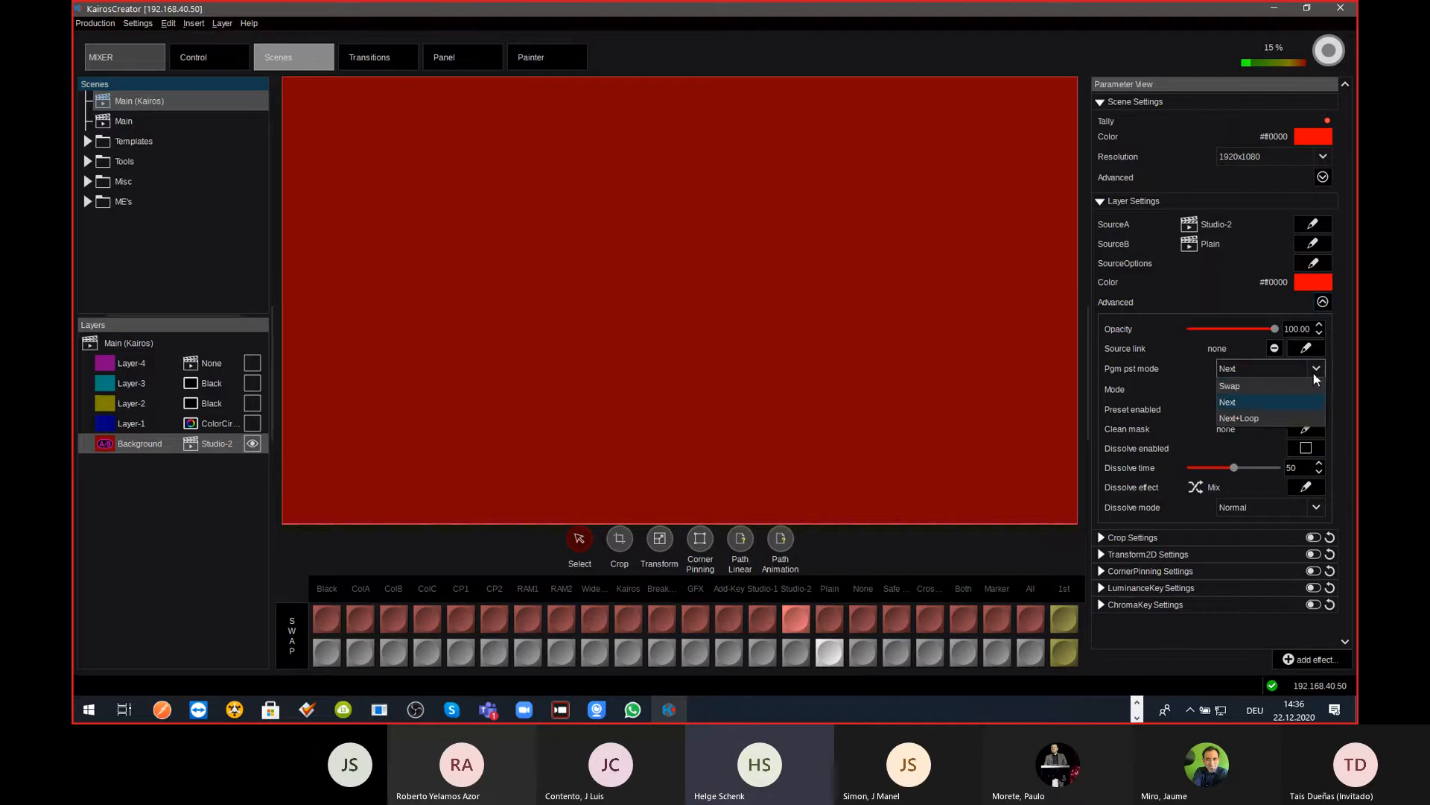
pyautogui.click(1301, 418)
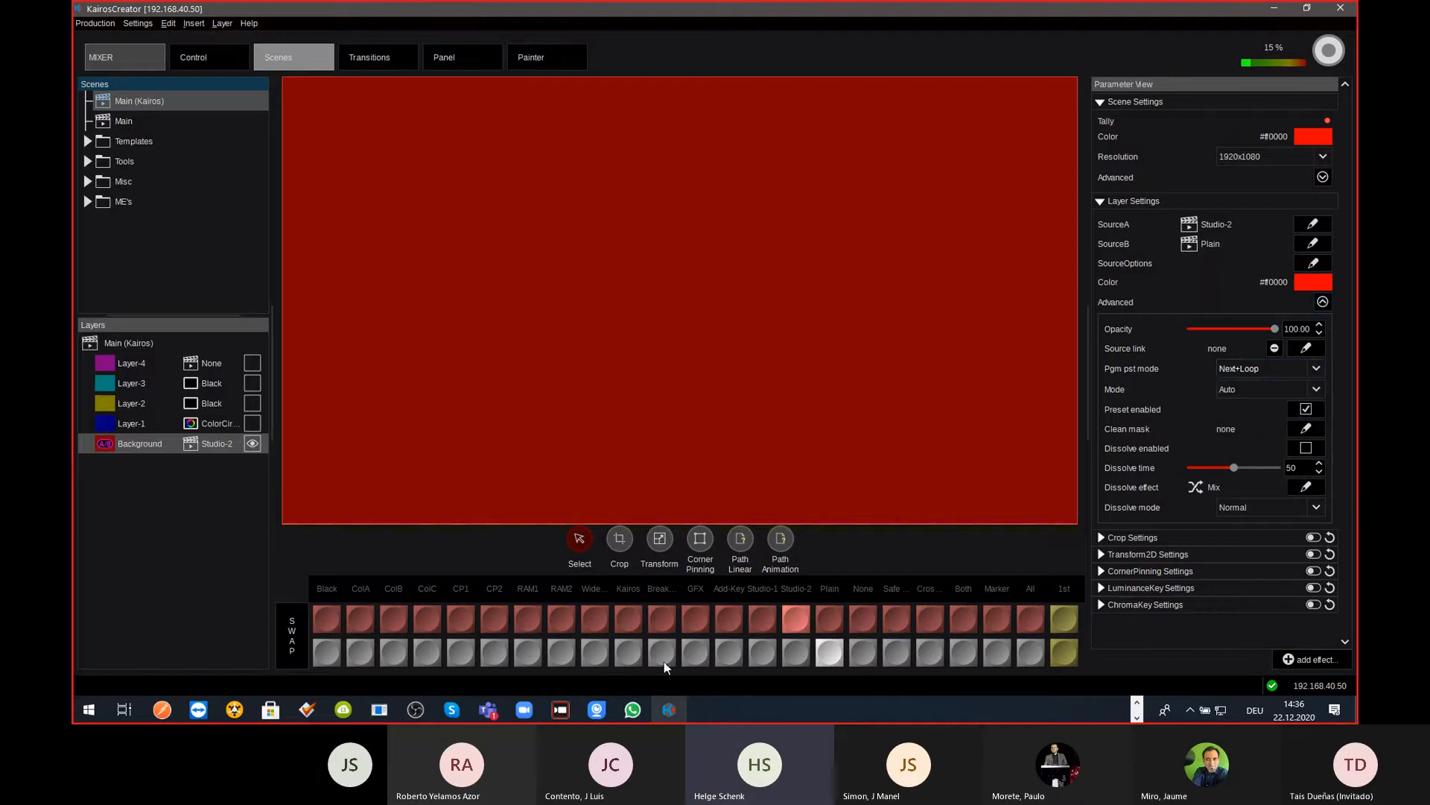
# Step: Browse the source button banks of the Background layer as far as the third bank with IN23 to IN32
pyautogui.click(1064, 651)
pyautogui.click(1067, 620)
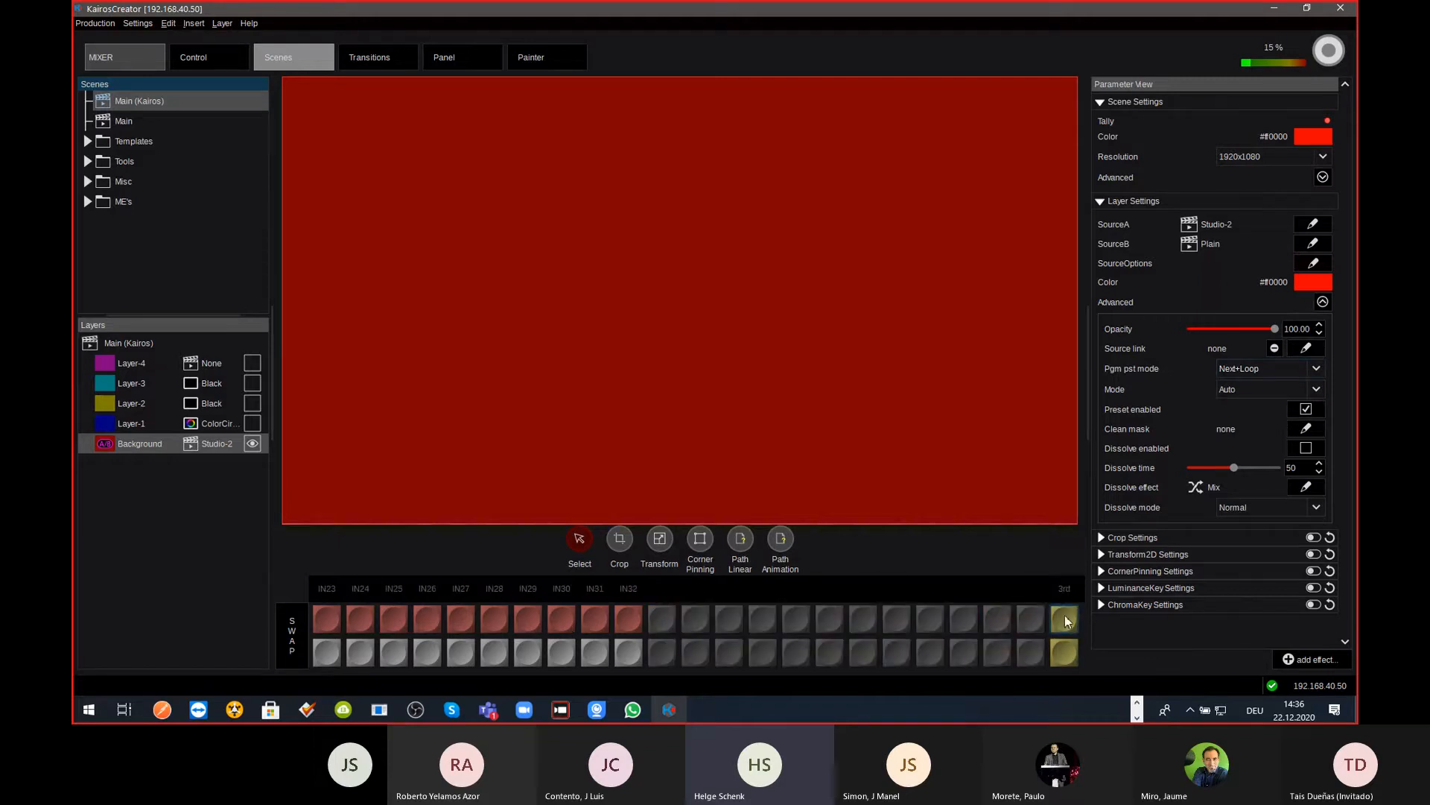
# Step: Assign IN30 to SourceA and IN31 to SourceB of the Background layer, and cut forward twice to IN32
pyautogui.click(565, 618)
pyautogui.click(594, 653)
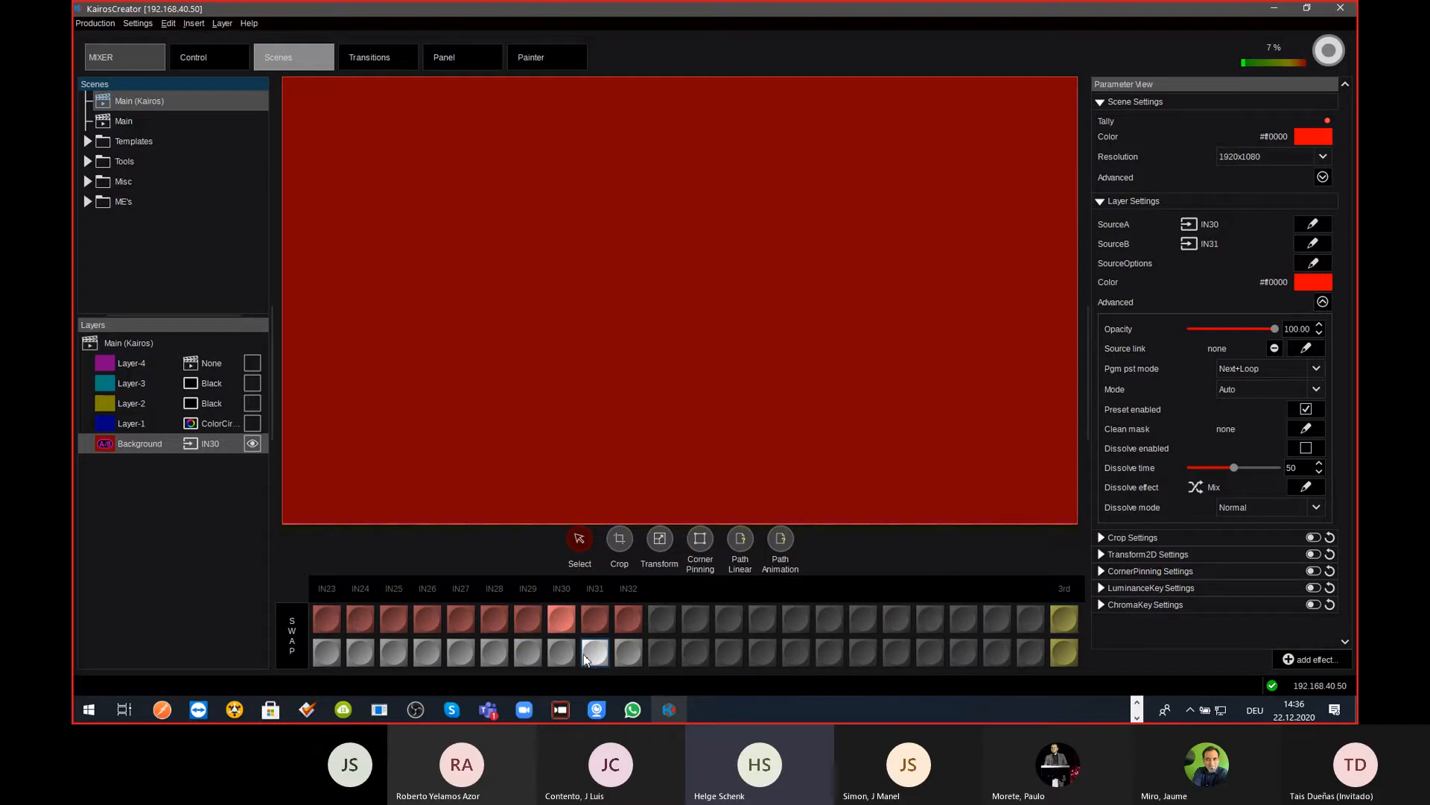
pyautogui.click(584, 654)
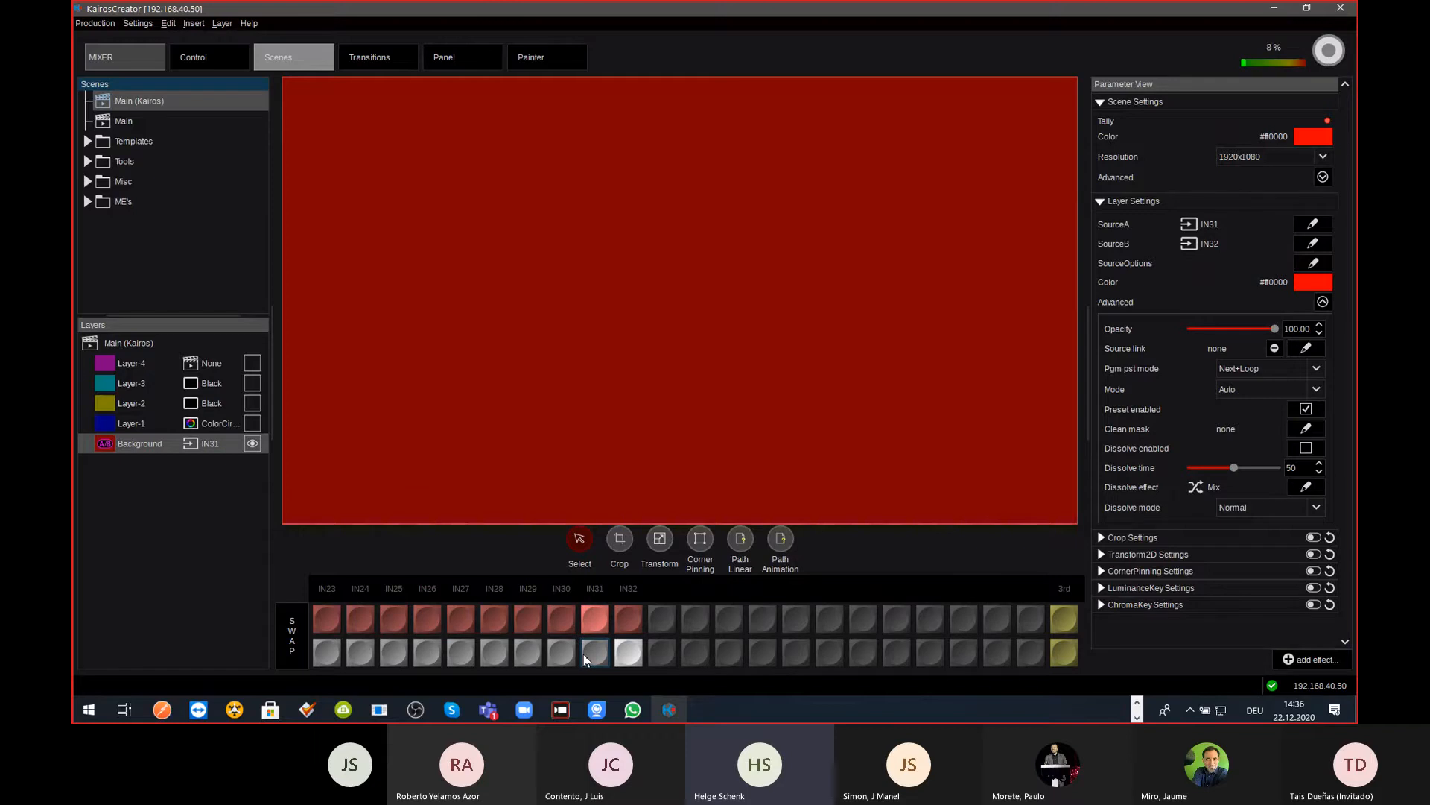
pyautogui.press('space')
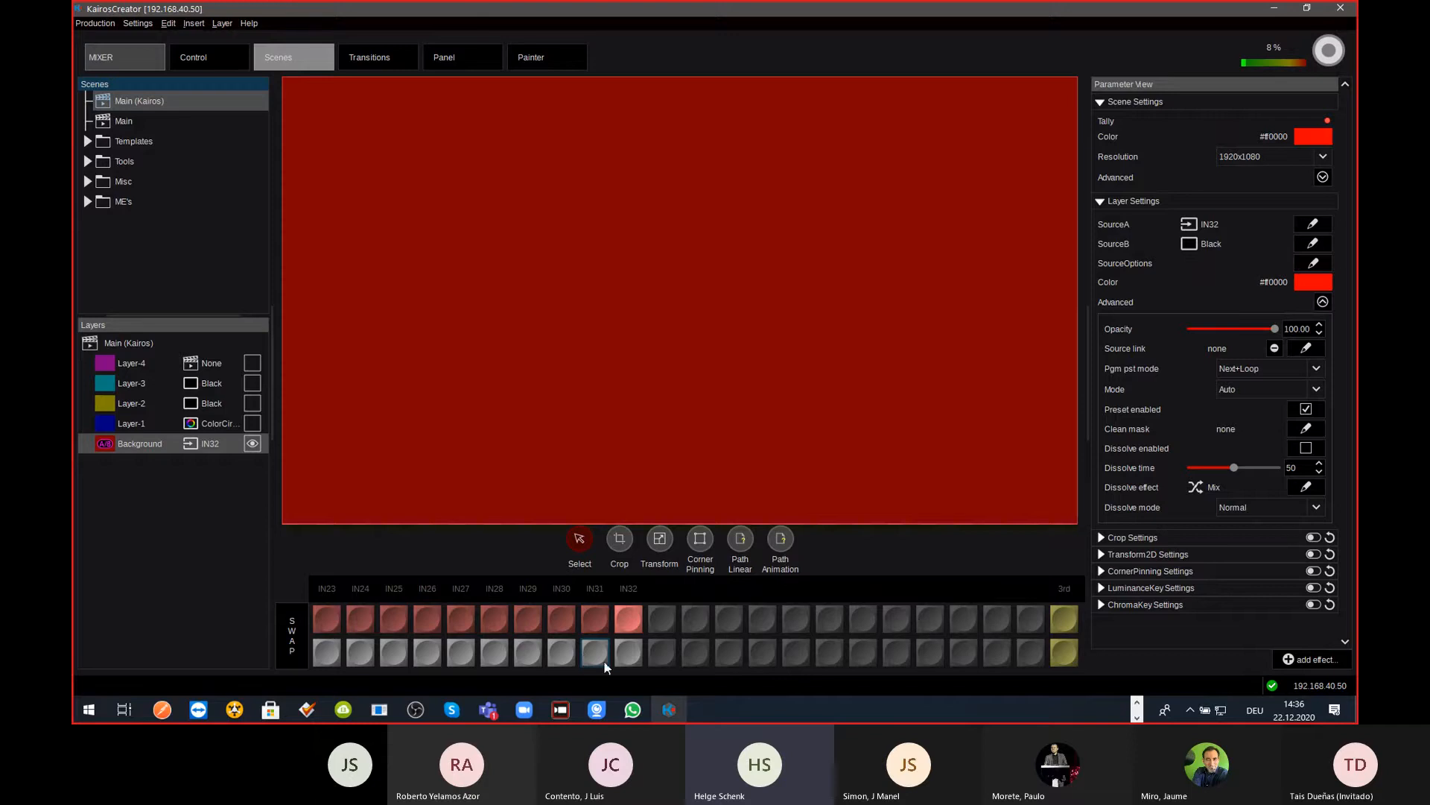
# Step: Show the first page of source buttons and keep cutting the Background layer forward from IN32 through Black and the listed sources to IN3
pyautogui.click(1067, 656)
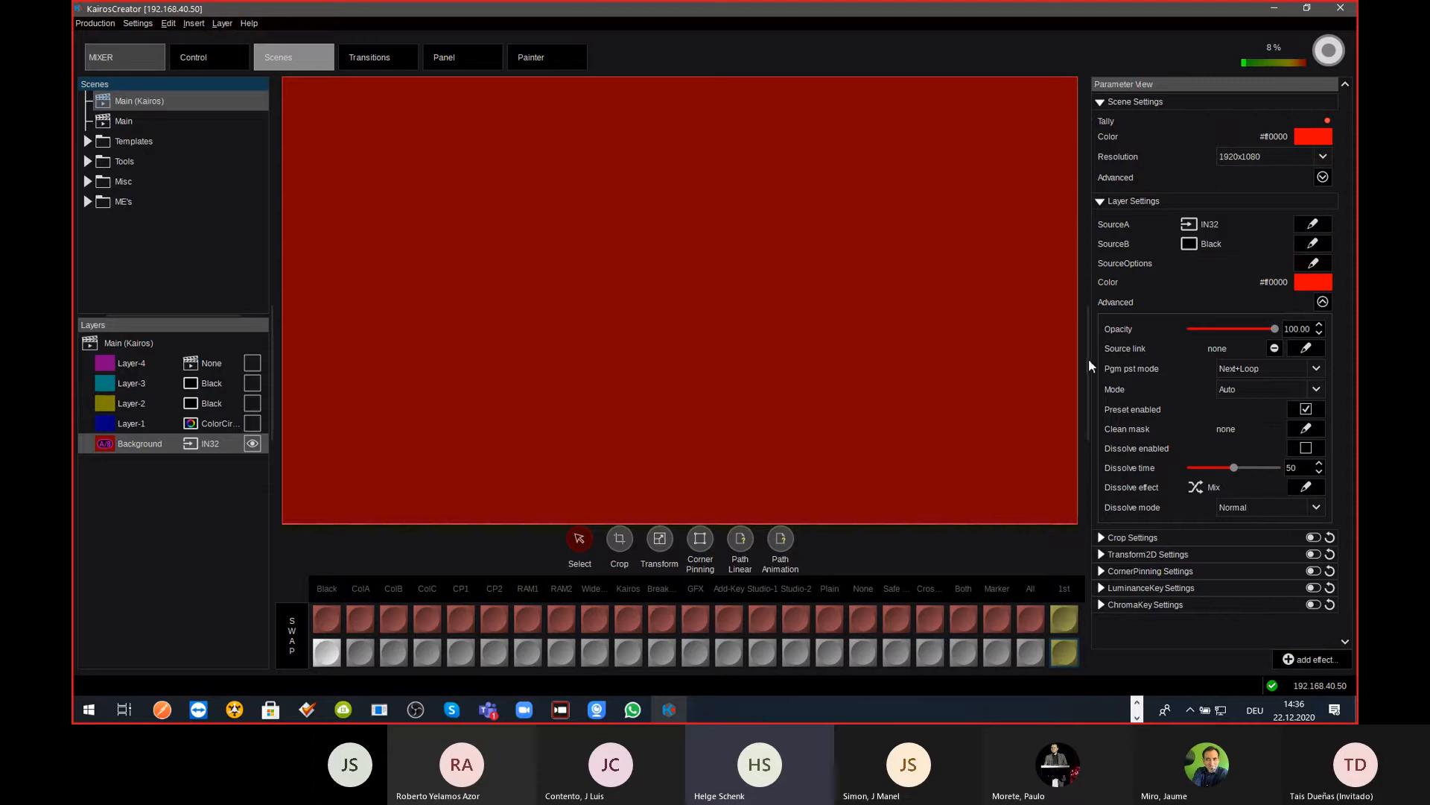
pyautogui.press('space')
pyautogui.press('space')
pyautogui.press('space')
pyautogui.press('space')
pyautogui.press('space')
pyautogui.press('space')
pyautogui.press('space')
pyautogui.press('space')
pyautogui.press('space')
pyautogui.press('space')
pyautogui.press('space')
pyautogui.press('space')
pyautogui.press('space')
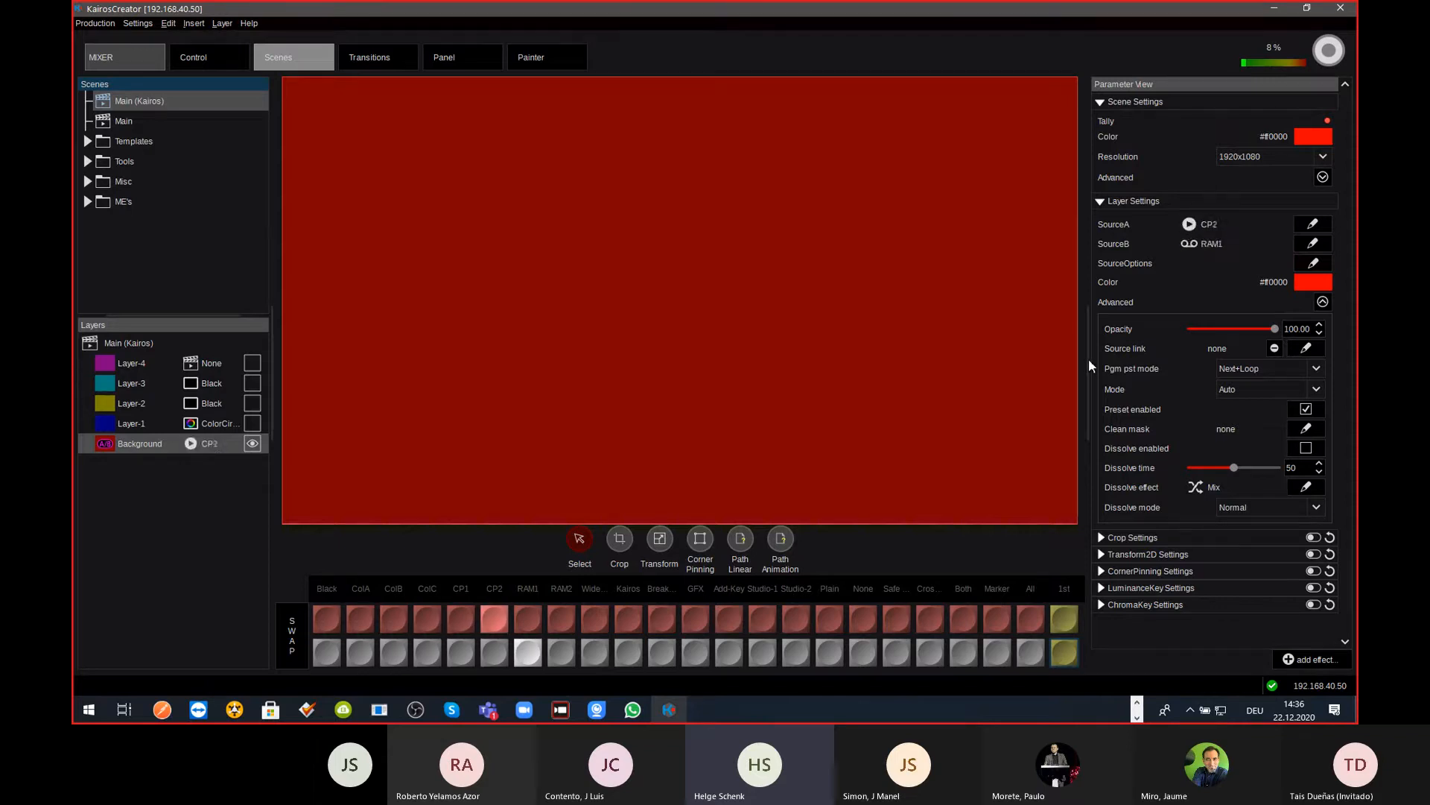
pyautogui.press('space')
pyautogui.press('space')
pyautogui.press('space')
pyautogui.press('space')
pyautogui.press('space')
pyautogui.press('space')
pyautogui.press('space')
pyautogui.press('space')
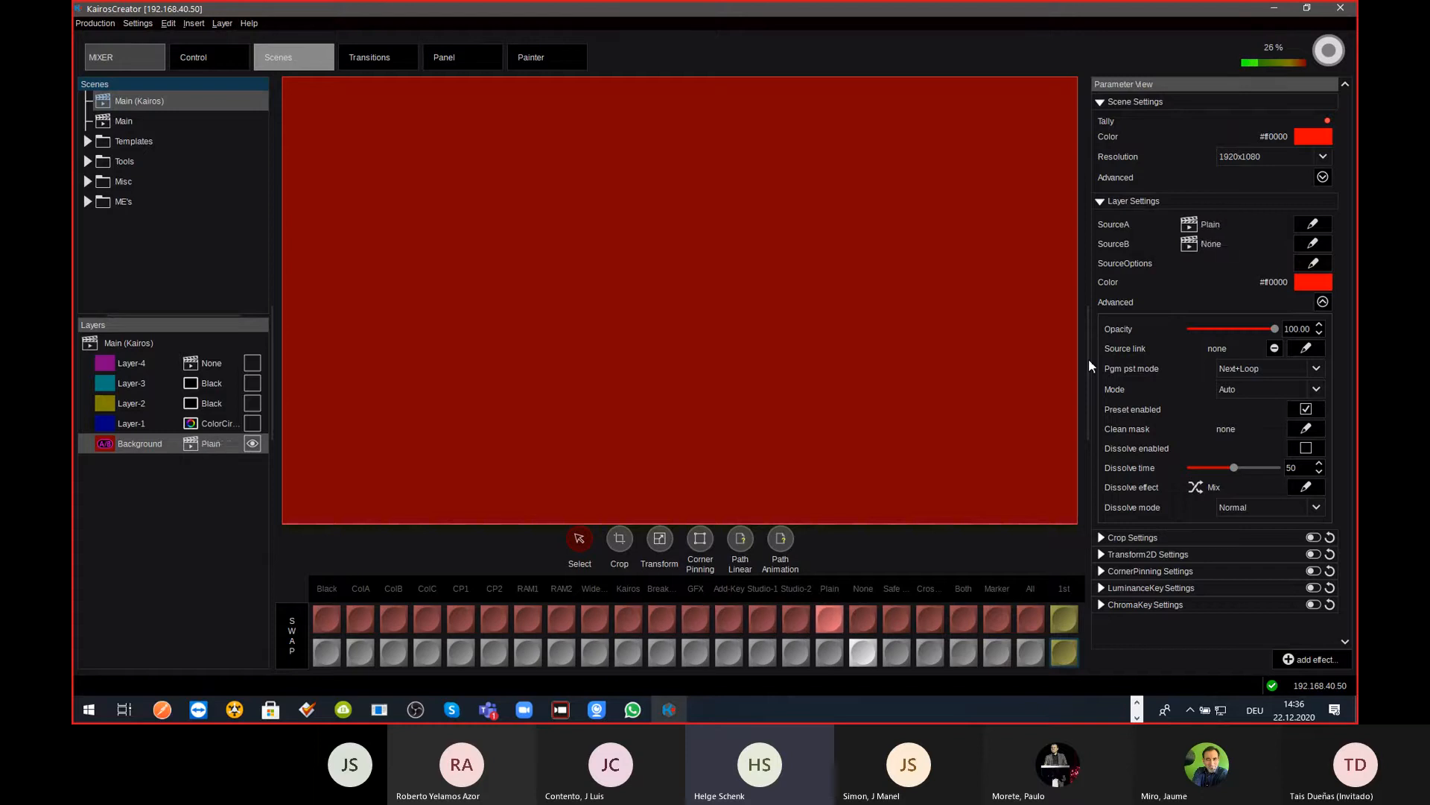
pyautogui.press('space')
pyautogui.press('space')
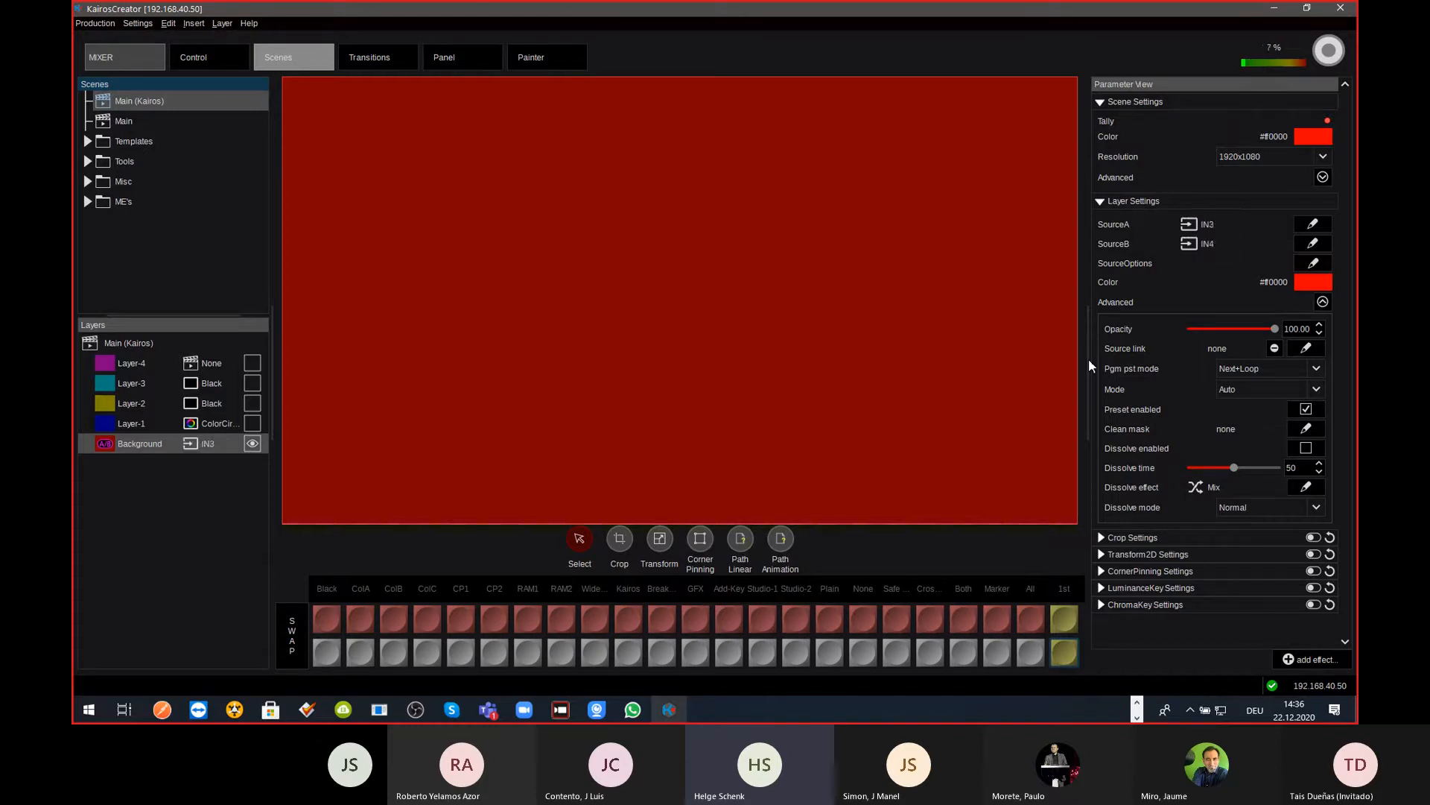
# Step: Show the second page of source buttons and keep cutting the Background layer forward through the inputs to IN22
pyautogui.click(1066, 620)
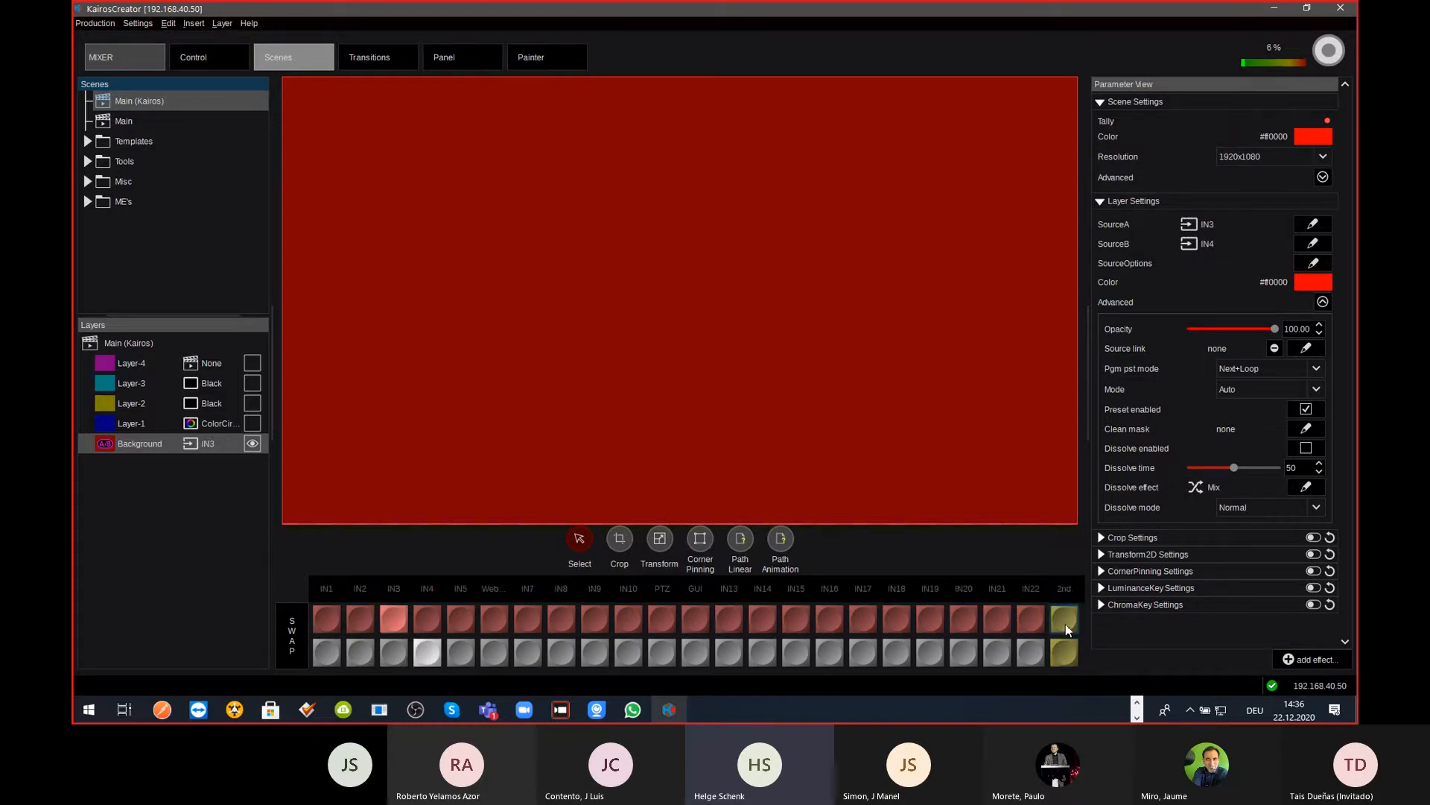
pyautogui.press('space')
pyautogui.press('space')
pyautogui.press('space')
pyautogui.press('space')
pyautogui.press('space')
pyautogui.press('space')
pyautogui.press('space')
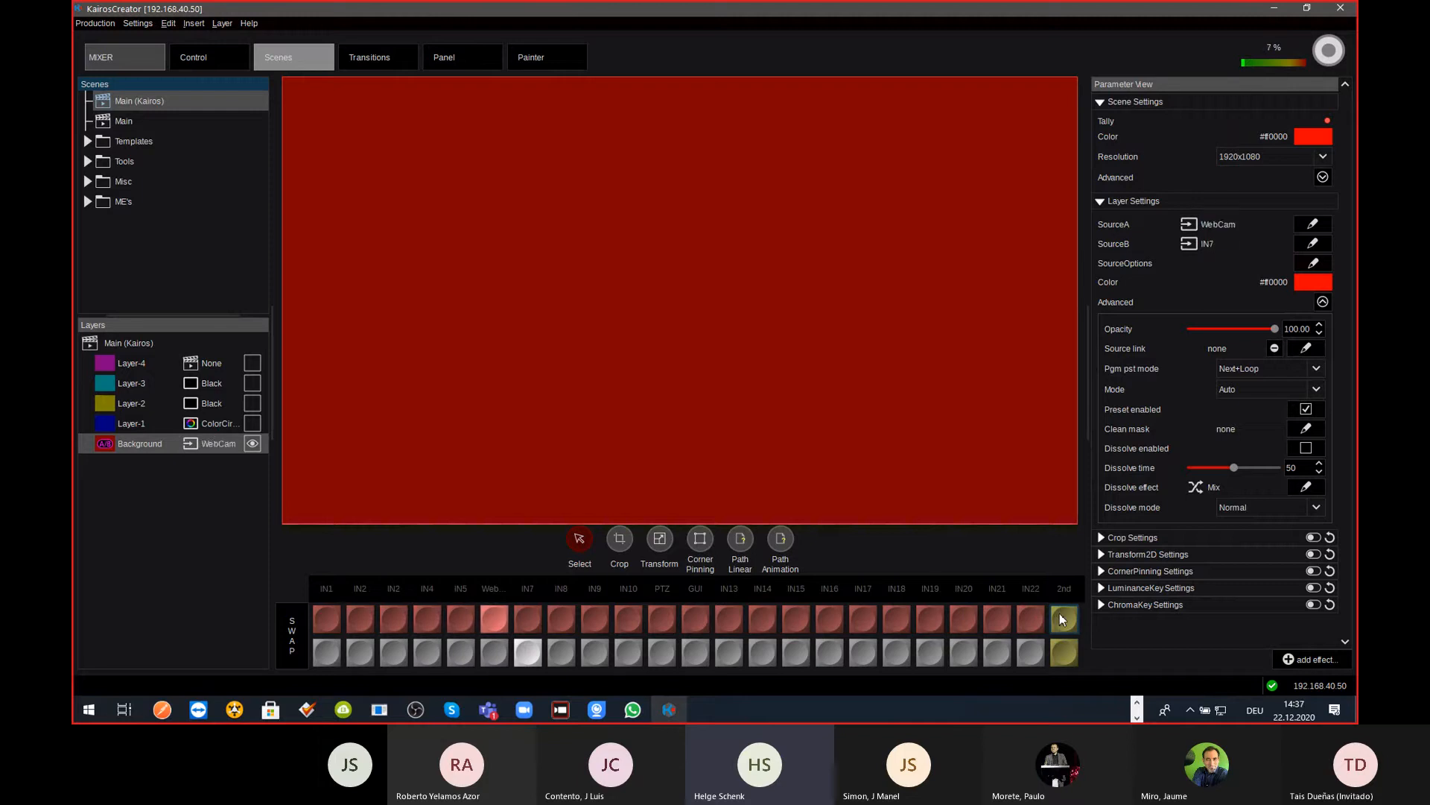
pyautogui.press('space')
pyautogui.press('space')
pyautogui.press('space')
pyautogui.press('space')
pyautogui.press('space')
pyautogui.press('space')
pyautogui.press('space')
pyautogui.press('space')
pyautogui.press('space')
pyautogui.press('space')
pyautogui.press('space')
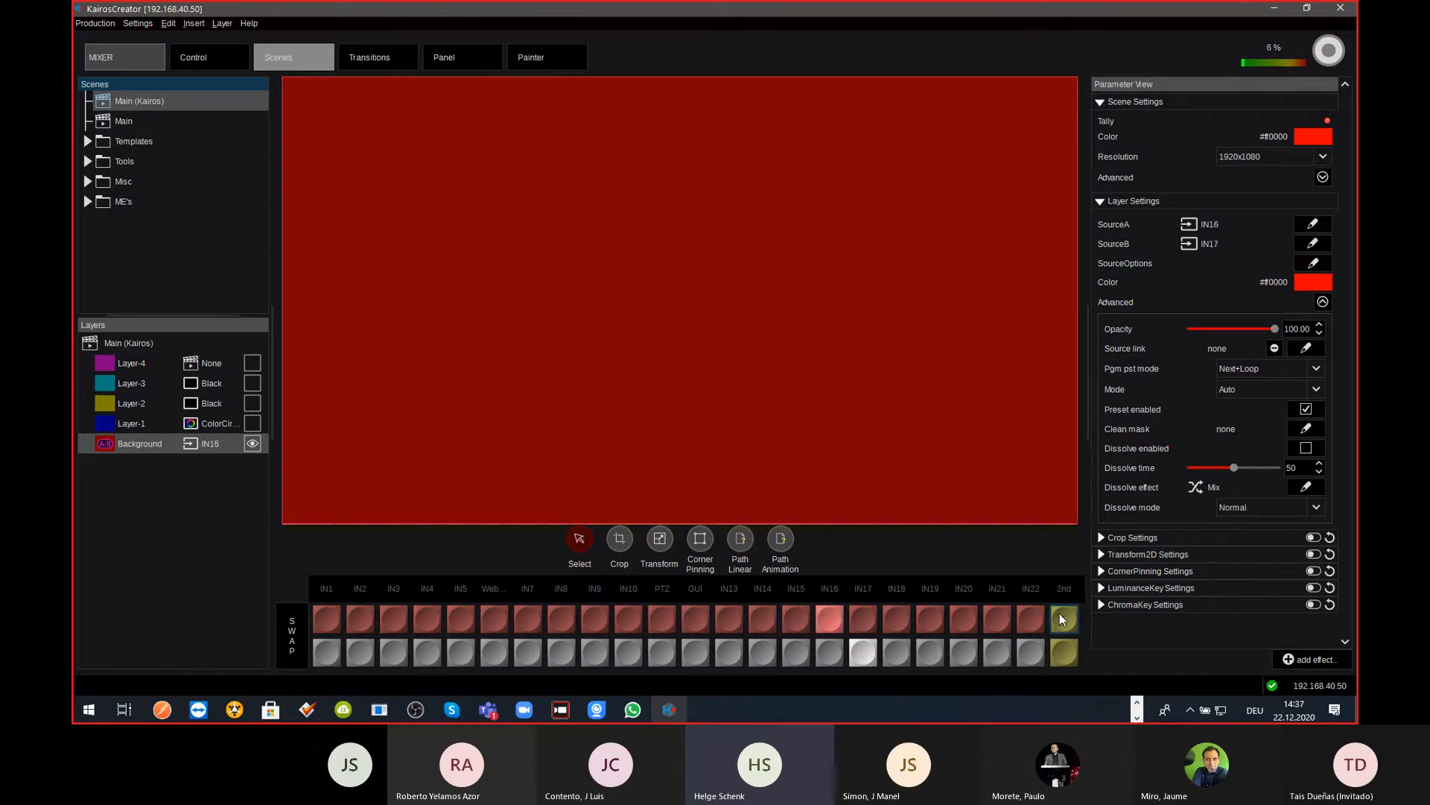
pyautogui.press('space')
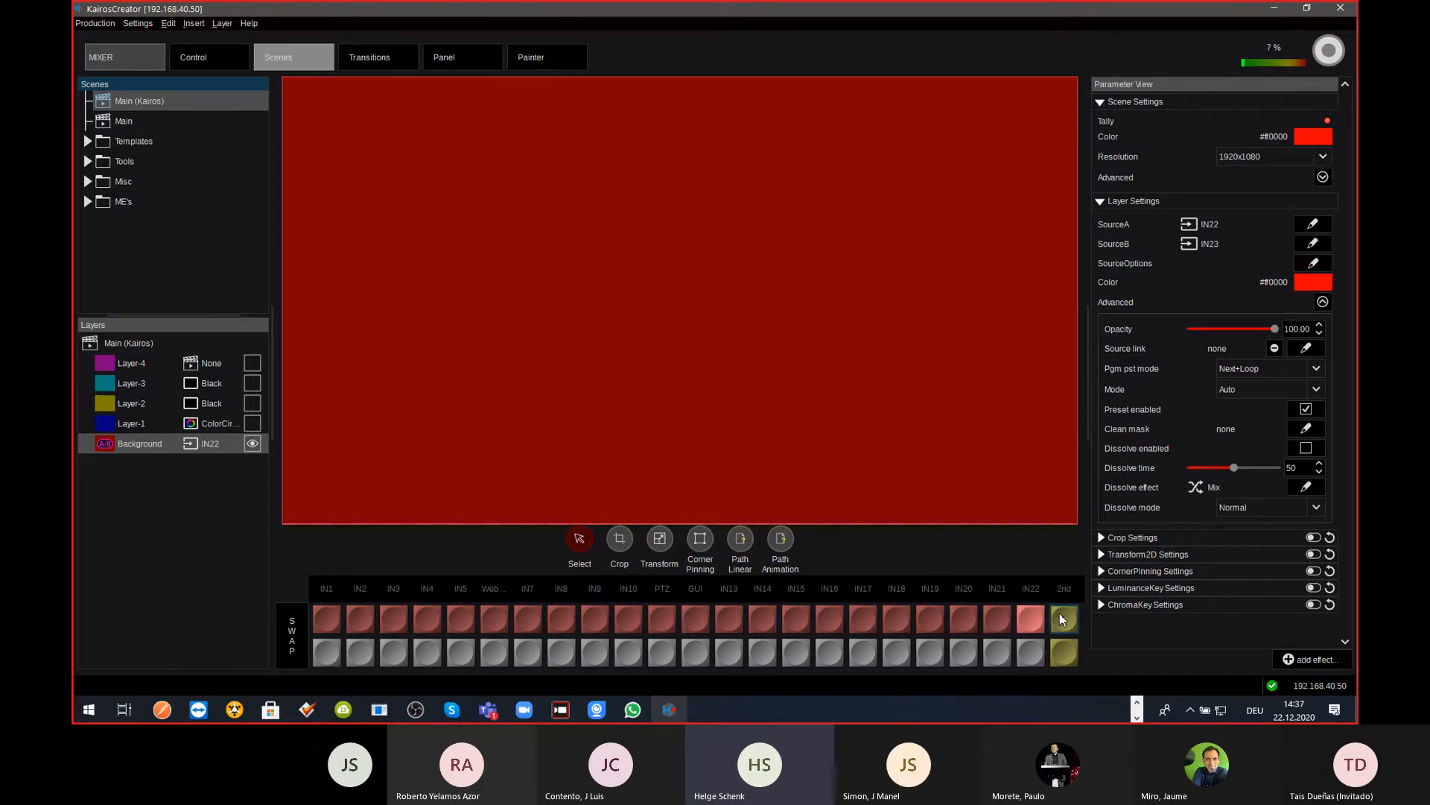
# Step: Show the third source page, cut the Background layer past IN32 to loop to Black, and return to the first page
pyautogui.click(1060, 616)
pyautogui.press('space')
pyautogui.press('space')
pyautogui.press('space')
pyautogui.press('space')
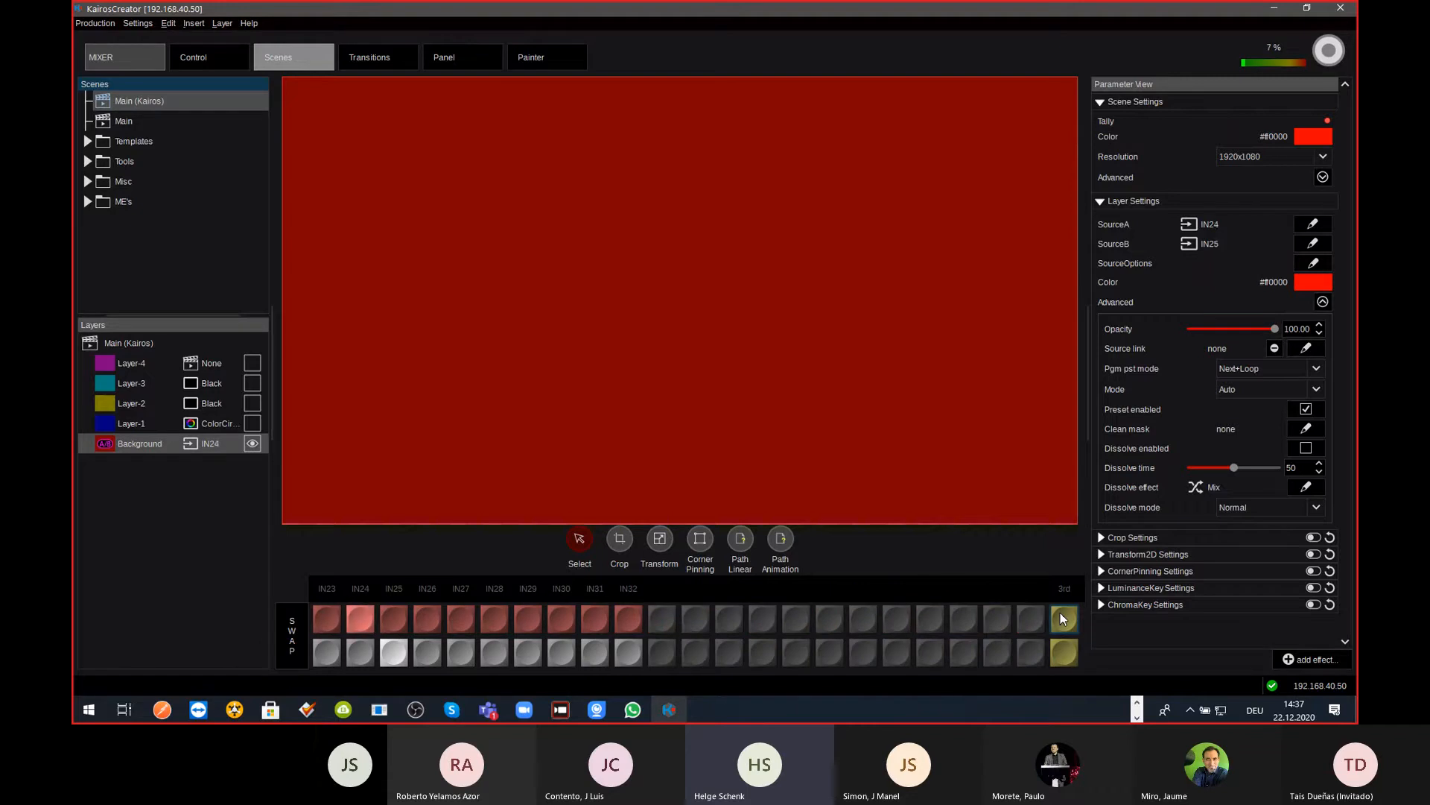
pyautogui.press('space')
pyautogui.press('space')
pyautogui.press('space')
pyautogui.press('space')
pyautogui.press('space')
pyautogui.press('space')
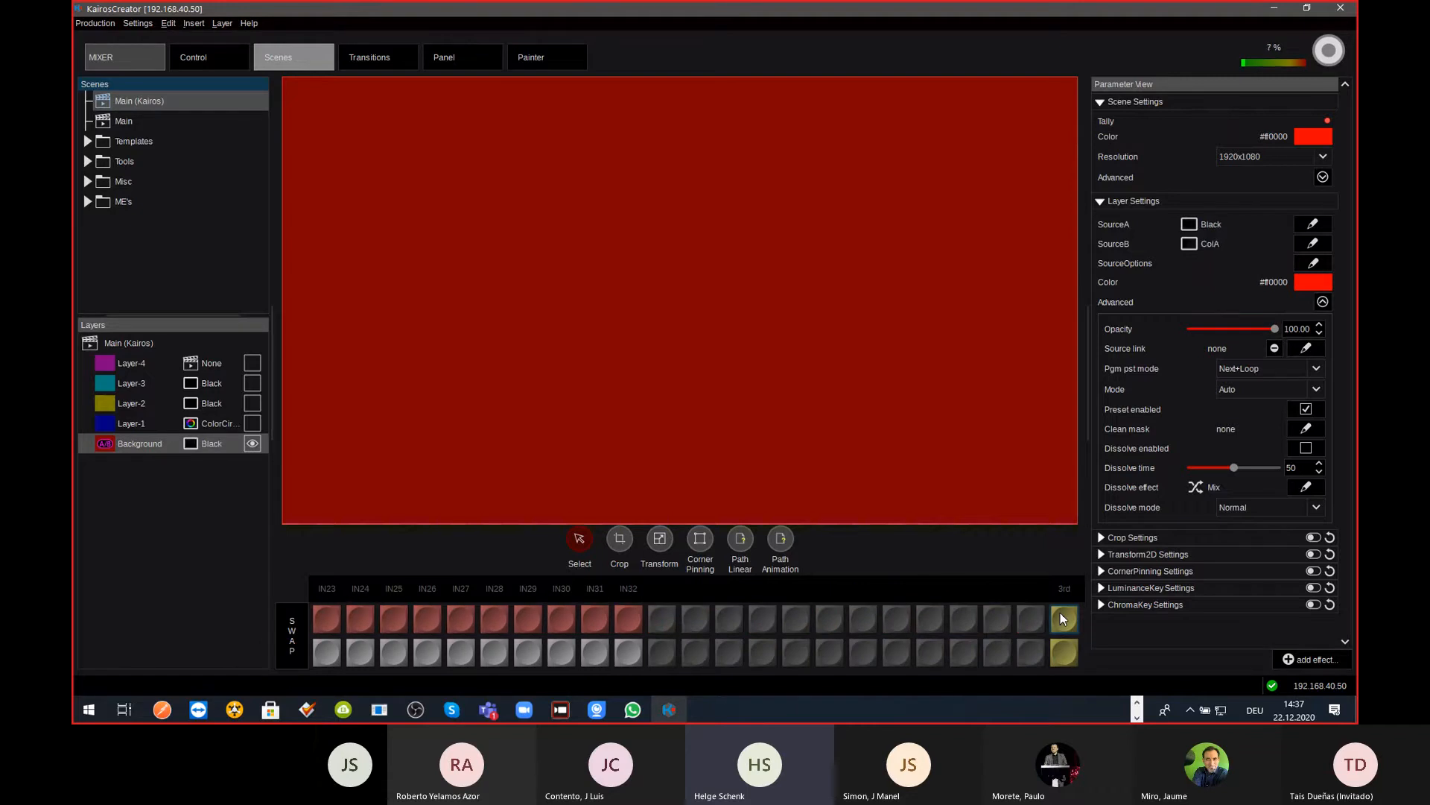
pyautogui.click(1061, 612)
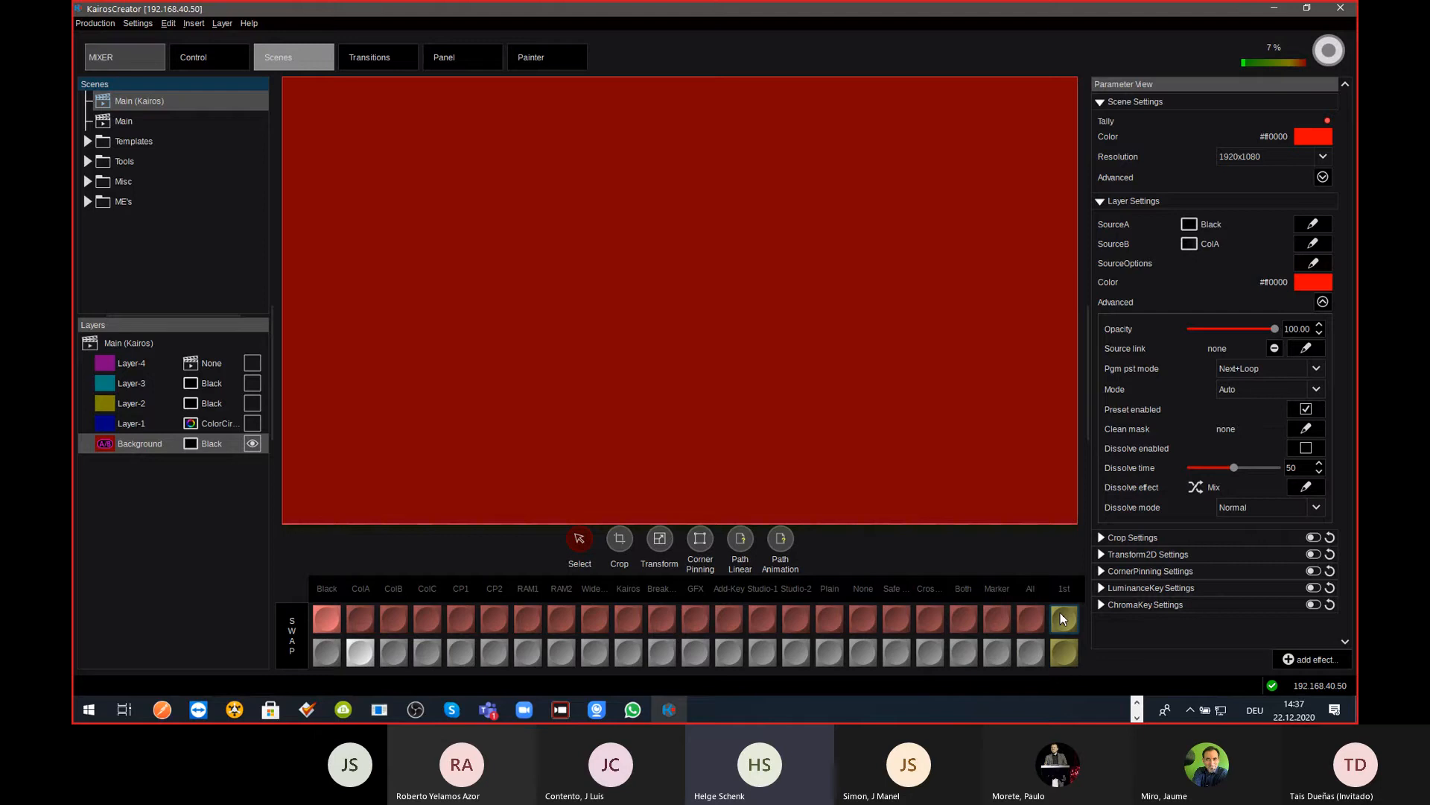
# Step: Set the Background layer's Pgm pst mode to Next and test it by cutting from IN30 and IN31 up to IN32
pyautogui.click(1316, 370)
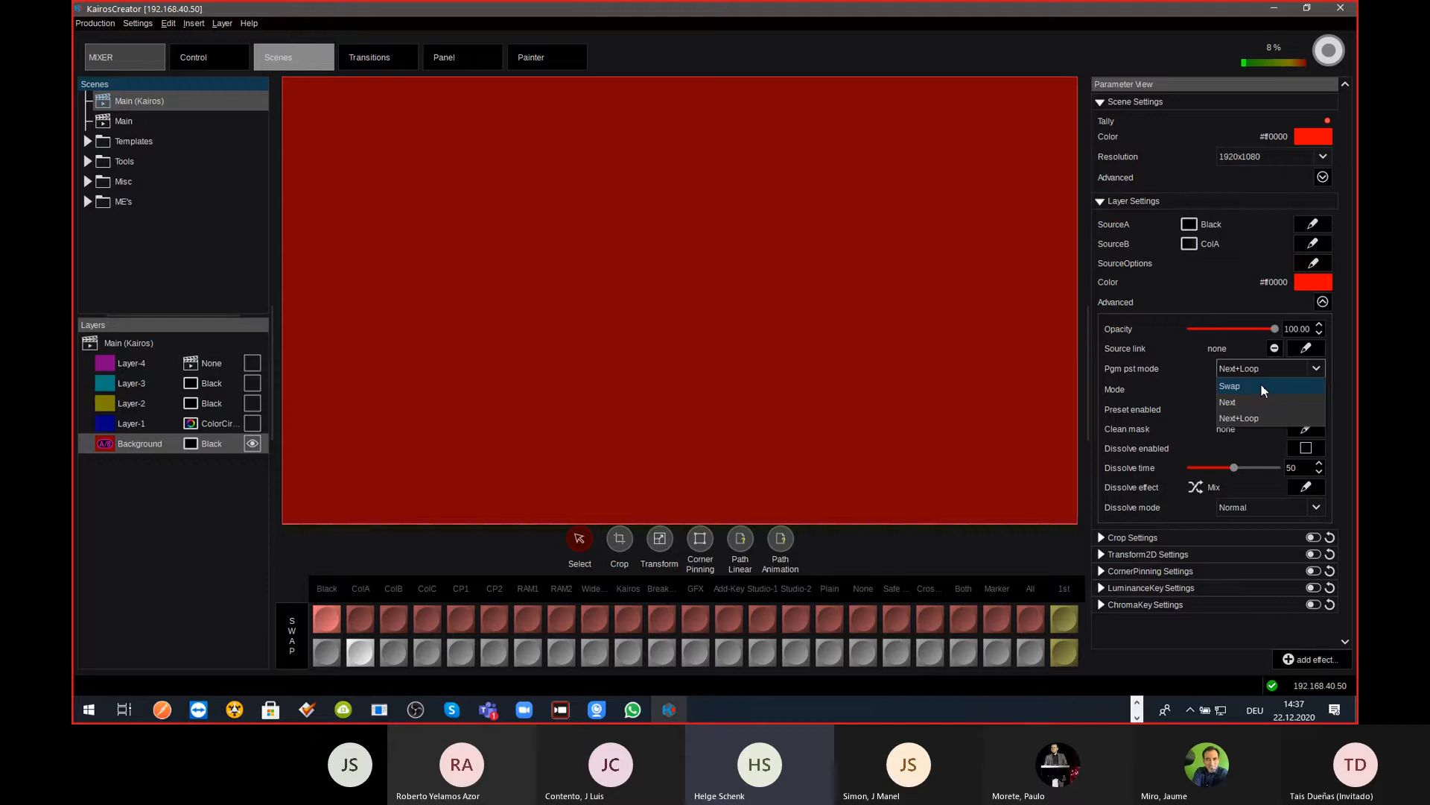
pyautogui.click(1255, 403)
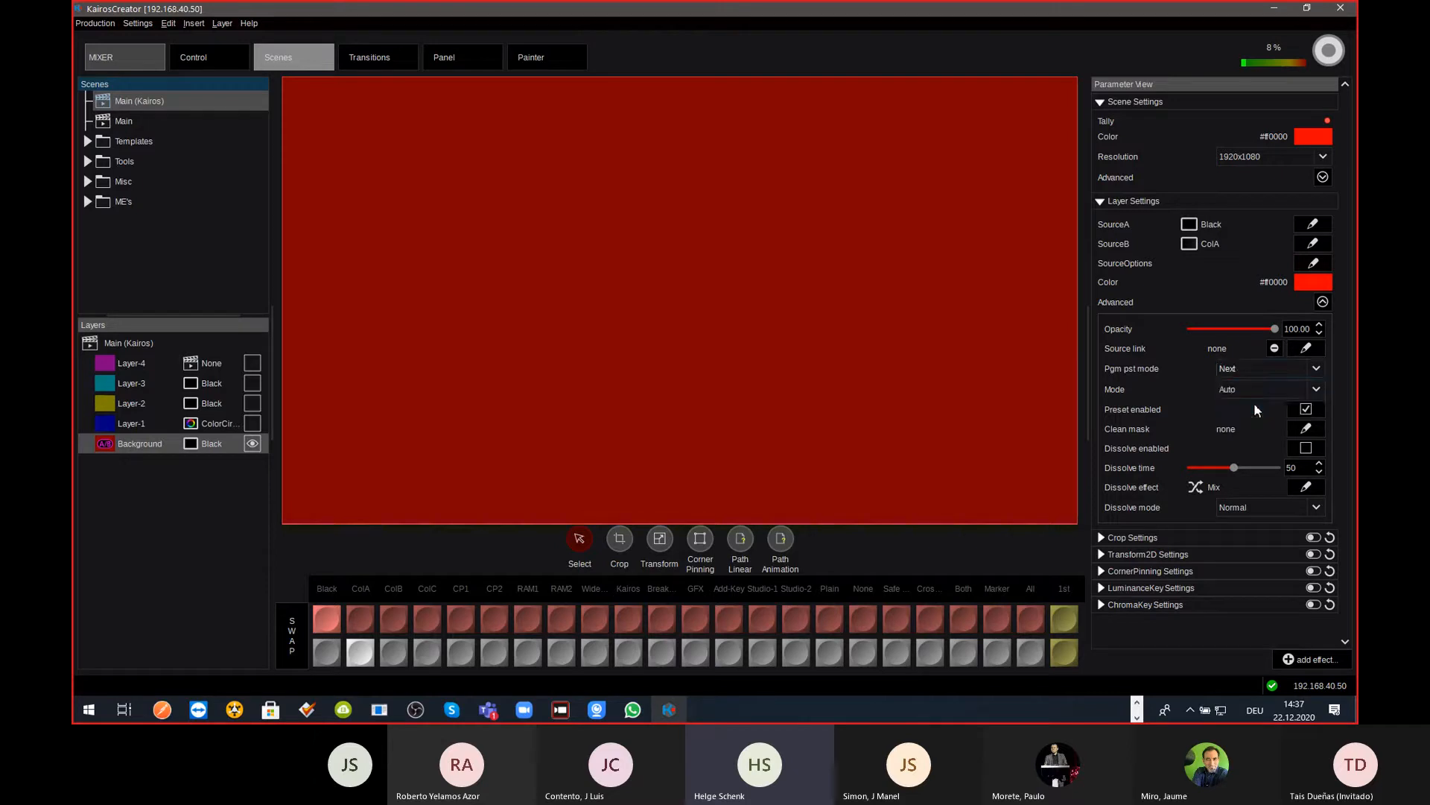
pyautogui.click(1064, 618)
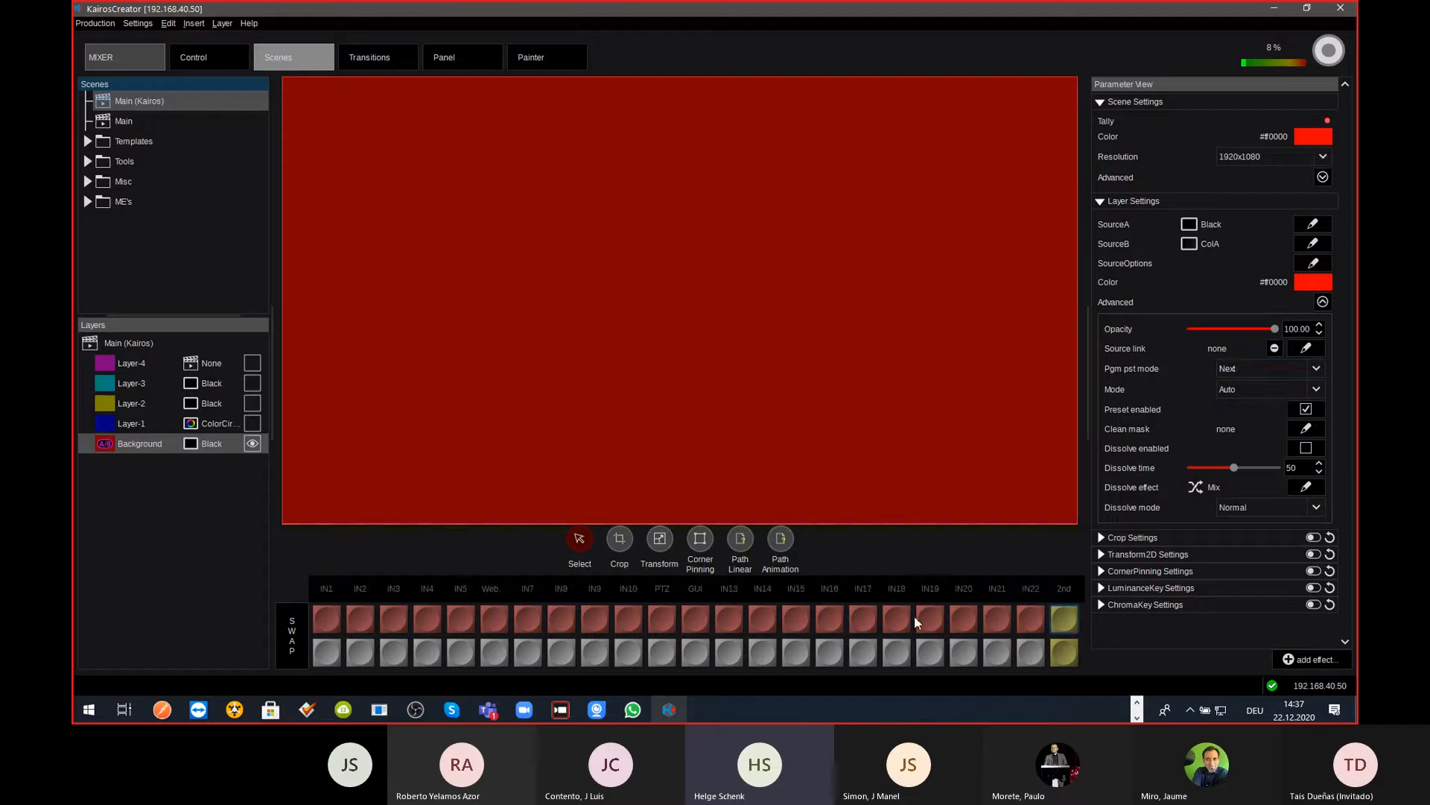
pyautogui.click(1062, 621)
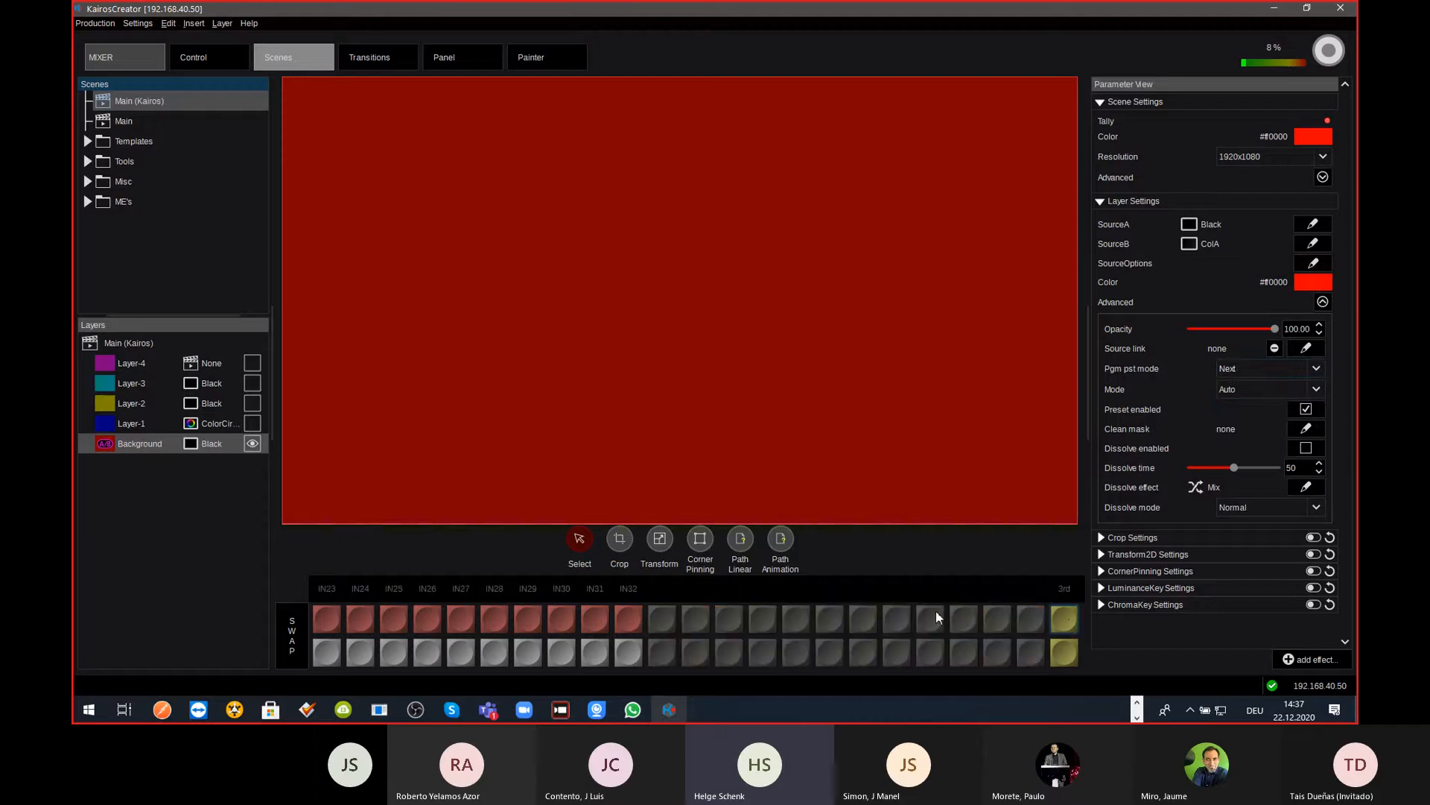
pyautogui.click(564, 619)
pyautogui.click(594, 651)
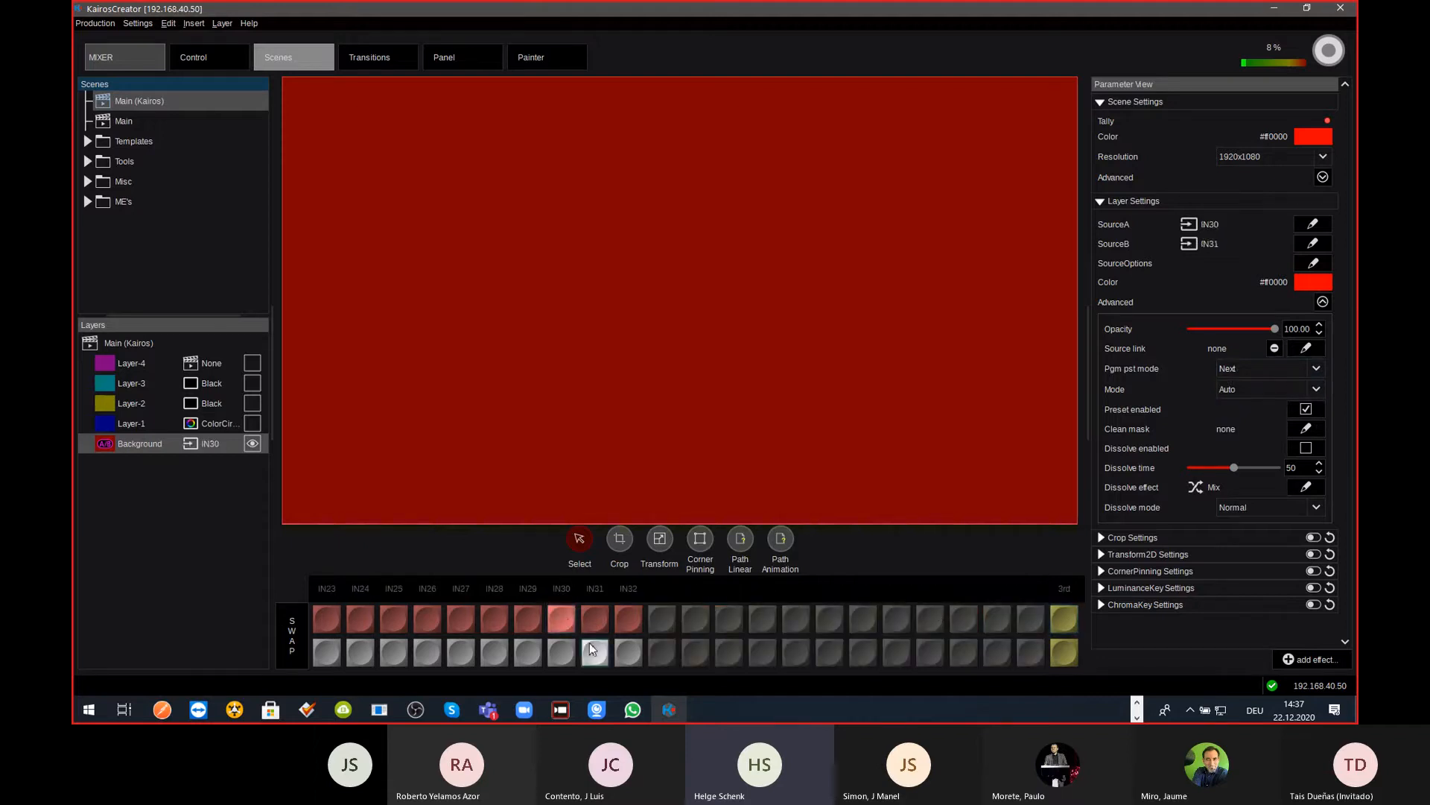
pyautogui.click(590, 642)
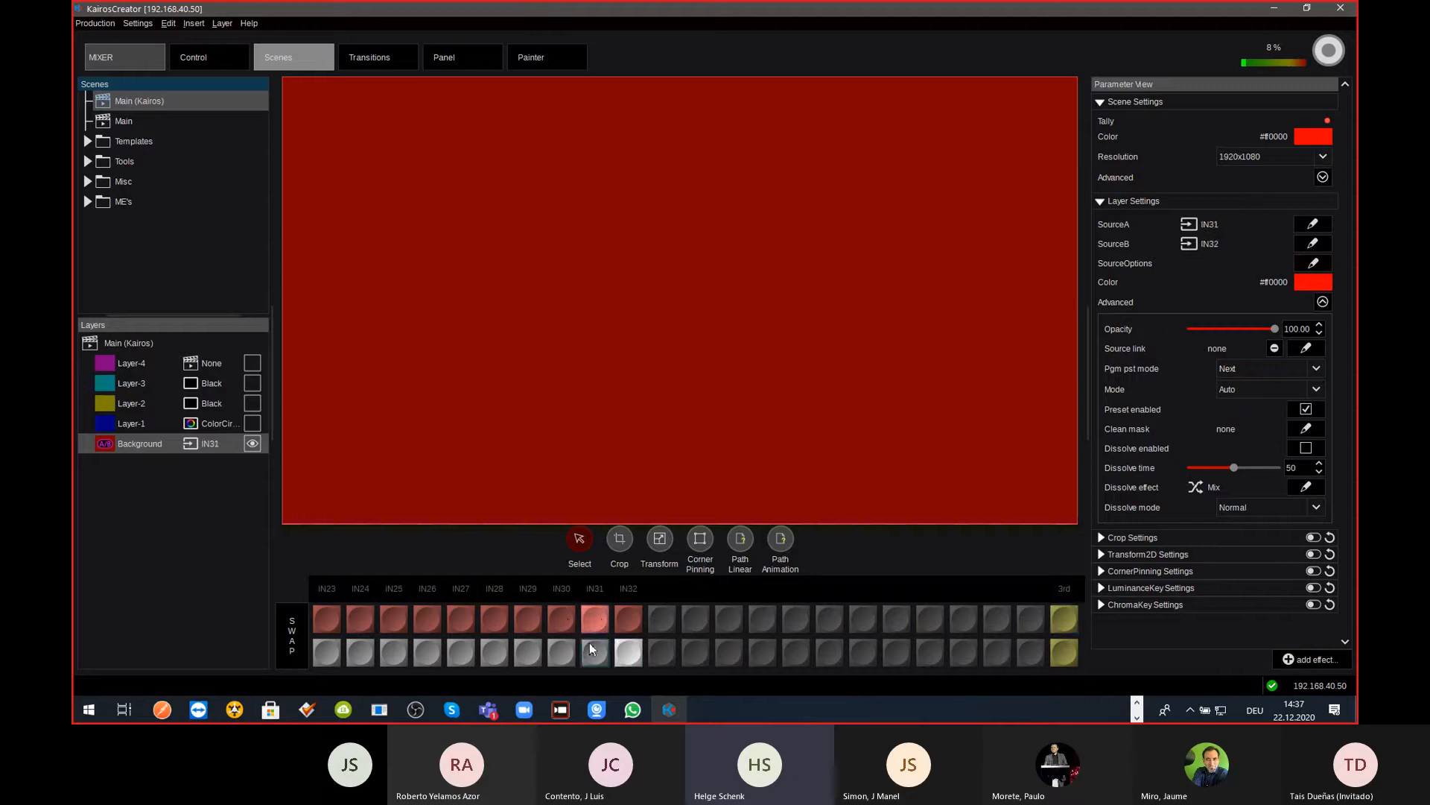
pyautogui.click(588, 642)
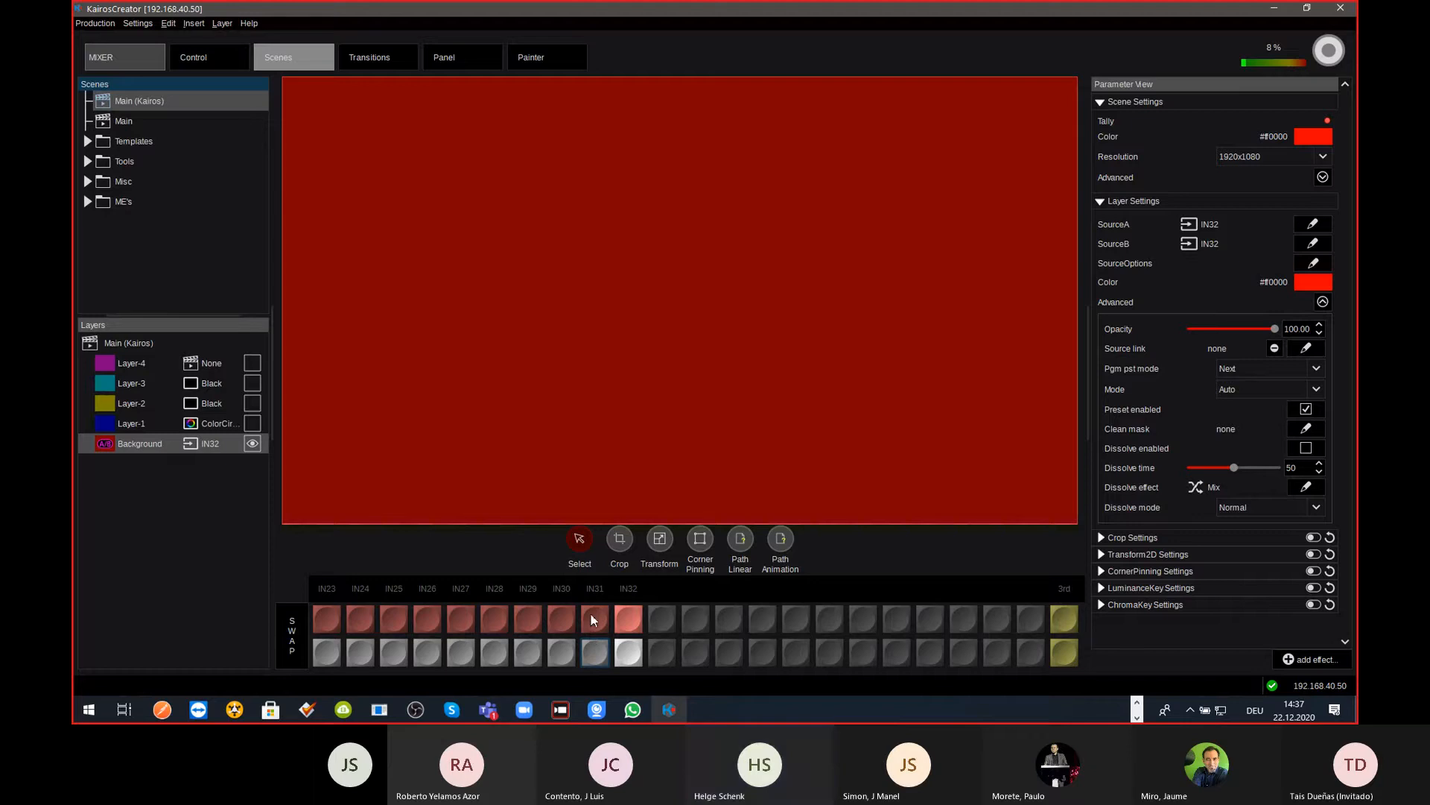
# Step: Assign Studio-2 to SourceA and Studio-1 to SourceB of the Background layer, and set its Pgm pst mode to Swap
pyautogui.click(1063, 618)
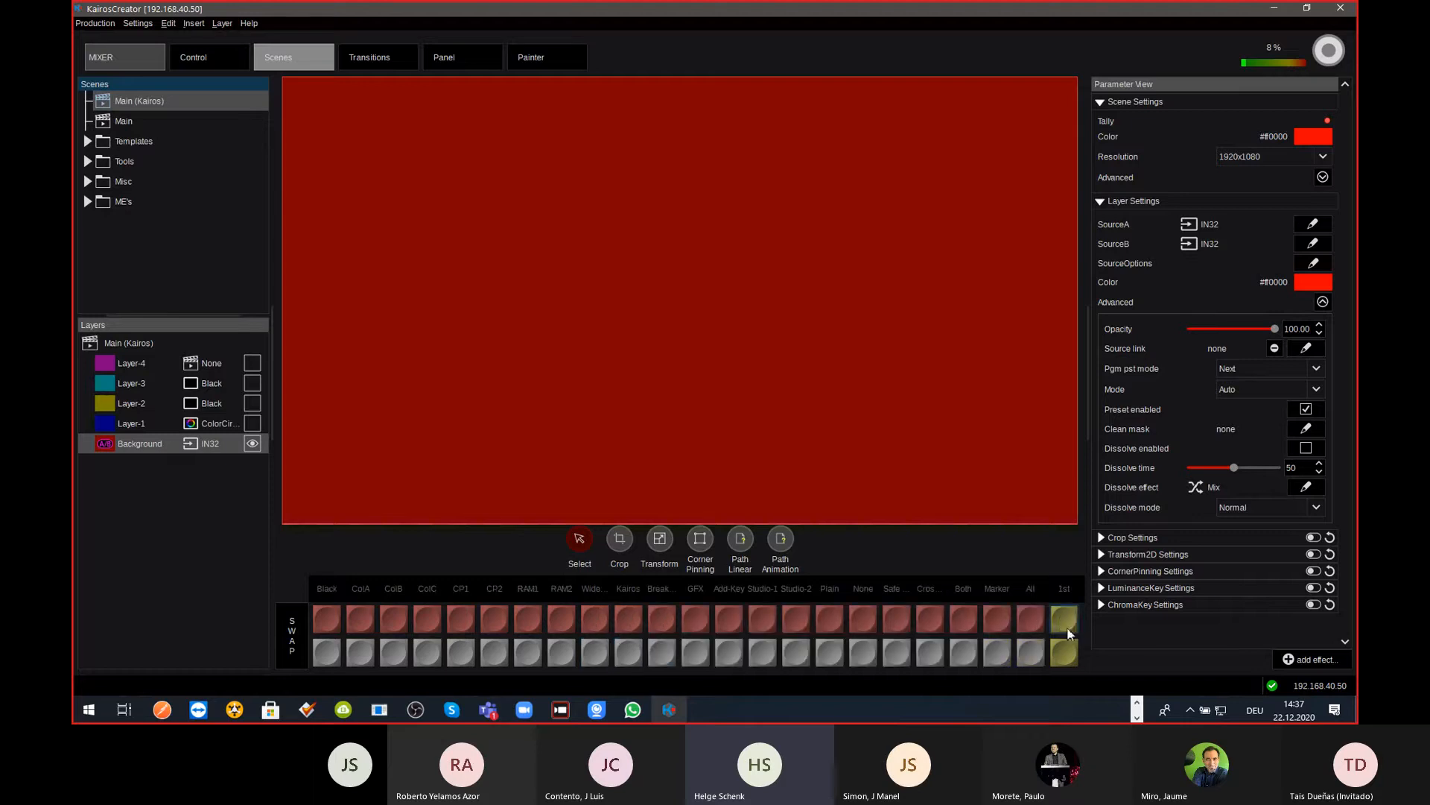
pyautogui.click(796, 619)
pyautogui.click(762, 654)
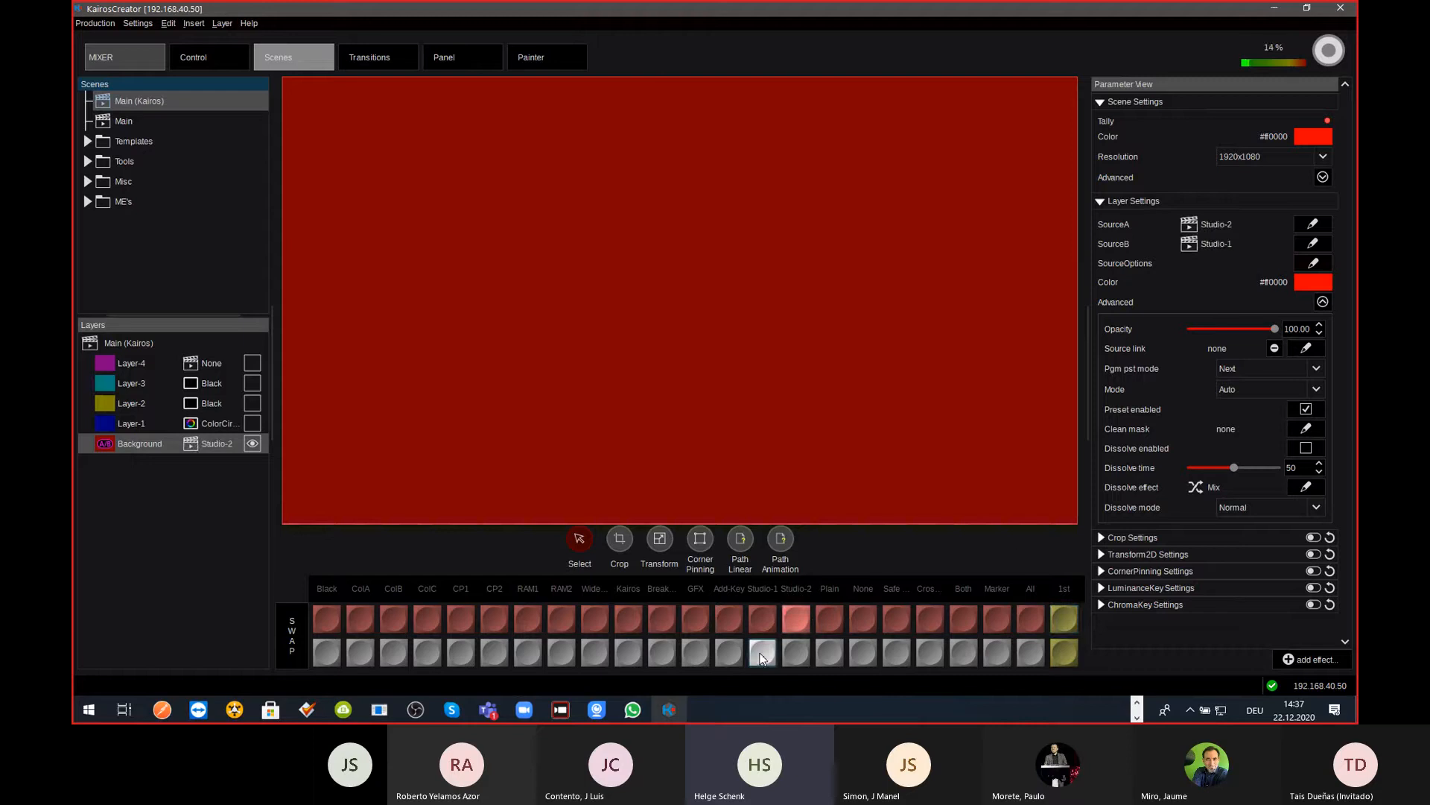
pyautogui.click(1324, 370)
pyautogui.click(1271, 387)
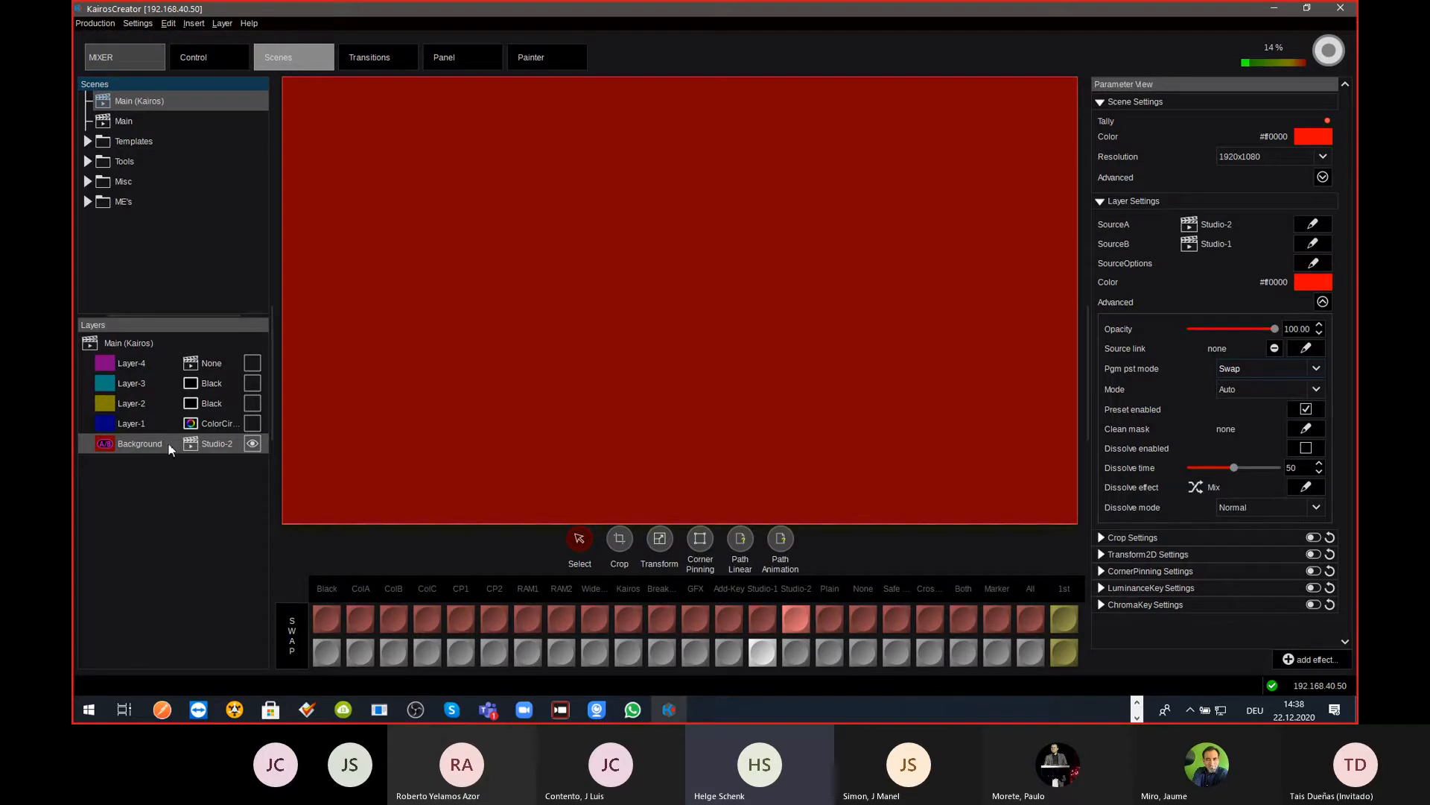
# Step: Examine the stills in the Fill - Key folder of the sources and return to the mixer's scenes
pyautogui.click(217, 426)
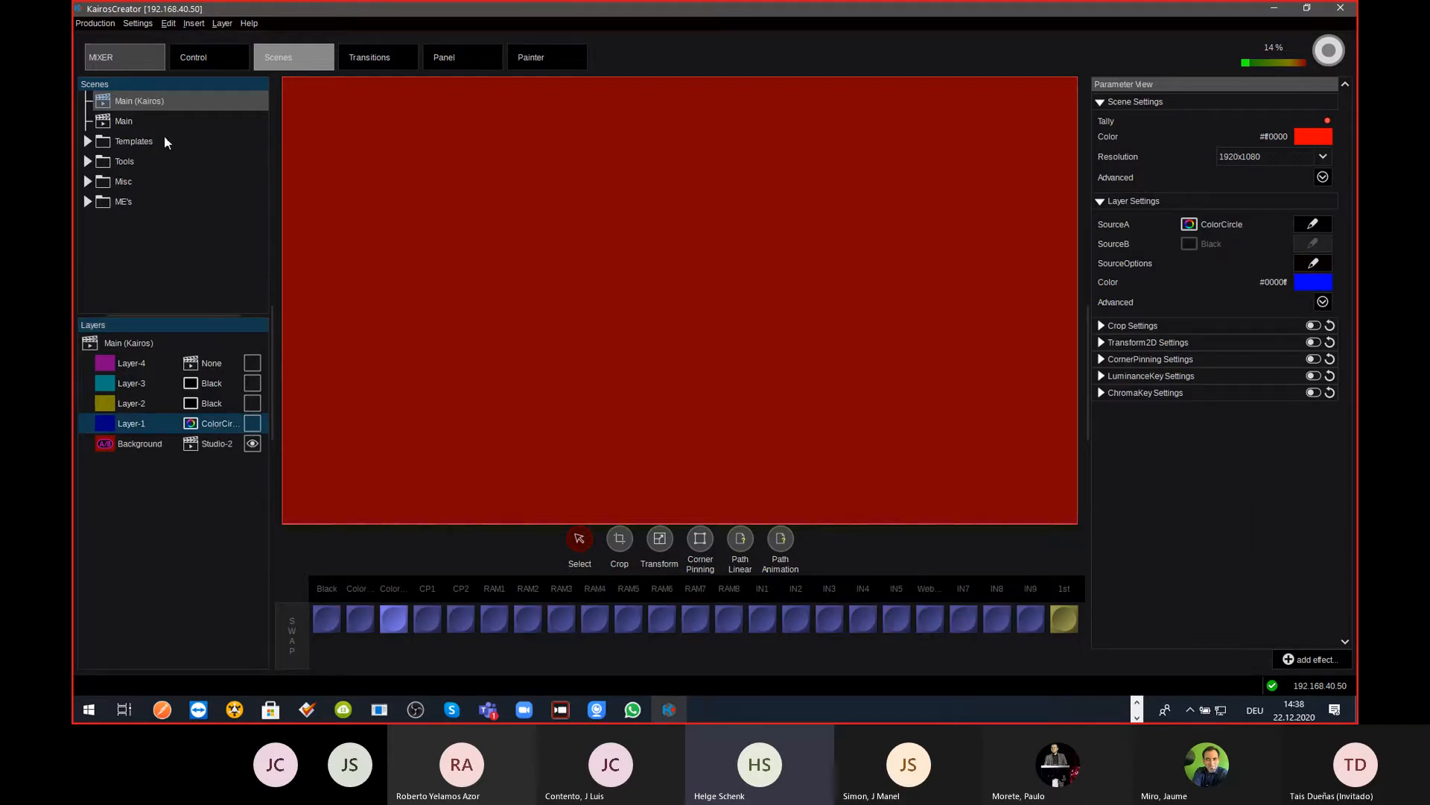
pyautogui.click(141, 56)
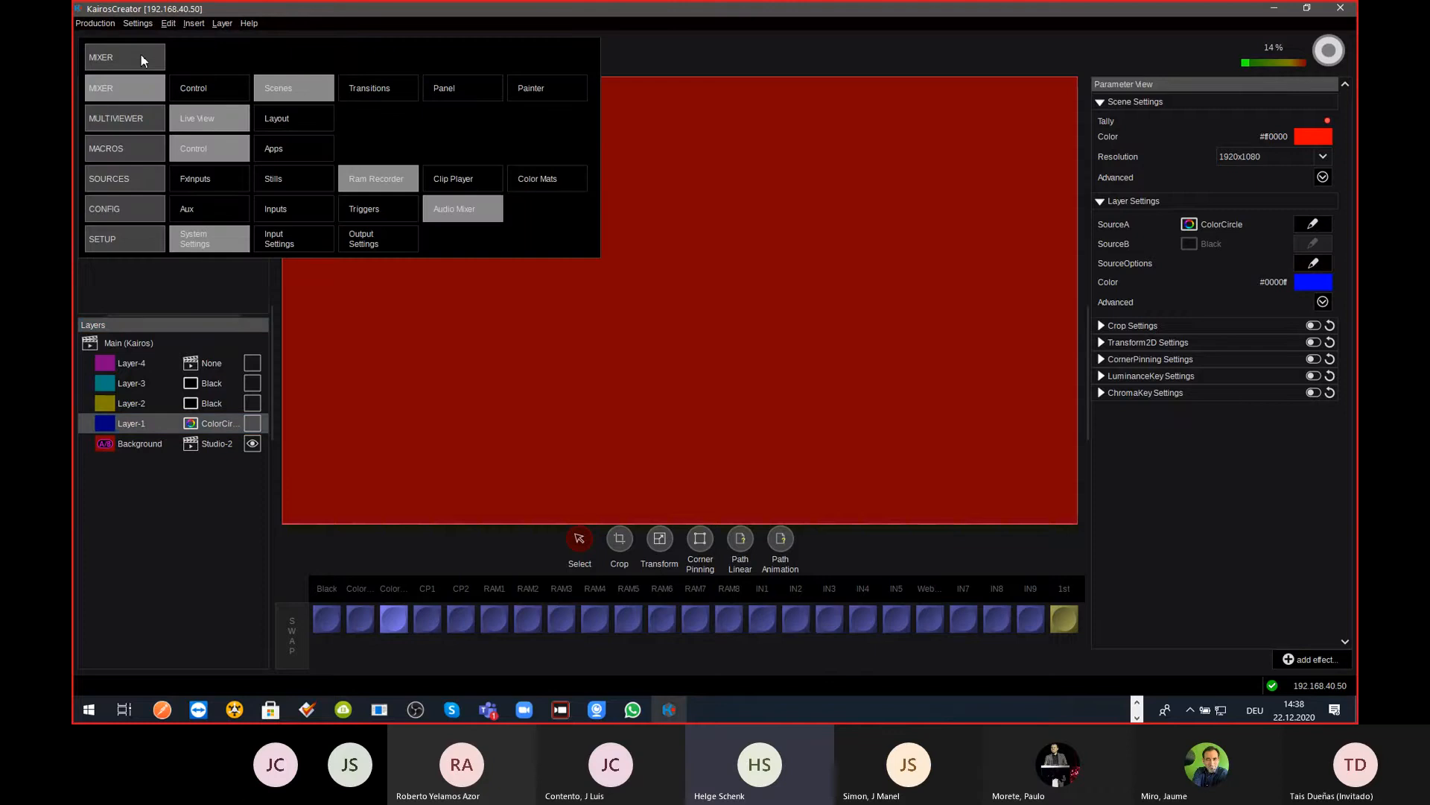
pyautogui.click(289, 176)
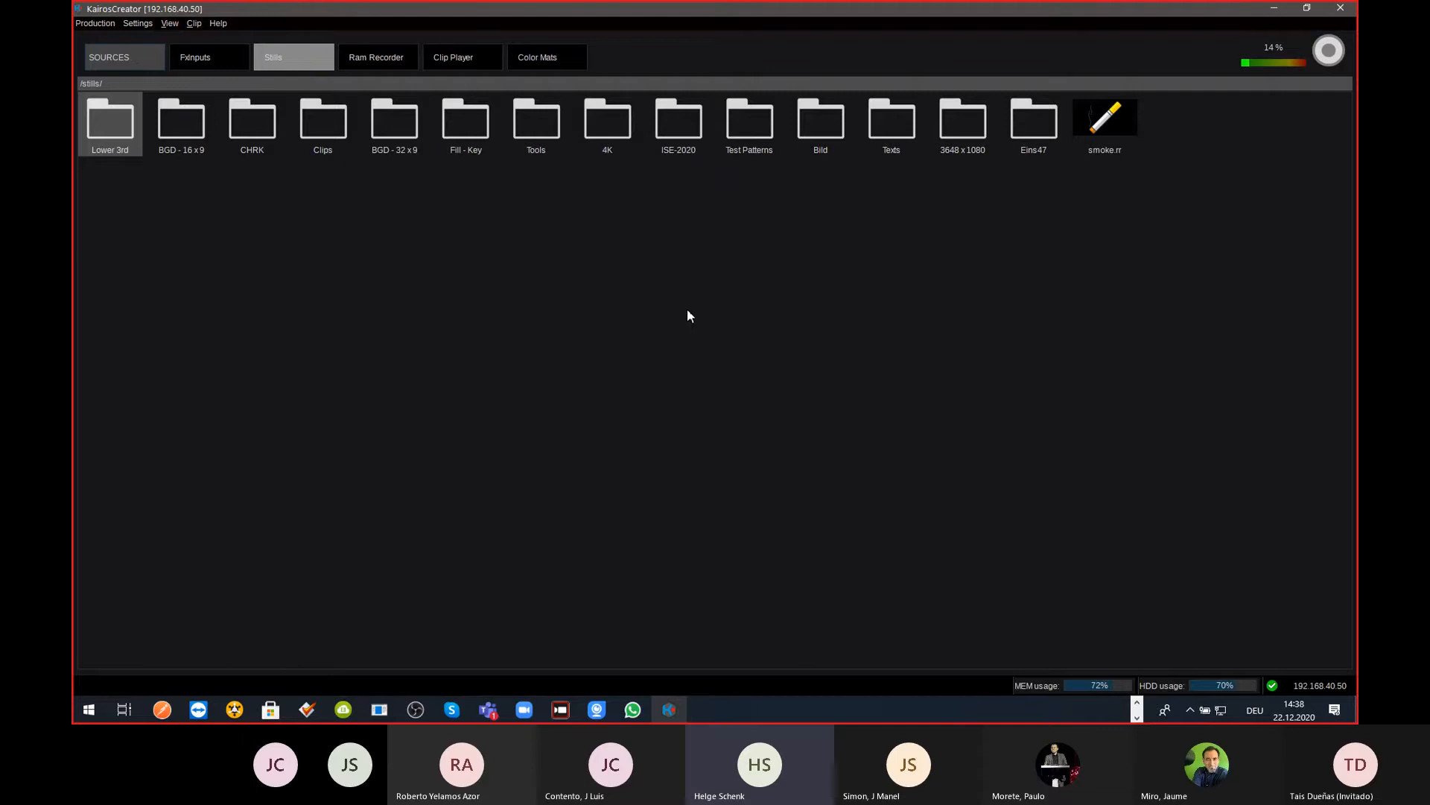
pyautogui.doubleClick(470, 133)
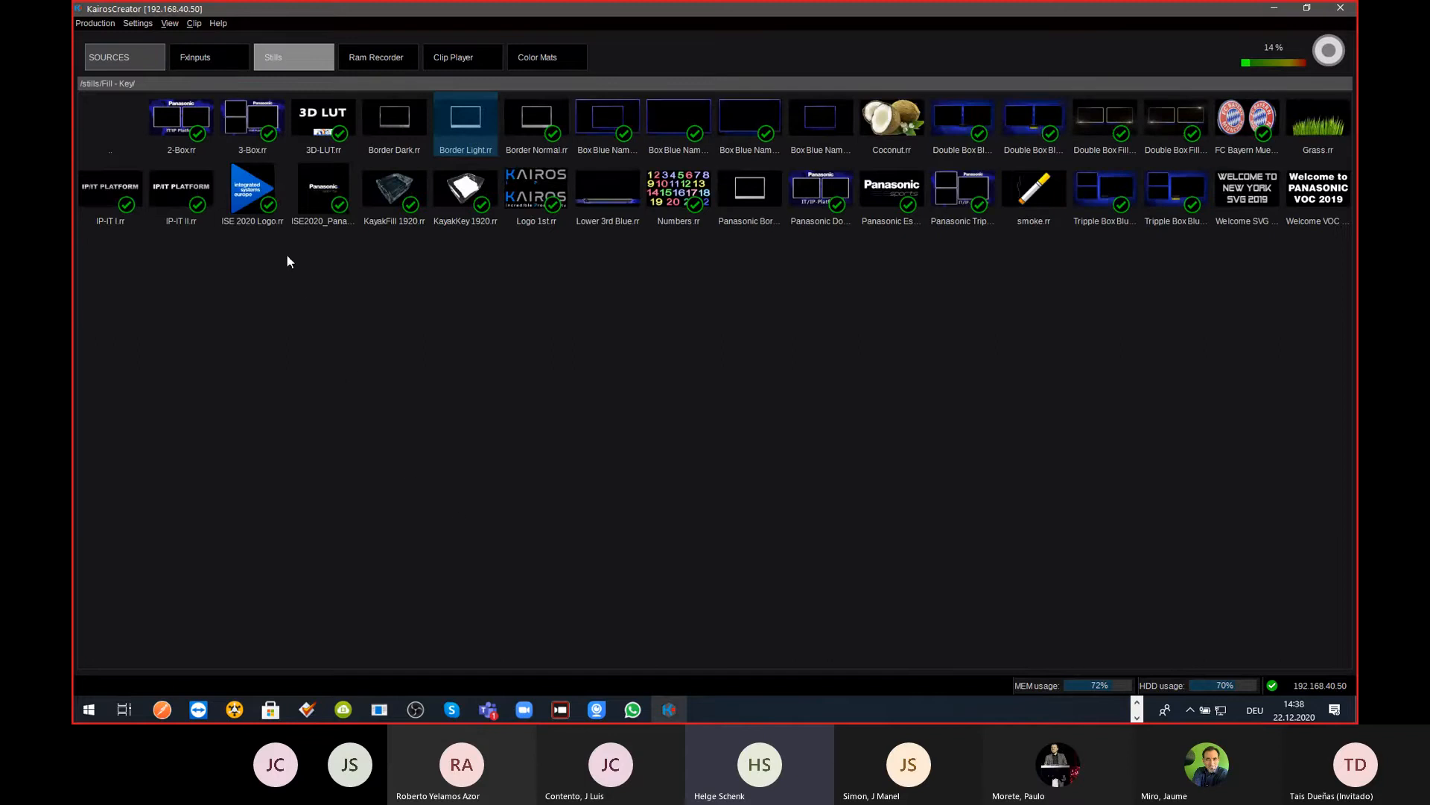
pyautogui.moveTo(262, 202)
pyautogui.click(138, 59)
pyautogui.click(272, 86)
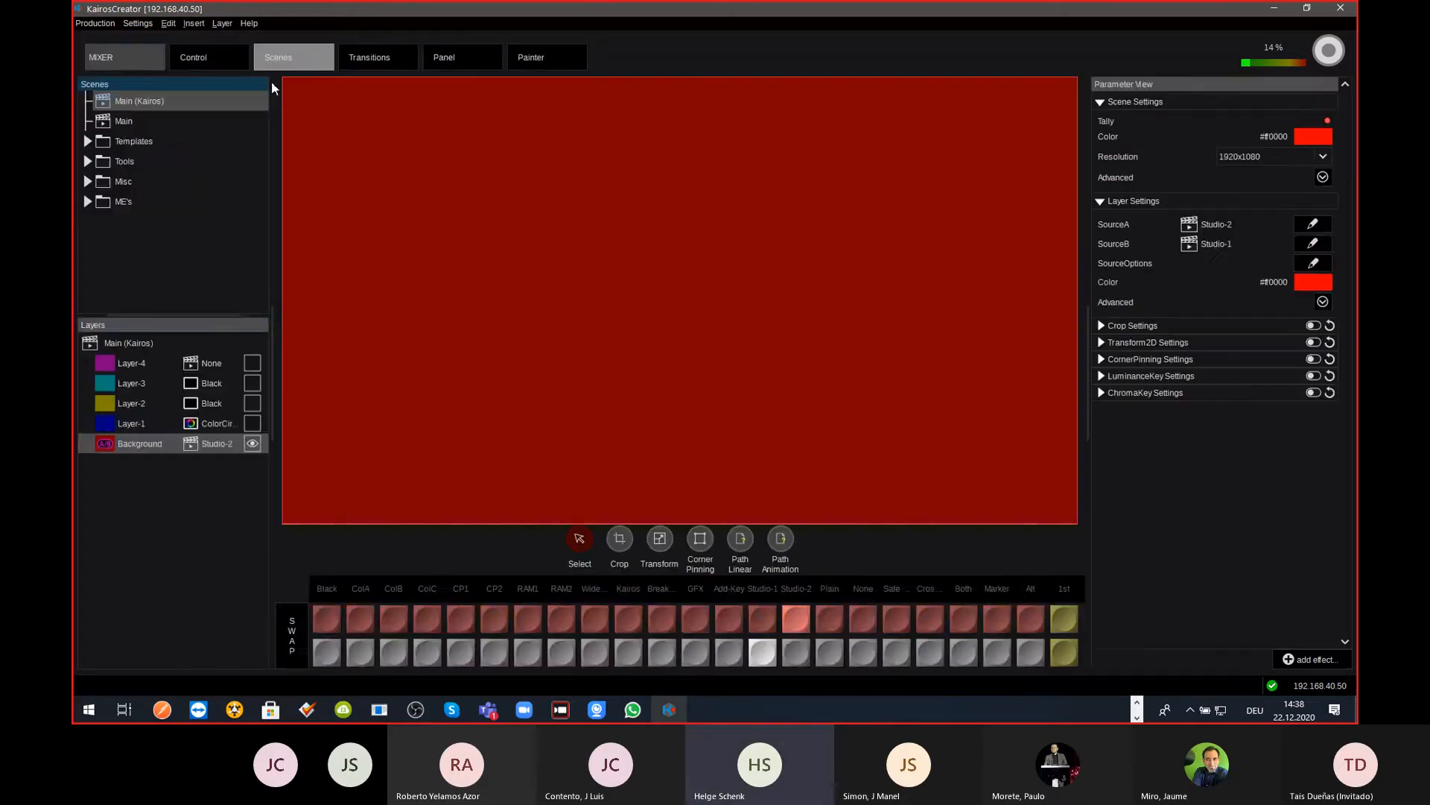
# Step: Set Layer-1's SourceA to the still ISE 2020 Logo.rr from the Fill - Key folder
pyautogui.click(218, 424)
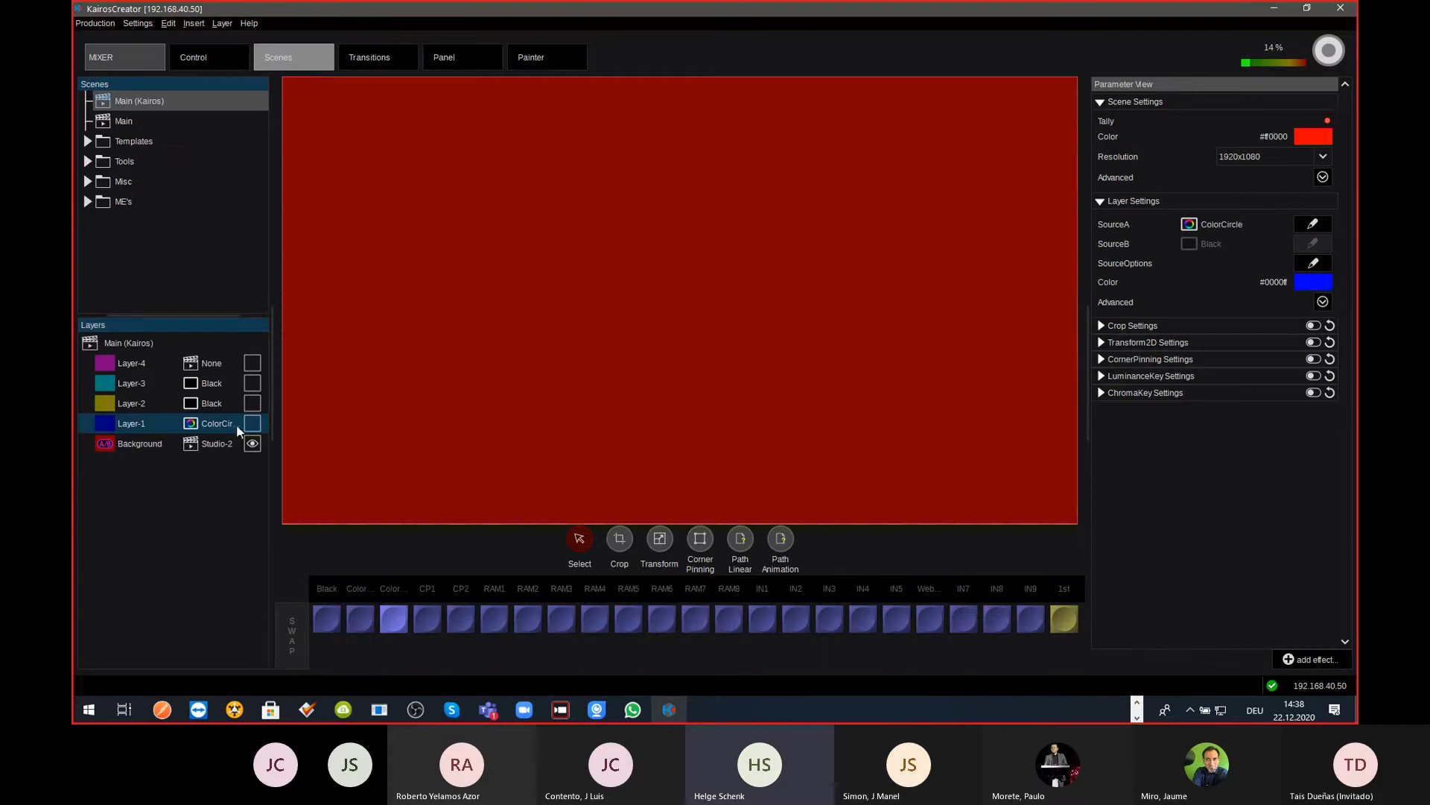
pyautogui.click(1321, 225)
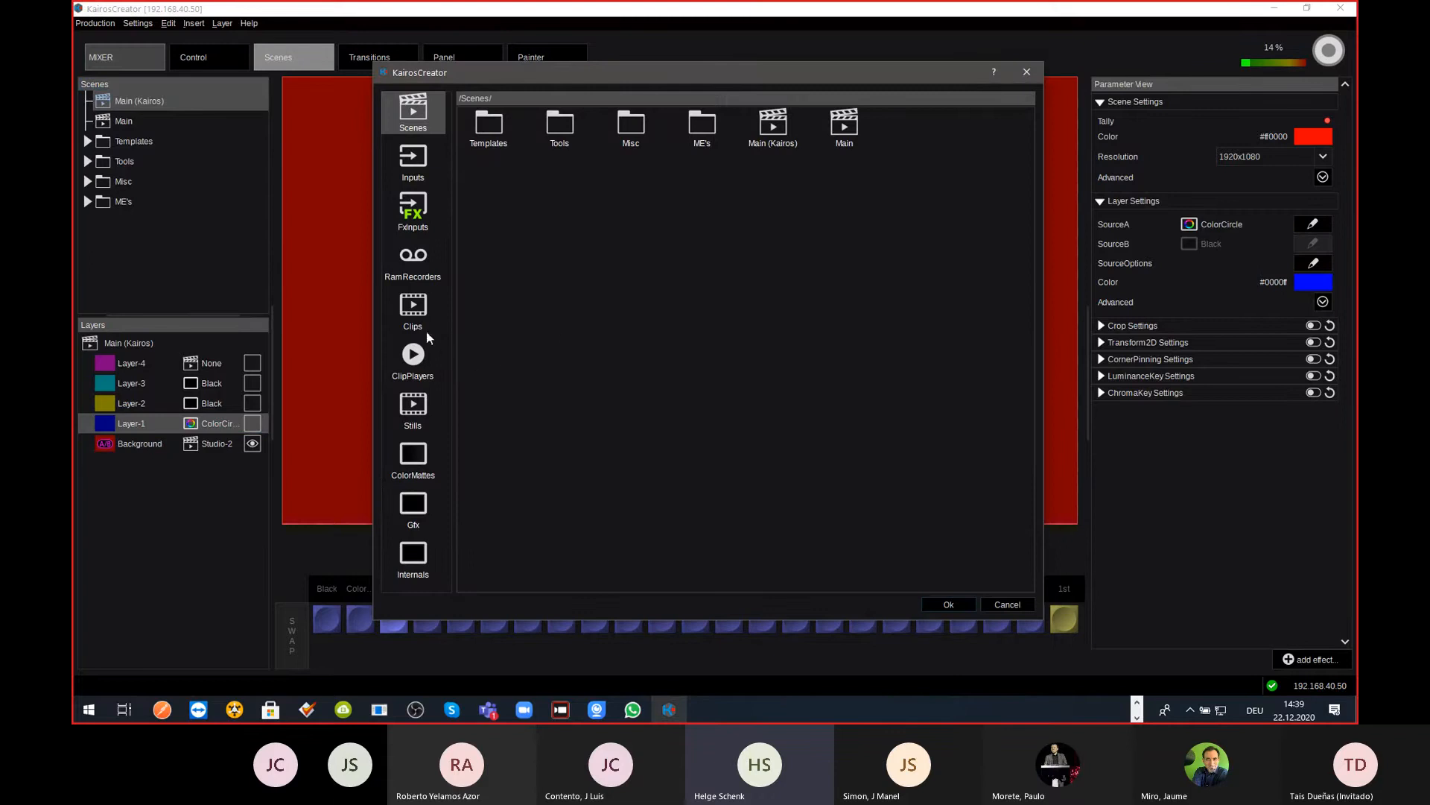
pyautogui.click(425, 406)
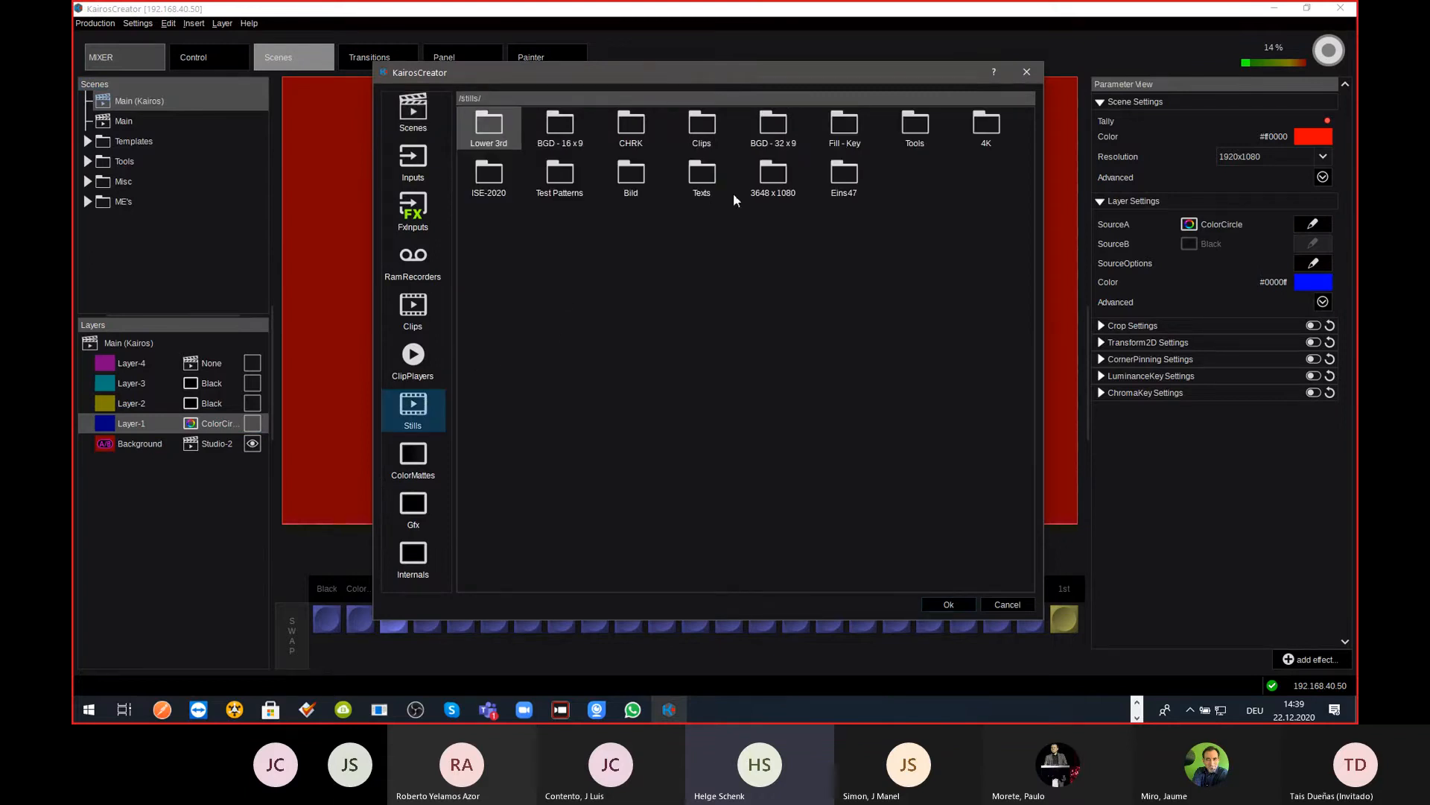
pyautogui.doubleClick(836, 136)
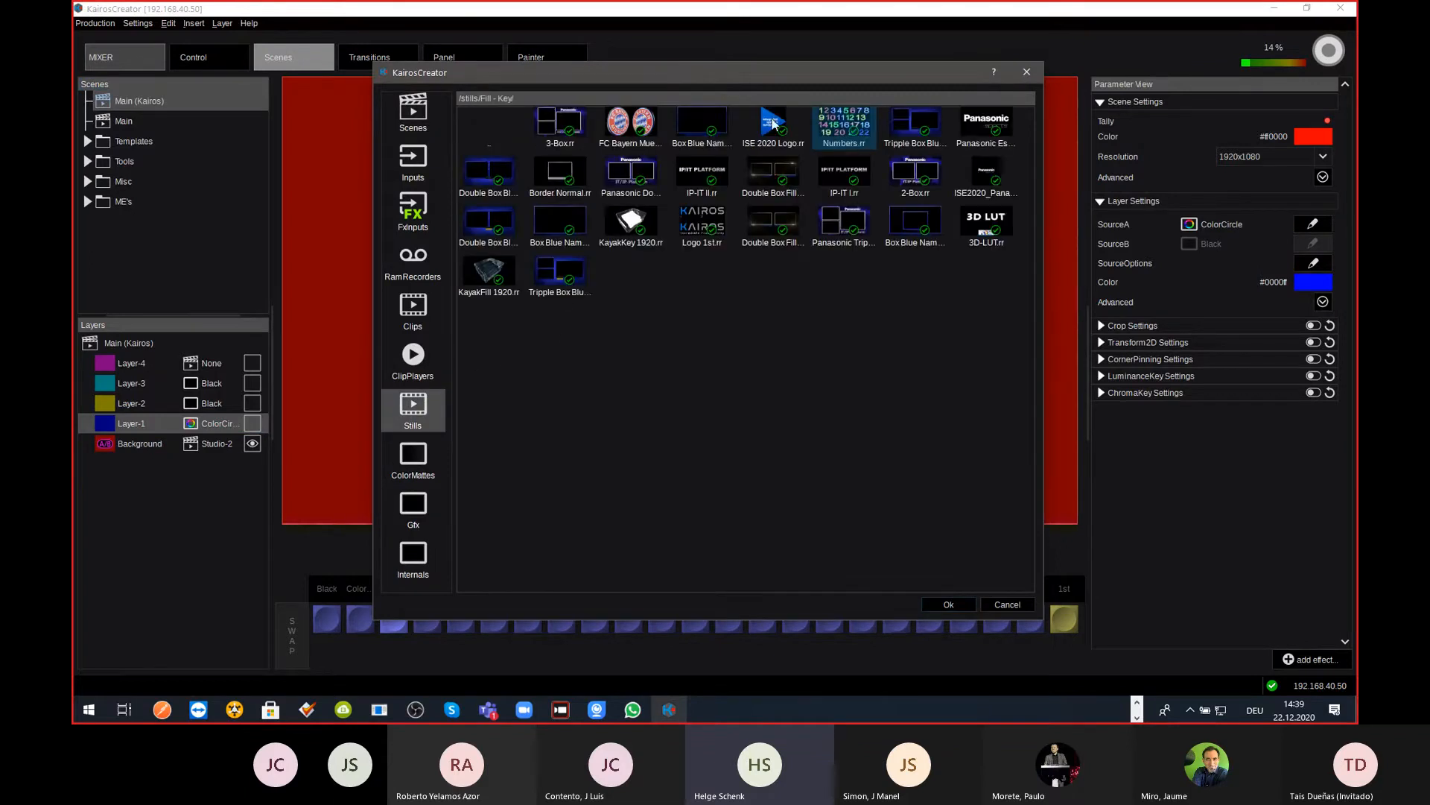
pyautogui.click(775, 125)
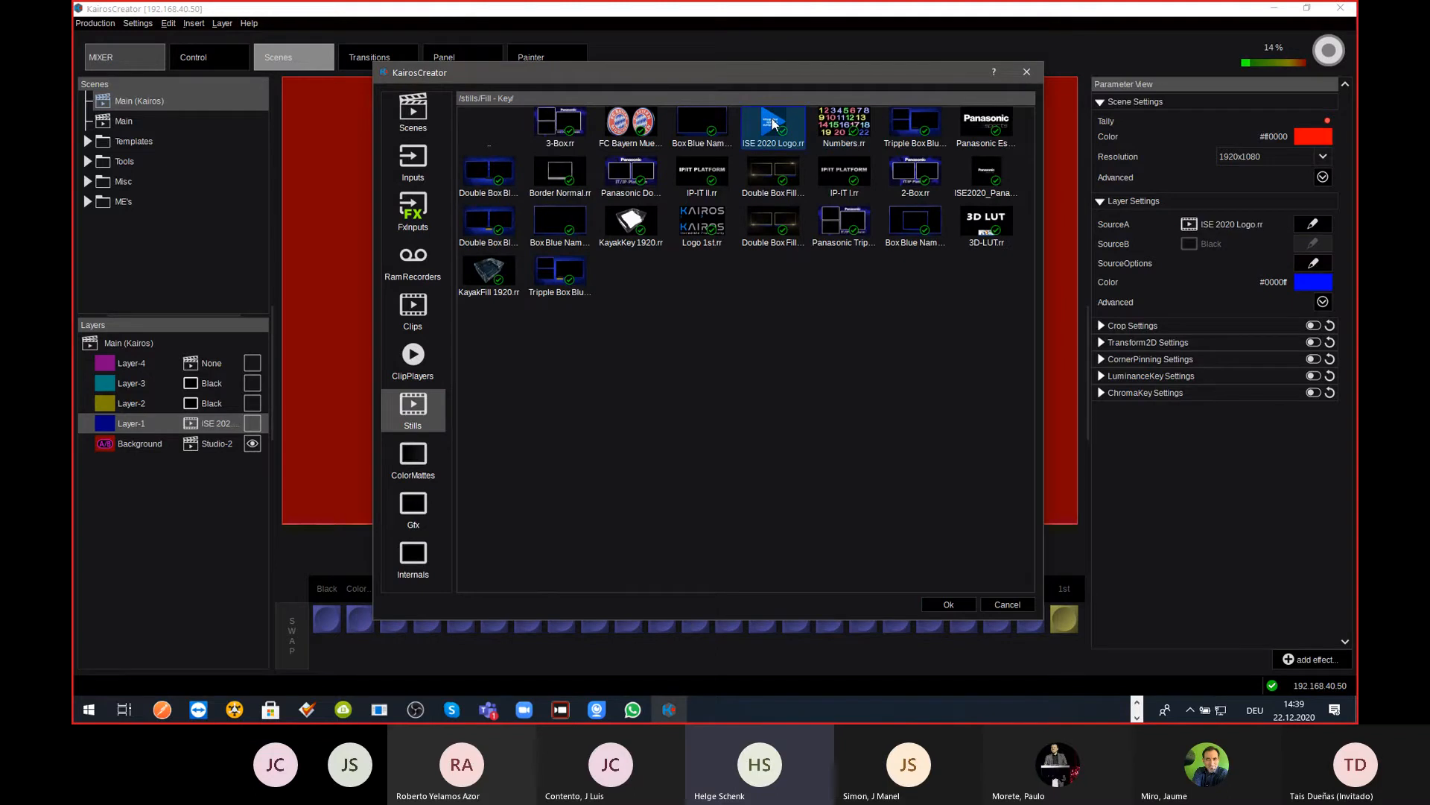
pyautogui.click(950, 604)
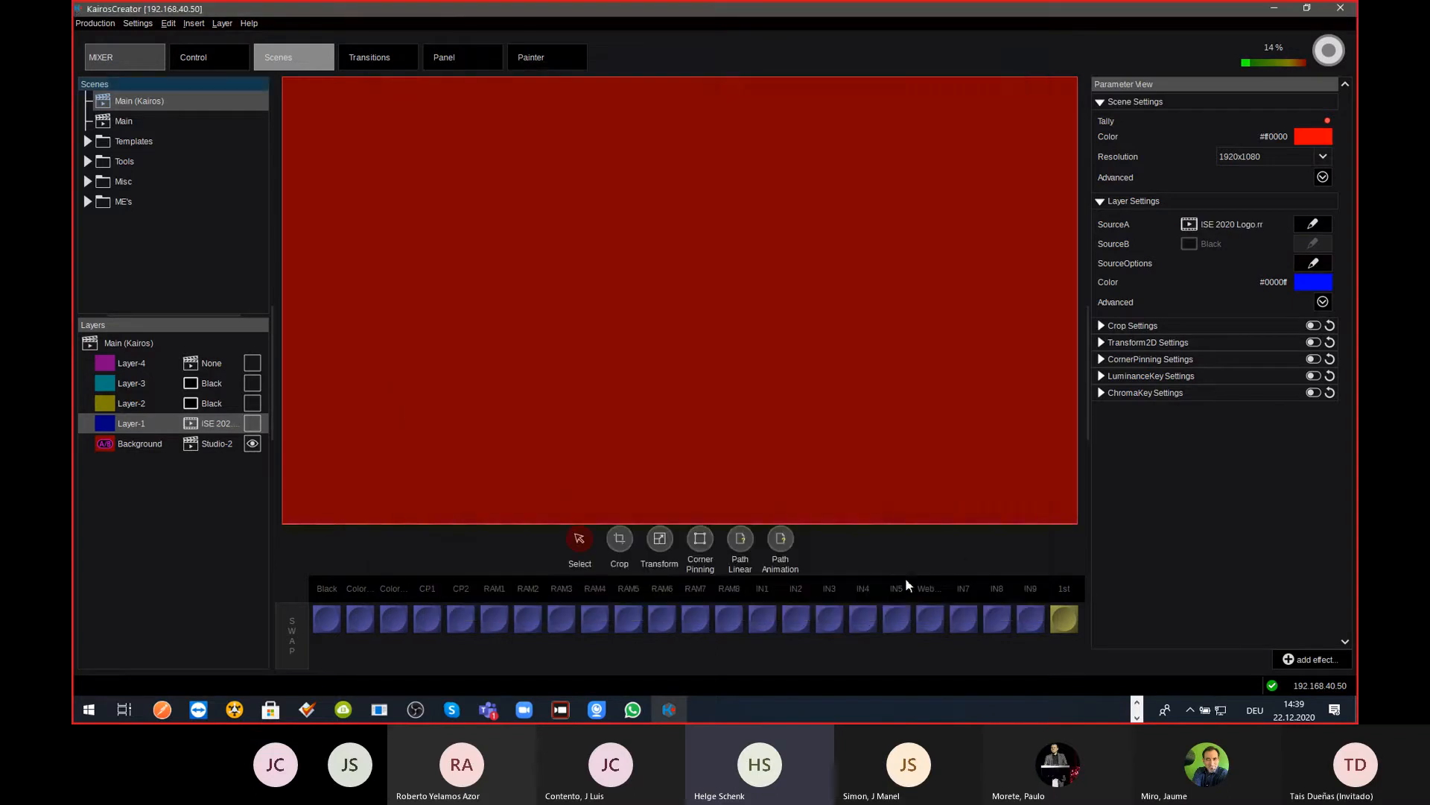
# Step: Make Layer-1 visible in the Main (Kairos) scene and check the logo over the background in the multiviewer's Live View
pyautogui.click(253, 423)
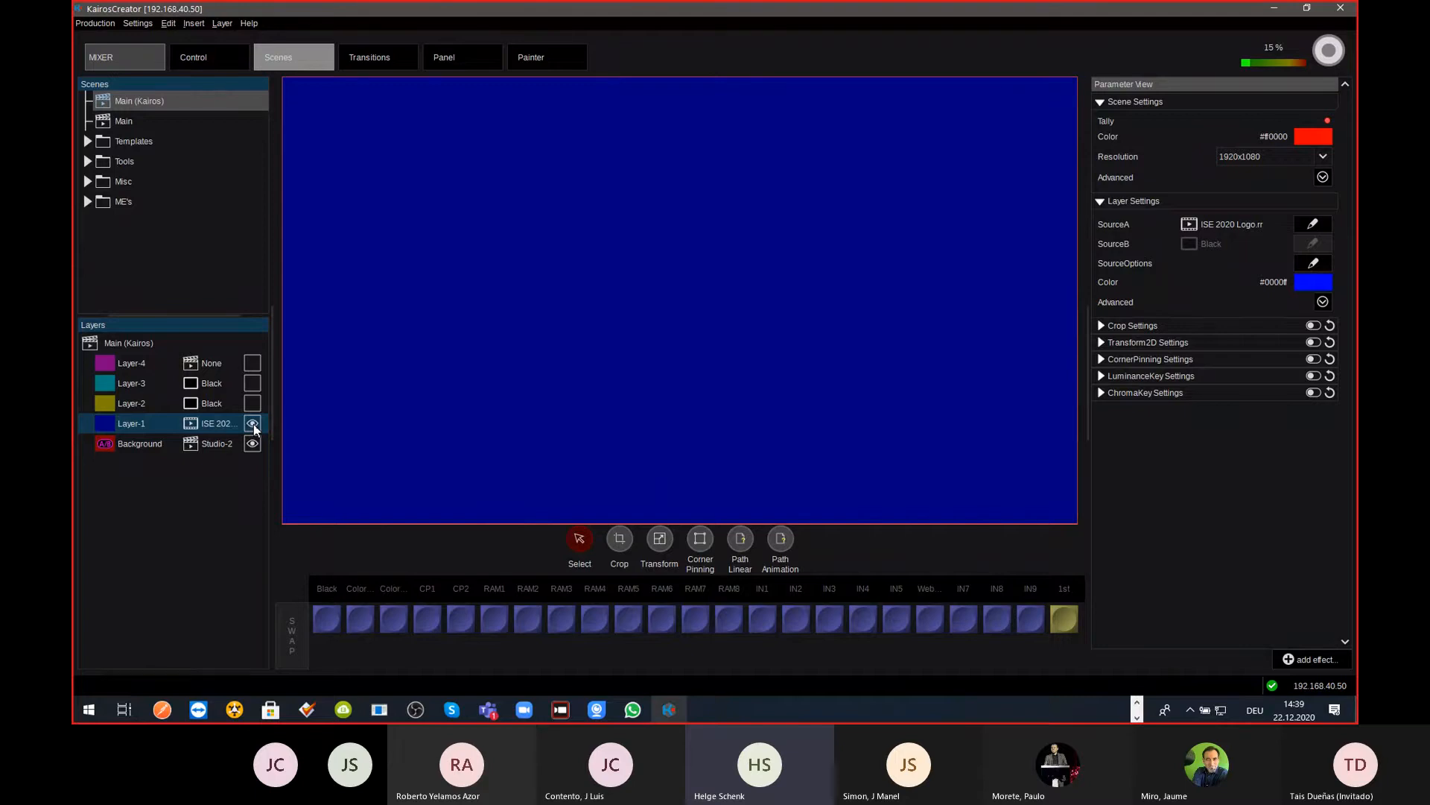
pyautogui.hotkey('ctrl', 'Tab')
pyautogui.hotkey('ctrl', 'Tab')
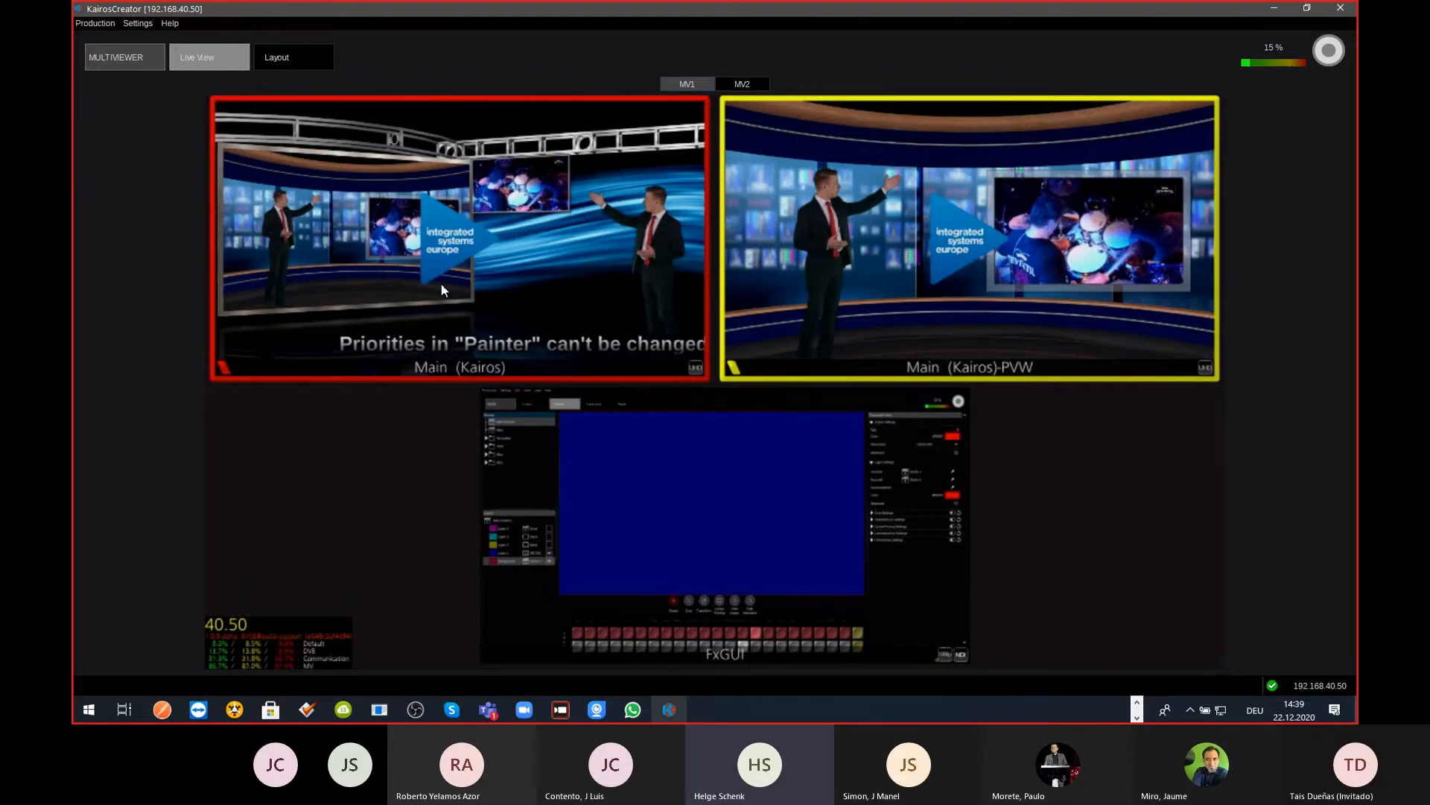
pyautogui.hotkey('ctrl', 'Tab')
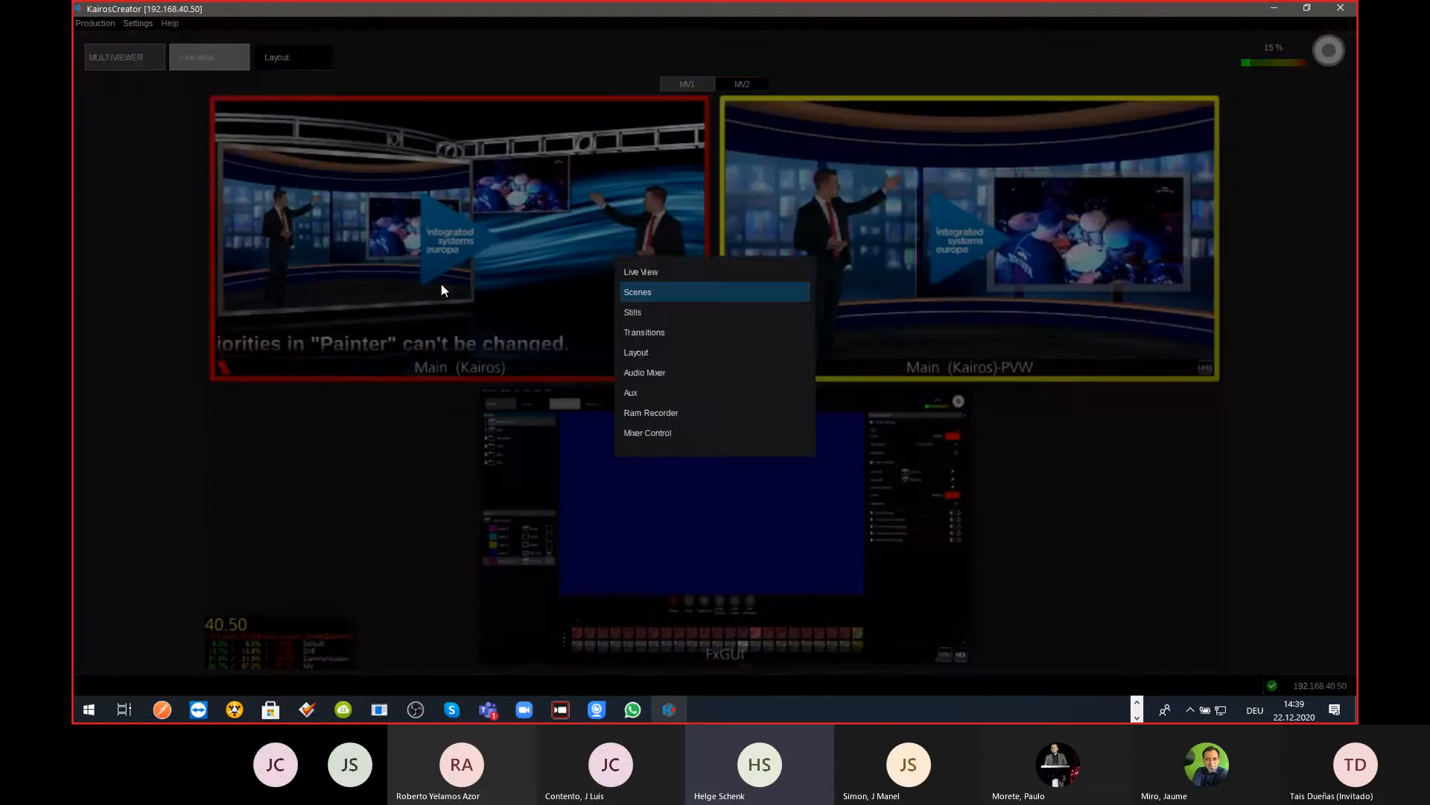
# Step: Set Layer-1's Mode to FitSceneKeepAspect, check the logo's scaling in the multiviewer's Live View, and return to the scenes
pyautogui.click(211, 425)
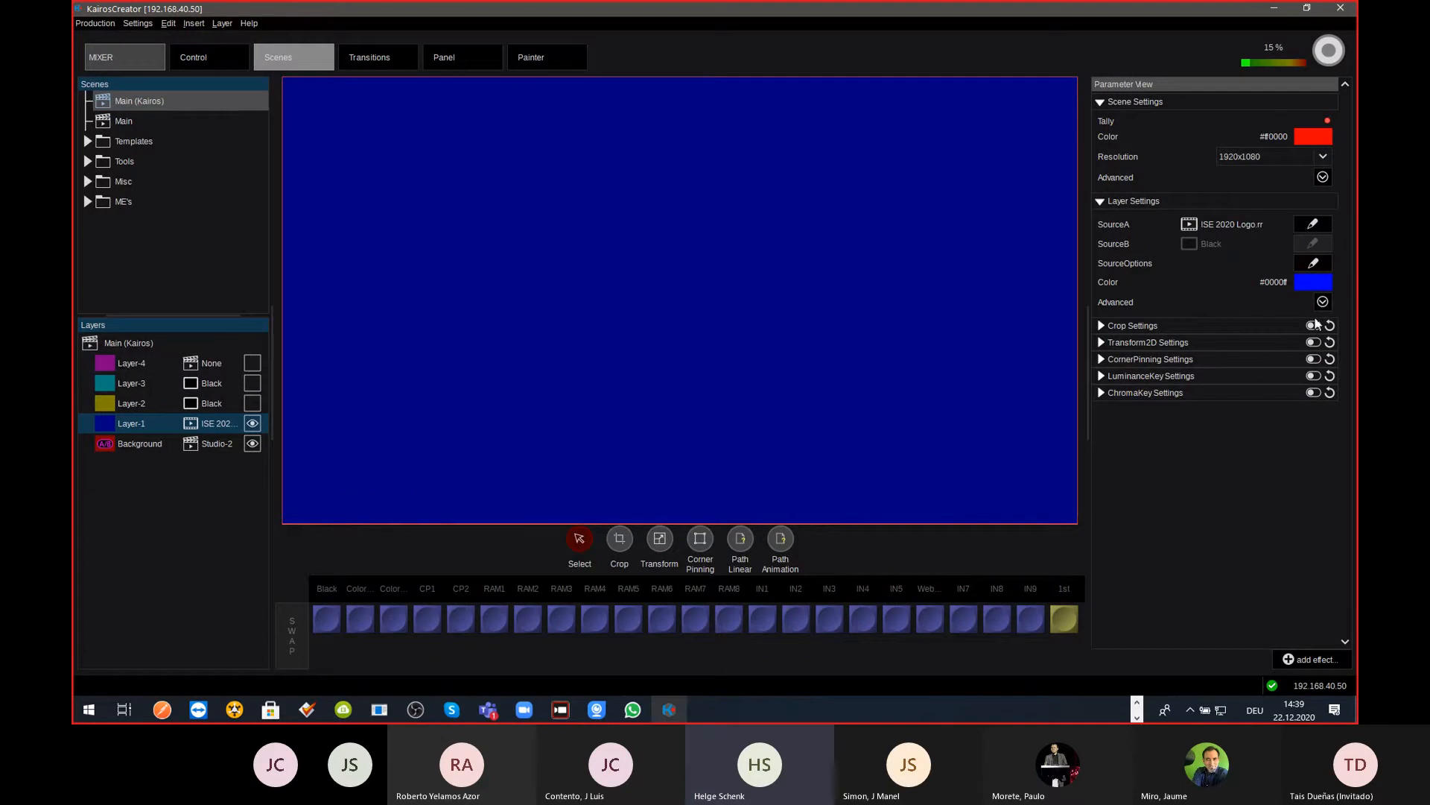
pyautogui.click(1323, 302)
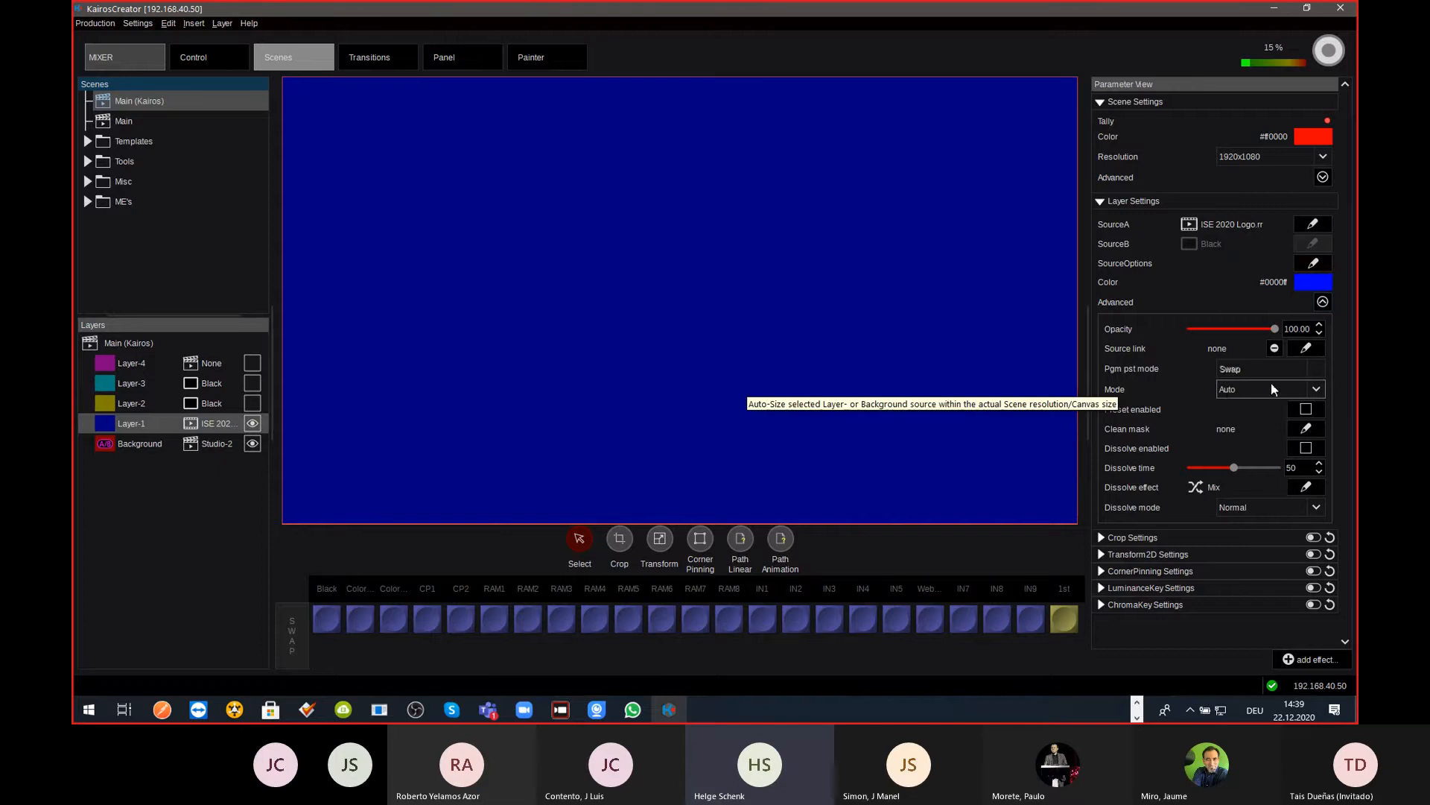
pyautogui.click(1318, 389)
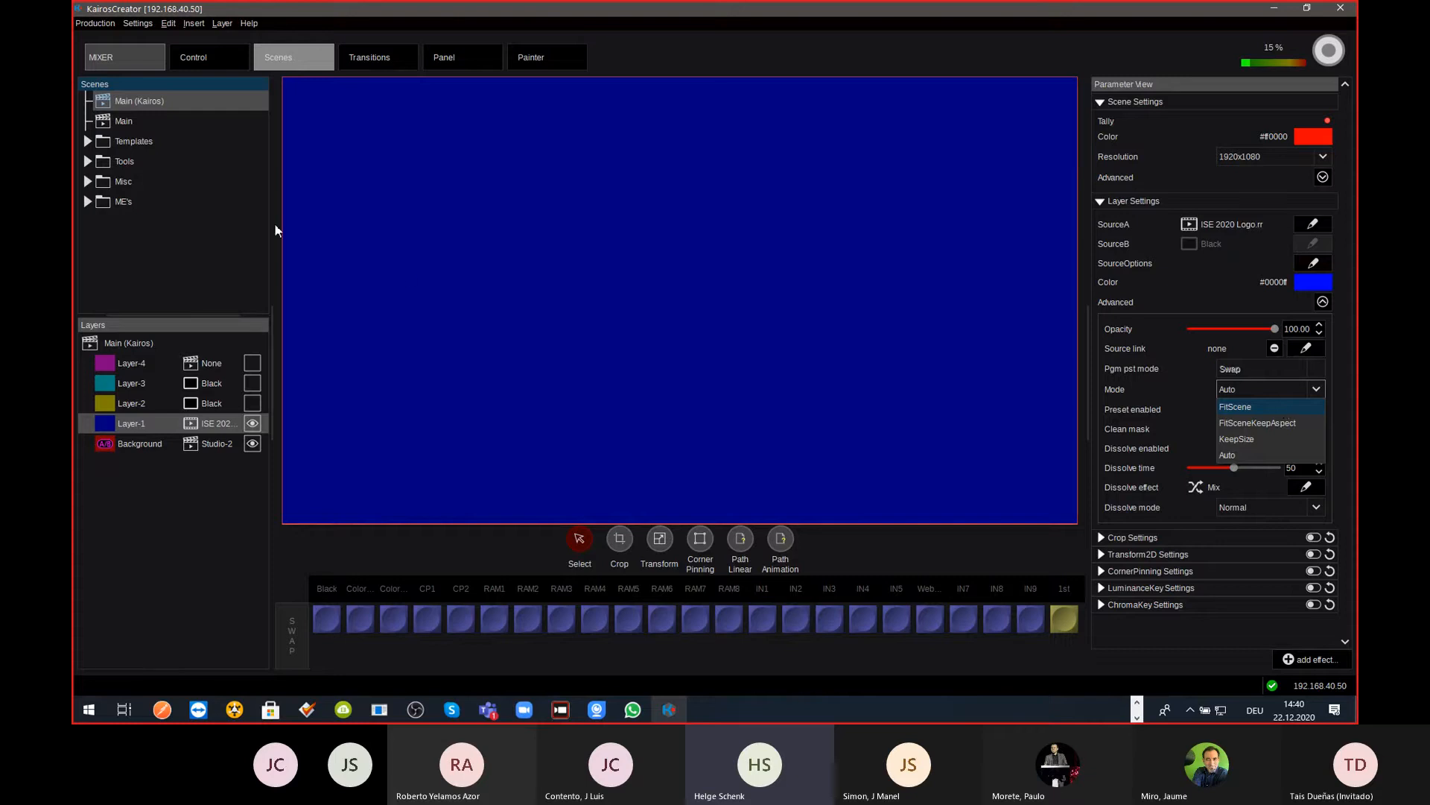
pyautogui.click(151, 63)
pyautogui.click(208, 119)
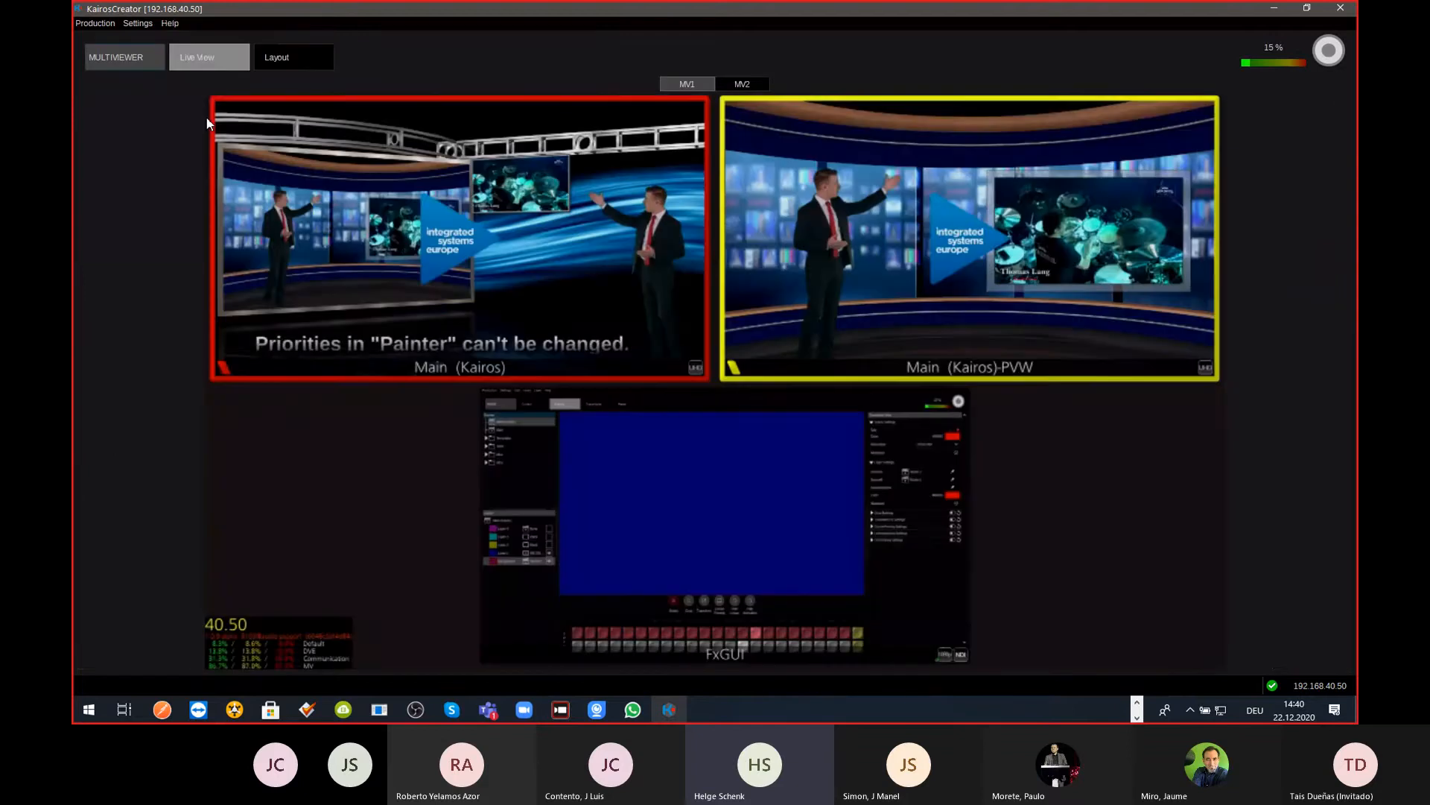
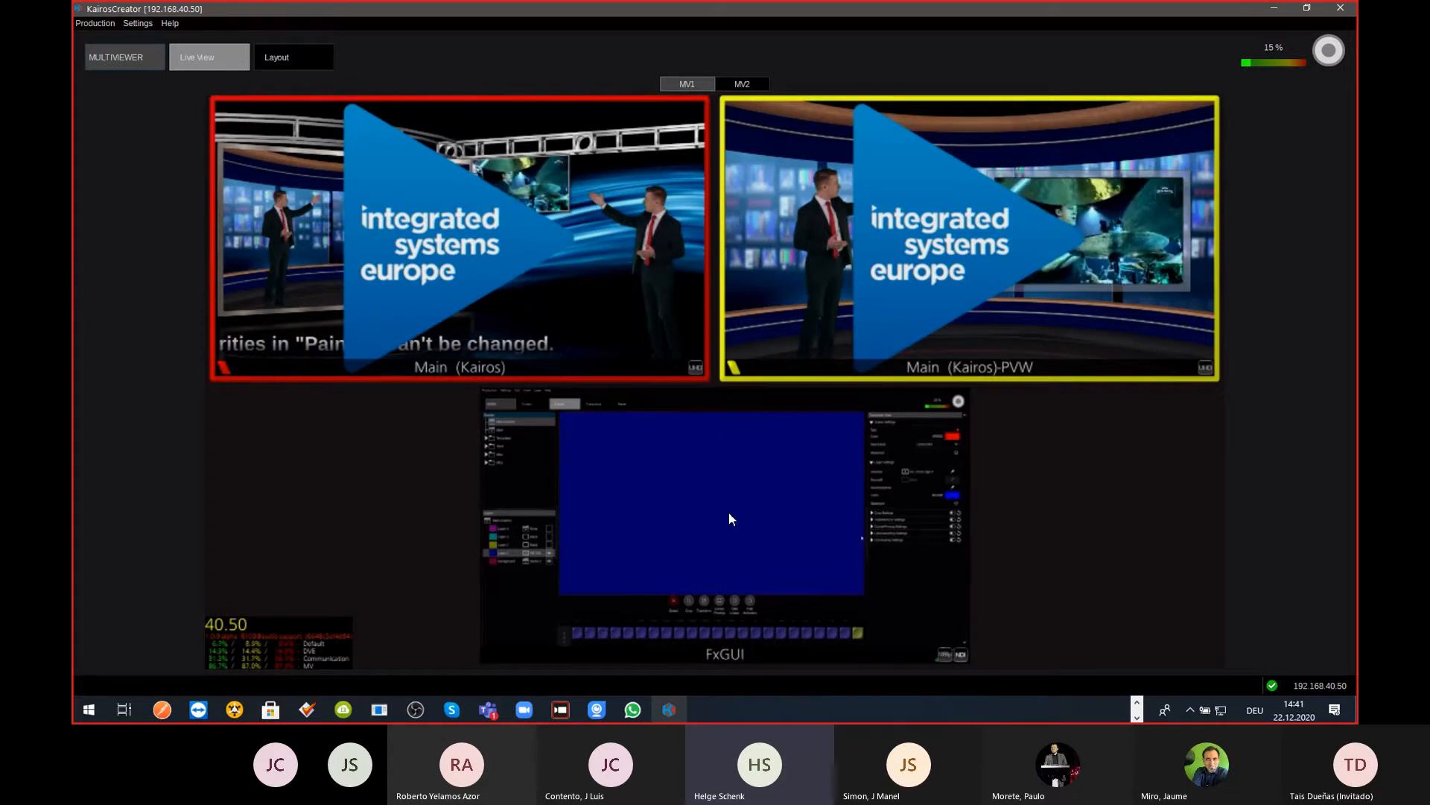
pyautogui.hotkey('ctrl', 'Tab')
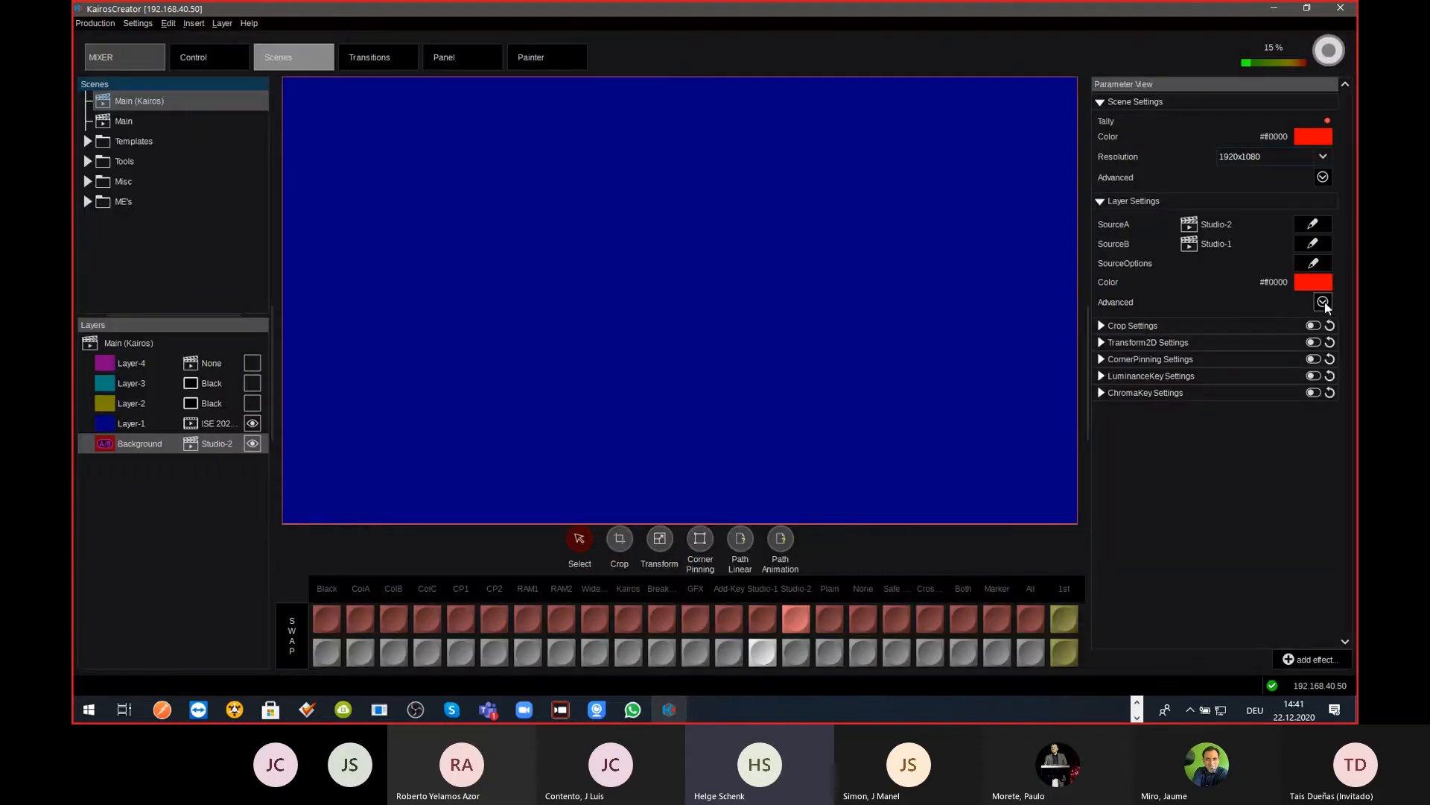
# Step: Examine the available Mode options of the Background layer and Layer-1, and the scene's advanced resolution settings
pyautogui.click(1323, 301)
pyautogui.click(1315, 394)
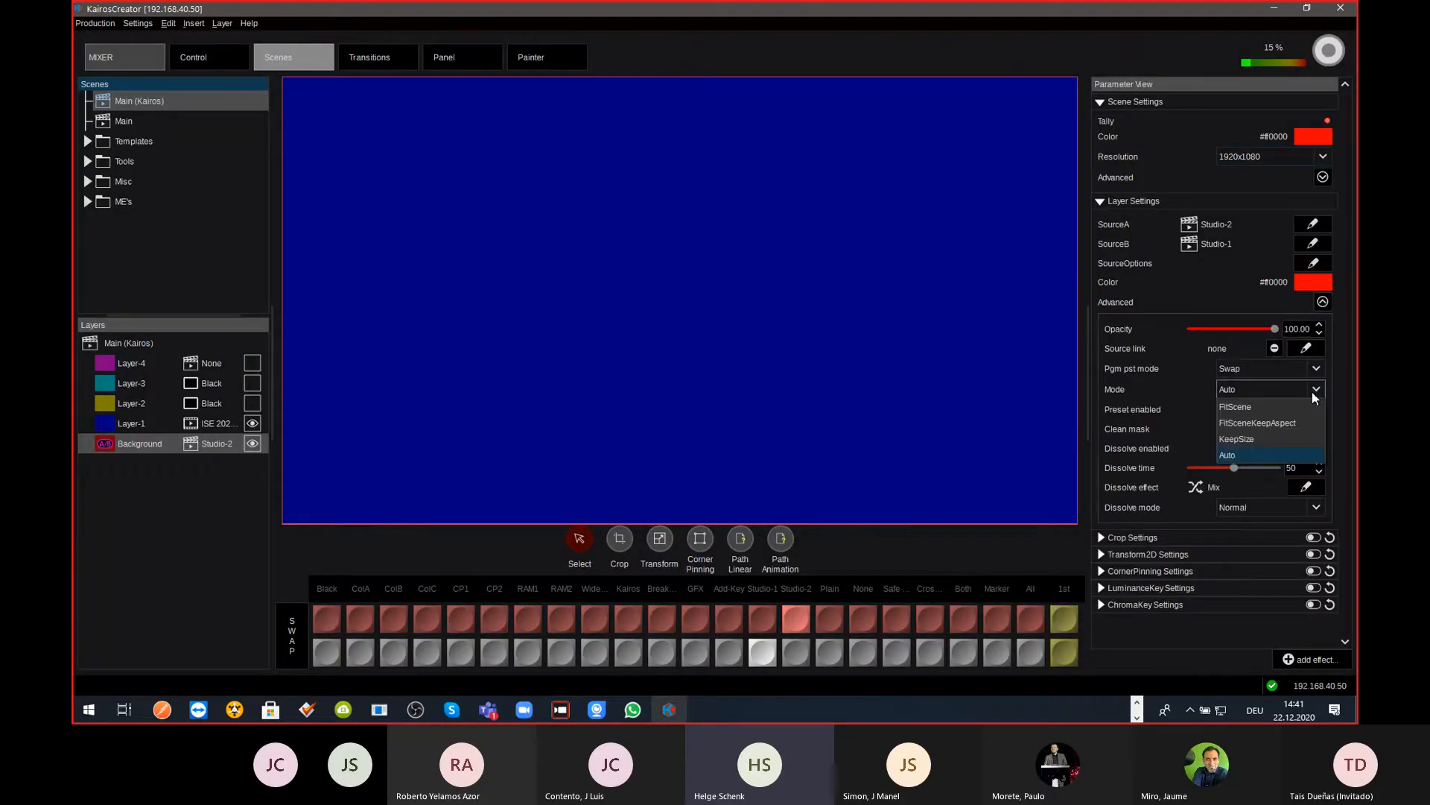
pyautogui.click(1315, 397)
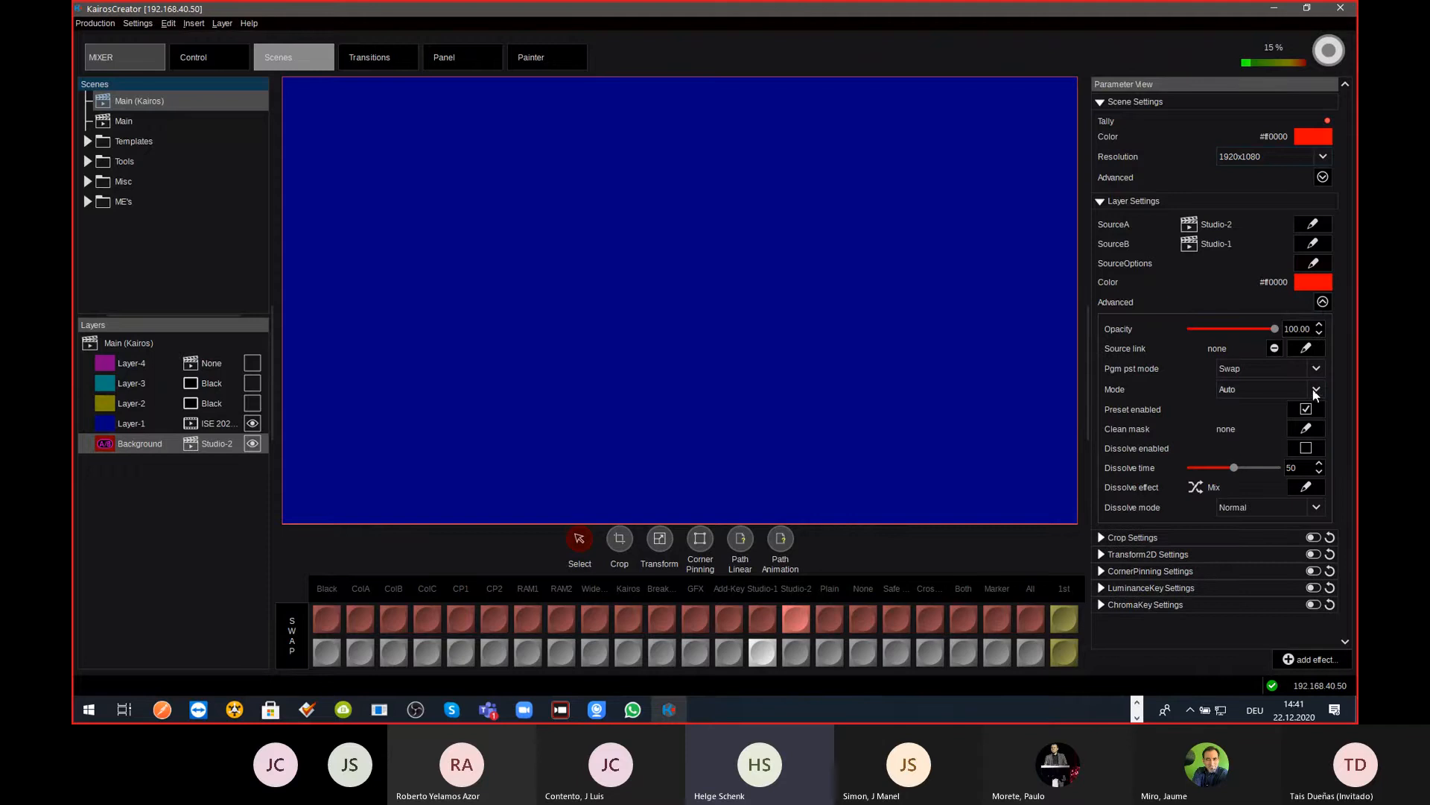
pyautogui.click(217, 431)
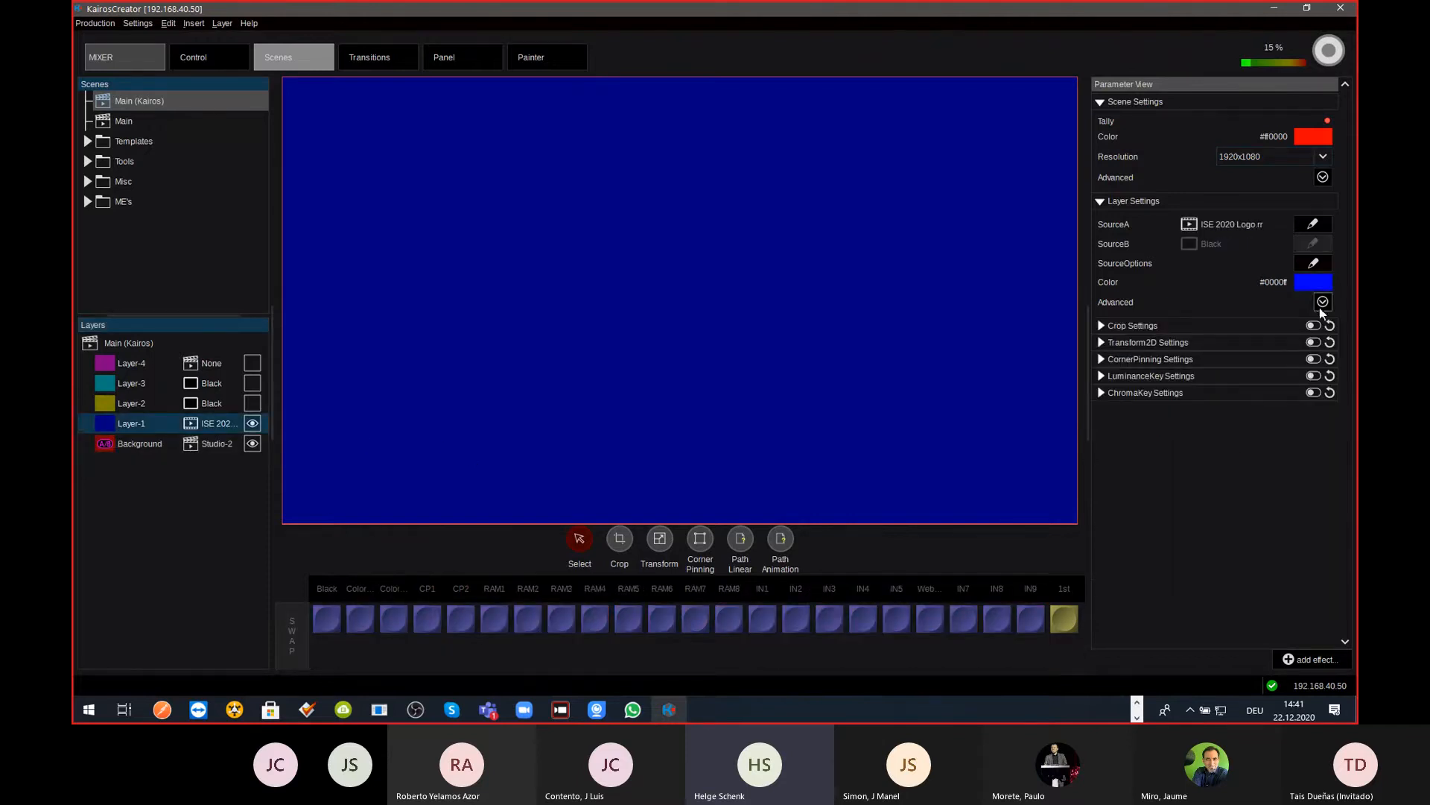
pyautogui.click(1323, 302)
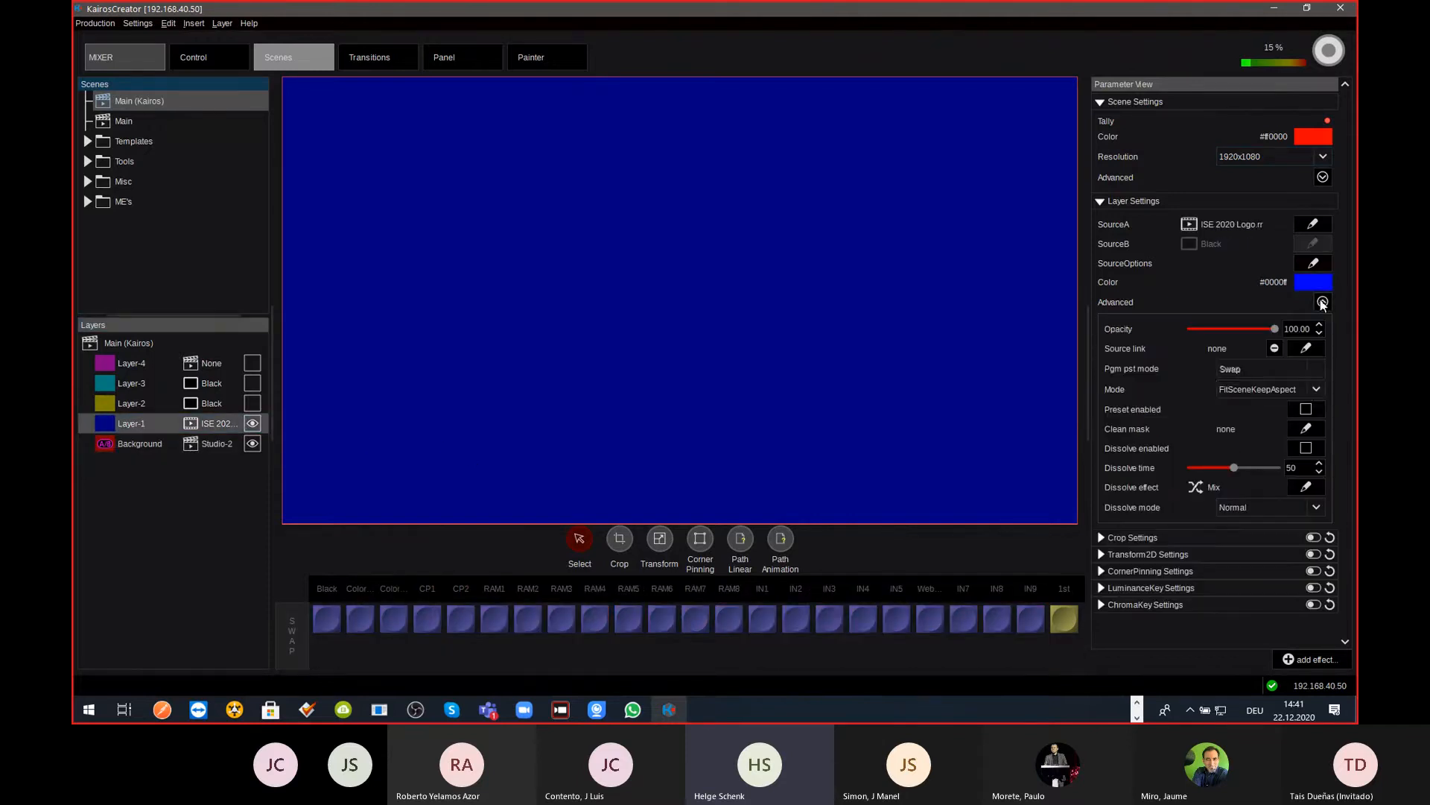
pyautogui.click(1317, 390)
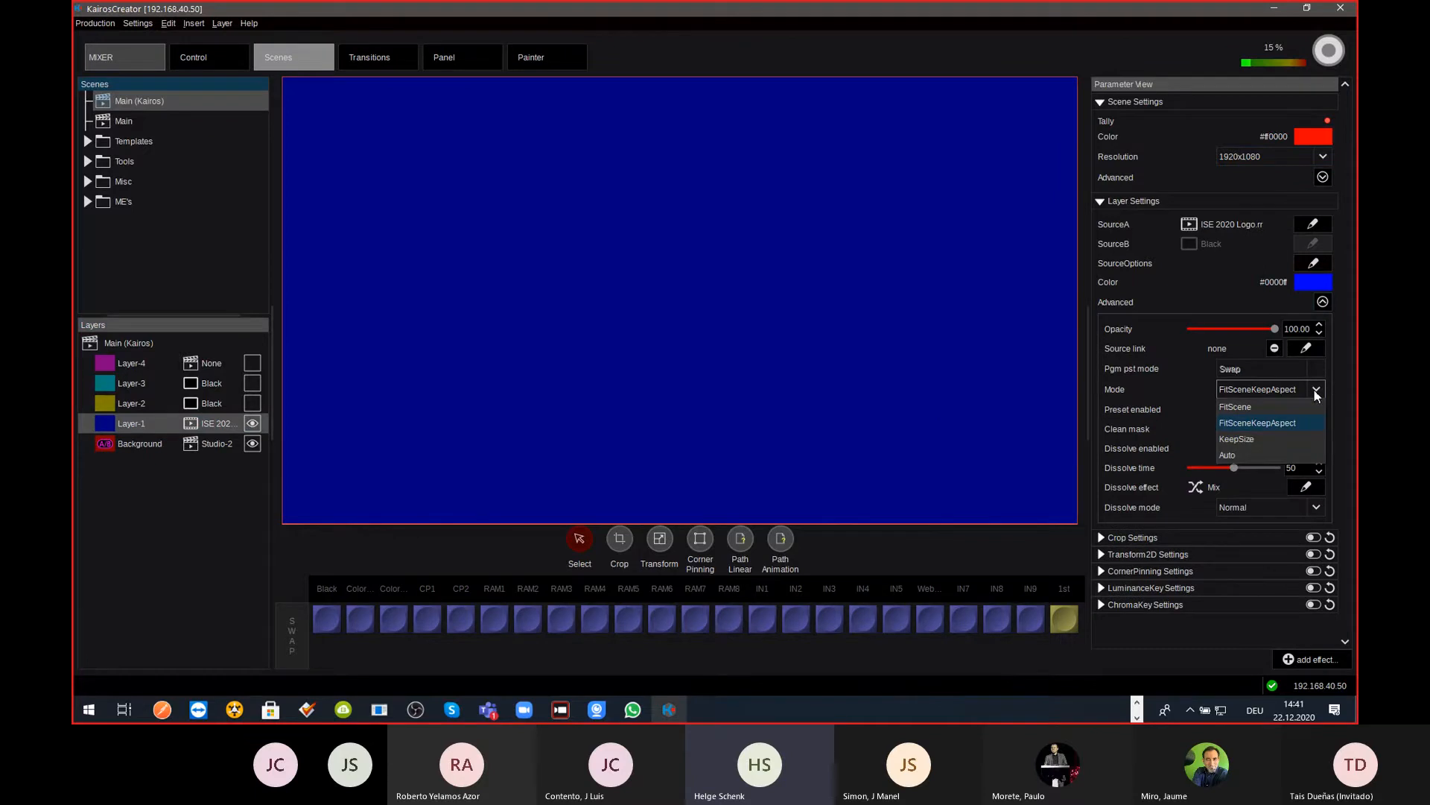
pyautogui.click(1316, 393)
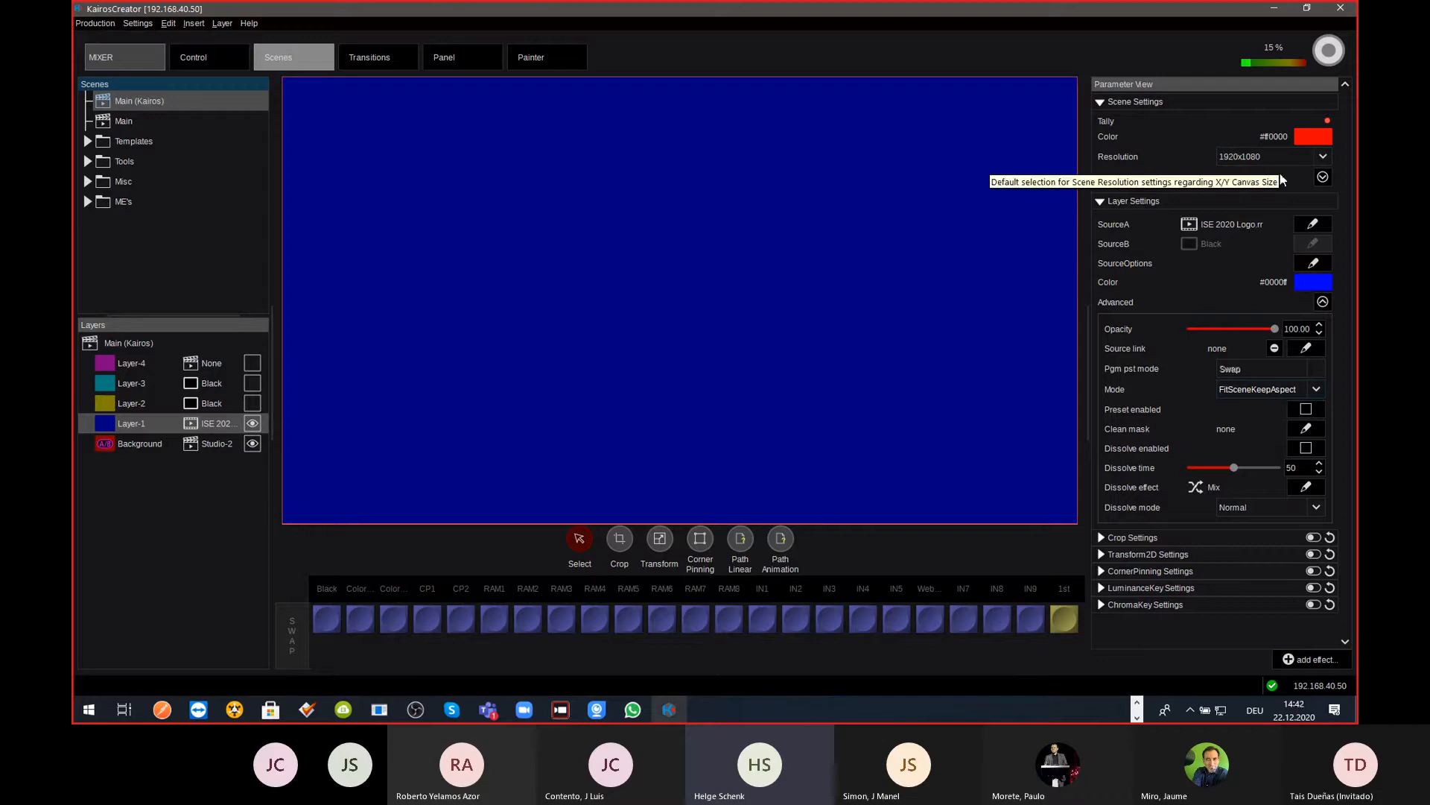
pyautogui.click(1323, 177)
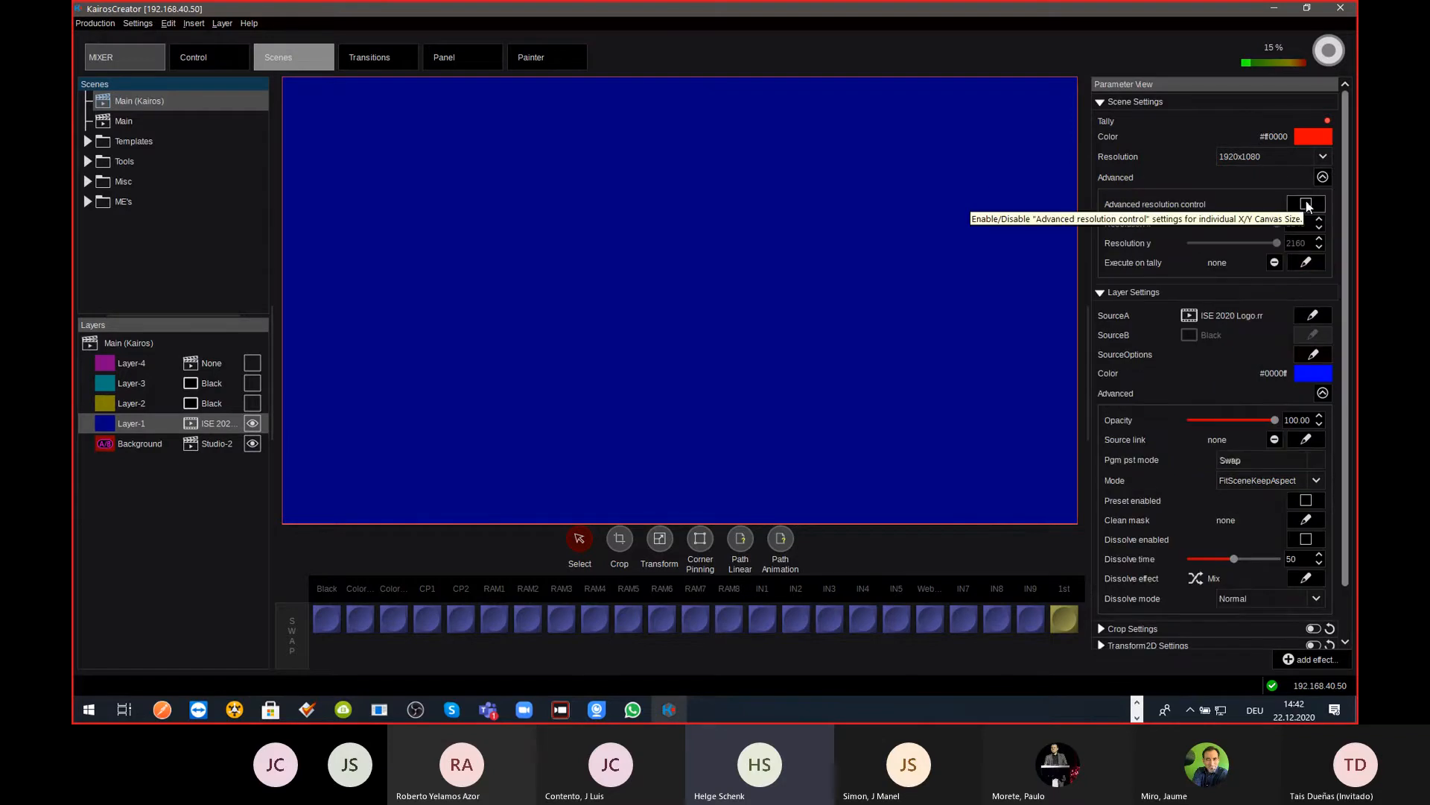
pyautogui.click(1324, 178)
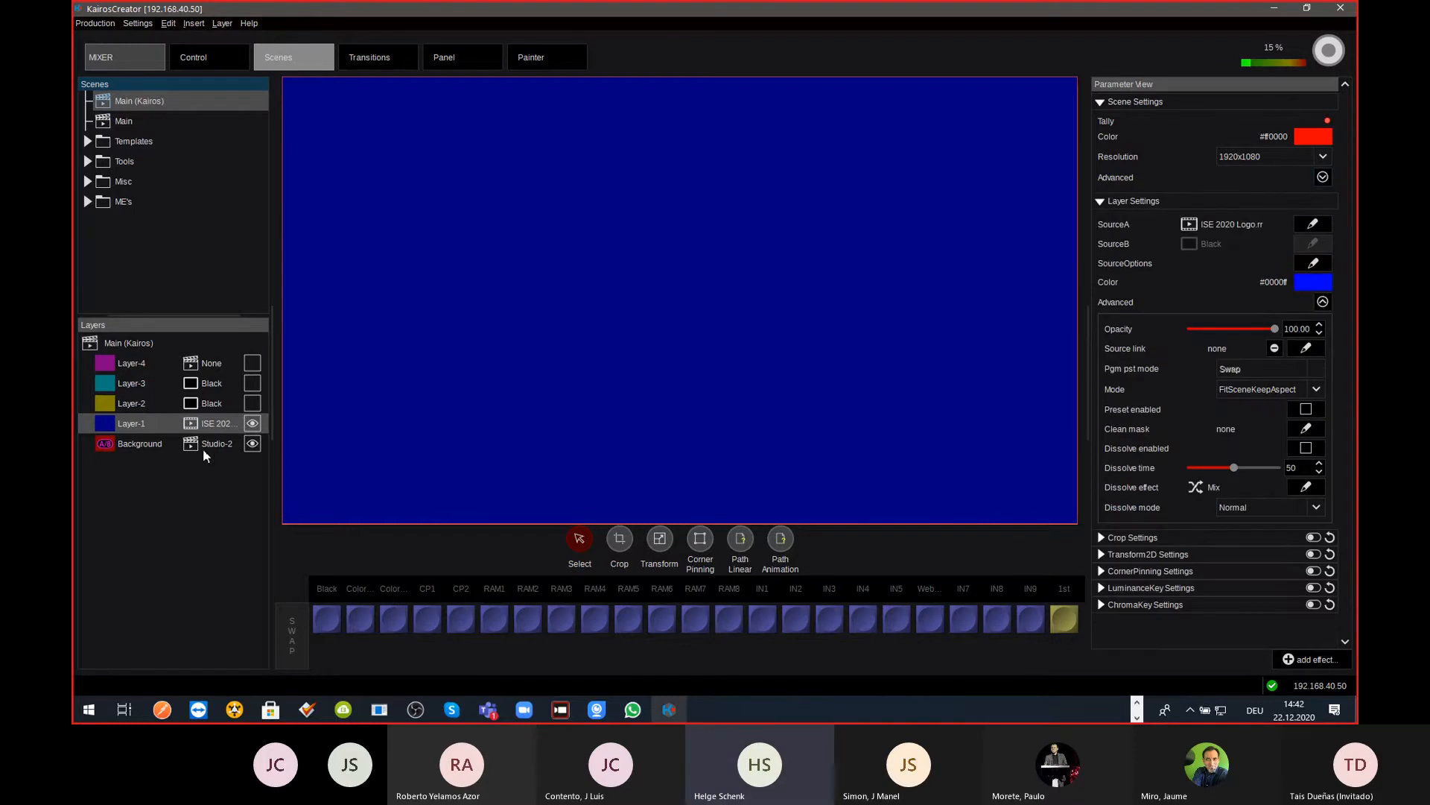
# Step: Compare the source selection rows of Layer-1, Layer-3 and the Background layer
pyautogui.click(234, 420)
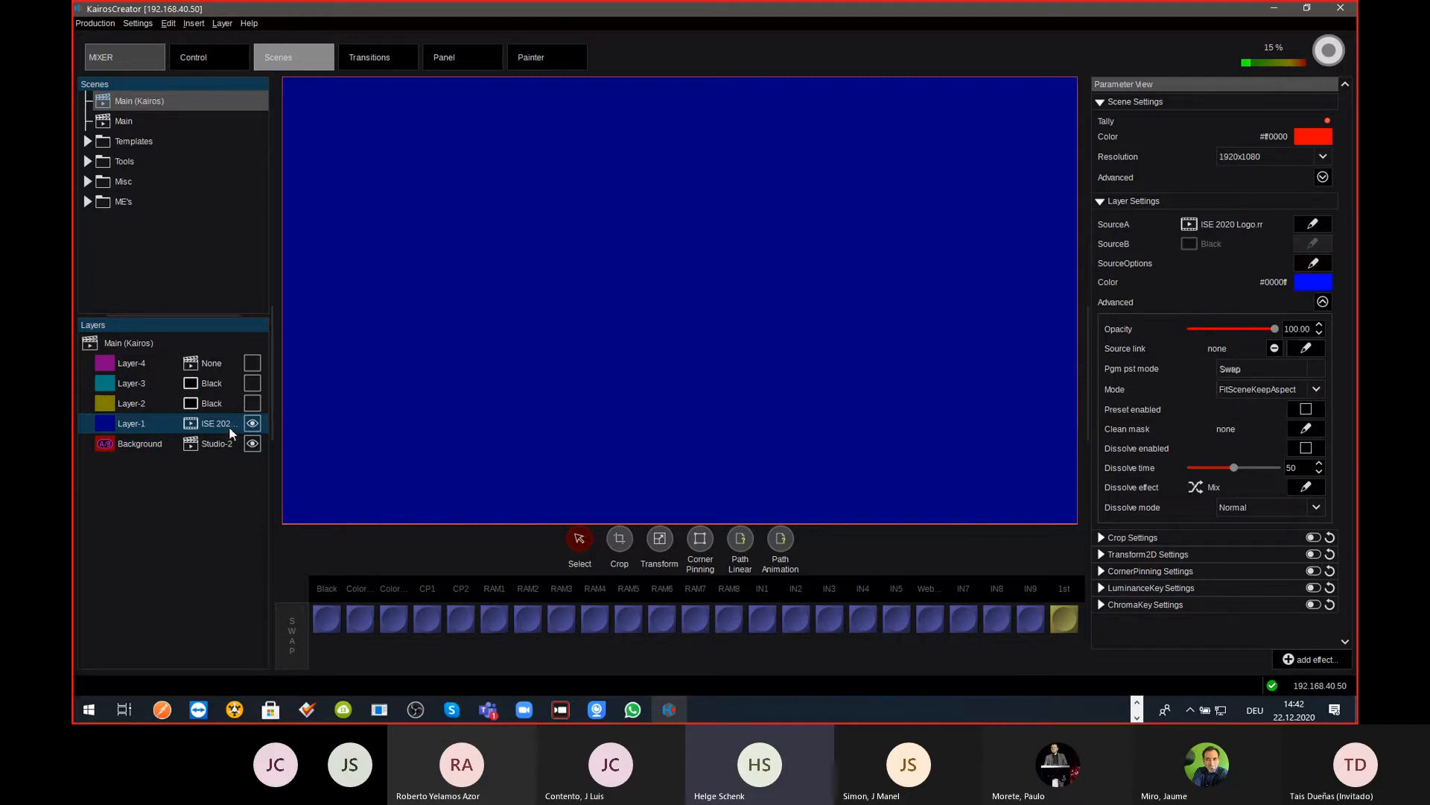
pyautogui.click(229, 383)
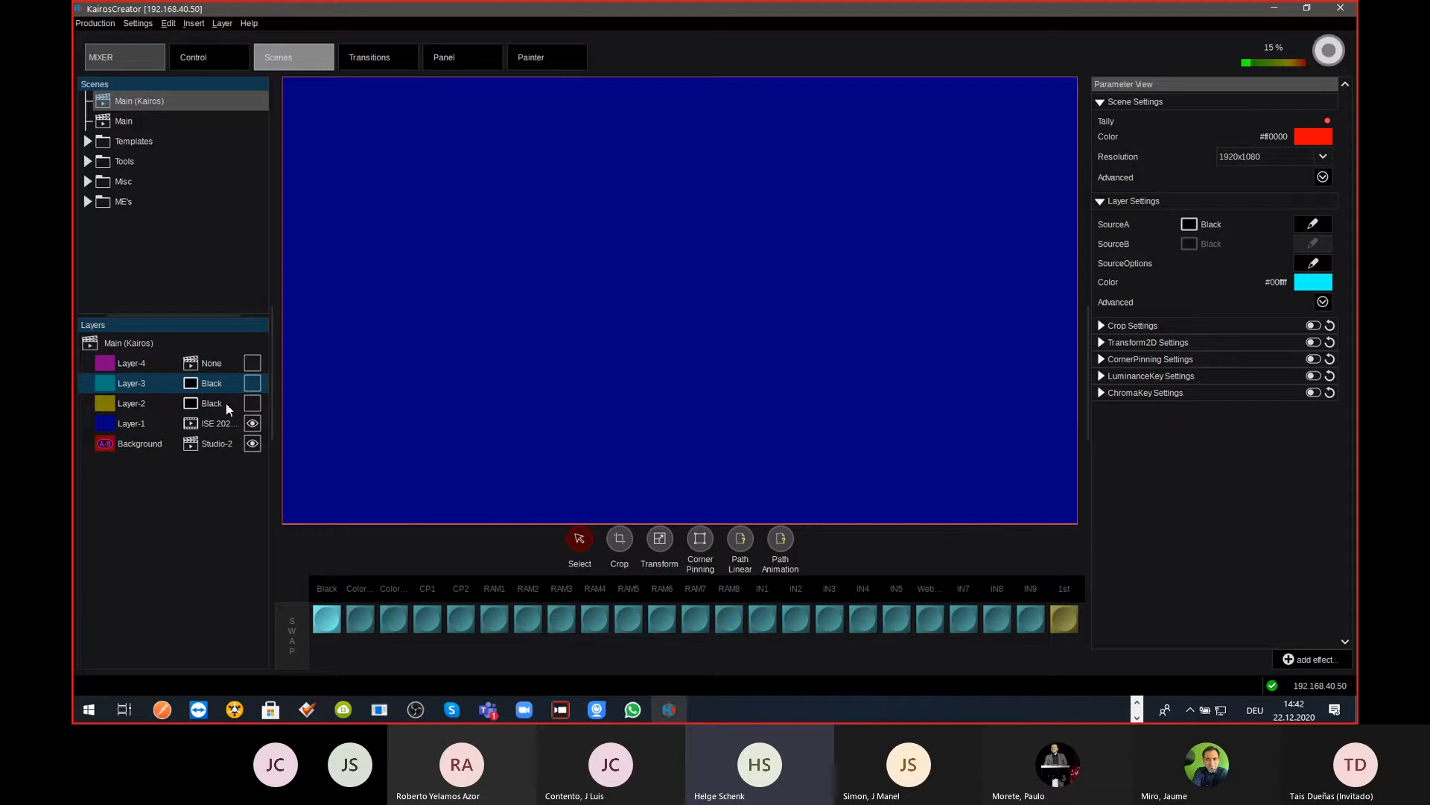
pyautogui.click(209, 447)
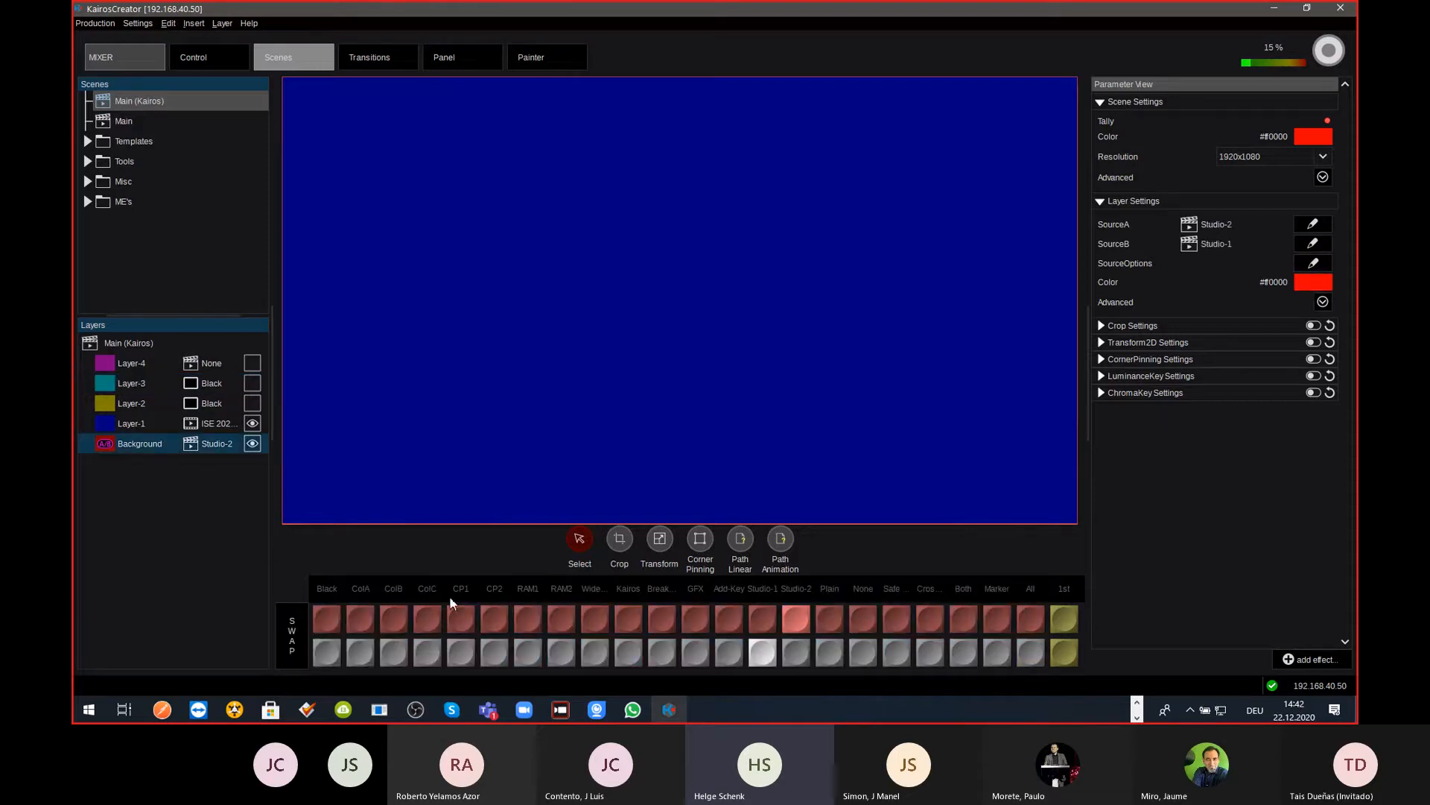
# Step: Set Layer-3's Source link to Layer-2 in its advanced layer settings
pyautogui.click(229, 385)
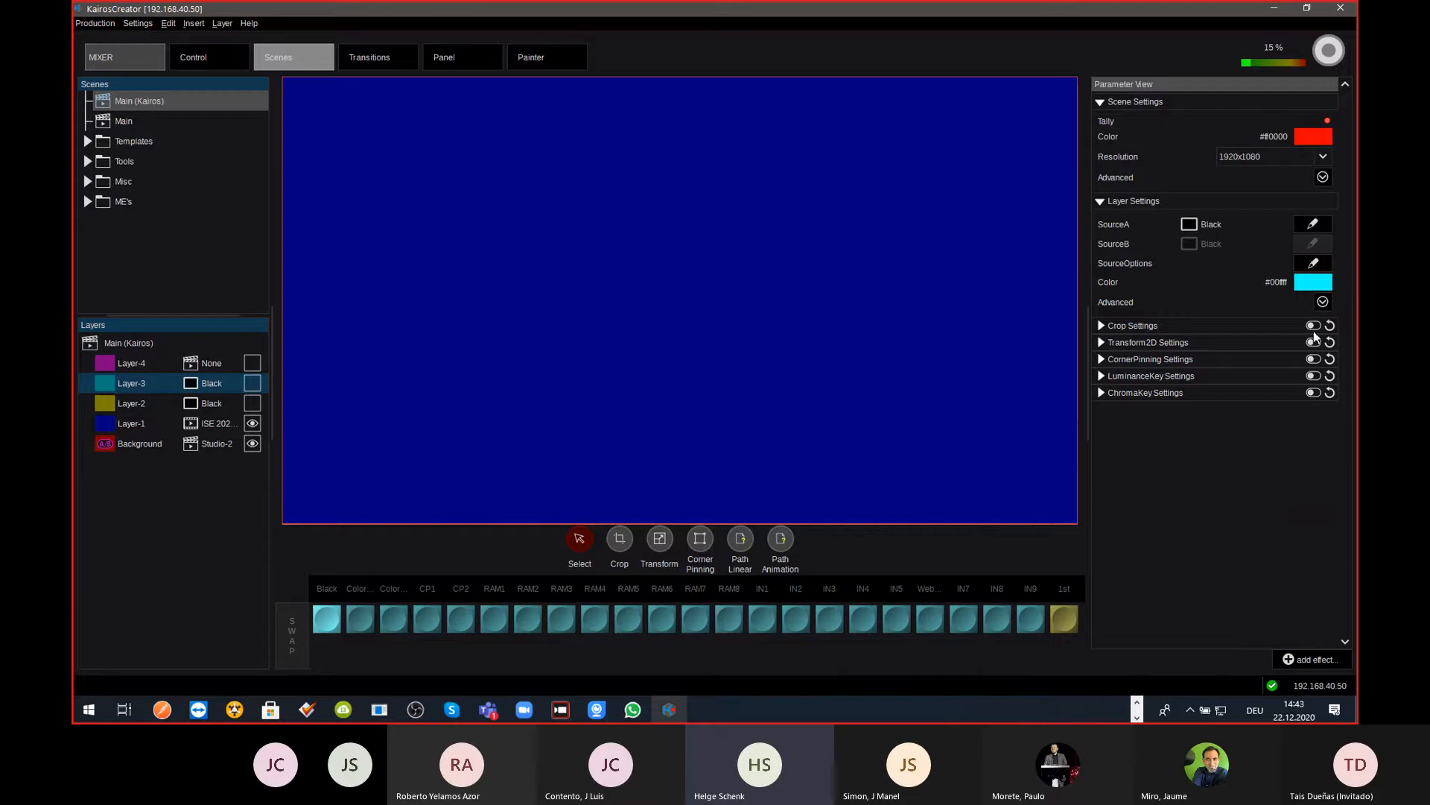
pyautogui.click(1319, 302)
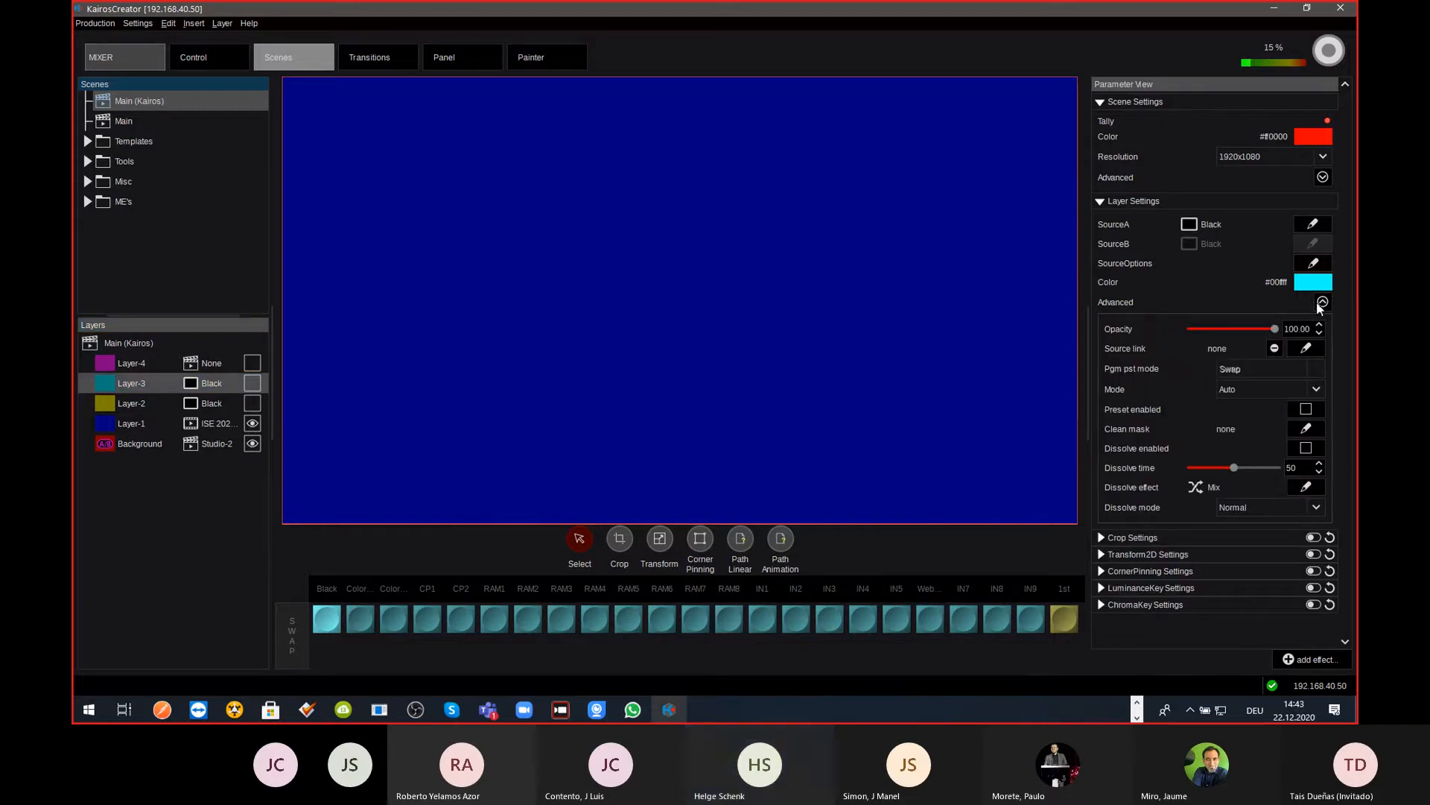
pyautogui.click(1307, 348)
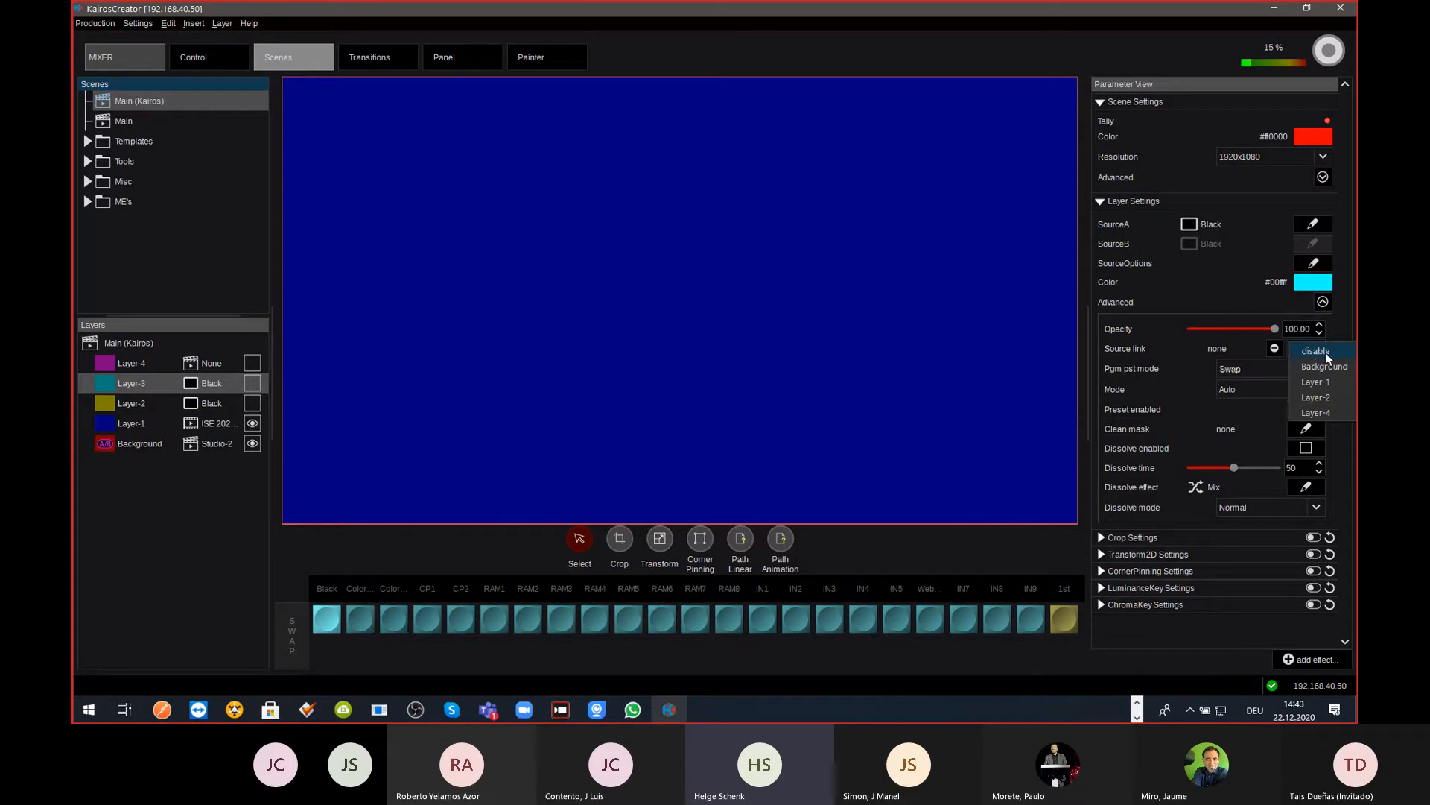
pyautogui.click(1317, 398)
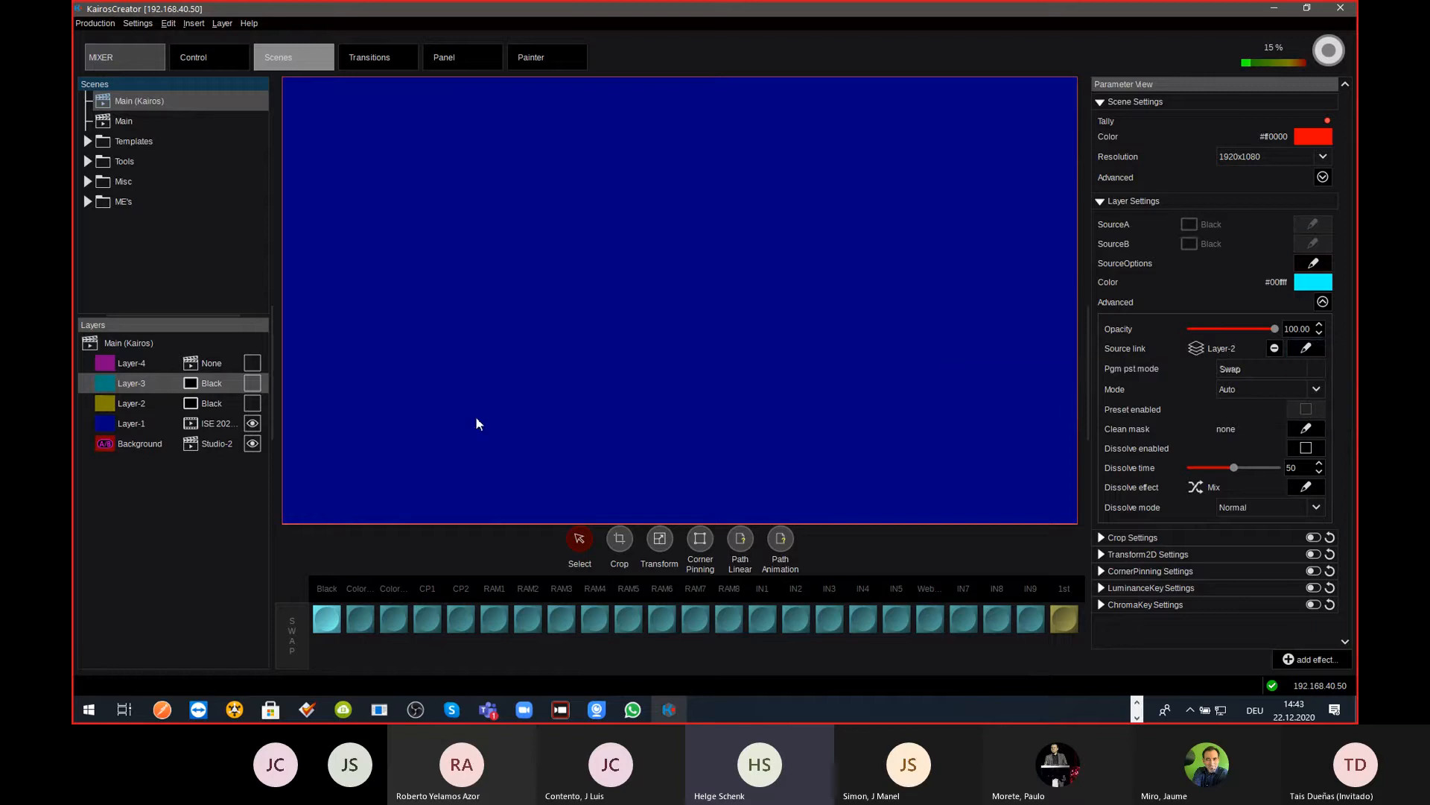
# Step: Test the source link by switching Layer-2 through its sources from ColorBar up to IN4
pyautogui.click(207, 402)
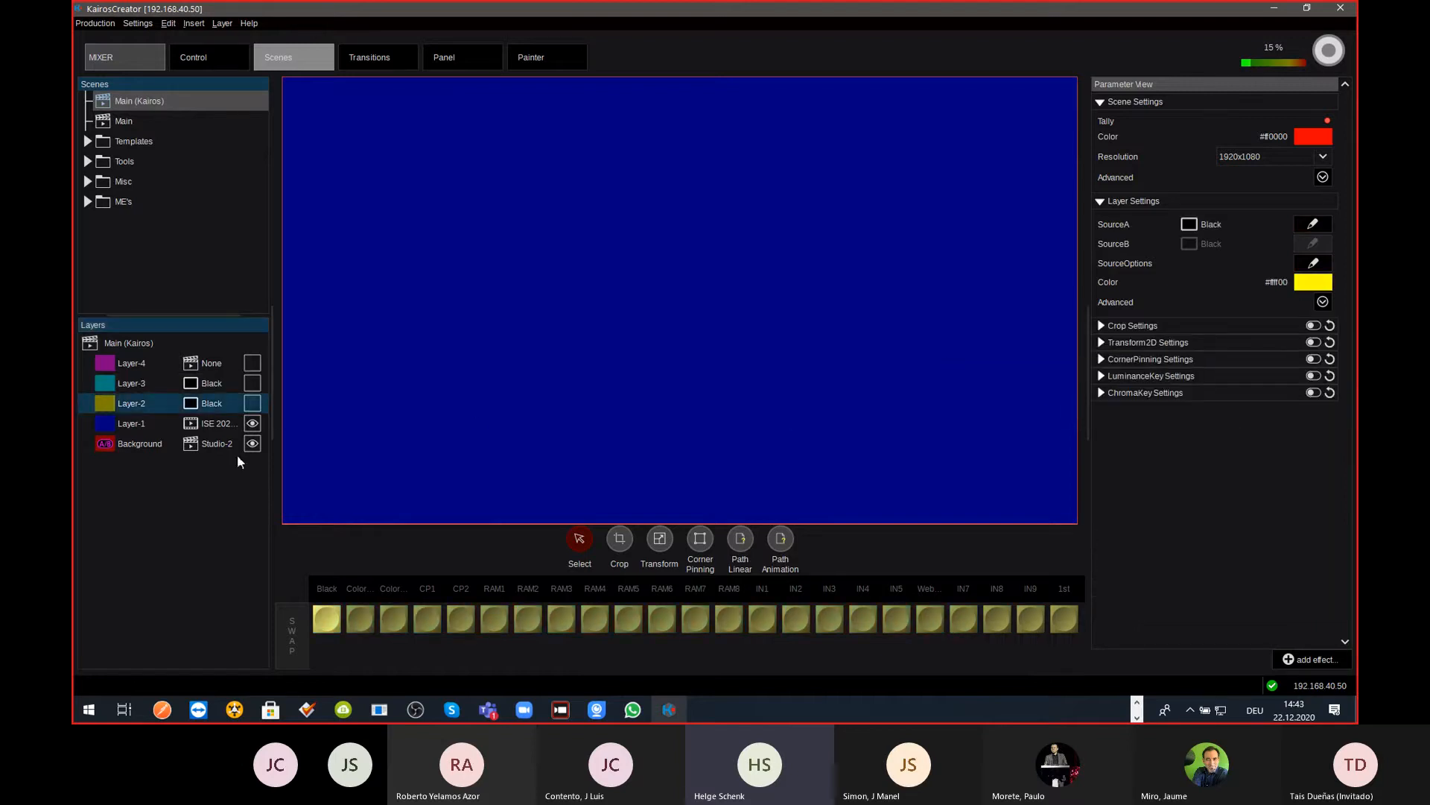
pyautogui.click(364, 621)
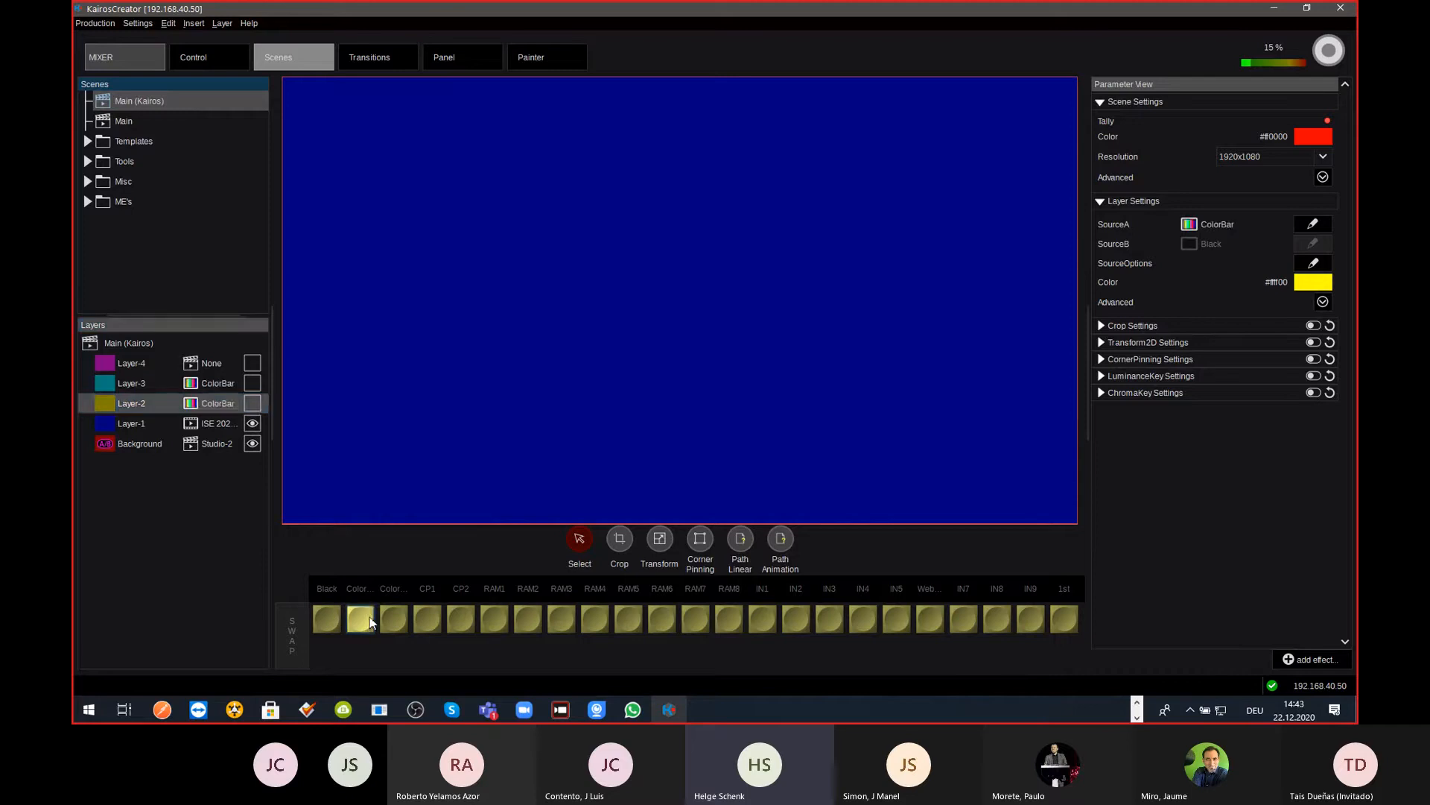
pyautogui.click(388, 618)
pyautogui.click(423, 619)
pyautogui.click(458, 622)
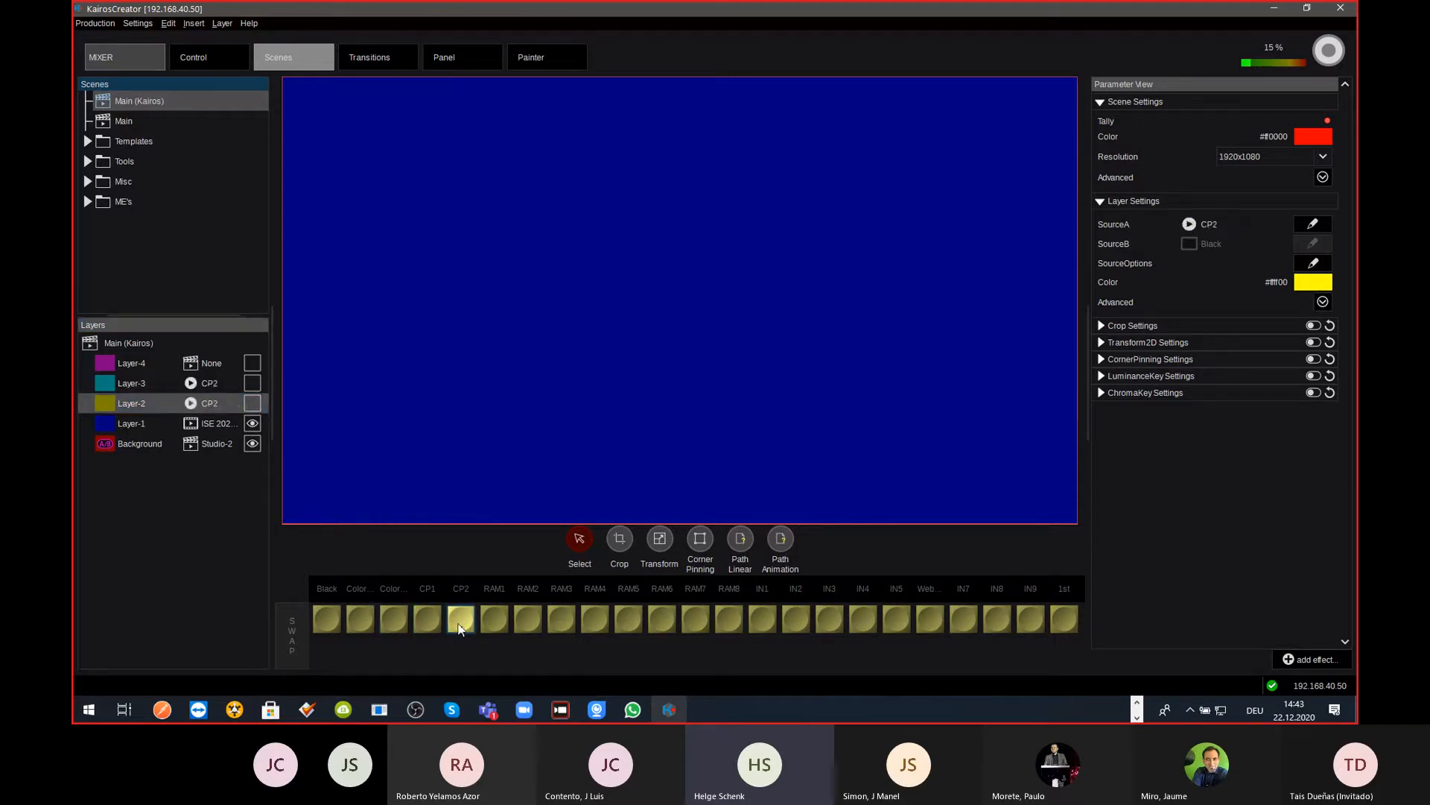
pyautogui.click(507, 621)
pyautogui.click(529, 620)
pyautogui.click(553, 621)
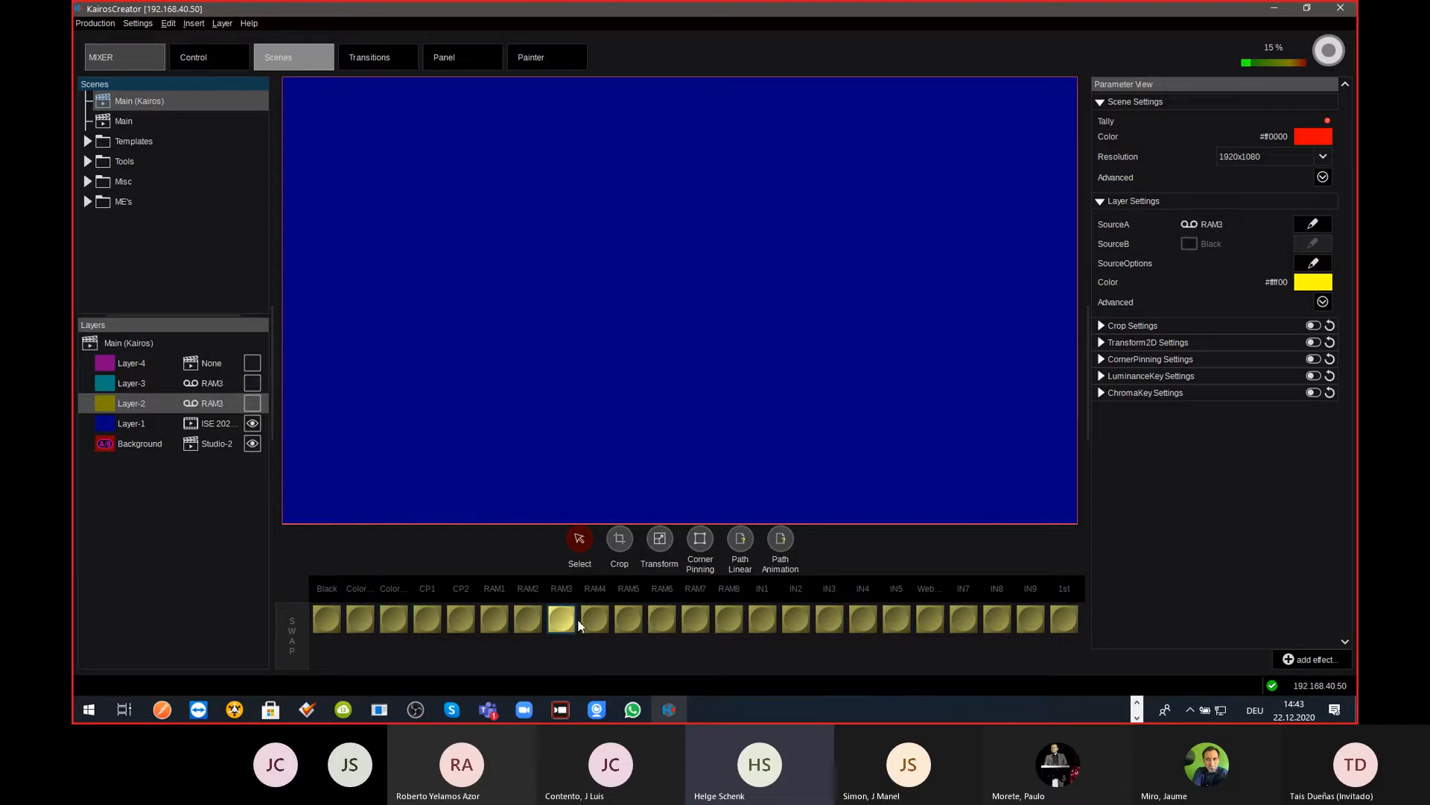
pyautogui.click(602, 626)
pyautogui.click(634, 618)
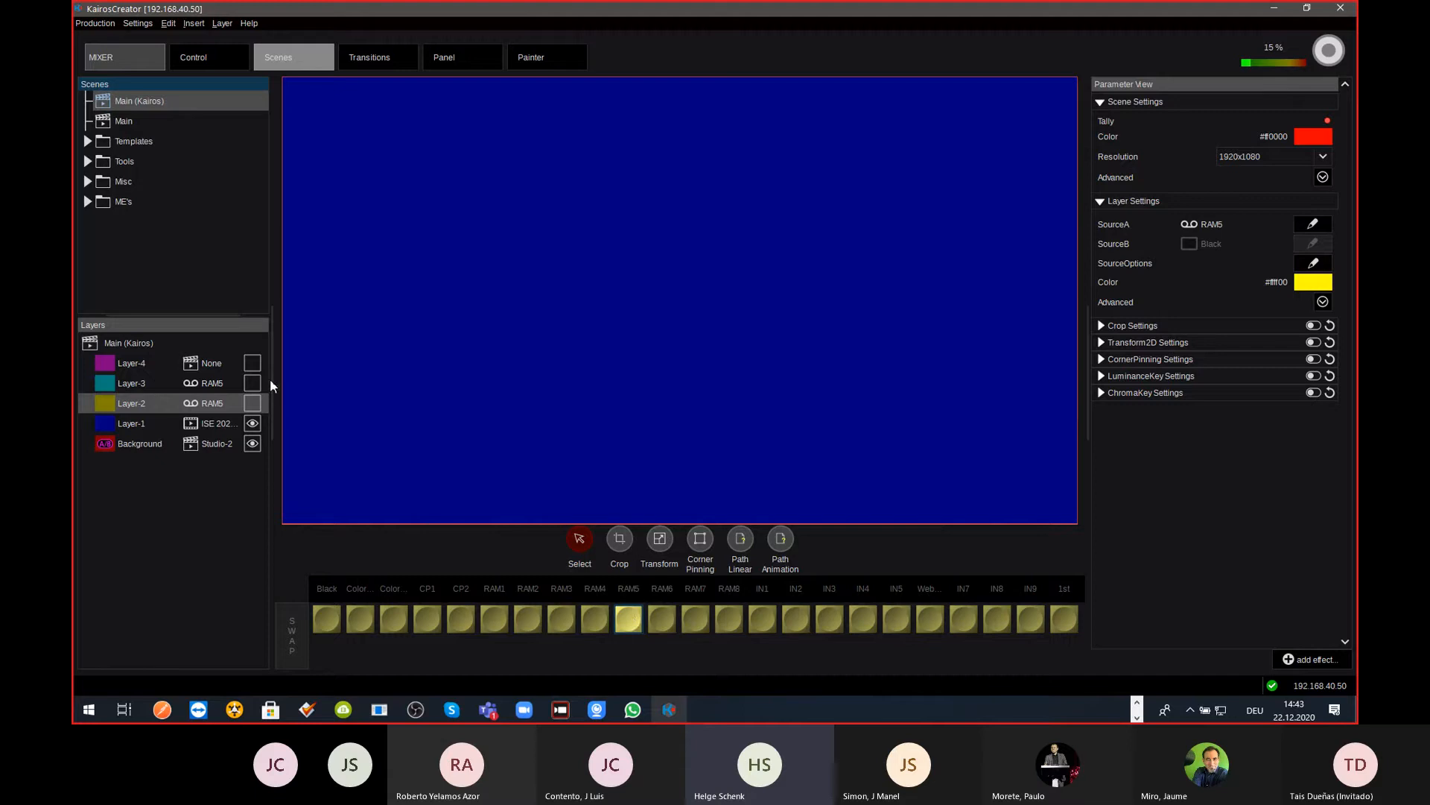
pyautogui.click(665, 622)
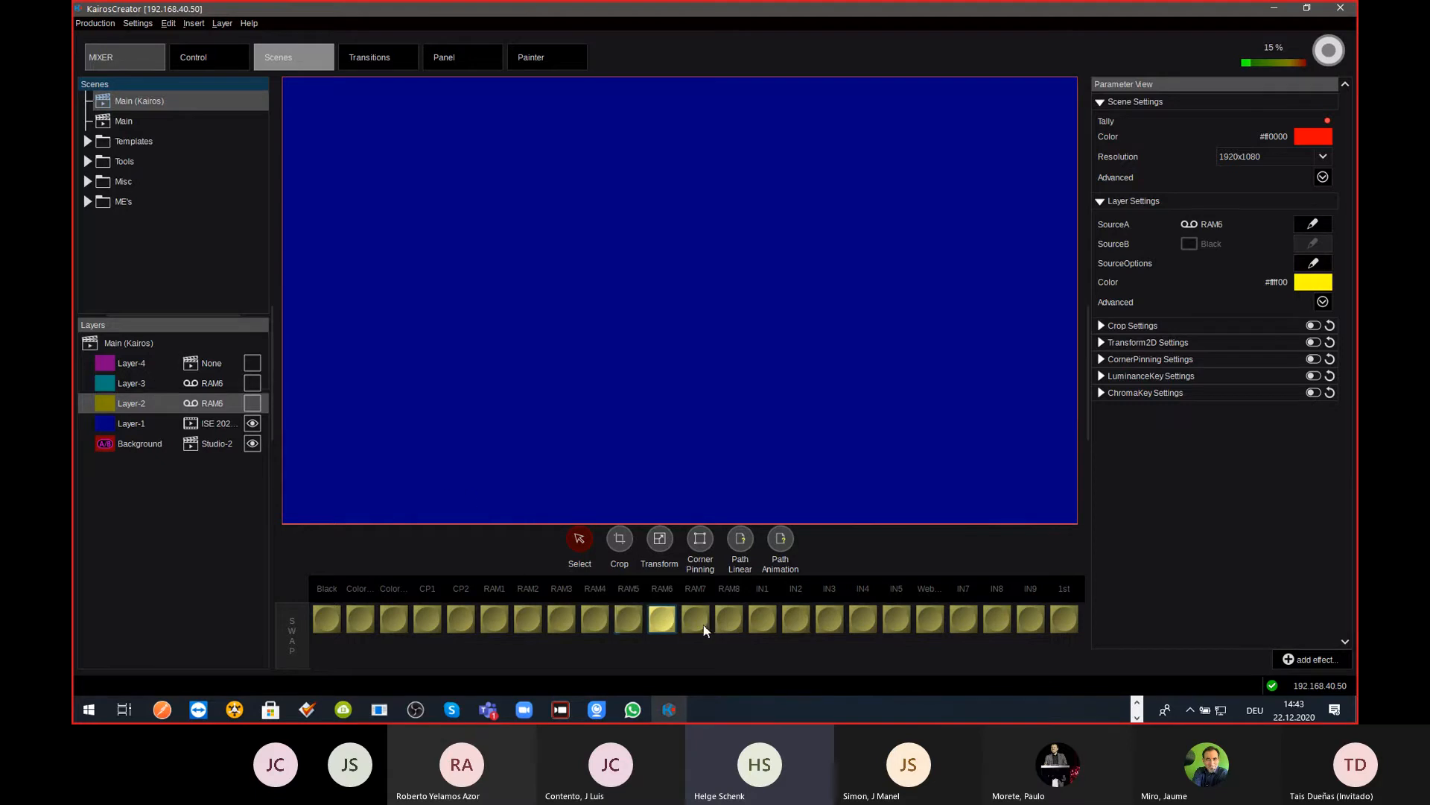
pyautogui.click(796, 619)
pyautogui.click(861, 620)
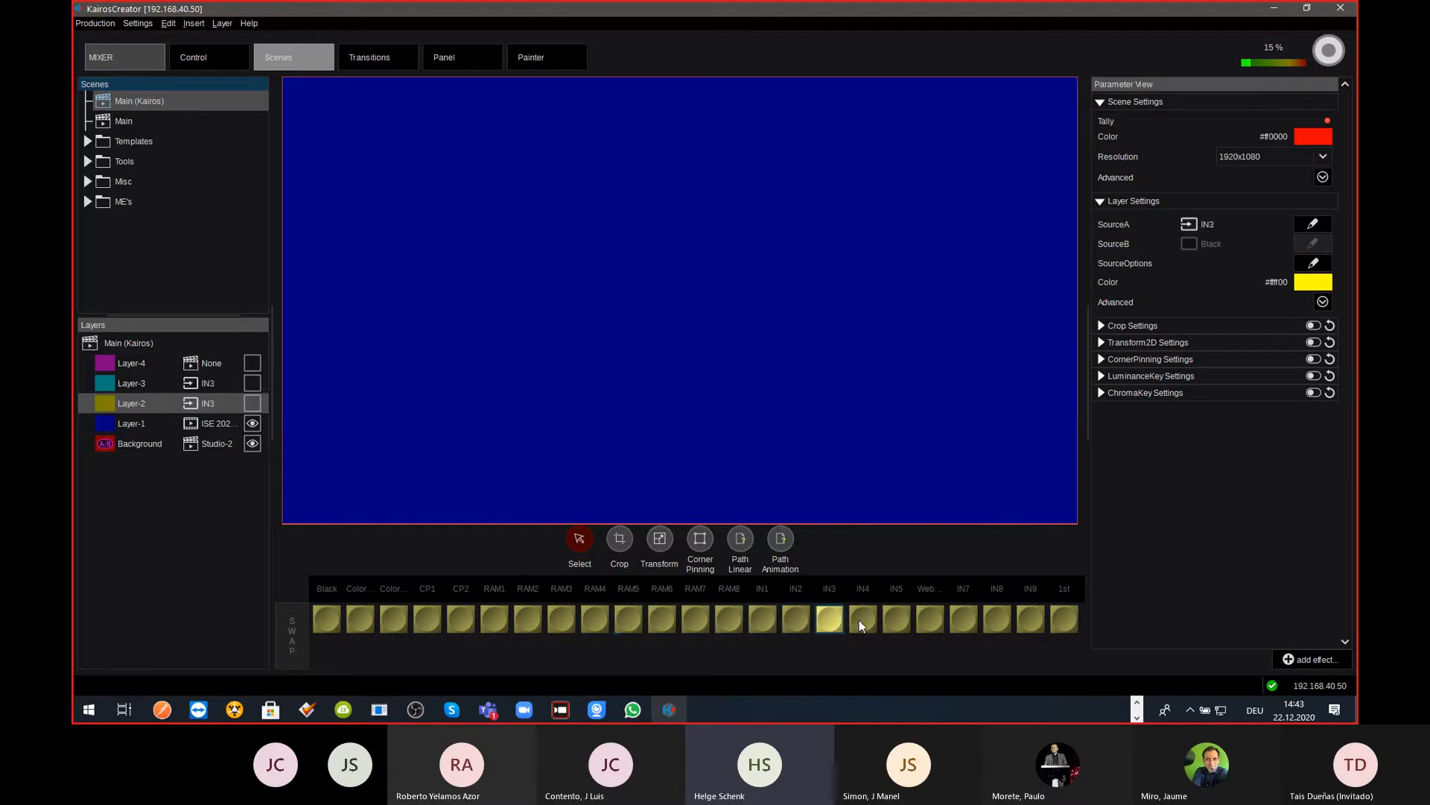
# Step: Disable the Source link of Layer-3 in its advanced layer settings
pyautogui.click(220, 383)
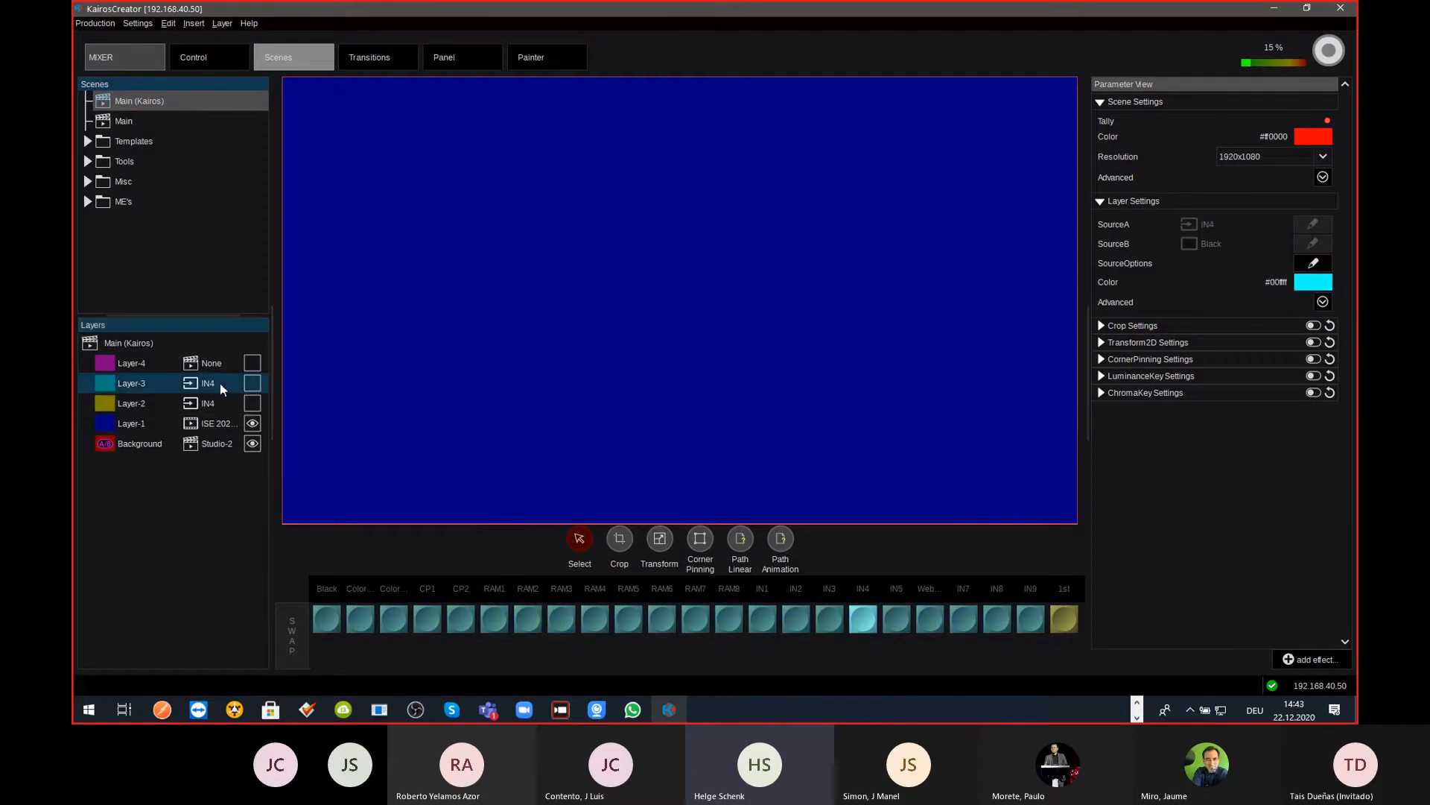
pyautogui.click(1323, 303)
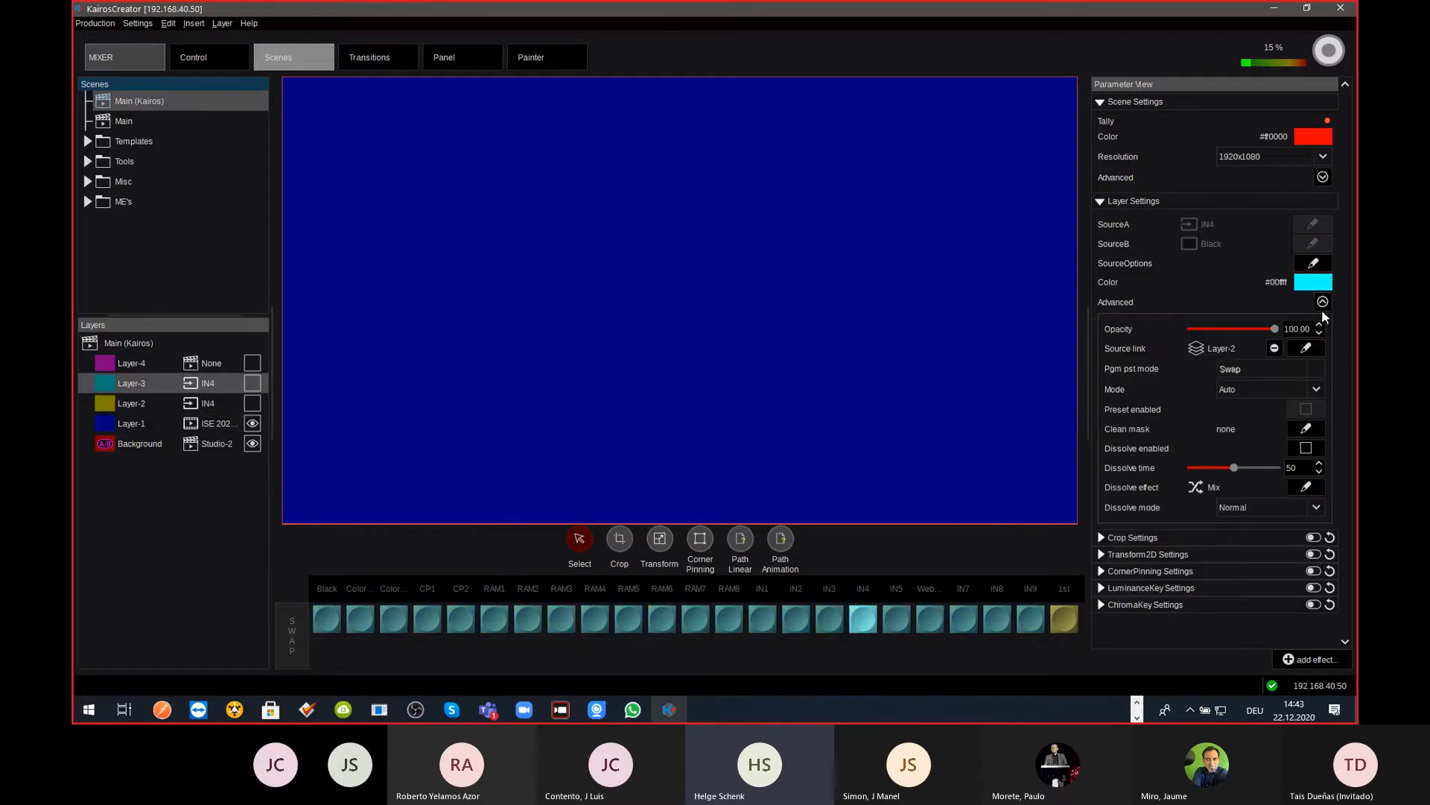
pyautogui.click(1308, 349)
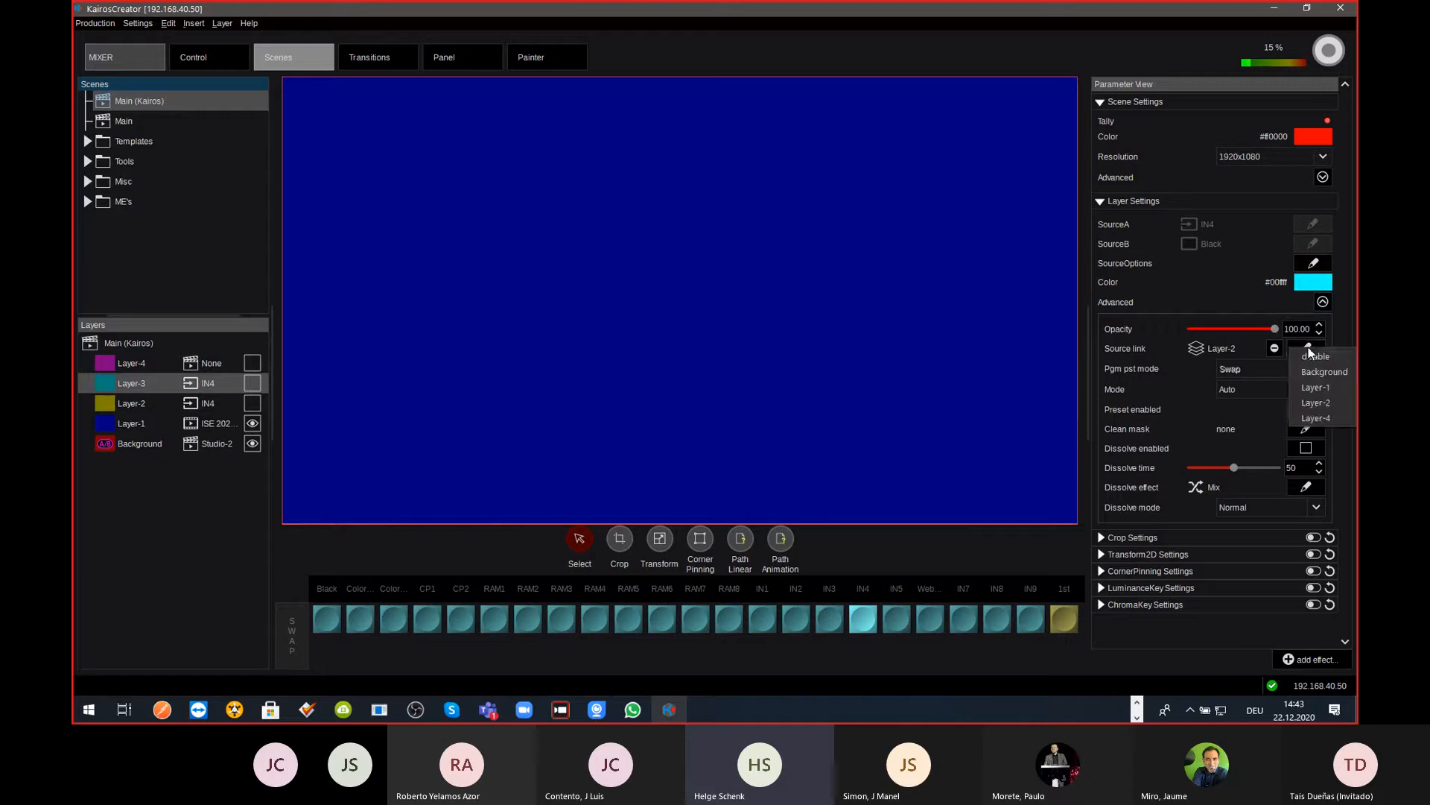
pyautogui.click(1312, 357)
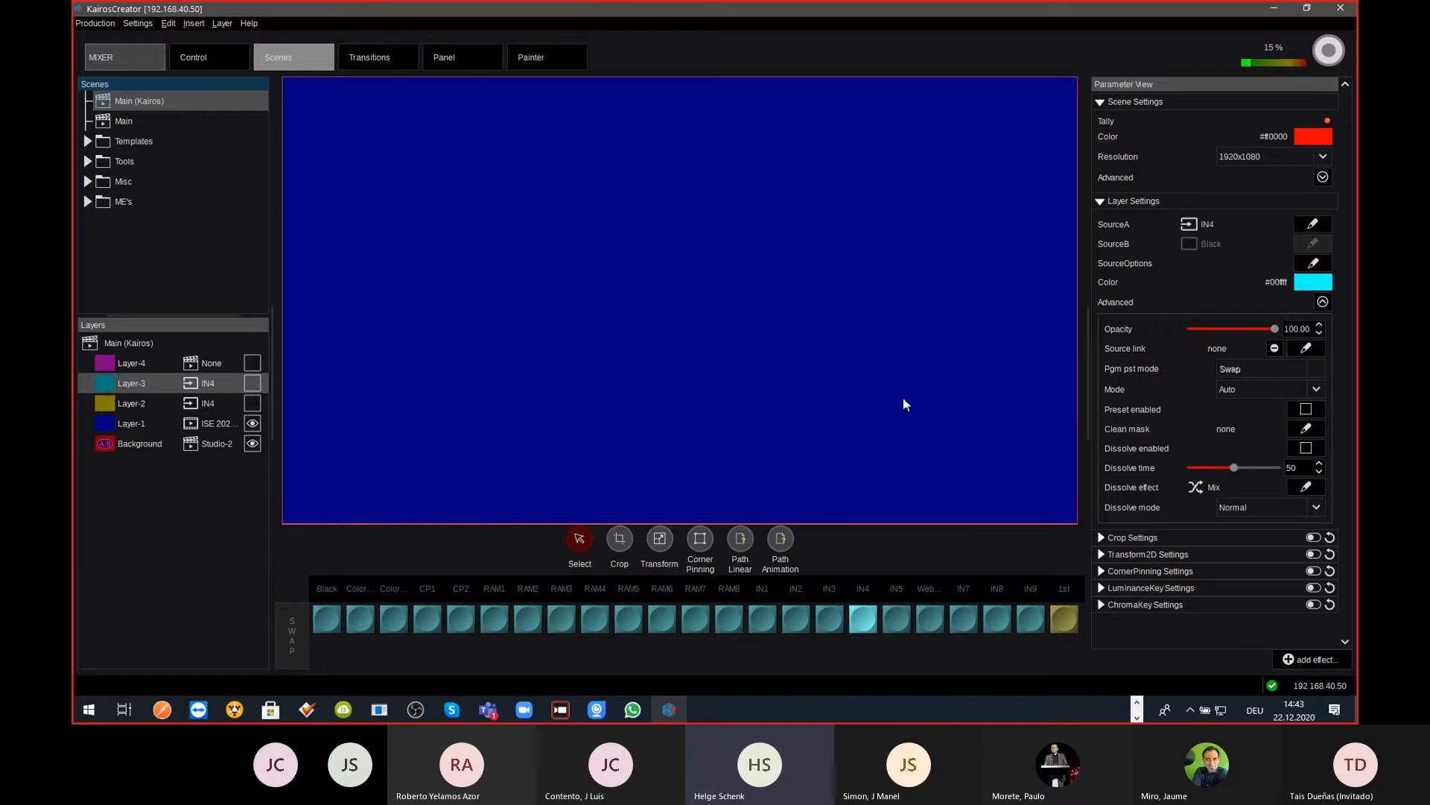
# Step: Set the source of both Layer-3 and Layer-2 to Black
pyautogui.click(199, 386)
pyautogui.click(328, 616)
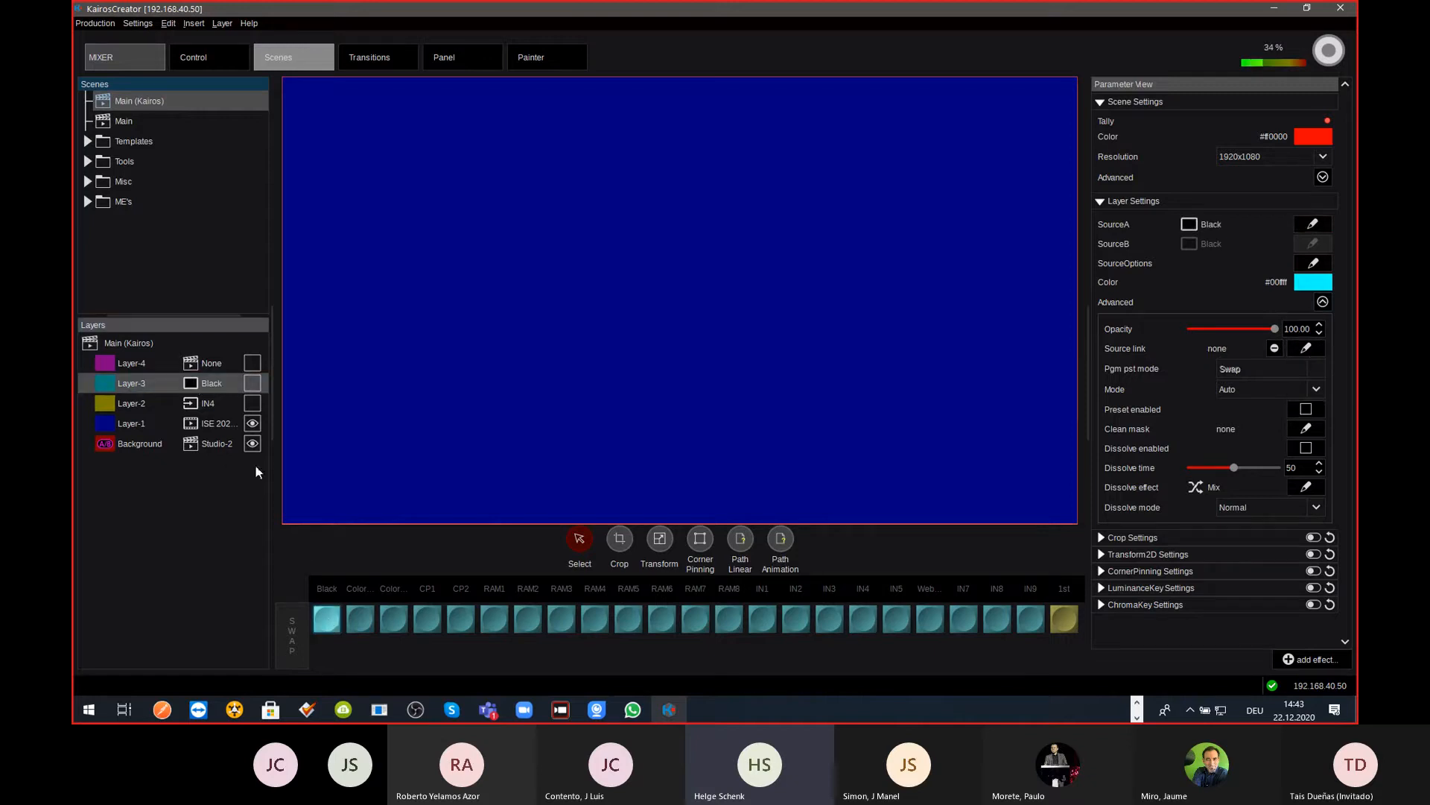
pyautogui.click(216, 406)
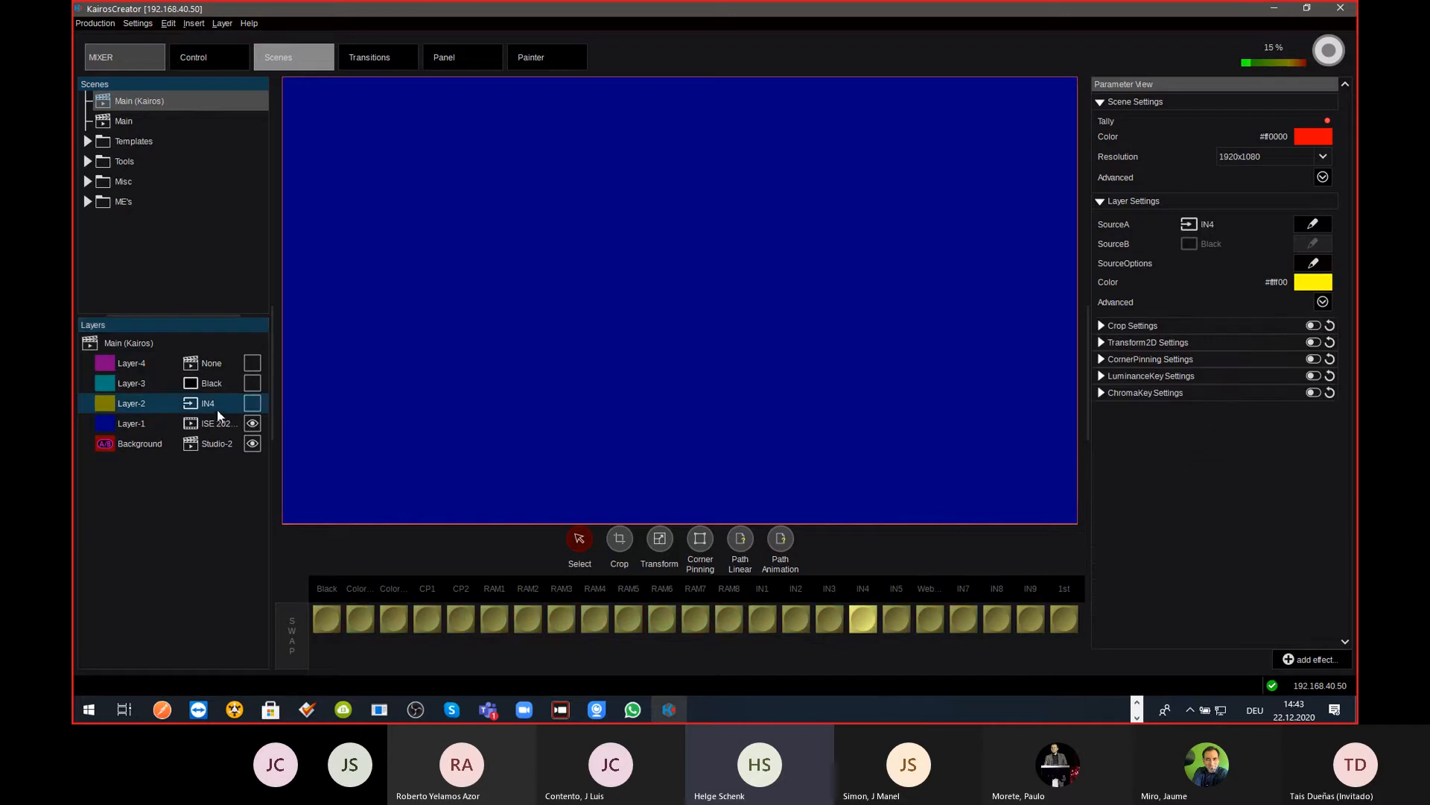
pyautogui.click(329, 617)
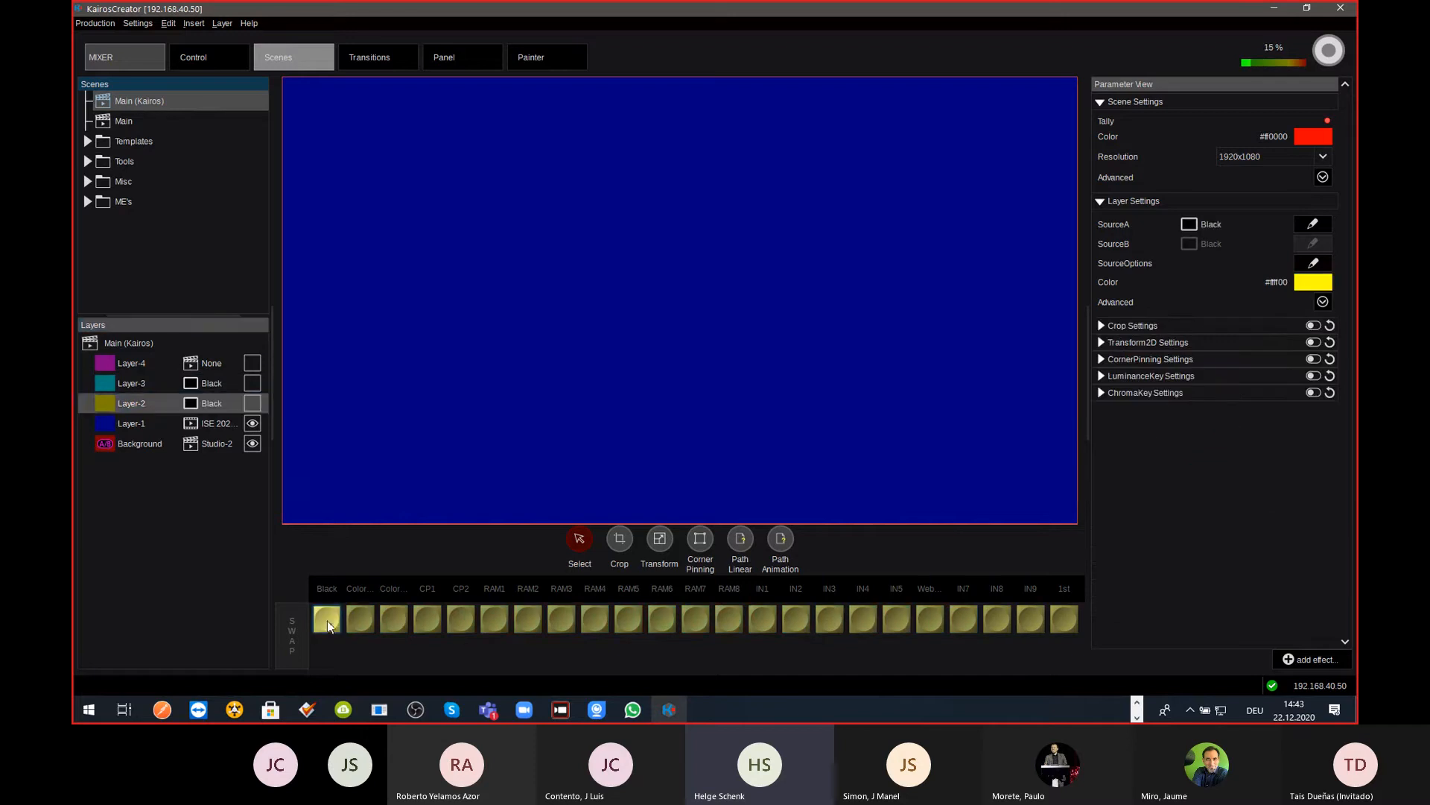
pyautogui.click(233, 471)
pyautogui.click(221, 431)
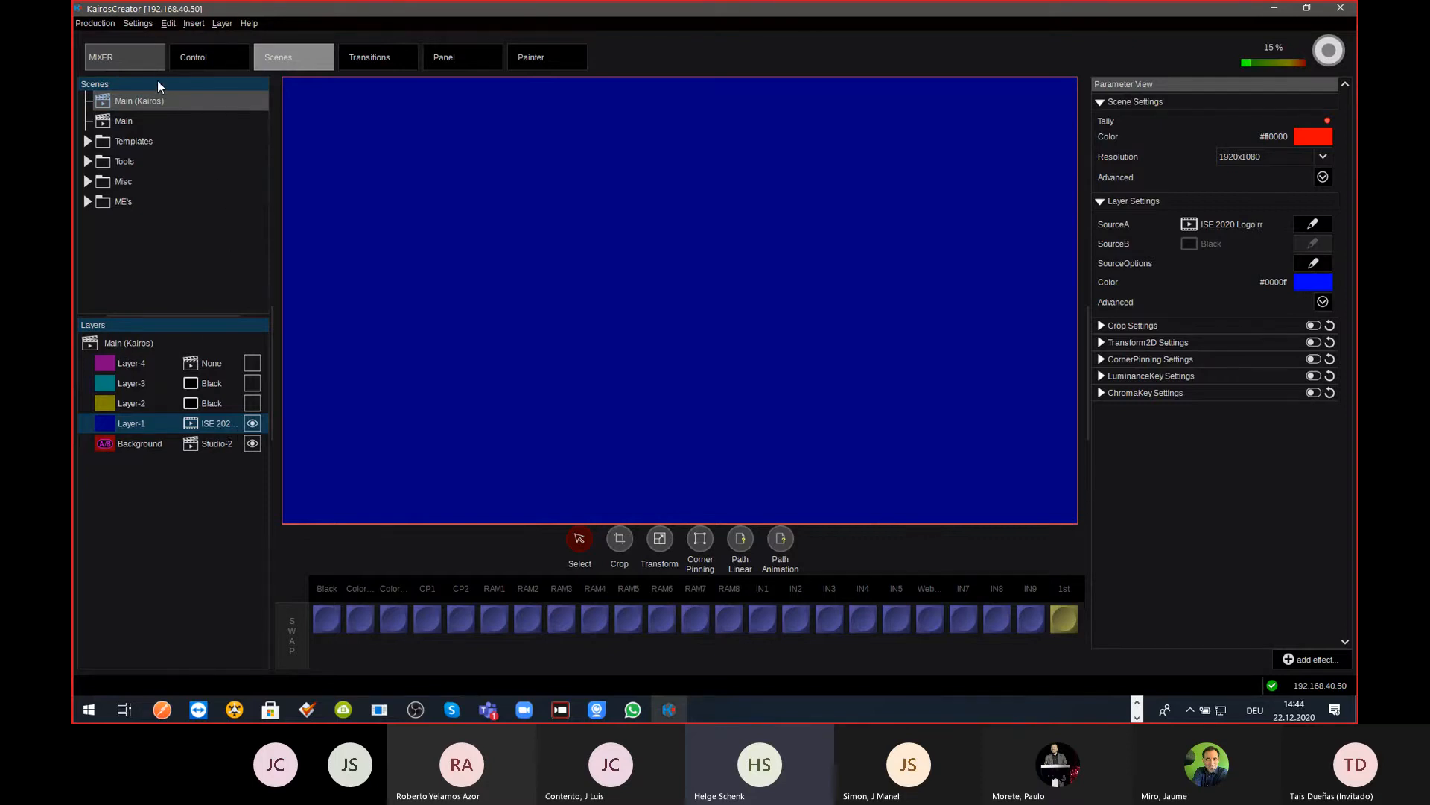
# Step: Delete the FxGUI window from the MV1 multiviewer layout
pyautogui.click(157, 55)
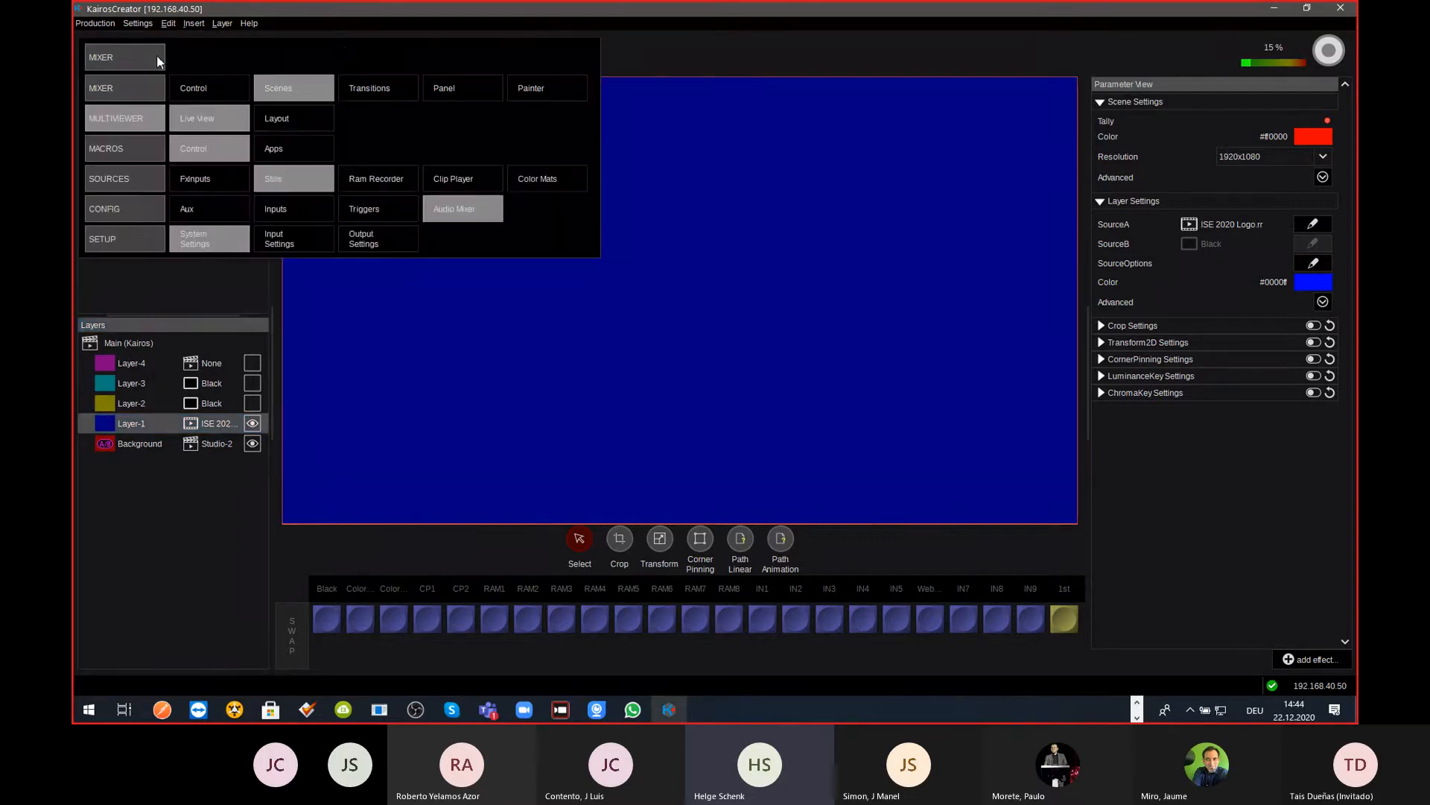
pyautogui.click(291, 122)
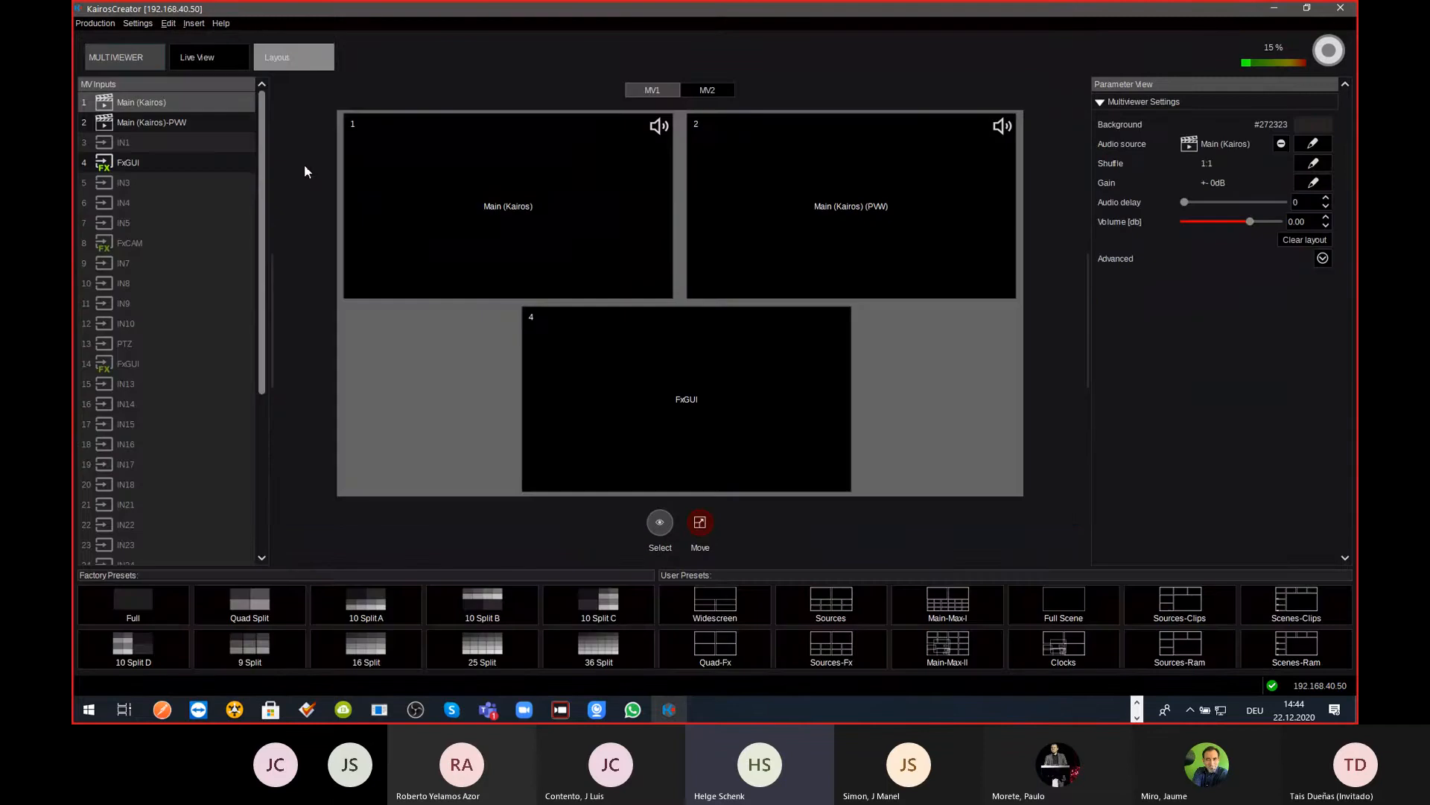
pyautogui.click(700, 401)
pyautogui.press('Delete')
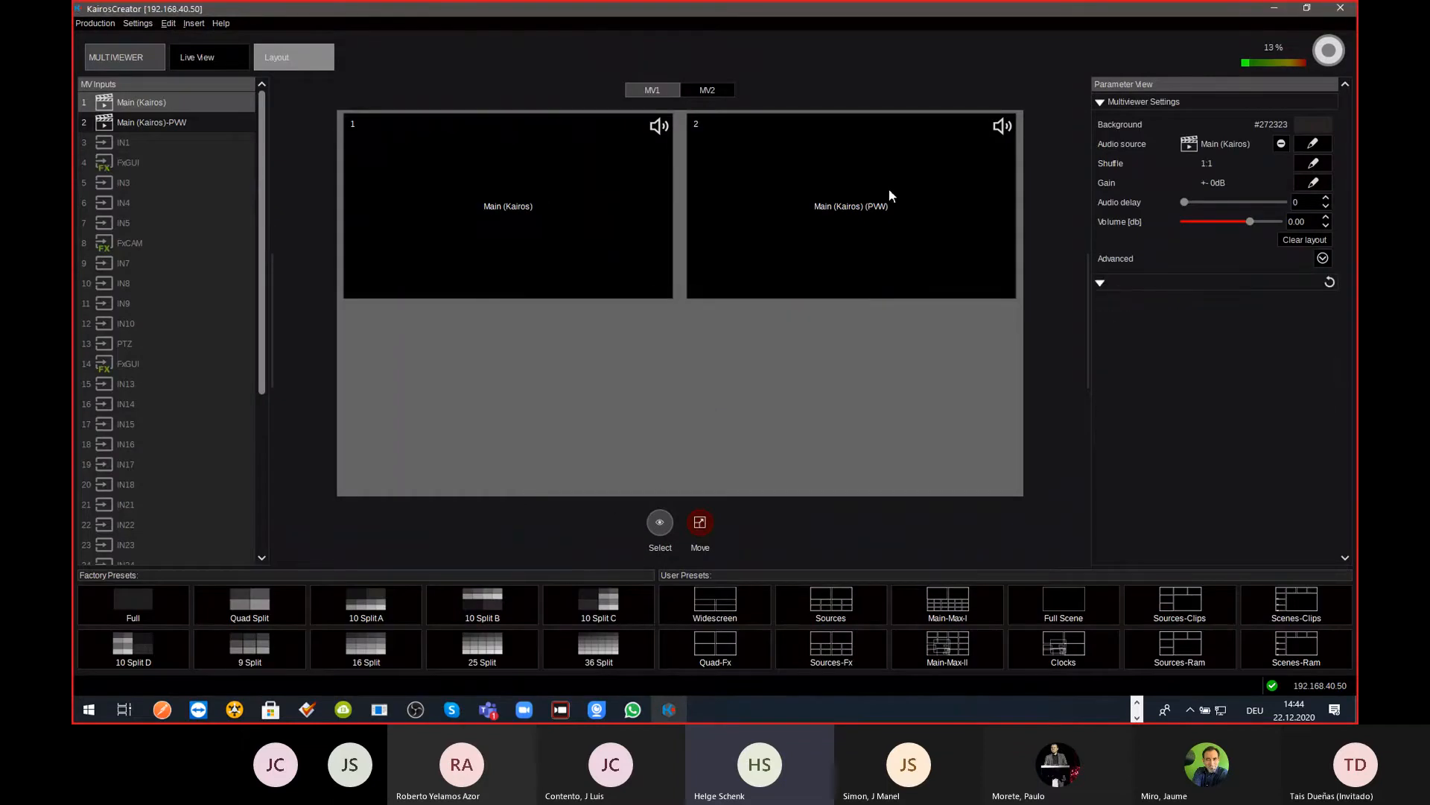
# Step: Examine the source assignments of the aux buses for one to show in the multiviewer
pyautogui.doubleClick(878, 209)
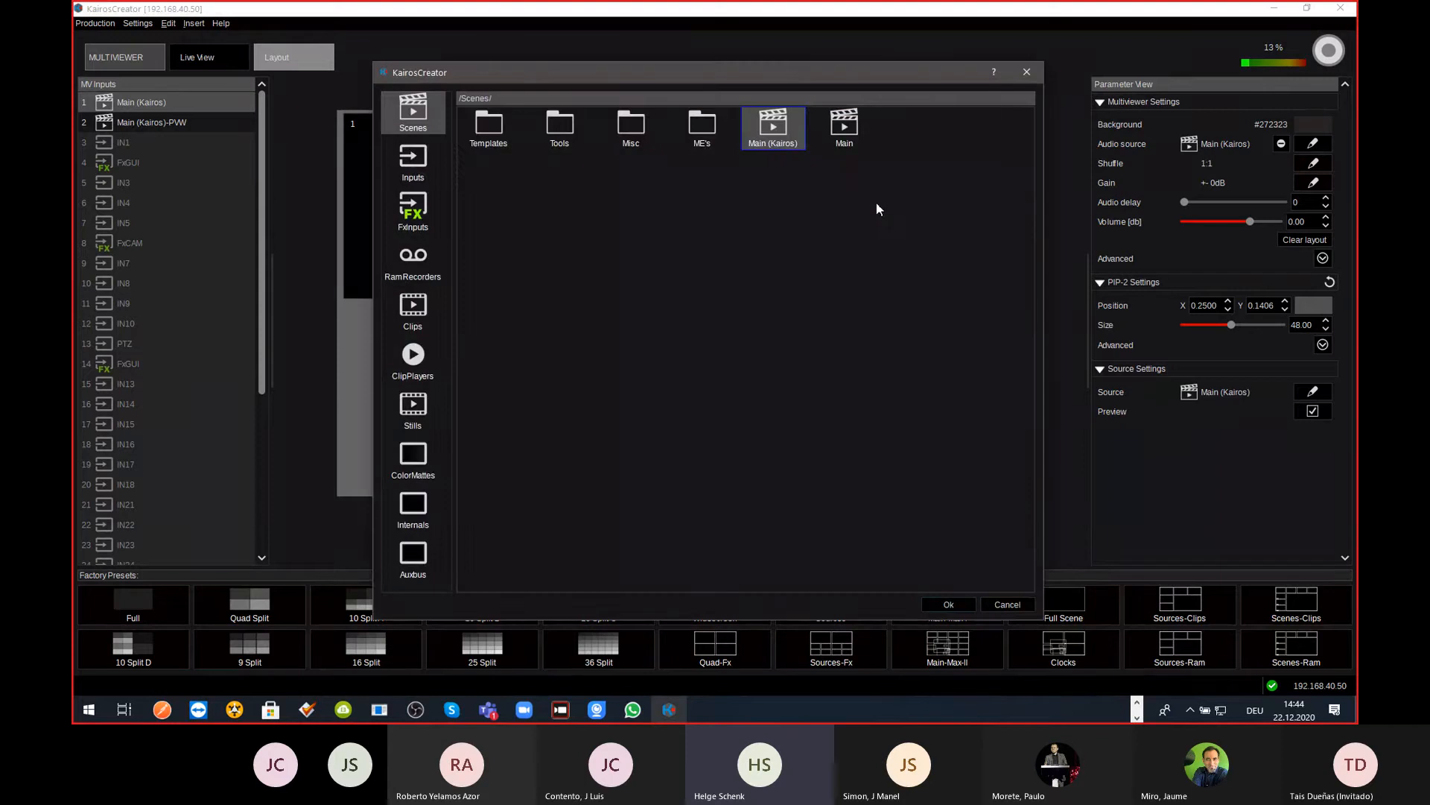
pyautogui.press('Escape')
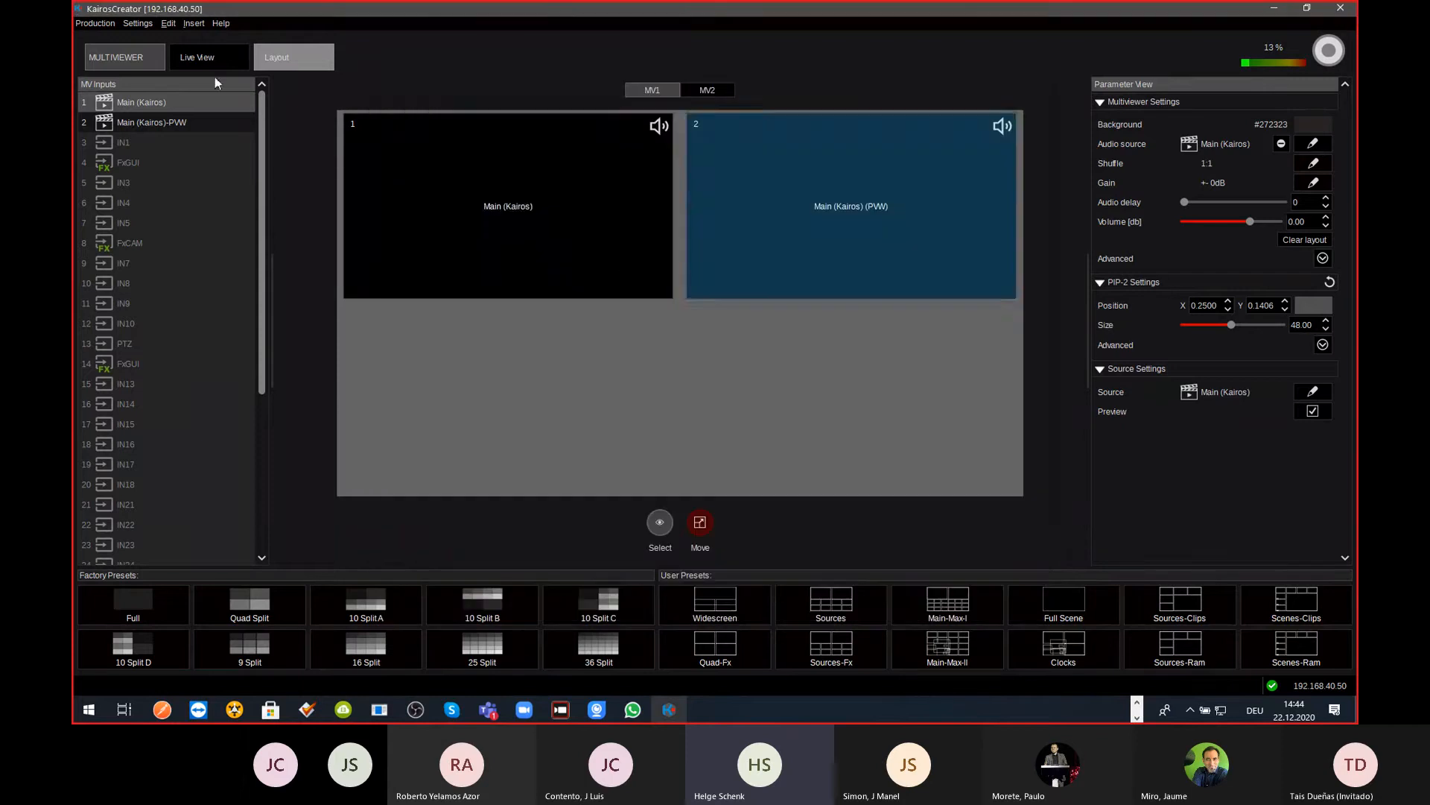
pyautogui.click(126, 56)
pyautogui.click(219, 215)
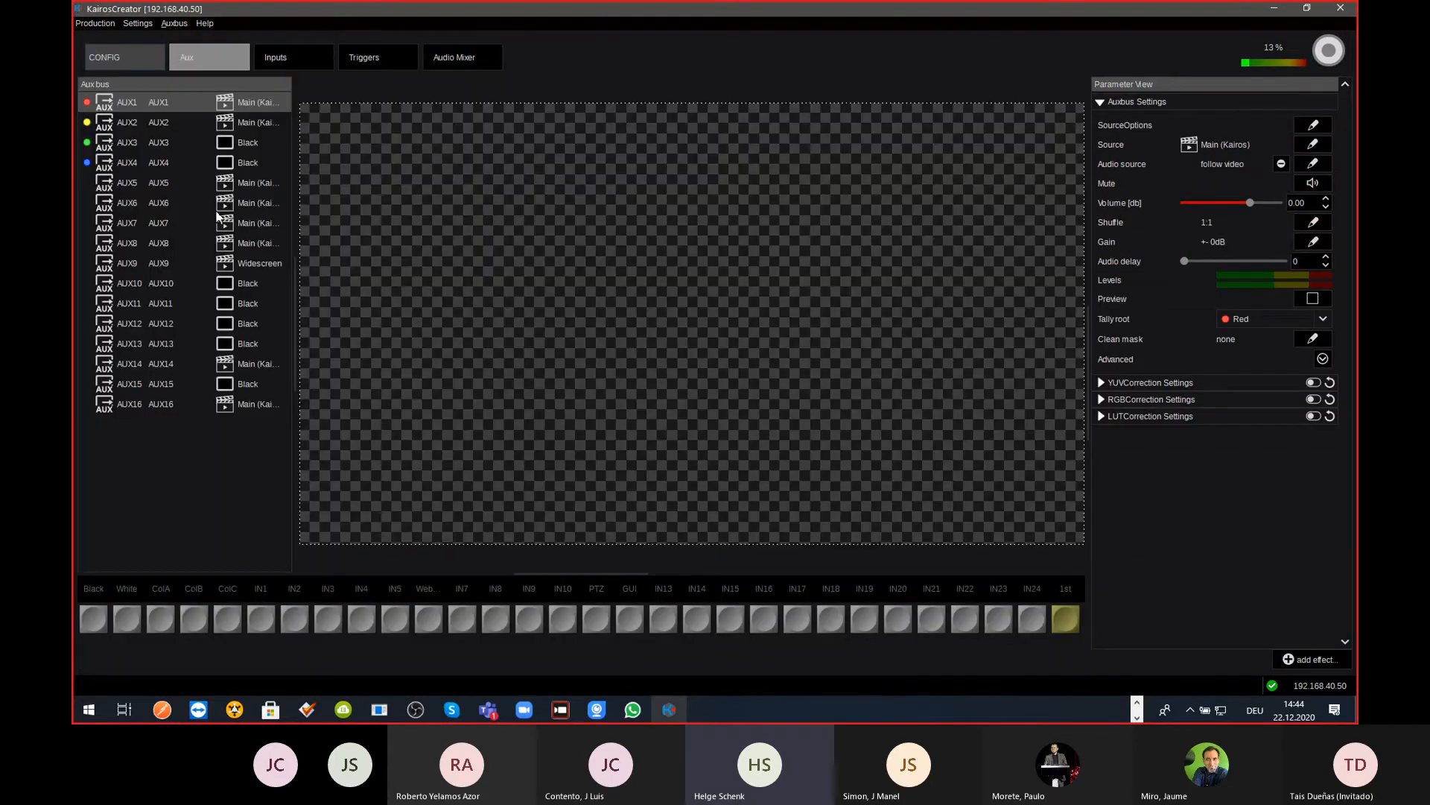
pyautogui.click(251, 190)
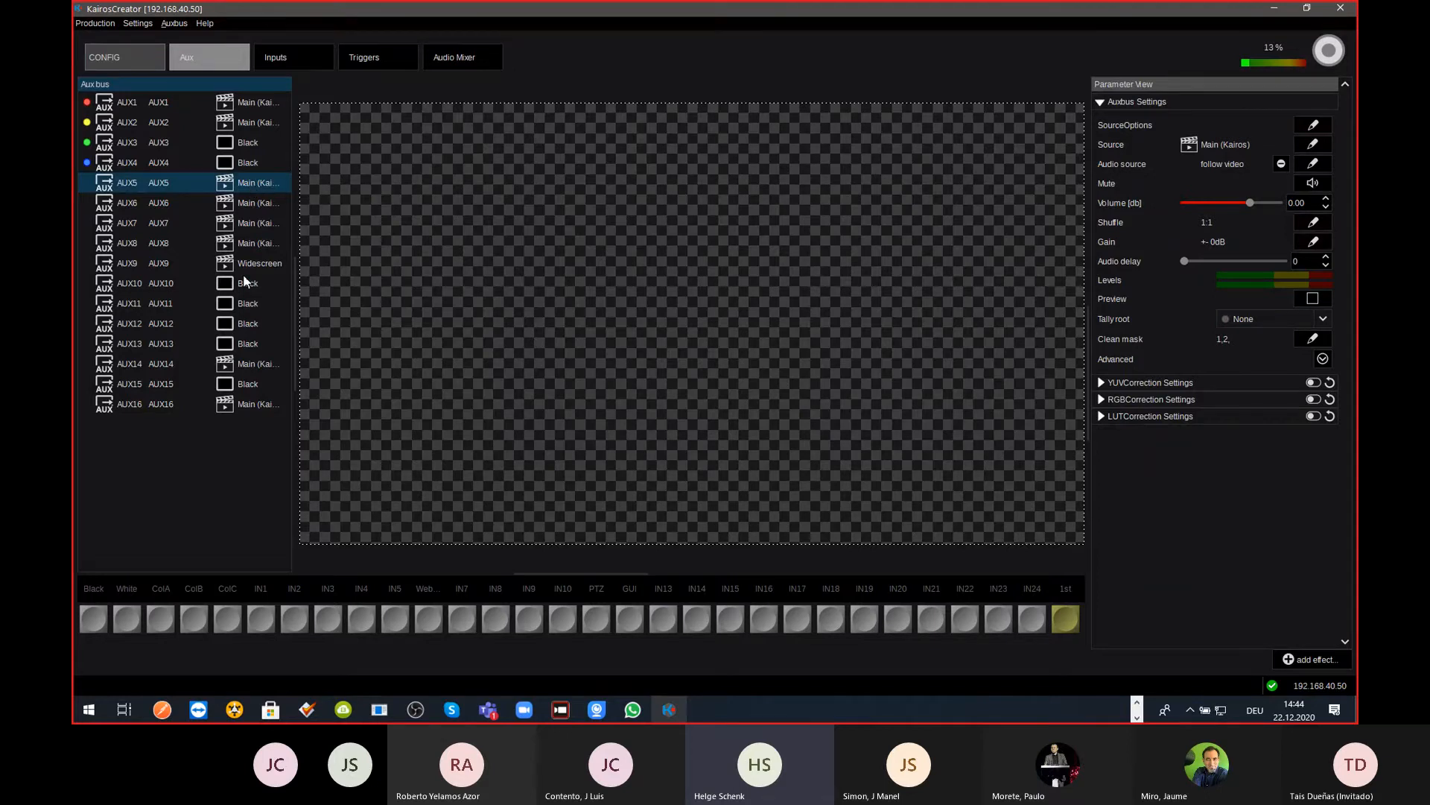
pyautogui.click(122, 64)
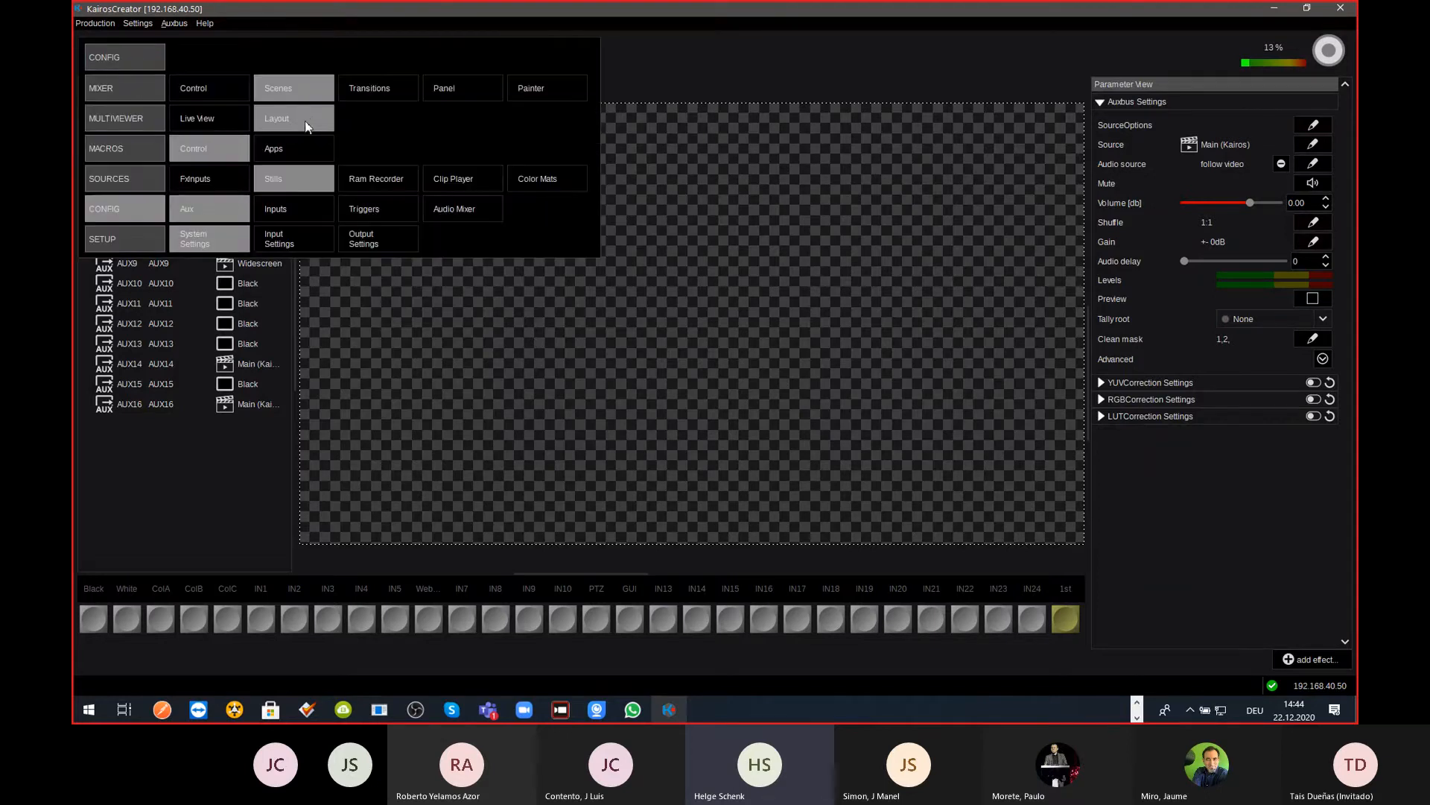
# Step: Assign AUX10 as the source of window 2 in the multiviewer layout
pyautogui.click(306, 114)
pyautogui.doubleClick(895, 221)
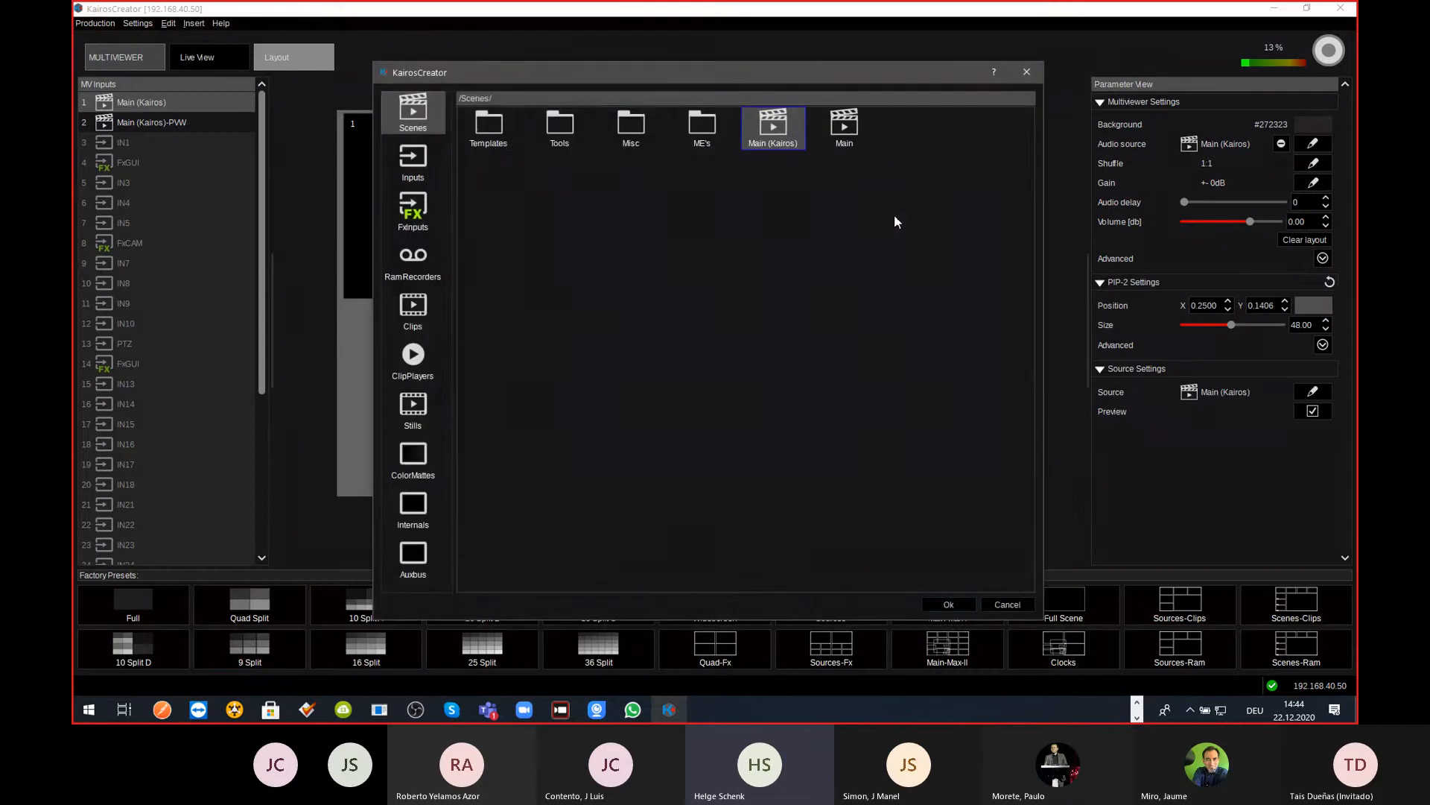
pyautogui.click(416, 550)
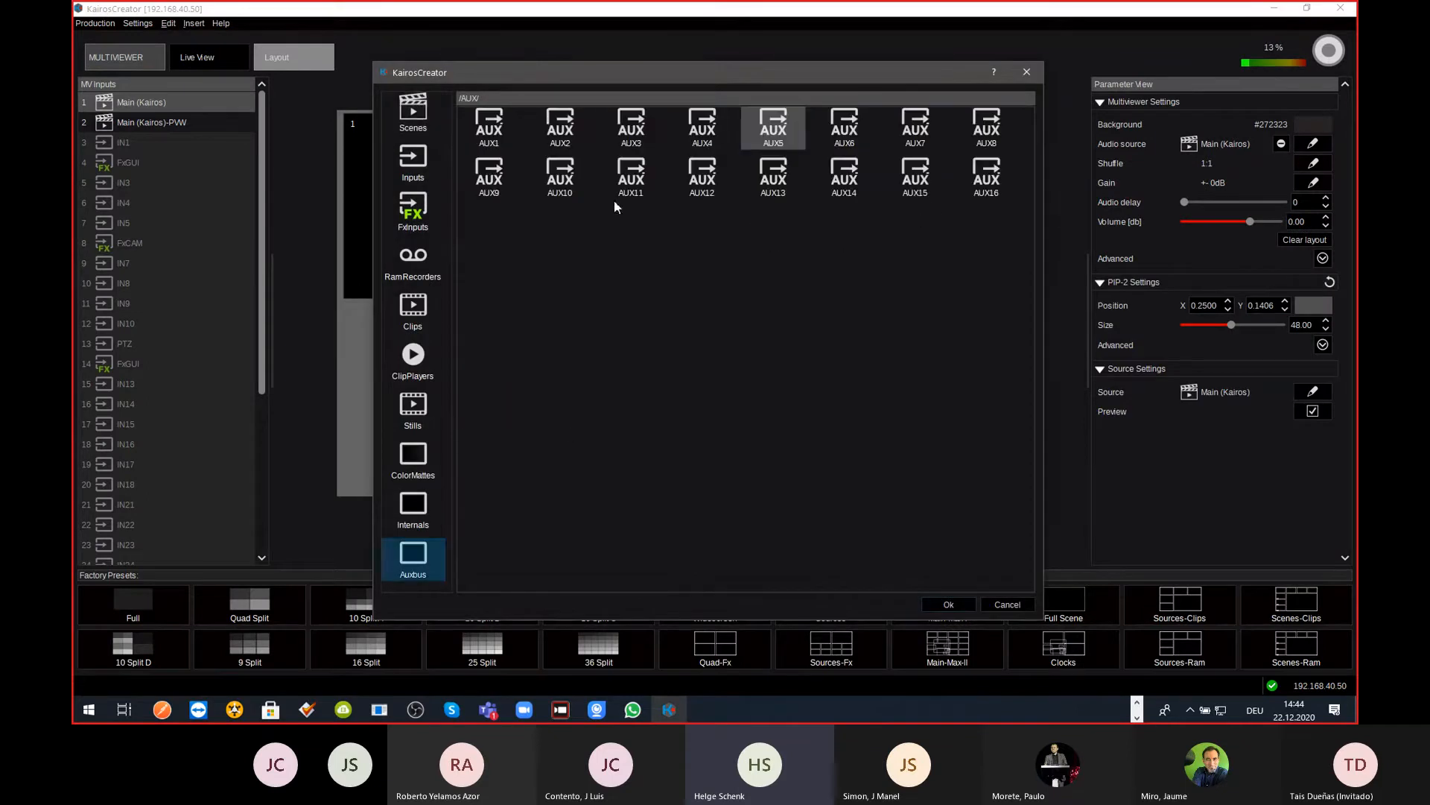
pyautogui.click(570, 179)
pyautogui.click(948, 605)
# Step: Assign the 2Box scene from the Templates folder as the source of multiviewer window 1
pyautogui.click(507, 215)
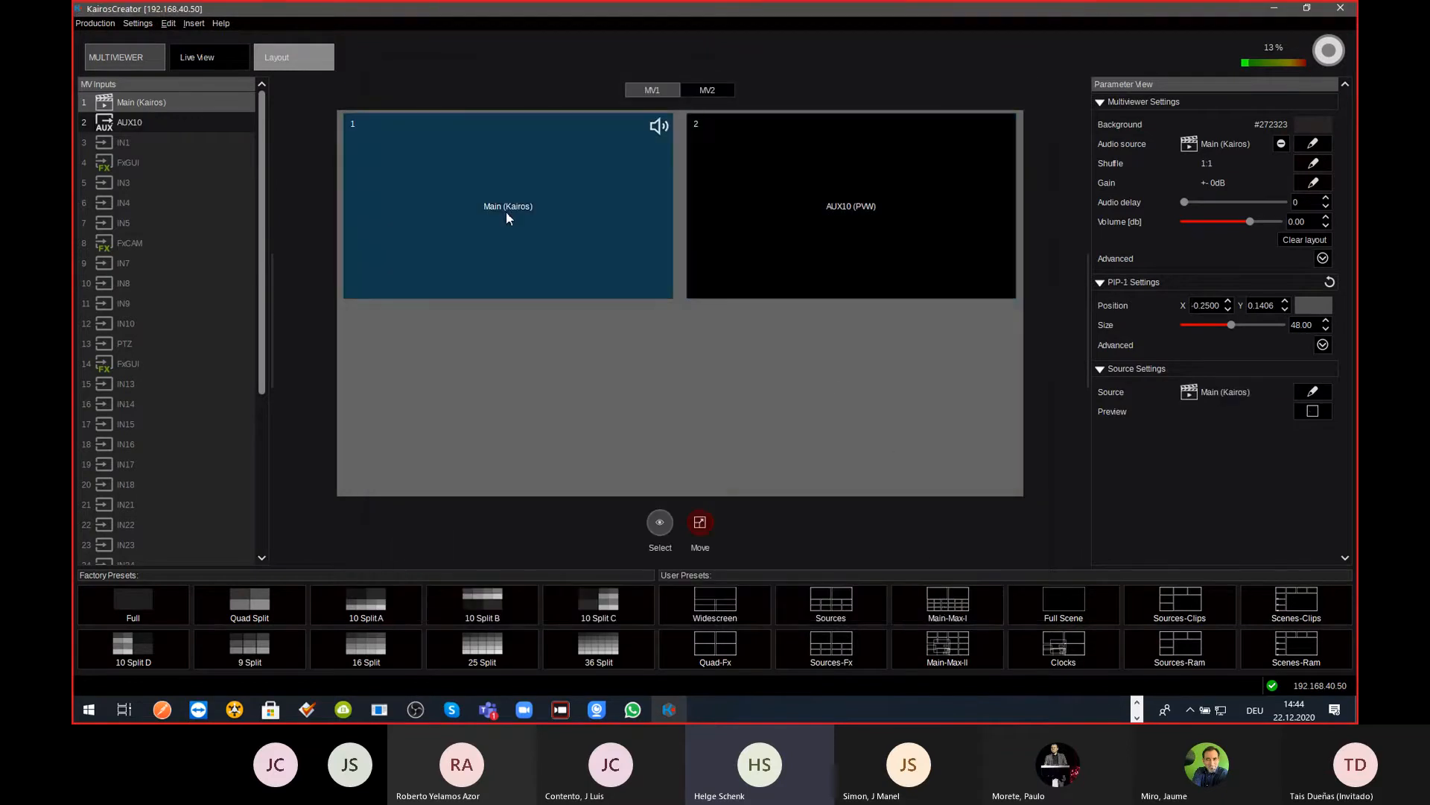
pyautogui.doubleClick(507, 214)
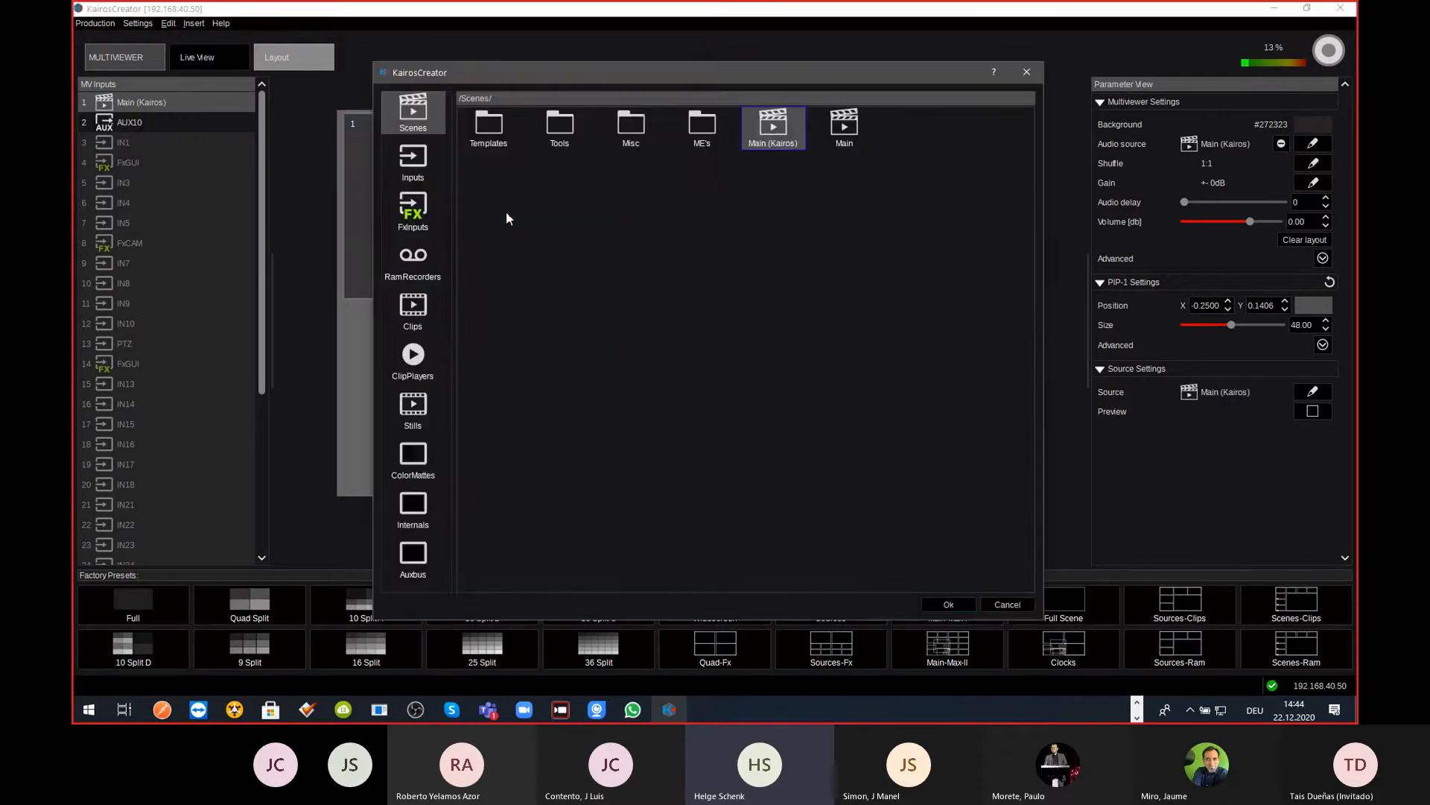
pyautogui.doubleClick(488, 124)
pyautogui.click(552, 135)
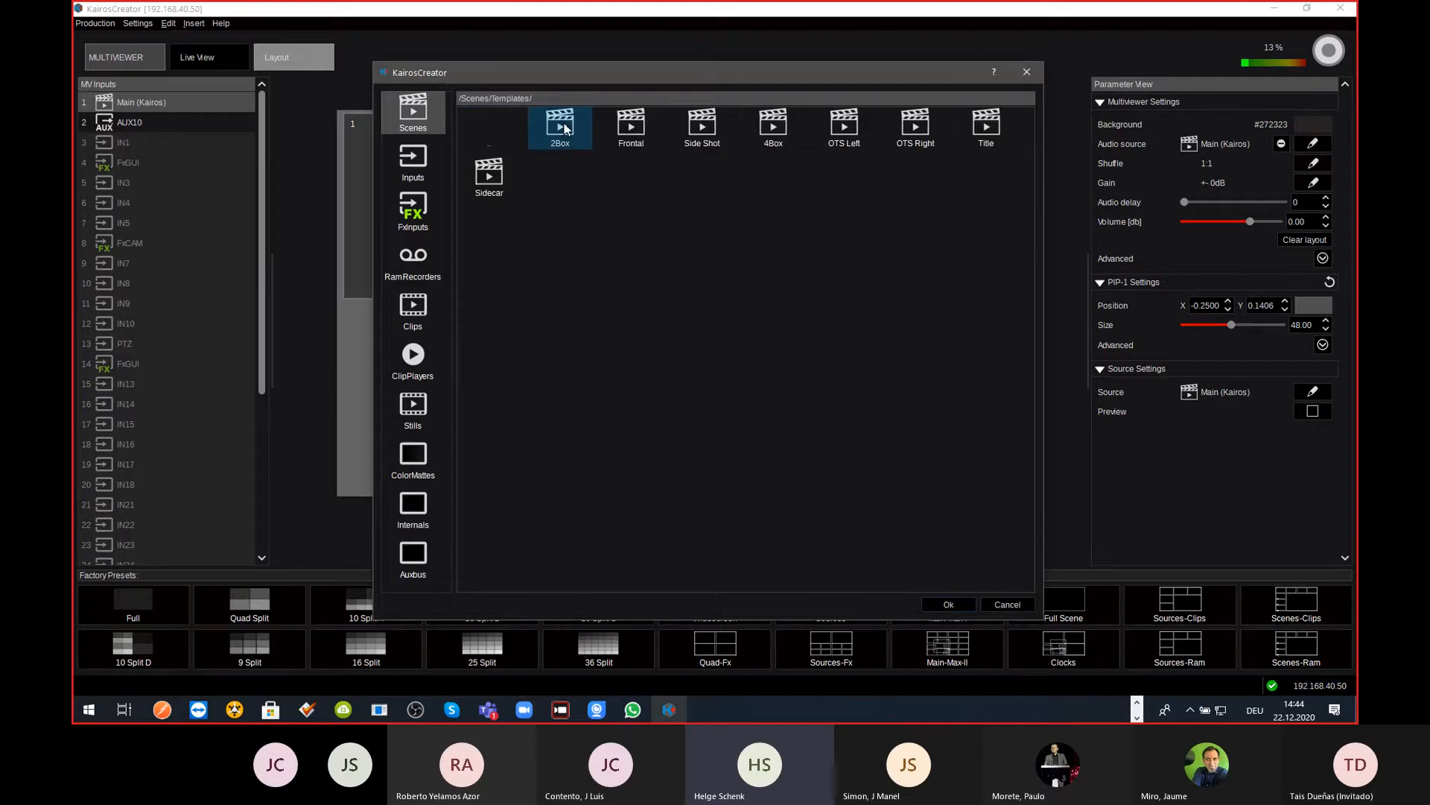
pyautogui.click(940, 606)
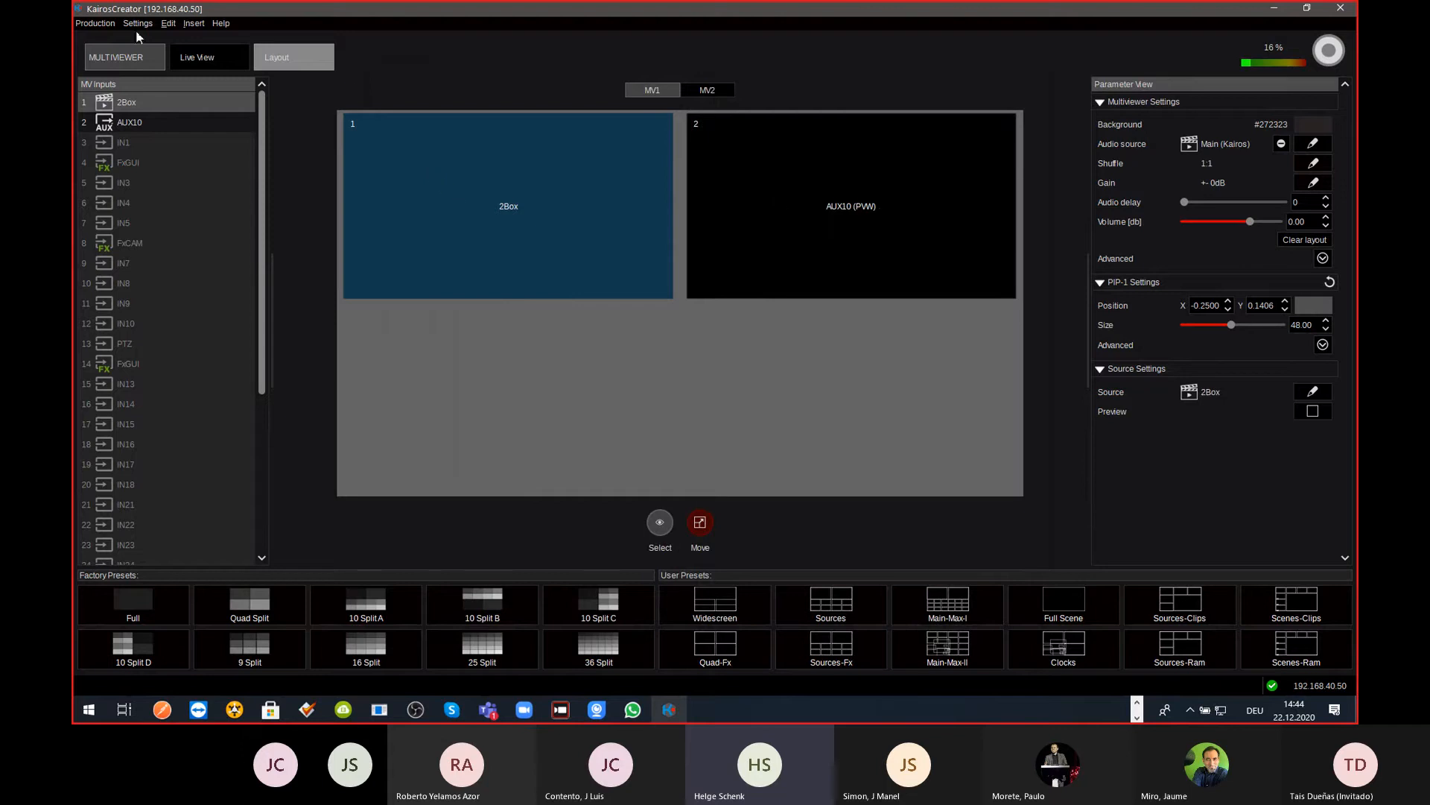
# Step: Set the source of AUX10 to the 2Box scene from the Templates folder in the aux configuration
pyautogui.click(130, 61)
pyautogui.click(215, 219)
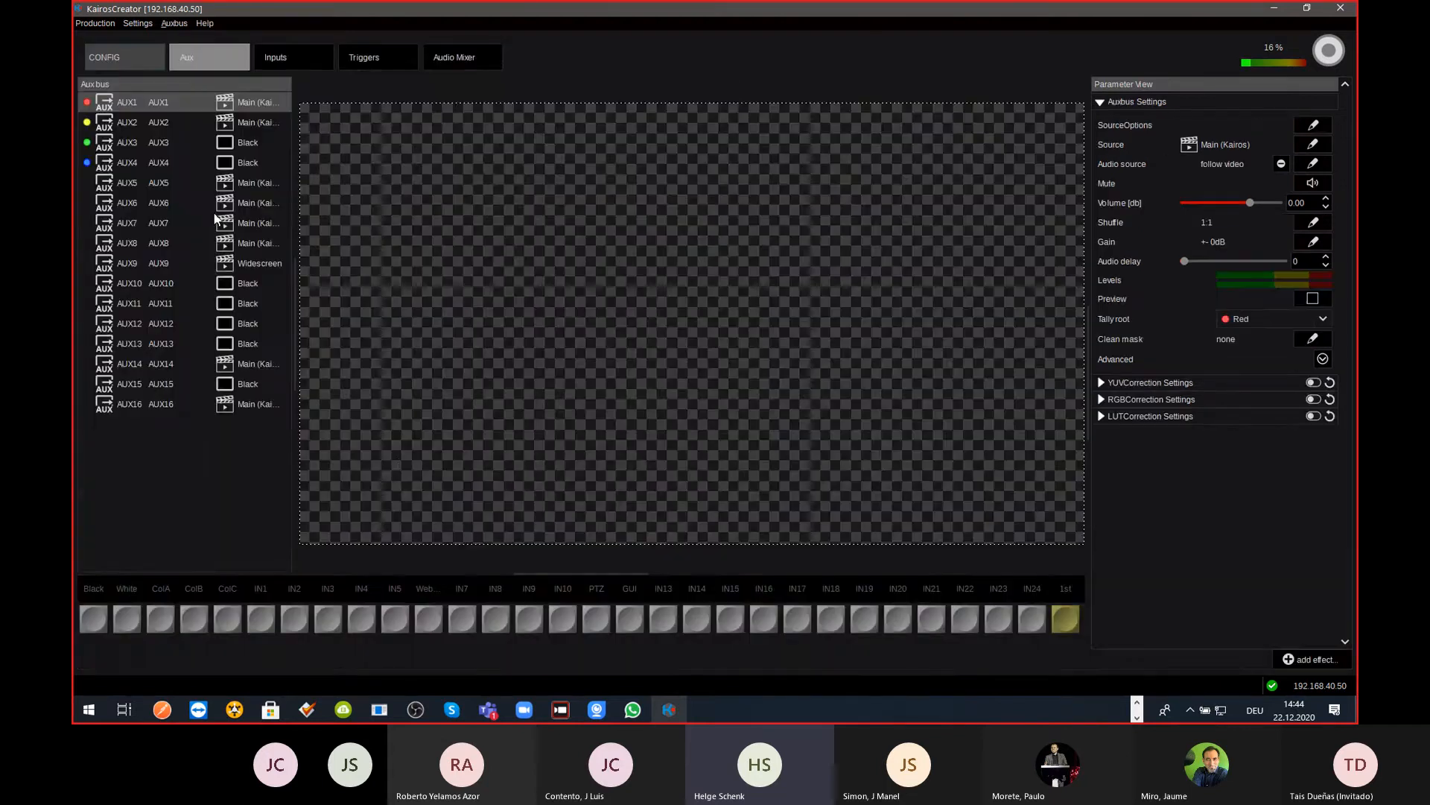
pyautogui.click(234, 289)
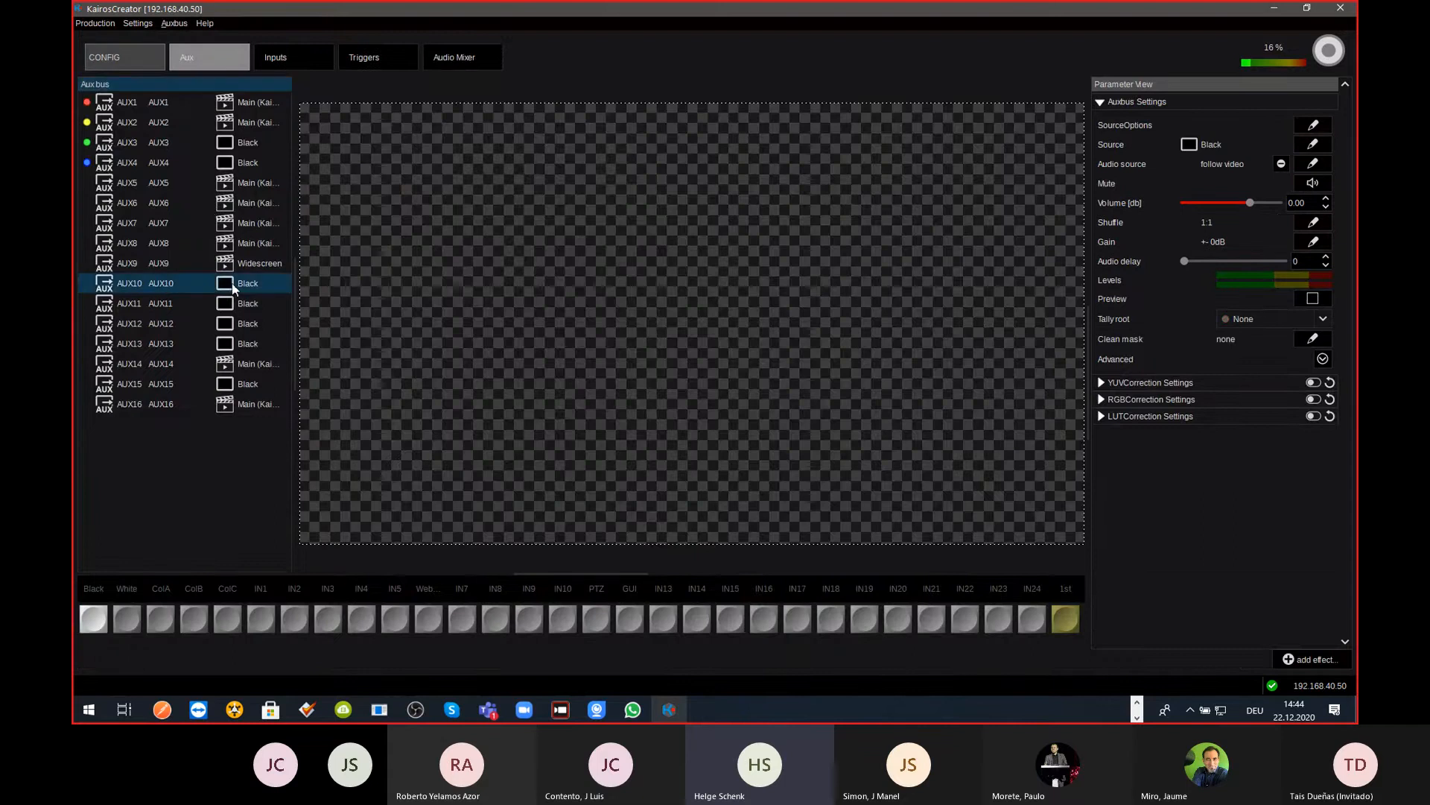
pyautogui.doubleClick(233, 289)
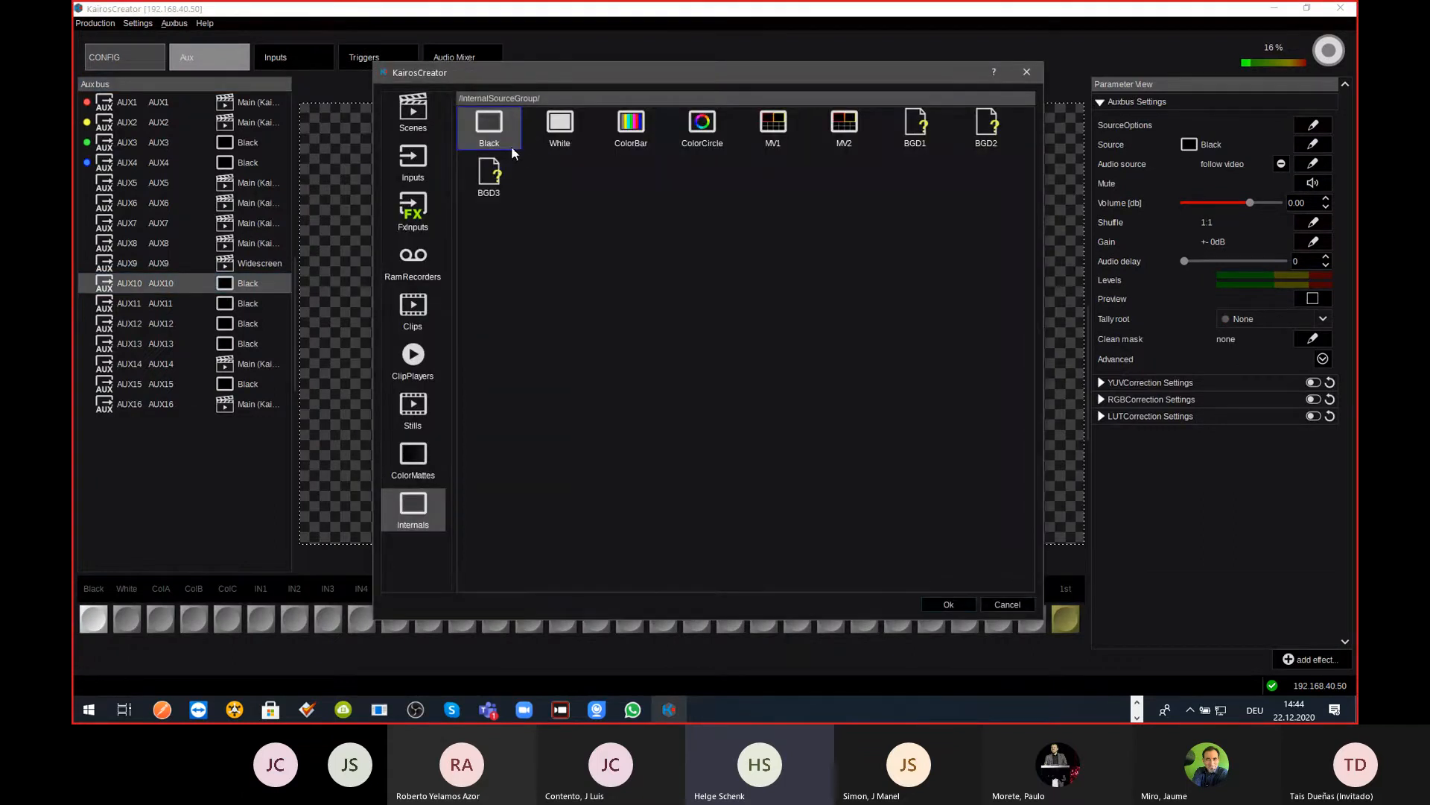
pyautogui.click(425, 115)
pyautogui.doubleClick(488, 127)
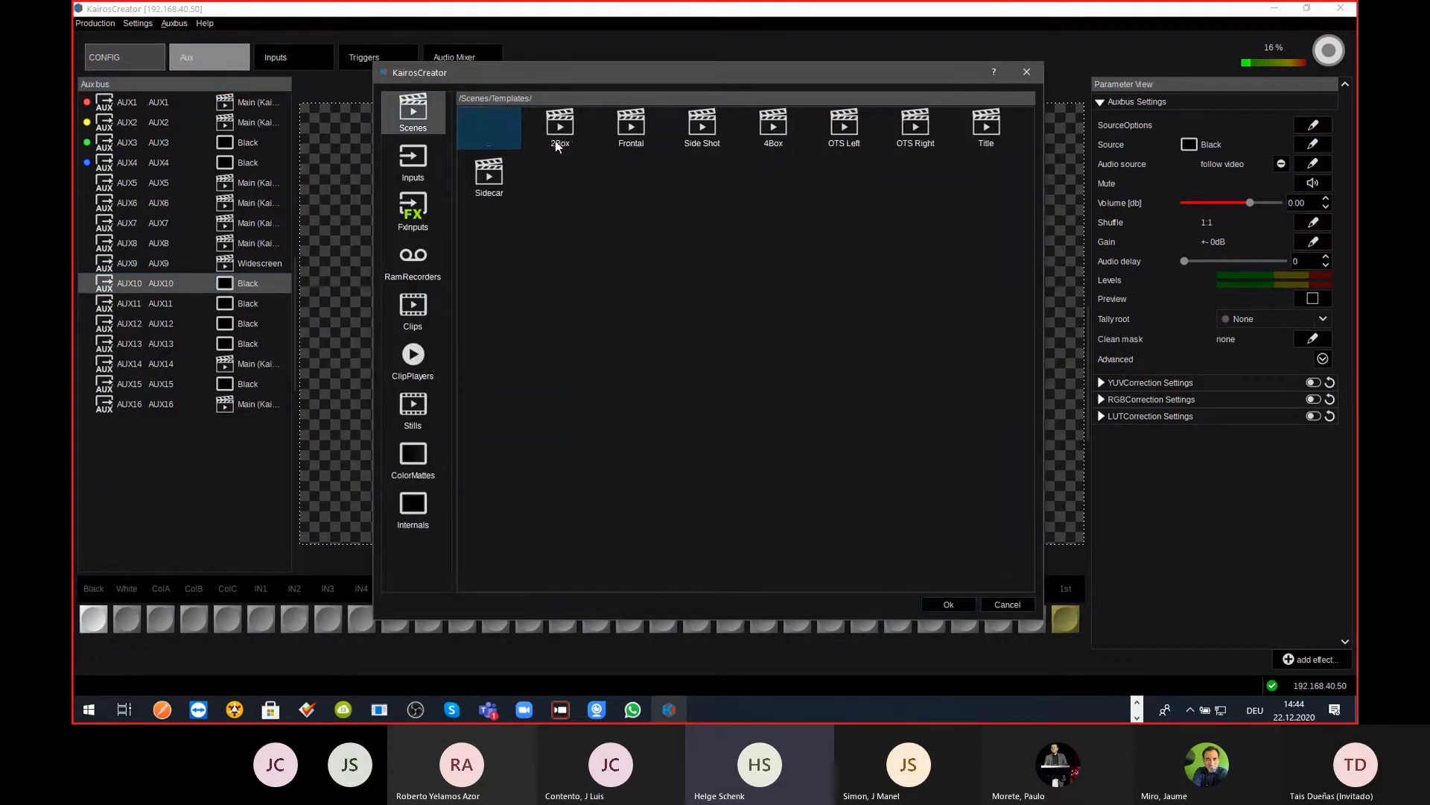
pyautogui.click(559, 138)
pyautogui.click(951, 605)
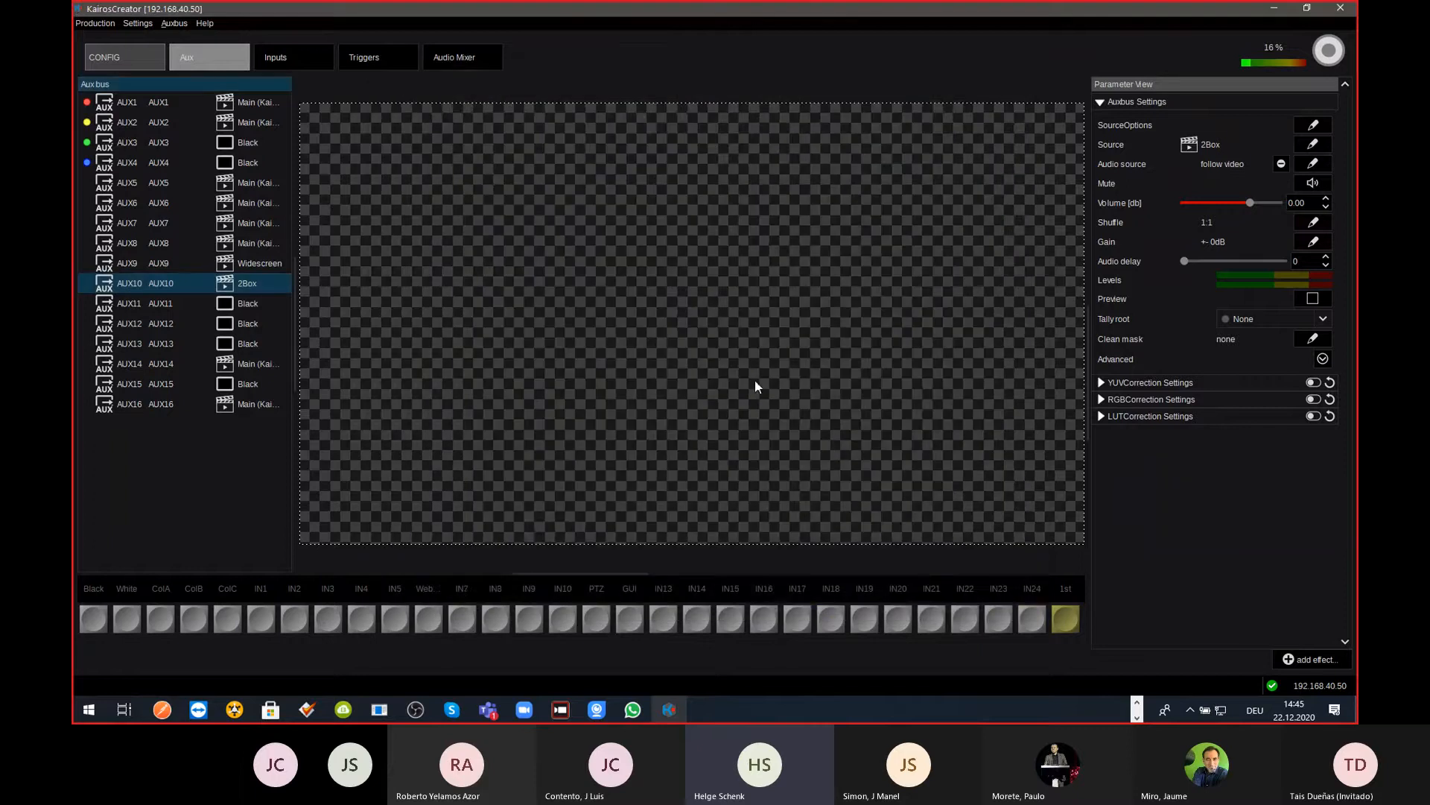
# Step: Disable Preview for the AUX10 window in the multiviewer layout and compare it with the 2Box window in the live view
pyautogui.click(116, 58)
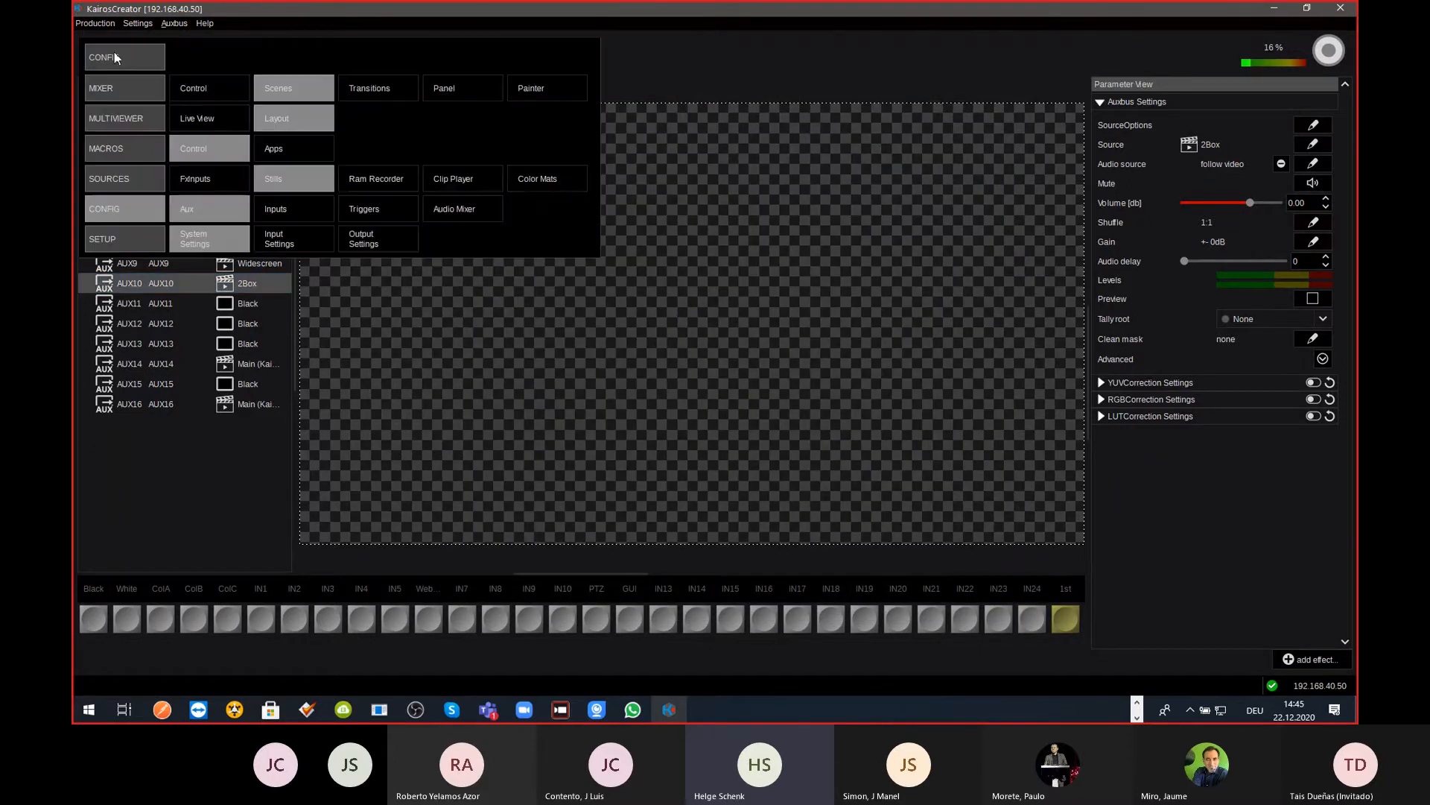
pyautogui.click(224, 119)
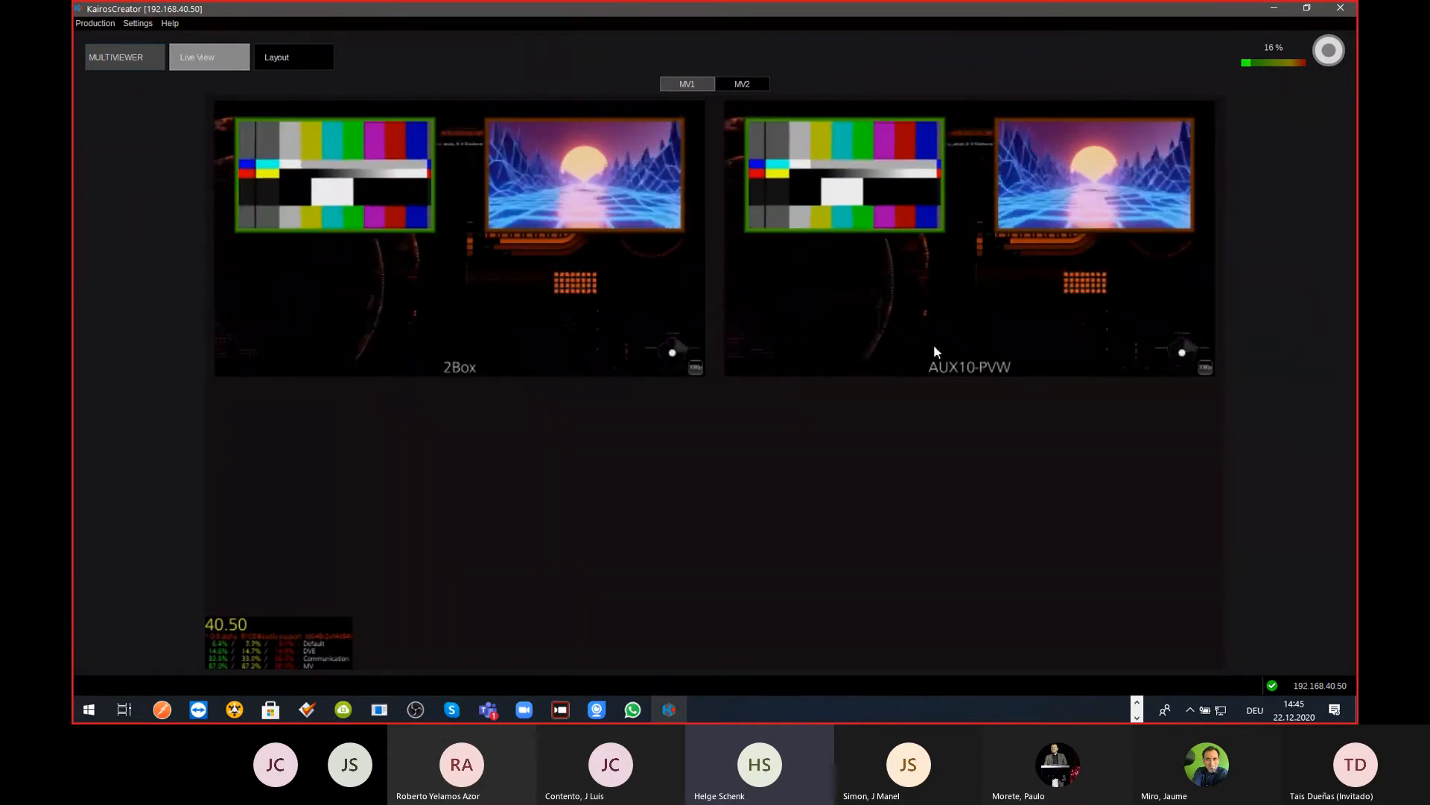
pyautogui.click(280, 52)
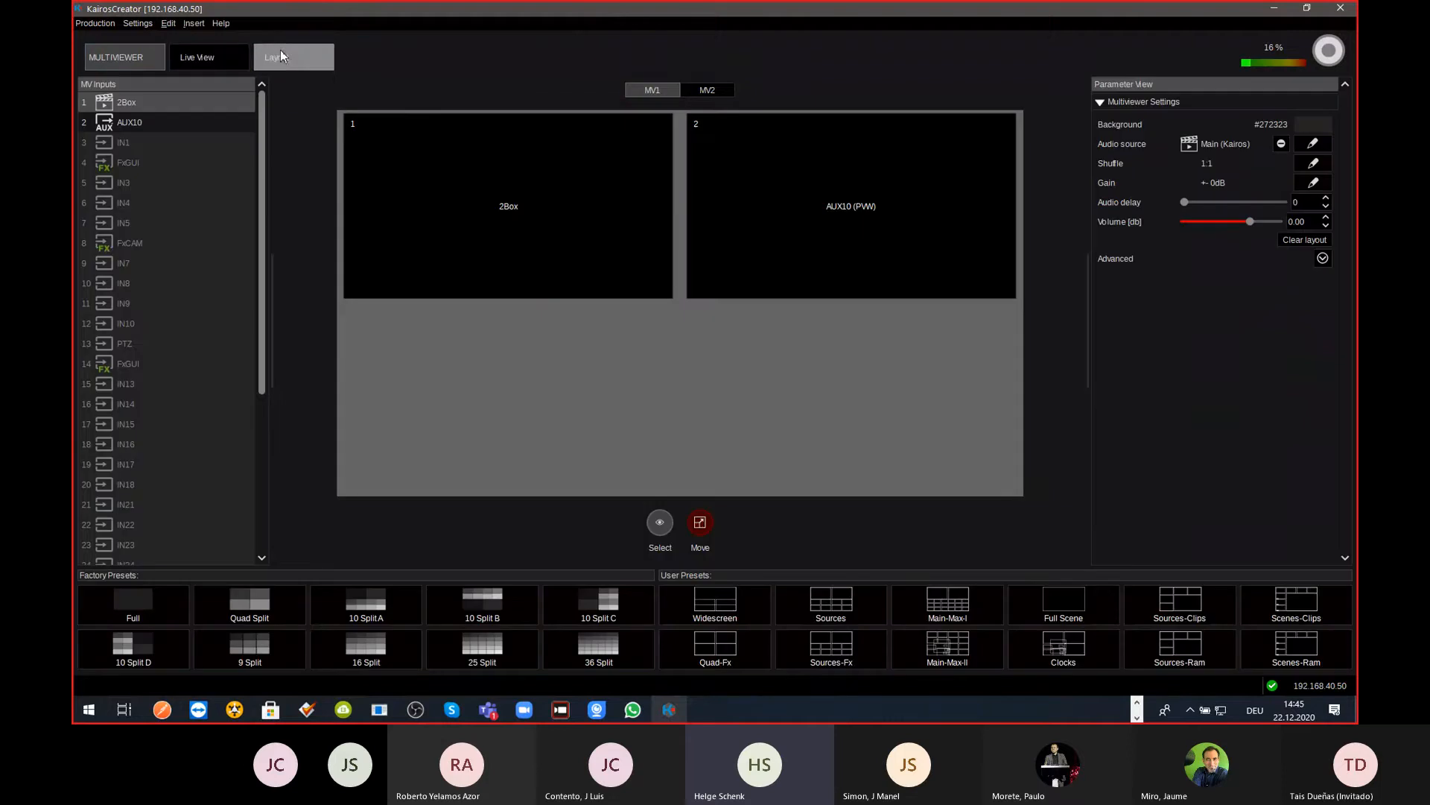
pyautogui.click(886, 212)
pyautogui.click(1312, 412)
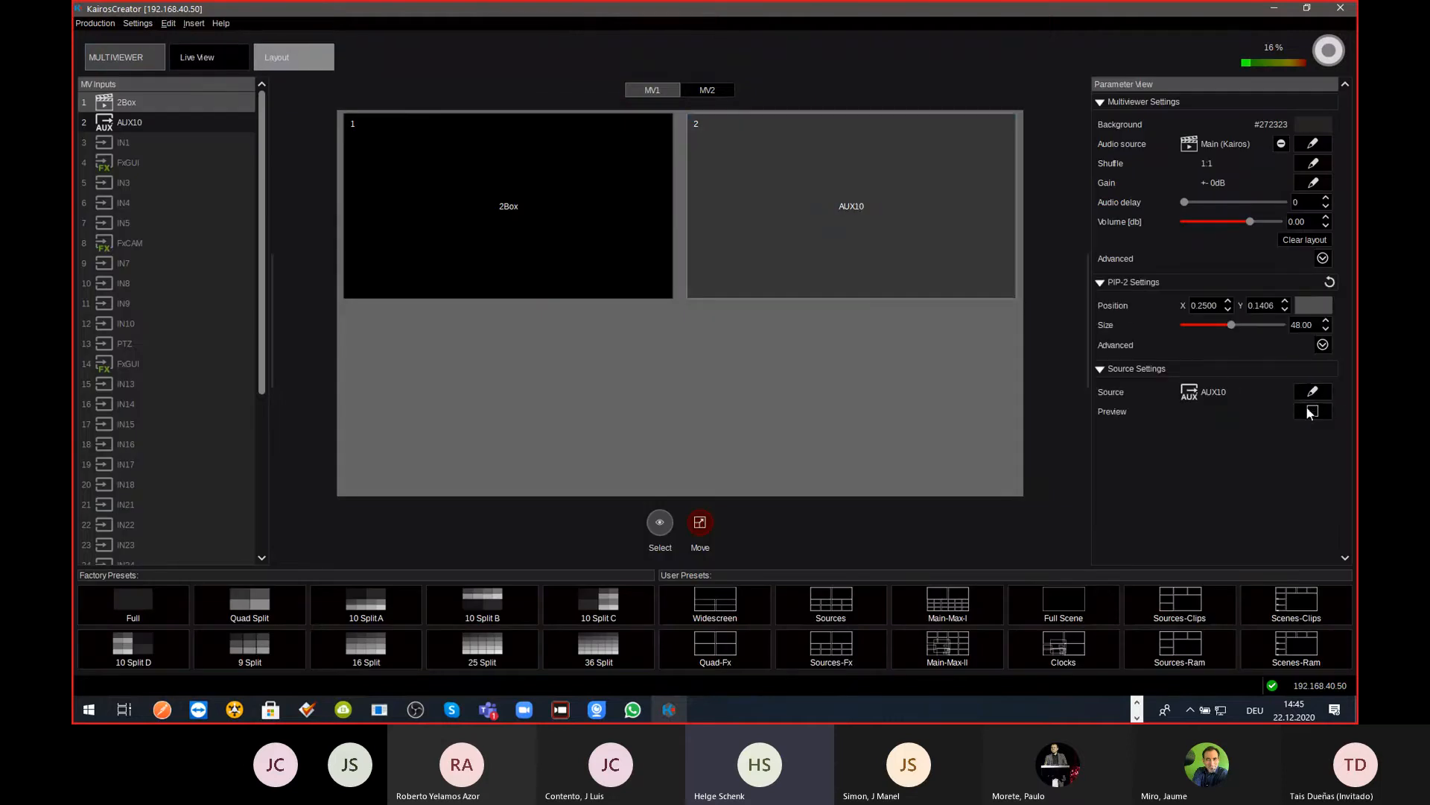
pyautogui.click(218, 49)
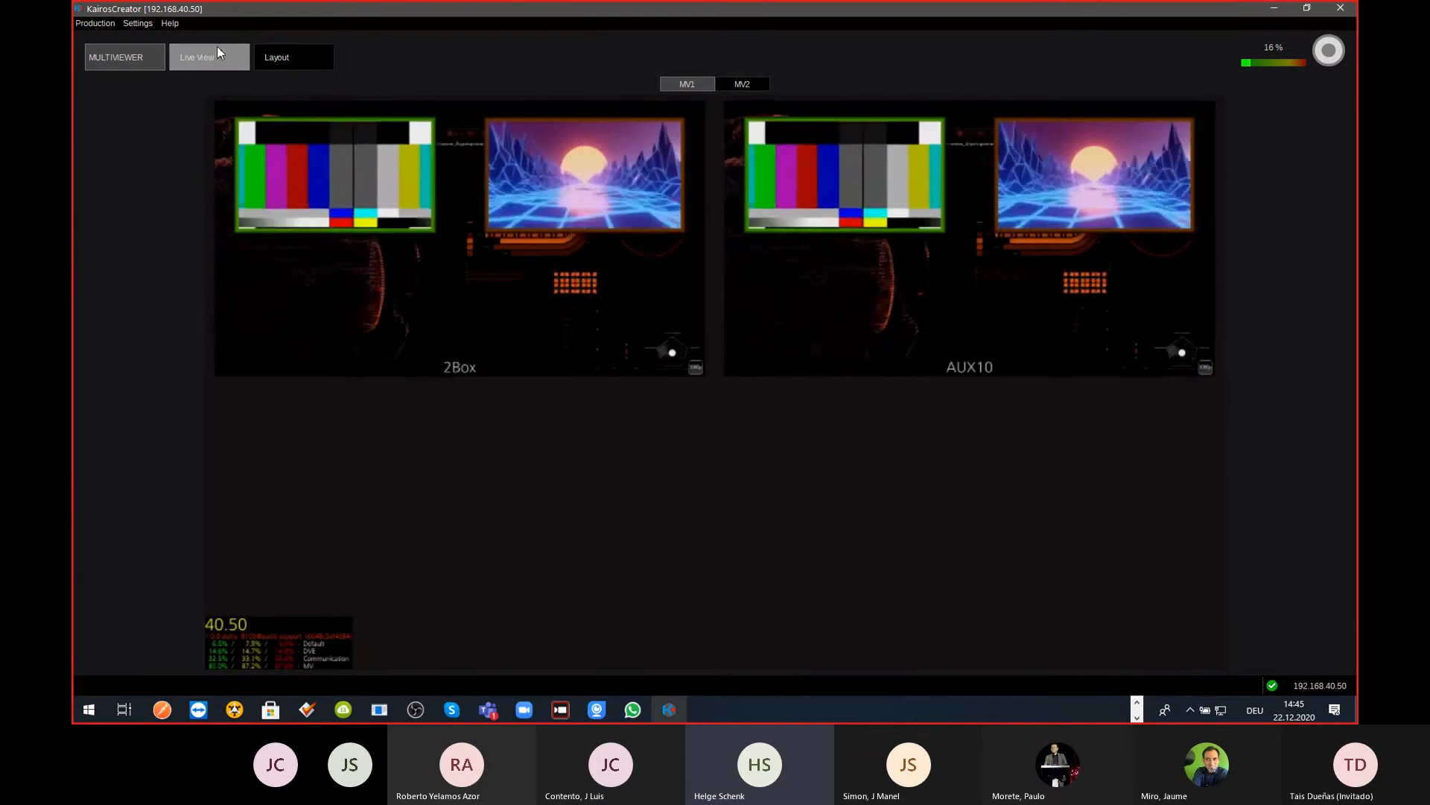
# Step: Inspect the SourceA and SourceB assignments of the TL and TR layers in the 2Box template scene
pyautogui.click(119, 57)
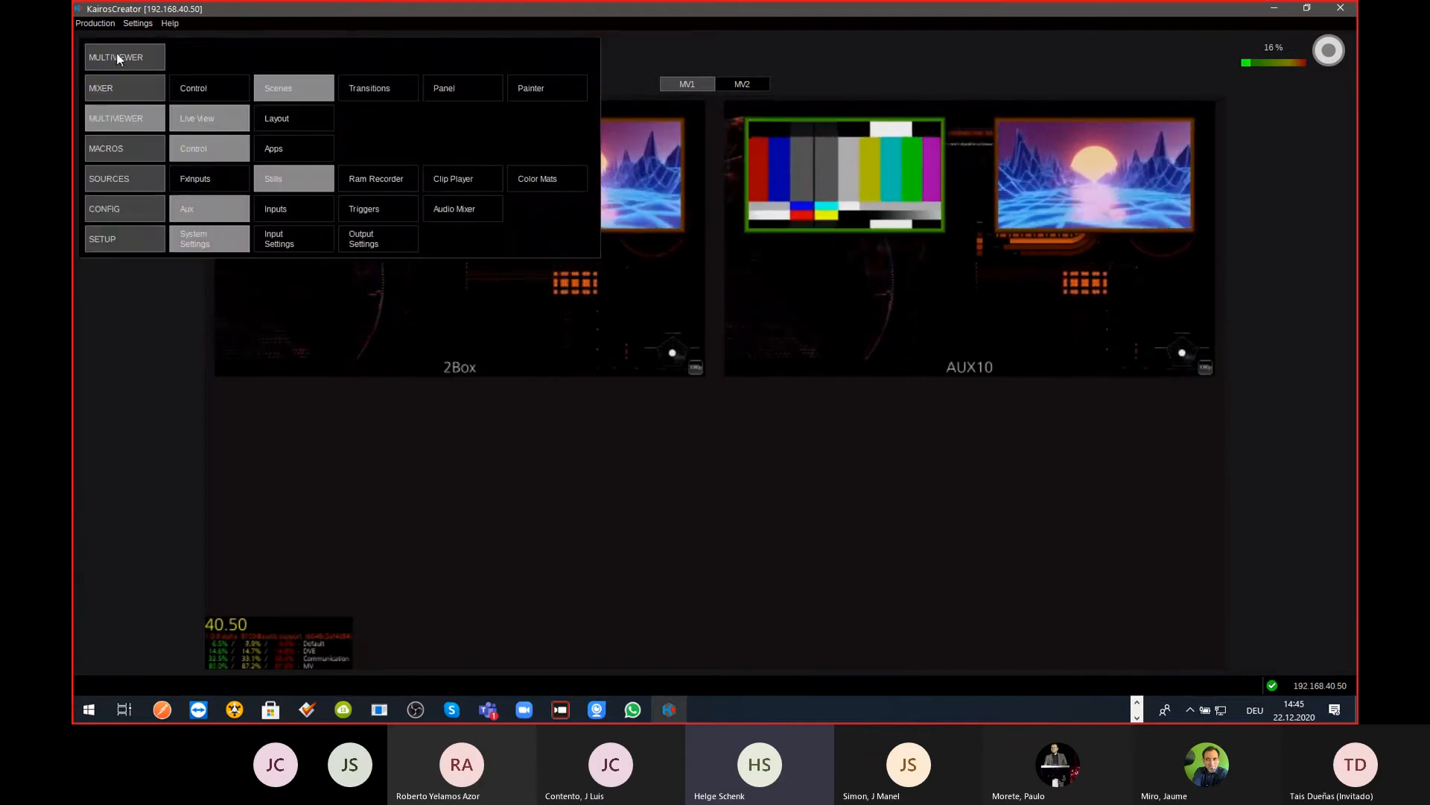
pyautogui.click(286, 98)
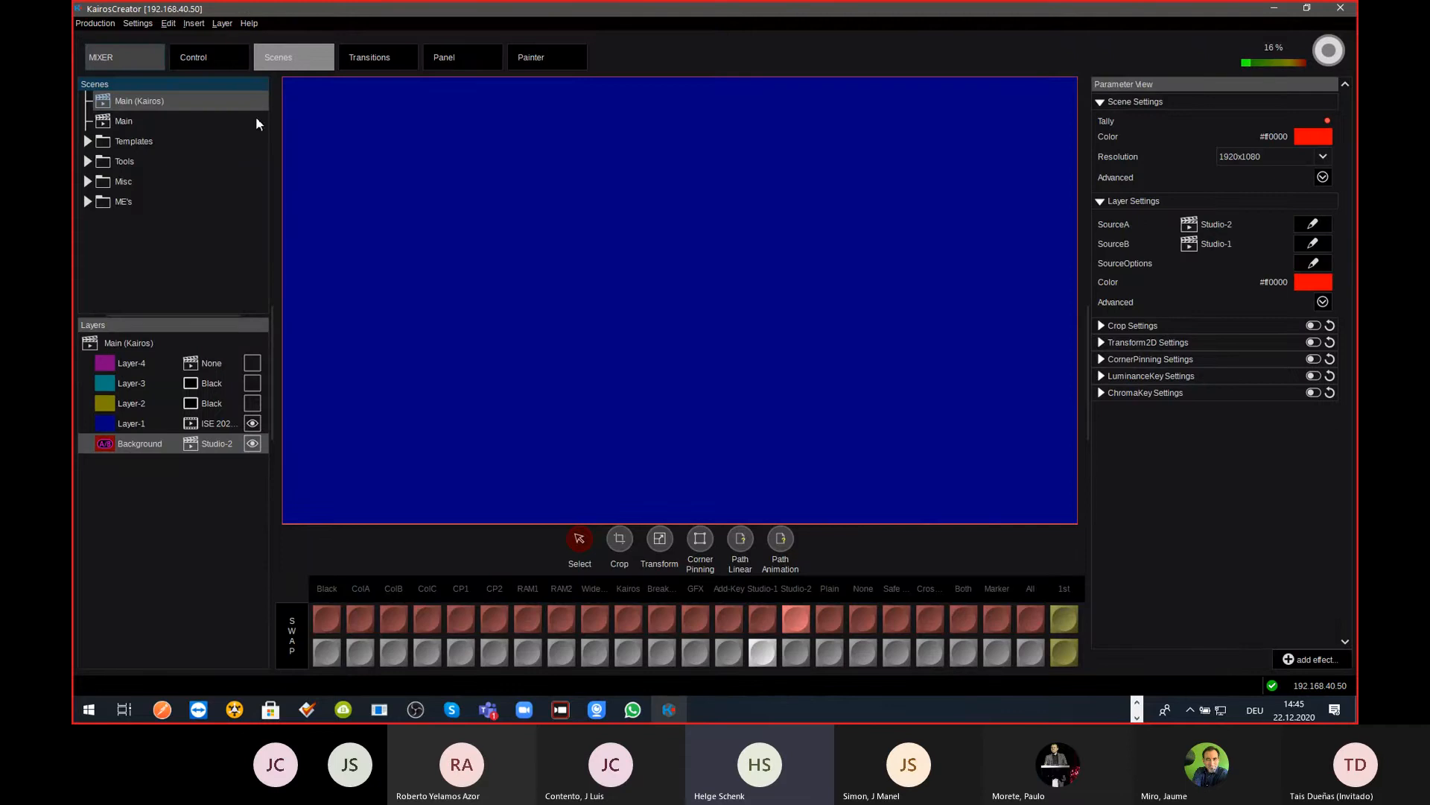
pyautogui.click(88, 142)
pyautogui.click(116, 164)
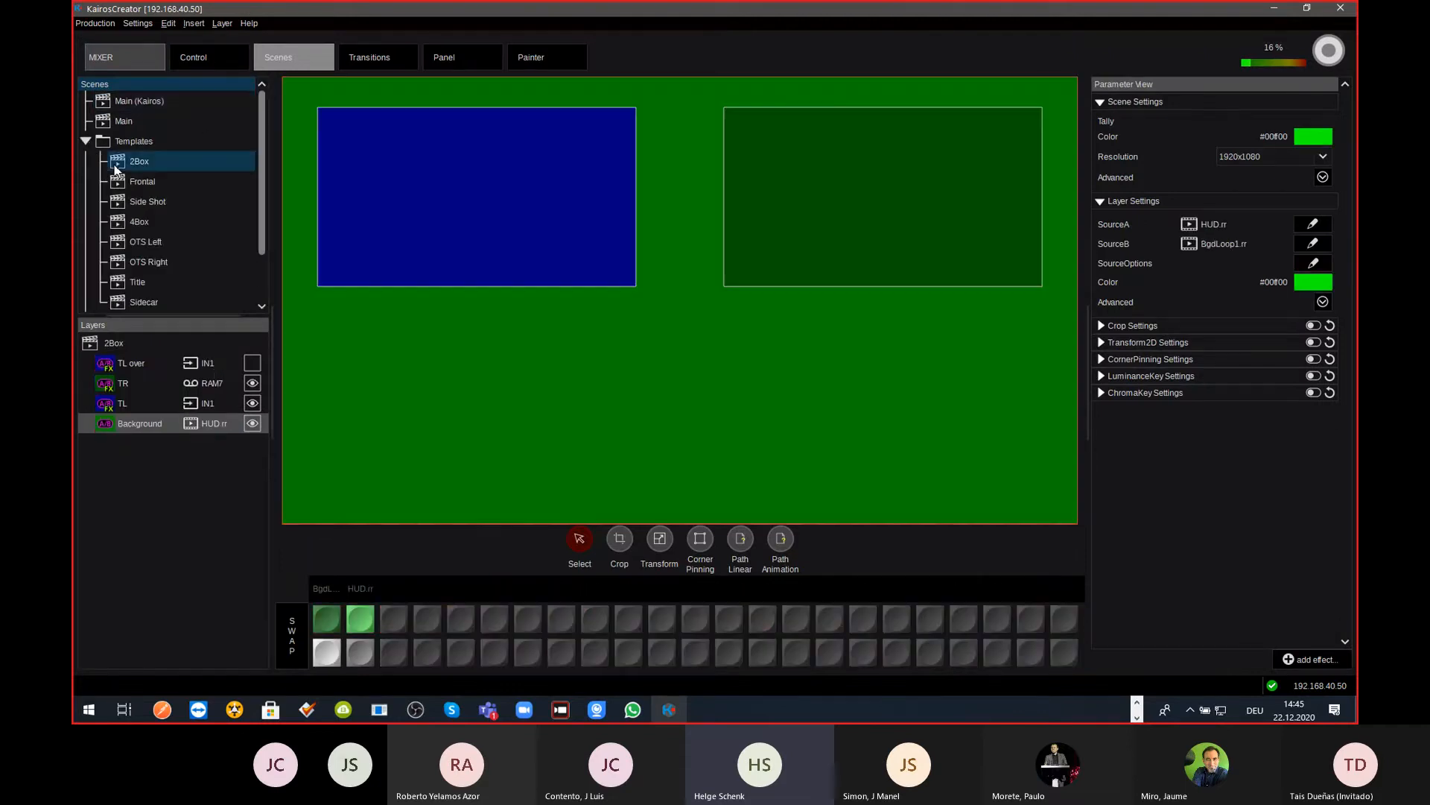
pyautogui.click(217, 412)
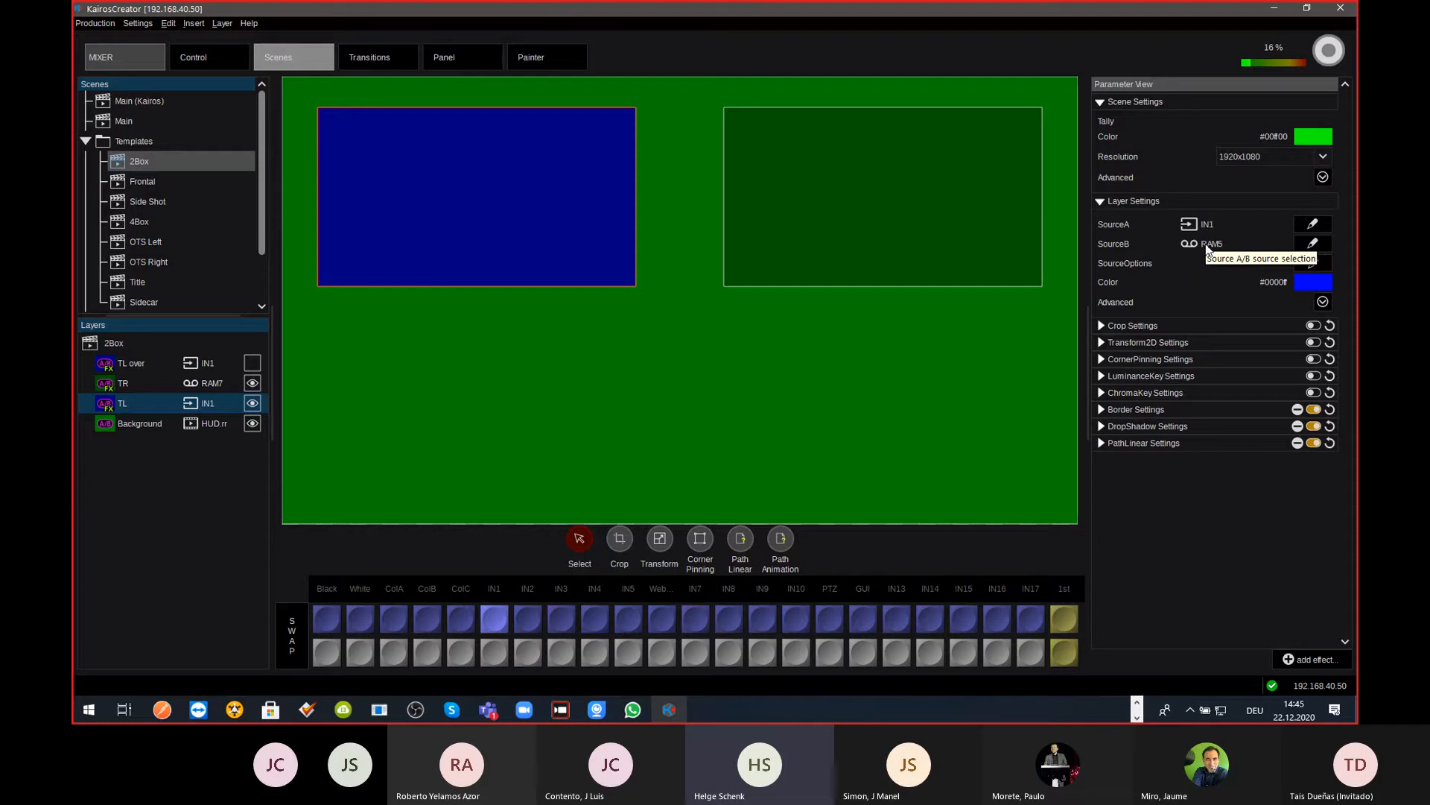
pyautogui.click(148, 390)
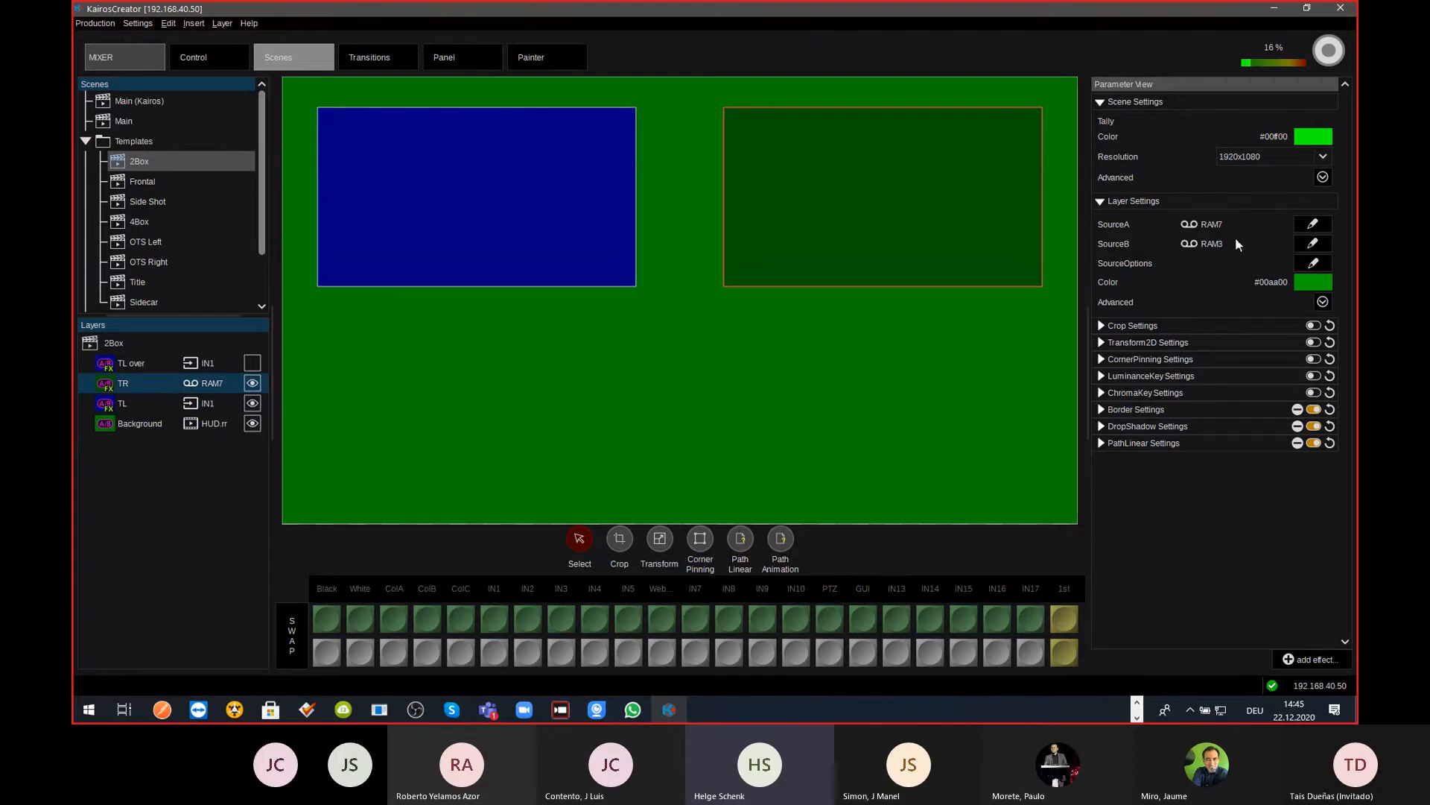
pyautogui.click(139, 405)
# Step: Add a SourceSubstitution effect to AUX10 in the aux configuration and enable it
pyautogui.click(128, 67)
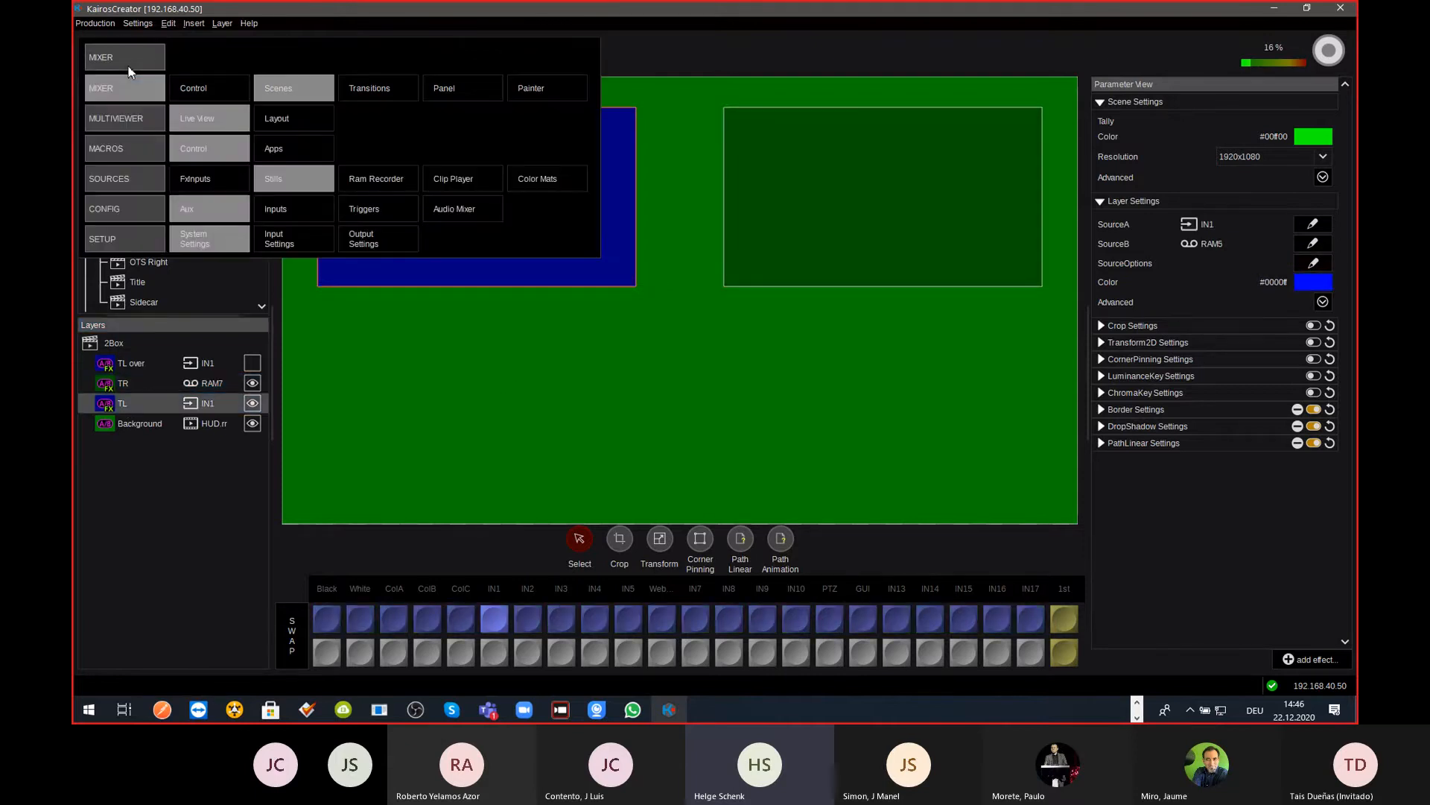
pyautogui.click(213, 209)
pyautogui.click(156, 290)
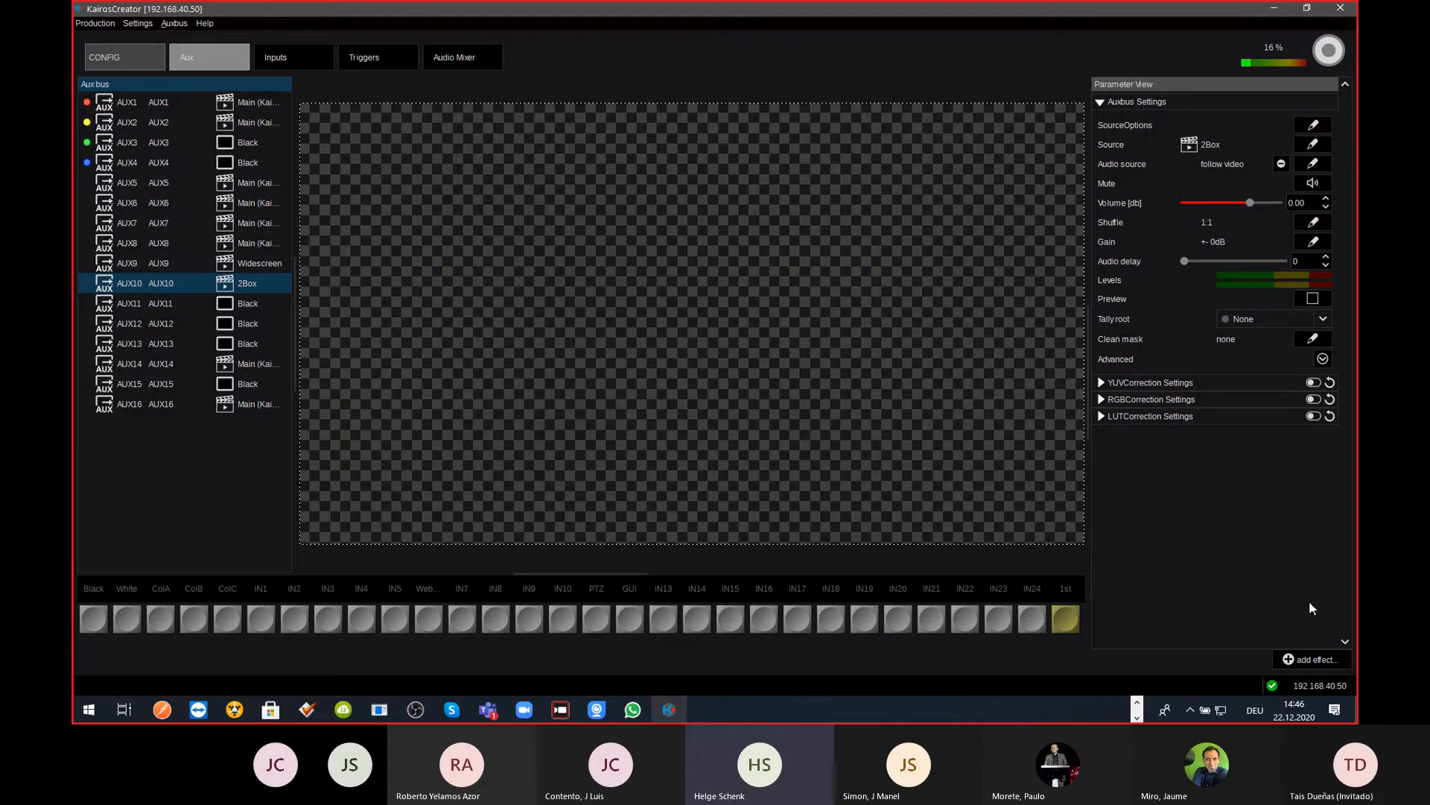
pyautogui.click(1311, 660)
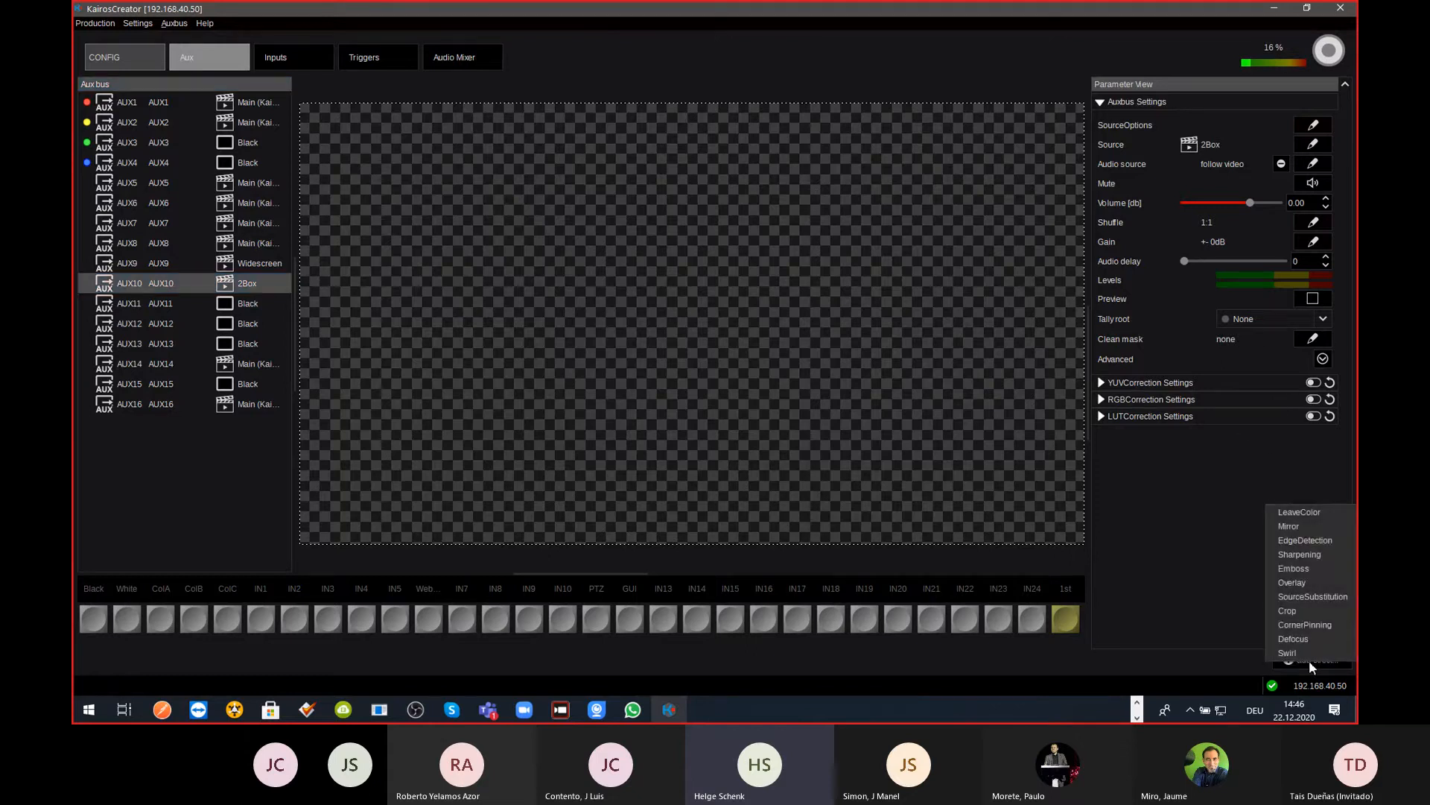
pyautogui.click(1313, 597)
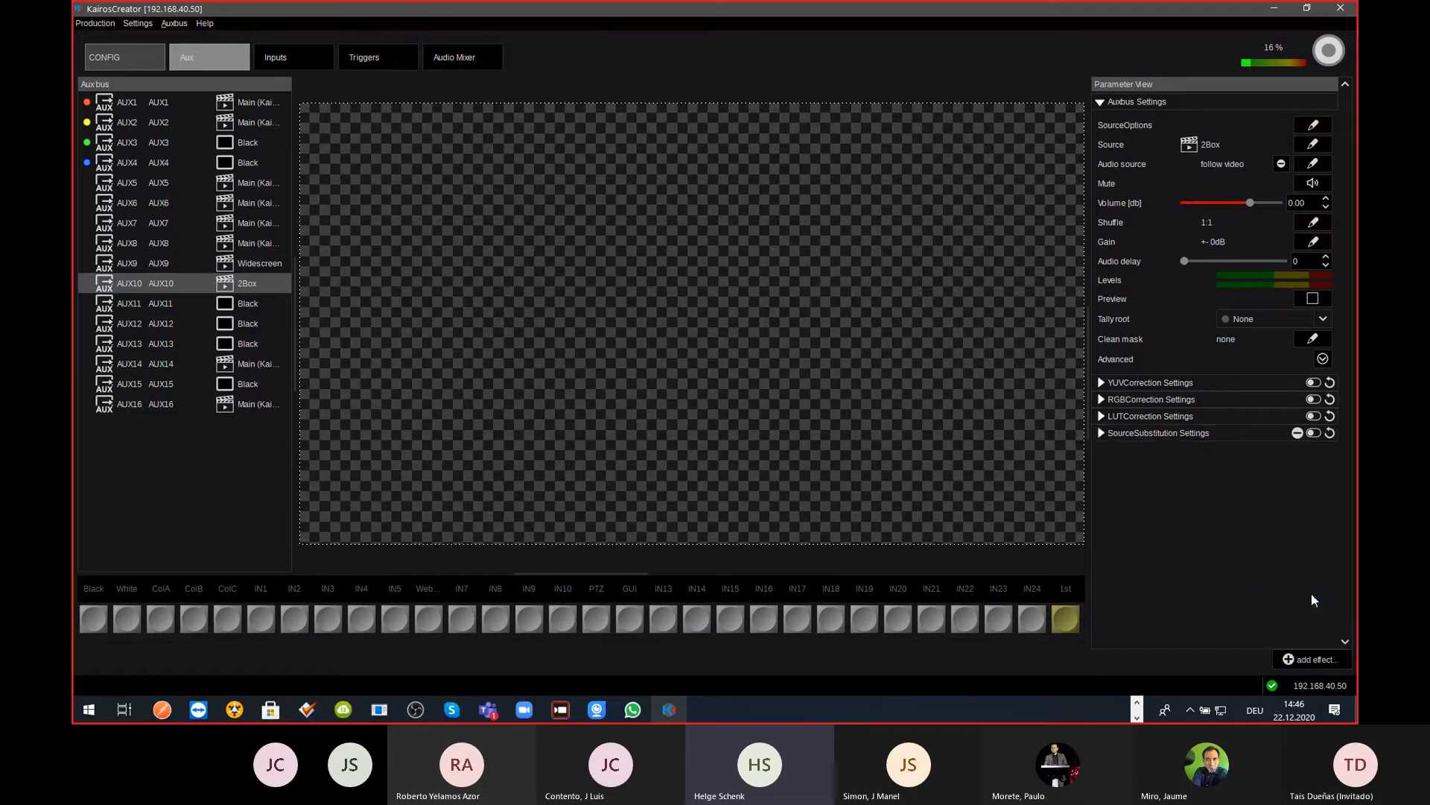
pyautogui.click(1314, 434)
pyautogui.click(1212, 439)
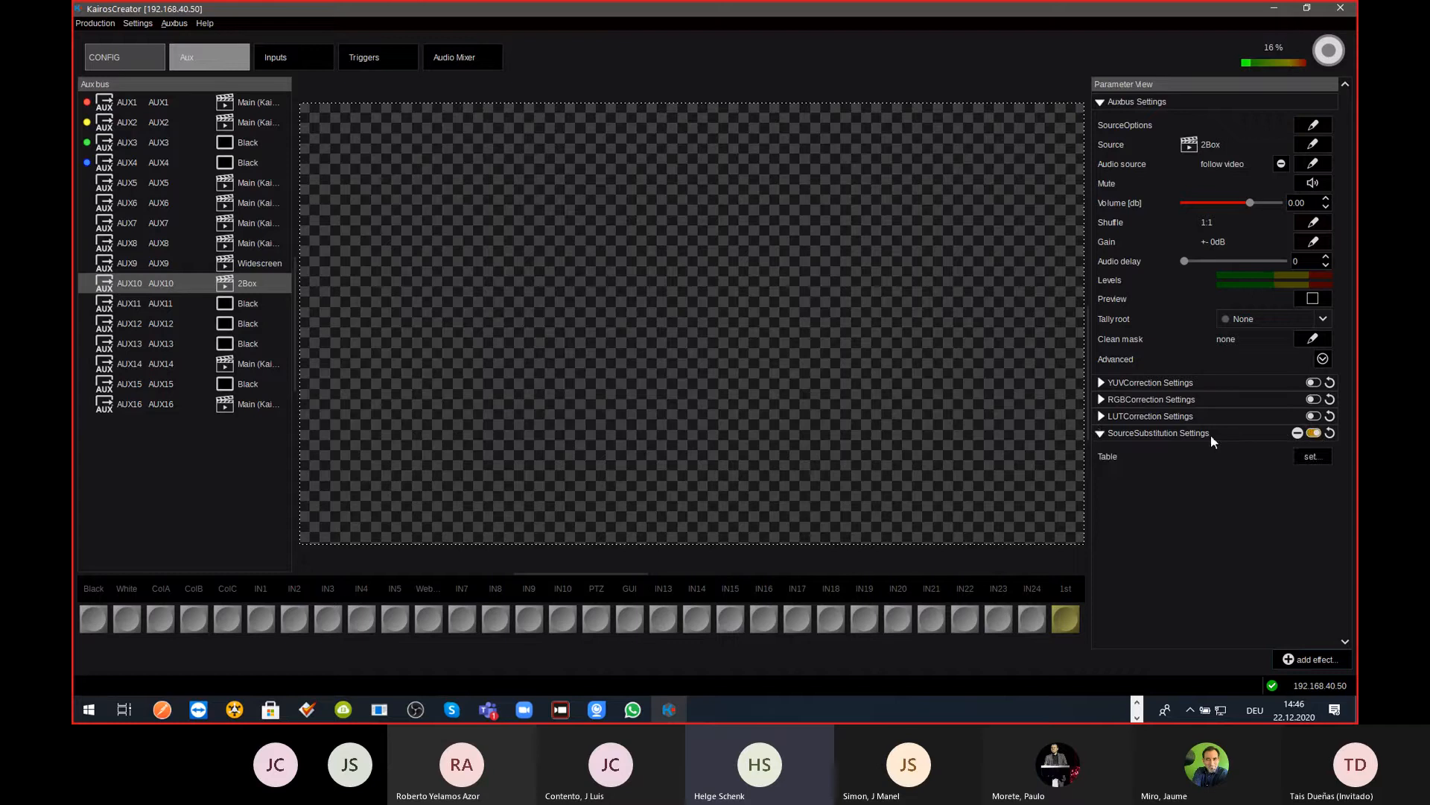
pyautogui.click(1311, 457)
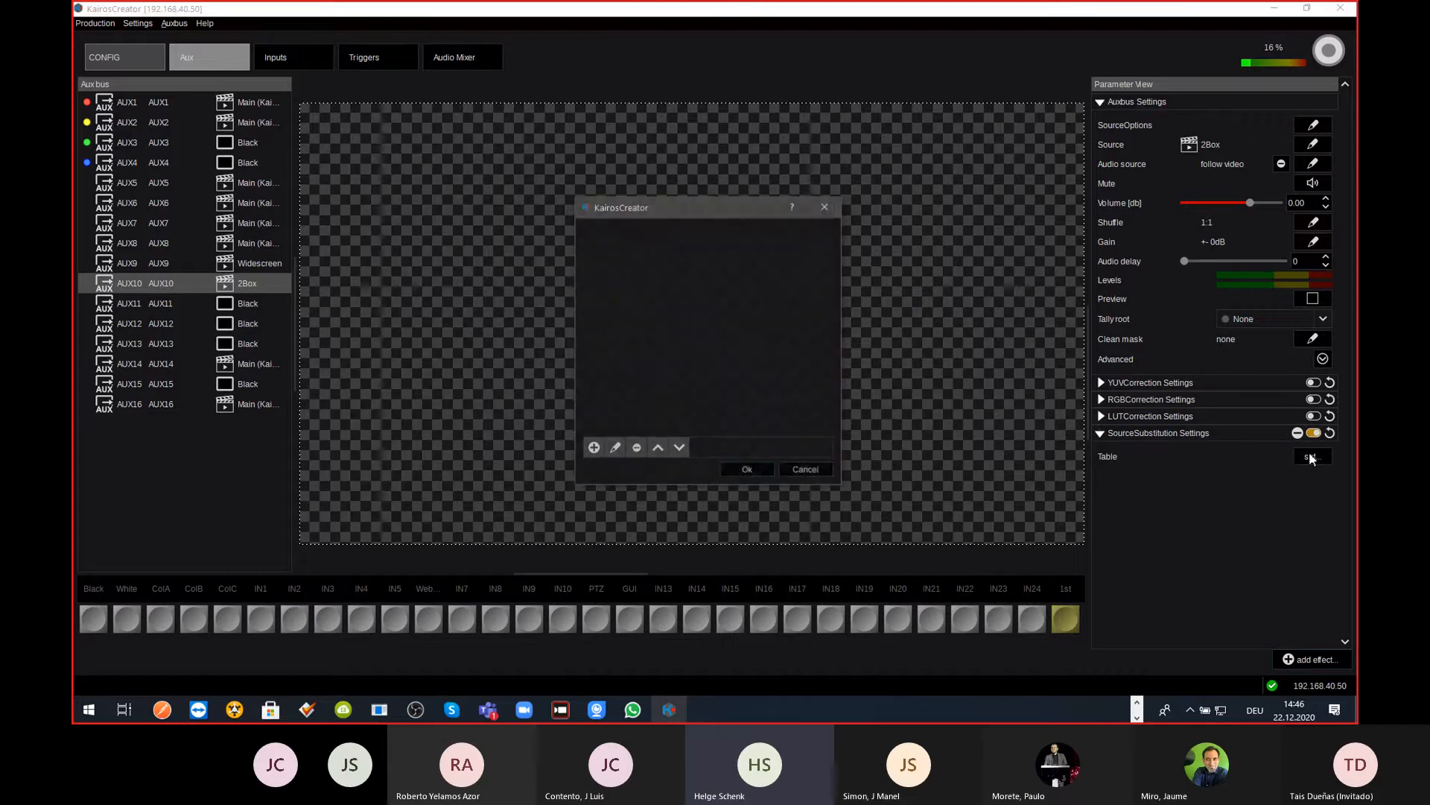
pyautogui.click(812, 471)
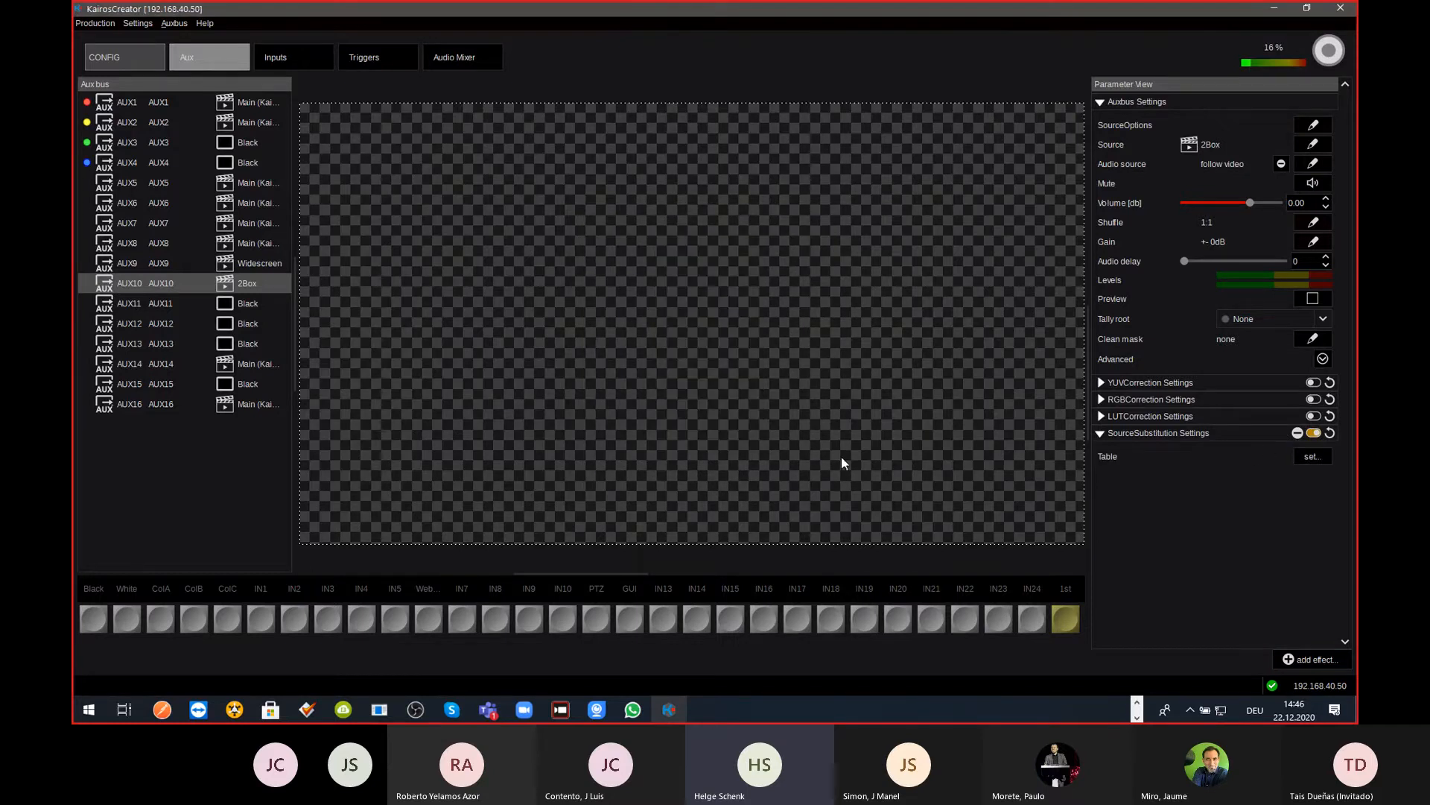
# Step: Switch the TL layer's source in the 2Box scene to PTZ and back to IN1
pyautogui.hotkey('ctrl', 'Tab')
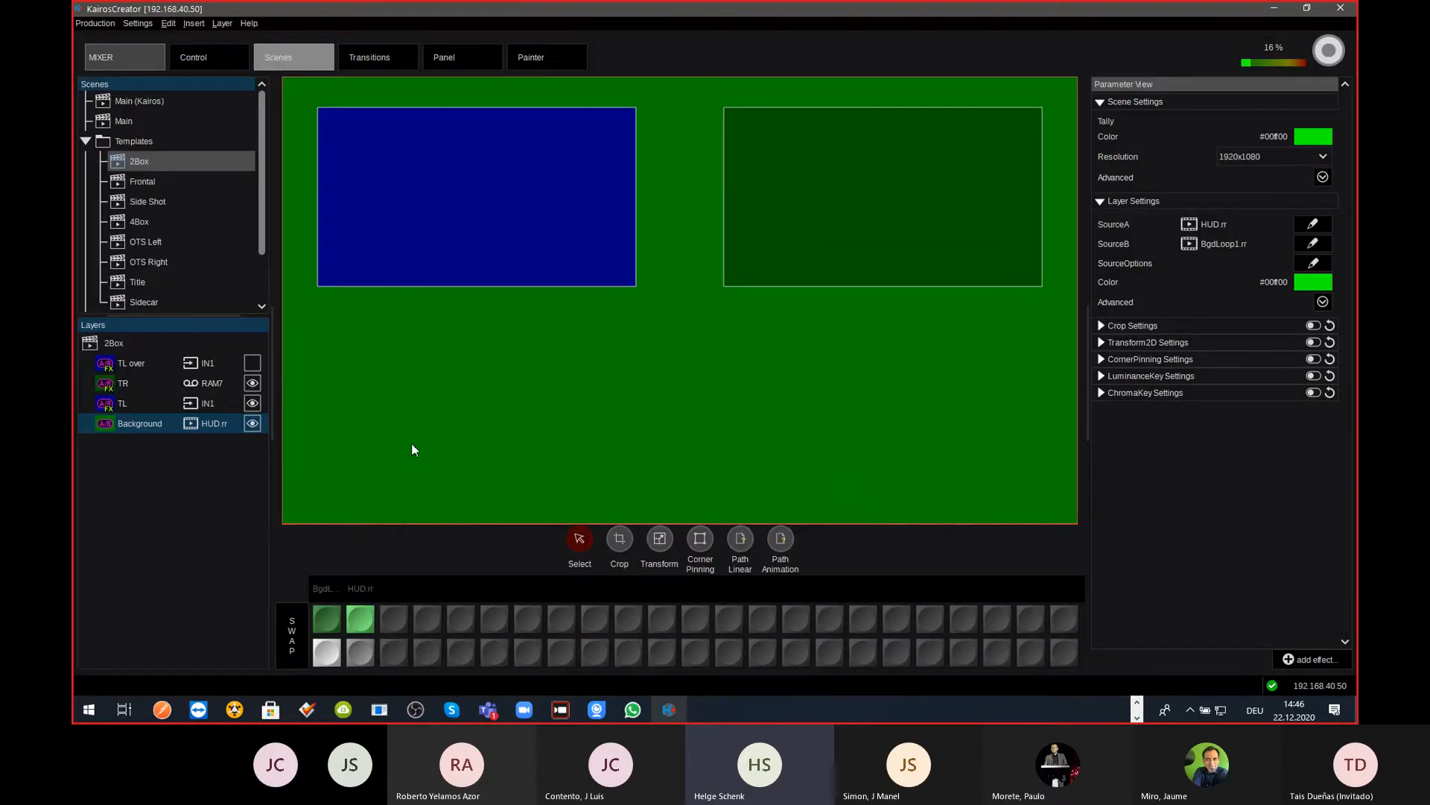
pyautogui.click(208, 404)
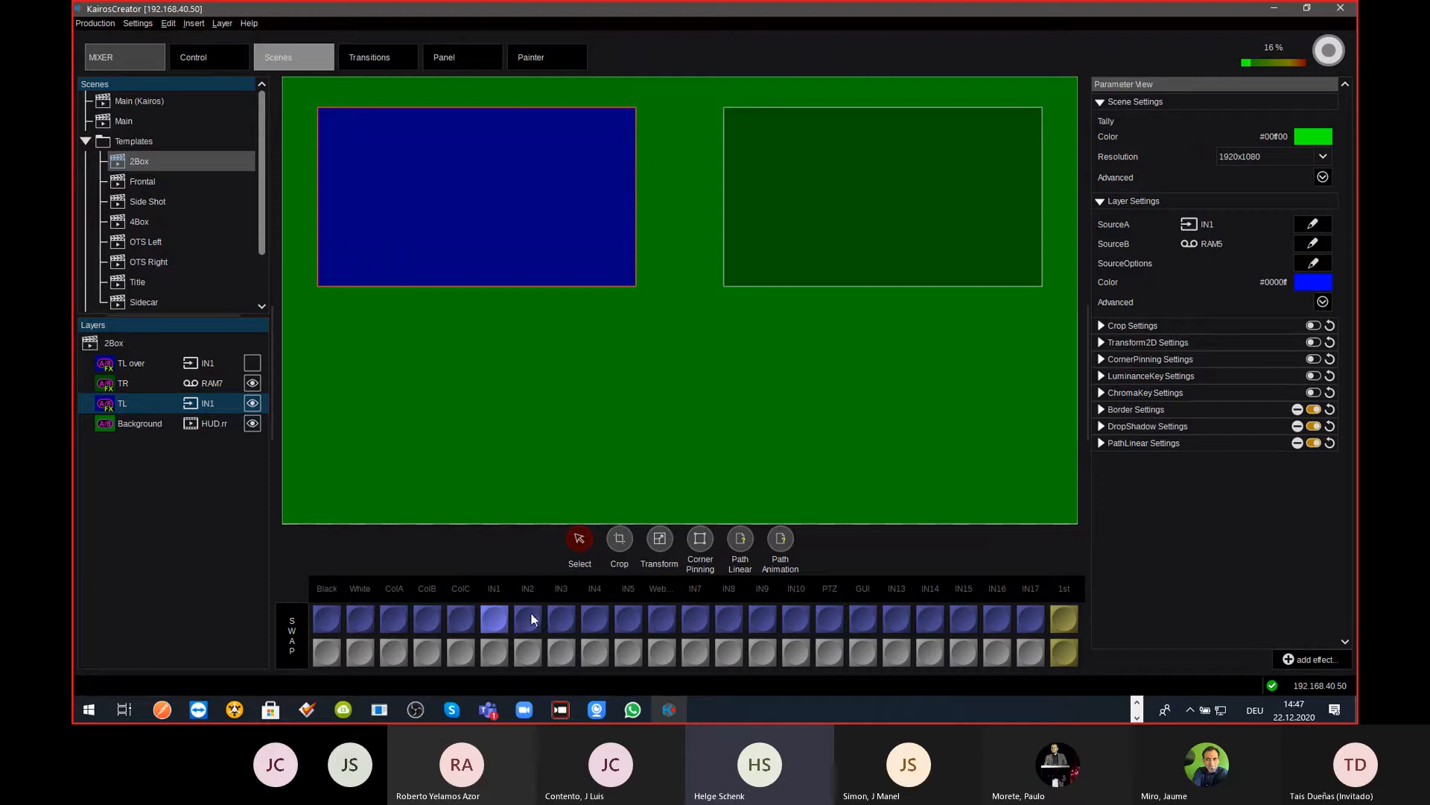
pyautogui.click(504, 618)
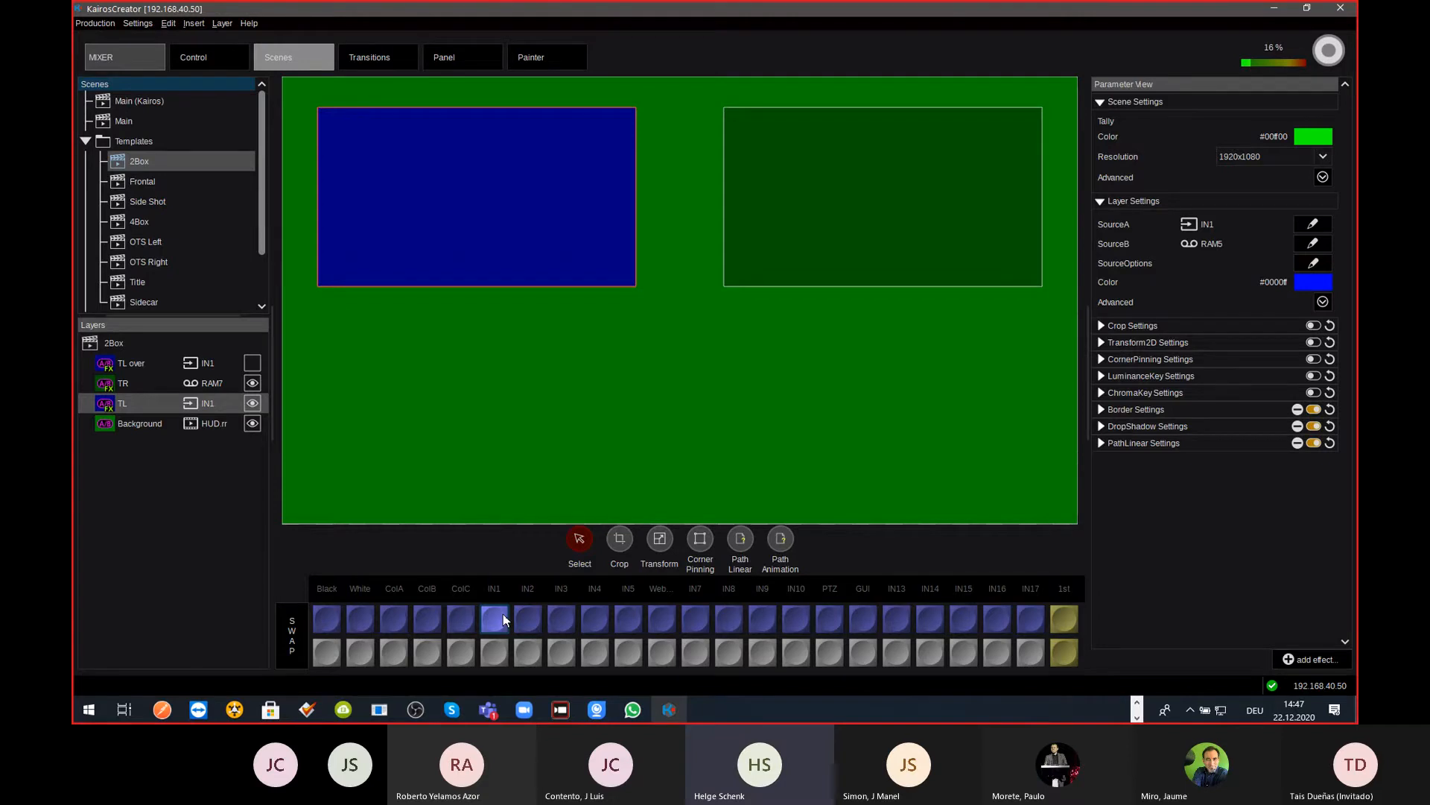
pyautogui.click(830, 617)
pyautogui.click(490, 615)
# Step: Add input IN1 as a source to replace in AUX10's source substitution table
pyautogui.hotkey('ctrl', 'Tab')
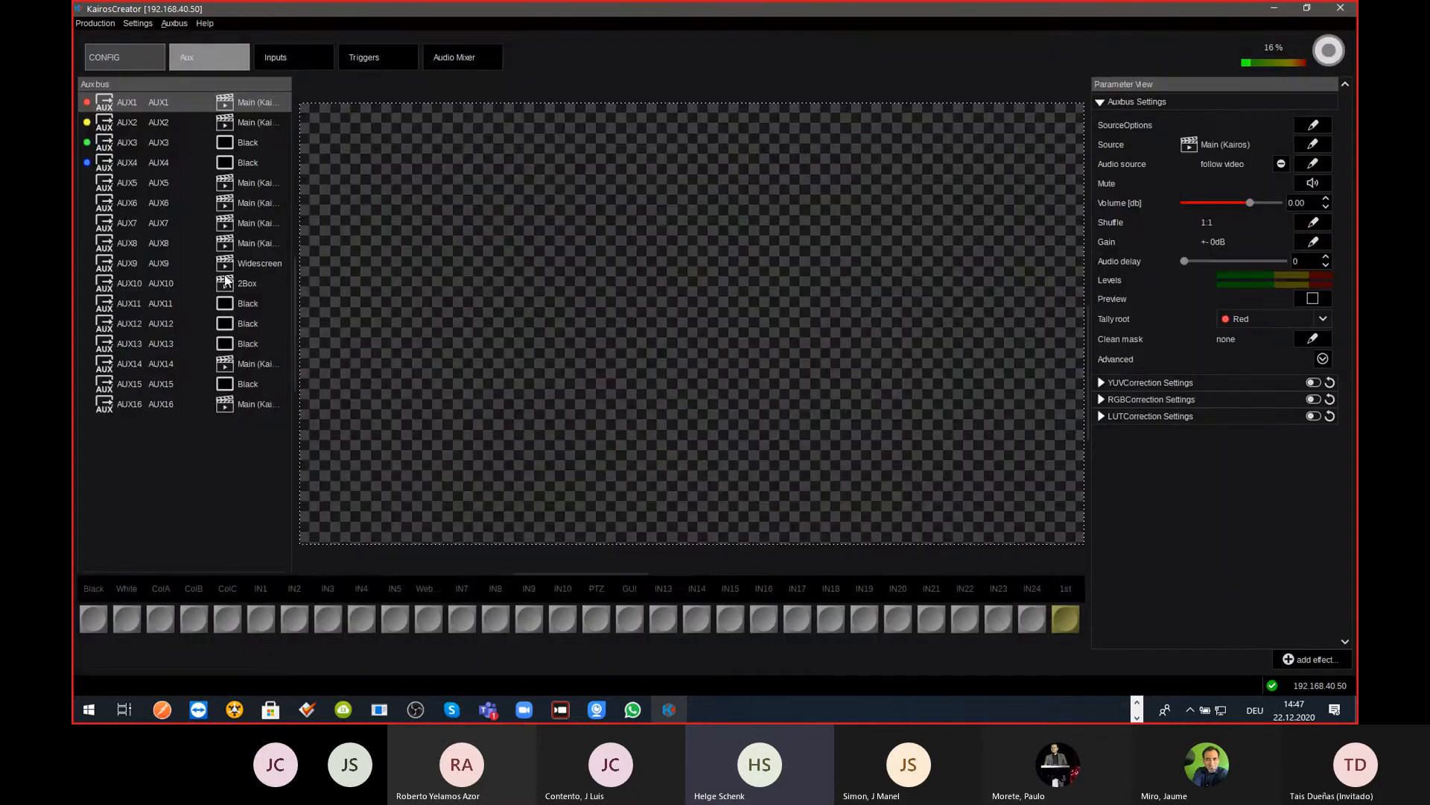
pyautogui.click(225, 279)
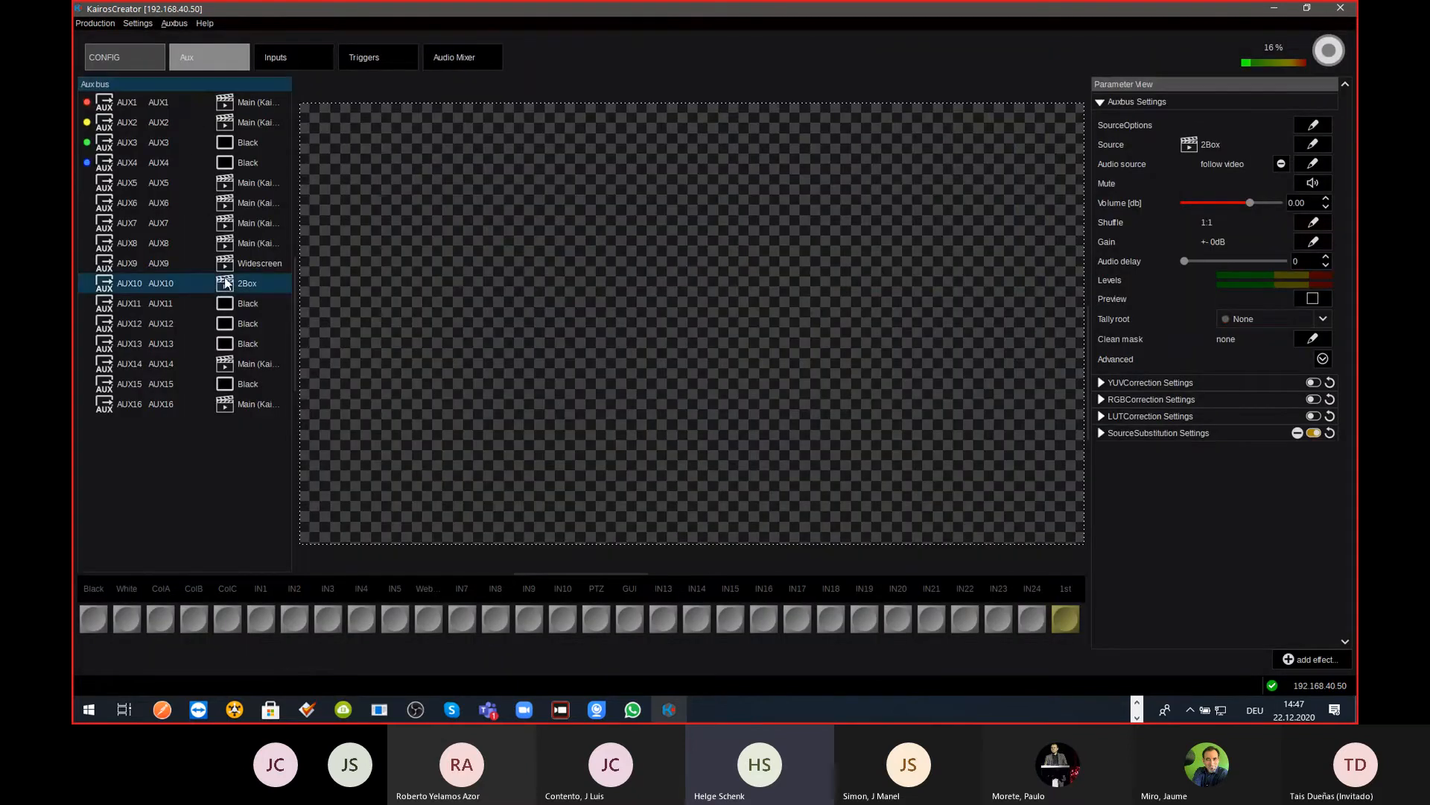
pyautogui.click(1209, 436)
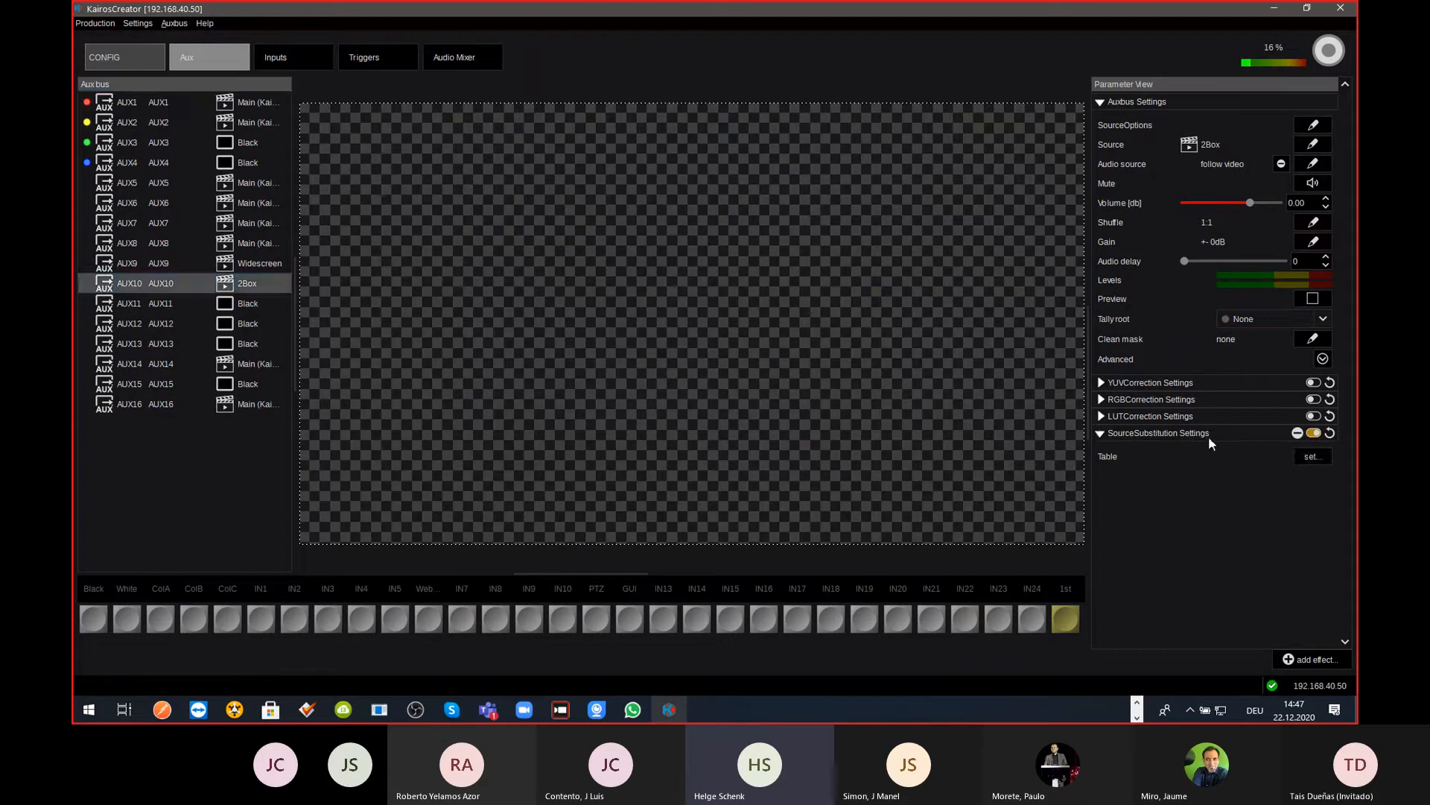
pyautogui.click(1315, 458)
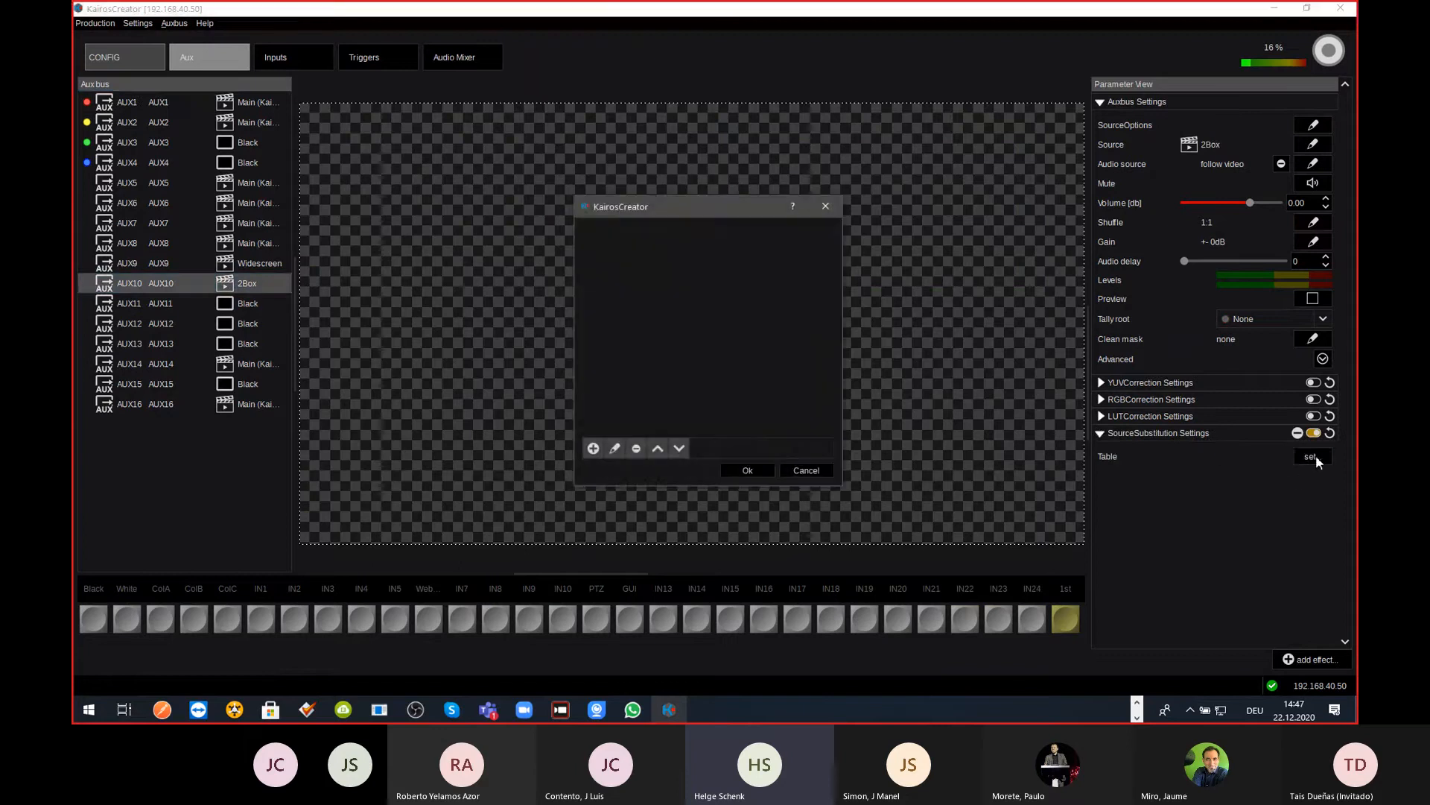
pyautogui.click(594, 448)
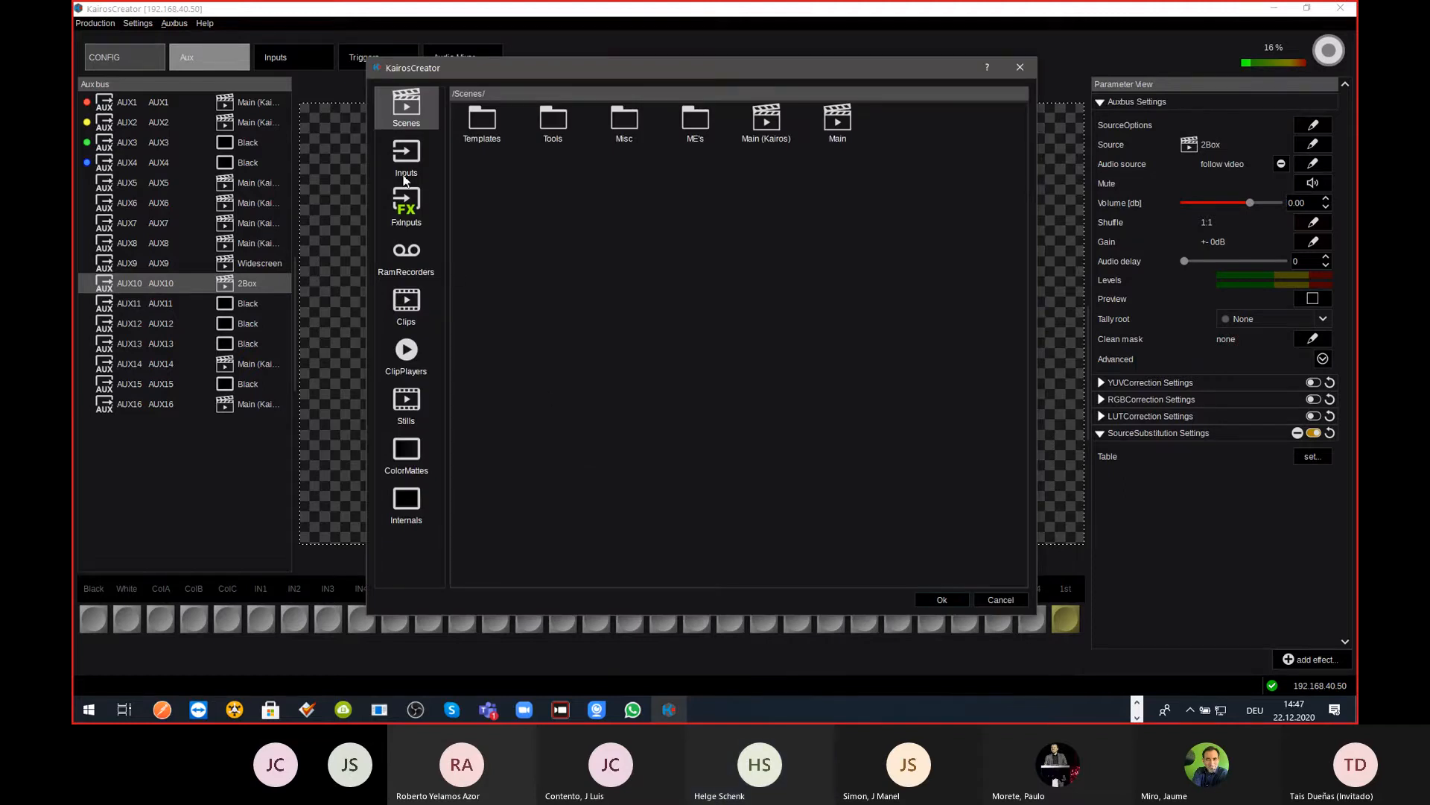
pyautogui.click(406, 158)
pyautogui.click(490, 129)
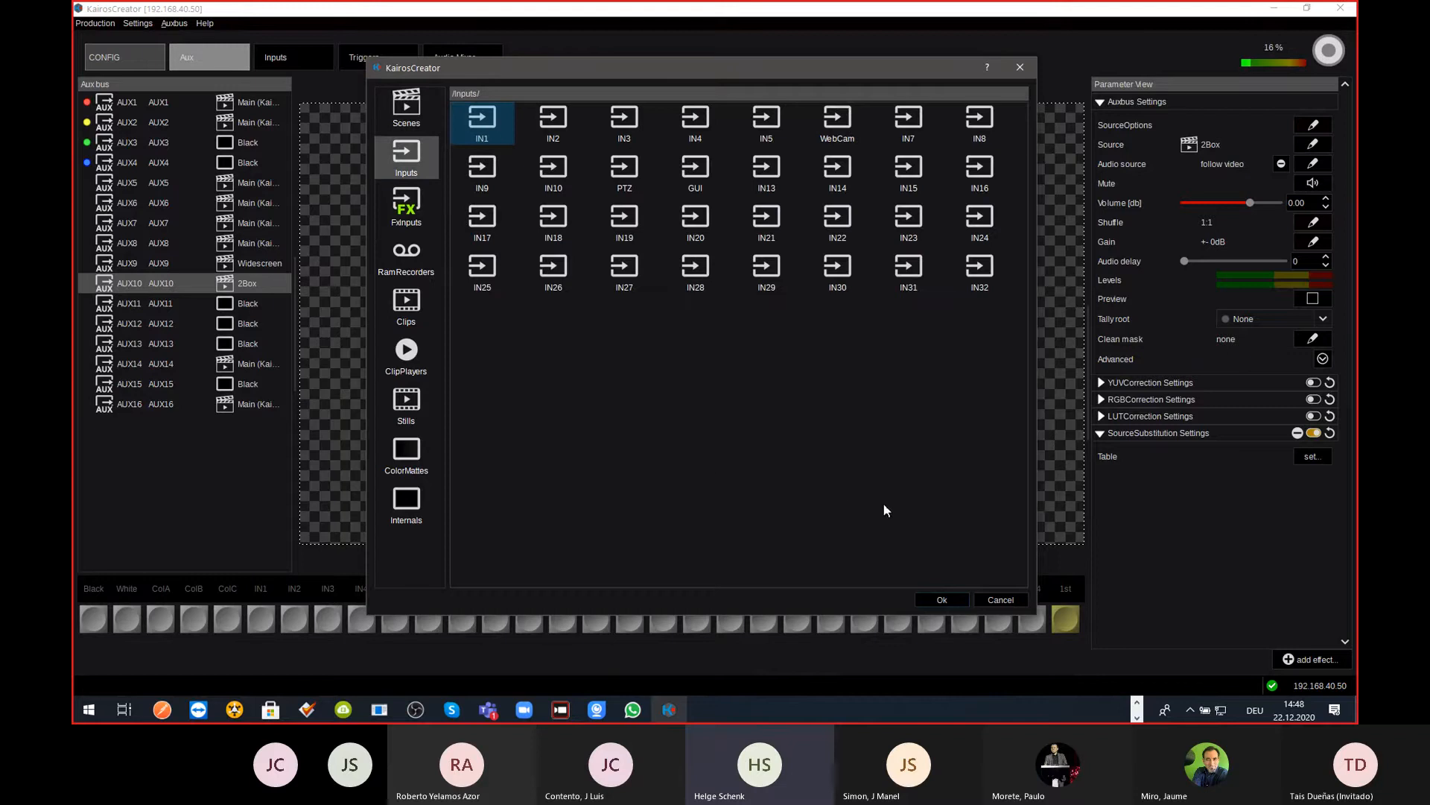
pyautogui.click(942, 600)
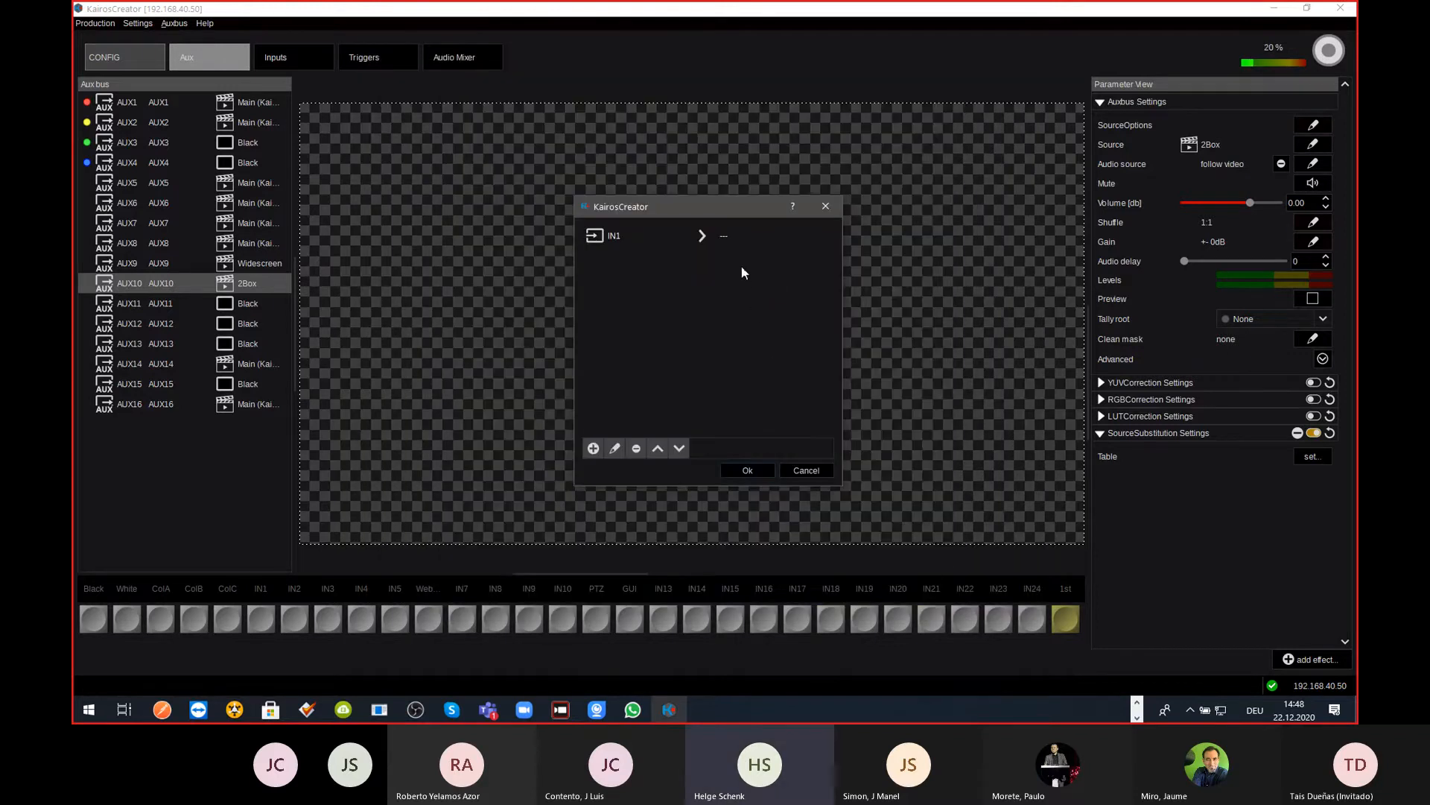
# Step: Set clip player CP1 as the substitute for IN1 in the substitution table
pyautogui.click(727, 236)
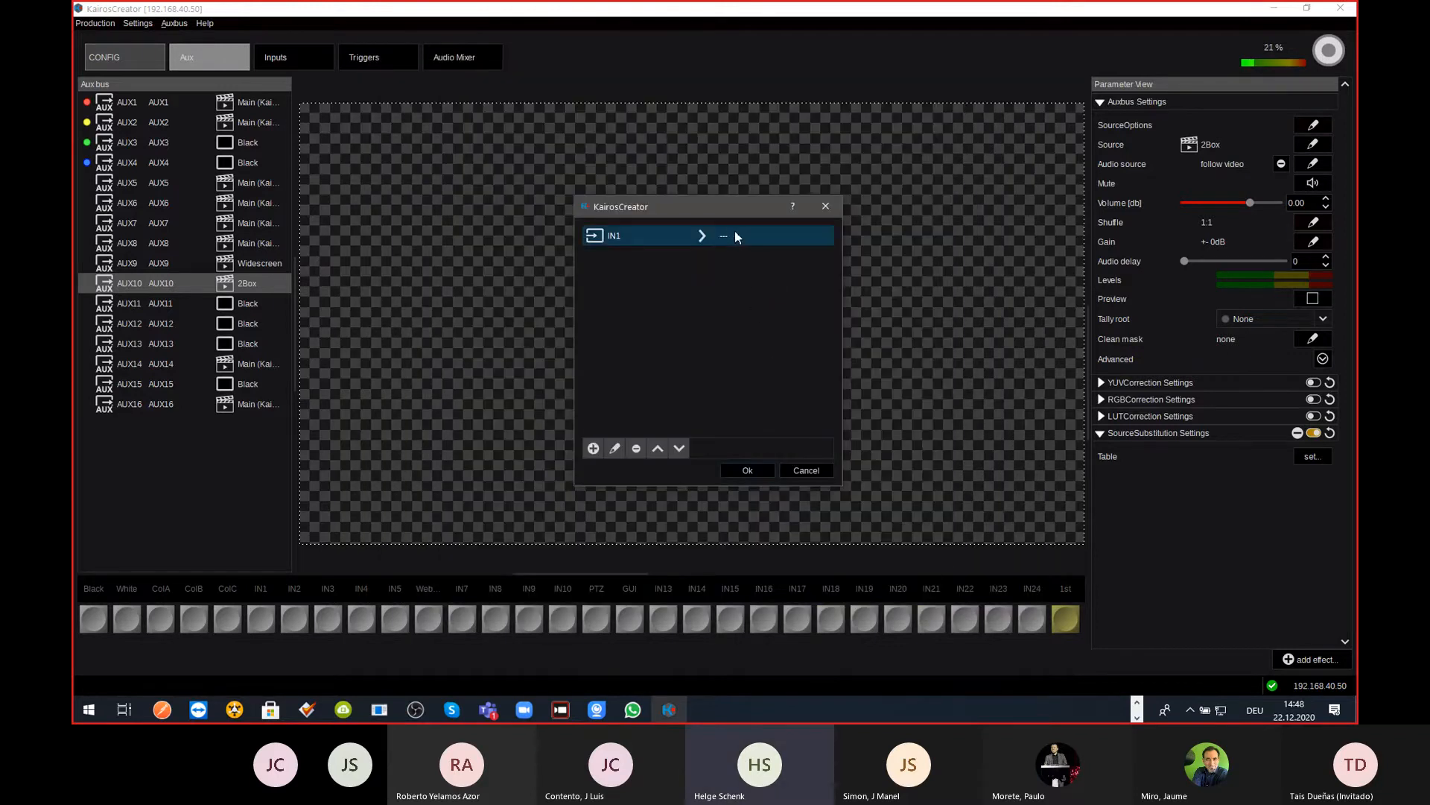
pyautogui.doubleClick(735, 237)
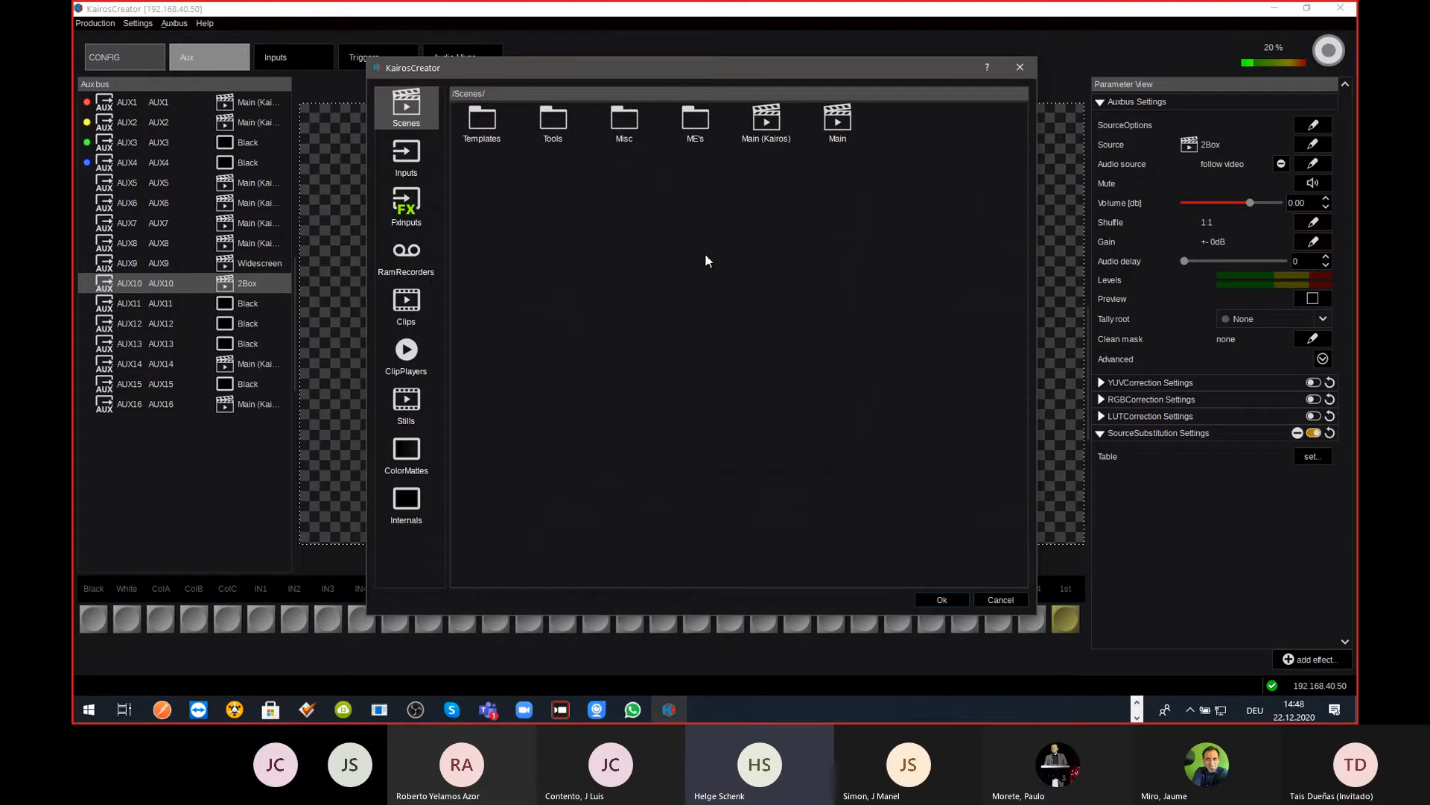
pyautogui.click(419, 511)
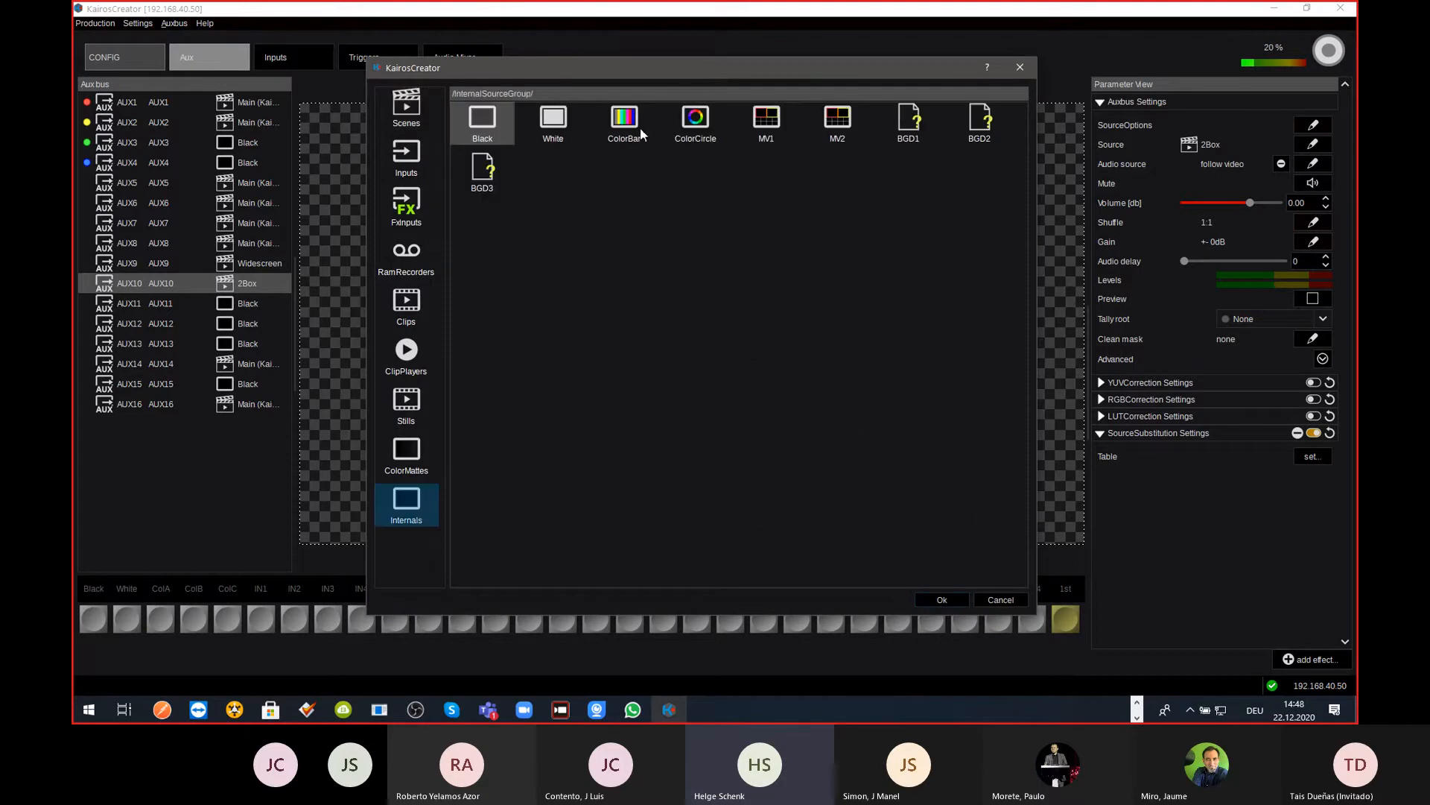
pyautogui.click(700, 124)
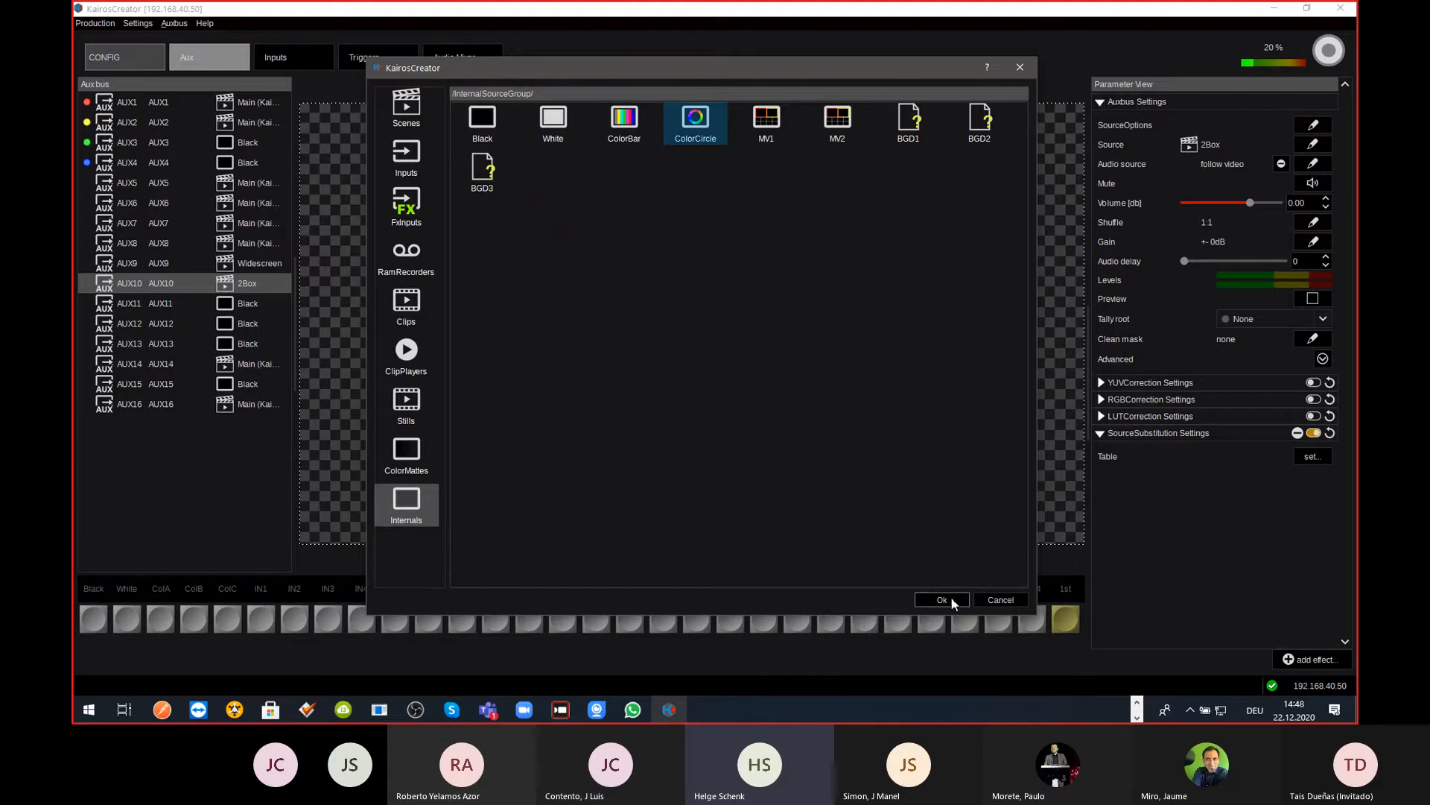
pyautogui.click(424, 363)
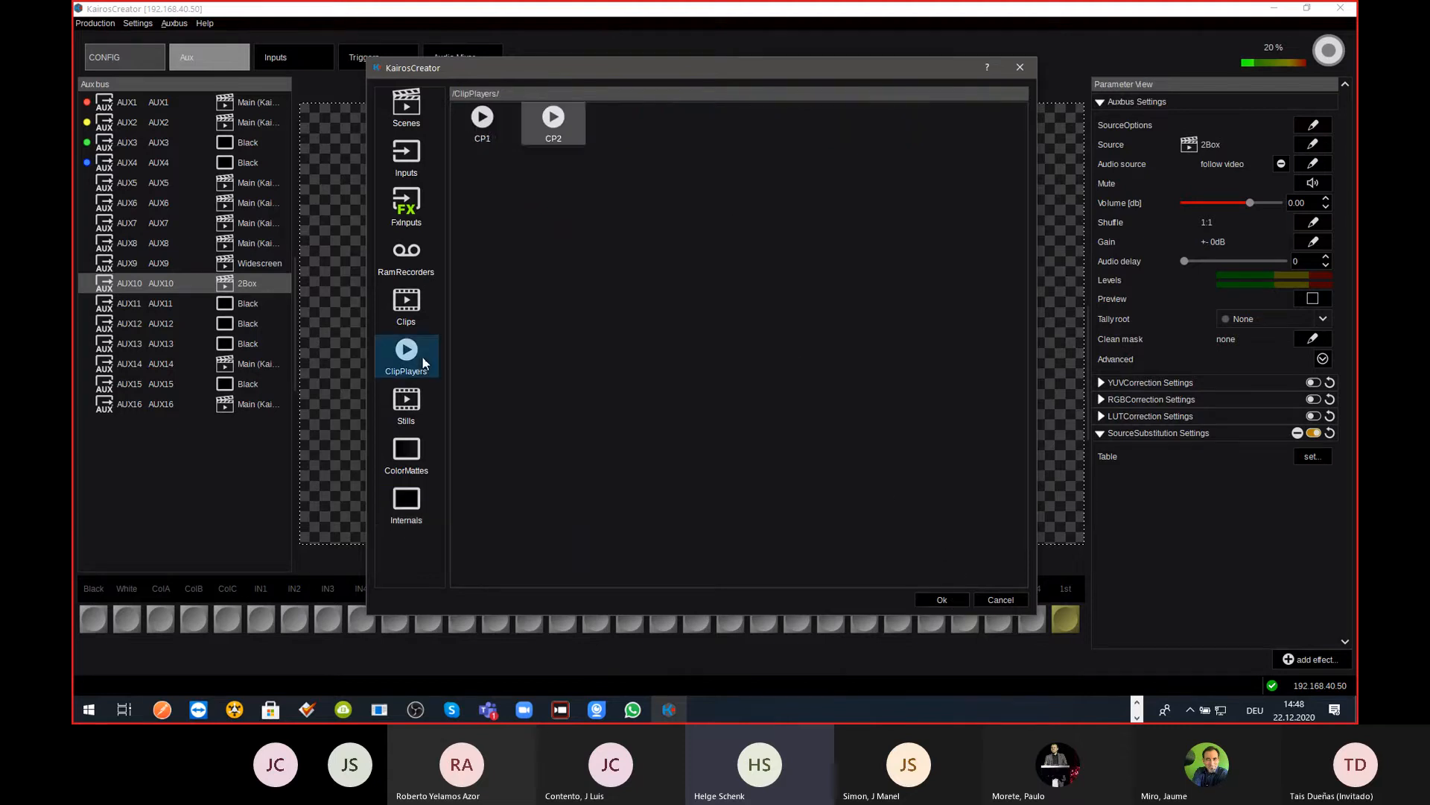
pyautogui.click(481, 123)
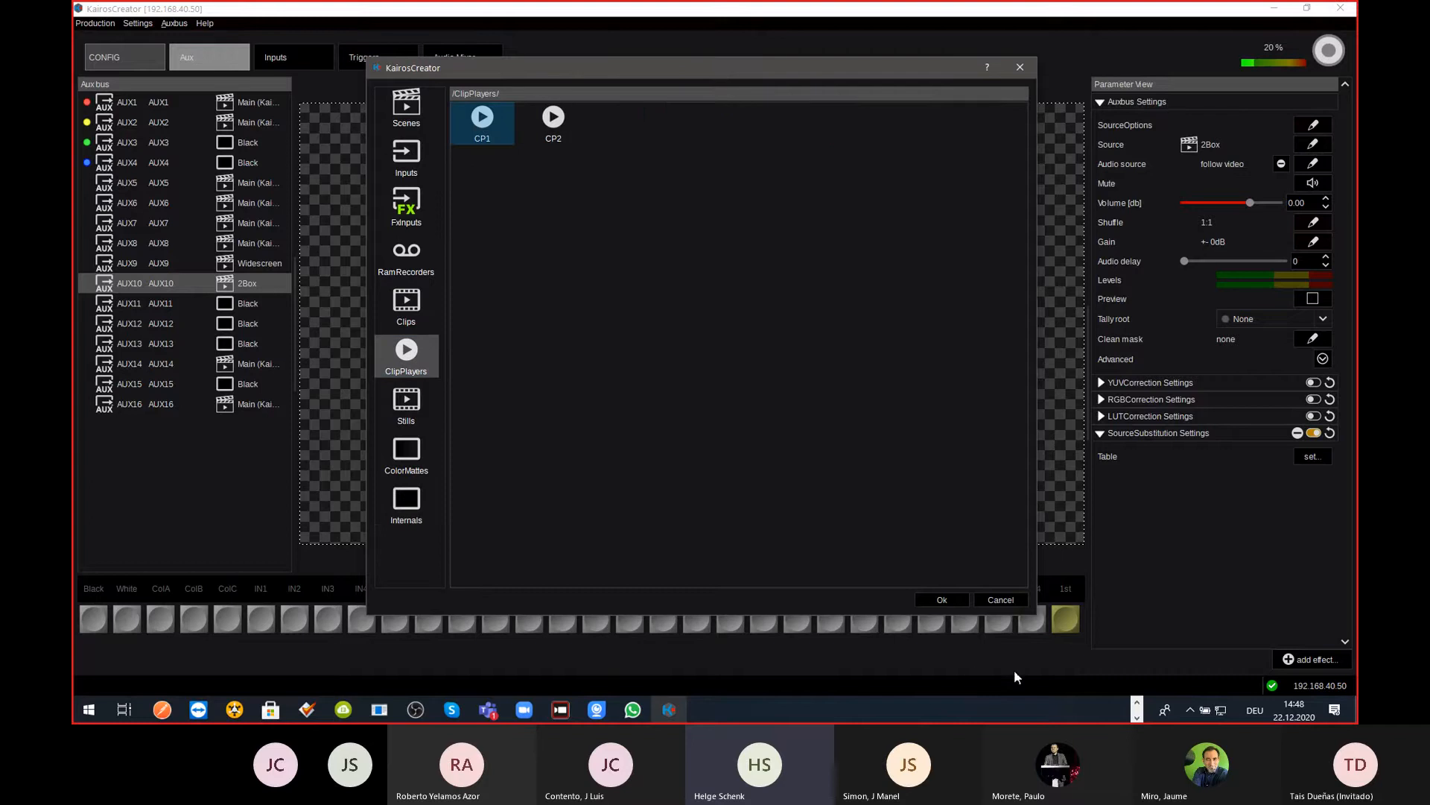
pyautogui.click(944, 600)
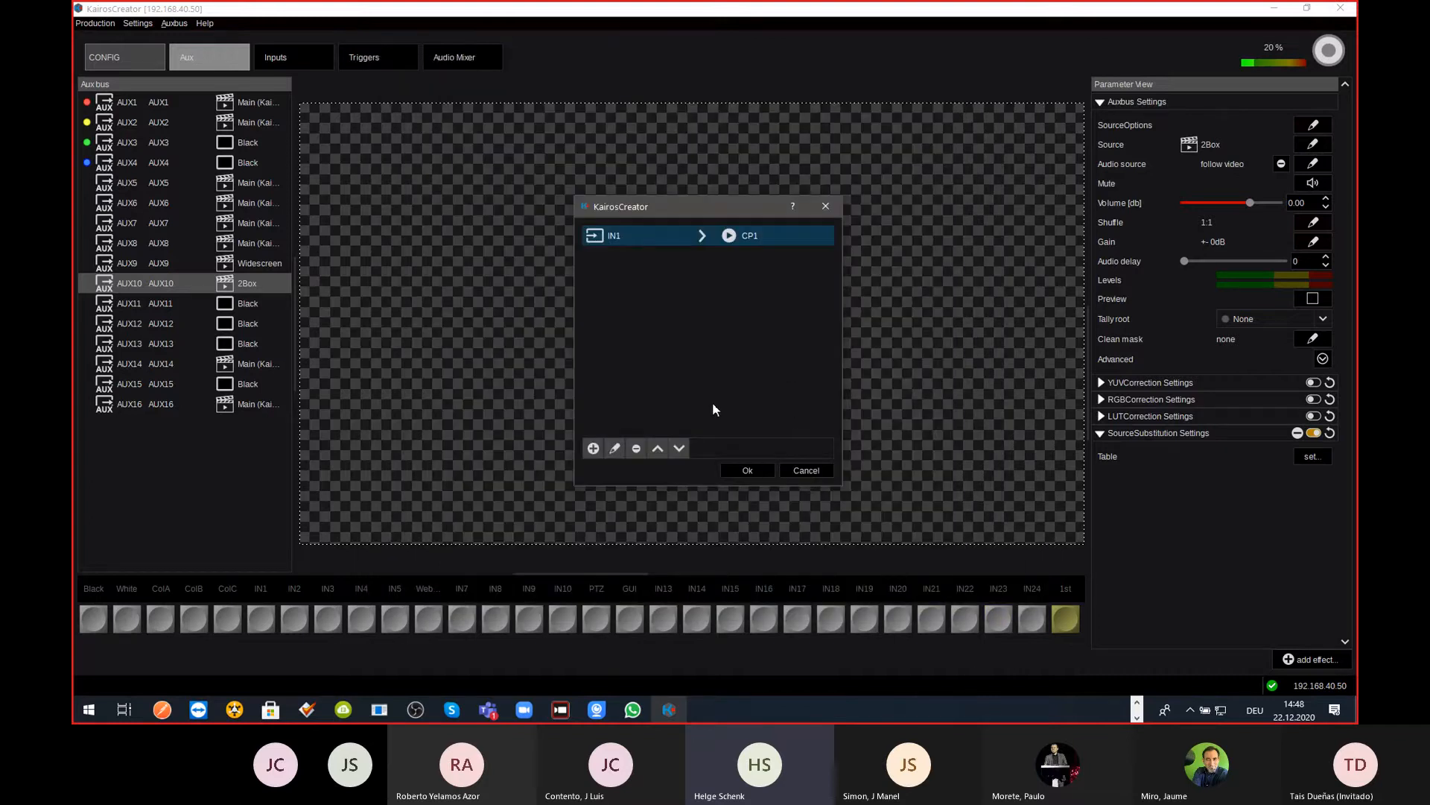
# Step: Add the PTZ input as a second source to replace in the substitution table
pyautogui.click(594, 448)
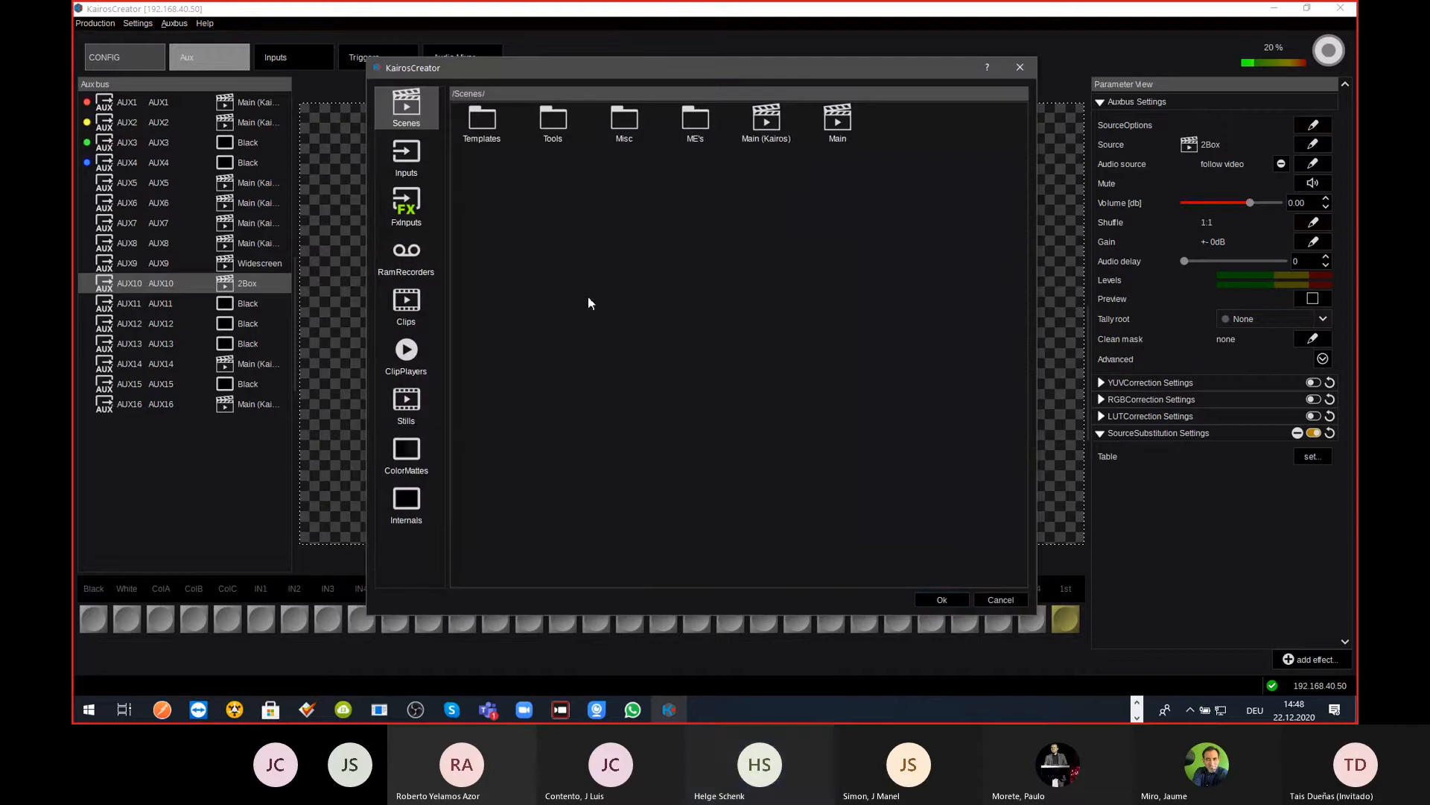
pyautogui.click(408, 153)
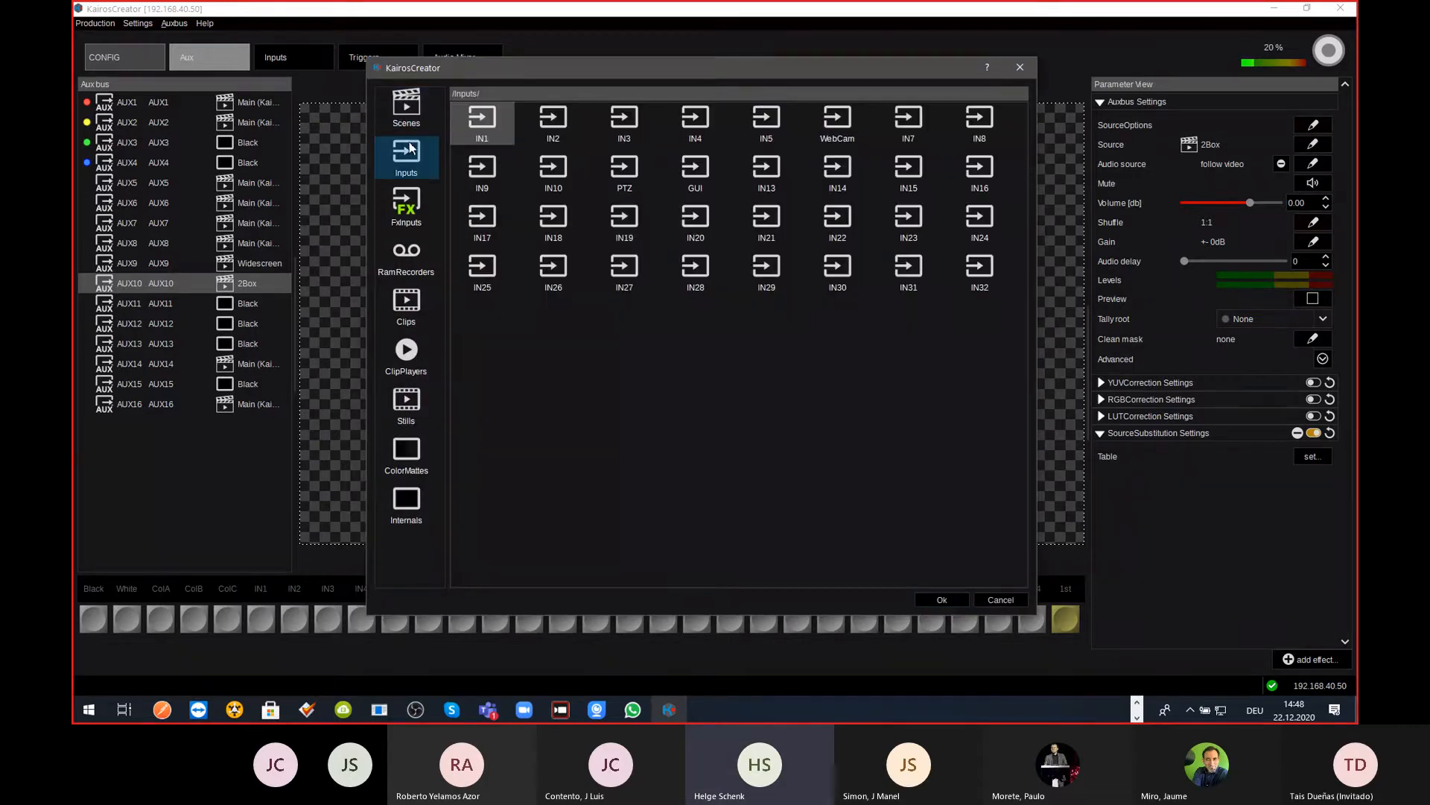
pyautogui.click(628, 179)
pyautogui.click(943, 600)
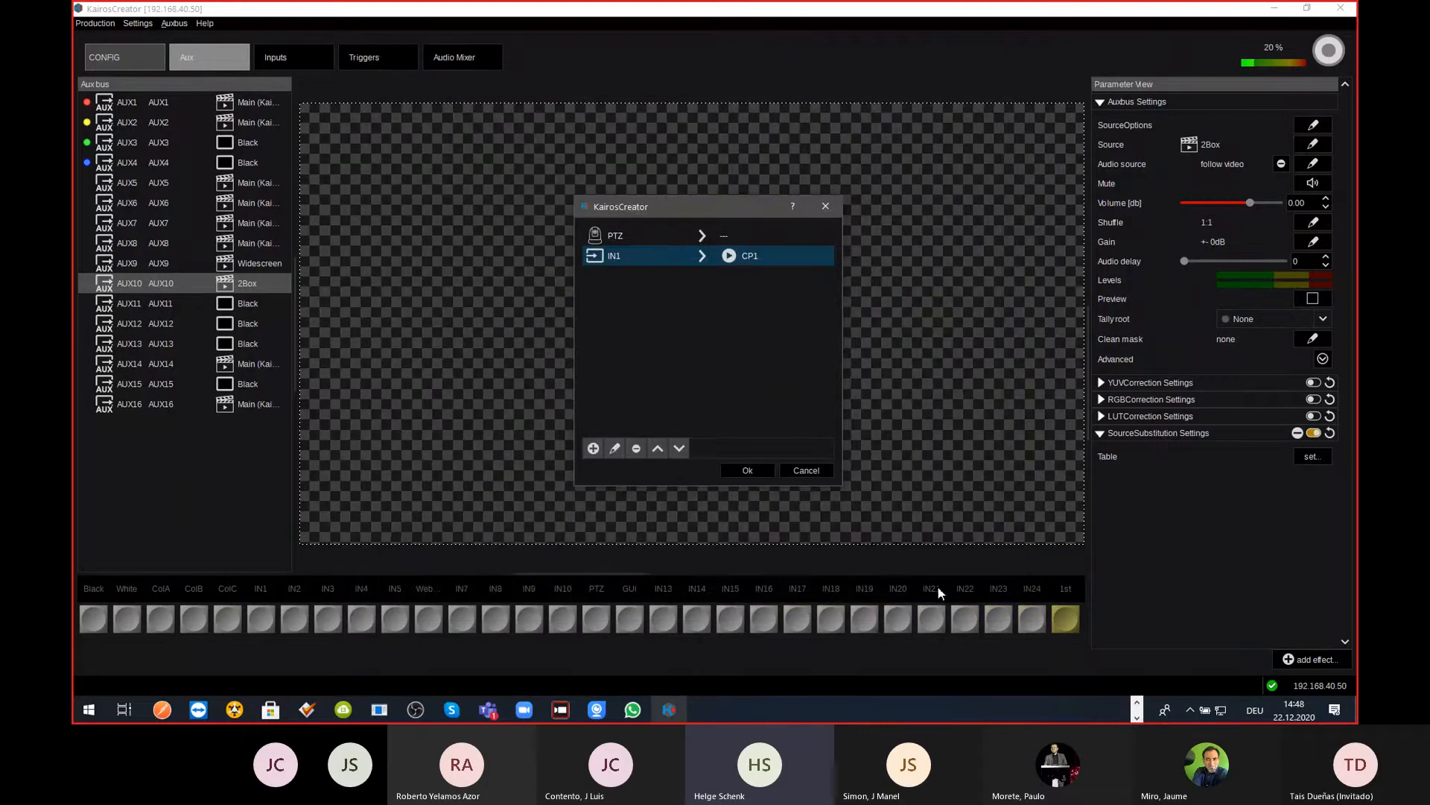
# Step: Set clip player CP2 as the substitute for PTZ in the substitution table
pyautogui.click(729, 238)
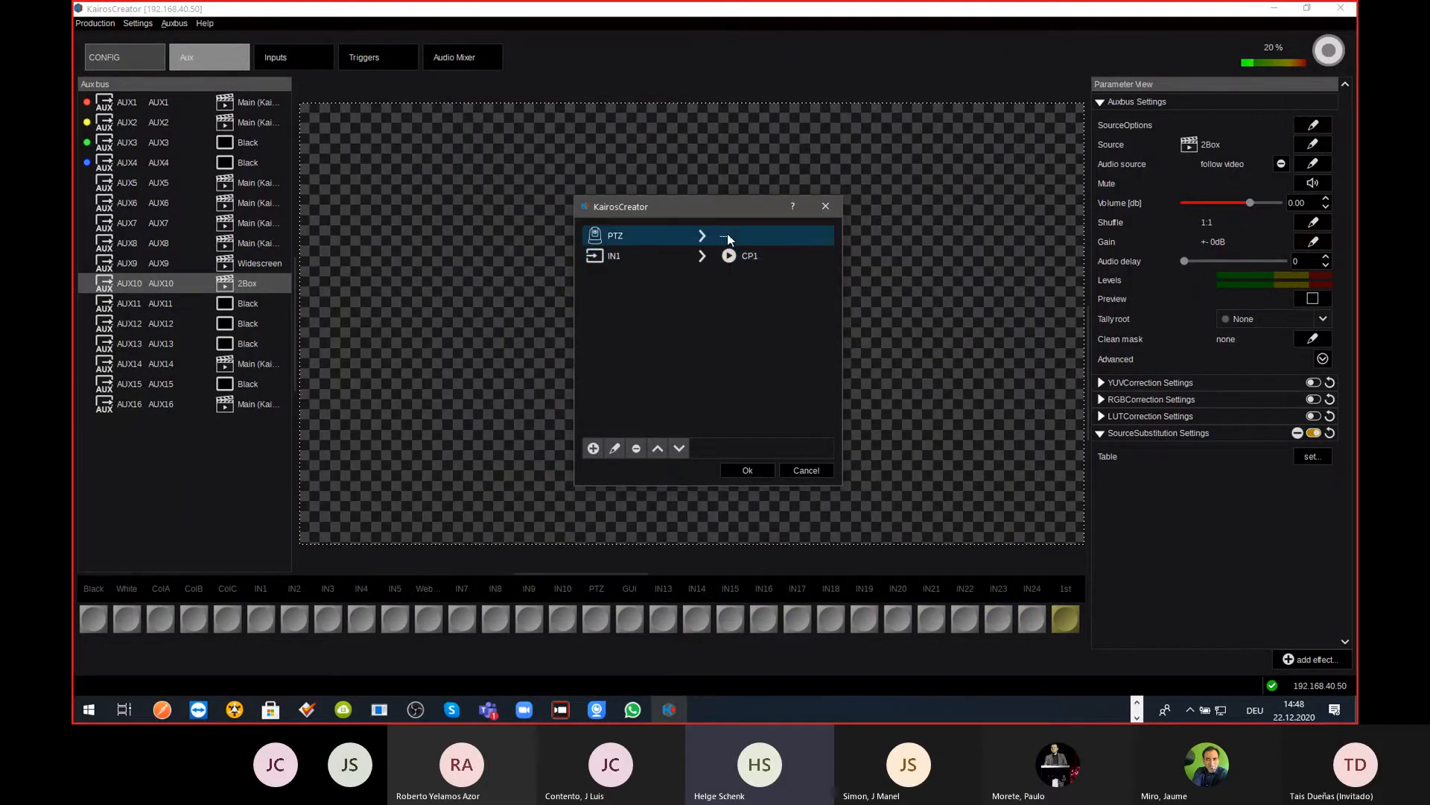
pyautogui.doubleClick(729, 238)
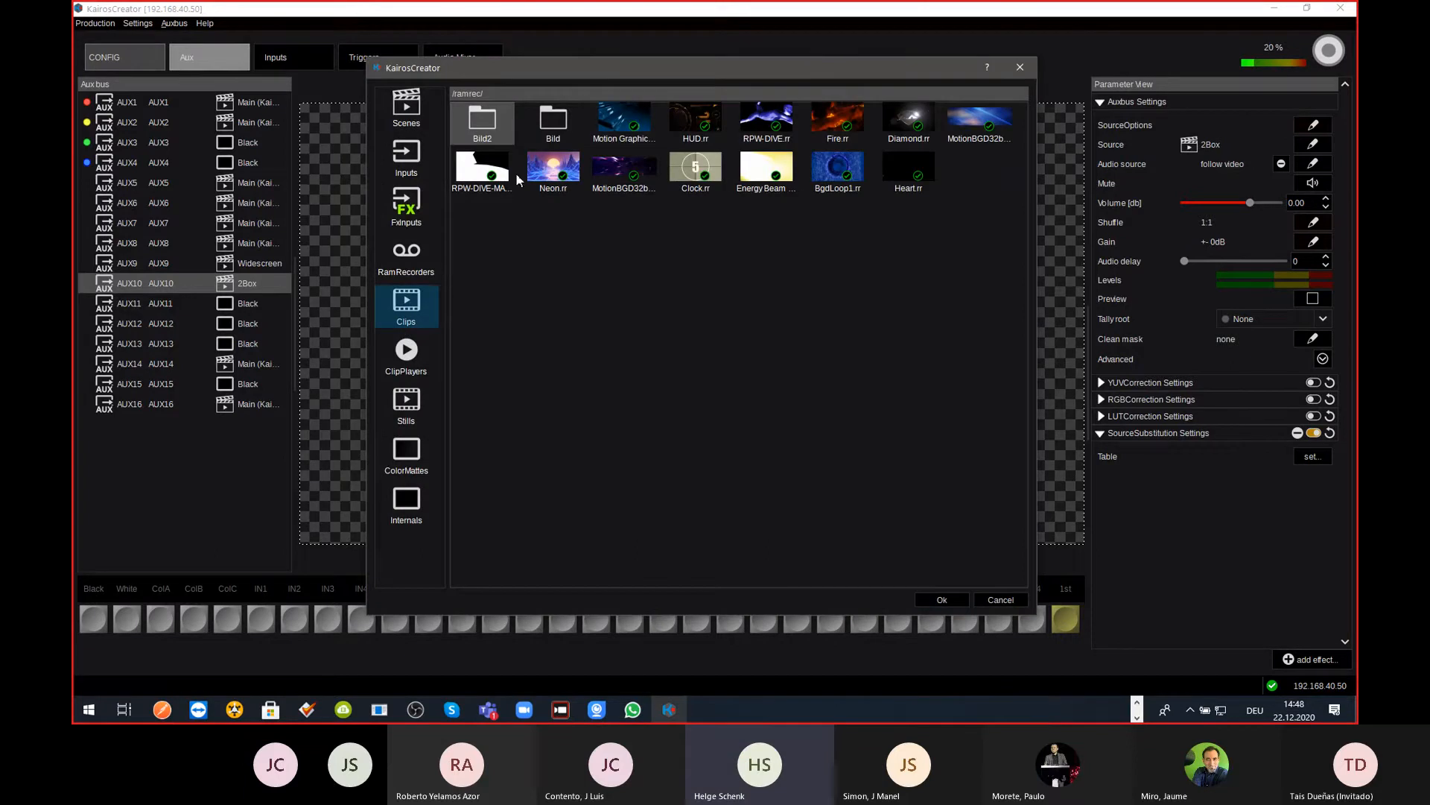
pyautogui.click(406, 351)
pyautogui.click(570, 114)
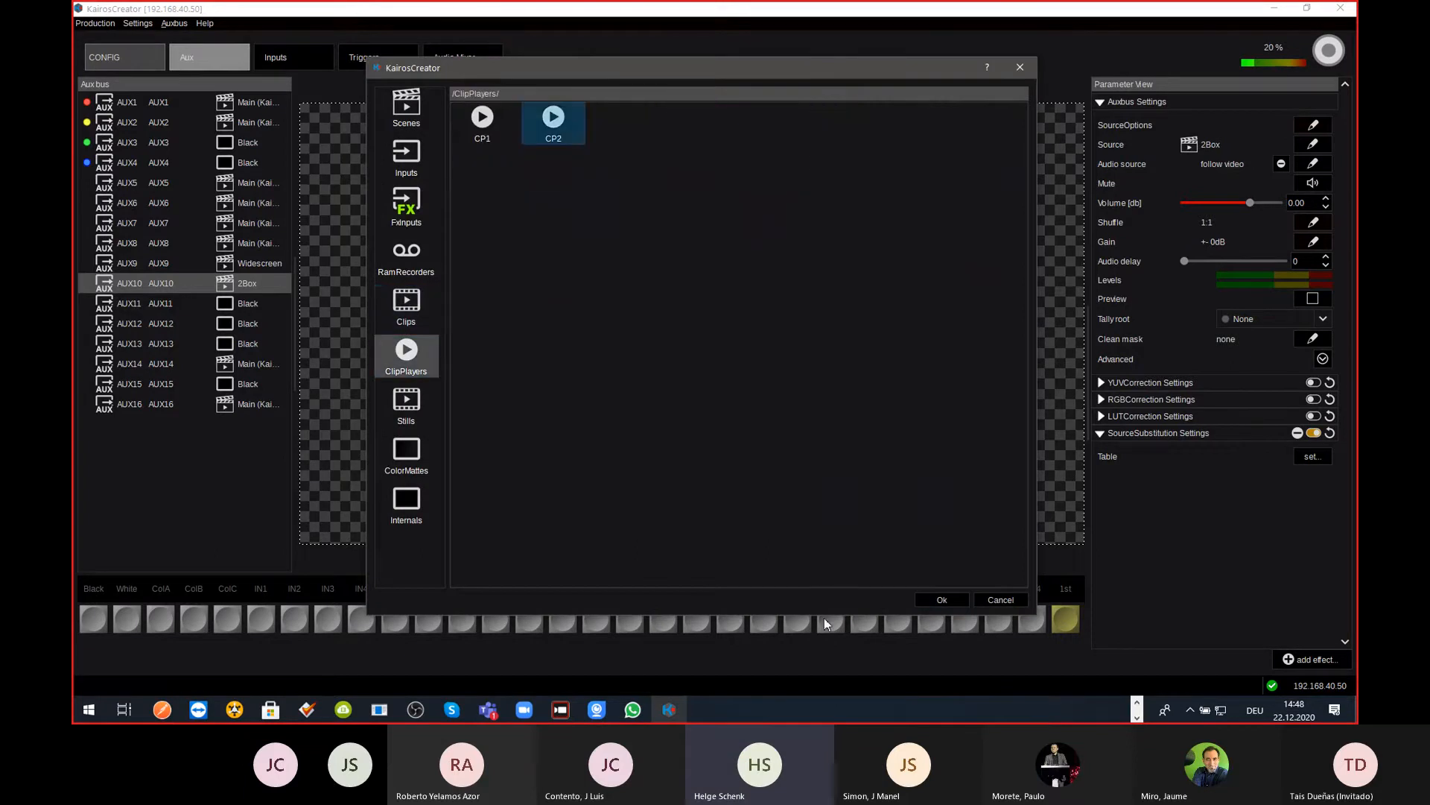
pyautogui.click(932, 600)
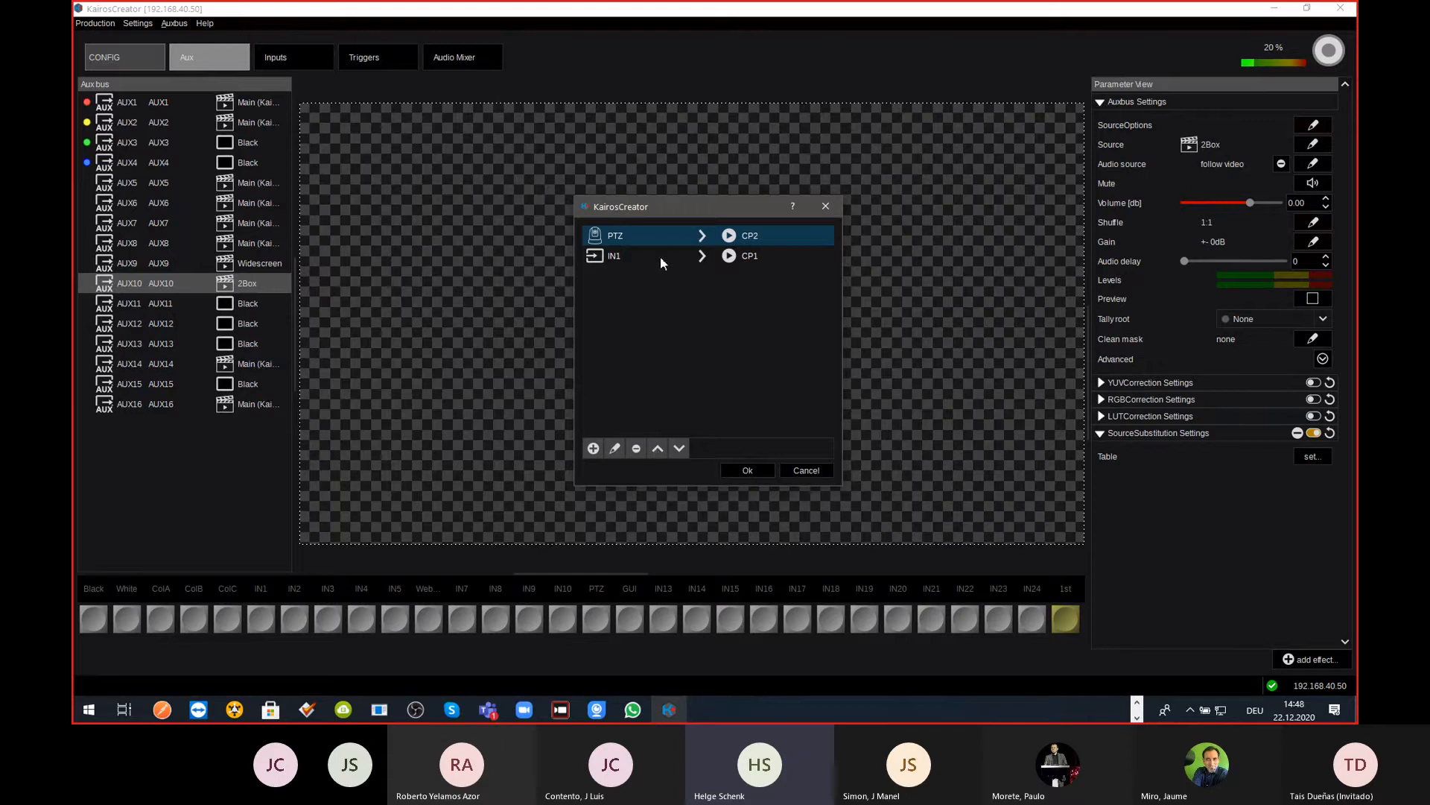
# Step: Move the IN1 entry above the PTZ entry and apply the substitution table to AUX10
pyautogui.click(638, 256)
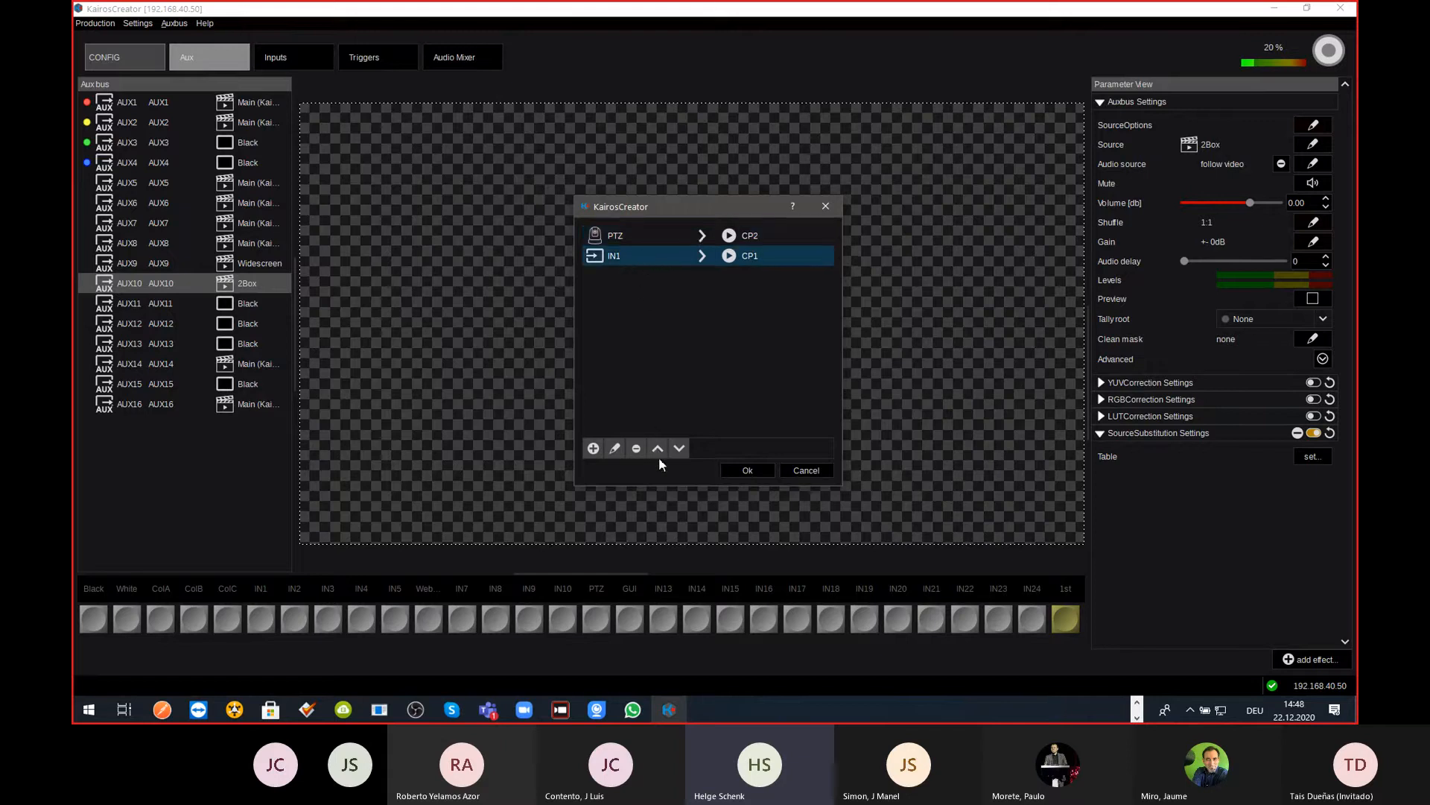
pyautogui.click(657, 448)
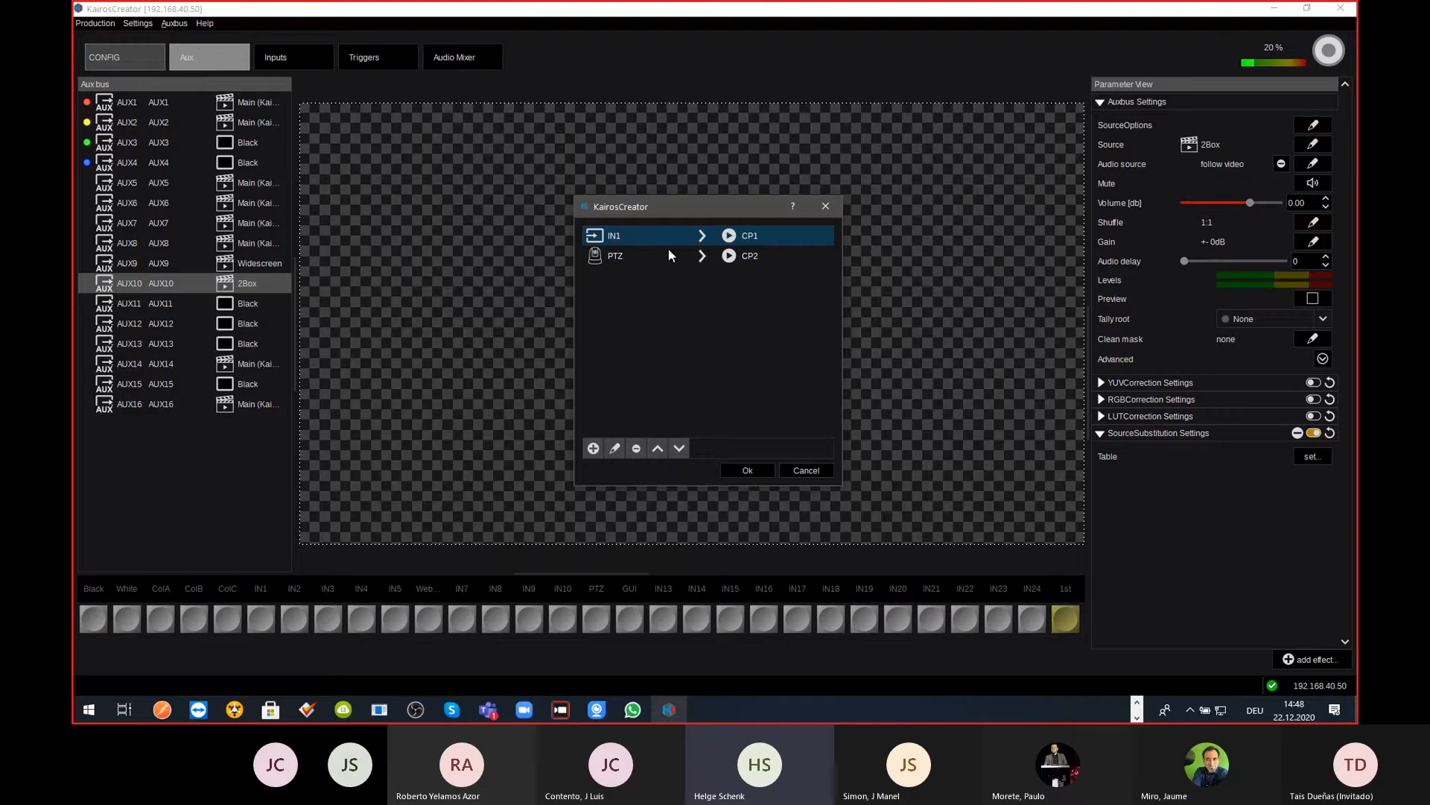
pyautogui.click(760, 471)
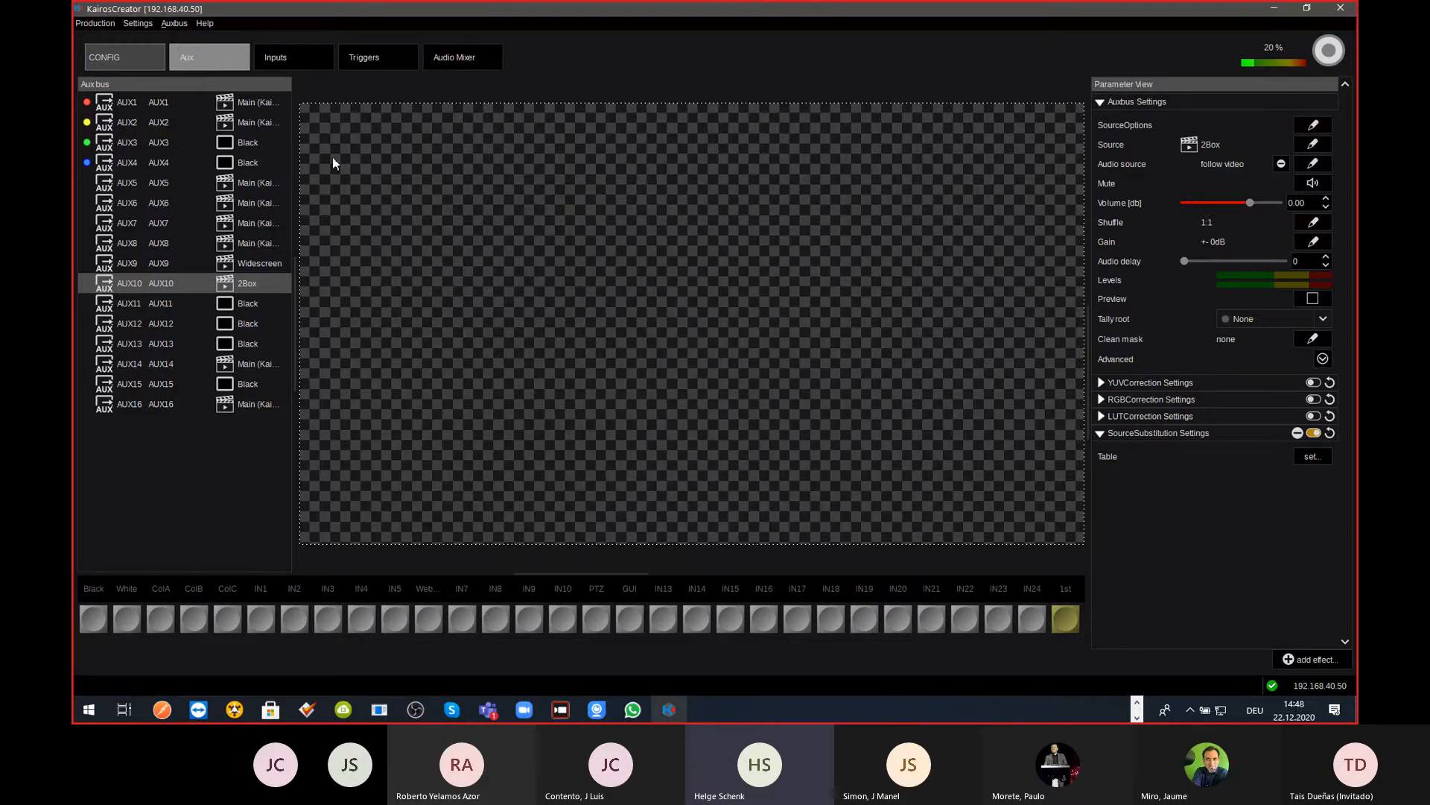
# Step: Run the Substitute transition automatically for the 2Box scene
pyautogui.click(142, 56)
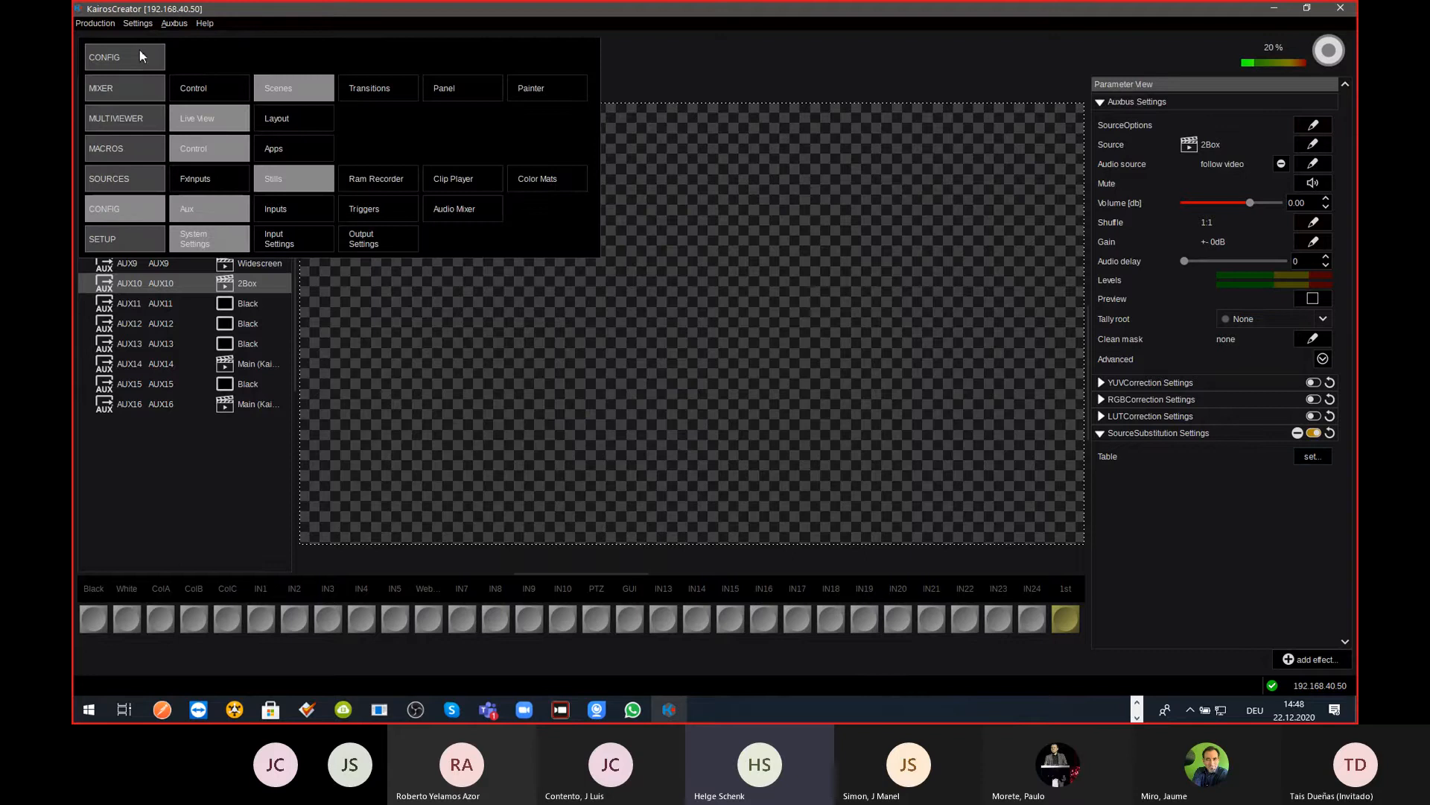
pyautogui.click(372, 89)
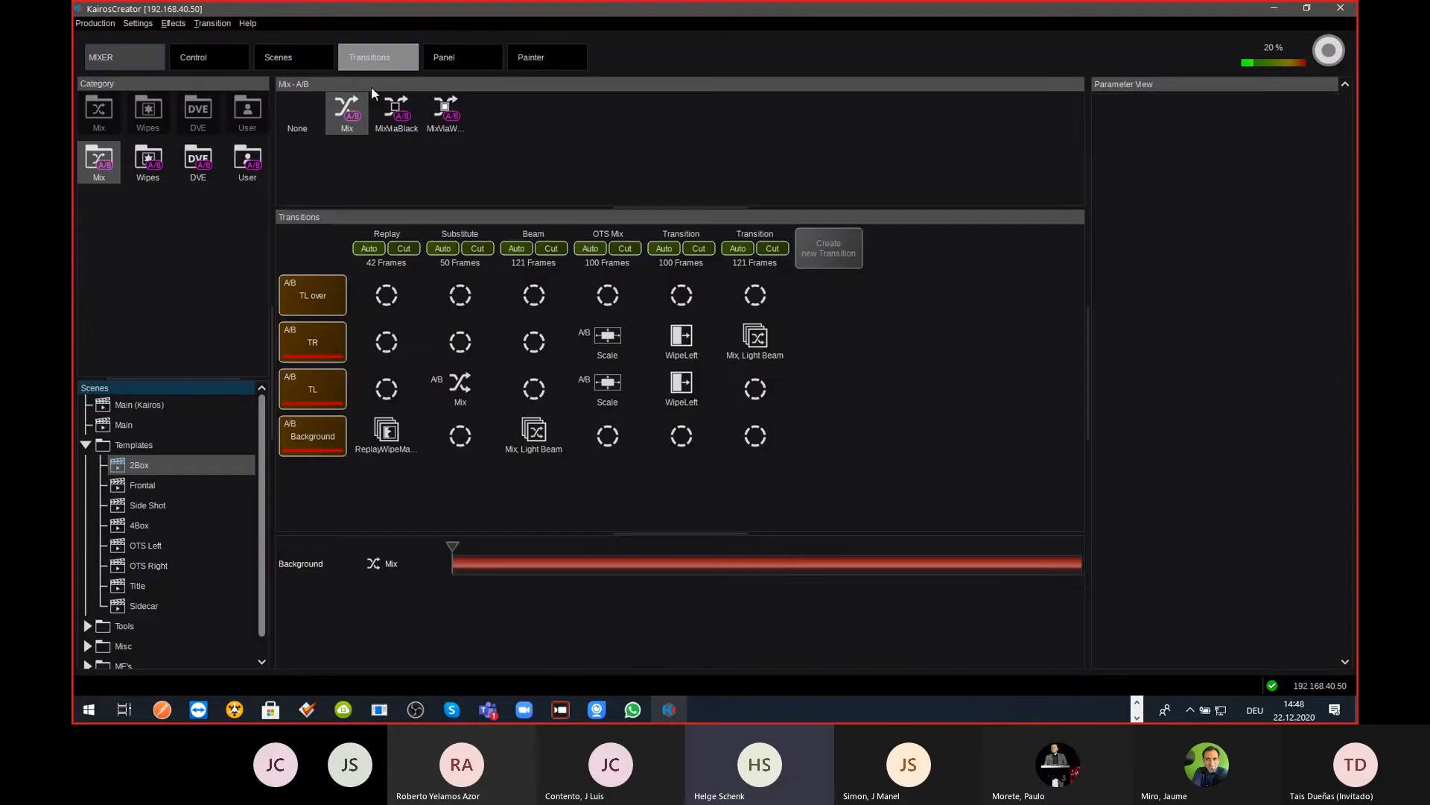
pyautogui.click(170, 468)
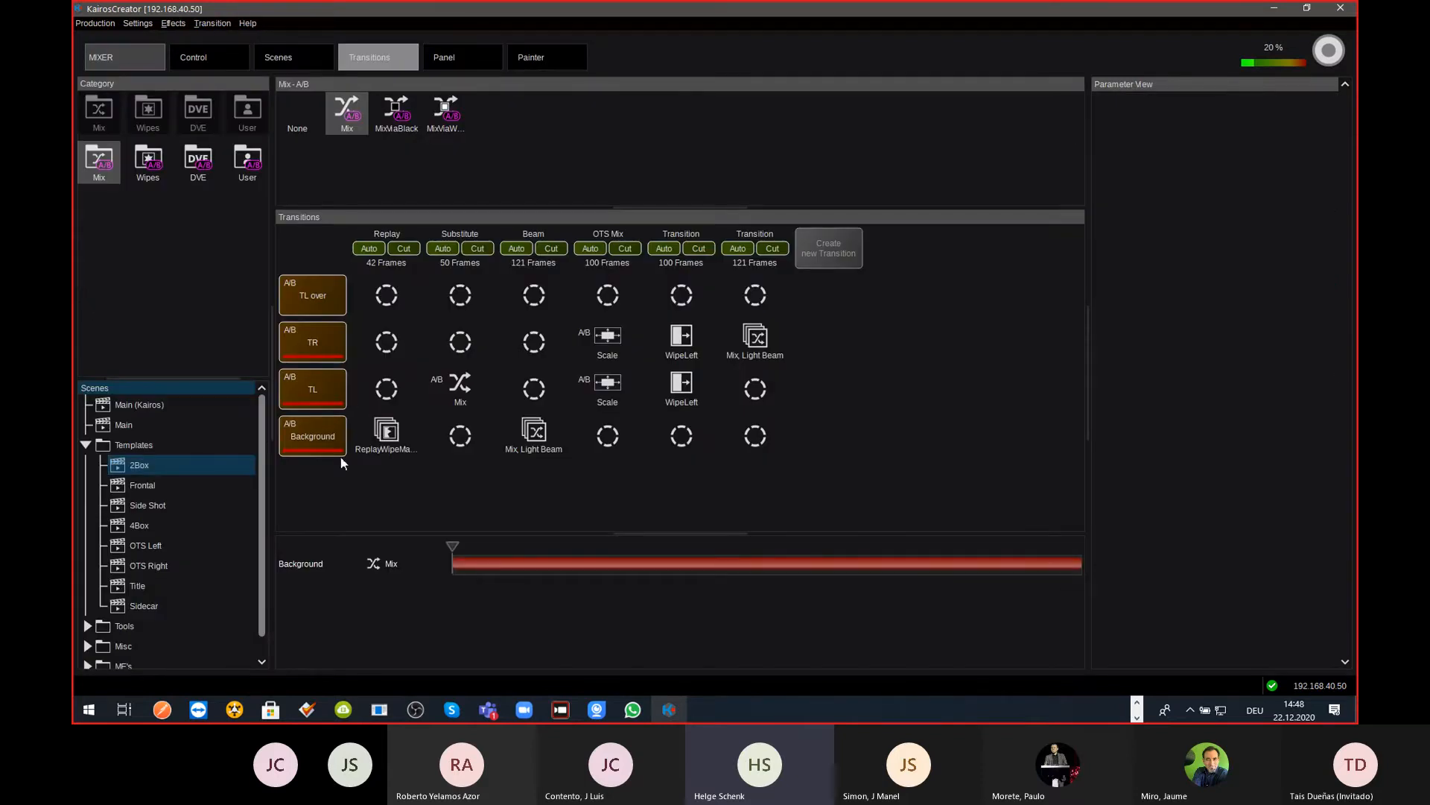
pyautogui.click(462, 381)
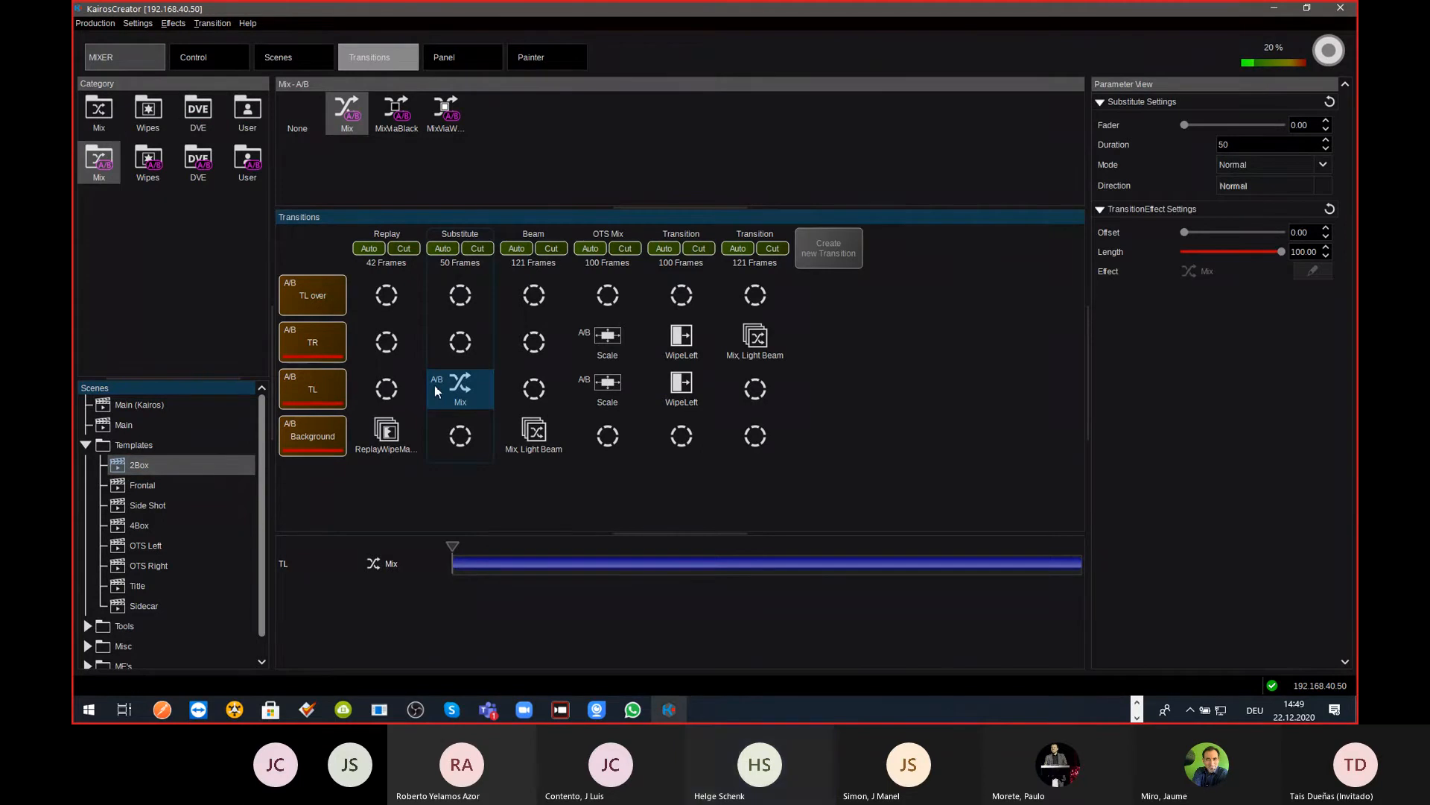
pyautogui.click(439, 252)
pyautogui.click(442, 250)
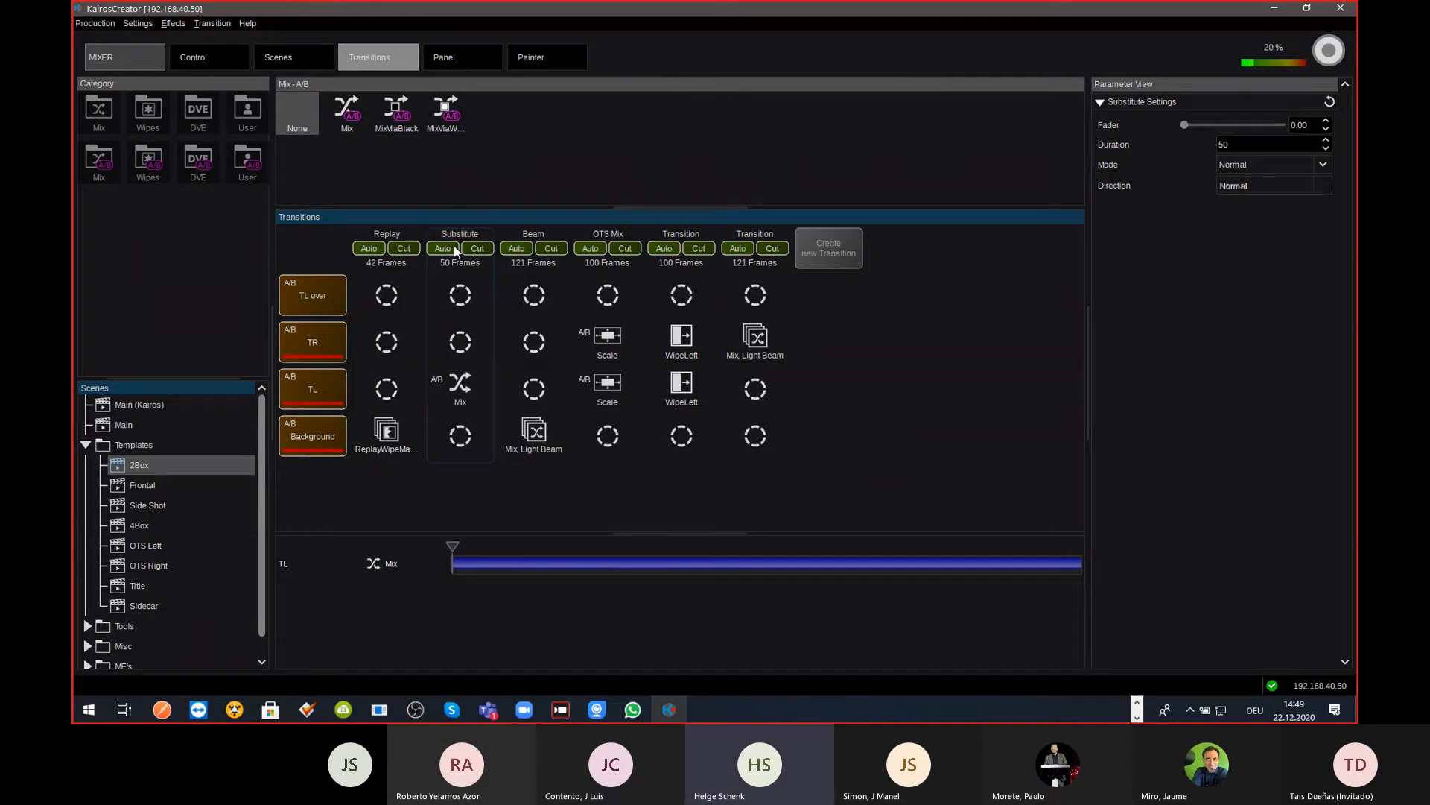
# Step: Show the multiviewer's live view to compare the 2Box scene with the AUX10 output
pyautogui.click(152, 59)
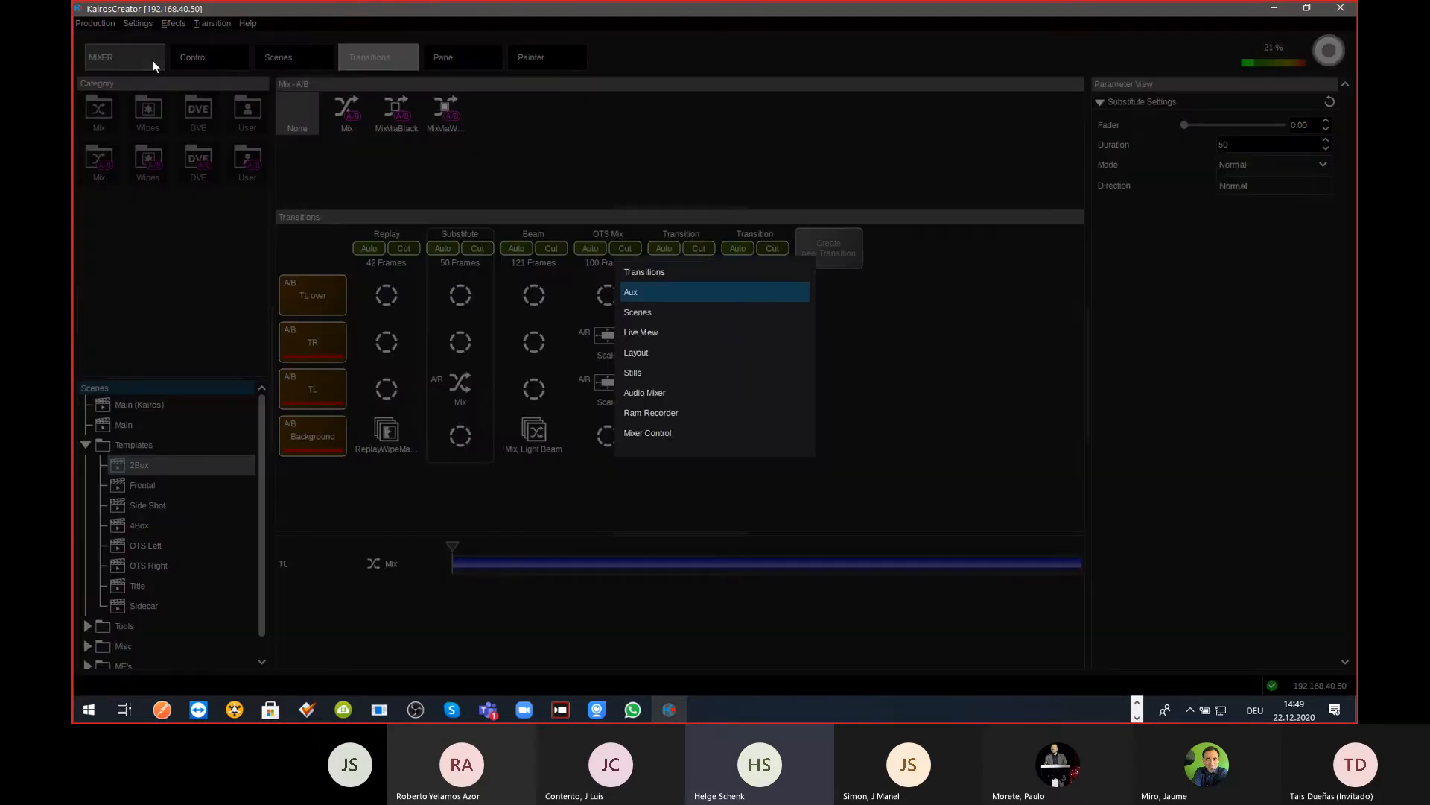
pyautogui.press('Down')
pyautogui.press('Down')
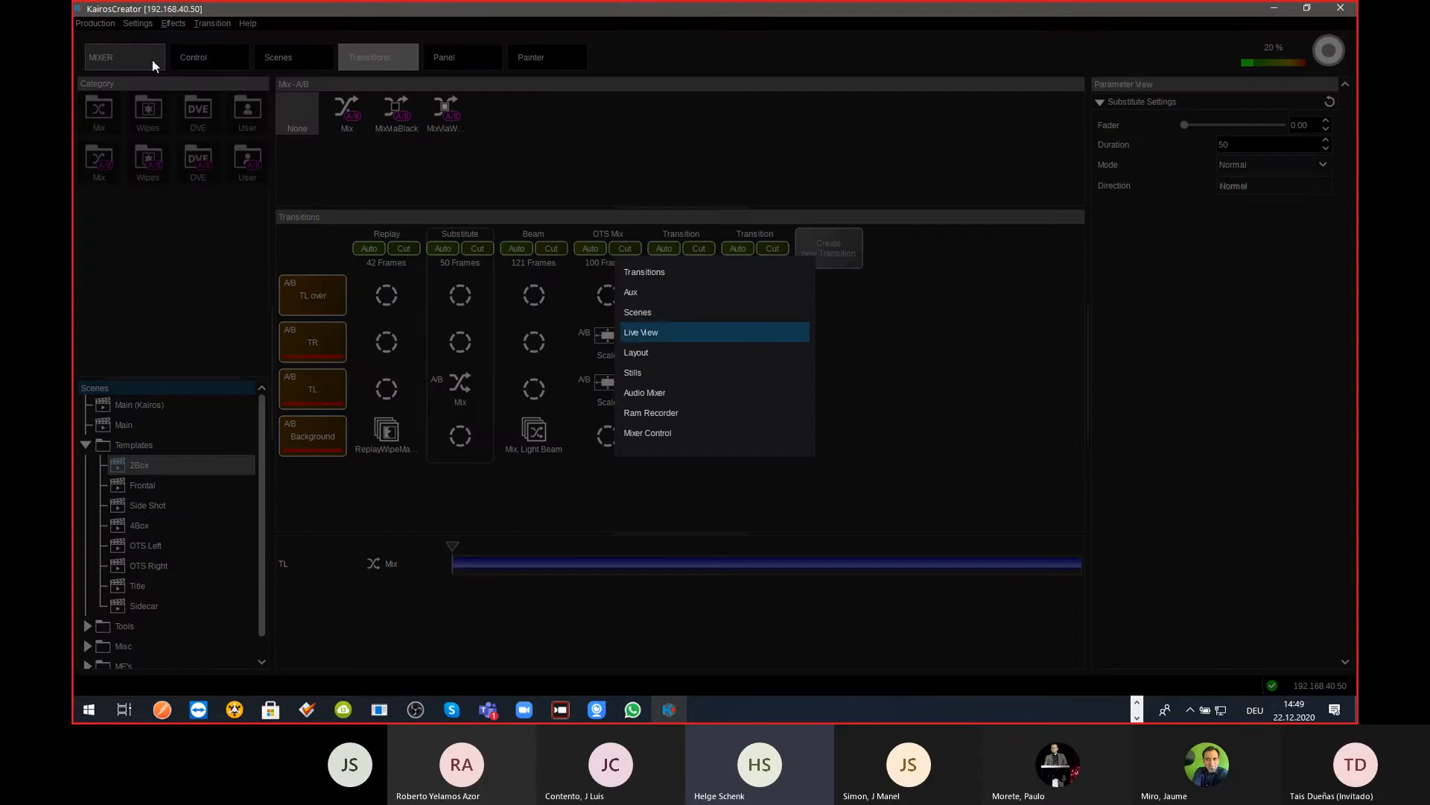
pyautogui.press('Return')
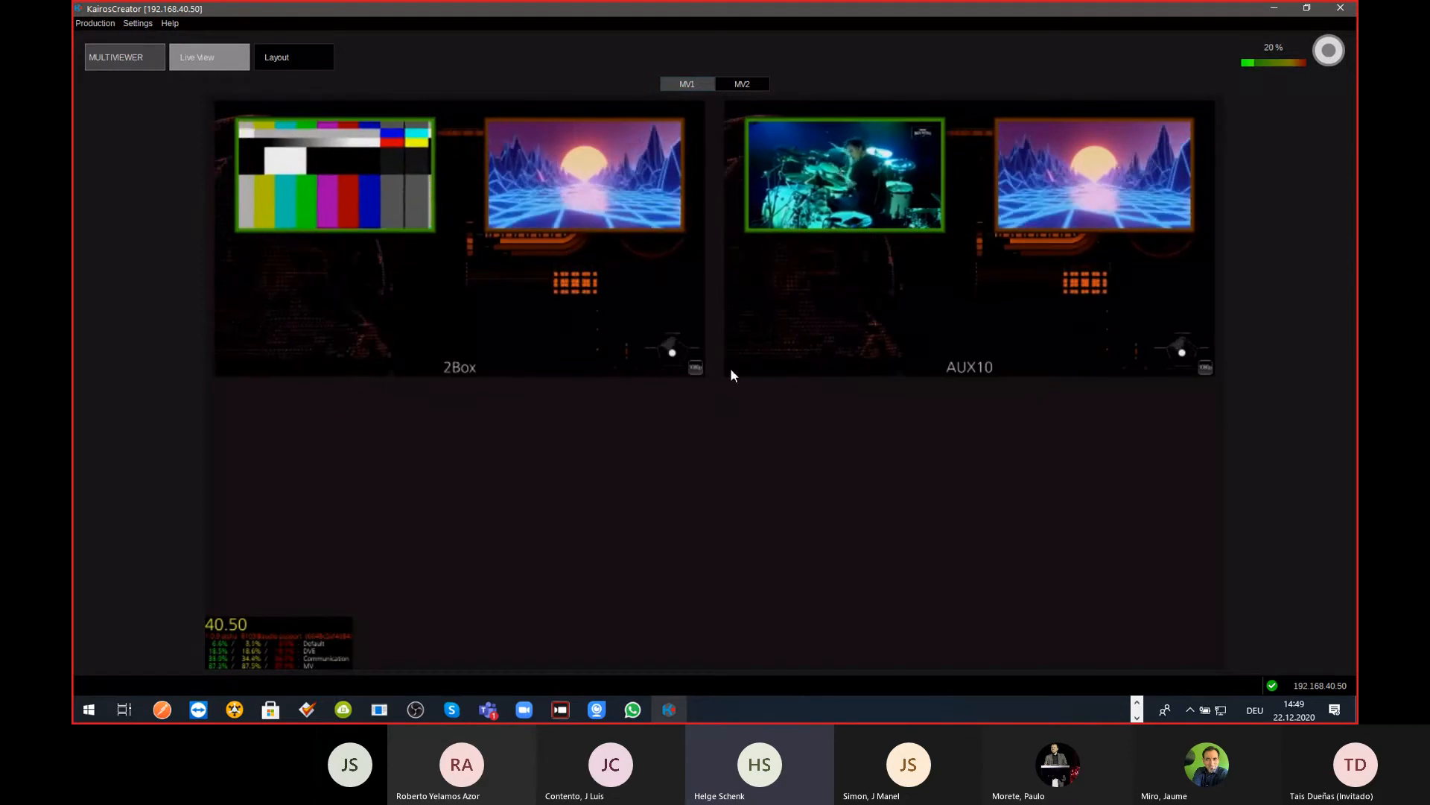
# Step: Apply the Quad Split factory preset to the MV1 layout and delete the IN1 pane
pyautogui.click(298, 57)
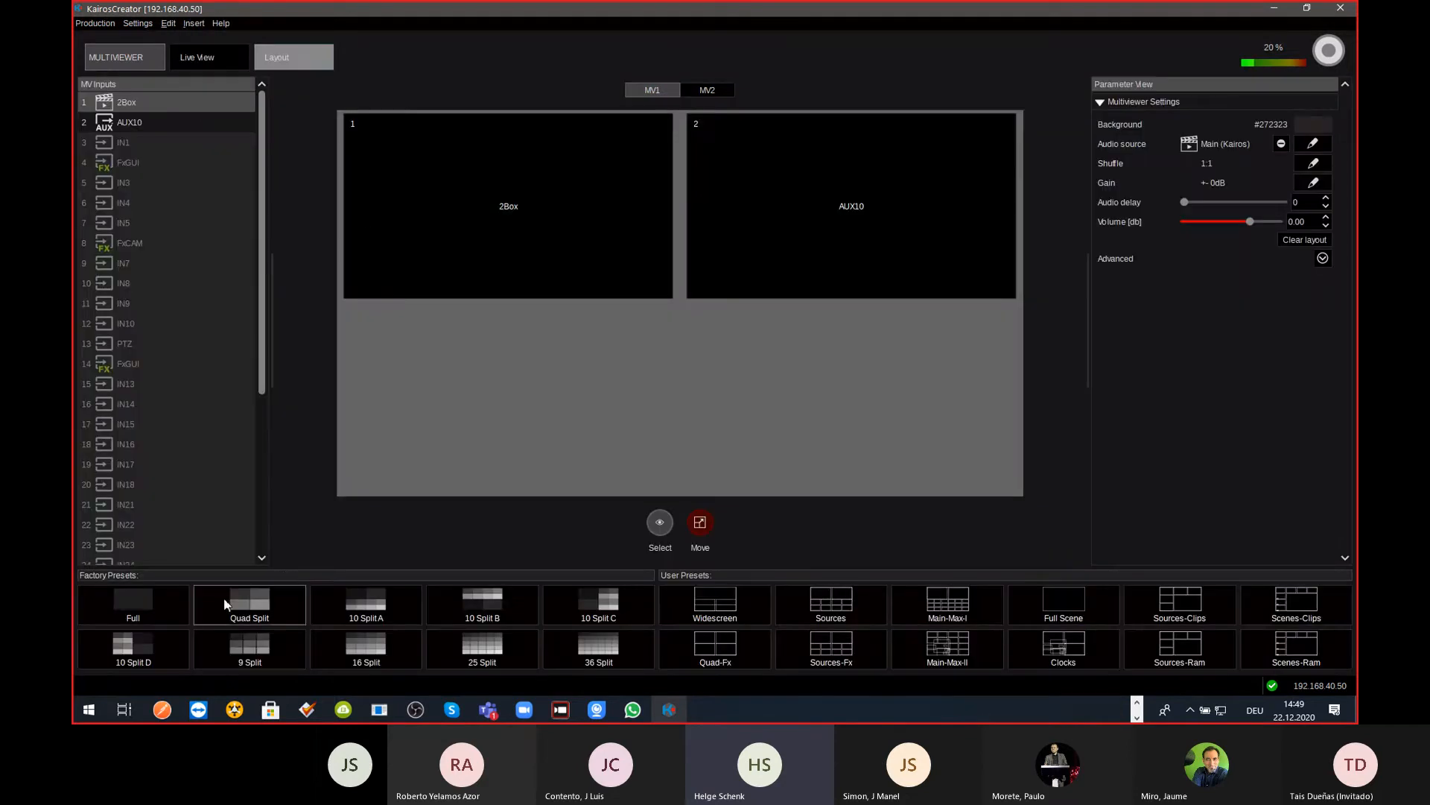
pyautogui.click(250, 604)
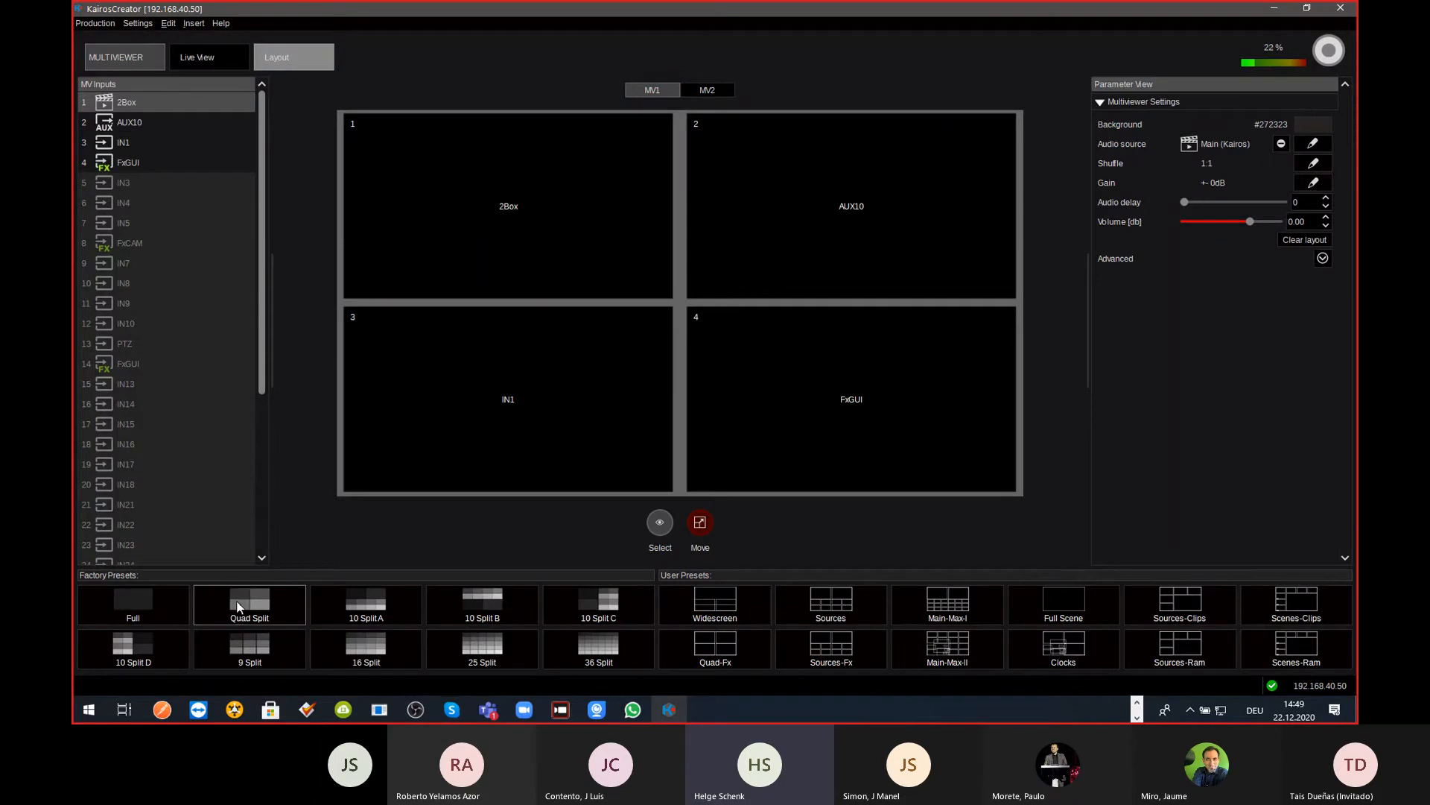
pyautogui.click(842, 375)
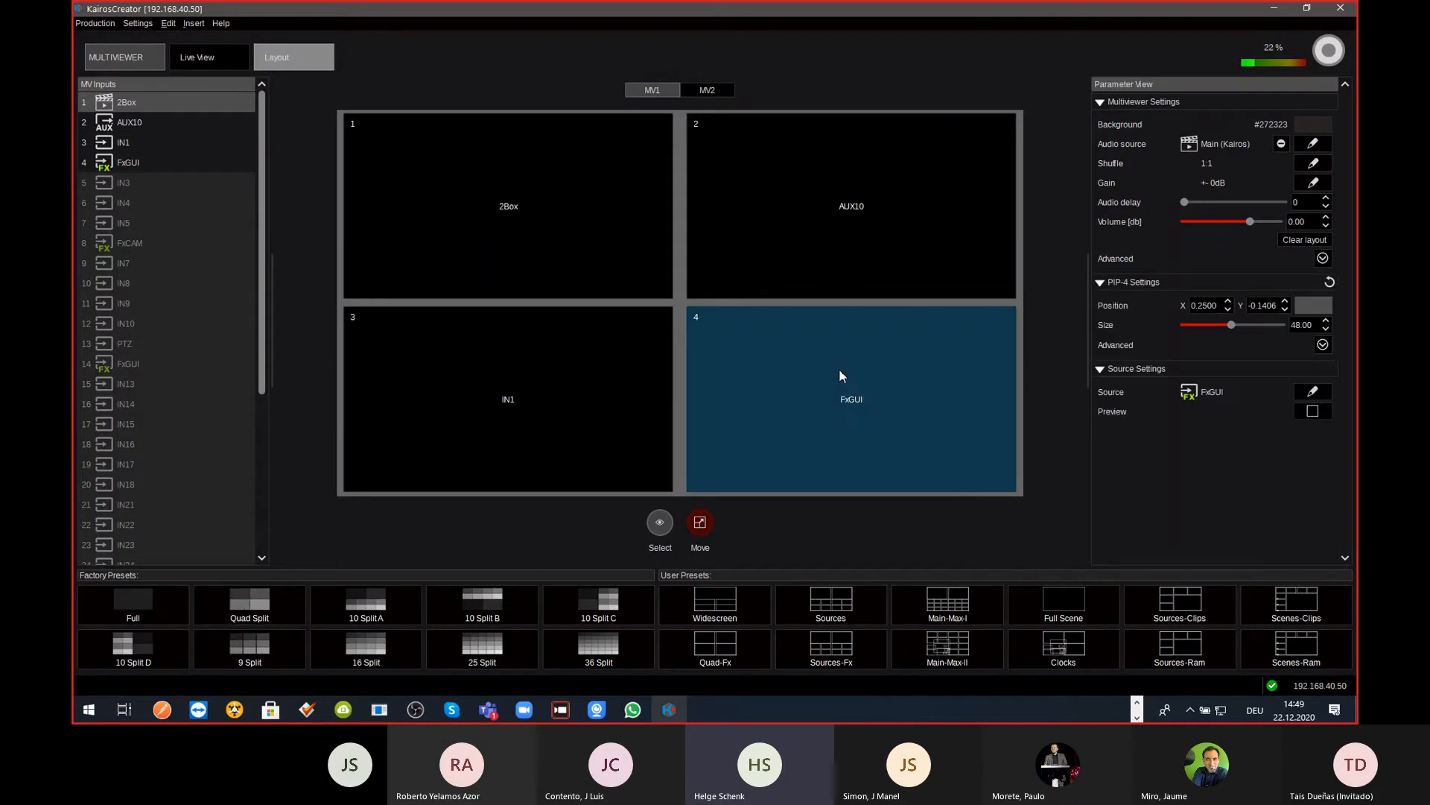
pyautogui.click(563, 410)
pyautogui.press('Delete')
pyautogui.press('Return')
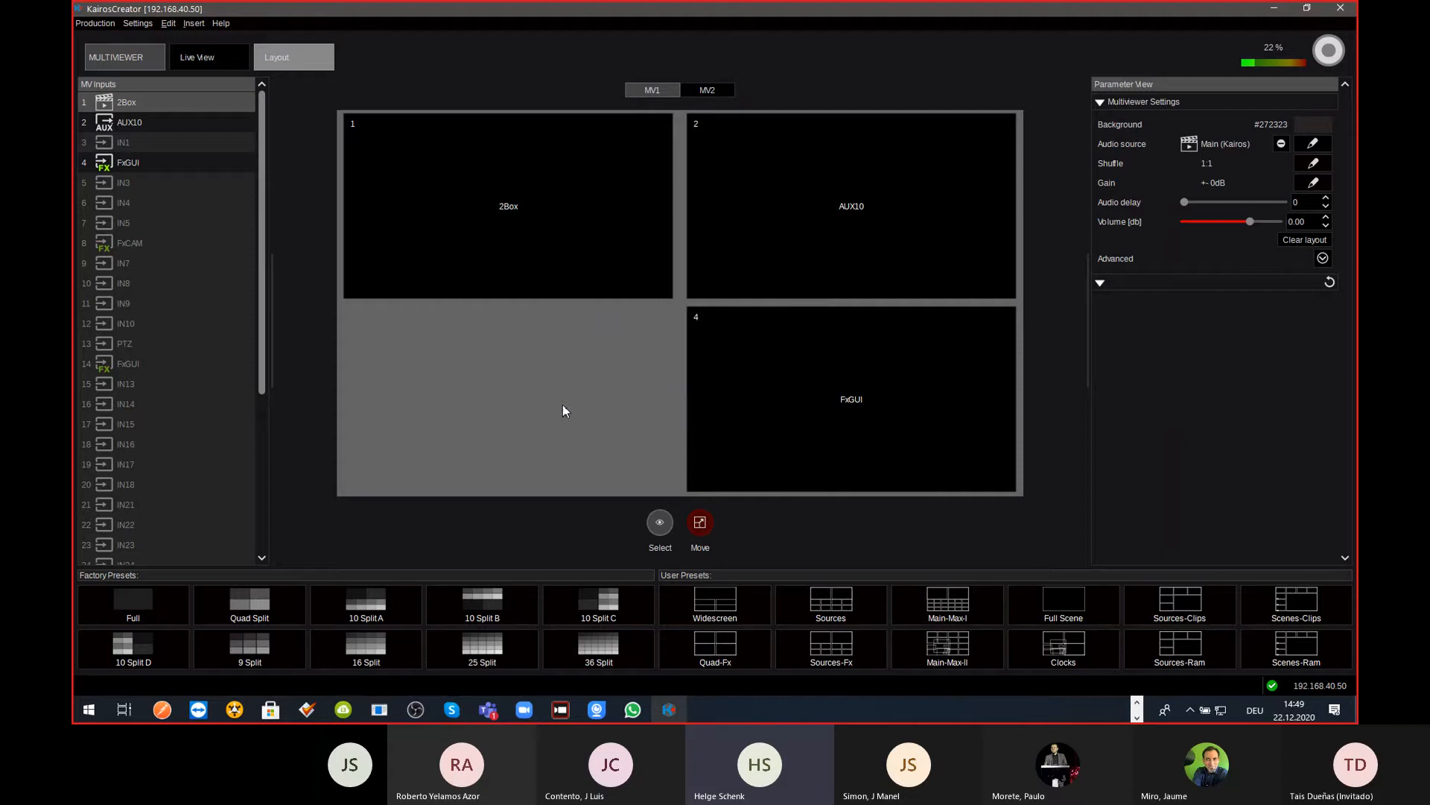
# Step: Center the FxGUI pane horizontally in the MV1 layout at about X 0.00 and return to the live view
pyautogui.click(851, 461)
pyautogui.moveTo(1315, 306); pyautogui.dragTo(1143, 305)
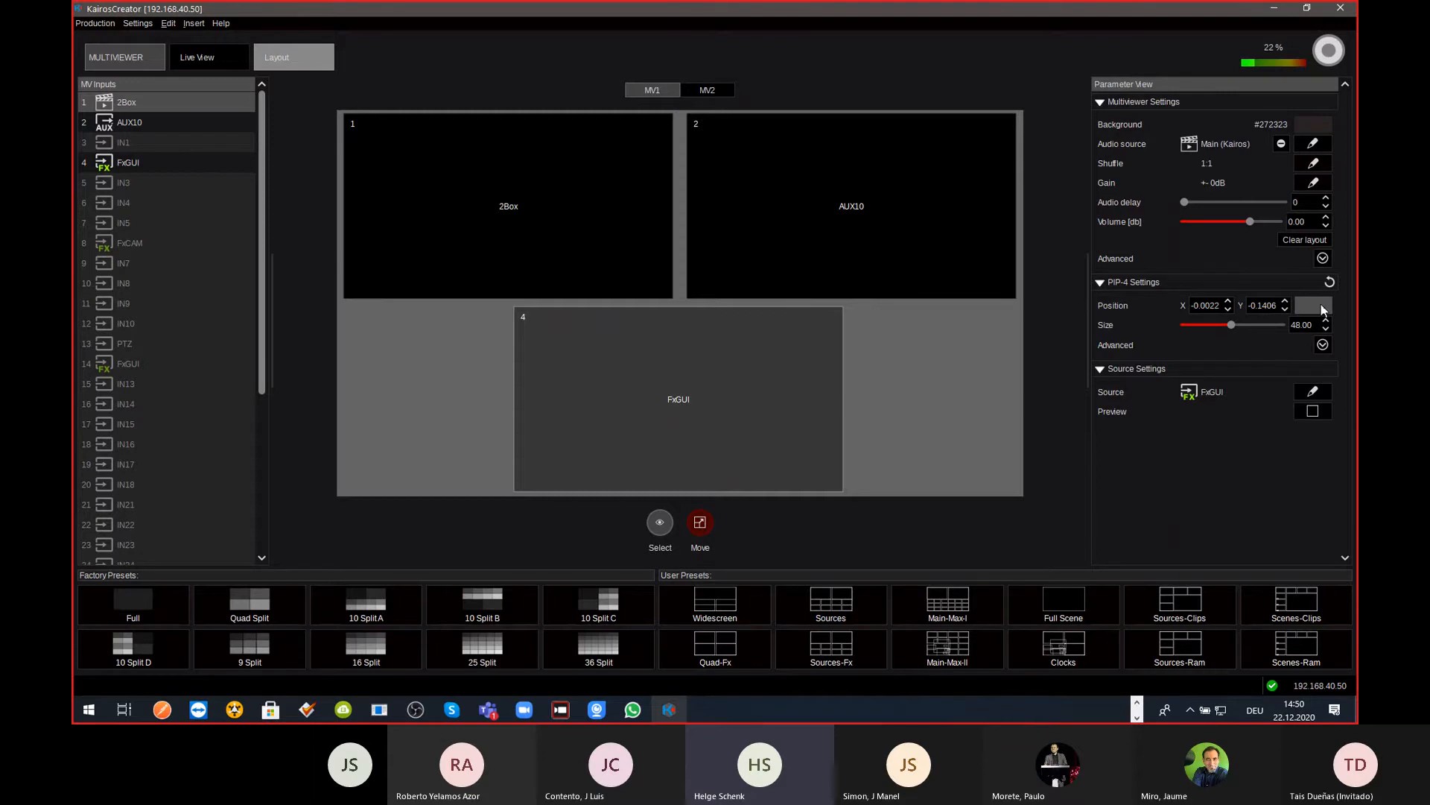
pyautogui.hotkey('ctrl', 'Tab')
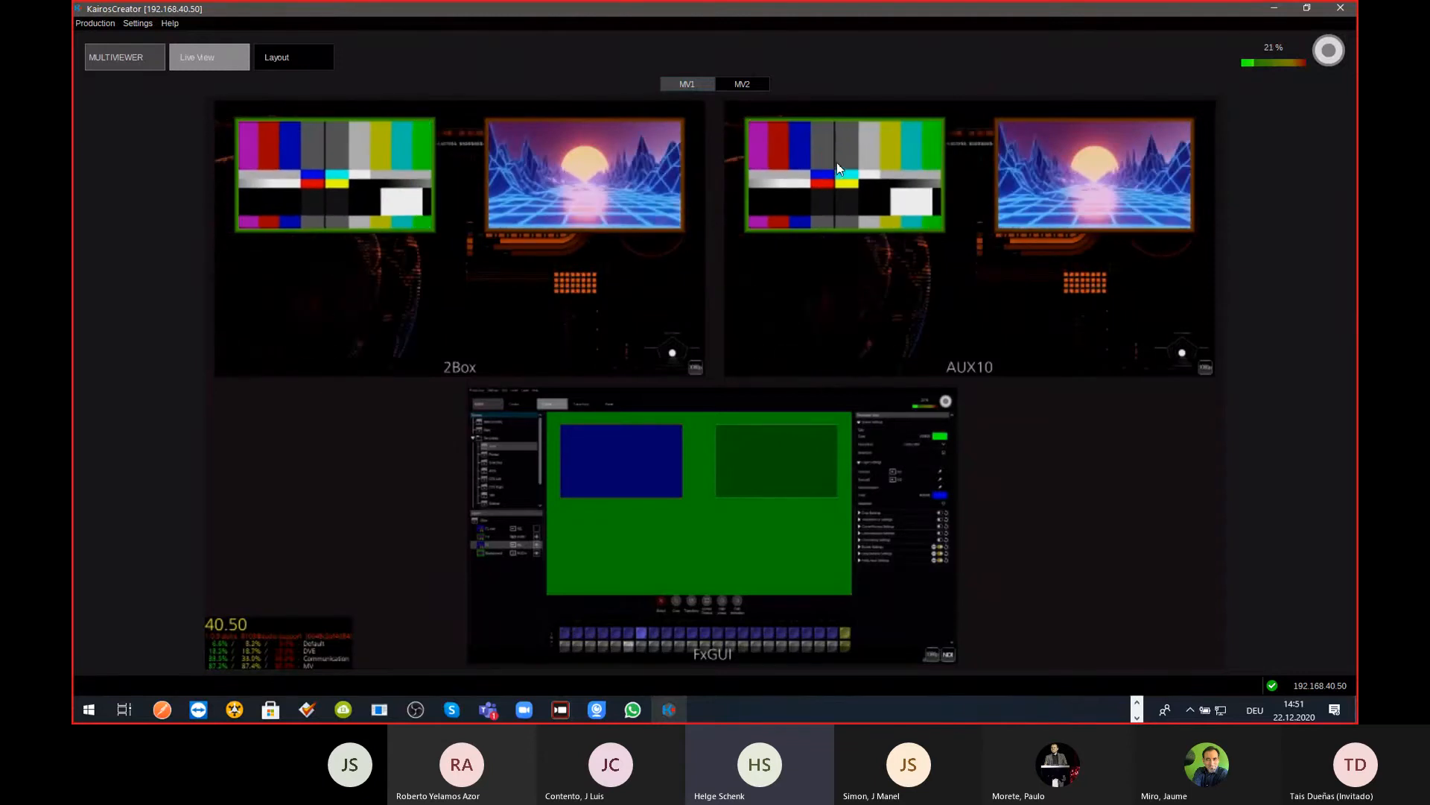
# Step: Set SourceB of the 2Box scene's TR layer to PTZ after checking the TL layer's sources
pyautogui.hotkey('ctrl', 'Tab')
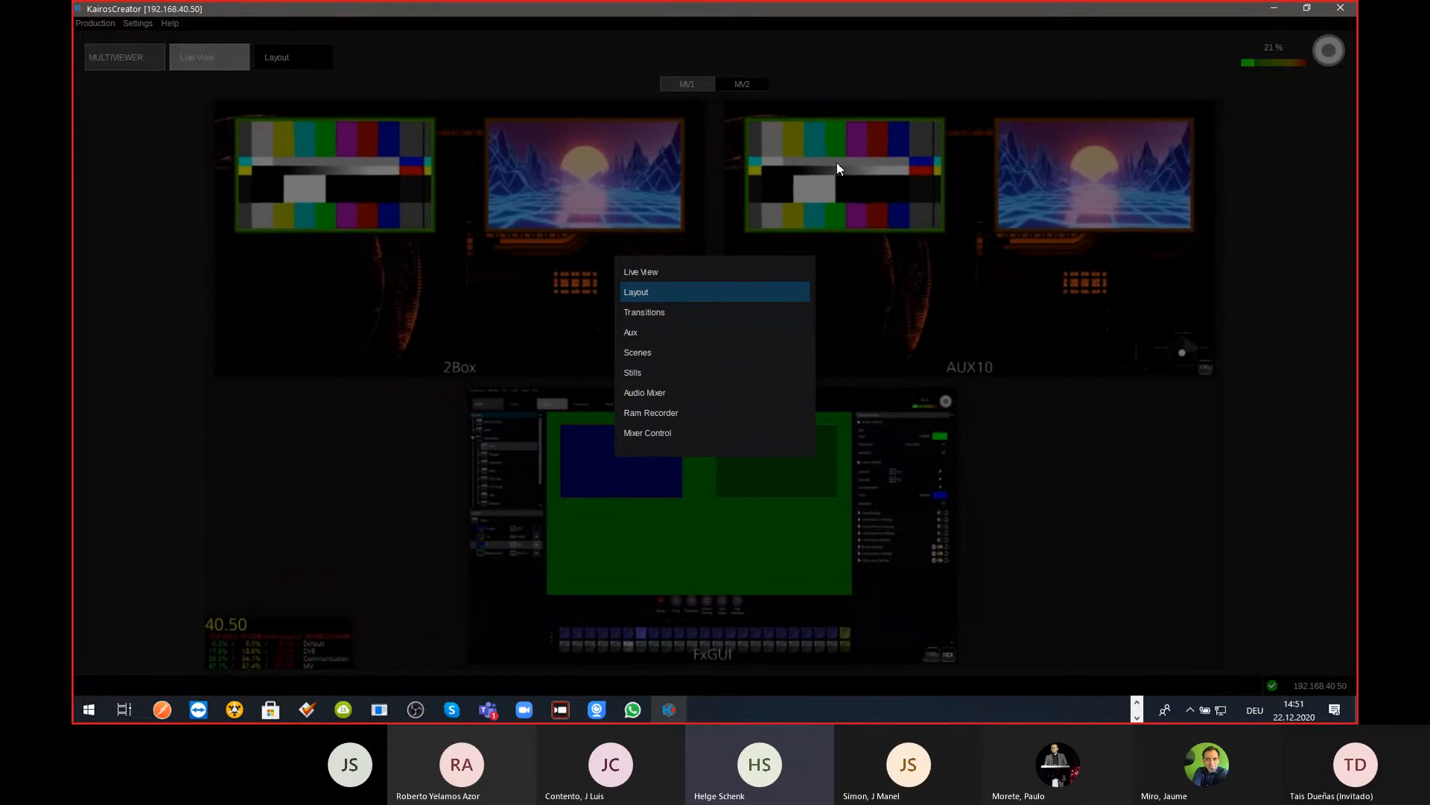
pyautogui.hotkey('ctrl', 'Tab')
pyautogui.hotkey('ctrl', 'Tab')
pyautogui.hotkey('ctrl', 'Tab')
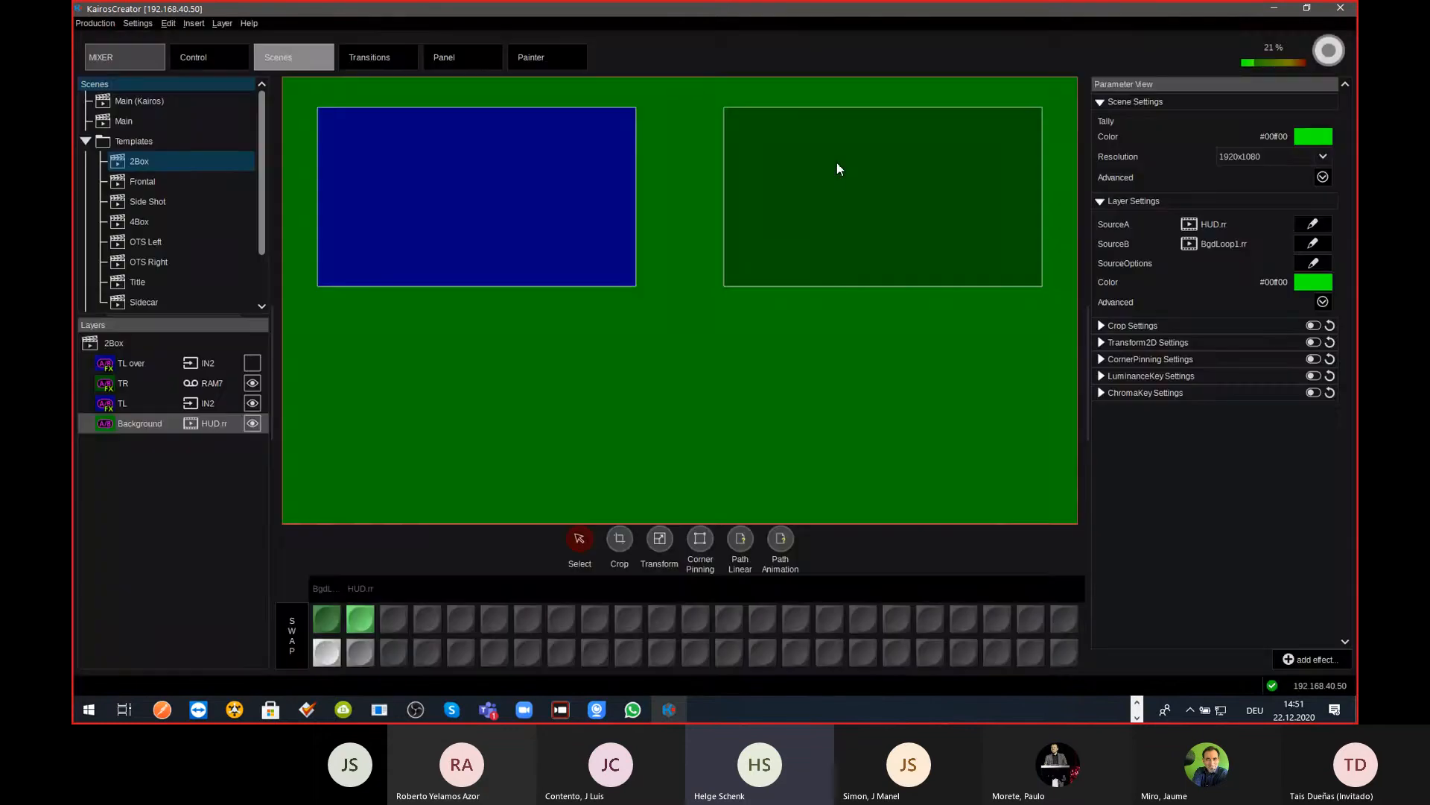
pyautogui.click(218, 405)
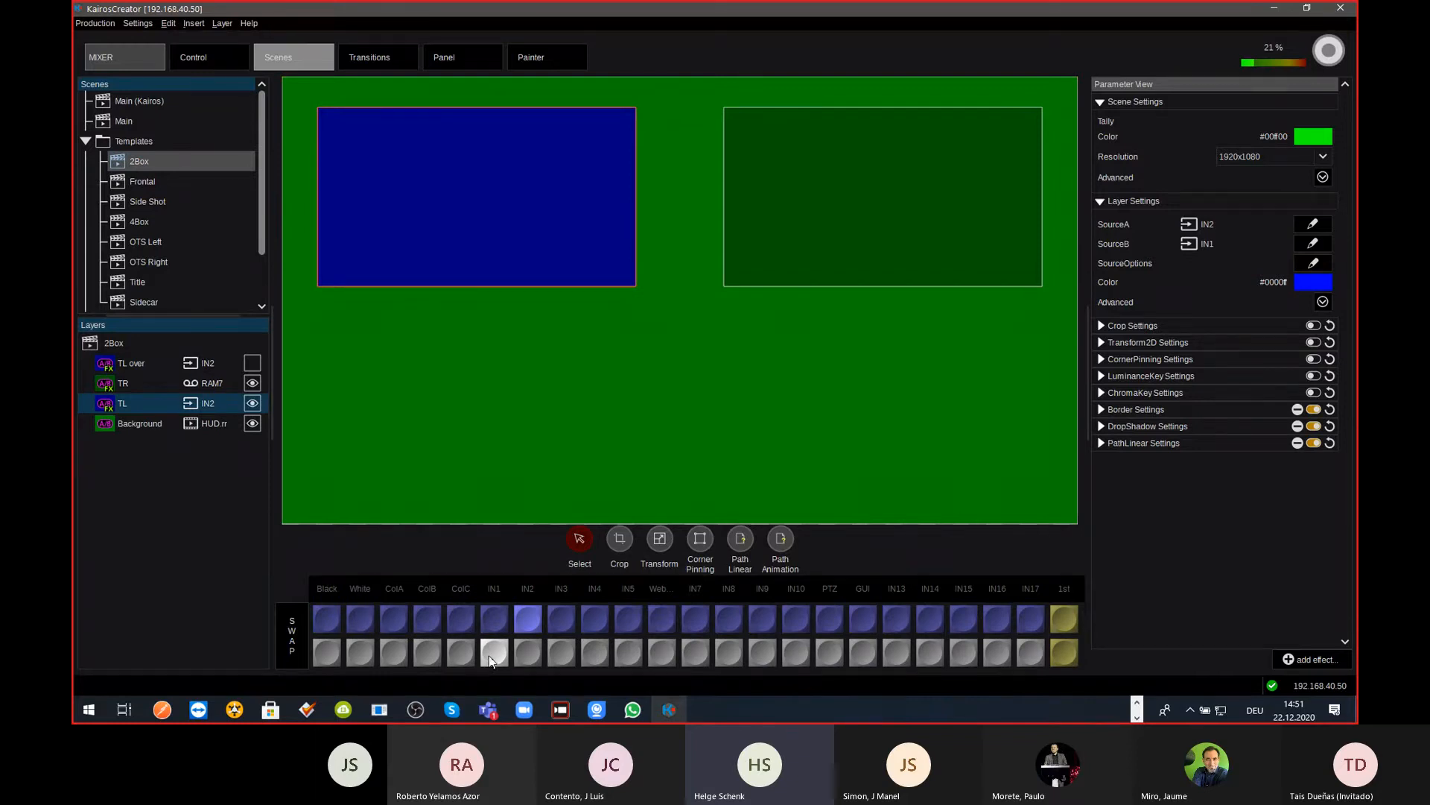
pyautogui.click(218, 388)
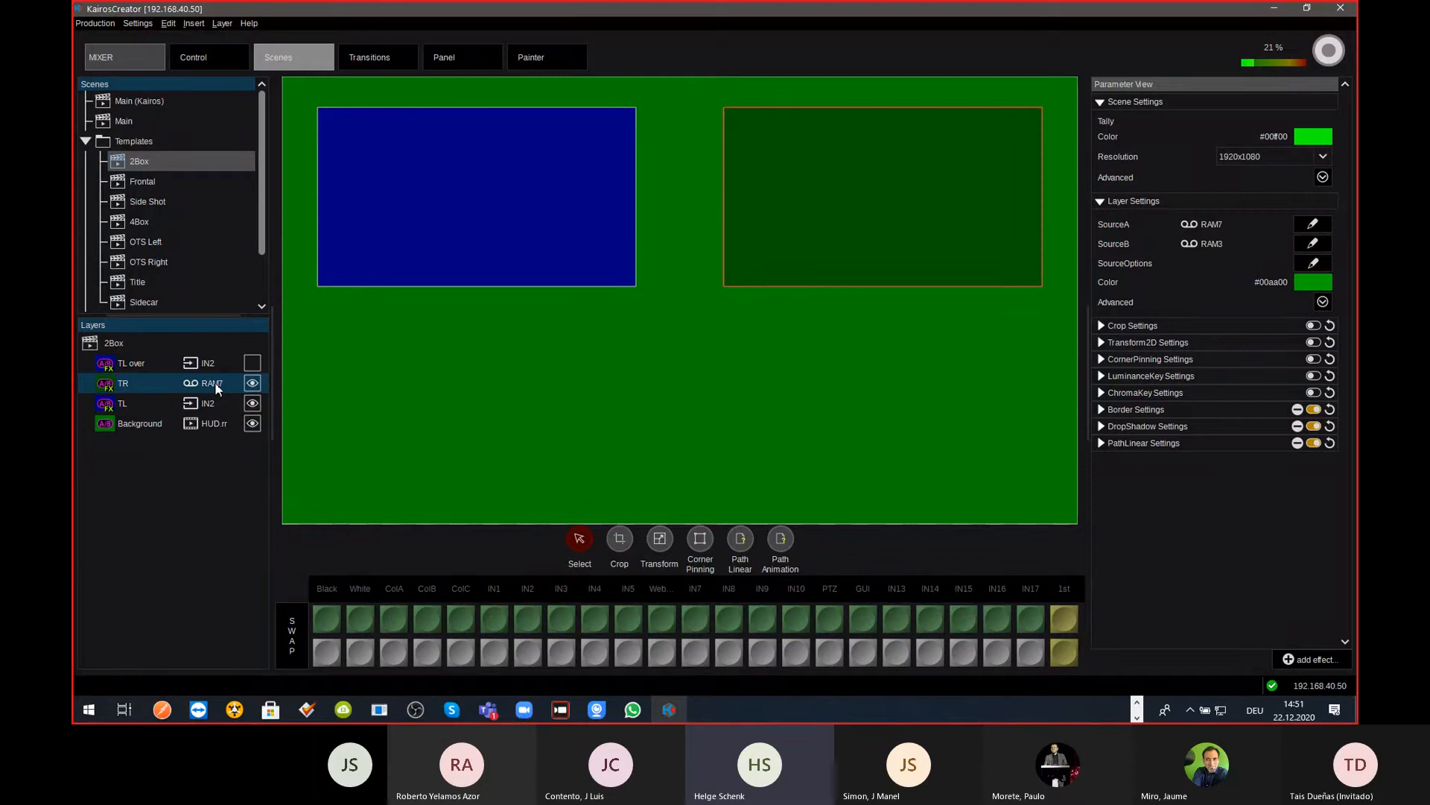
pyautogui.click(831, 656)
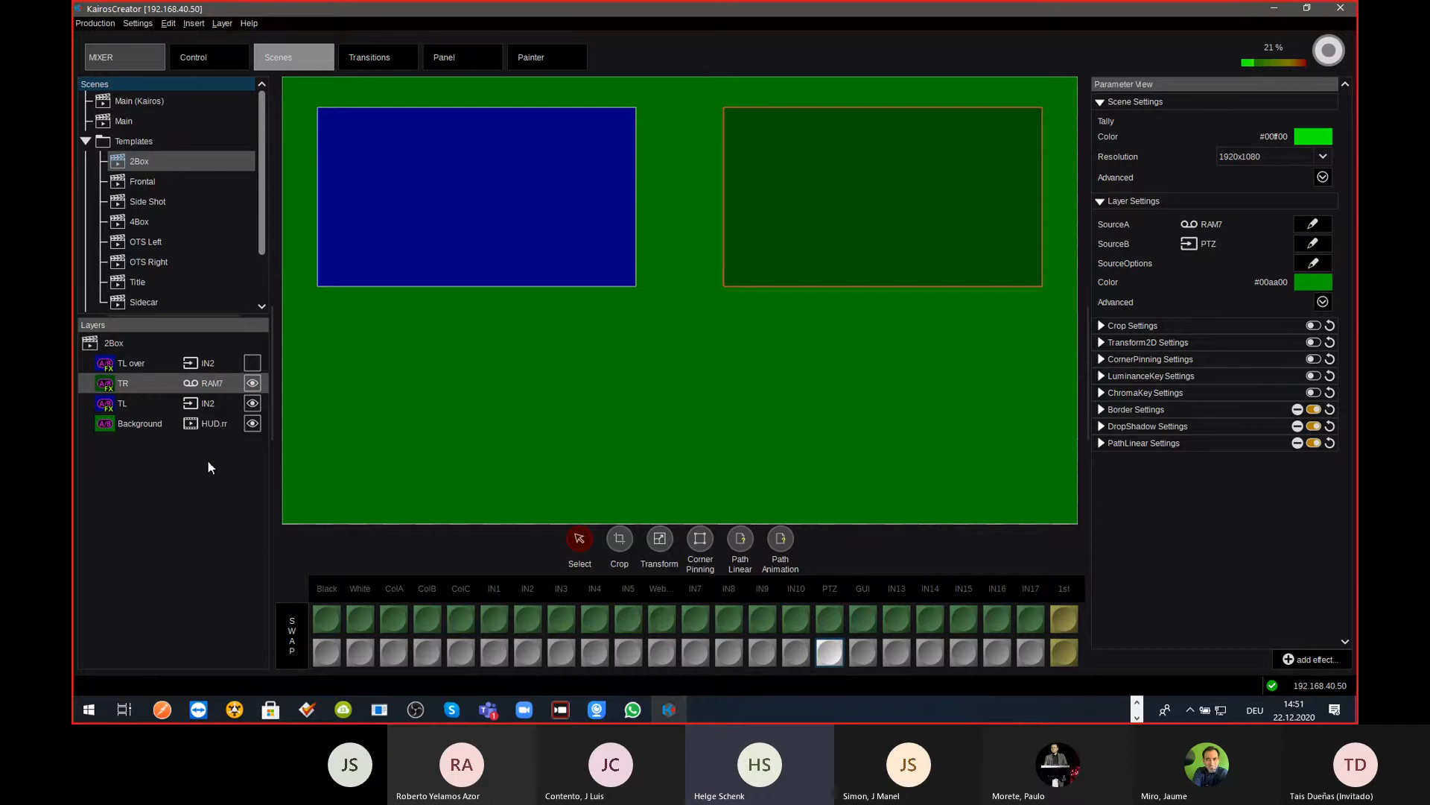
# Step: View the 2Box scene's transitions and return to the live view to compare 2Box with AUX10
pyautogui.click(376, 56)
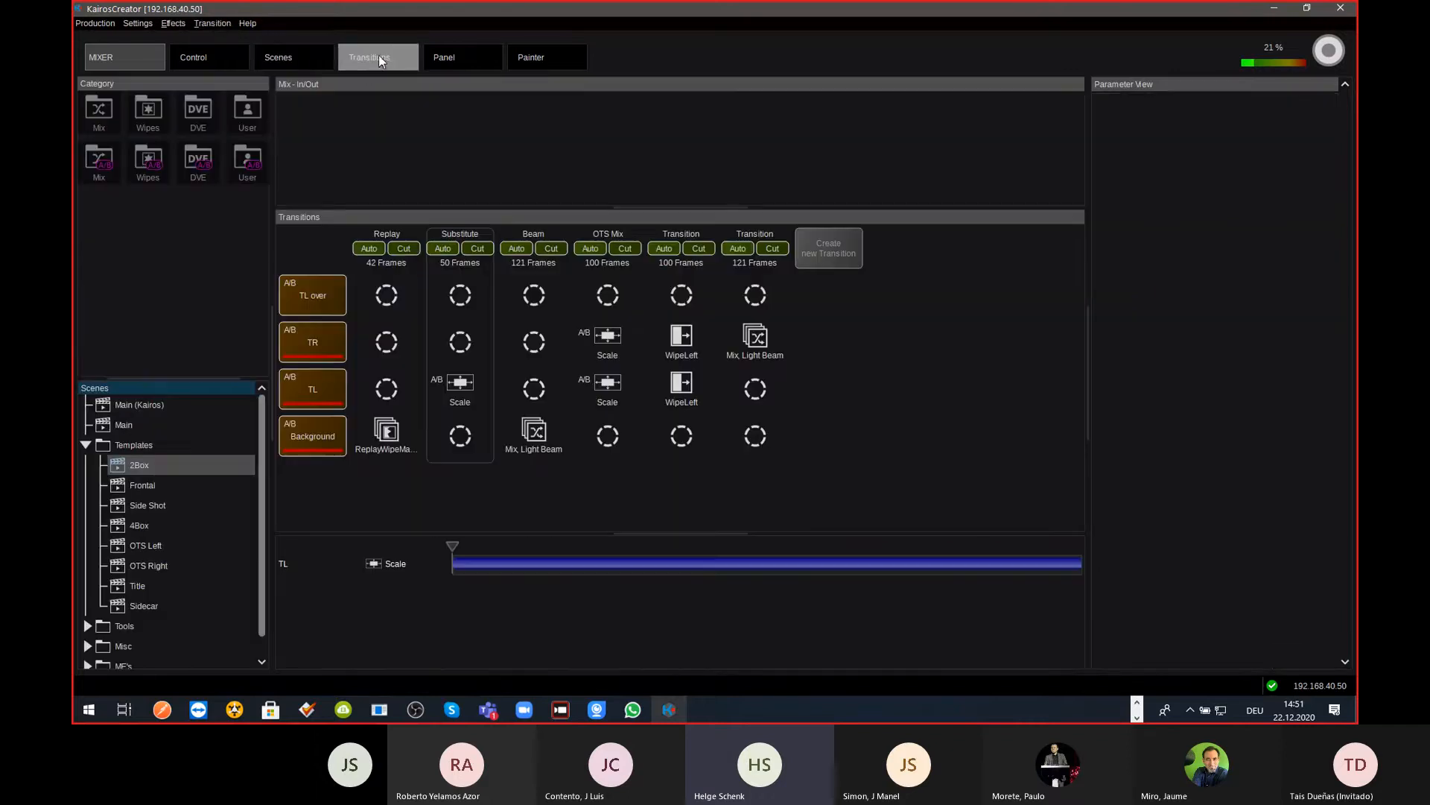
pyautogui.rightClick(613, 336)
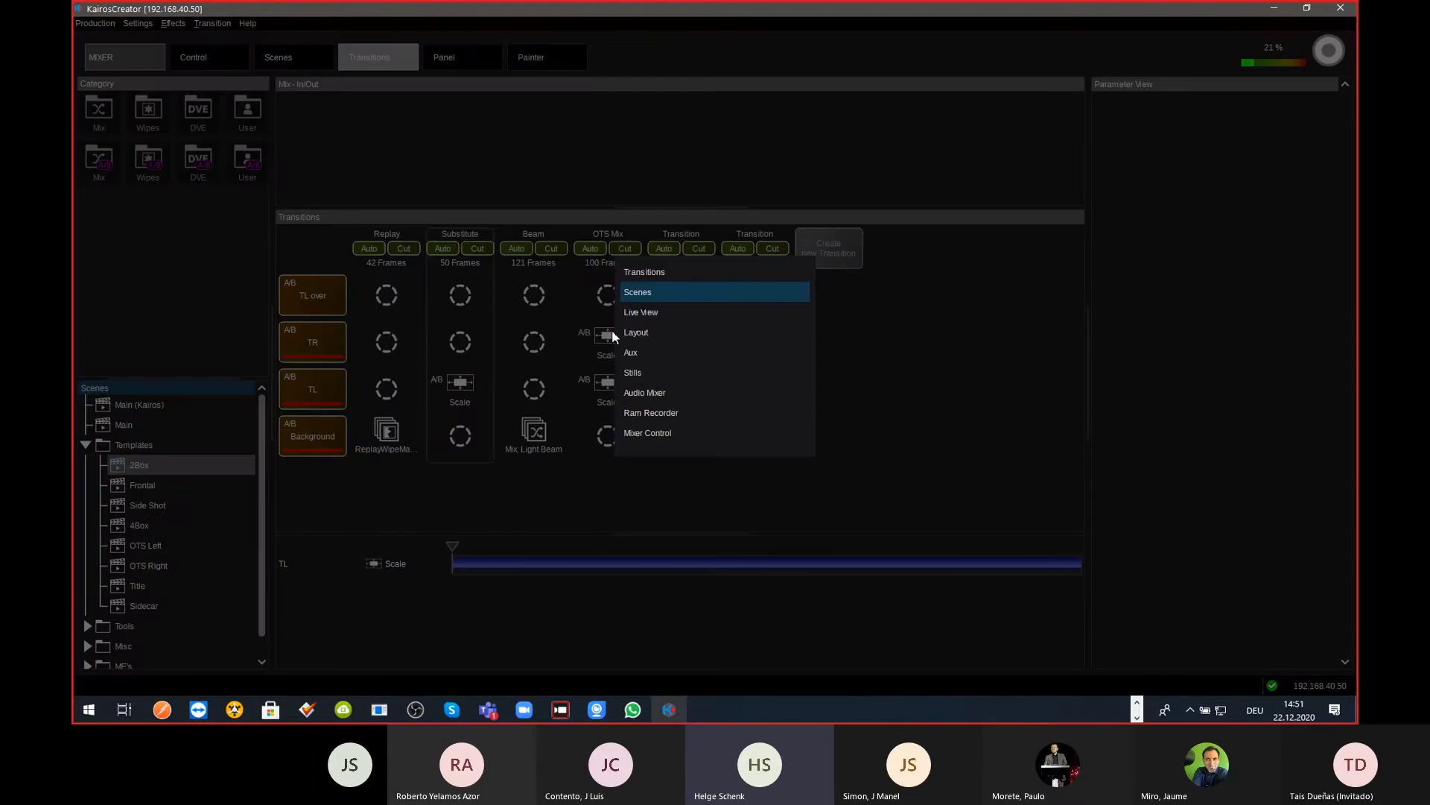
pyautogui.press('Down')
pyautogui.press('Return')
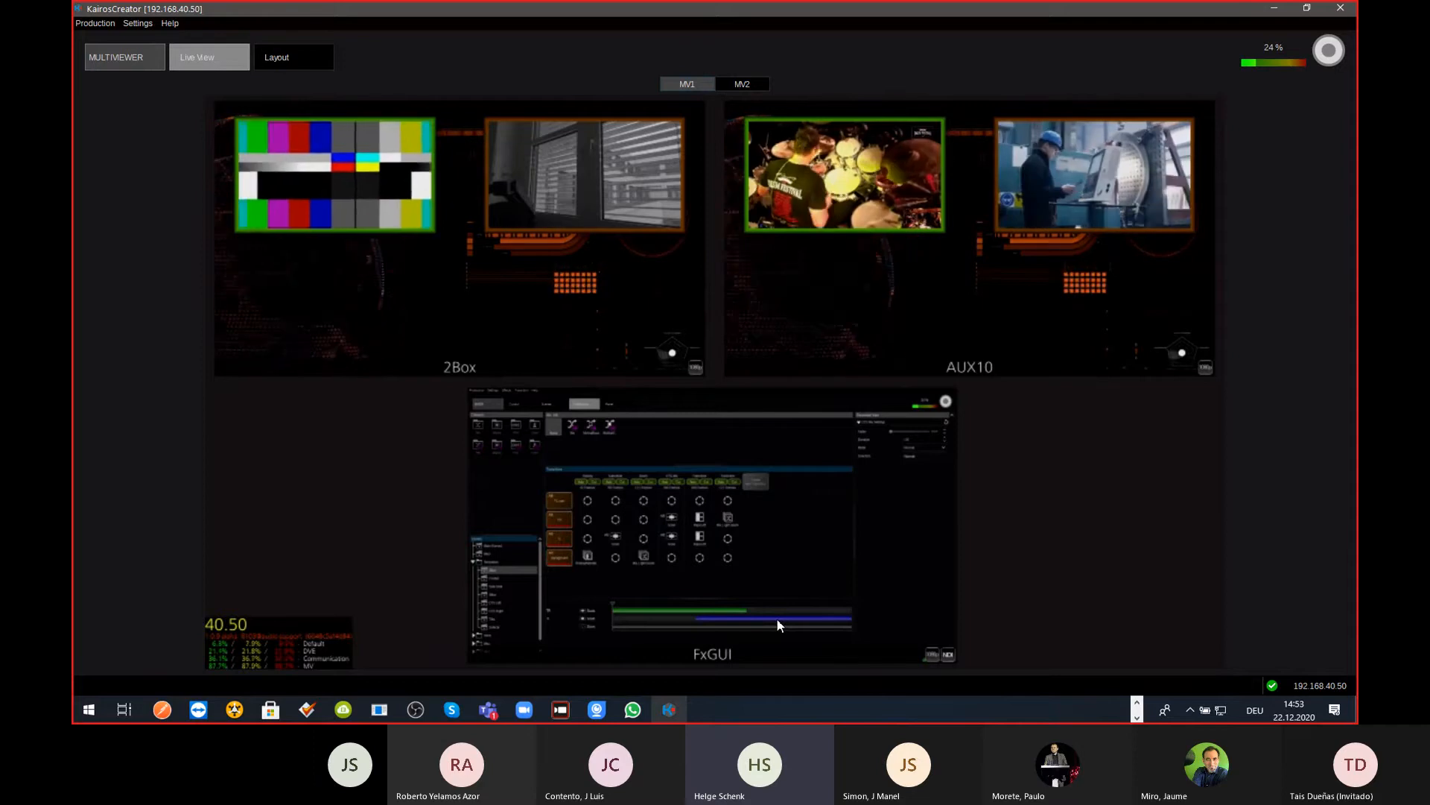
# Step: Review the IN1 and PTZ entries in AUX10's source substitution table and close it without changes
pyautogui.hotkey('ctrl', 'Tab')
pyautogui.hotkey('ctrl', 'Tab')
pyautogui.hotkey('ctrl', 'Tab')
pyautogui.hotkey('ctrl', 'Tab')
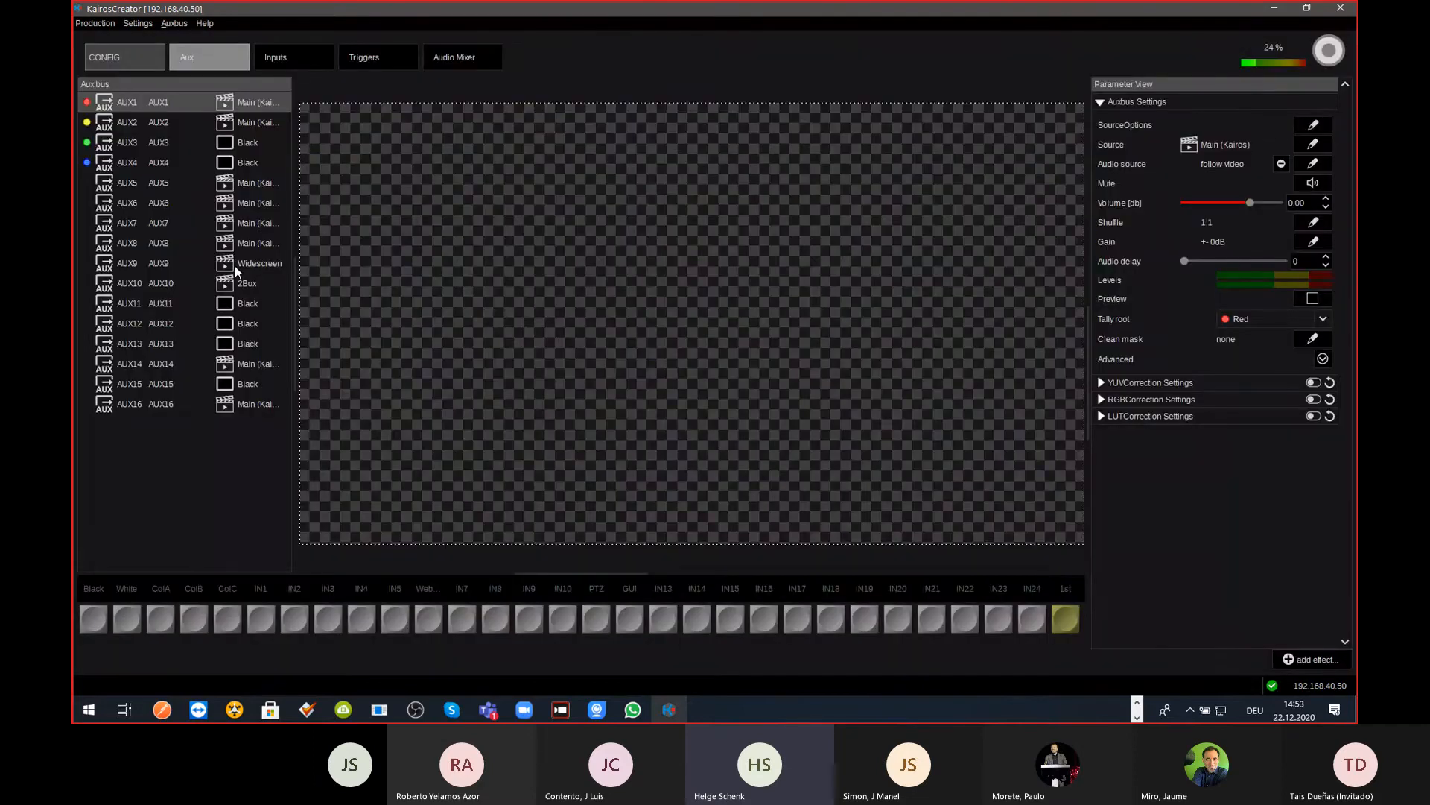
pyautogui.click(238, 284)
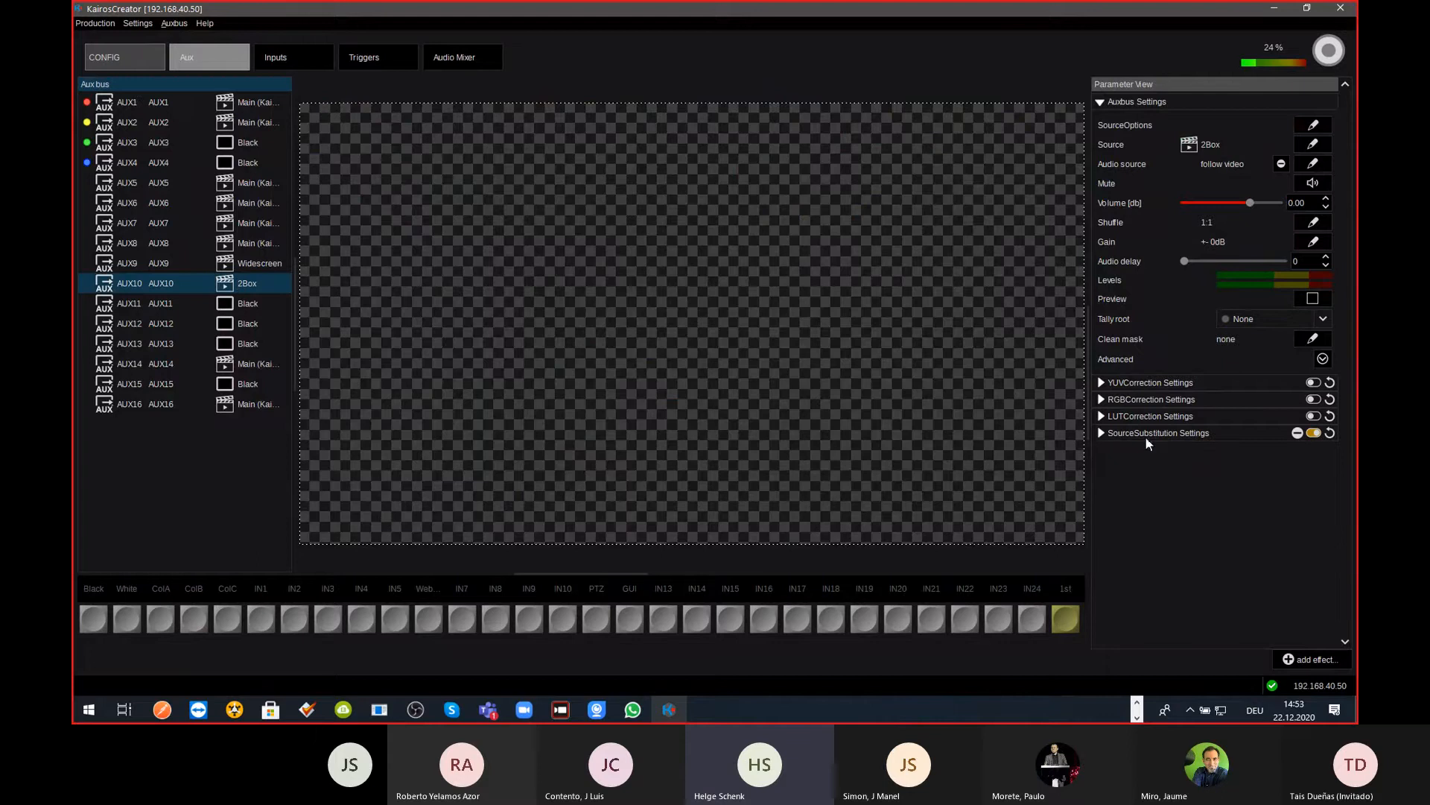
pyautogui.click(1101, 434)
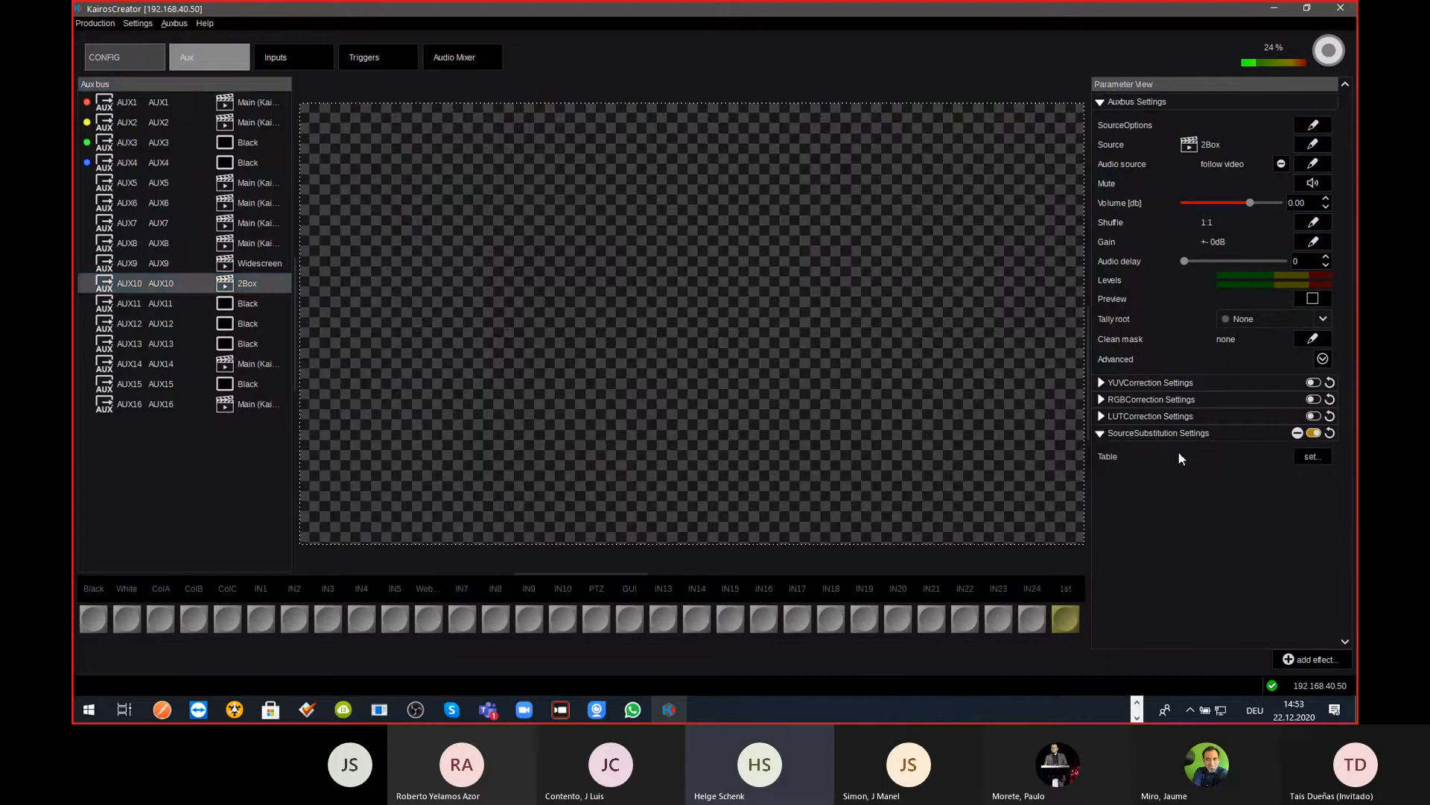
pyautogui.click(1311, 458)
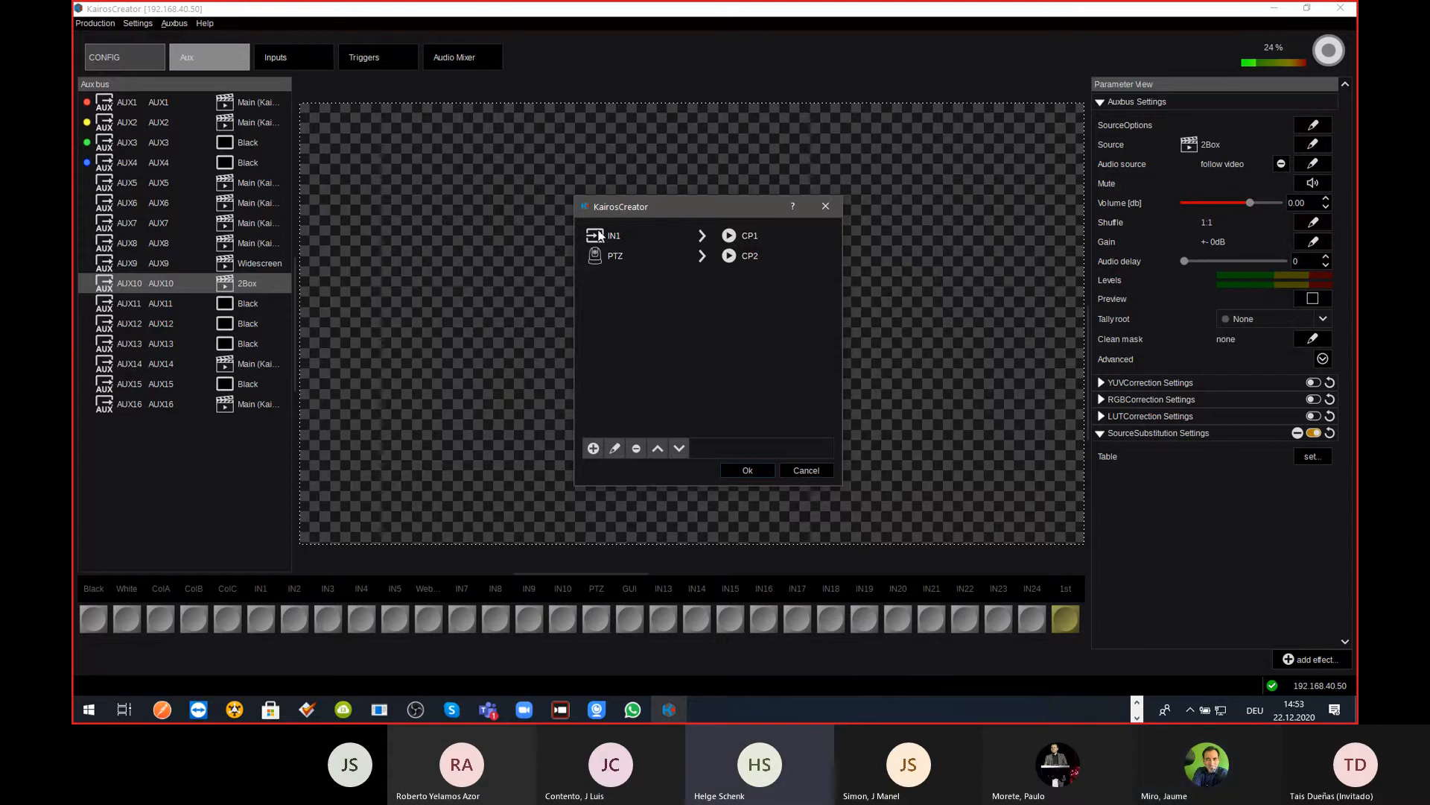
pyautogui.click(600, 235)
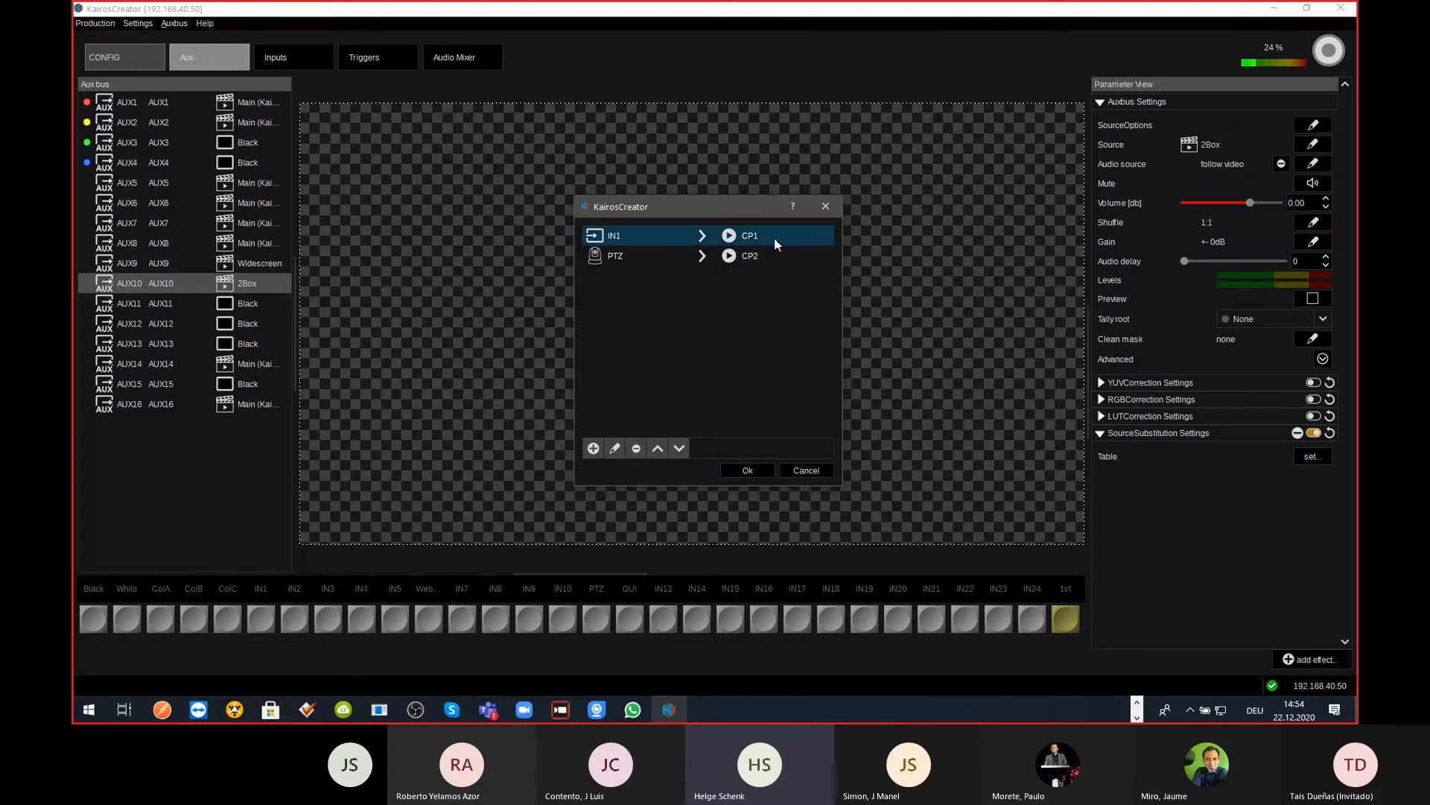
pyautogui.click(628, 256)
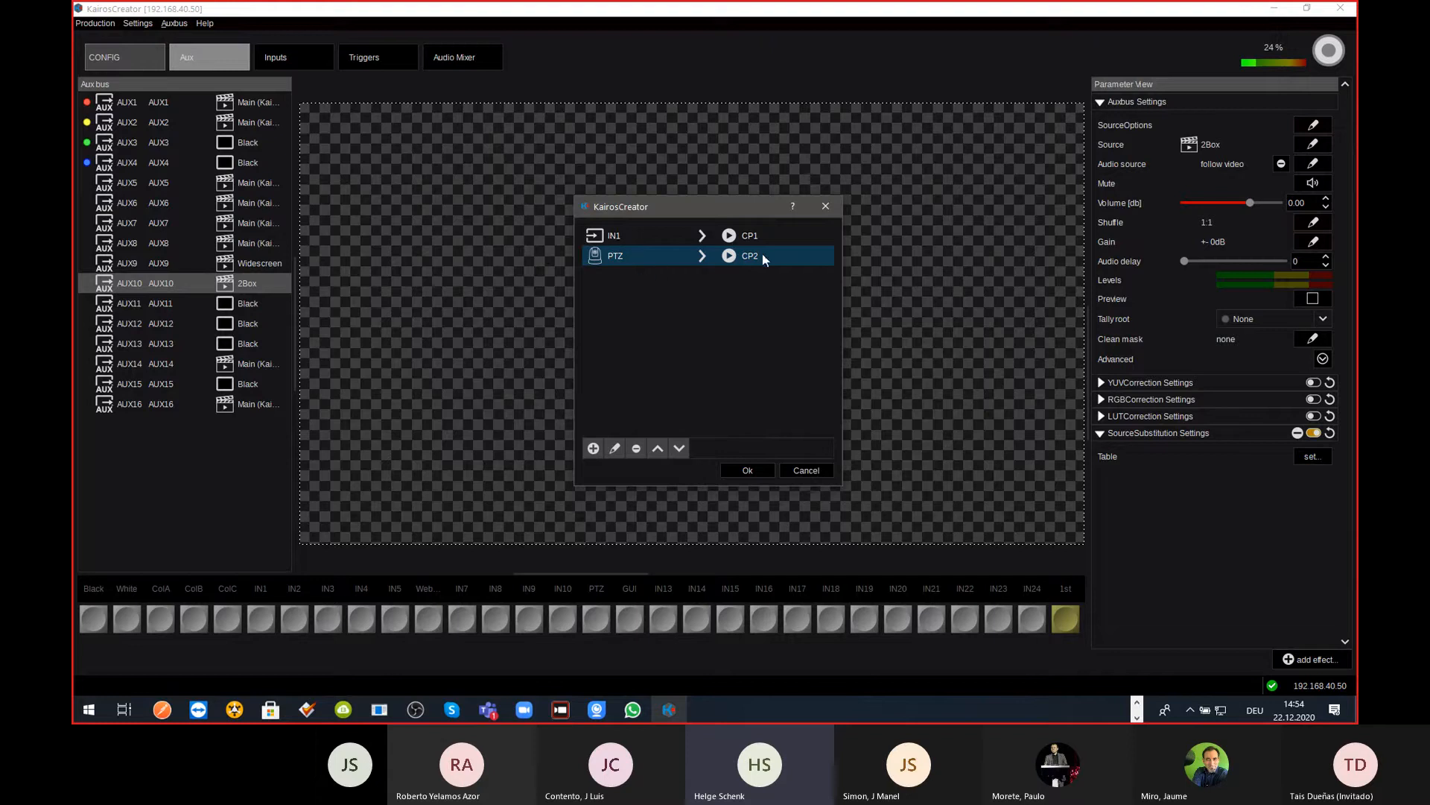
pyautogui.click(797, 471)
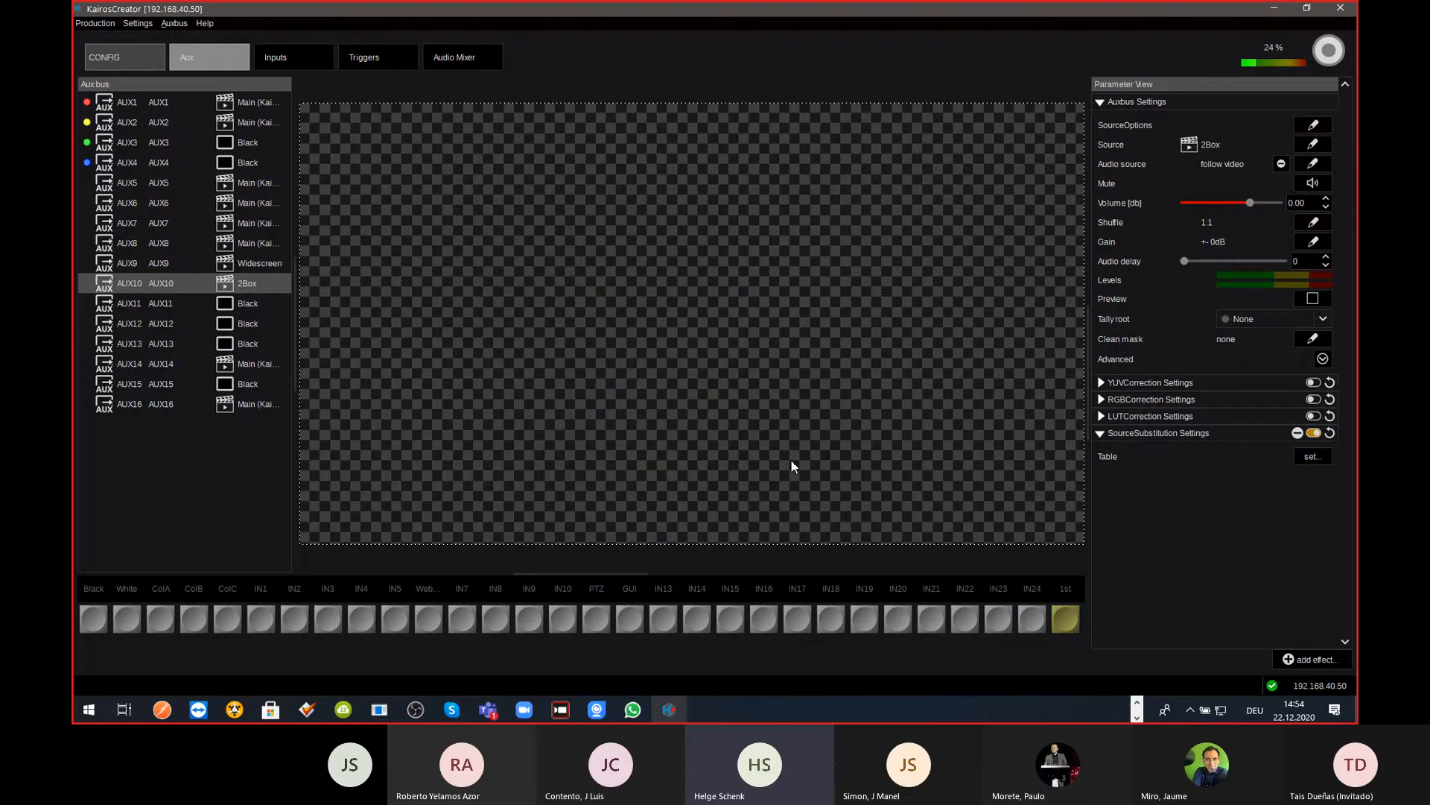
# Step: Inspect the TL layer's Scale effect in the 2Box scene's OTS Mix transition
pyautogui.click(149, 54)
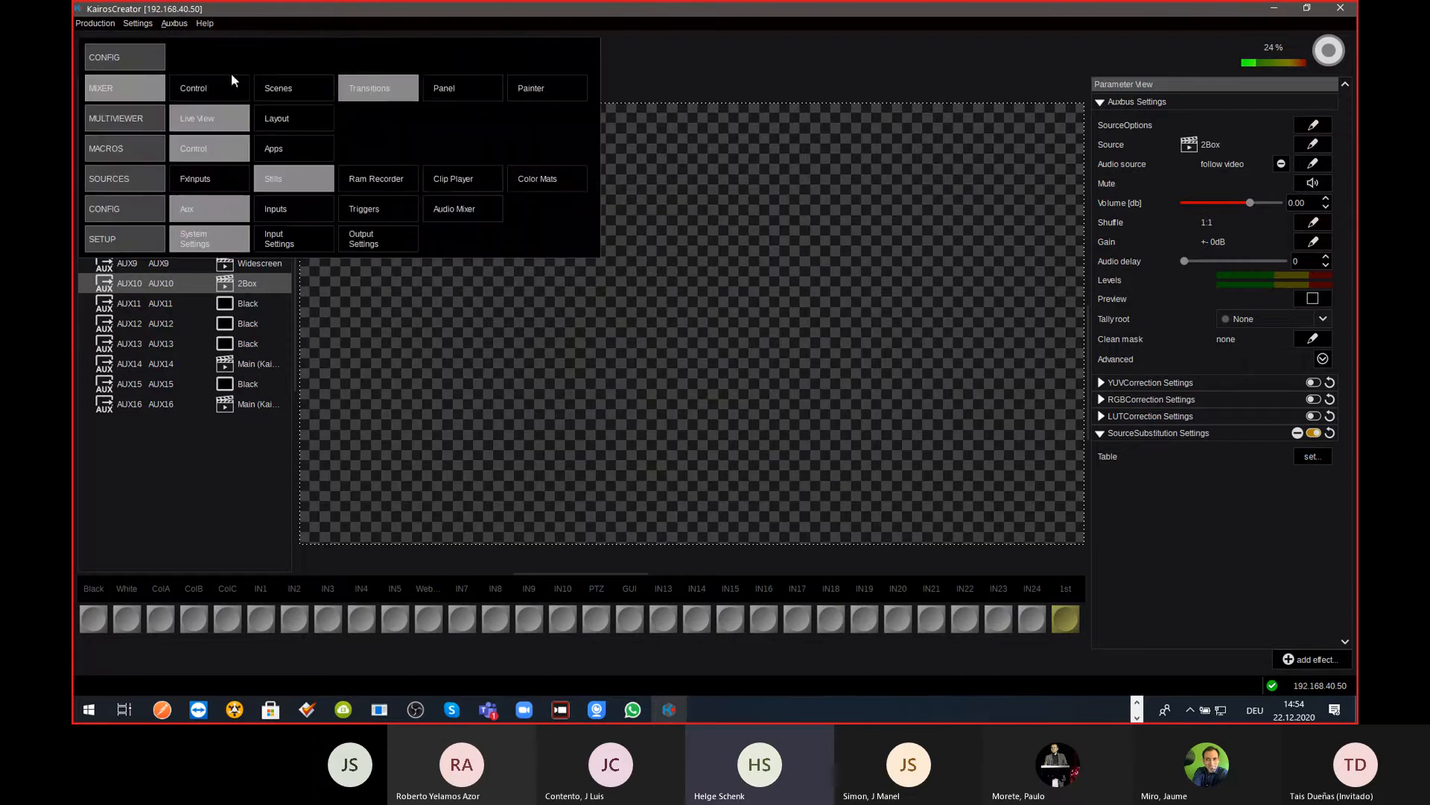
pyautogui.click(370, 90)
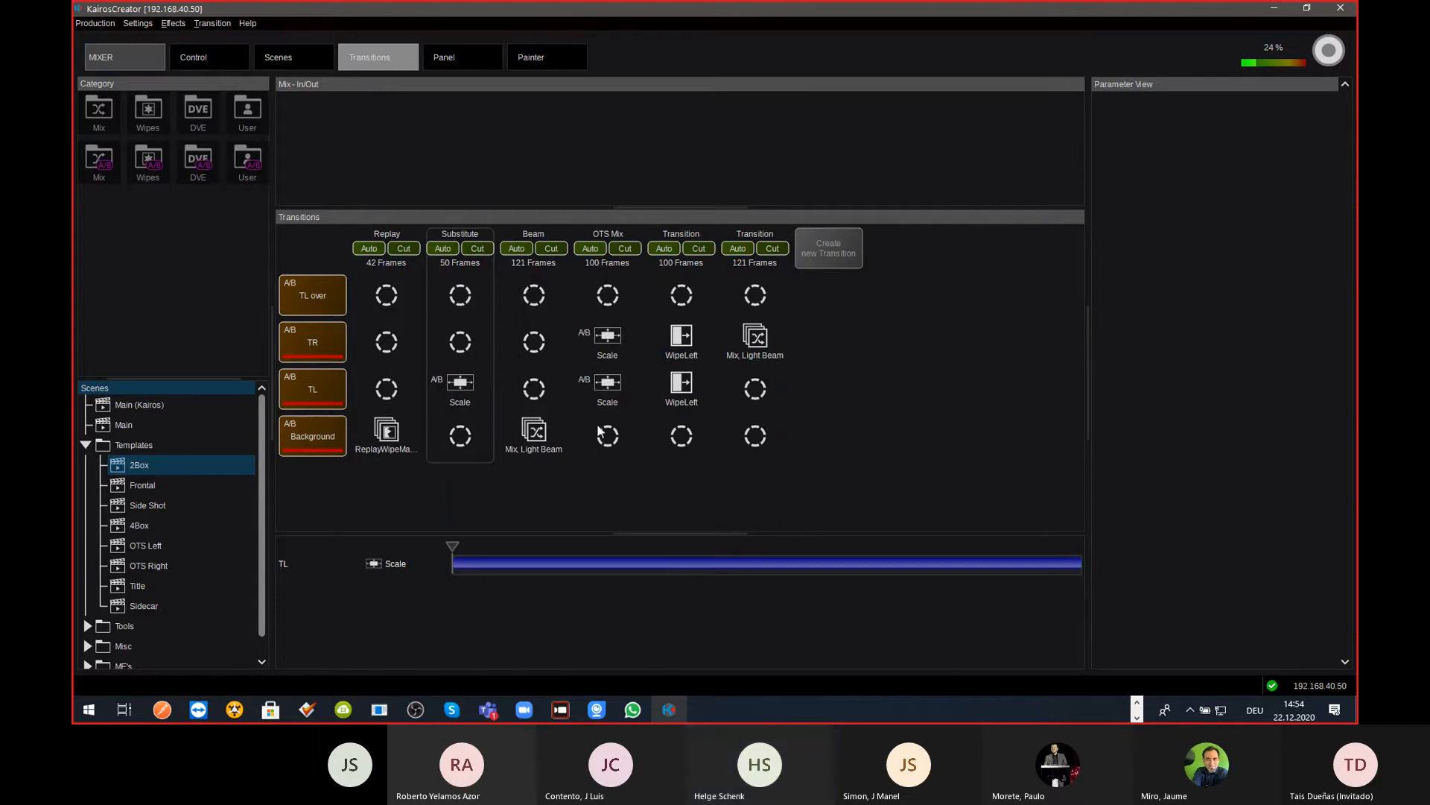
pyautogui.click(609, 389)
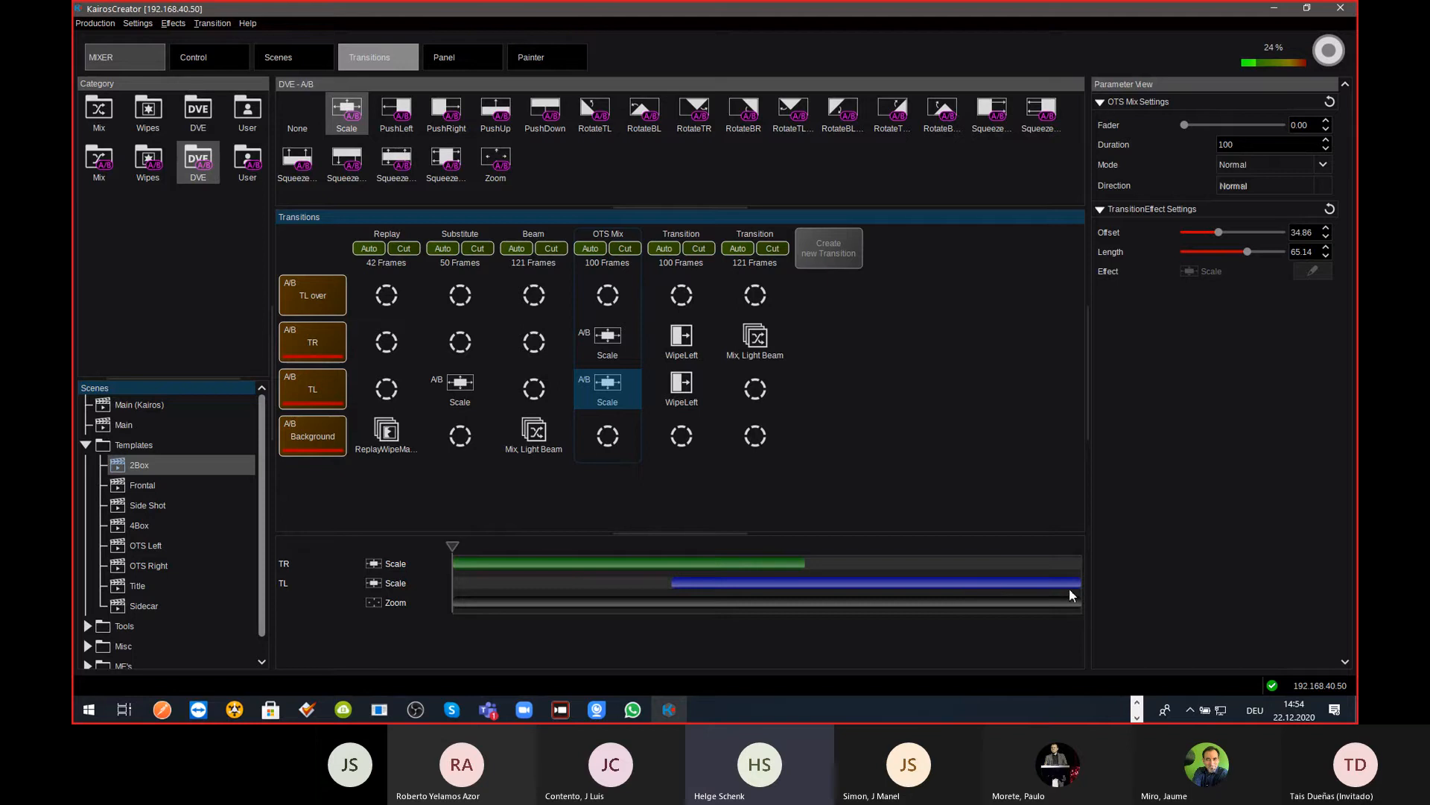
# Step: Return to the AUX10 bus settings and reopen its source substitution table
pyautogui.rightClick(618, 341)
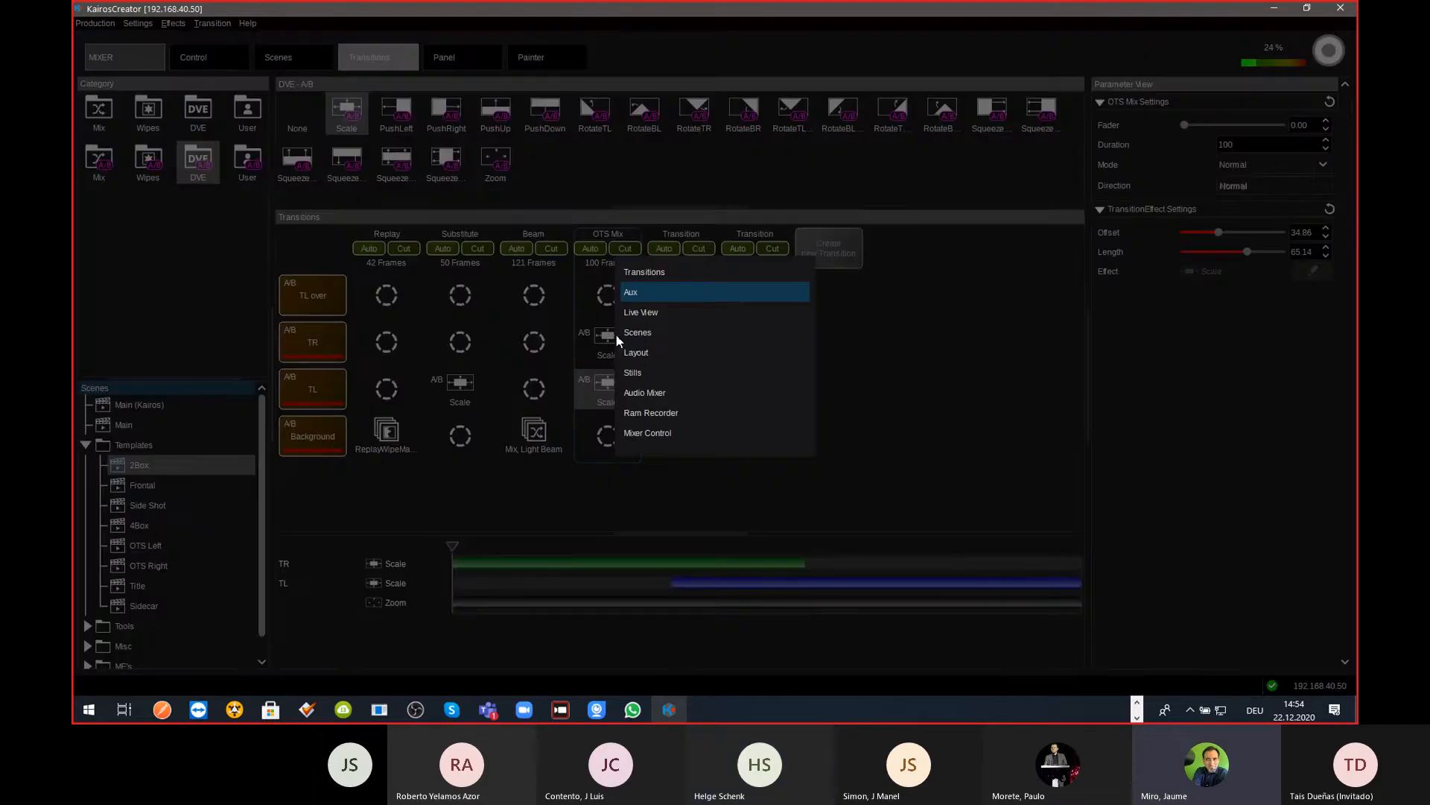
pyautogui.click(633, 292)
pyautogui.click(186, 289)
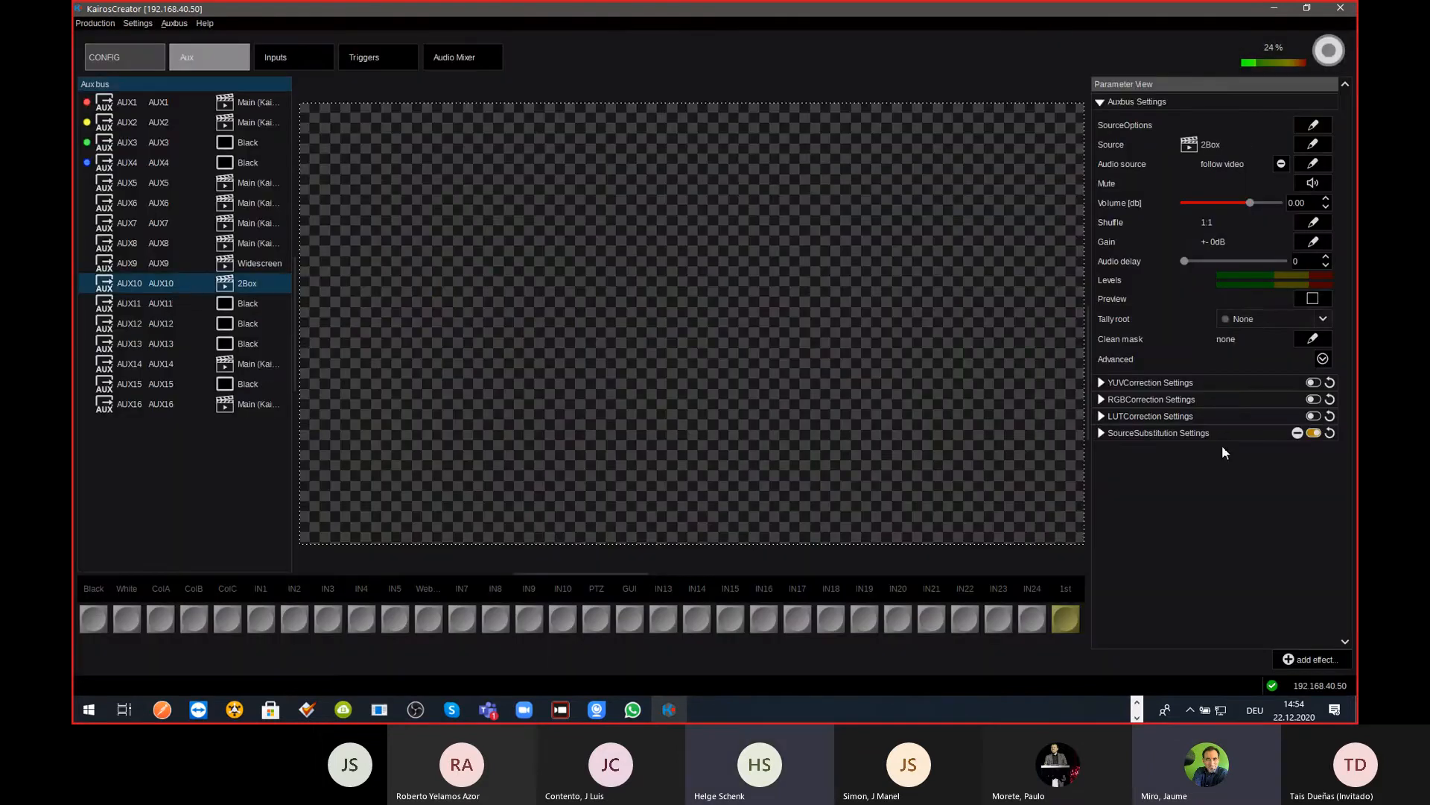
pyautogui.click(1255, 436)
pyautogui.click(1313, 457)
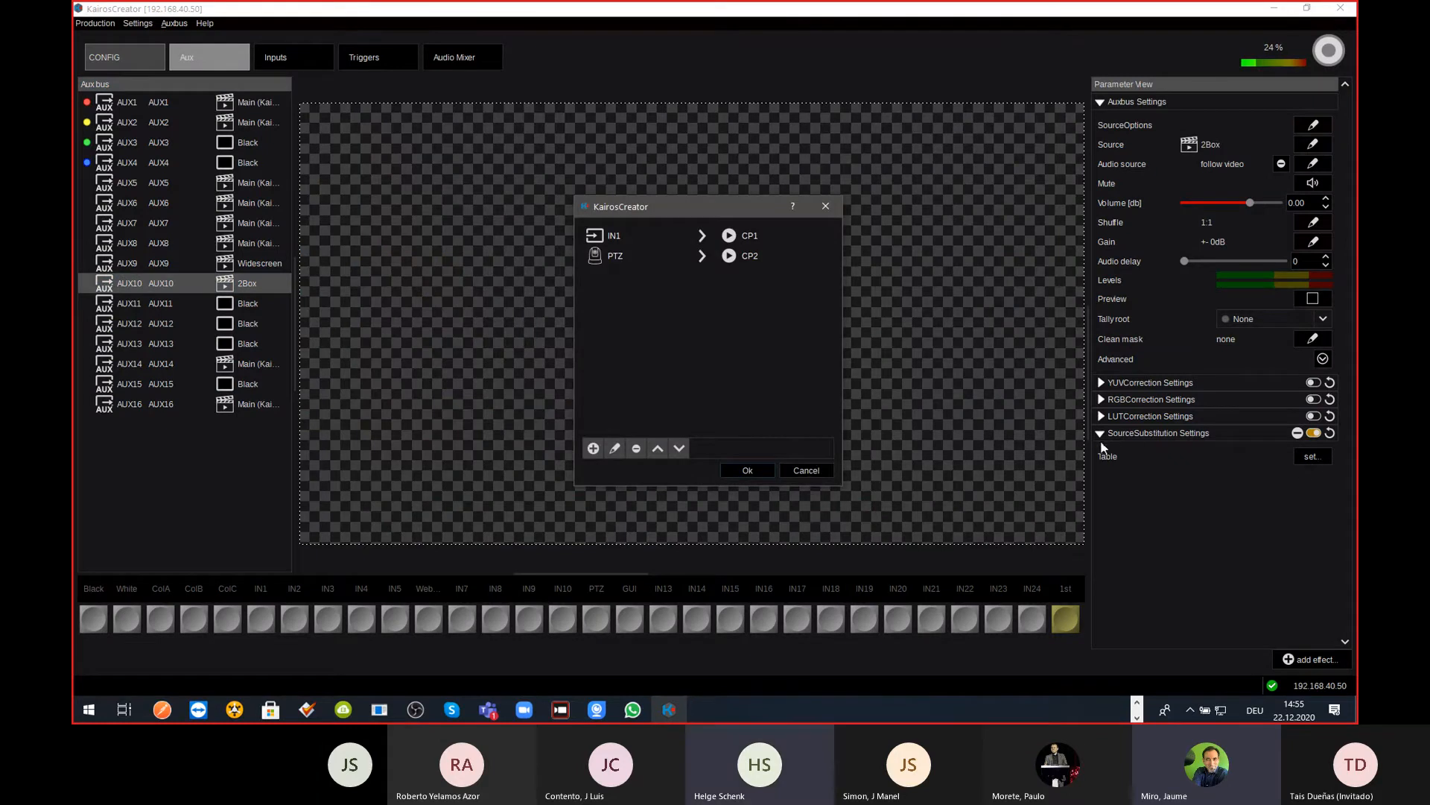
# Step: Close AUX10's source substitution table, collapse its settings, and look through the effects available for the bus
pyautogui.click(806, 470)
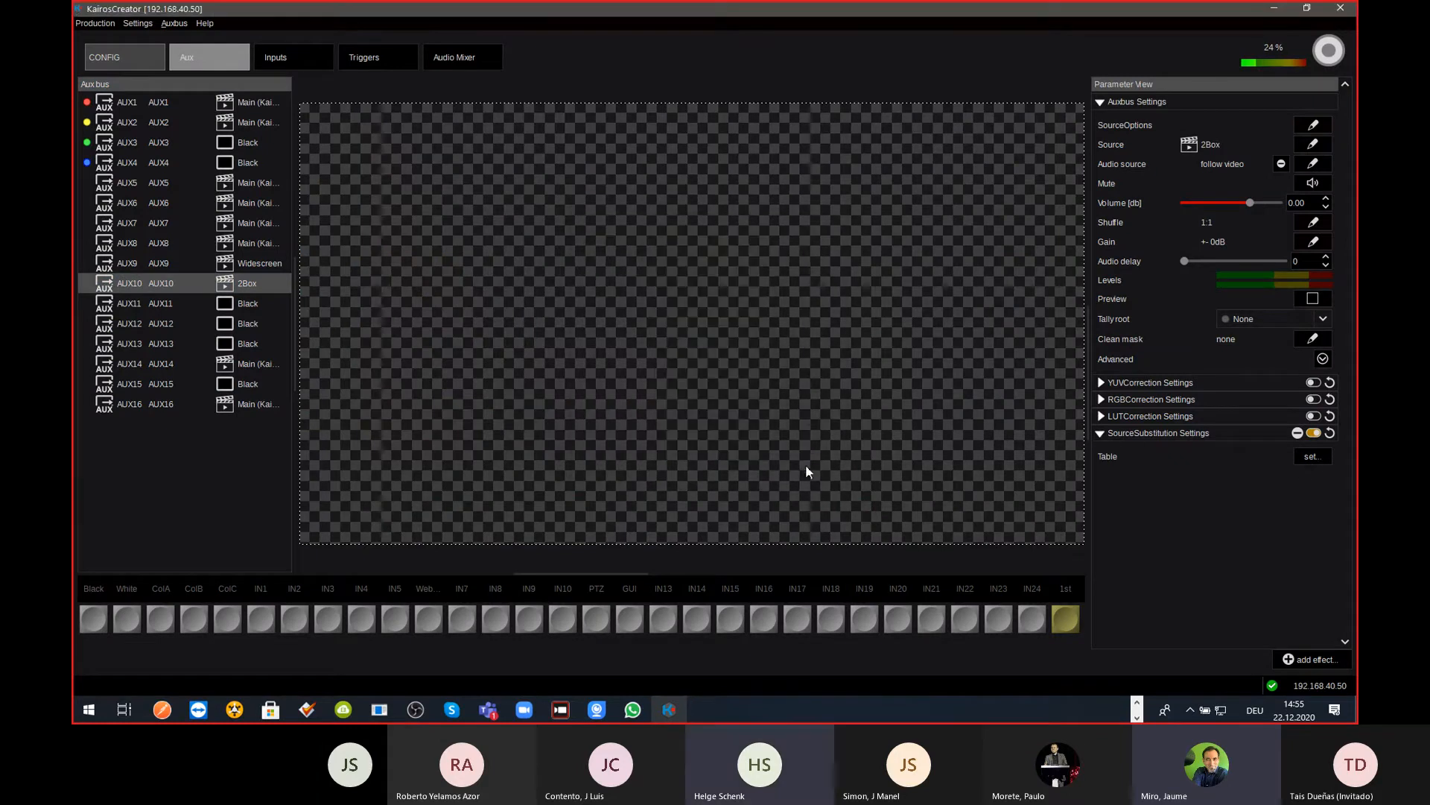
pyautogui.click(1102, 434)
pyautogui.click(1100, 103)
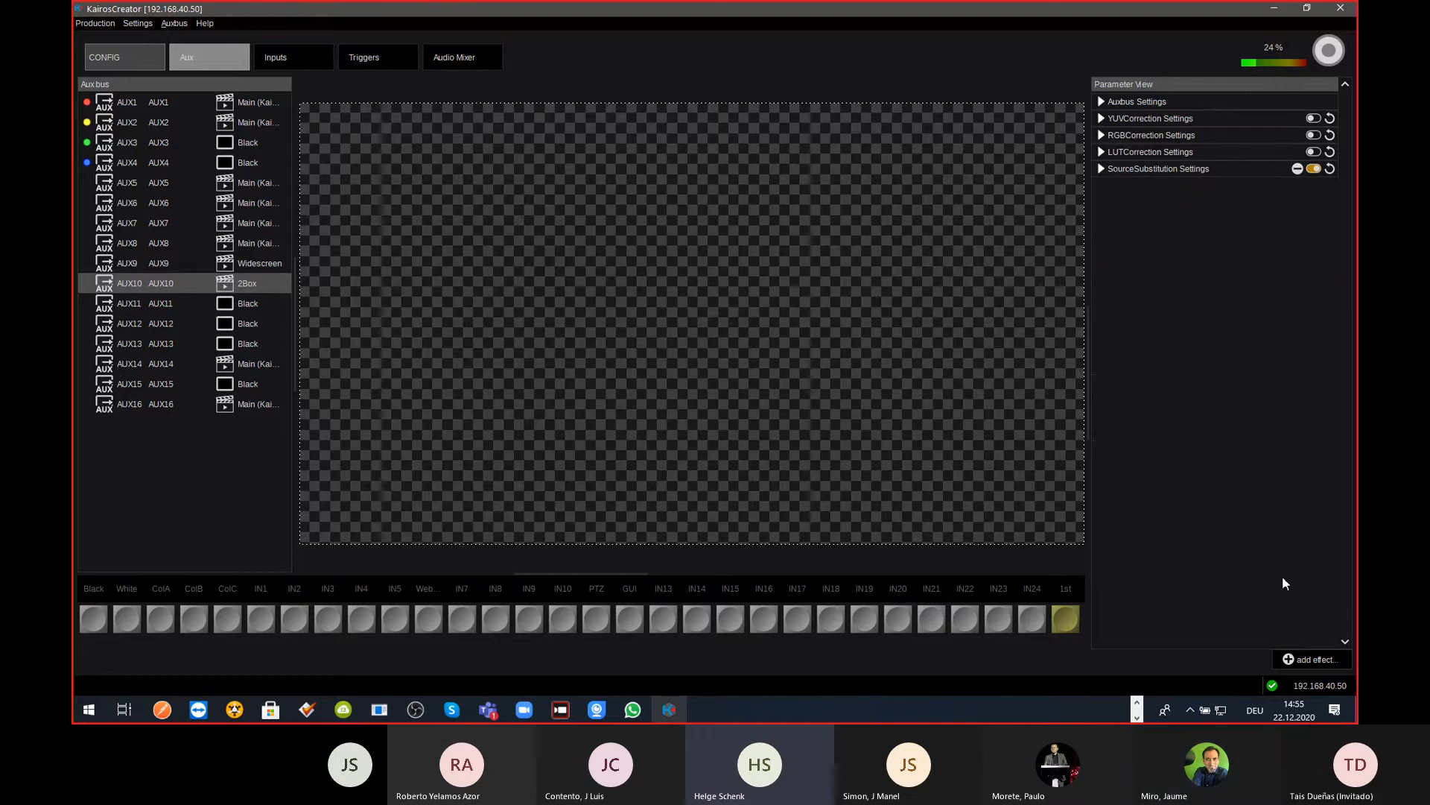
pyautogui.click(1312, 660)
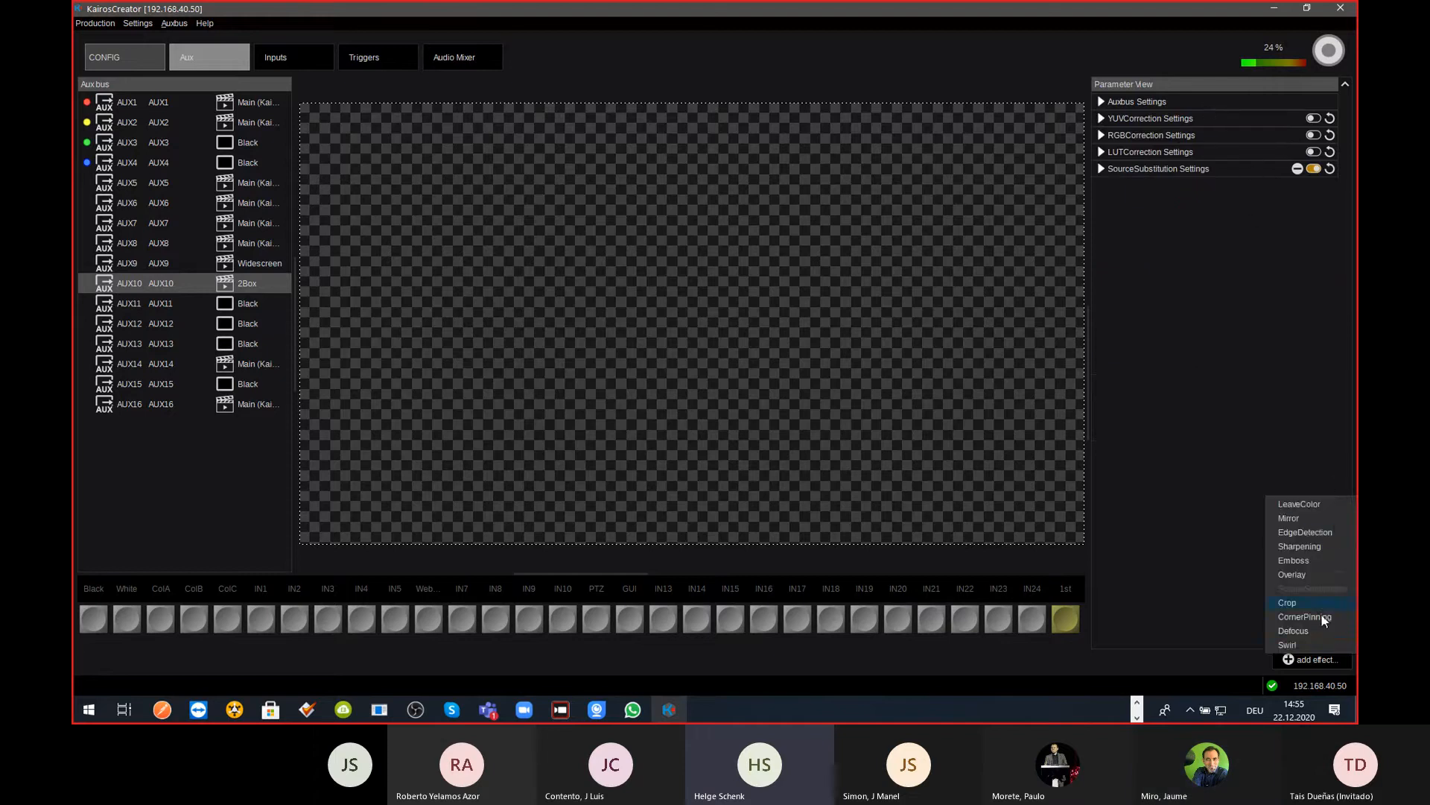
pyautogui.click(1170, 331)
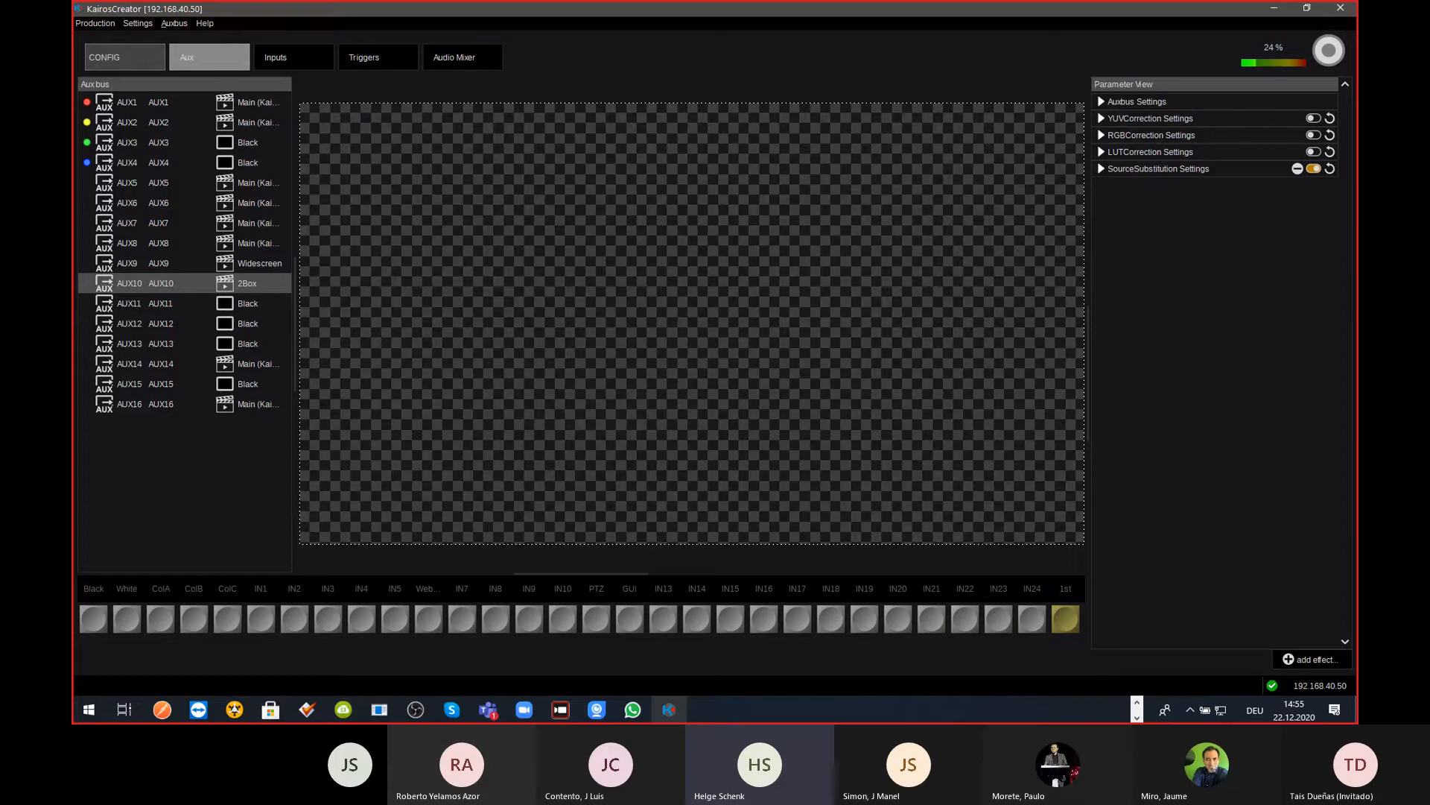
pyautogui.click(1313, 659)
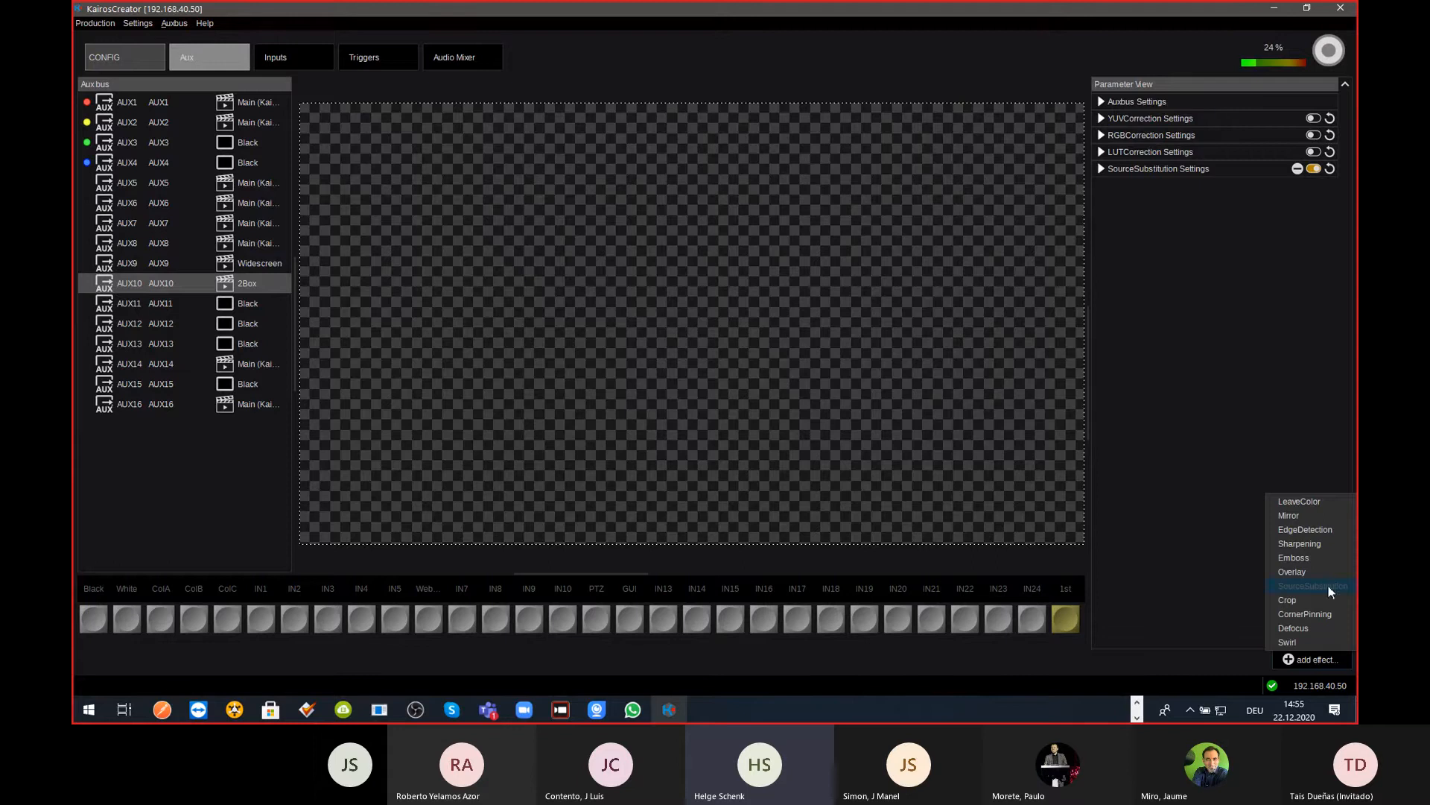
pyautogui.click(1114, 377)
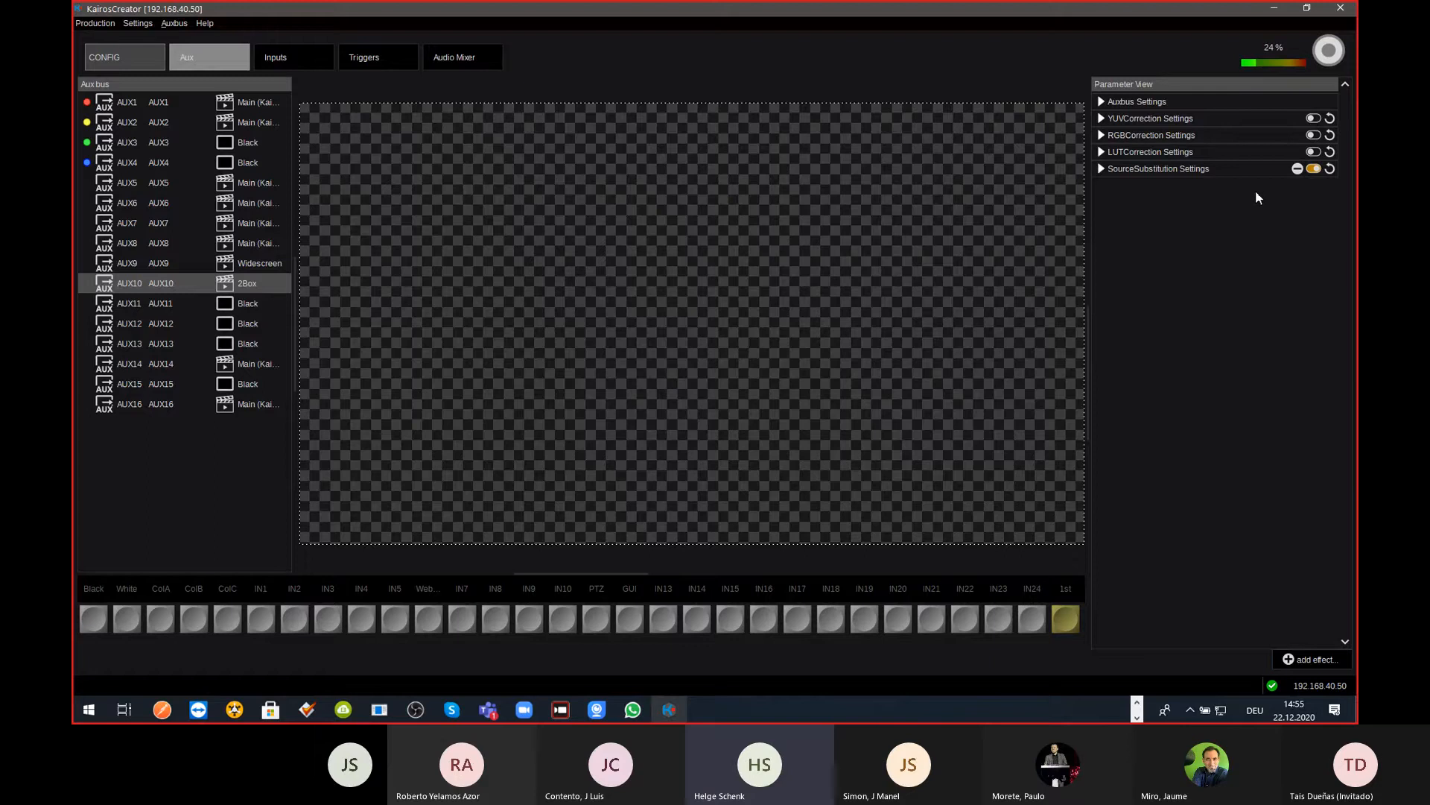
# Step: Add a SourceSubstitution effect to AUX11 and enable it
pyautogui.click(257, 306)
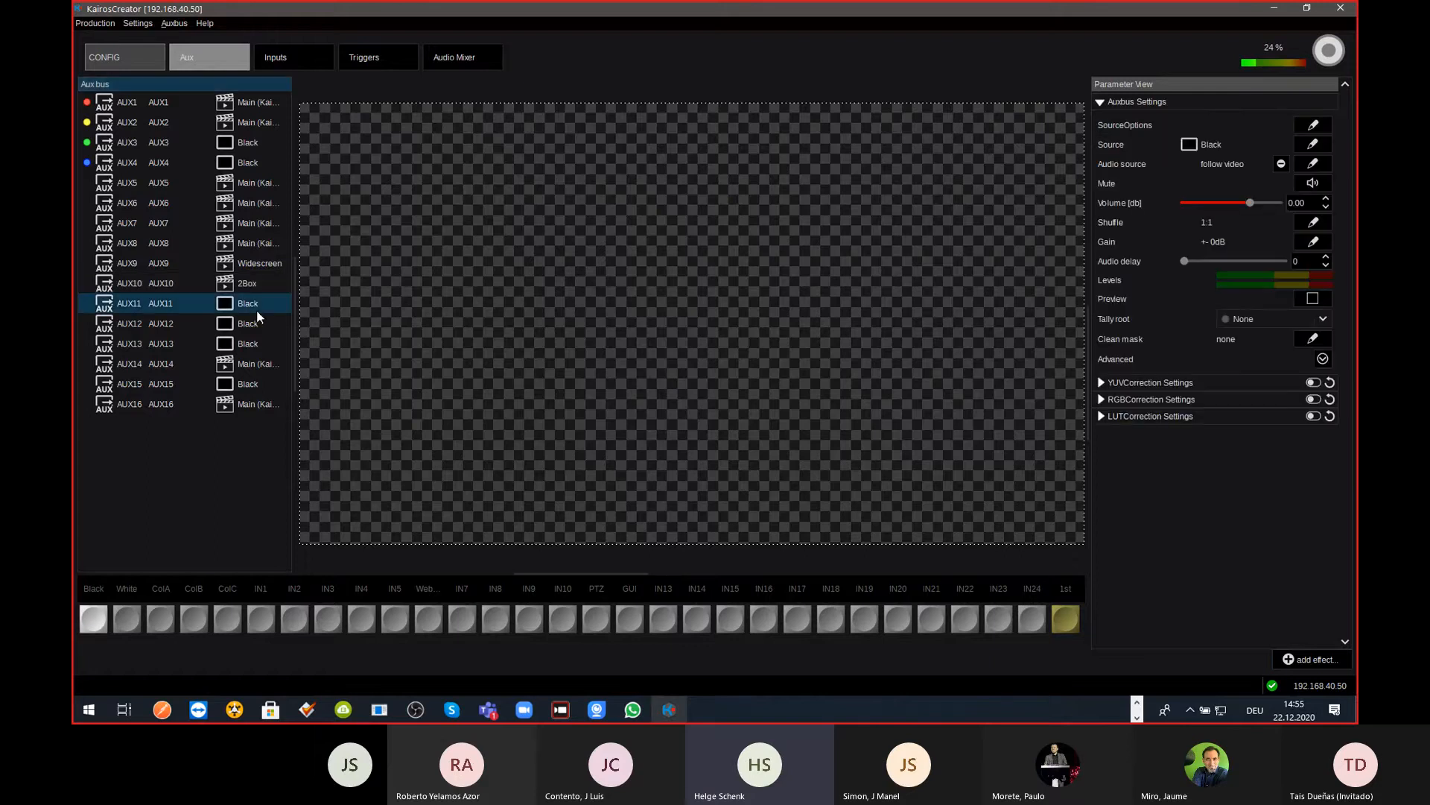
pyautogui.click(1296, 659)
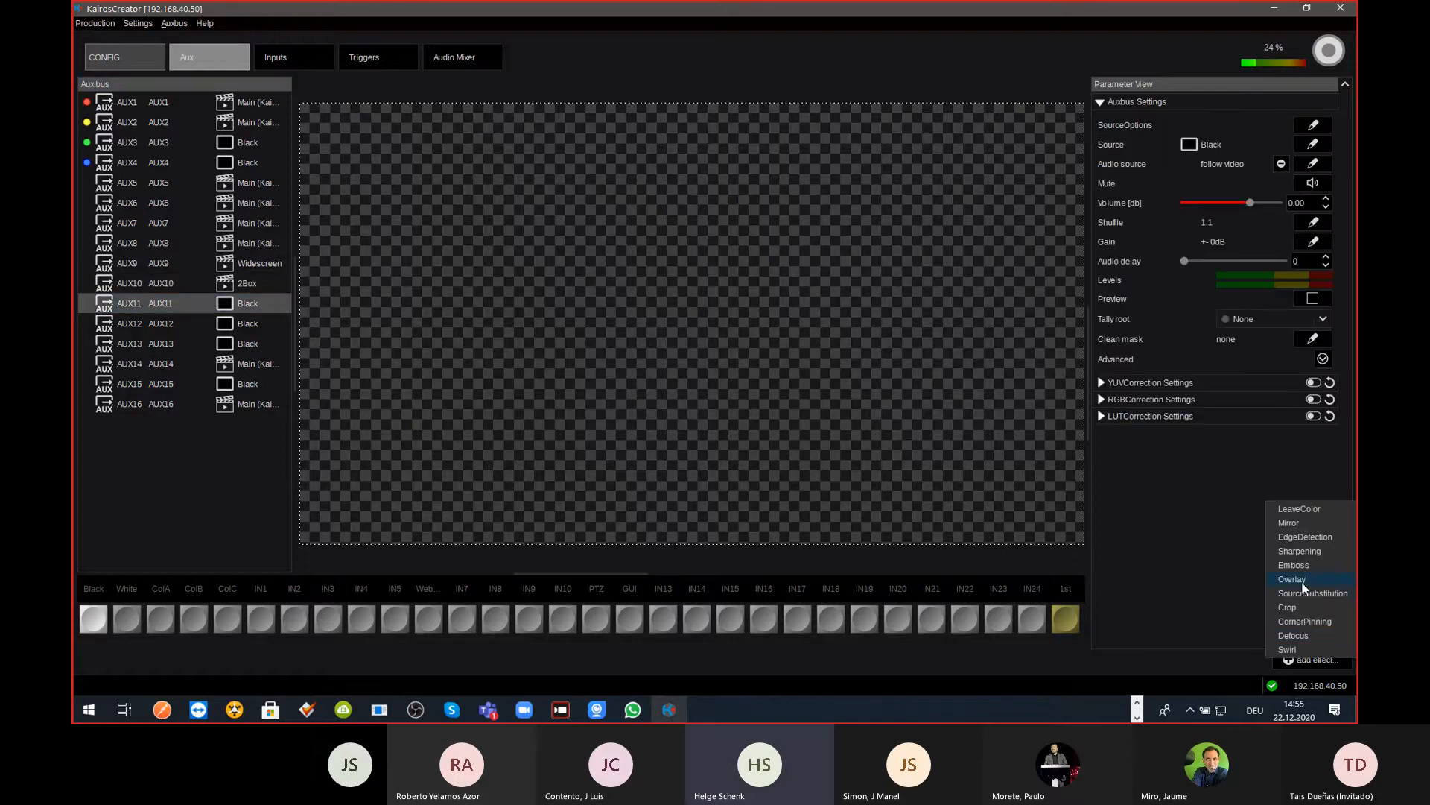
pyautogui.click(1305, 594)
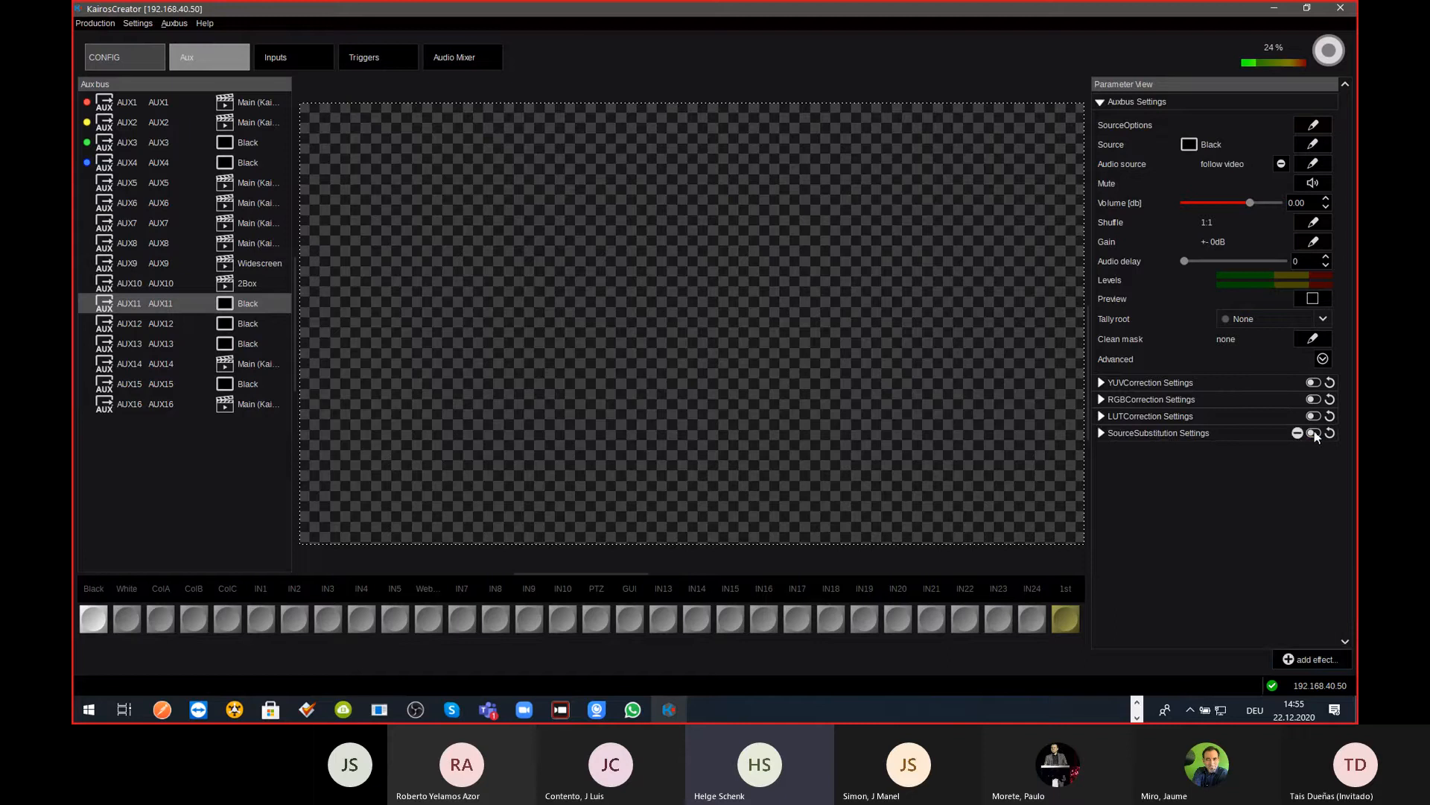
pyautogui.click(1268, 434)
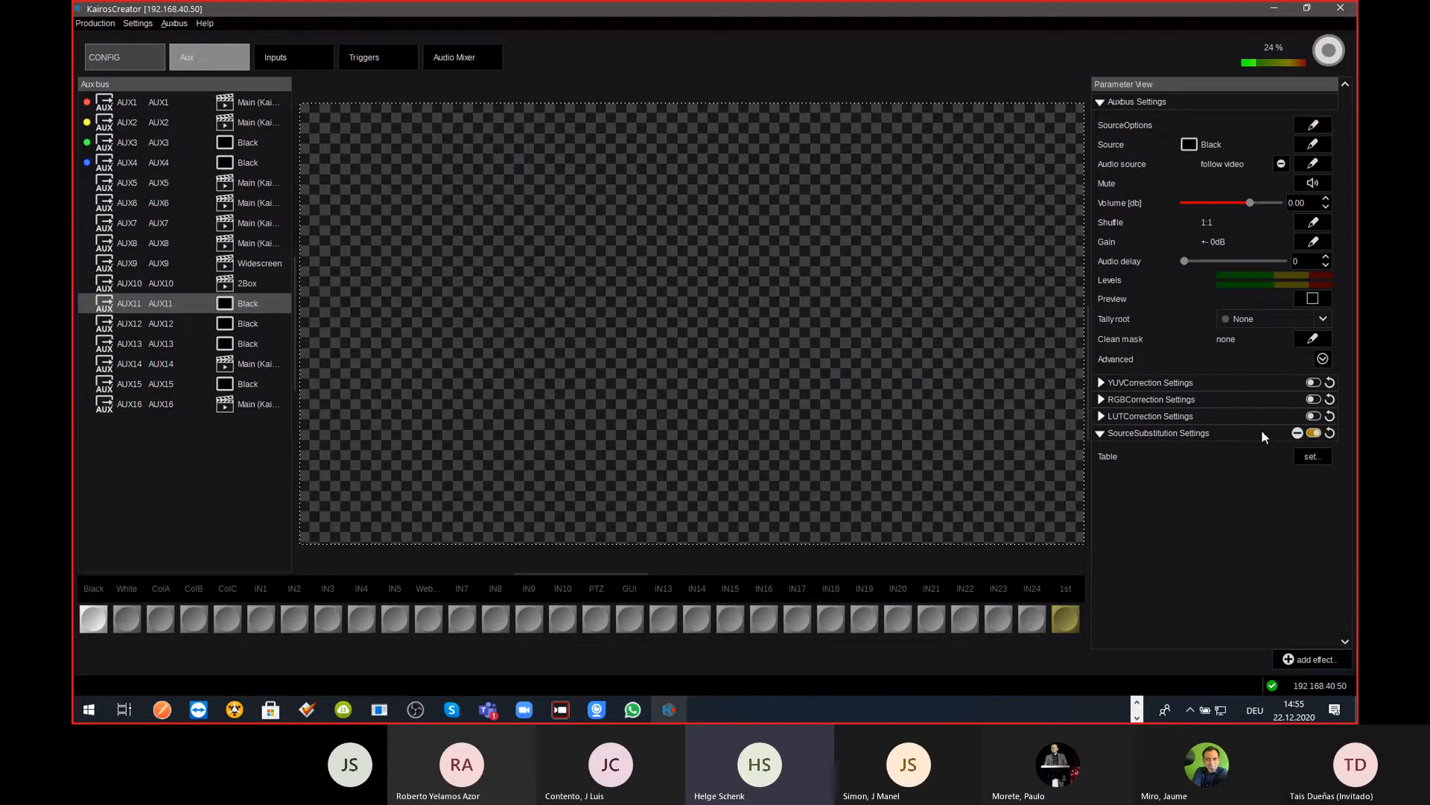
# Step: Add an entry to AUX11's source substitution table that replaces input IN17 with RAM3
pyautogui.click(1311, 456)
pyautogui.click(590, 449)
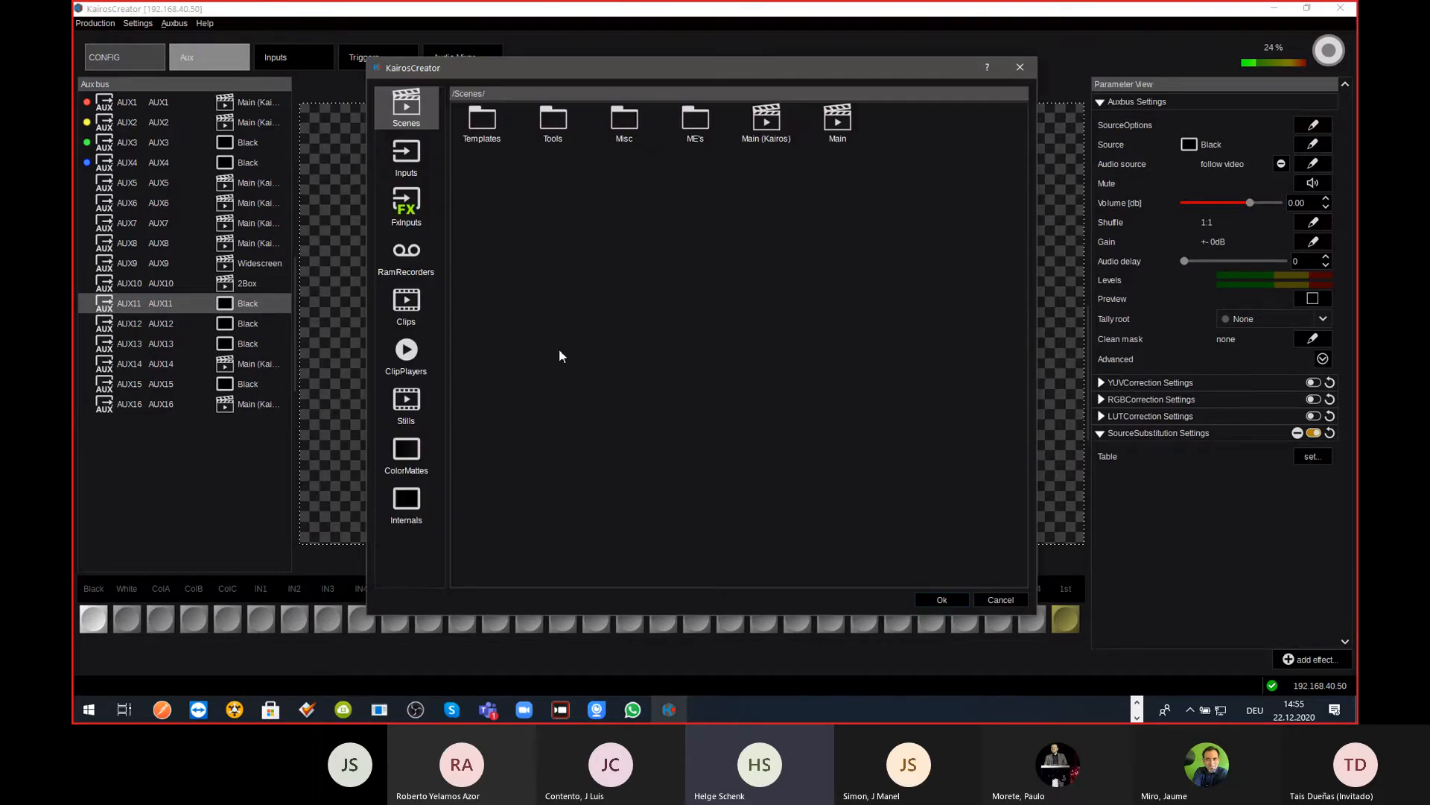
pyautogui.click(411, 163)
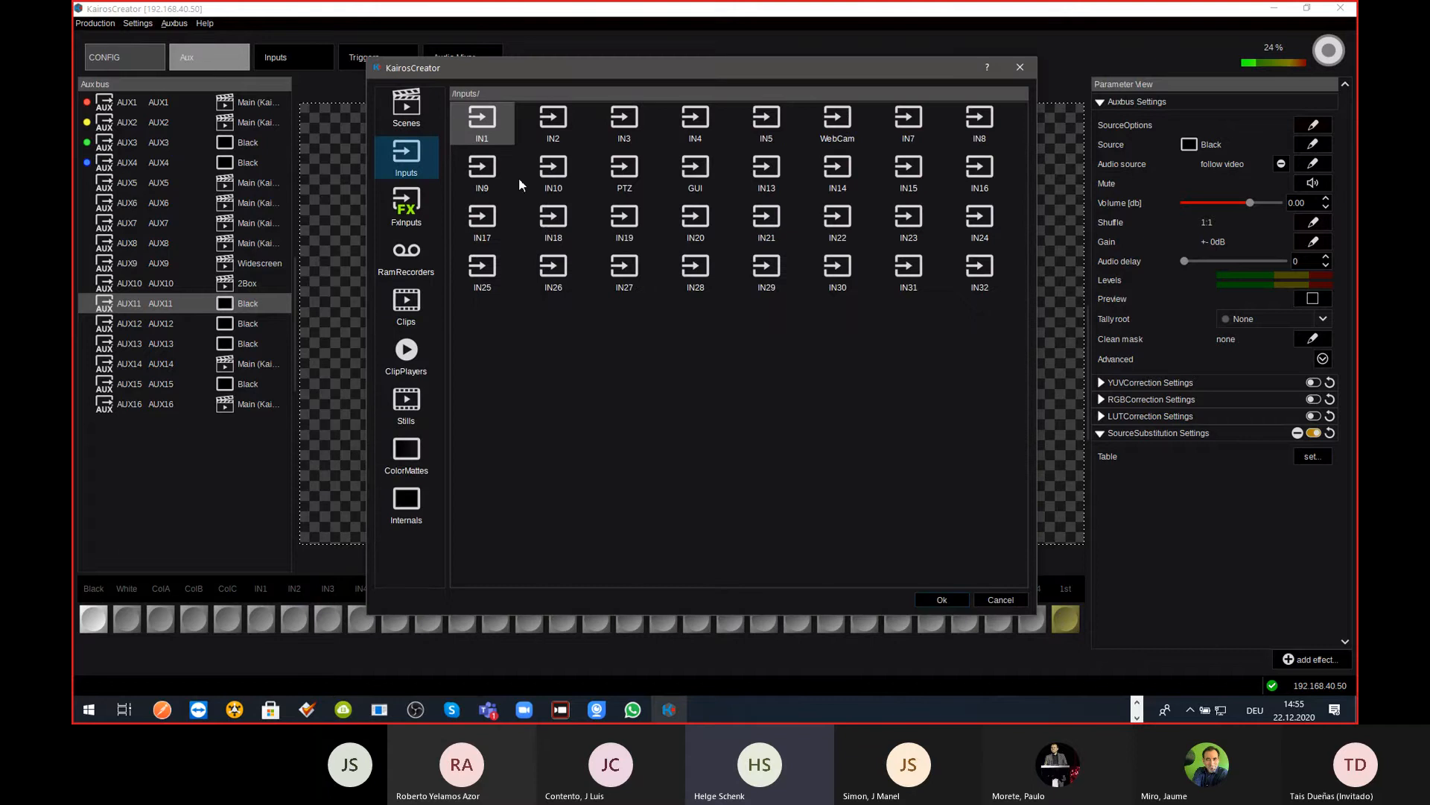
pyautogui.click(468, 222)
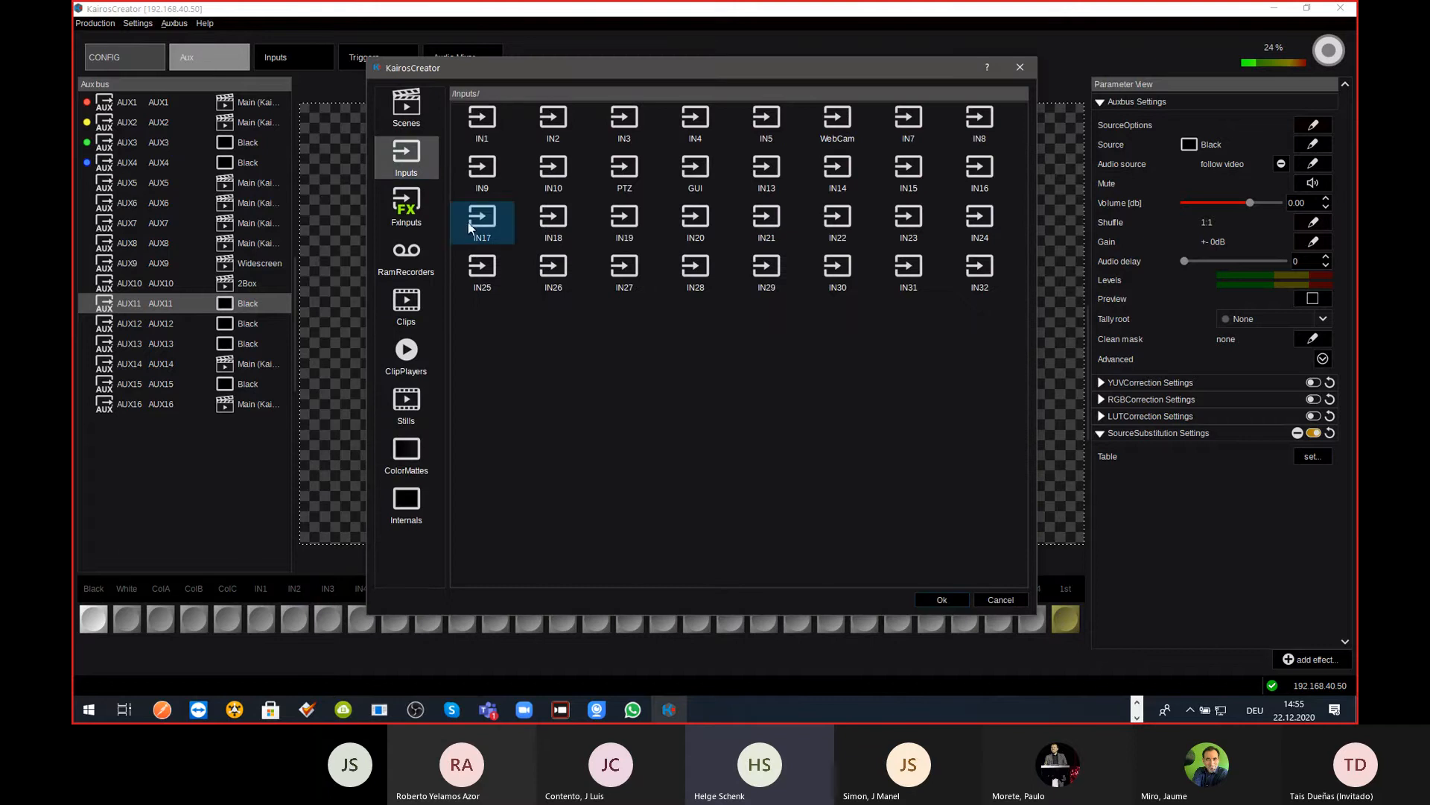
pyautogui.click(960, 600)
pyautogui.click(730, 236)
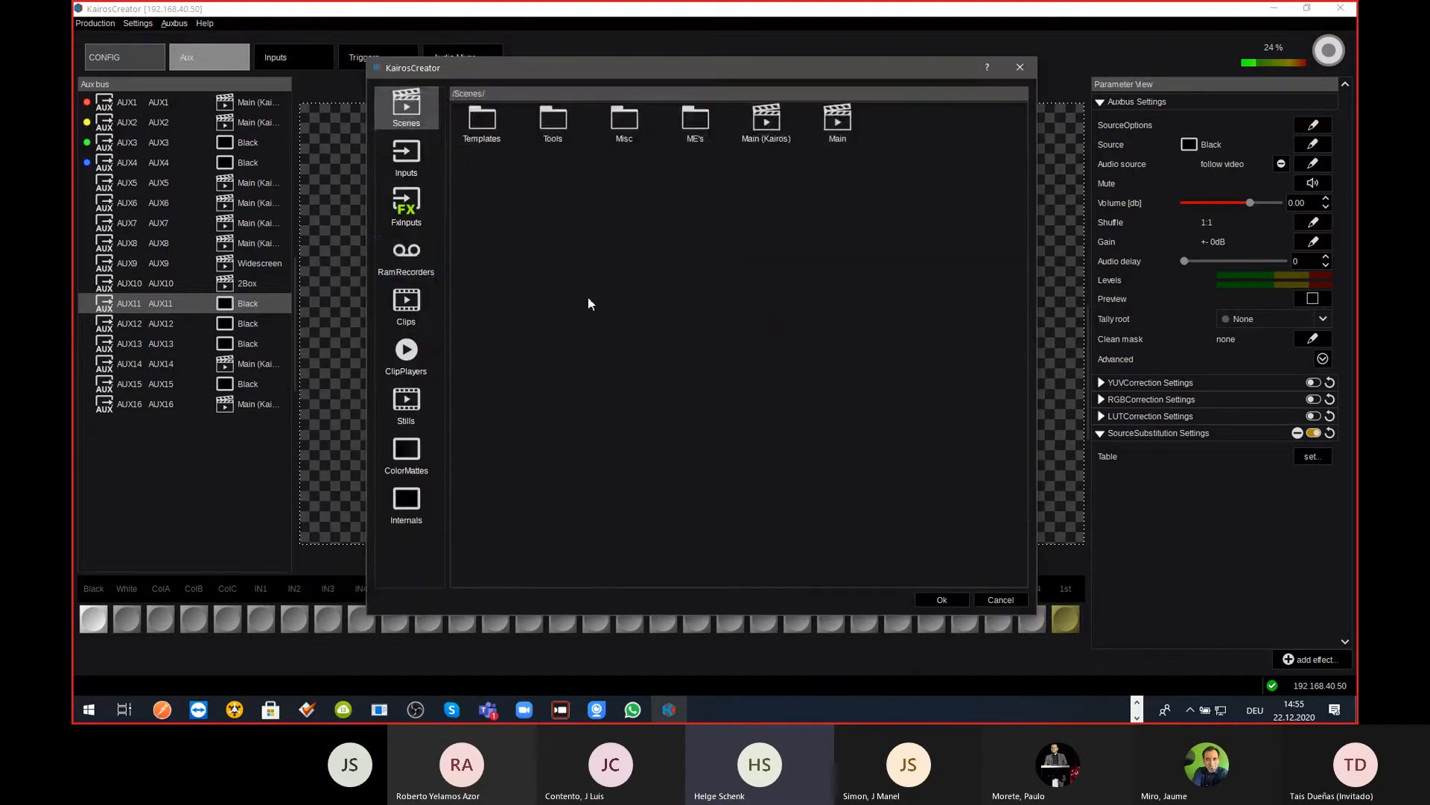
pyautogui.click(409, 257)
pyautogui.click(624, 123)
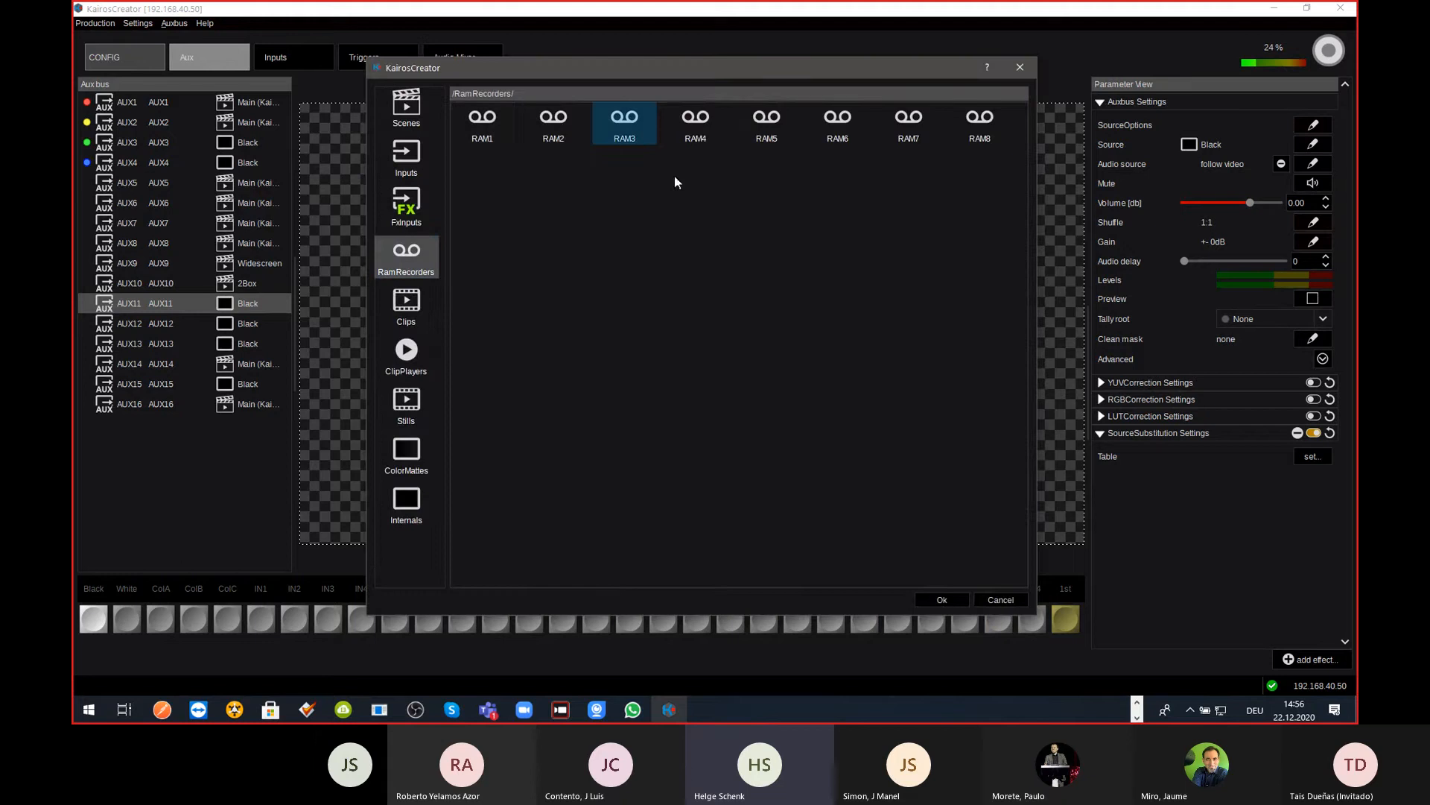
pyautogui.click(959, 600)
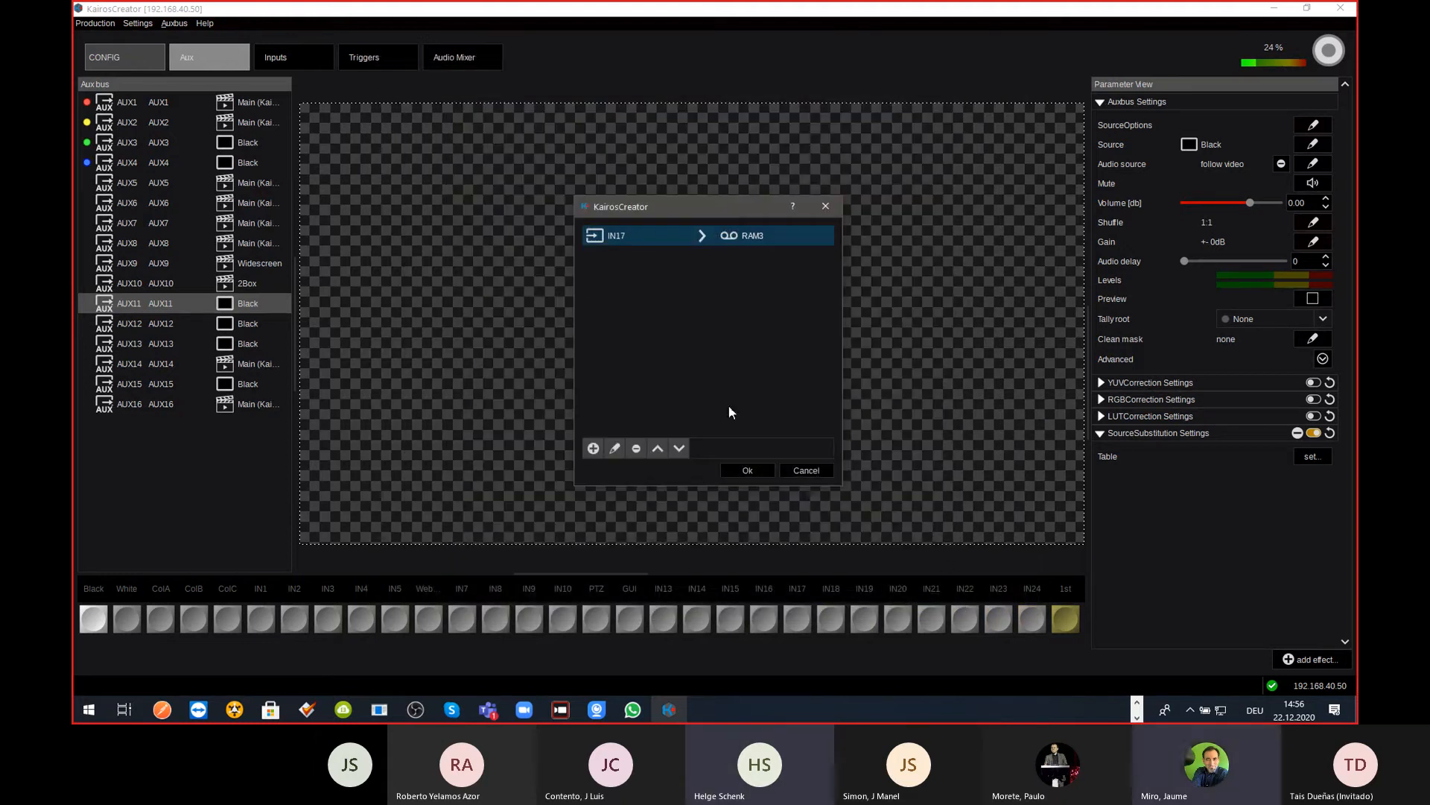
pyautogui.click(744, 470)
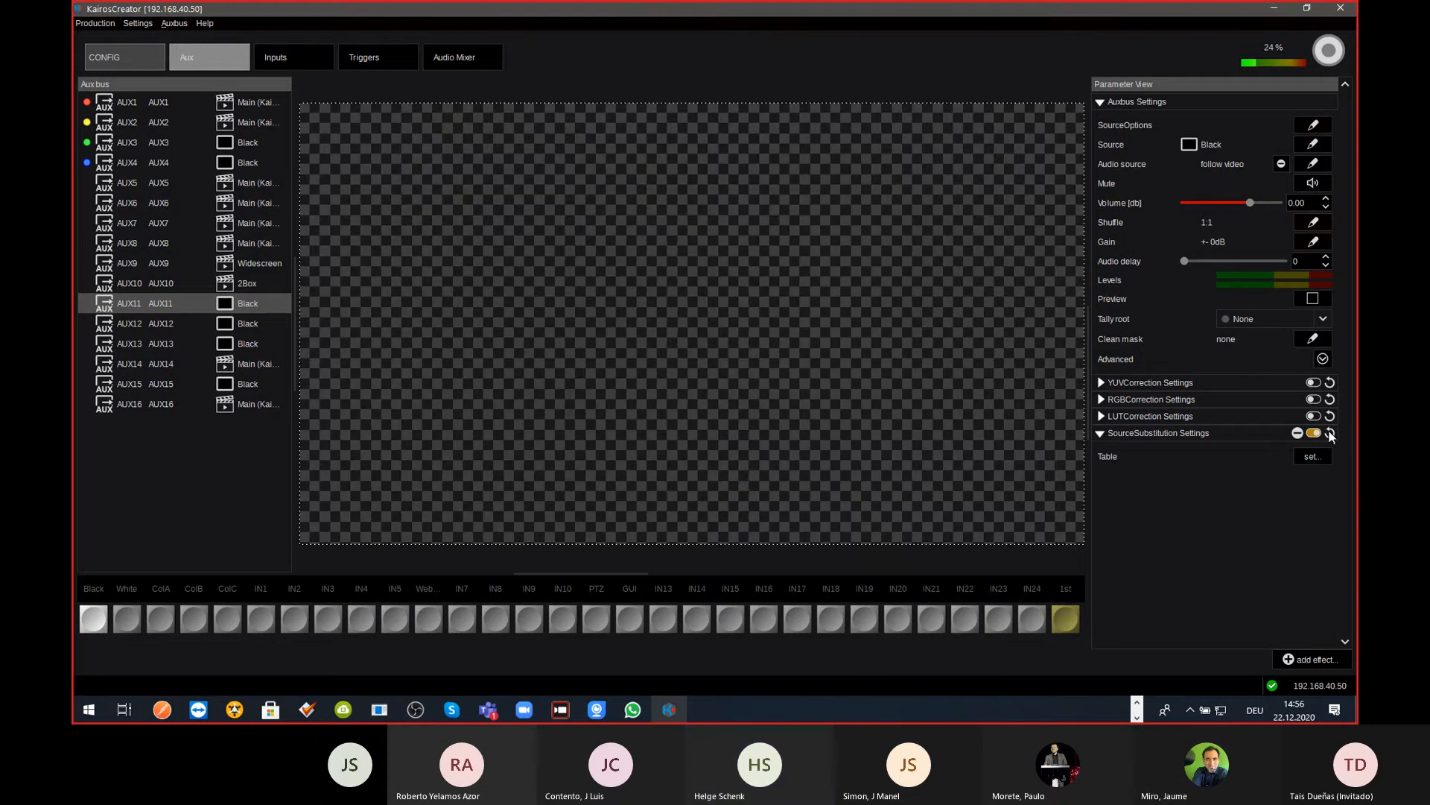
# Step: Delete the SourceSubstitution effect from AUX11
pyautogui.click(1298, 437)
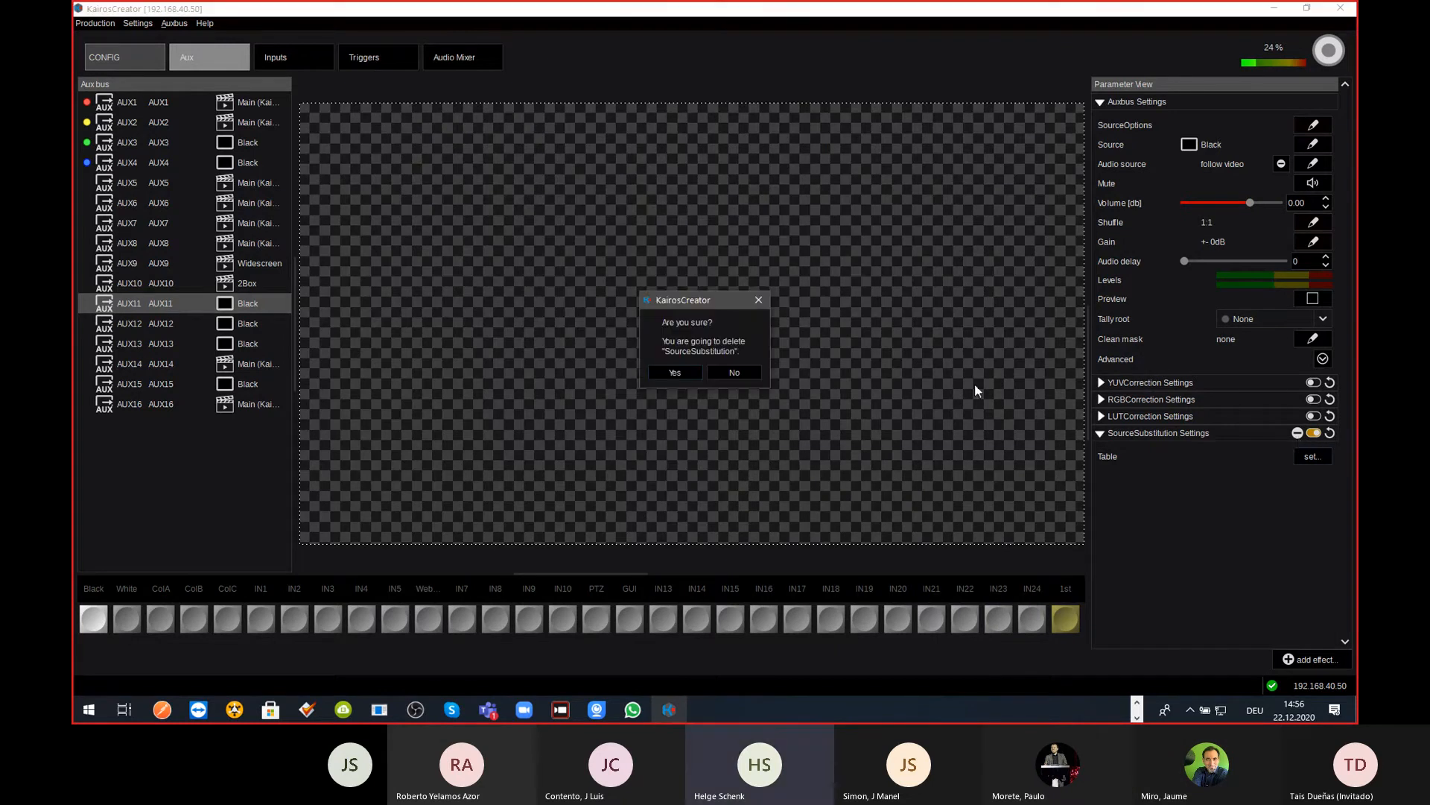
pyautogui.click(693, 376)
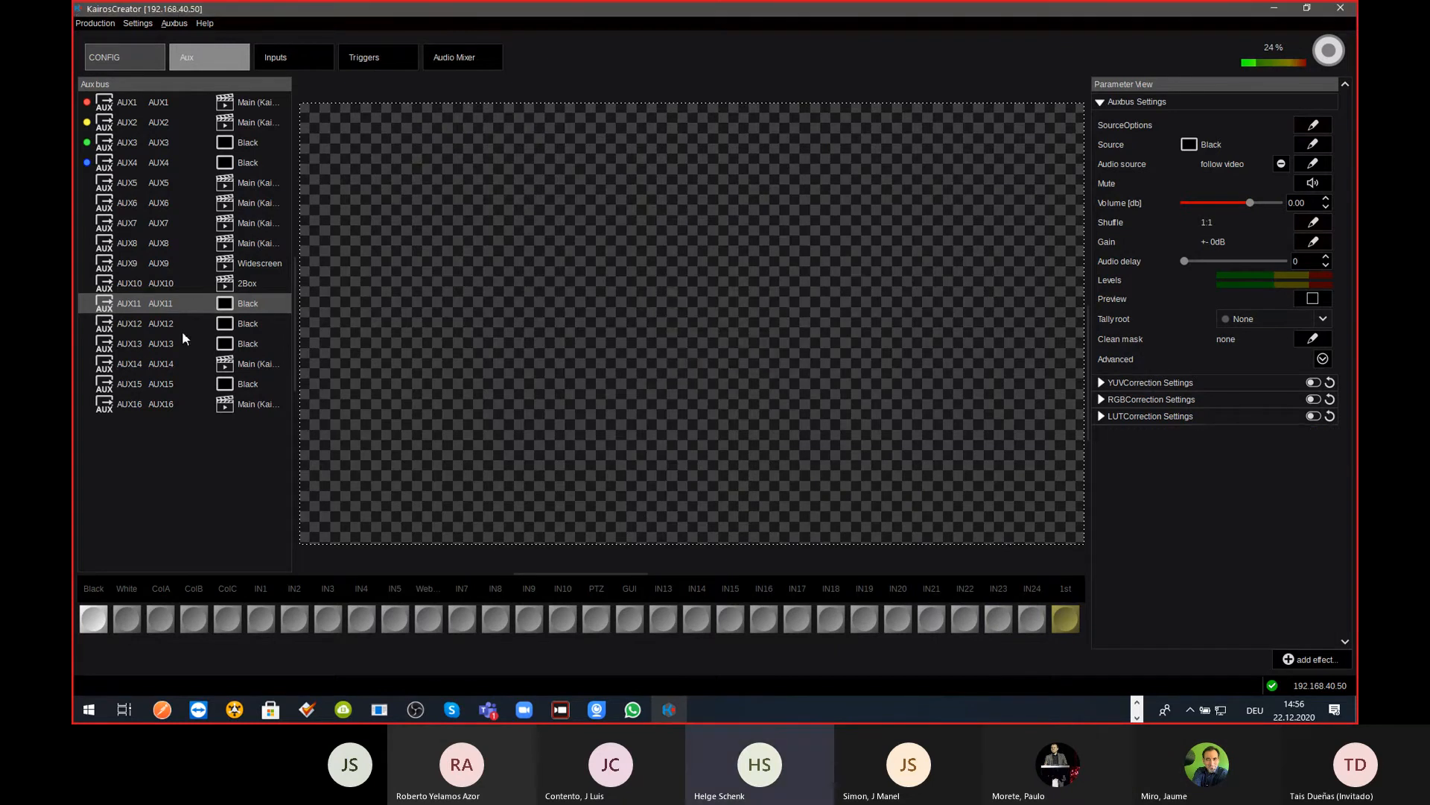
# Step: Review AUX10's audio shuffle matrix, close it, and delete the SourceSubstitution effect from AUX10
pyautogui.click(192, 291)
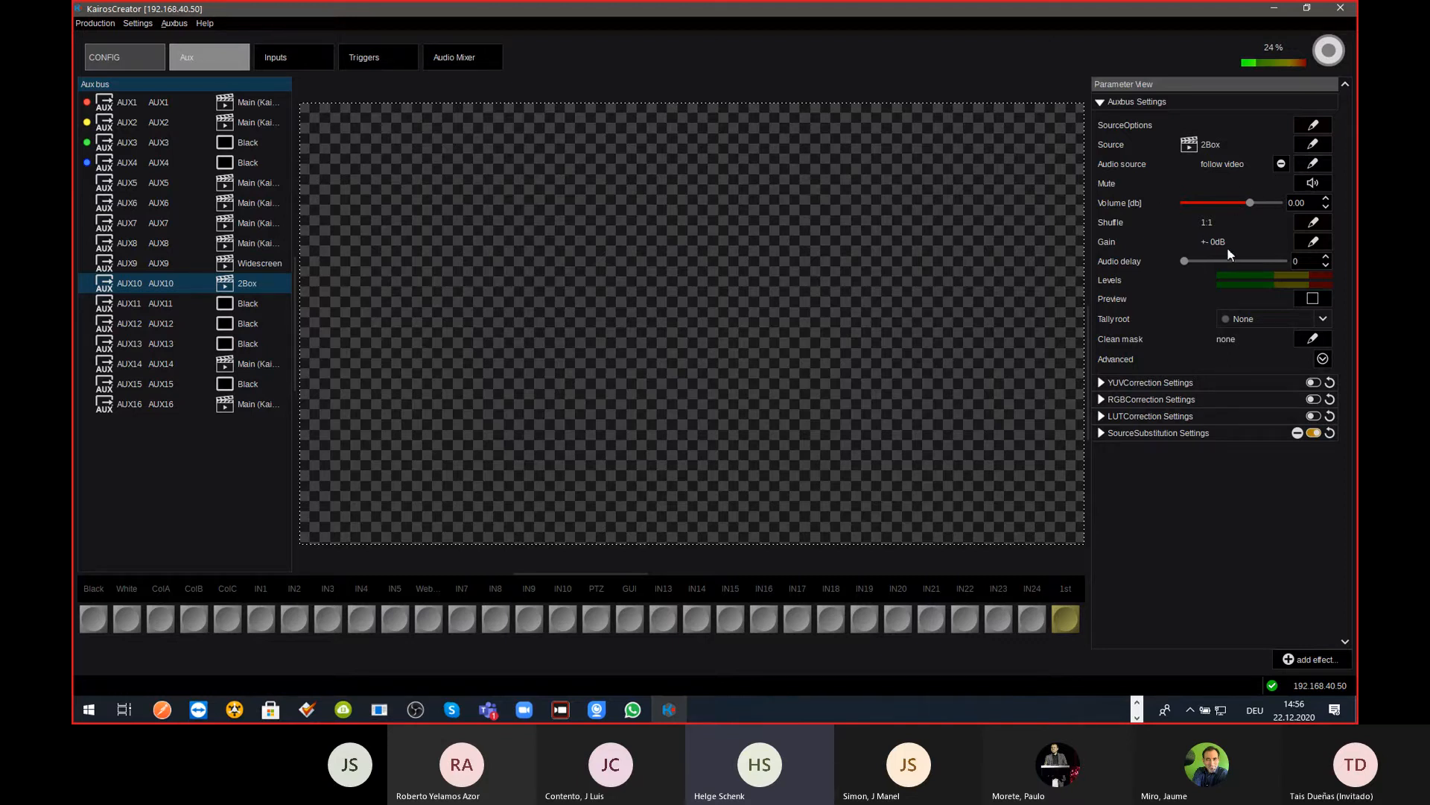
pyautogui.click(1314, 222)
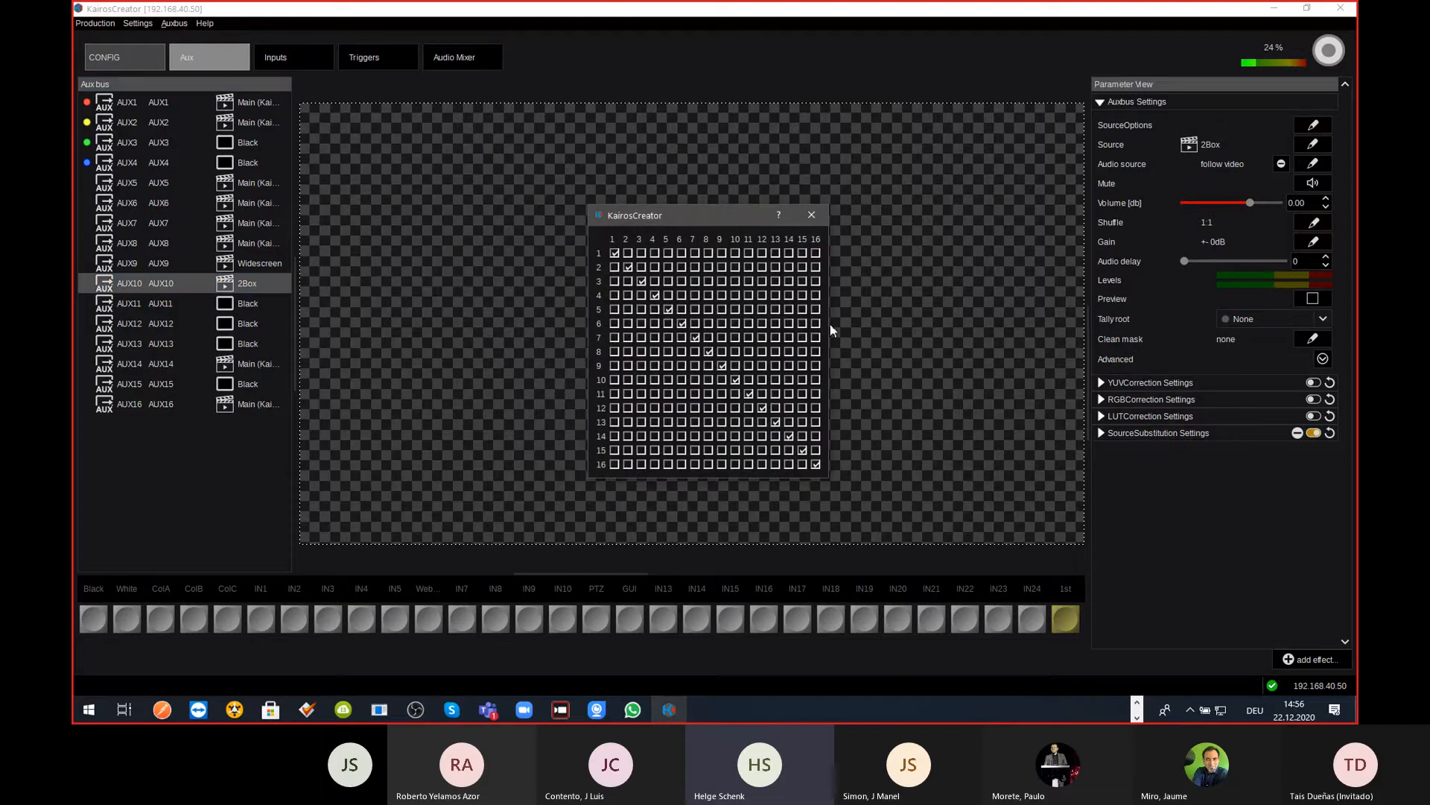
pyautogui.click(815, 218)
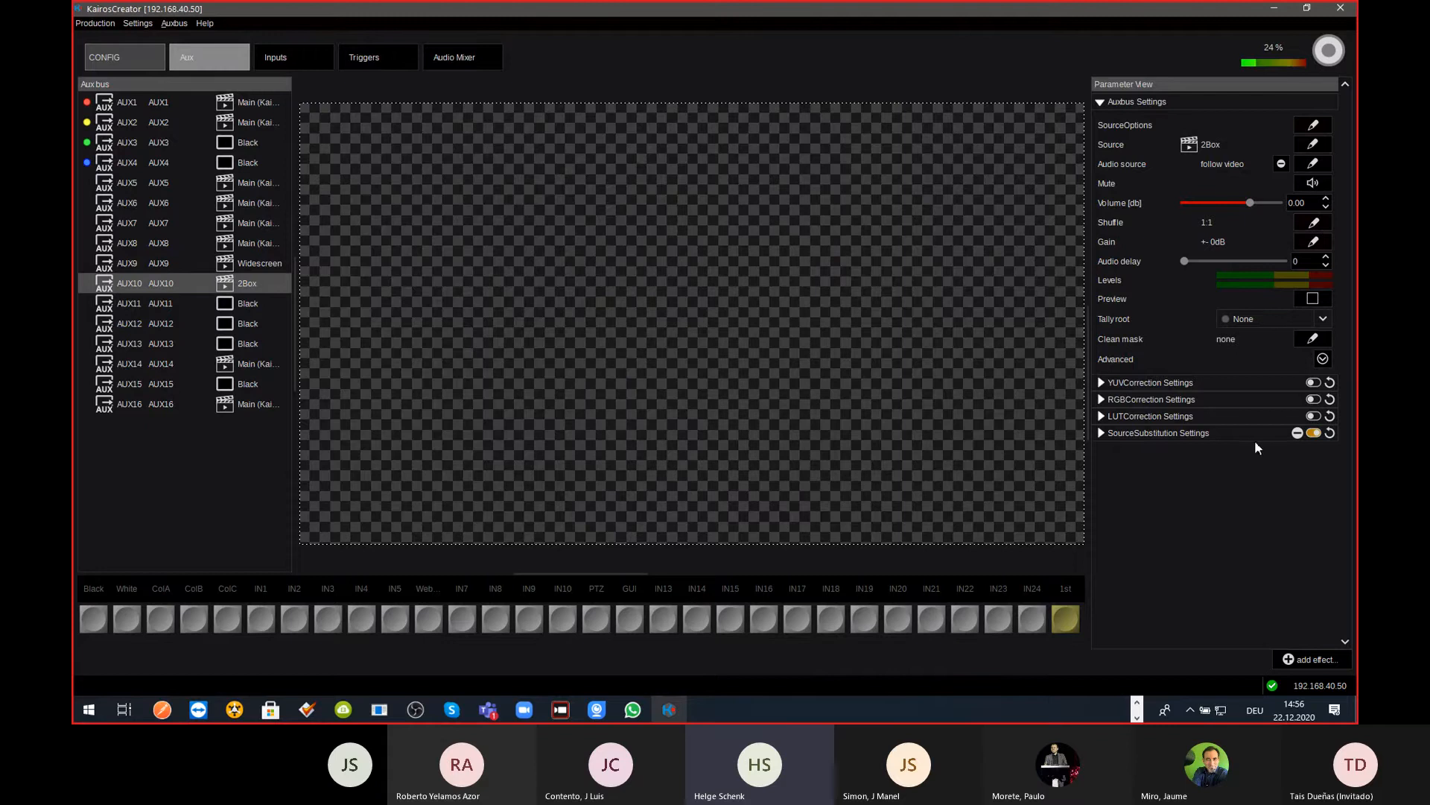
pyautogui.click(1297, 434)
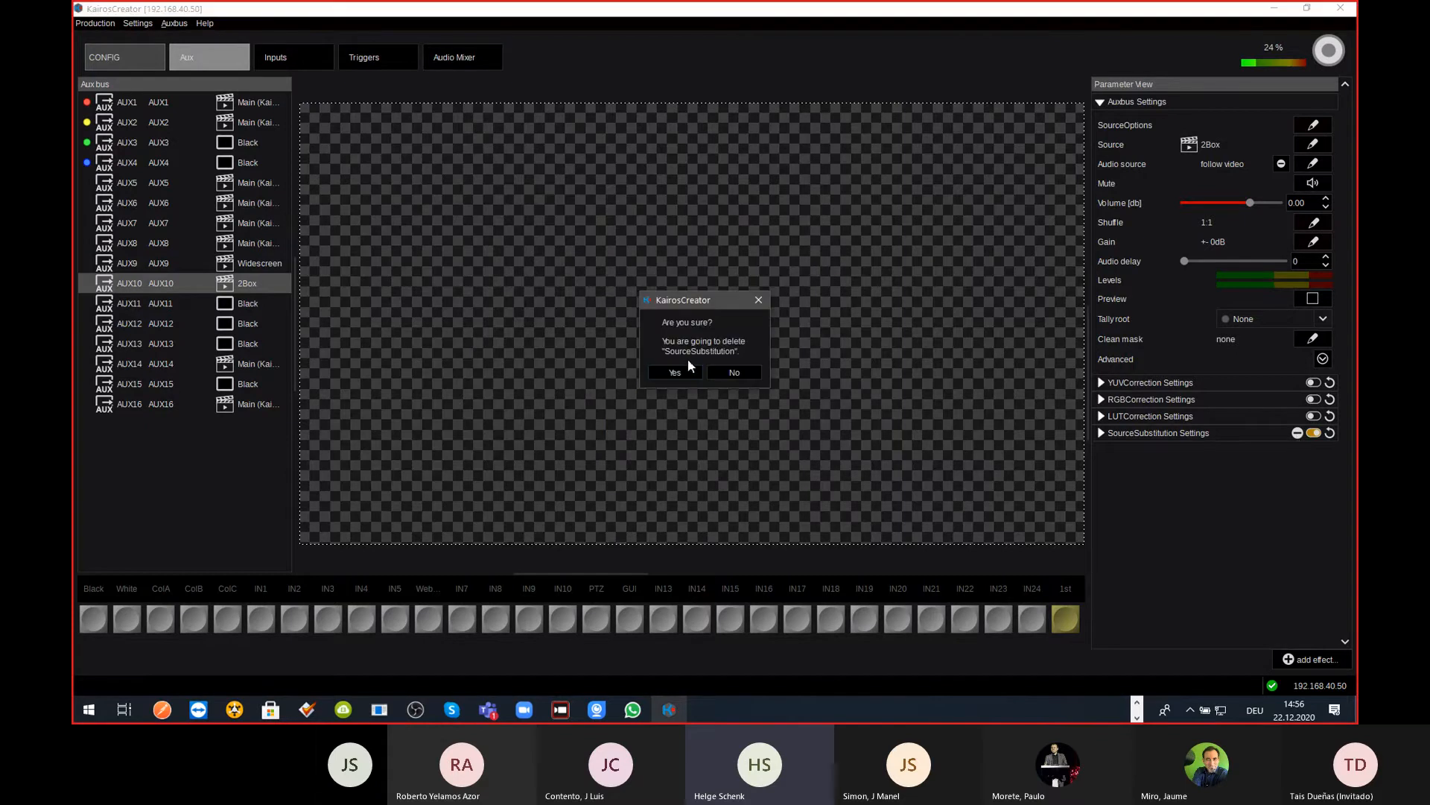
pyautogui.click(676, 374)
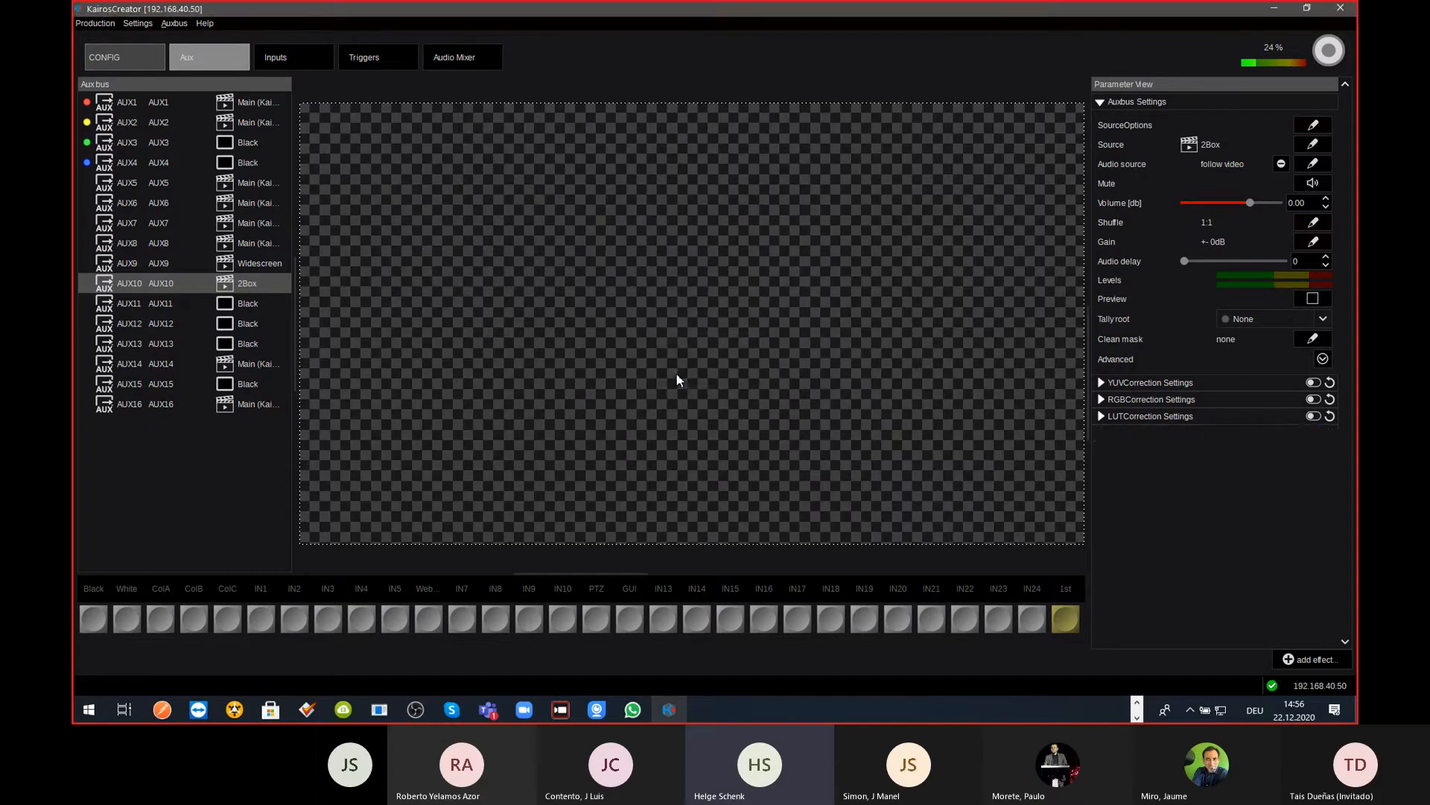
# Step: Look at the AUX9 bus and its settings
pyautogui.click(179, 268)
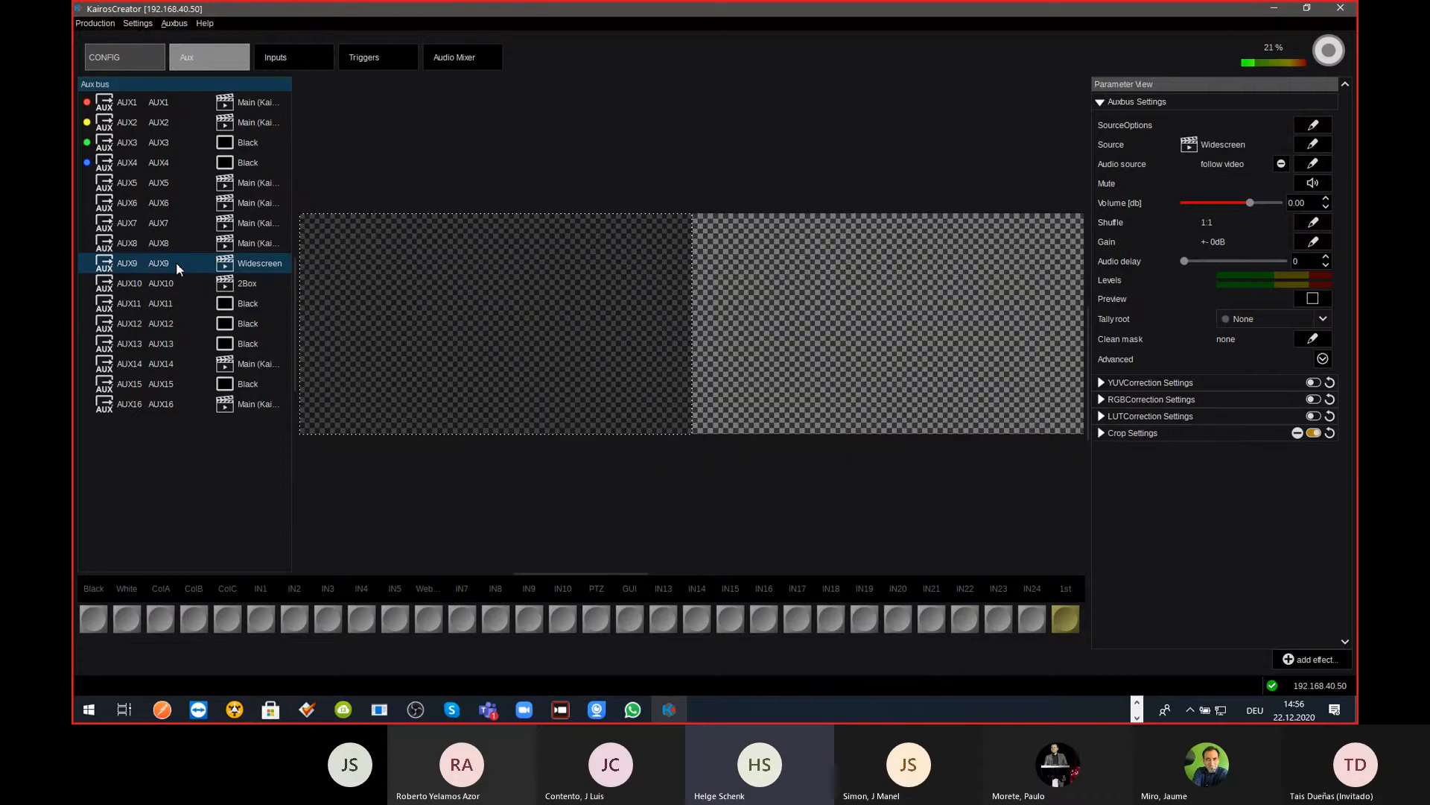
pyautogui.click(624, 150)
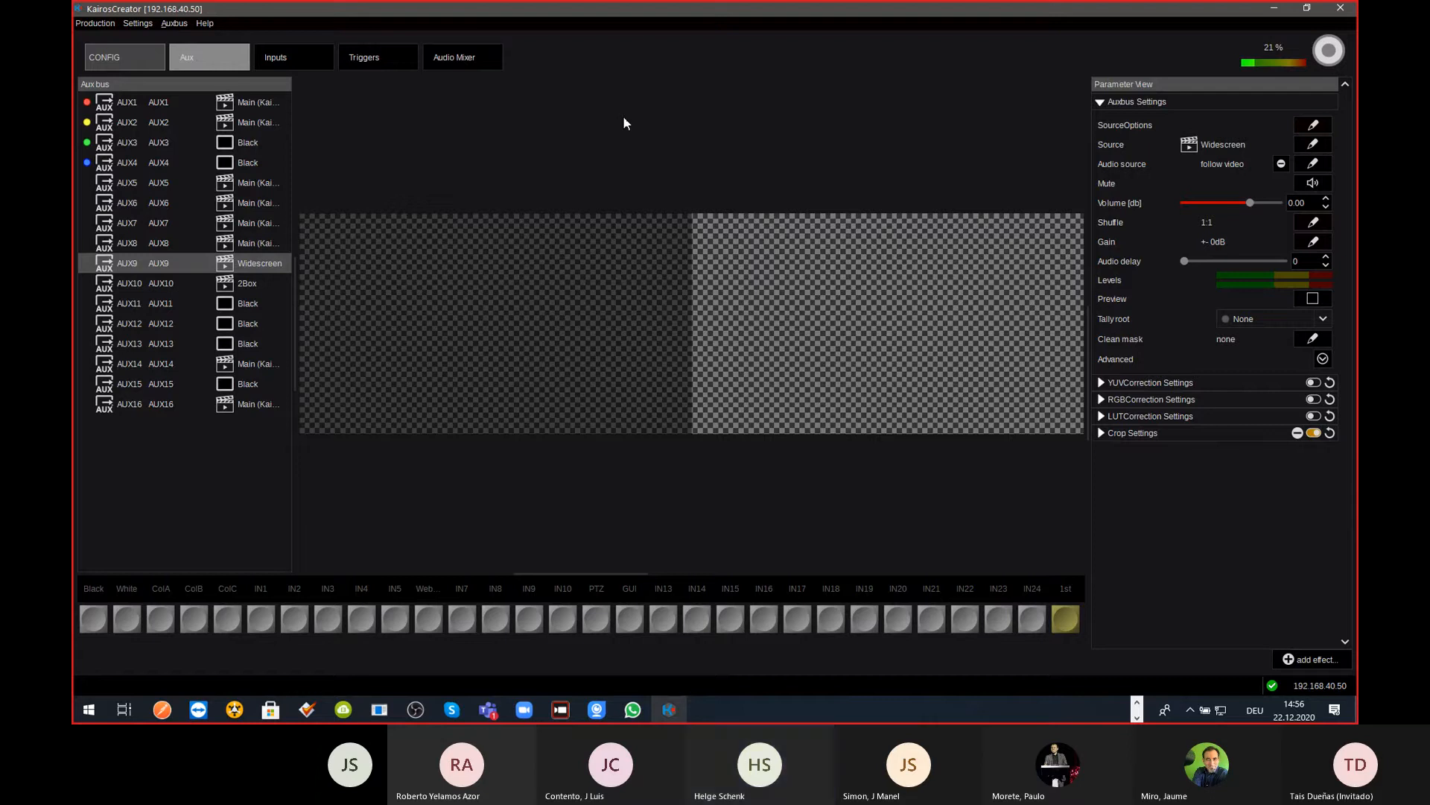
# Step: Go to the mixer control view, check Deck B's layer options, and choose Smart Delegation for Deck A
pyautogui.click(135, 52)
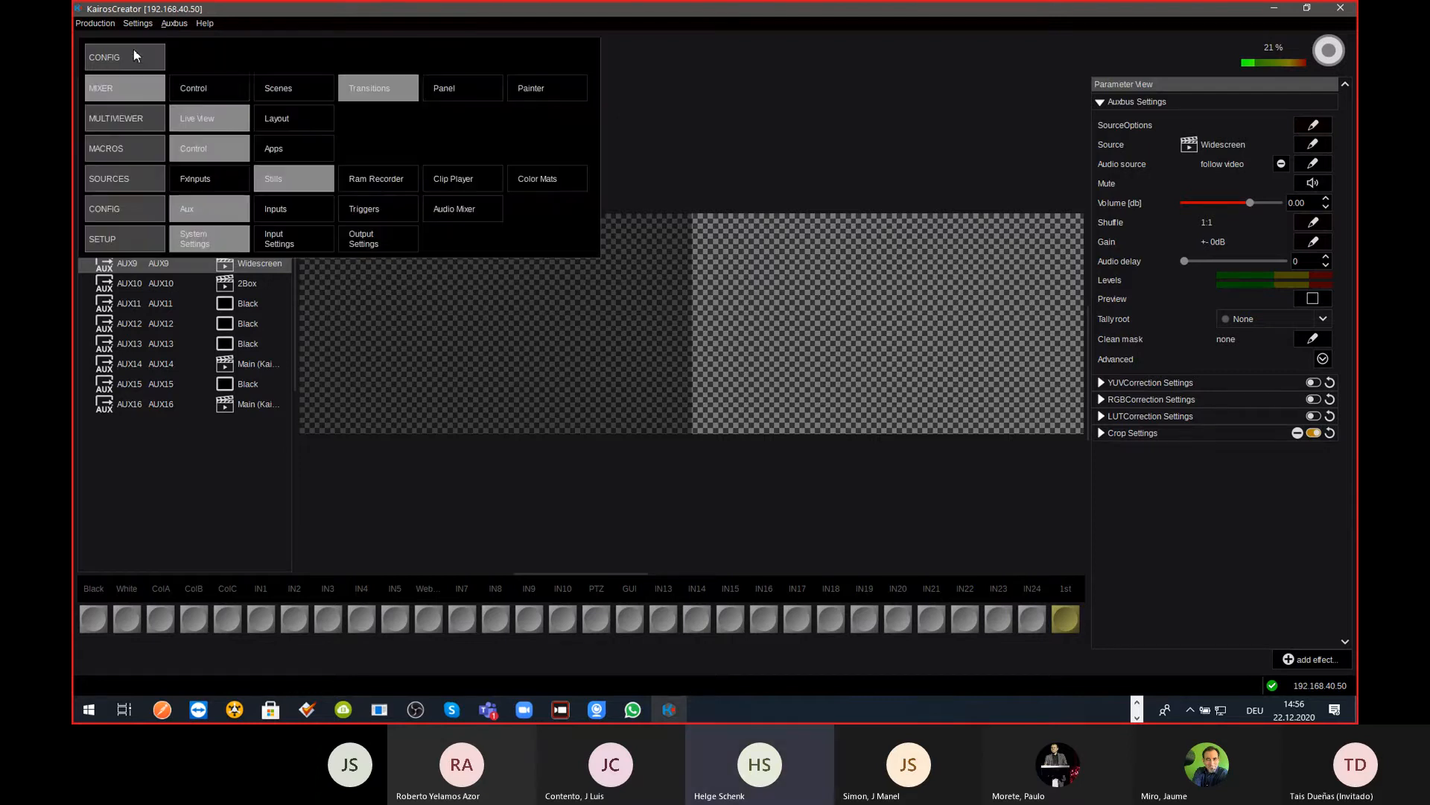
pyautogui.click(225, 92)
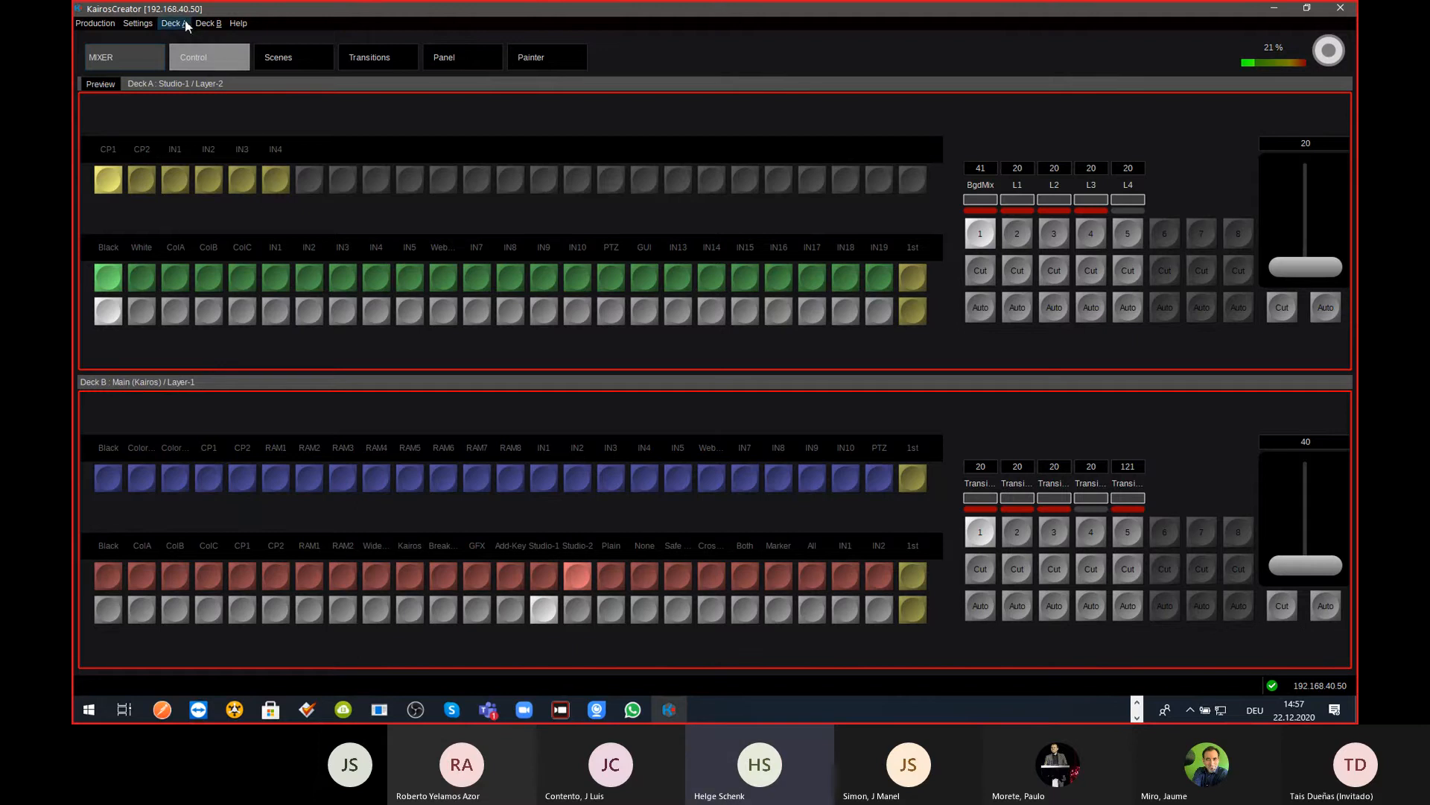
pyautogui.click(207, 23)
pyautogui.moveTo(220, 52)
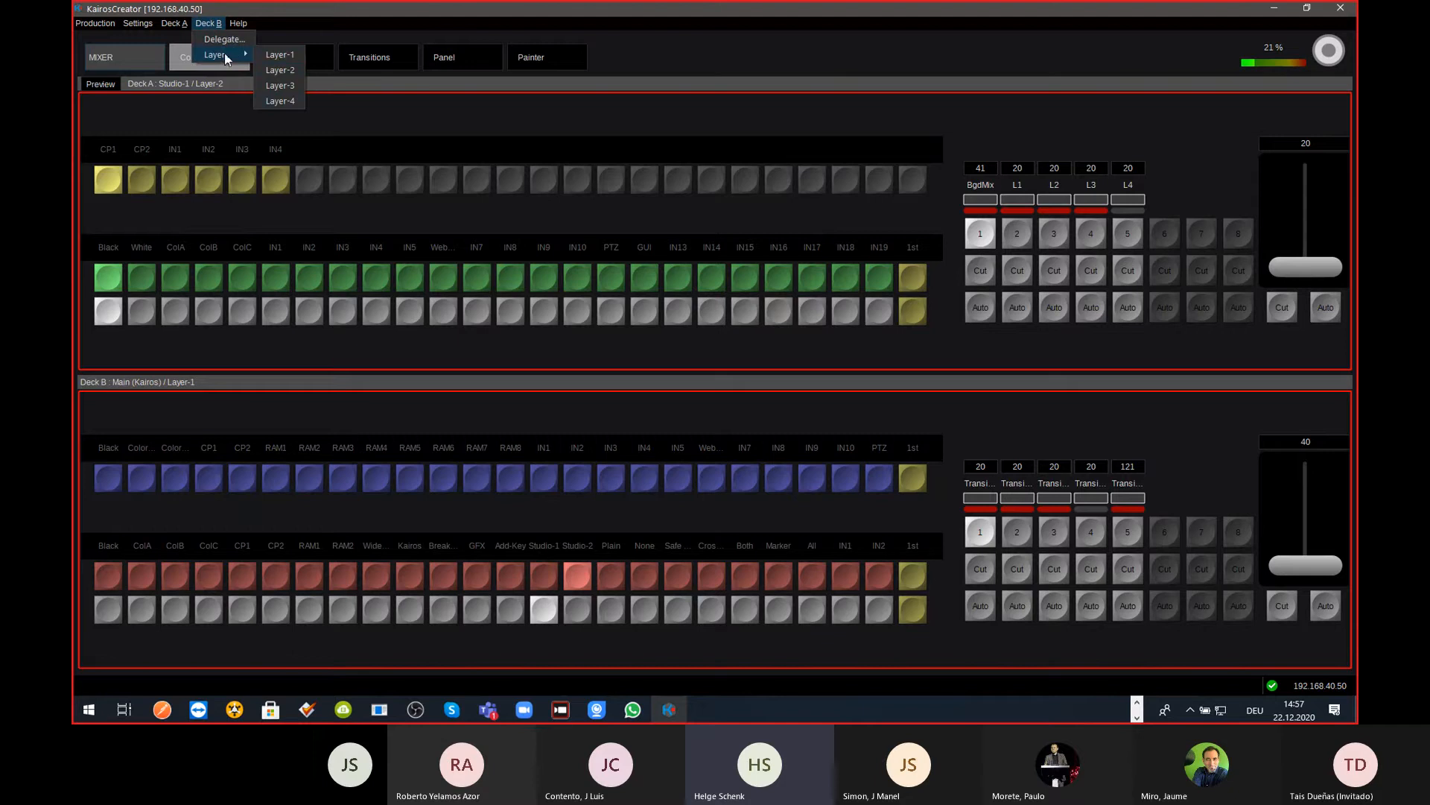
pyautogui.click(345, 17)
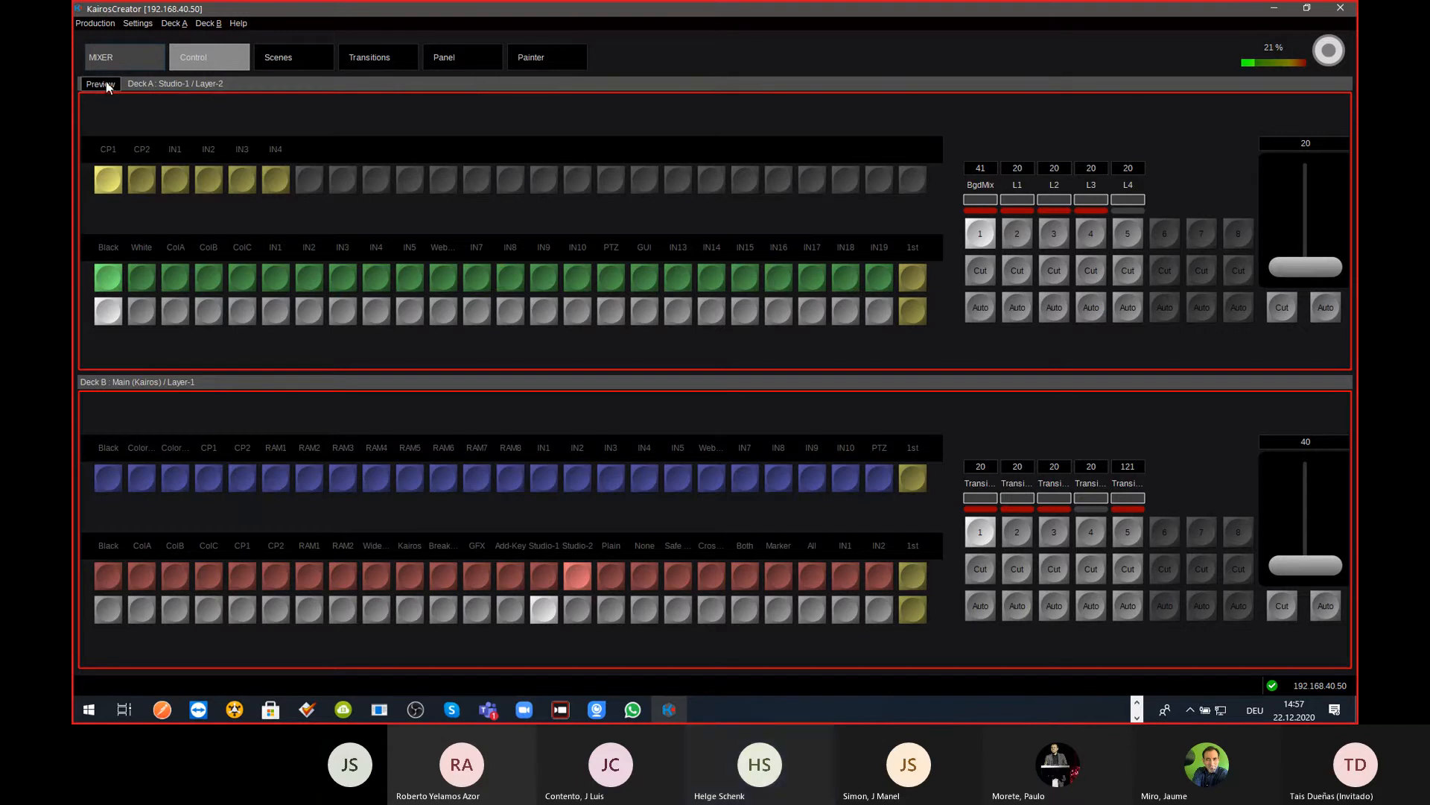
pyautogui.click(178, 25)
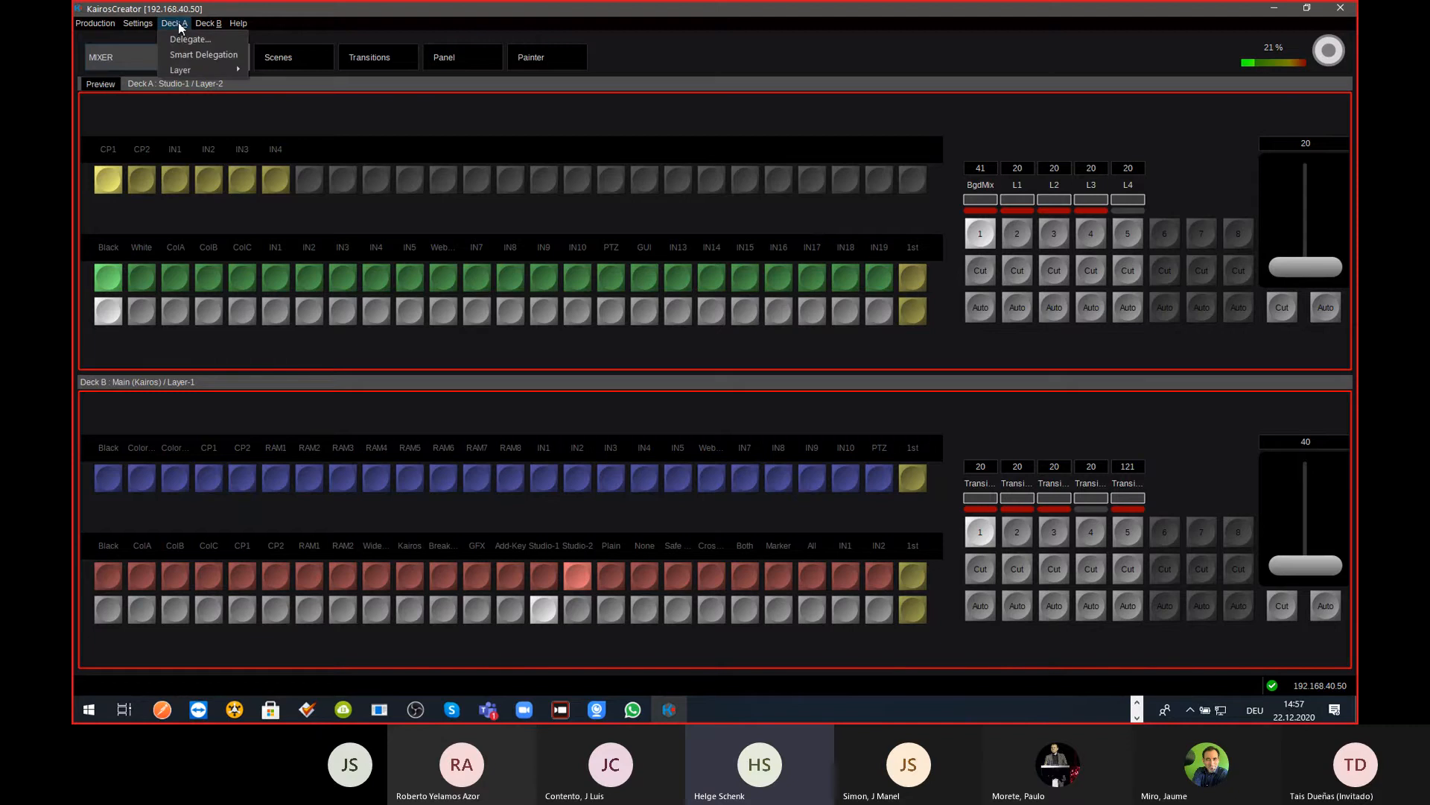
pyautogui.click(204, 56)
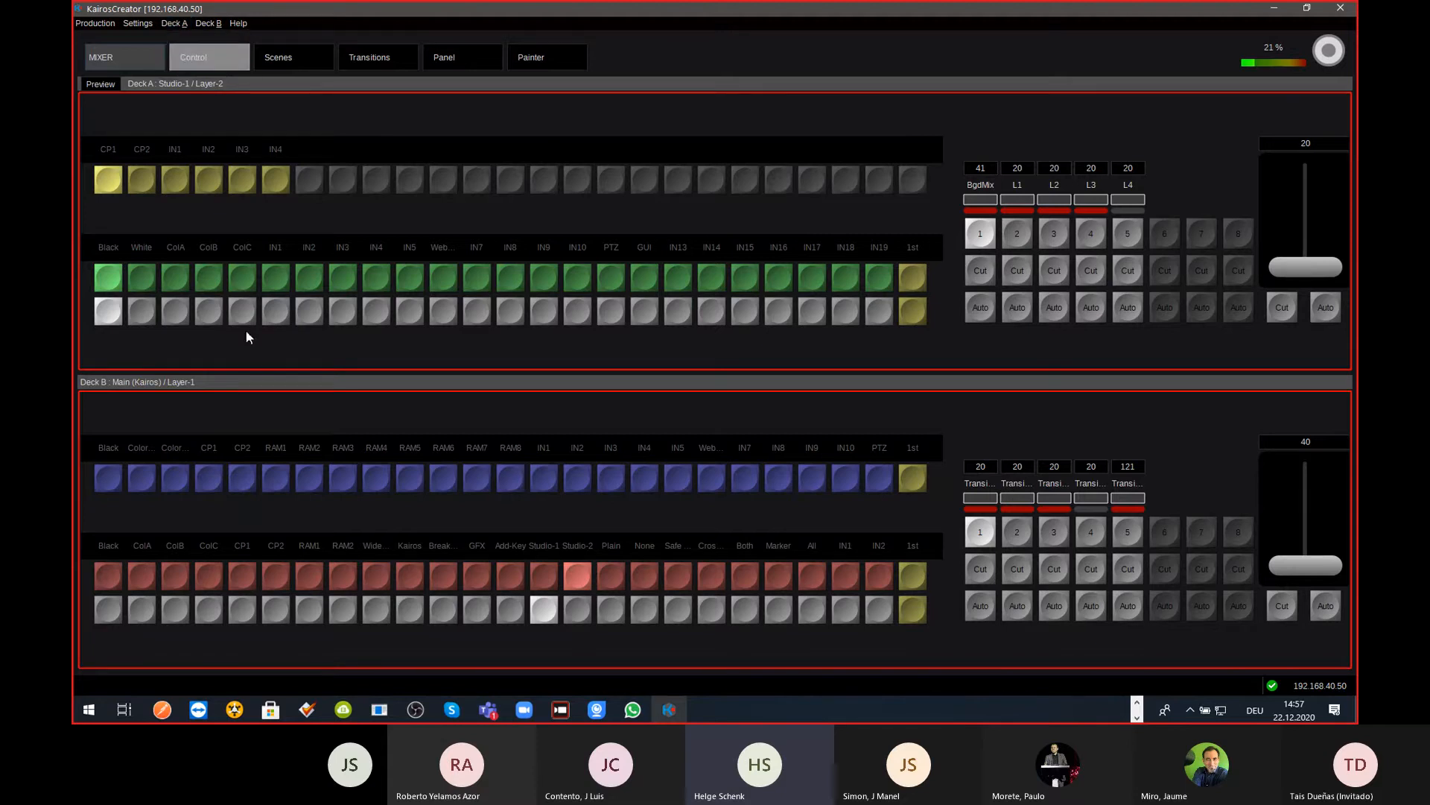
# Step: Set Deck B's program to Black and its preview to Kairos, and switch Deck A's delegation from Preview to Program
pyautogui.click(106, 572)
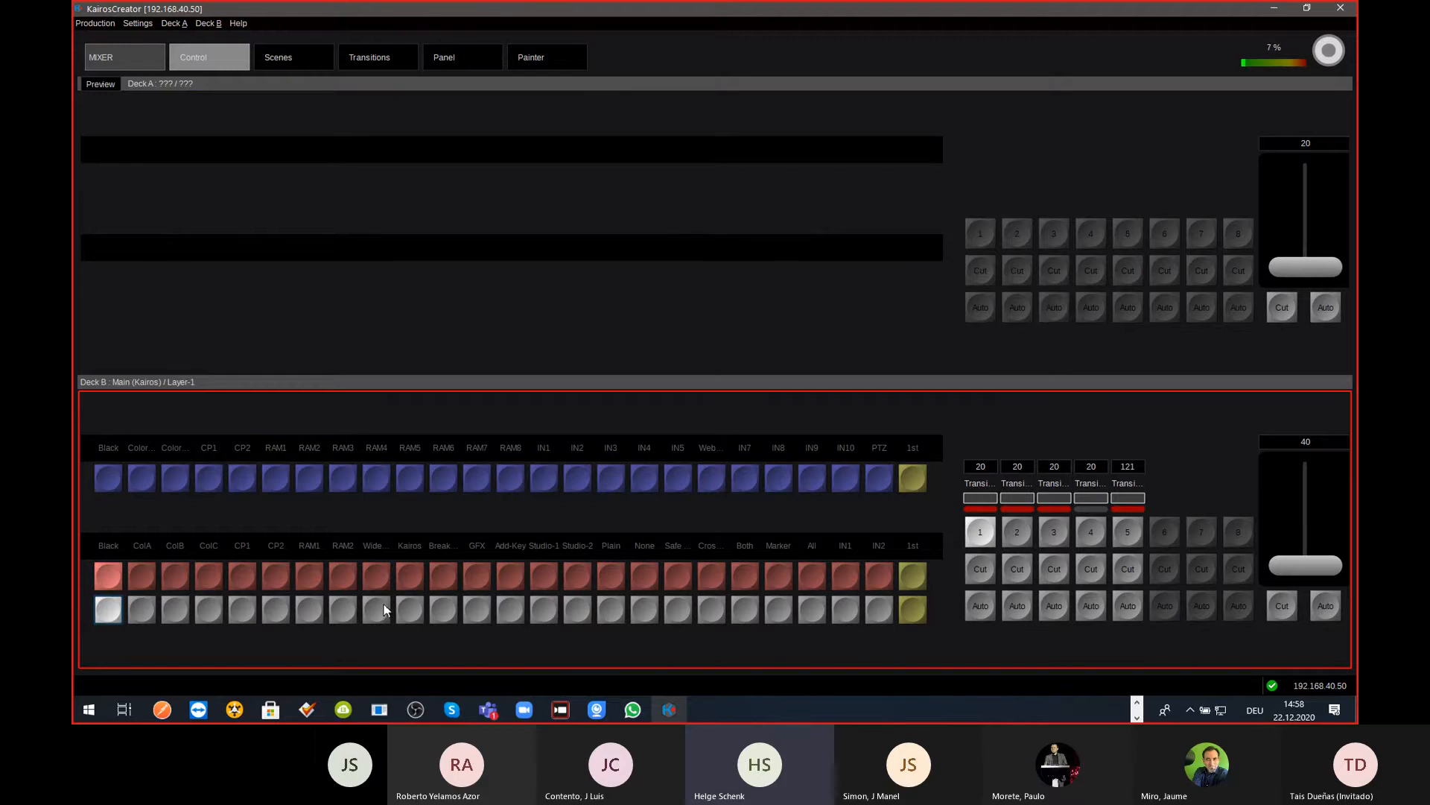
pyautogui.click(418, 611)
pyautogui.click(113, 86)
# Step: Select Kairos, Break and GFX one after another on Deck B's program bus to change Deck A's delegated scene
pyautogui.click(412, 574)
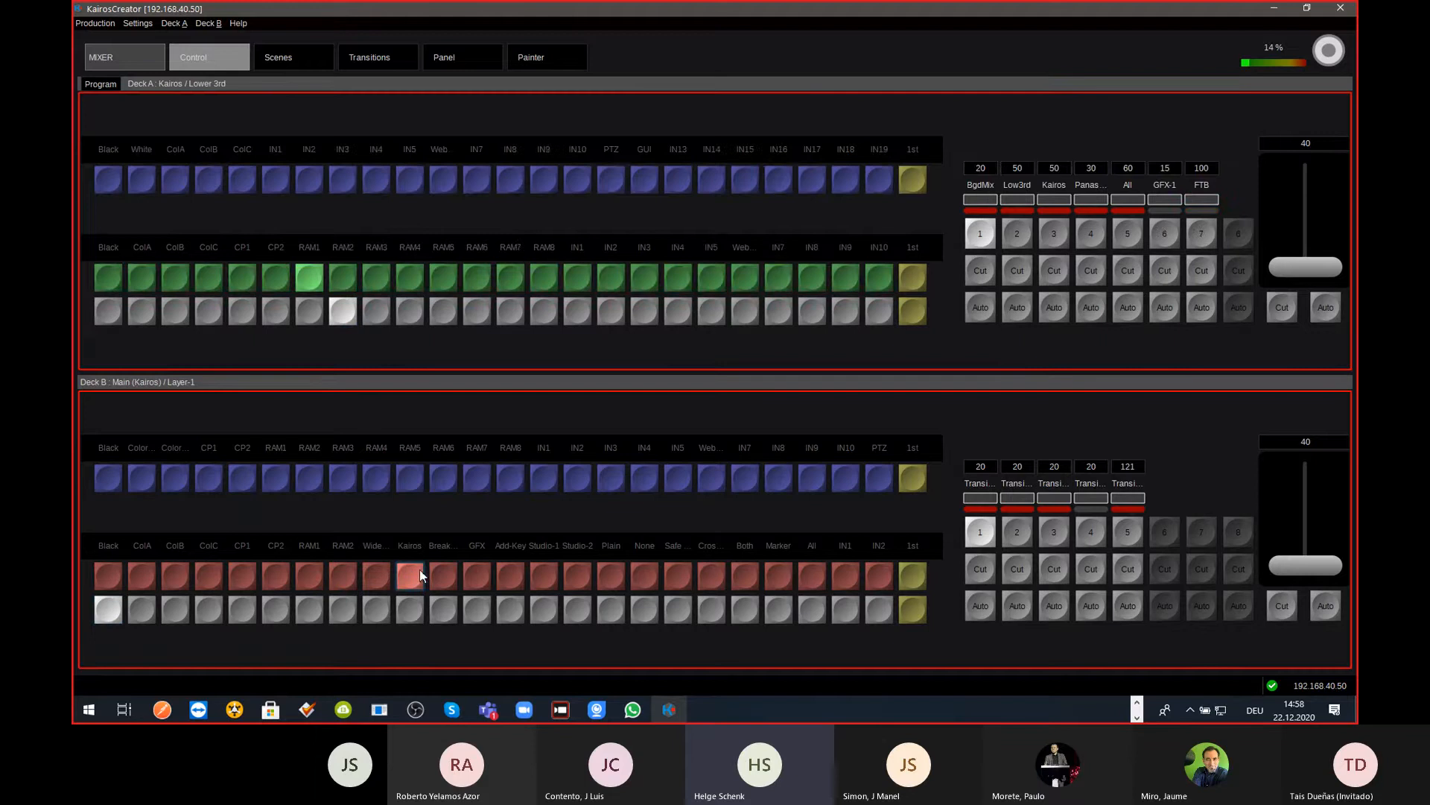
pyautogui.click(440, 571)
pyautogui.click(487, 582)
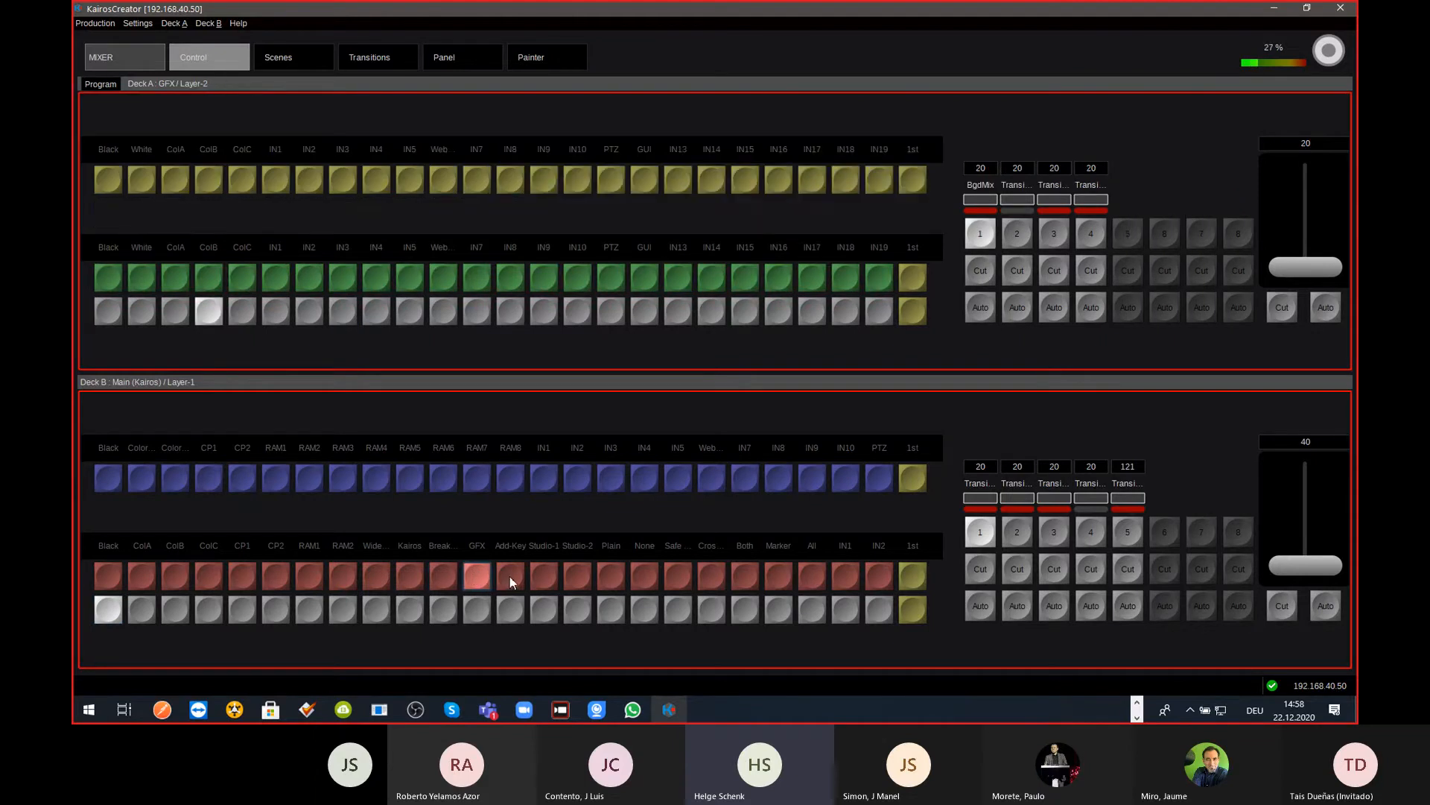
# Step: Select the sources from Add-Key through Both one after another on Deck B's program bus to change Deck A's delegated scene
pyautogui.click(509, 575)
pyautogui.click(546, 574)
pyautogui.click(580, 573)
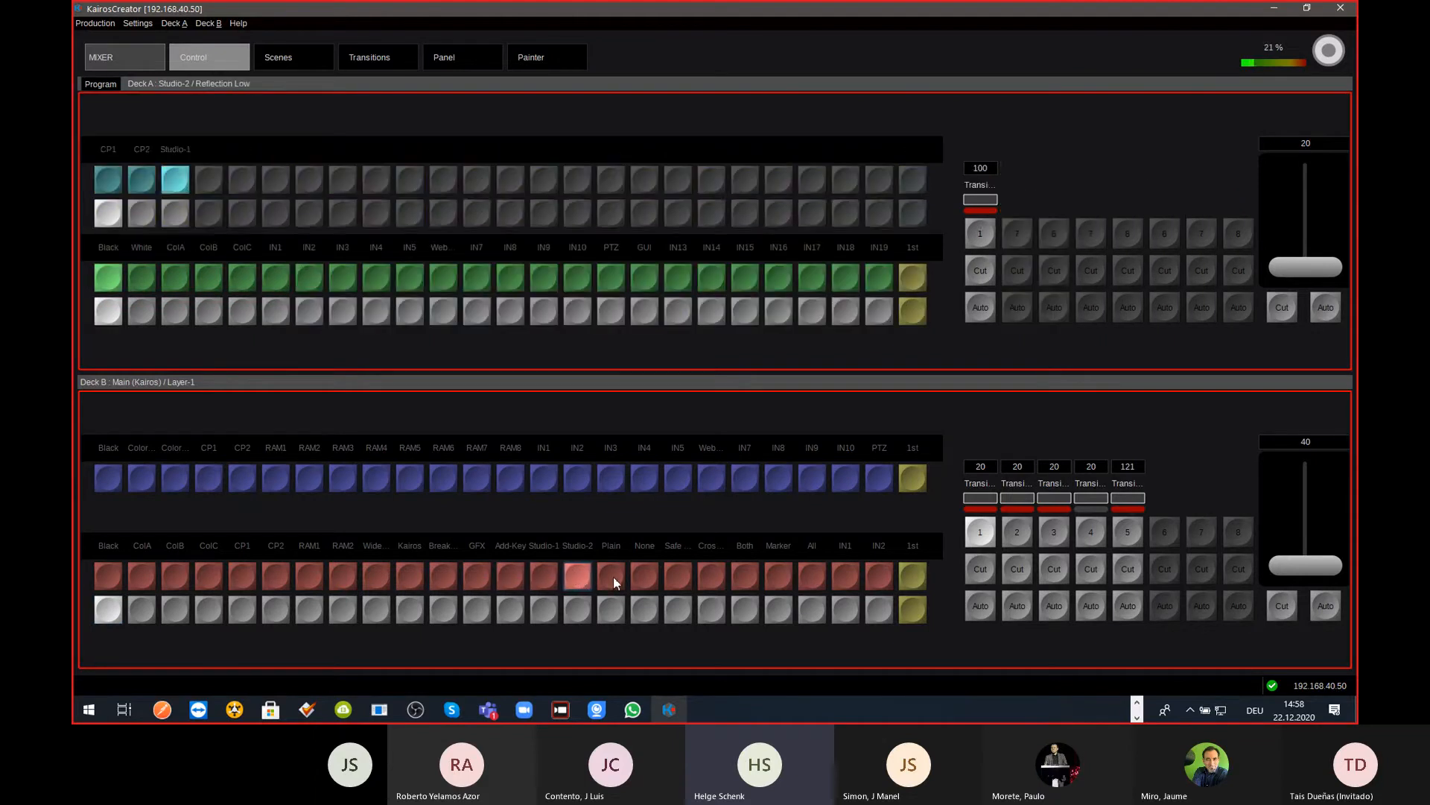
pyautogui.click(614, 575)
pyautogui.click(645, 577)
pyautogui.click(689, 583)
pyautogui.click(714, 578)
pyautogui.click(745, 578)
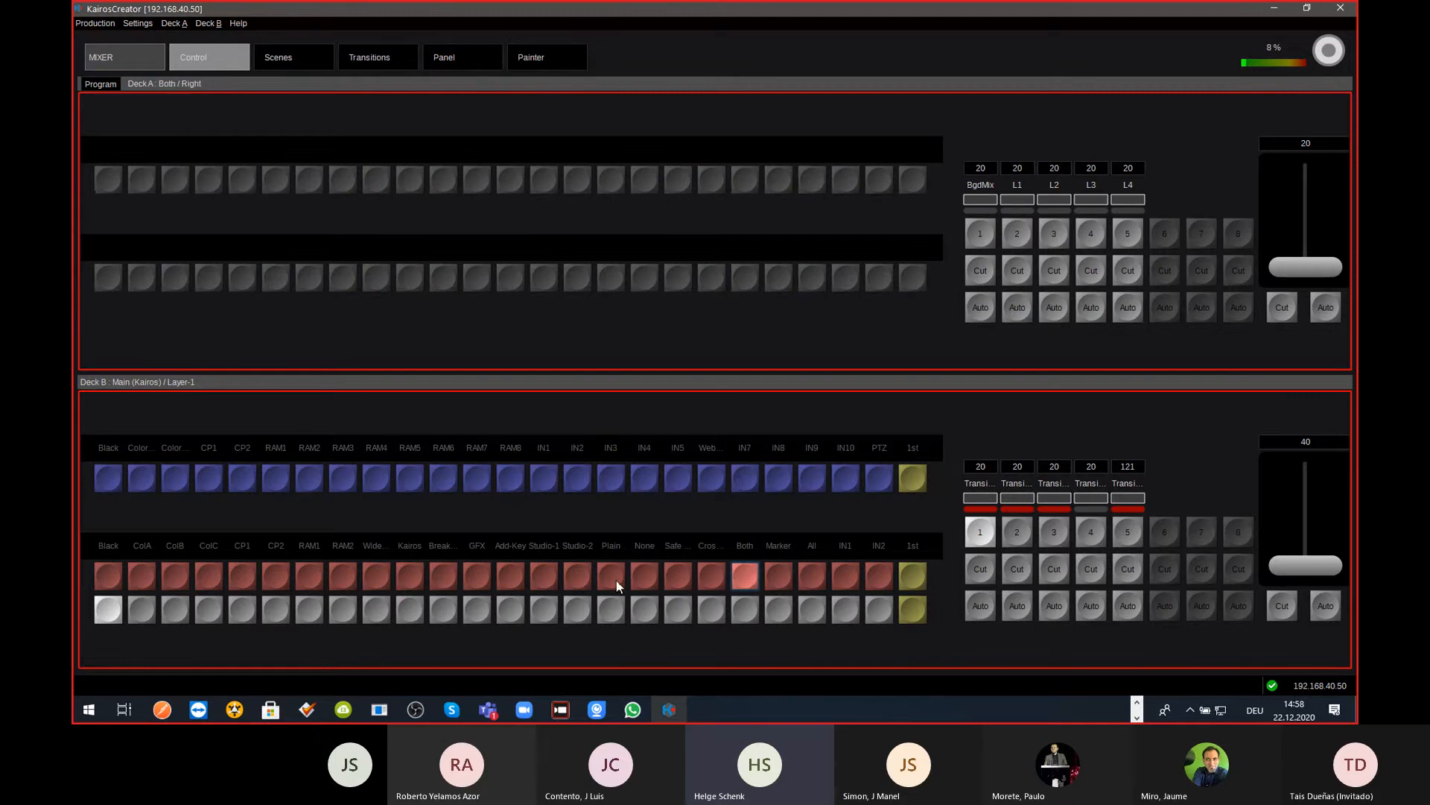
# Step: Set Deck B's program to Black and turn off Smart Delegation for Deck A
pyautogui.click(104, 576)
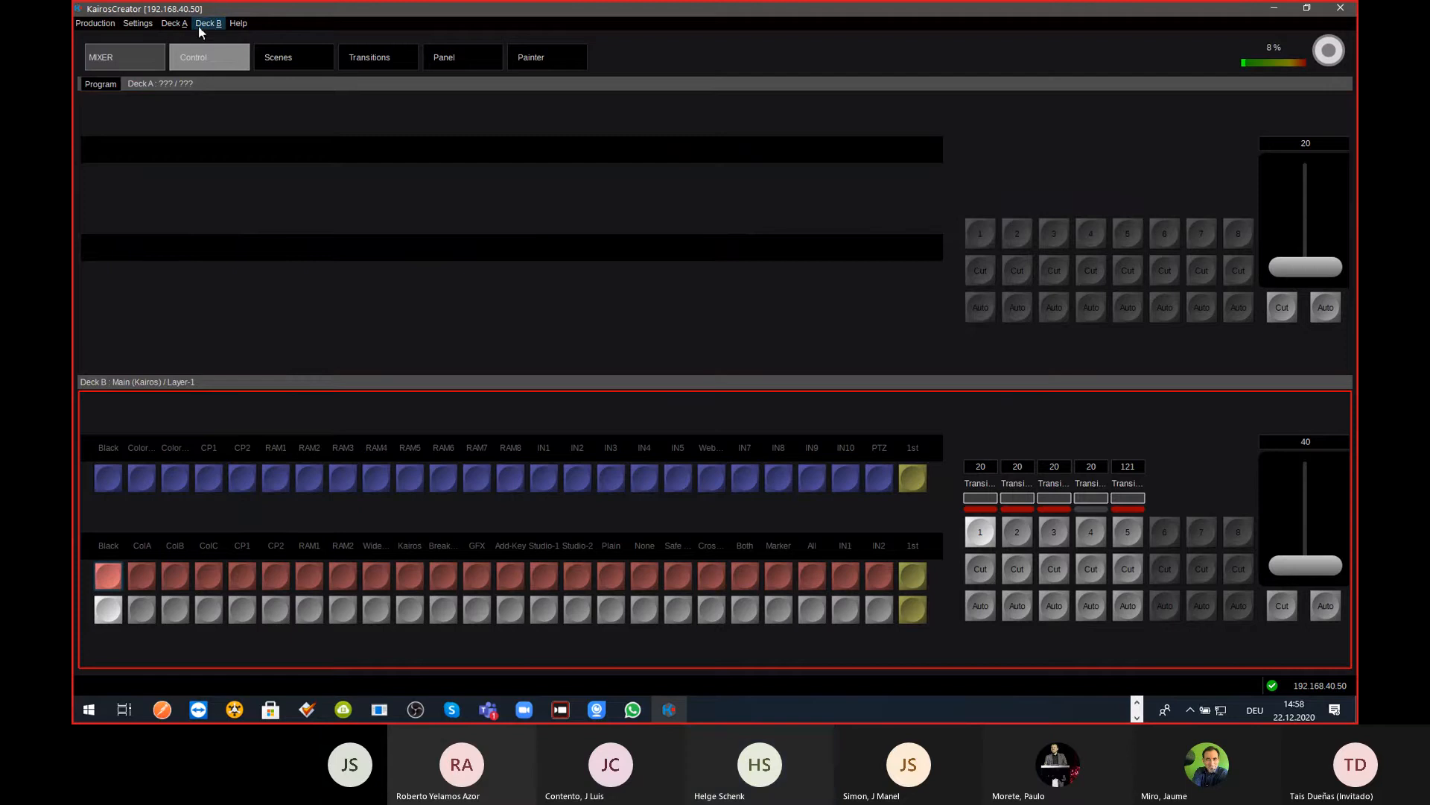
pyautogui.click(174, 23)
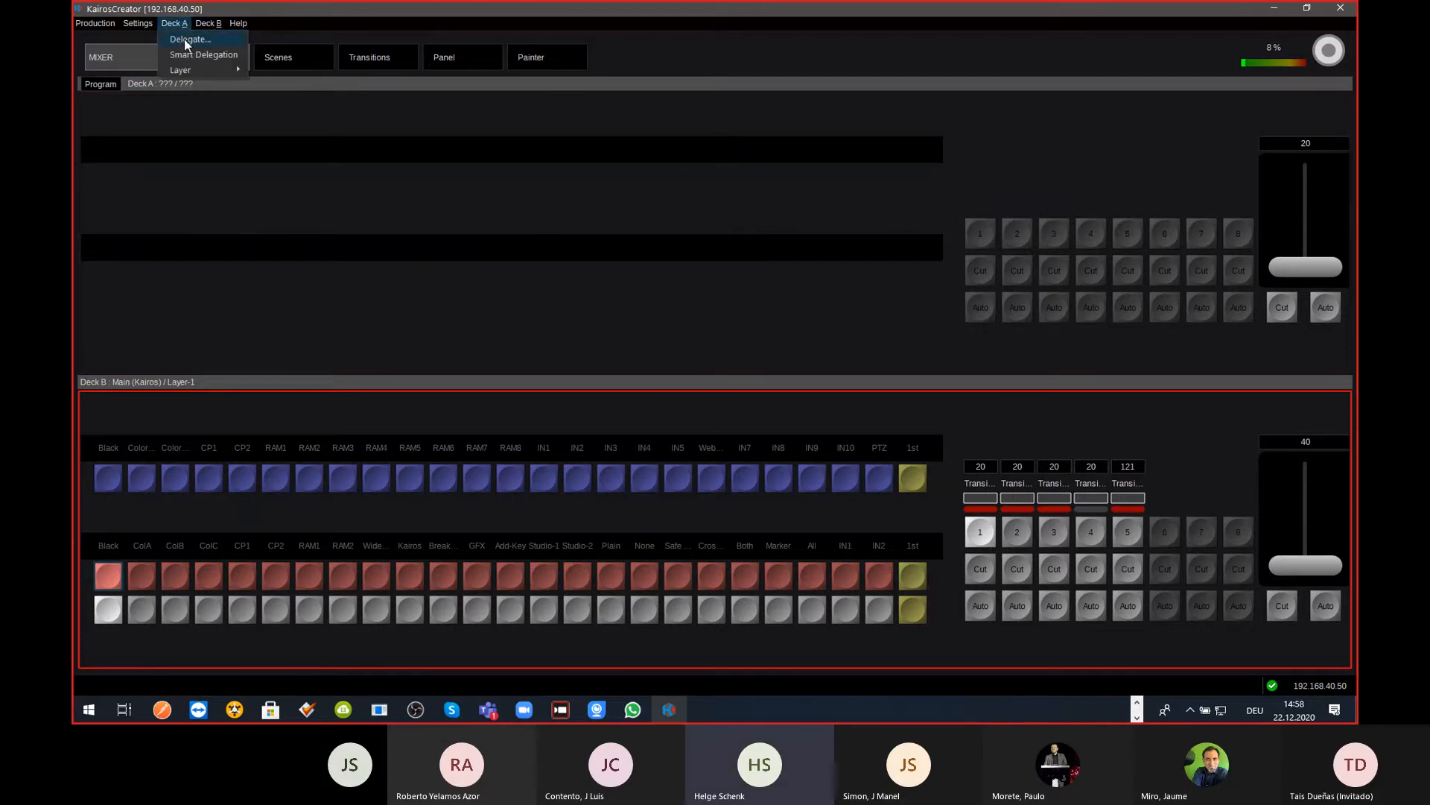
pyautogui.click(184, 56)
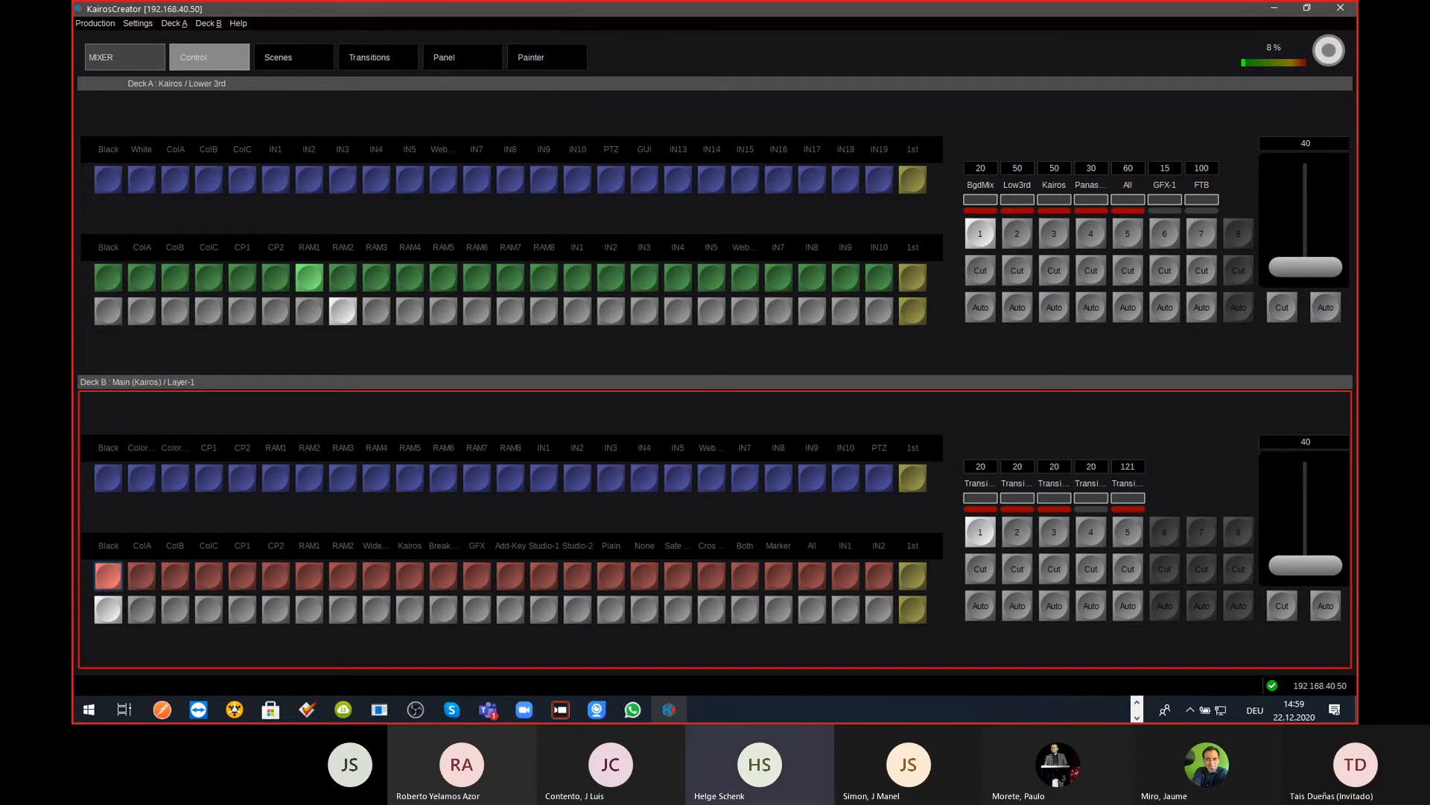
# Step: Show the virtual Panel window maximized on this screen, look over its button layout, and return to KairosCreator
pyautogui.moveTo(1357, 17); pyautogui.dragTo(639, 39)
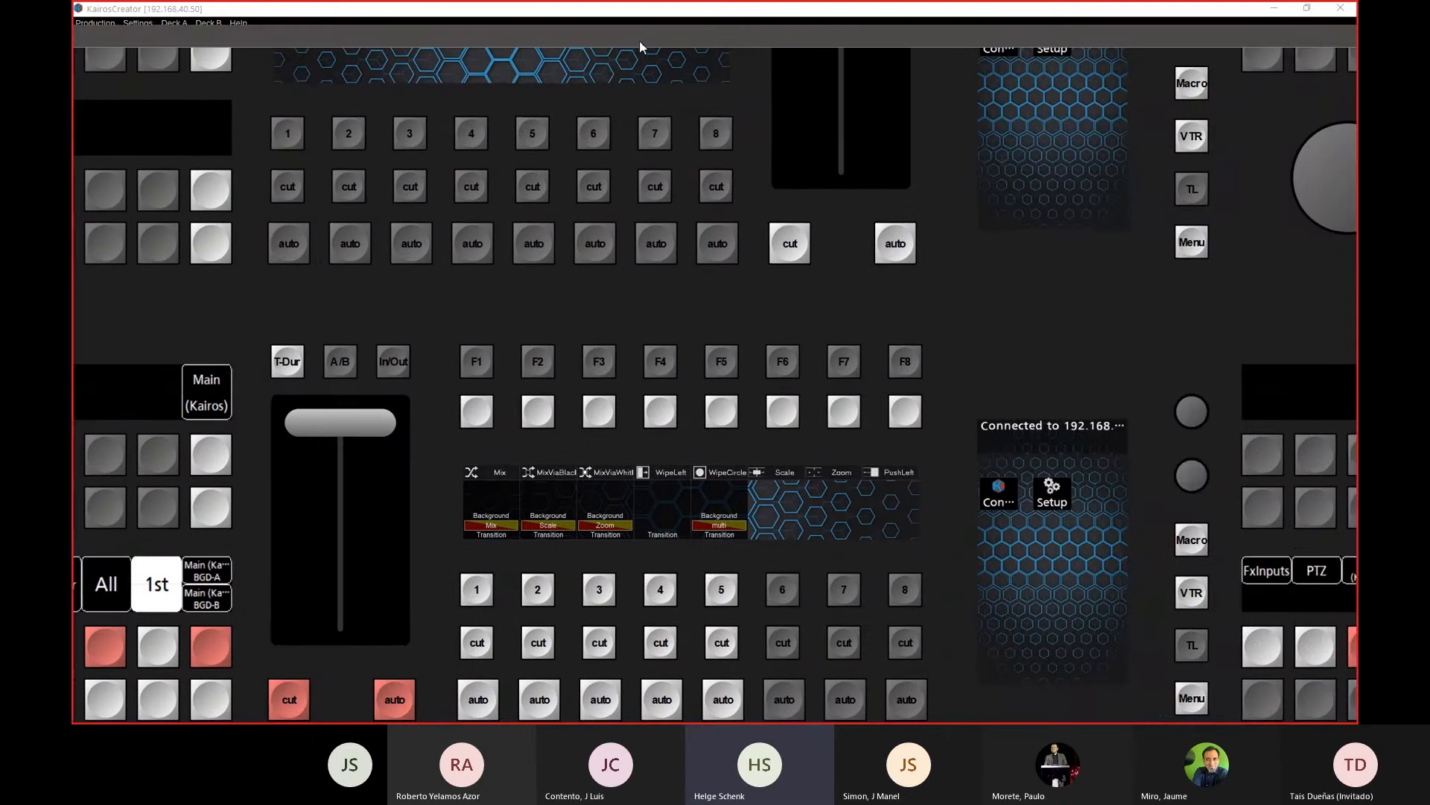
pyautogui.doubleClick(640, 39)
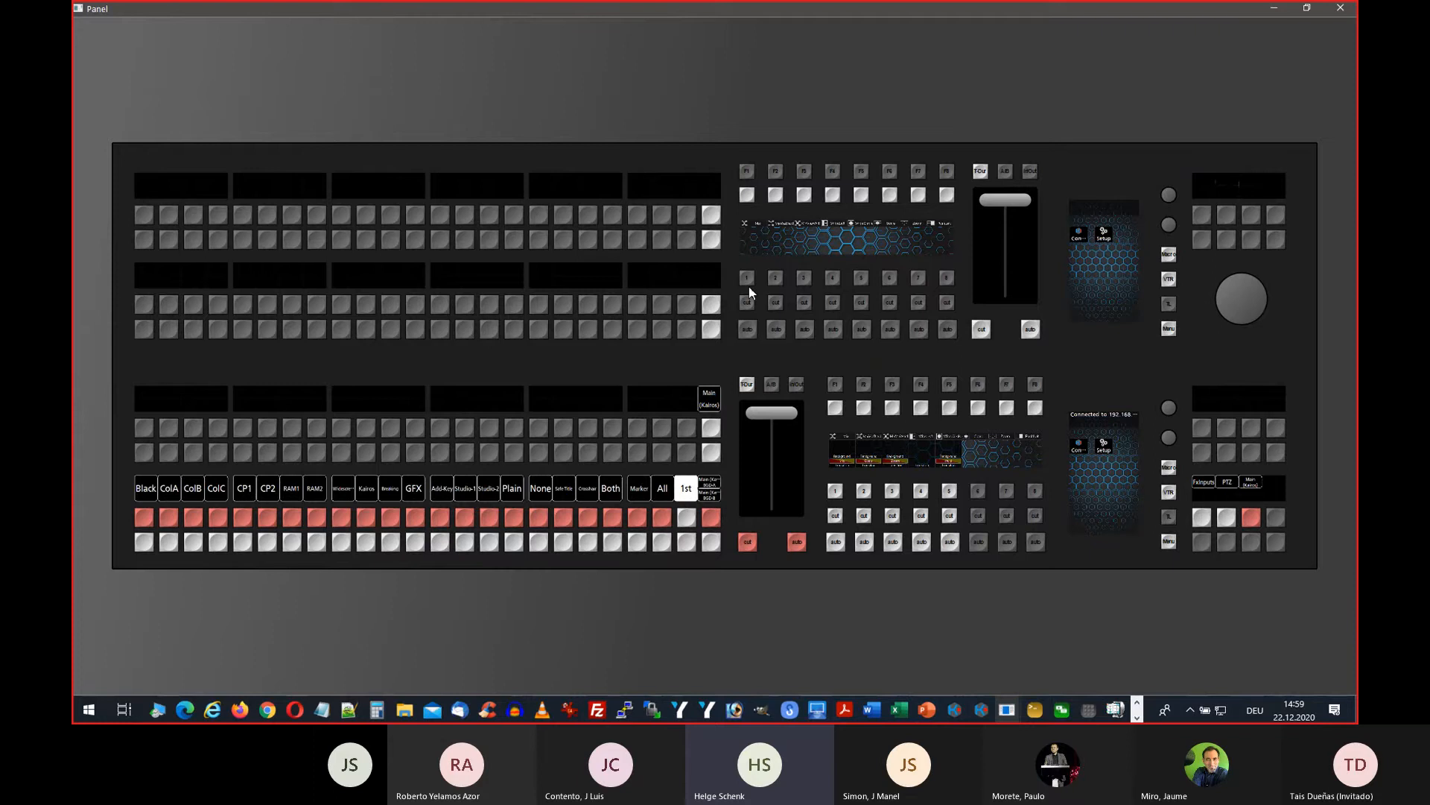
pyautogui.hotkey('alt', 'Tab')
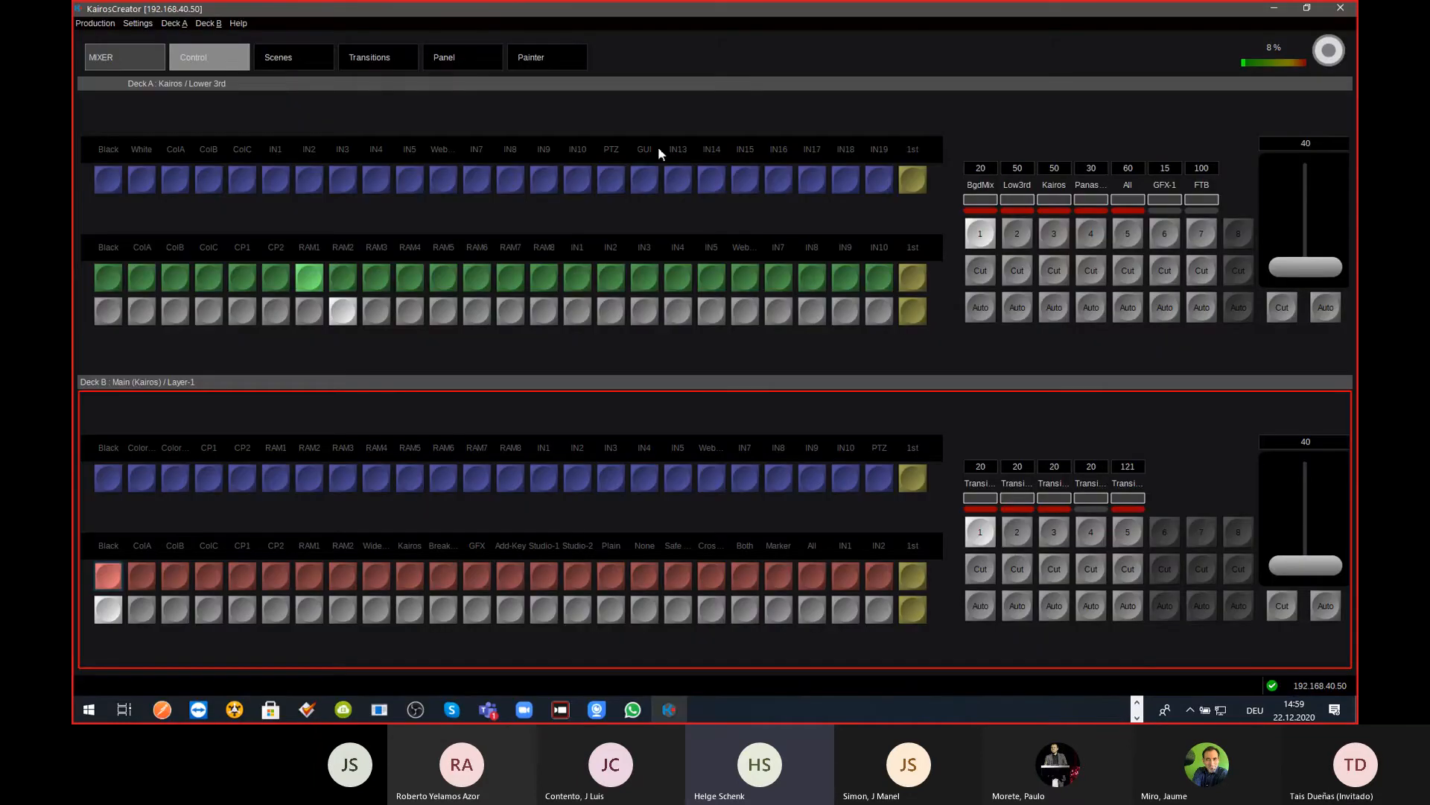
# Step: Open the mixer's panel configuration and assign the ME1 scene from the ME's folder to the Deck-1 module
pyautogui.click(463, 57)
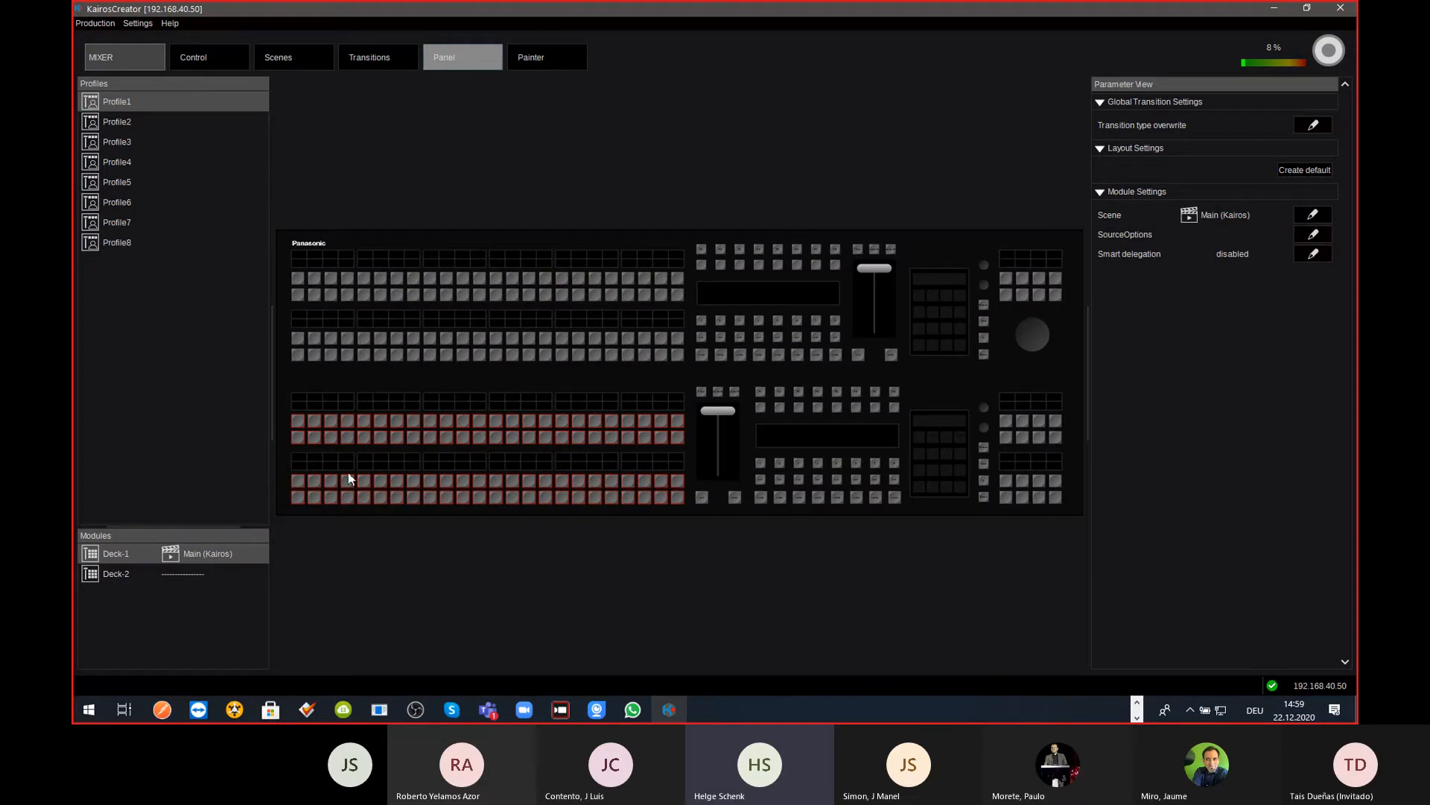
pyautogui.click(216, 561)
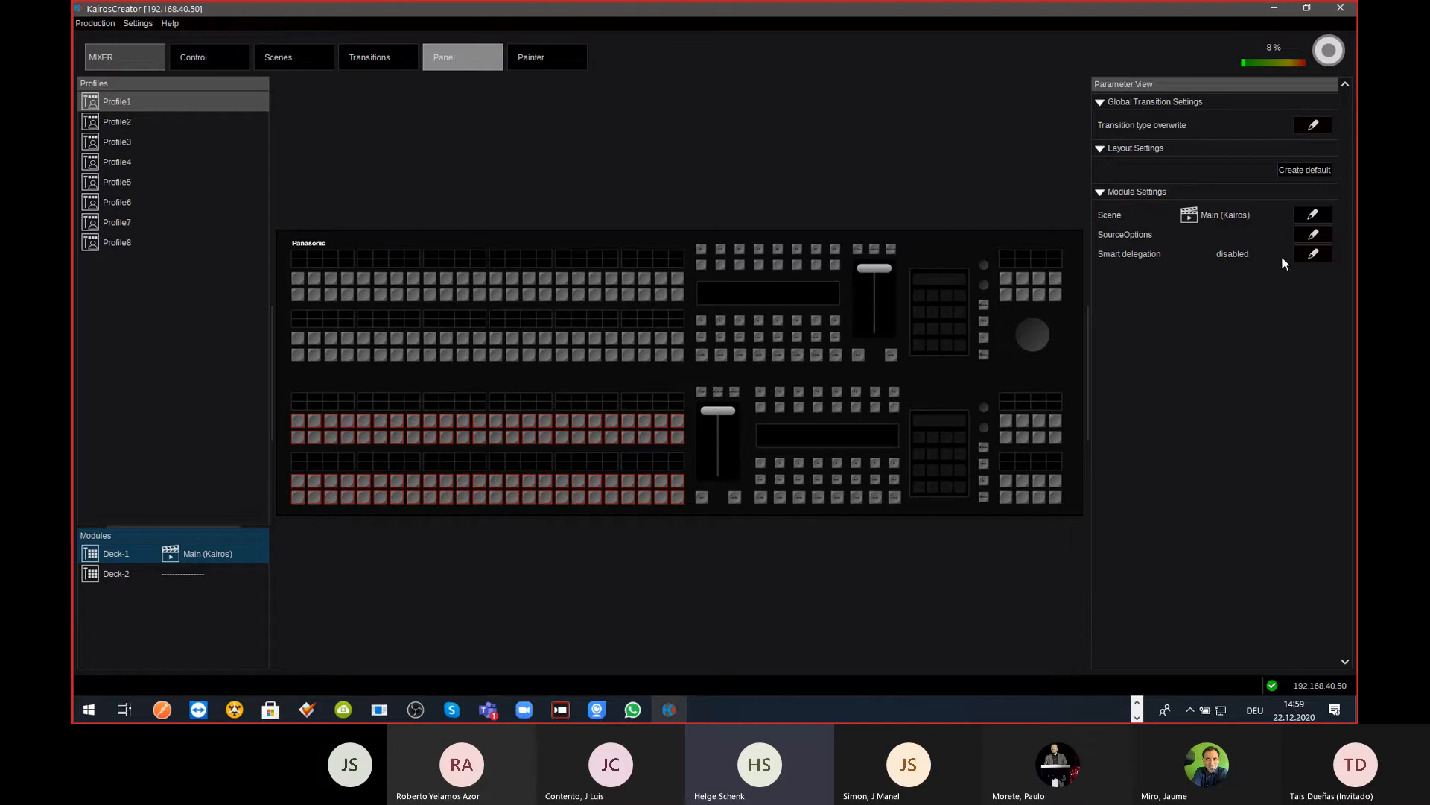
pyautogui.click(1313, 216)
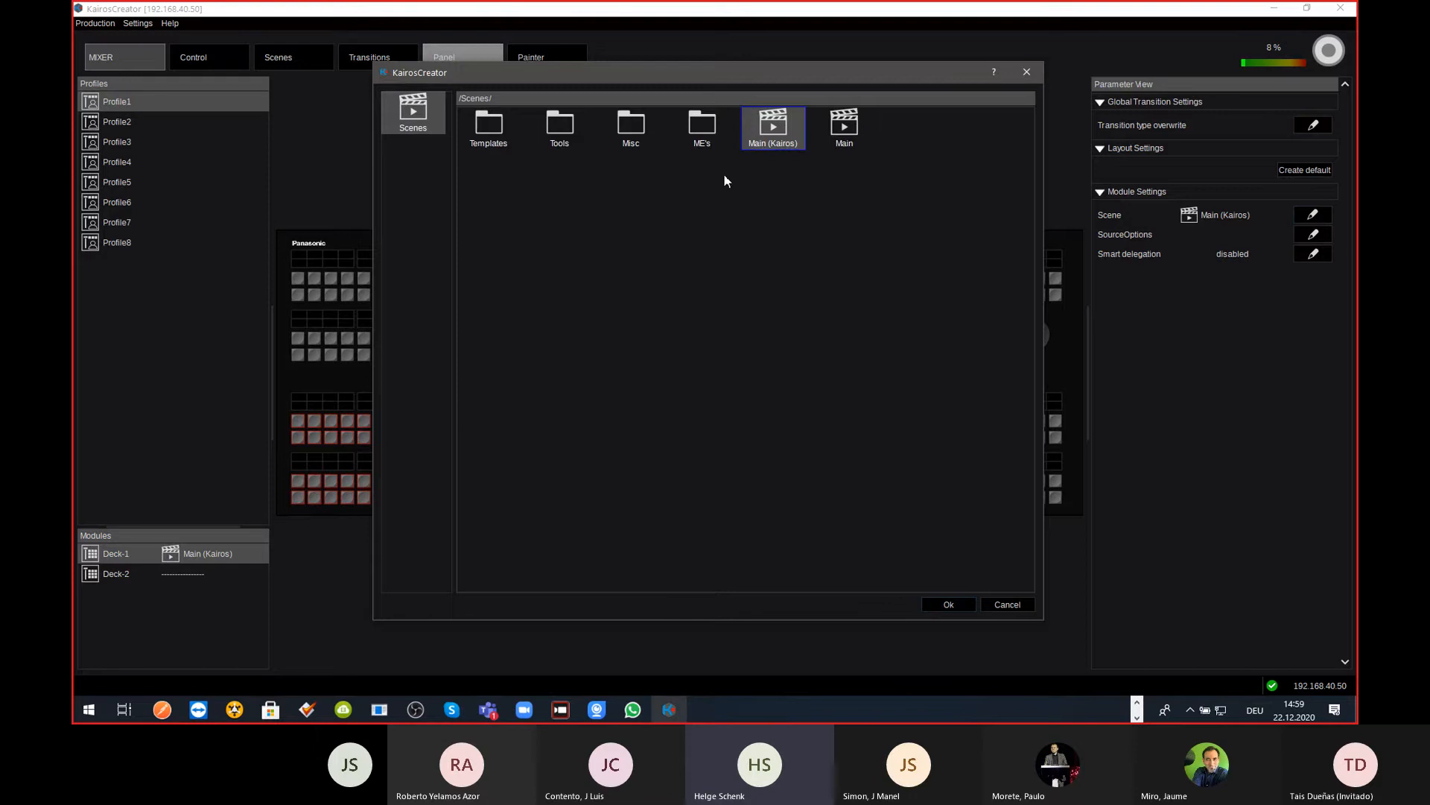
pyautogui.doubleClick(694, 138)
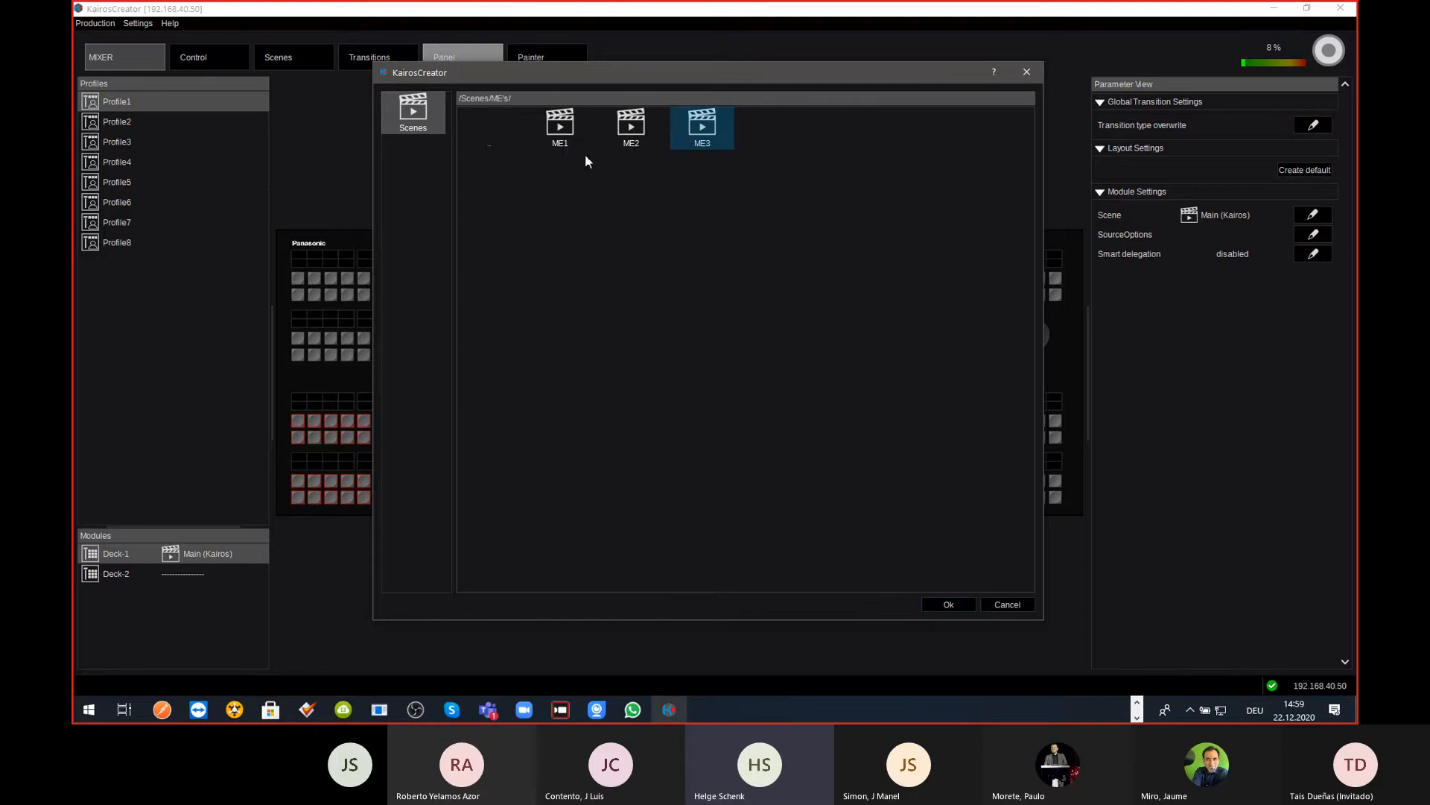
pyautogui.click(561, 127)
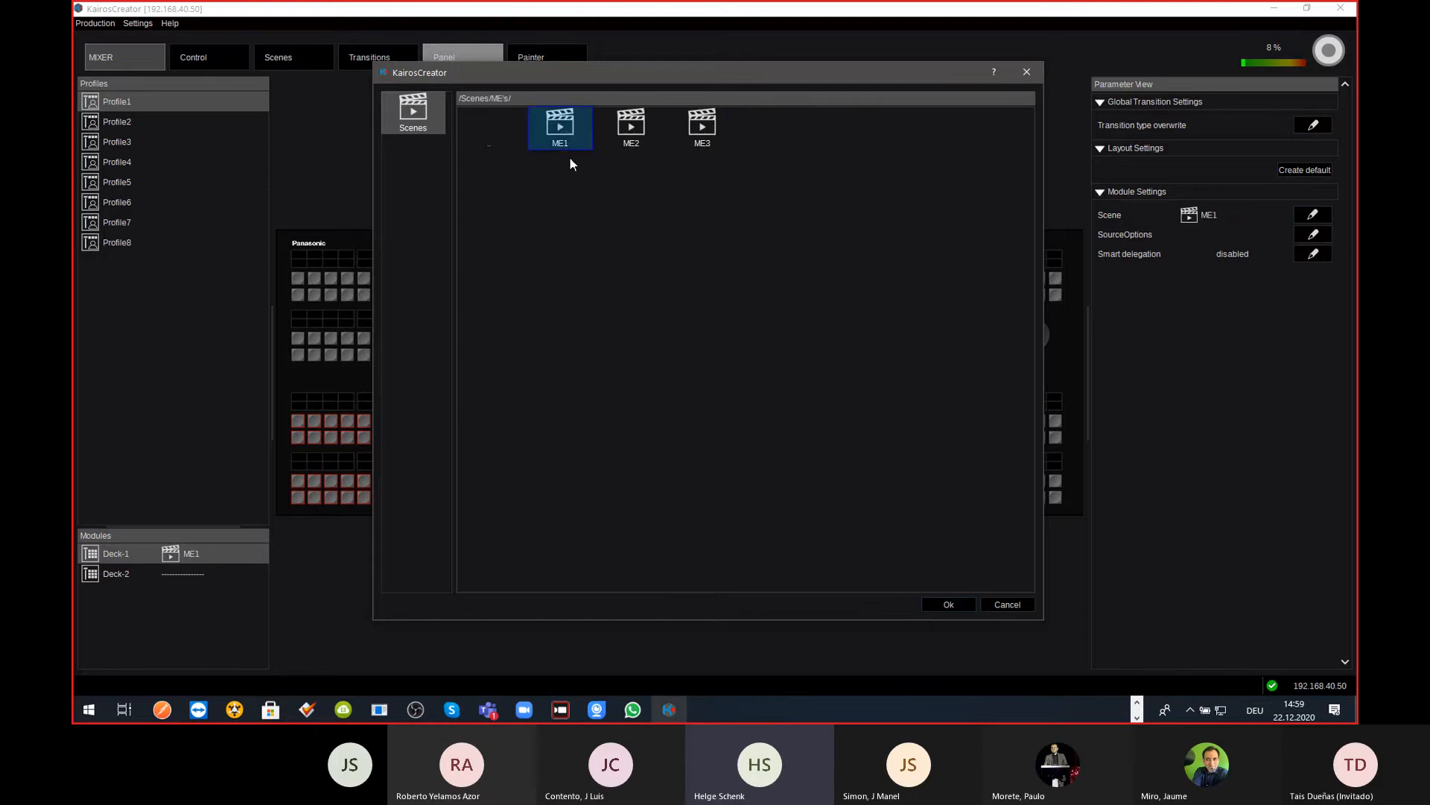
pyautogui.click(948, 605)
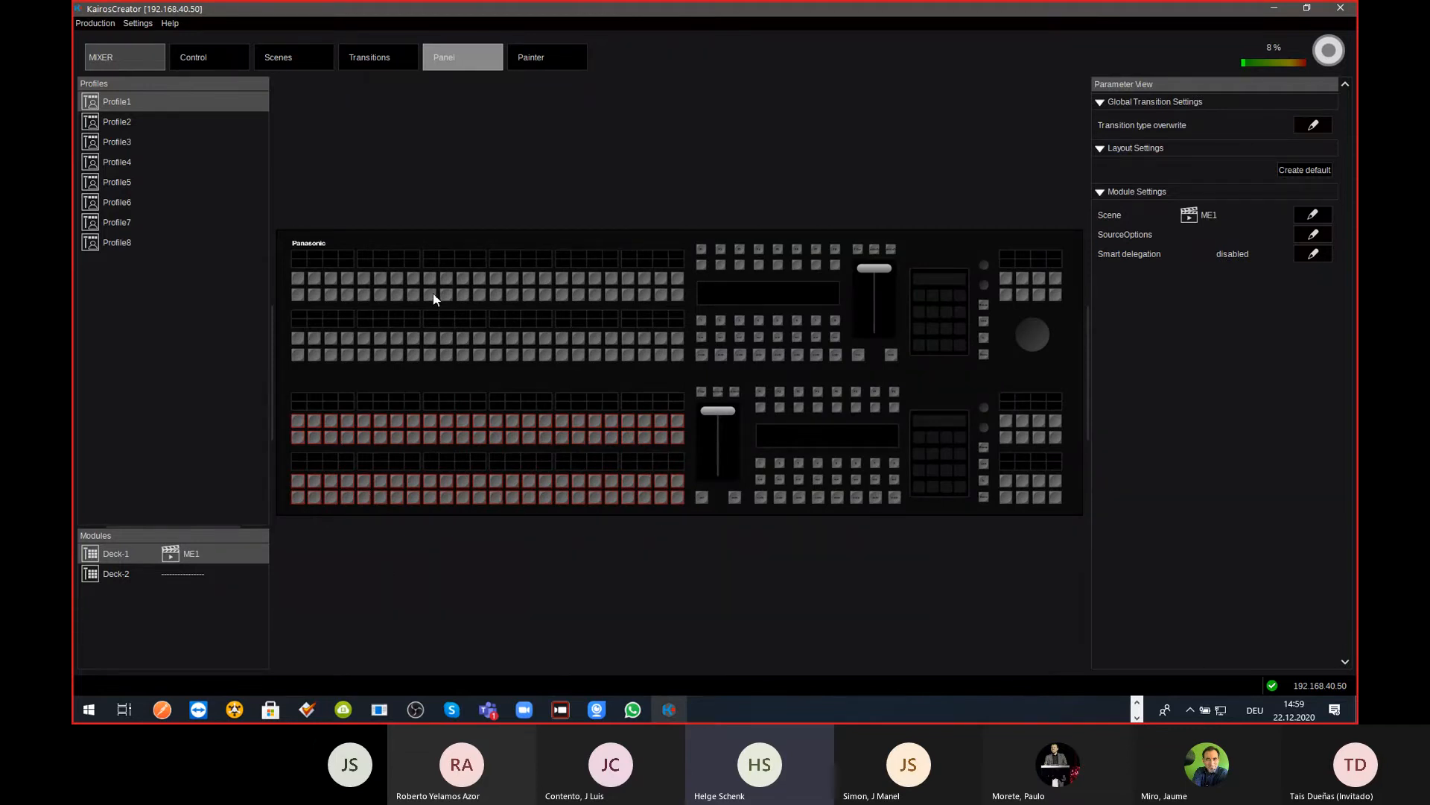
# Step: Set the delegation of the Deck-2 module to the ME2 scene from the ME's folder
pyautogui.click(189, 572)
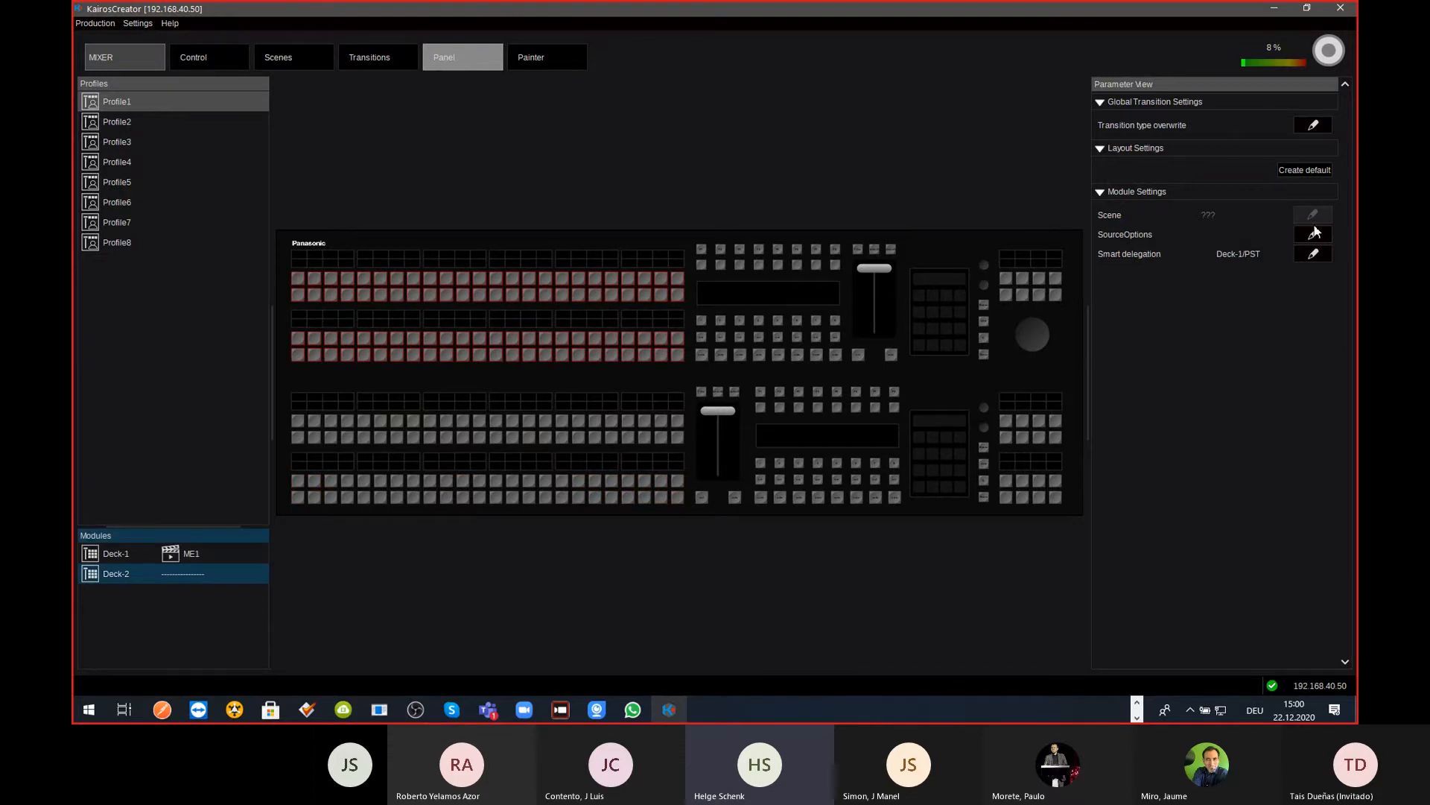
pyautogui.rightClick(186, 576)
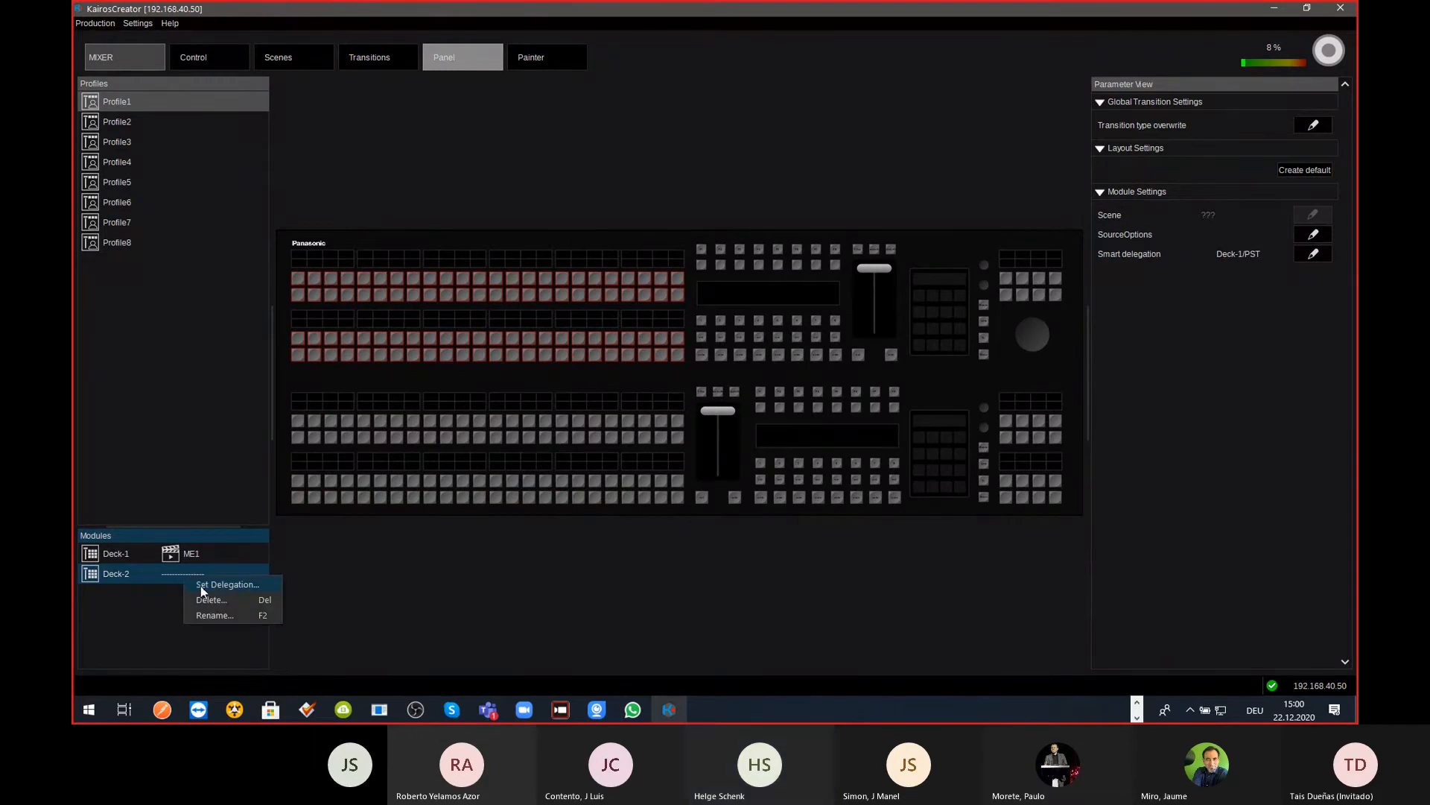
pyautogui.click(199, 586)
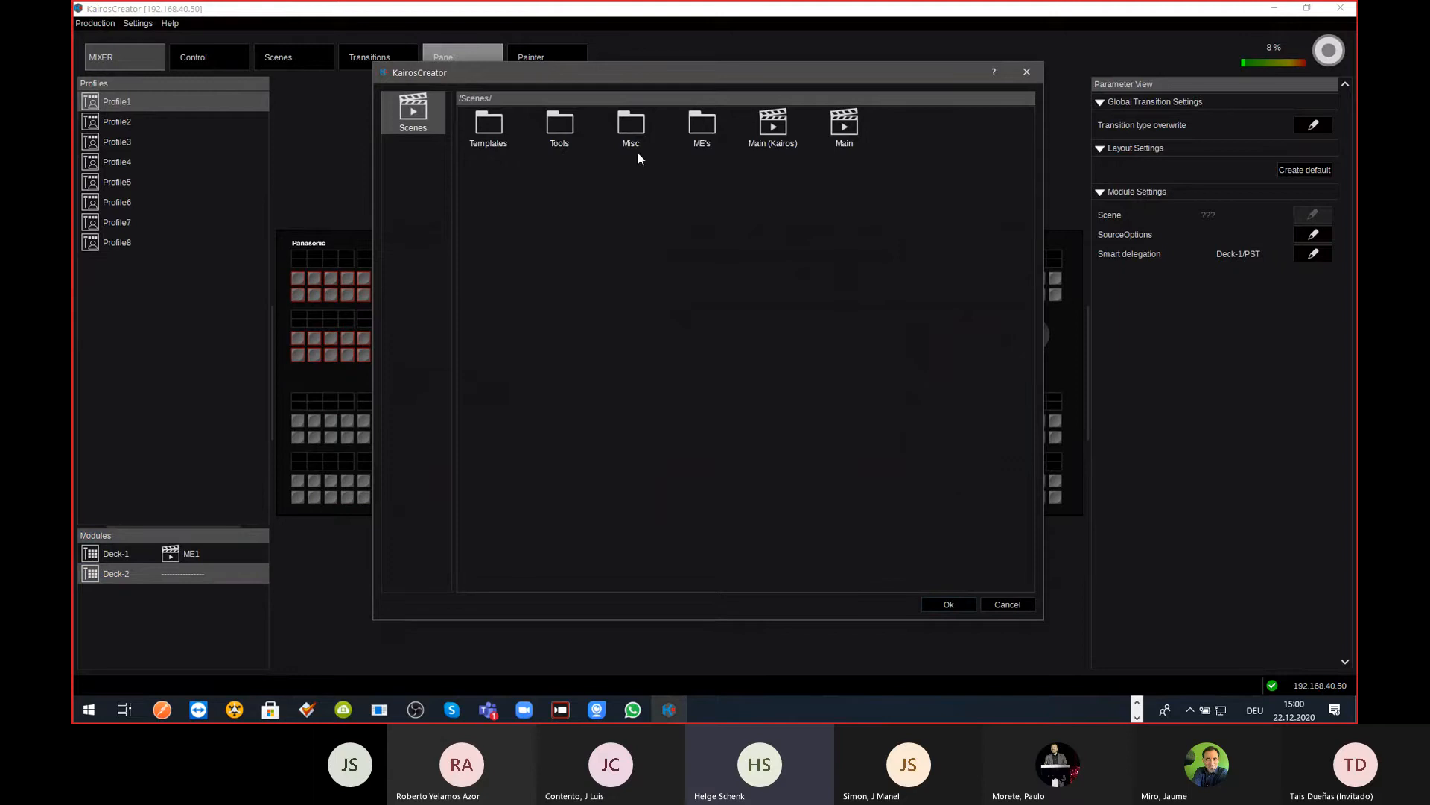
pyautogui.doubleClick(693, 134)
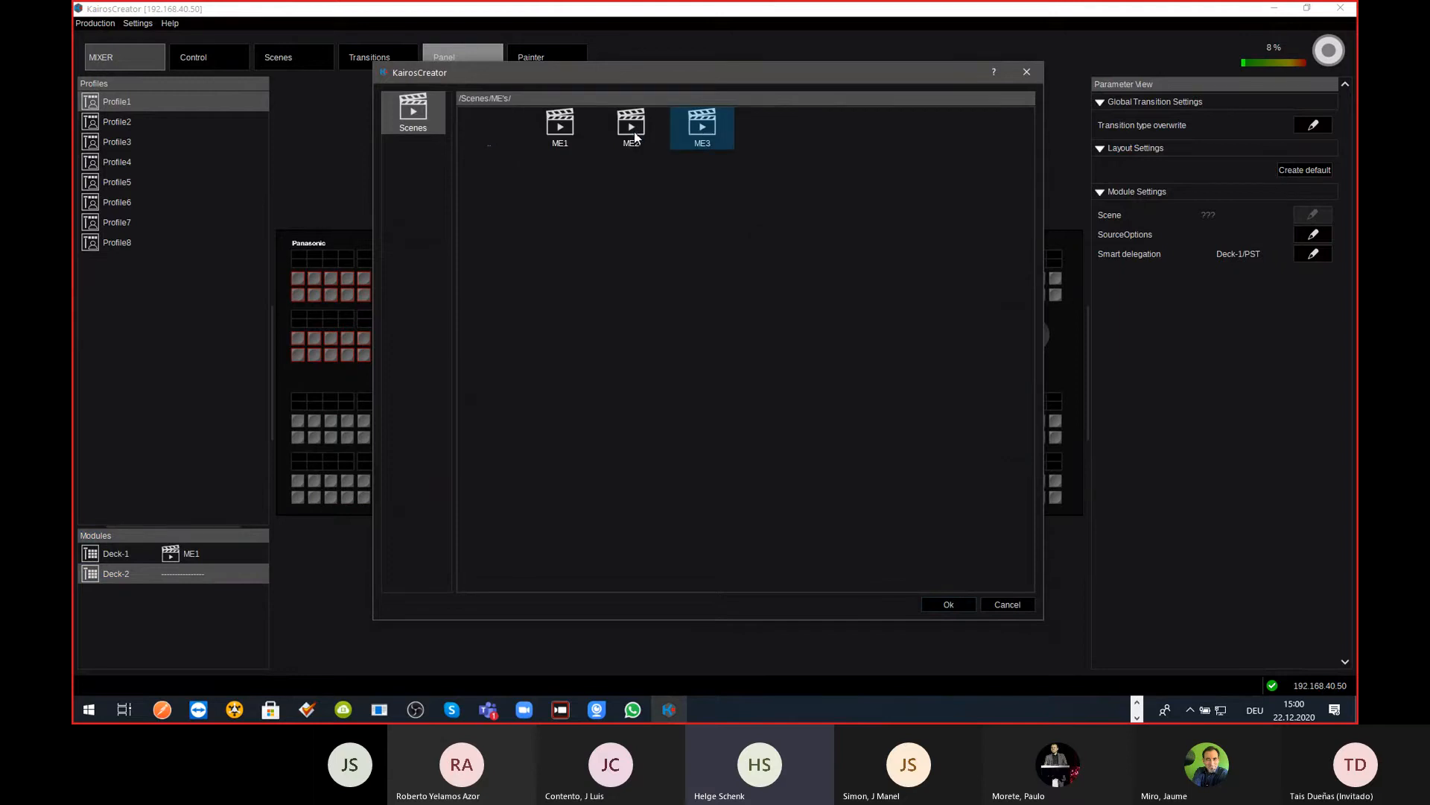
pyautogui.click(634, 137)
pyautogui.click(960, 604)
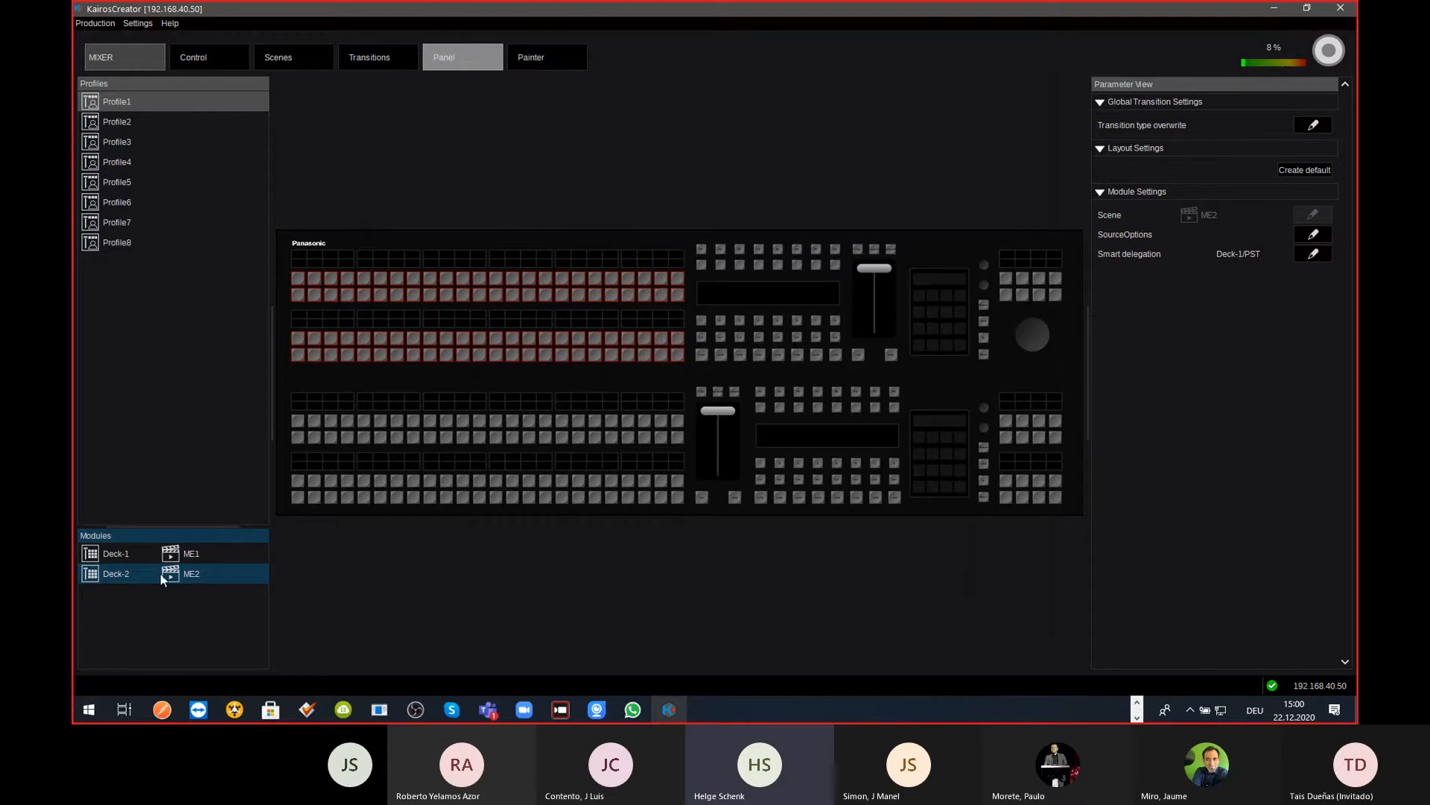
# Step: Compare the settings of both deck modules and disable Smart Delegation for Deck-2
pyautogui.click(193, 551)
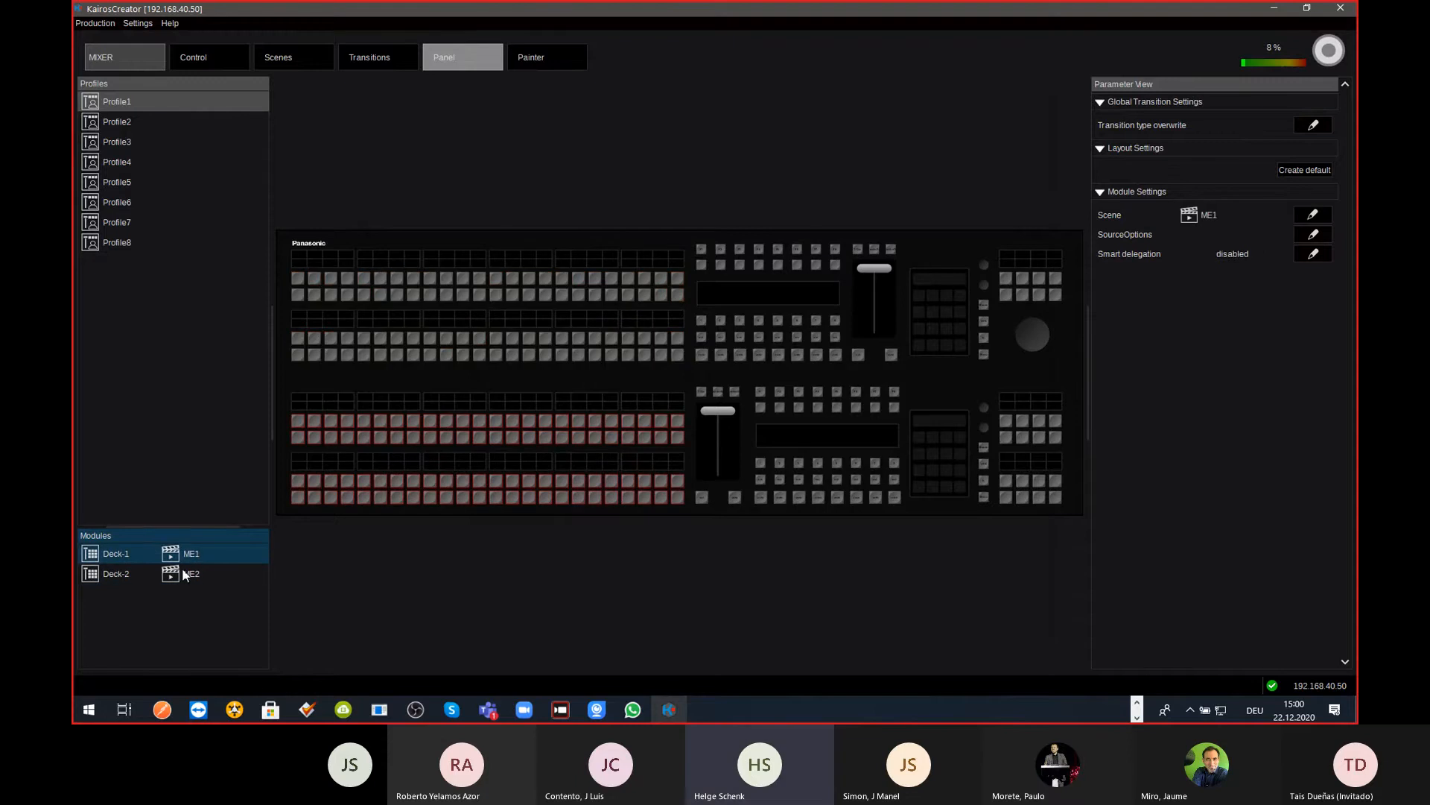
pyautogui.click(182, 570)
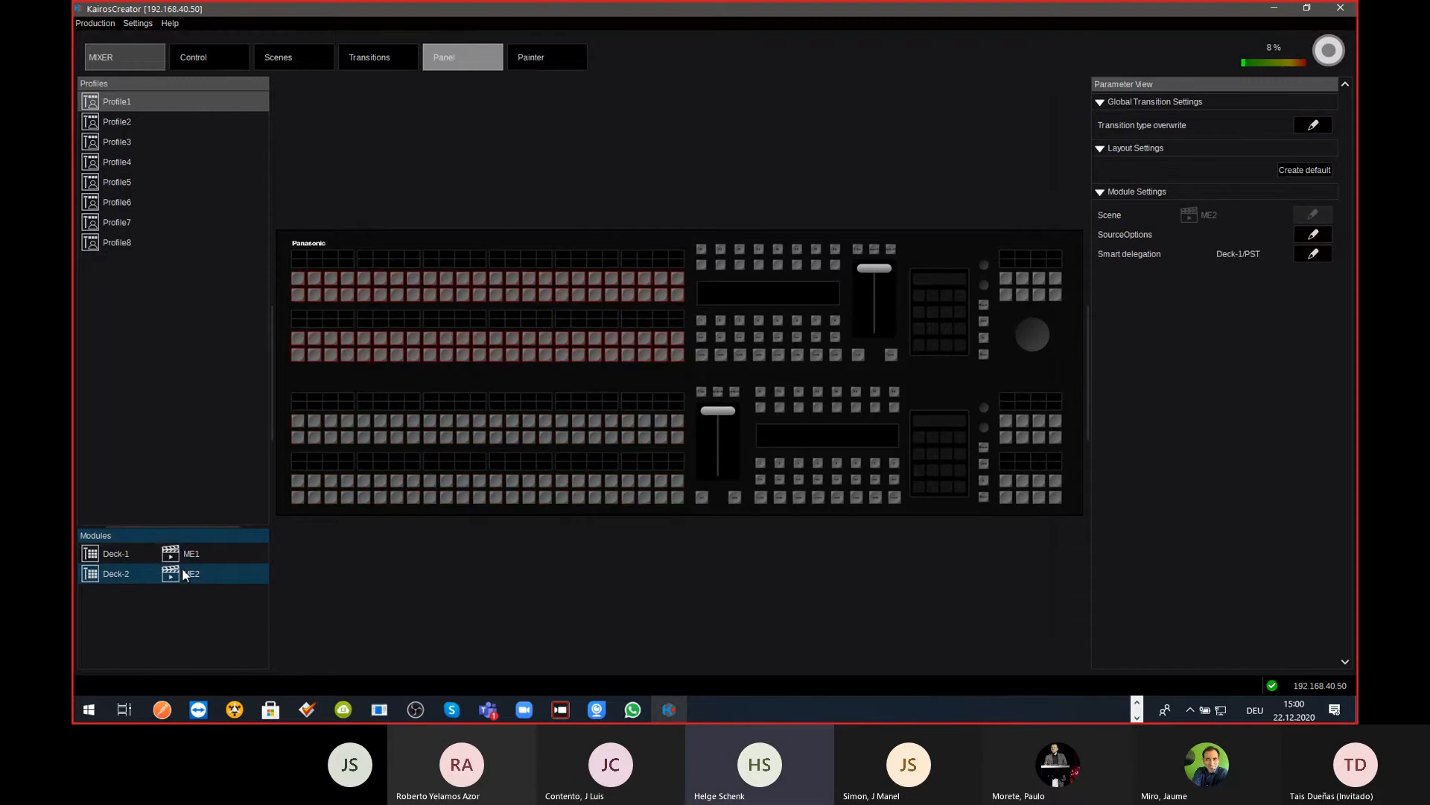
pyautogui.click(1313, 255)
pyautogui.click(1316, 270)
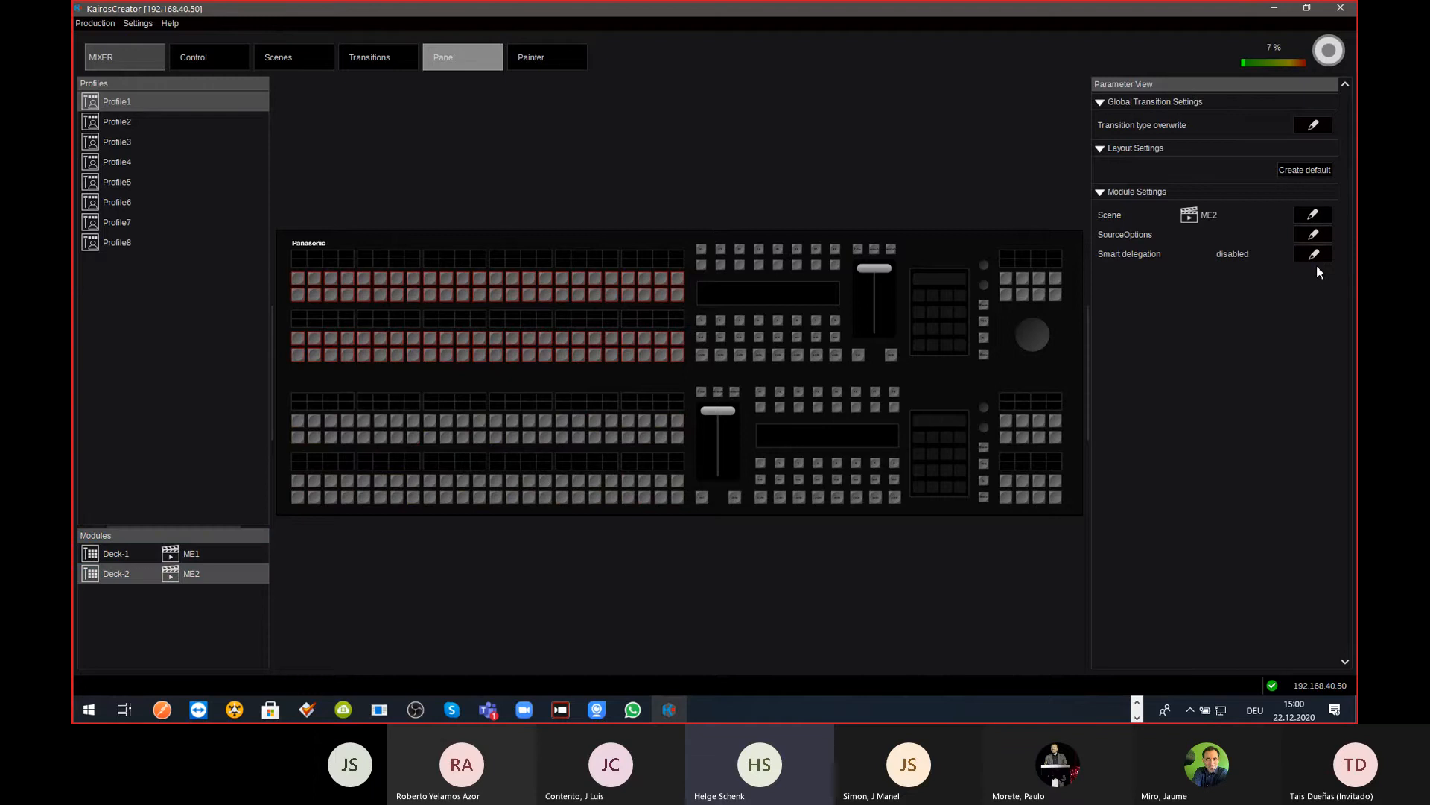
# Step: Add the Templates scene folder to the source options of the Deck-1 module
pyautogui.click(207, 553)
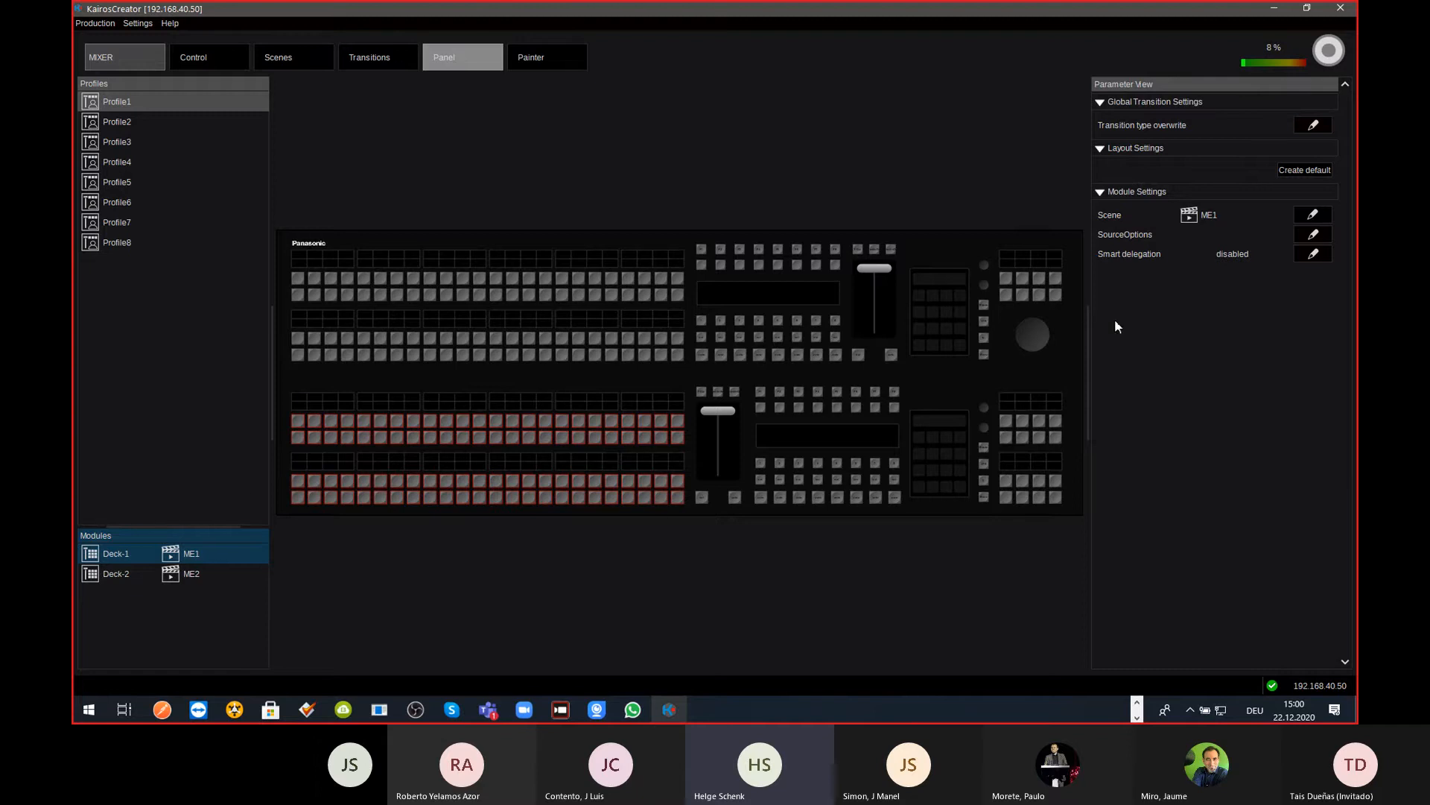
pyautogui.click(1311, 234)
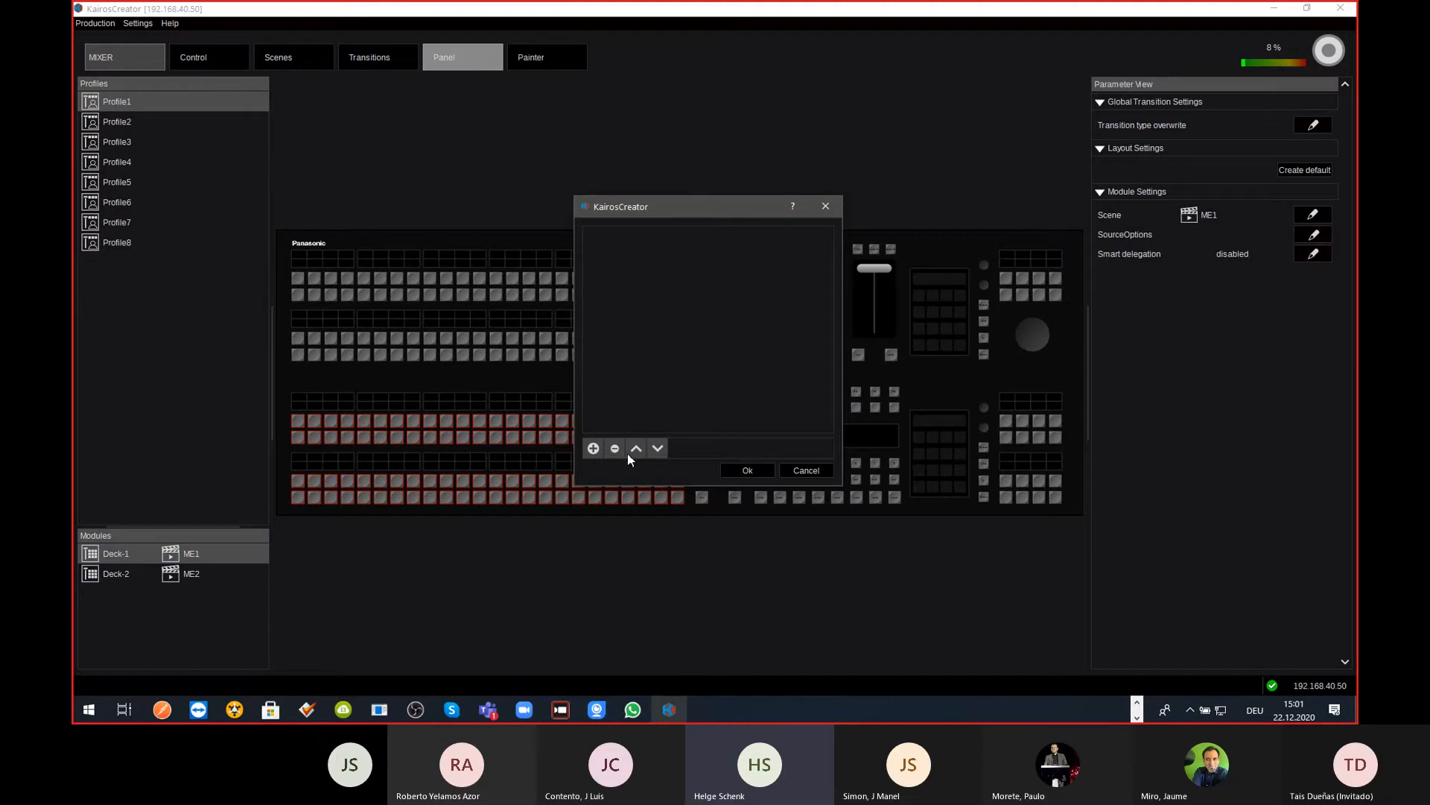
pyautogui.click(592, 448)
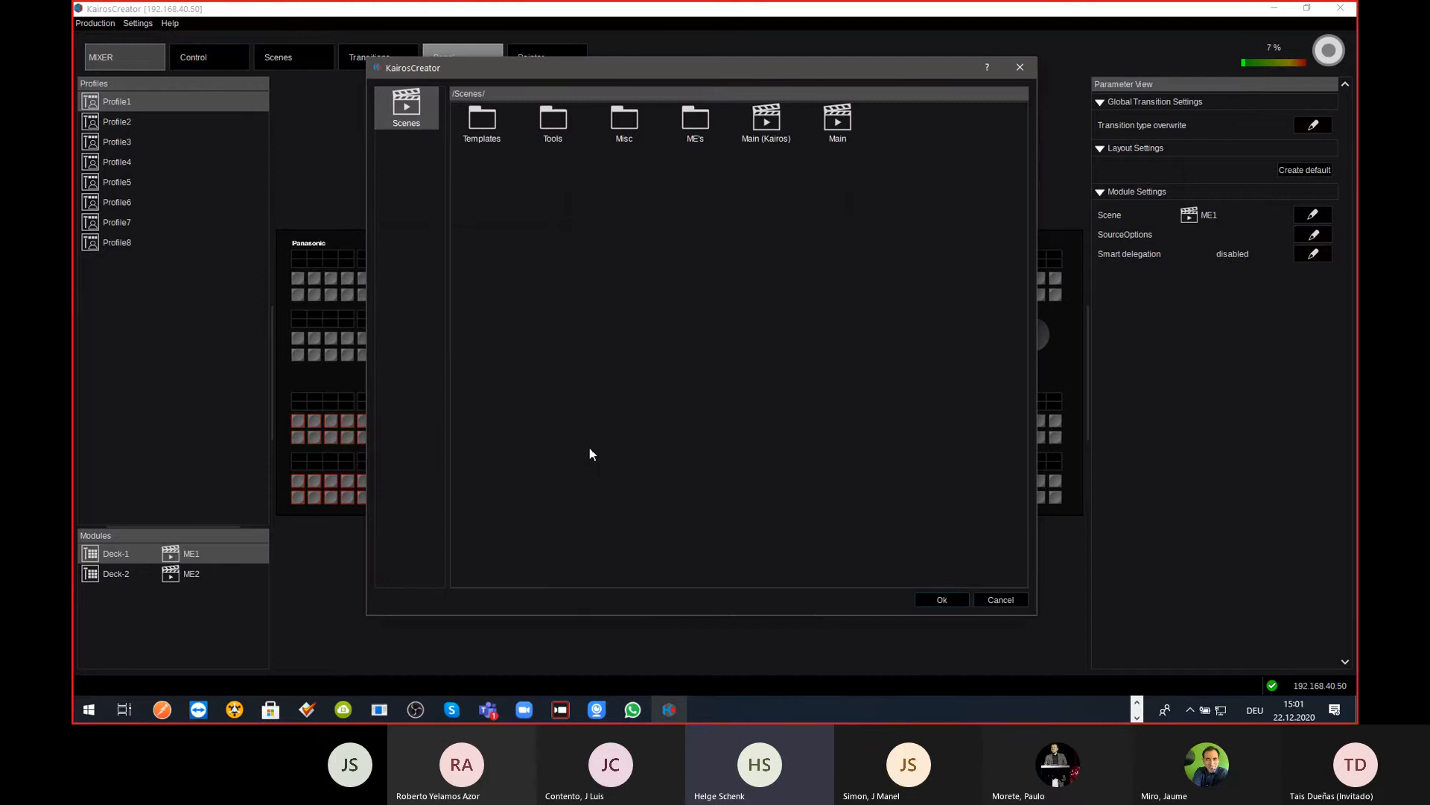
pyautogui.click(482, 123)
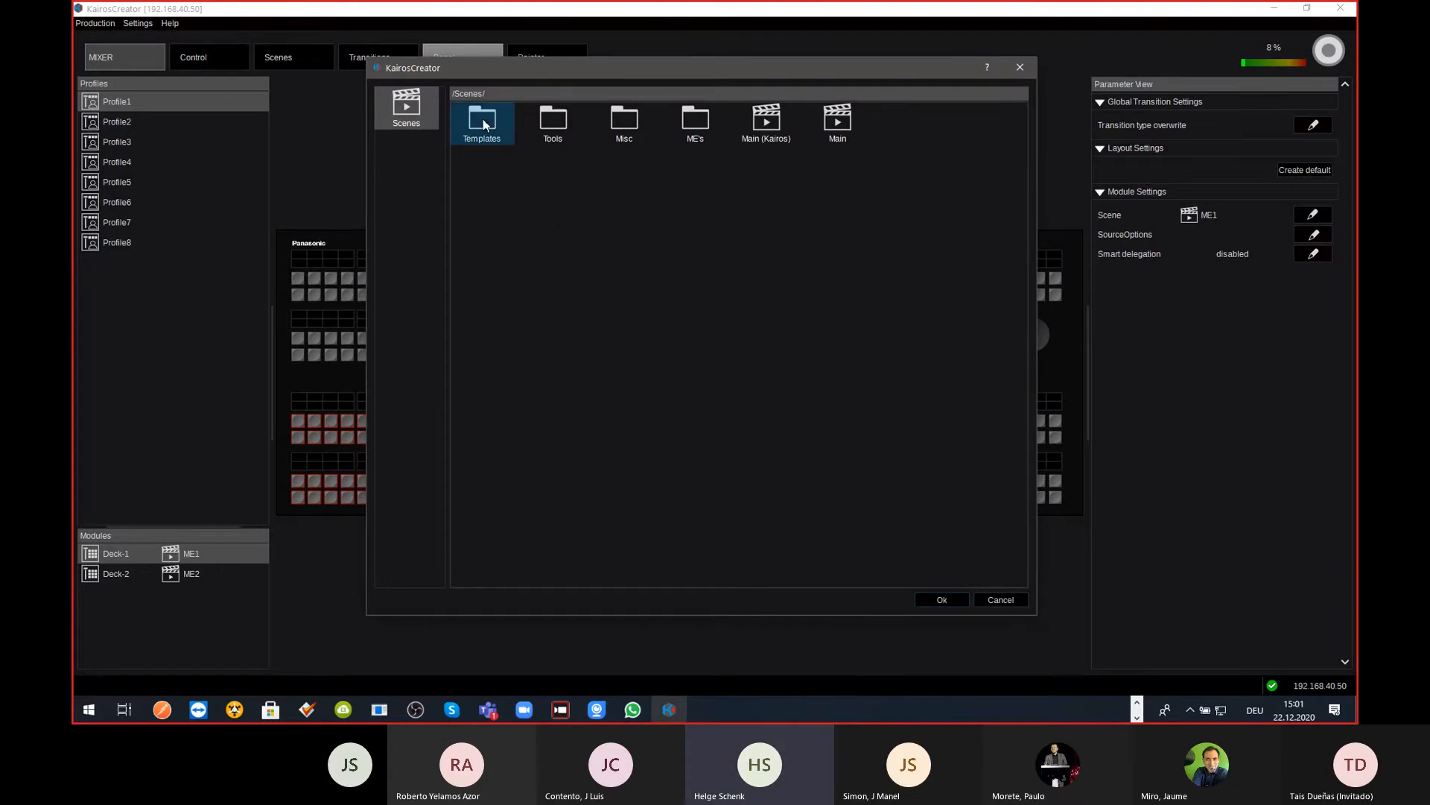
pyautogui.click(942, 602)
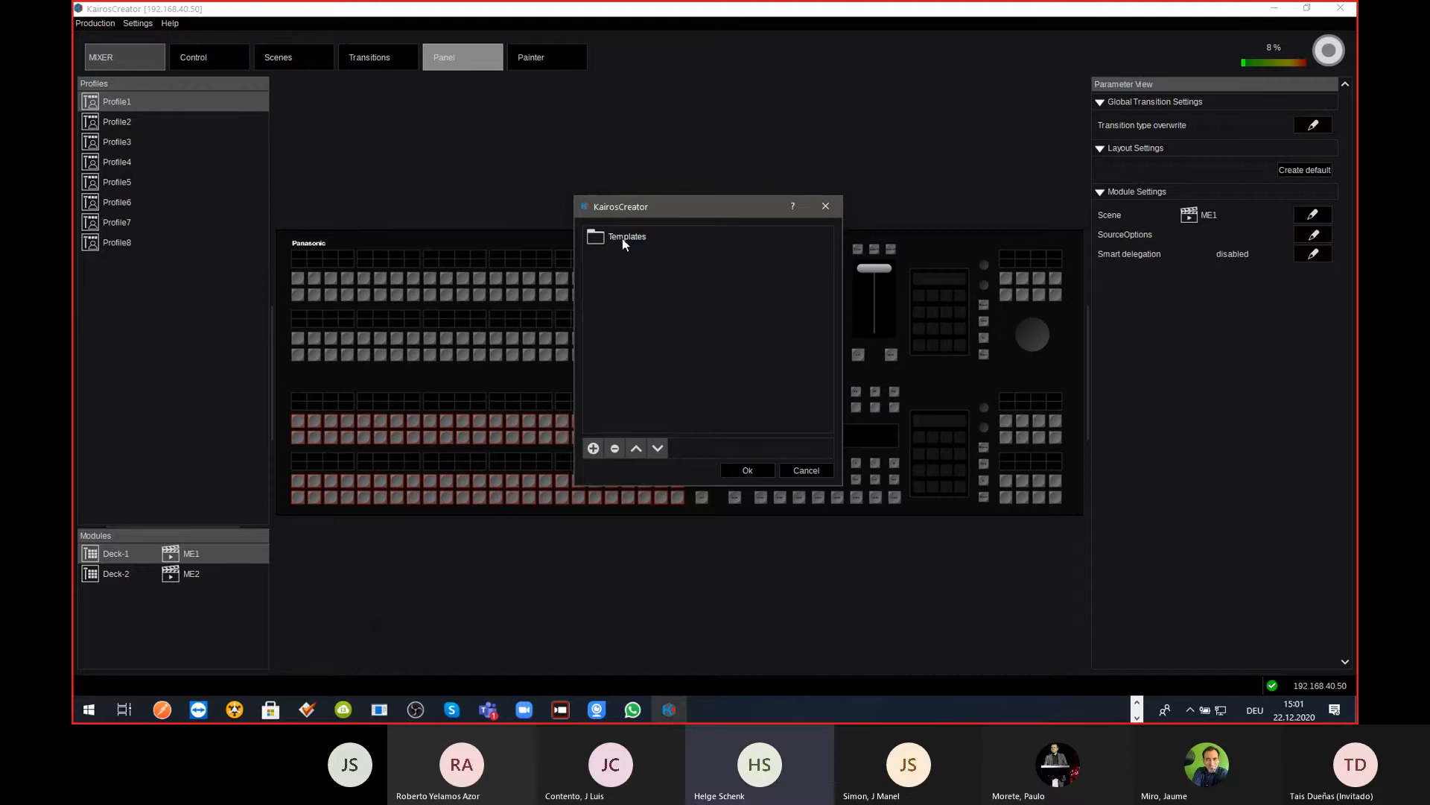
pyautogui.click(748, 471)
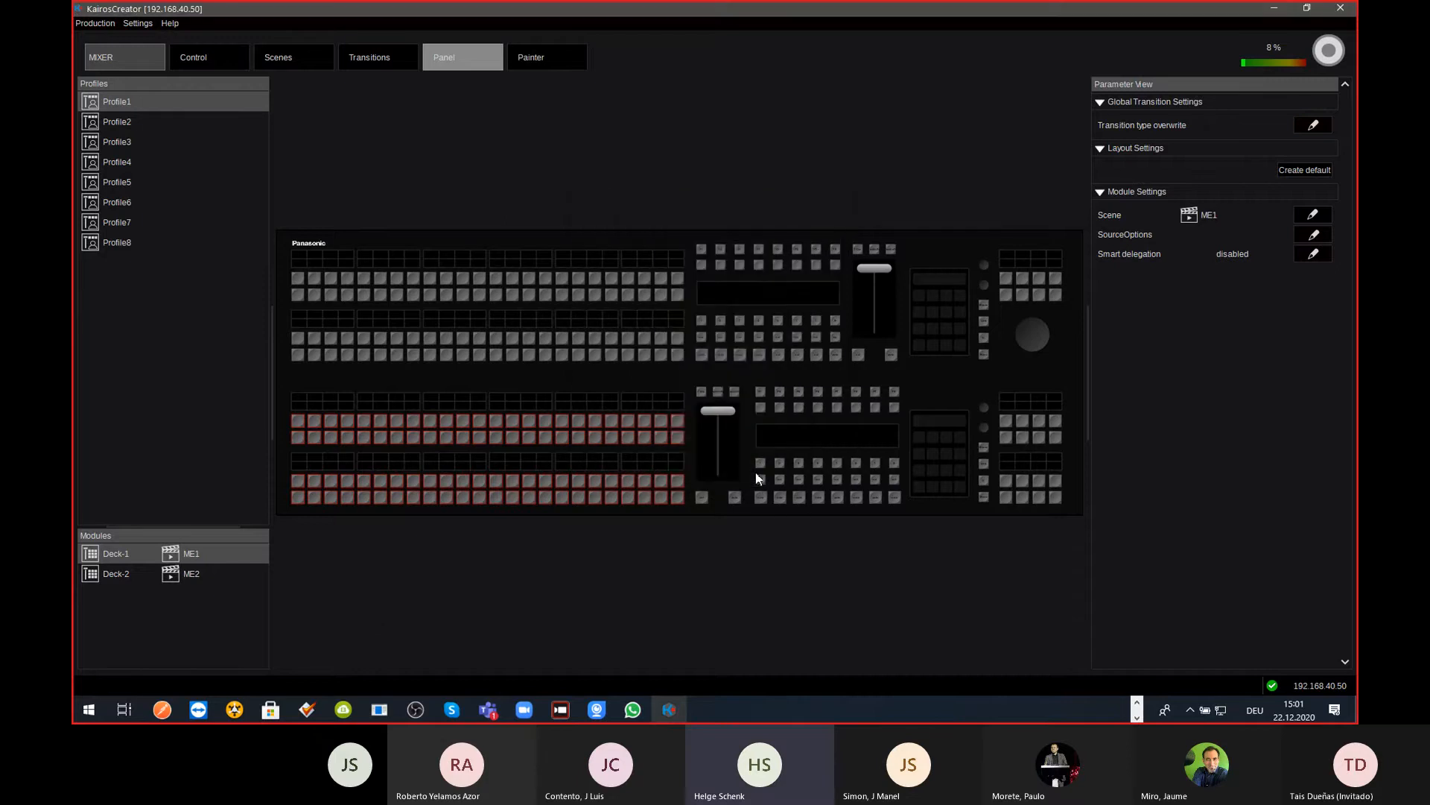
# Step: Go to the scenes view and move the 4Box scene up to directly below 2Box in the Templates folder
pyautogui.click(272, 61)
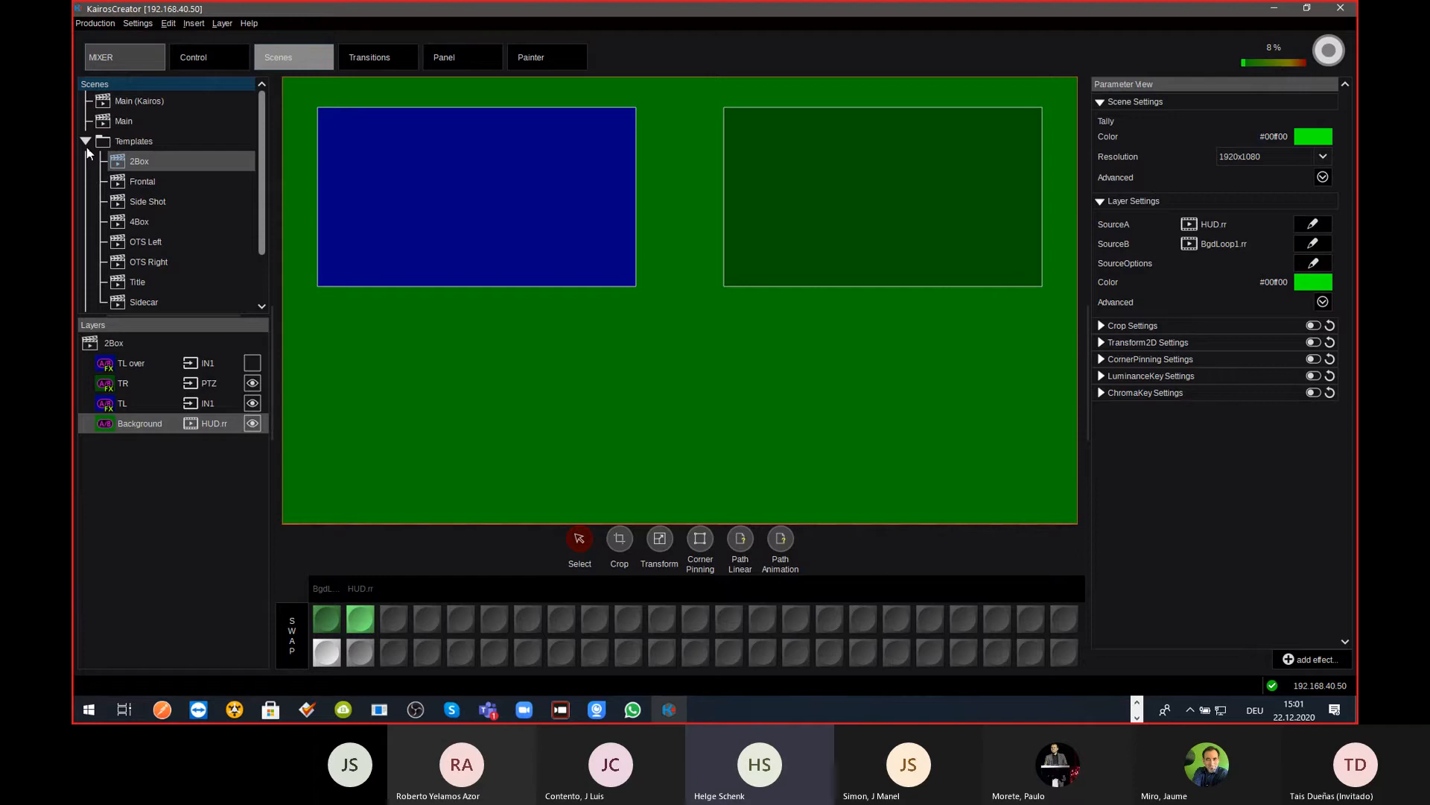
pyautogui.moveTo(258, 196)
pyautogui.mouseDown()
pyautogui.moveTo(262, 213)
pyautogui.moveTo(261, 195)
pyautogui.mouseUp()
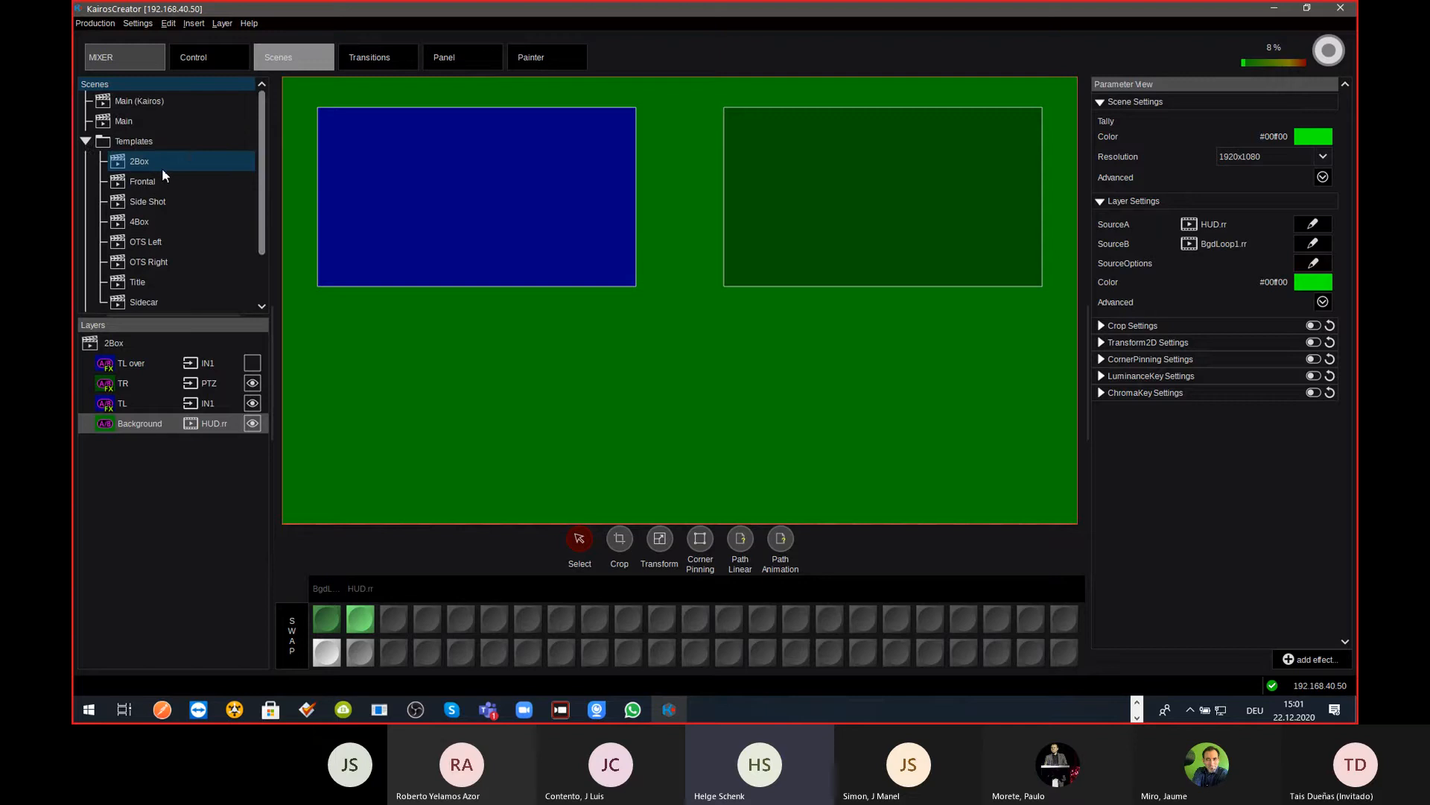
pyautogui.click(138, 224)
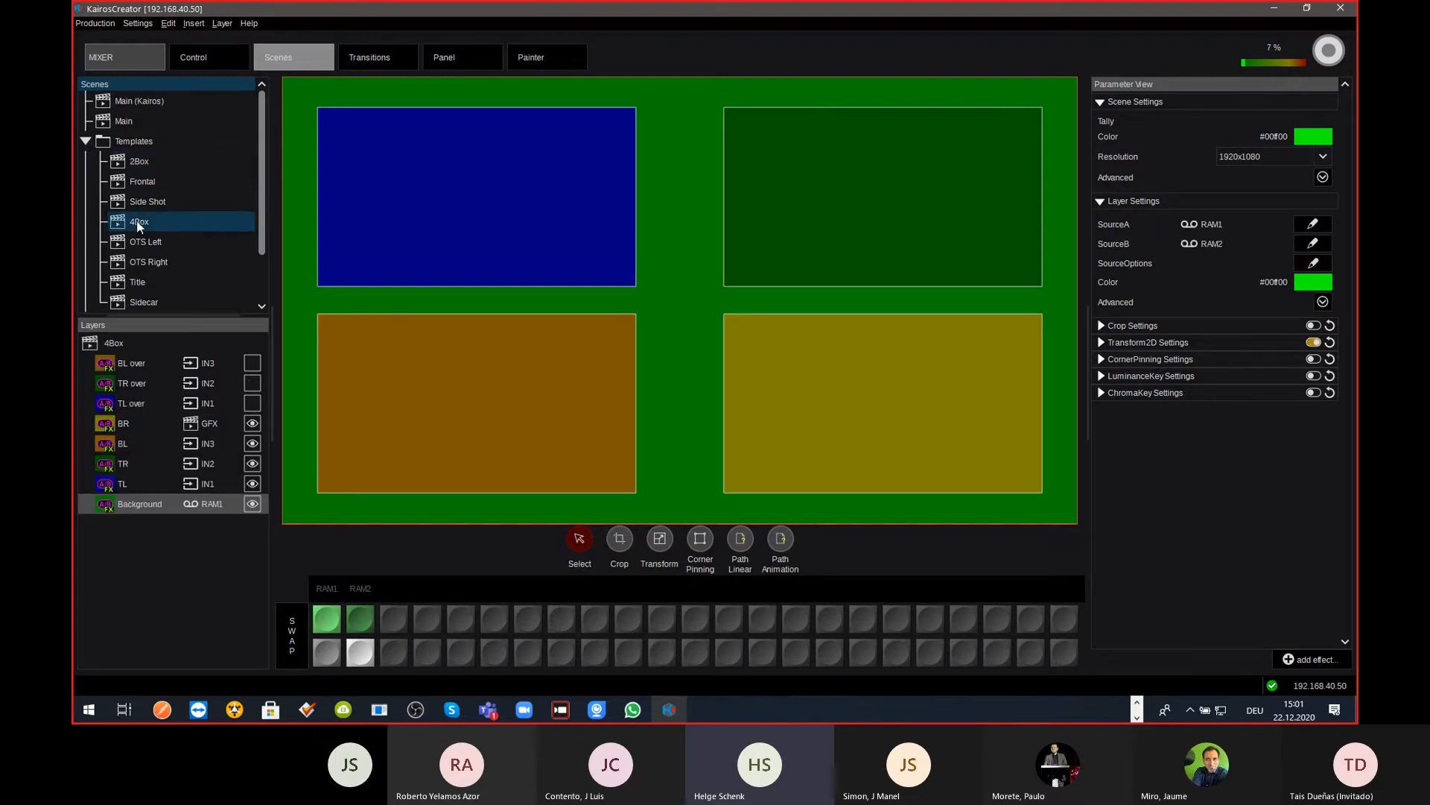
pyautogui.hotkey('ctrl', 'Up')
pyautogui.hotkey('ctrl', 'Up')
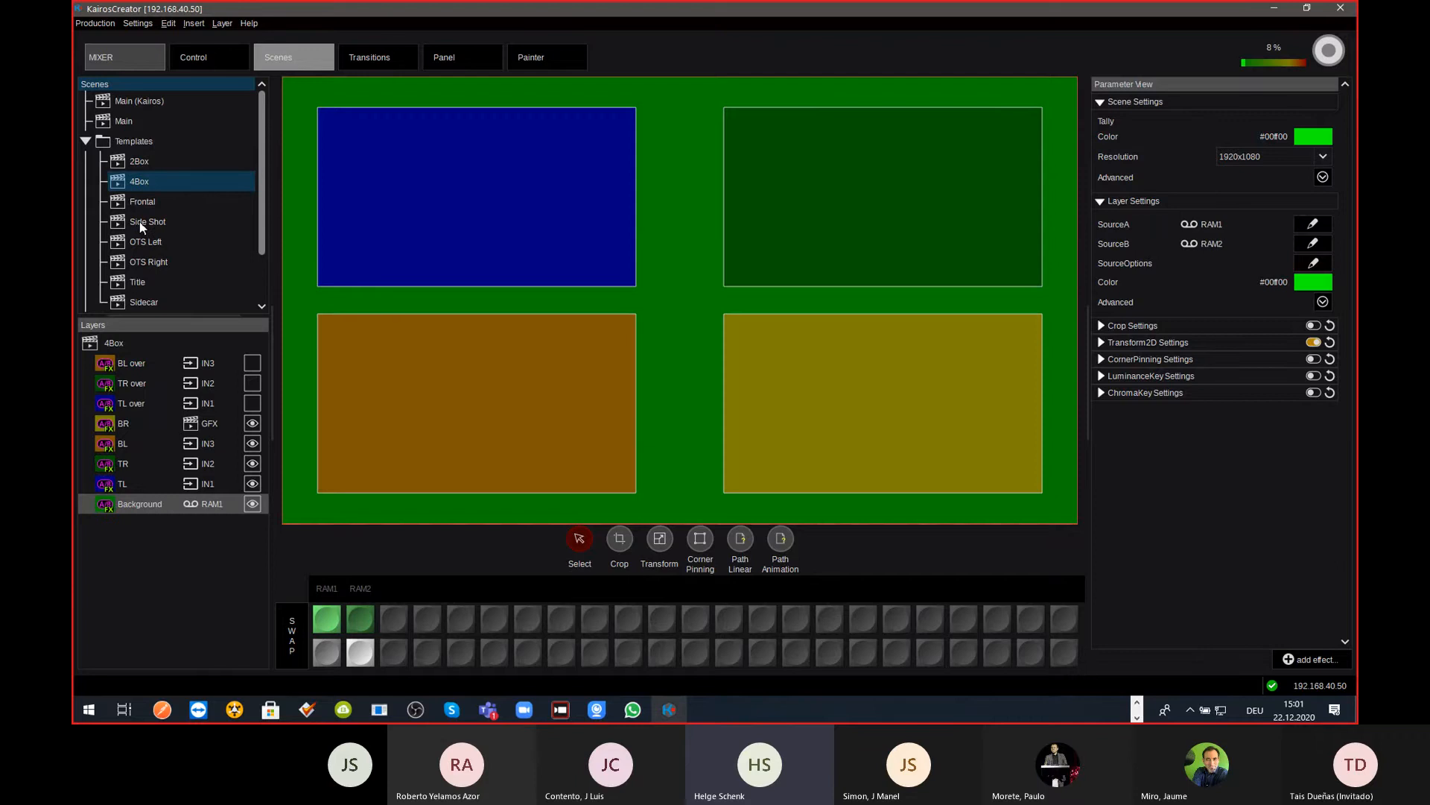
# Step: Look at the Side Shot scene and move OTS Left up to directly below 4Box in the Templates folder
pyautogui.click(147, 223)
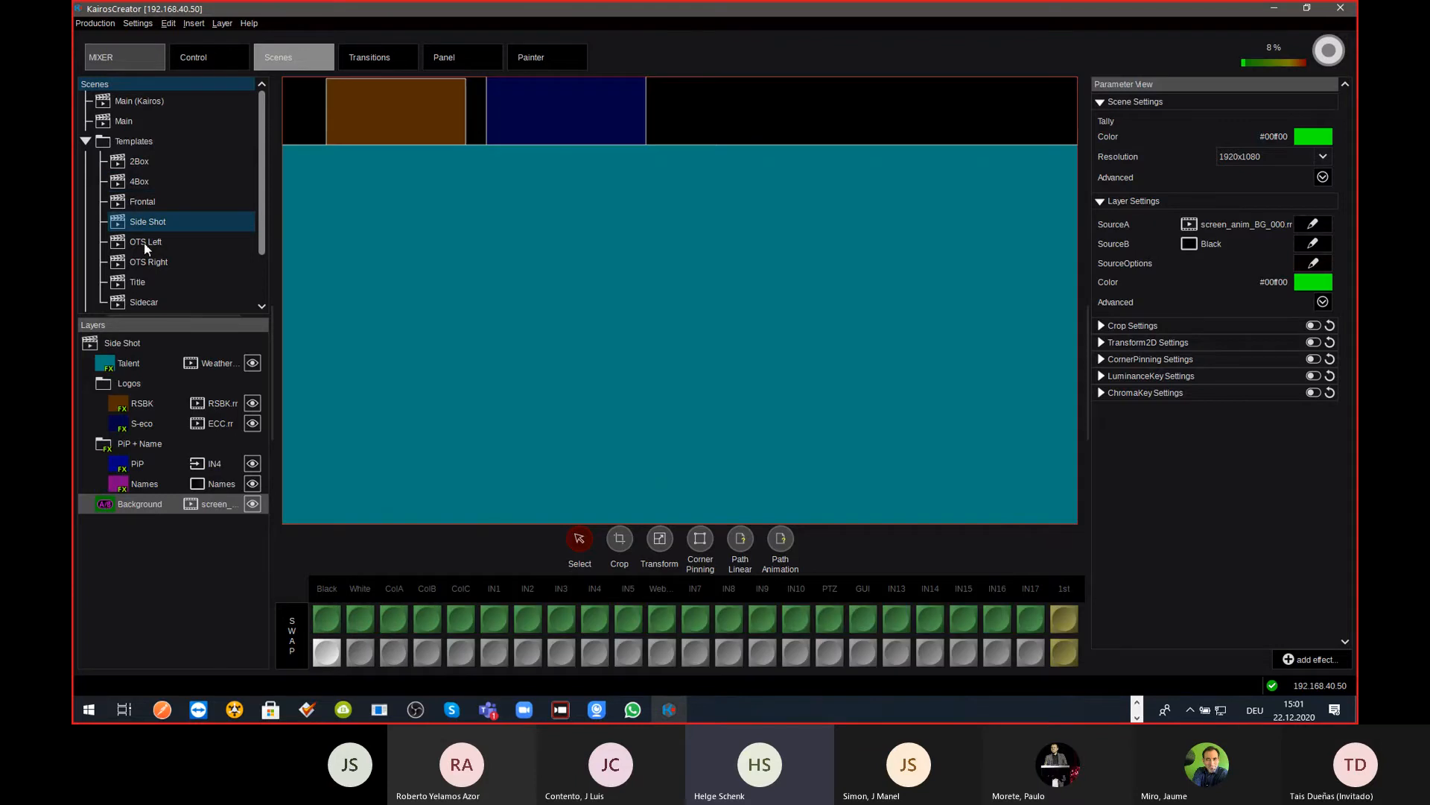
pyautogui.click(146, 243)
pyautogui.hotkey('ctrl', 'Up')
pyautogui.hotkey('ctrl', 'Up')
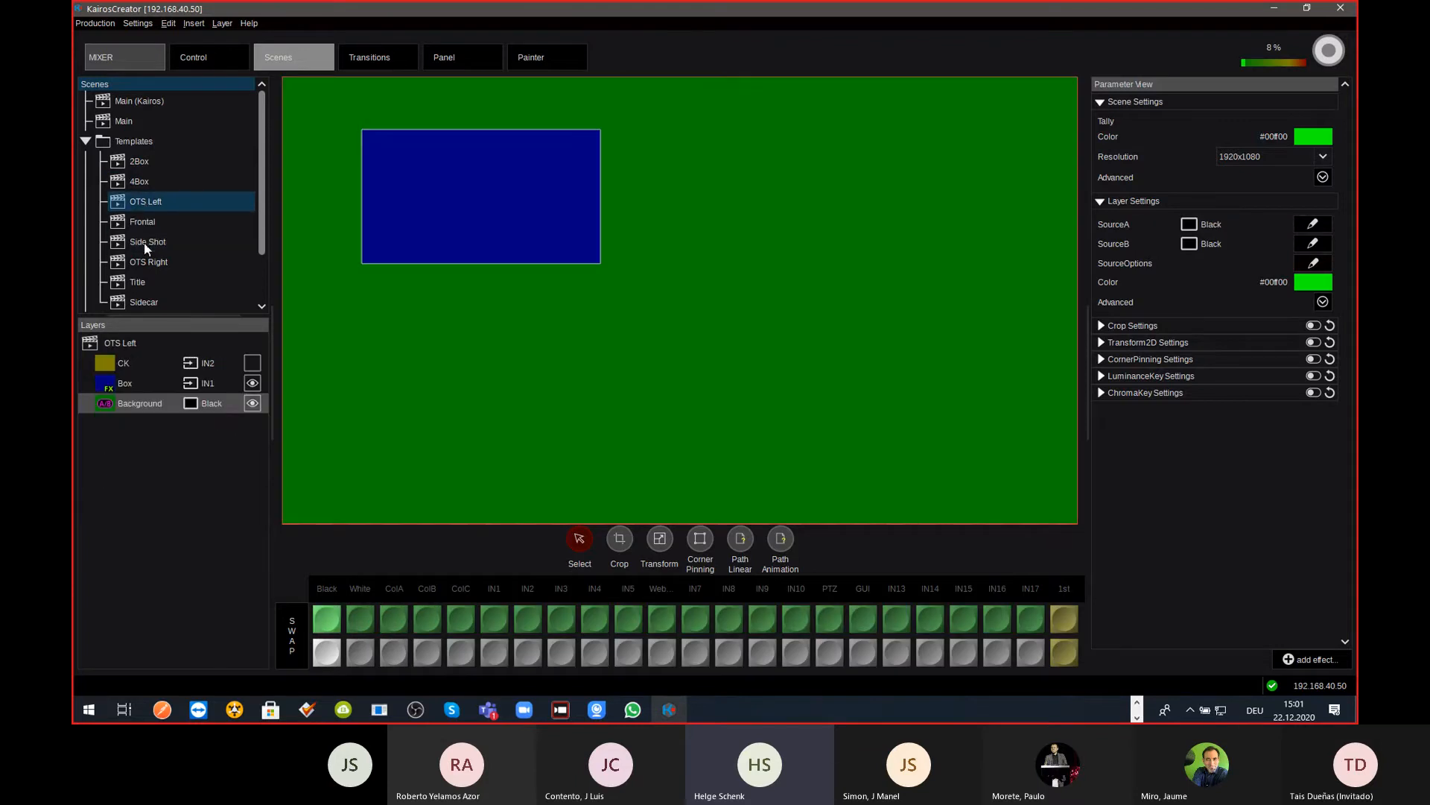
# Step: In the Templates folder, move OTS Right up to directly below OTS Left, and Frontal down to directly below Title
pyautogui.click(152, 262)
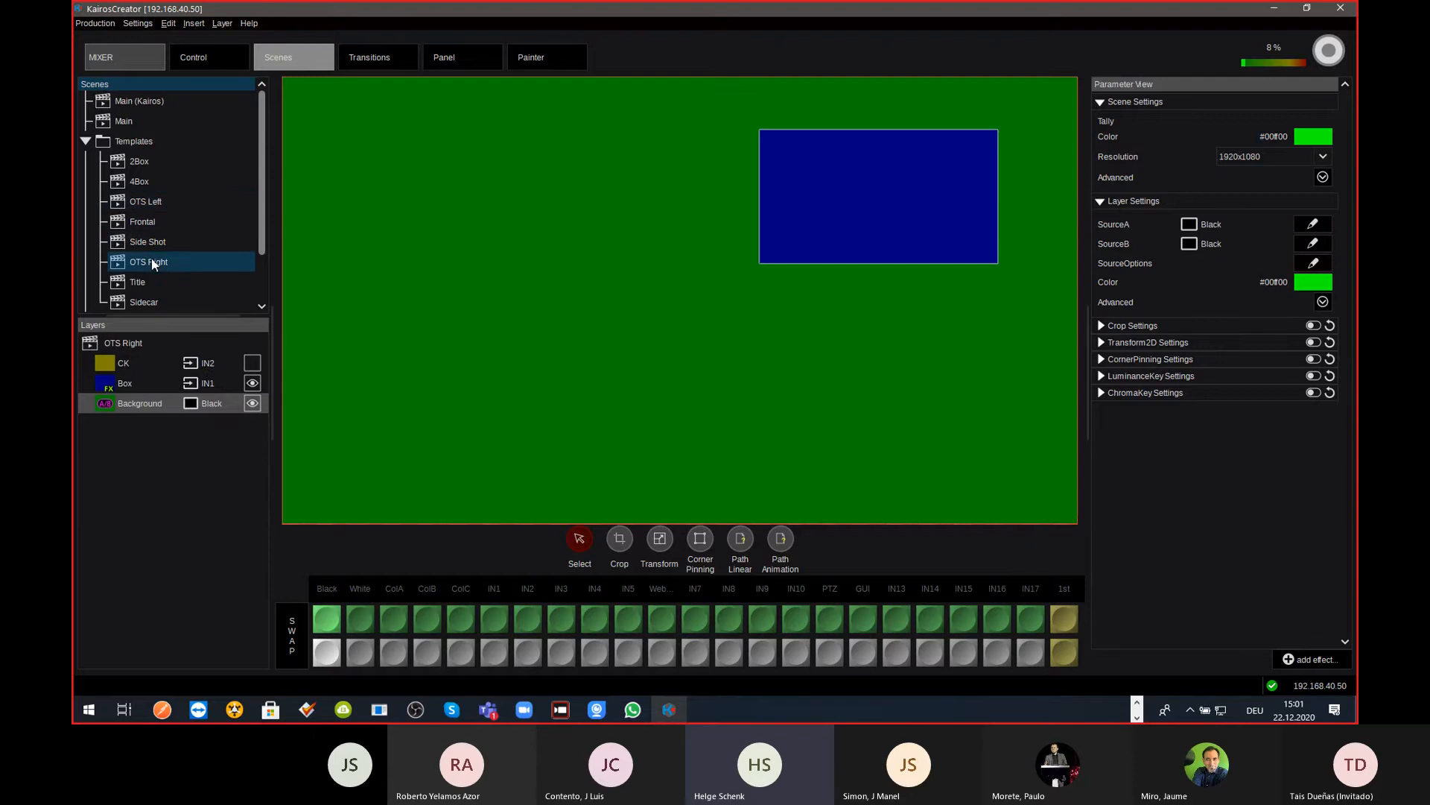
pyautogui.hotkey('ctrl', 'Up')
pyautogui.hotkey('ctrl', 'Up')
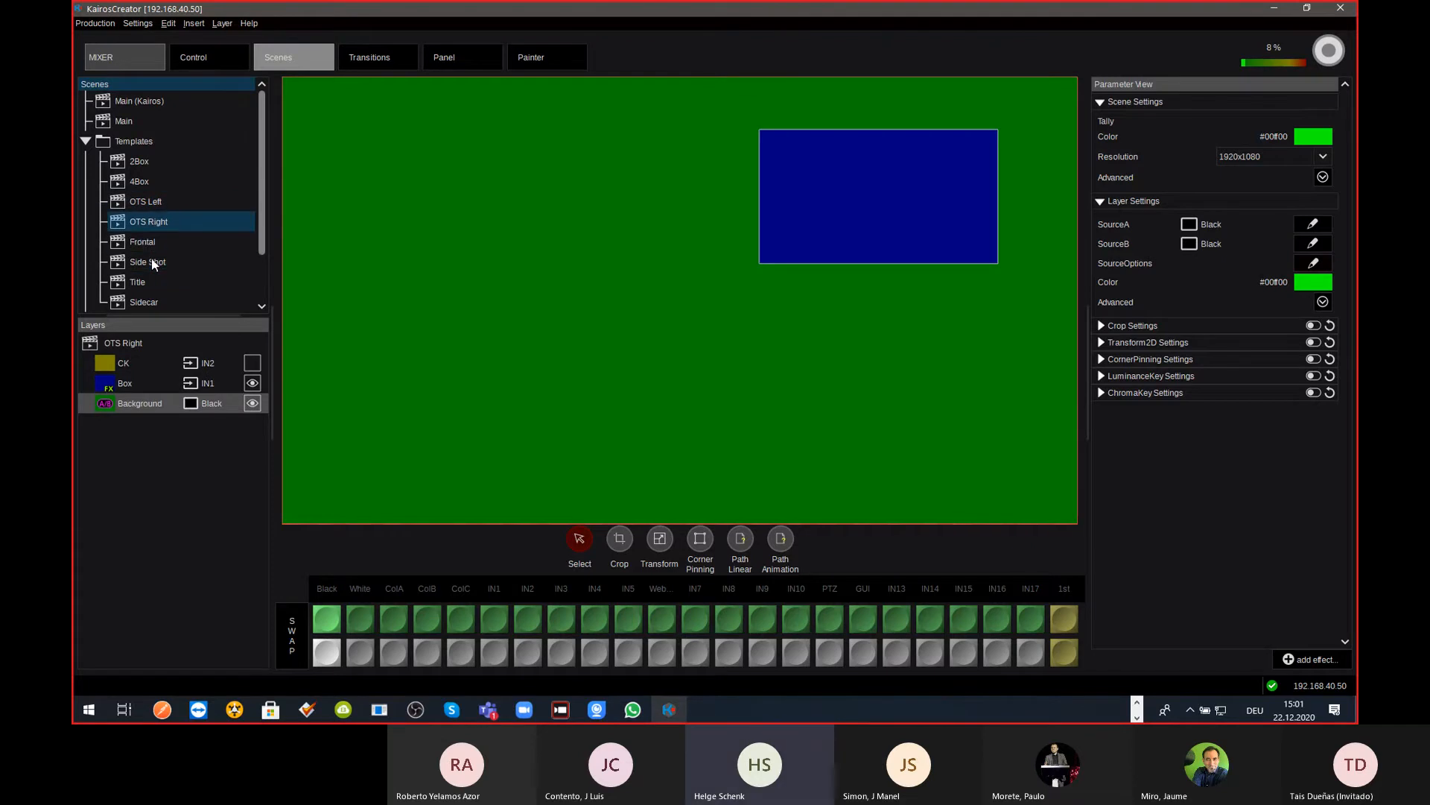
pyautogui.click(146, 247)
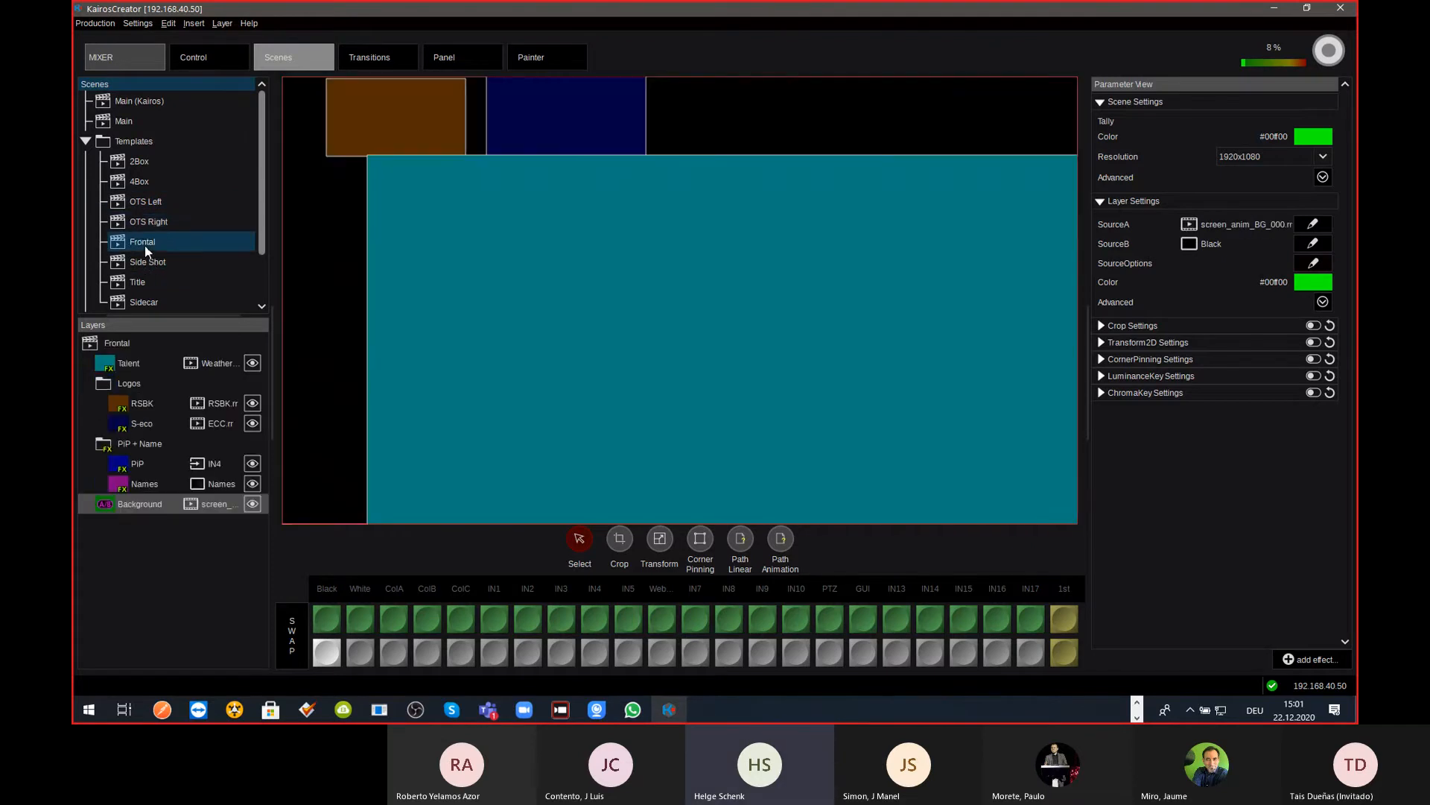
pyautogui.hotkey('ctrl', 'Down')
pyautogui.hotkey('ctrl', 'Down')
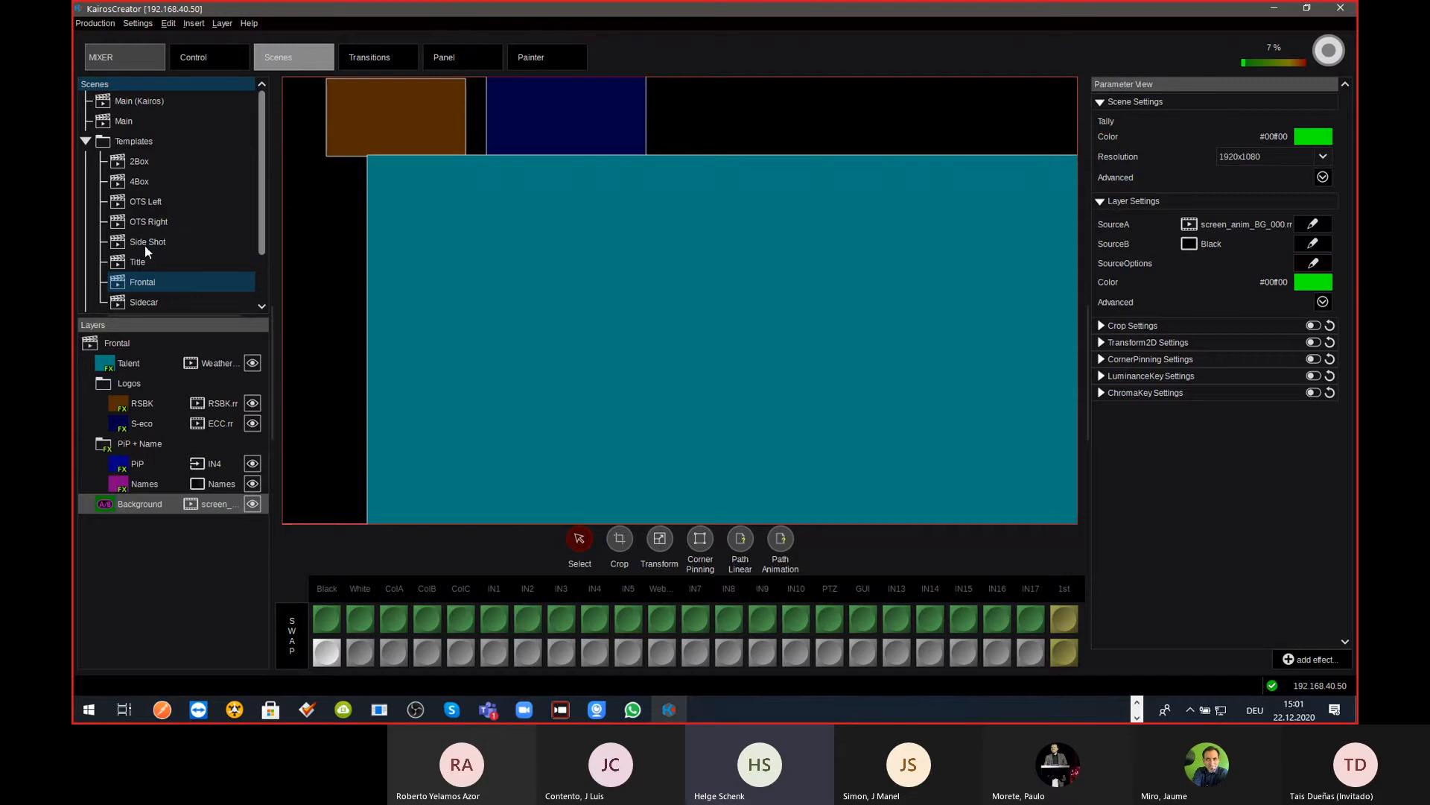
# Step: Move the Side Shot scene down to below Sidecar, and move Sidecar up to directly below Title in the Templates folder
pyautogui.click(145, 244)
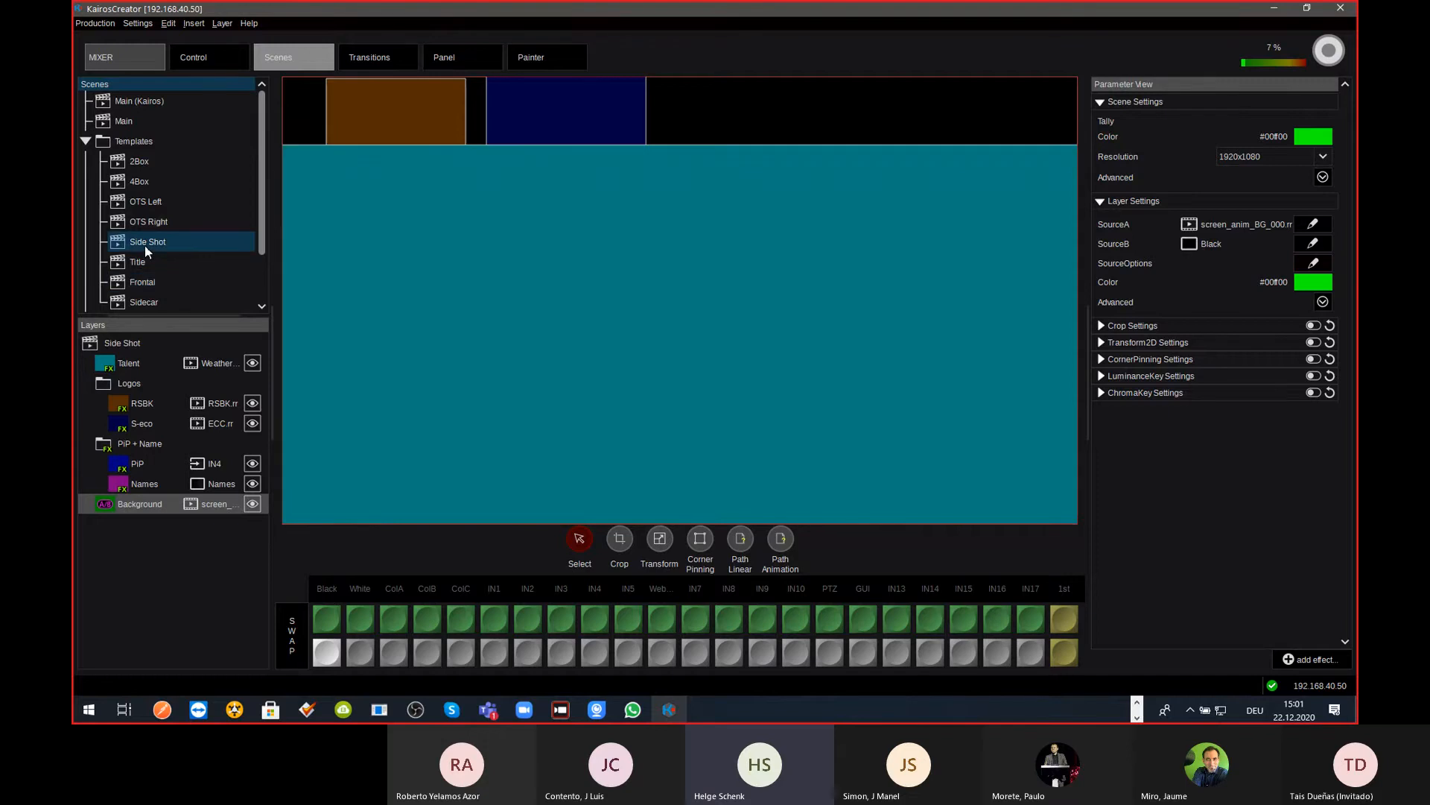
pyautogui.hotkey('ctrl', 'Down')
pyautogui.hotkey('ctrl', 'Down')
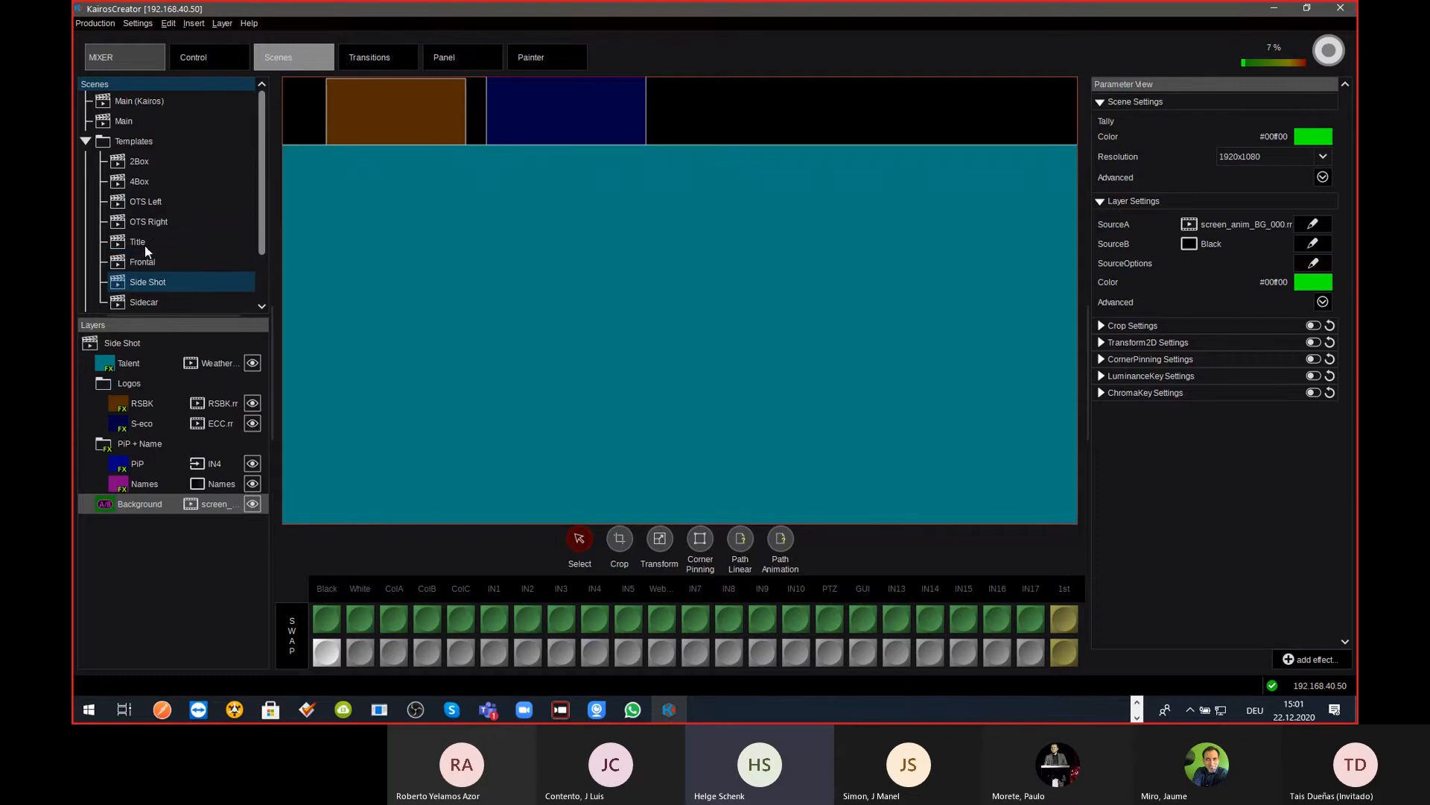
pyautogui.hotkey('ctrl', 'Down')
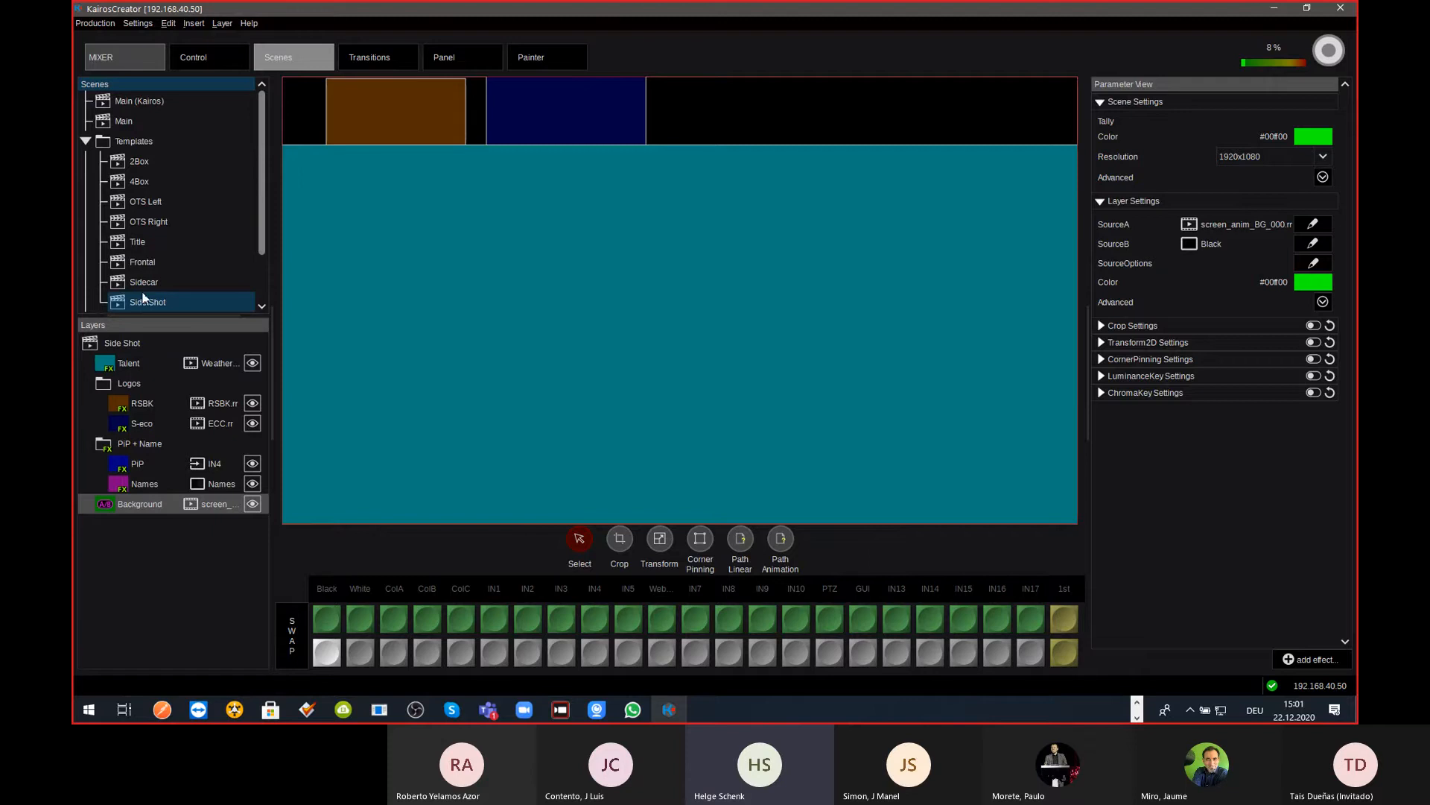
pyautogui.click(151, 283)
pyautogui.hotkey('ctrl', 'Up')
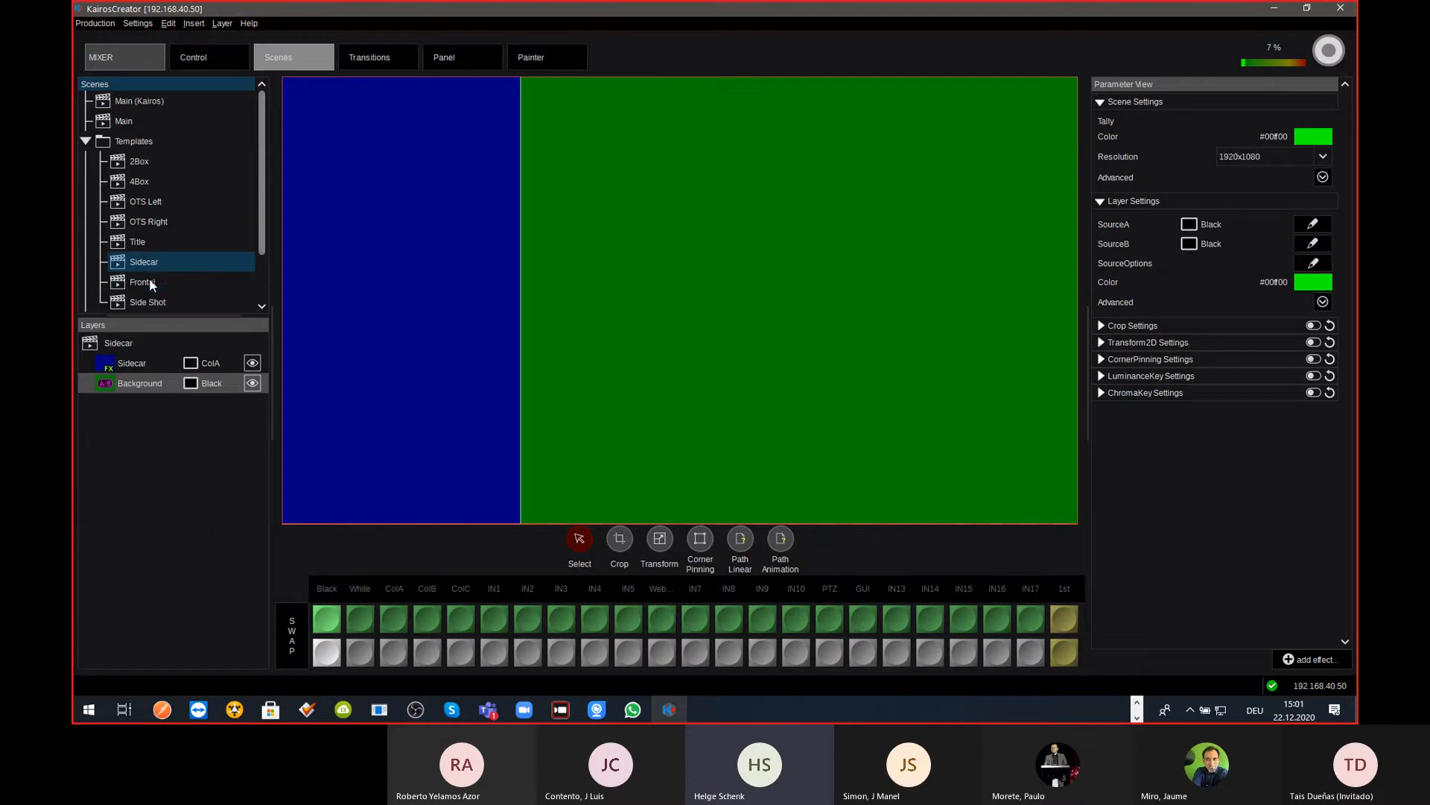
# Step: Add the ME's folder and the Main (Kairos) scene to the source options of the Deck-1 panel module
pyautogui.click(454, 60)
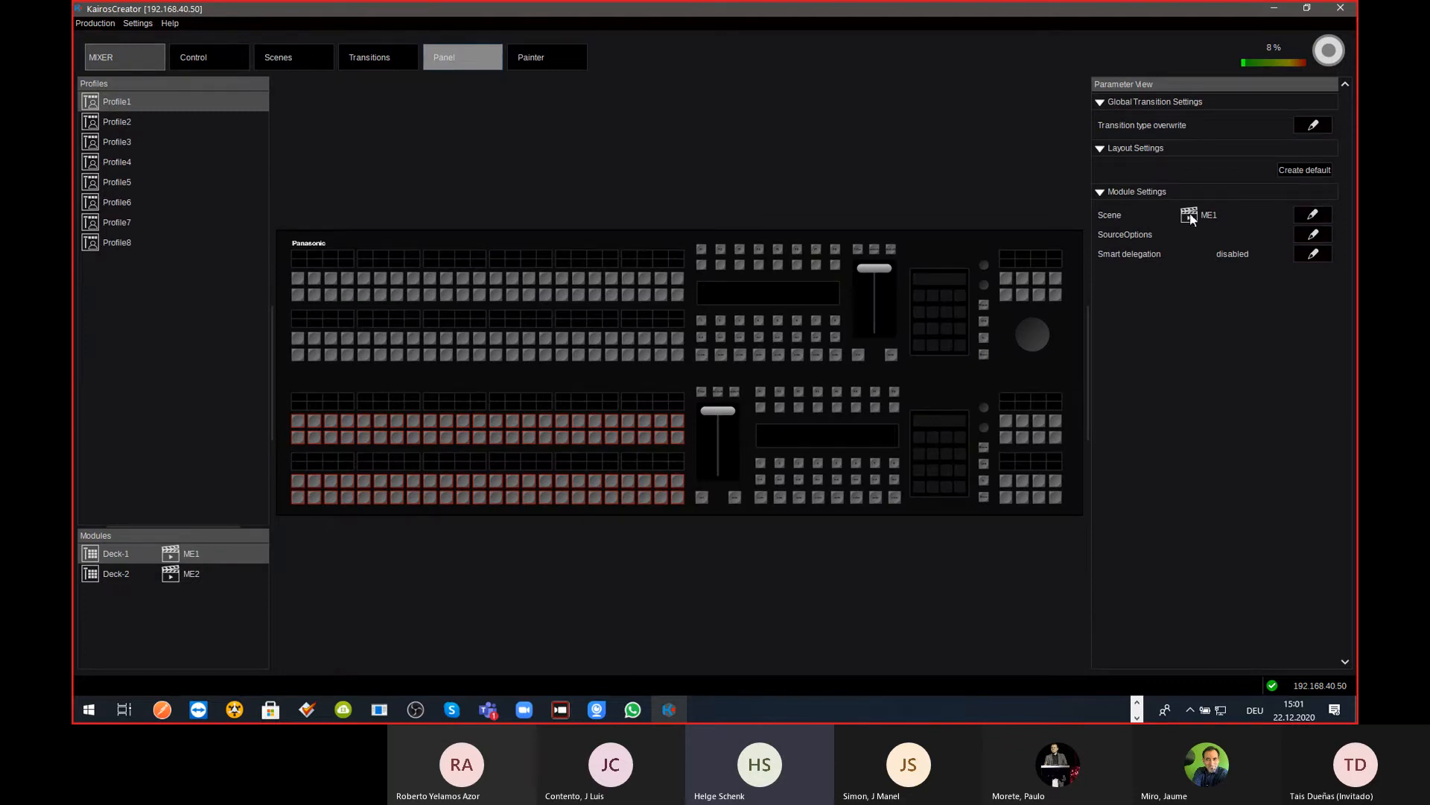
pyautogui.click(1317, 235)
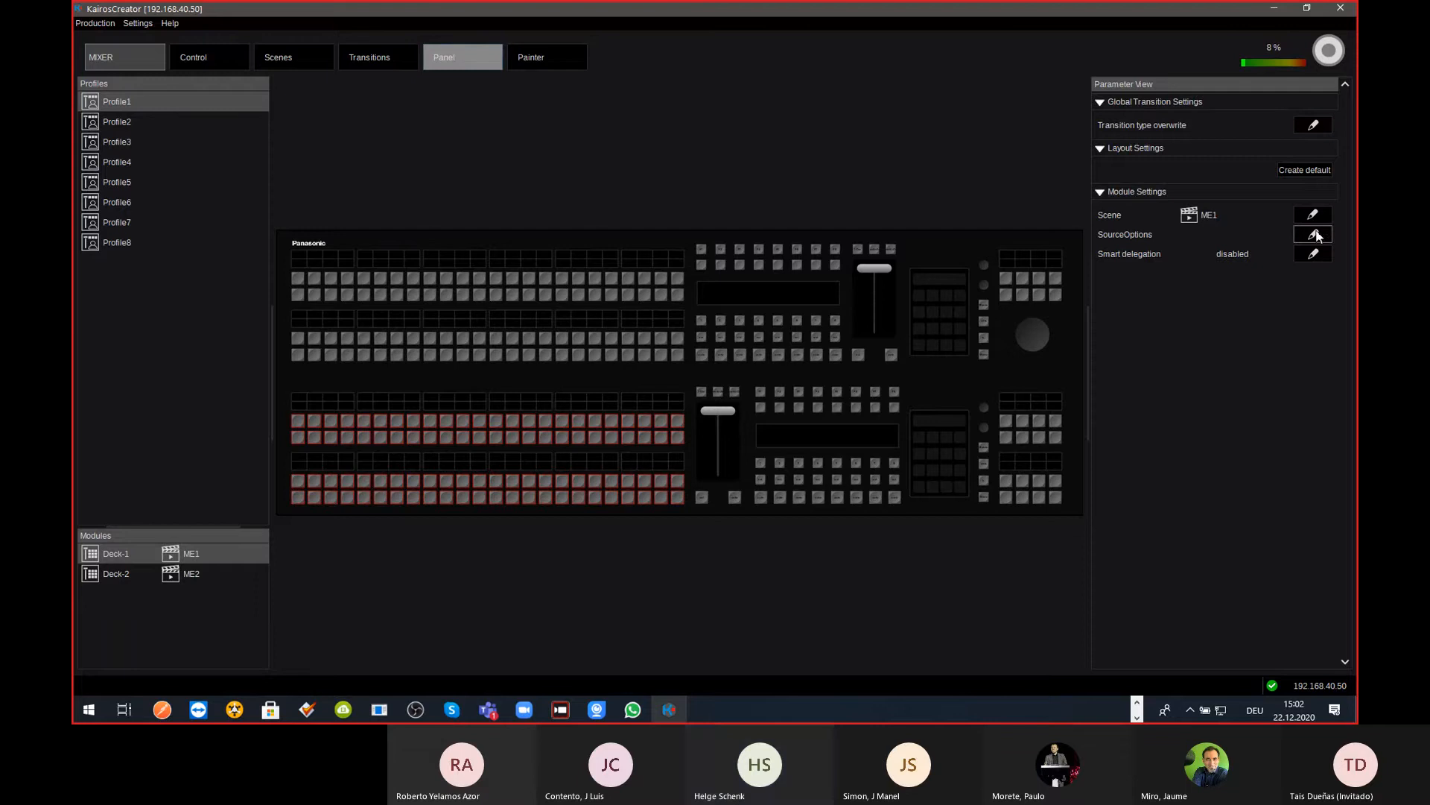
pyautogui.click(594, 448)
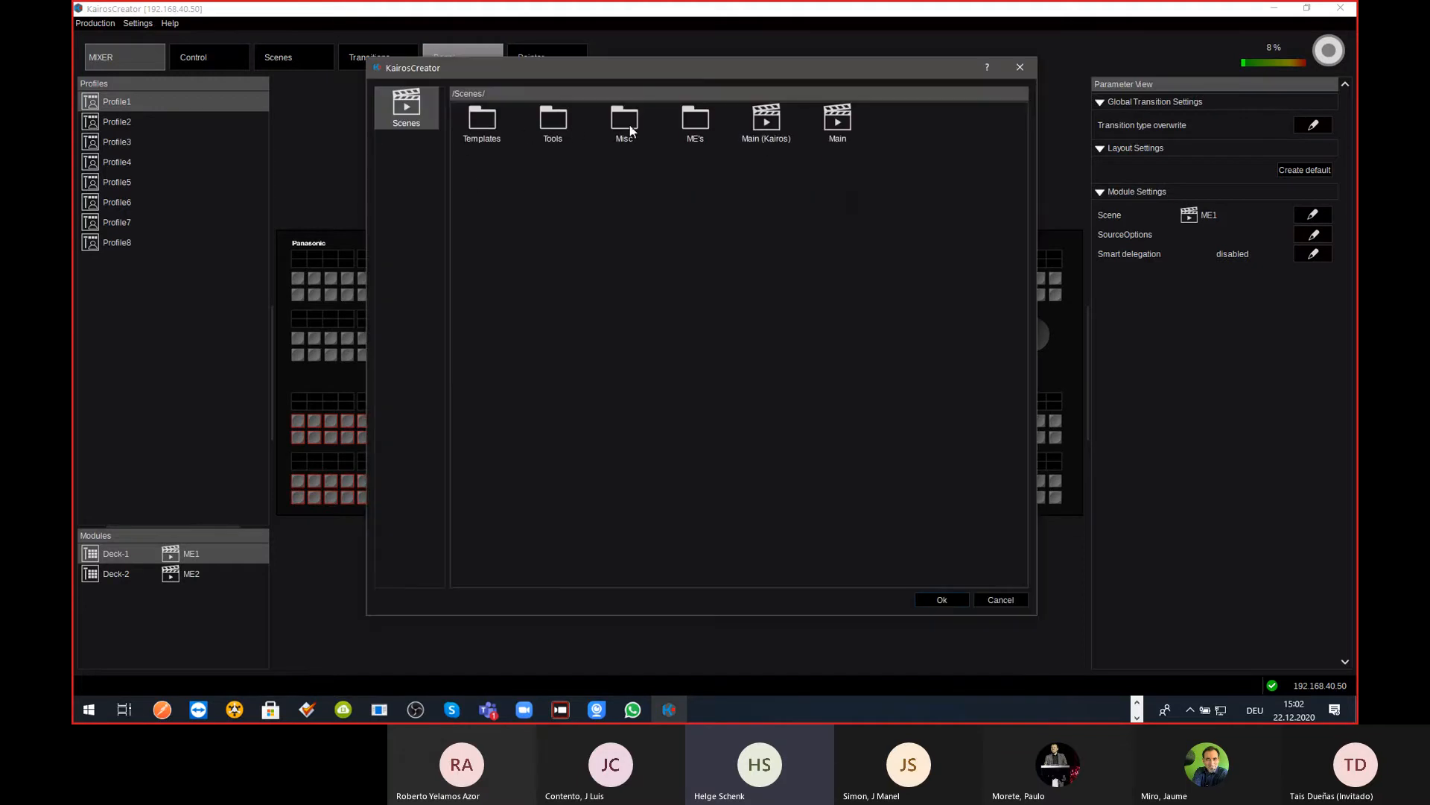
pyautogui.click(701, 129)
pyautogui.click(950, 598)
pyautogui.click(593, 448)
pyautogui.click(776, 126)
pyautogui.click(944, 598)
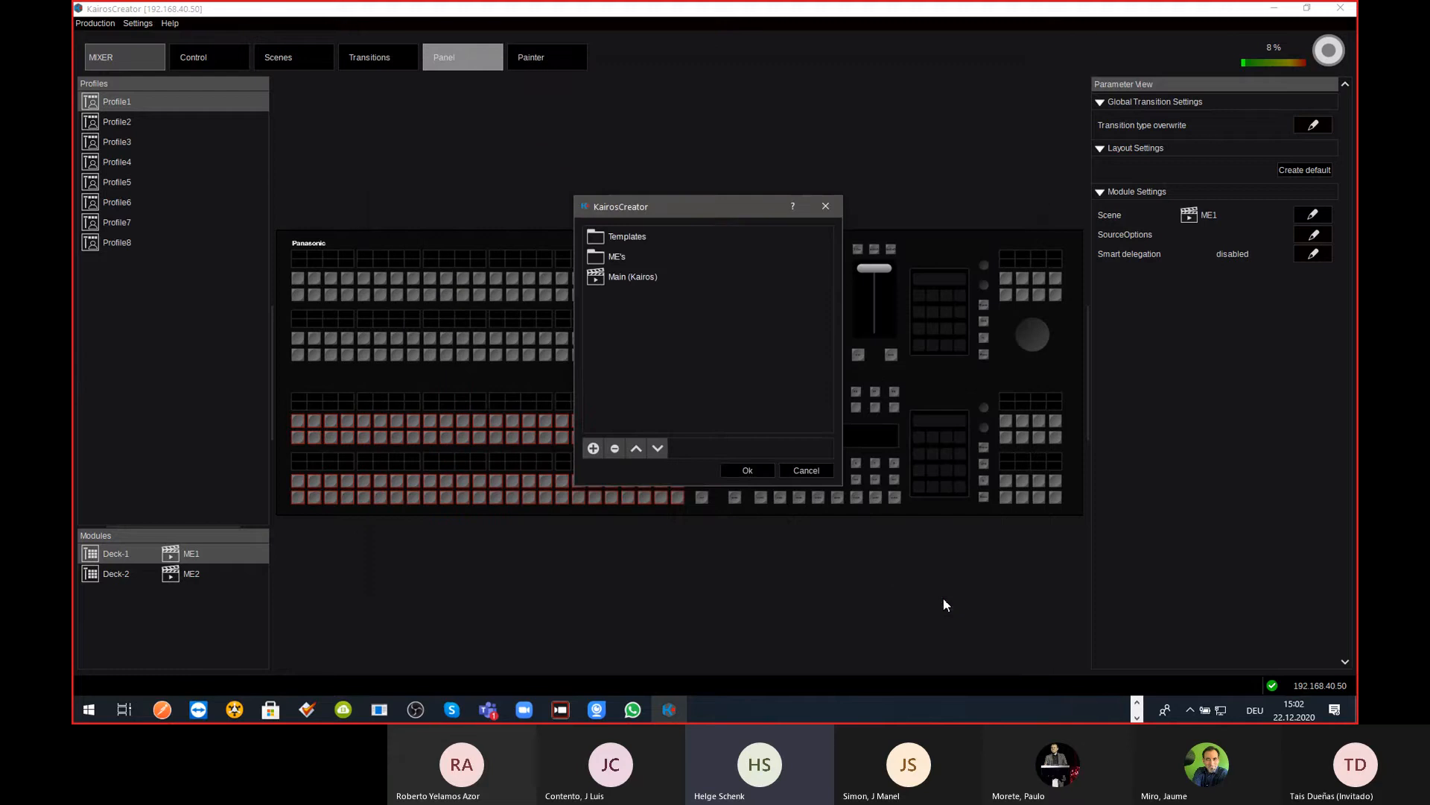
pyautogui.click(751, 476)
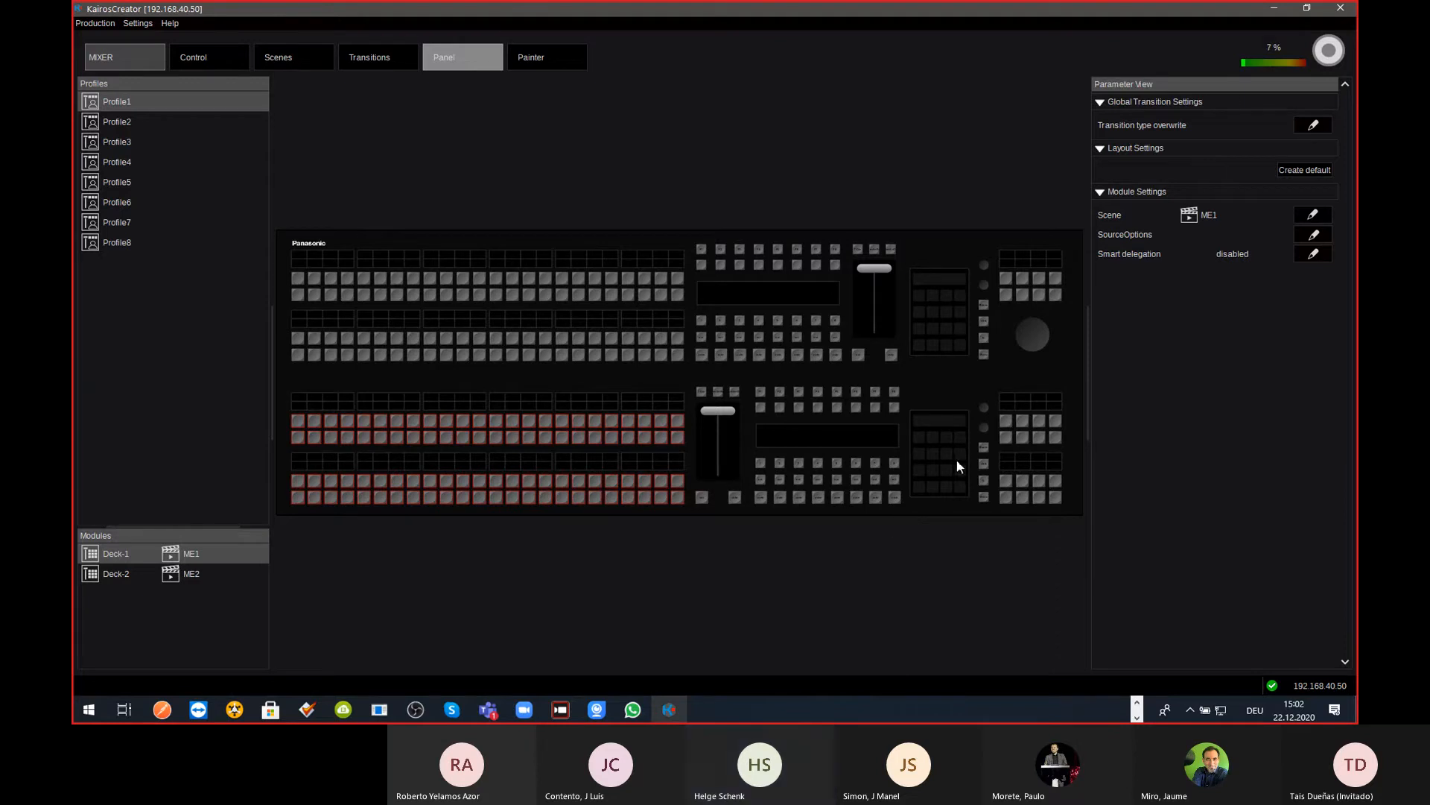
# Step: Switch to the Panel window and compare the delegation labels at the end of the button rows with Deck-1's scene assignment in KairosCreator
pyautogui.hotkey('alt', 'Tab')
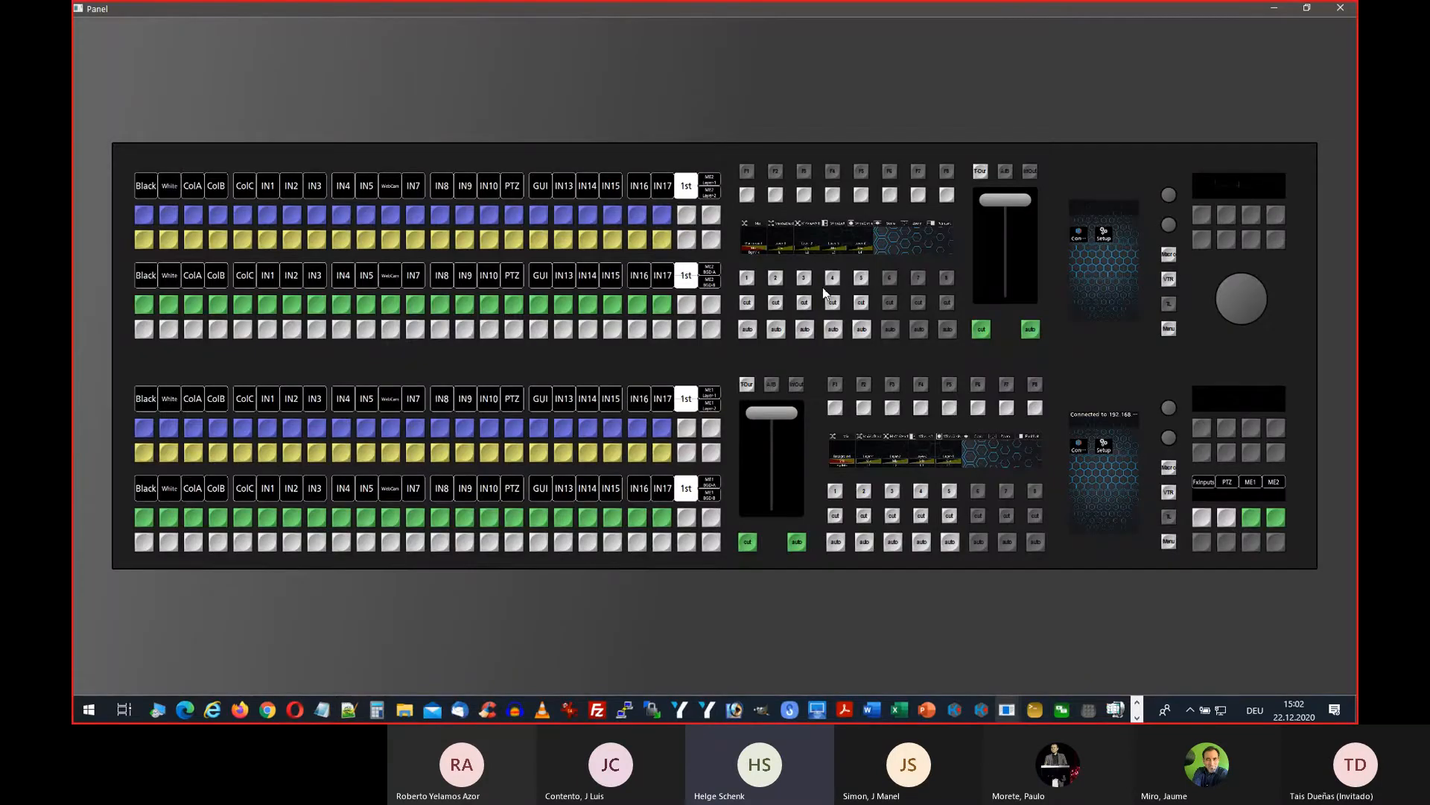
pyautogui.scroll(5, 823, 293)
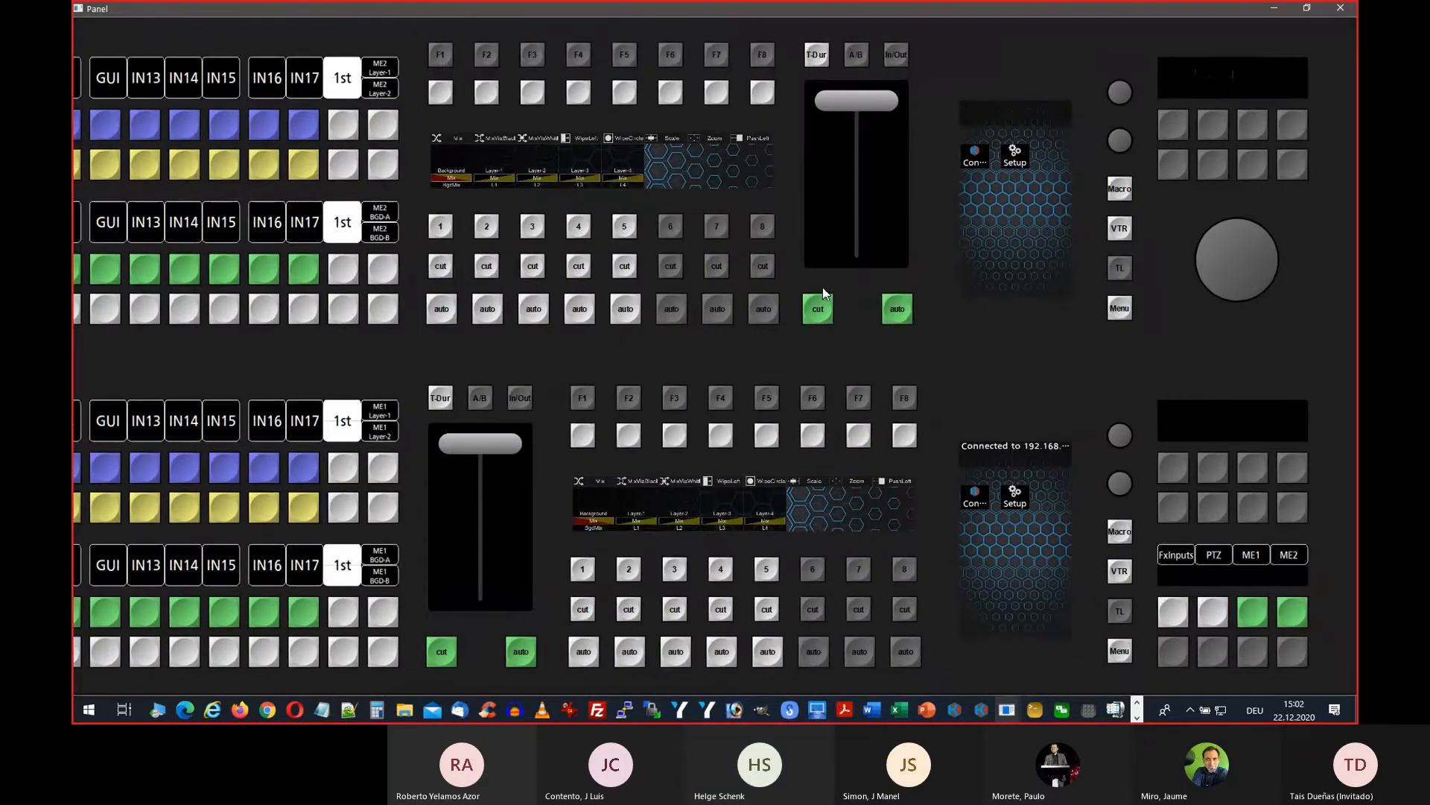
pyautogui.hscroll(-10, 823, 292)
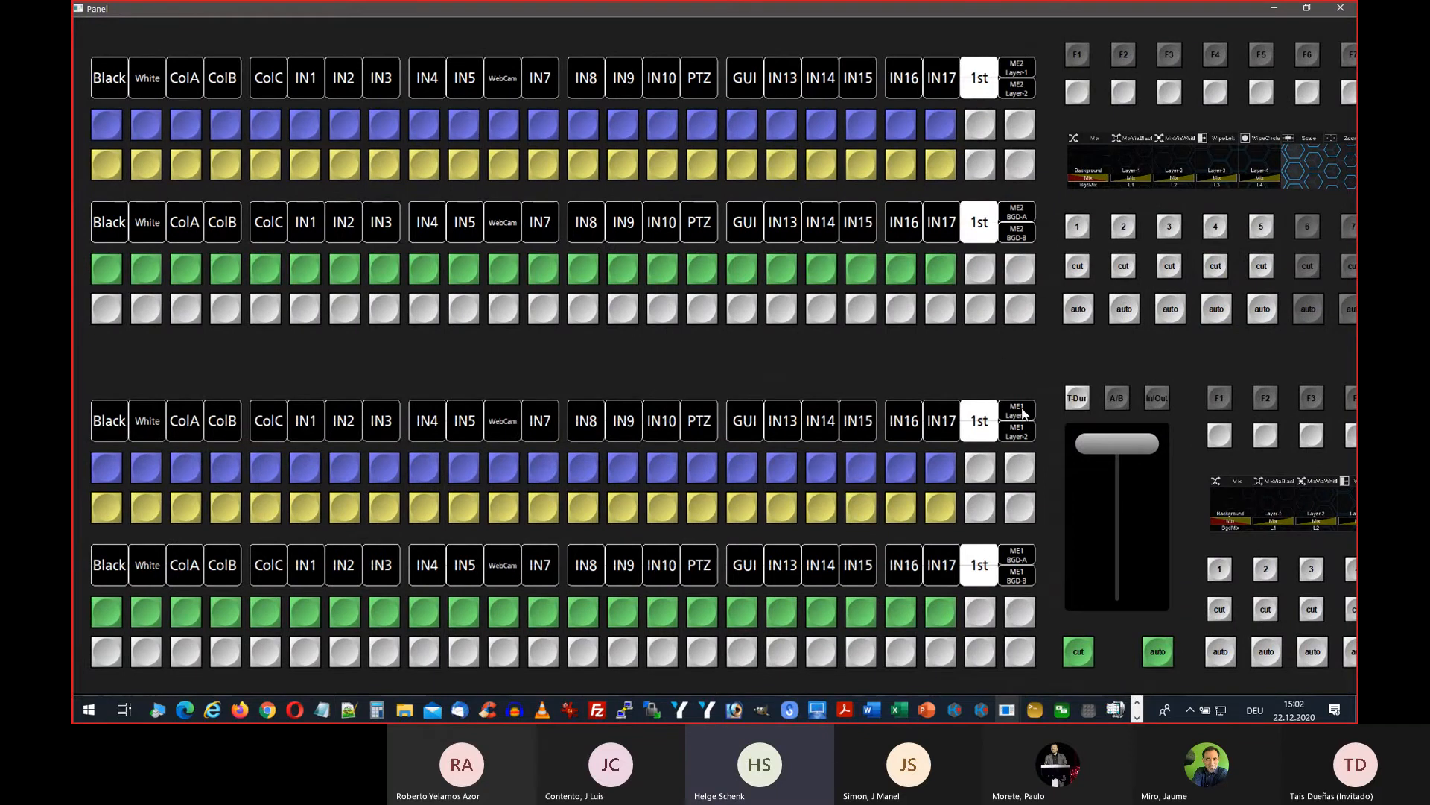
pyautogui.scroll(4, 1023, 414)
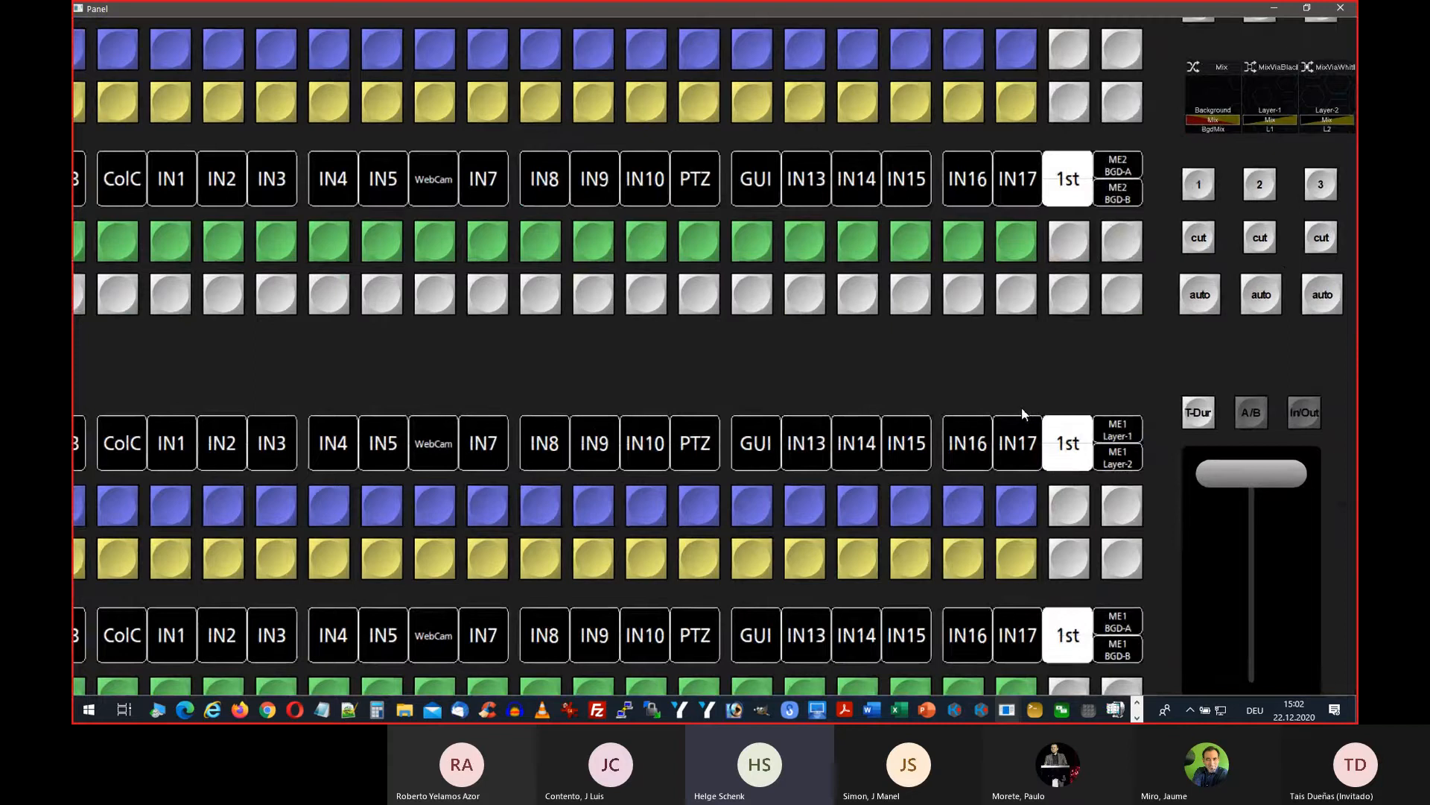
pyautogui.scroll(-3, 1024, 413)
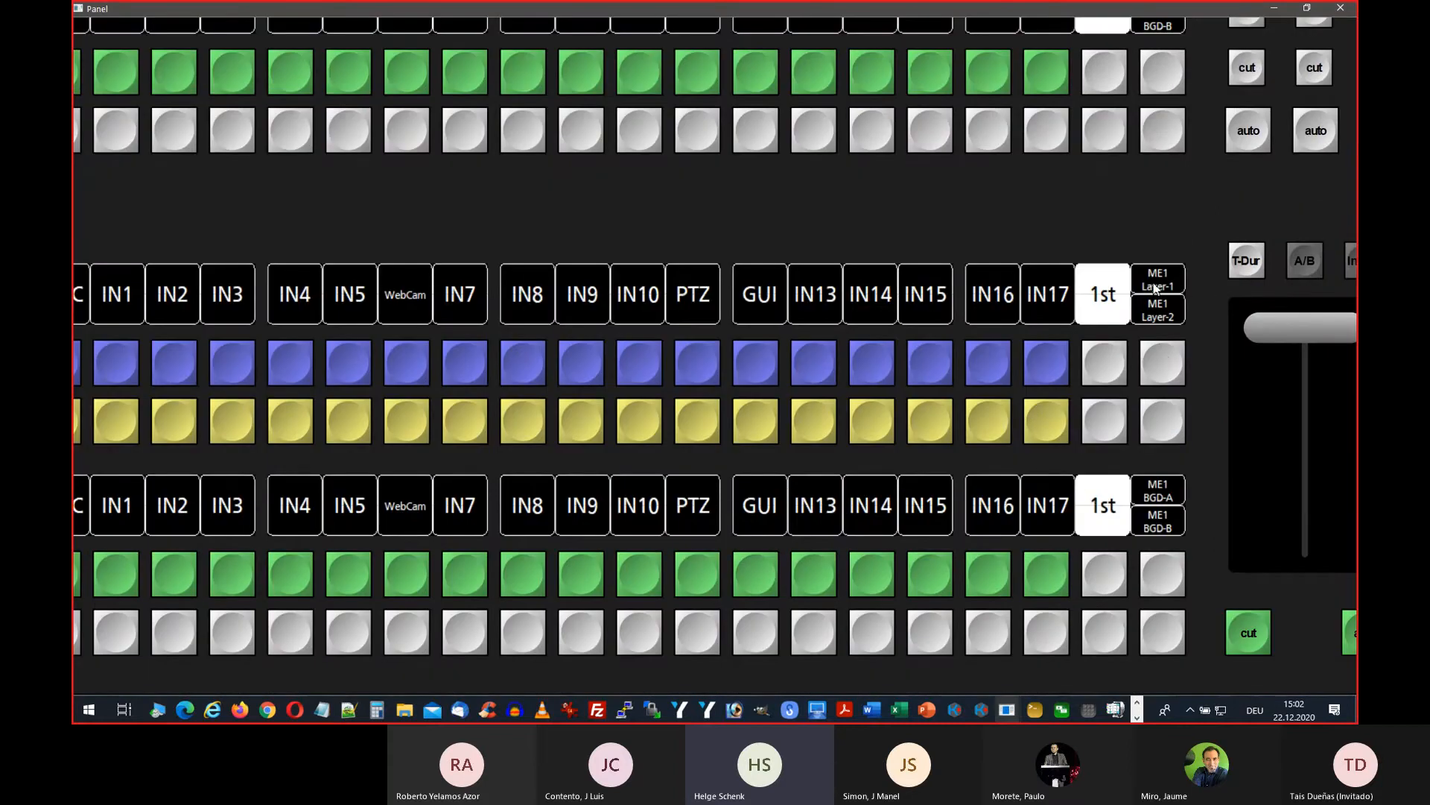
pyautogui.hotkey('alt', 'Tab')
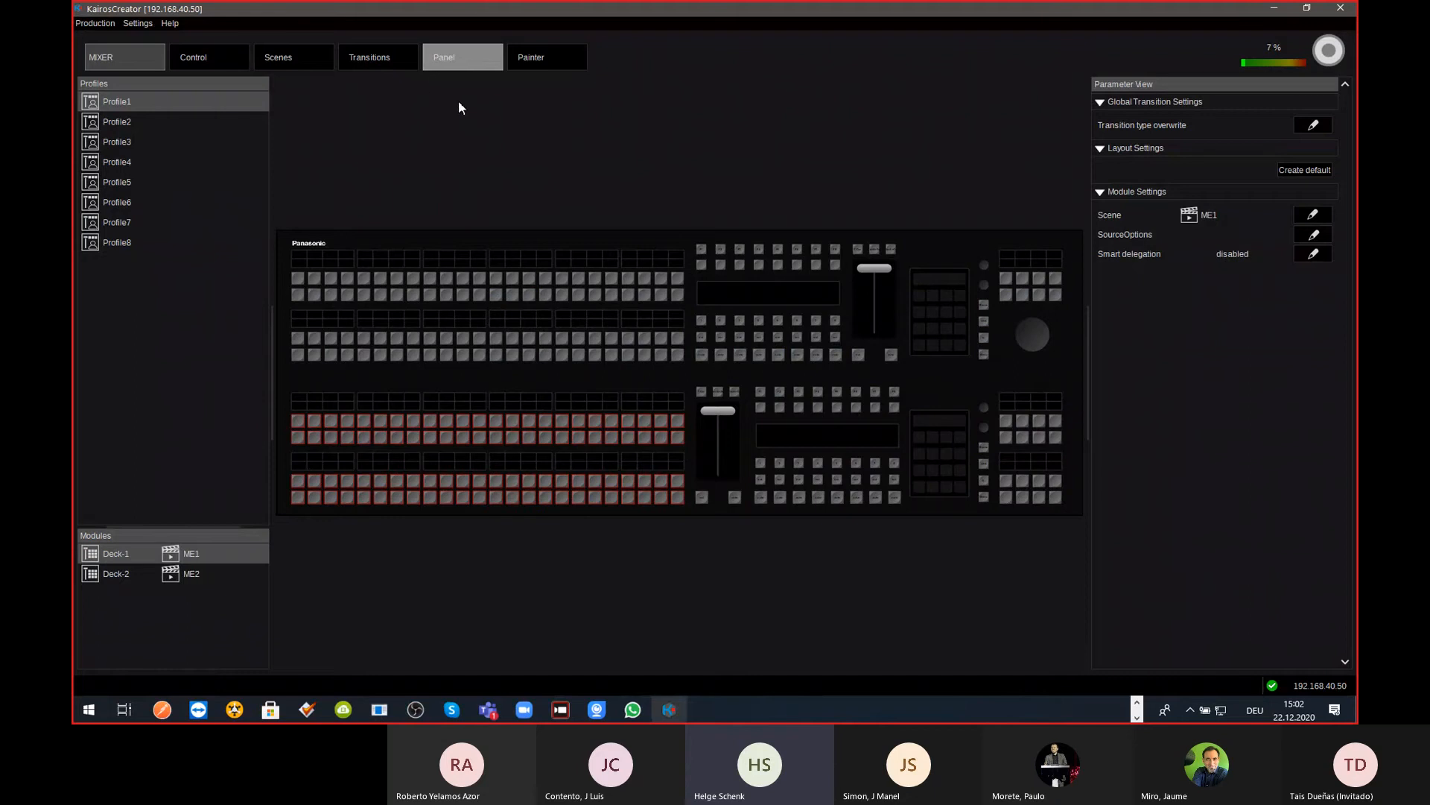
pyautogui.click(196, 556)
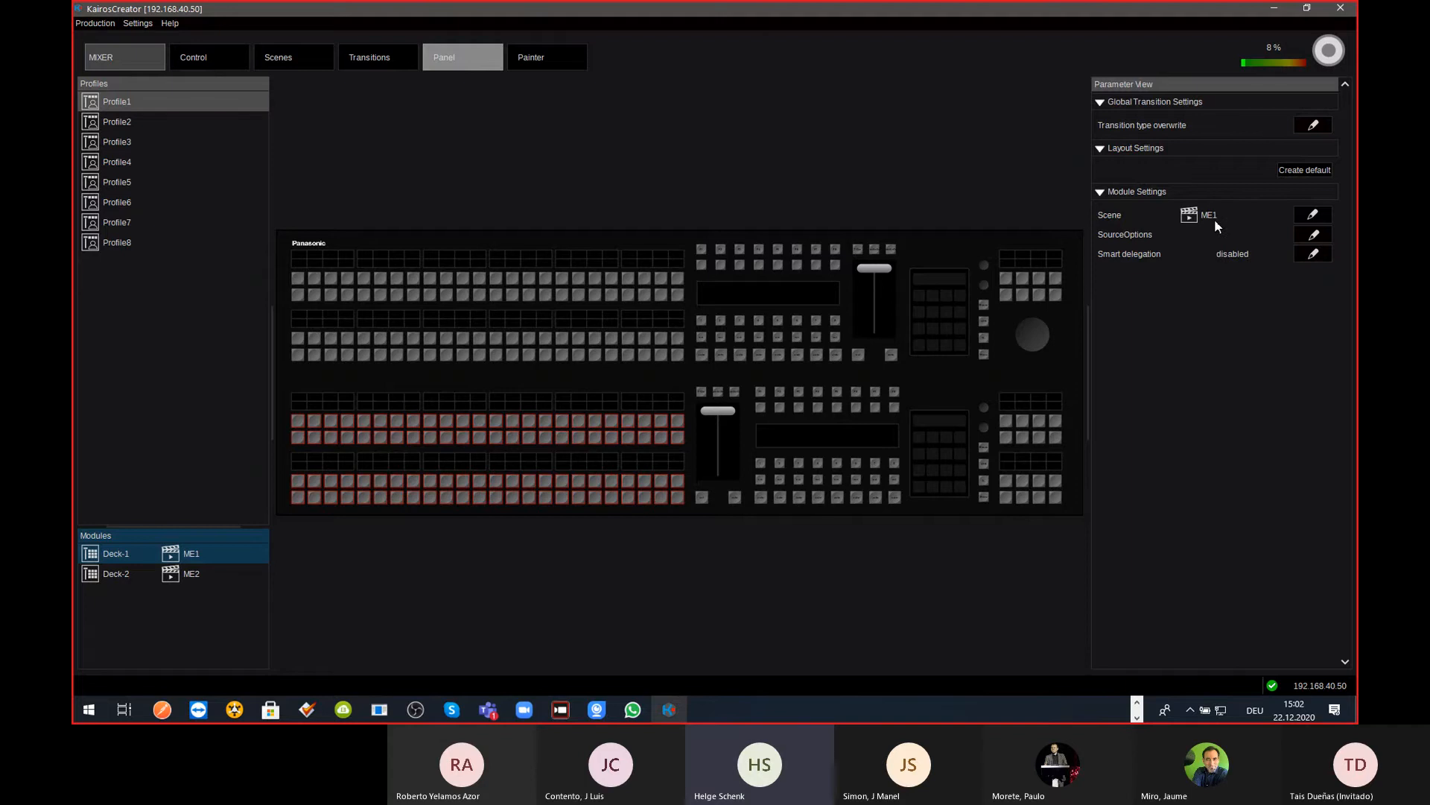
pyautogui.hotkey('alt', 'Tab')
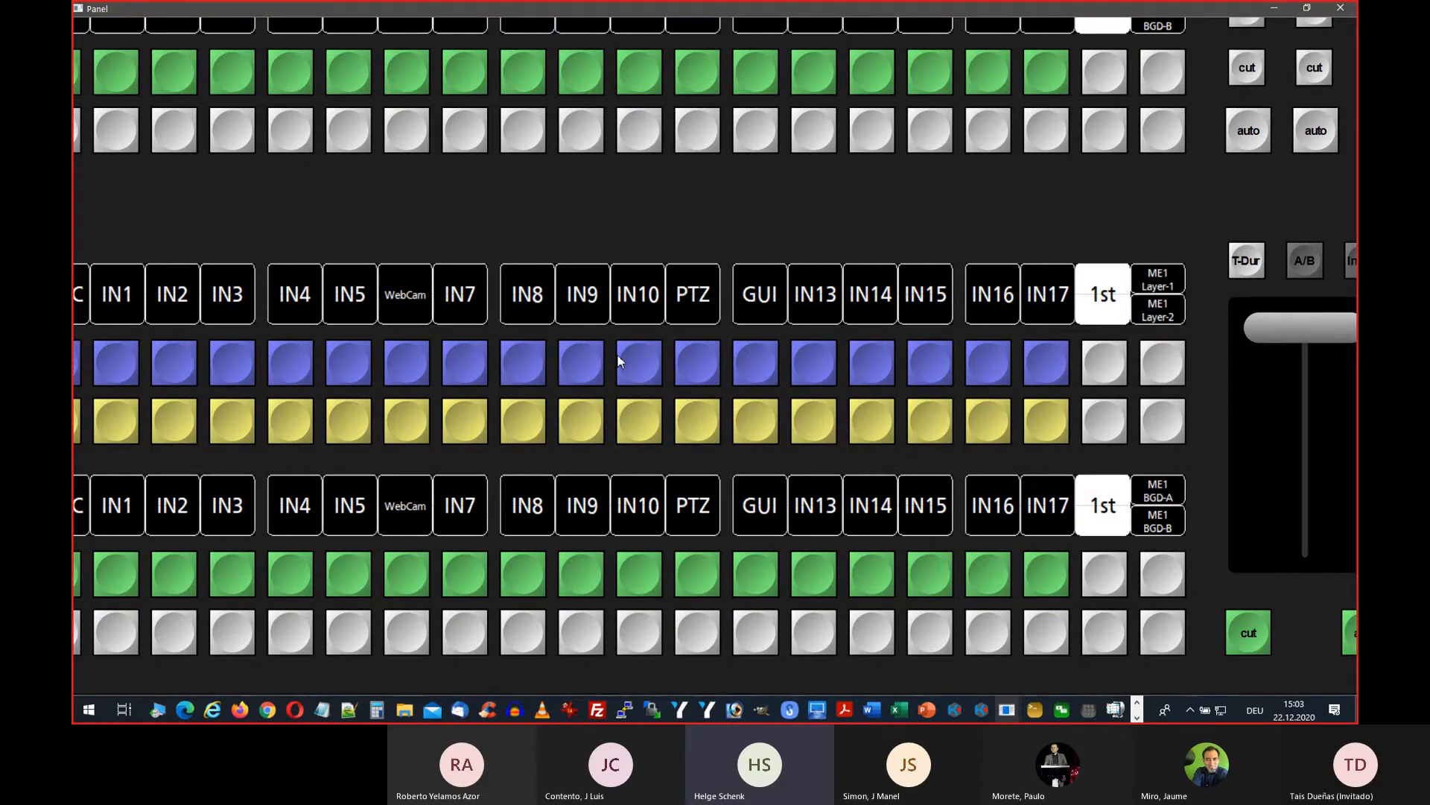
pyautogui.scroll(-2, 618, 362)
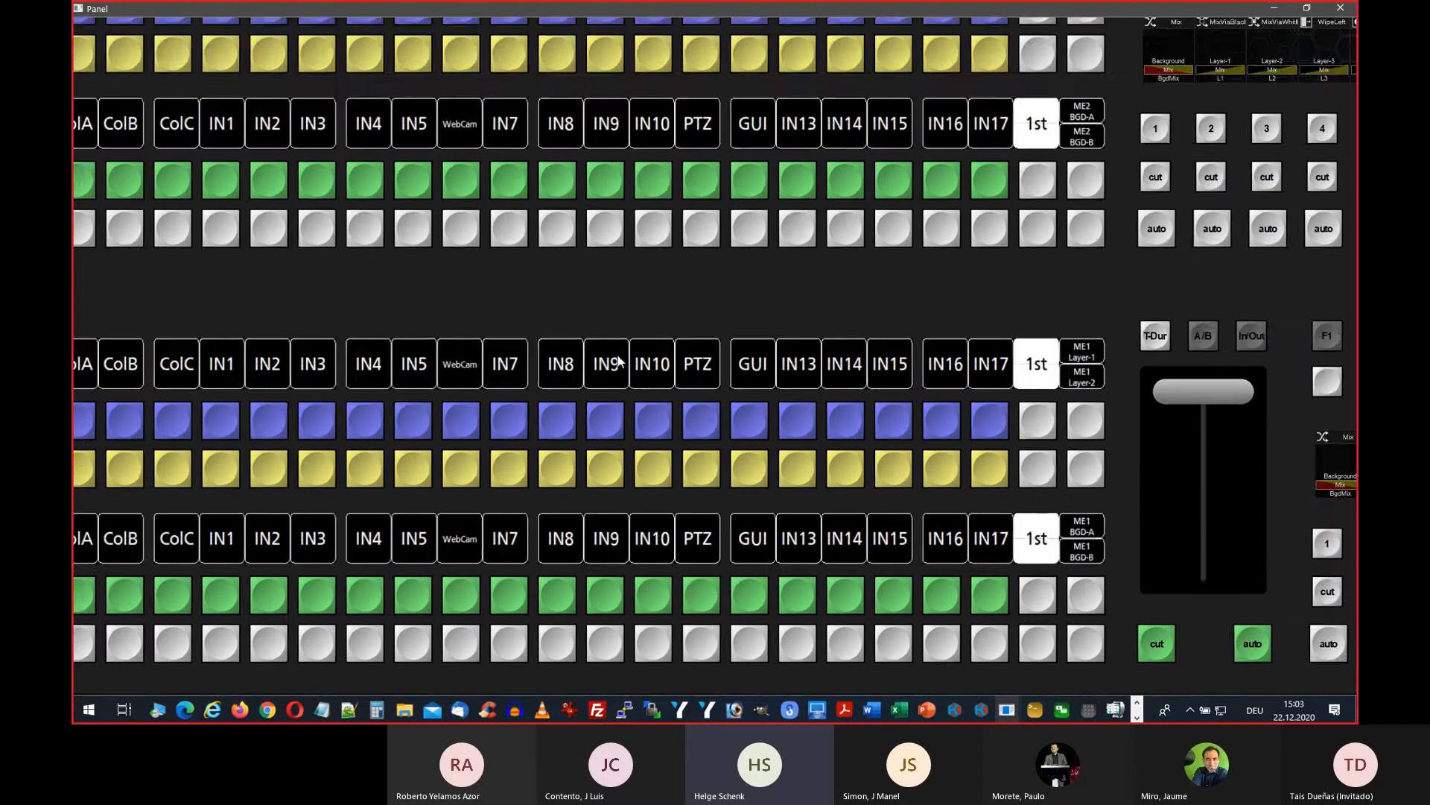
pyautogui.scroll(-1, 617, 361)
pyautogui.scroll(-1, 618, 361)
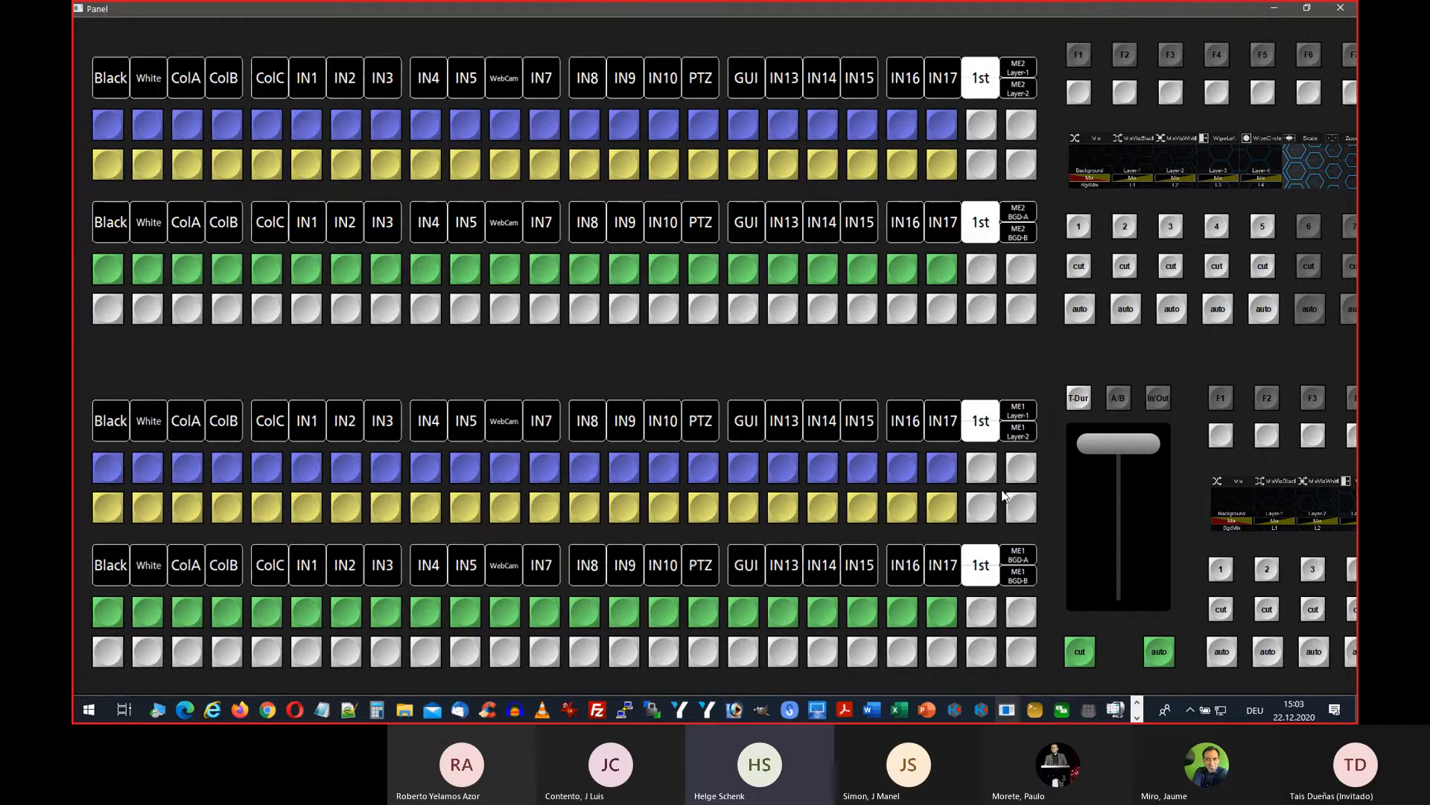
# Step: Review the delegation options of the lower deck's background row and delegate that deck to the Main (Kairos) scene
pyautogui.click(1023, 614)
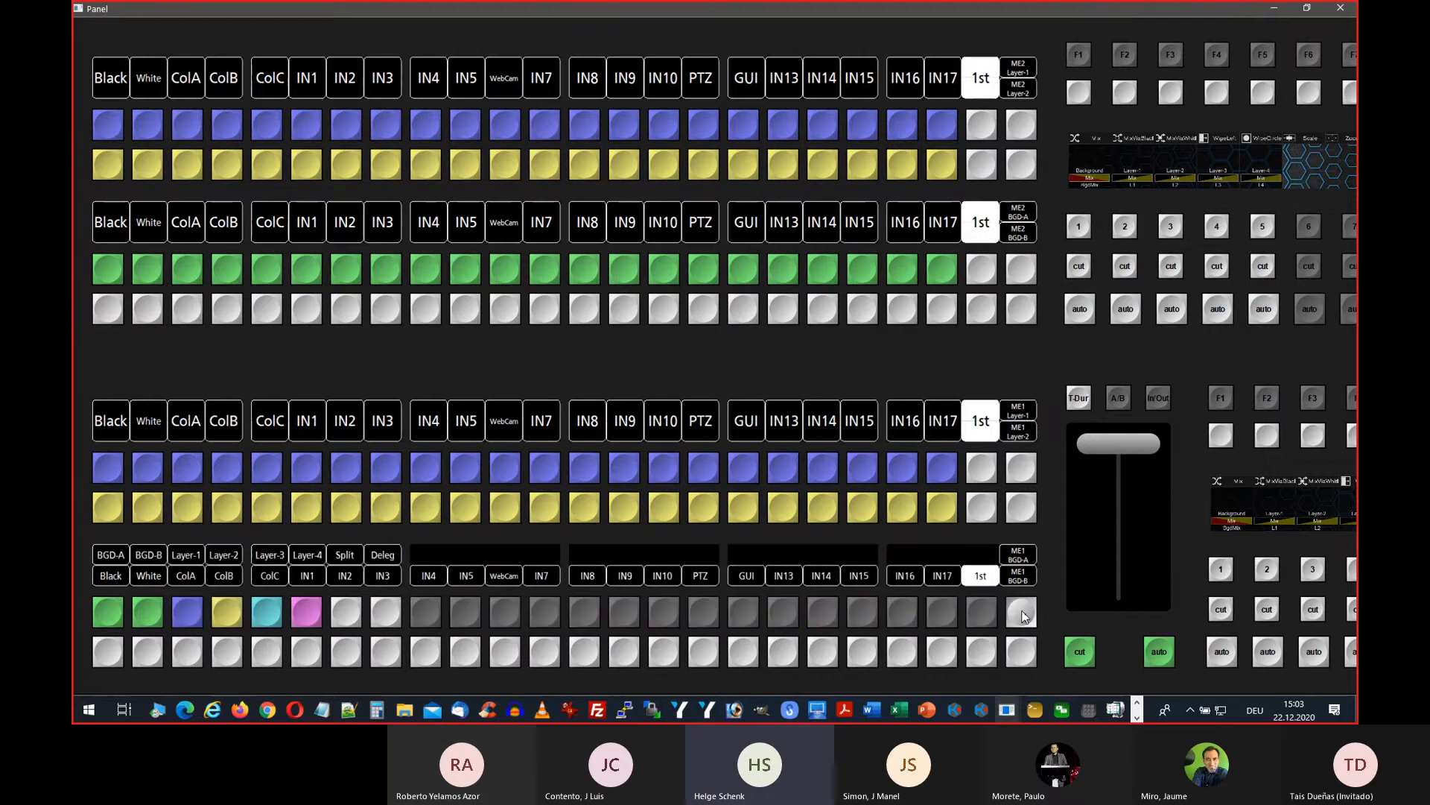
pyautogui.click(1022, 613)
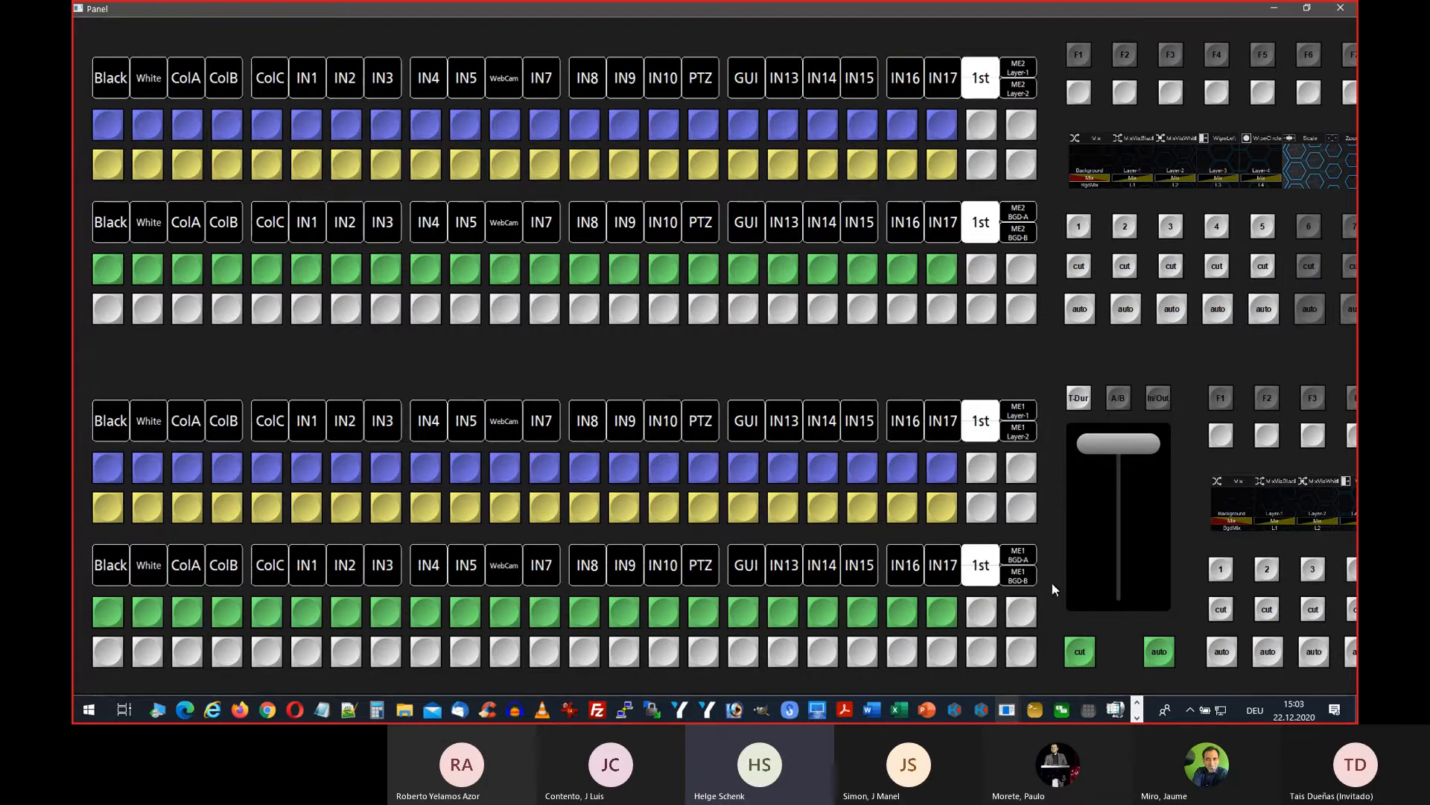
pyautogui.click(1025, 612)
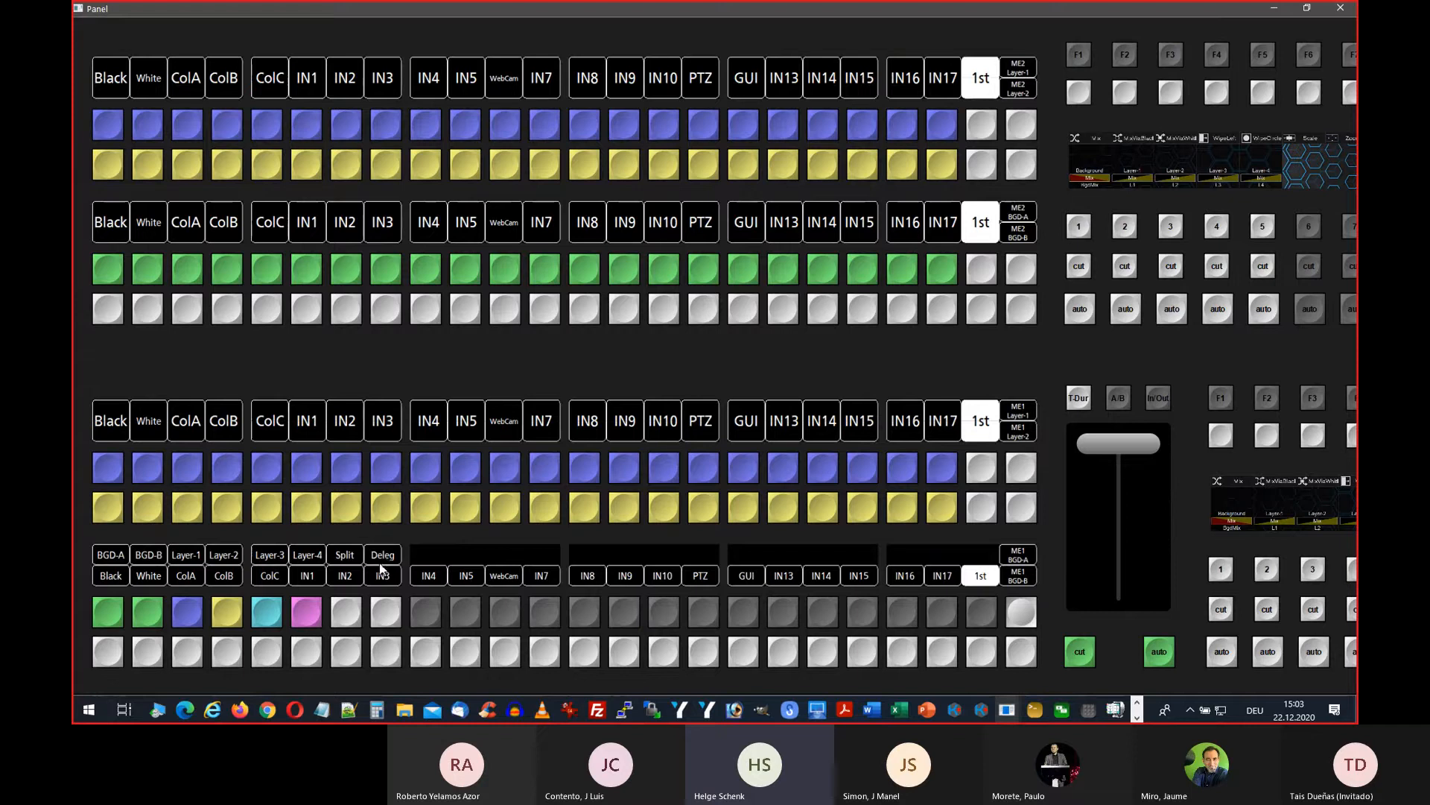
pyautogui.click(392, 614)
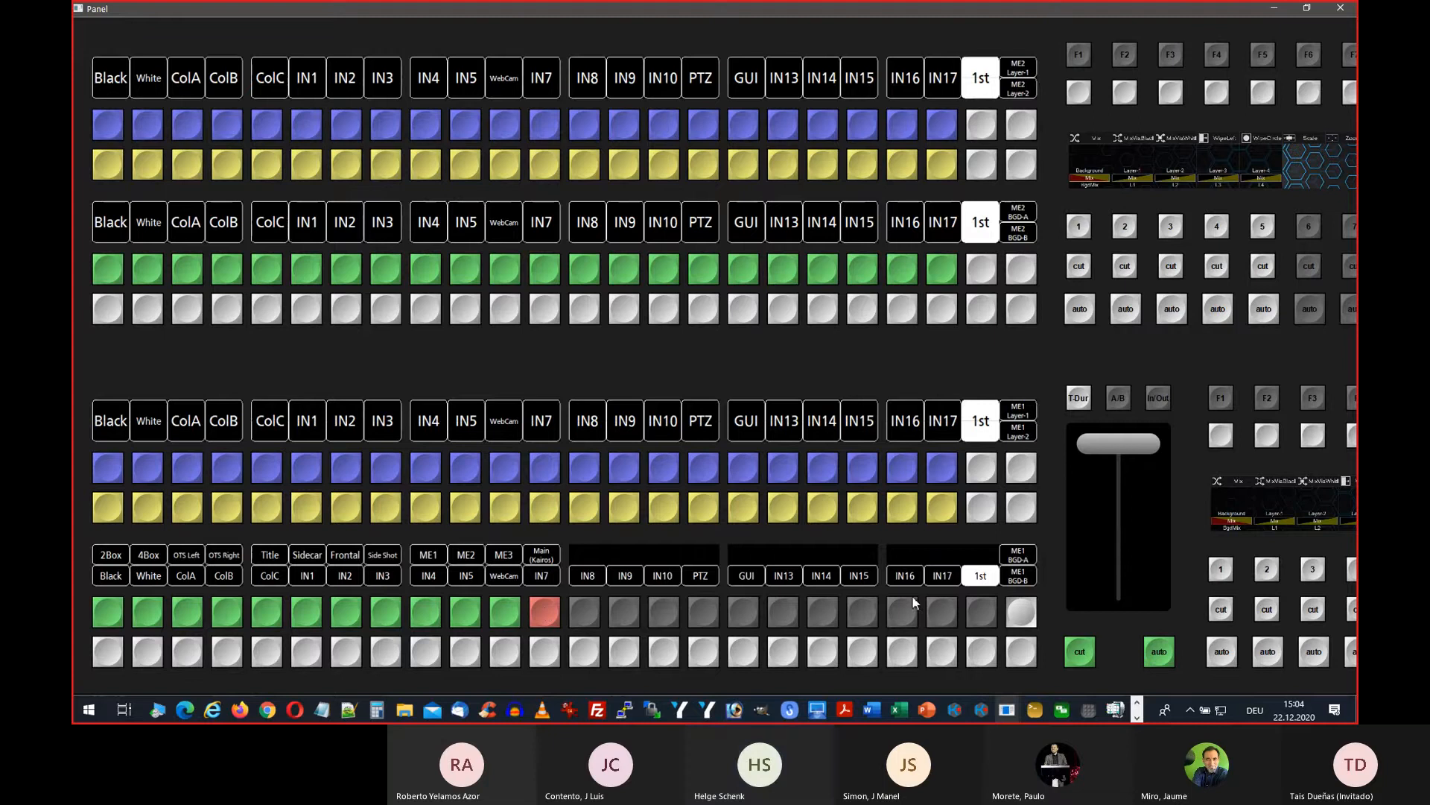
pyautogui.click(1022, 615)
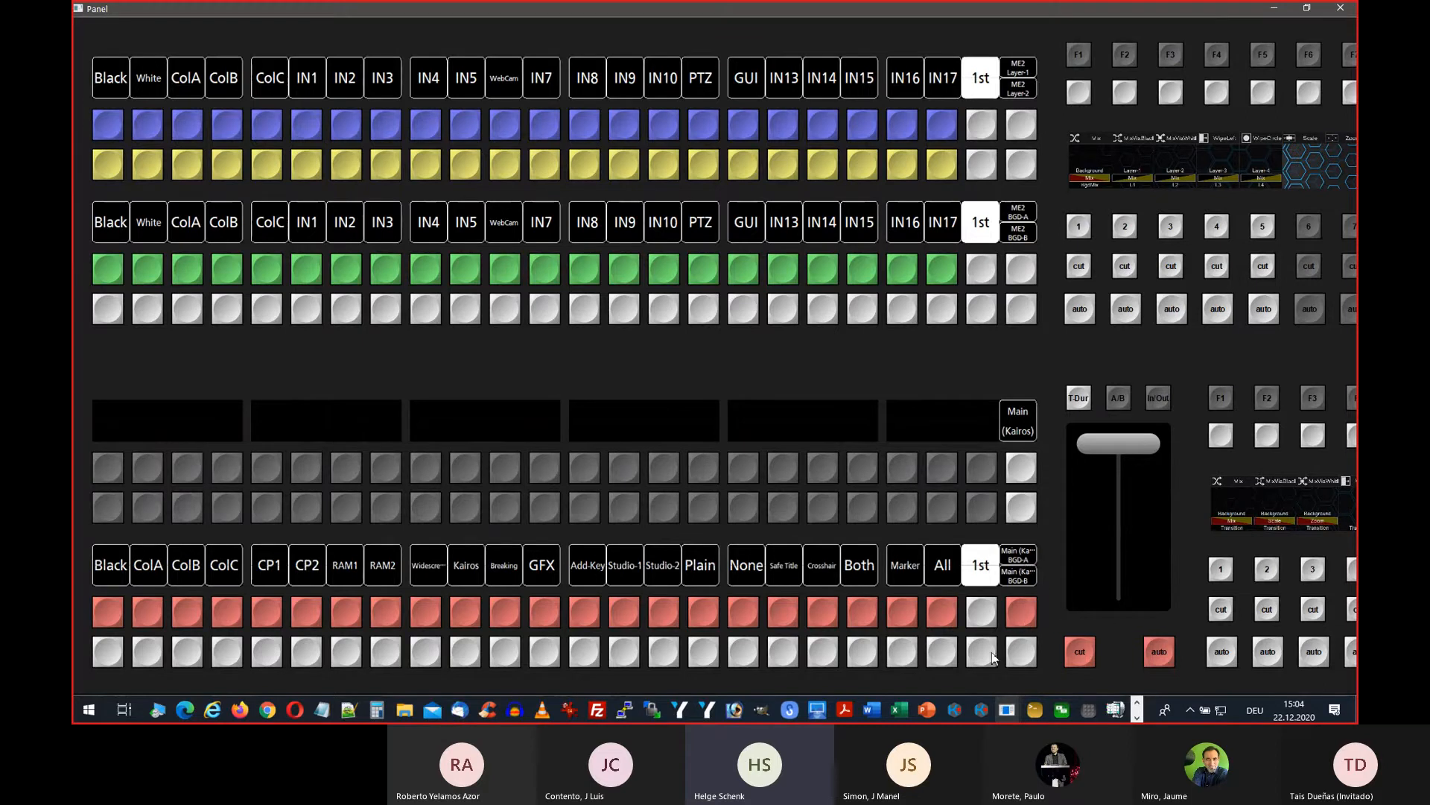
# Step: Examine the delegation options and the list of delegable scenes on the lower deck's unassigned first row
pyautogui.click(1021, 469)
pyautogui.click(1020, 470)
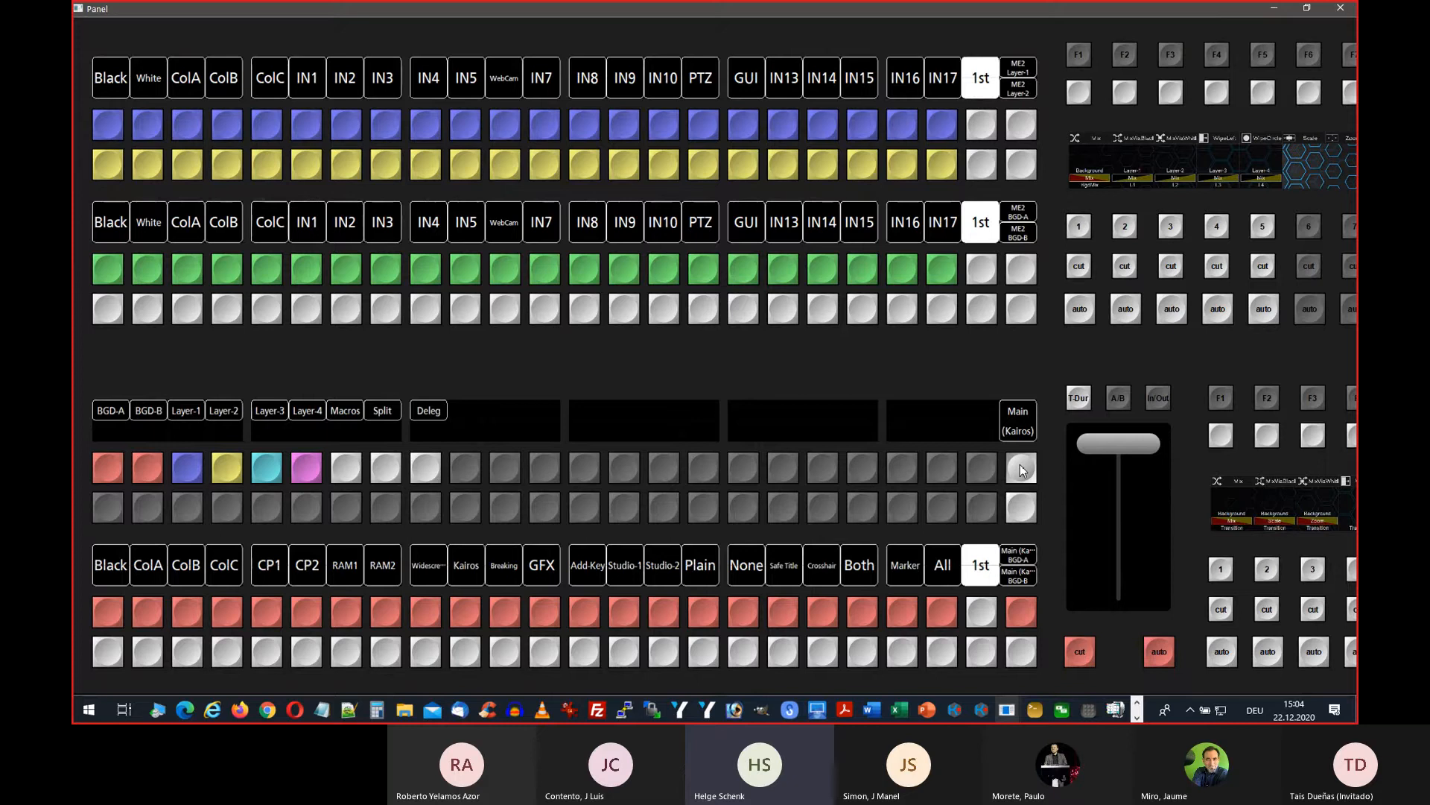
pyautogui.click(1021, 465)
pyautogui.click(1021, 466)
pyautogui.click(427, 467)
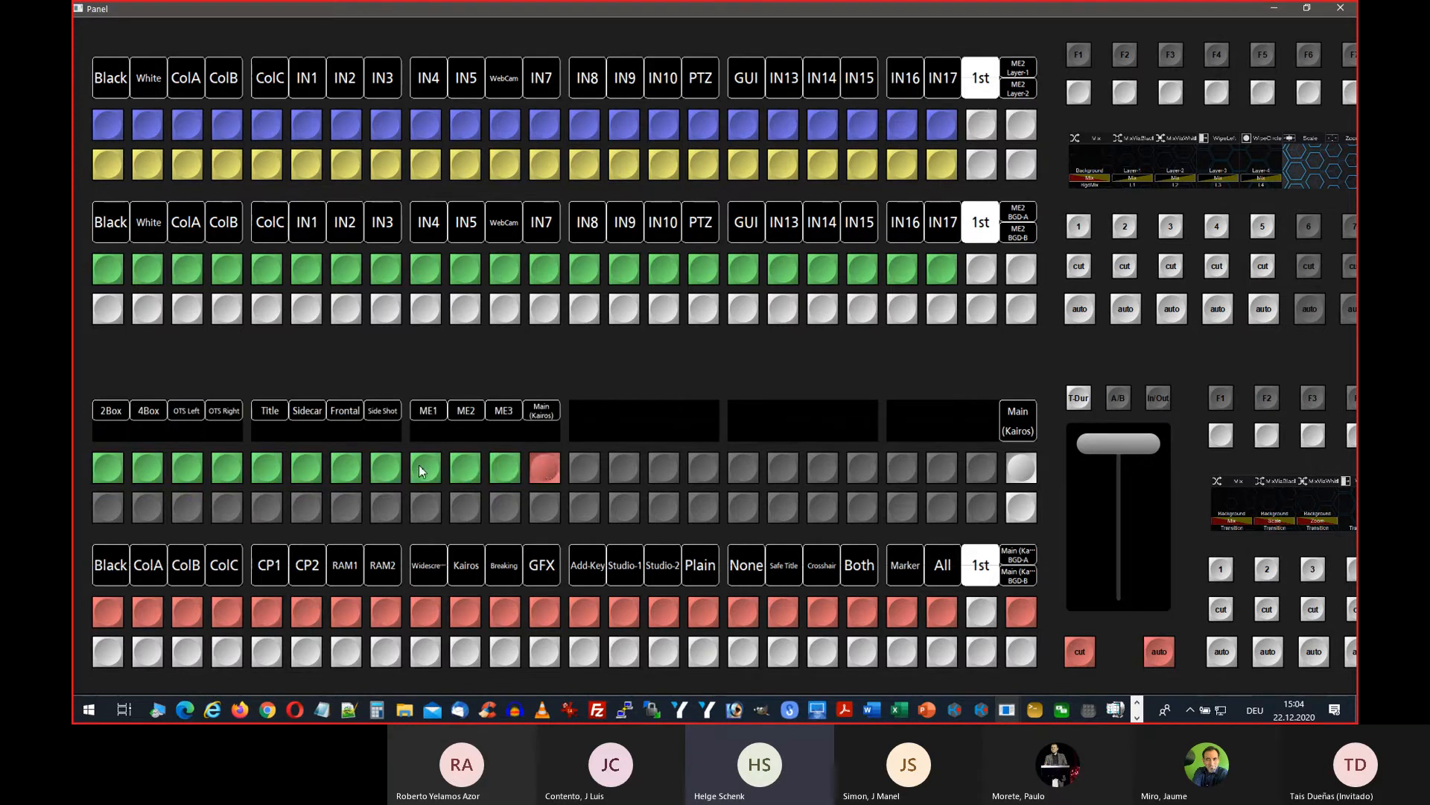
pyautogui.click(1027, 473)
pyautogui.click(1028, 473)
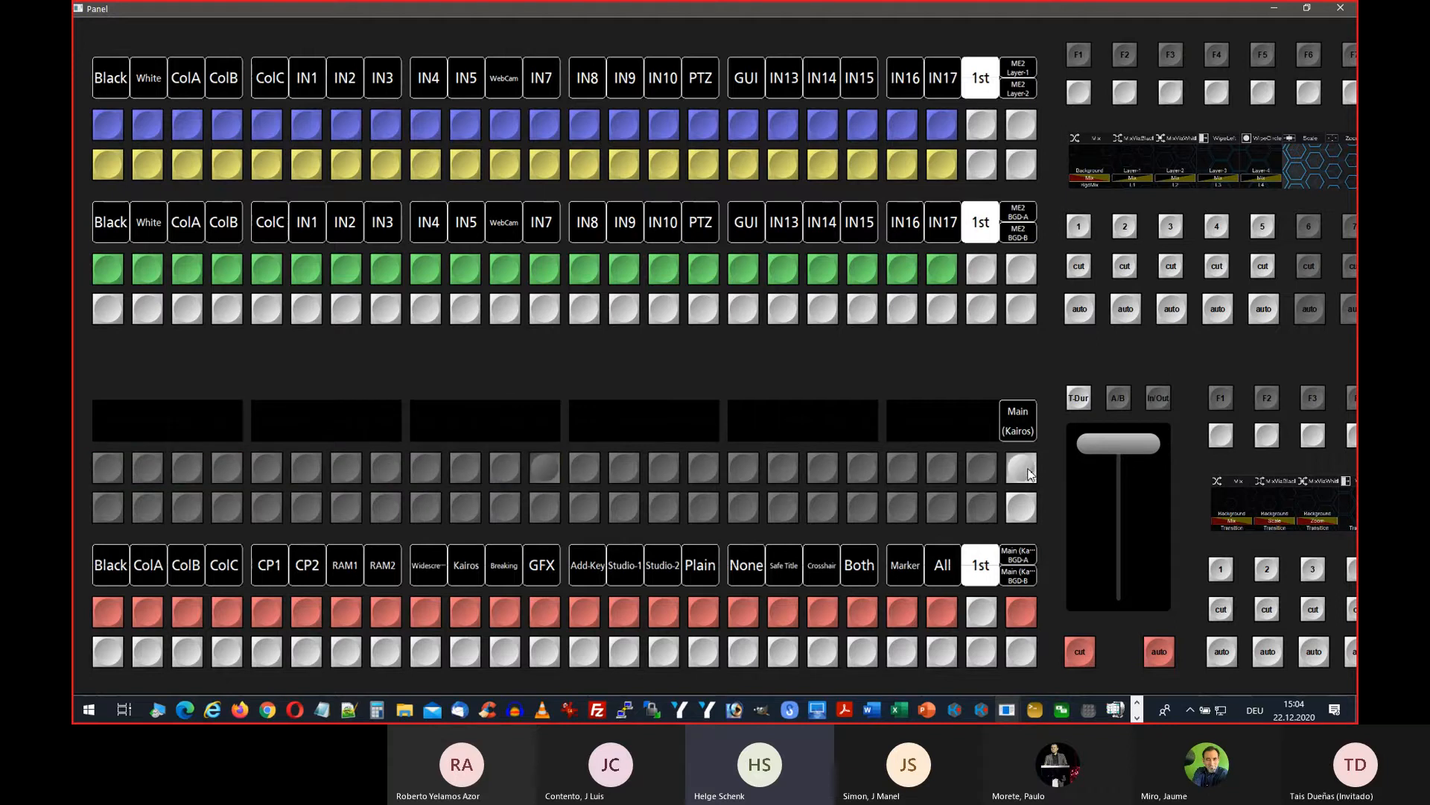
# Step: Assign Layer-1 of Main (Kairos) to the lower deck's first row and Layer-2 to its second row
pyautogui.click(186, 470)
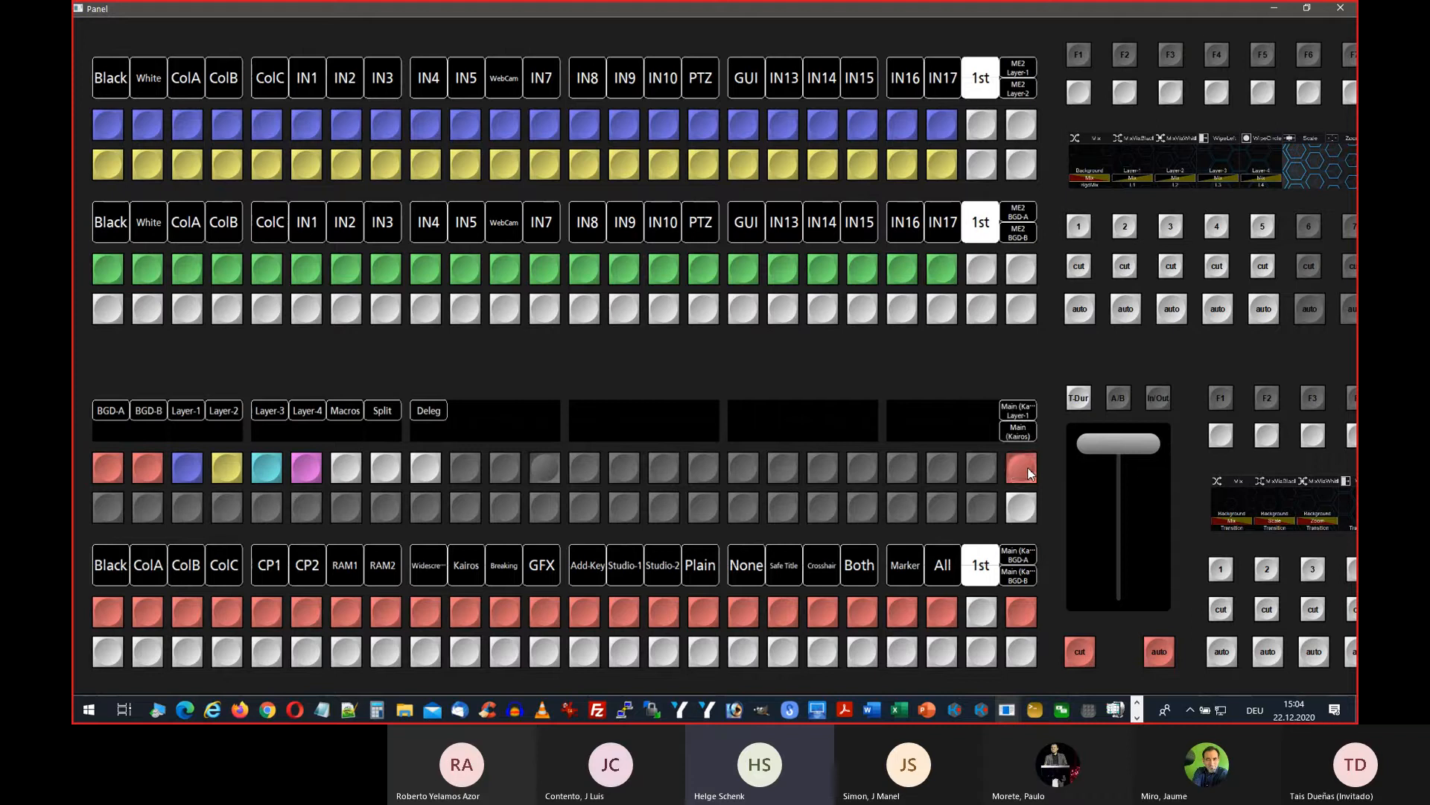
pyautogui.click(1024, 469)
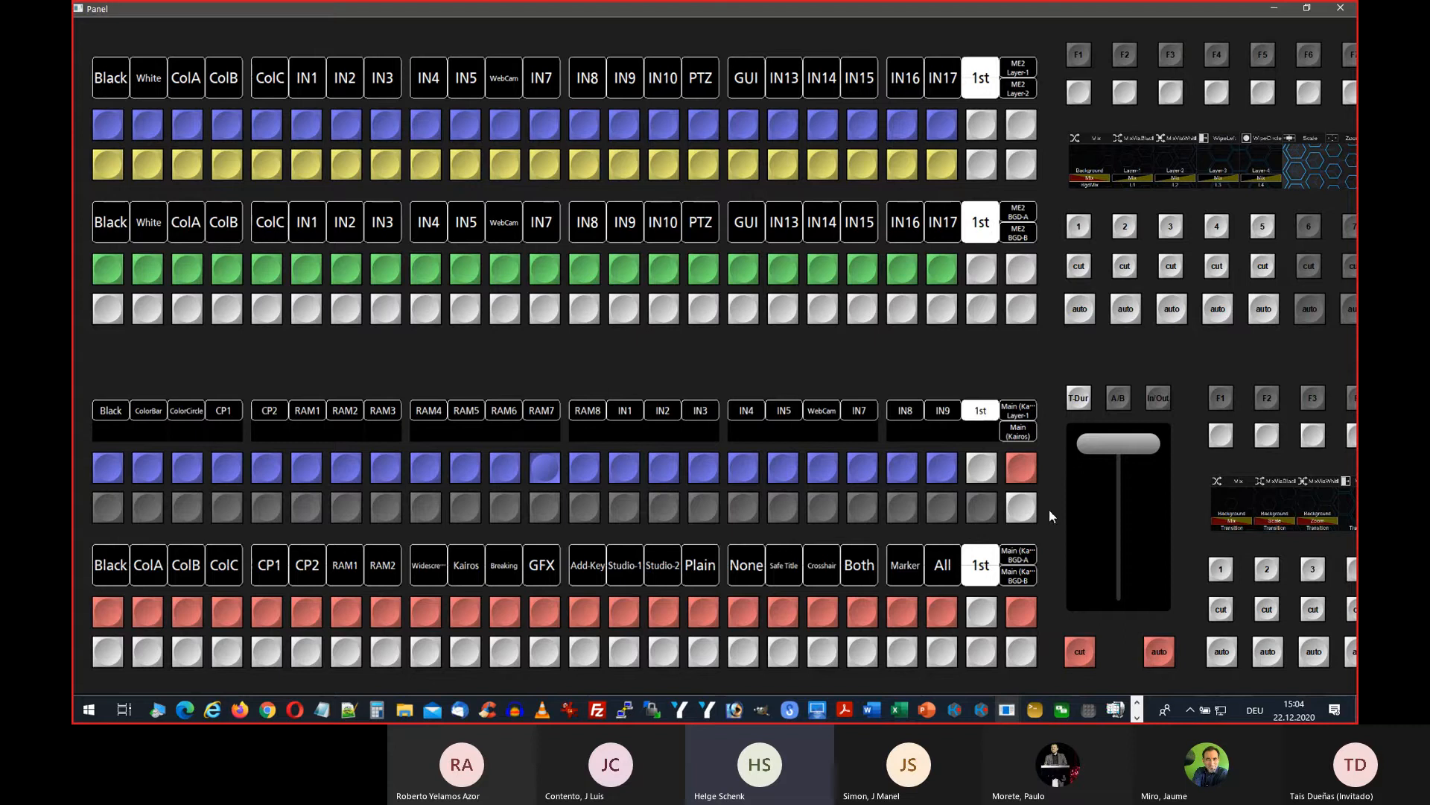
pyautogui.click(1013, 505)
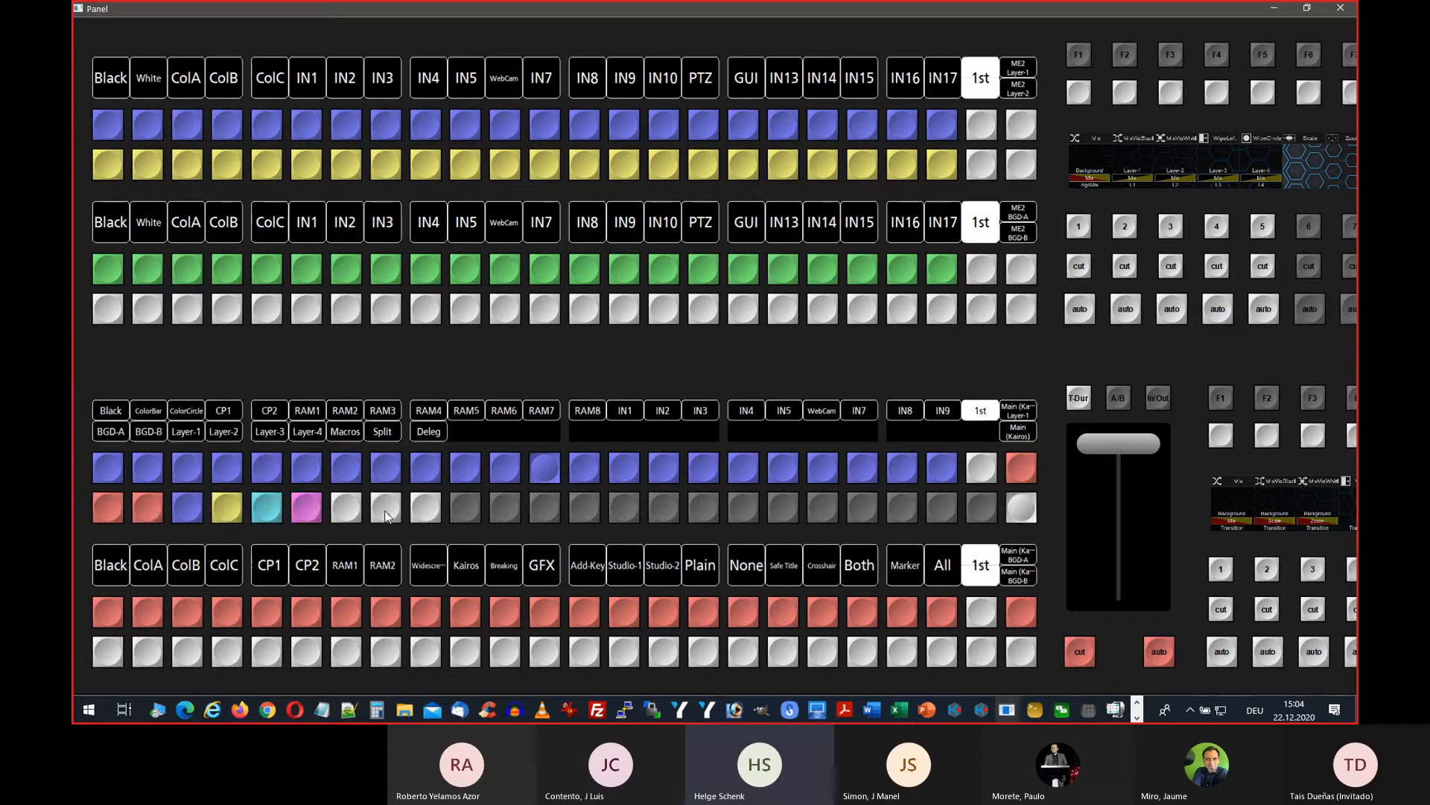
pyautogui.click(227, 512)
pyautogui.click(1032, 516)
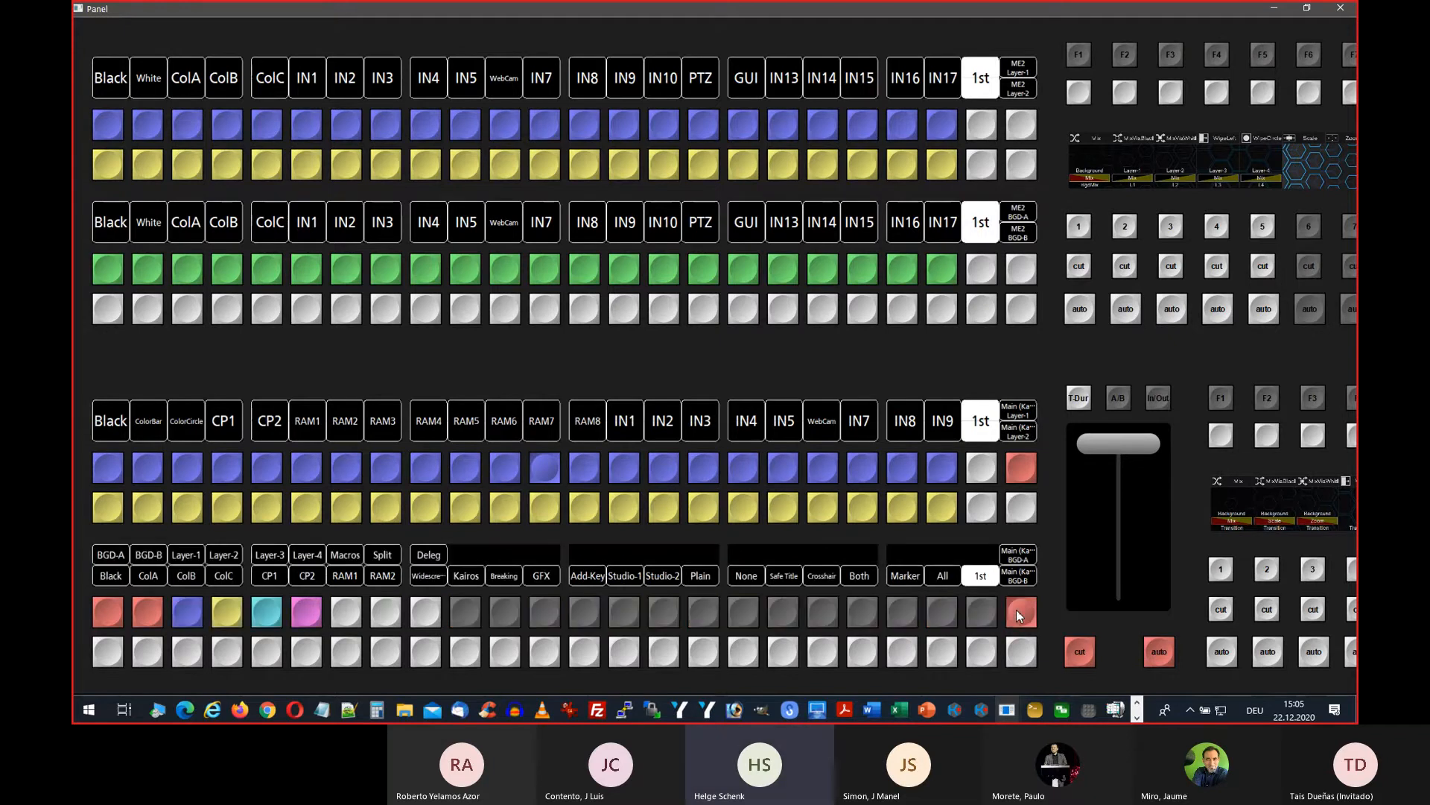
# Step: Delegate the lower deck to the 2Box scene from its background row
pyautogui.click(425, 614)
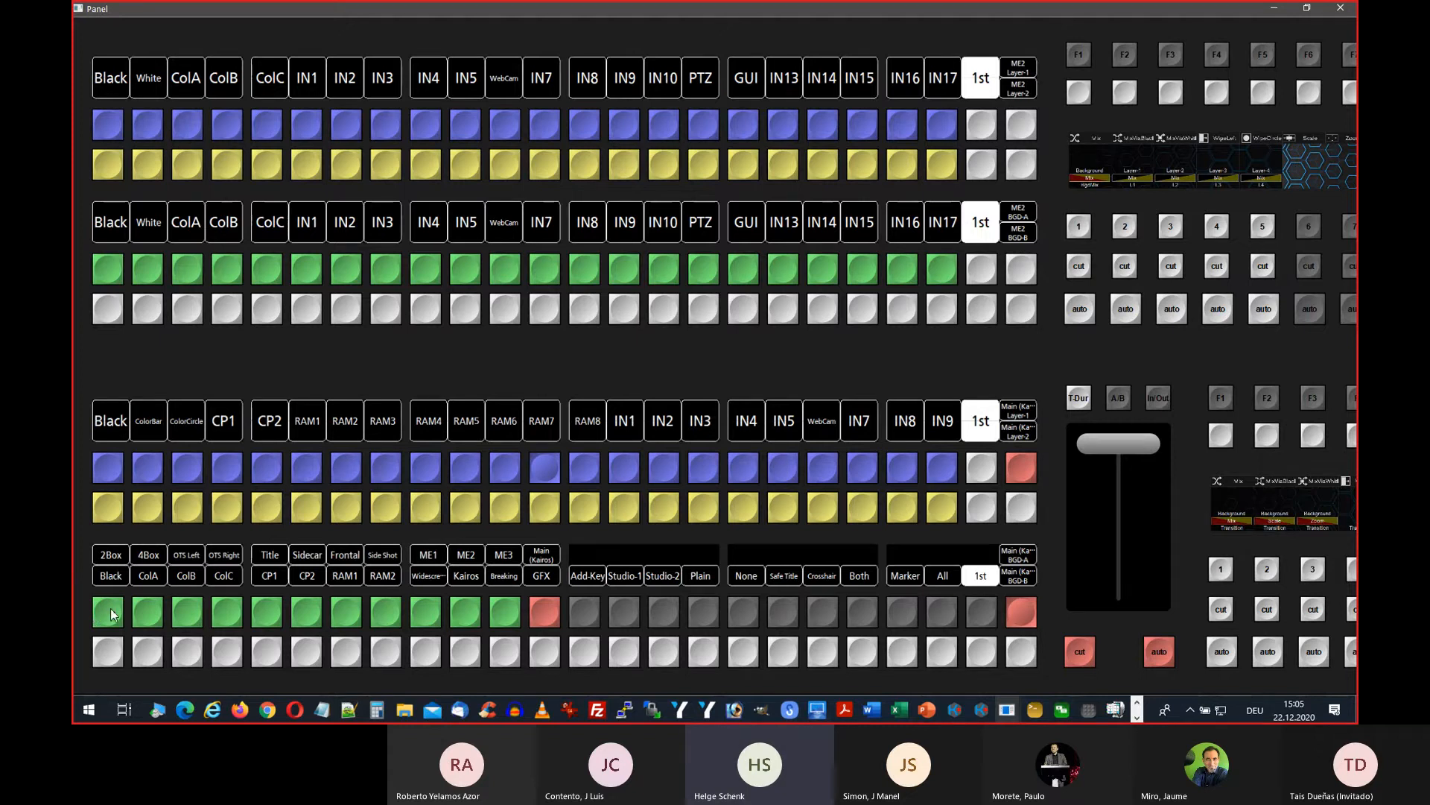
pyautogui.click(1024, 618)
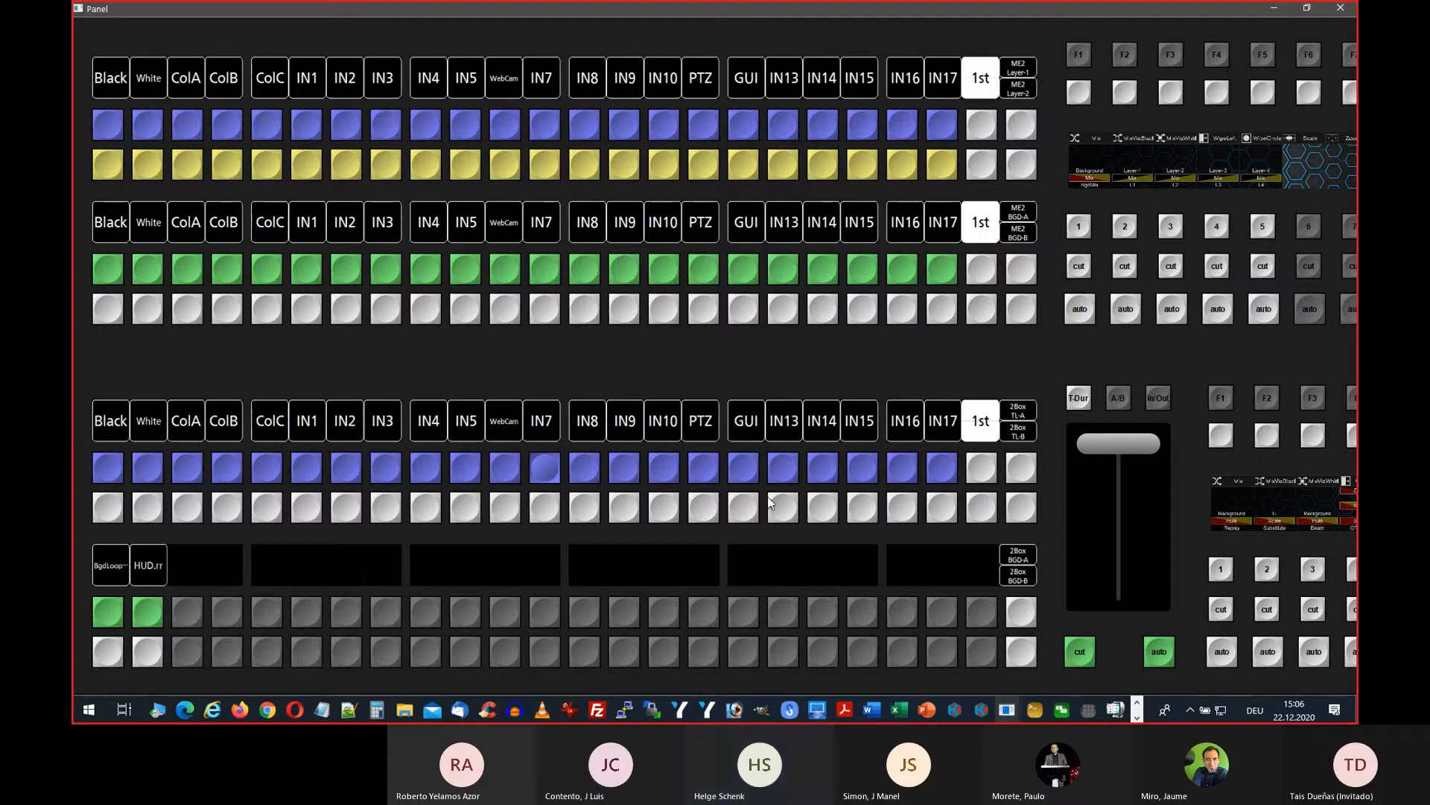
# Step: Split both source rows of the lower deck, 2Box TL-A and 2Box TL-B, into two halves
pyautogui.click(1021, 467)
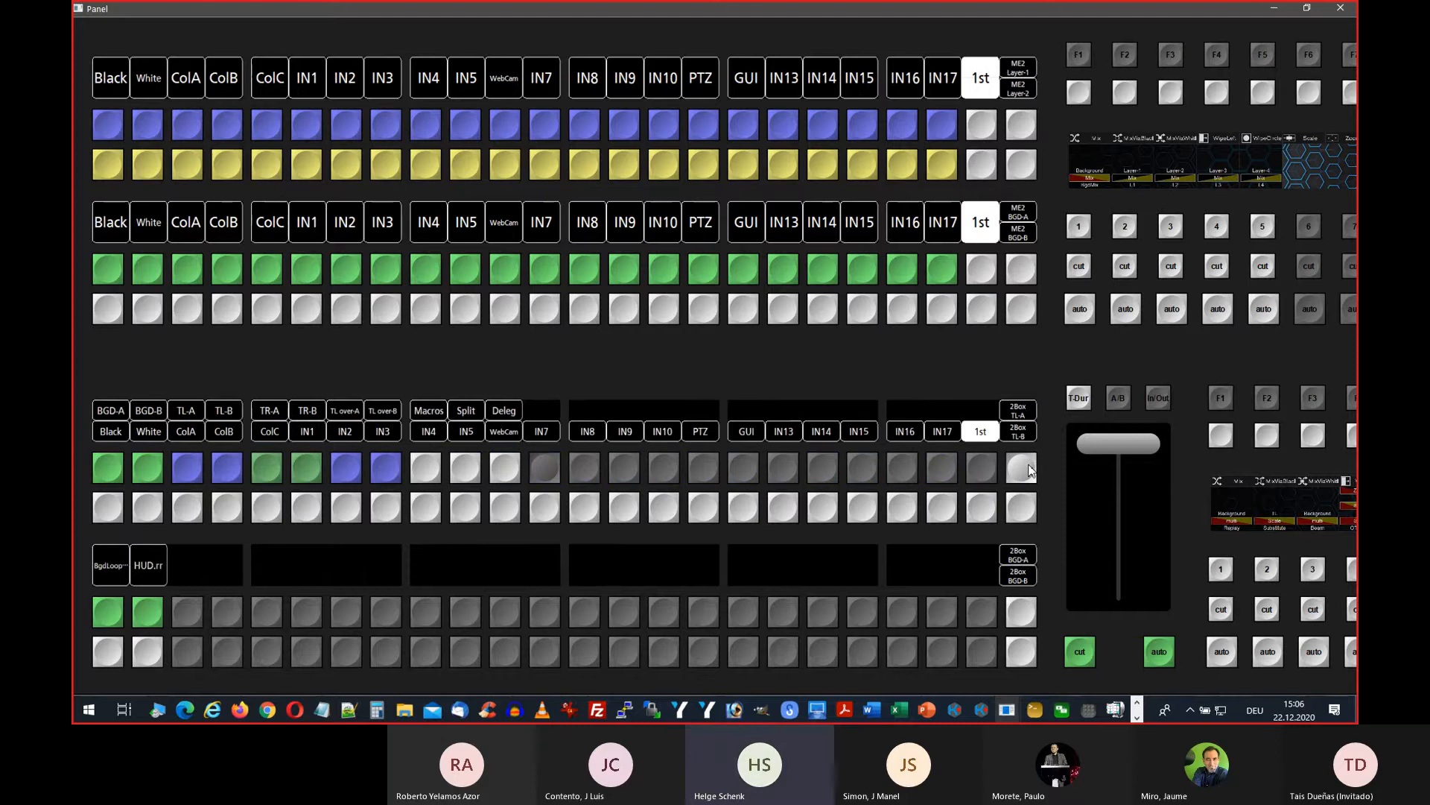
pyautogui.click(465, 467)
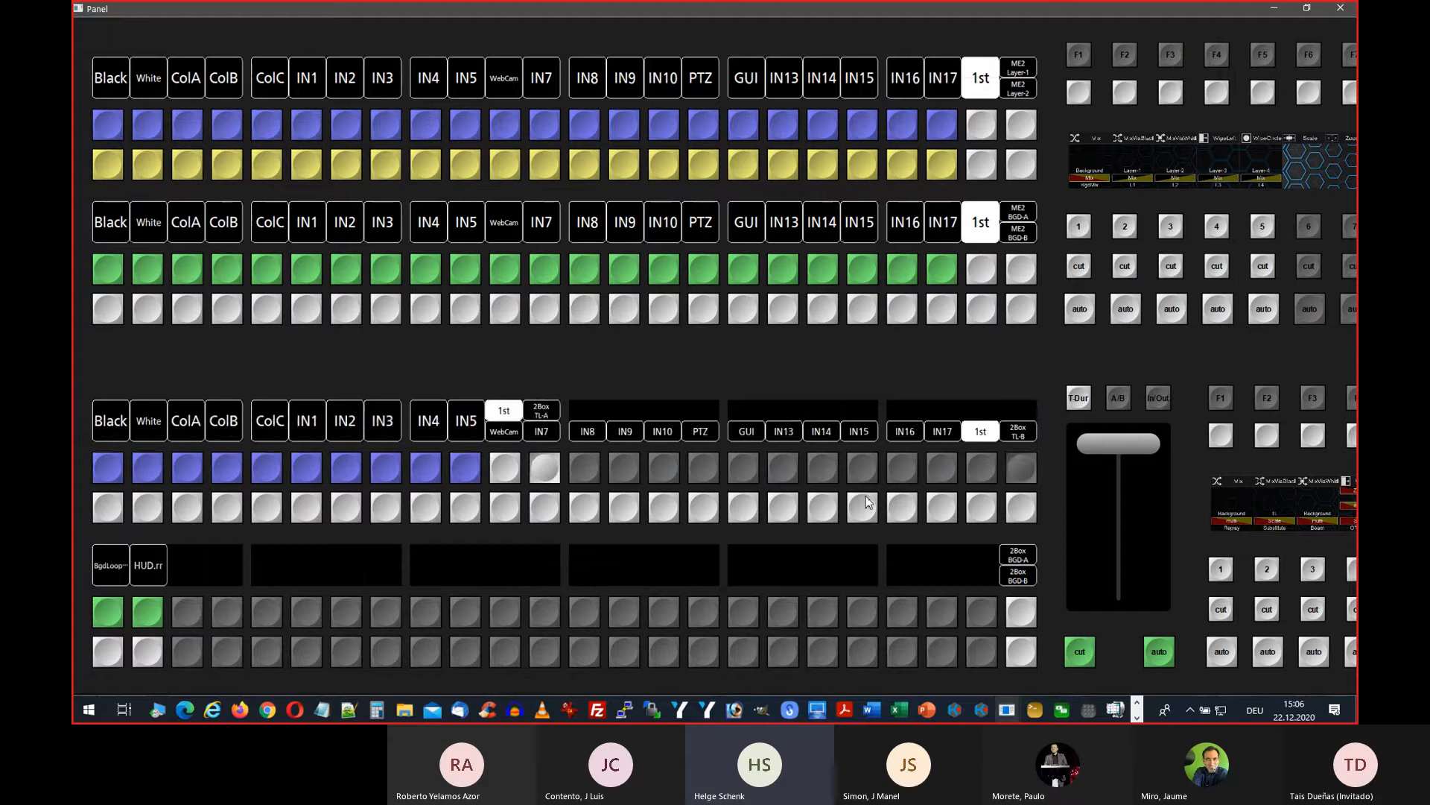
pyautogui.click(1027, 510)
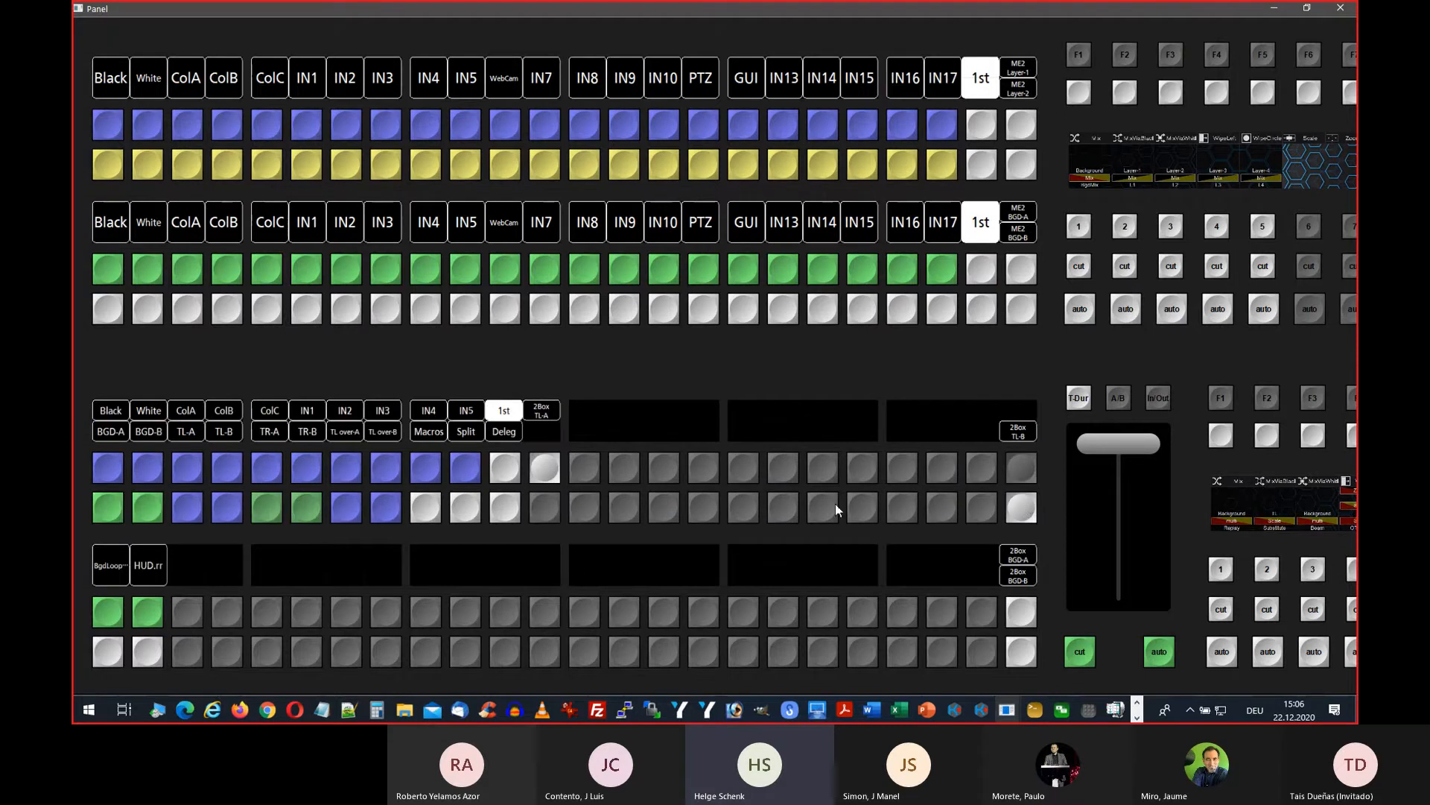
pyautogui.click(463, 508)
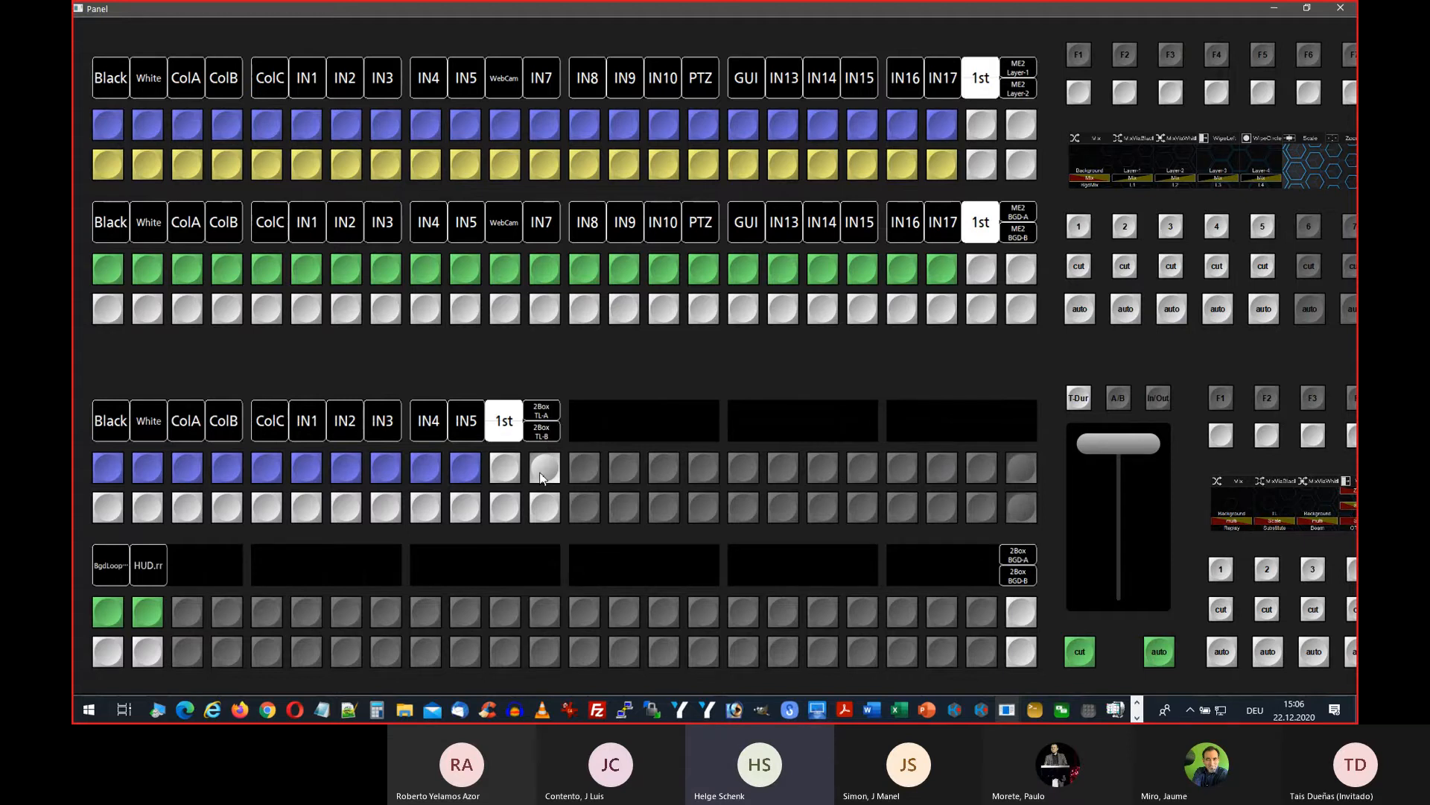
# Step: Activate the empty right half of both split rows, for 2Box TL-A in the first row and TL-B in the second
pyautogui.click(541, 474)
pyautogui.click(542, 475)
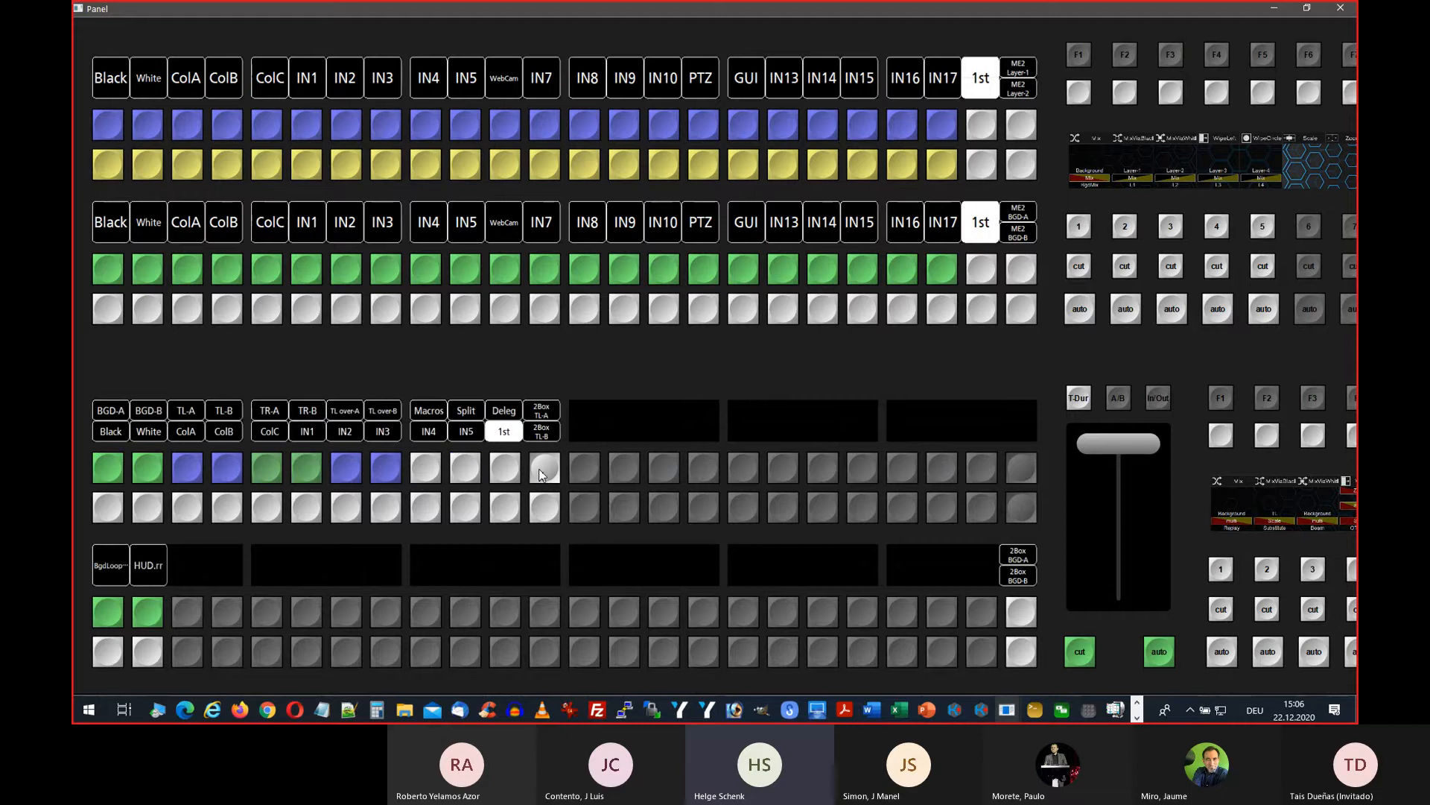
pyautogui.click(1025, 616)
pyautogui.click(1025, 617)
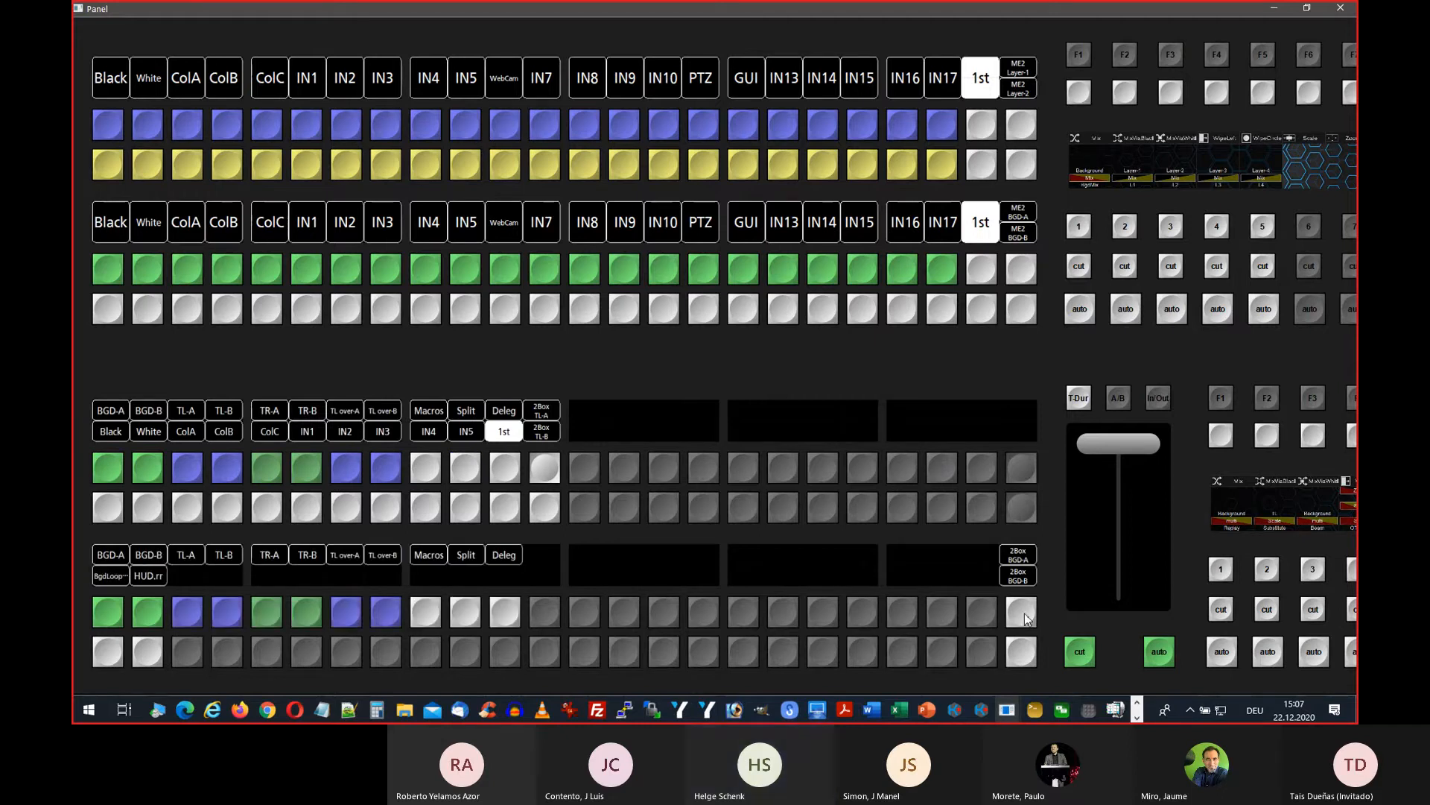
pyautogui.click(1025, 472)
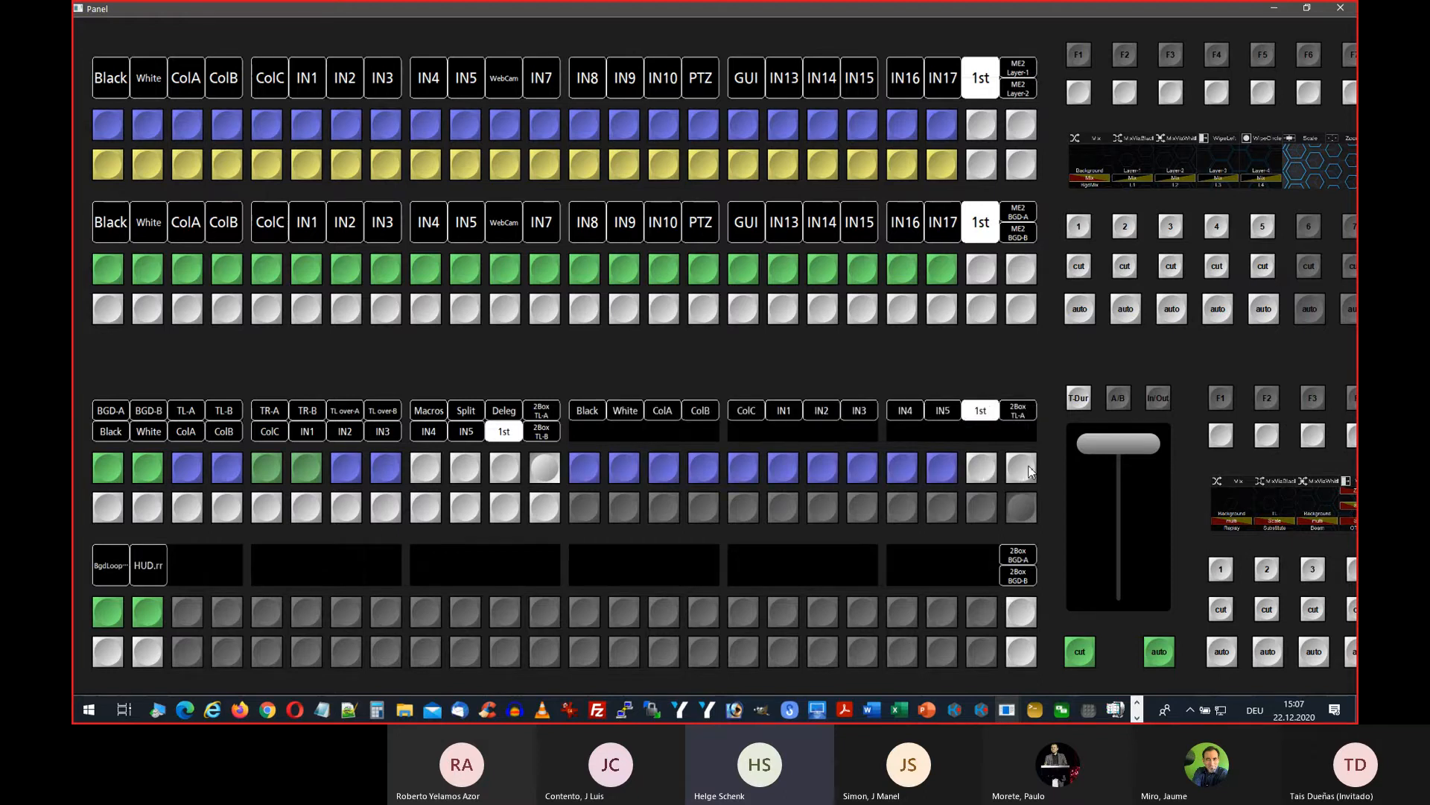
pyautogui.click(1029, 514)
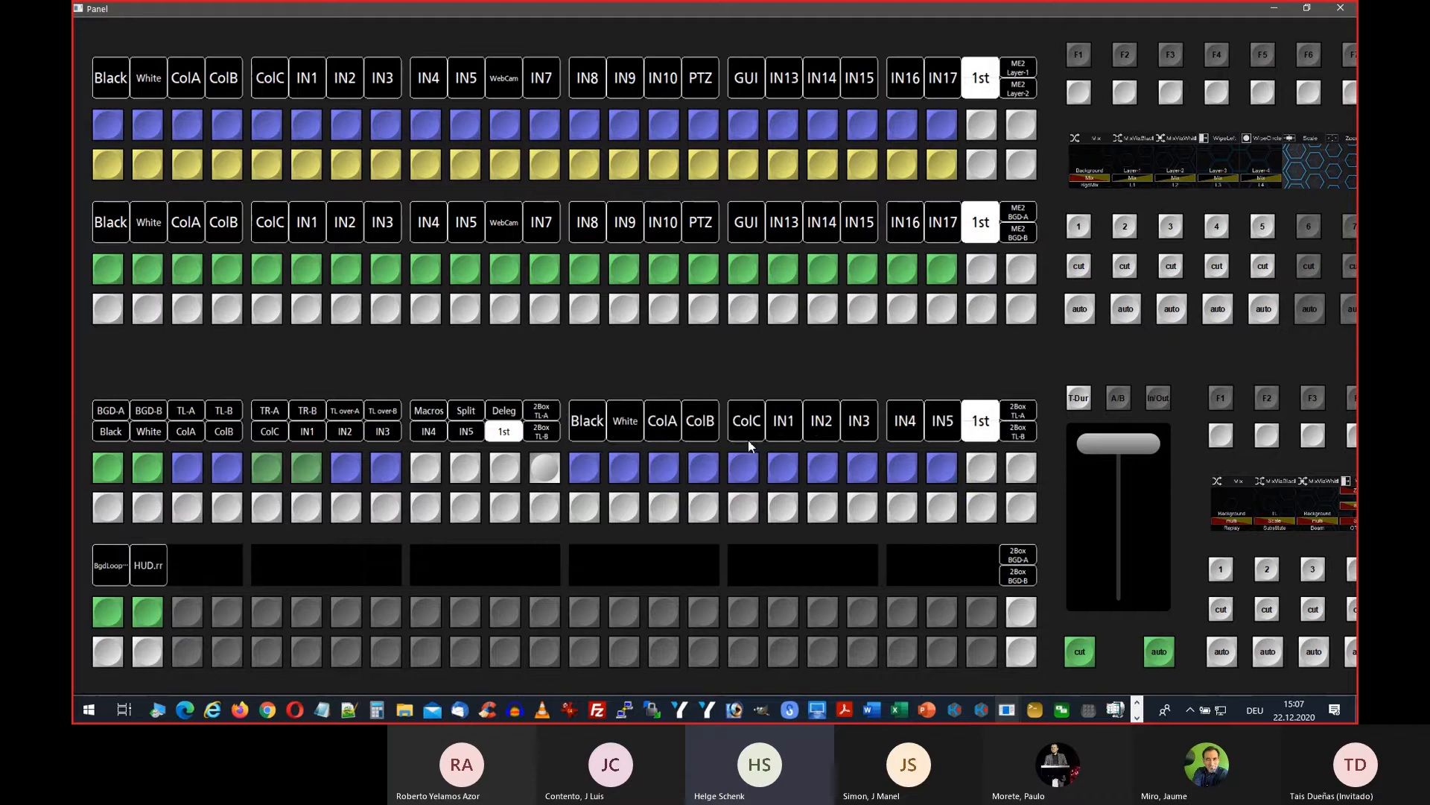
# Step: Examine the split rows' delegation options, the second source level of the left half, and the scenes available for delegation
pyautogui.click(1022, 510)
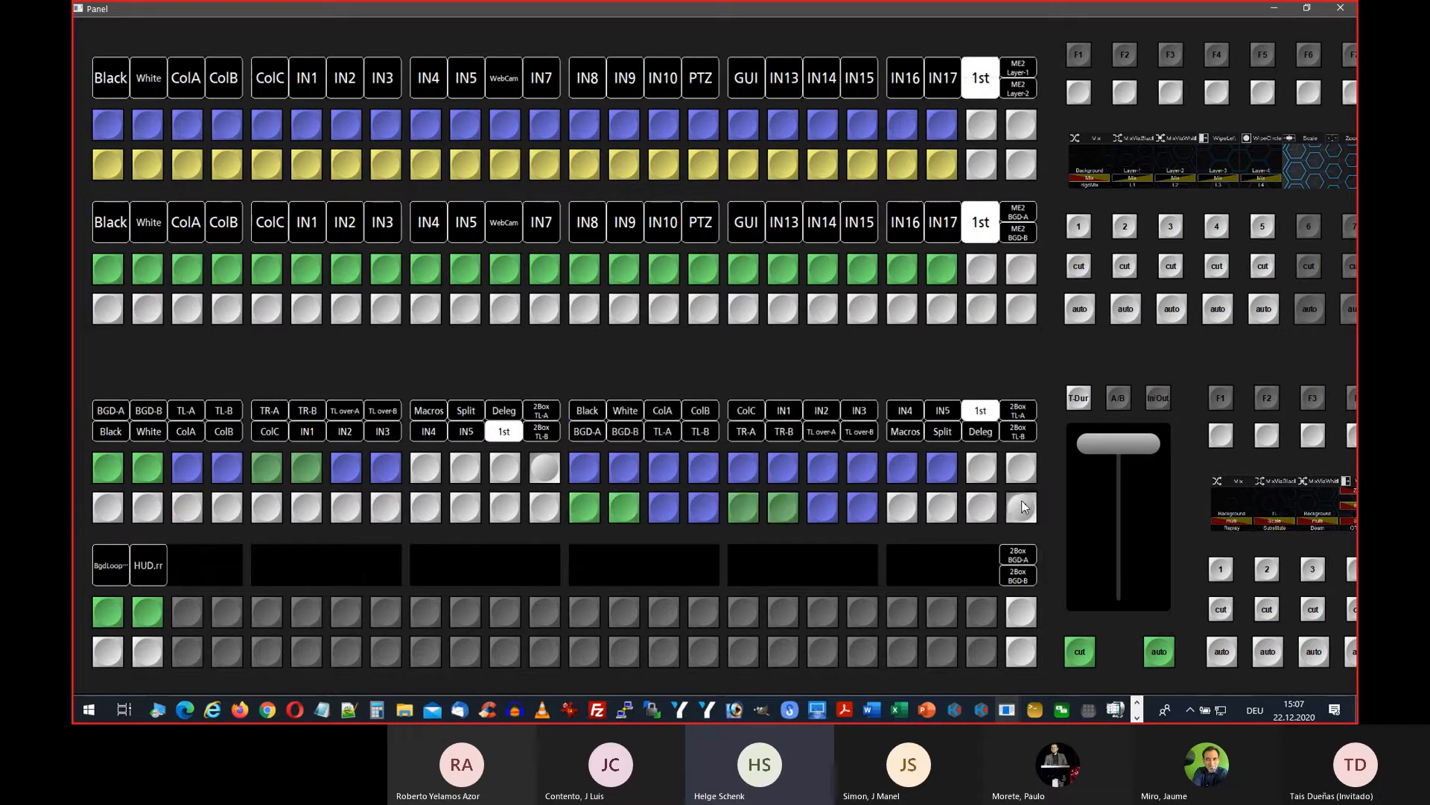
pyautogui.click(1023, 509)
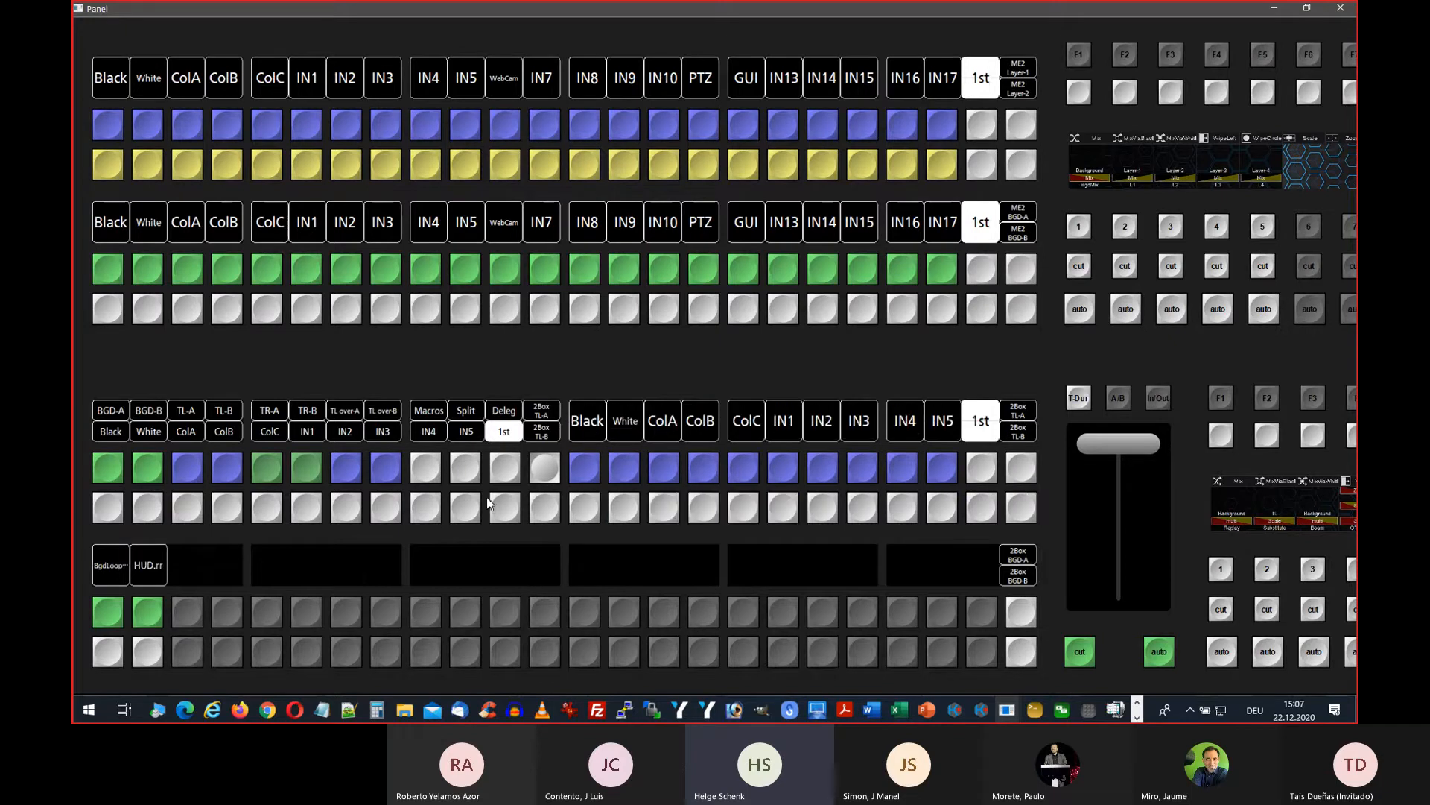
pyautogui.click(510, 507)
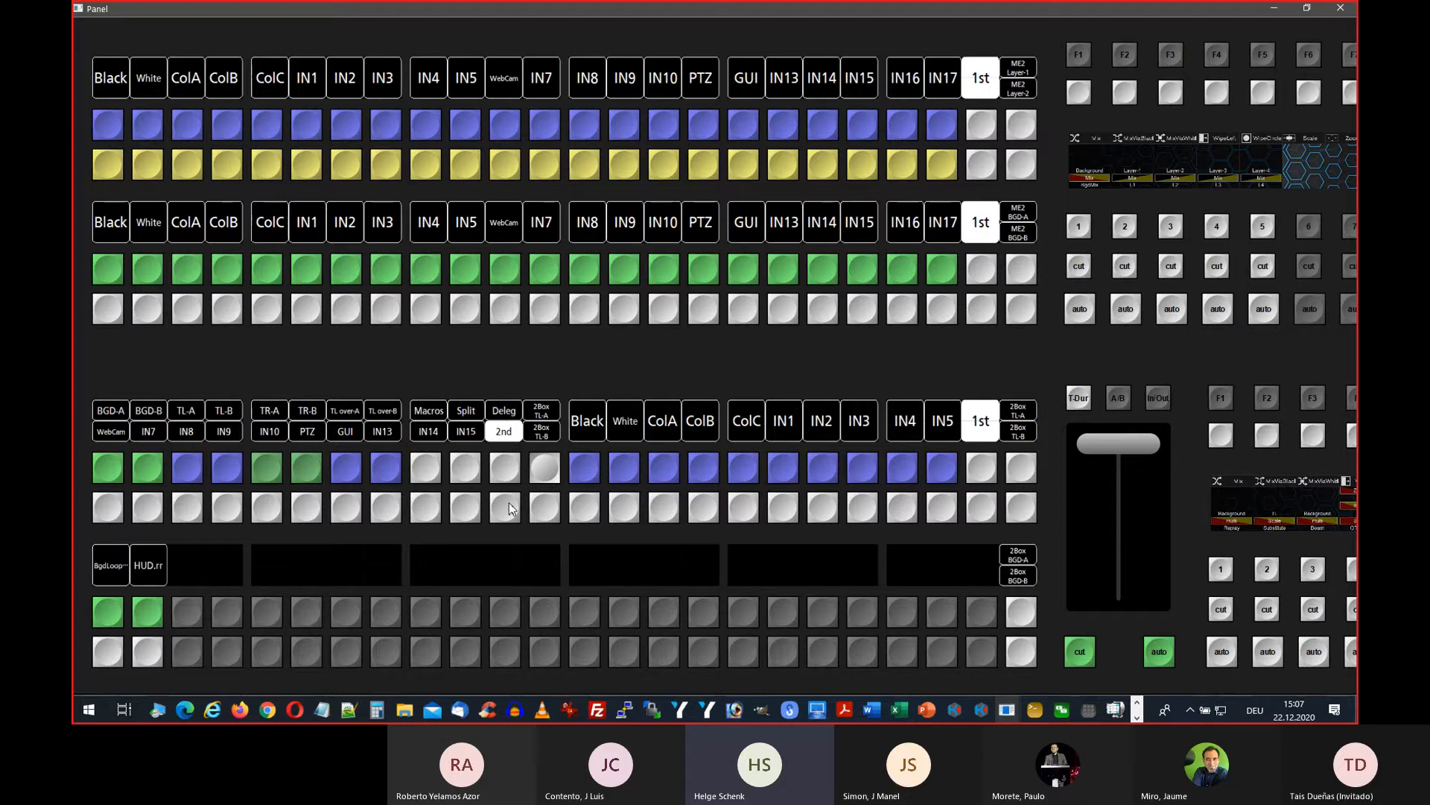
pyautogui.click(509, 507)
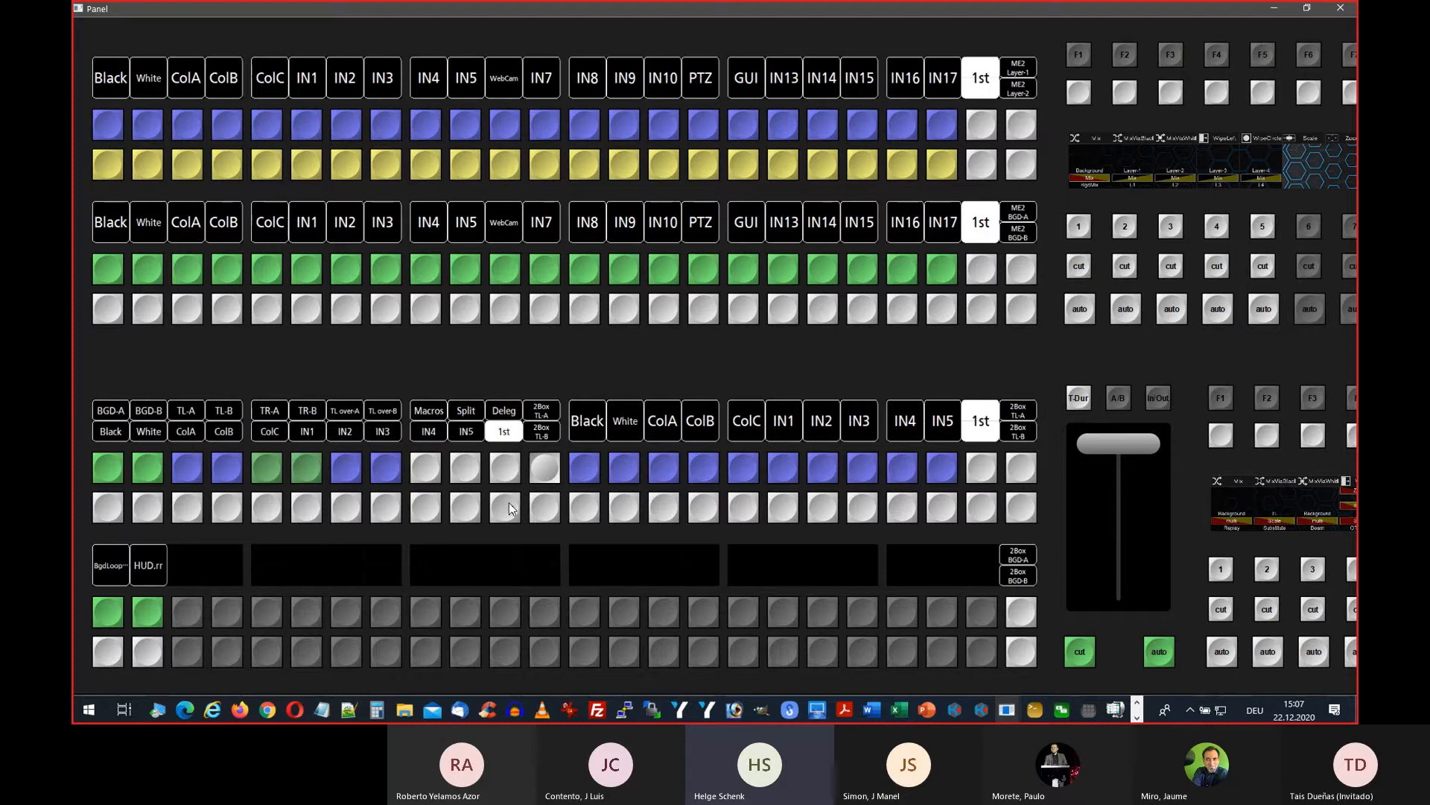
pyautogui.click(510, 470)
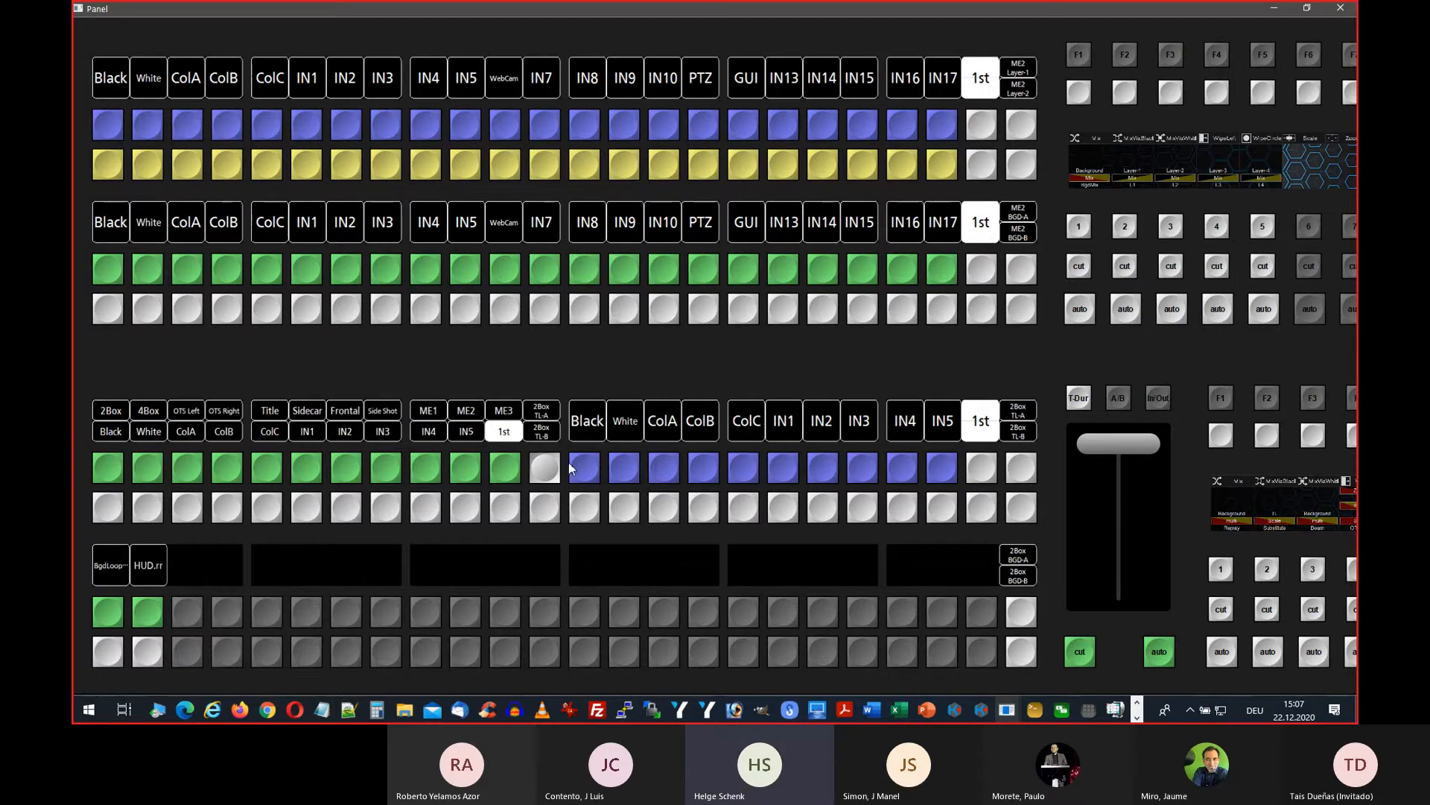
pyautogui.click(546, 474)
pyautogui.click(546, 475)
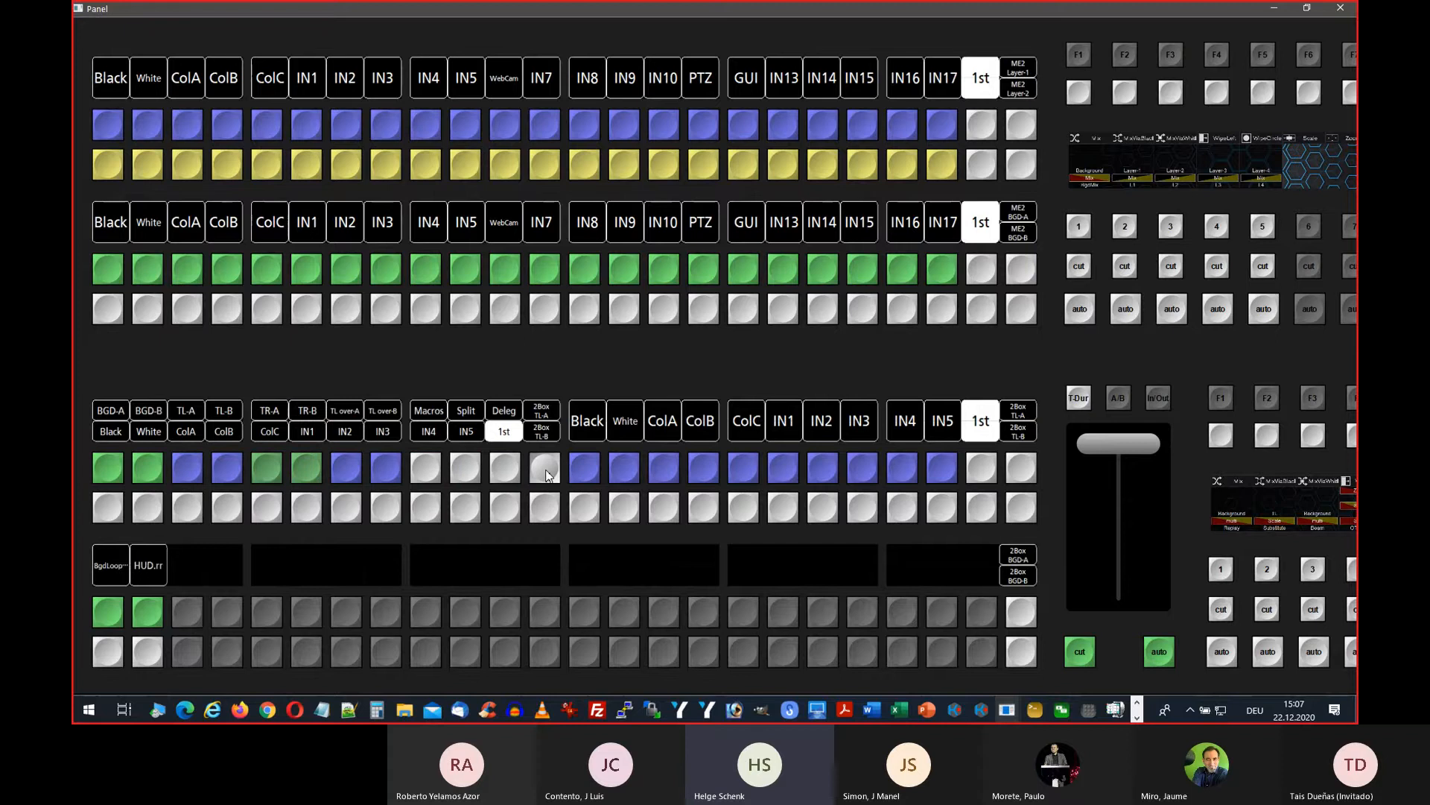
pyautogui.click(546, 475)
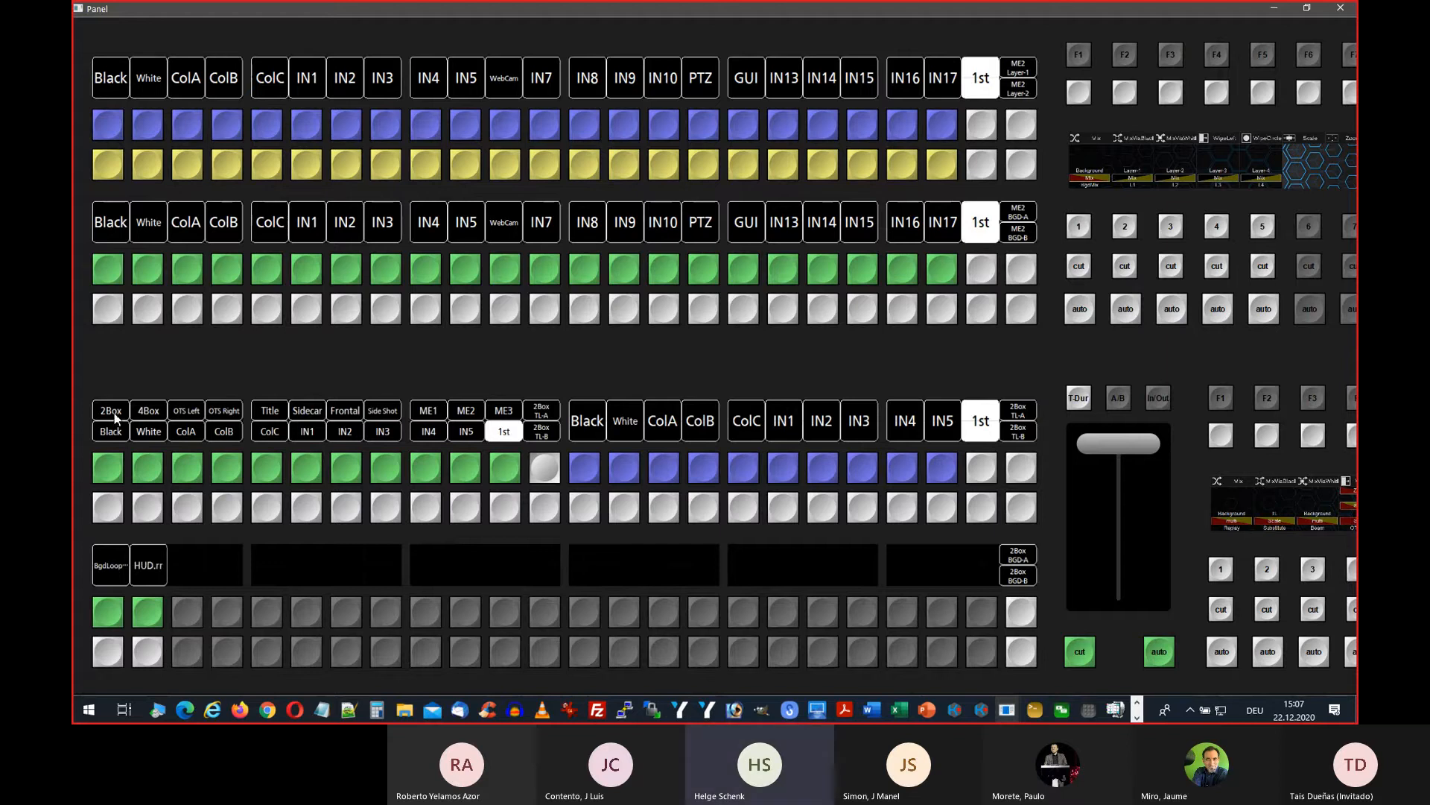
pyautogui.click(550, 467)
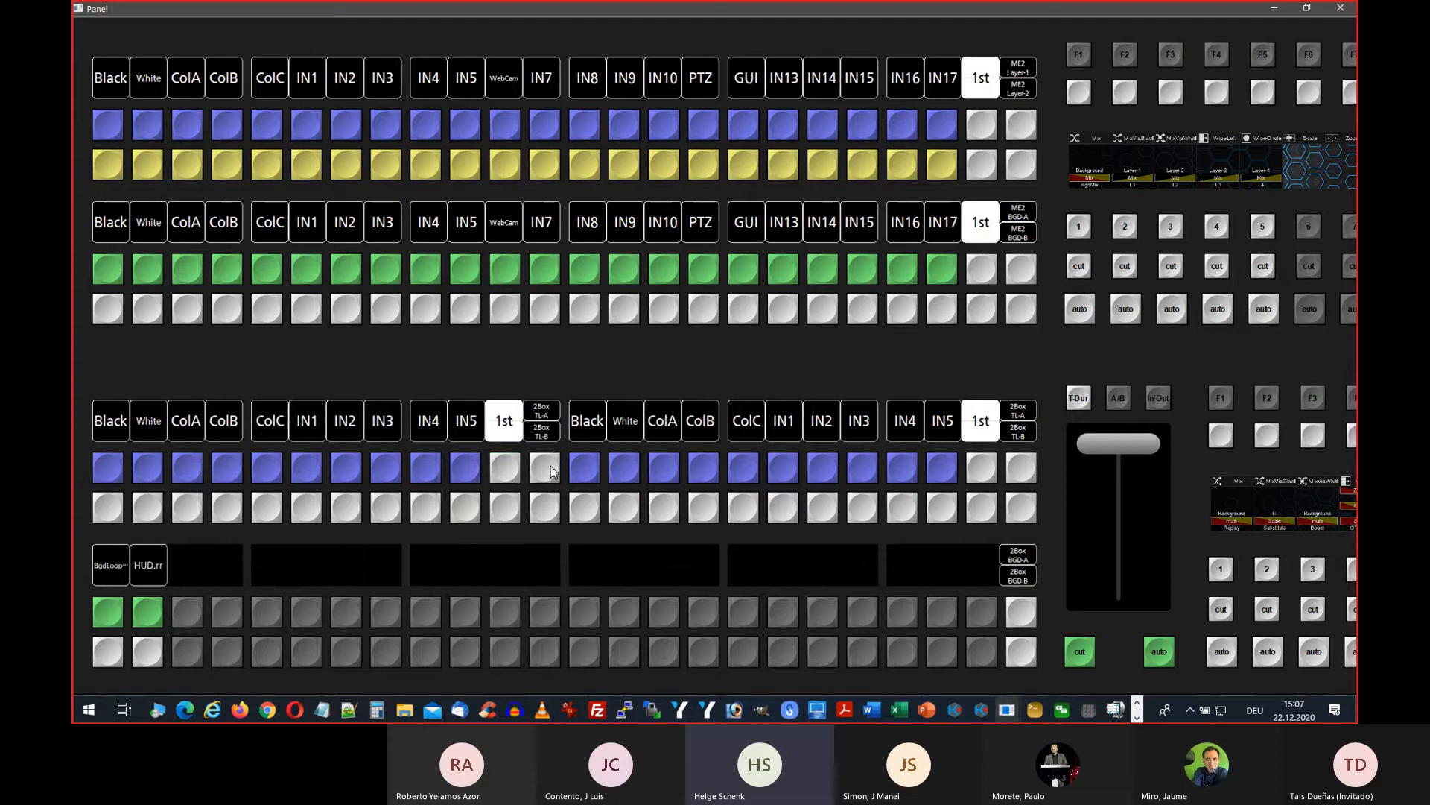
pyautogui.click(549, 468)
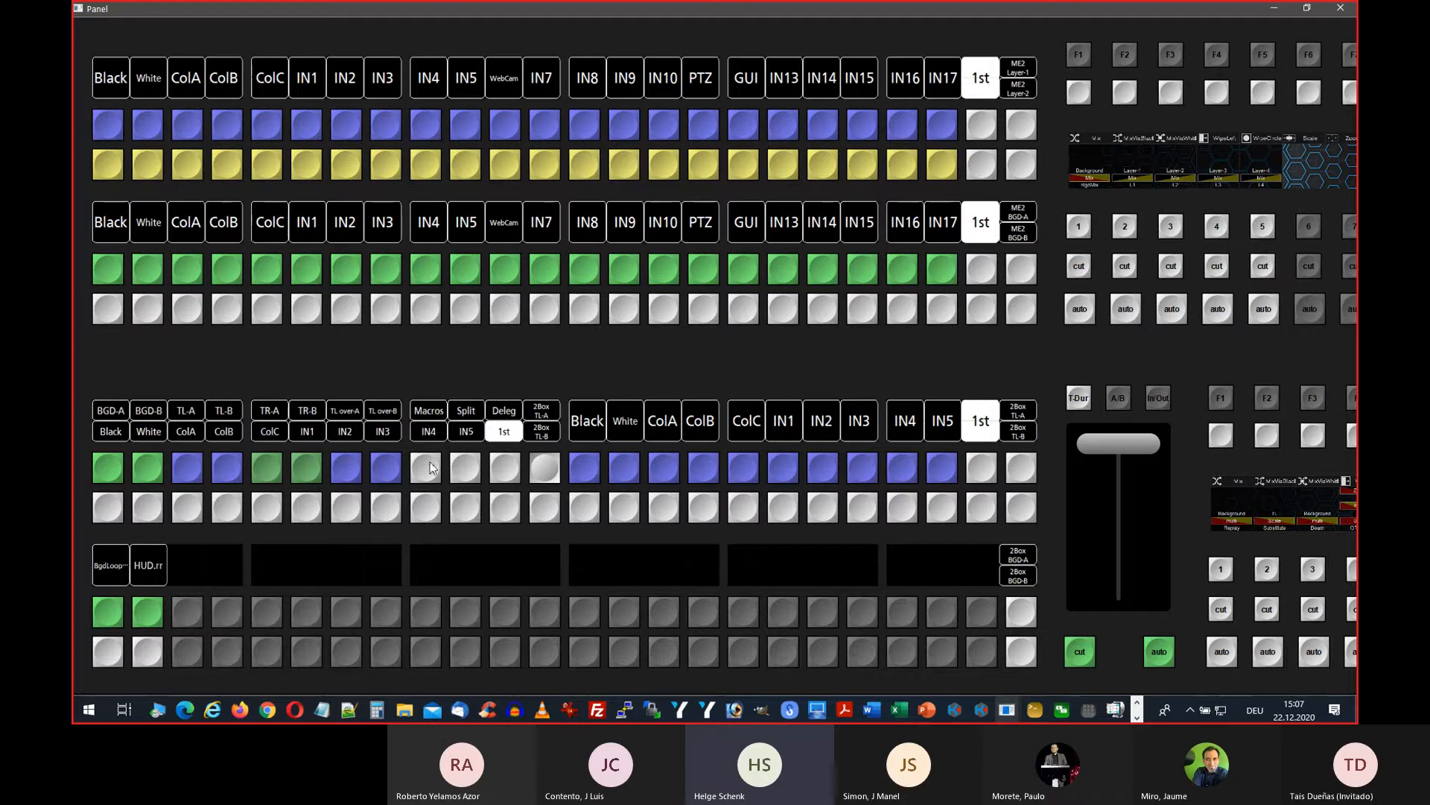
pyautogui.click(550, 468)
pyautogui.click(546, 511)
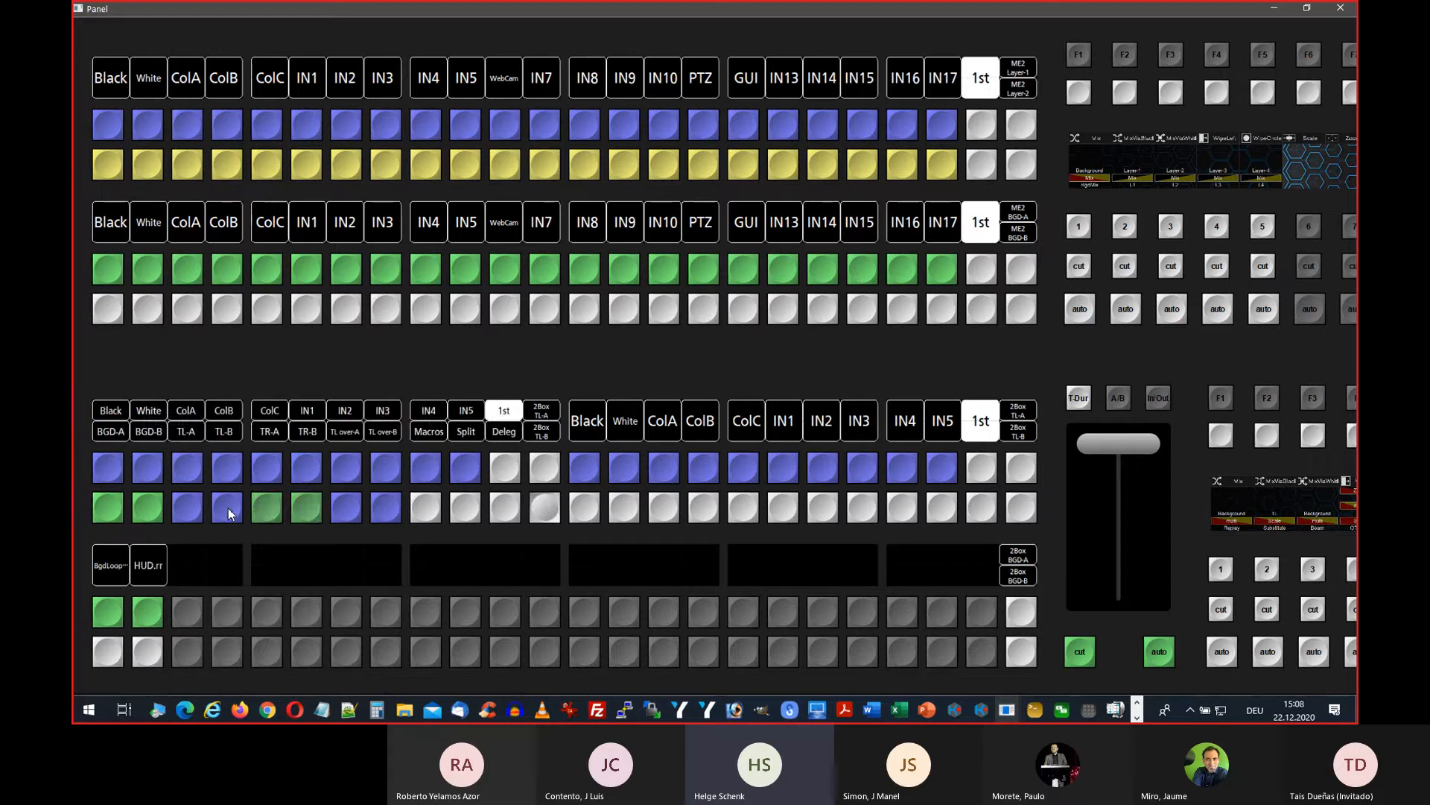
pyautogui.click(549, 470)
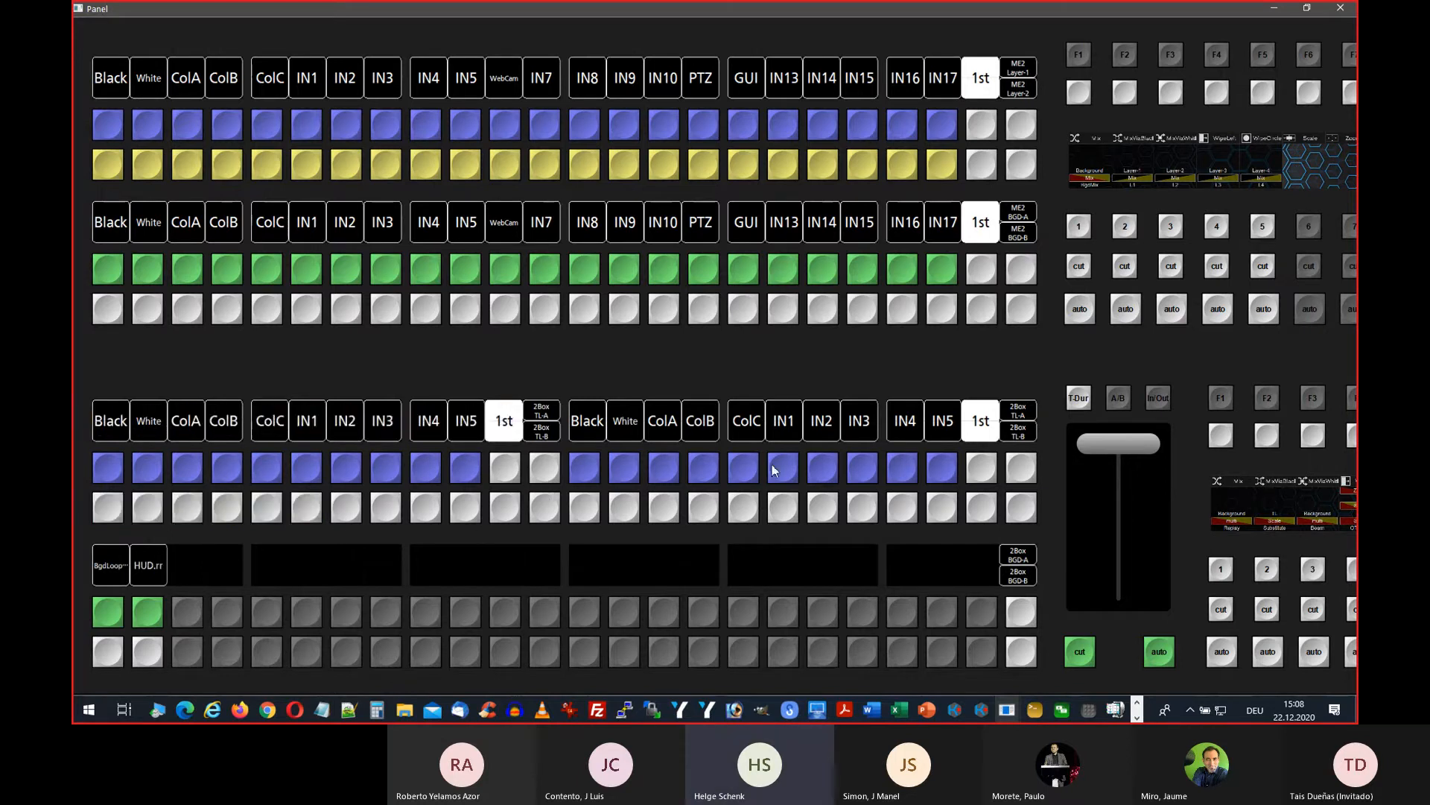
# Step: Assign 2Box TR-A to the first row and TR-B to the second row in the right half of the split rows
pyautogui.click(1022, 466)
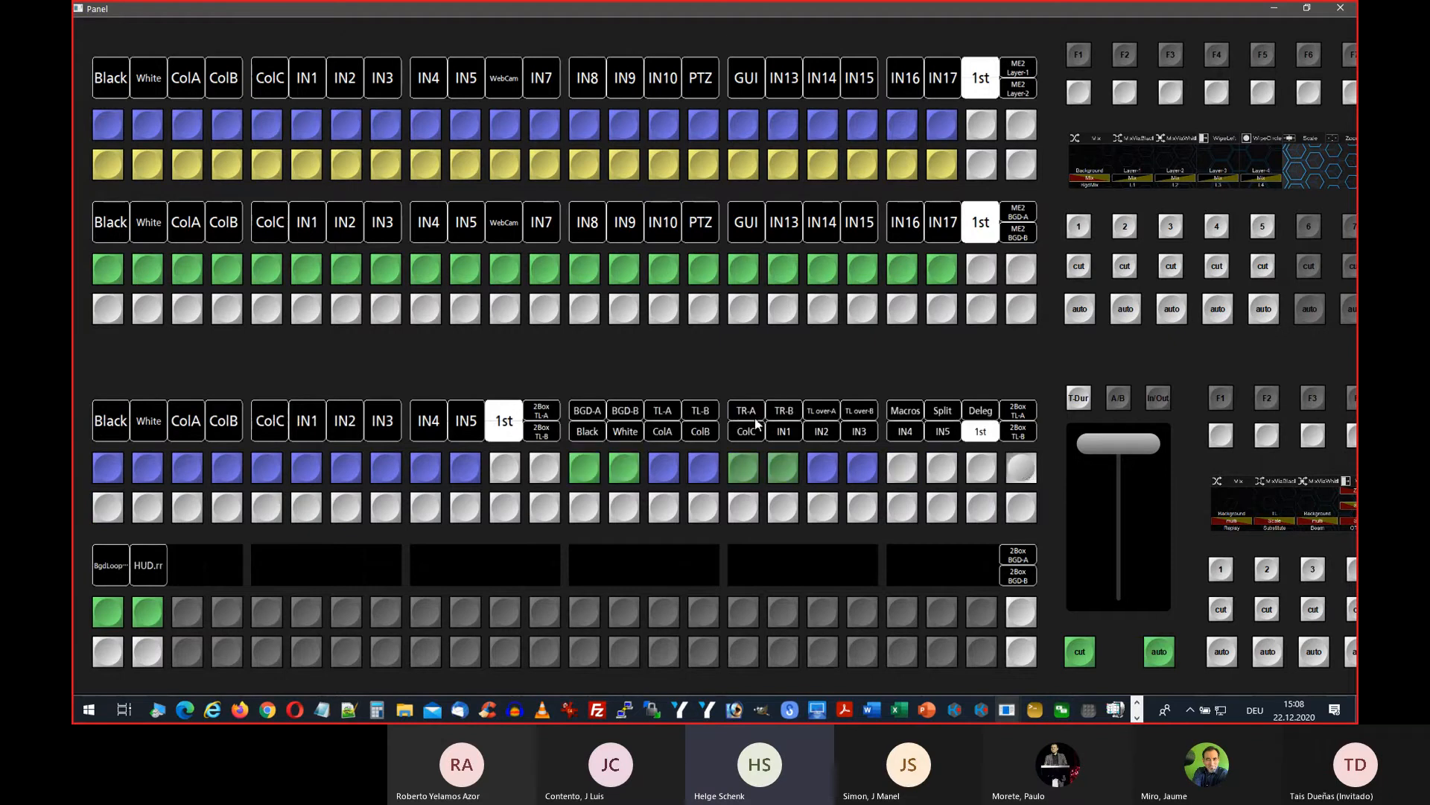
pyautogui.click(749, 473)
pyautogui.click(1020, 467)
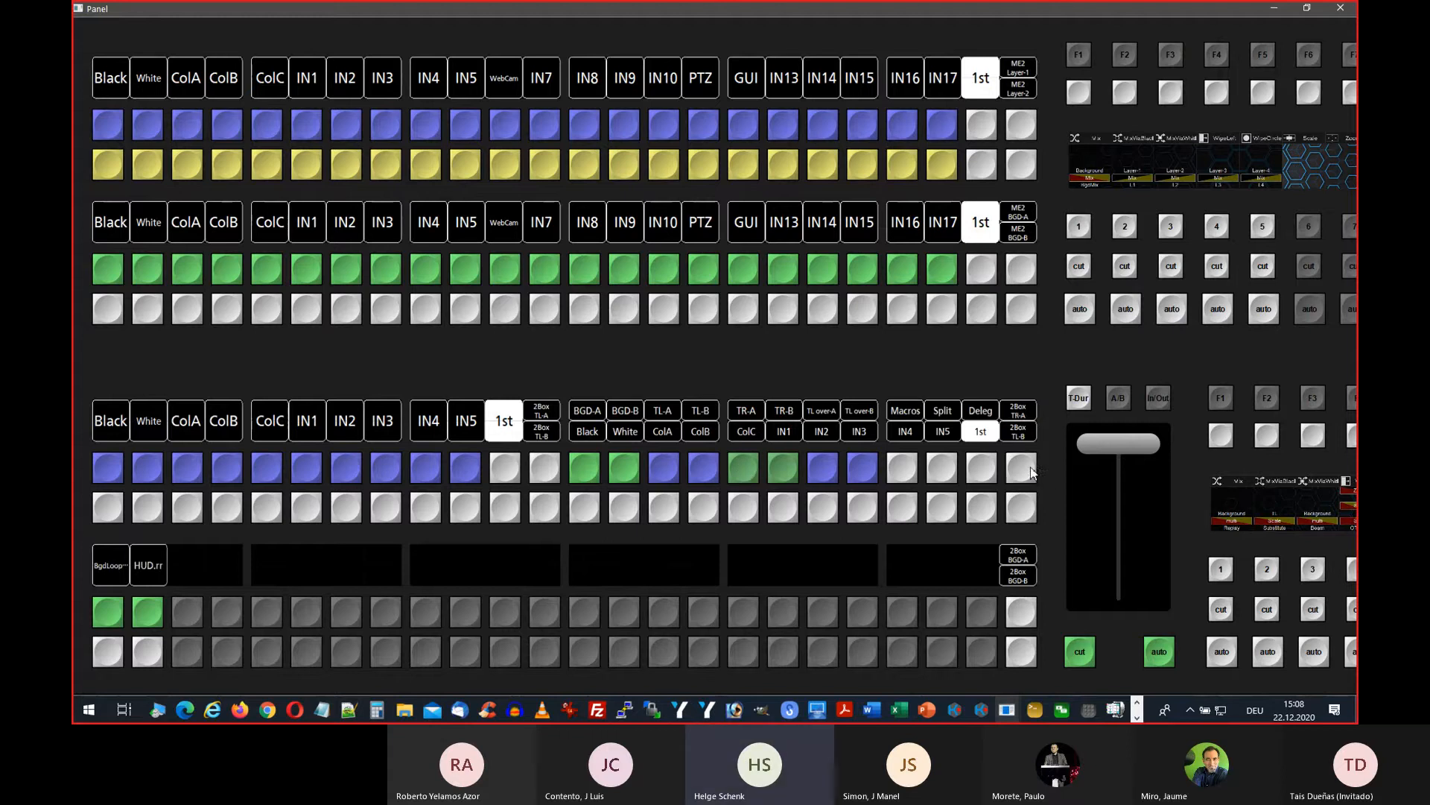
pyautogui.click(1023, 519)
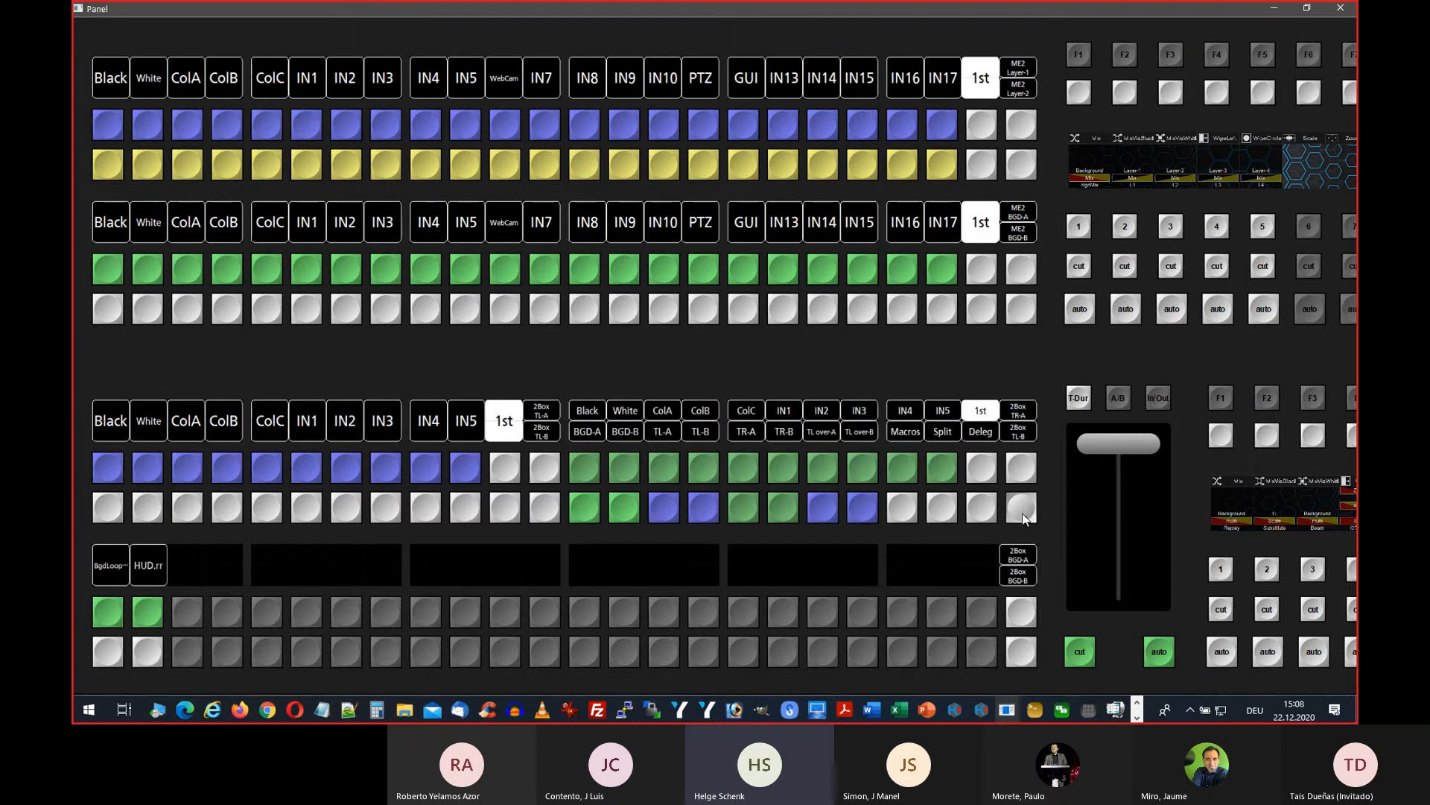
pyautogui.click(783, 508)
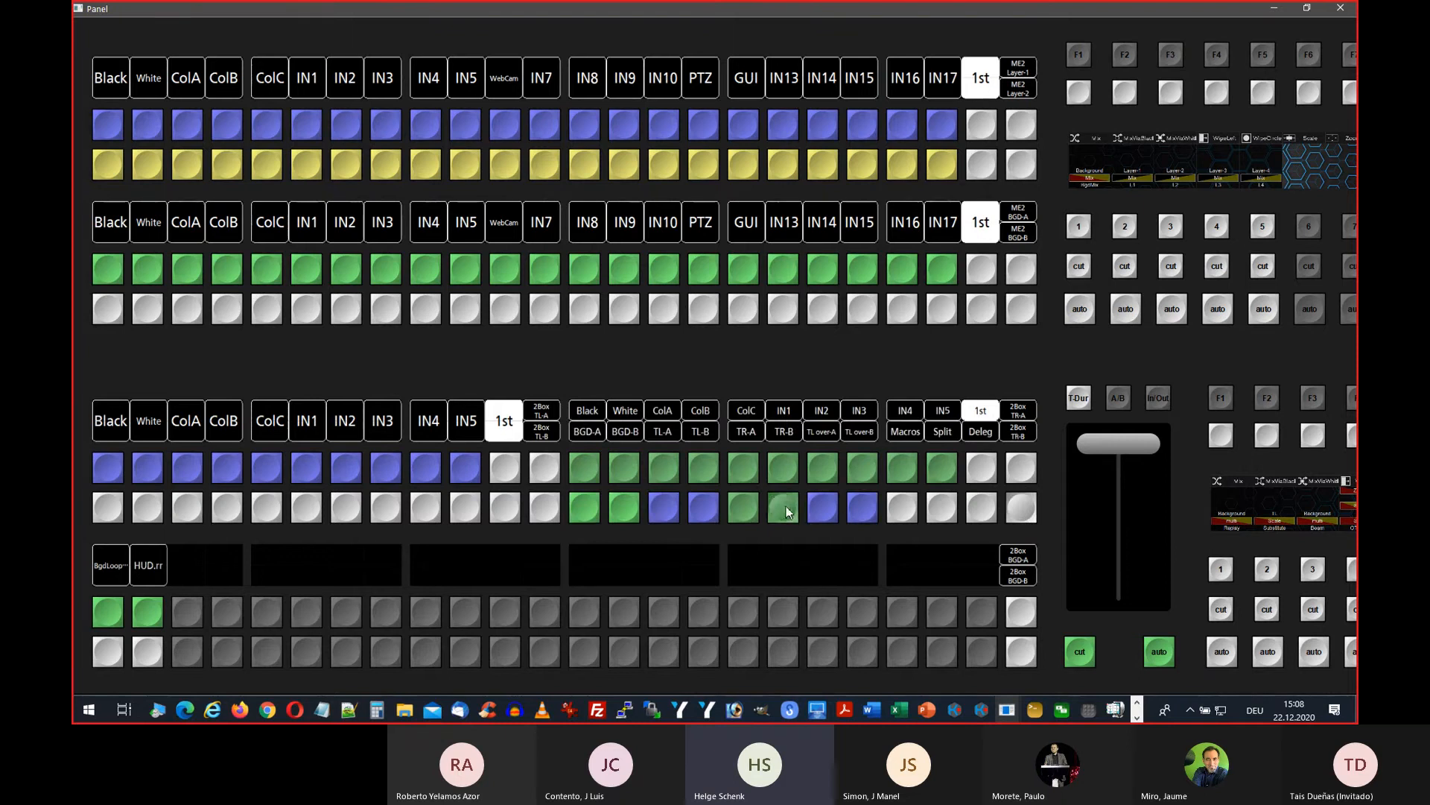
# Step: Close the panel window and show the multiviewer's live view in KairosCreator
pyautogui.click(1022, 507)
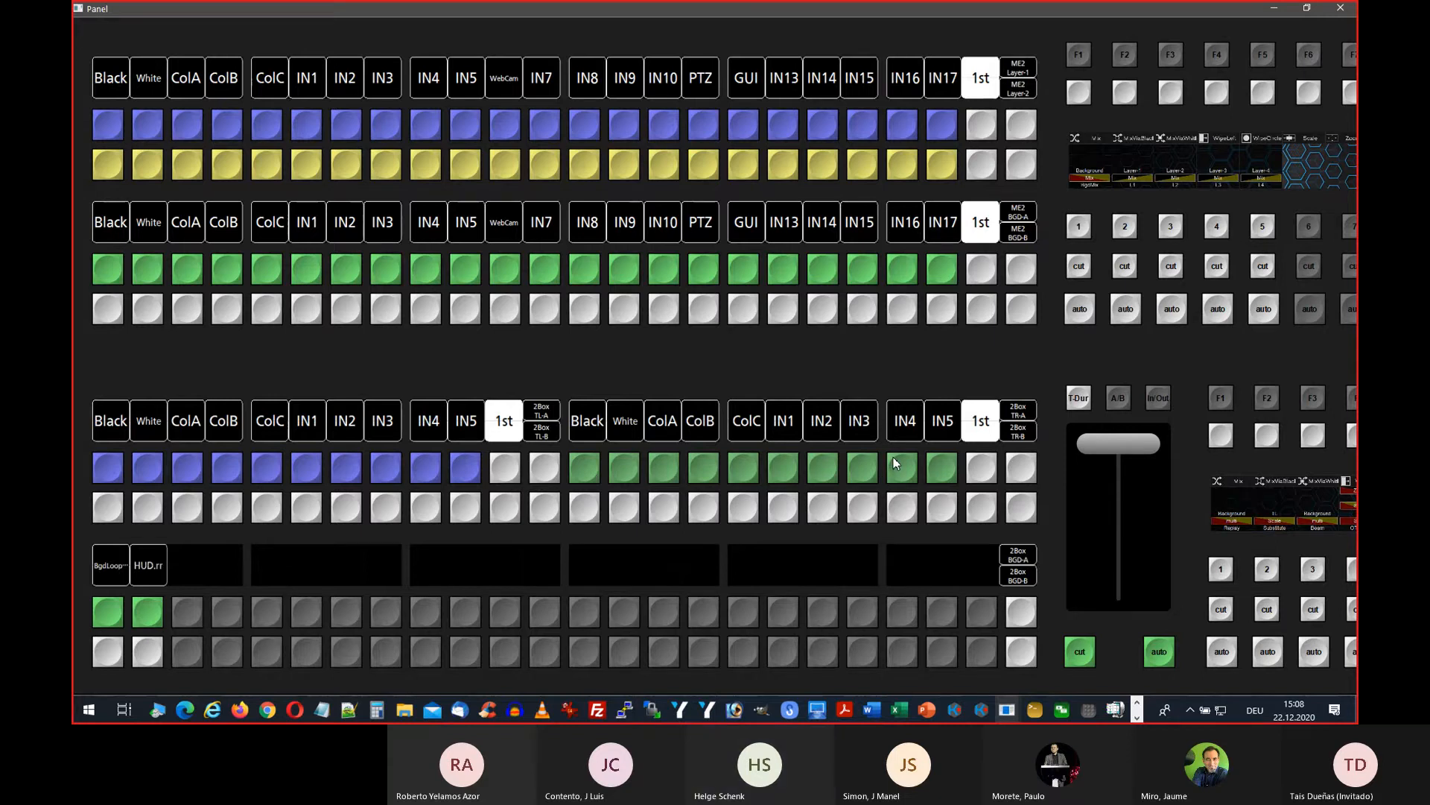
pyautogui.click(1340, 9)
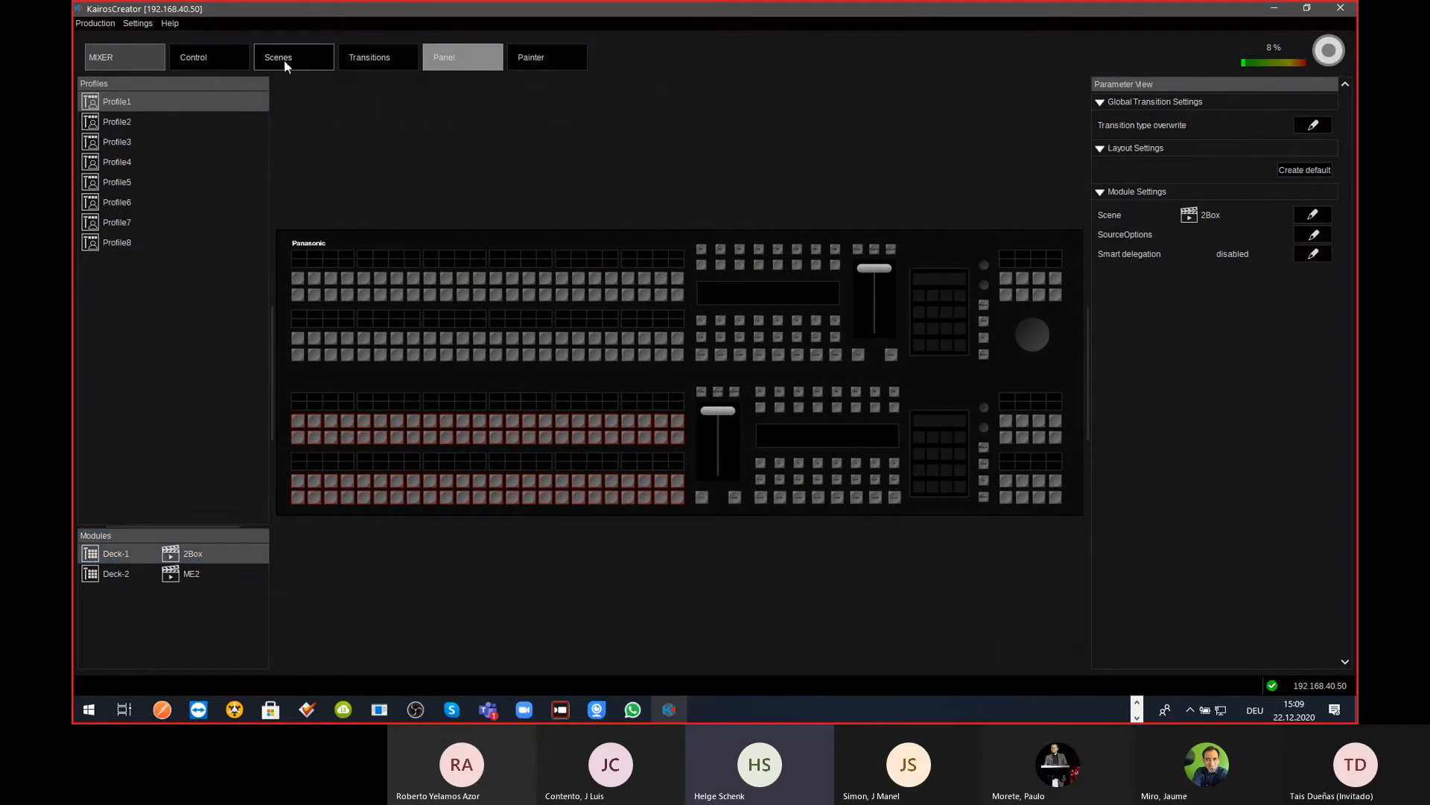
pyautogui.click(287, 67)
pyautogui.click(132, 62)
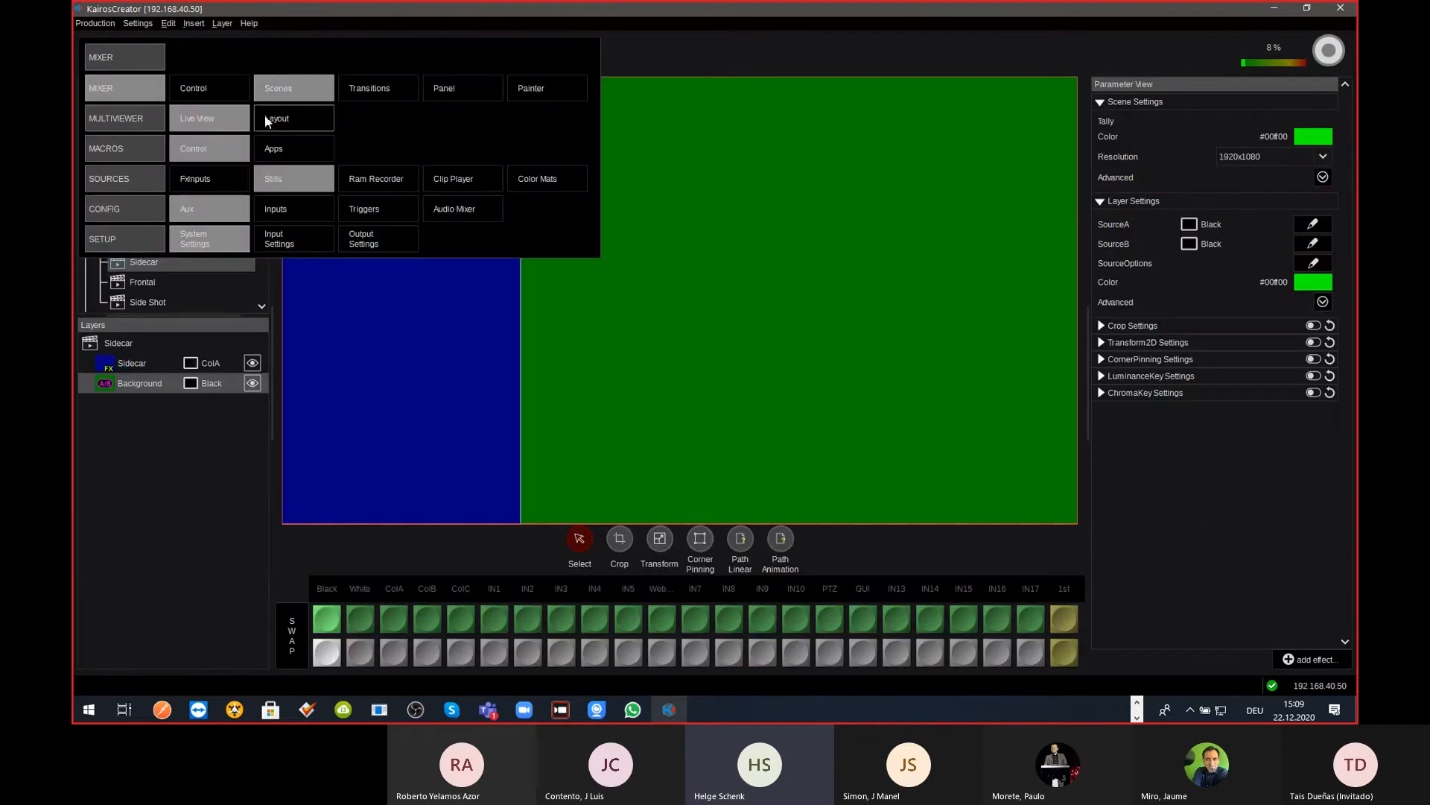
pyautogui.click(212, 123)
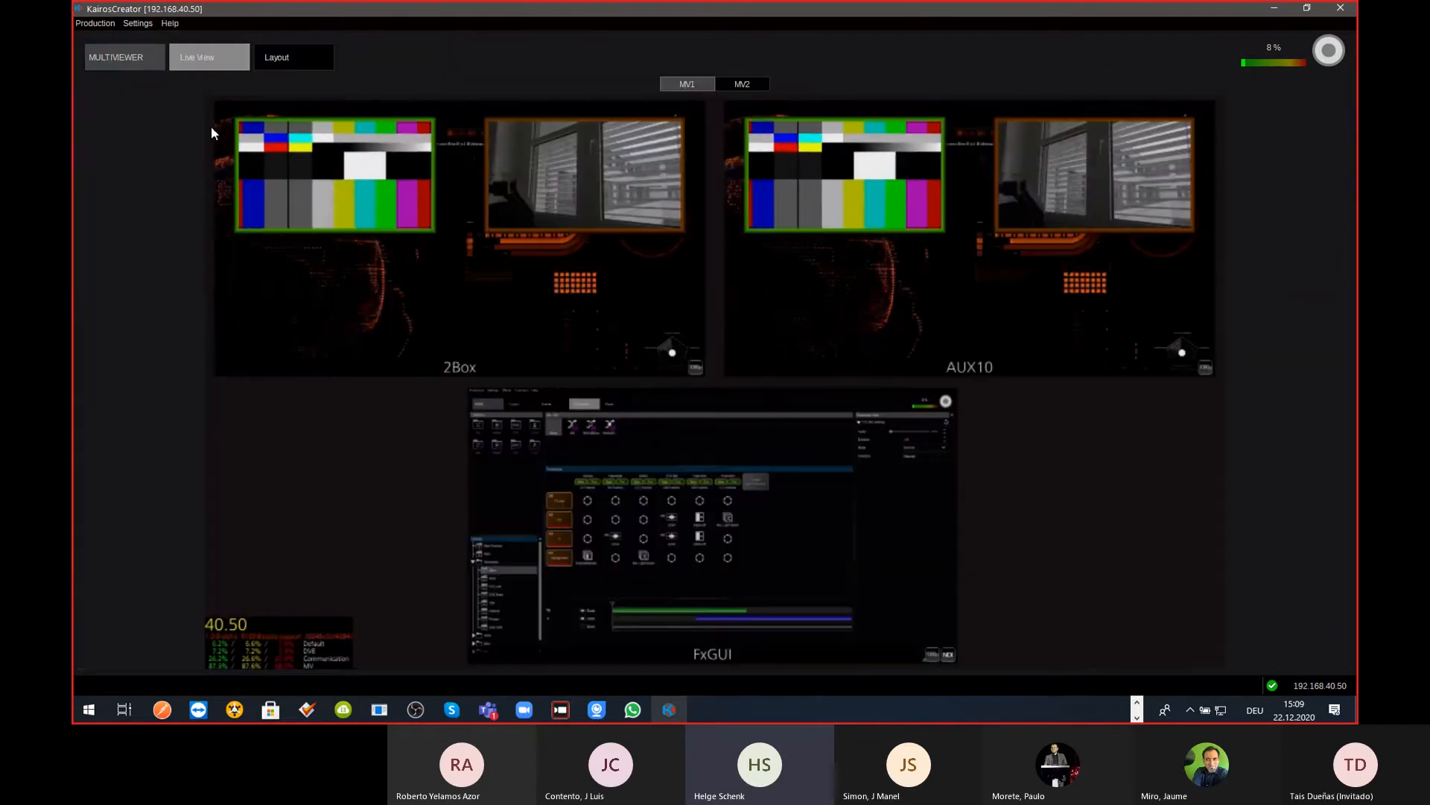
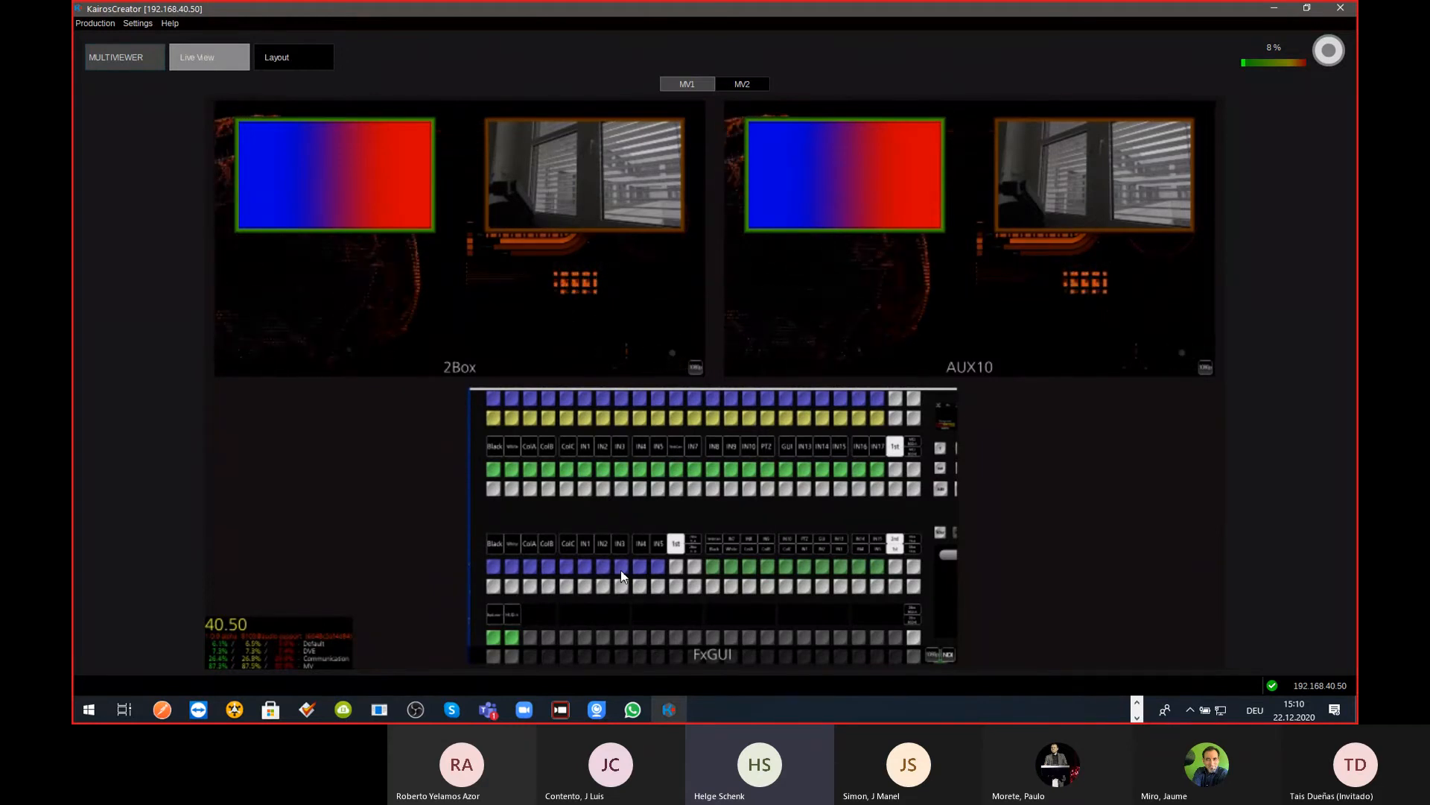
# Step: Review the transitions of the 2Box template scene and return to the multiviewer's live view
pyautogui.hotkey('ctrl', 'Tab')
pyautogui.hotkey('ctrl', 'Tab')
pyautogui.hotkey('ctrl', 'Tab')
pyautogui.hotkey('ctrl', 'Tab')
pyautogui.hotkey('ctrl', 'Tab')
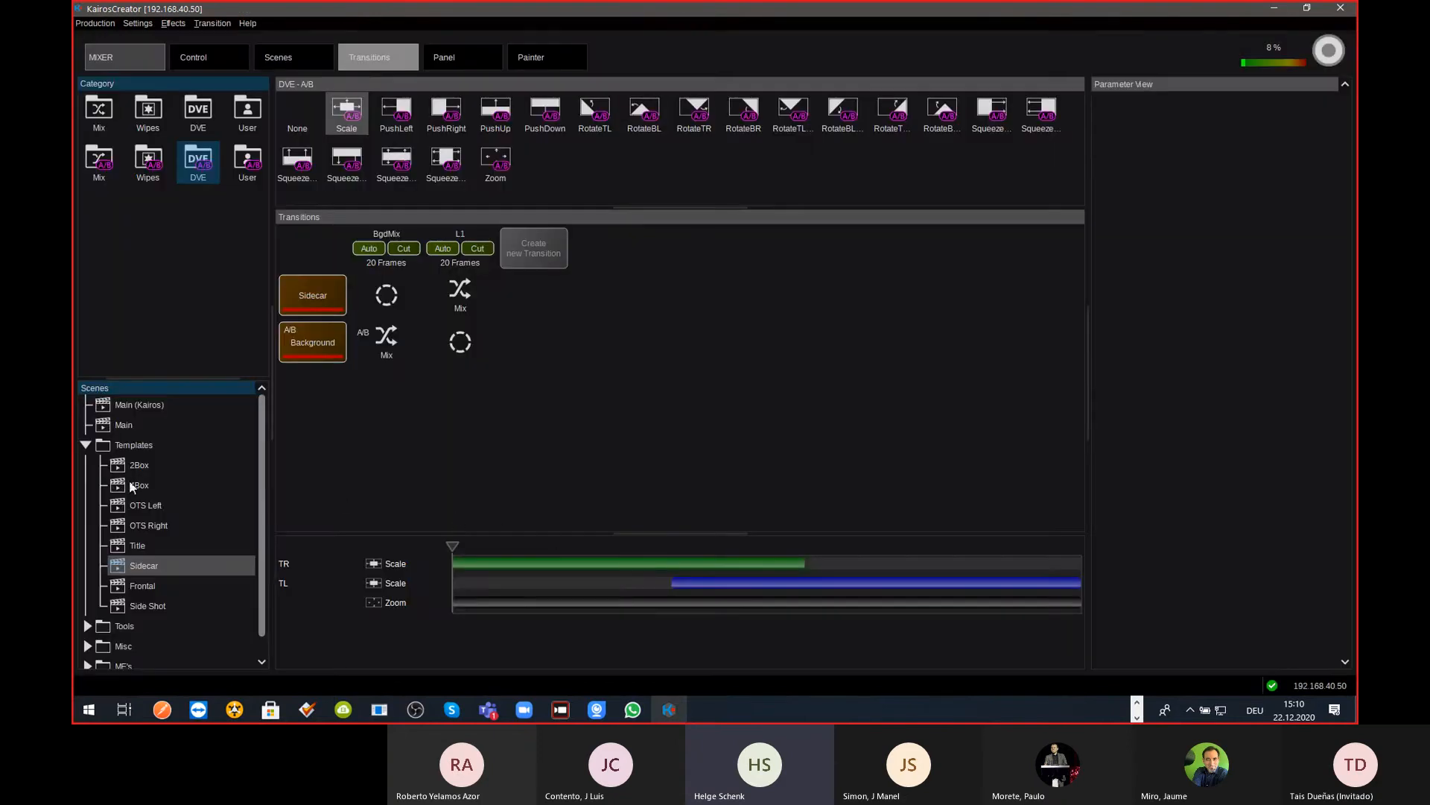
pyautogui.click(136, 466)
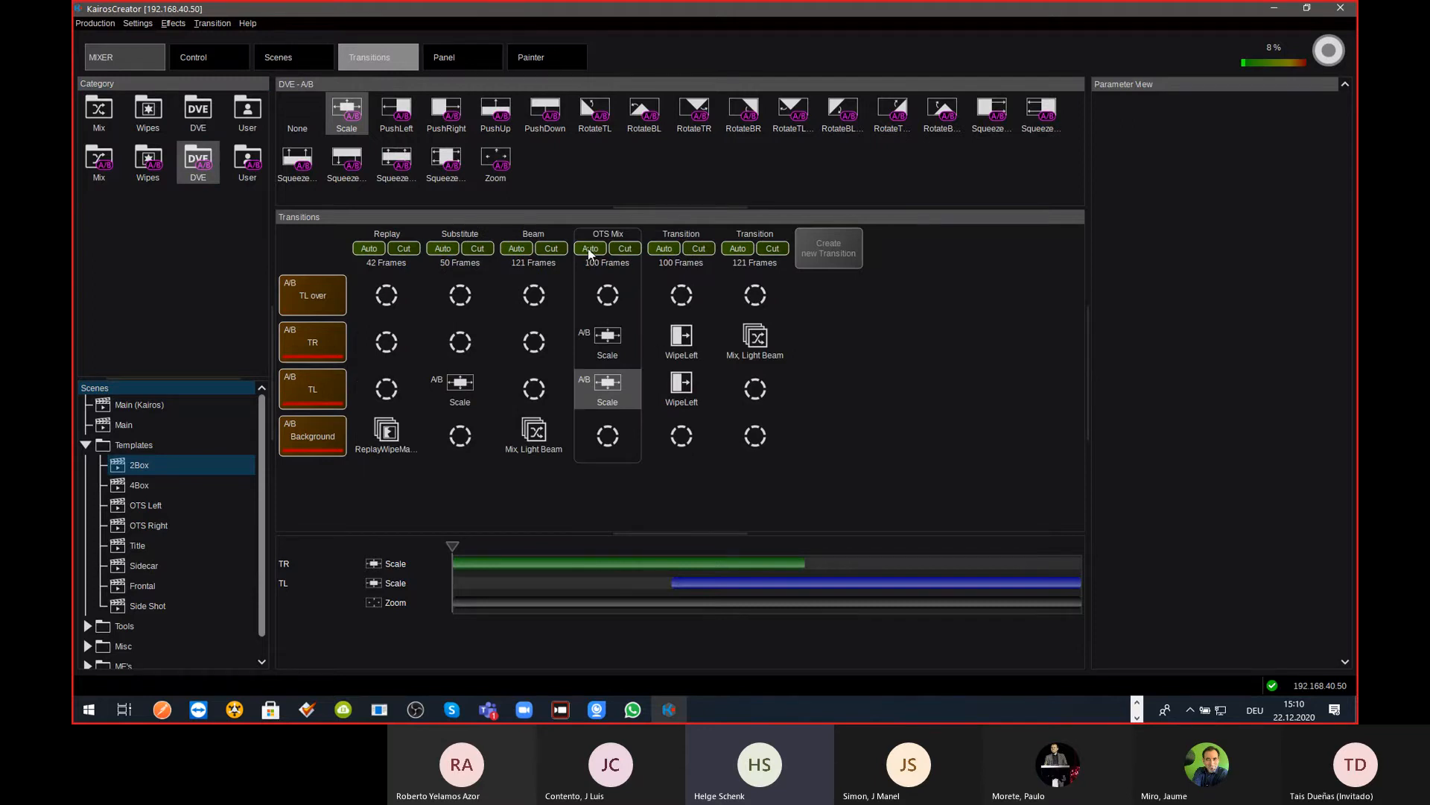
pyautogui.rightClick(637, 264)
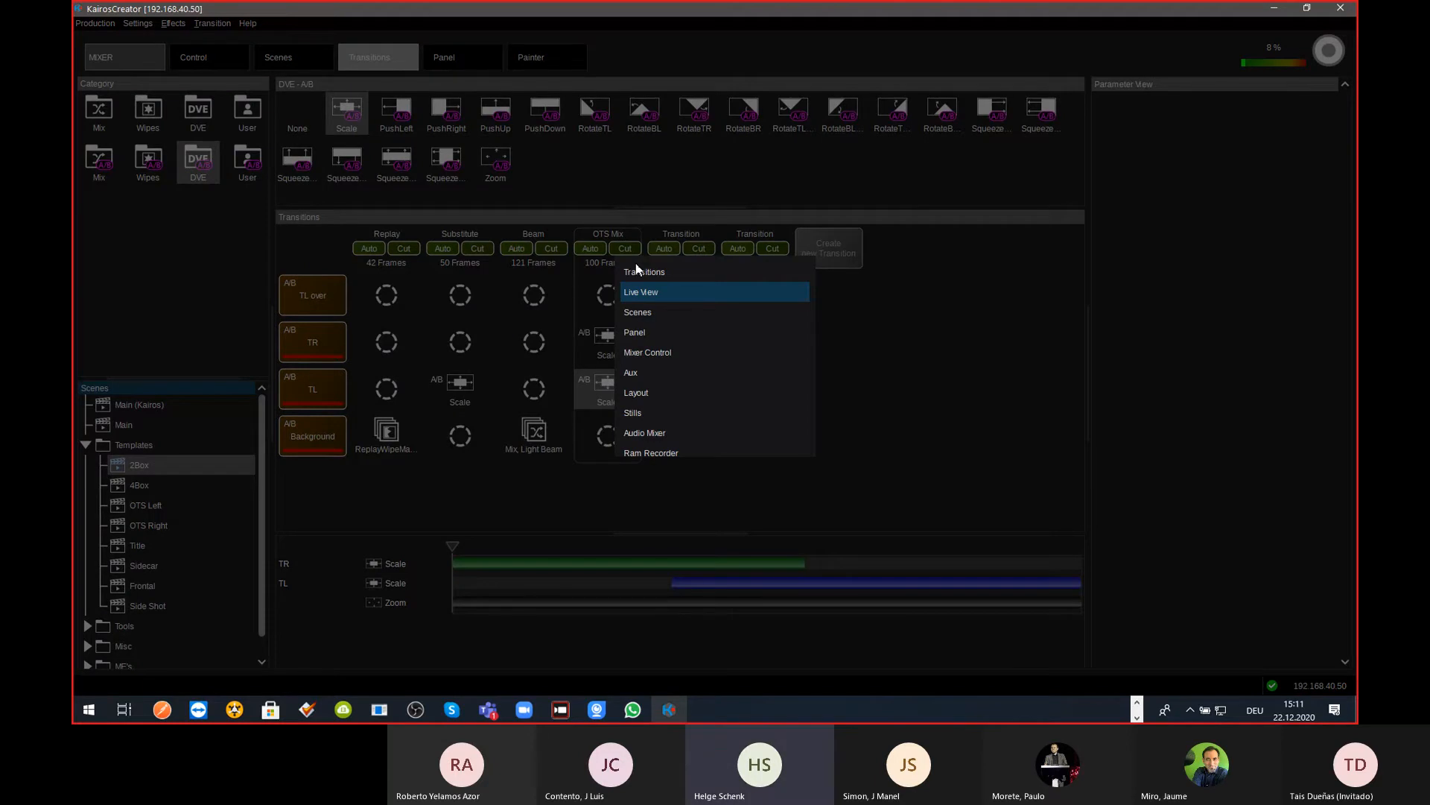
pyautogui.press('Return')
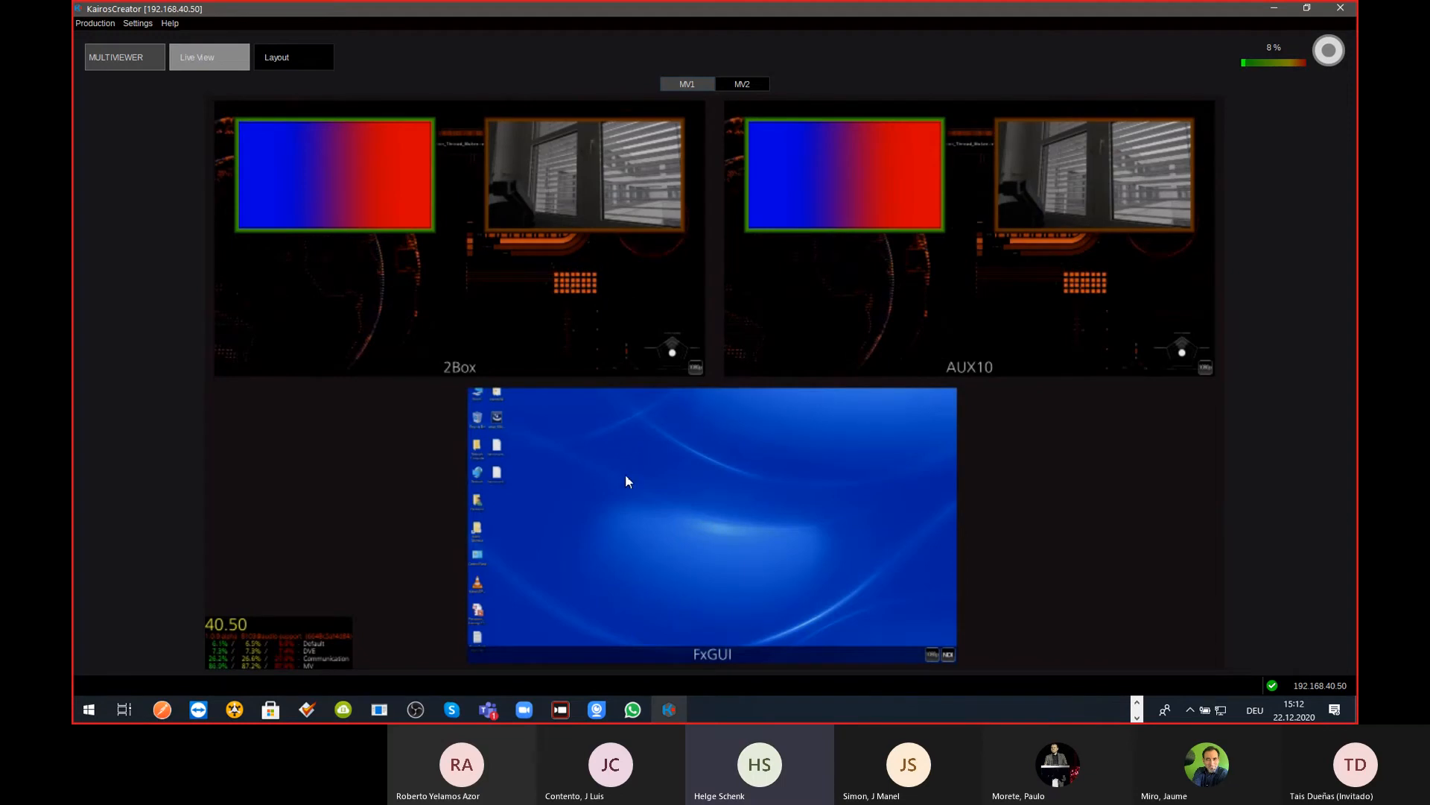
# Step: Check the FxGUI window in the MV1 multiviewer layout and go back to the live view
pyautogui.click(312, 67)
pyautogui.click(718, 389)
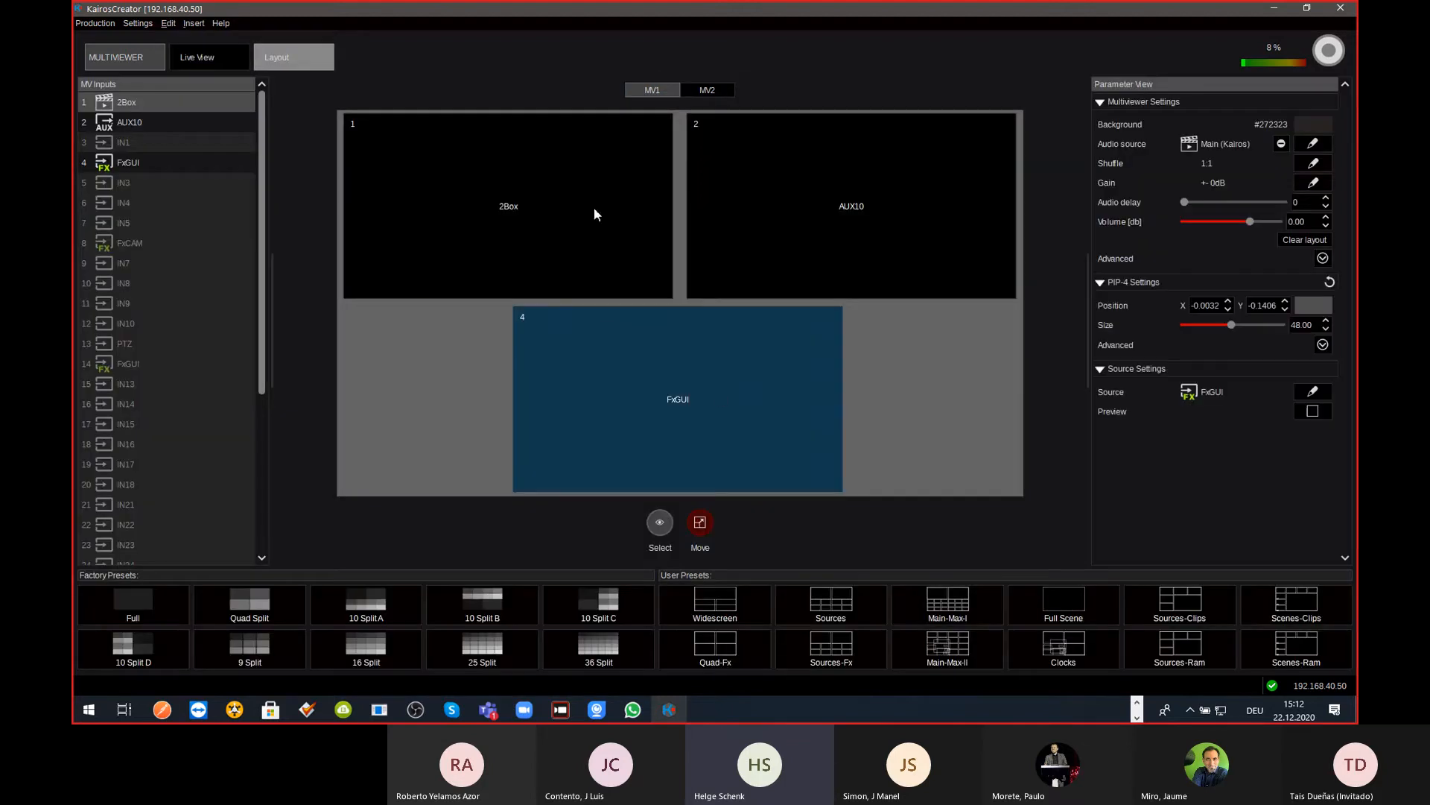
pyautogui.click(231, 60)
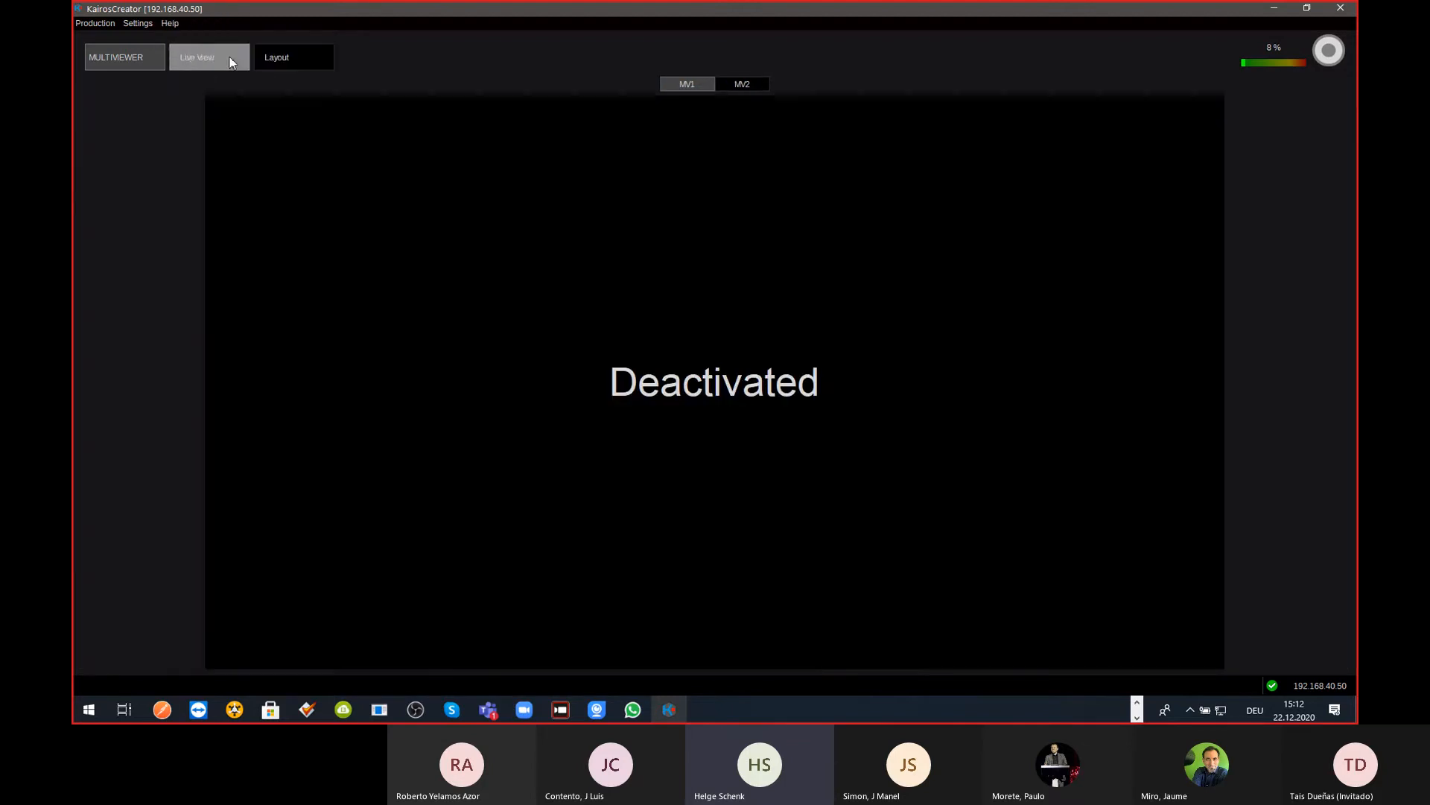
# Step: Close this KairosCreator window and bring up the software control panel from the other desktop
pyautogui.click(143, 53)
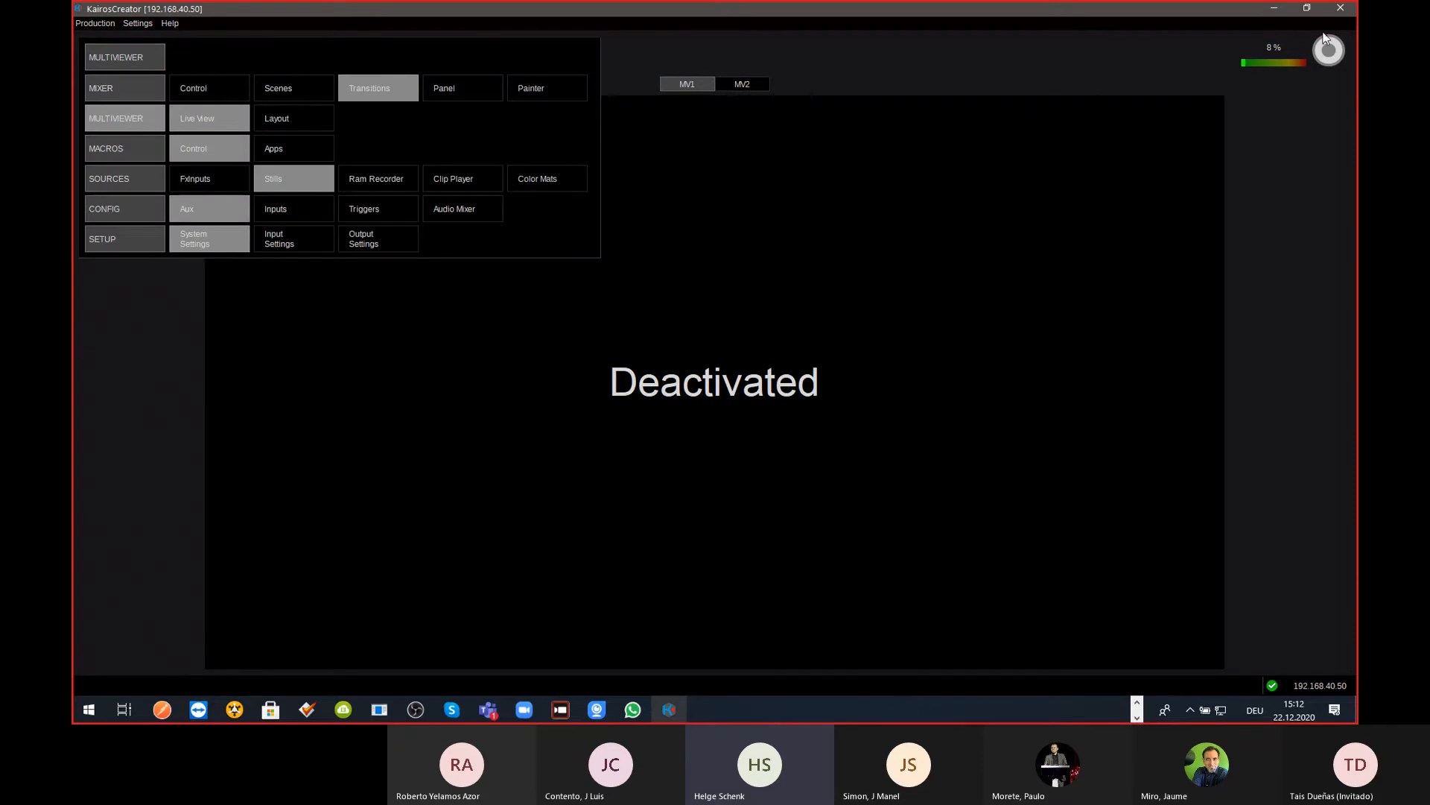
pyautogui.click(1340, 7)
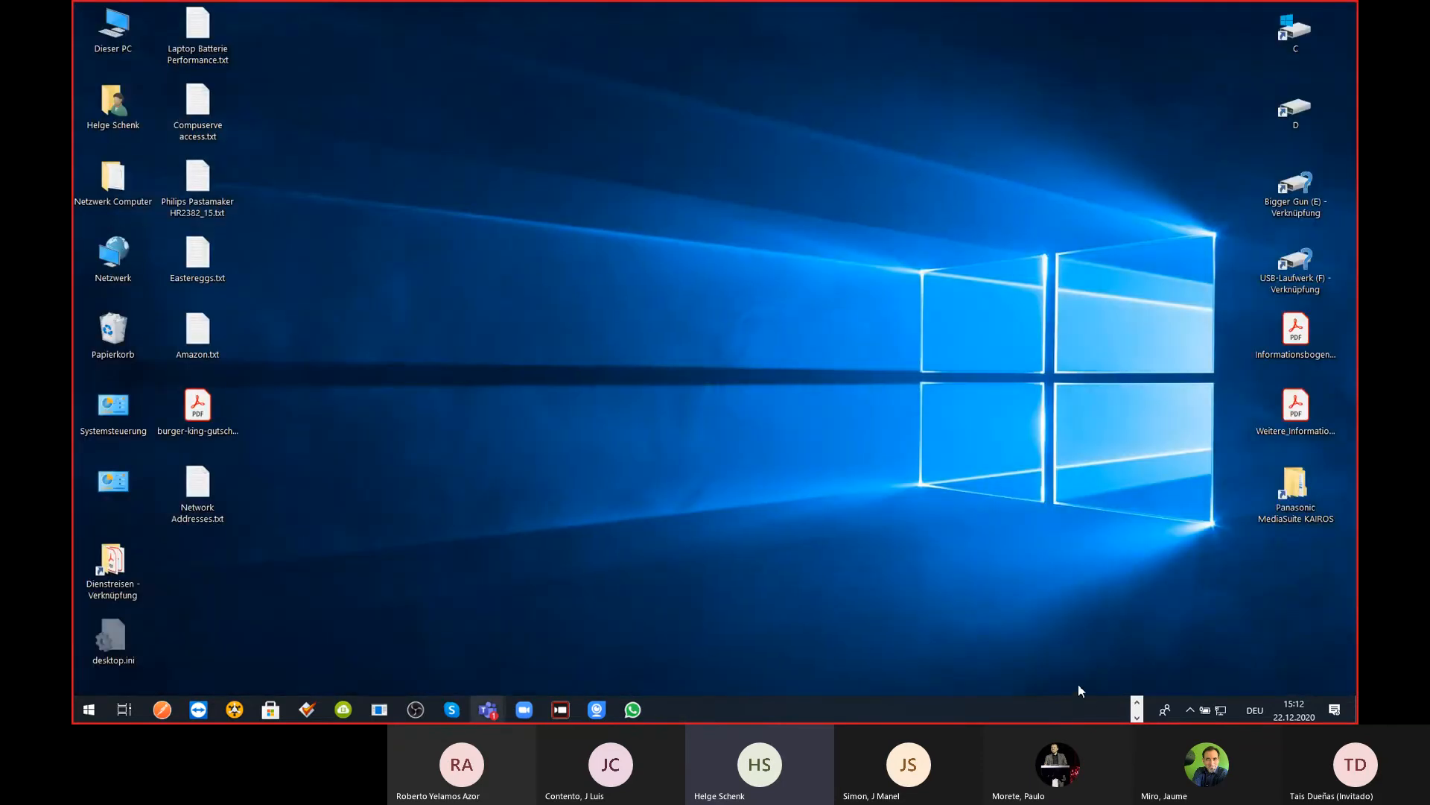
pyautogui.click(1137, 717)
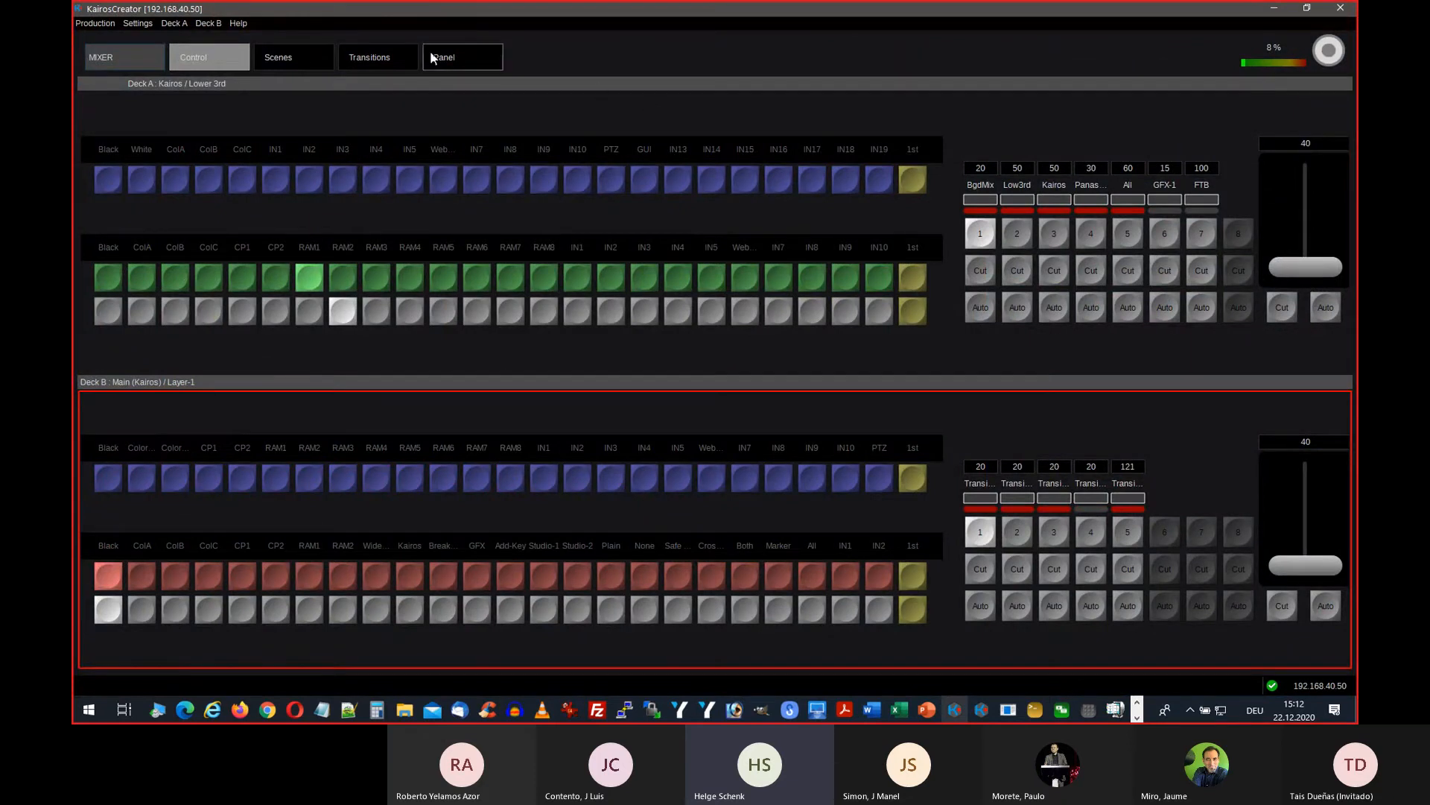
pyautogui.hotkey('alt', 'Tab')
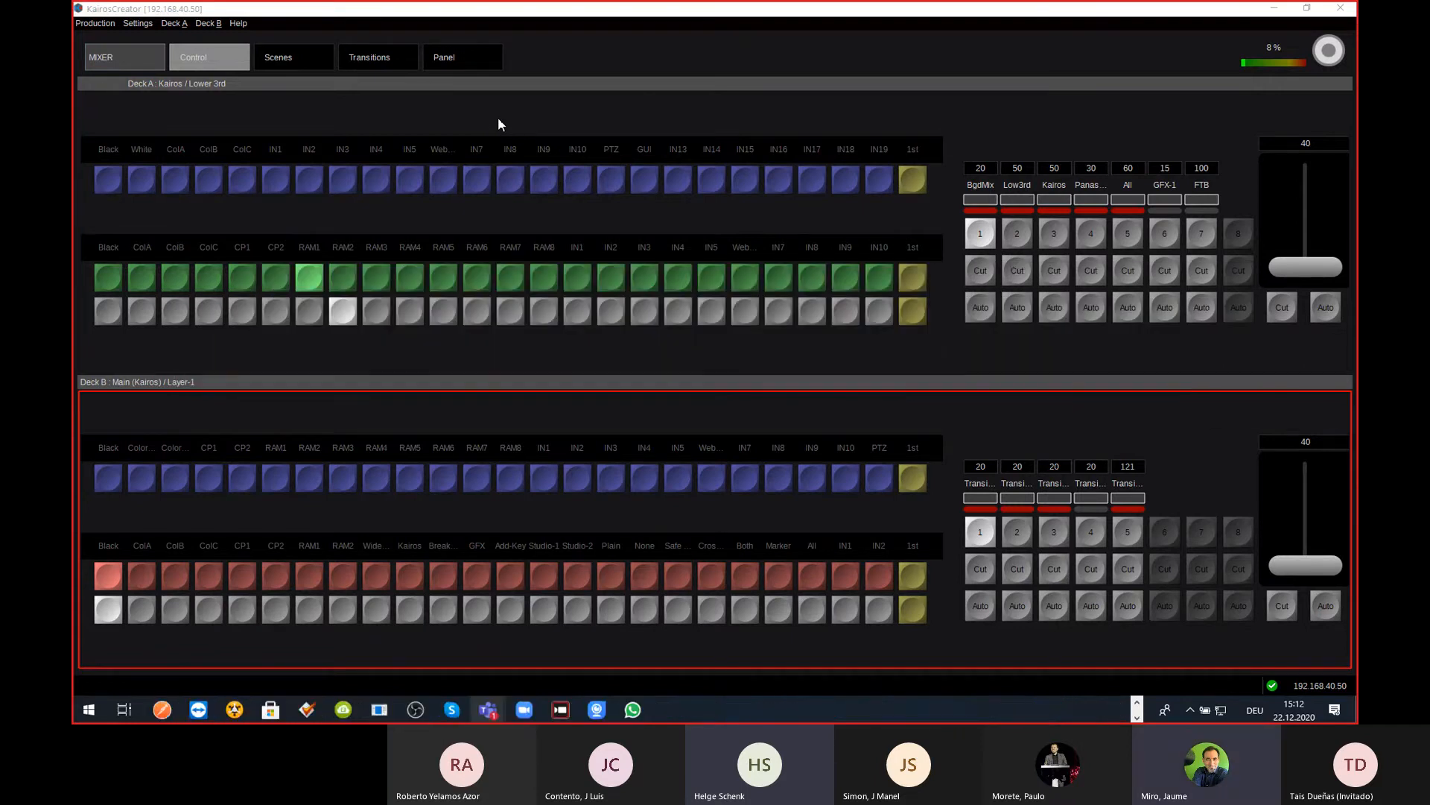
pyautogui.click(497, 118)
pyautogui.click(1008, 710)
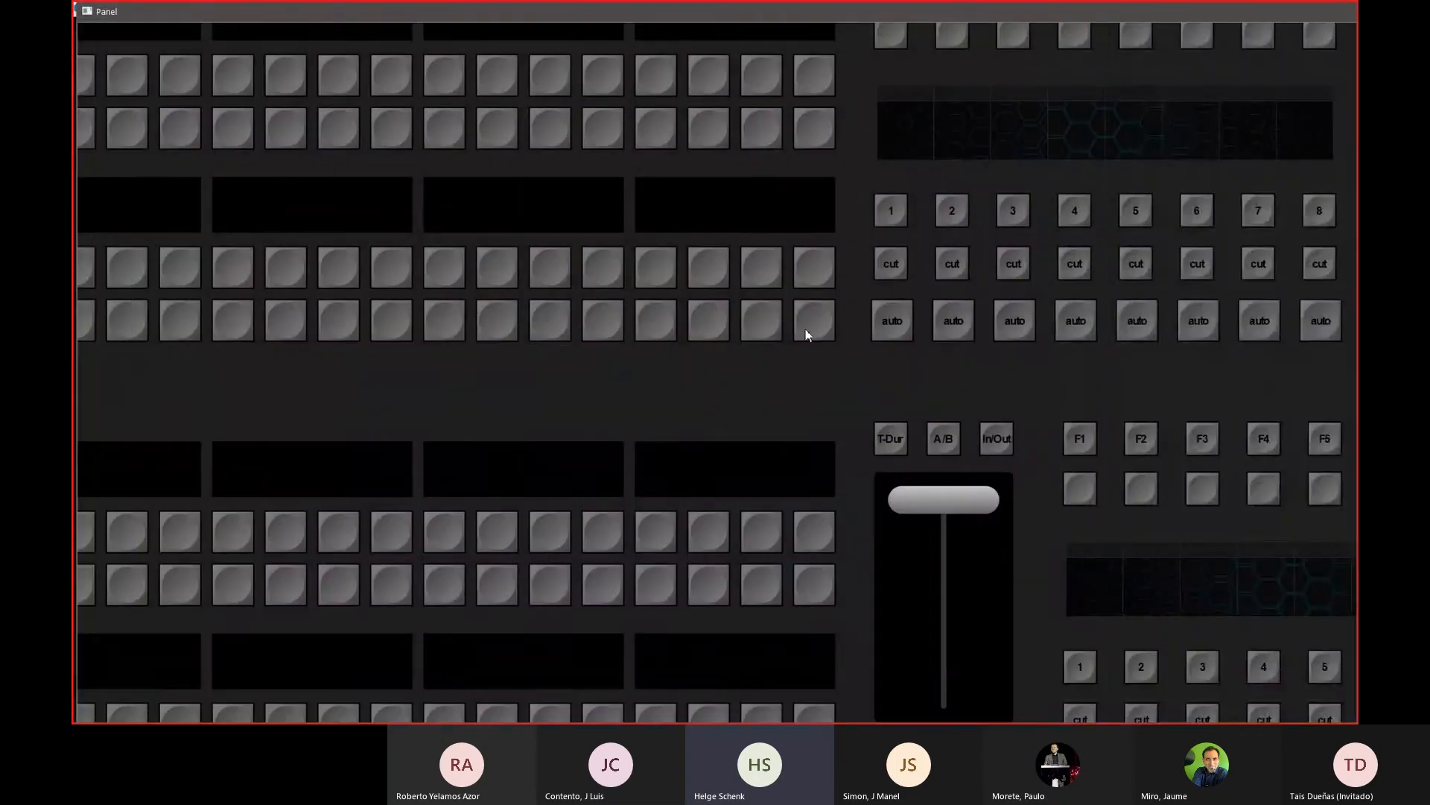
# Step: Connect the software control panel to the server address 192.168.40.50
pyautogui.scroll(-2, 835, 403)
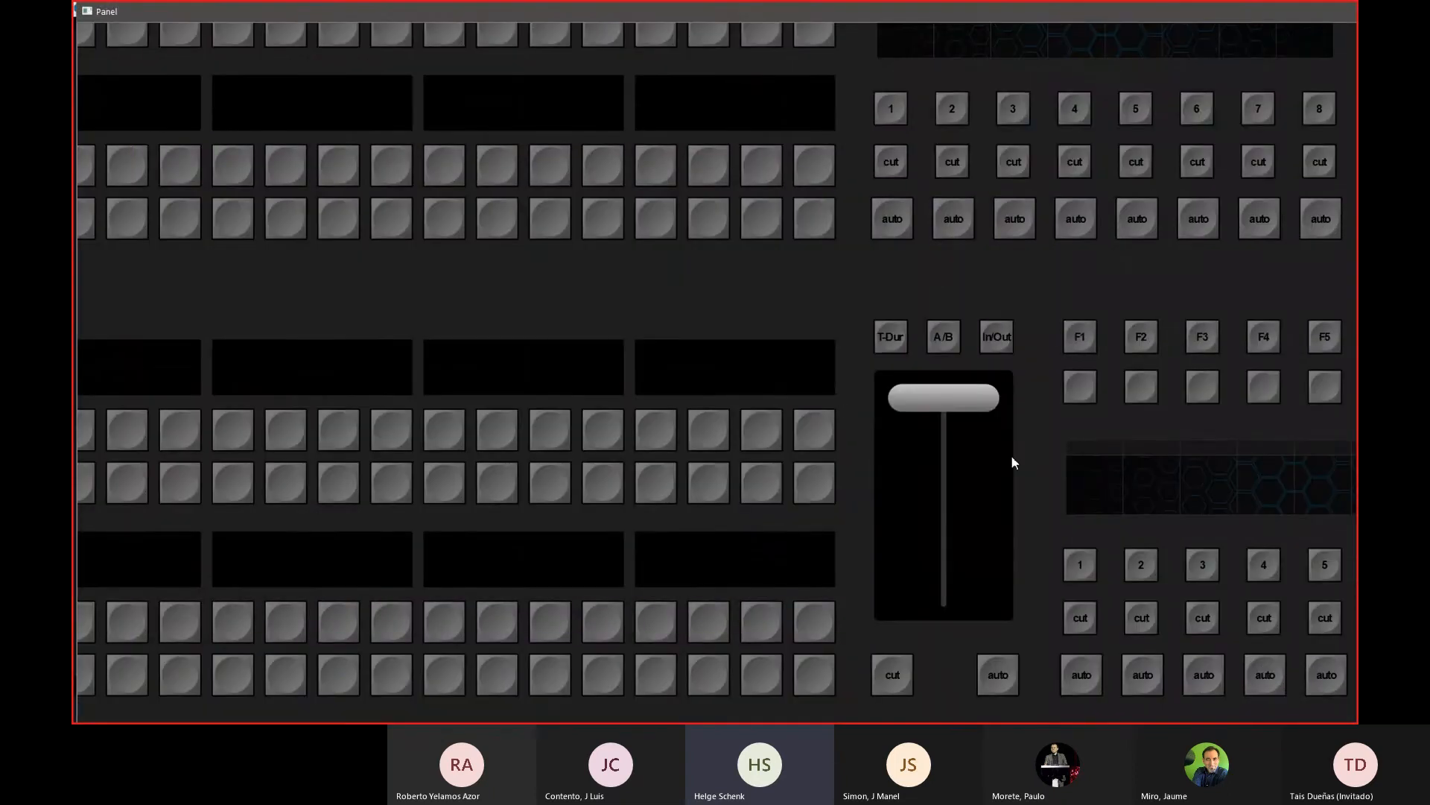
pyautogui.hscroll(5, 1011, 462)
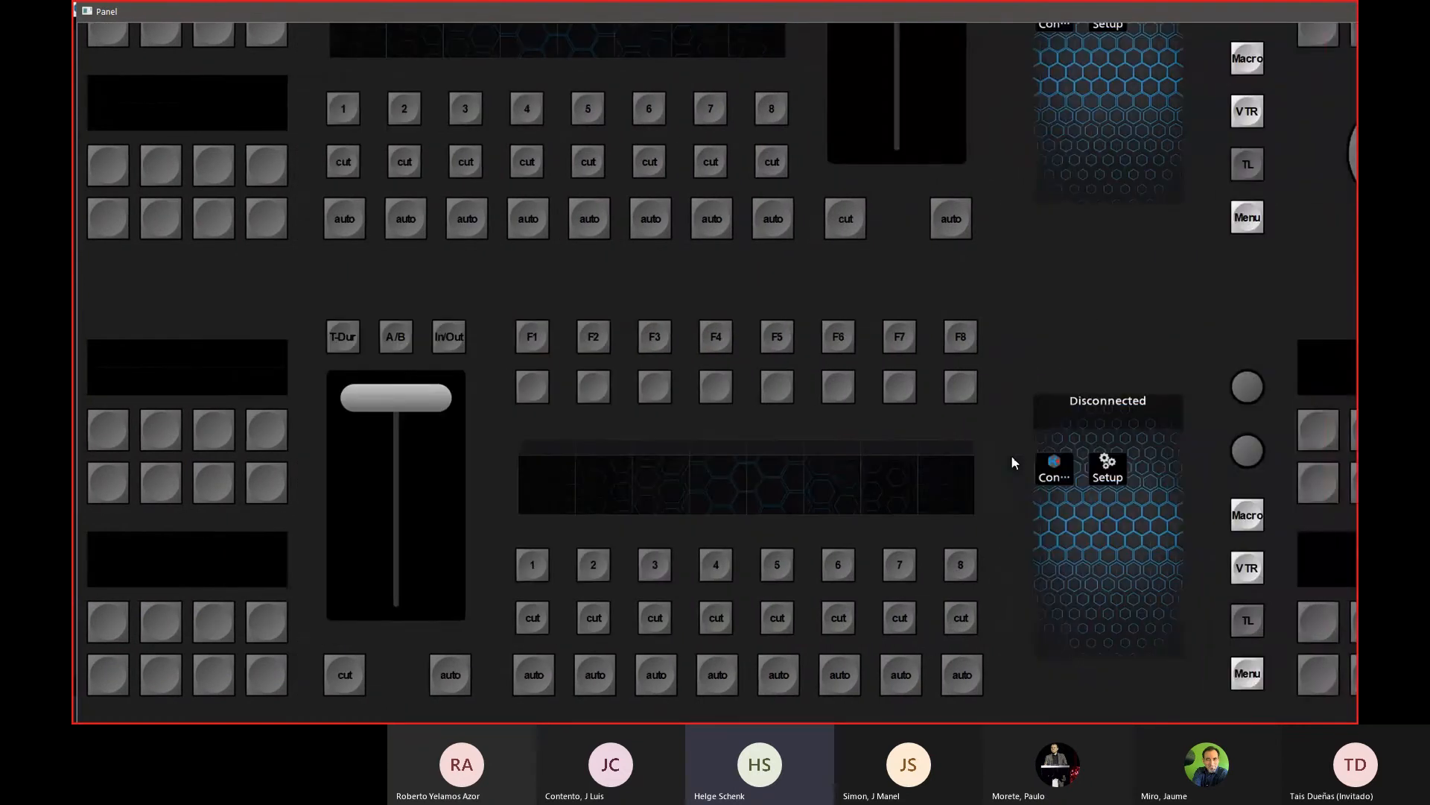
pyautogui.click(1053, 462)
pyautogui.click(1053, 466)
pyautogui.click(1160, 592)
pyautogui.click(1113, 483)
pyautogui.click(1054, 642)
pyautogui.click(1057, 475)
pyautogui.click(1167, 532)
pyautogui.click(1117, 591)
pyautogui.click(1062, 644)
pyautogui.click(1062, 538)
pyautogui.click(1110, 642)
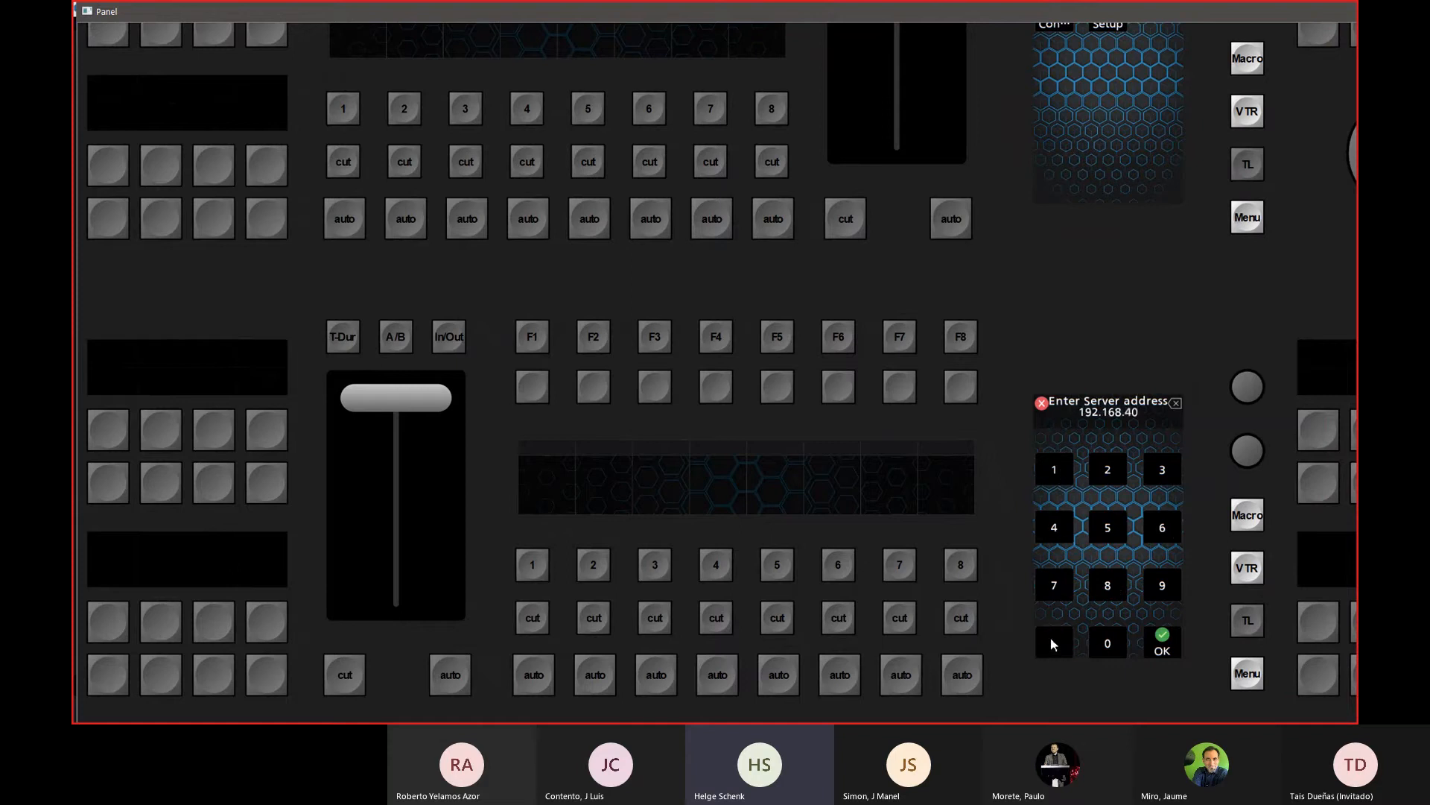
pyautogui.click(1050, 639)
pyautogui.click(1108, 537)
pyautogui.click(1107, 642)
pyautogui.click(1159, 642)
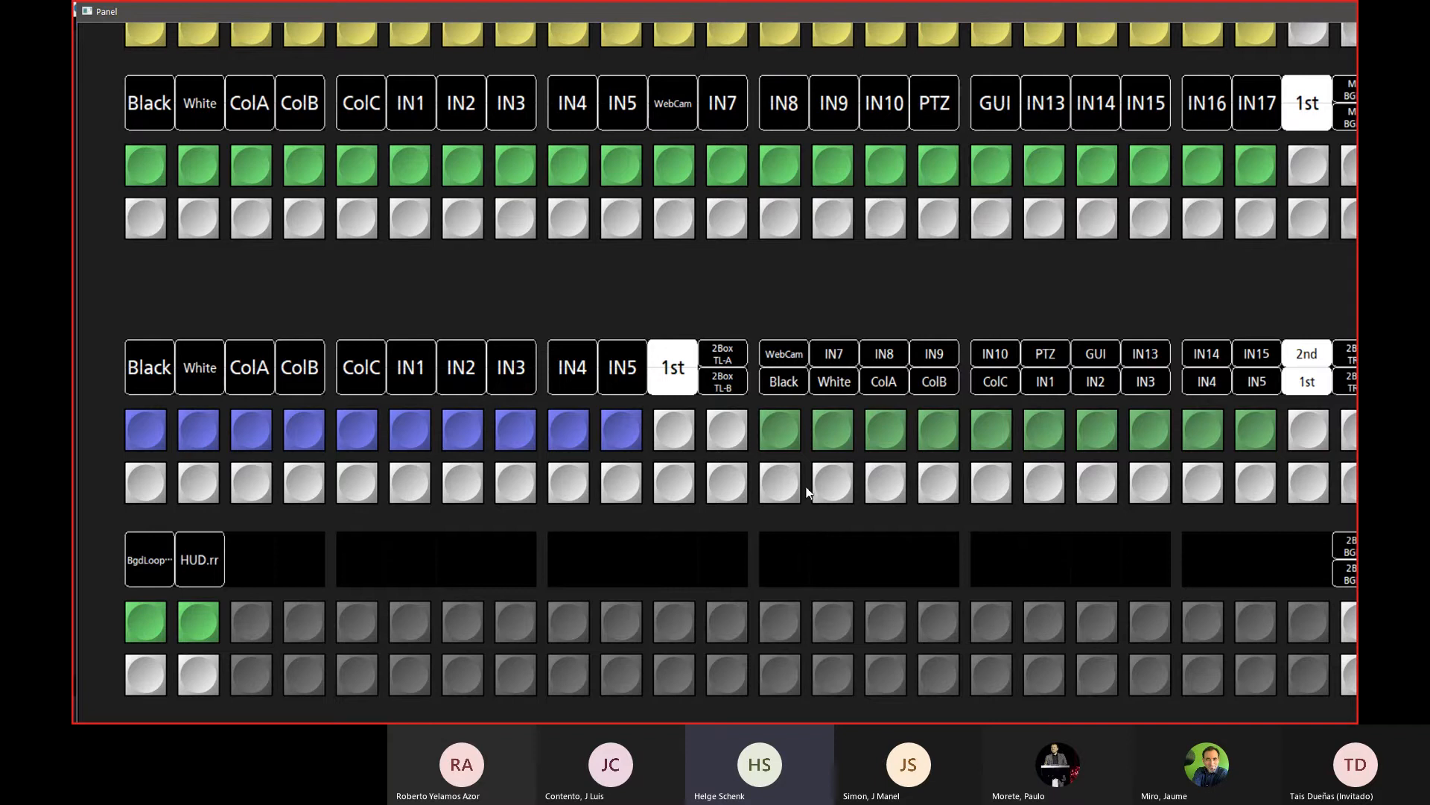
# Step: Look over the connected panel's source buses, transition controls and connection display
pyautogui.scroll(-2, 807, 488)
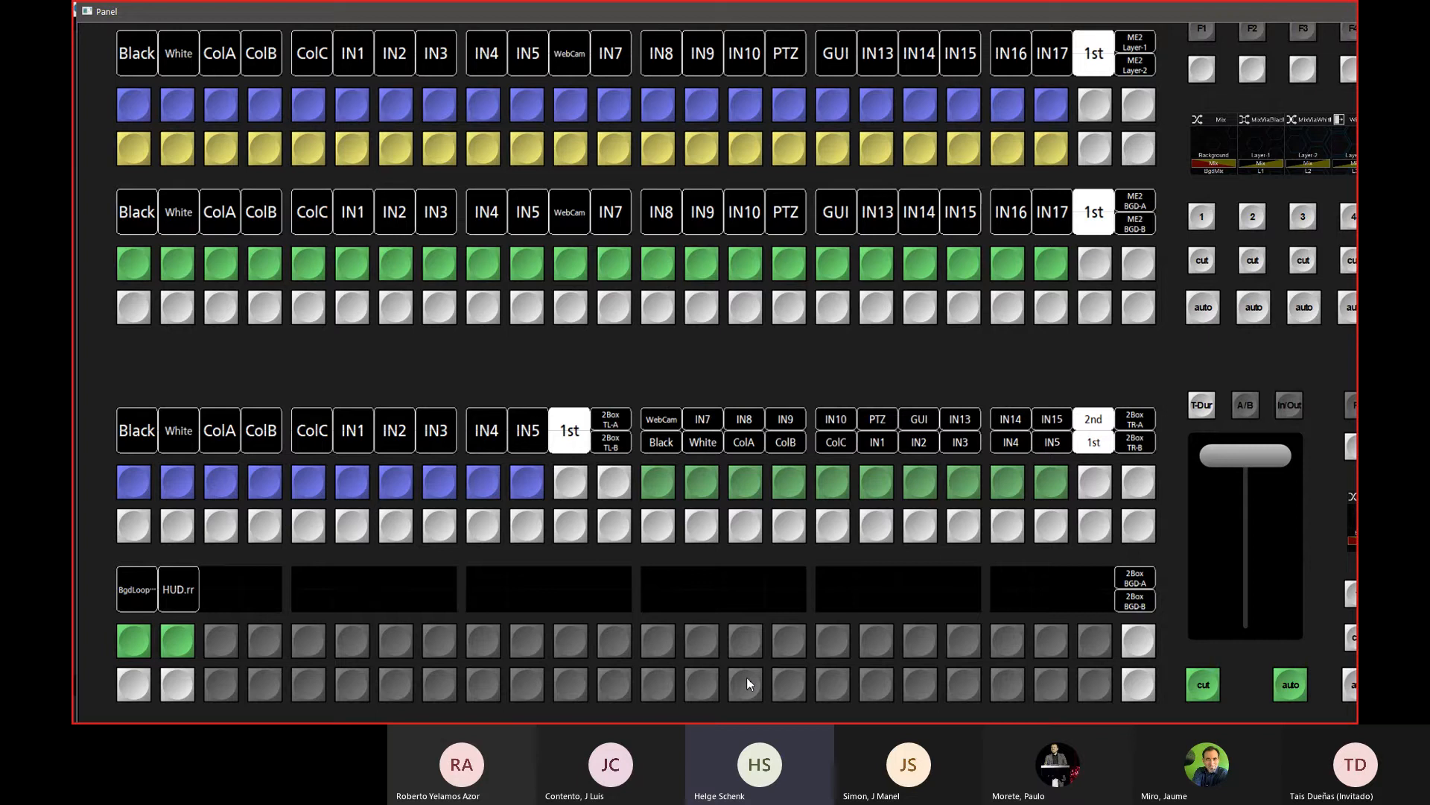
pyautogui.hscroll(9, 796, 711)
pyautogui.hscroll(2, 456, 506)
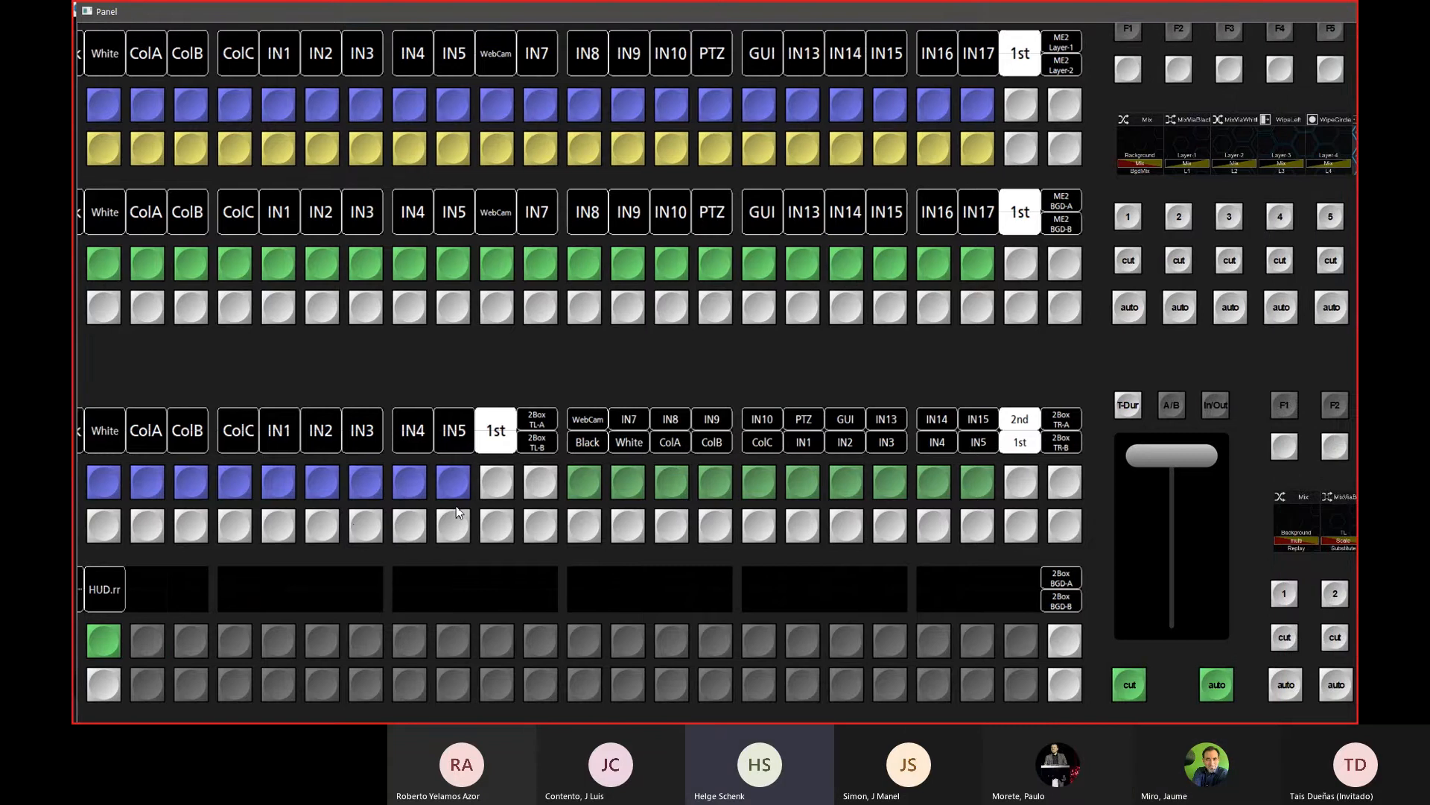
pyautogui.hscroll(15, 456, 512)
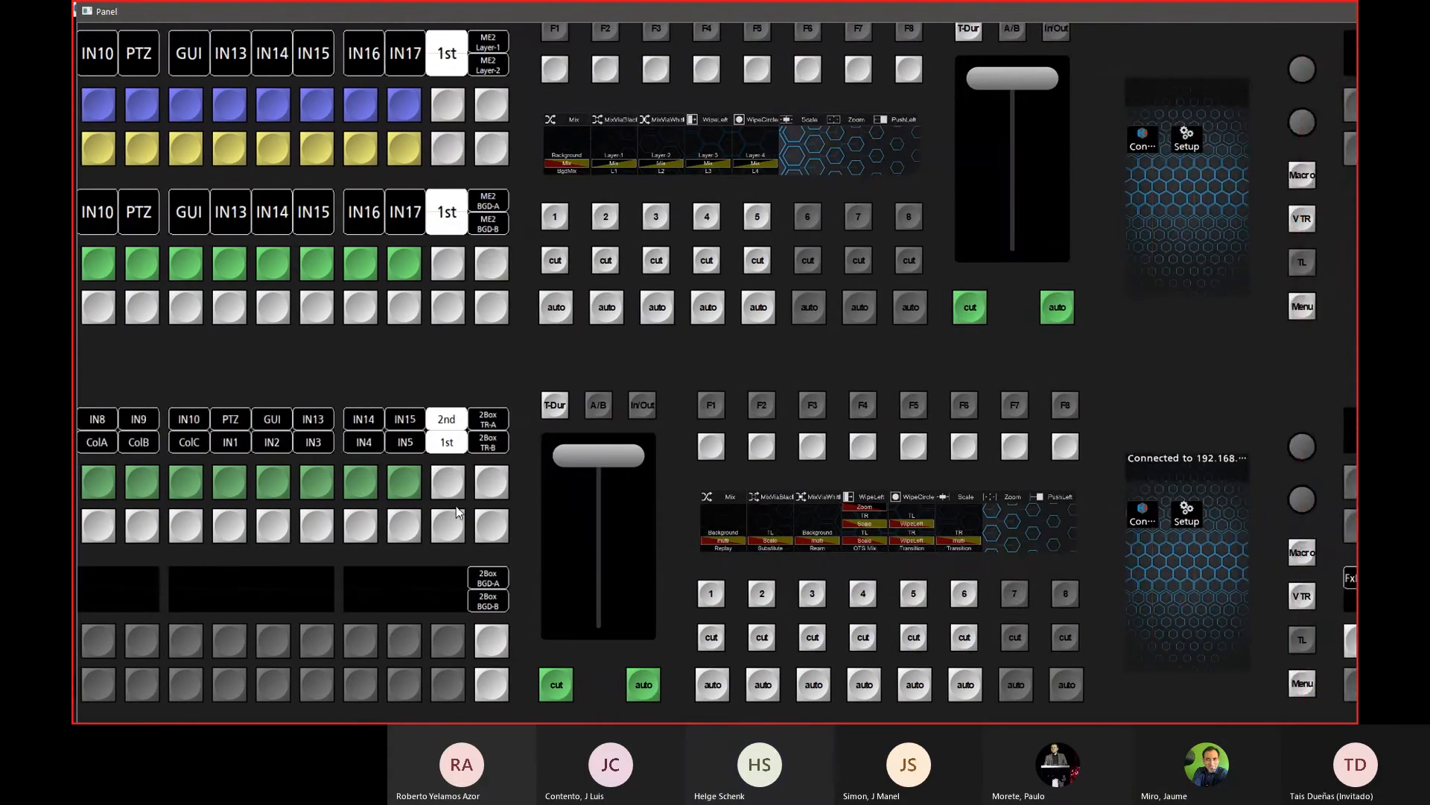
# Step: Switch to KairosCreator and inspect the source options of the Deck-1 module in the panel configuration
pyautogui.hotkey('alt', 'Tab')
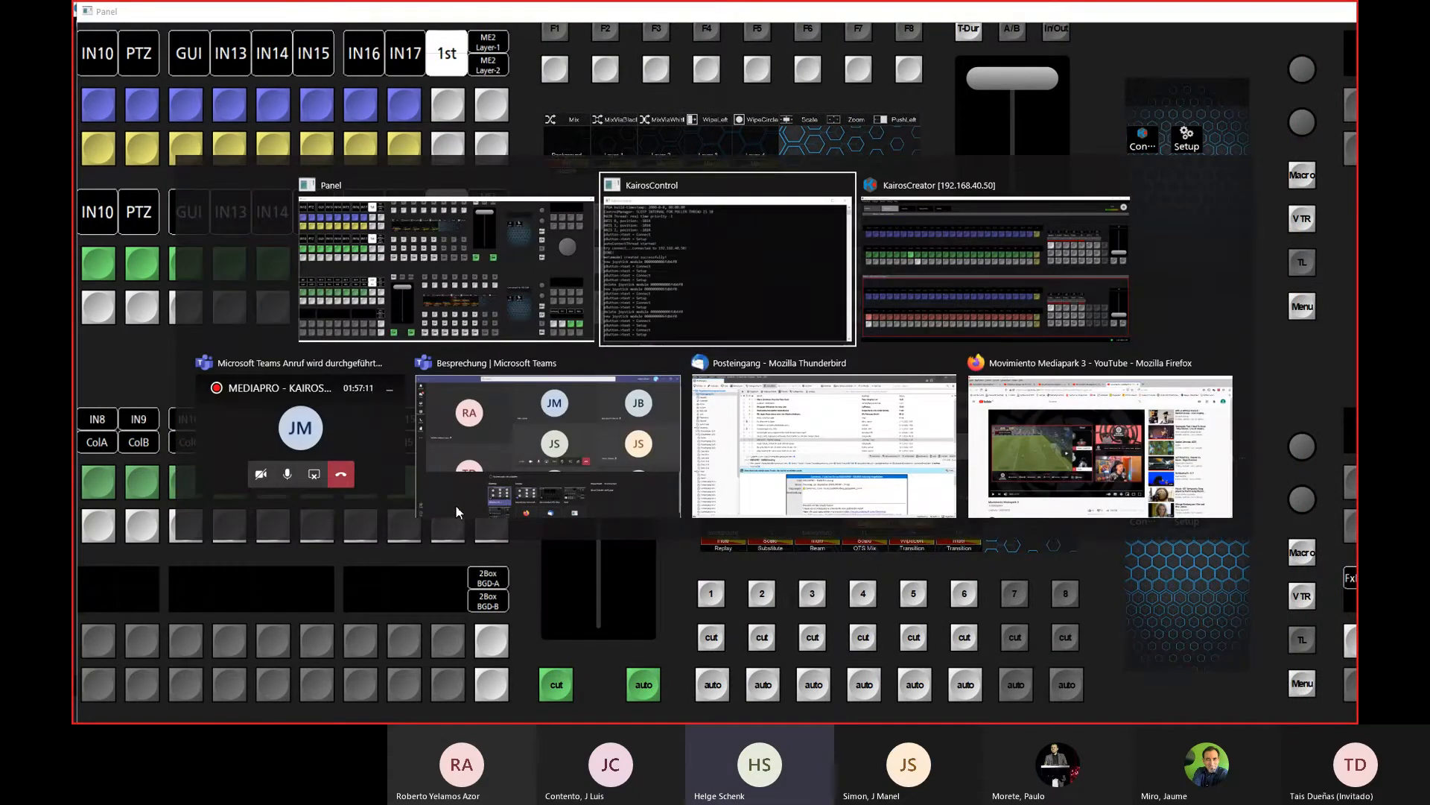
pyautogui.hotkey('alt', 'Tab')
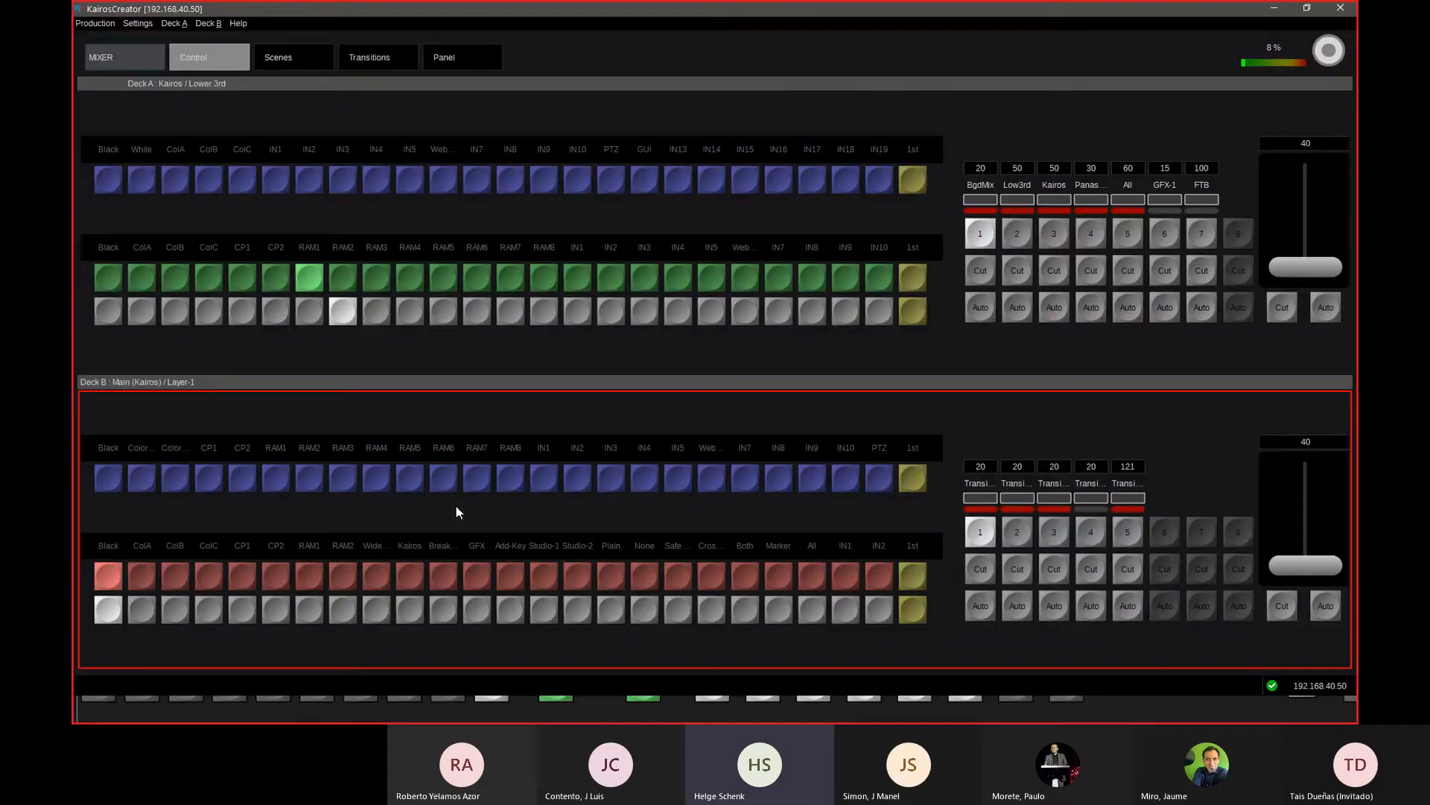
pyautogui.click(447, 66)
pyautogui.click(211, 557)
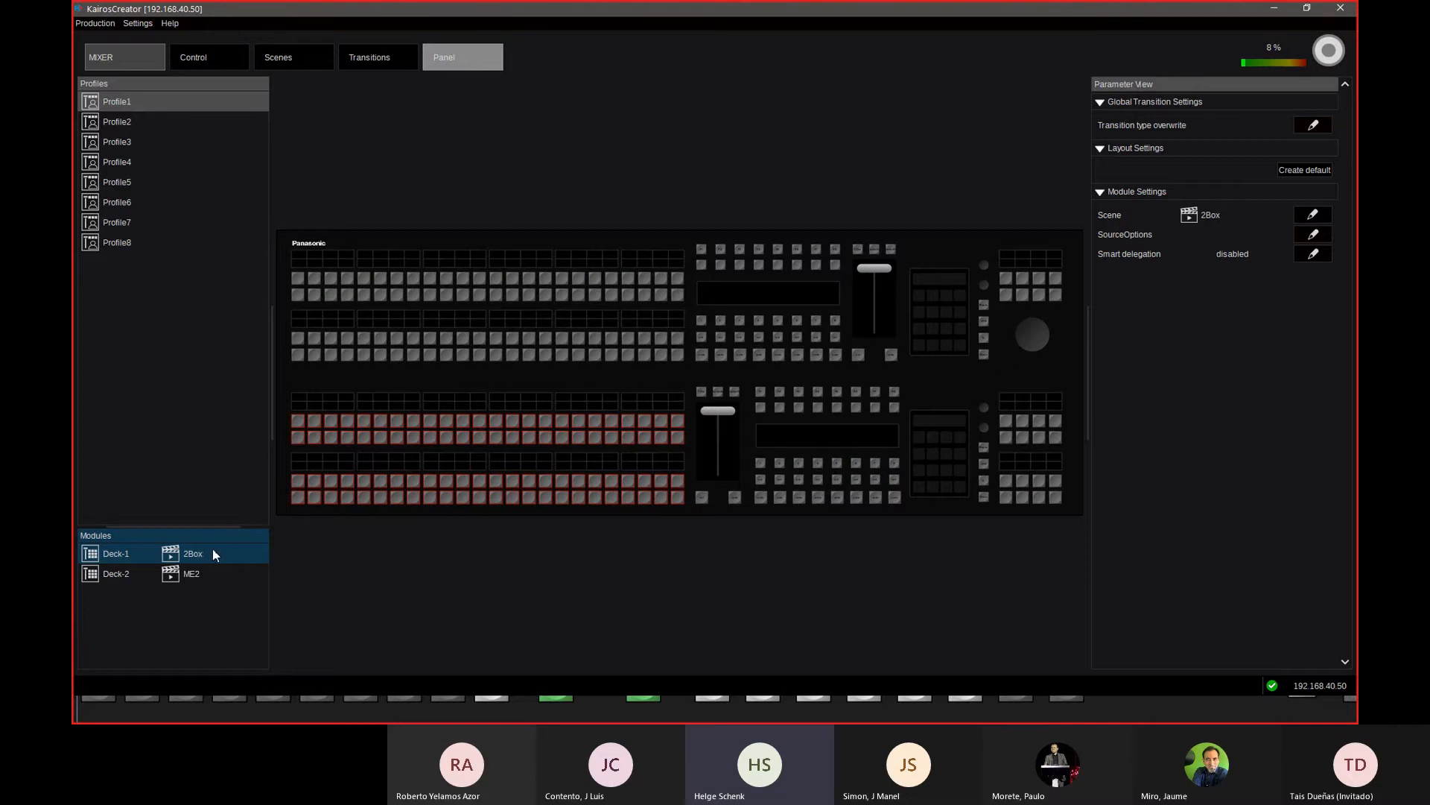
pyautogui.click(1314, 234)
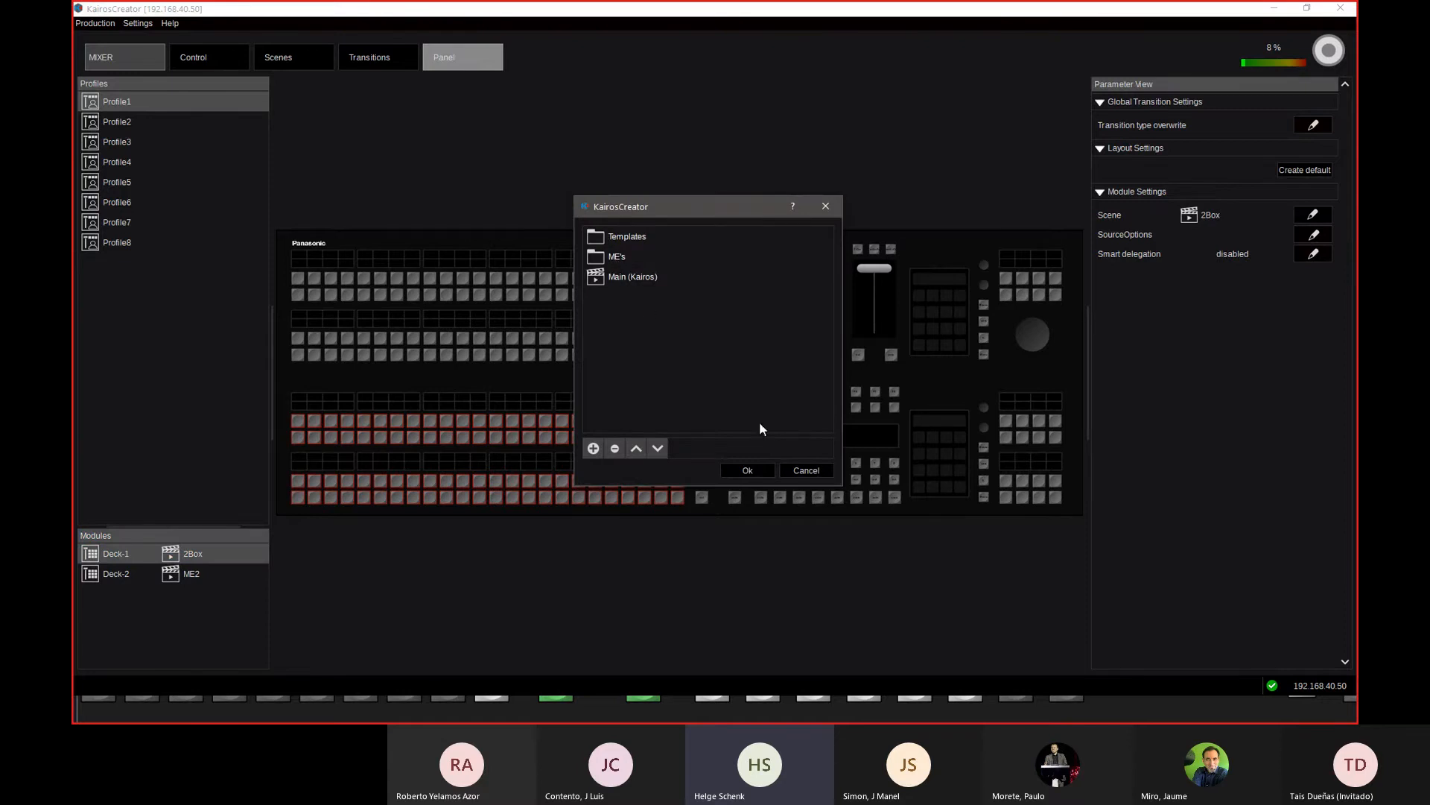
pyautogui.click(794, 470)
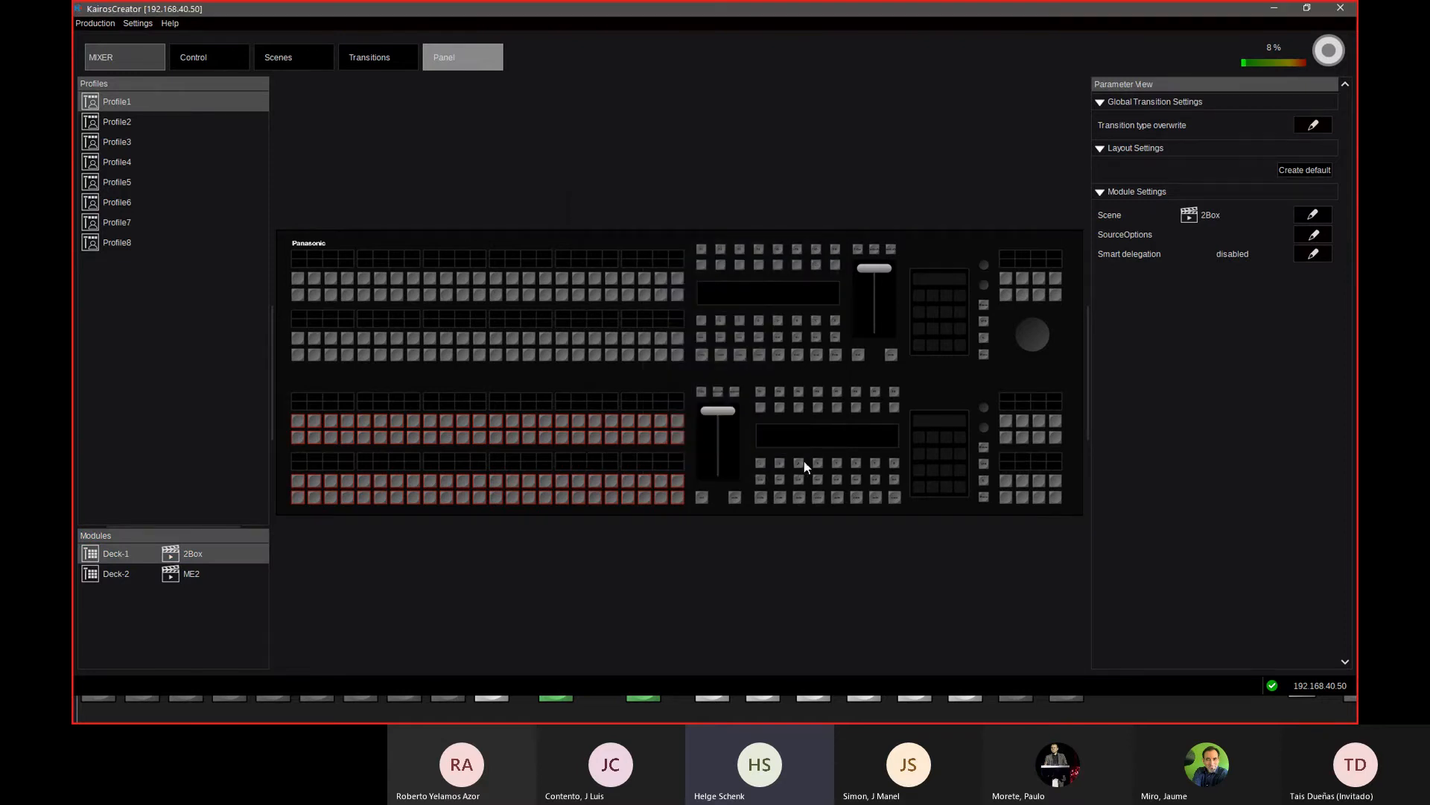
# Step: Return to the software panel and show the Deleg scene list on the 2Box background bus, then release it
pyautogui.hotkey('alt', 'Tab')
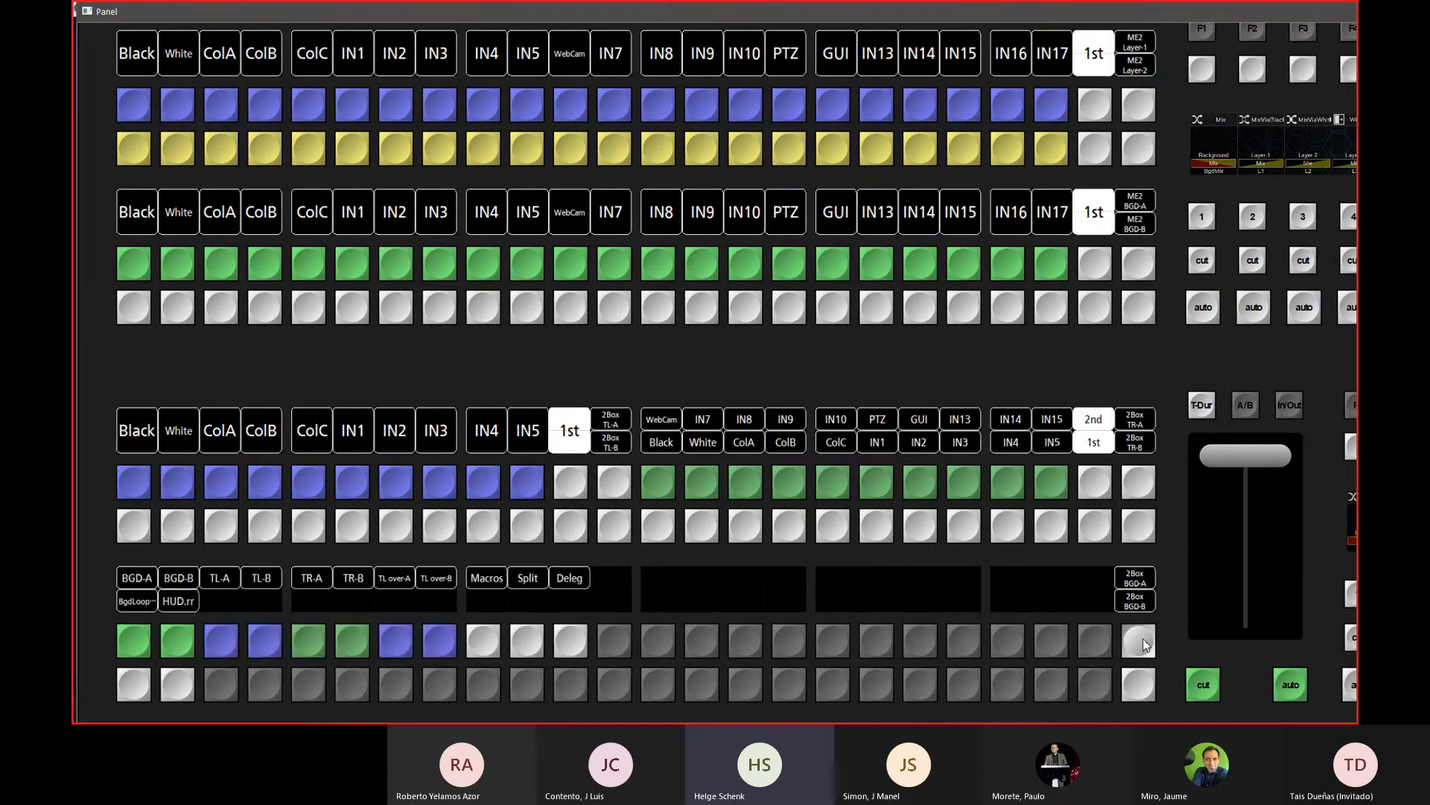
pyautogui.click(571, 643)
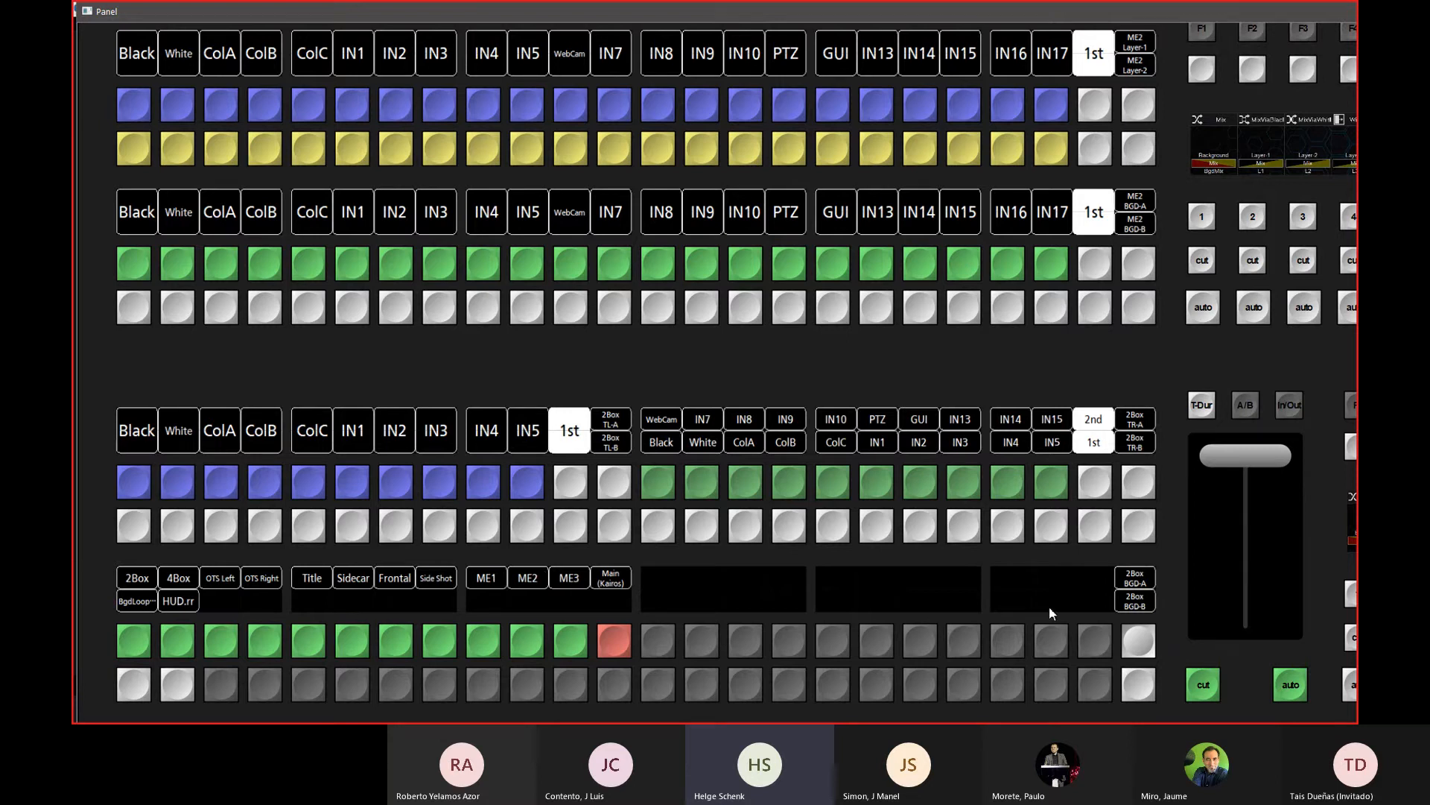
pyautogui.click(1146, 647)
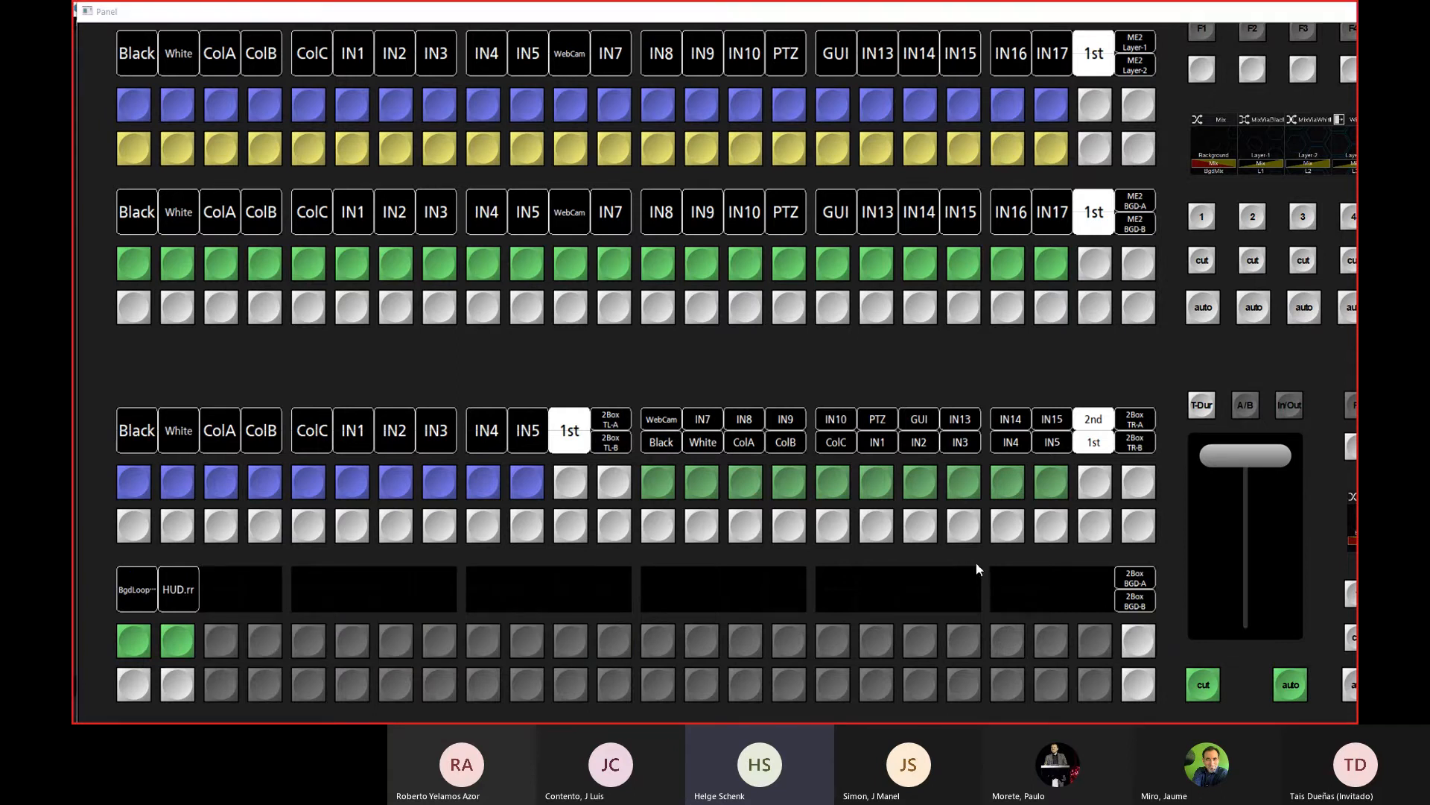
# Step: Recheck the folders and scenes in Deck-1's source options in KairosCreator and open the scene editor
pyautogui.hotkey('alt', 'Tab')
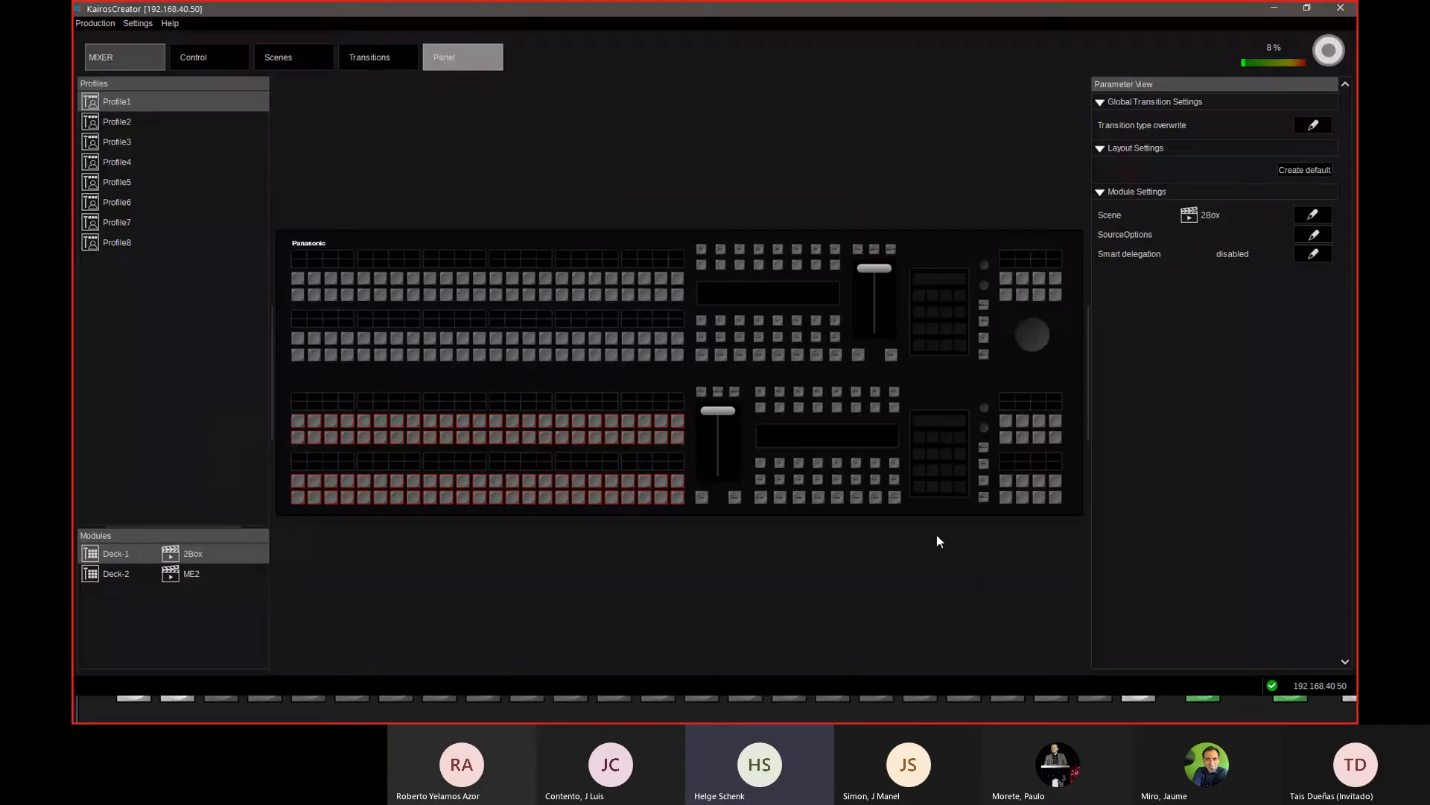
pyautogui.click(1313, 236)
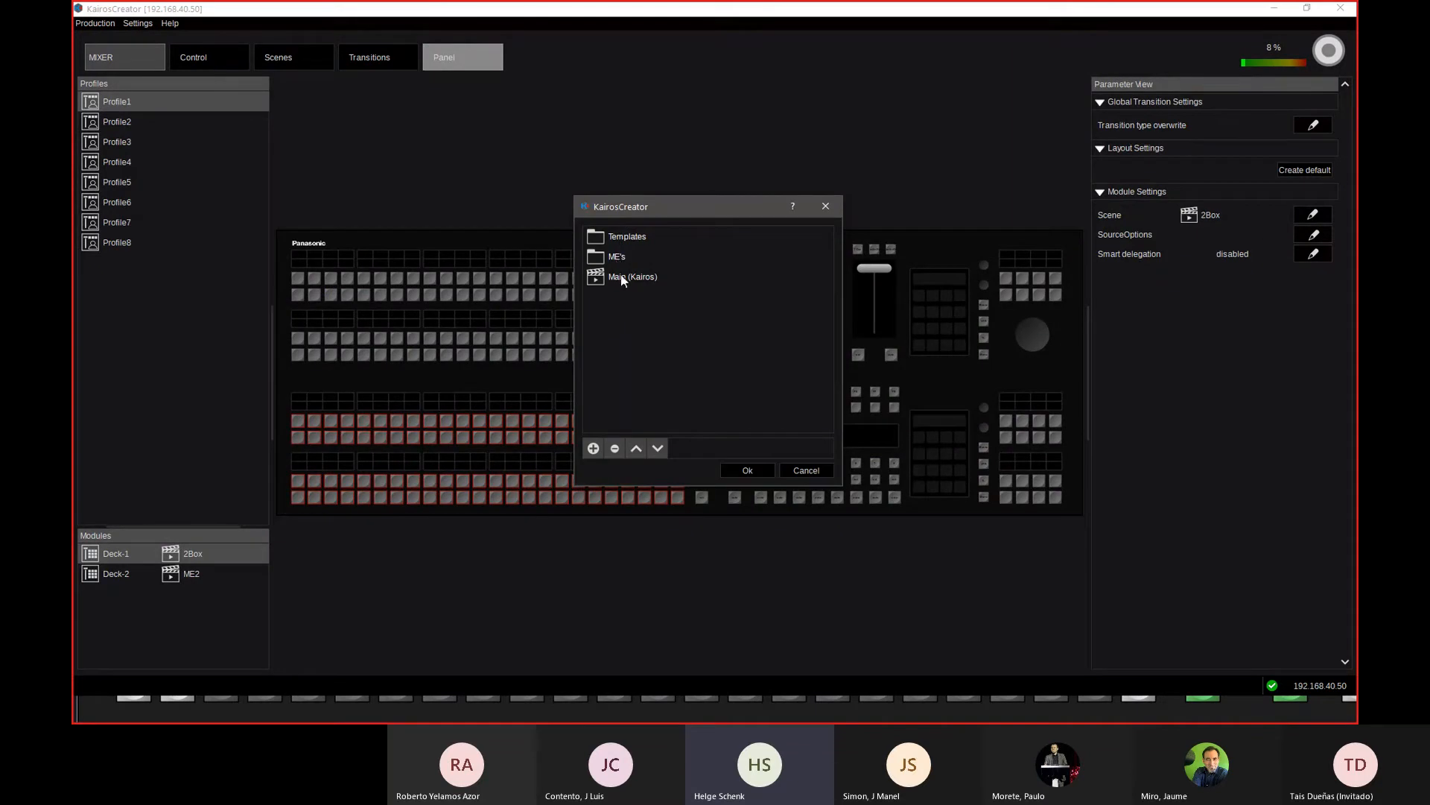
pyautogui.click(794, 474)
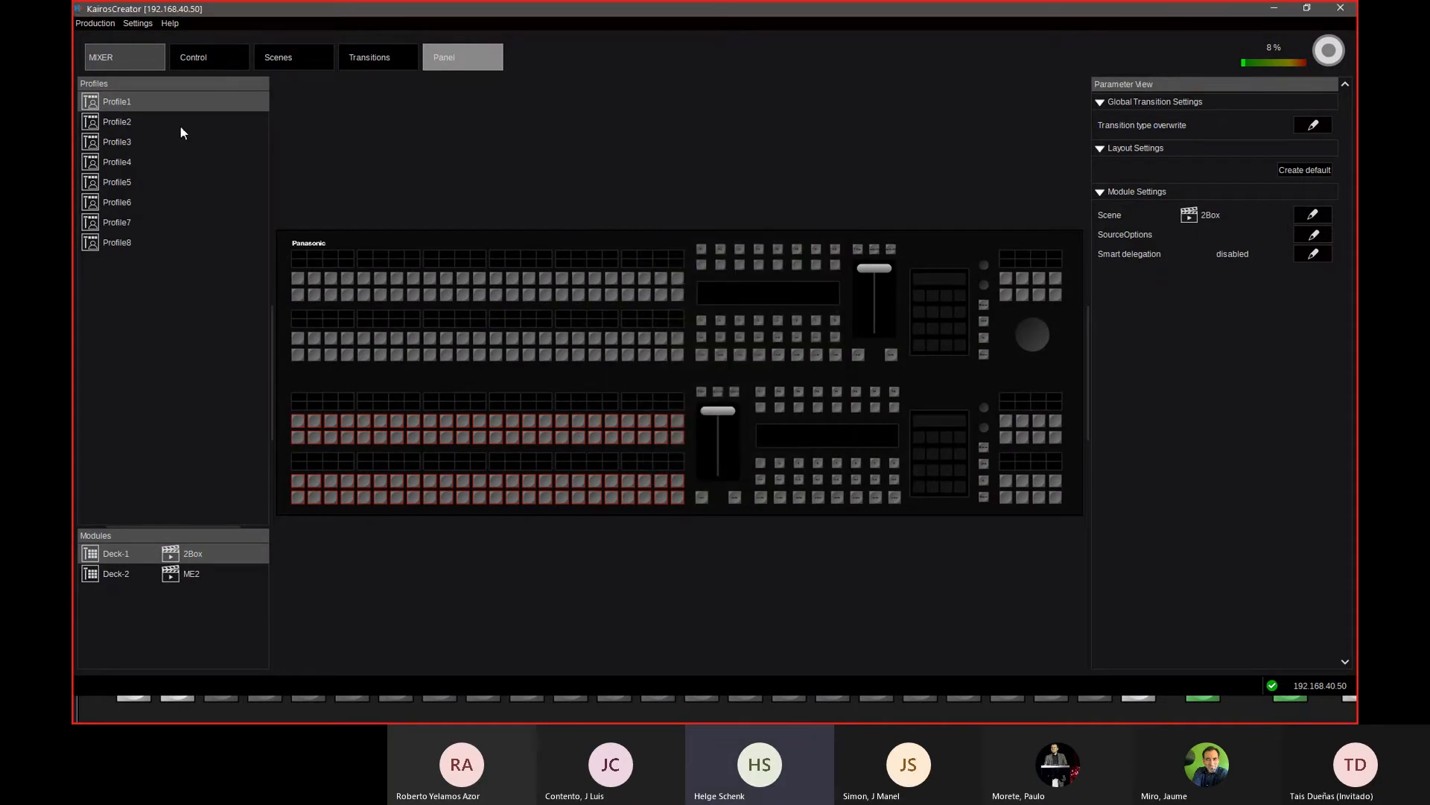
pyautogui.click(288, 64)
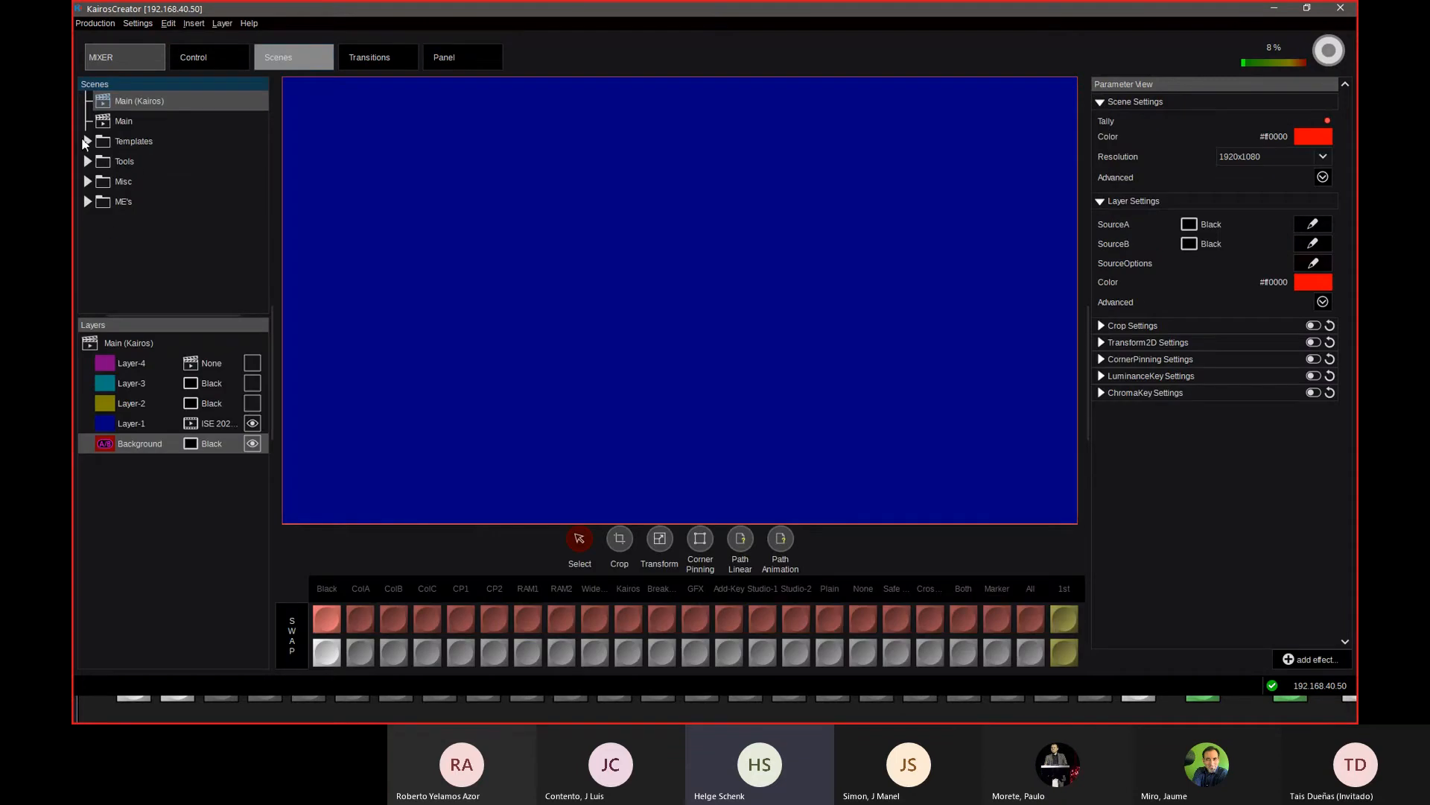
# Step: Examine the scenes inside the Templates and ME's folders of the scene tree, collapsing each folder after viewing
pyautogui.click(85, 142)
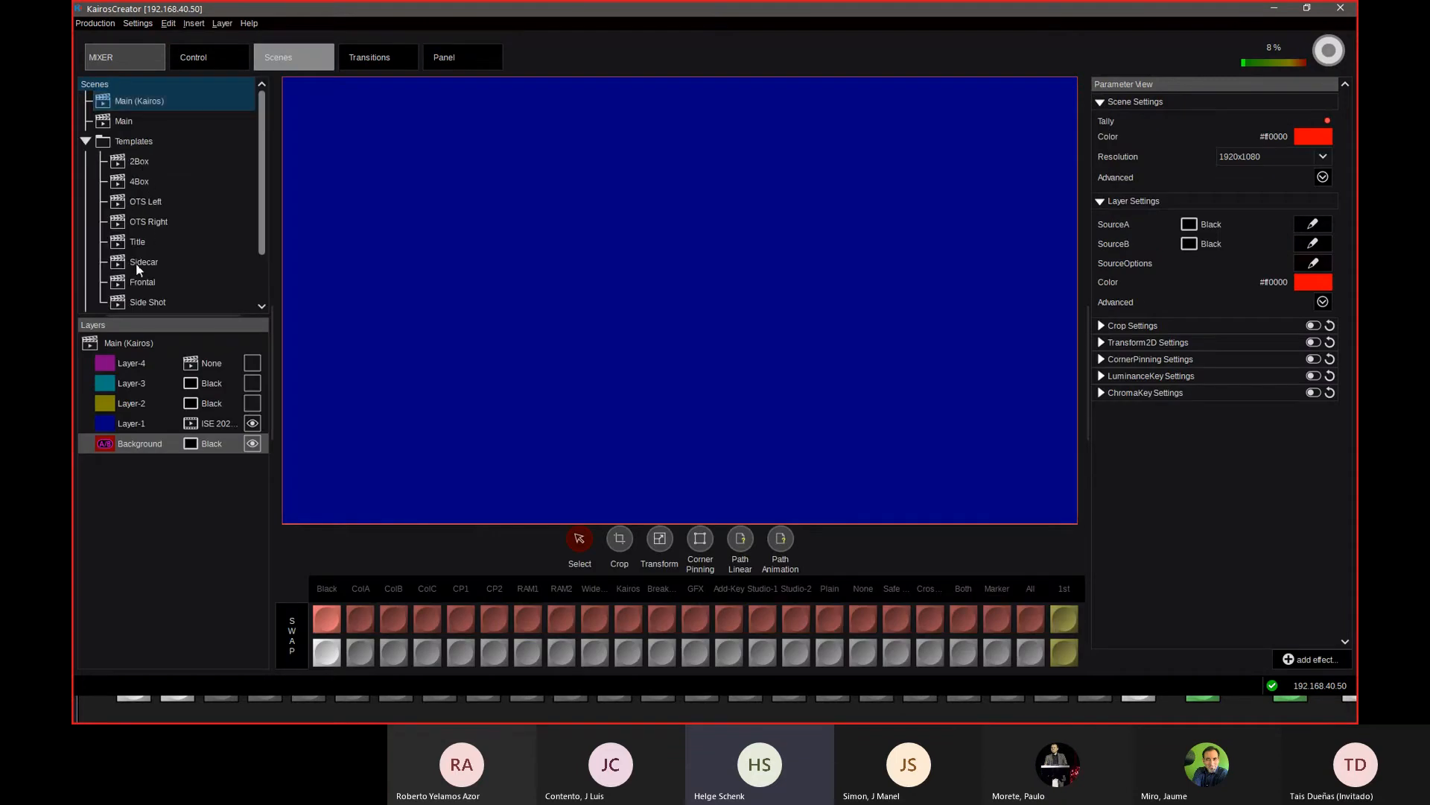
pyautogui.click(87, 141)
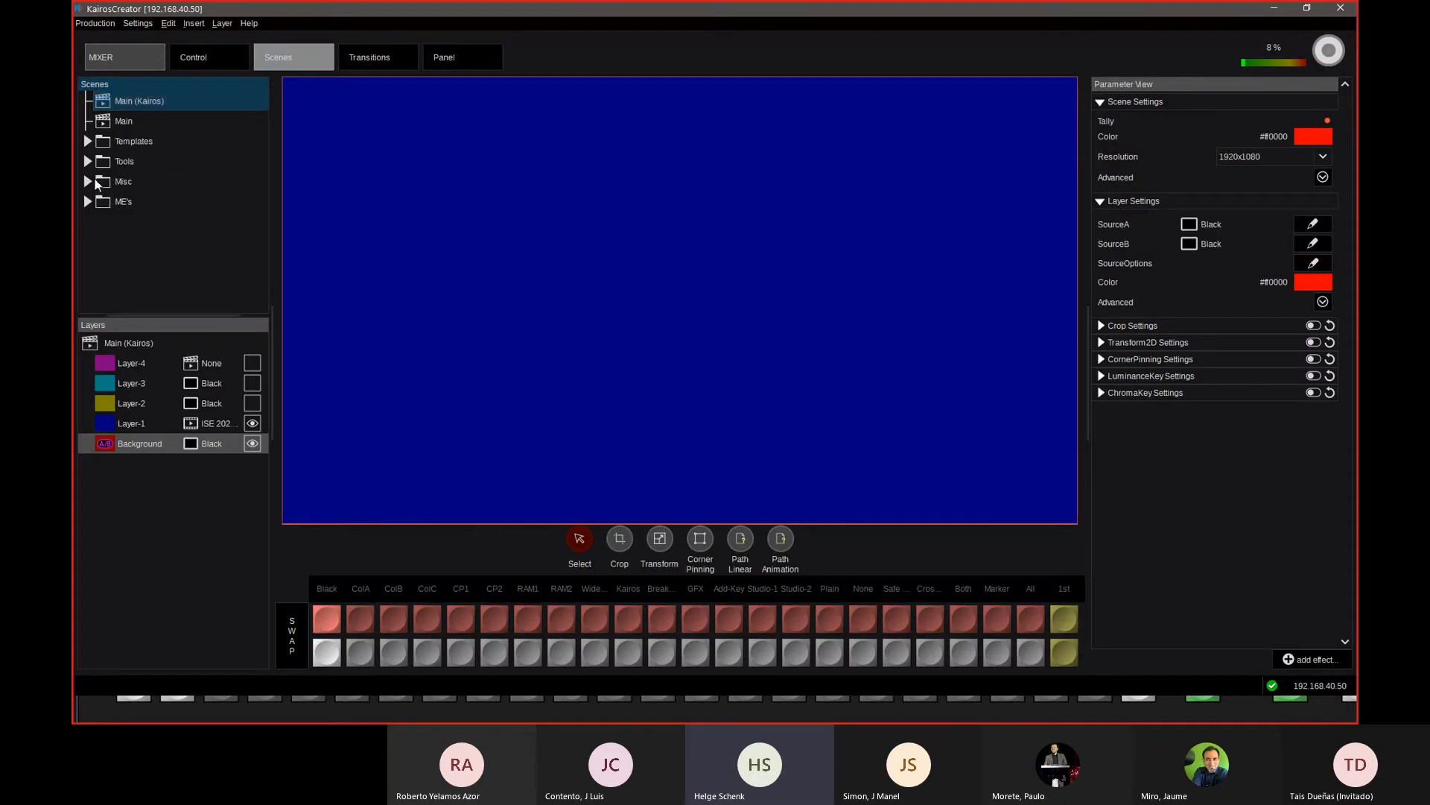
pyautogui.click(86, 201)
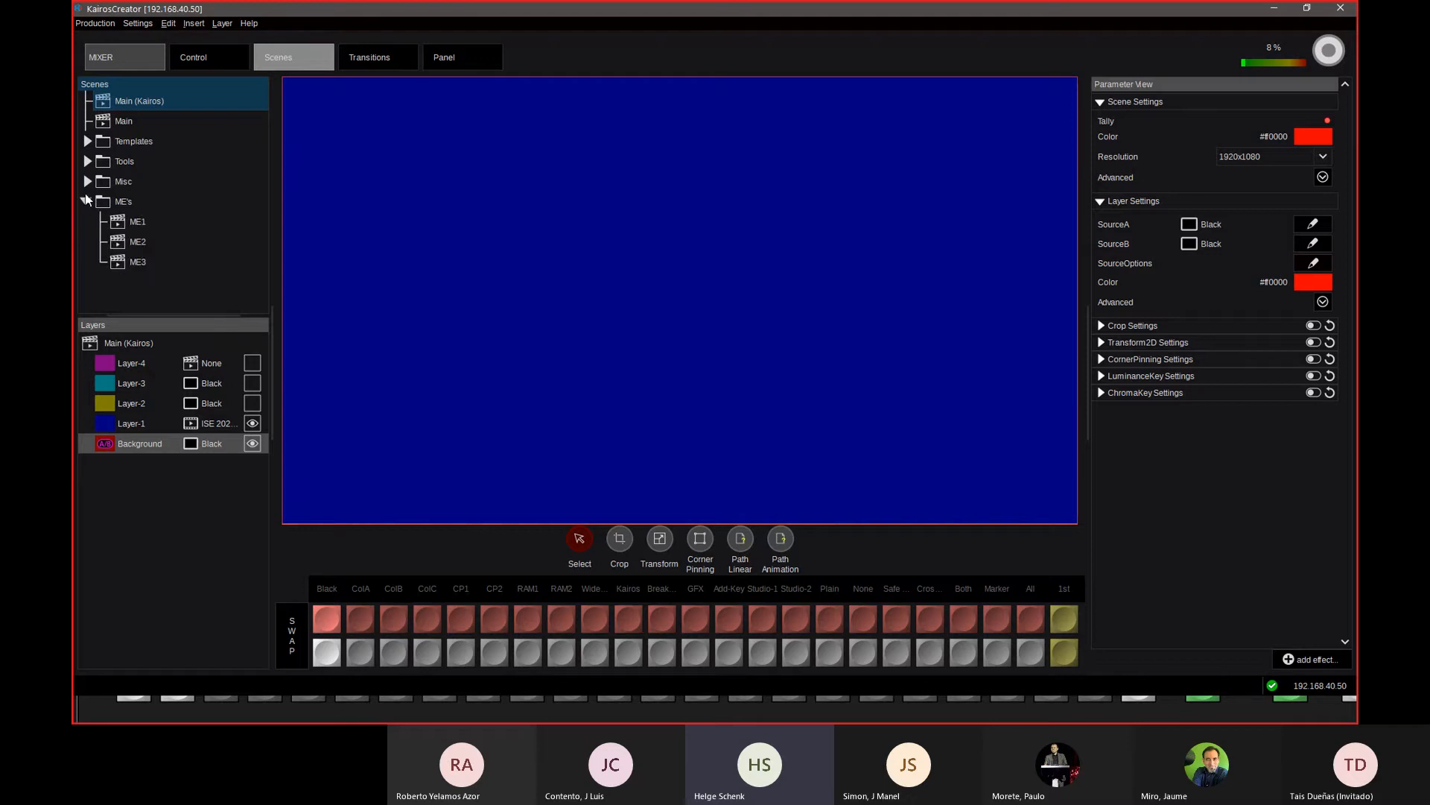
pyautogui.click(87, 202)
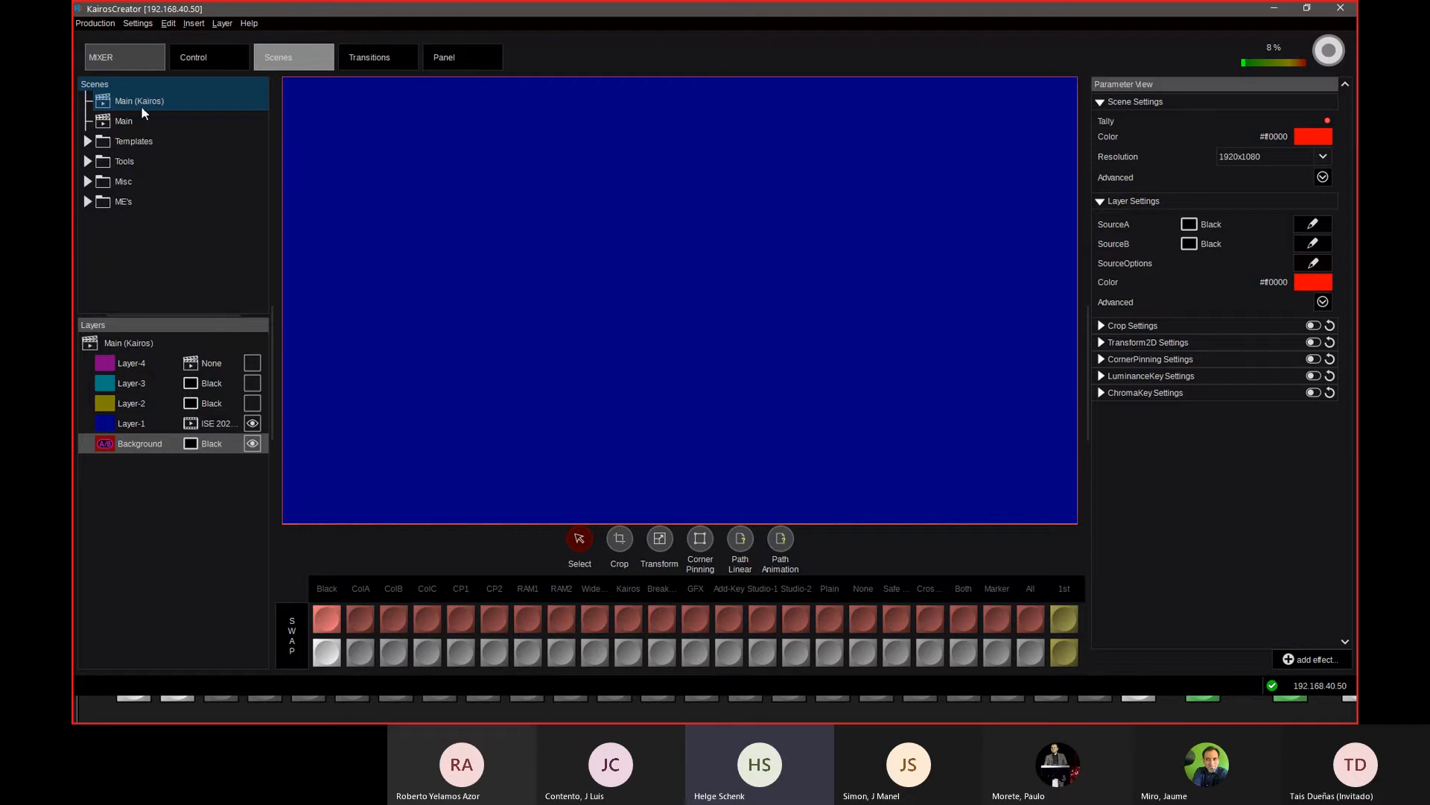
# Step: Open Deck-1's source options in the panel configuration and try moving Main (Kairos) up the list
pyautogui.click(474, 56)
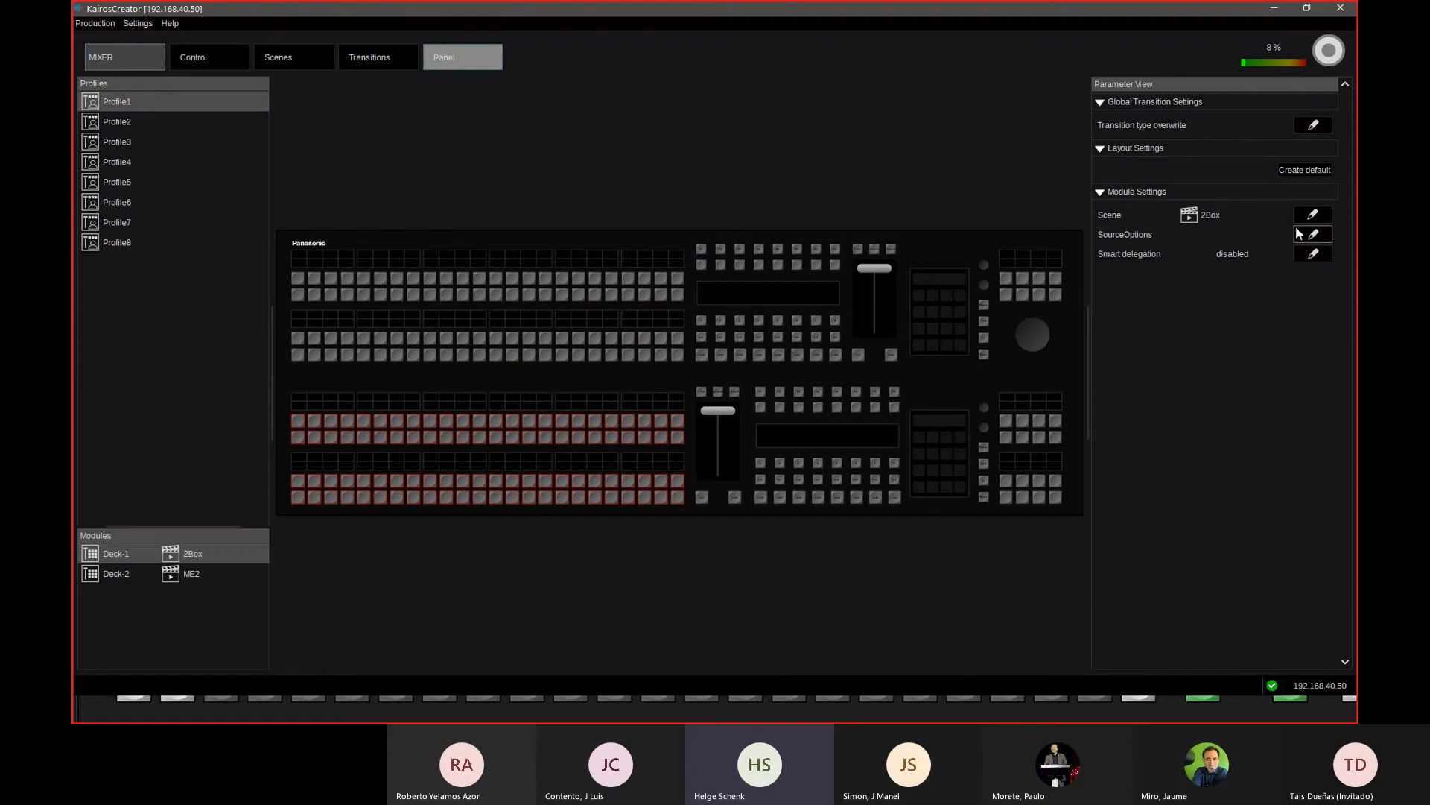
pyautogui.click(1313, 234)
pyautogui.click(632, 279)
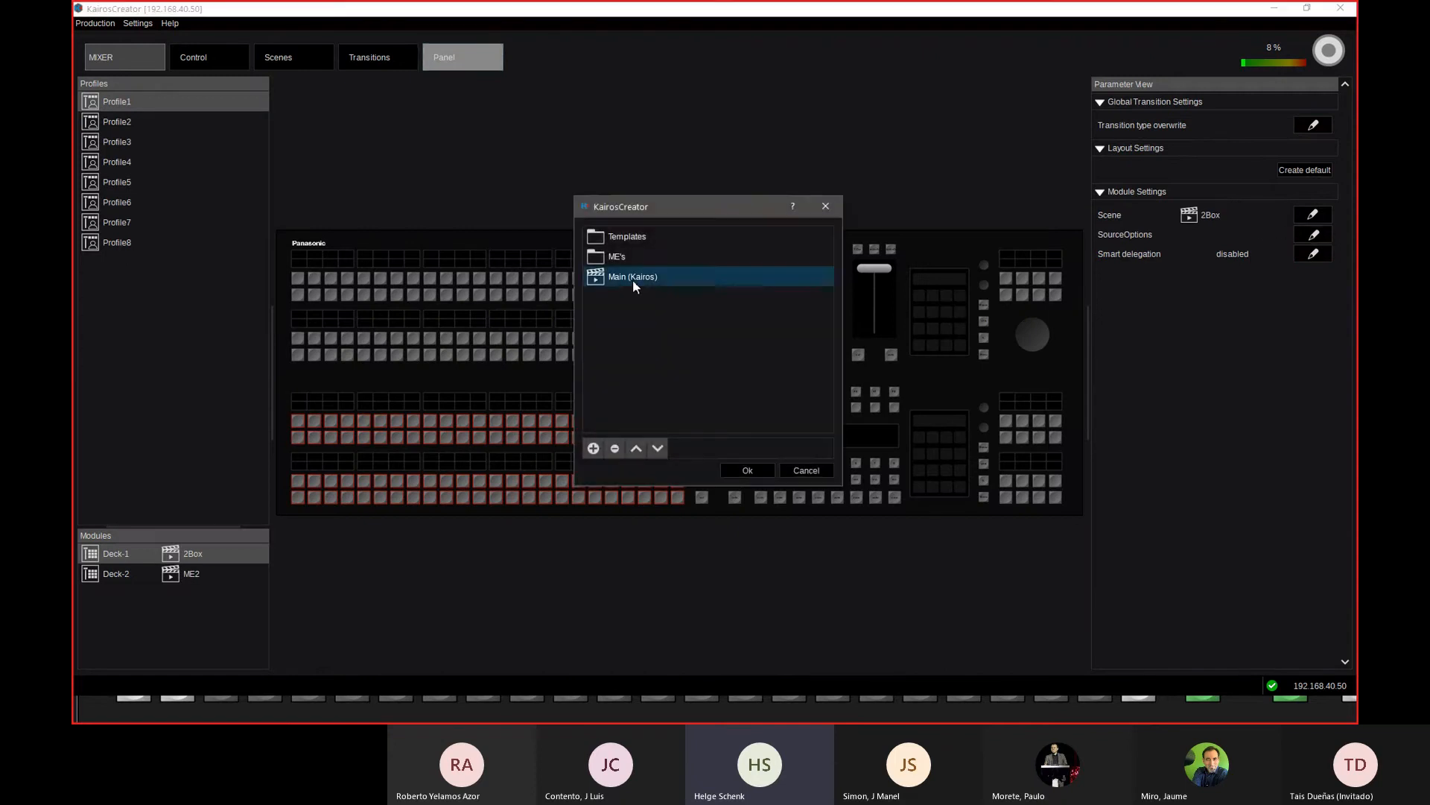
pyautogui.click(637, 447)
pyautogui.click(637, 448)
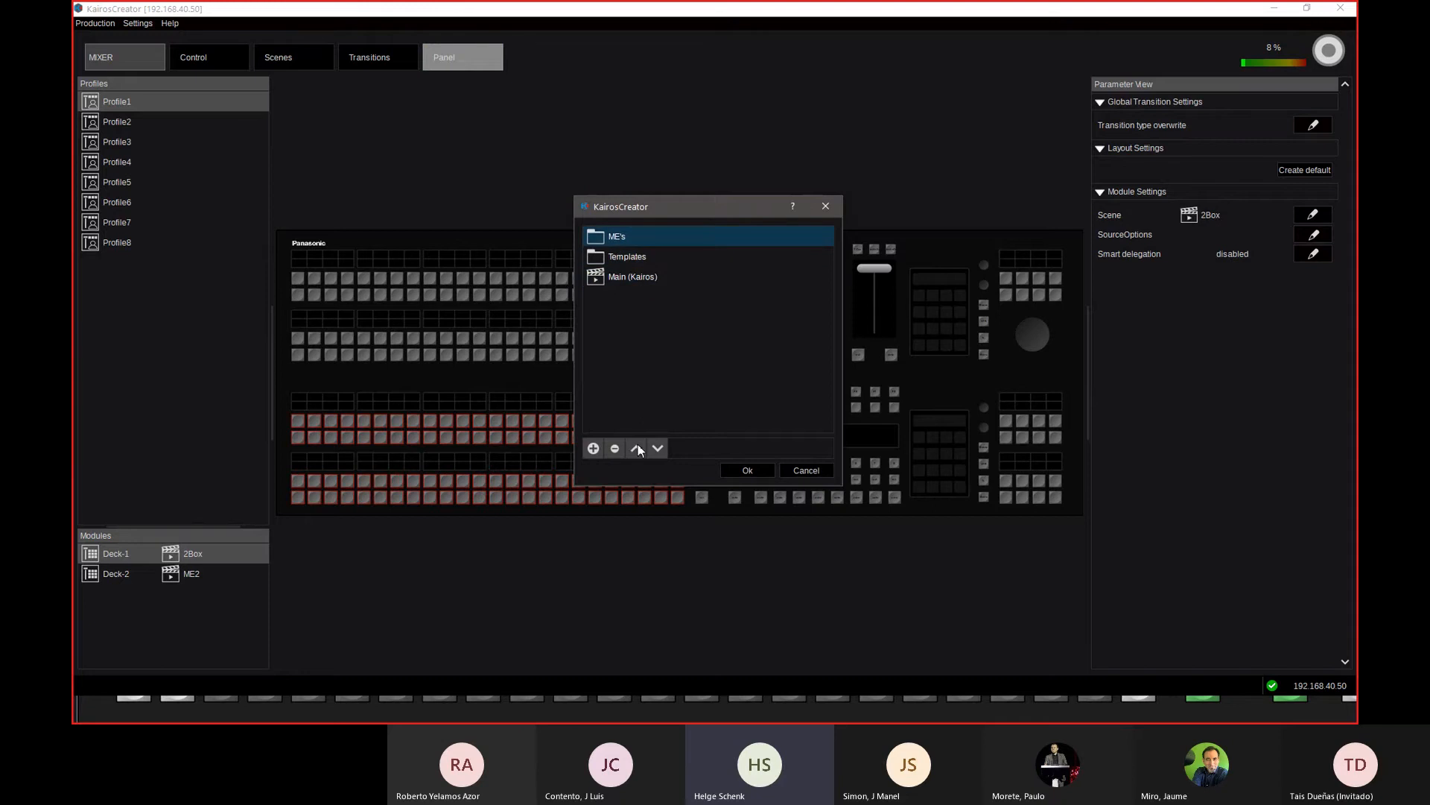
pyautogui.click(631, 278)
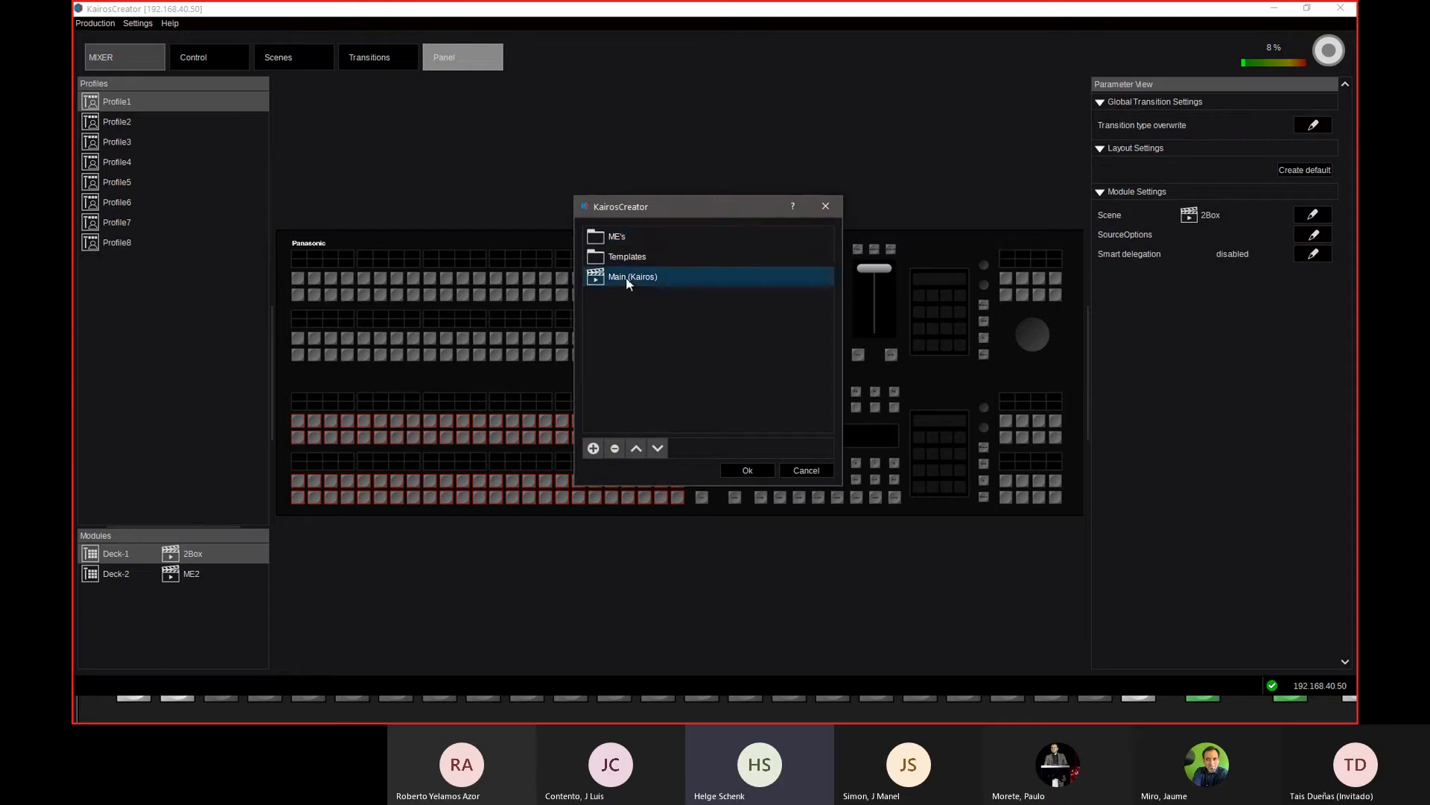
pyautogui.click(639, 449)
# Step: Try moving the ME's folder and Main (Kairos) up and down in Deck-1's source options, and discard the changes
pyautogui.click(618, 240)
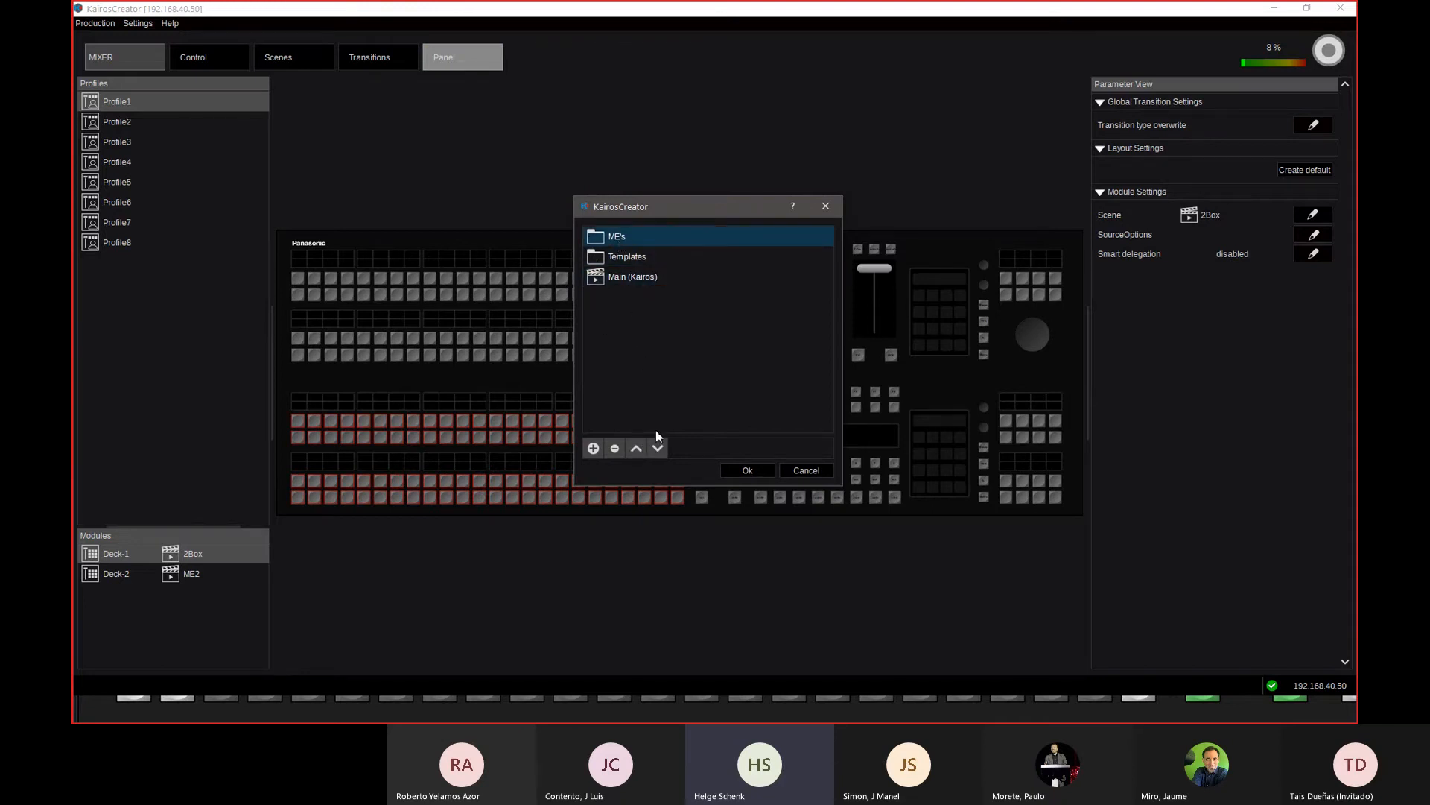
pyautogui.click(658, 449)
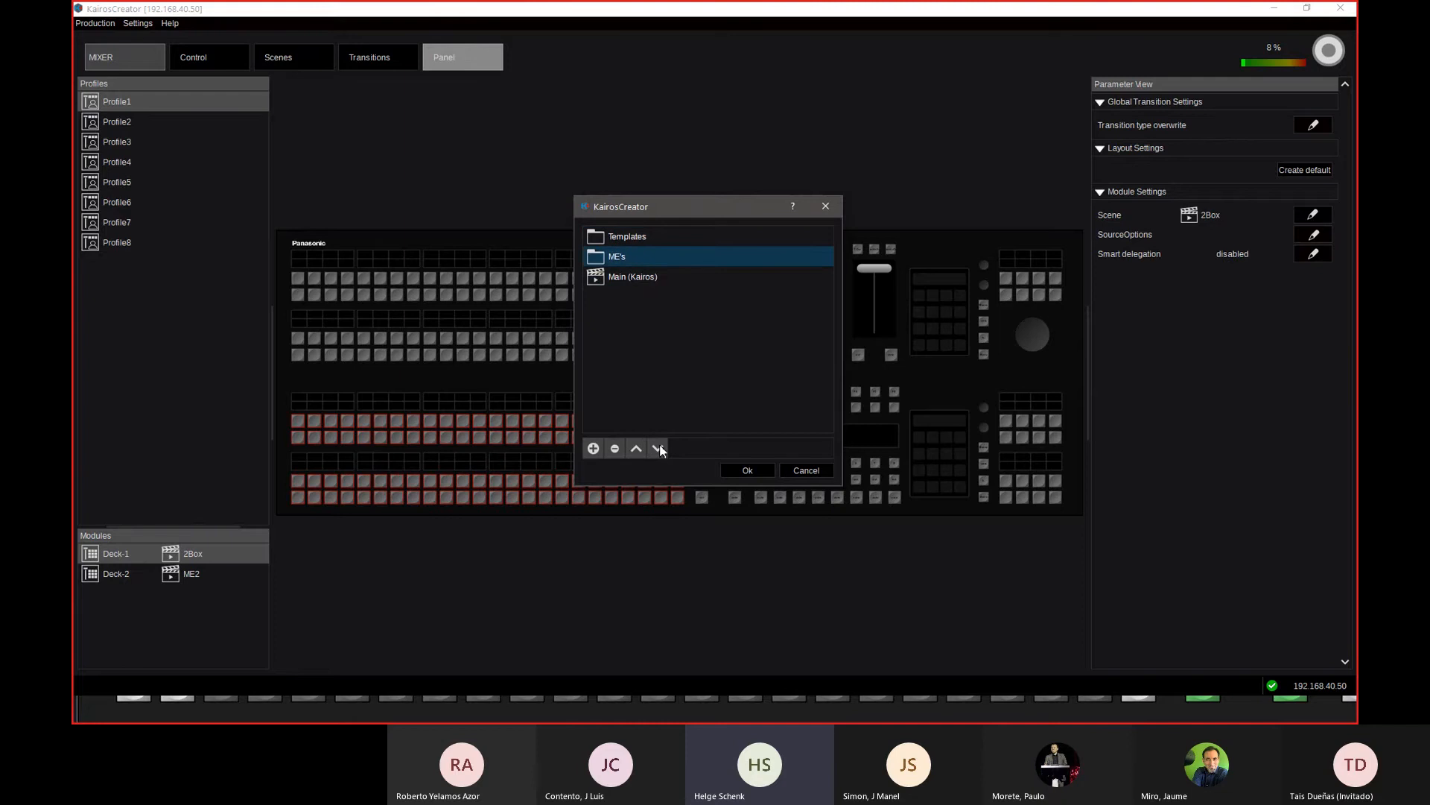
pyautogui.click(637, 448)
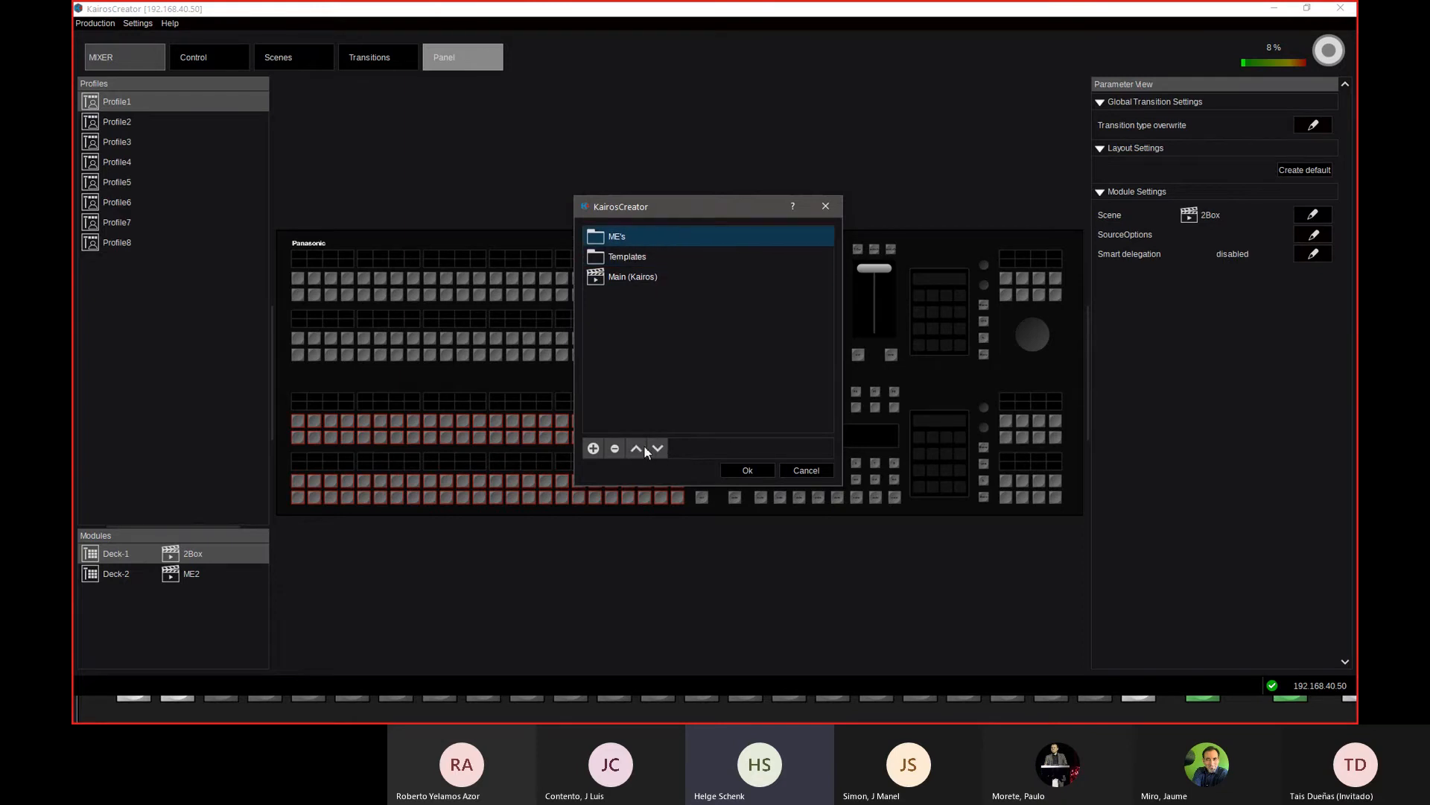
pyautogui.click(658, 448)
pyautogui.click(659, 447)
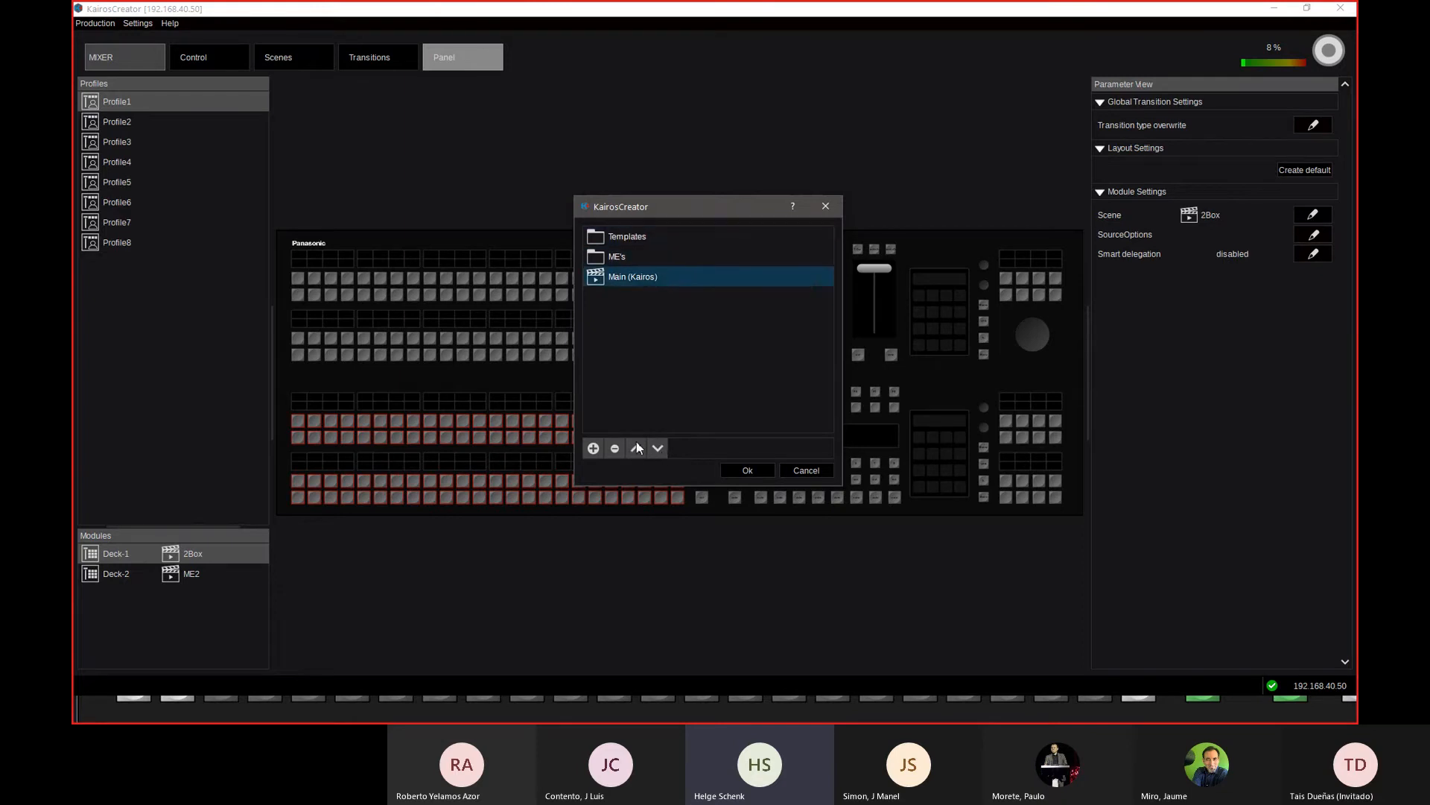
pyautogui.click(637, 447)
pyautogui.click(806, 470)
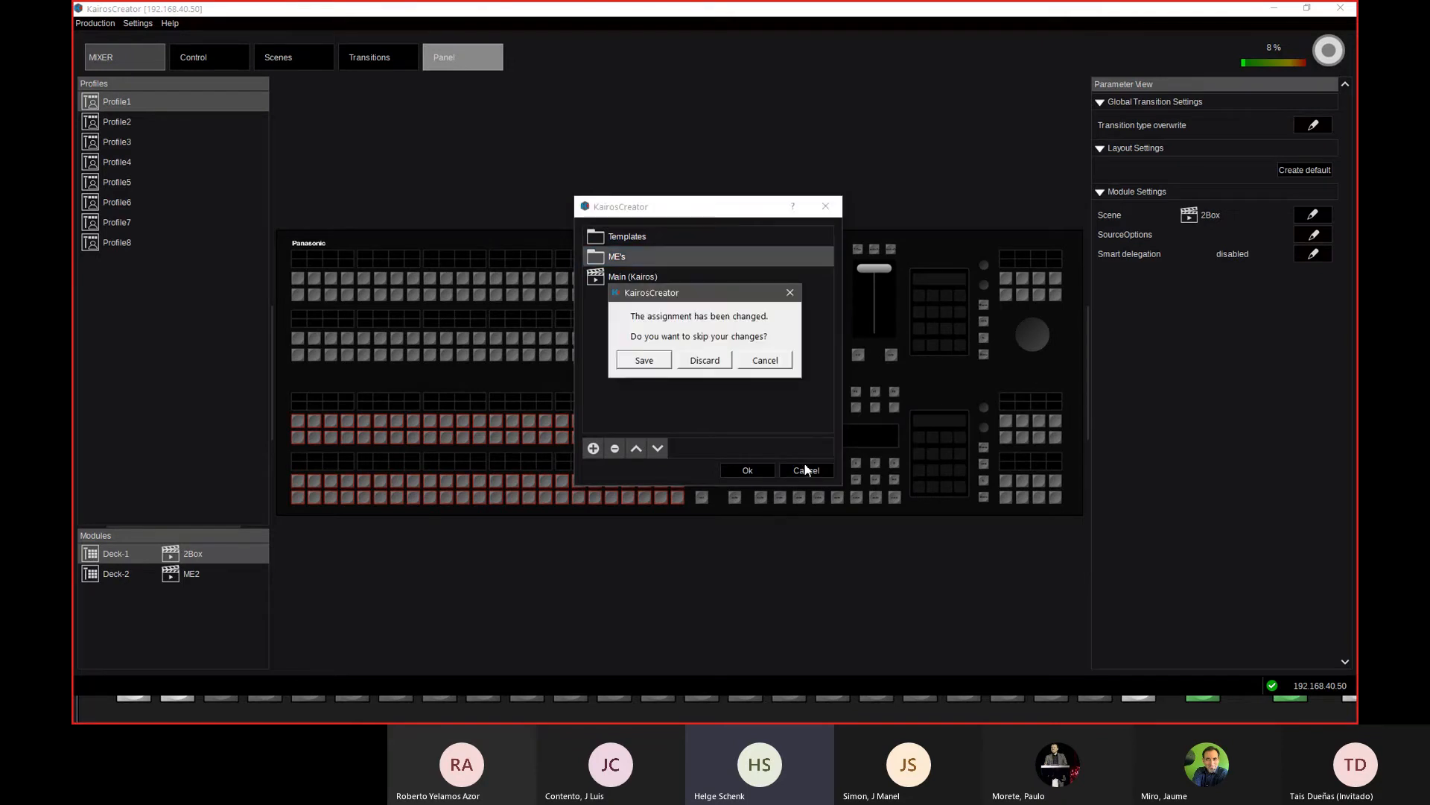
pyautogui.click(706, 359)
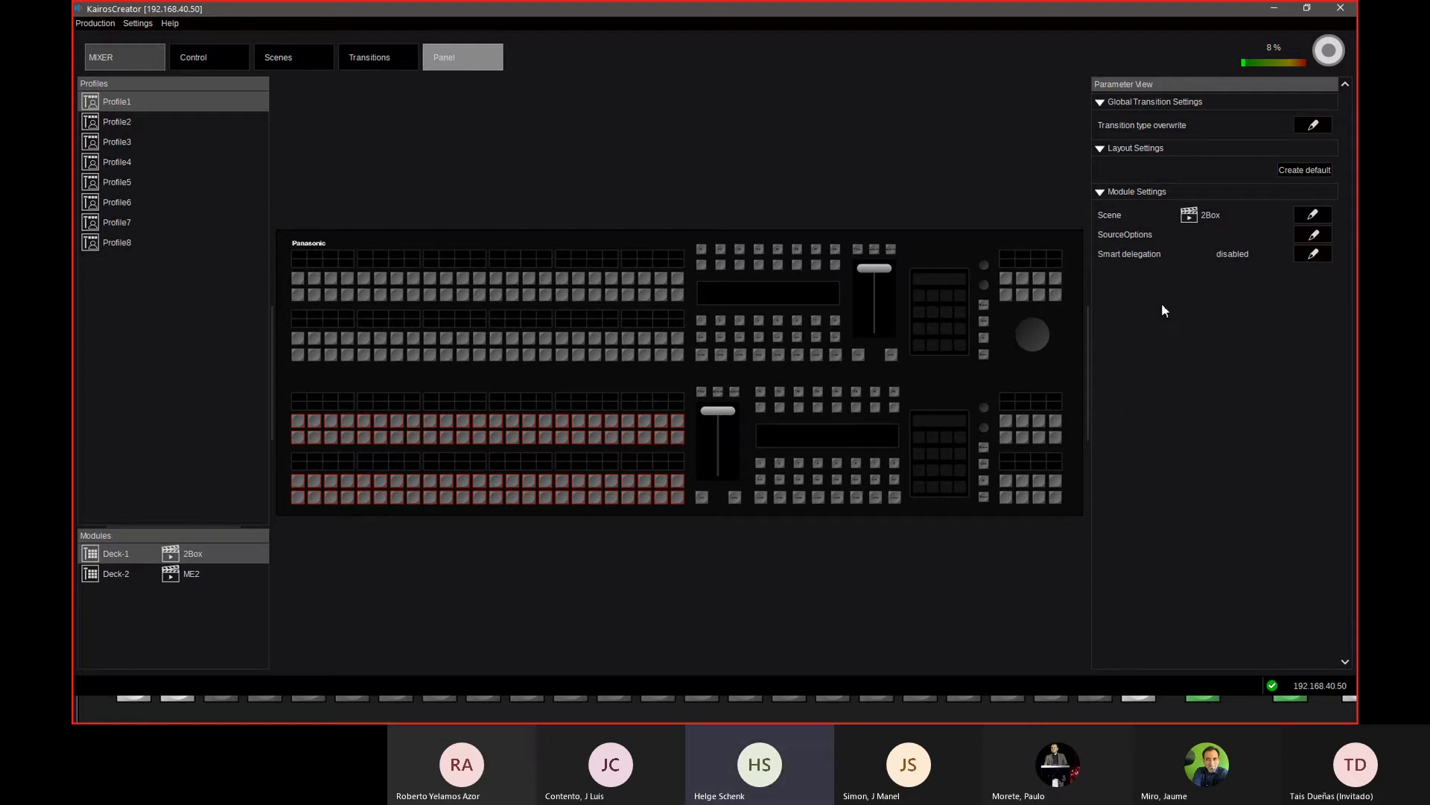
# Step: Assign the ME1 scene from the ME's folder to the Deck-1 module
pyautogui.click(1313, 215)
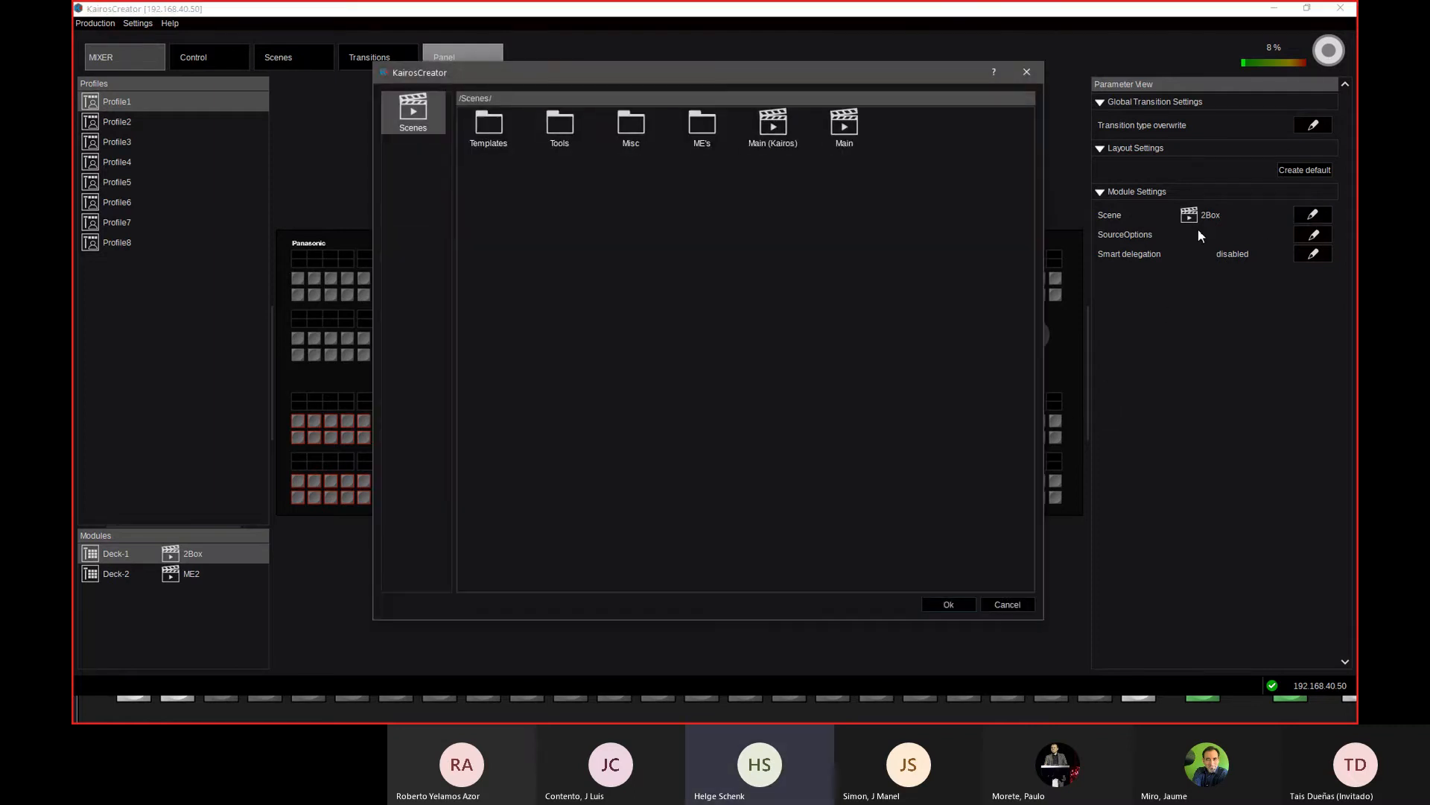
pyautogui.doubleClick(701, 127)
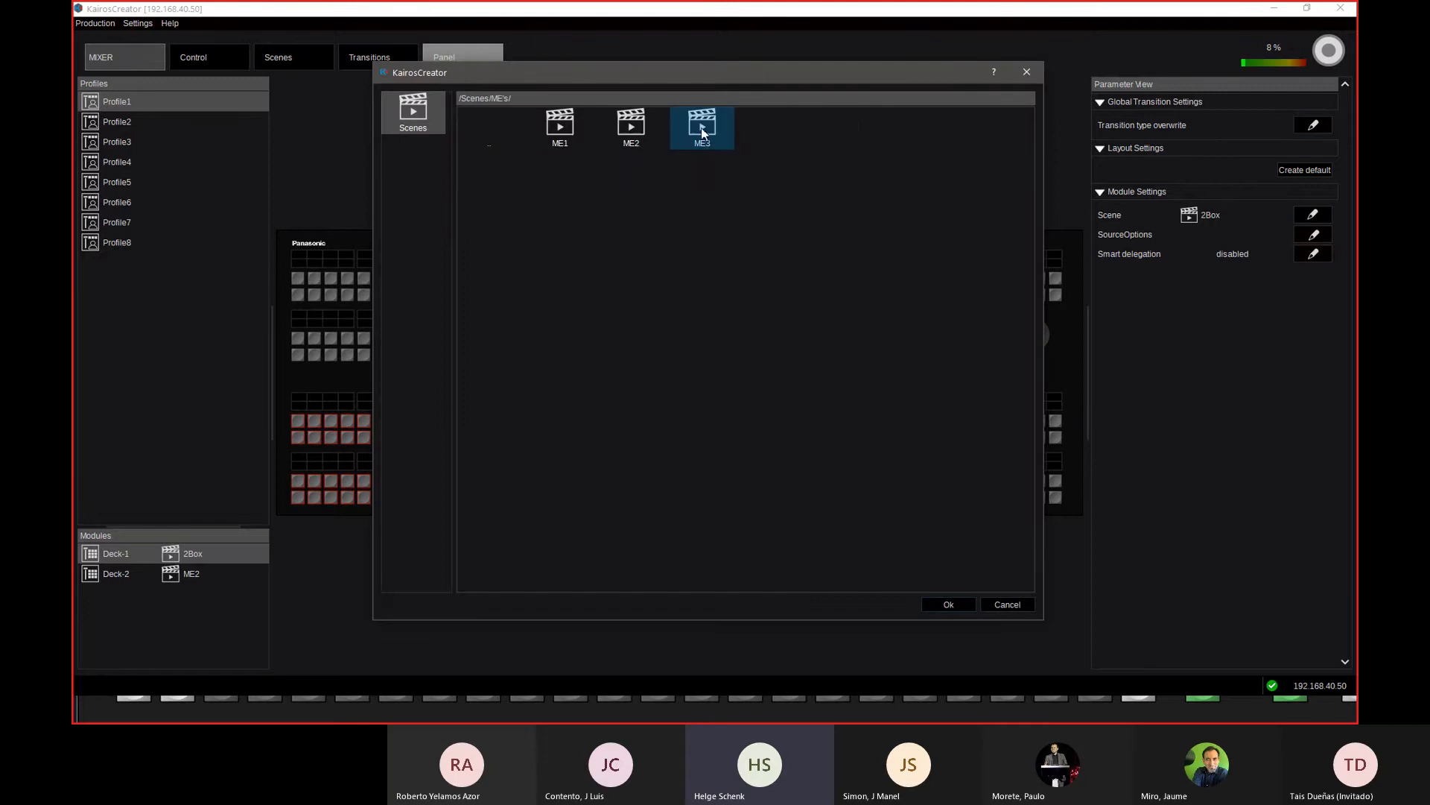
pyautogui.click(558, 143)
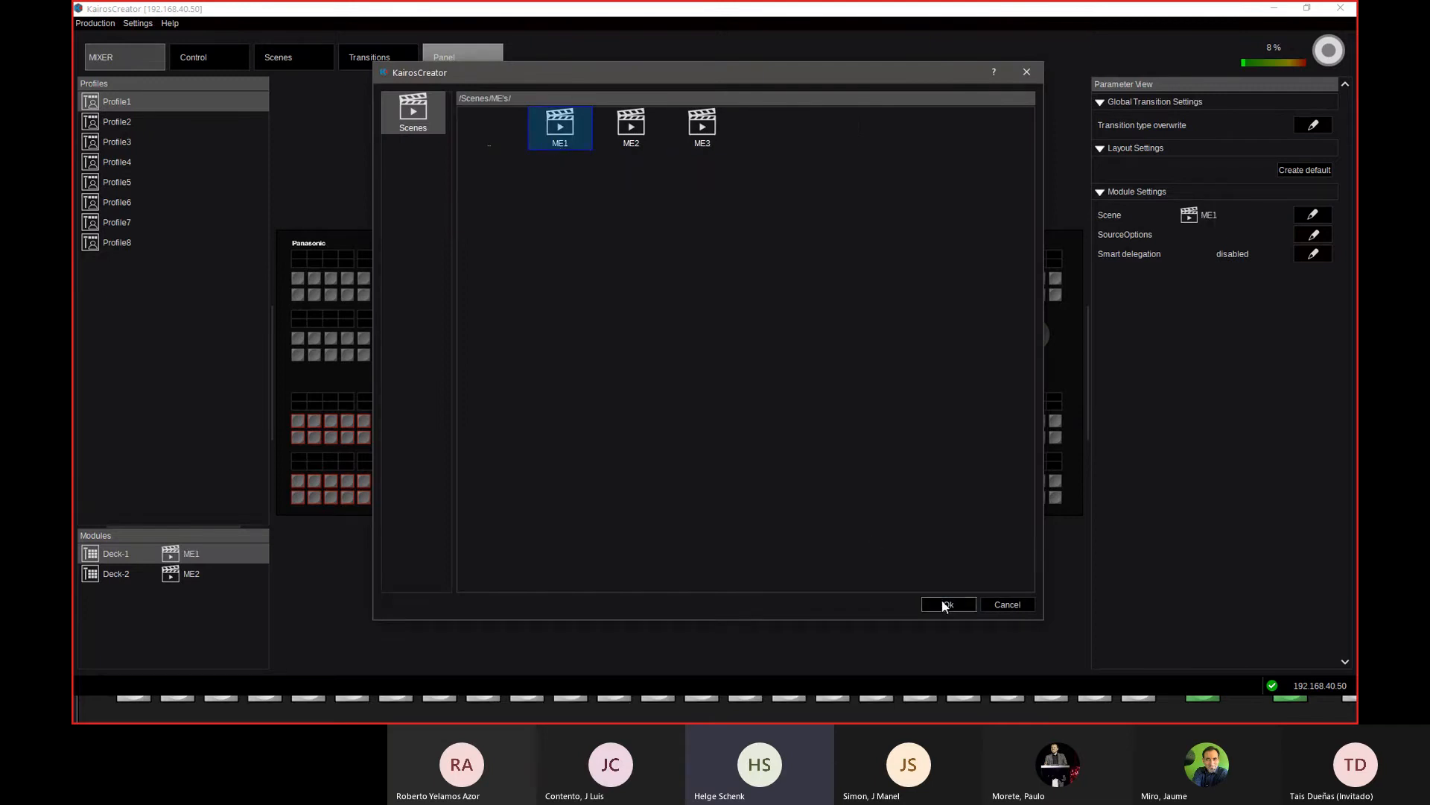
pyautogui.click(945, 604)
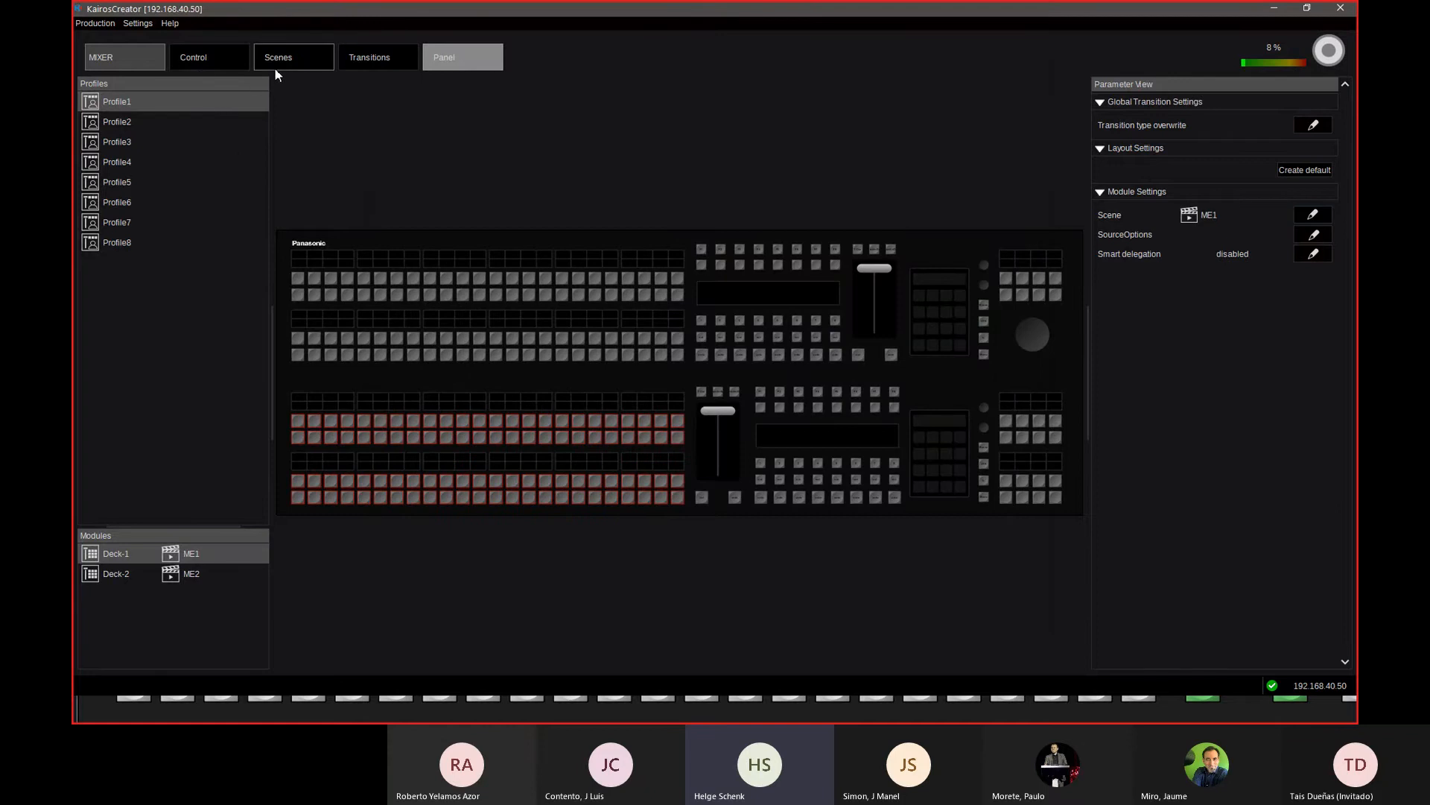
# Step: Switch to the software panel to inspect the ME1 and ME2 buses and transition displays, and return to KairosCreator
pyautogui.hotkey('alt', 'Tab')
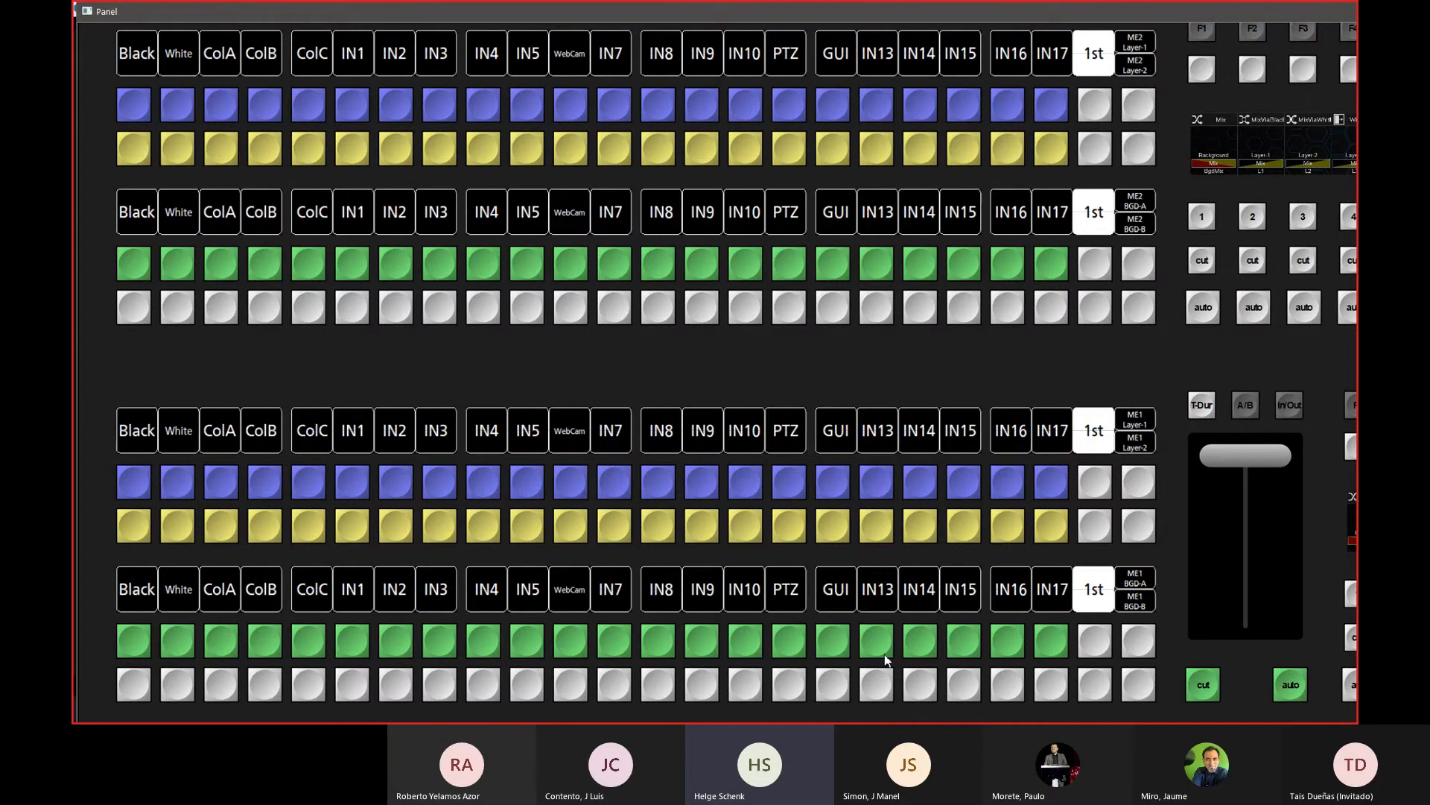
pyautogui.hscroll(10, 885, 659)
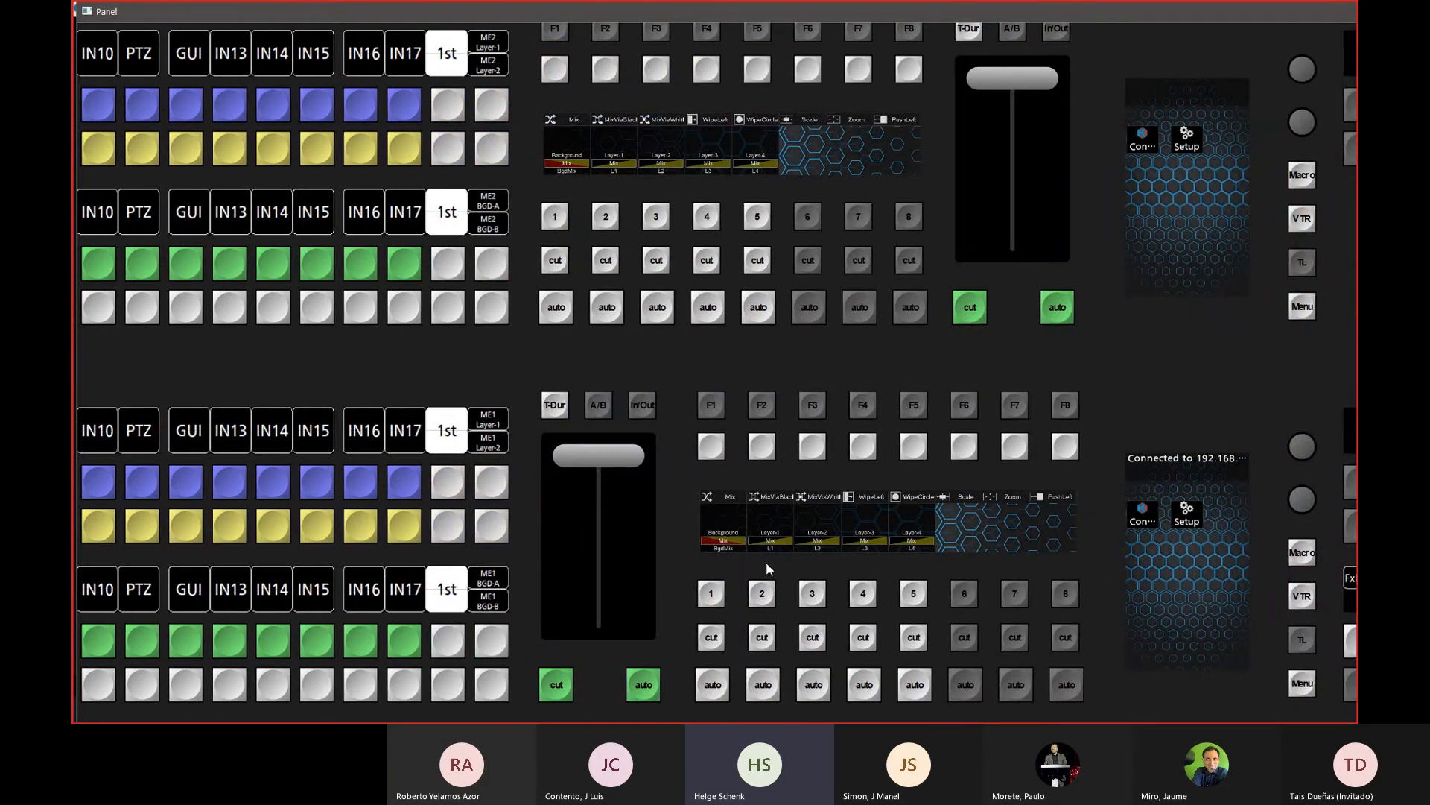
pyautogui.hotkey('alt', 'Tab')
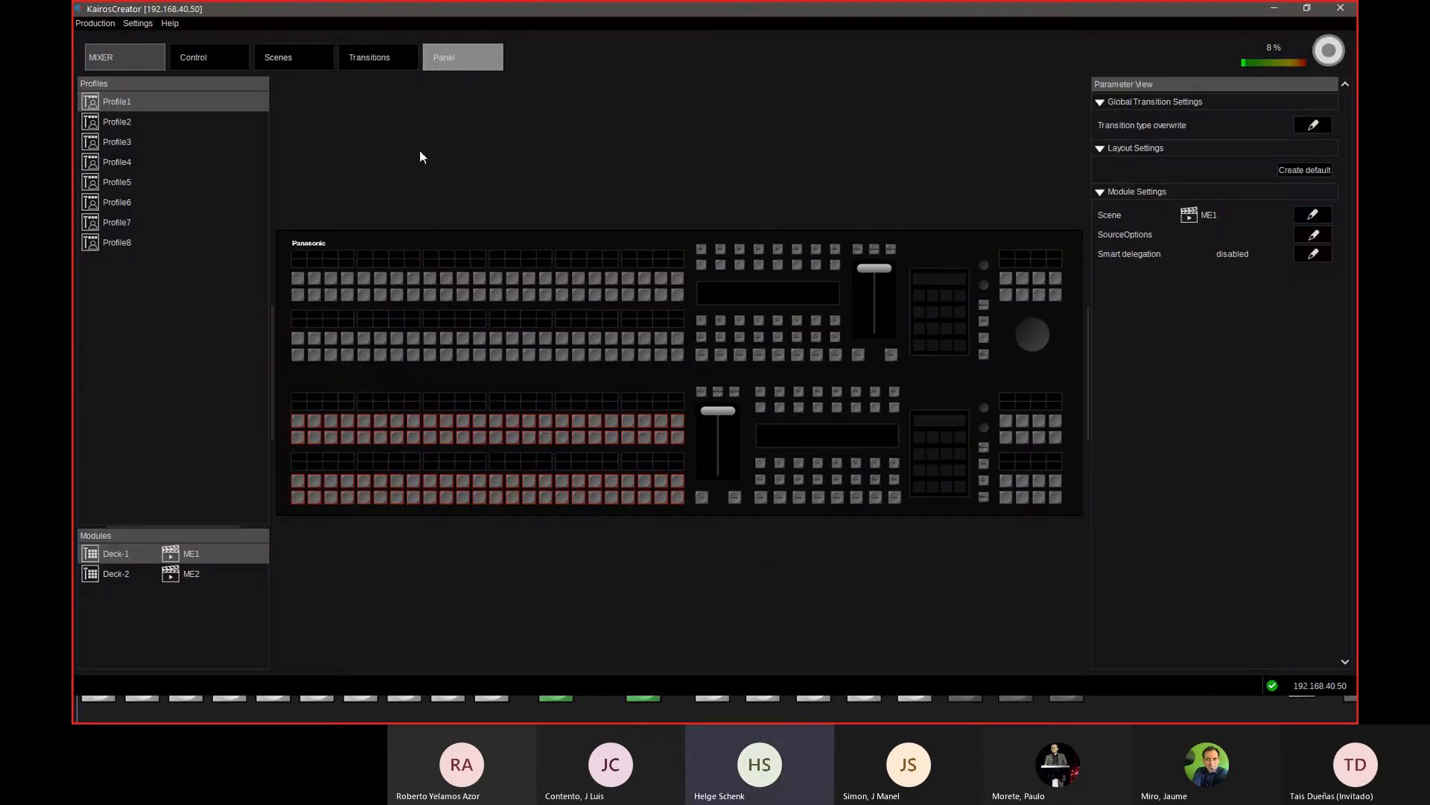
# Step: Open the transitions of the ME1 scene and inspect the settings of its background mix, BgdMix
pyautogui.click(368, 58)
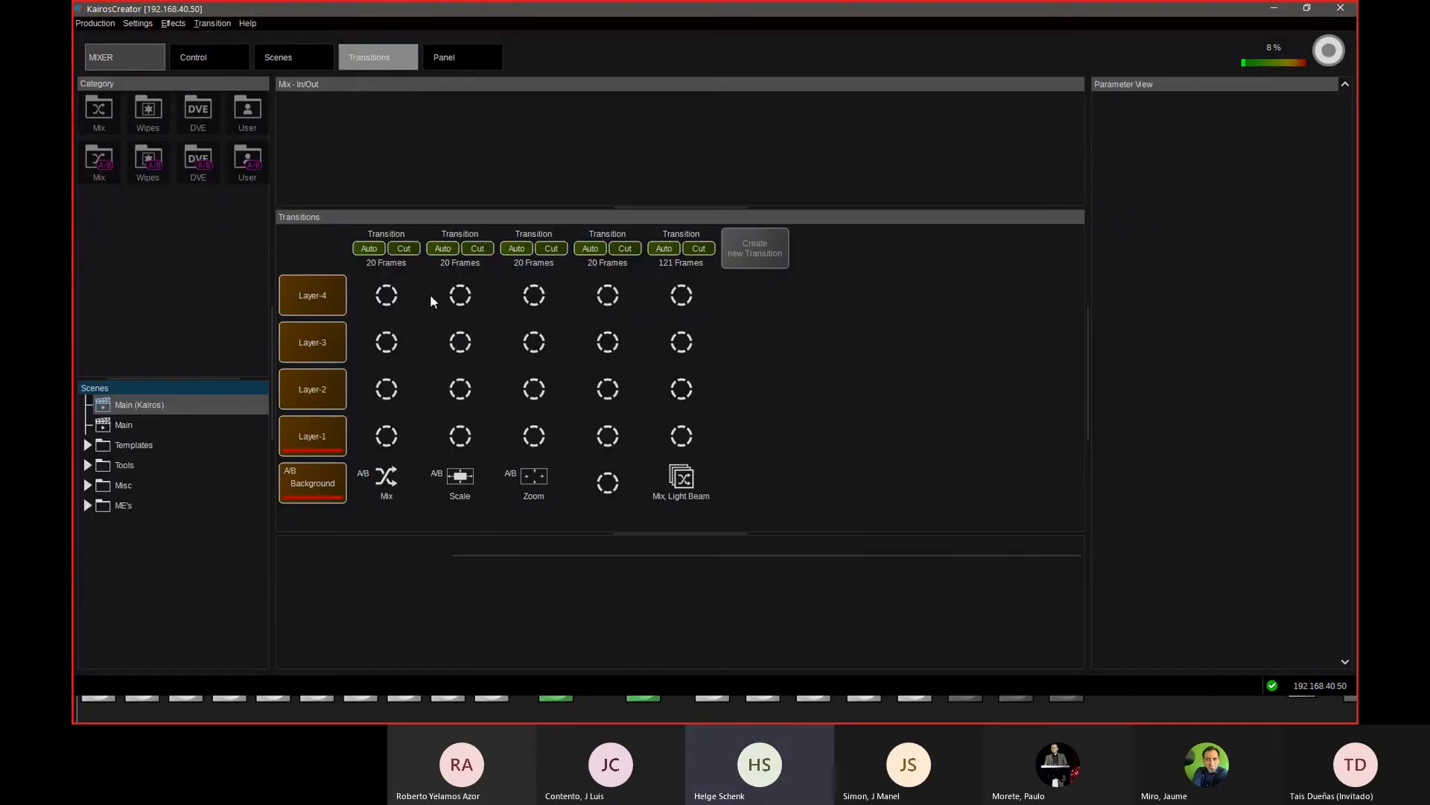
pyautogui.click(88, 505)
pyautogui.click(108, 526)
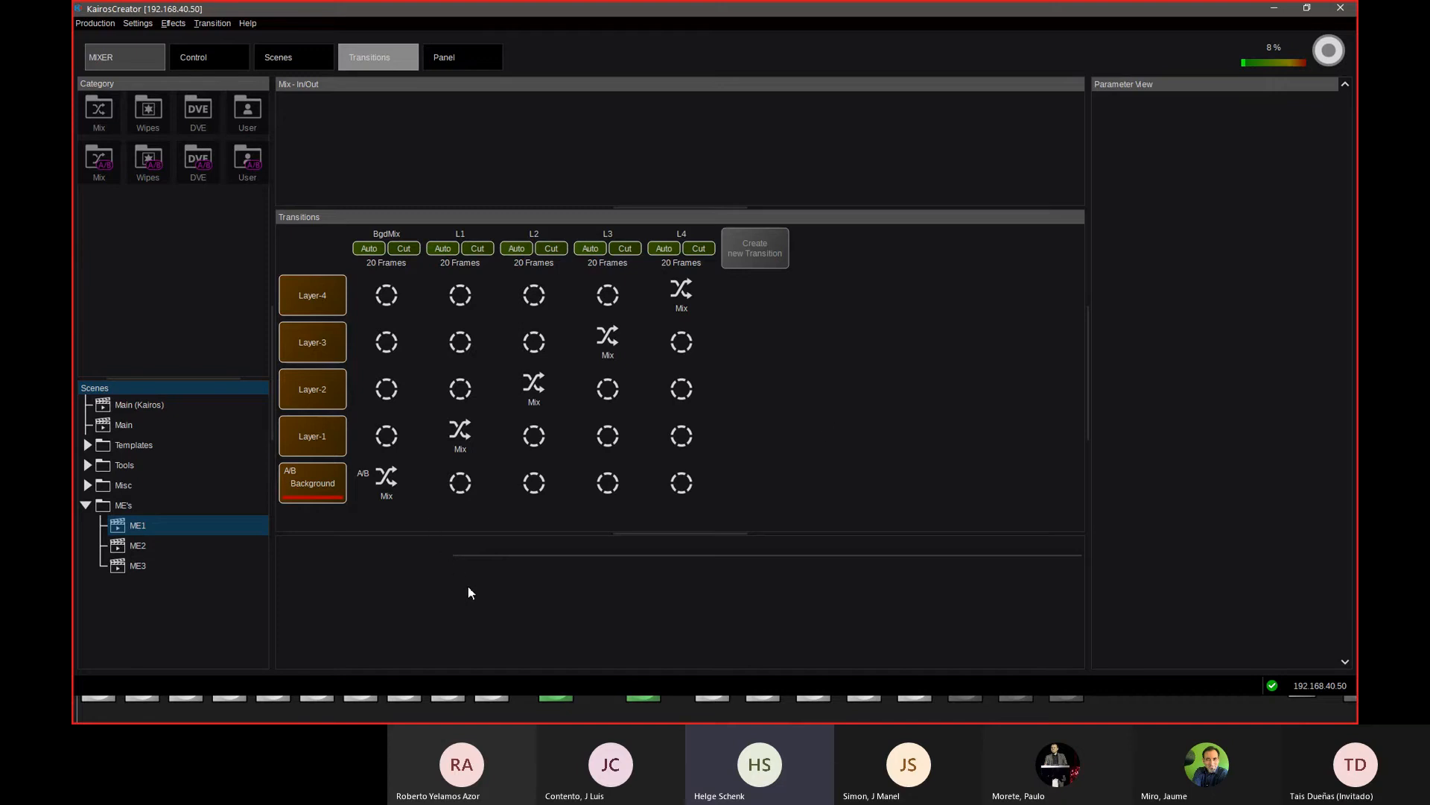
pyautogui.click(386, 485)
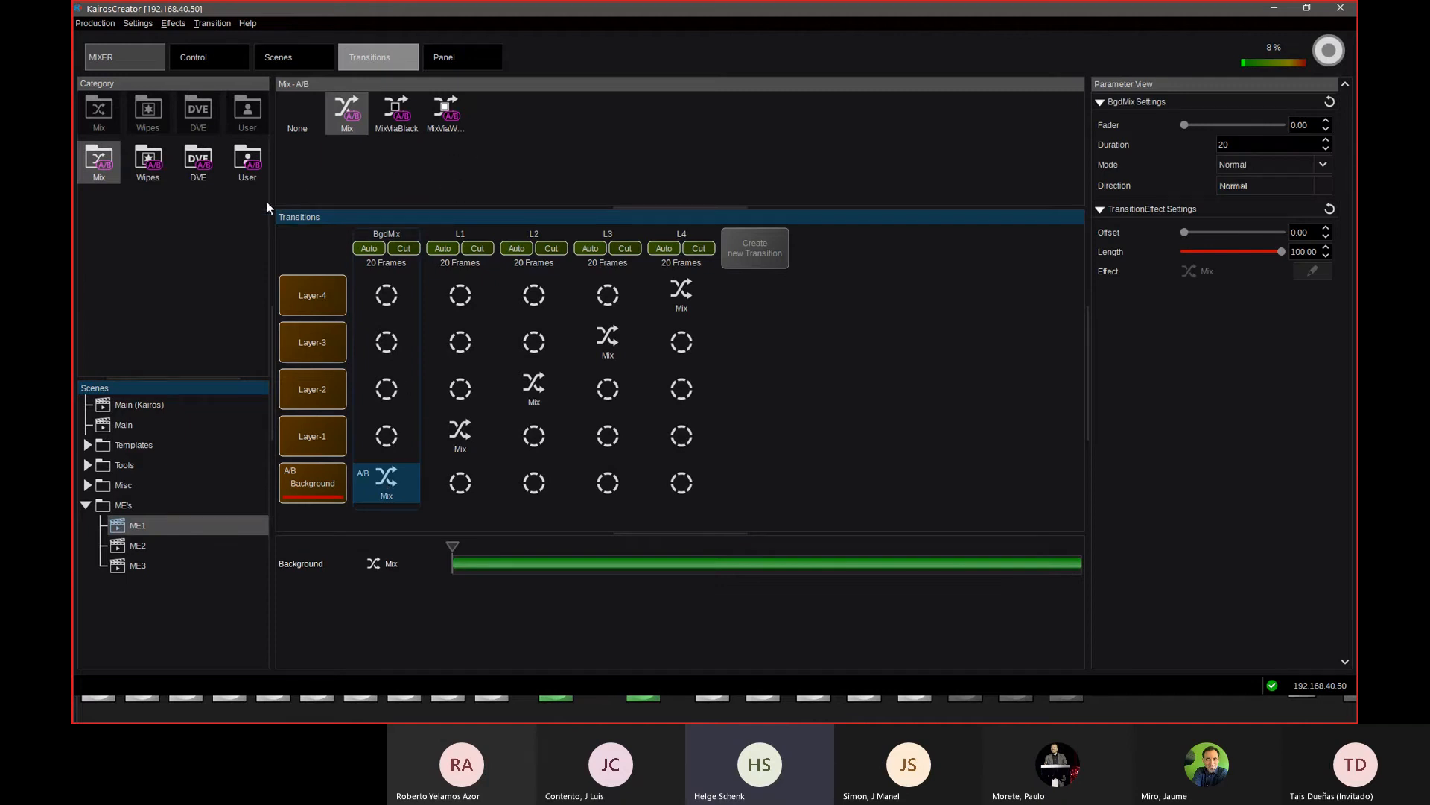
# Step: Change the Layer-1 effect in ME1's L1 transition to the DVE effect PushDown
pyautogui.click(457, 439)
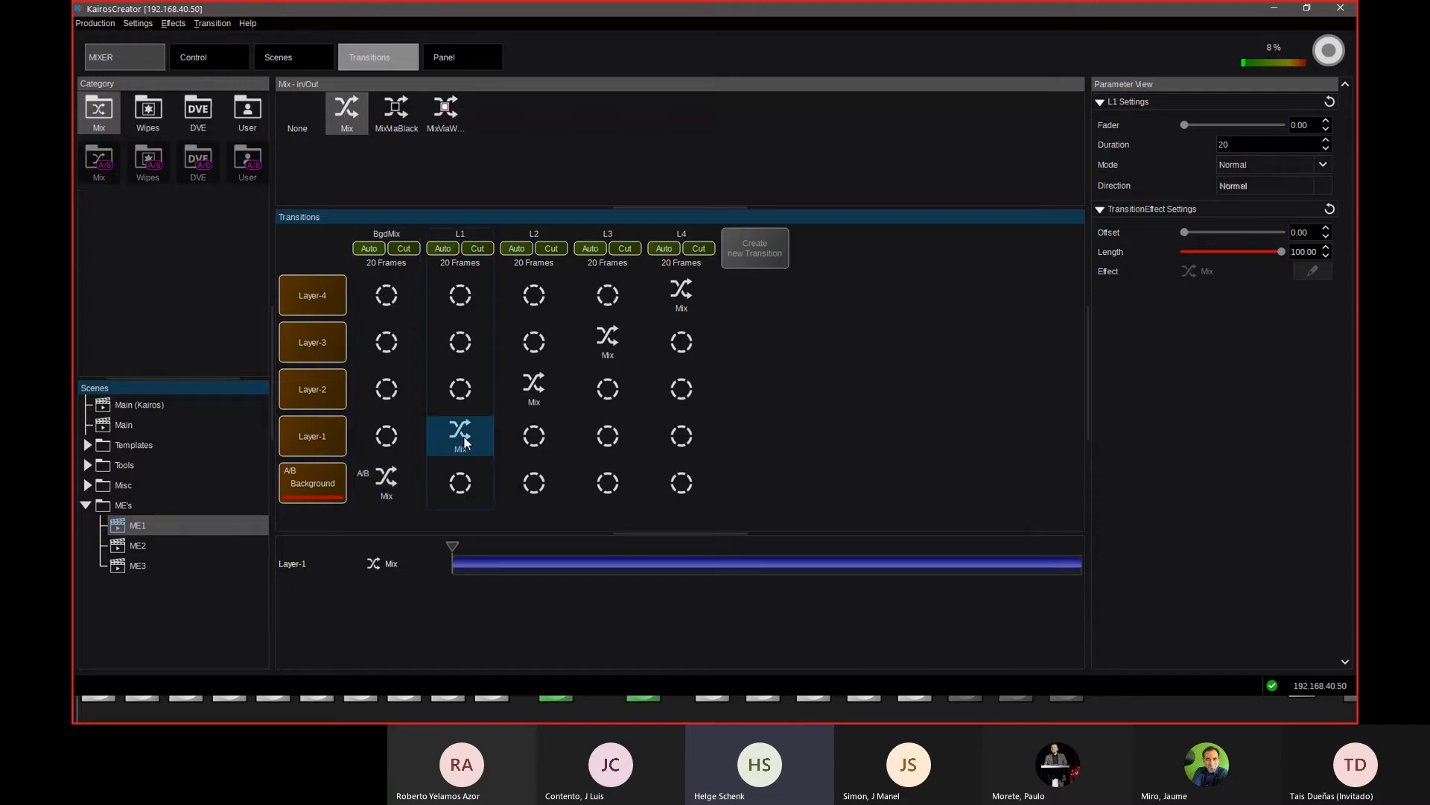
pyautogui.click(201, 110)
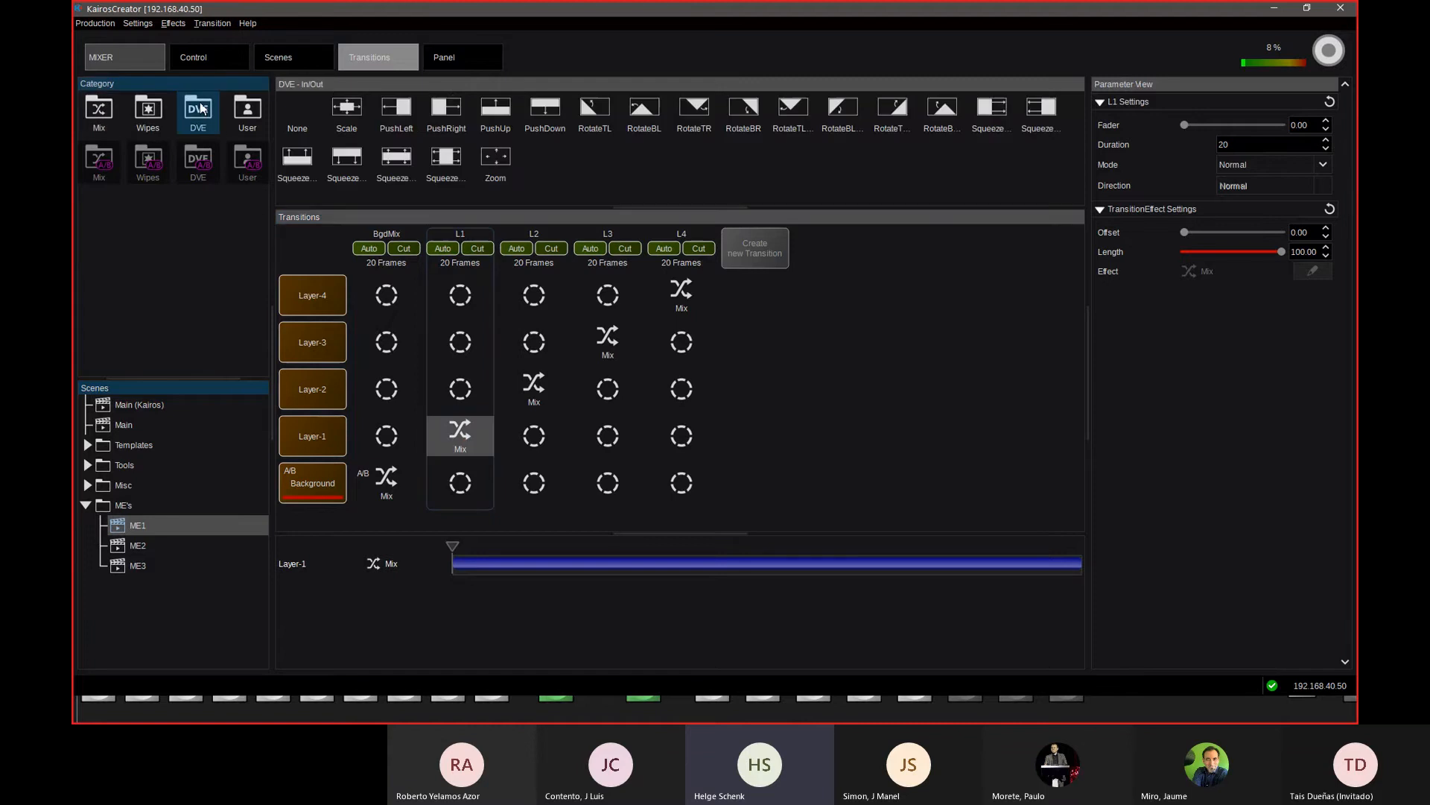
pyautogui.click(558, 112)
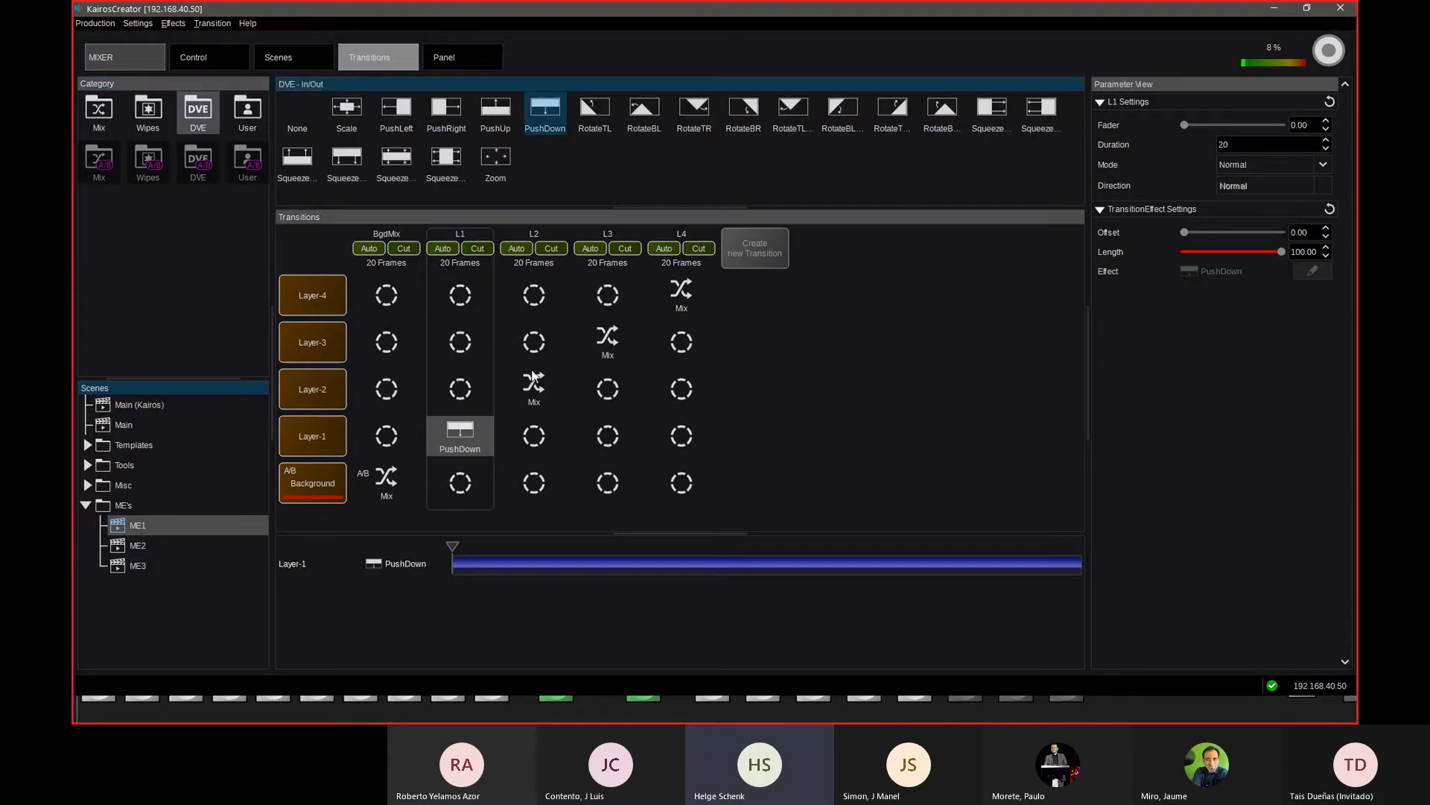
# Step: Change the Layer-2 effect in ME1's L2 transition to the wipe WipeLeft
pyautogui.click(533, 399)
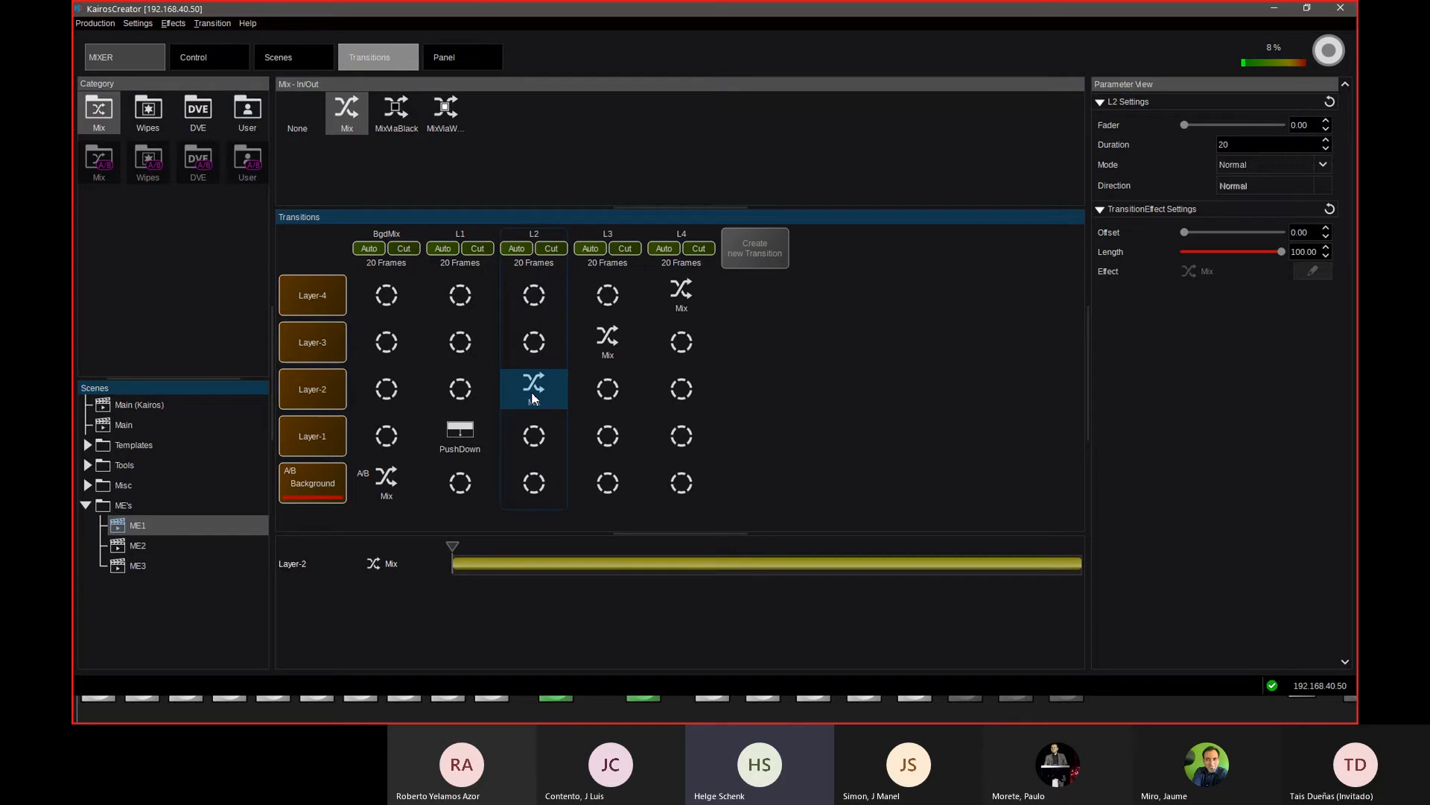
pyautogui.click(147, 118)
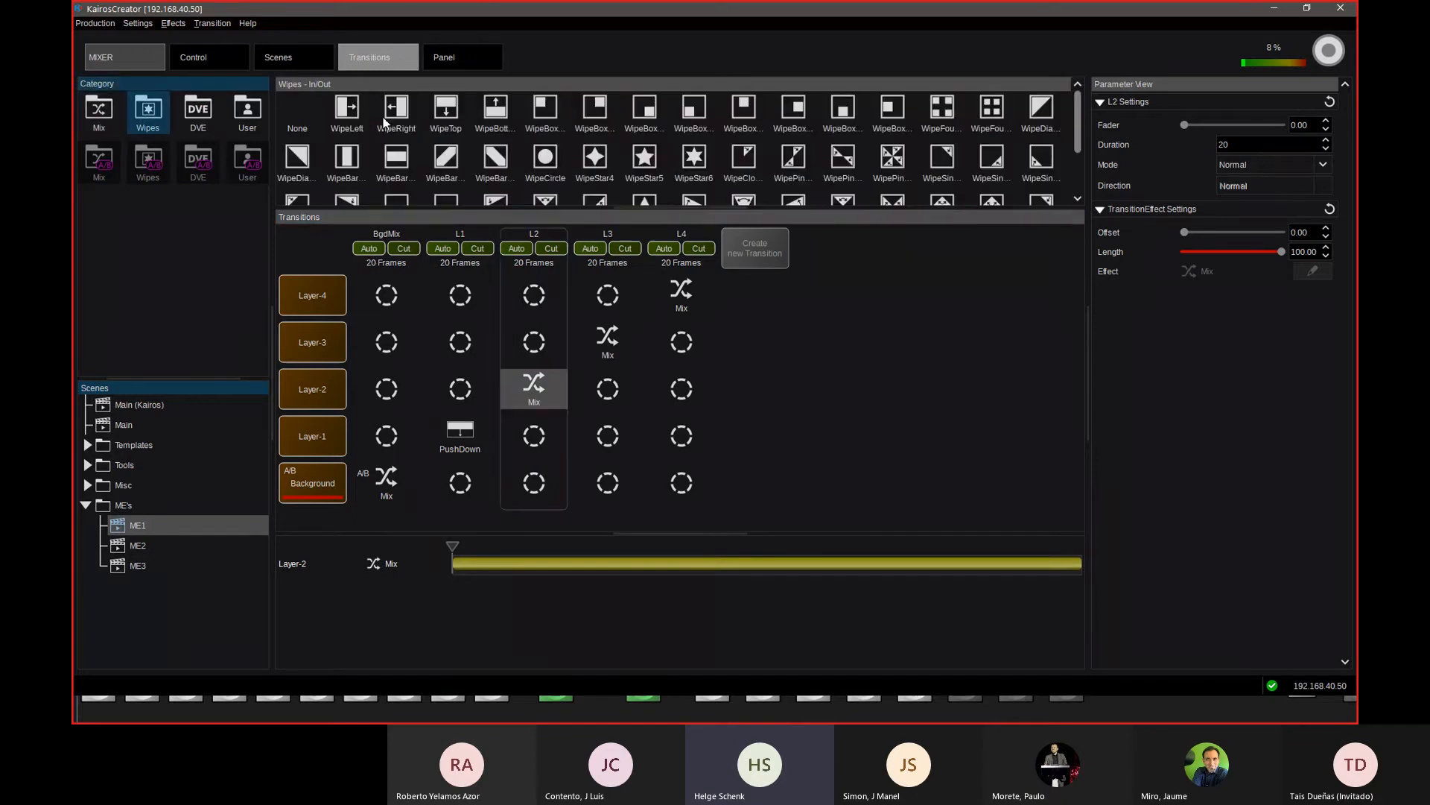
pyautogui.click(357, 108)
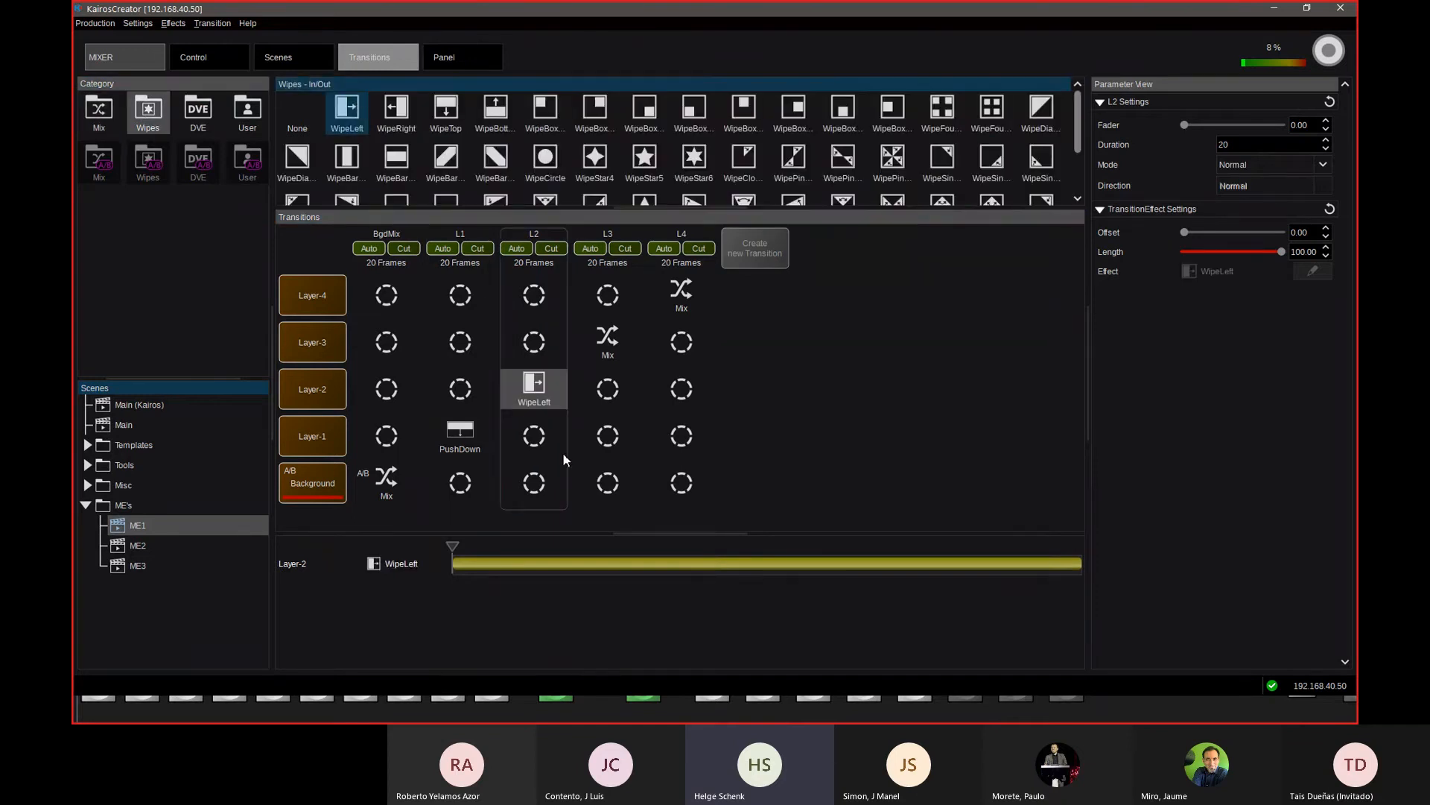
# Step: Change the Layer-3 effect in ME1's L3 transition to the wipe WipeTop
pyautogui.click(609, 342)
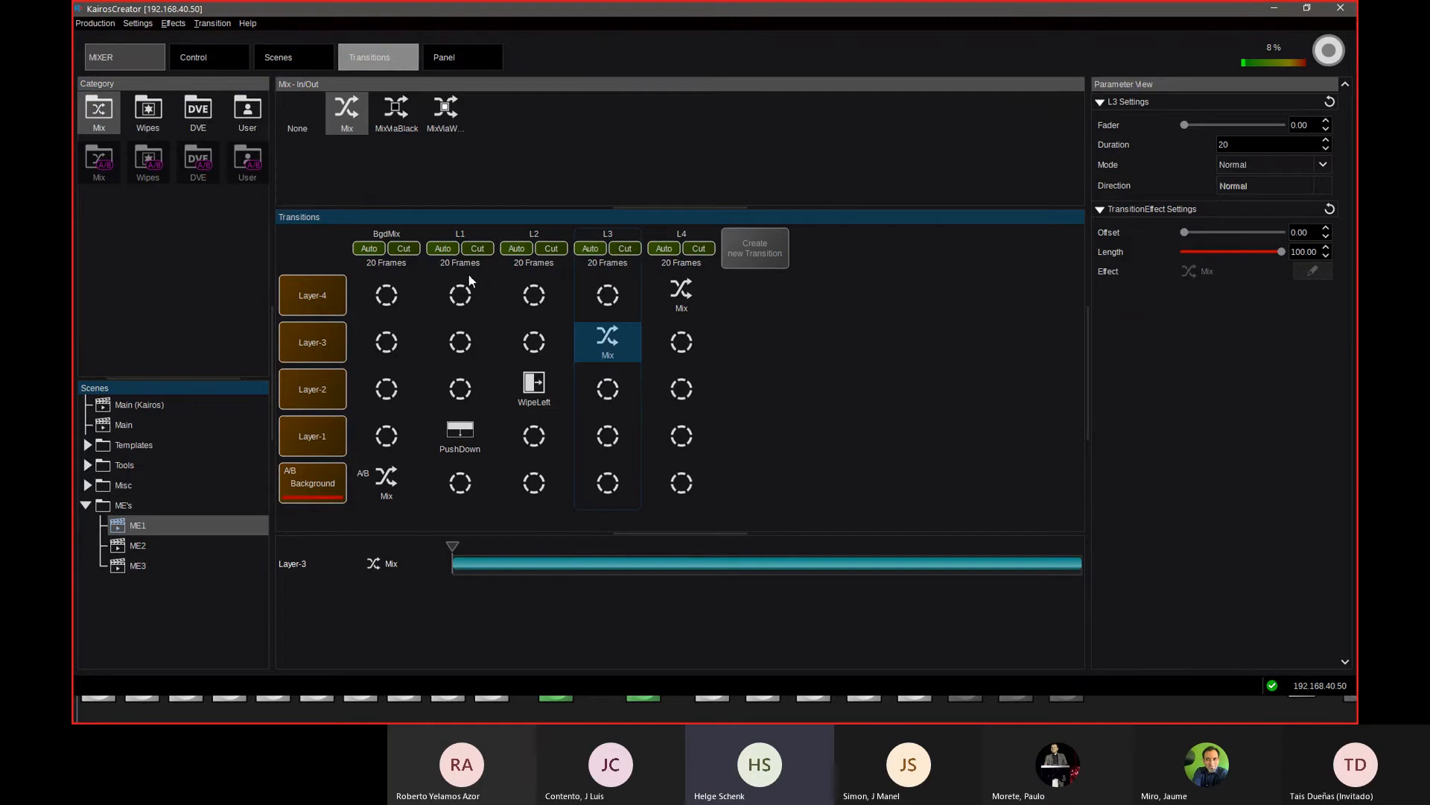
pyautogui.click(146, 125)
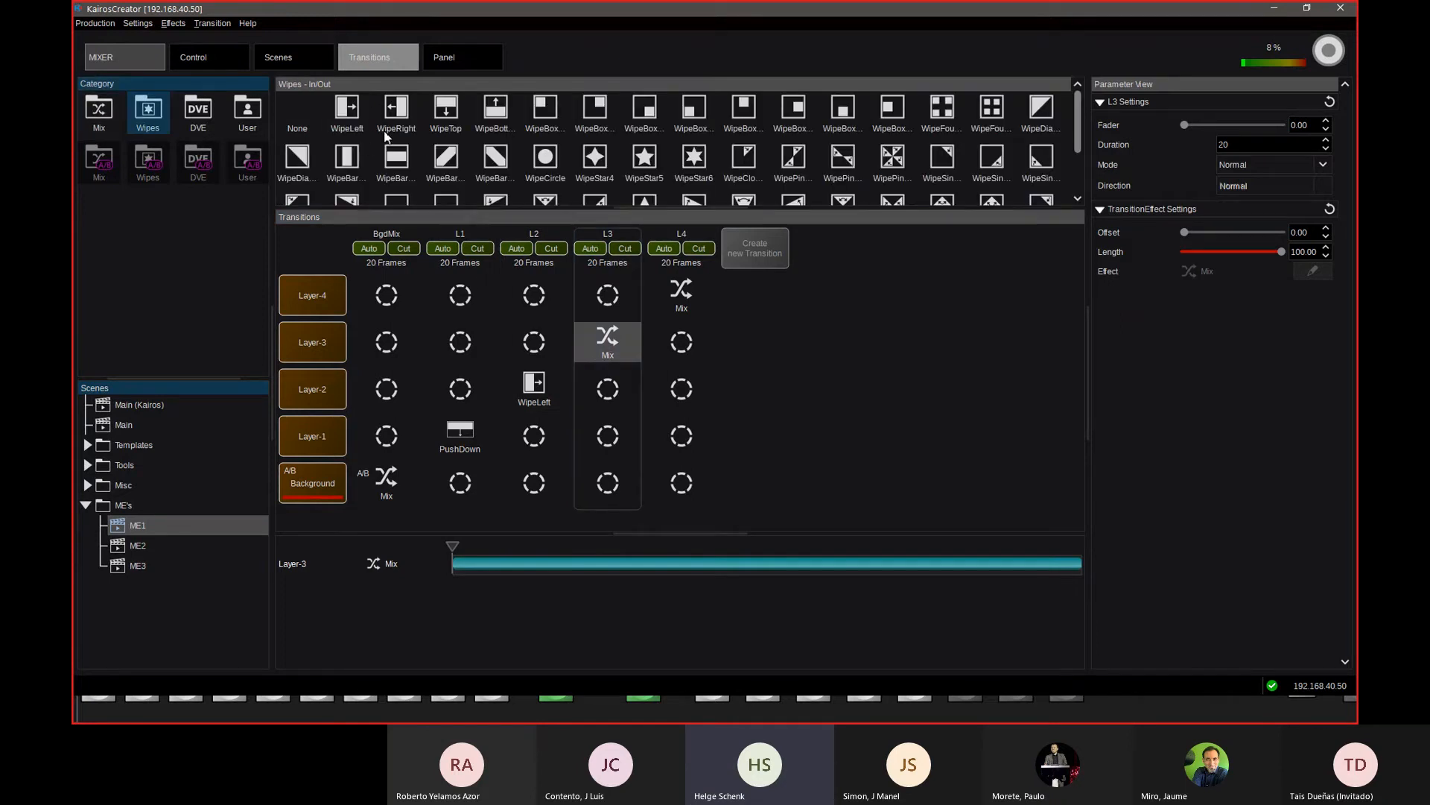
pyautogui.click(439, 104)
pyautogui.doubleClick(451, 110)
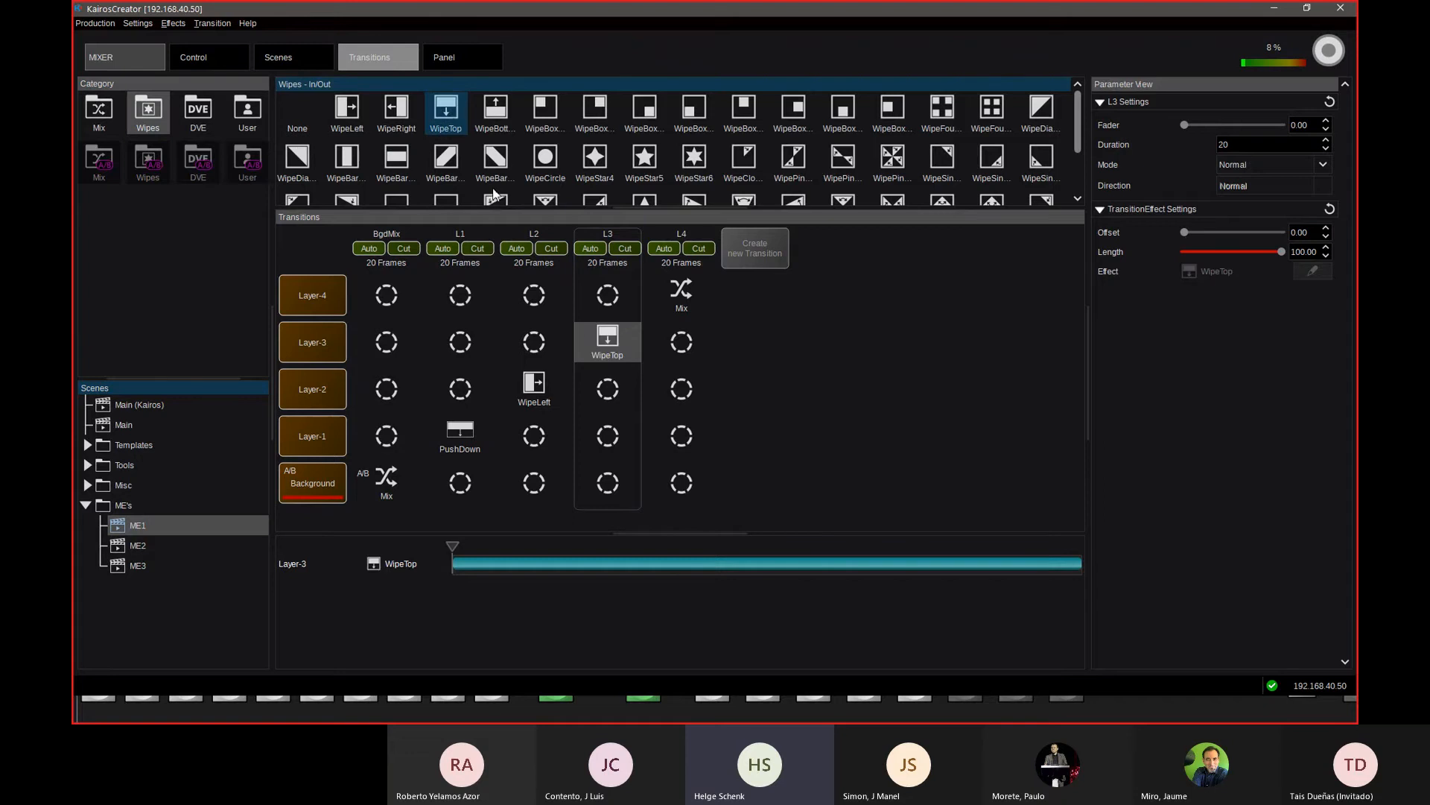
# Step: Select ME1's L4 transition on Layer-4, and switch to the software panel to check the transition display
pyautogui.click(692, 294)
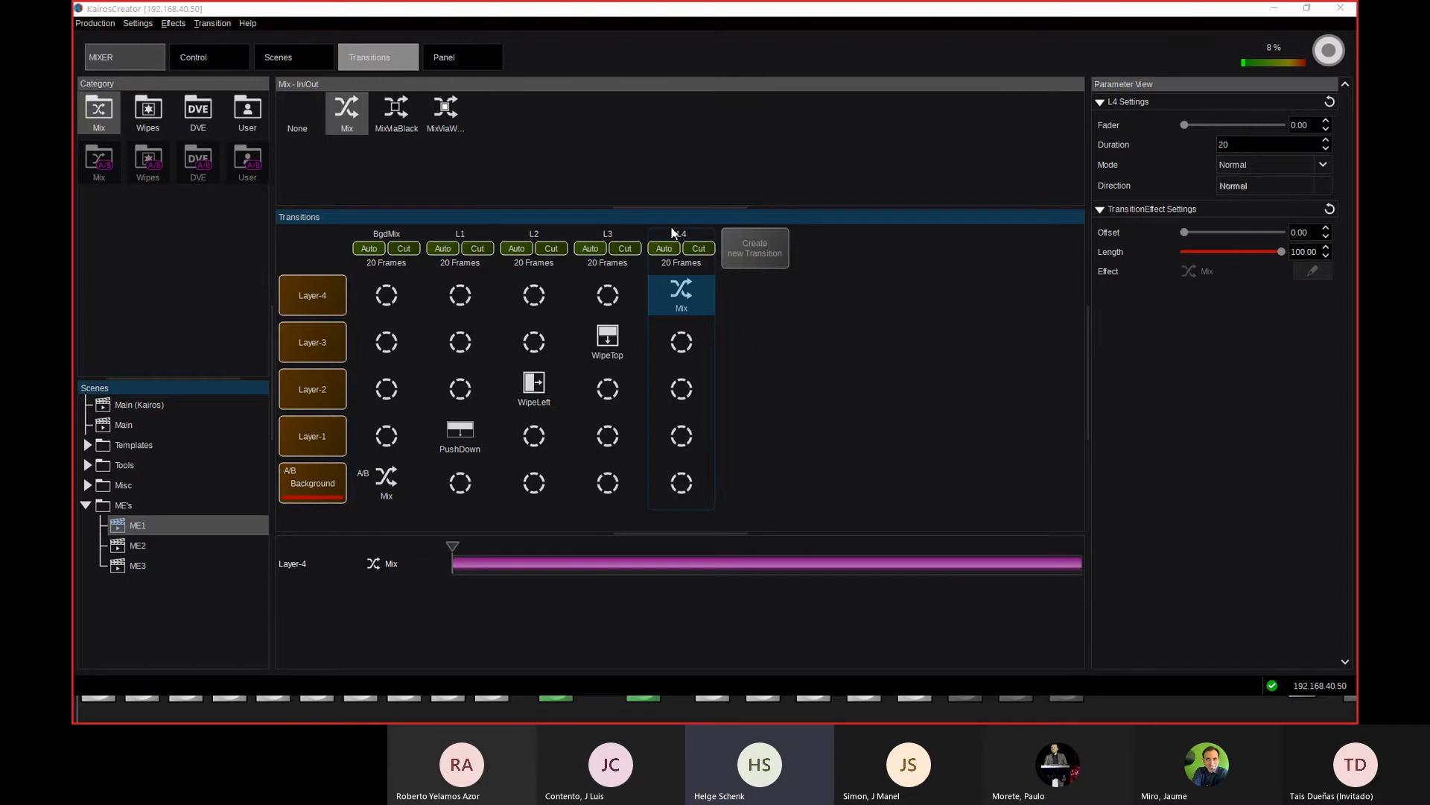
pyautogui.hotkey('alt', 'Tab')
pyautogui.click(677, 278)
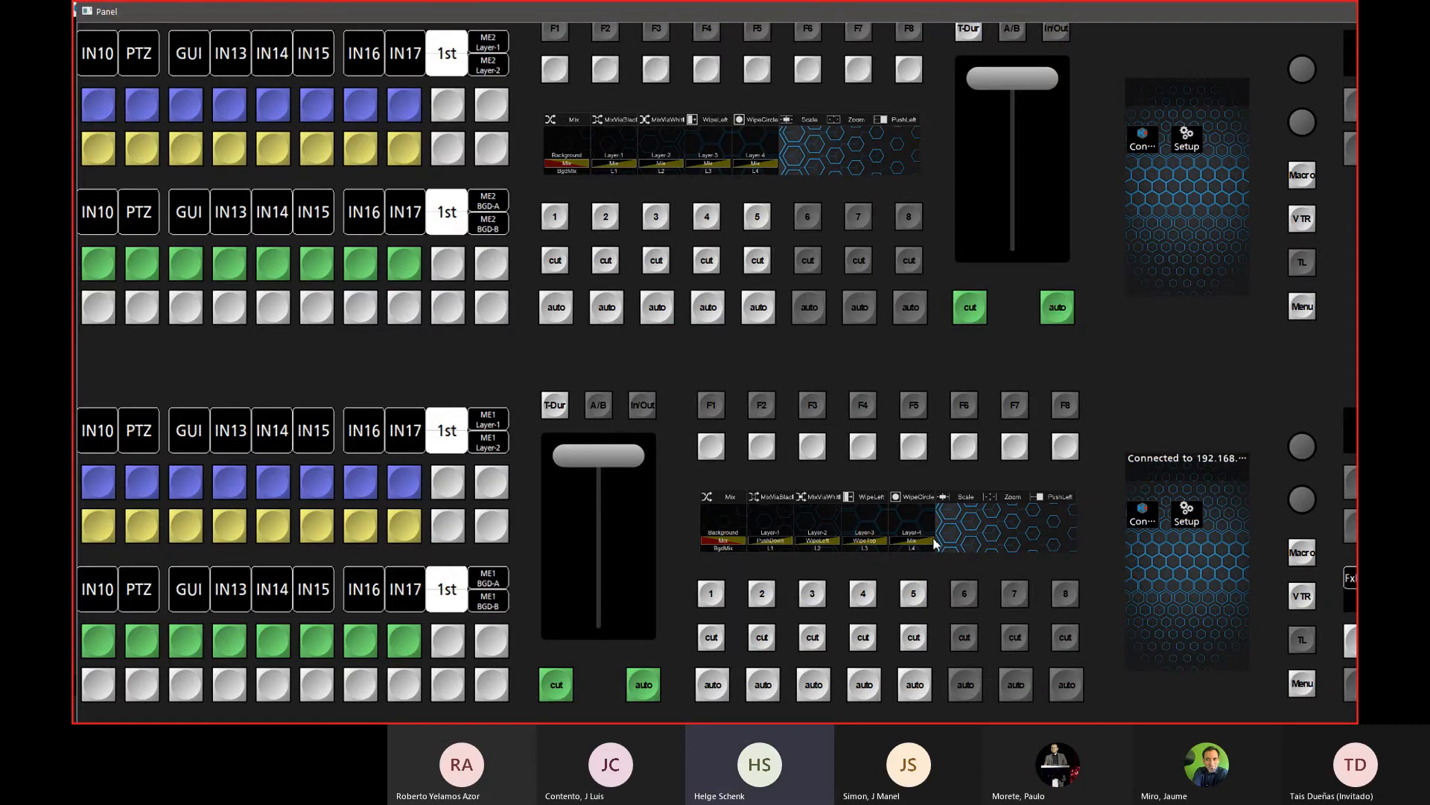
# Step: Examine ME1's transition display, function keys and transition controls on the software panel
pyautogui.scroll(11, 935, 544)
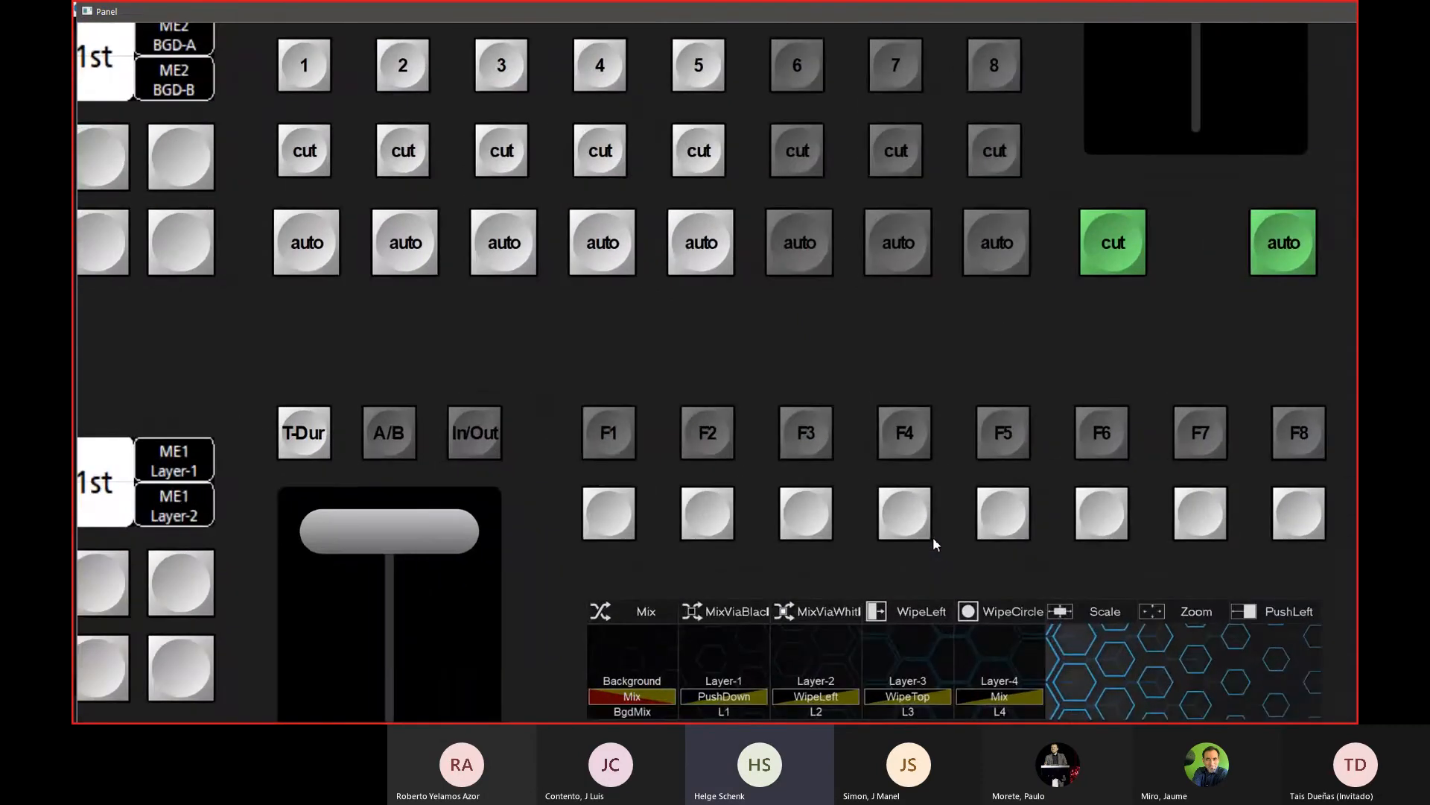
pyautogui.scroll(-8, 937, 543)
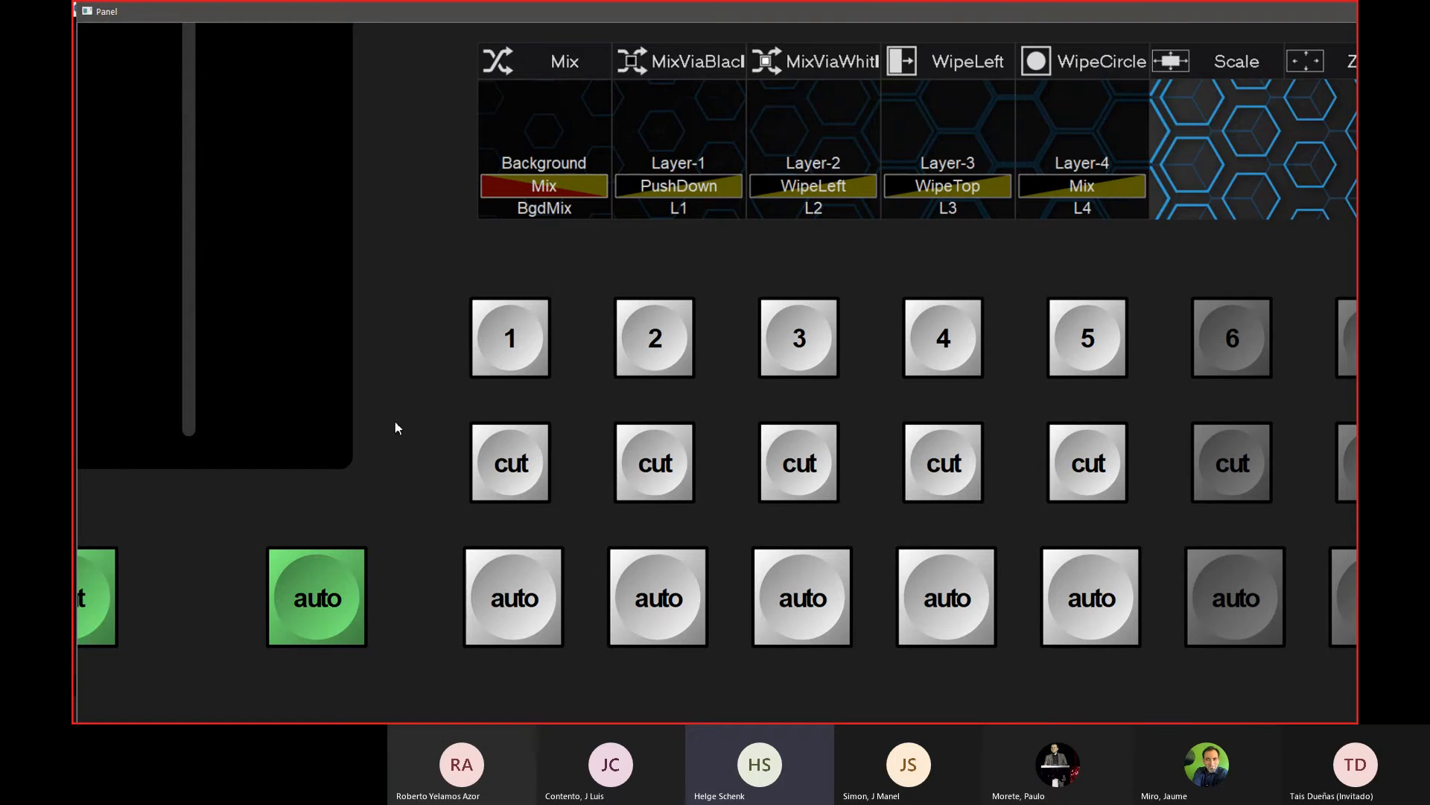
pyautogui.scroll(-5, 396, 429)
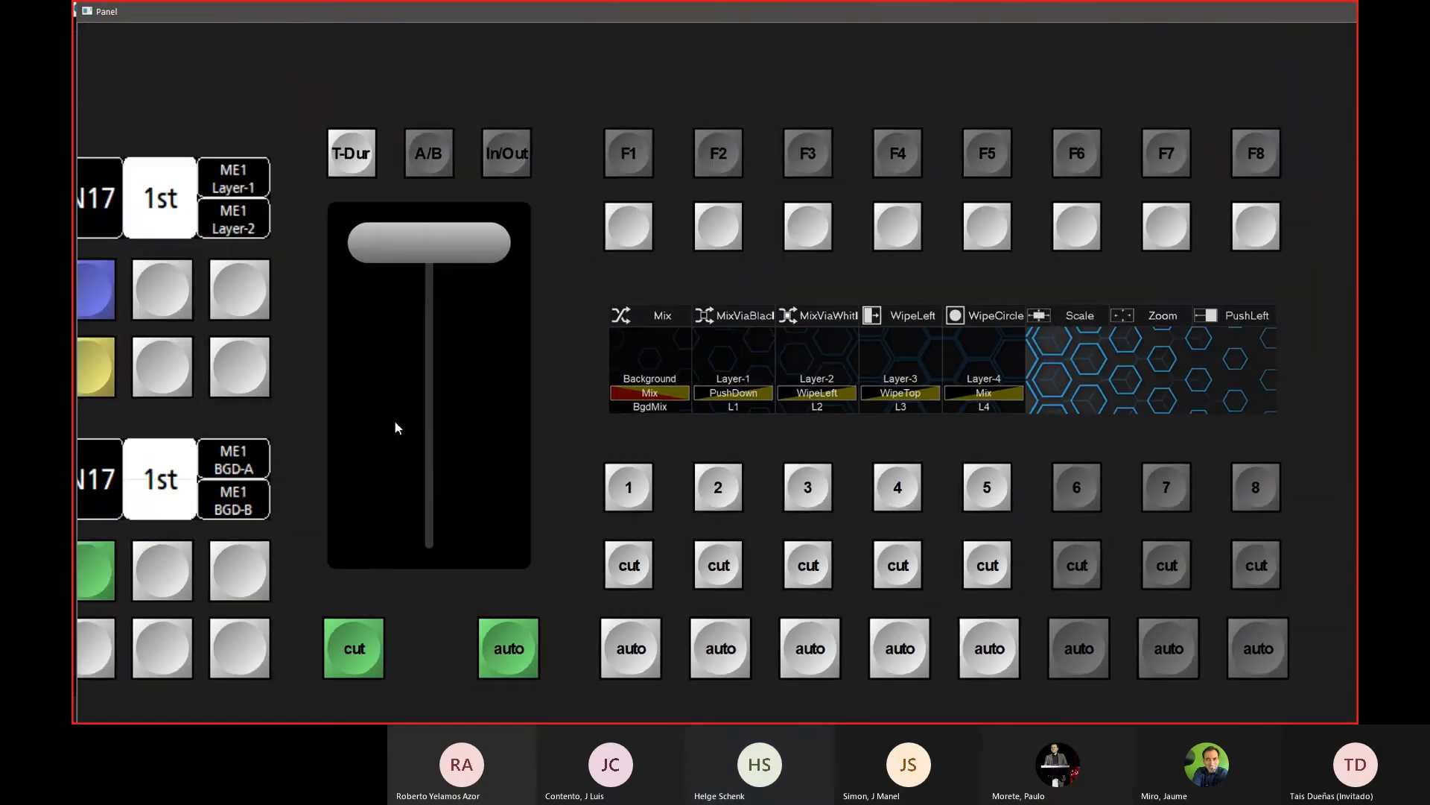
pyautogui.hscroll(5, 396, 428)
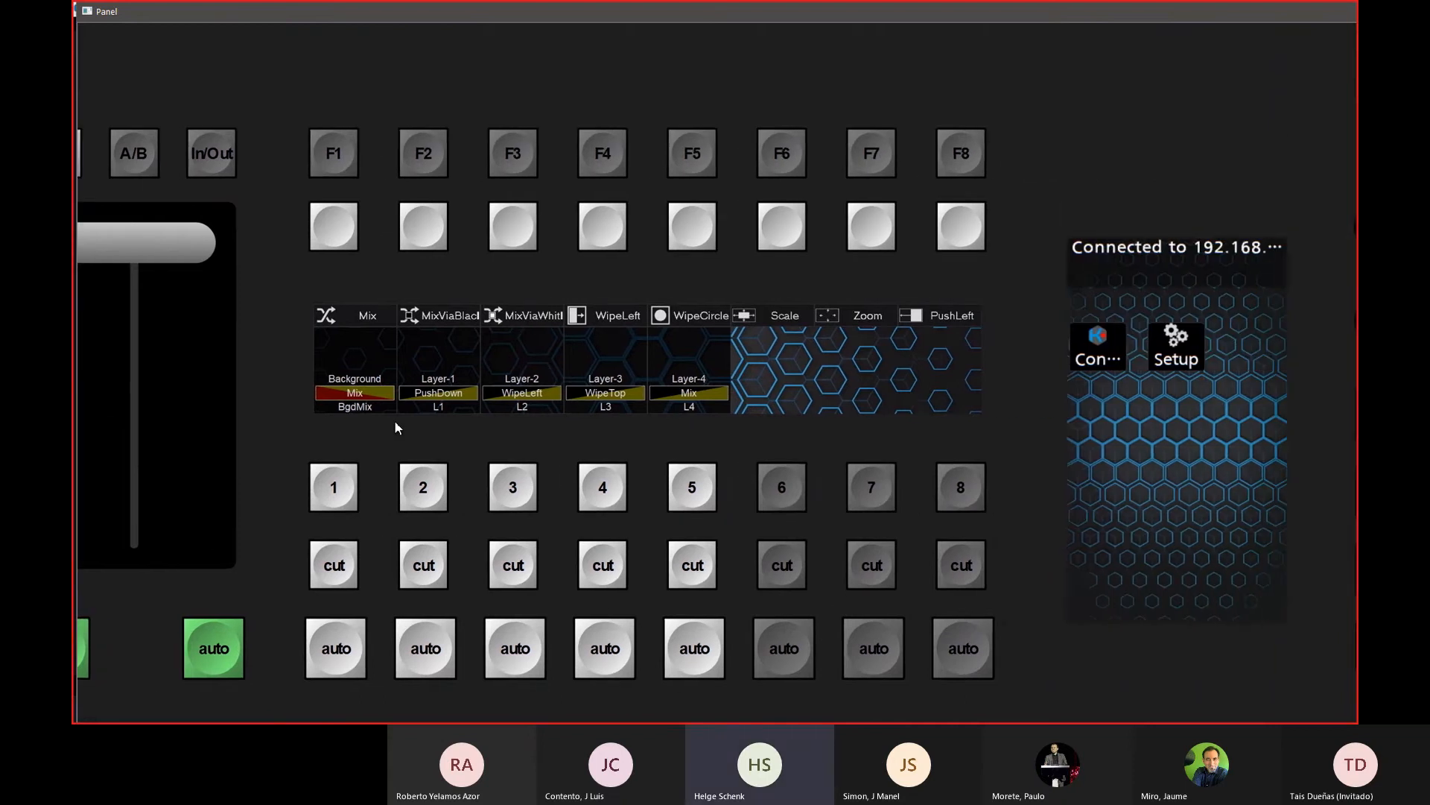
pyautogui.hscroll(-3, 395, 428)
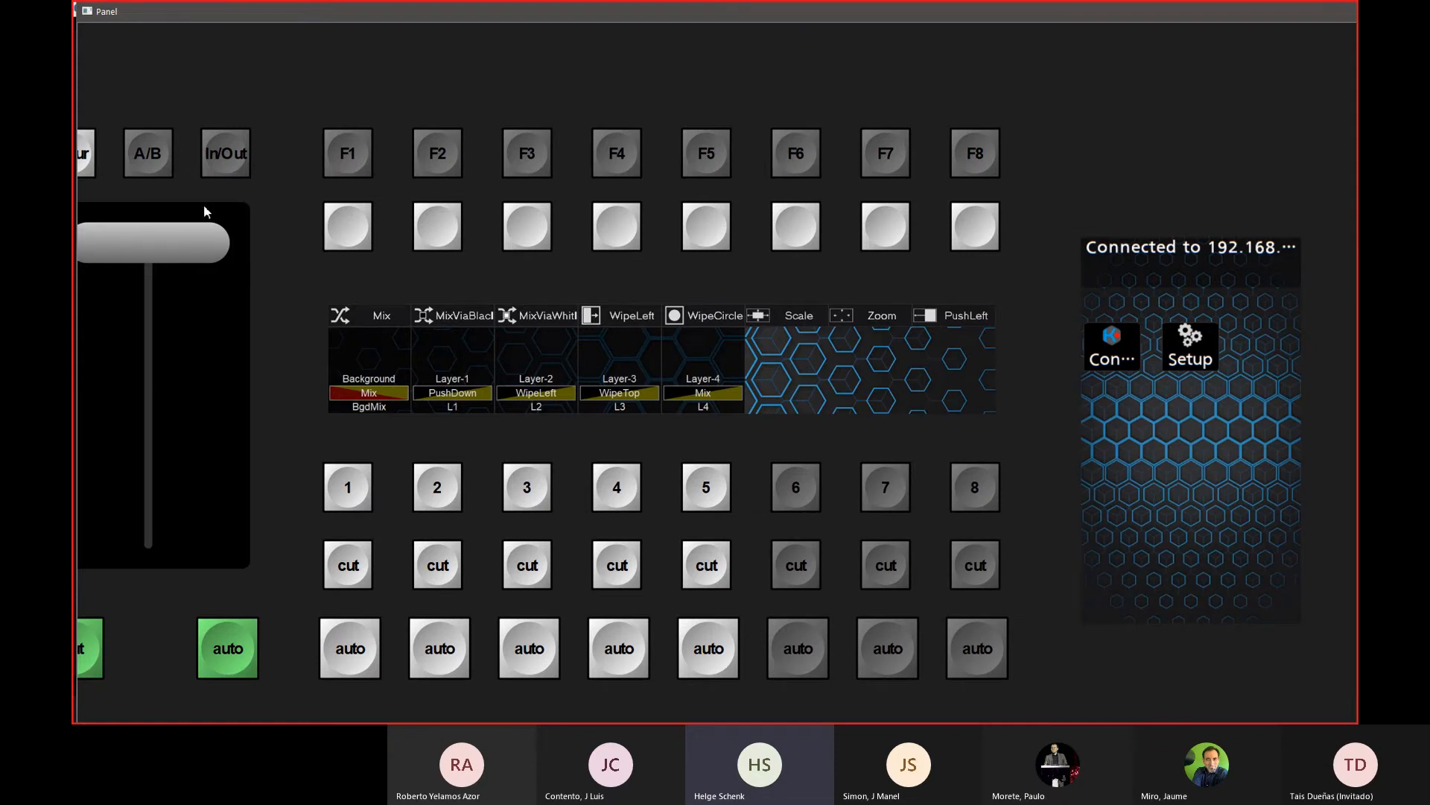
# Step: Switch to KairosCreator, remove all effects from the panel's transition type overwrite list, and check the transition display on the software panel
pyautogui.hotkey('alt', 'Tab')
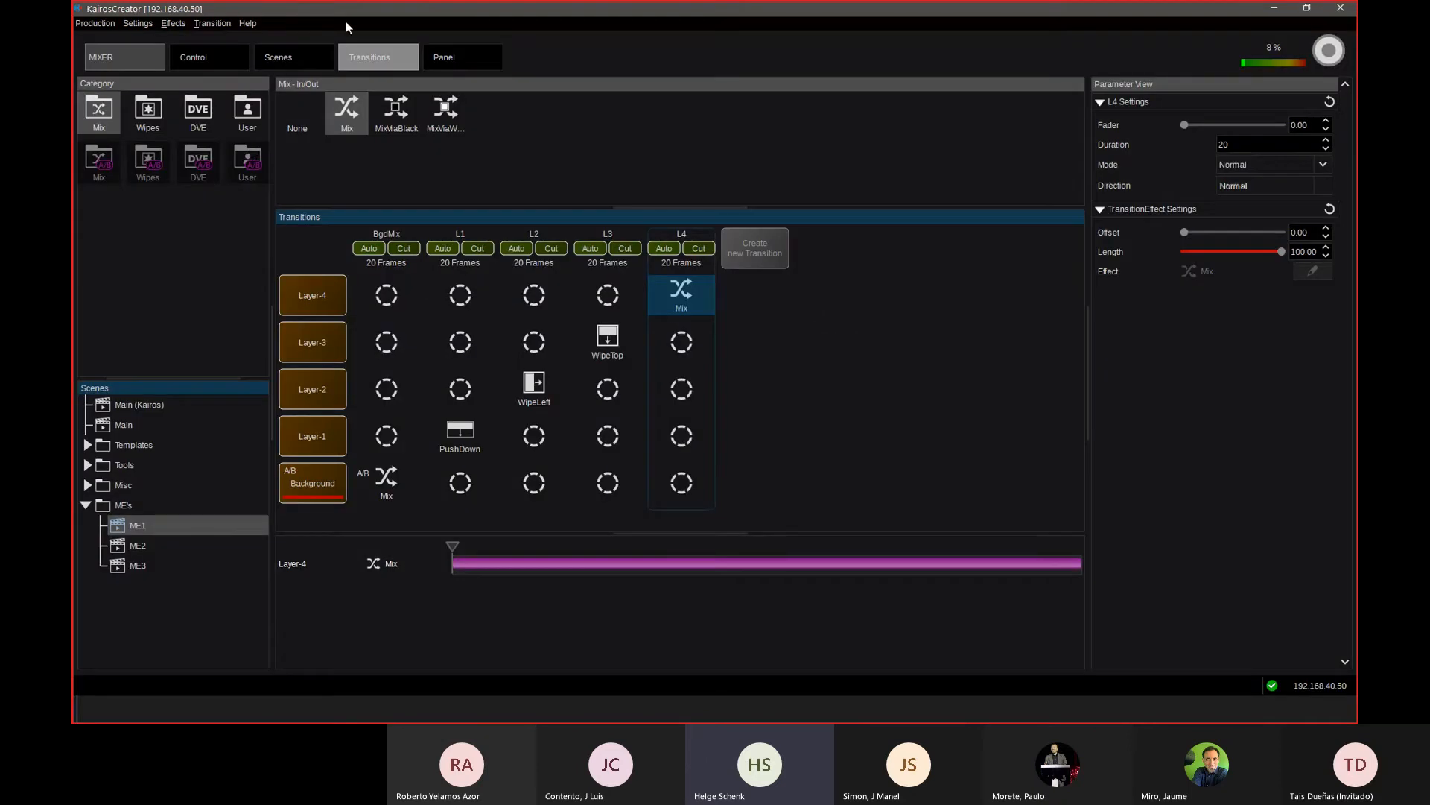
pyautogui.click(477, 56)
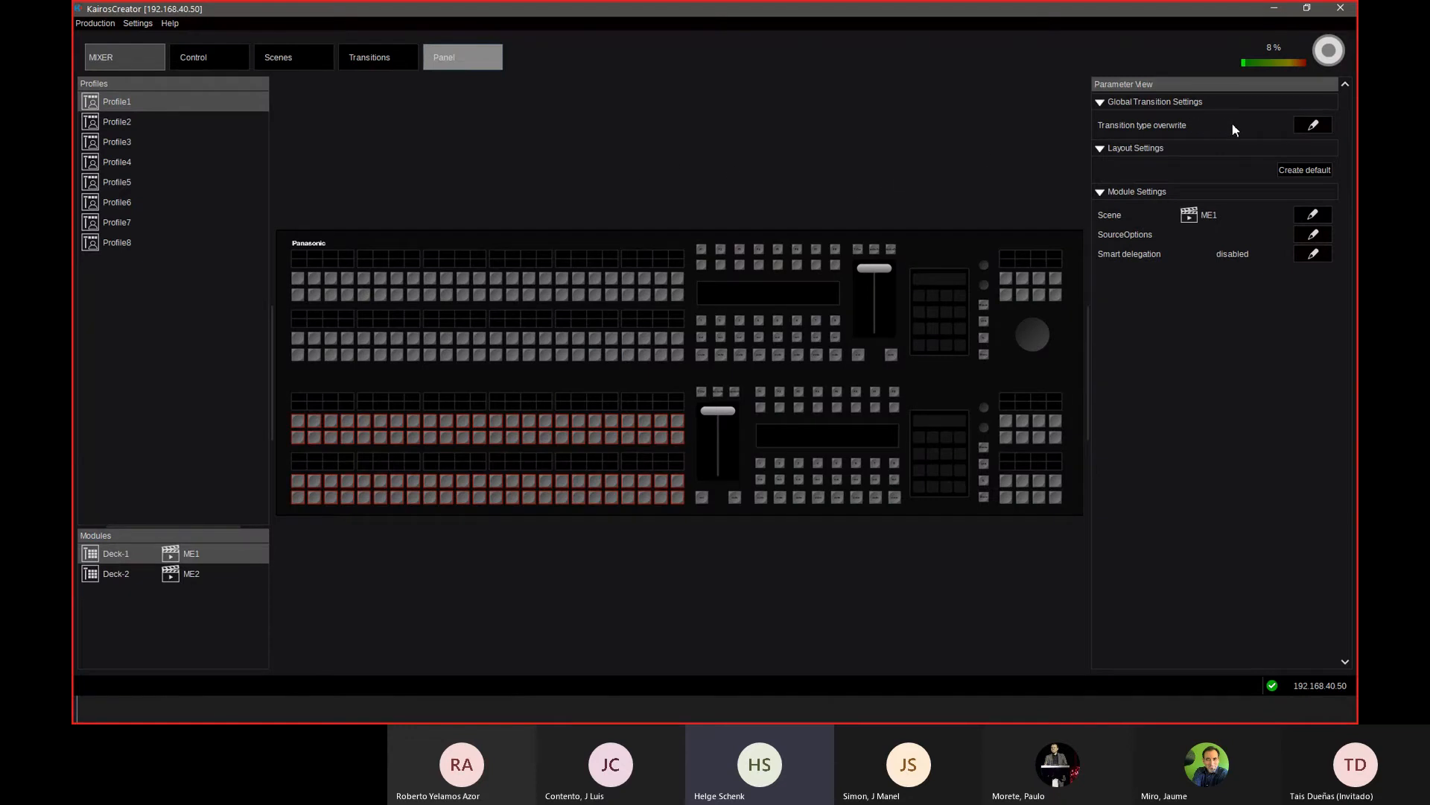
pyautogui.click(1312, 128)
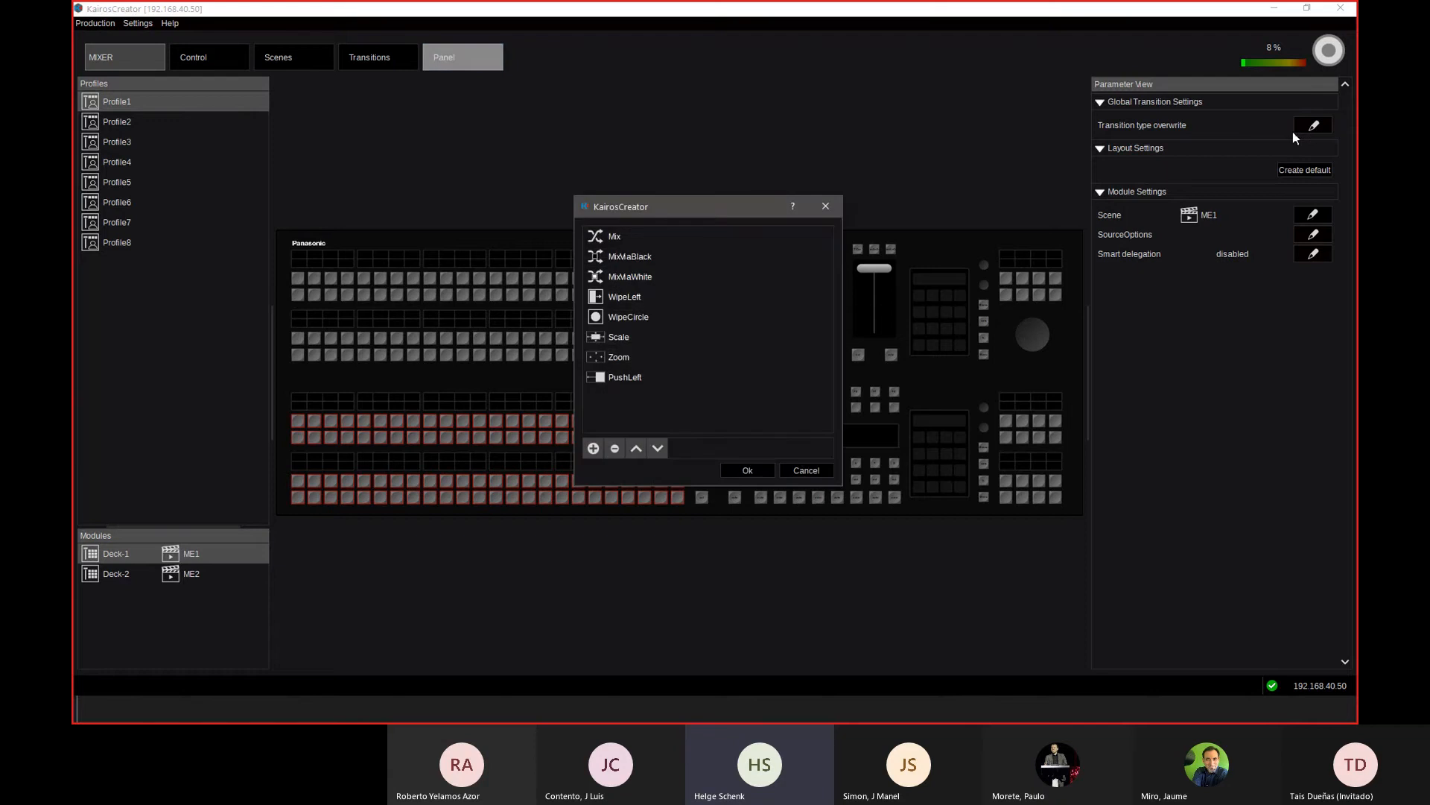
pyautogui.click(615, 378)
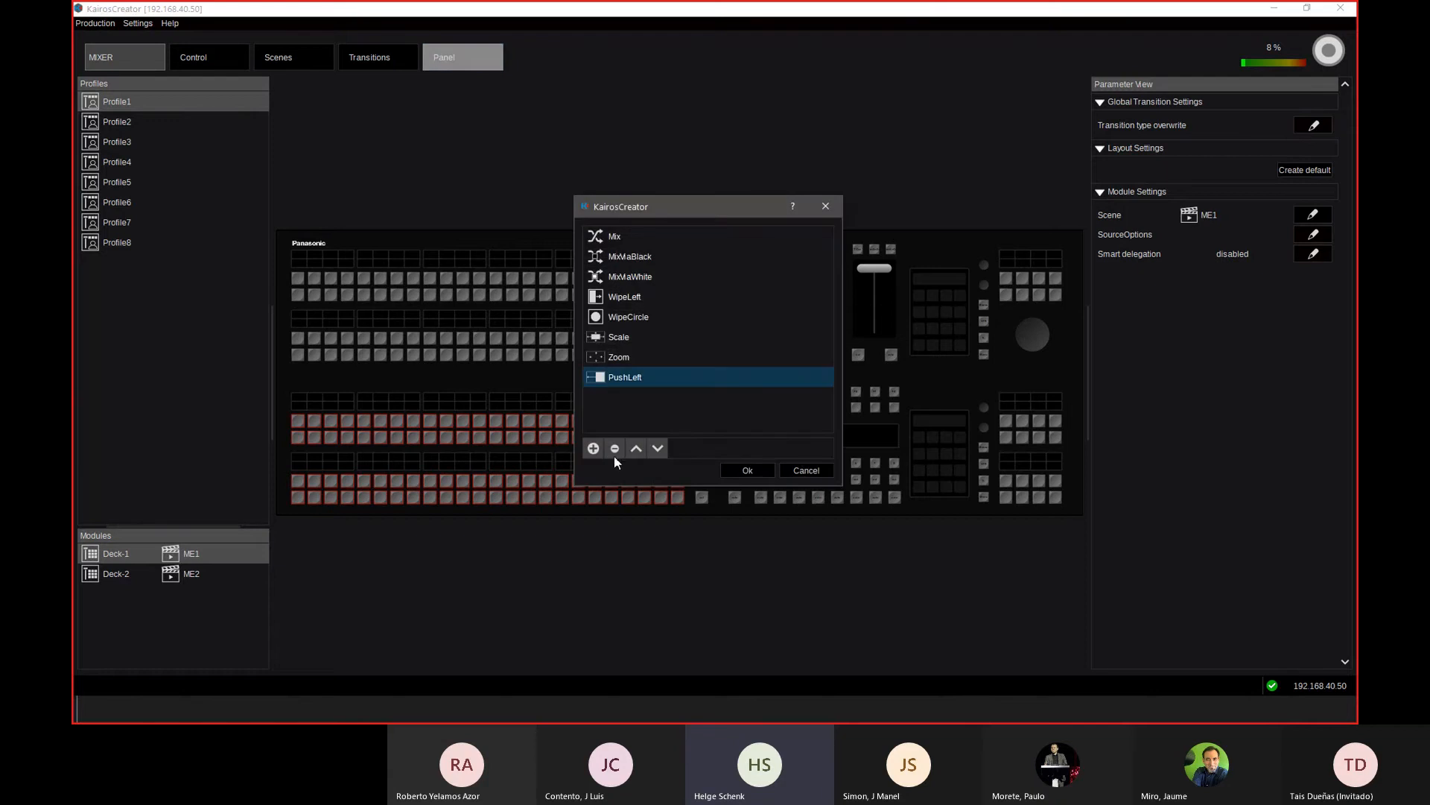
pyautogui.click(615, 447)
pyautogui.click(615, 448)
pyautogui.click(615, 448)
pyautogui.click(616, 448)
pyautogui.click(616, 447)
pyautogui.click(616, 447)
pyautogui.click(616, 448)
pyautogui.click(617, 449)
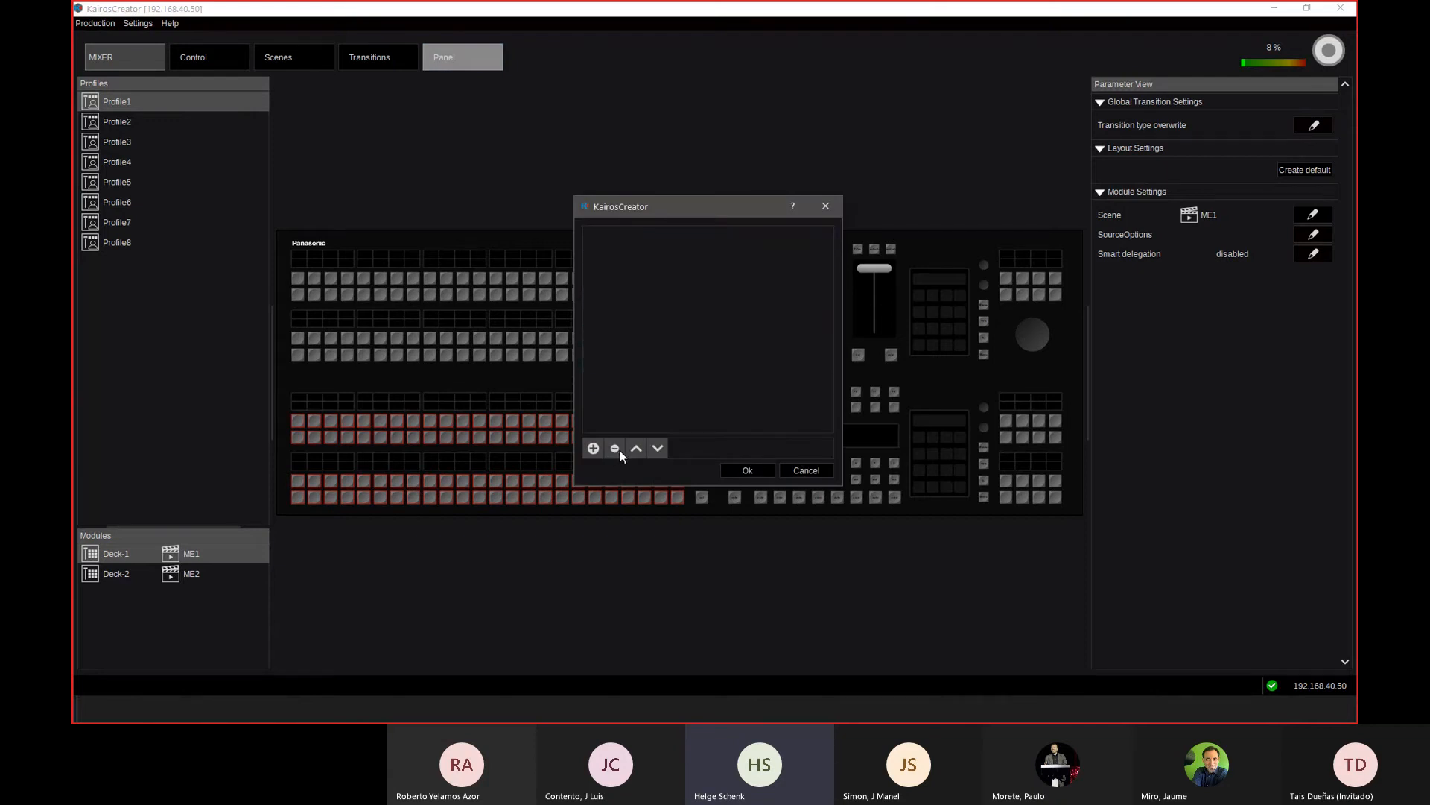
pyautogui.click(748, 471)
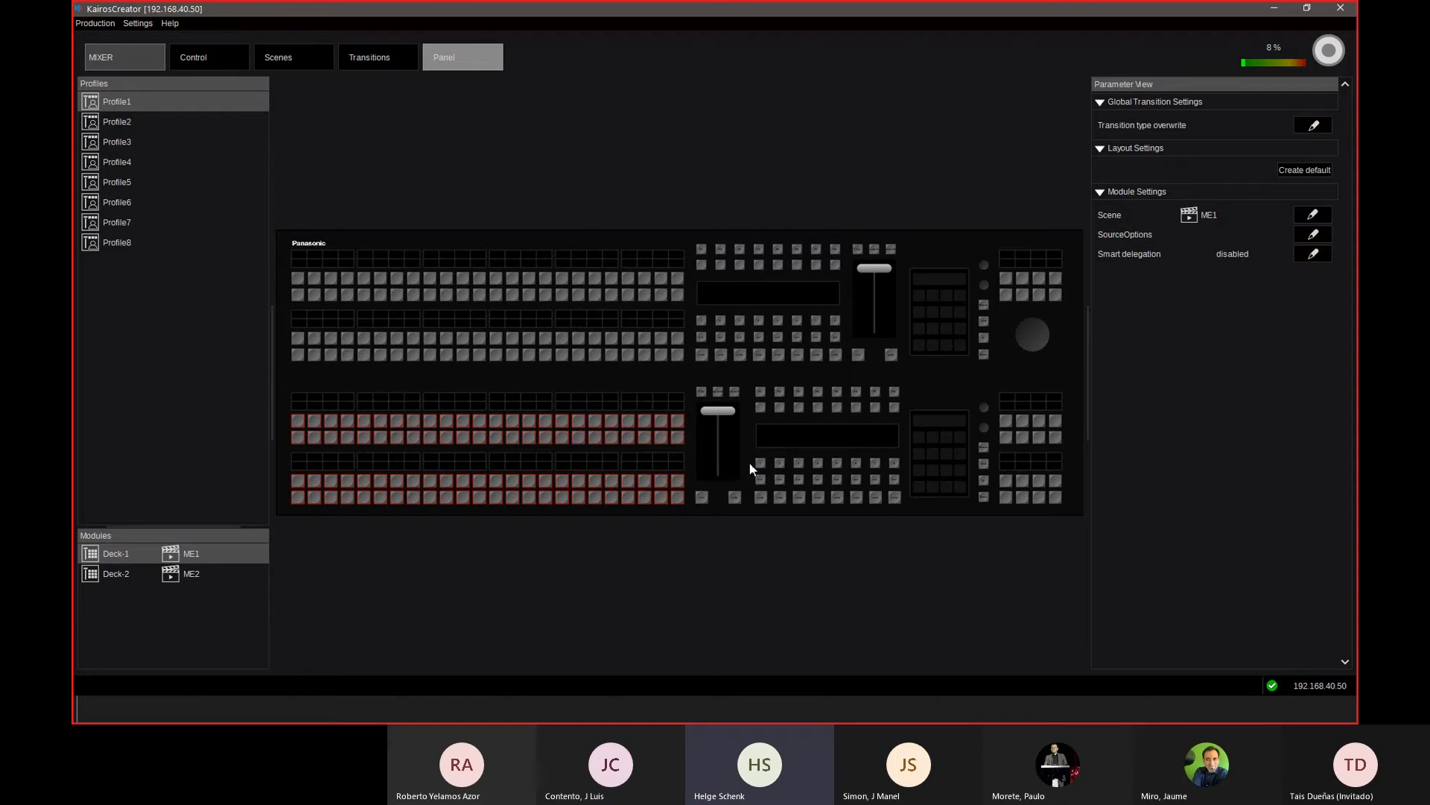
pyautogui.hotkey('alt', 'Tab')
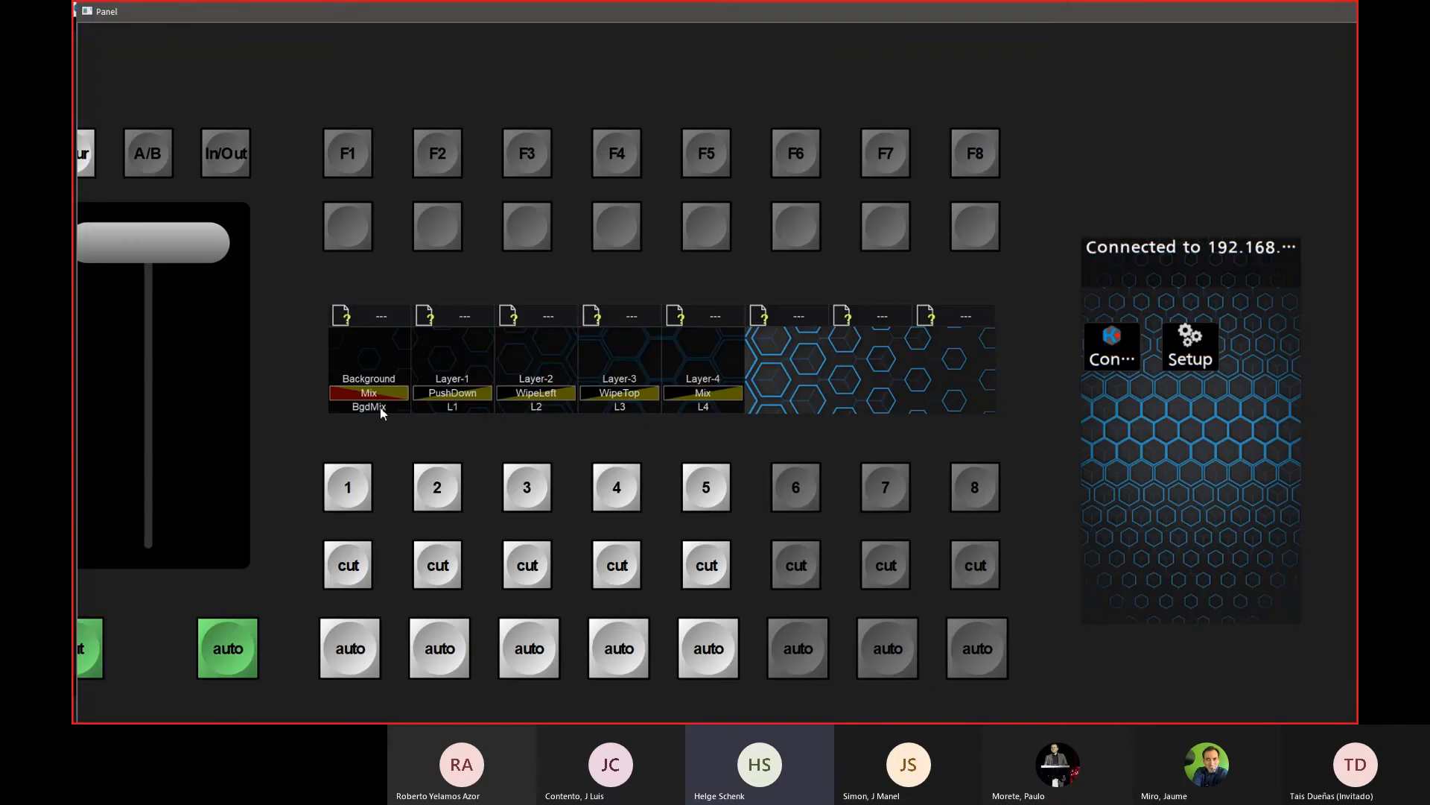
# Step: Switch back to KairosCreator and add the mix effect MixViaWhite to the global transition type overwrite list
pyautogui.hotkey('alt', 'Tab')
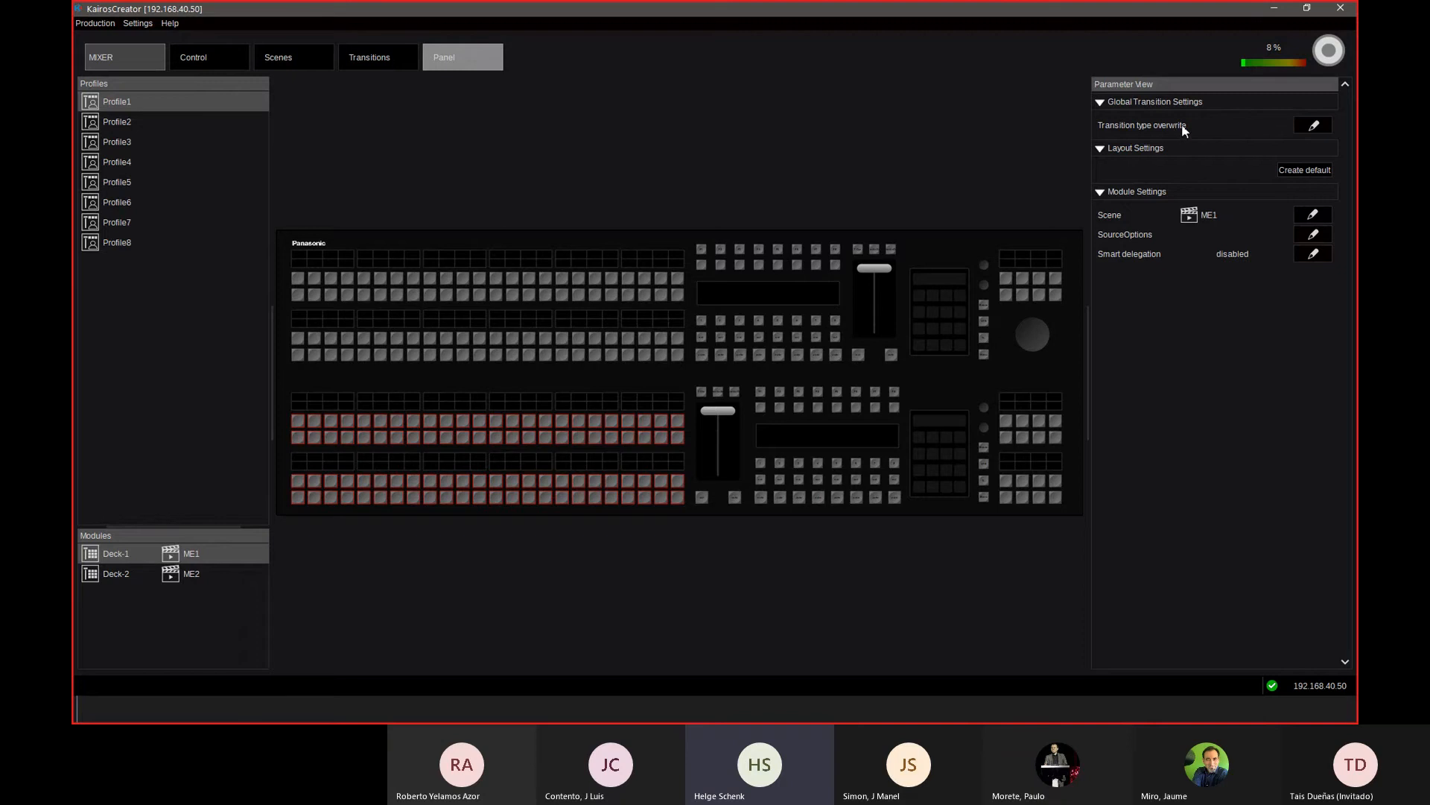
pyautogui.click(1311, 128)
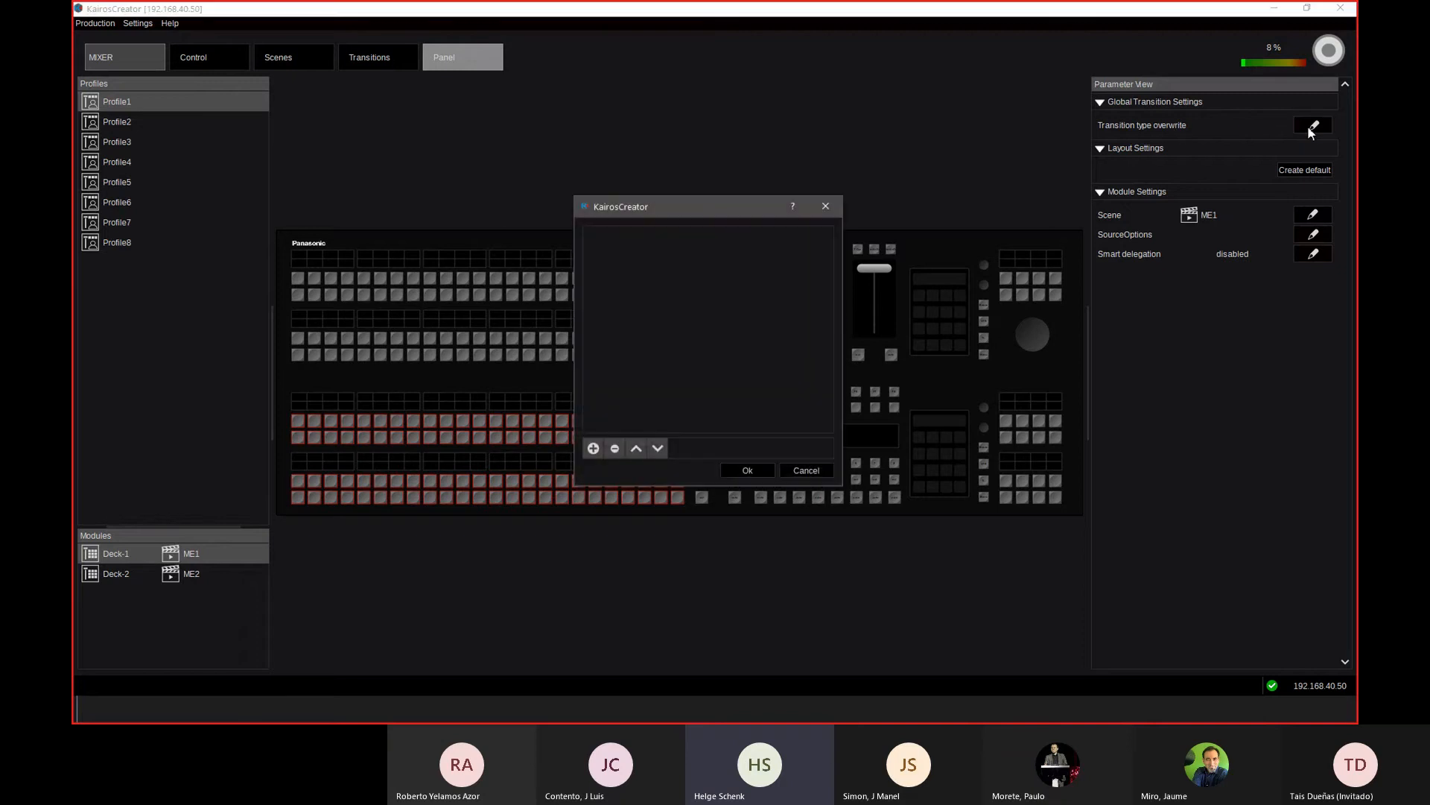
pyautogui.click(593, 448)
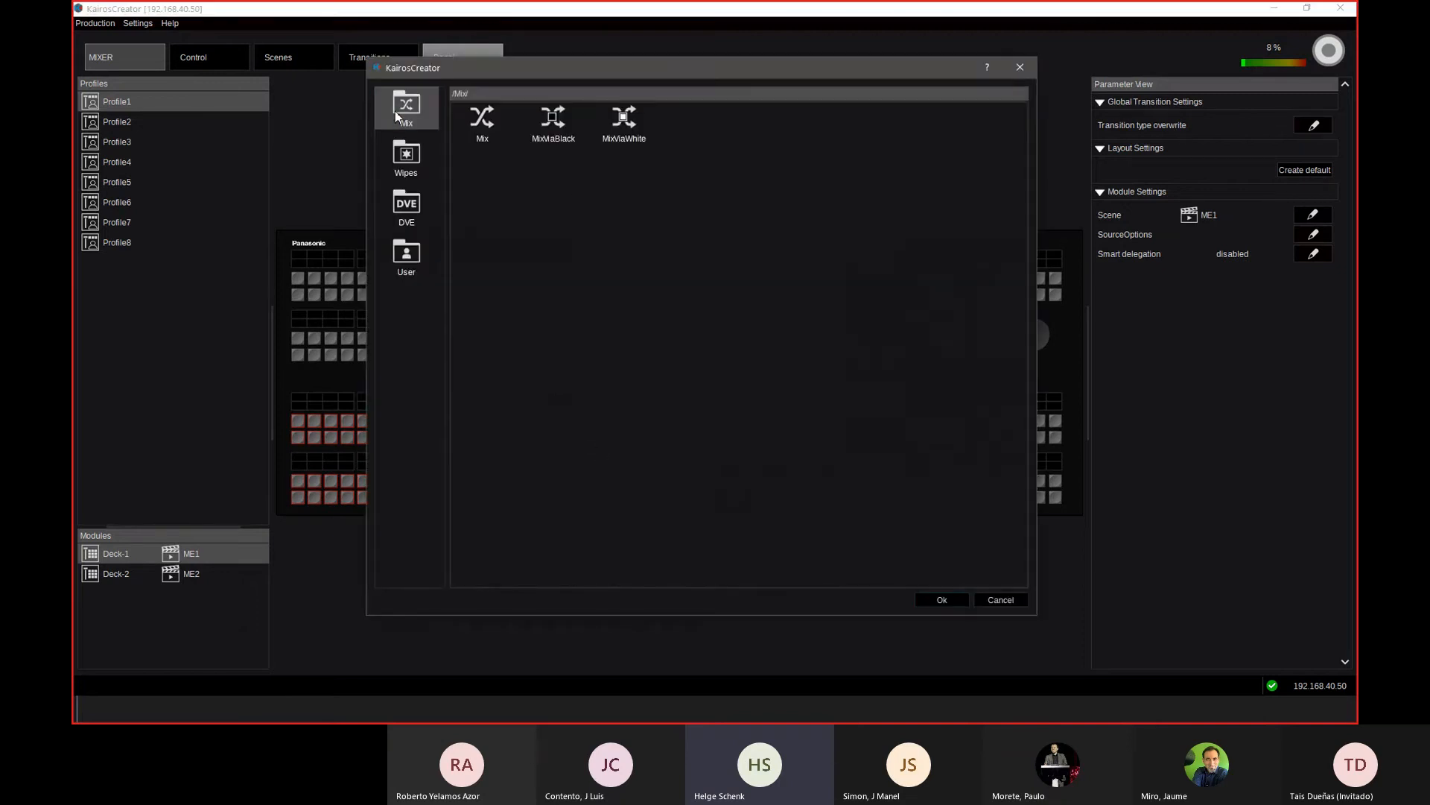
pyautogui.click(634, 123)
pyautogui.click(935, 596)
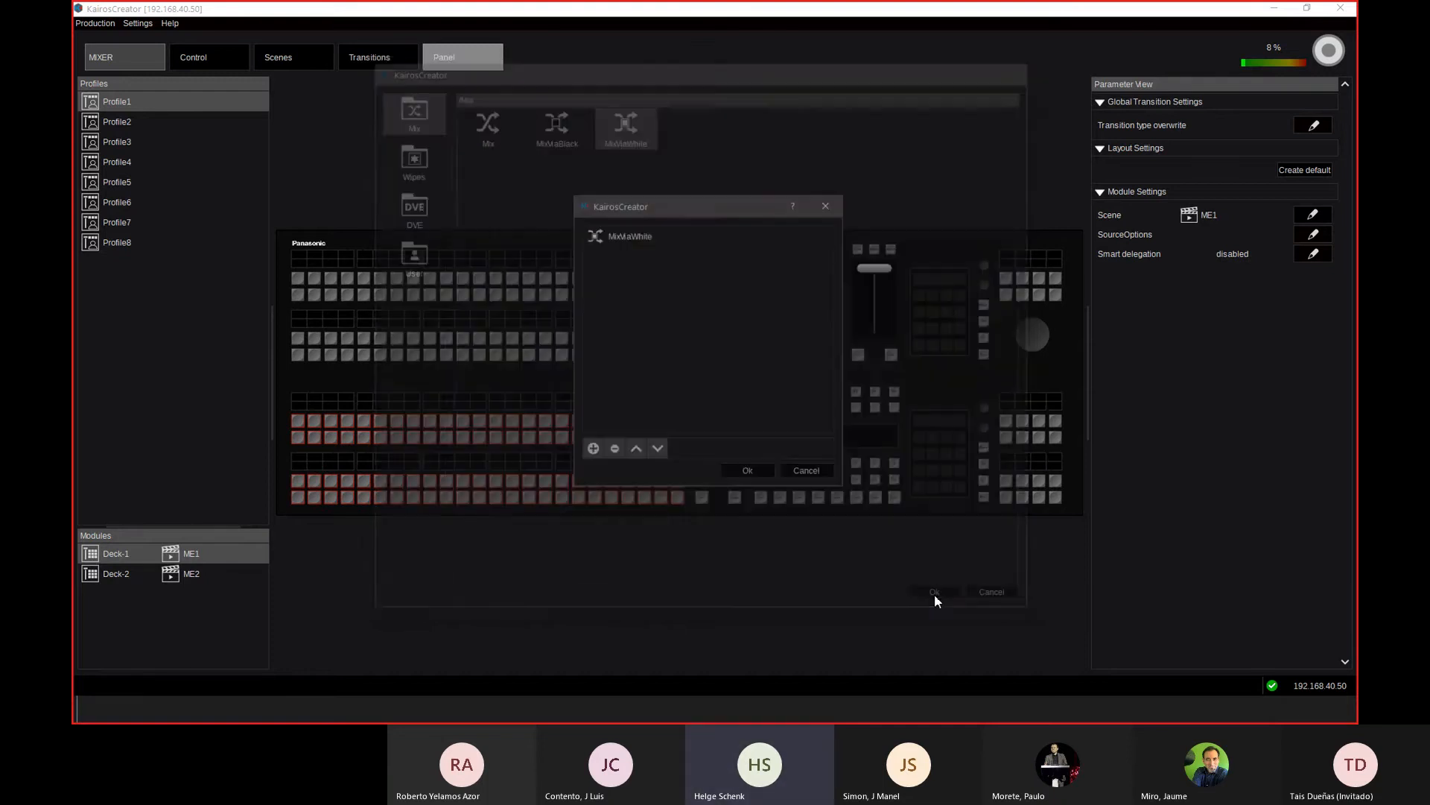
pyautogui.click(747, 470)
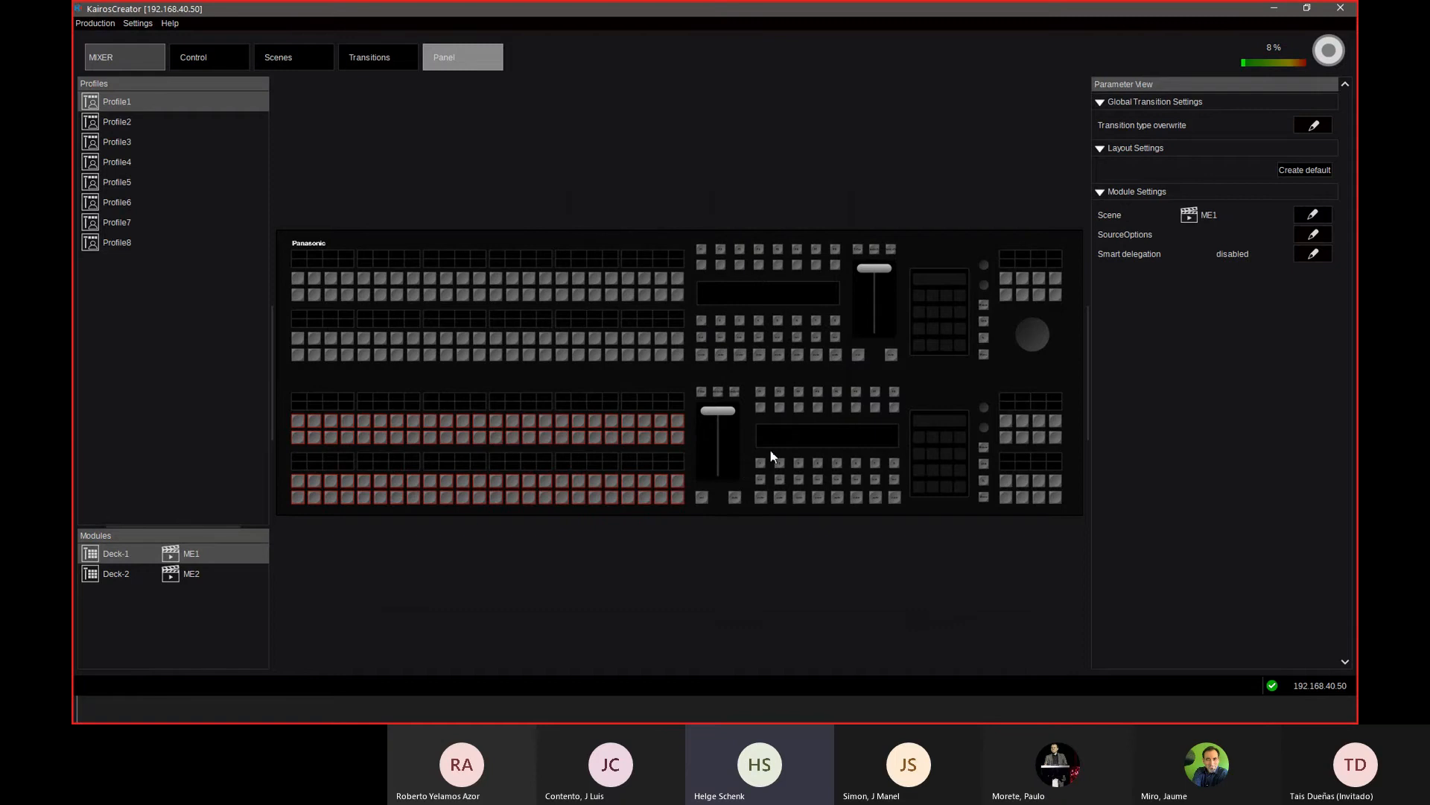
# Step: Add the DVE effects Scale and Zoom to the transition type overwrite list, in that order
pyautogui.click(1318, 125)
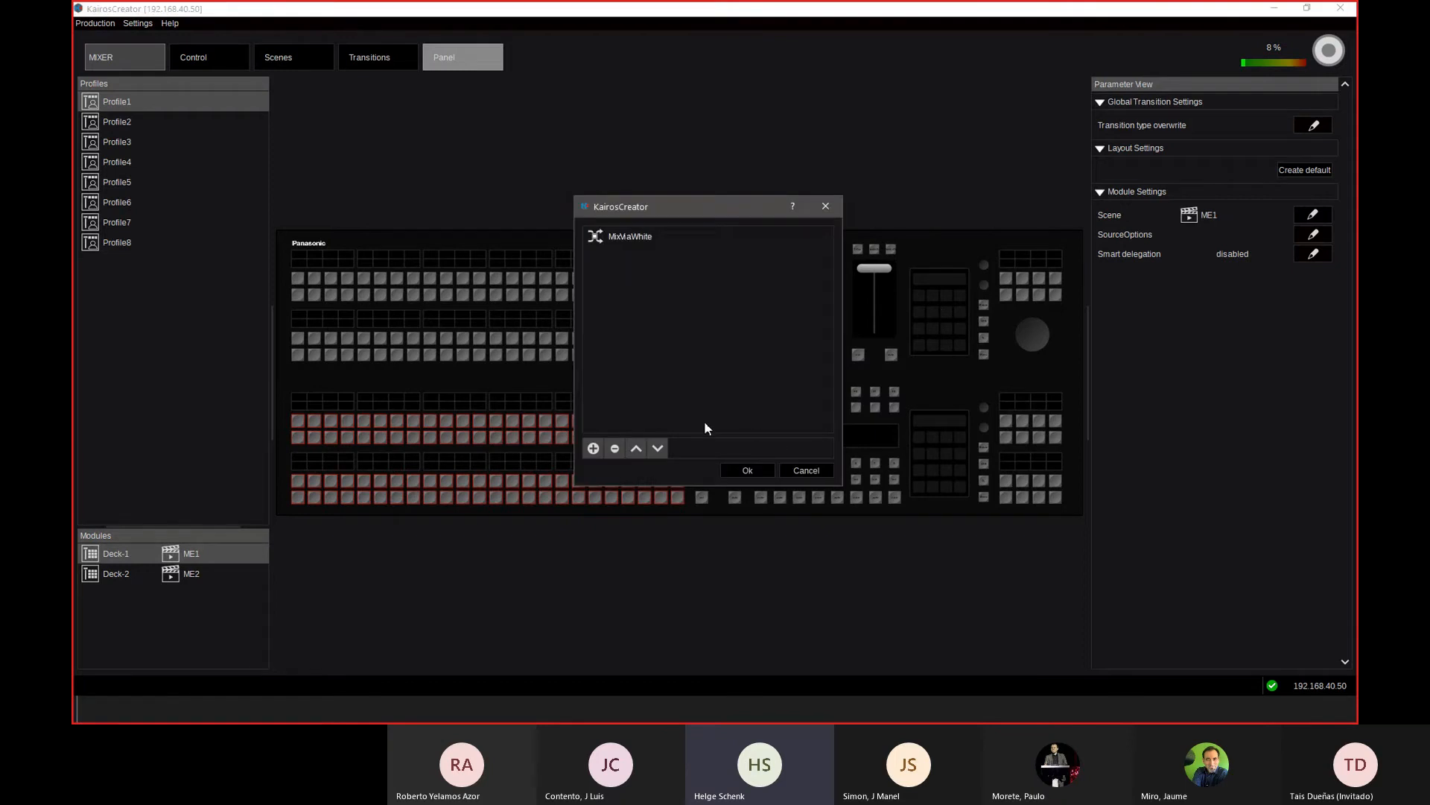
pyautogui.click(593, 447)
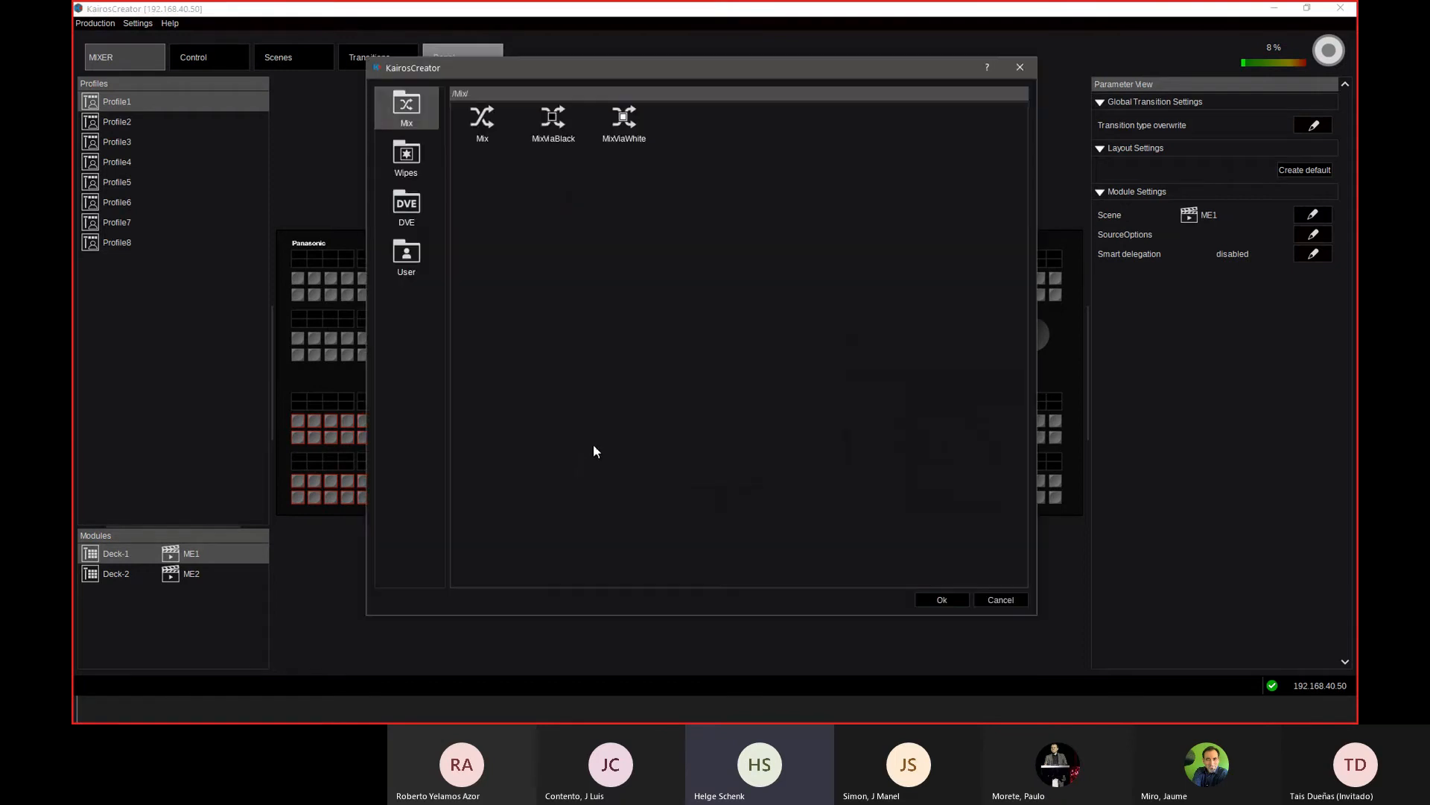
pyautogui.click(404, 217)
pyautogui.click(482, 122)
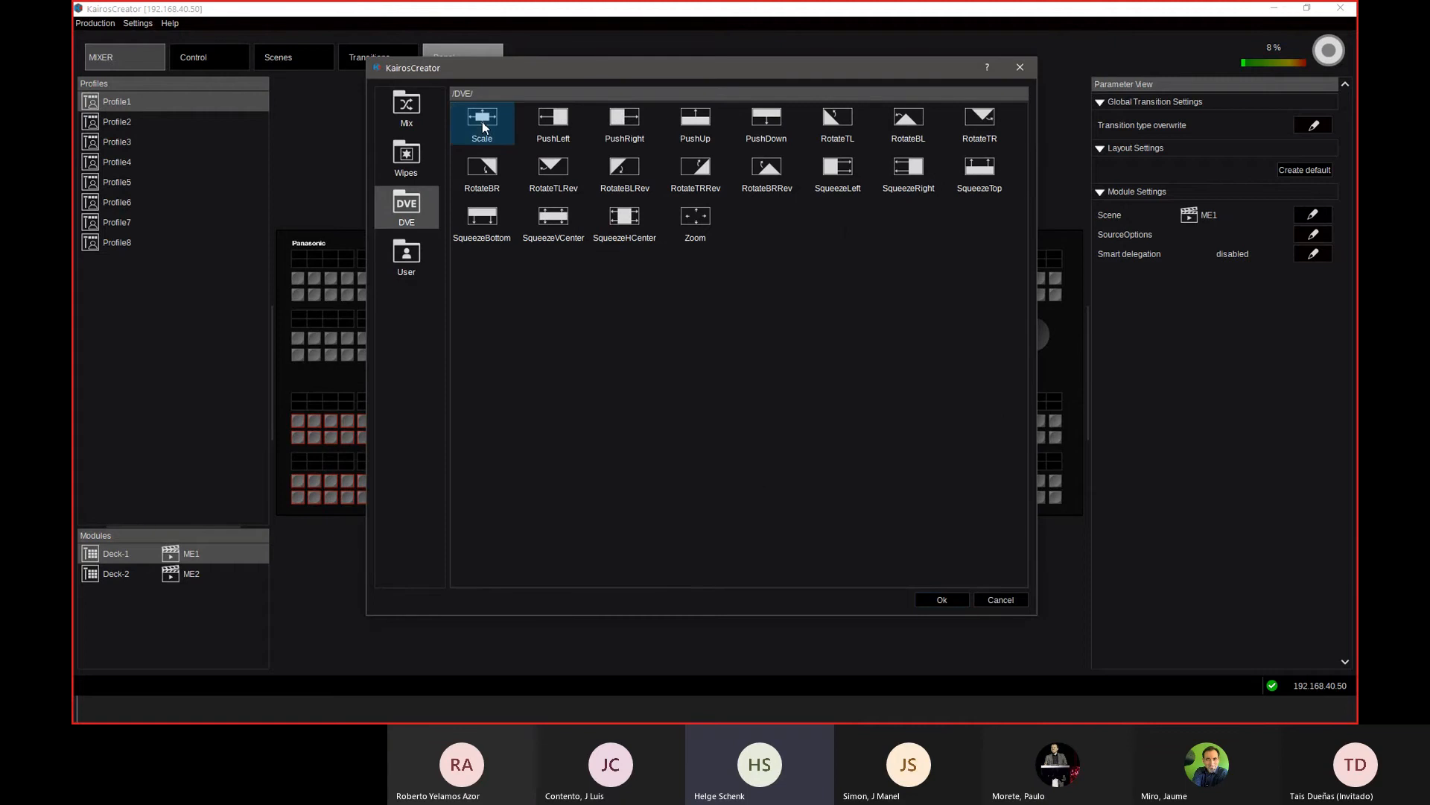
pyautogui.click(942, 600)
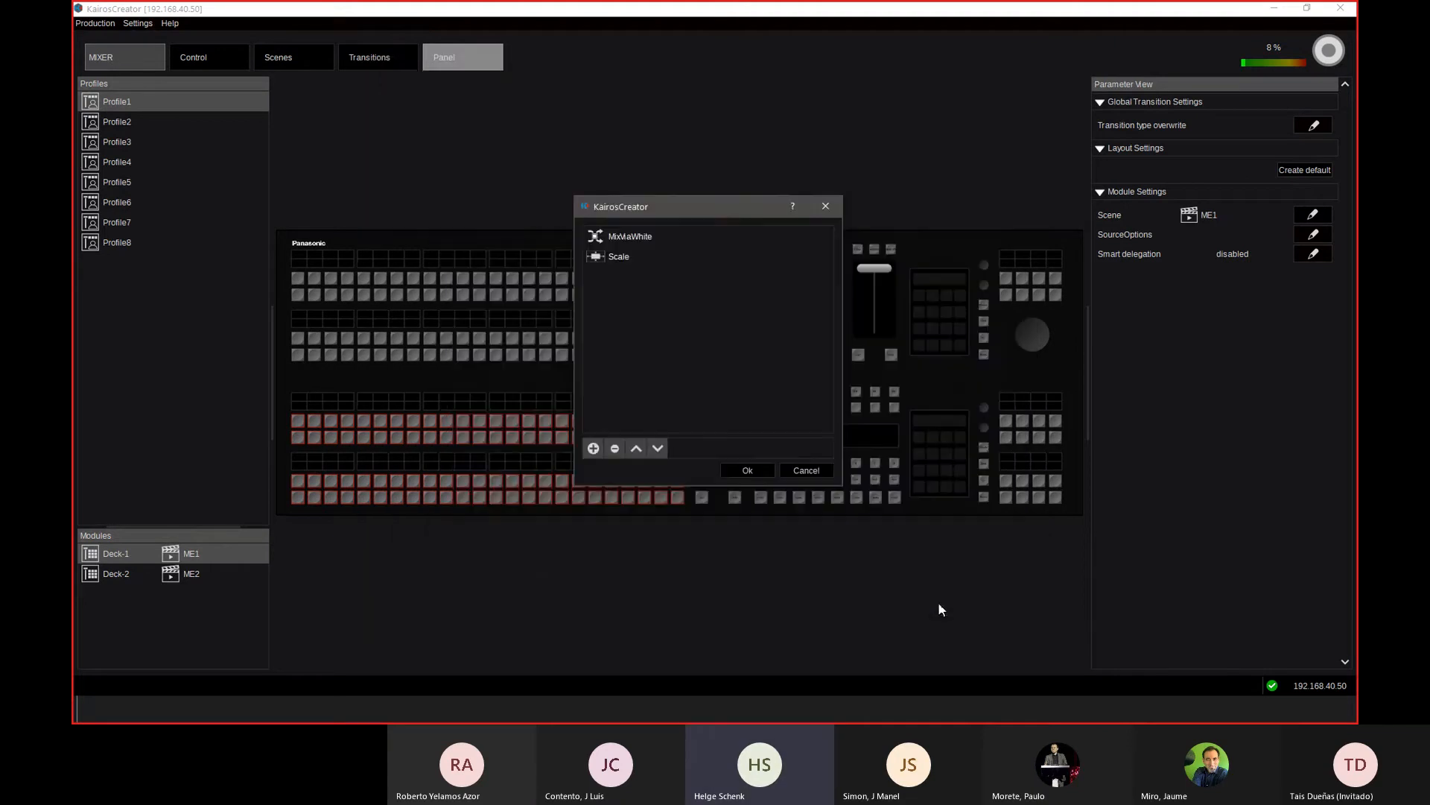
pyautogui.click(593, 448)
pyautogui.click(418, 223)
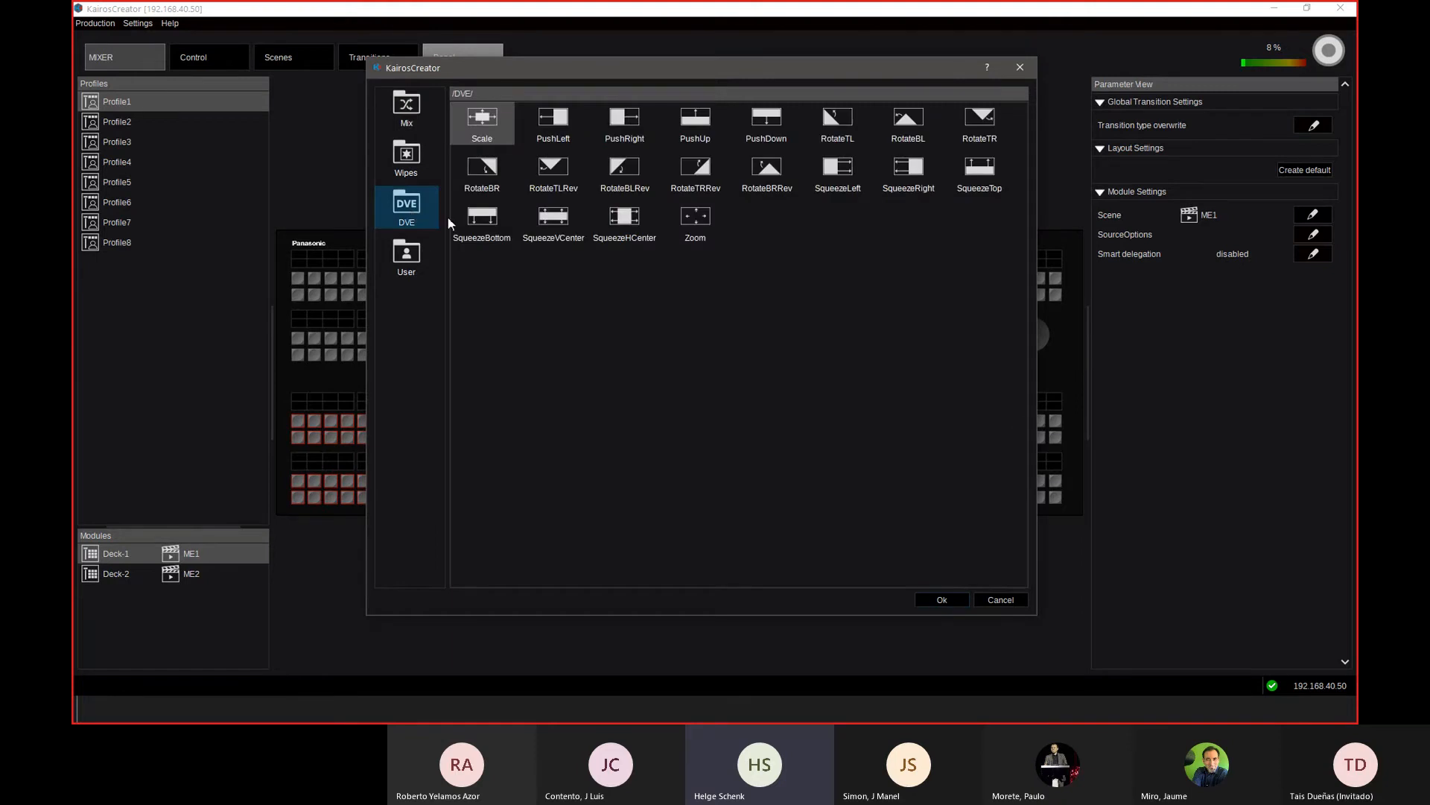
pyautogui.click(704, 224)
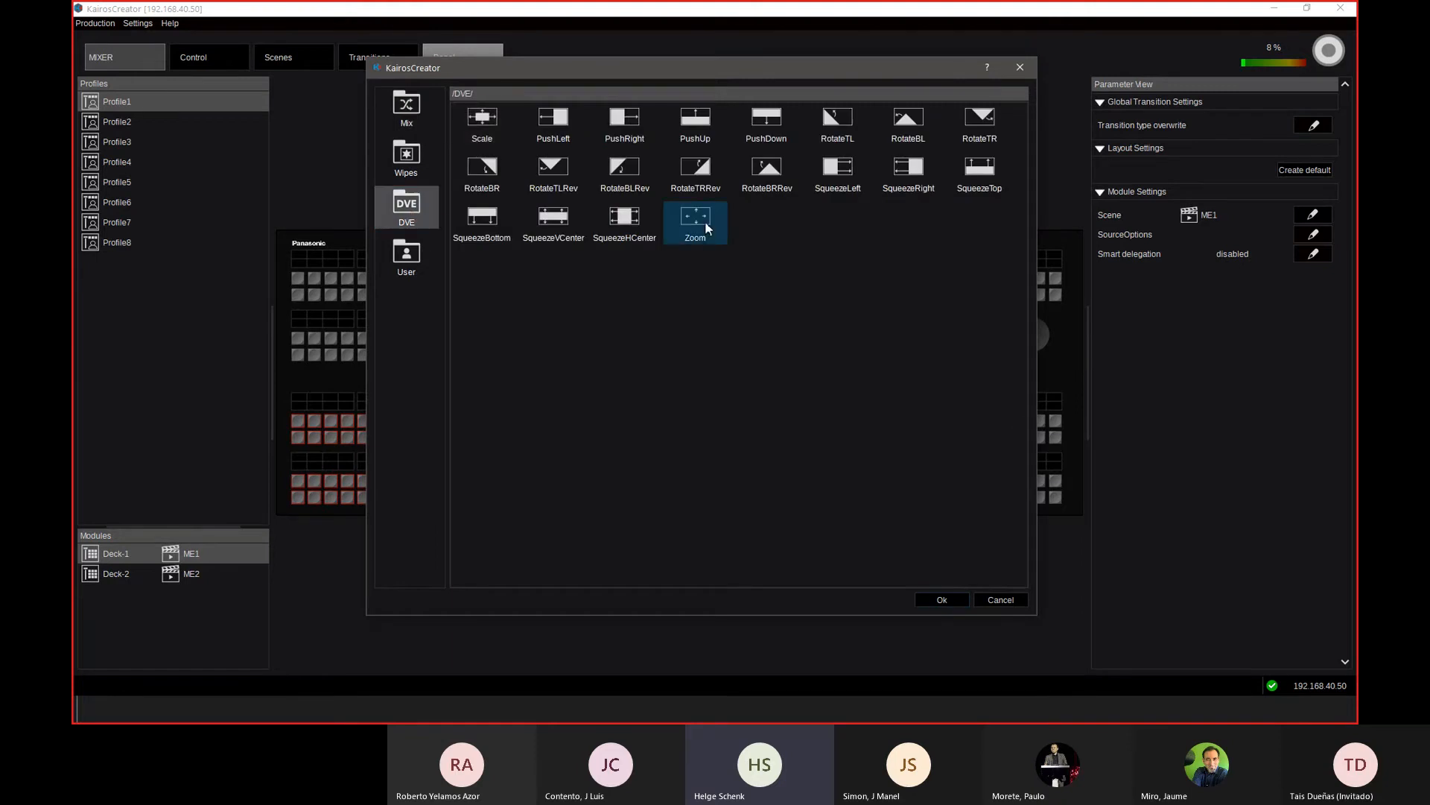
pyautogui.click(942, 600)
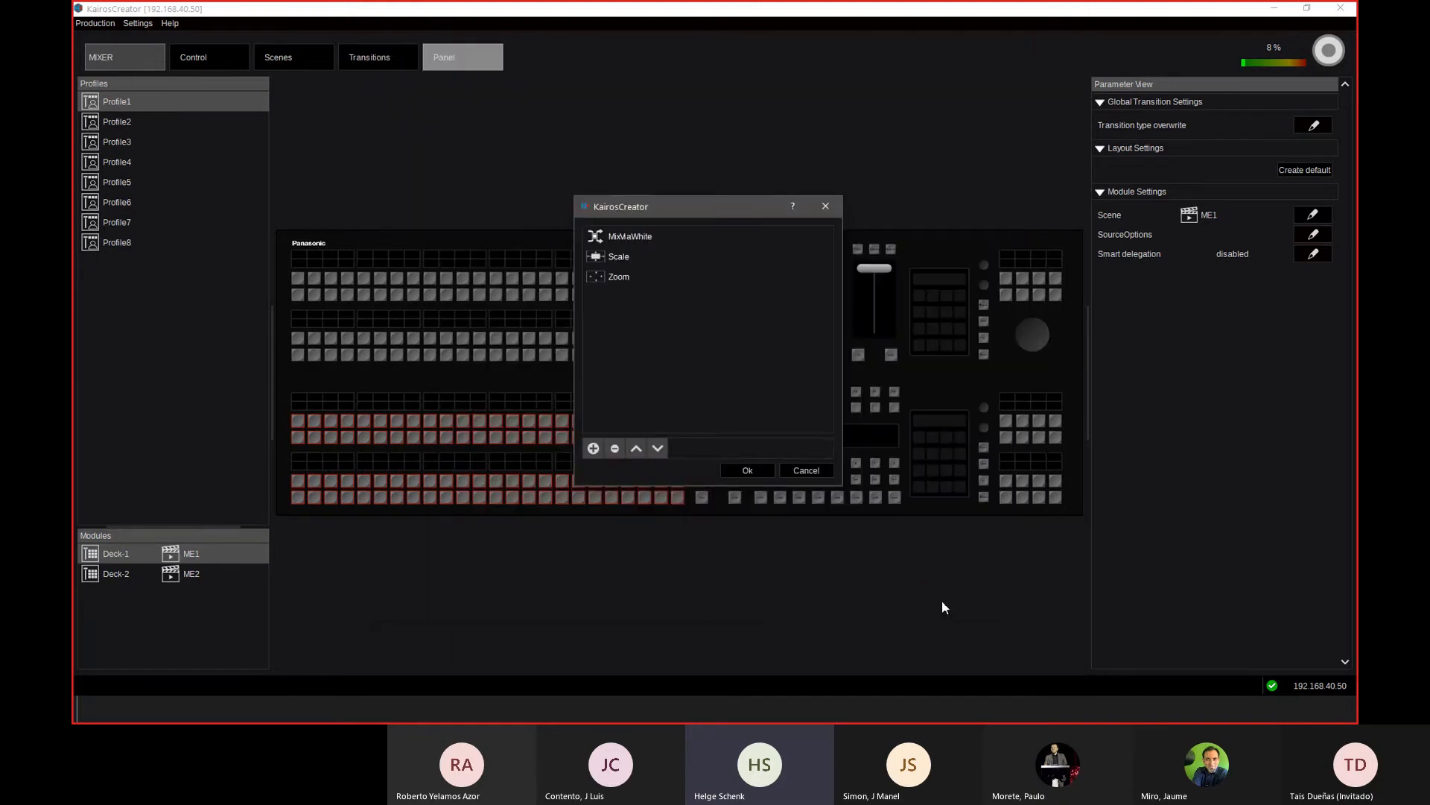
# Step: Add the wipe WipeCircle to the transition type overwrite list, apply it, and check the display on the software panel
pyautogui.click(595, 448)
pyautogui.click(411, 165)
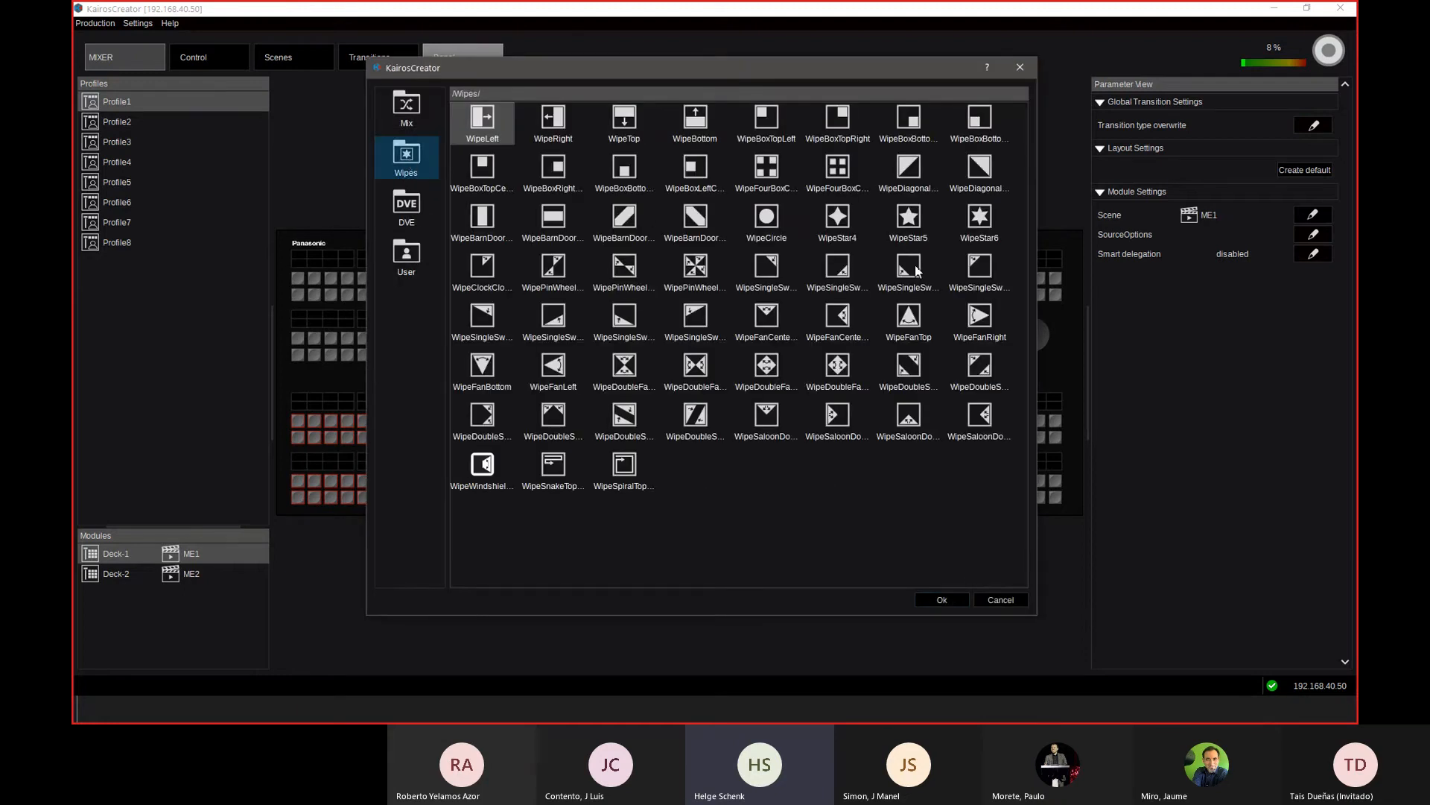
pyautogui.click(763, 218)
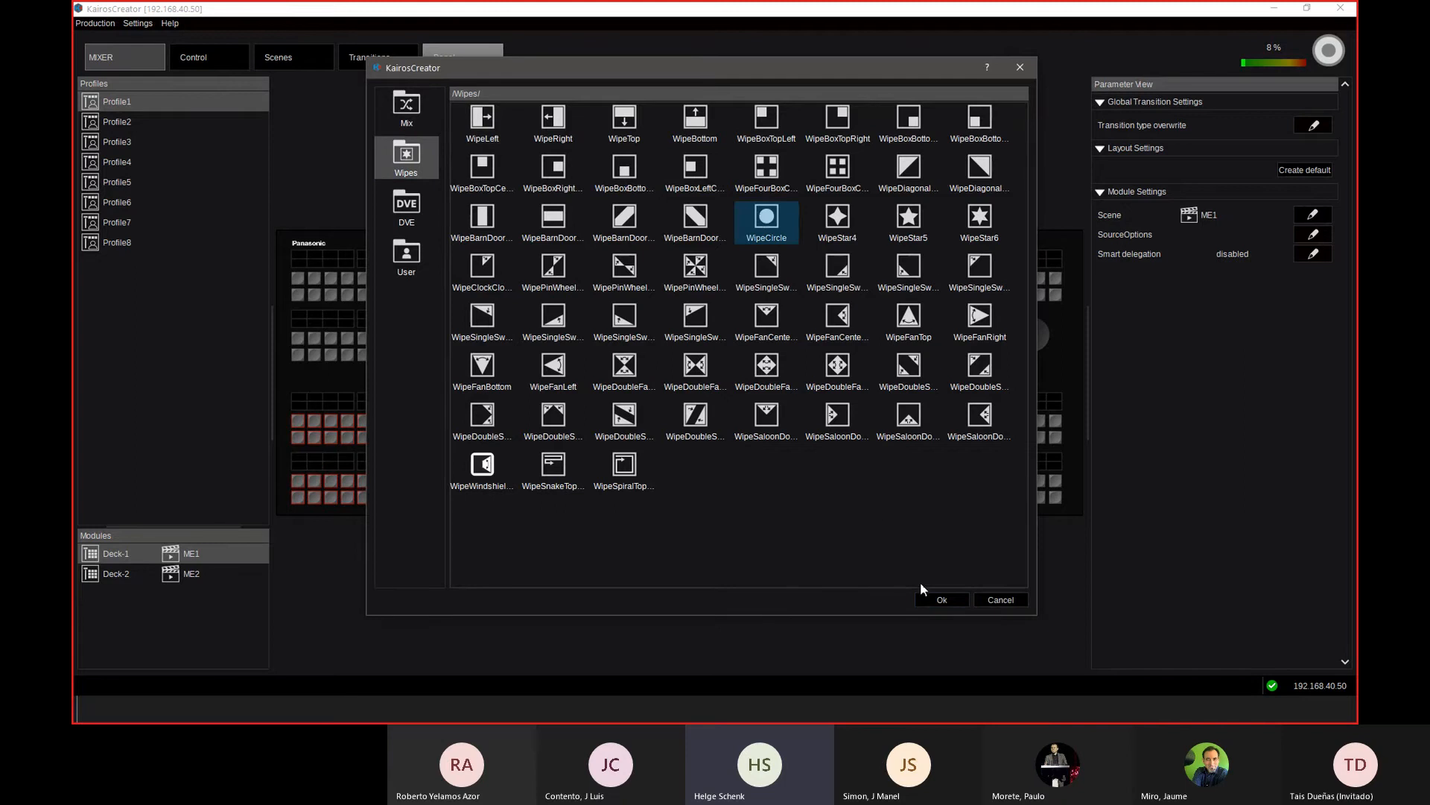
pyautogui.click(941, 601)
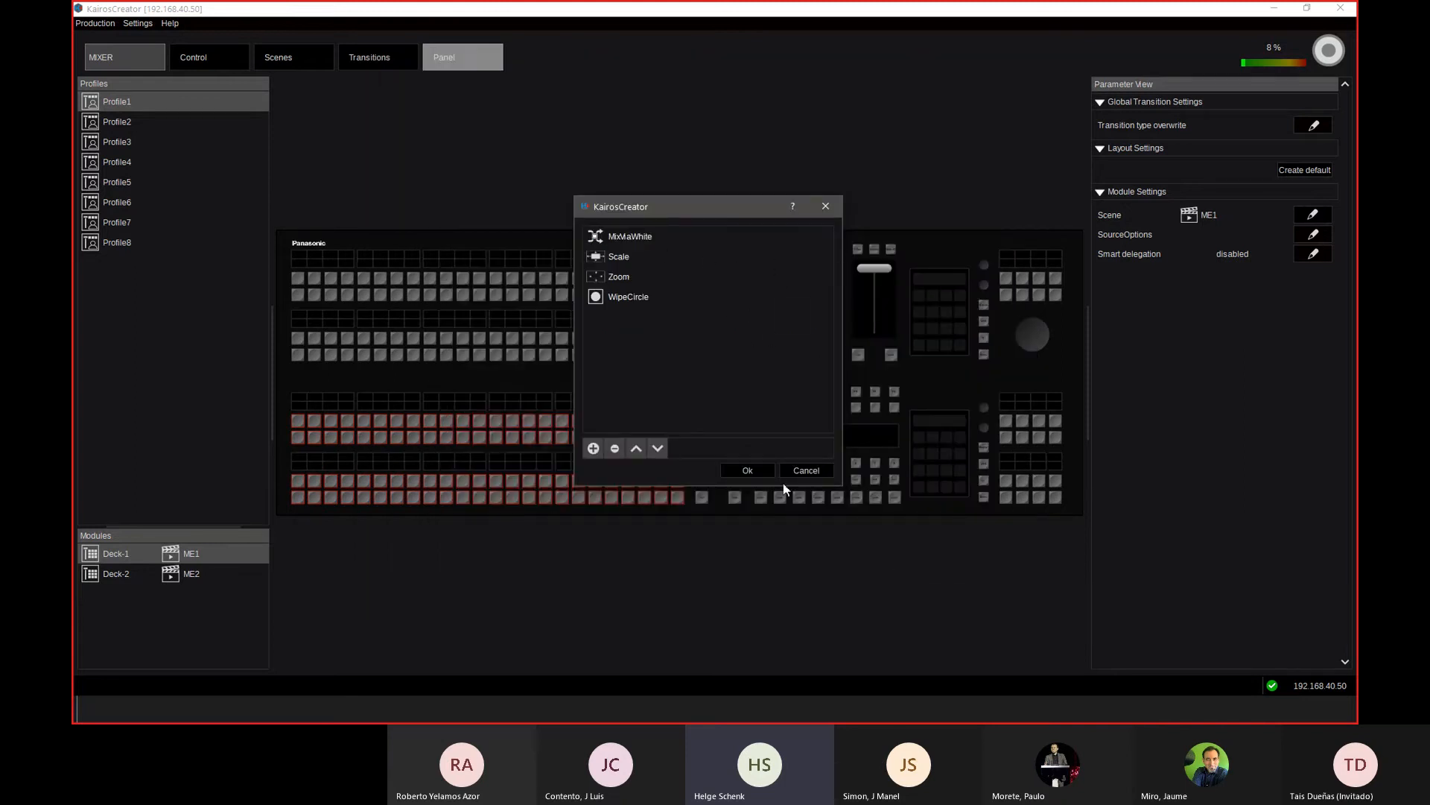
pyautogui.click(756, 472)
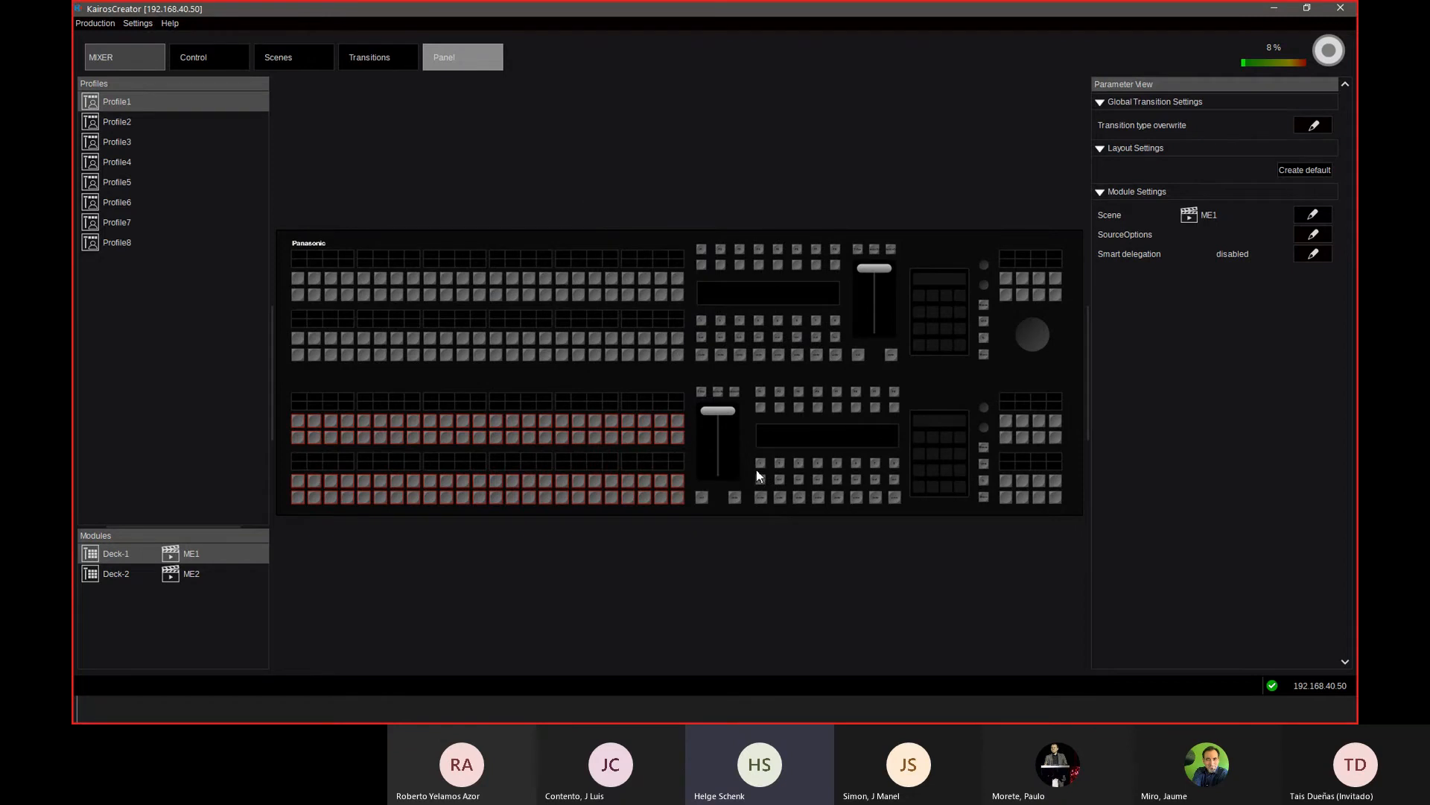
pyautogui.hotkey('alt', 'Tab')
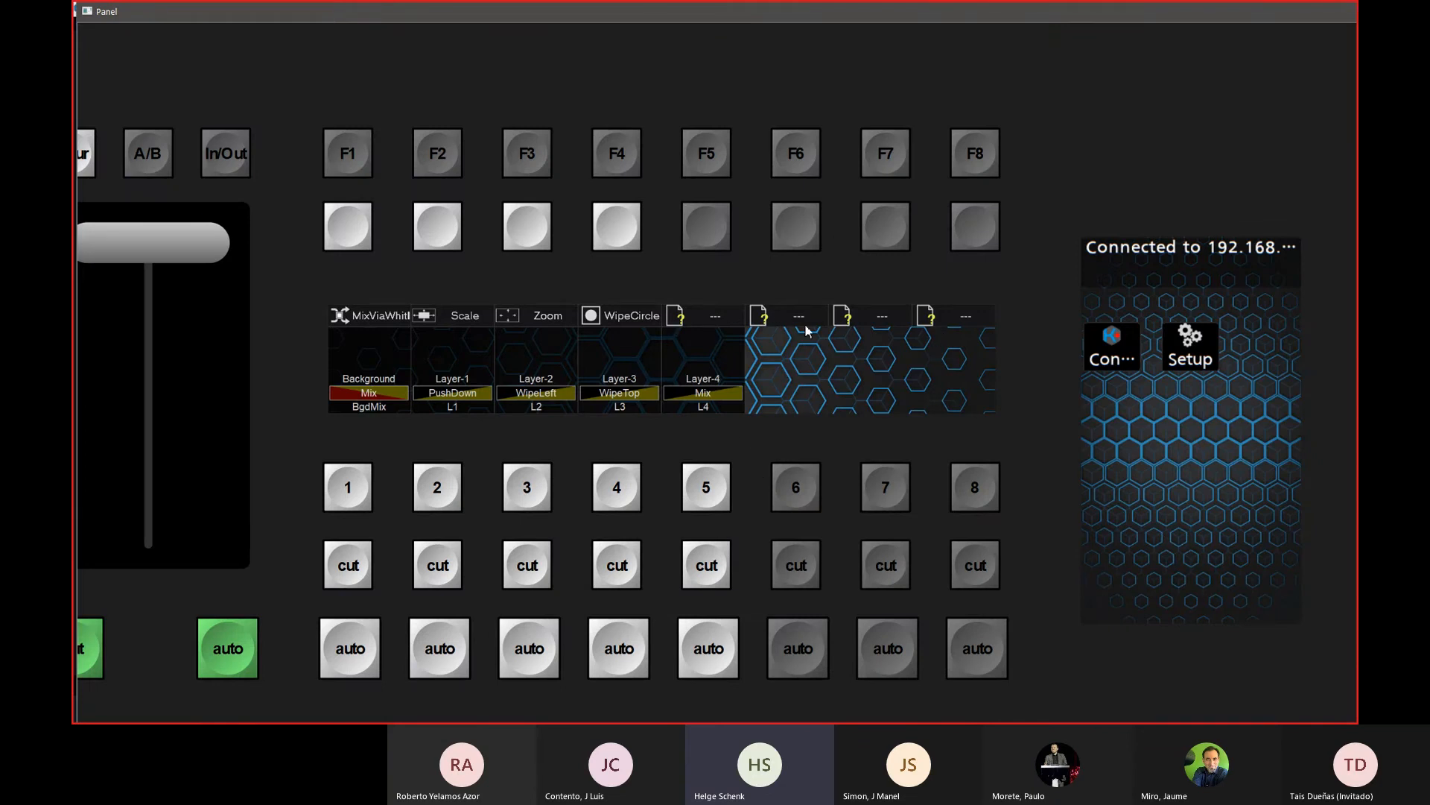
# Step: Switch back to KairosCreator and add the wipe WipeStar5 to the transition type overwrite list
pyautogui.hotkey('alt', 'Tab')
pyautogui.click(1313, 125)
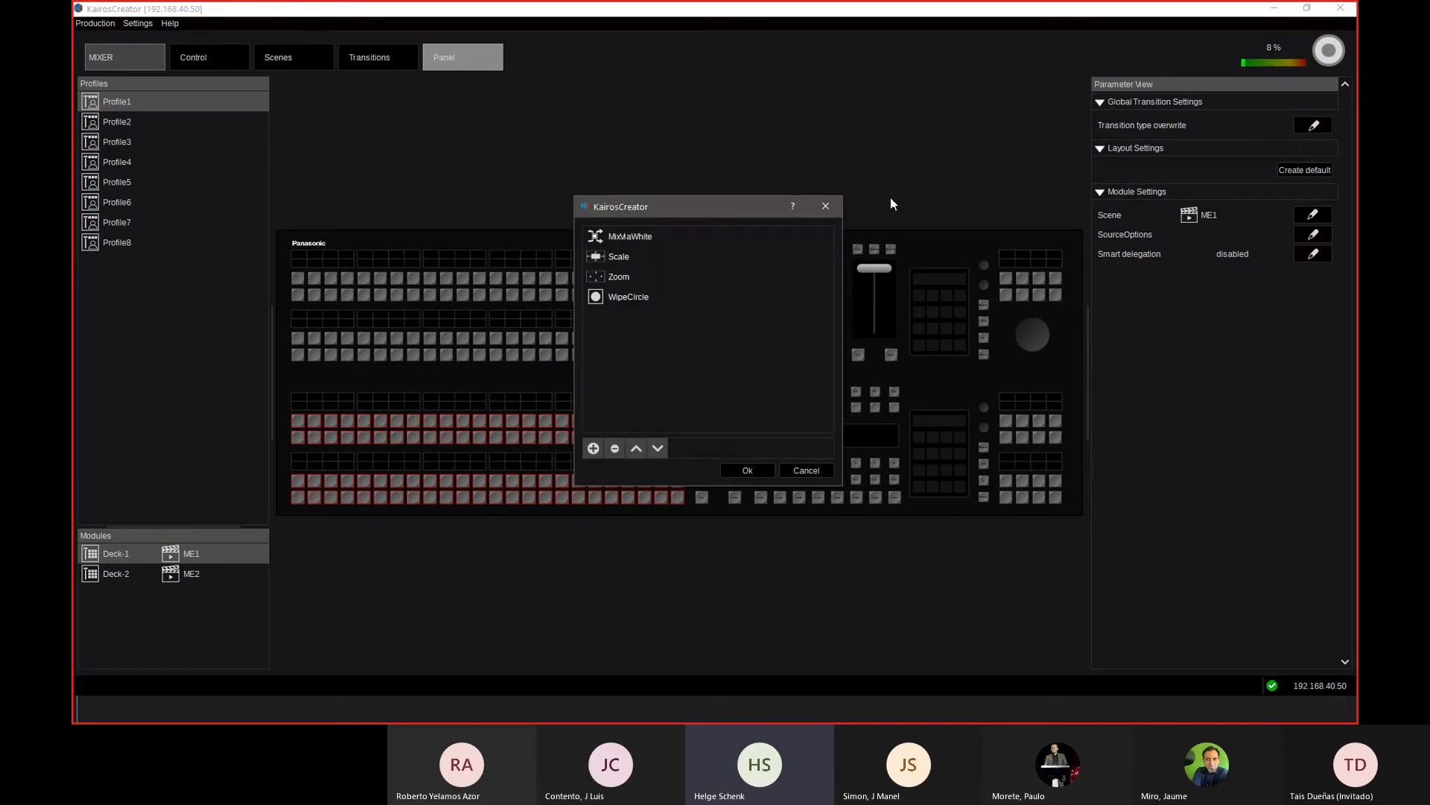
pyautogui.click(594, 449)
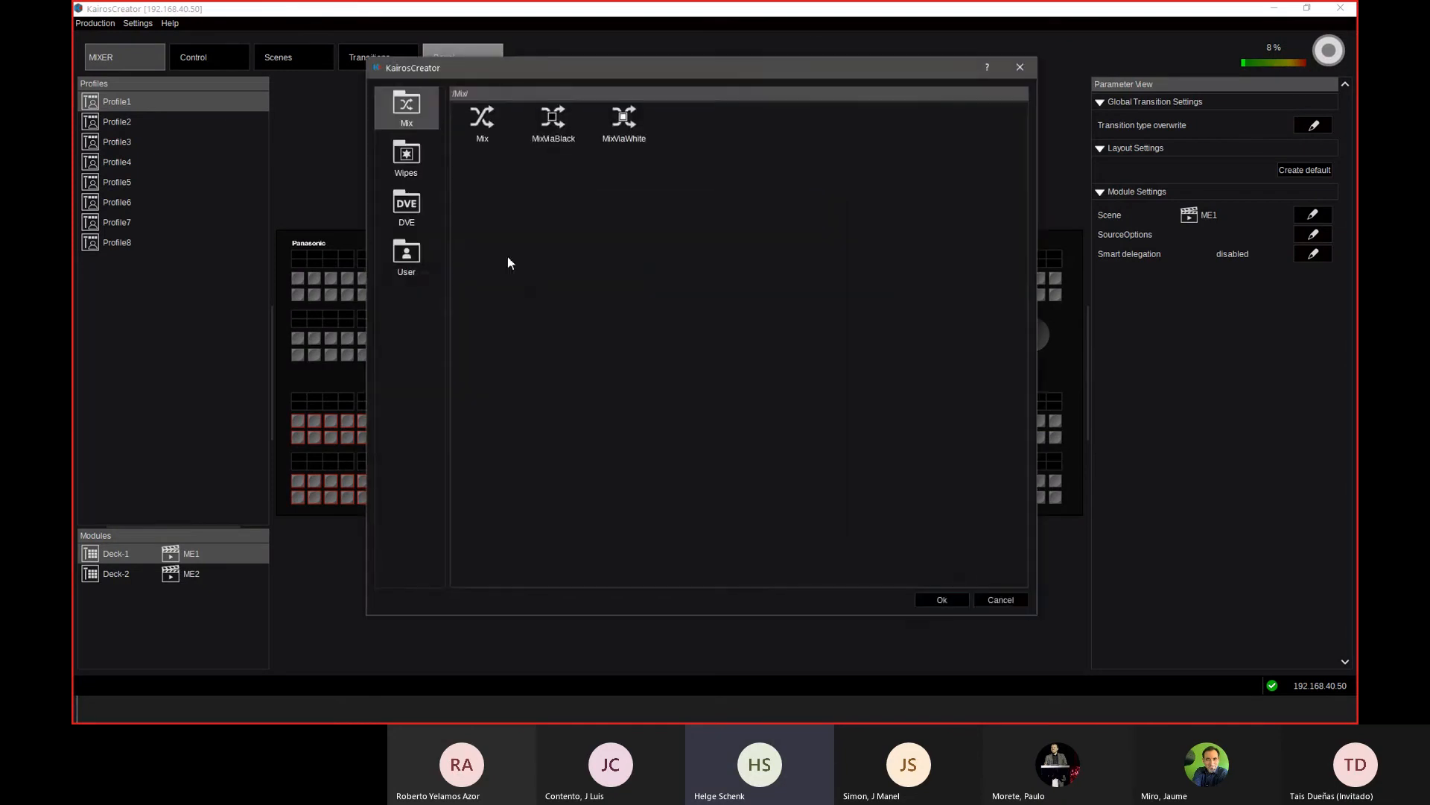
pyautogui.click(408, 161)
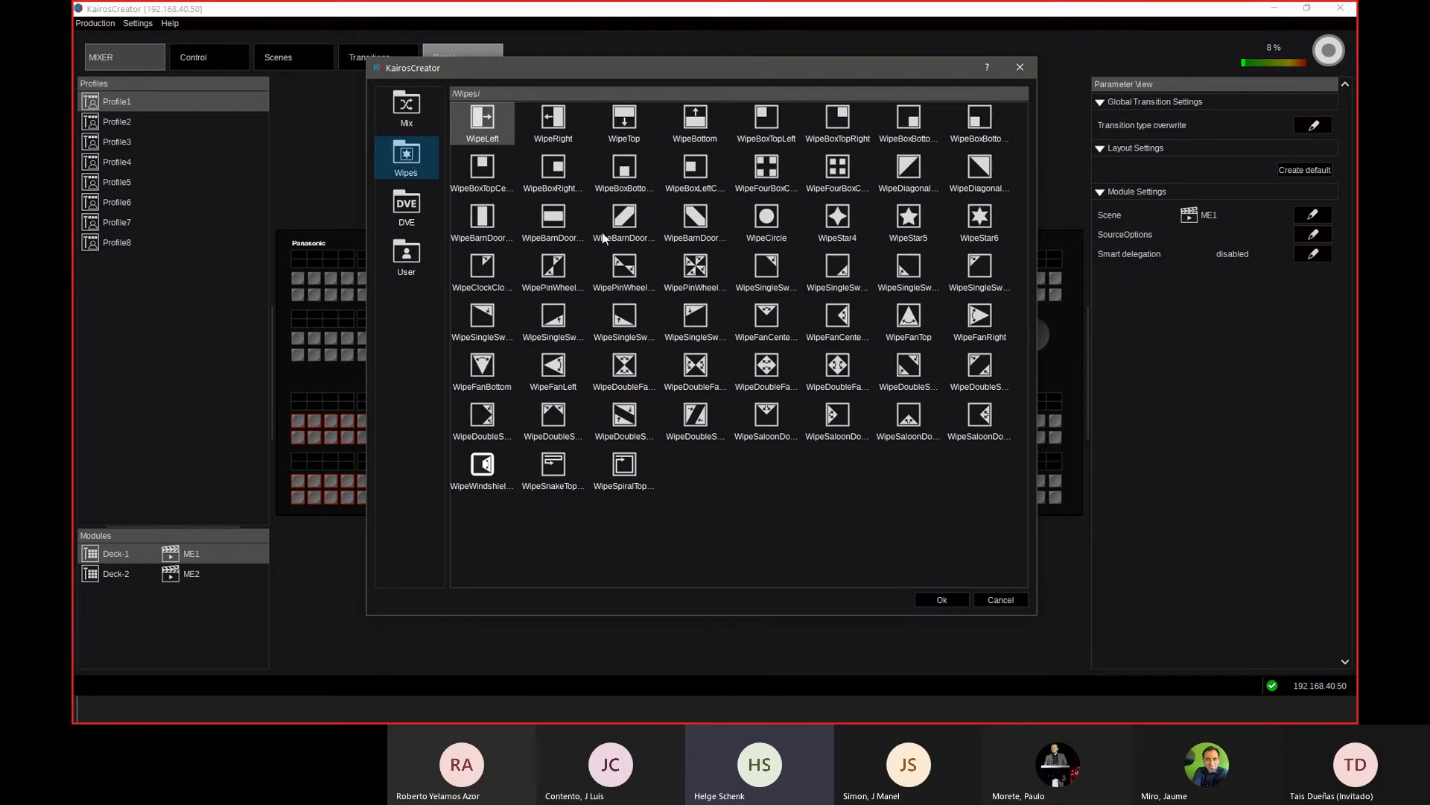
pyautogui.click(909, 216)
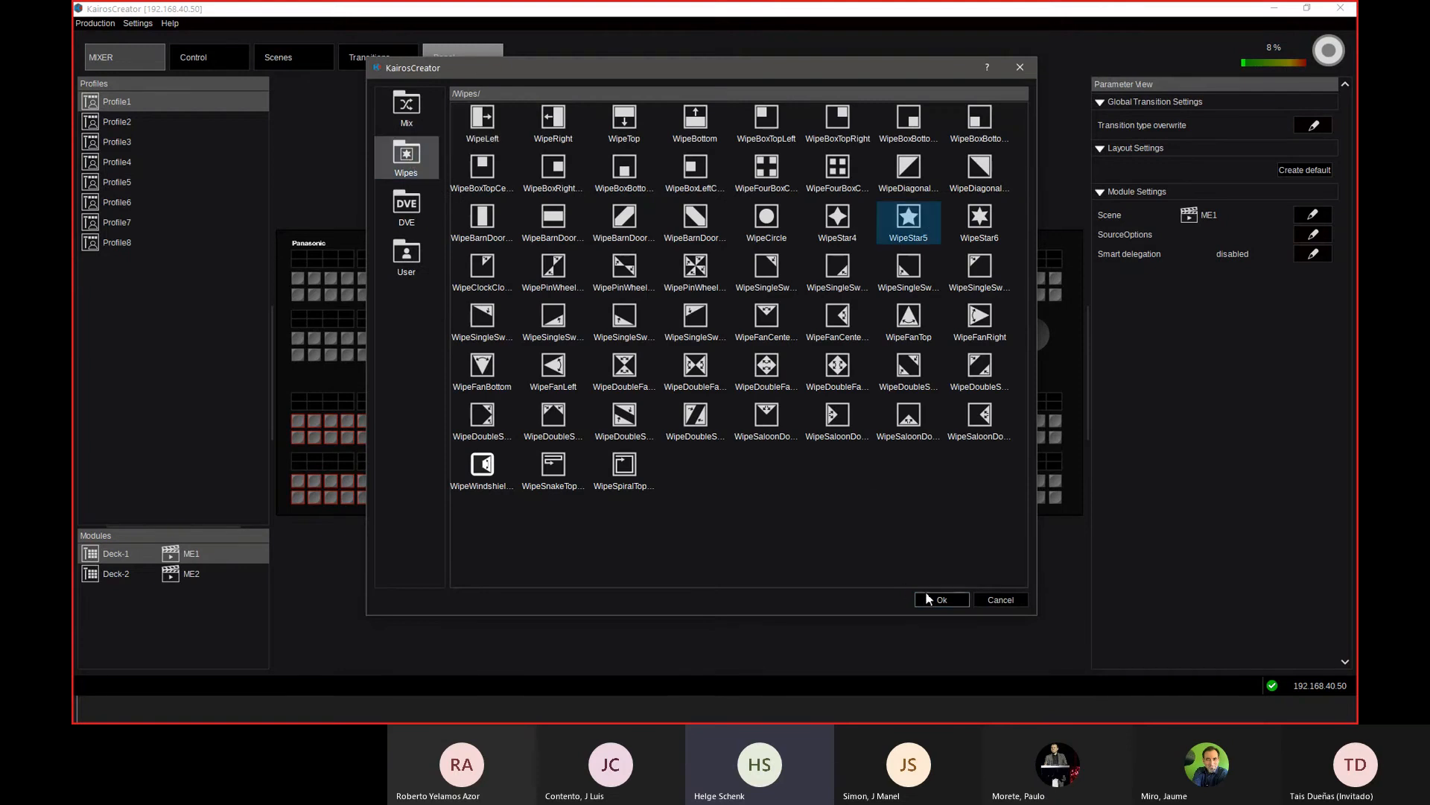
pyautogui.click(942, 600)
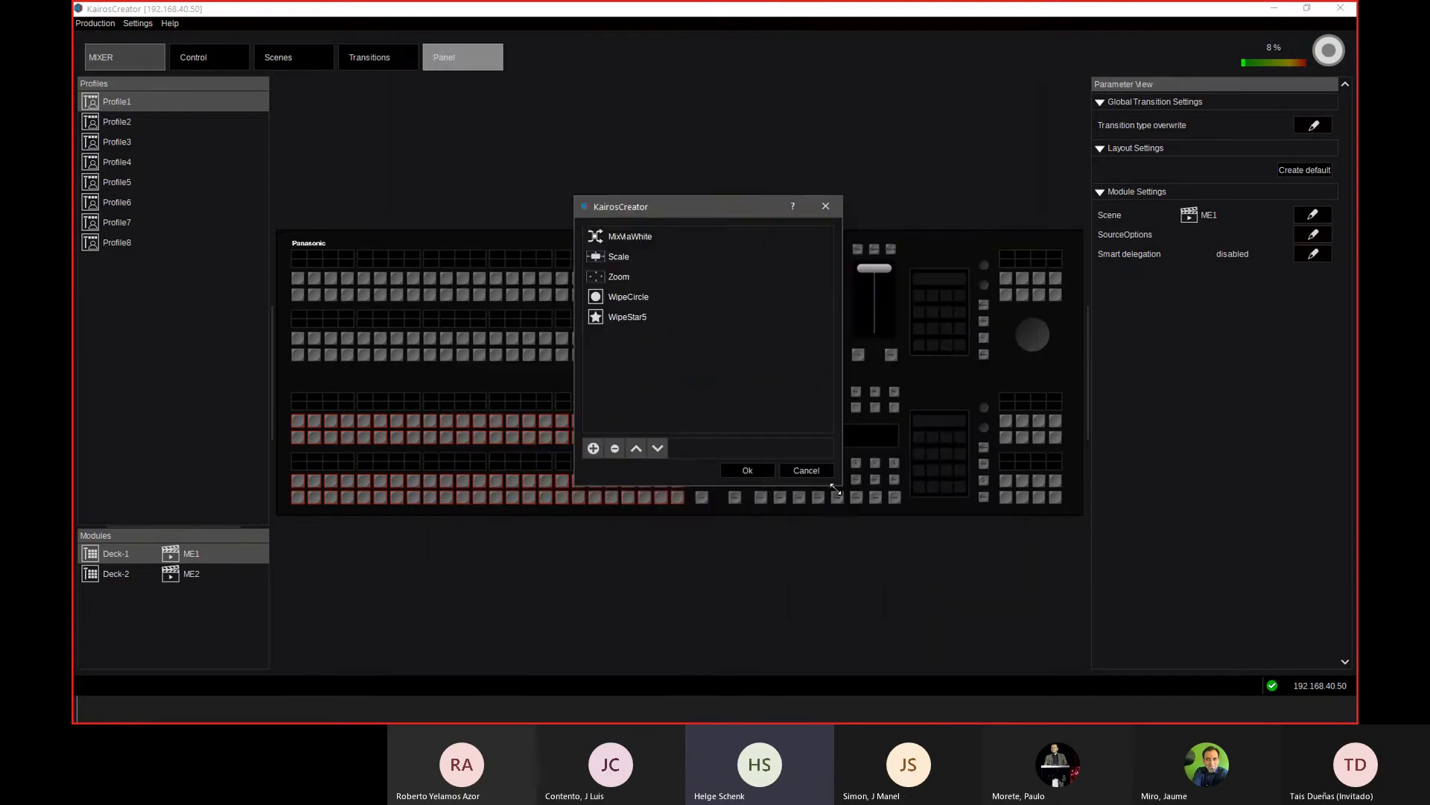
# Step: Add the user effect Light Beam to the transition type overwrite list
pyautogui.click(592, 447)
pyautogui.click(410, 213)
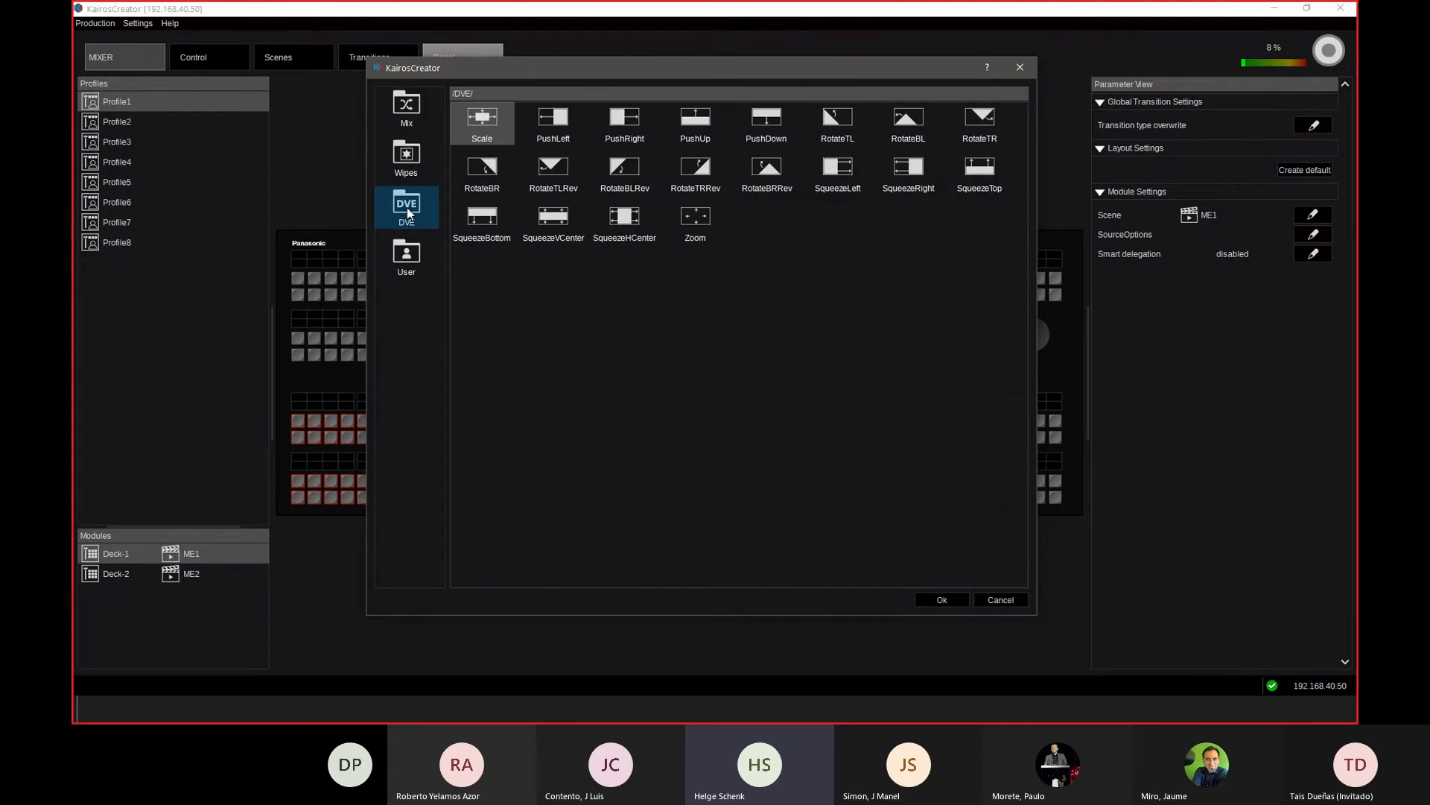
pyautogui.click(408, 257)
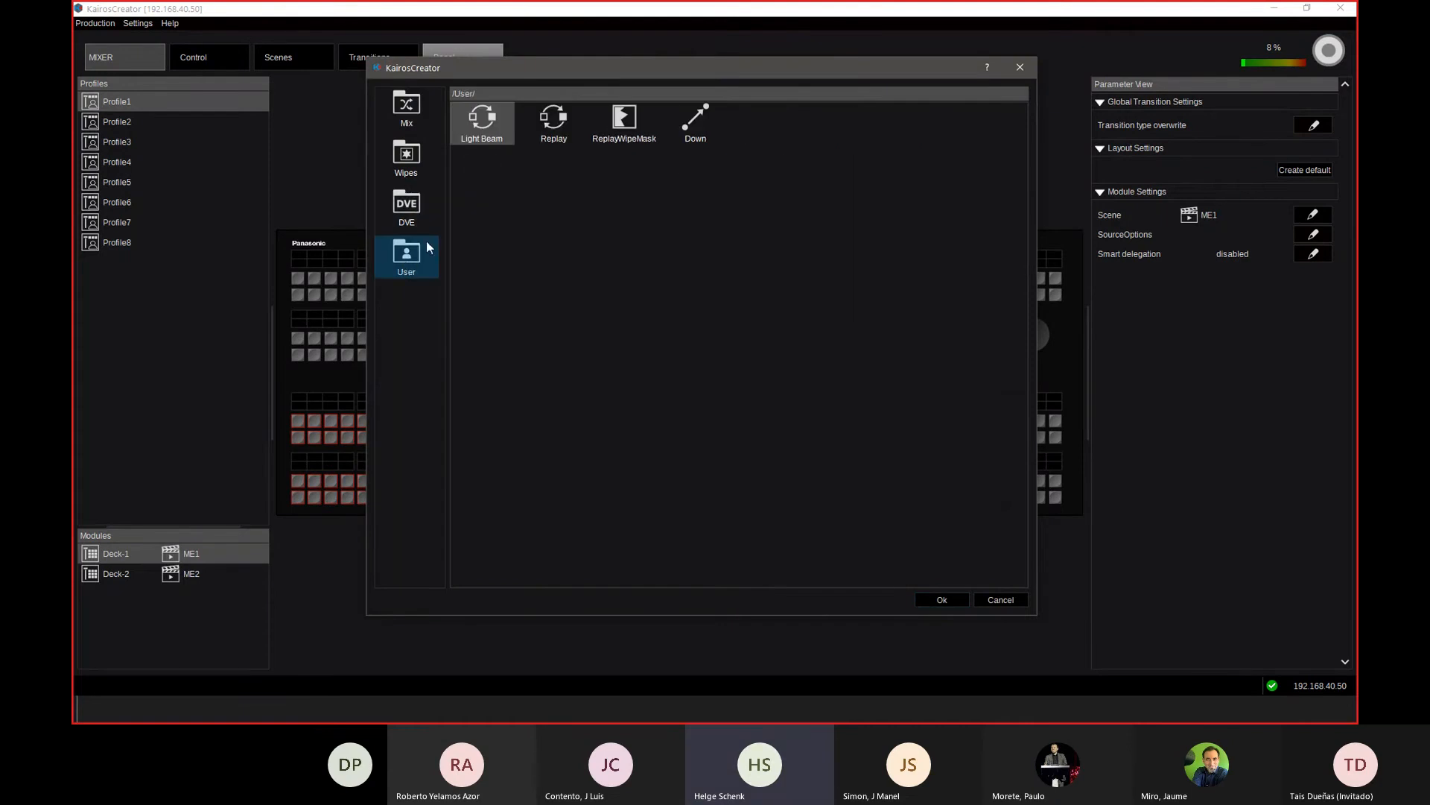
pyautogui.click(488, 121)
pyautogui.click(941, 599)
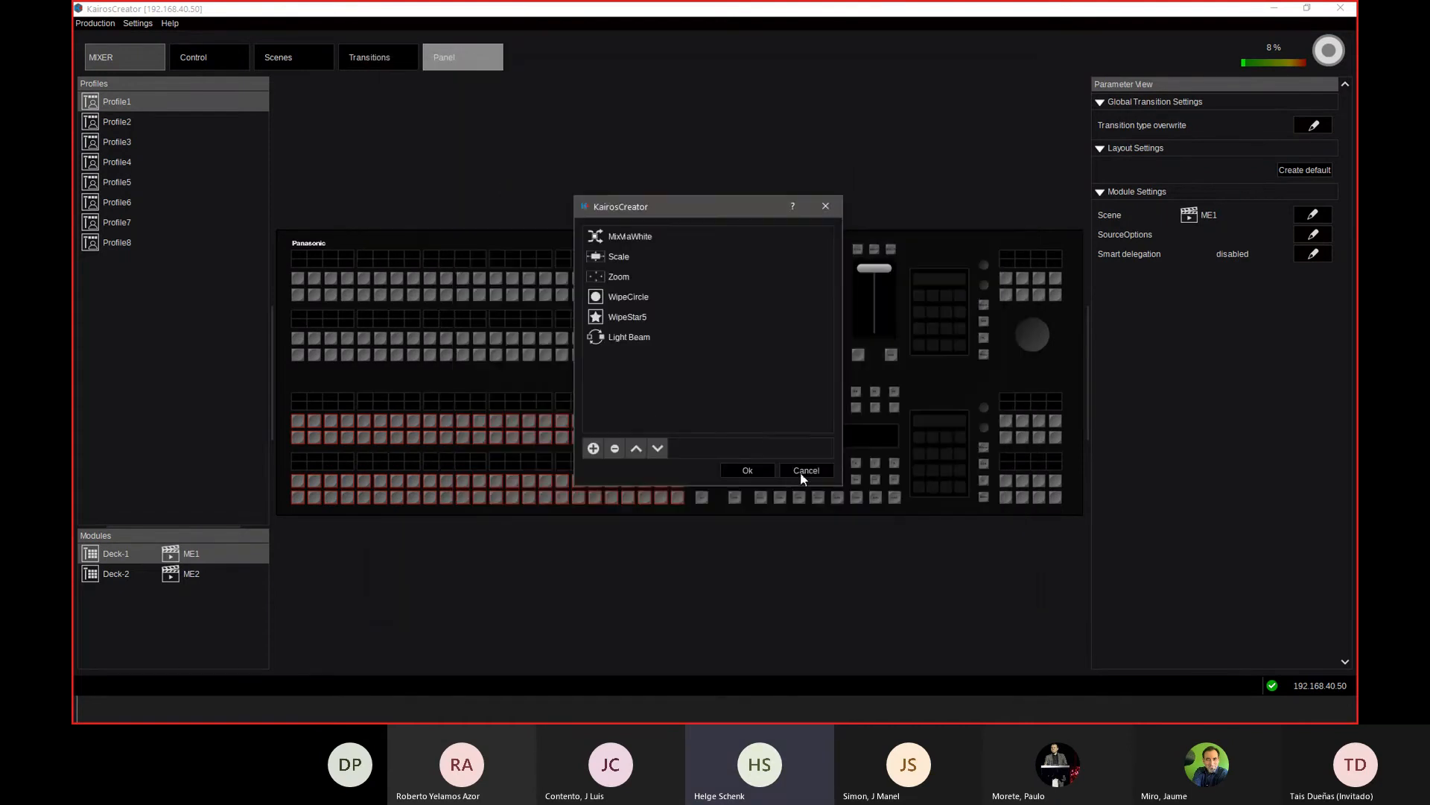
# Step: Add the user effect ReplayWipeMask to the transition type overwrite list
pyautogui.click(593, 449)
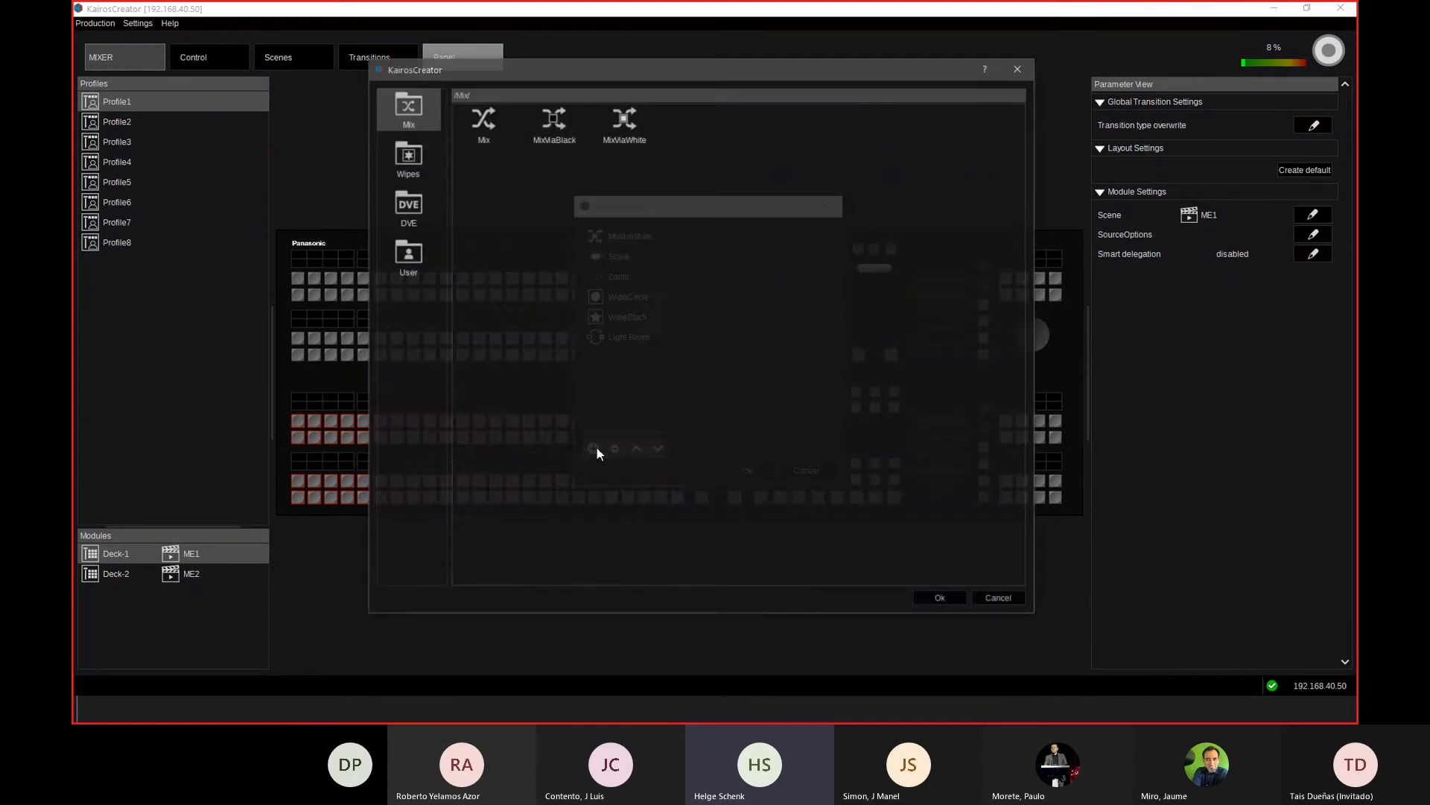
pyautogui.click(411, 250)
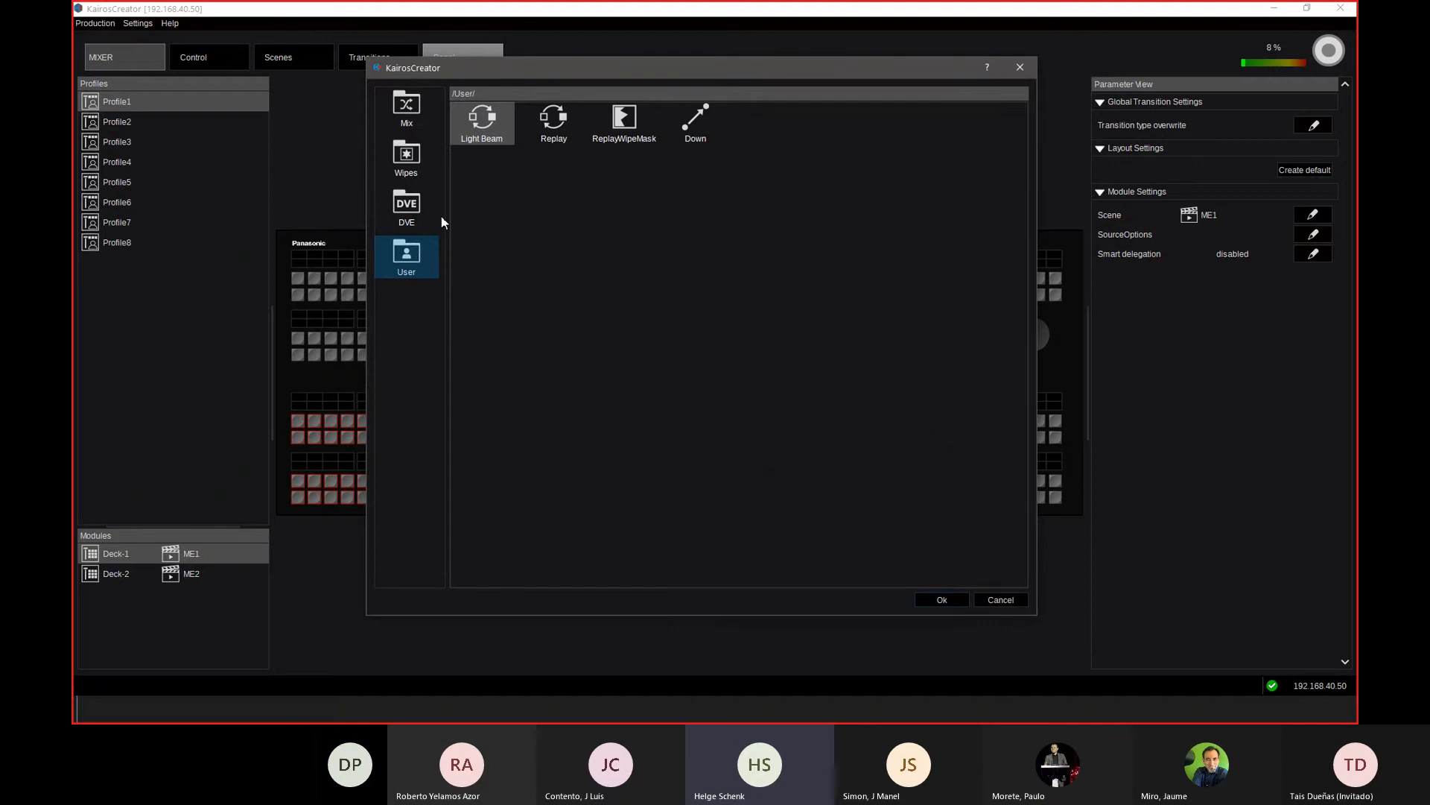
pyautogui.click(628, 123)
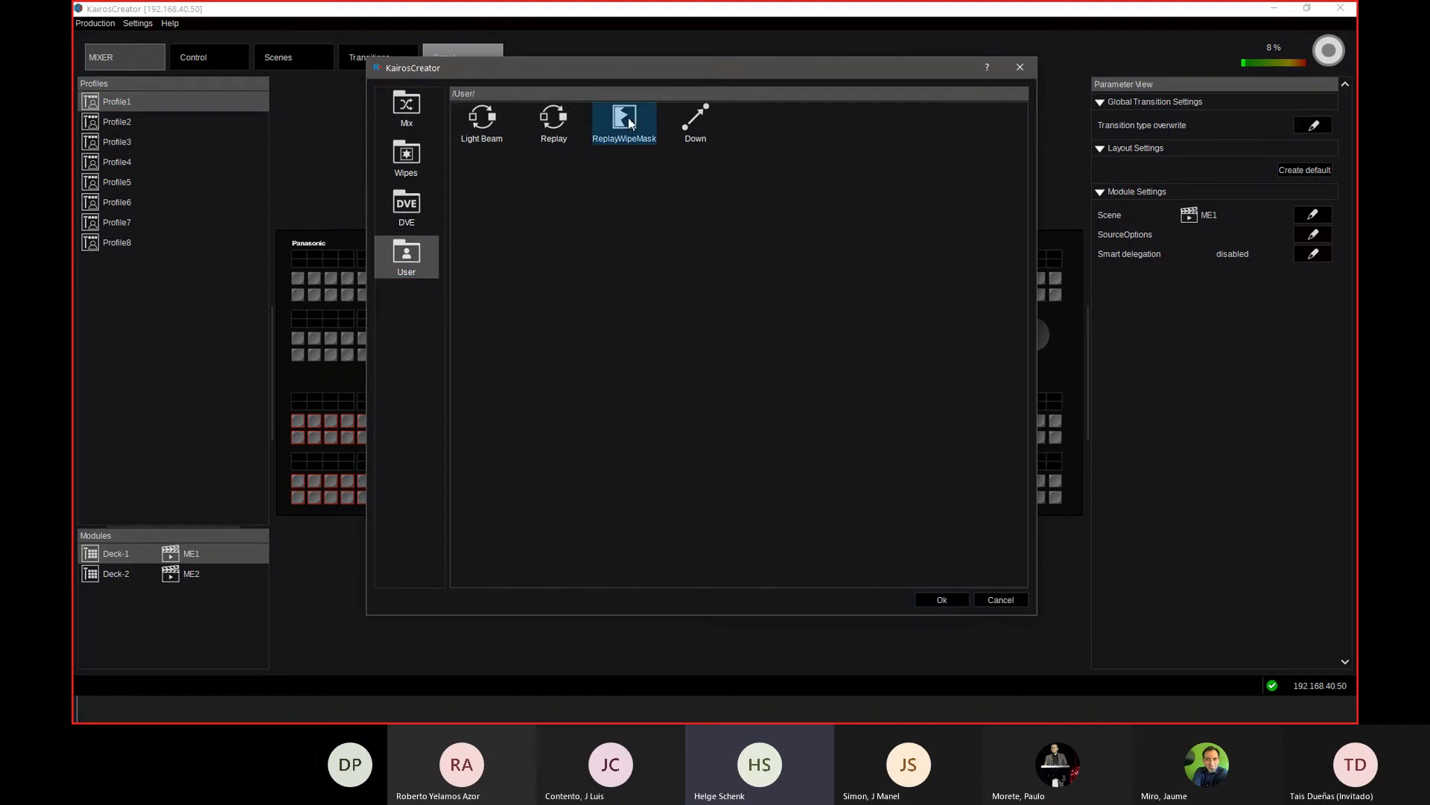
pyautogui.click(942, 600)
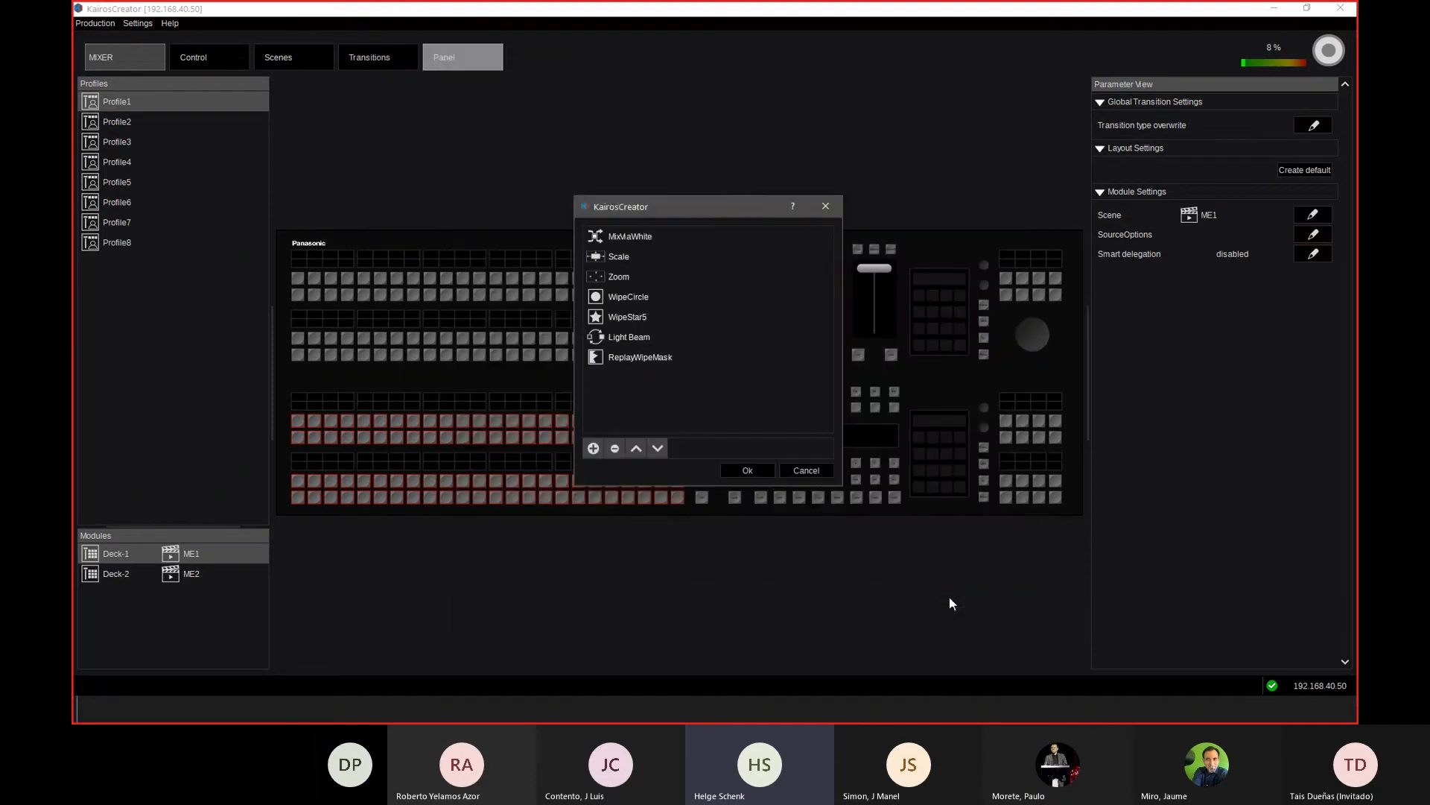
# Step: Add the mix effect MixViaBlack to the transition type overwrite list and apply the list
pyautogui.click(594, 447)
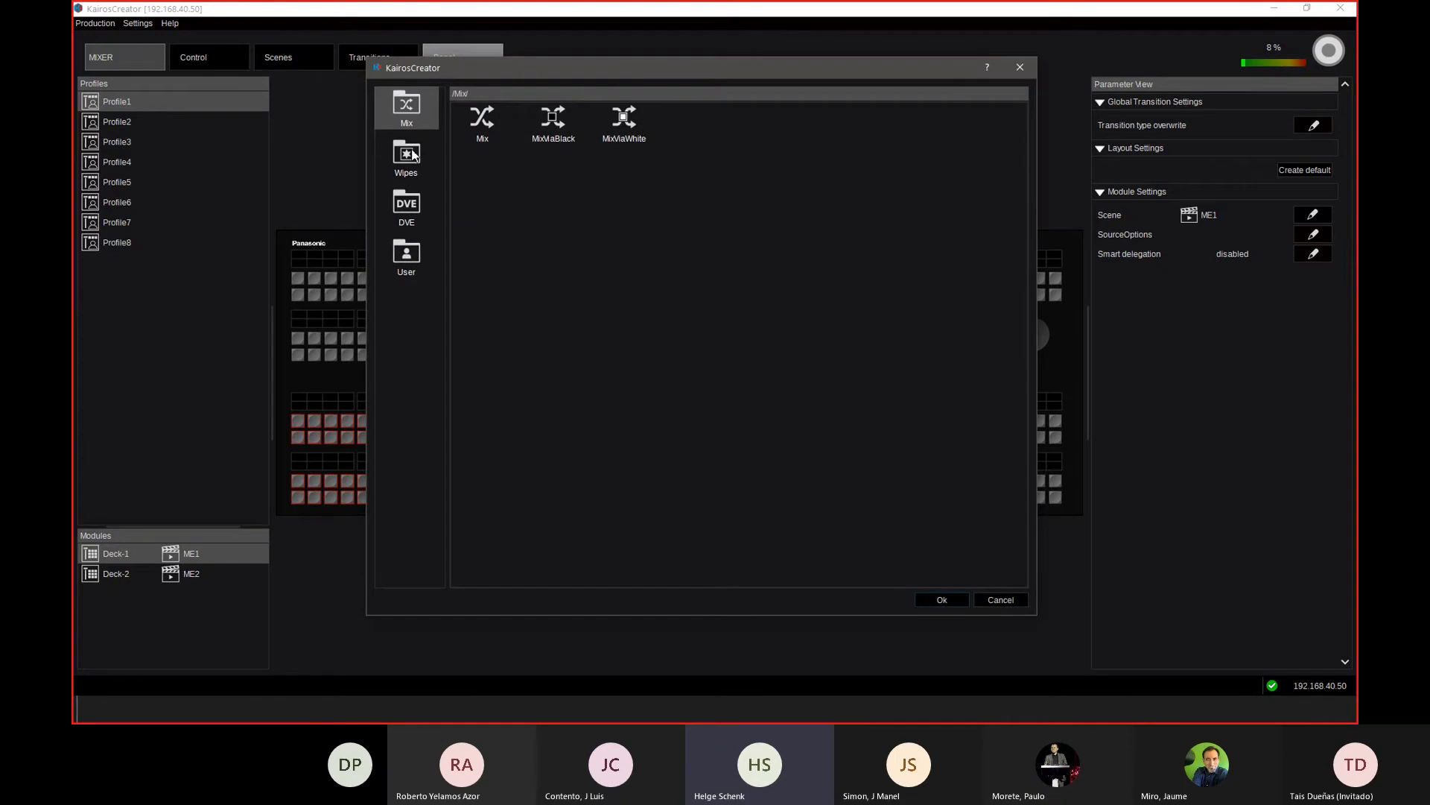
pyautogui.click(413, 154)
pyautogui.click(412, 105)
pyautogui.click(547, 129)
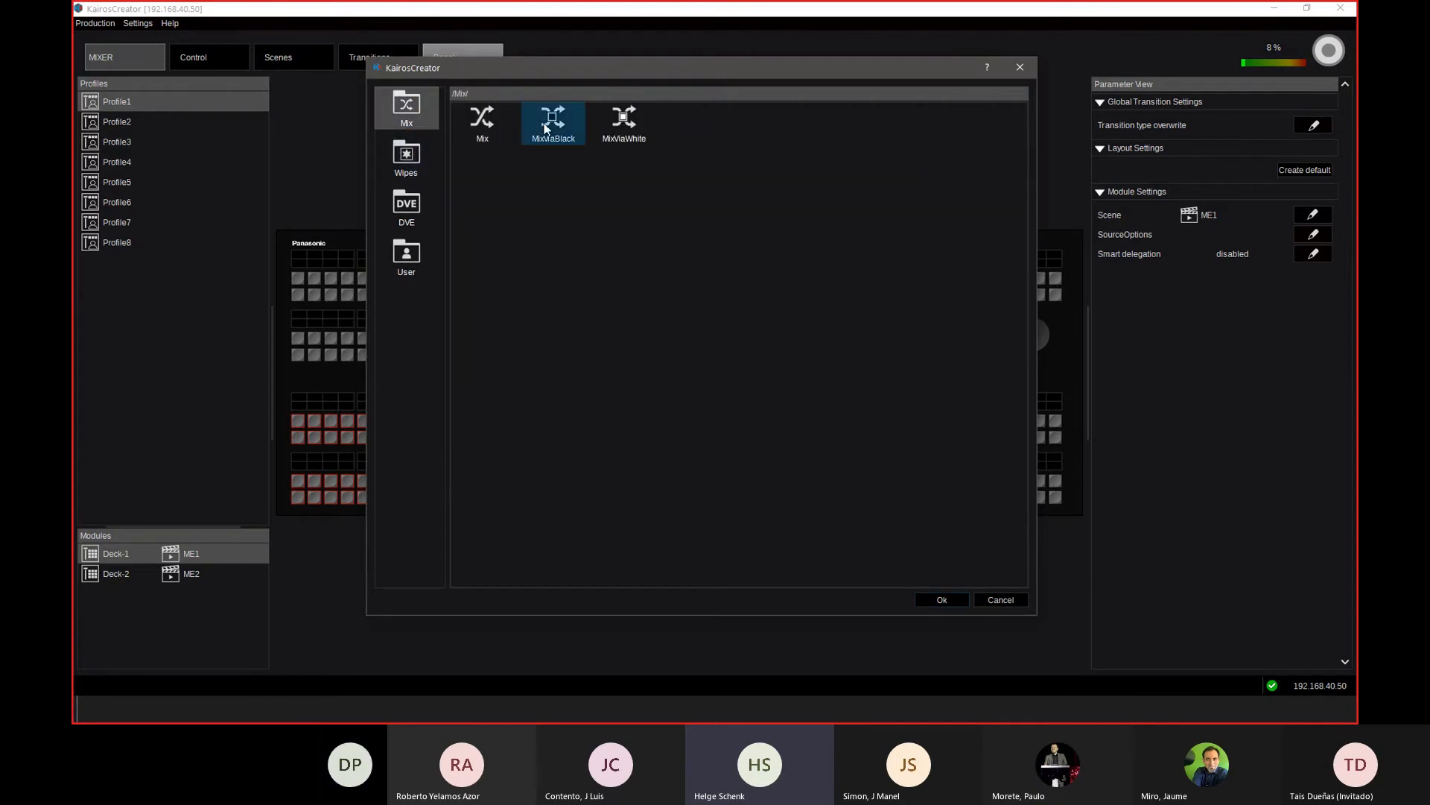
pyautogui.click(951, 602)
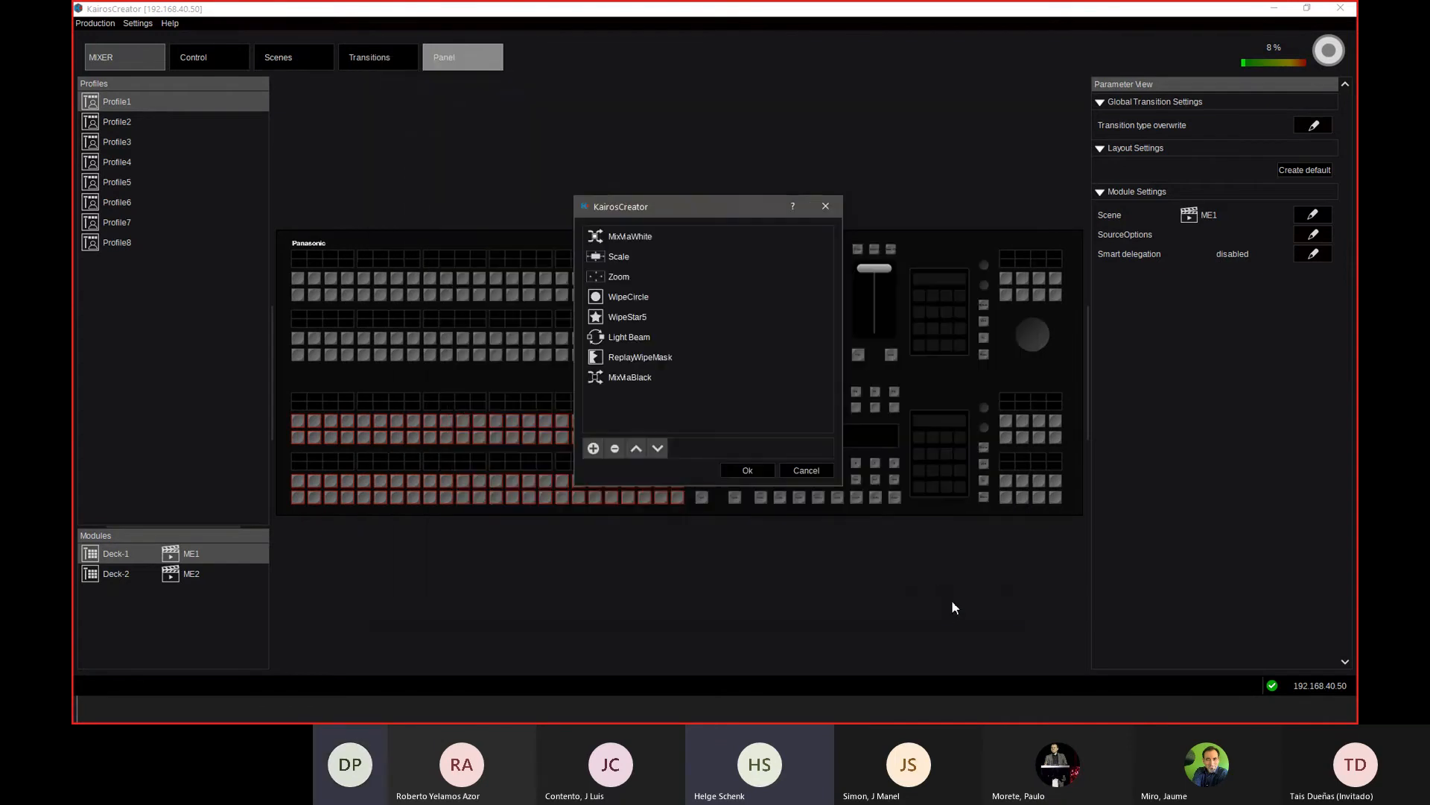
pyautogui.click(741, 470)
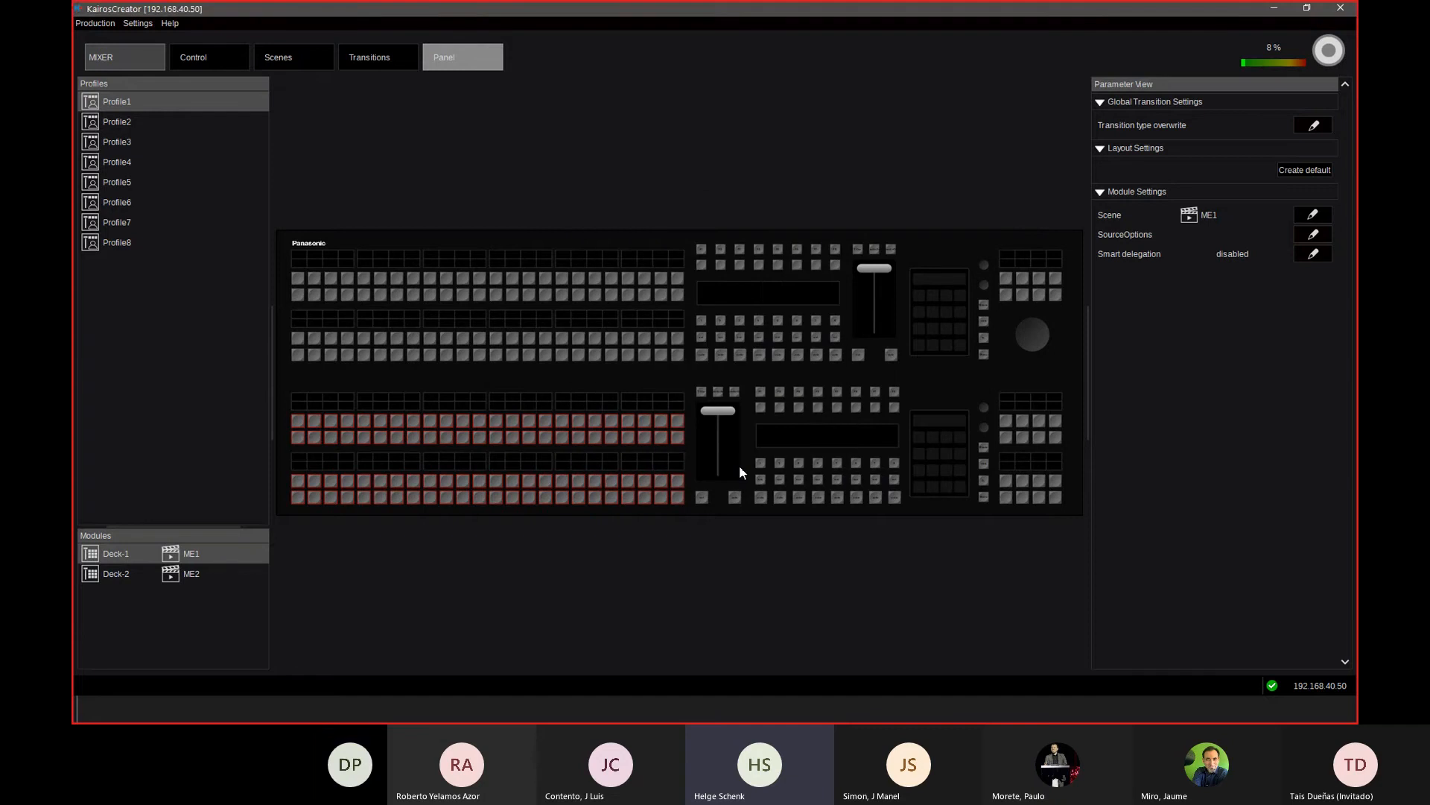
# Step: Switch to the software panel and run ME1's BgdMix background transition twice with its own automatic transition
pyautogui.hotkey('alt', 'Tab')
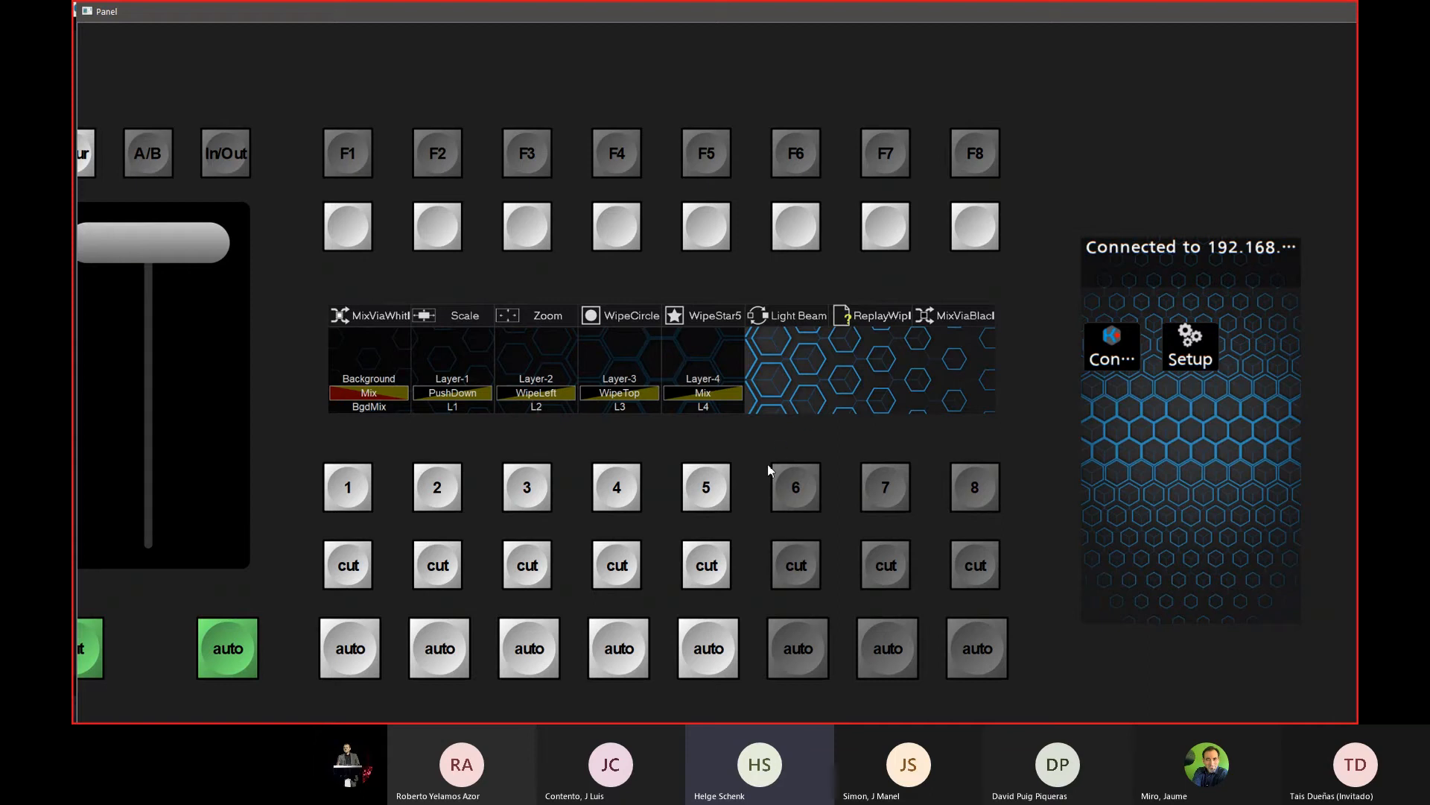
pyautogui.scroll(-2, 767, 463)
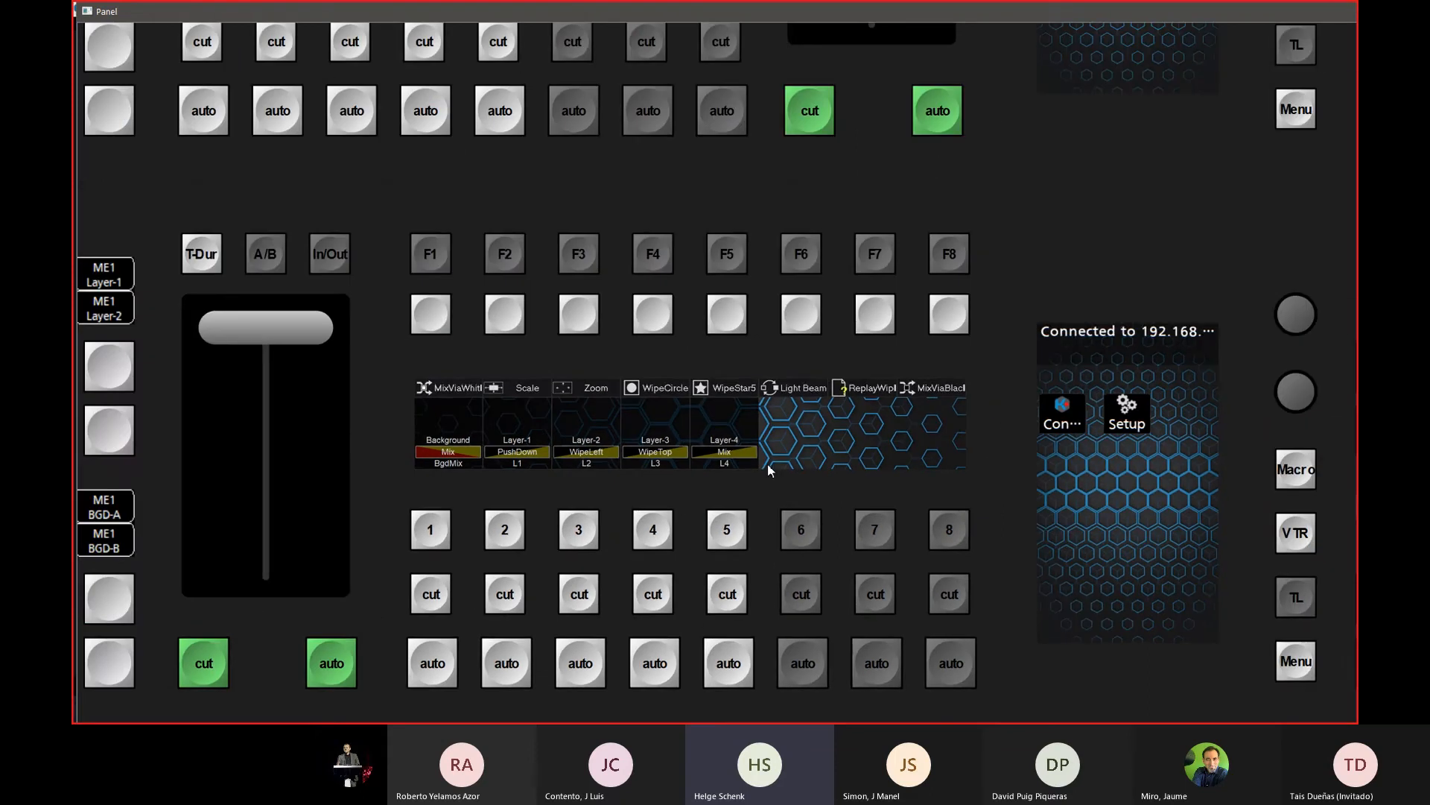
pyautogui.scroll(-1, 767, 463)
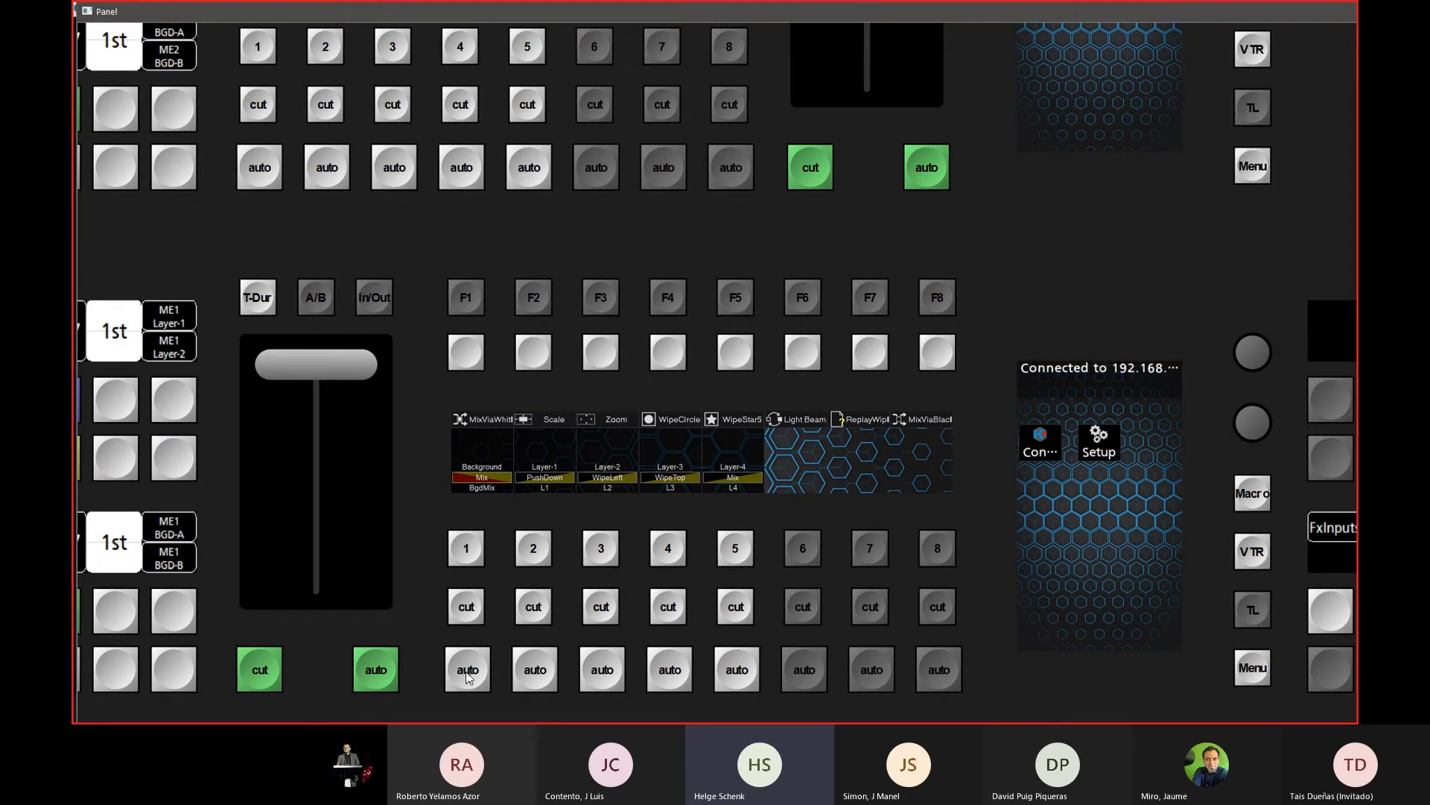
pyautogui.click(466, 672)
pyautogui.click(466, 672)
# Step: Switch back to KairosCreator and set the duration of ME1's BgdMix transition to 50 frames
pyautogui.hotkey('alt', 'Tab')
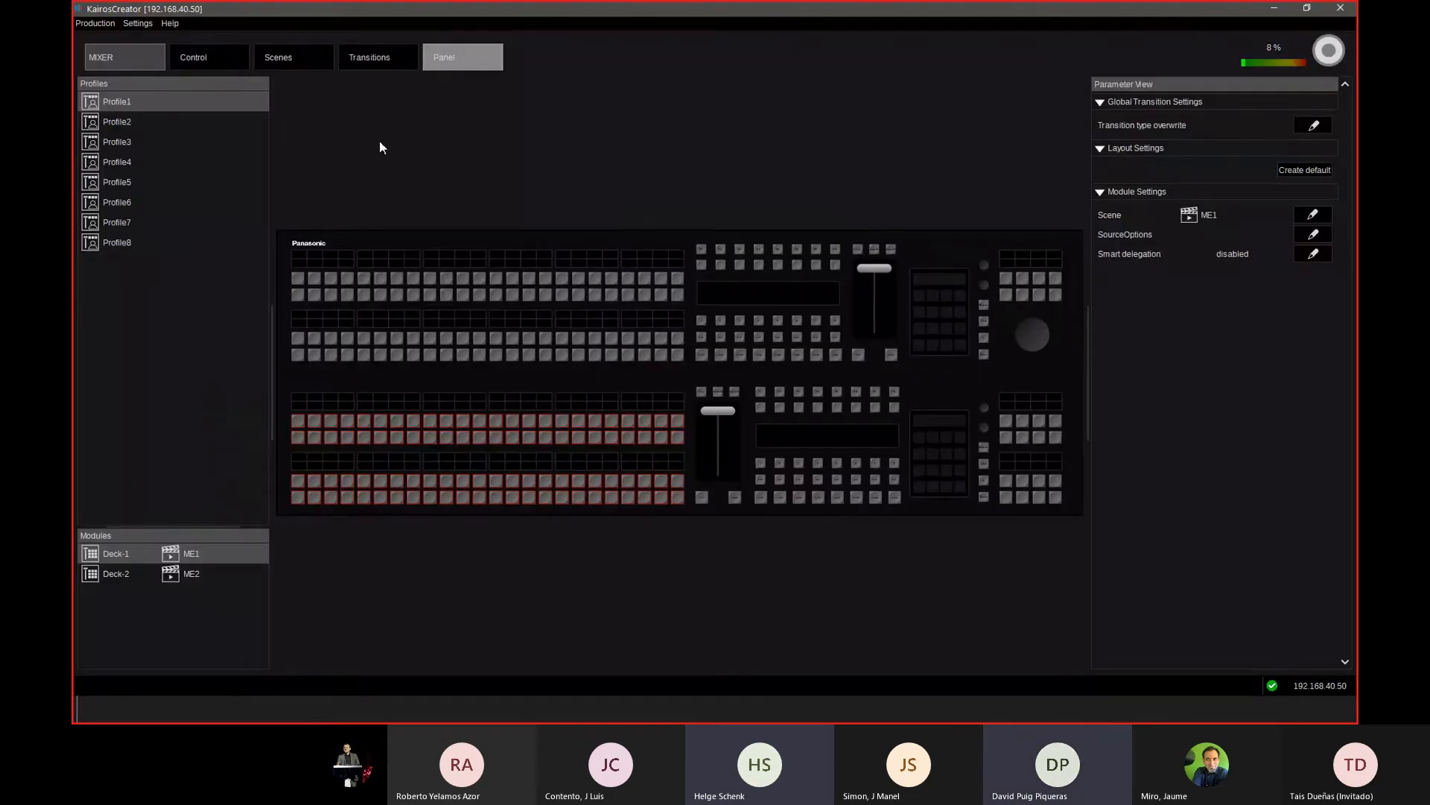
pyautogui.click(380, 56)
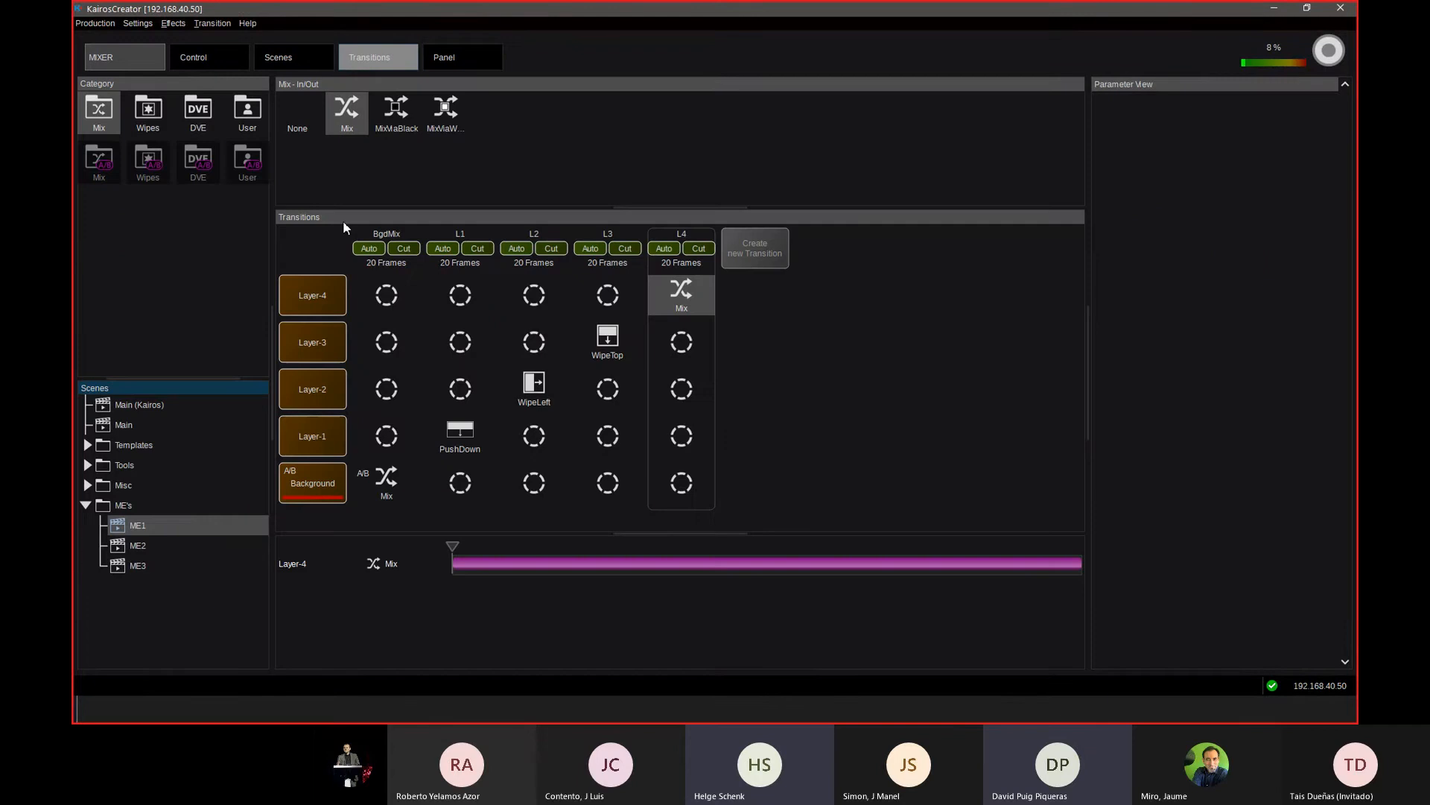
pyautogui.click(164, 527)
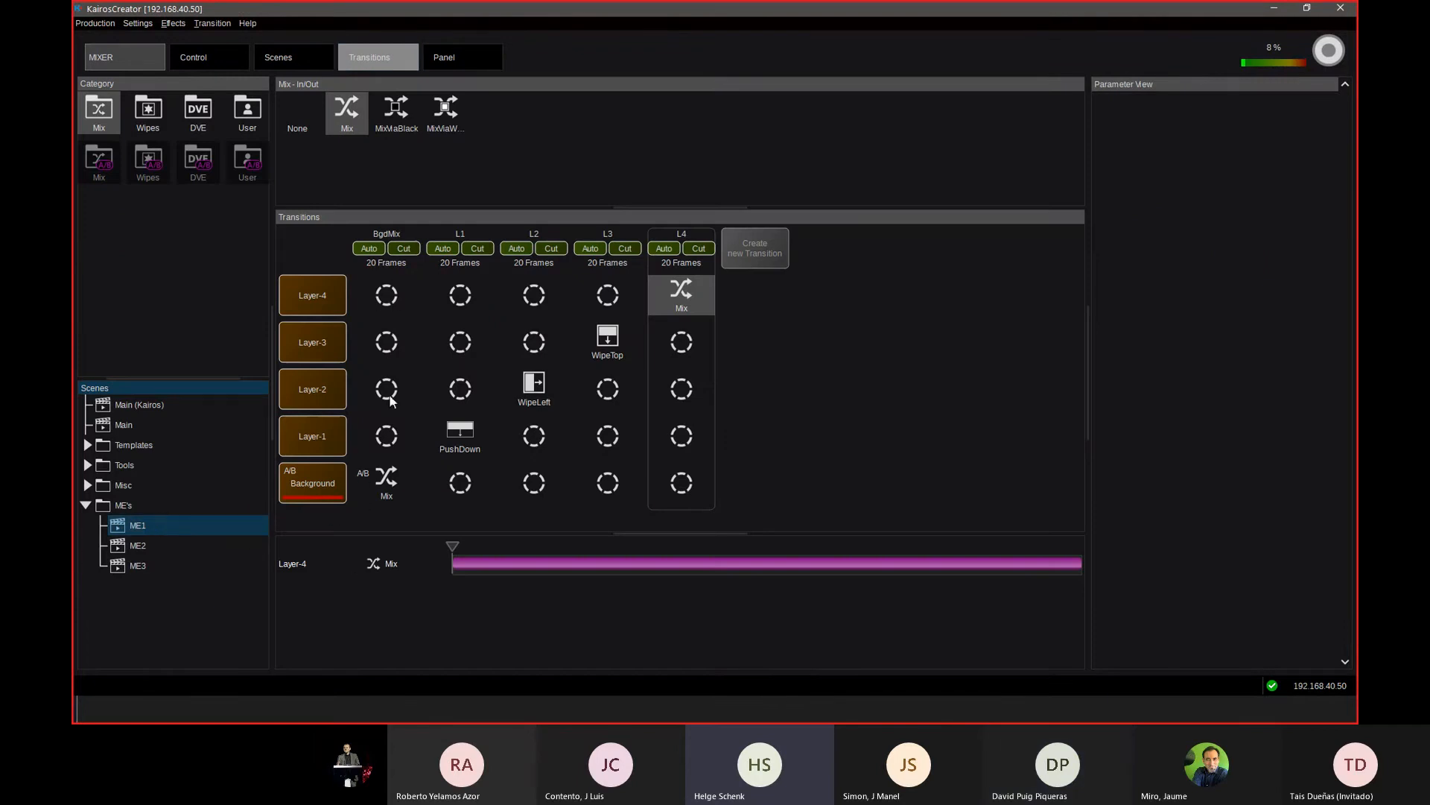
pyautogui.click(383, 484)
pyautogui.moveTo(1243, 146); pyautogui.dragTo(1192, 135)
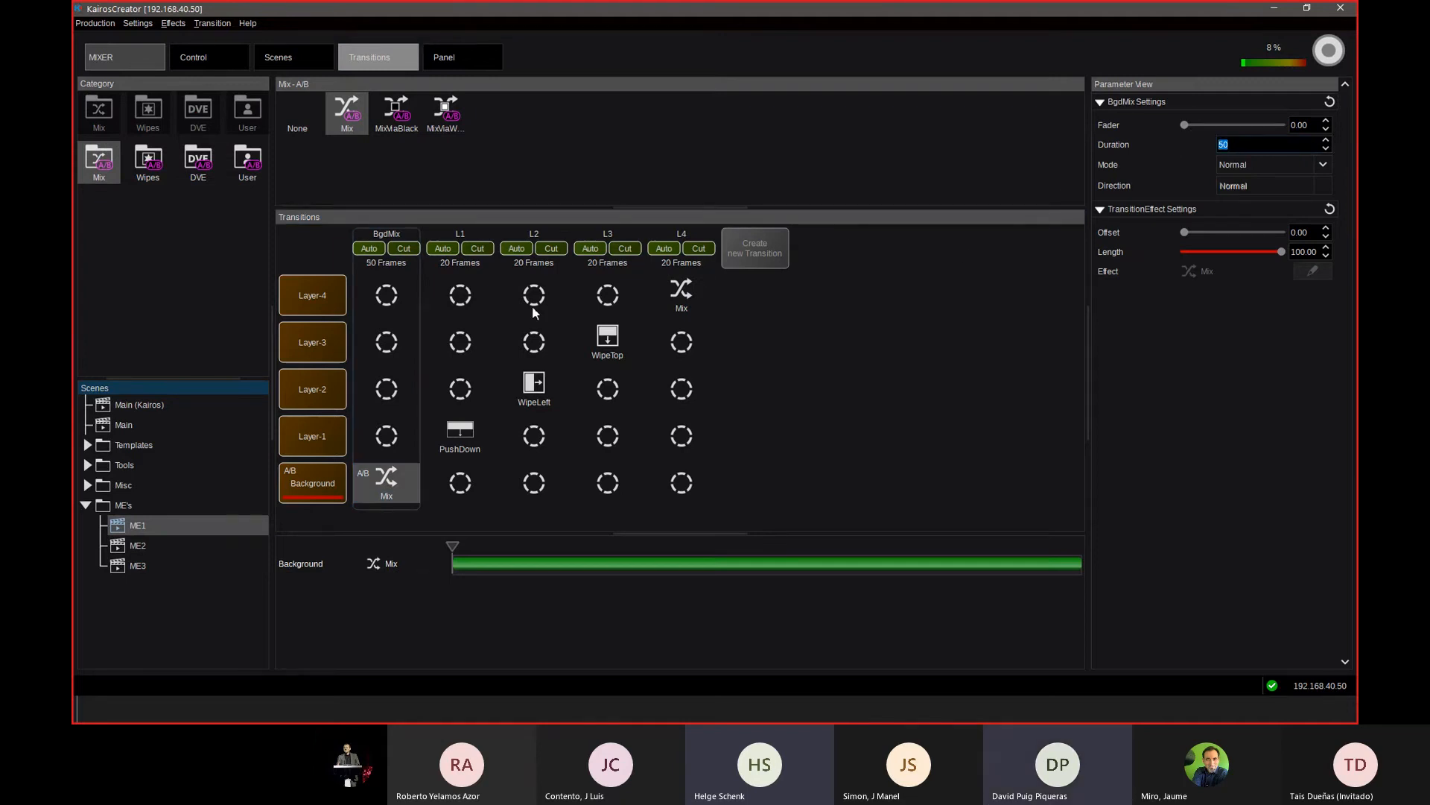
# Step: Set the durations of ME1's L1 PushDown transition to 40 frames and L2 WipeLeft transition to 60 frames
pyautogui.click(468, 423)
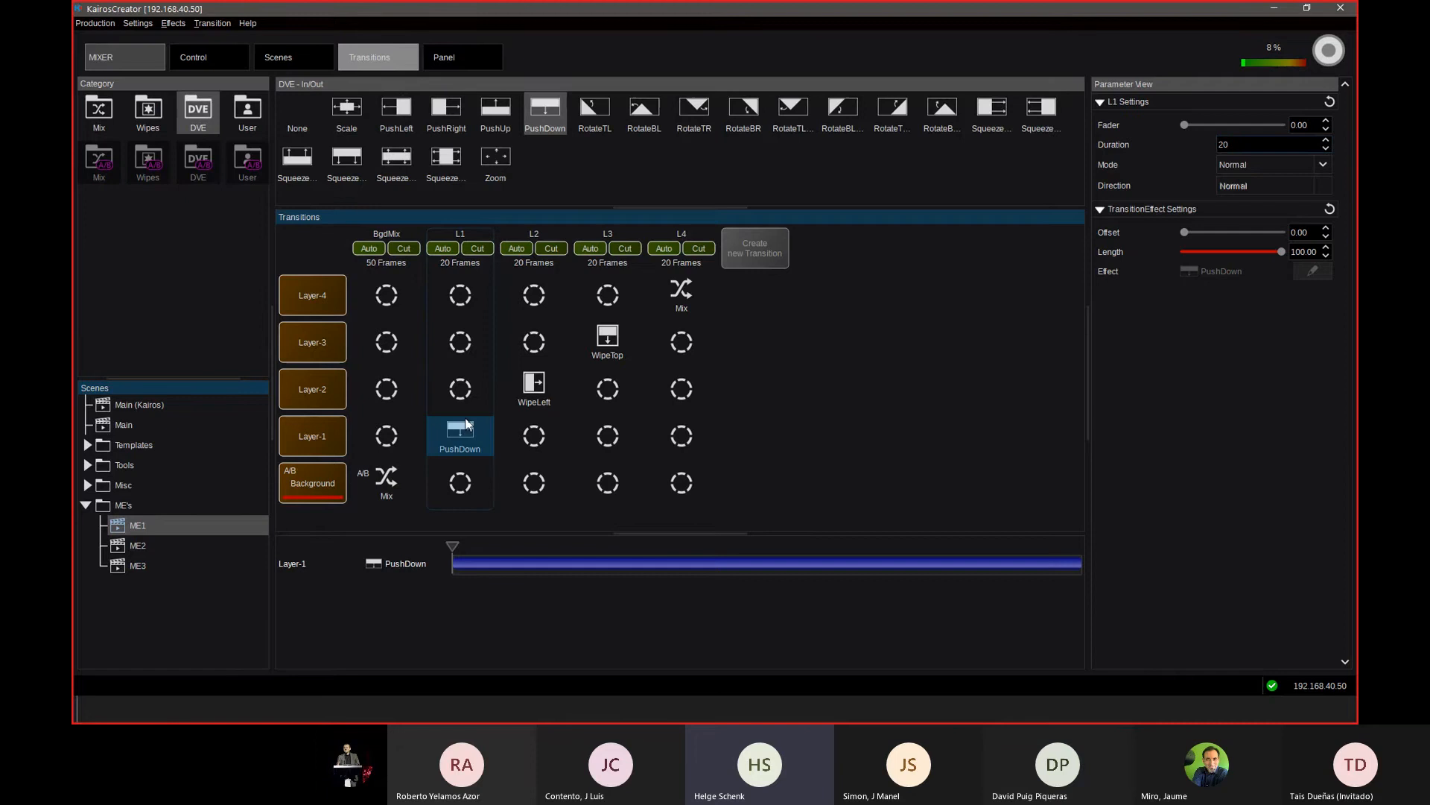
pyautogui.click(1253, 145)
pyautogui.moveTo(1235, 146); pyautogui.dragTo(1213, 145)
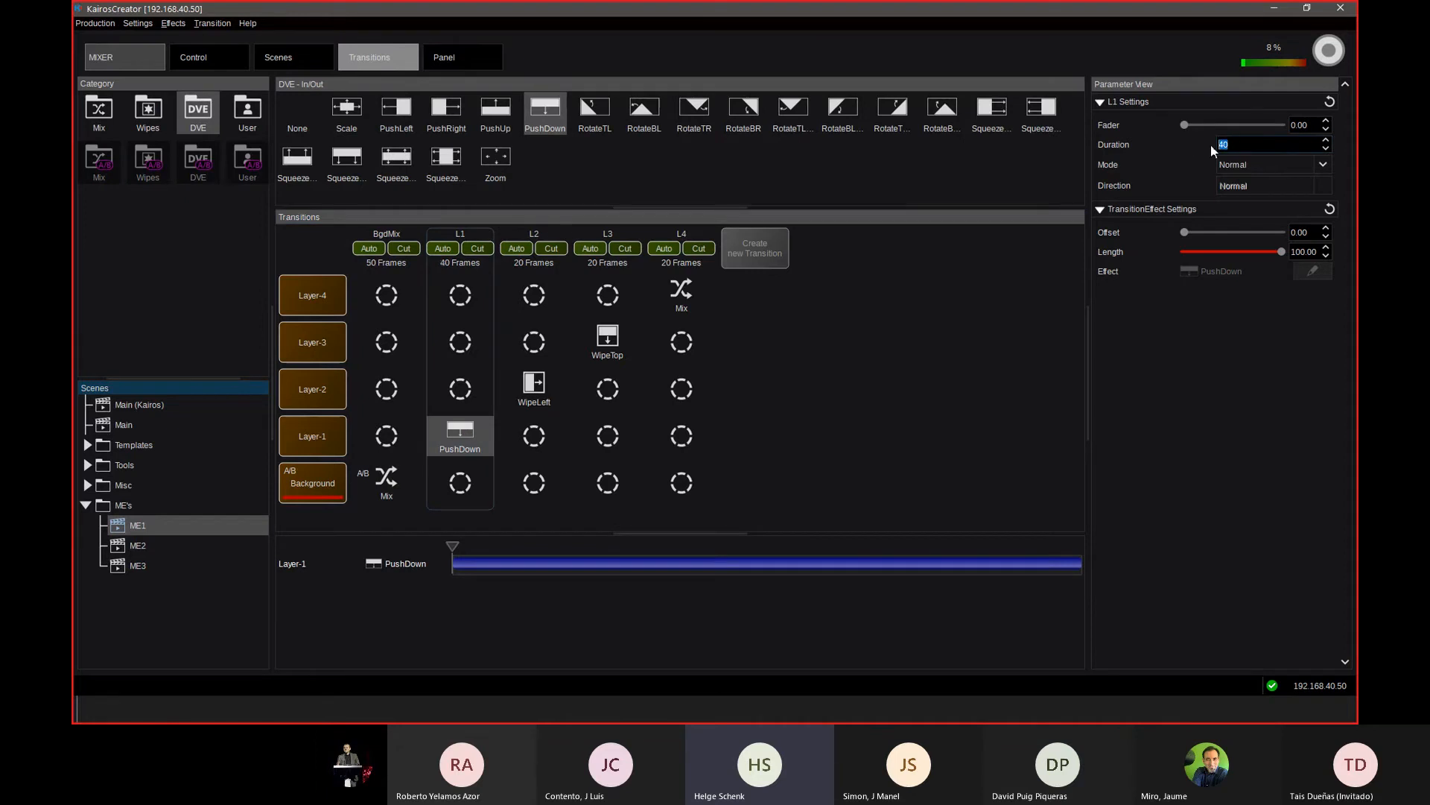
pyautogui.click(534, 391)
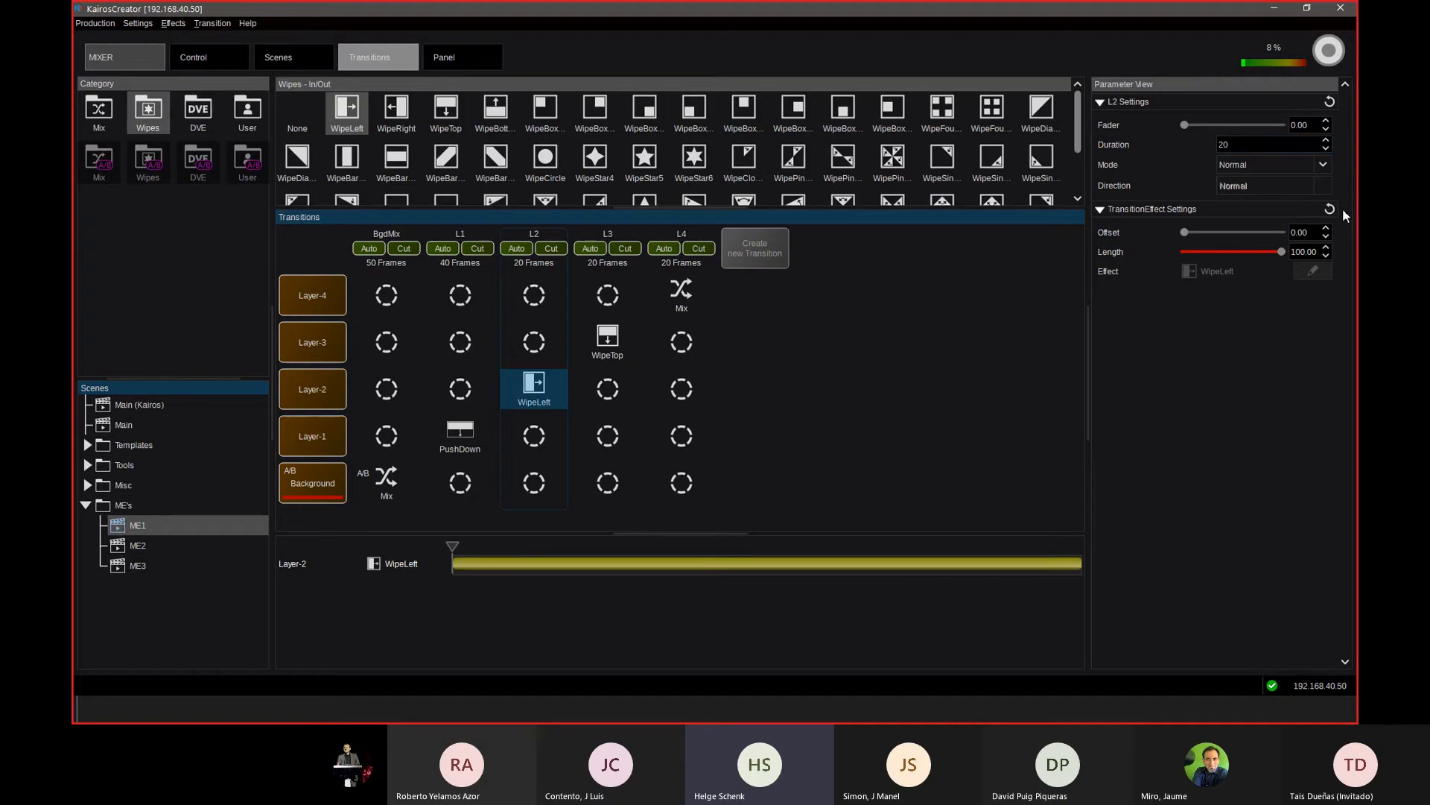
pyautogui.moveTo(1250, 146); pyautogui.dragTo(1189, 136)
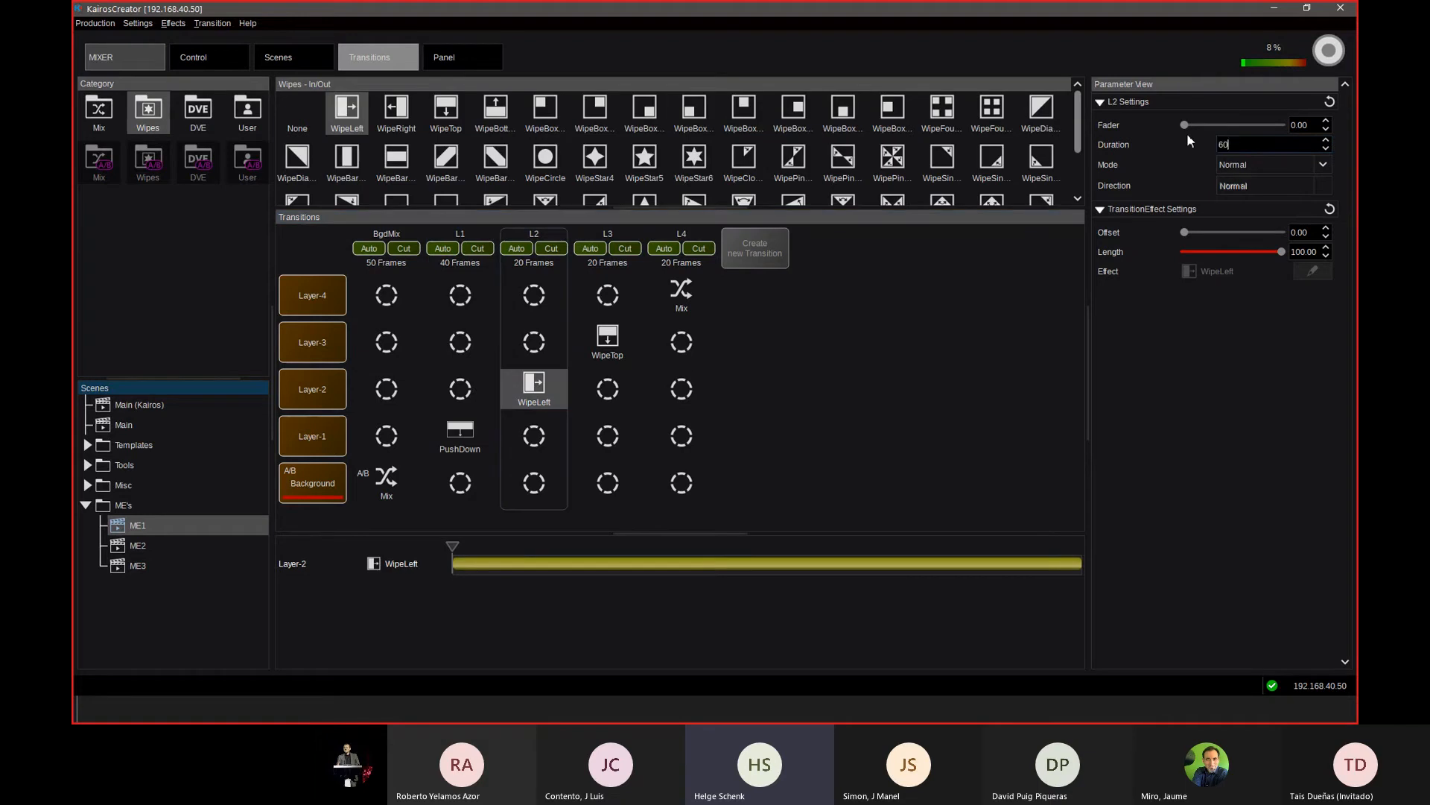
# Step: Set the durations of ME1's L3 WipeTop transition to 30 frames and L4 Mix transition to 70 frames
pyautogui.click(600, 344)
pyautogui.moveTo(1302, 144); pyautogui.dragTo(1195, 143)
pyautogui.write('30')
pyautogui.press('Return')
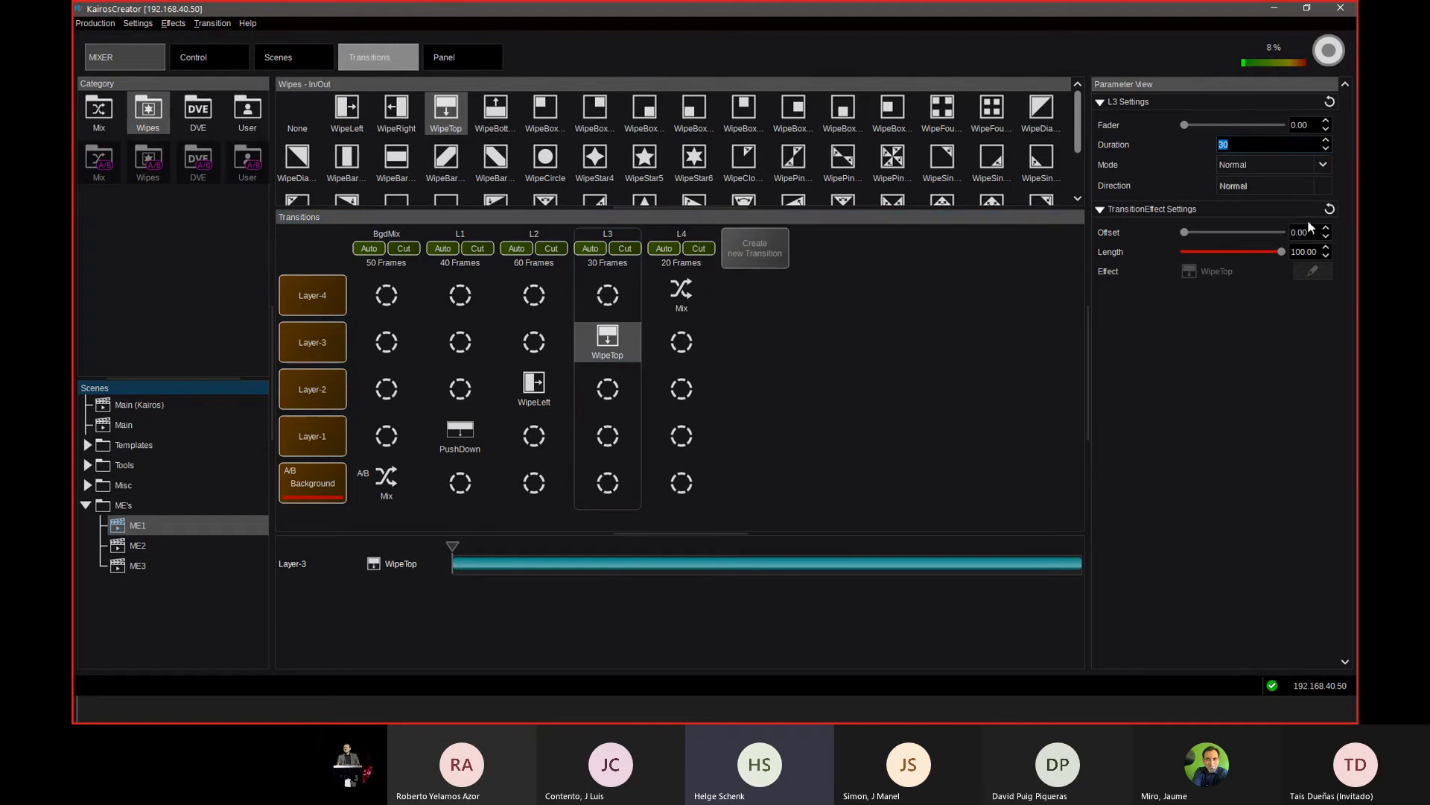
pyautogui.click(675, 302)
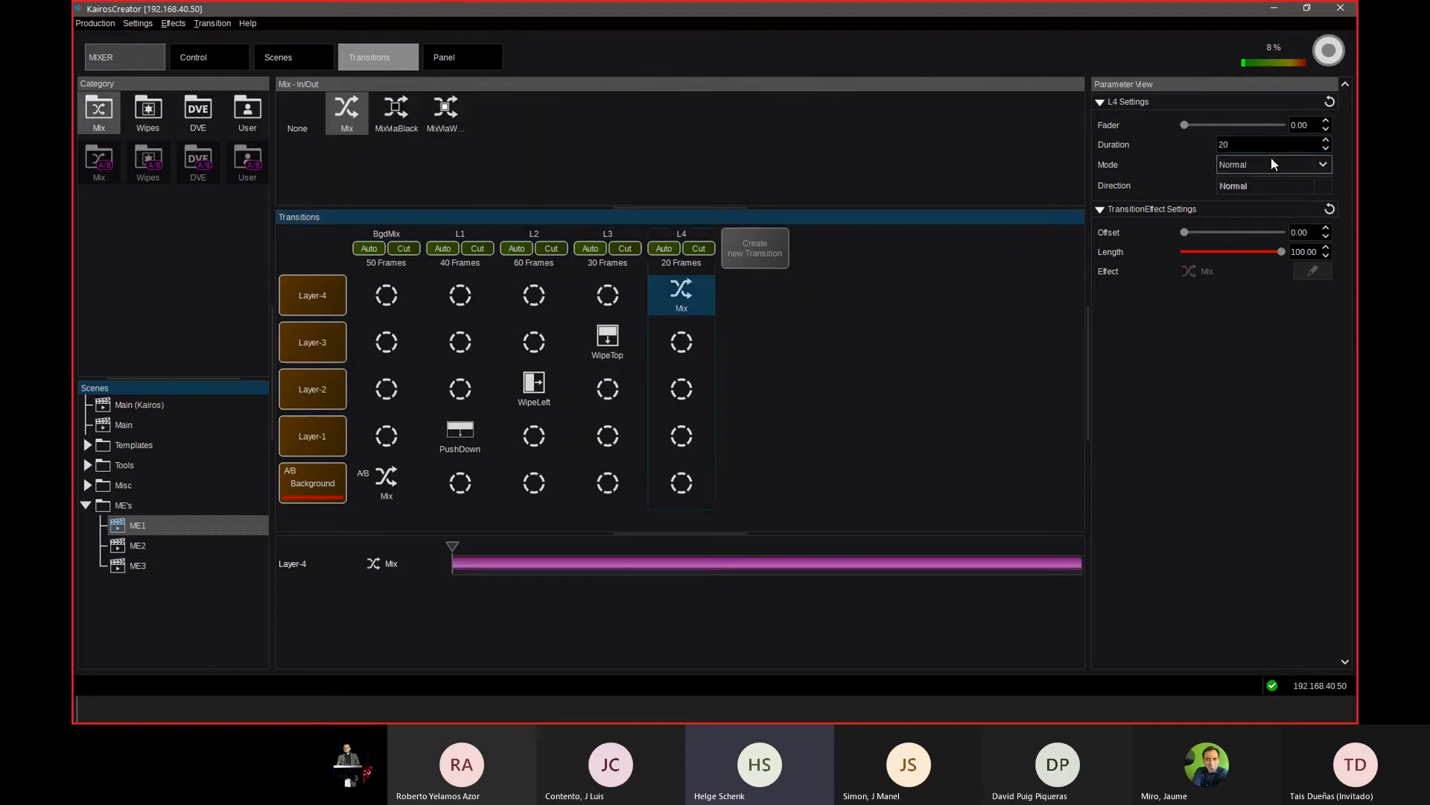
pyautogui.moveTo(1252, 144); pyautogui.dragTo(1202, 139)
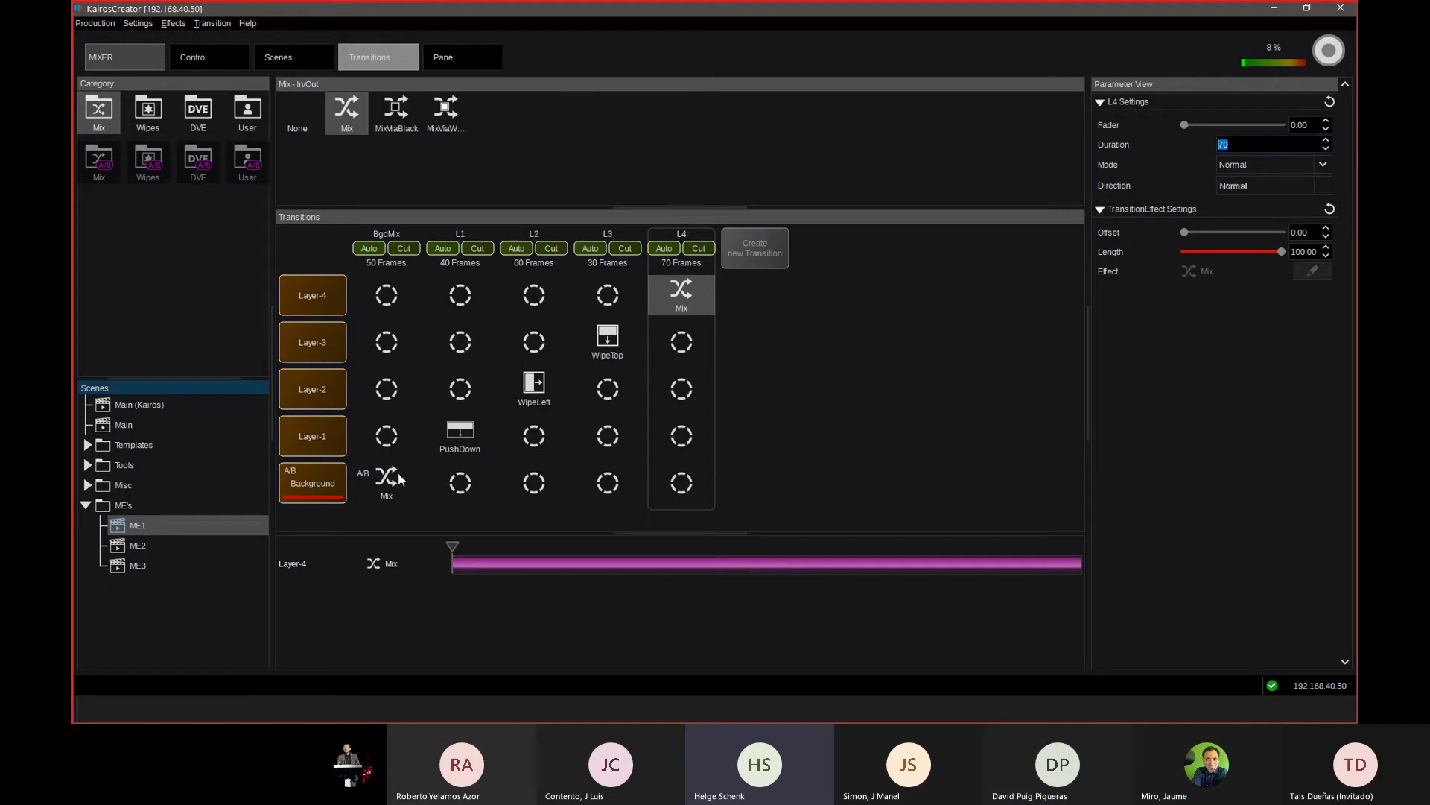
# Step: Switch to the software panel and check the durations of ME1's BgdMix and L3 transitions, keeping their values
pyautogui.hotkey('alt', 'Tab')
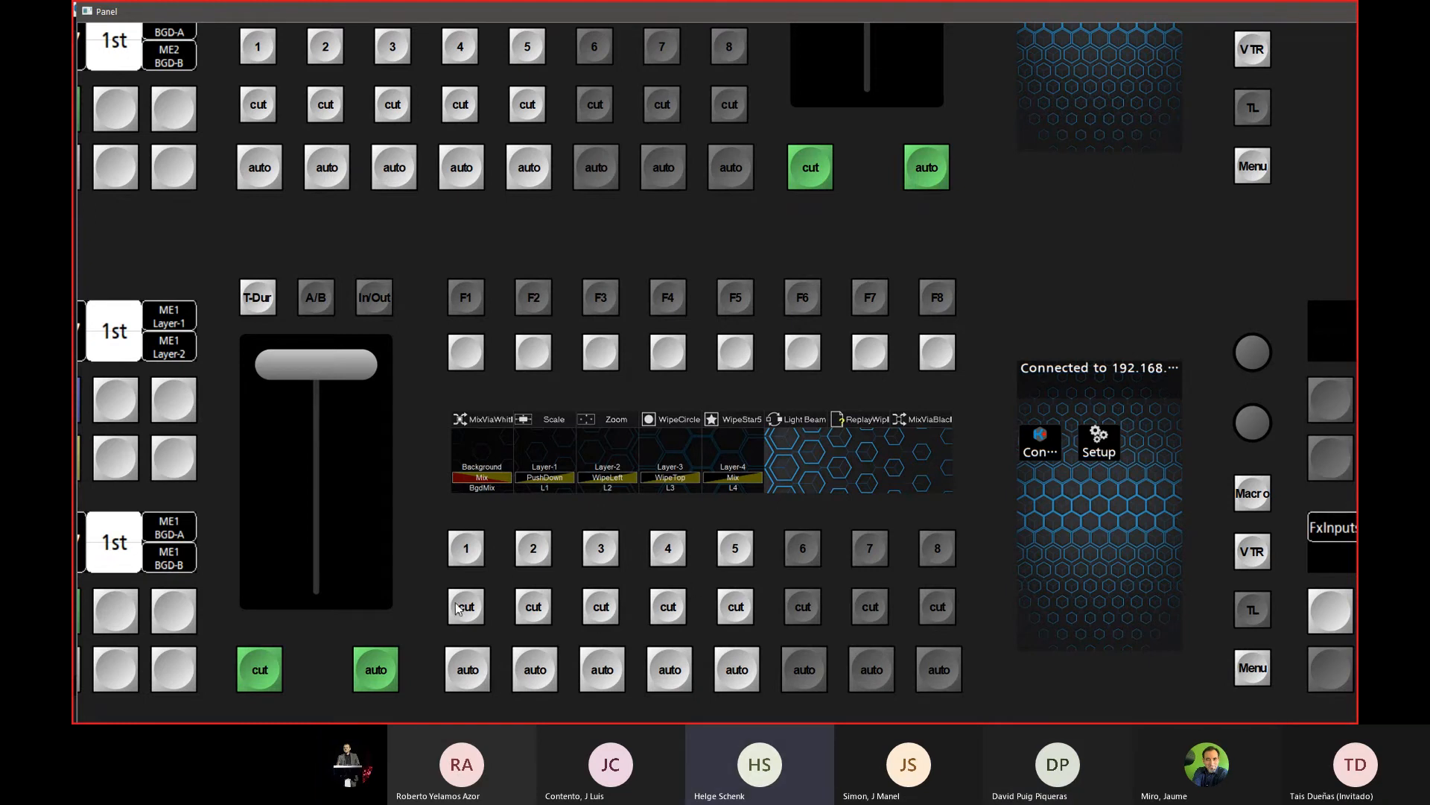
pyautogui.click(470, 550)
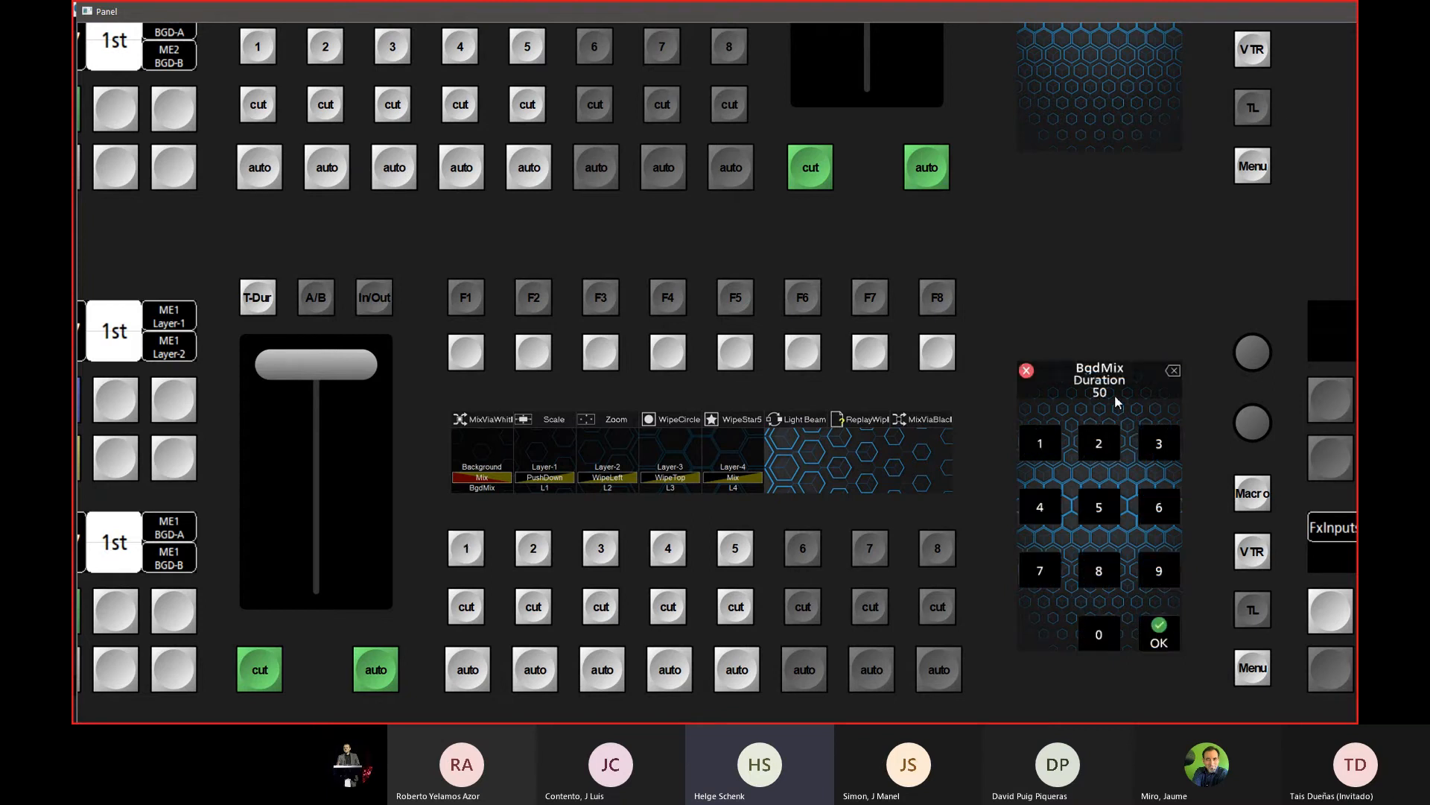
pyautogui.click(1160, 635)
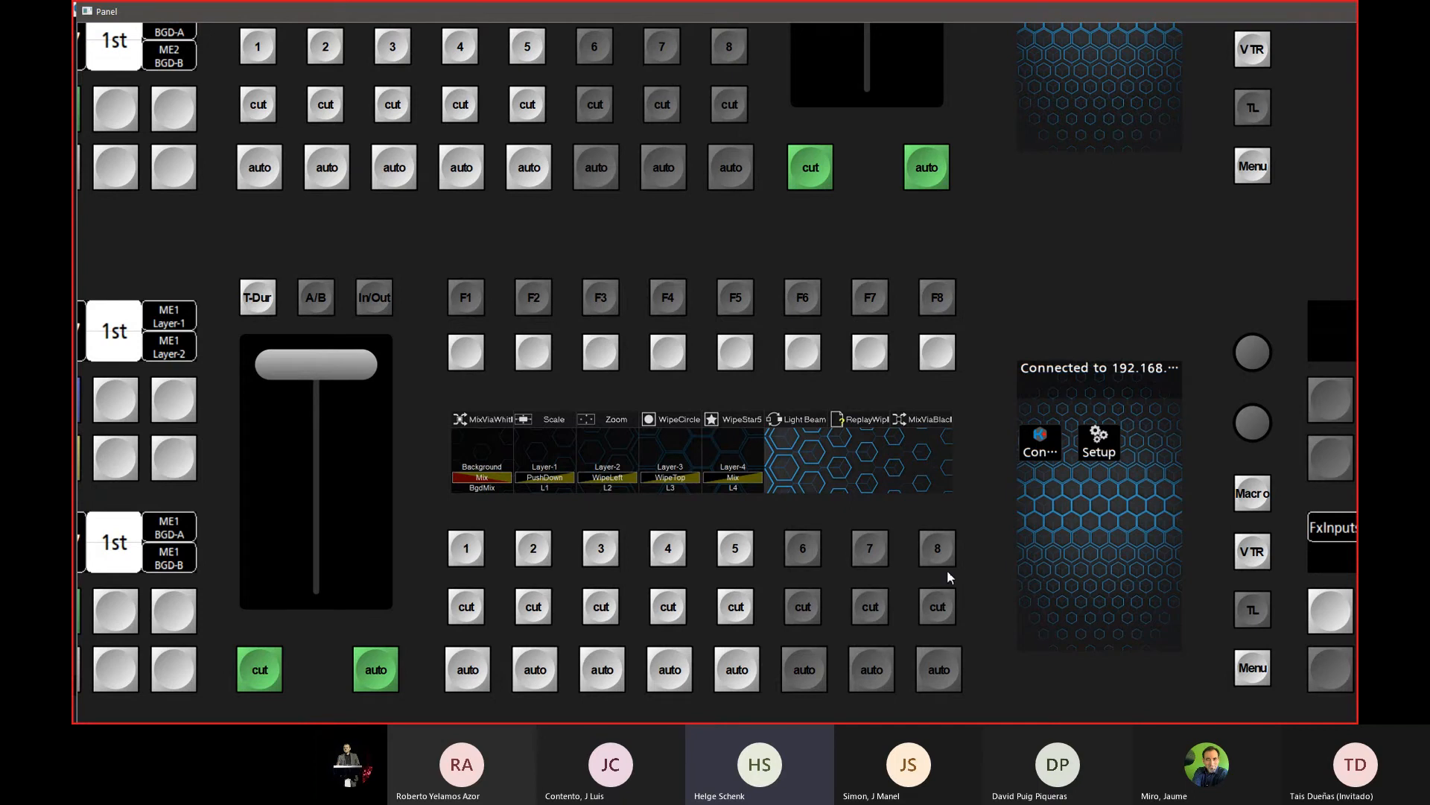
pyautogui.click(678, 554)
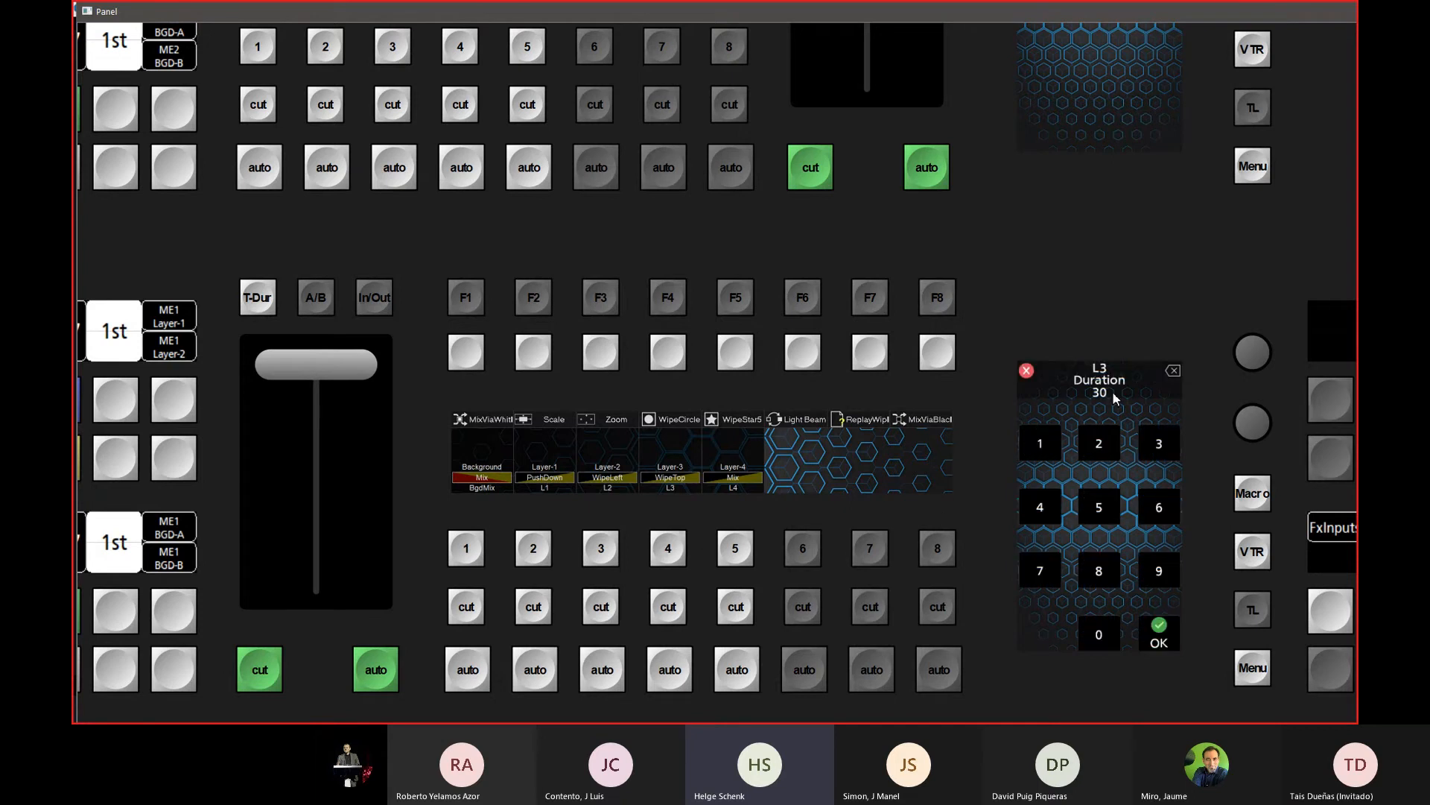
pyautogui.click(1152, 634)
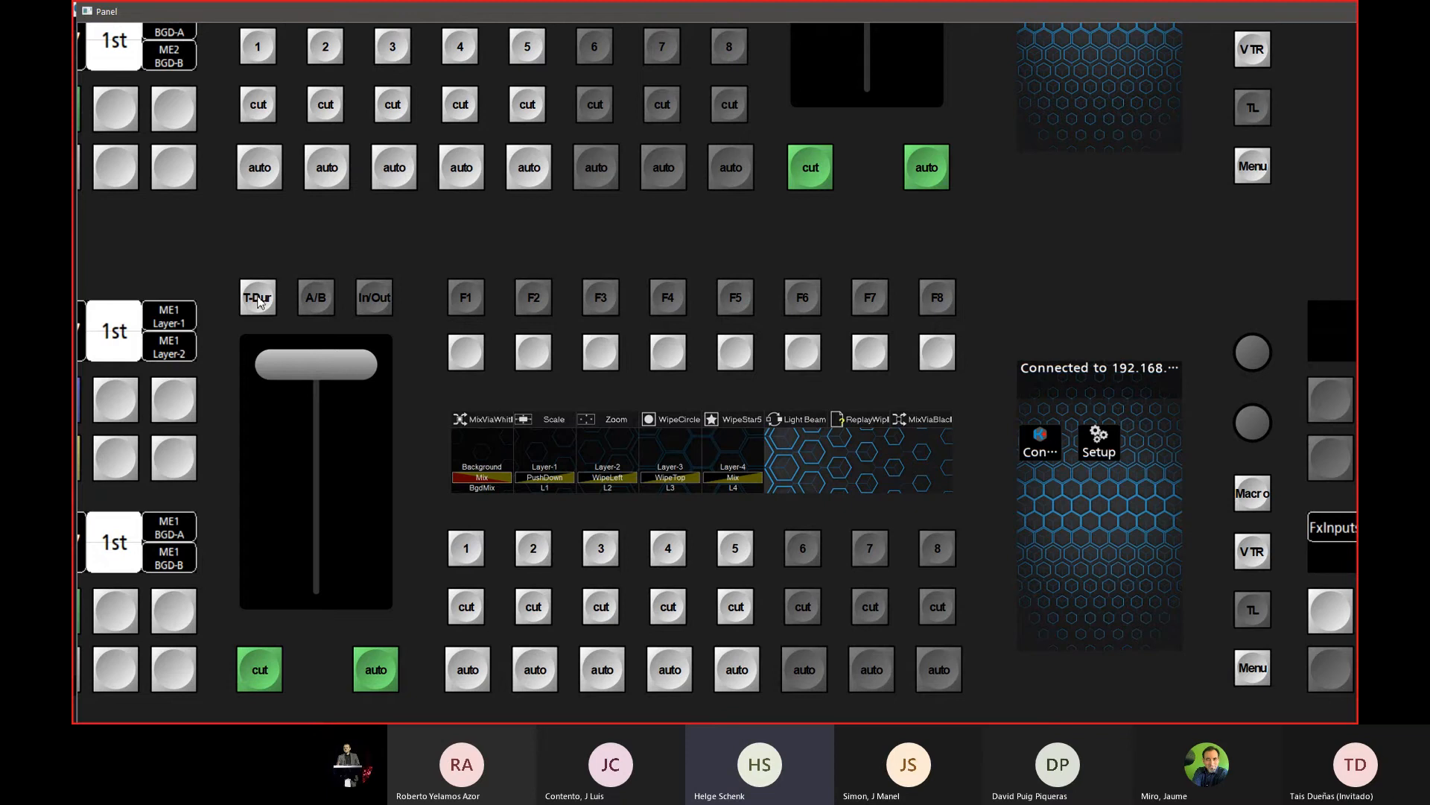
# Step: Check the durations of ME1's layer transitions on the panel, return to BgdMix, and close its duration entry unchanged
pyautogui.click(531, 554)
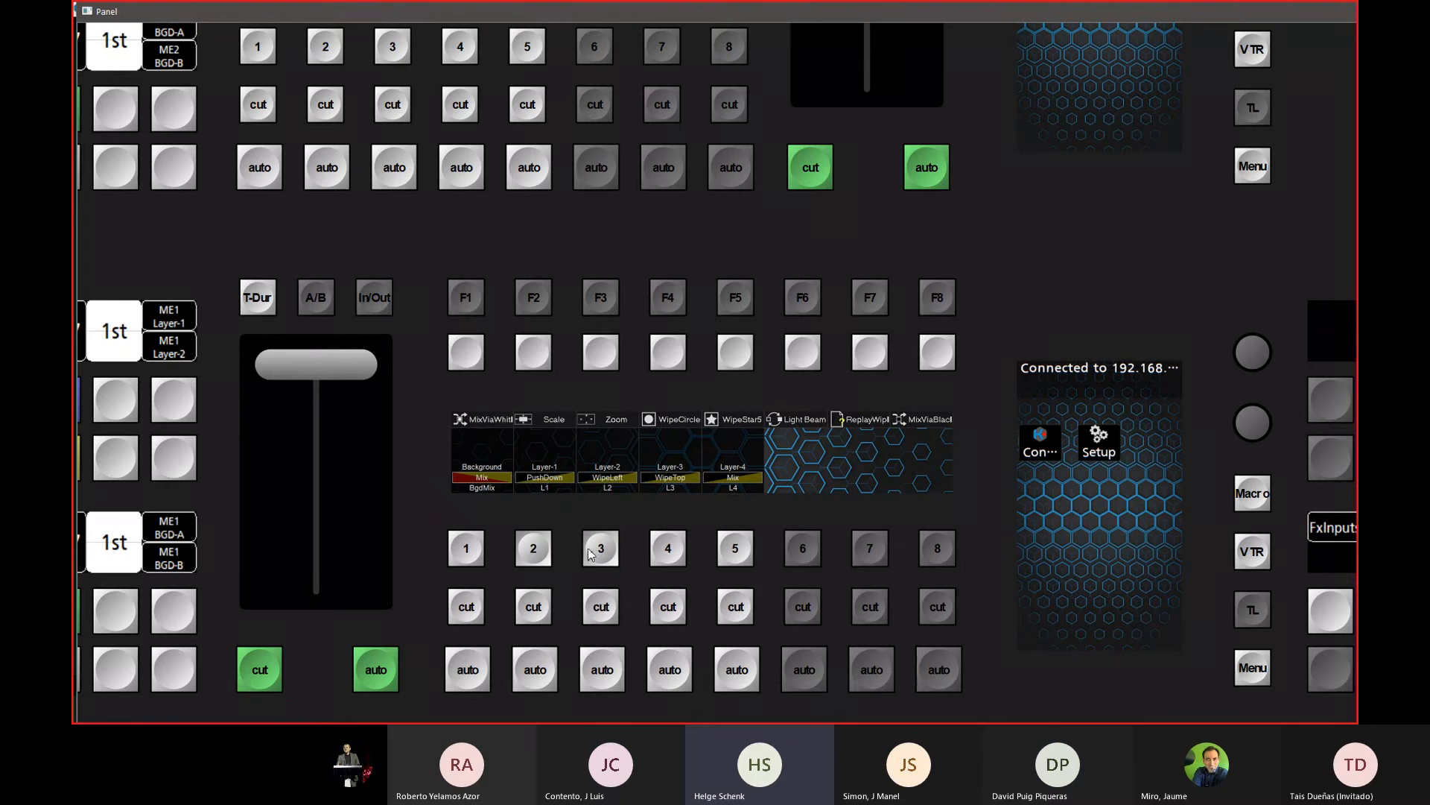
pyautogui.click(669, 553)
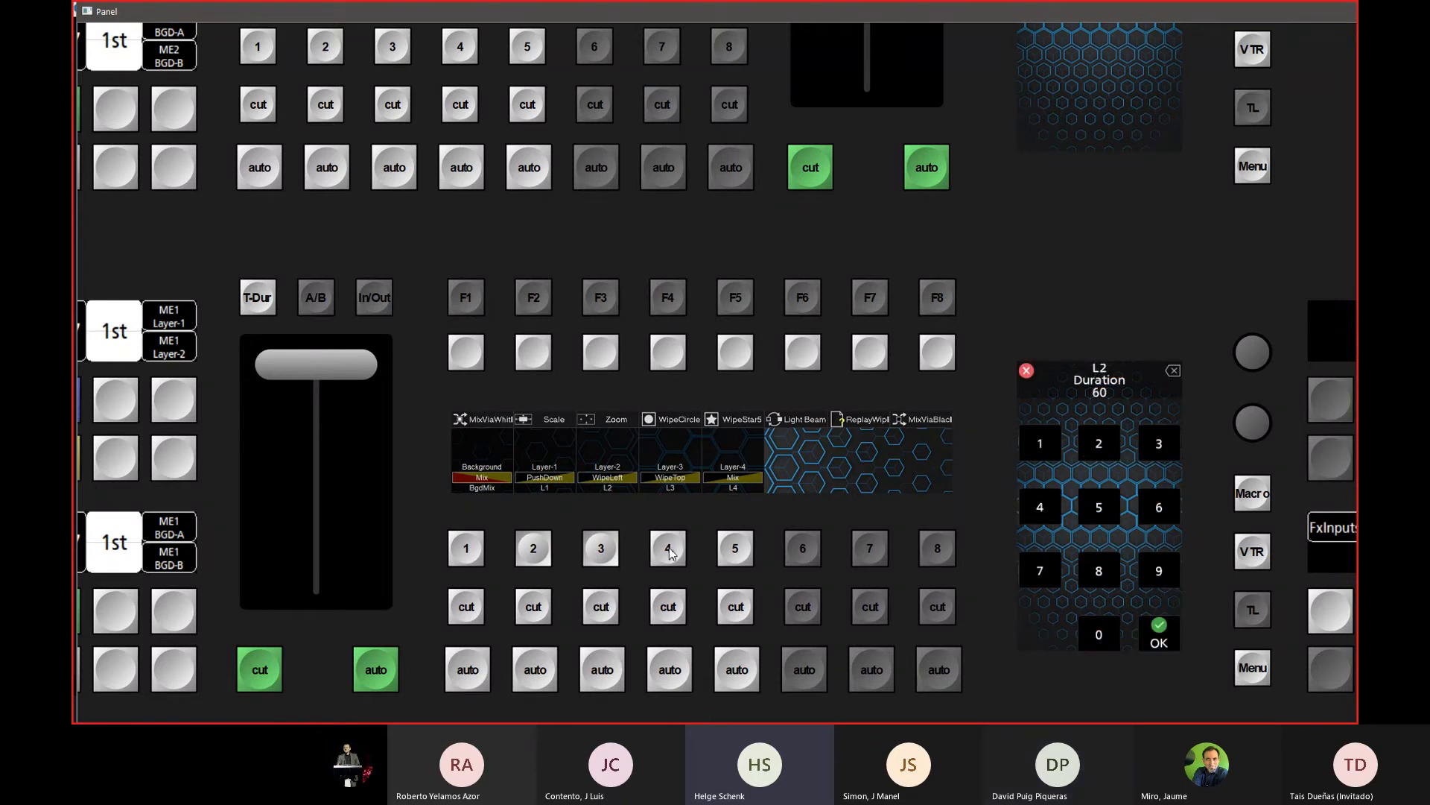
pyautogui.click(457, 555)
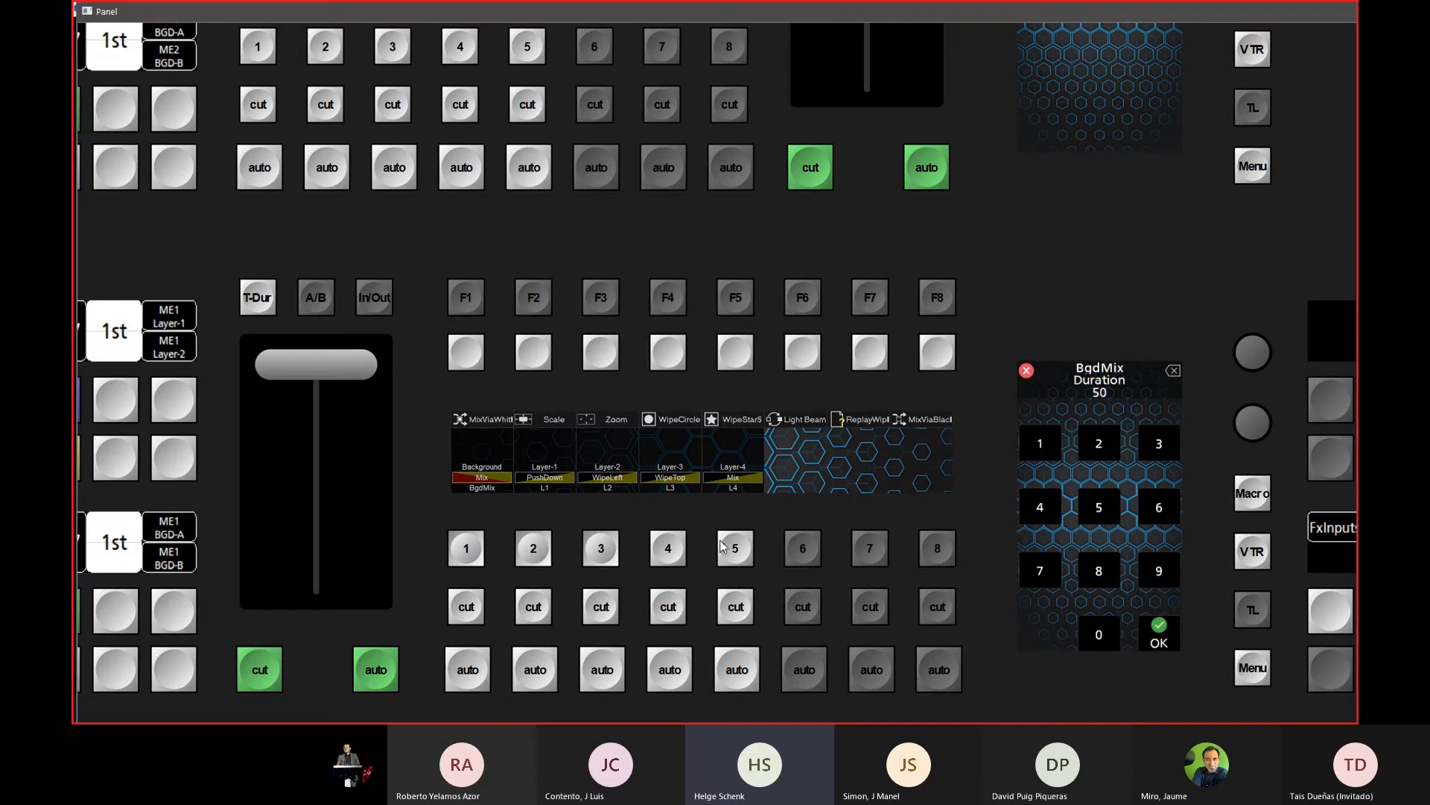
pyautogui.click(1162, 639)
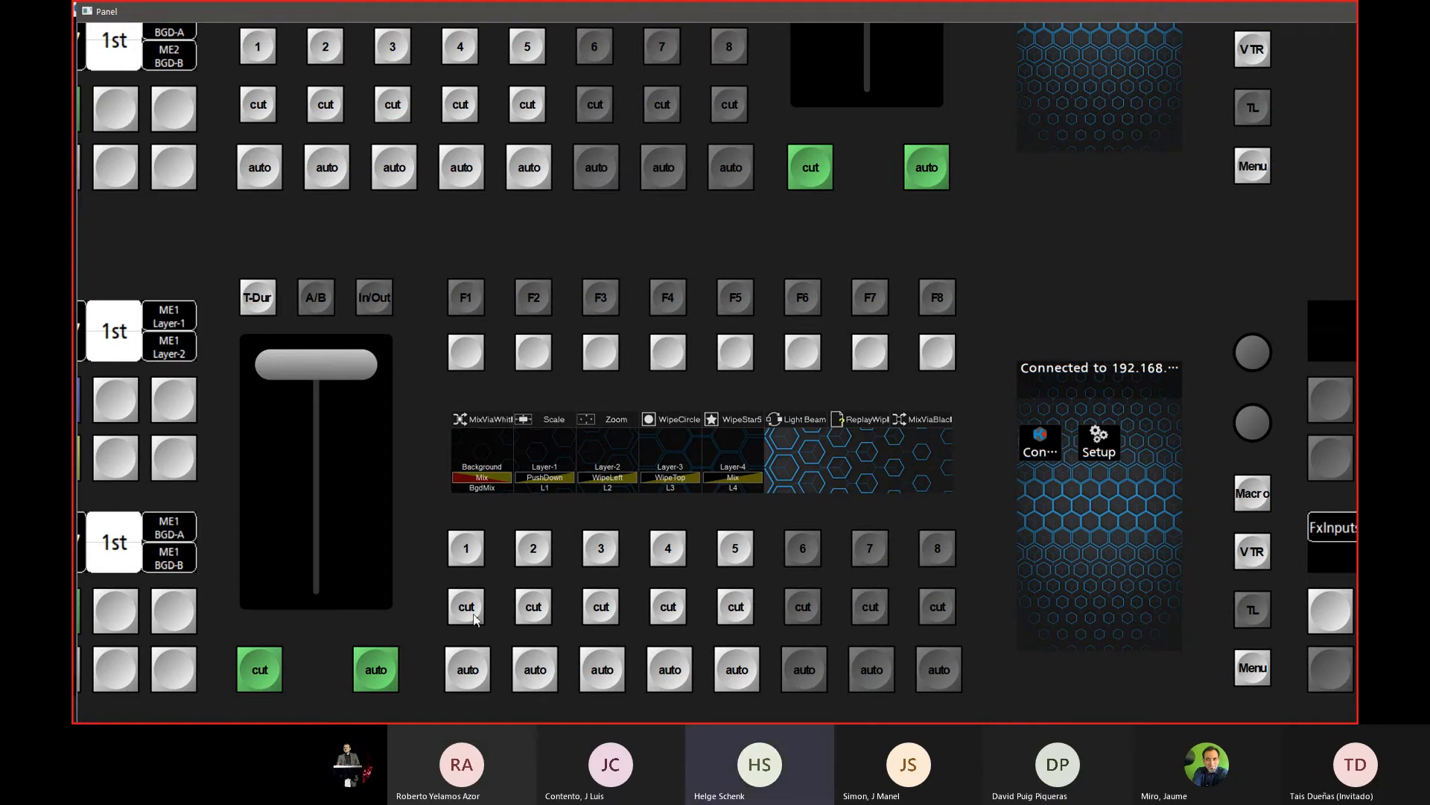
# Step: Run ME1's BgdMix transition twice with its own automatic transition, and once with the deck's main automatic transition
pyautogui.click(467, 674)
pyautogui.click(467, 674)
pyautogui.click(376, 675)
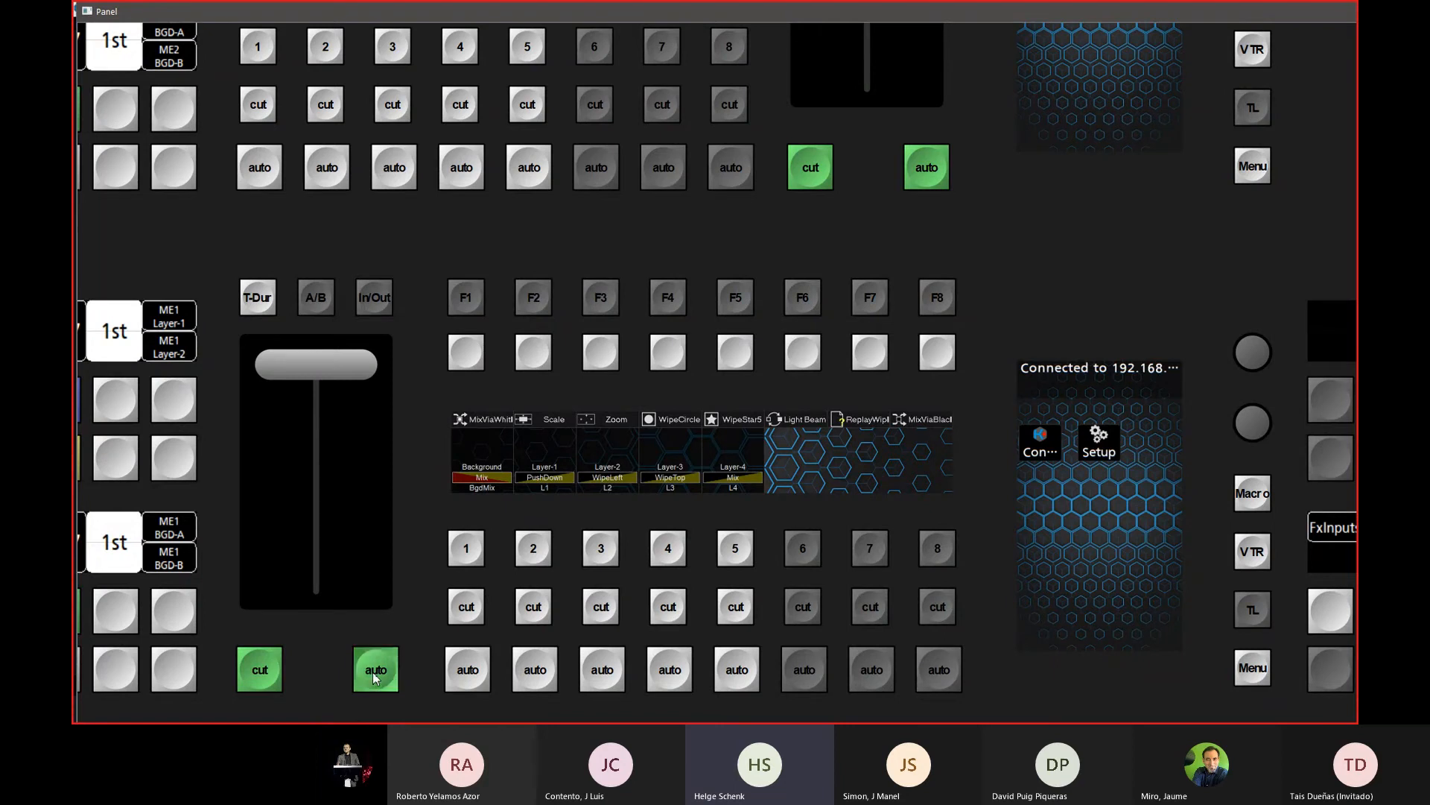
# Step: Run ME1's BgdMix transition three more times on the software panel with the deck's main automatic transition
pyautogui.click(378, 668)
pyautogui.click(378, 672)
pyautogui.click(379, 672)
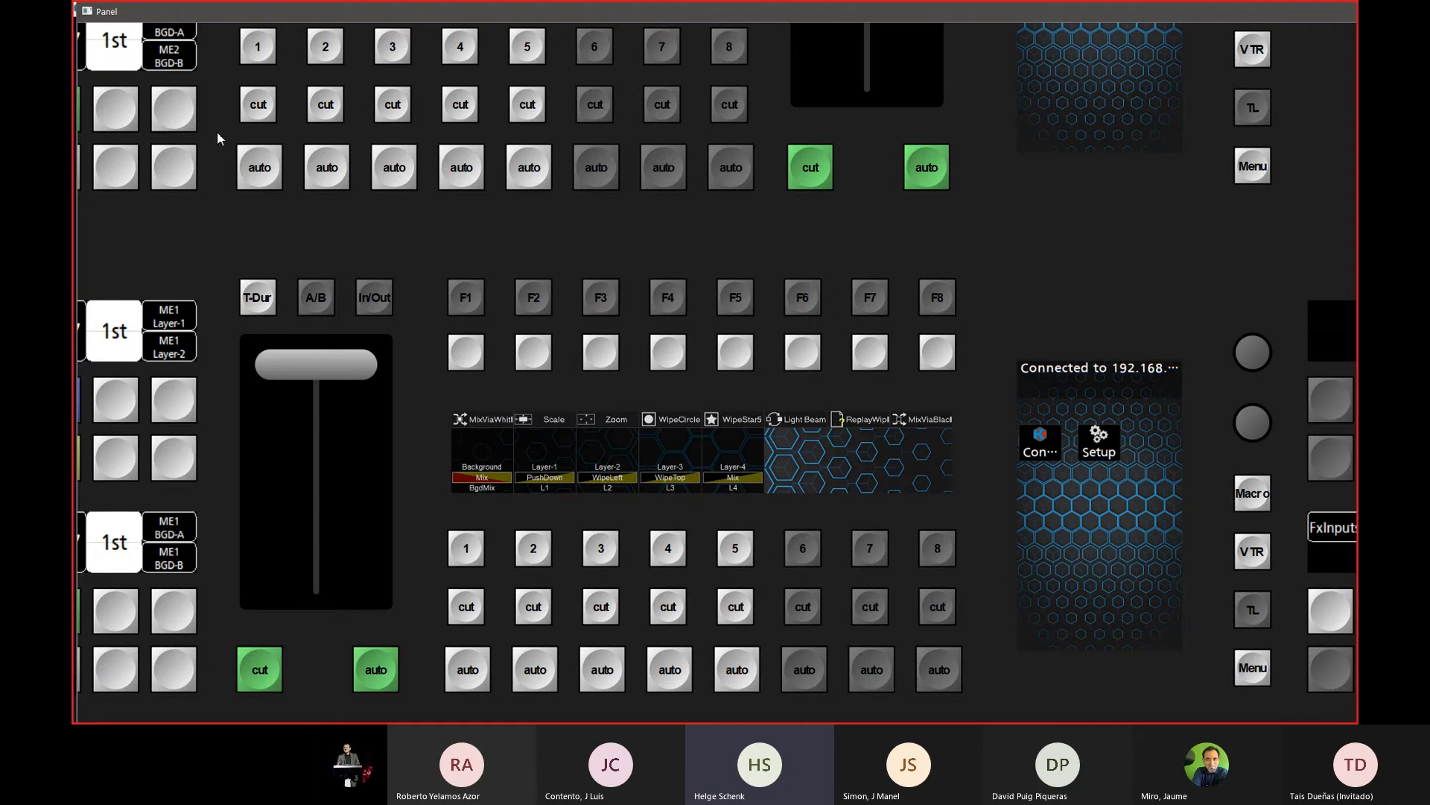
# Step: Switch to KairosCreator and assign the ME1 scene from the ME's folder to window 1 of the MV1 multiviewer layout
pyautogui.hotkey('alt', 'Tab')
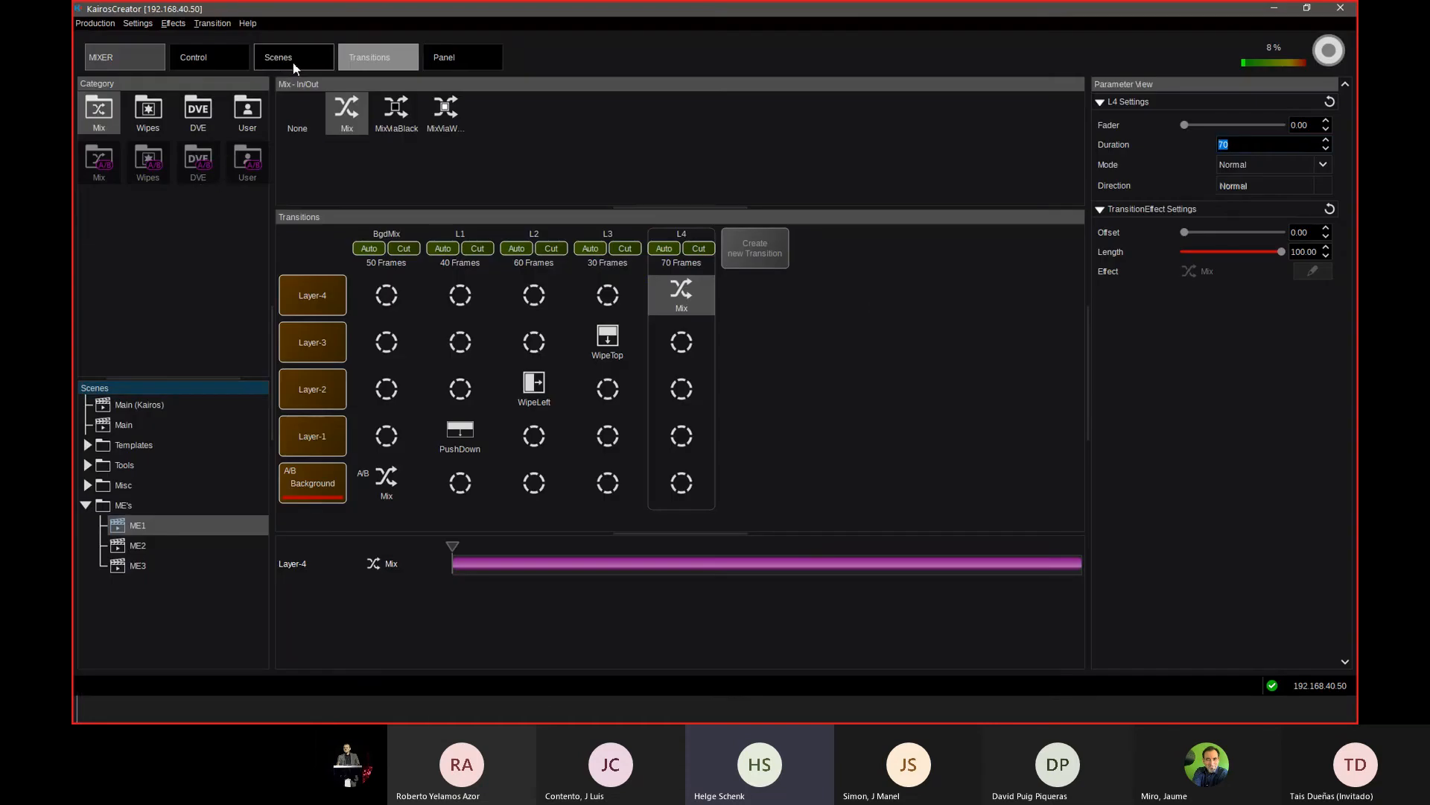
pyautogui.click(141, 66)
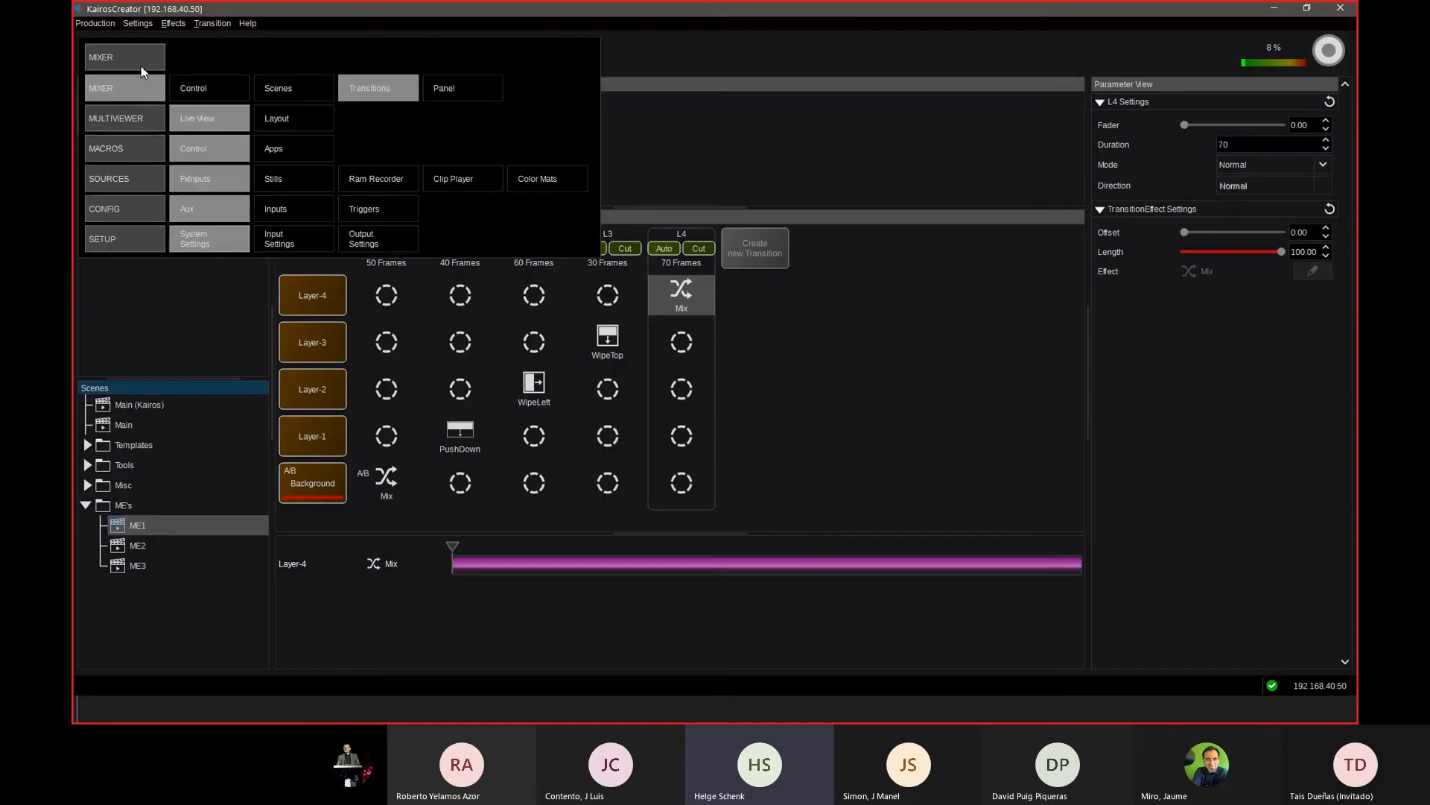
pyautogui.click(295, 119)
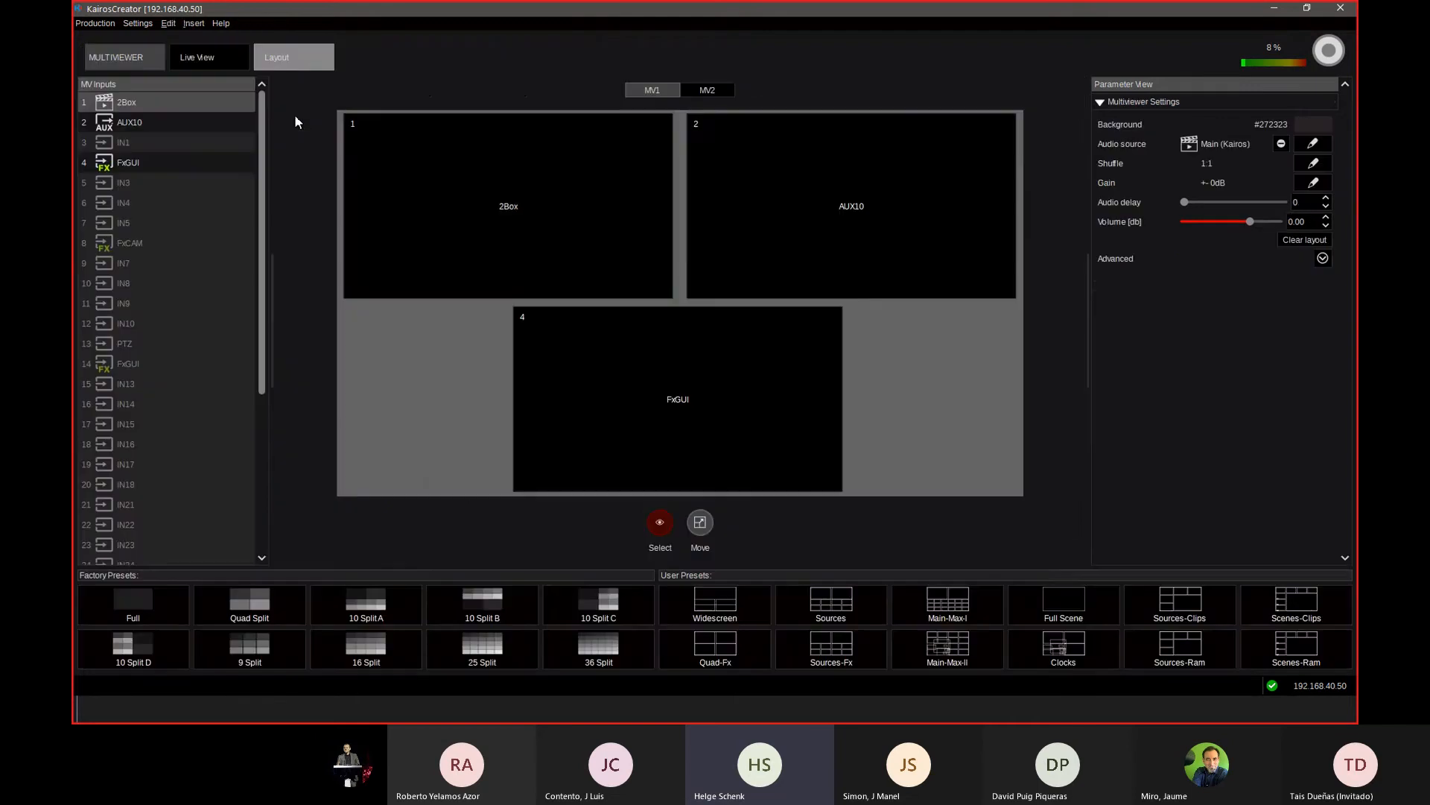
pyautogui.click(552, 217)
pyautogui.doubleClick(551, 217)
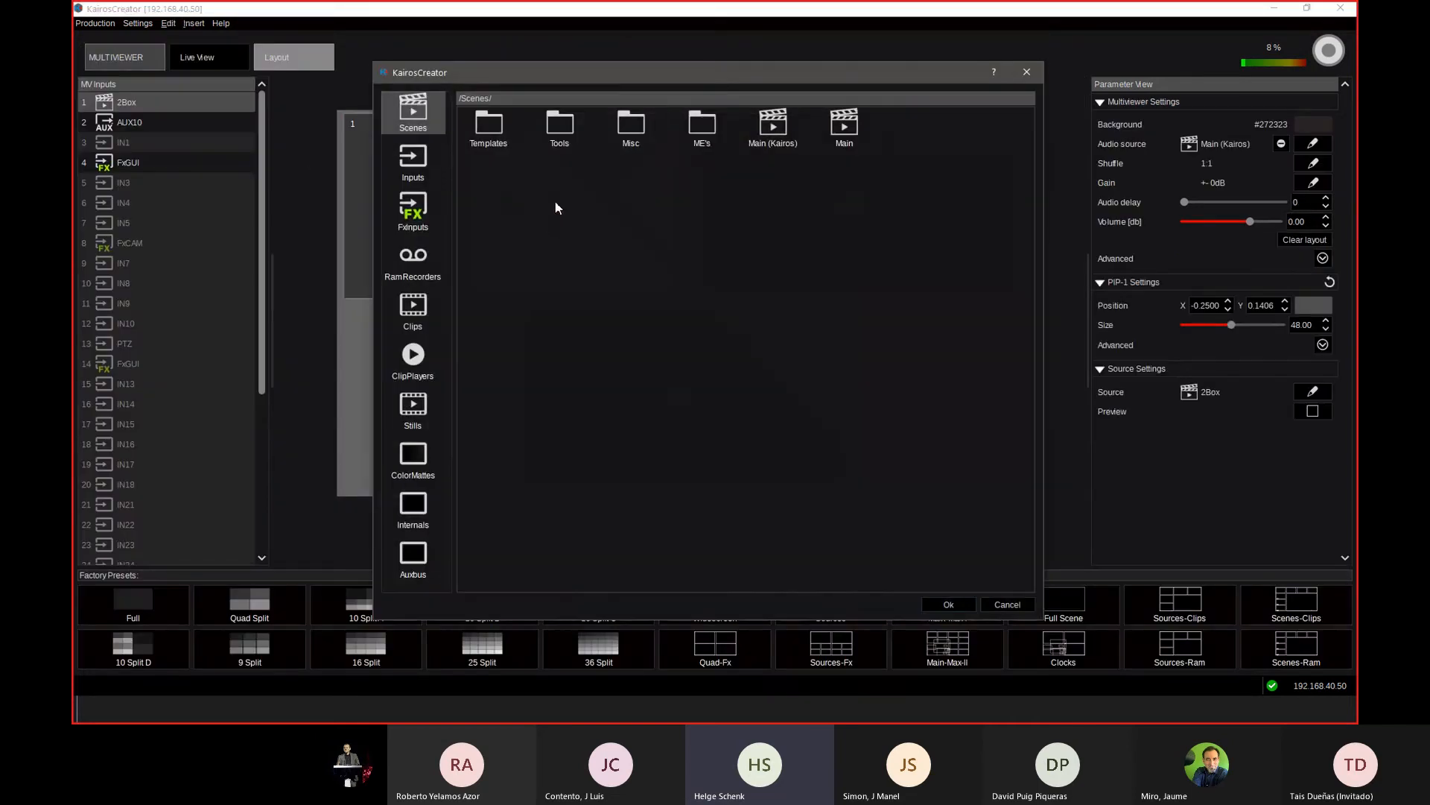
pyautogui.doubleClick(703, 129)
pyautogui.click(565, 126)
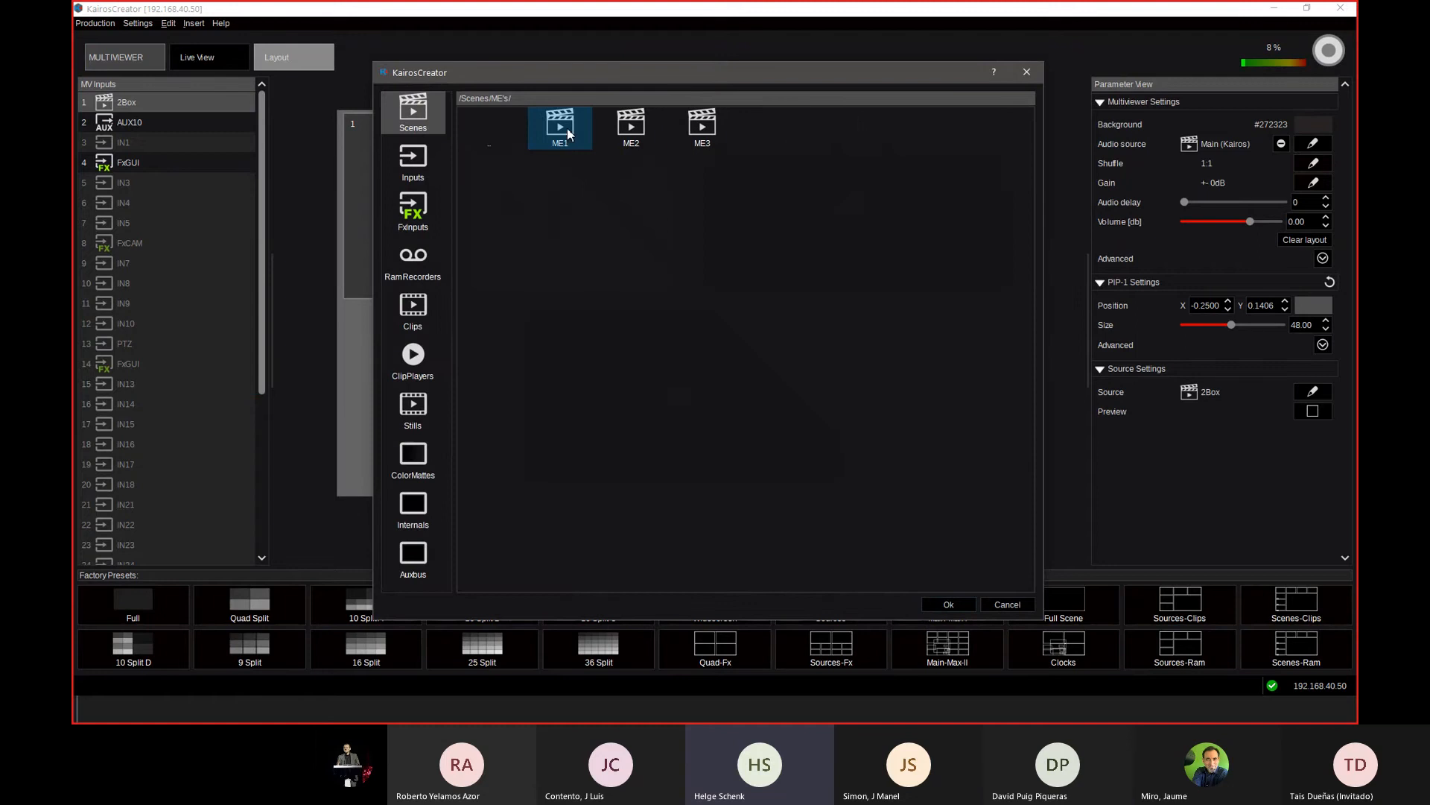
pyautogui.click(940, 606)
# Step: Assign the ME1 scene to window 2 of the MV1 multiviewer layout and enable its preview option
pyautogui.click(906, 152)
pyautogui.doubleClick(905, 151)
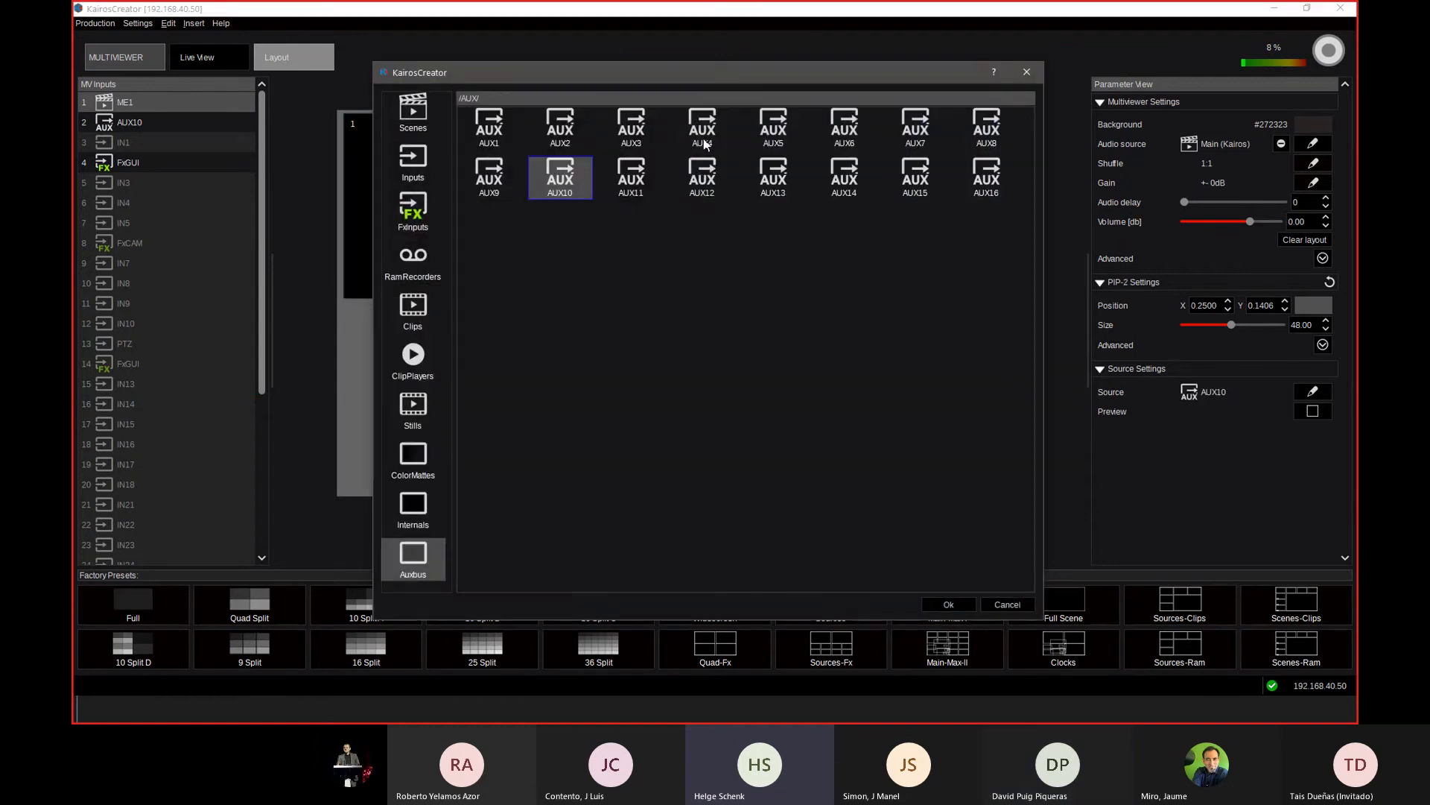
pyautogui.click(403, 112)
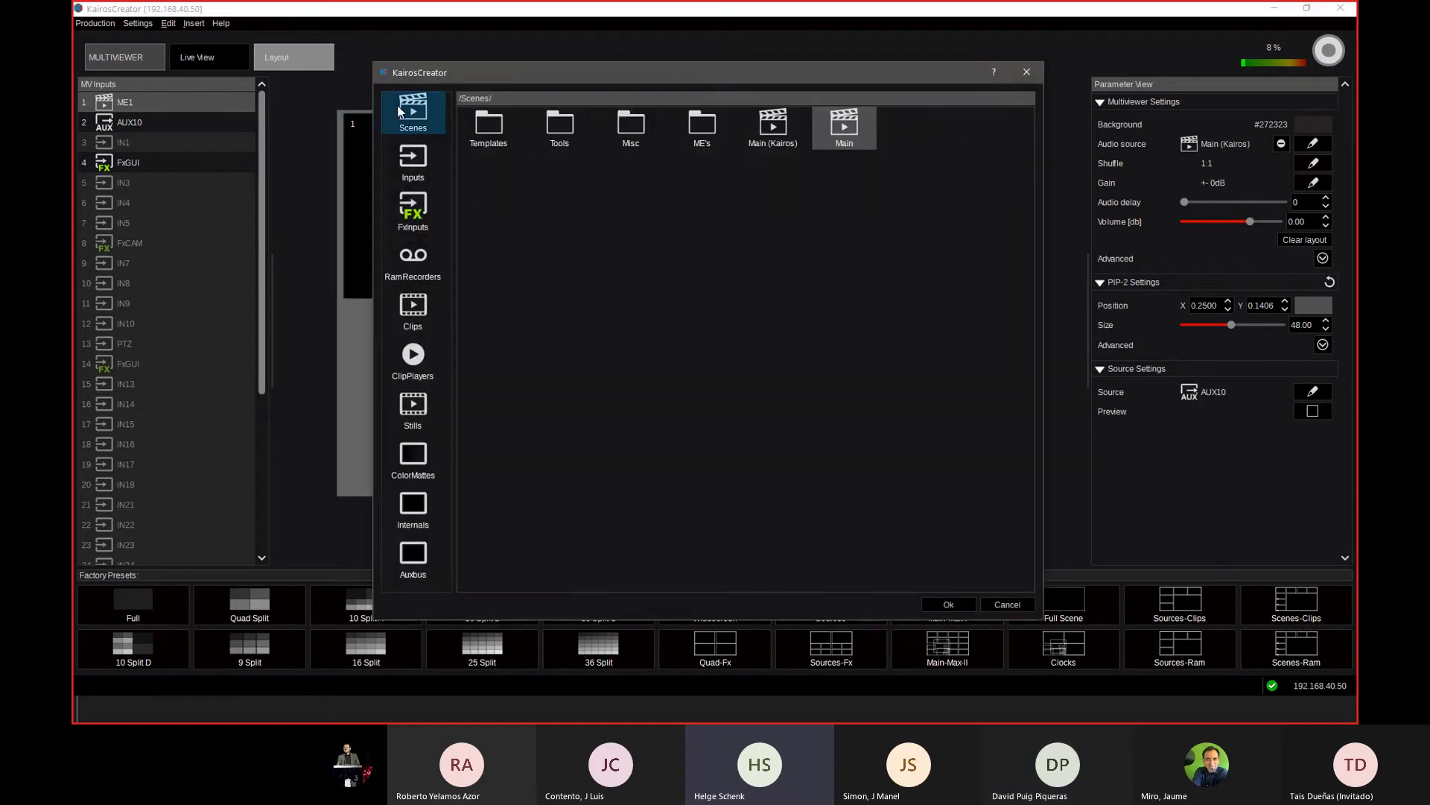
pyautogui.click(689, 129)
pyautogui.doubleClick(689, 128)
pyautogui.click(572, 127)
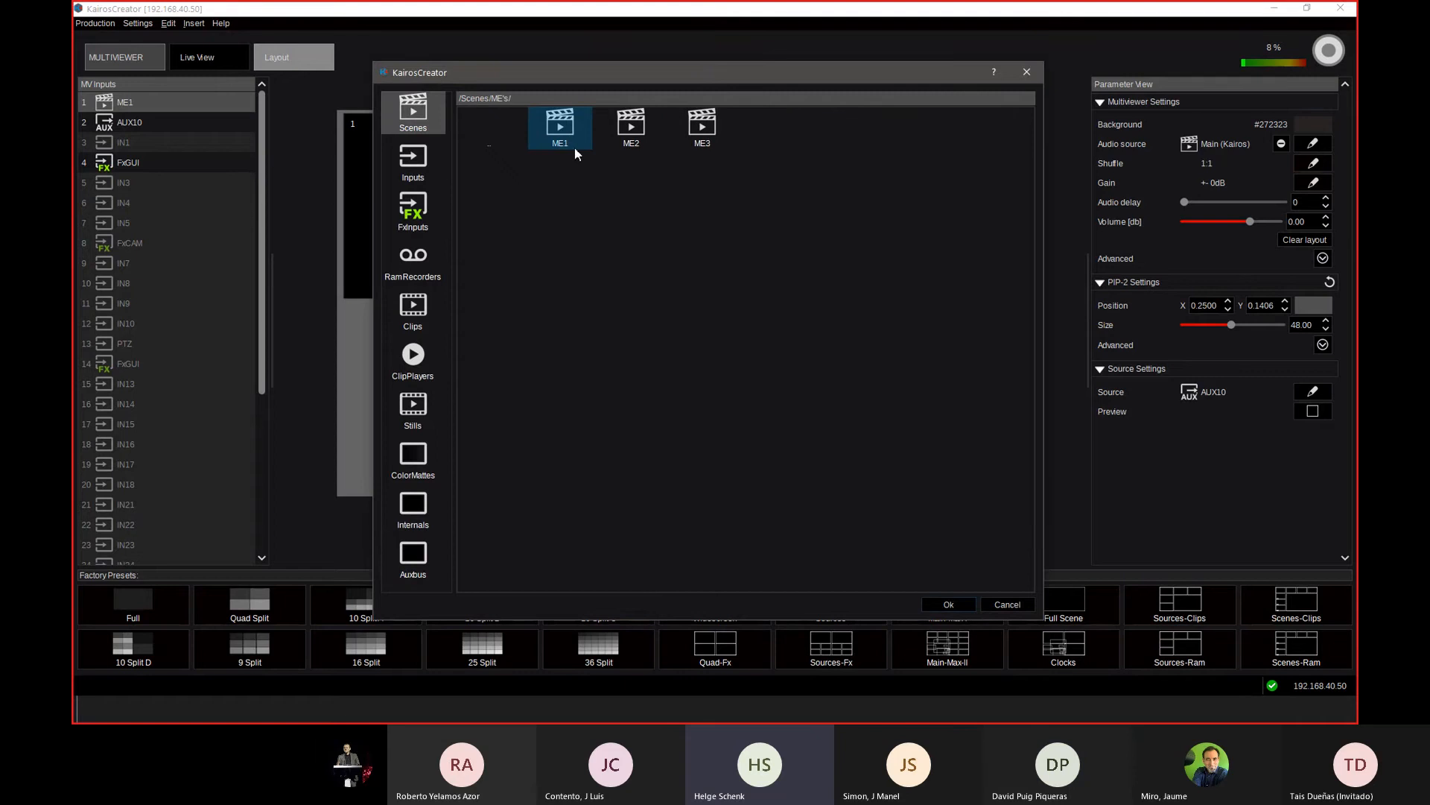
pyautogui.click(944, 604)
pyautogui.click(1313, 411)
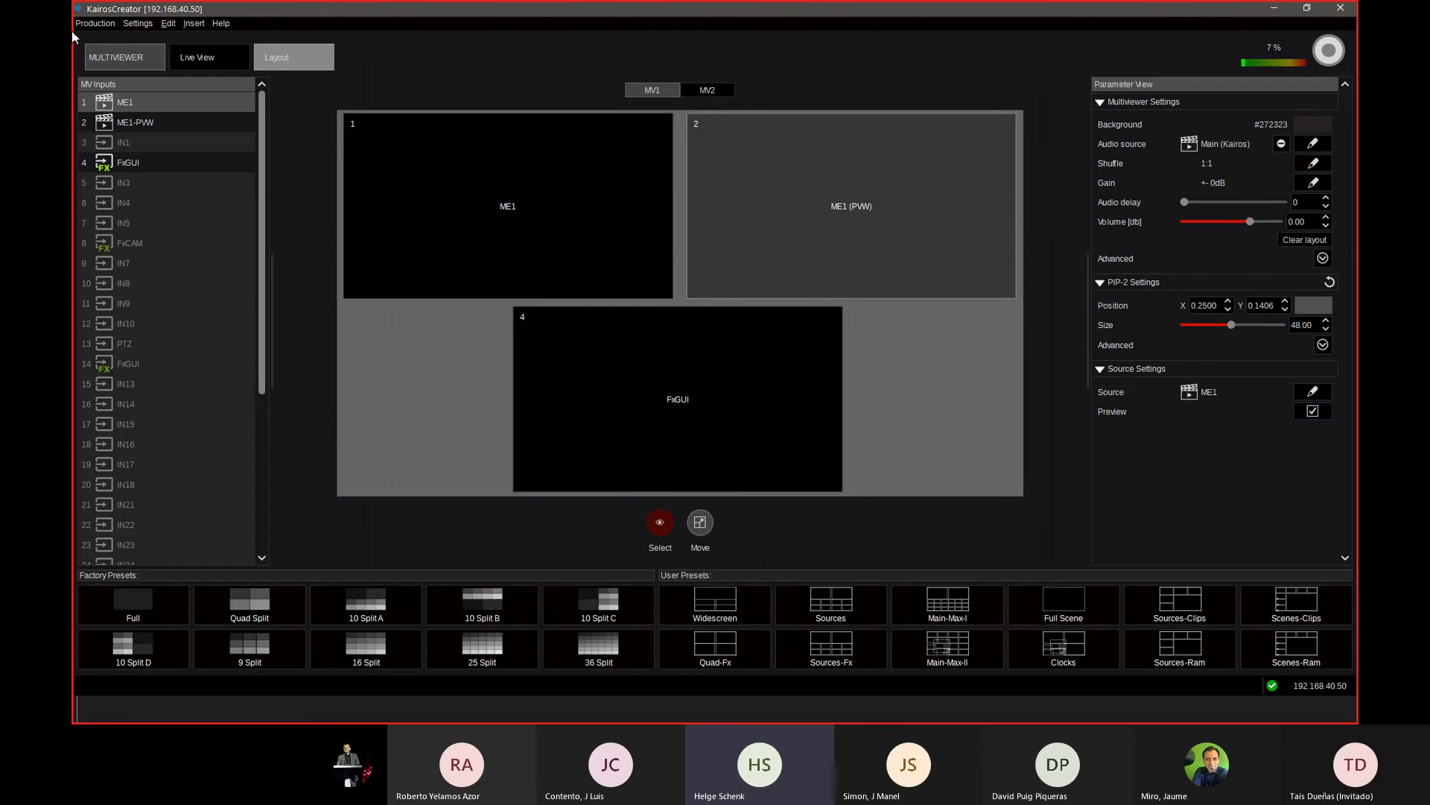
# Step: Delegate Deck B in the mixer control to the ME1 scene from the ME's folder
pyautogui.click(117, 64)
pyautogui.click(228, 96)
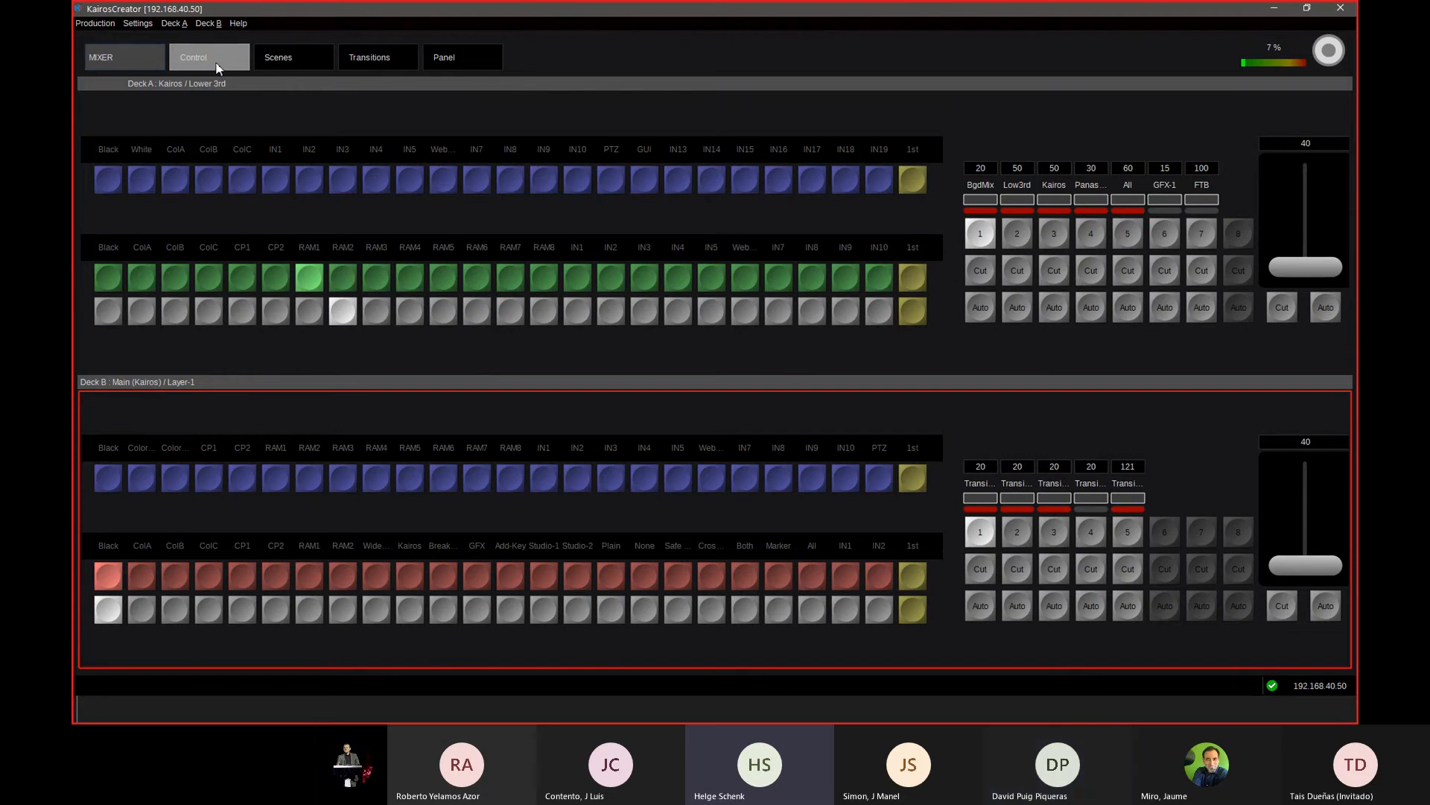
pyautogui.click(203, 26)
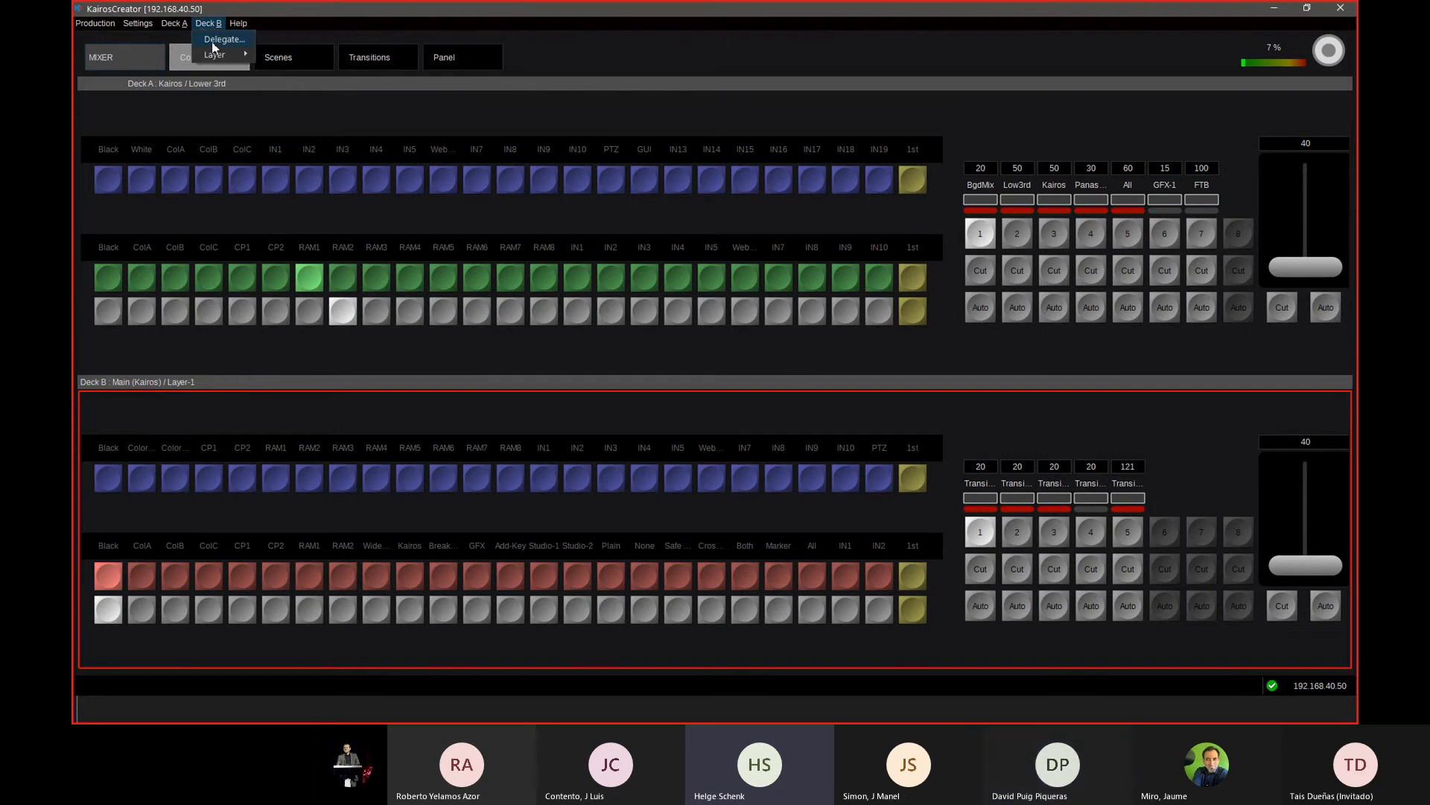
pyautogui.click(216, 39)
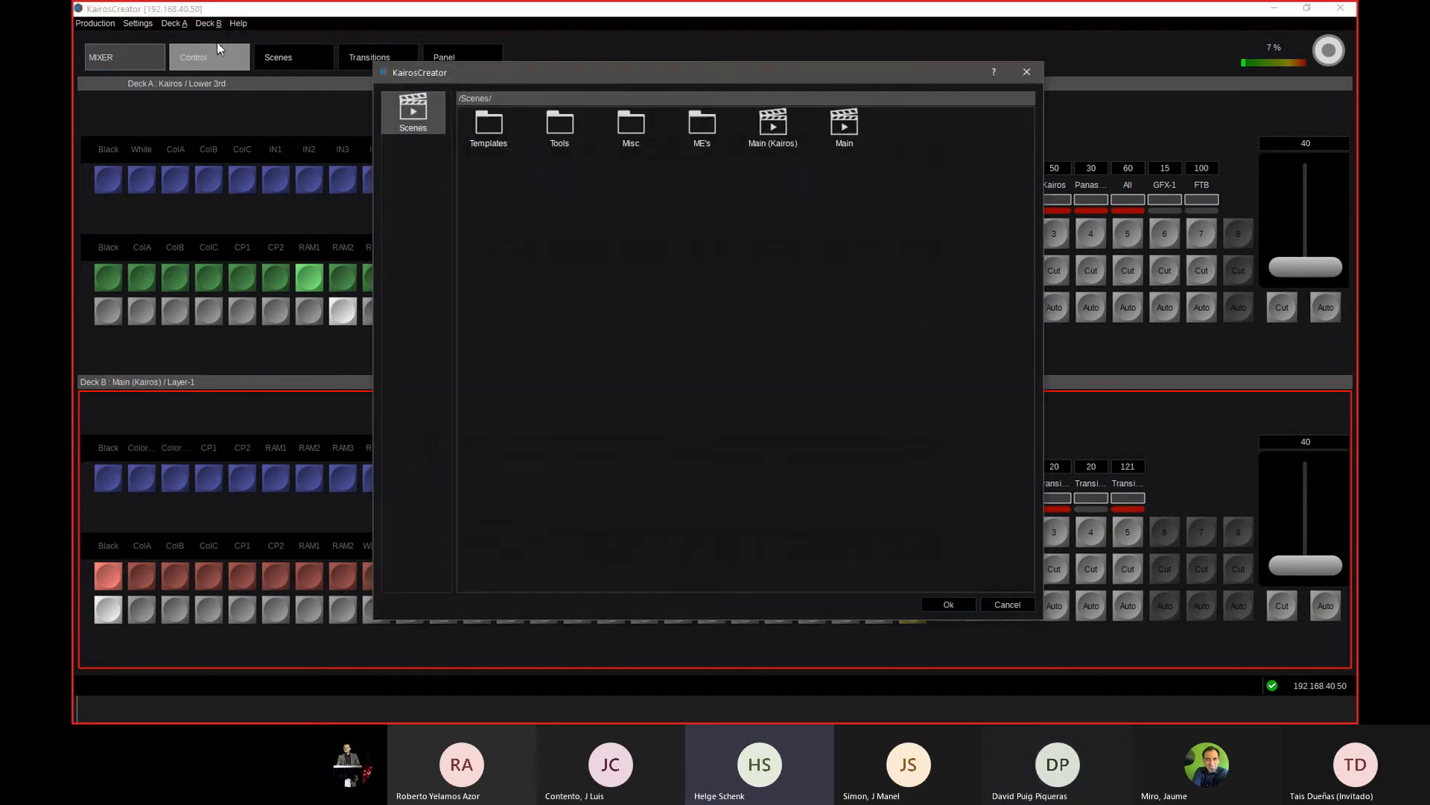
pyautogui.doubleClick(709, 127)
pyautogui.click(542, 129)
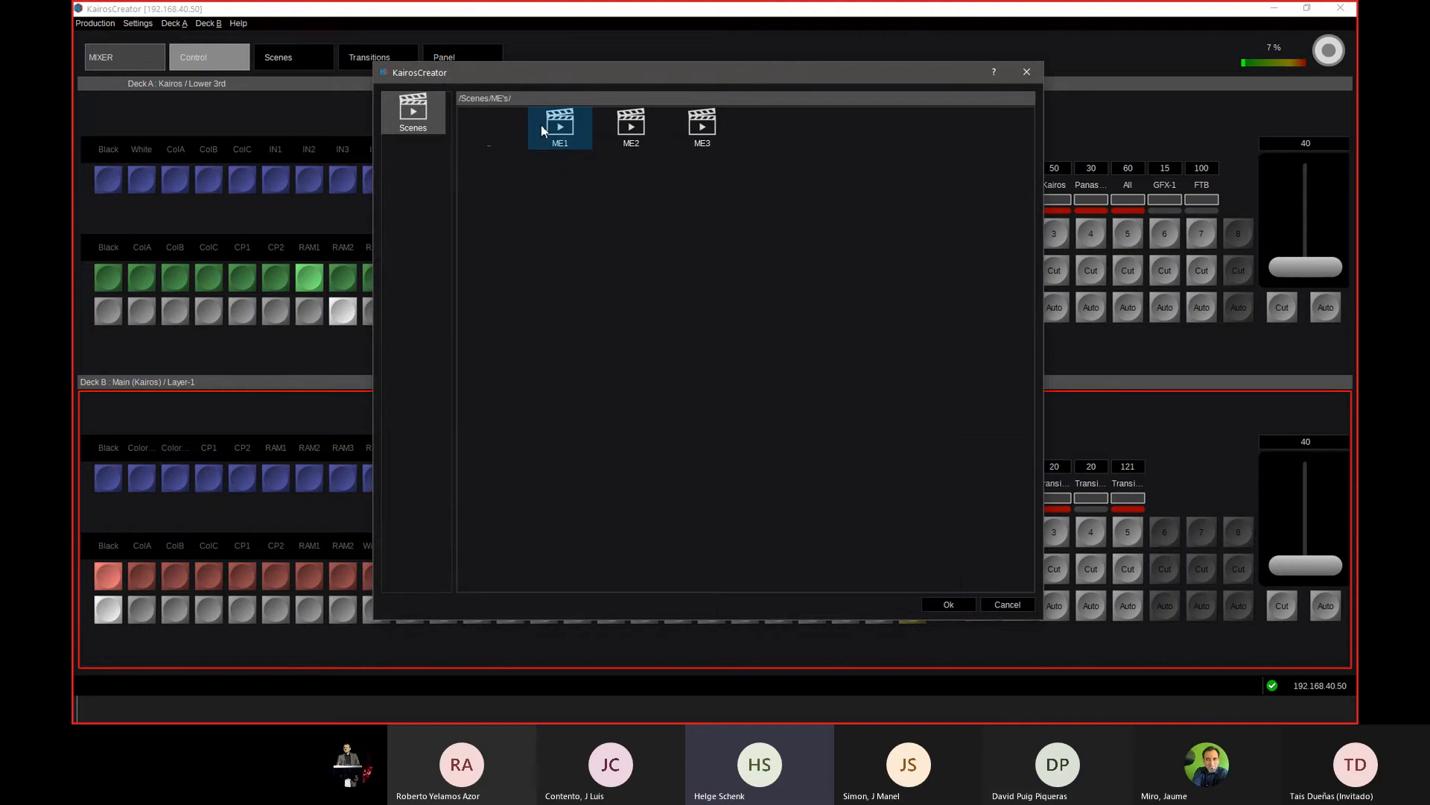
pyautogui.click(934, 600)
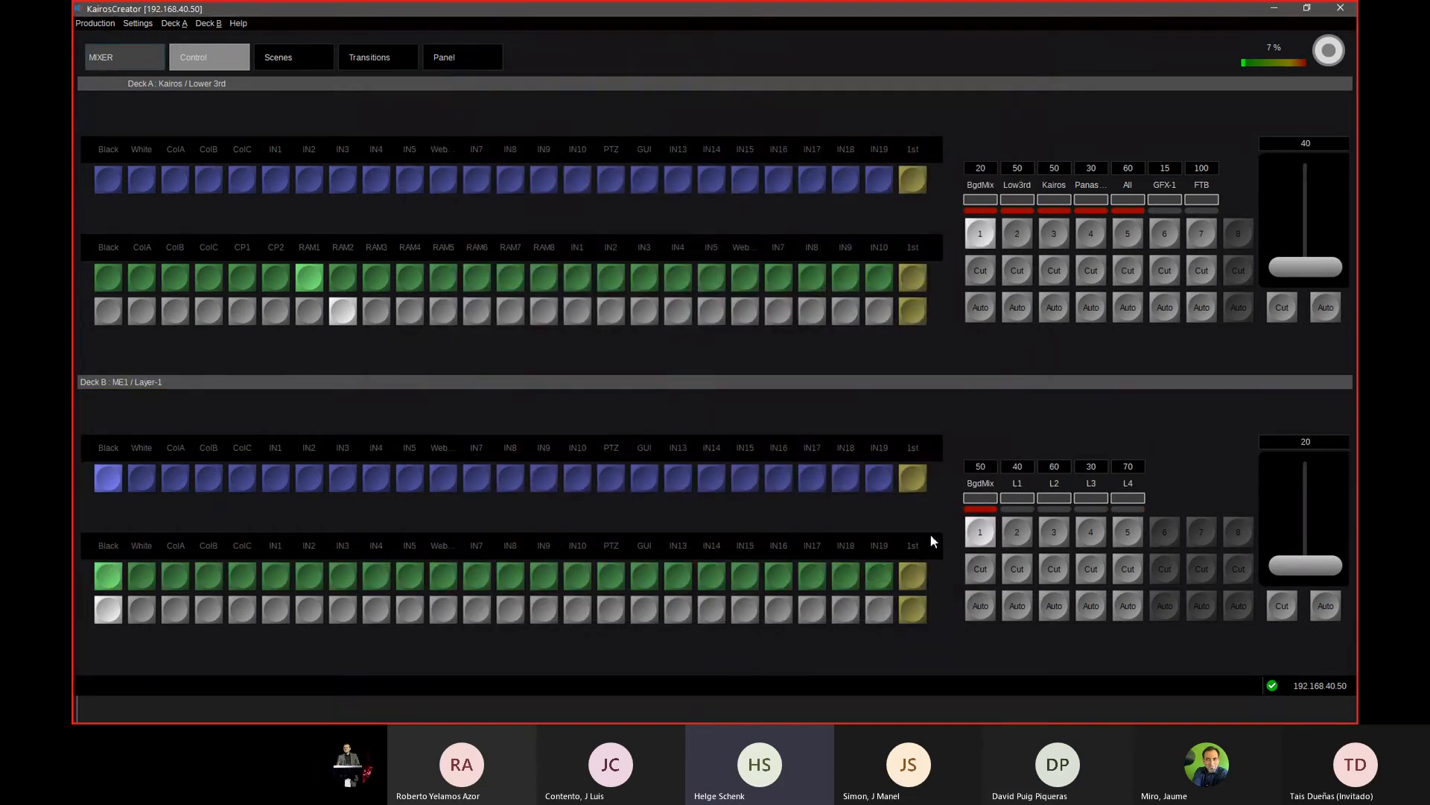
# Step: Run ME1's main automatic transition three times on the software panel and once from Deck B in KairosCreator's mixer control
pyautogui.hotkey('alt', 'Tab')
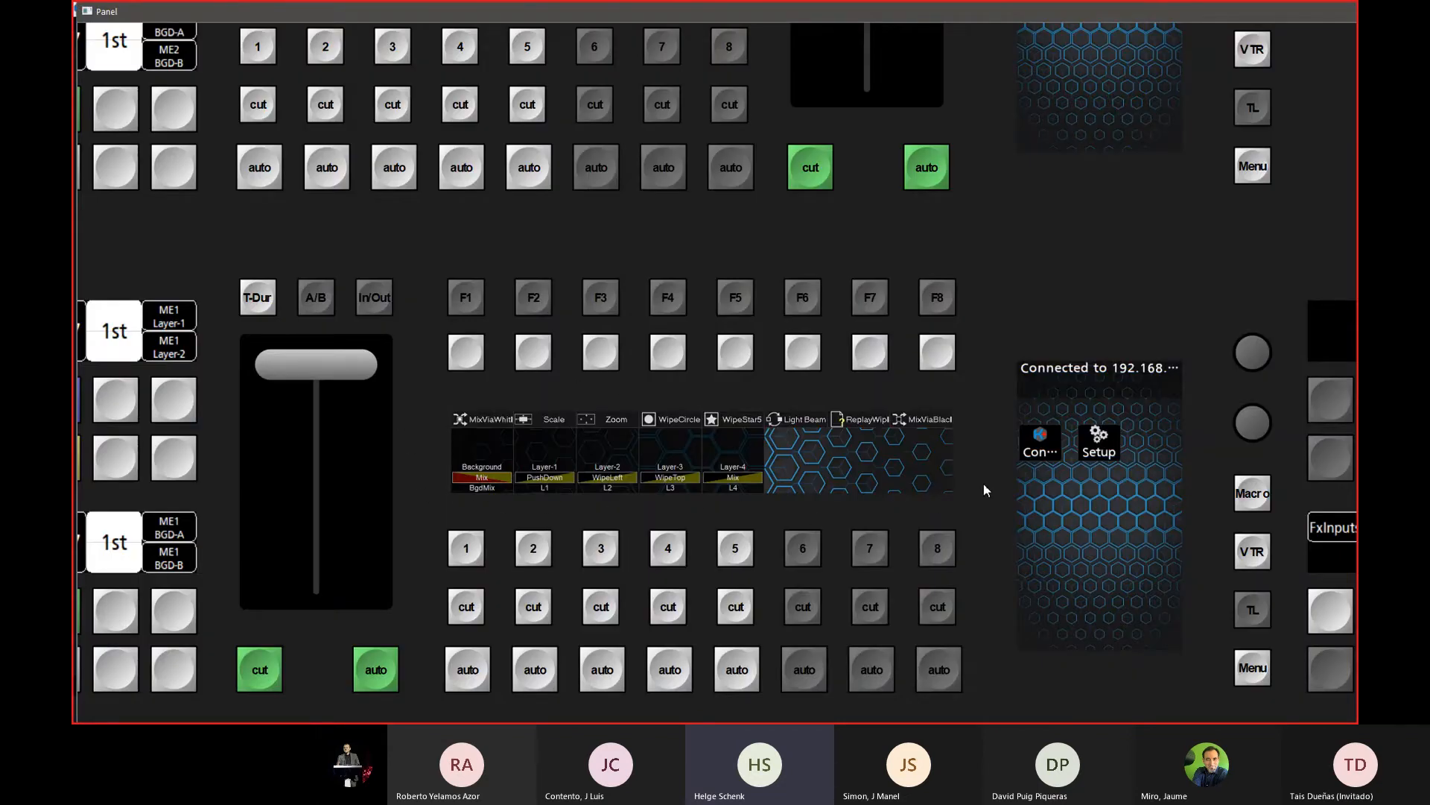
pyautogui.hotkey('alt', 'Tab')
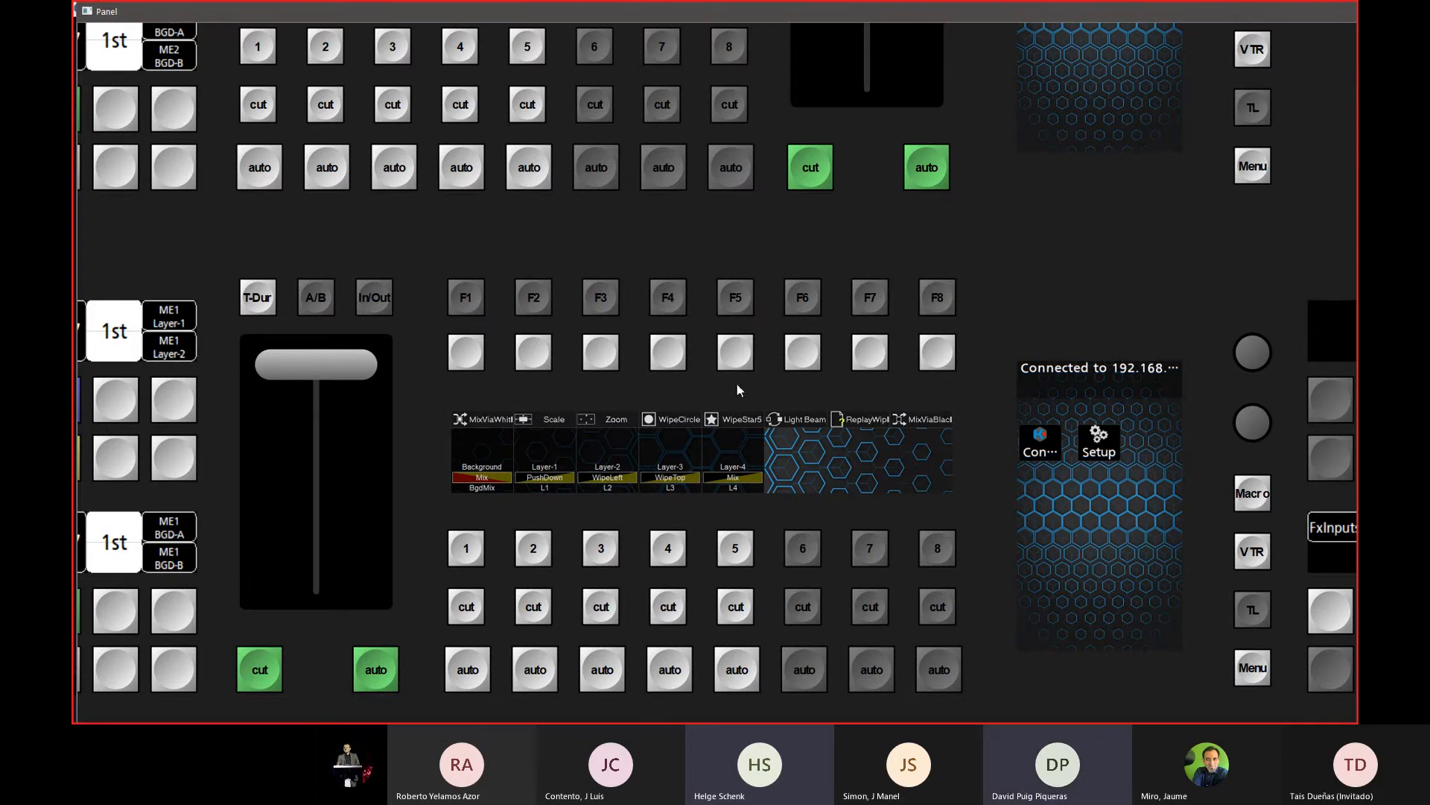
pyautogui.click(365, 674)
pyautogui.click(365, 673)
pyautogui.click(365, 673)
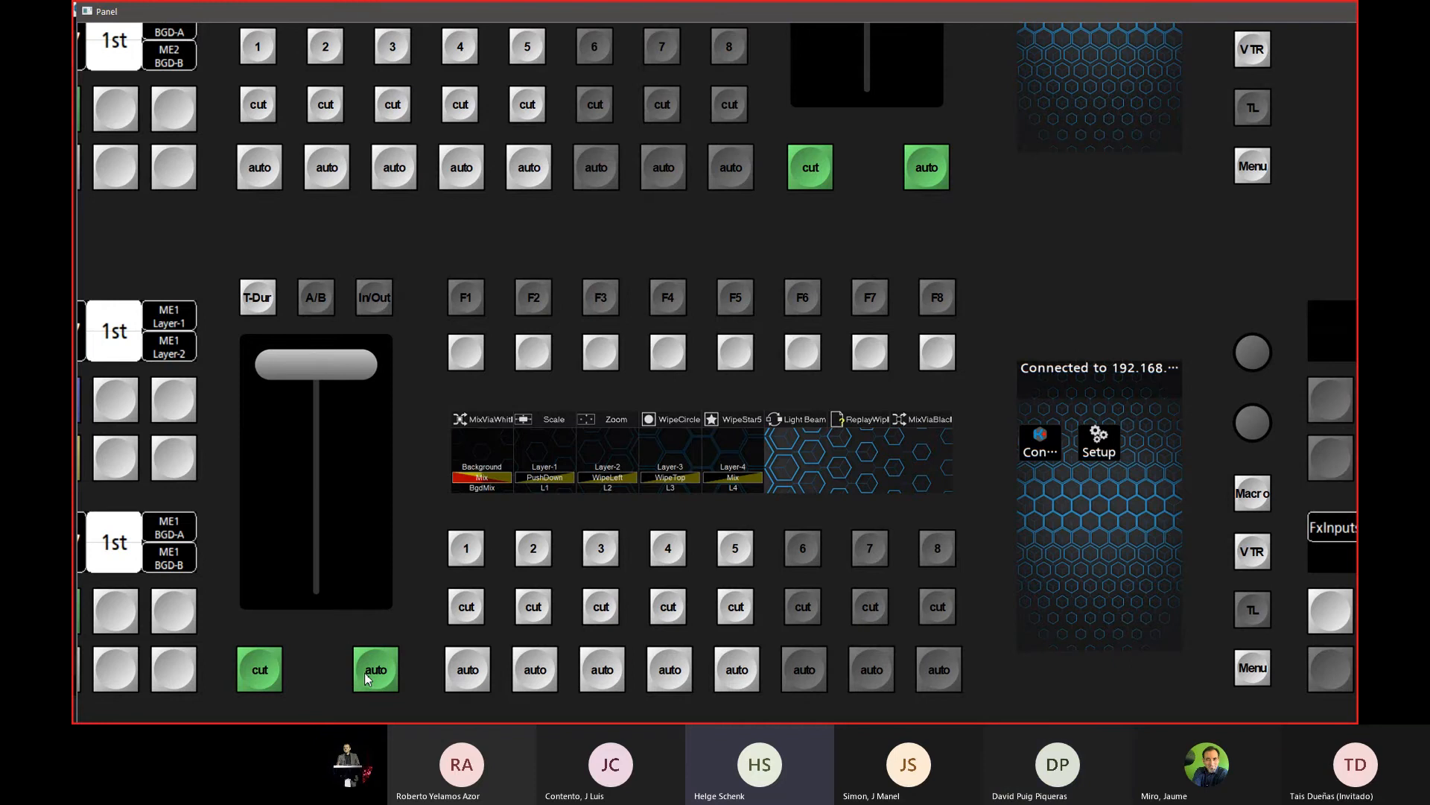
pyautogui.hotkey('alt', 'Tab')
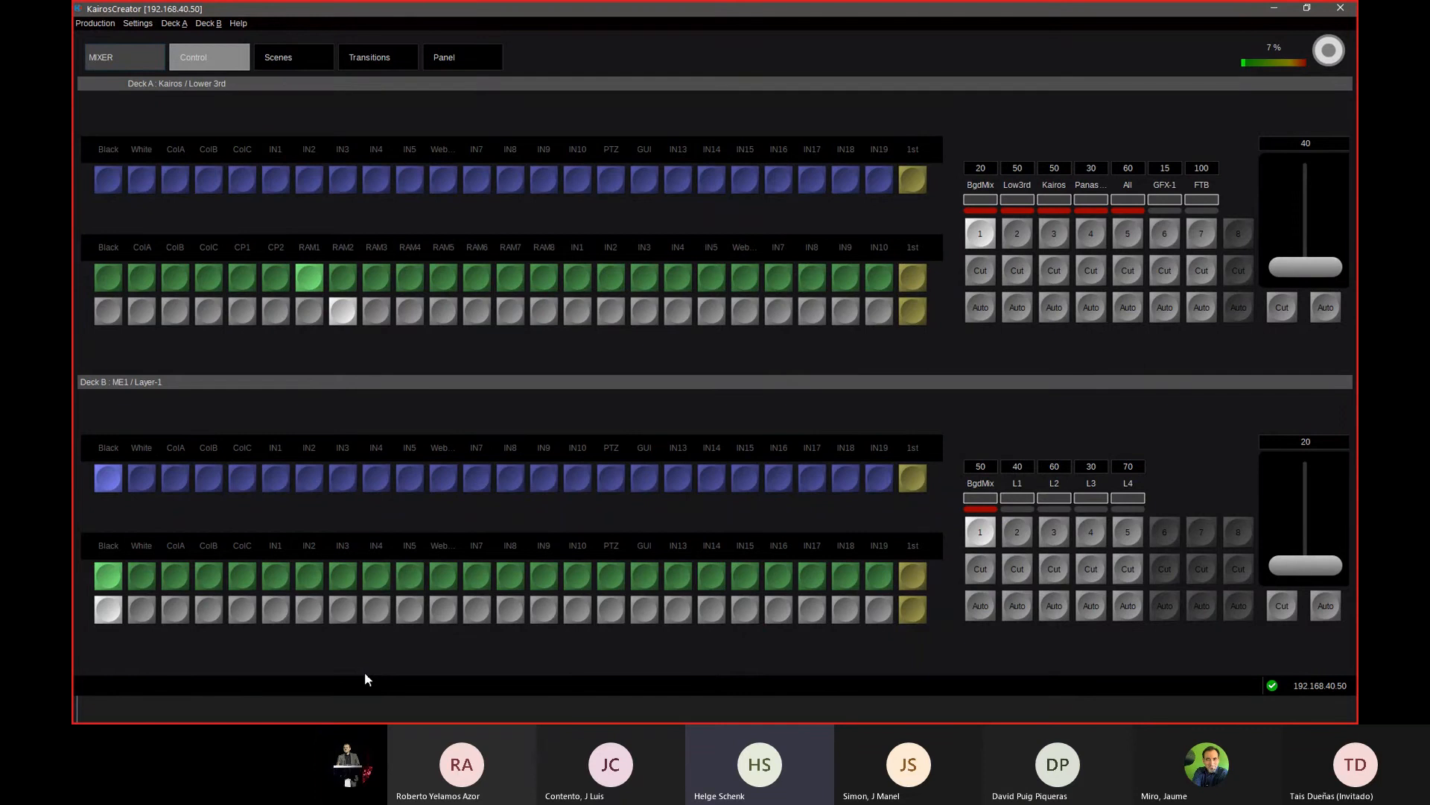
pyautogui.click(1327, 607)
# Step: Look at the multiviewer's layout and live view, and return to the mixer control
pyautogui.hotkey('ctrl', 'Tab')
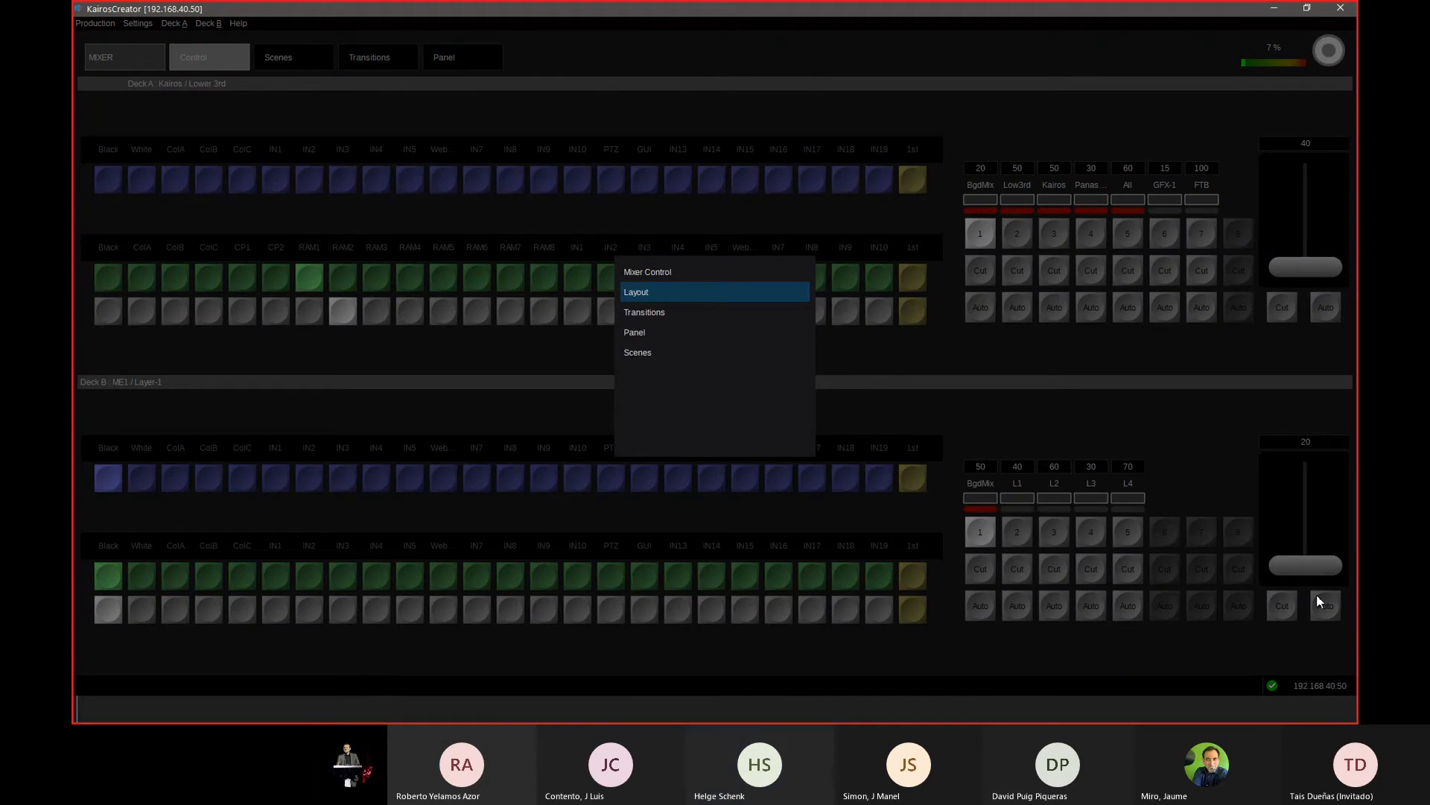
pyautogui.press('Return')
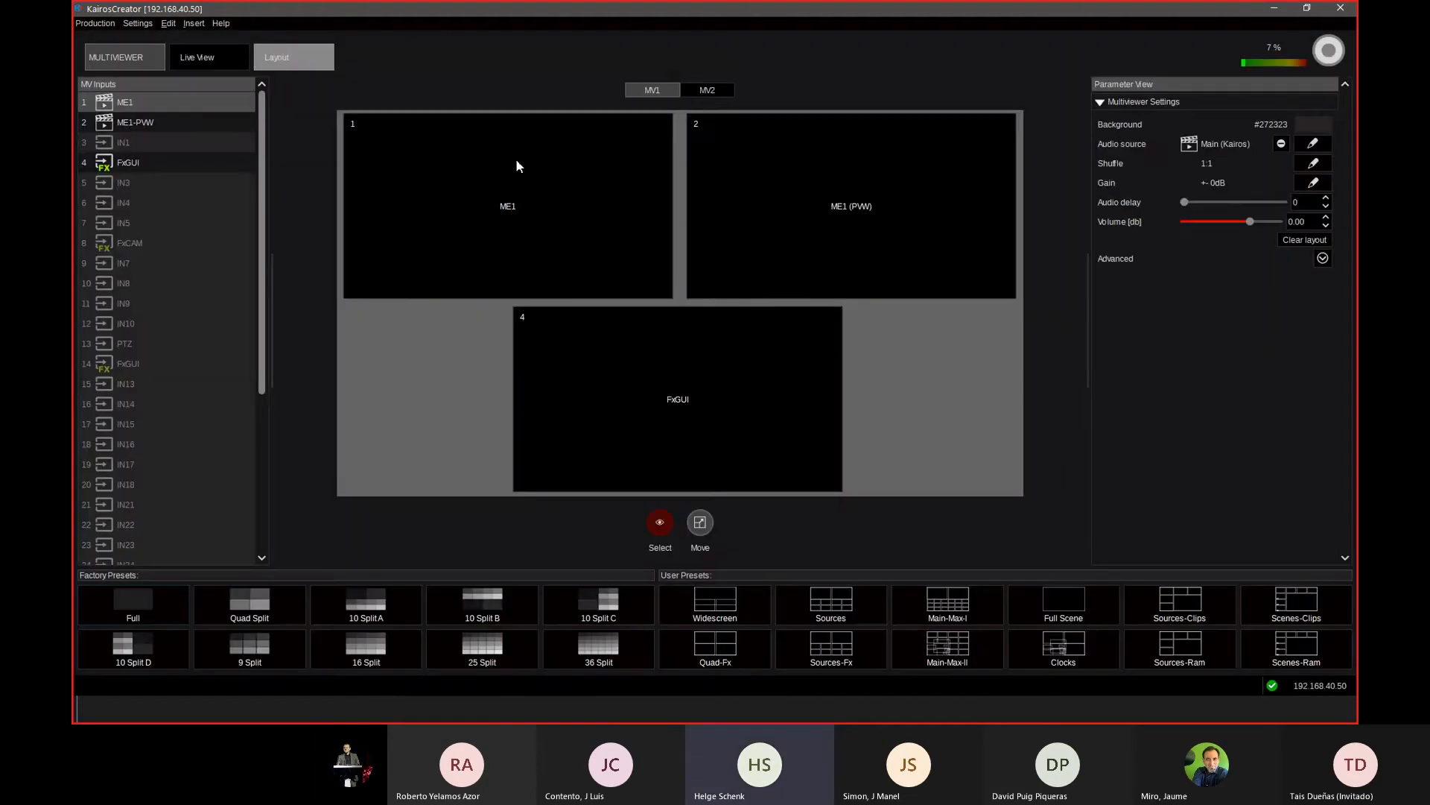
pyautogui.click(215, 57)
pyautogui.click(319, 60)
pyautogui.click(152, 55)
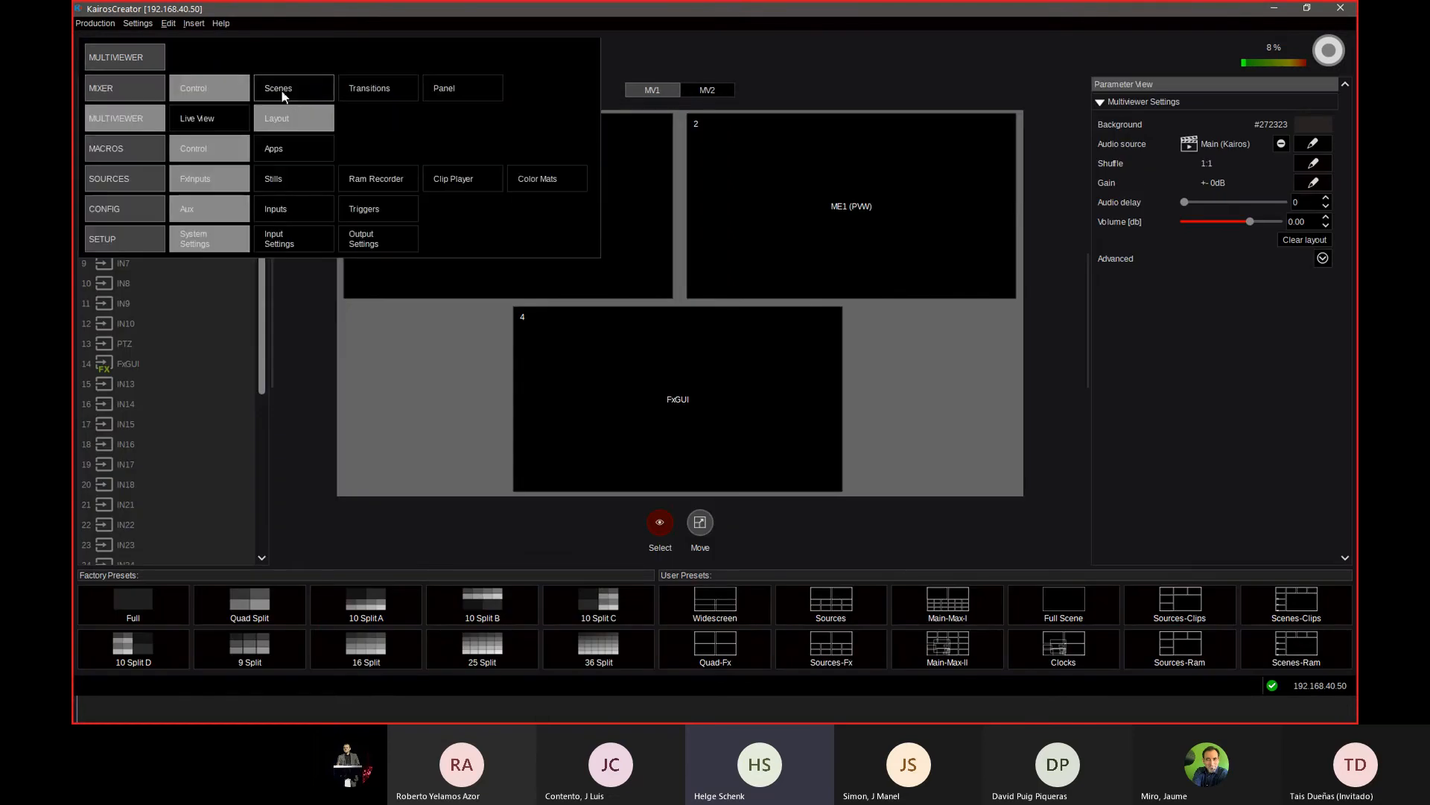
pyautogui.click(206, 87)
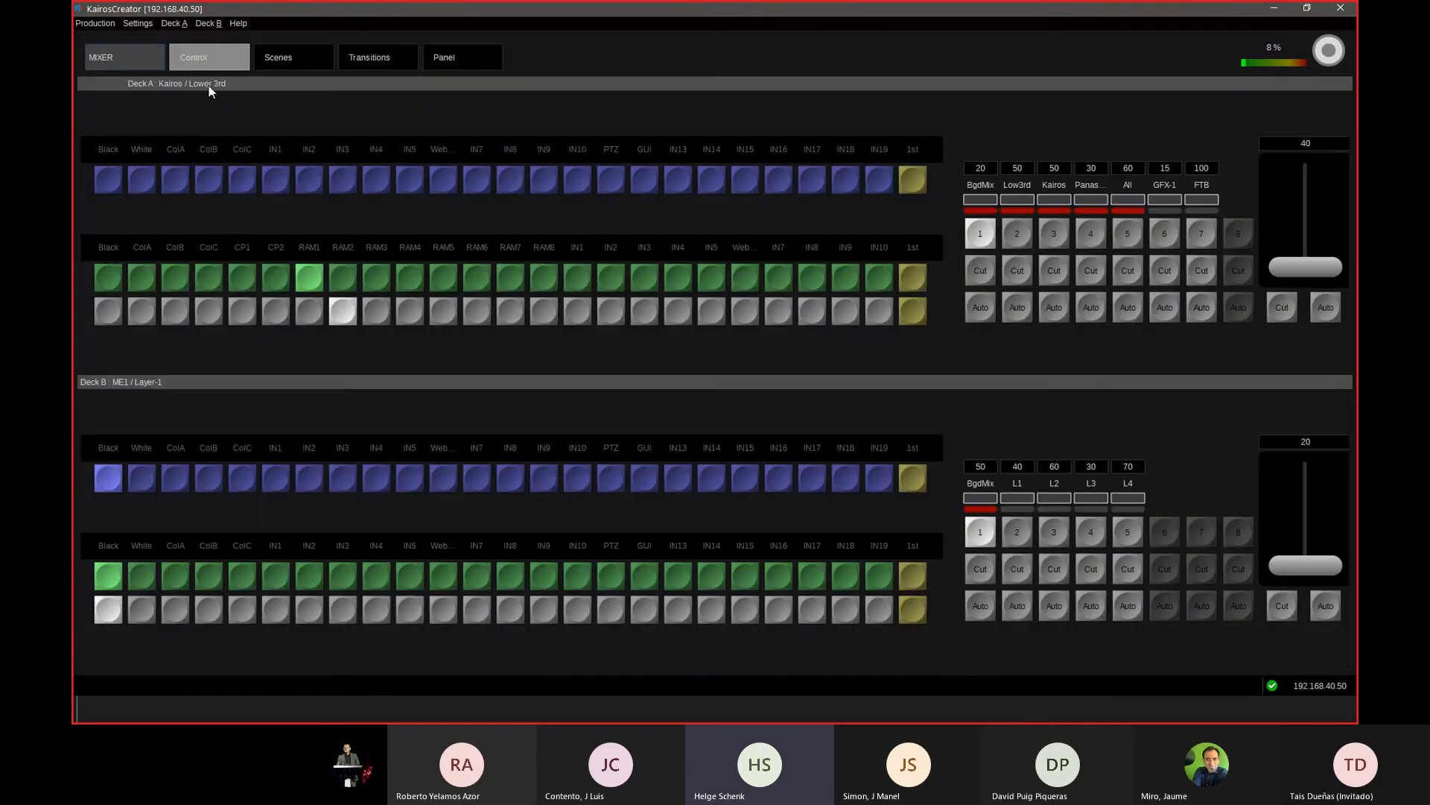
# Step: Set Deck B's program source to IN1 and its preview source to IN4, and open the multiviewer's live view
pyautogui.click(281, 574)
pyautogui.click(311, 611)
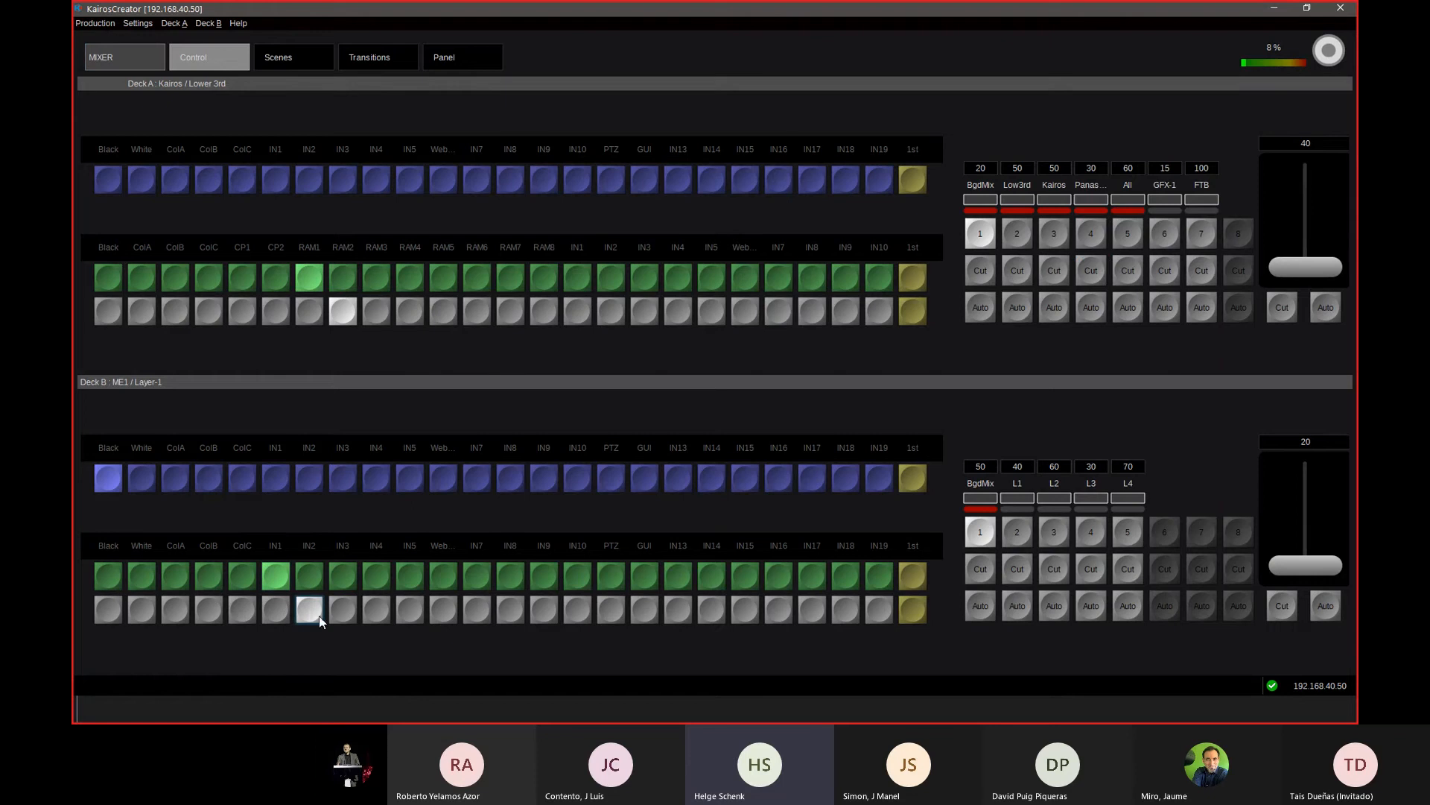
pyautogui.click(377, 610)
pyautogui.hotkey('ctrl', 'Tab')
pyautogui.hotkey('ctrl', 'Tab')
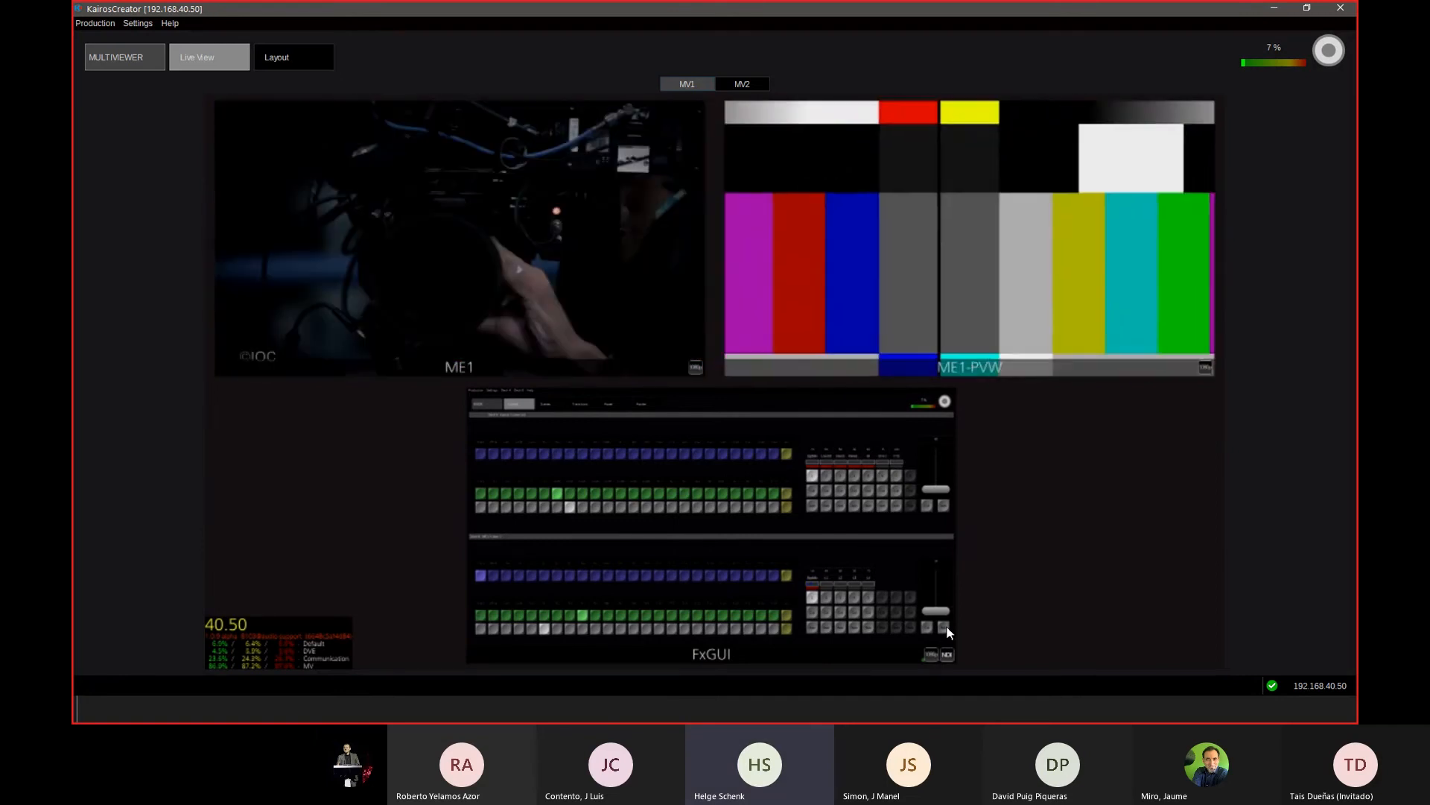
# Step: Check ME1's transitions on the software panel, and run Deck B's automatic transition repeatedly through the FxGUI window of the live view
pyautogui.hotkey('alt', 'Tab')
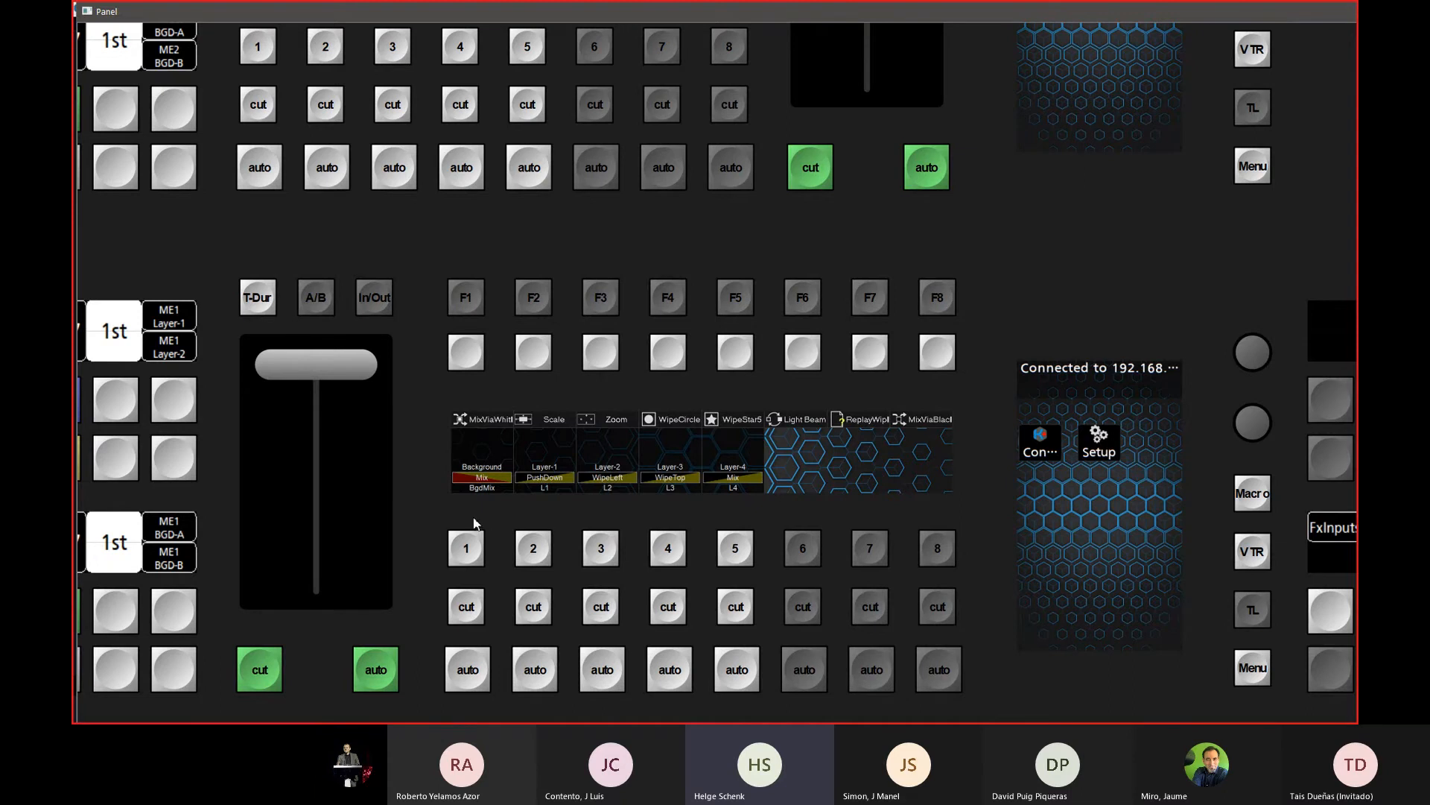
pyautogui.hotkey('alt', 'Tab')
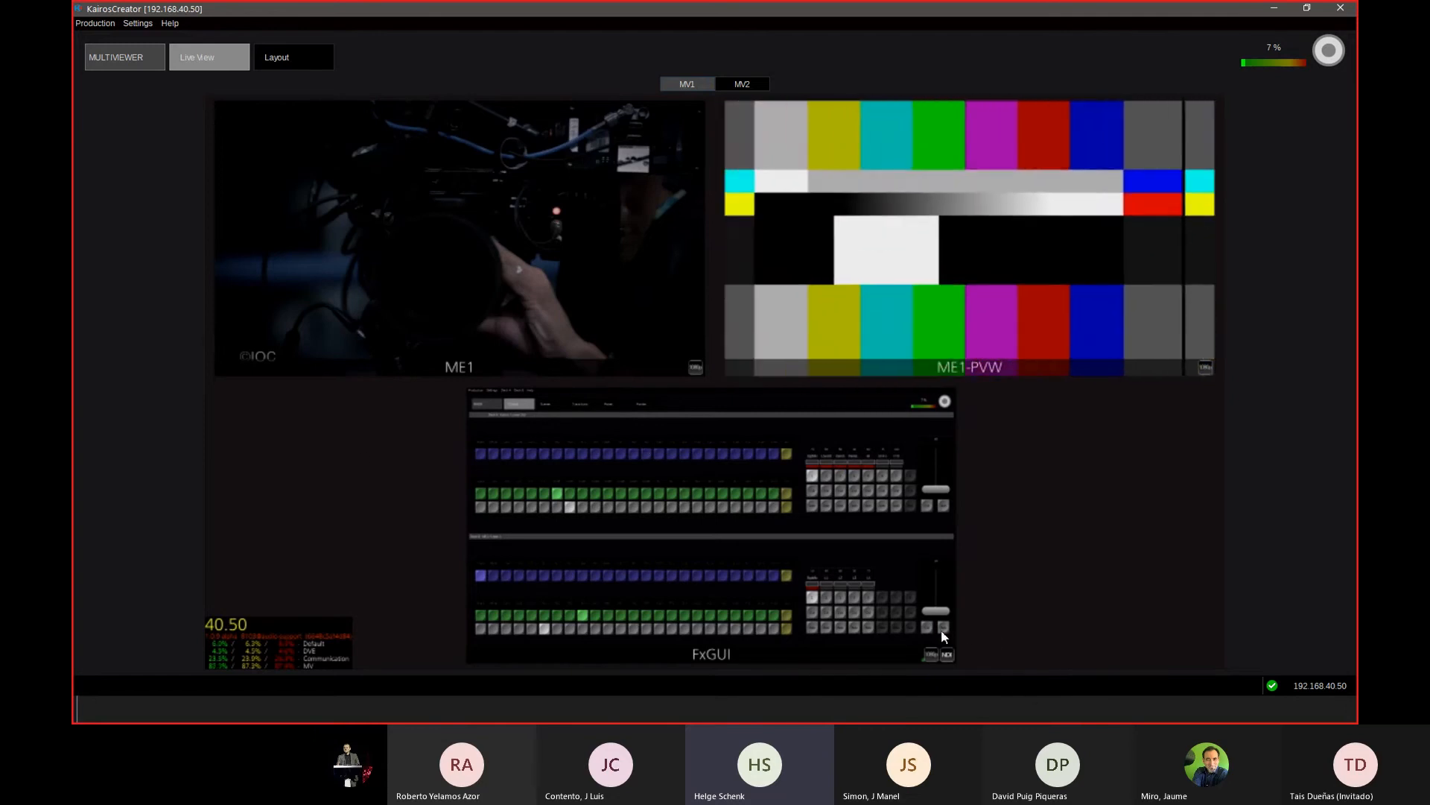
pyautogui.click(942, 631)
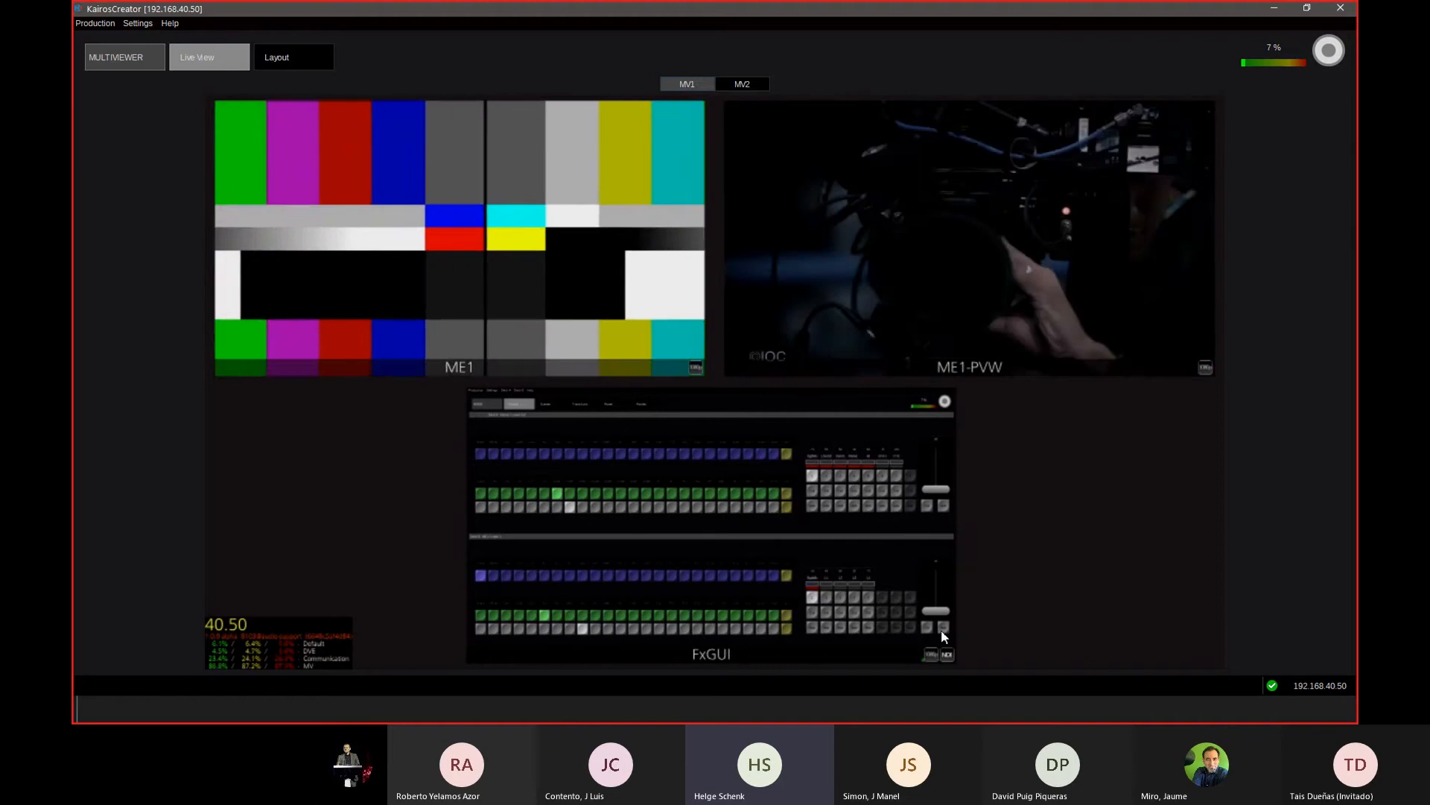
pyautogui.click(942, 631)
pyautogui.click(941, 631)
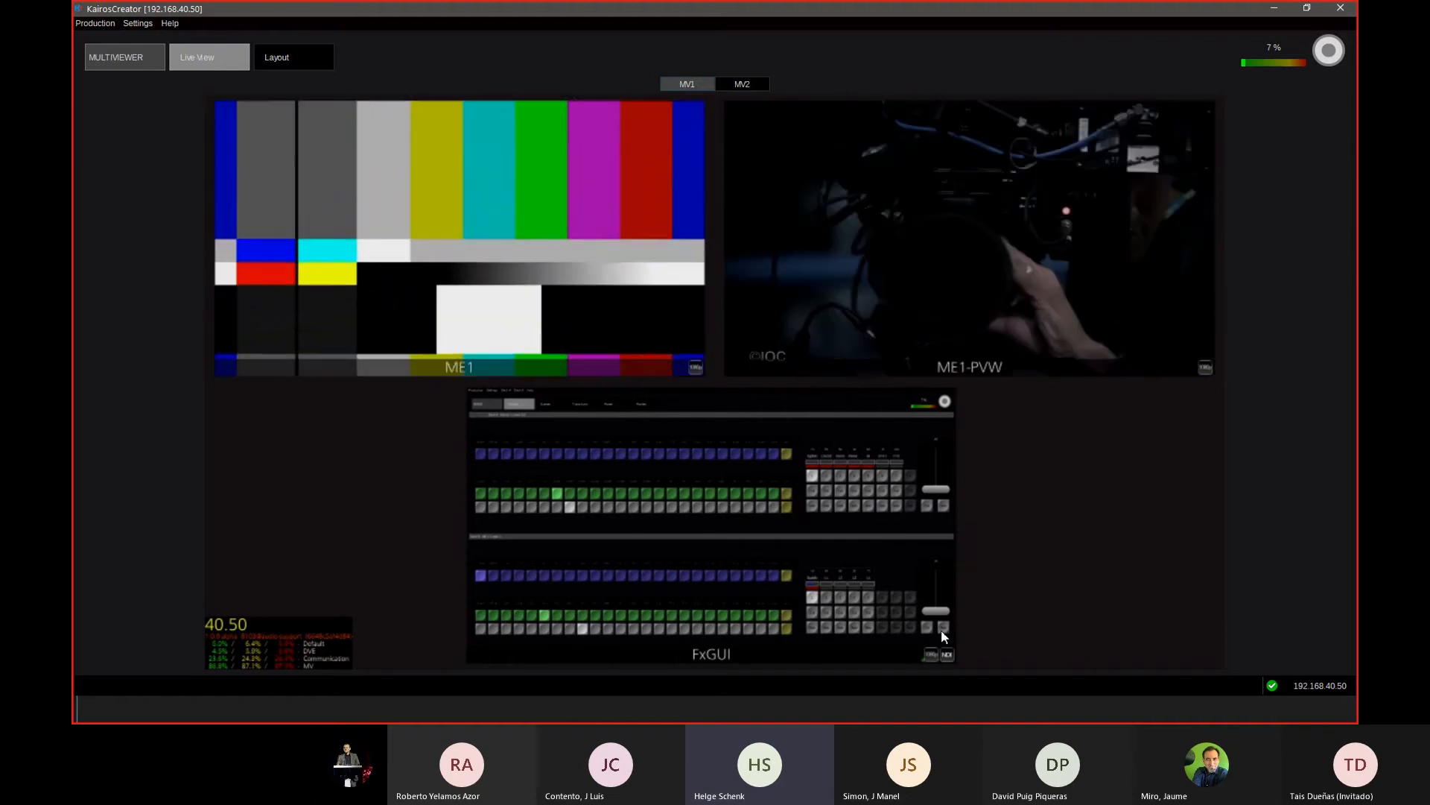
pyautogui.click(941, 631)
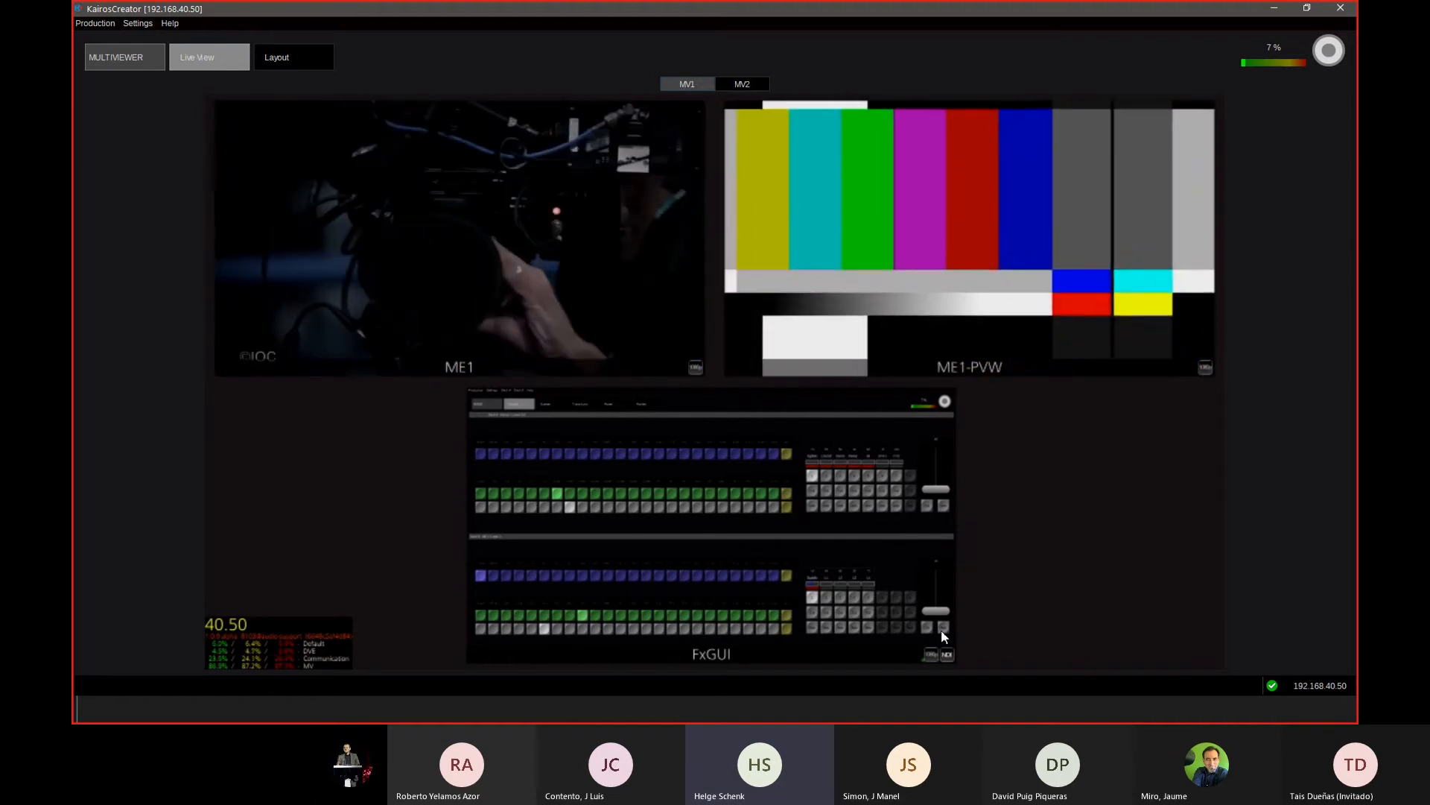
pyautogui.click(941, 631)
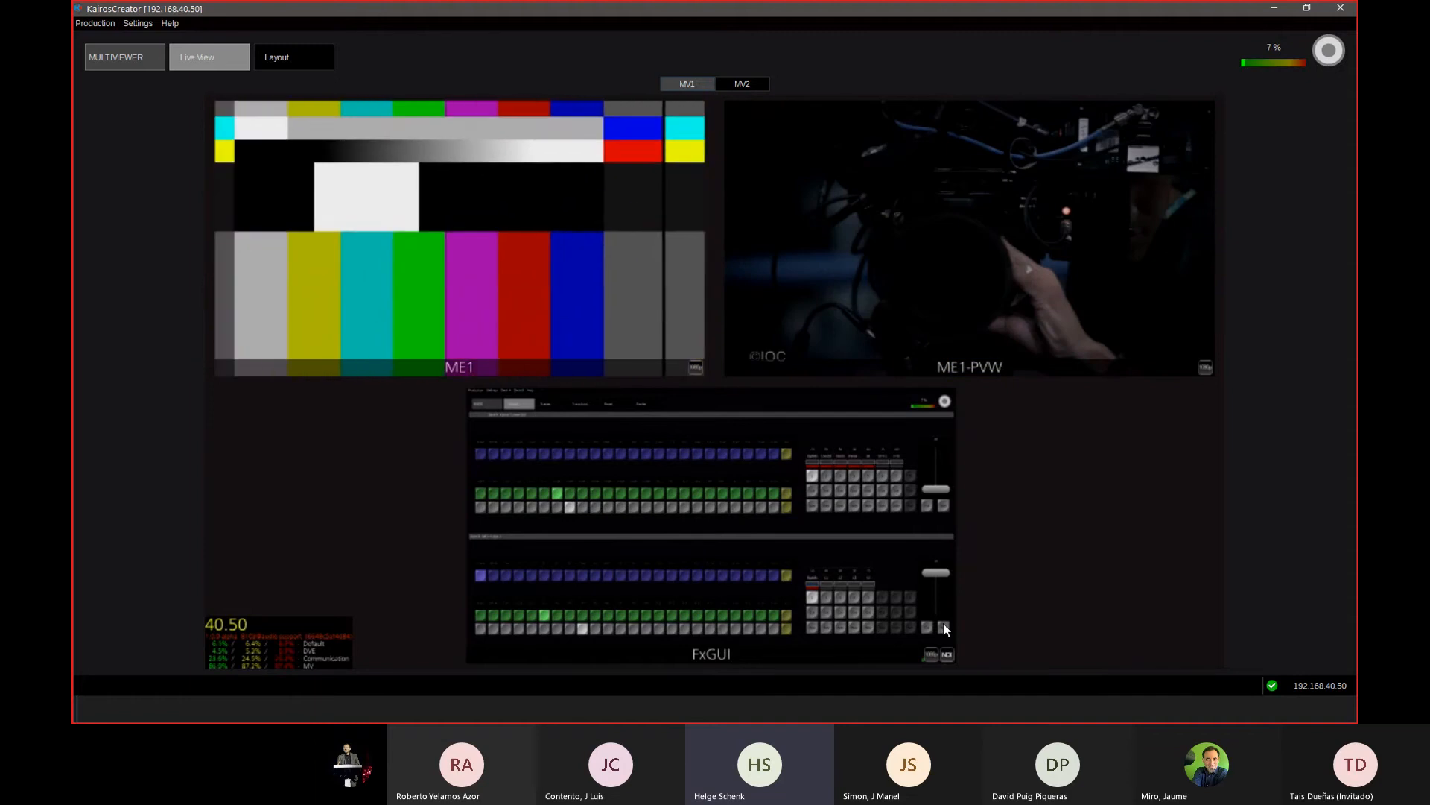
# Step: Compare the state of ME1's background and layer transitions on the software panel with the ME1 pictures in the live view
pyautogui.hotkey('alt', 'Tab')
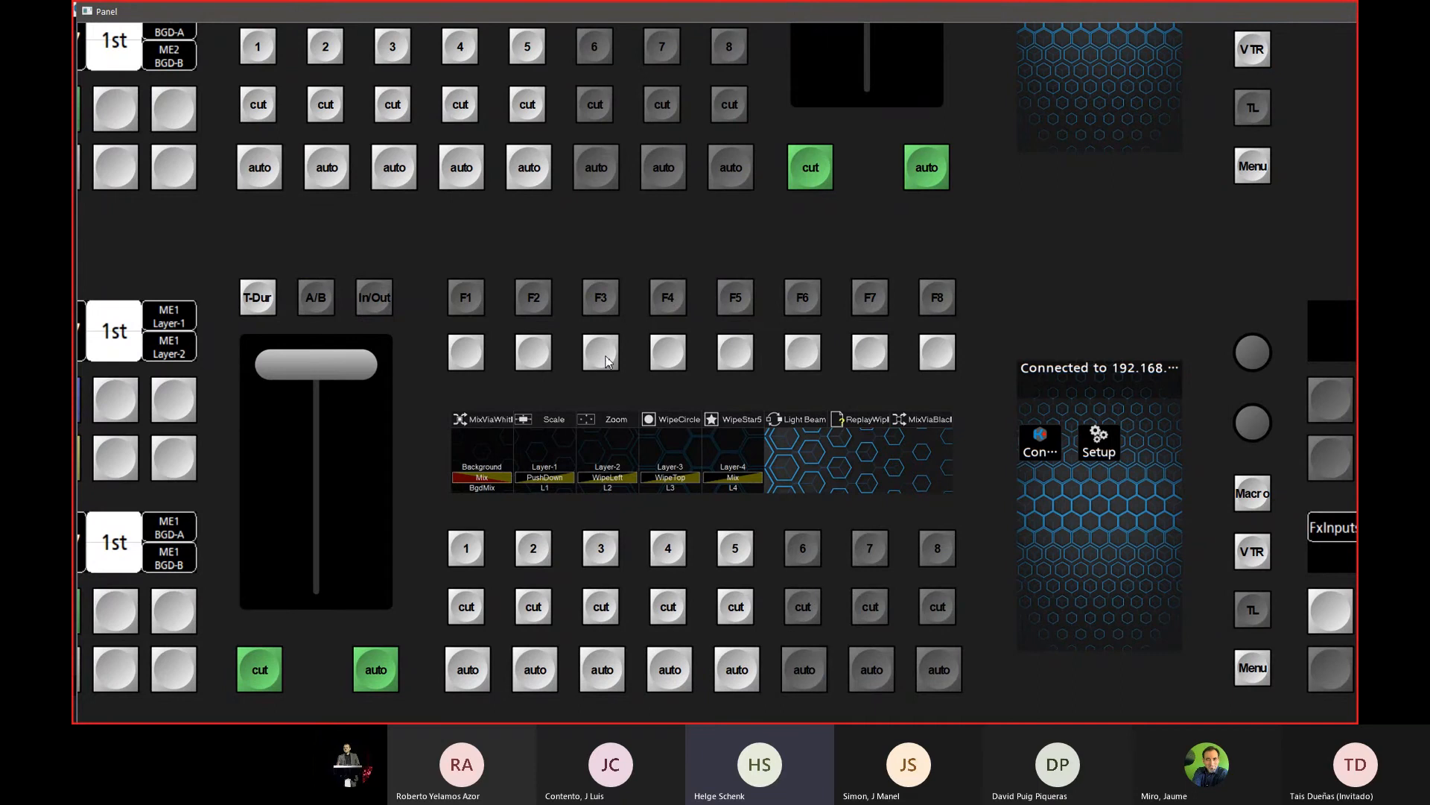
pyautogui.hotkey('alt', 'Tab')
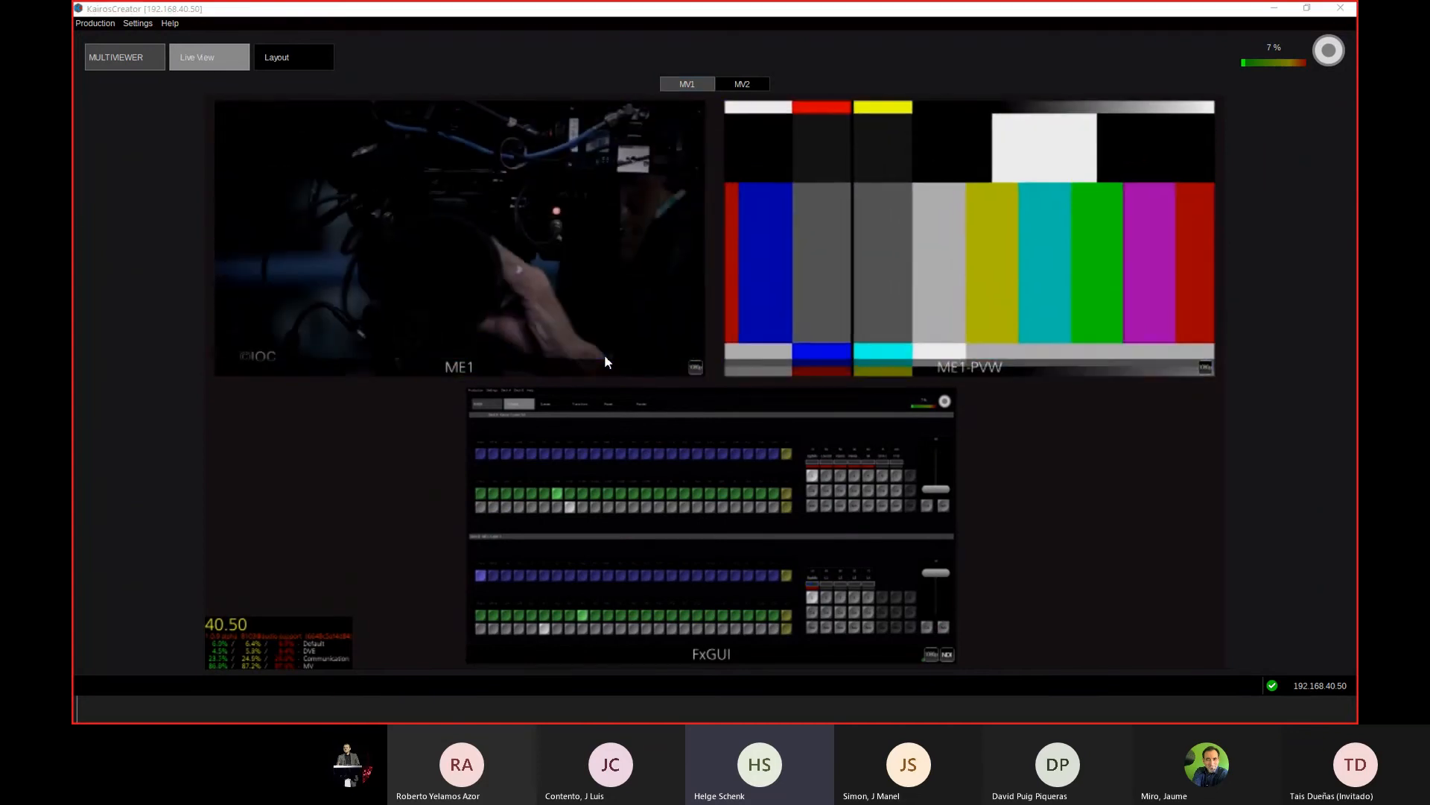
pyautogui.hotkey('alt', 'Tab')
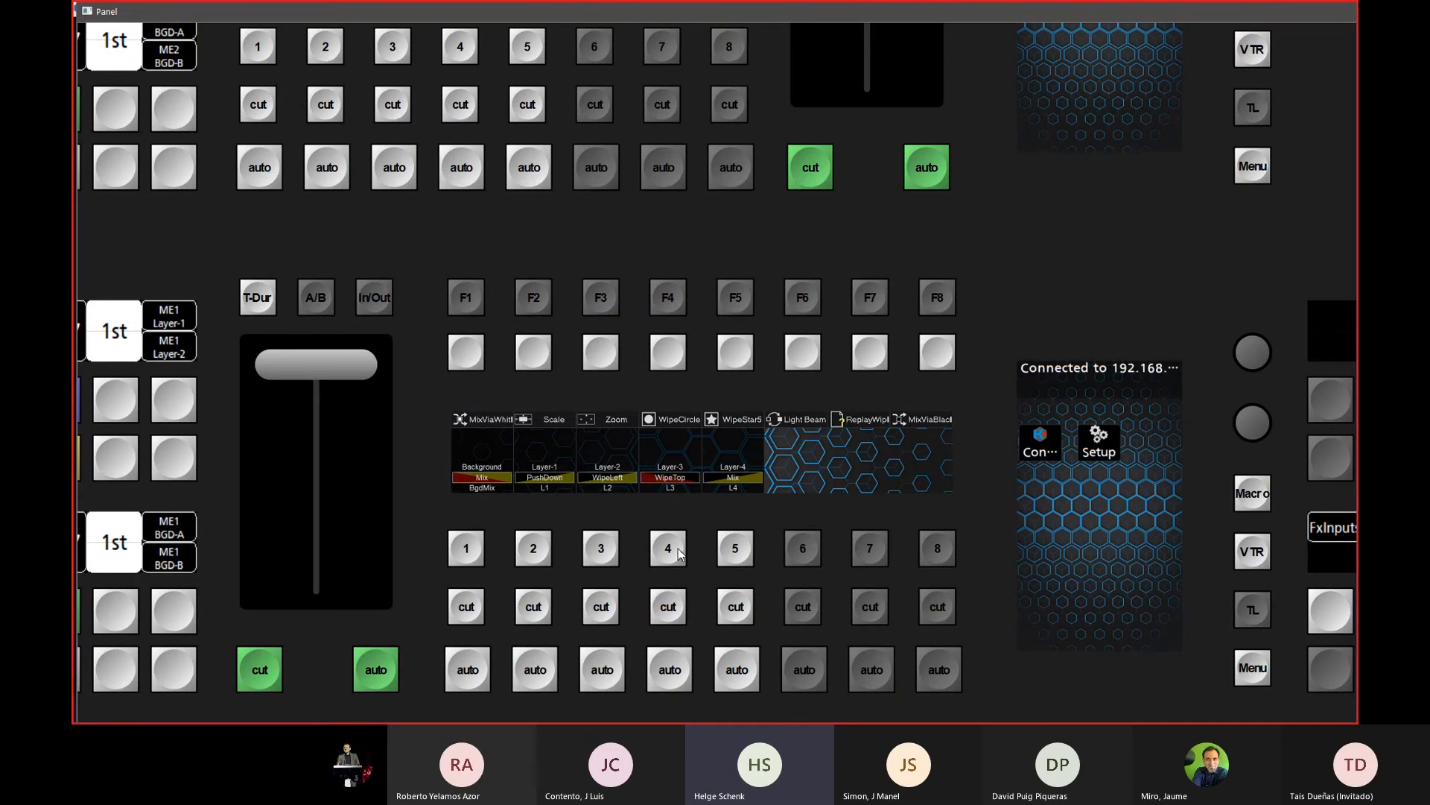
pyautogui.hotkey('alt', 'Tab')
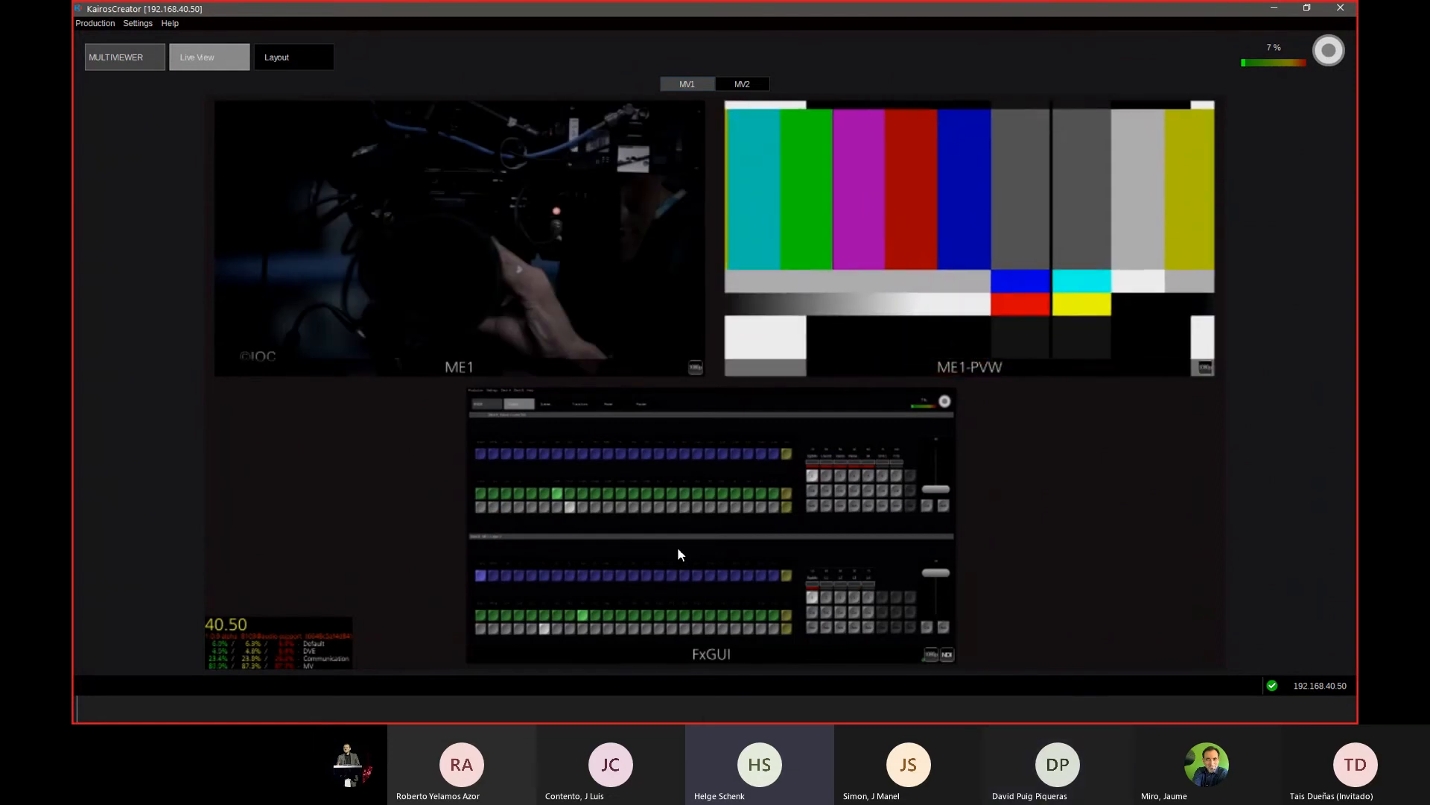
# Step: Apply the WipeStar5 effect to ME1's transition on the software panel and check ME1 in the live view
pyautogui.hotkey('alt', 'Tab')
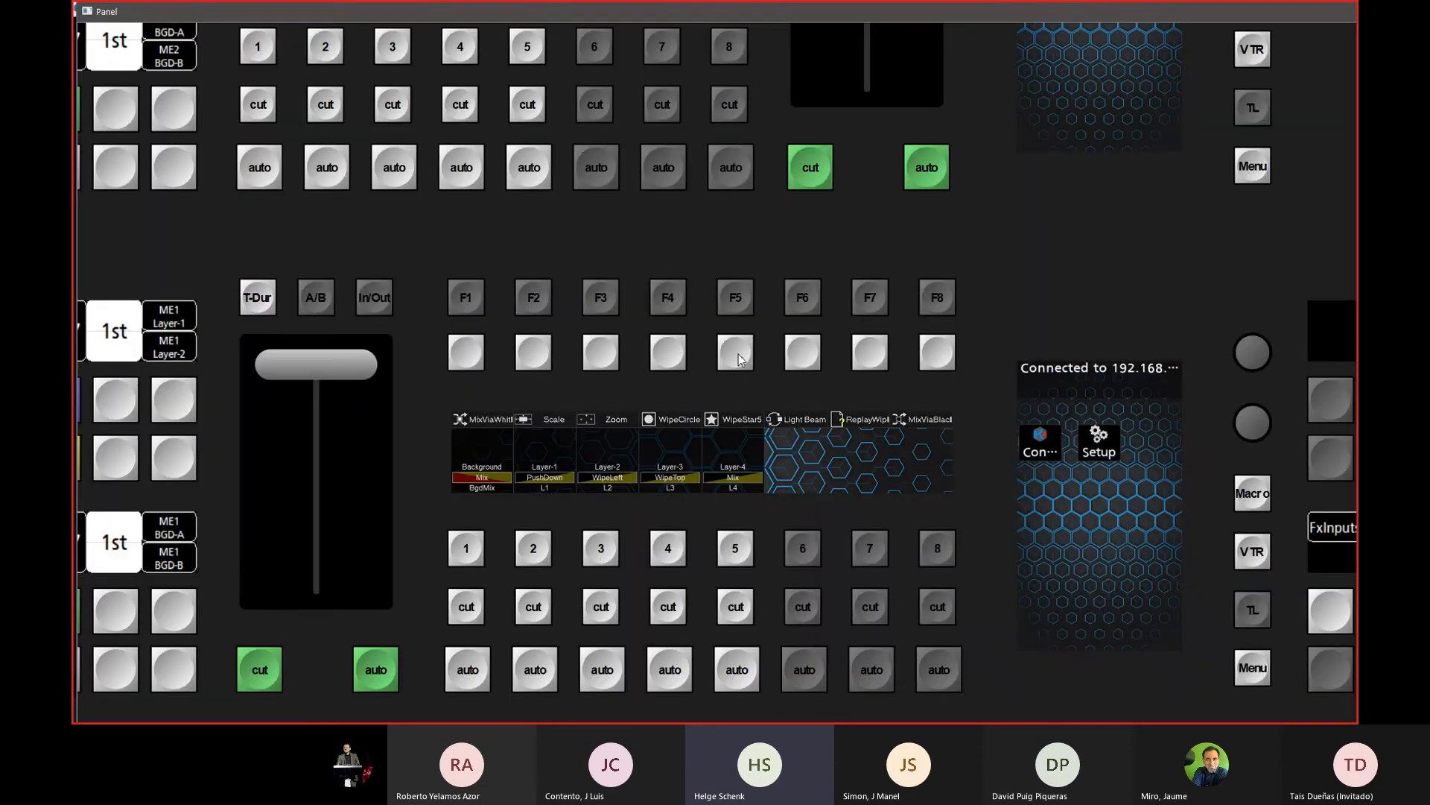
pyautogui.click(738, 360)
pyautogui.click(738, 360)
pyautogui.hotkey('alt', 'Tab')
pyautogui.press('alt')
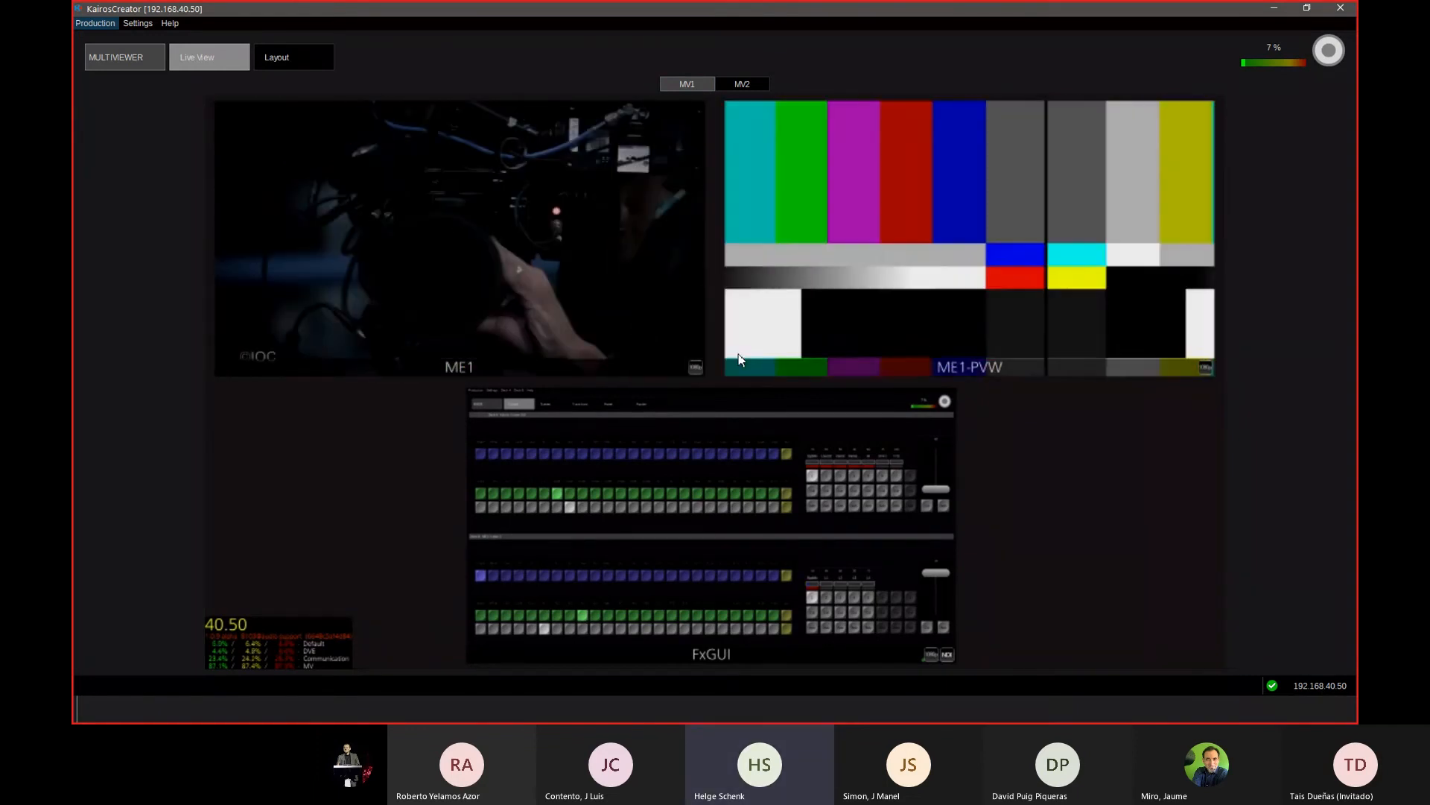
# Step: Set the duration of all ME1 transitions to 100 on the software panel and watch the transition in the live view
pyautogui.hotkey('alt', 'Tab')
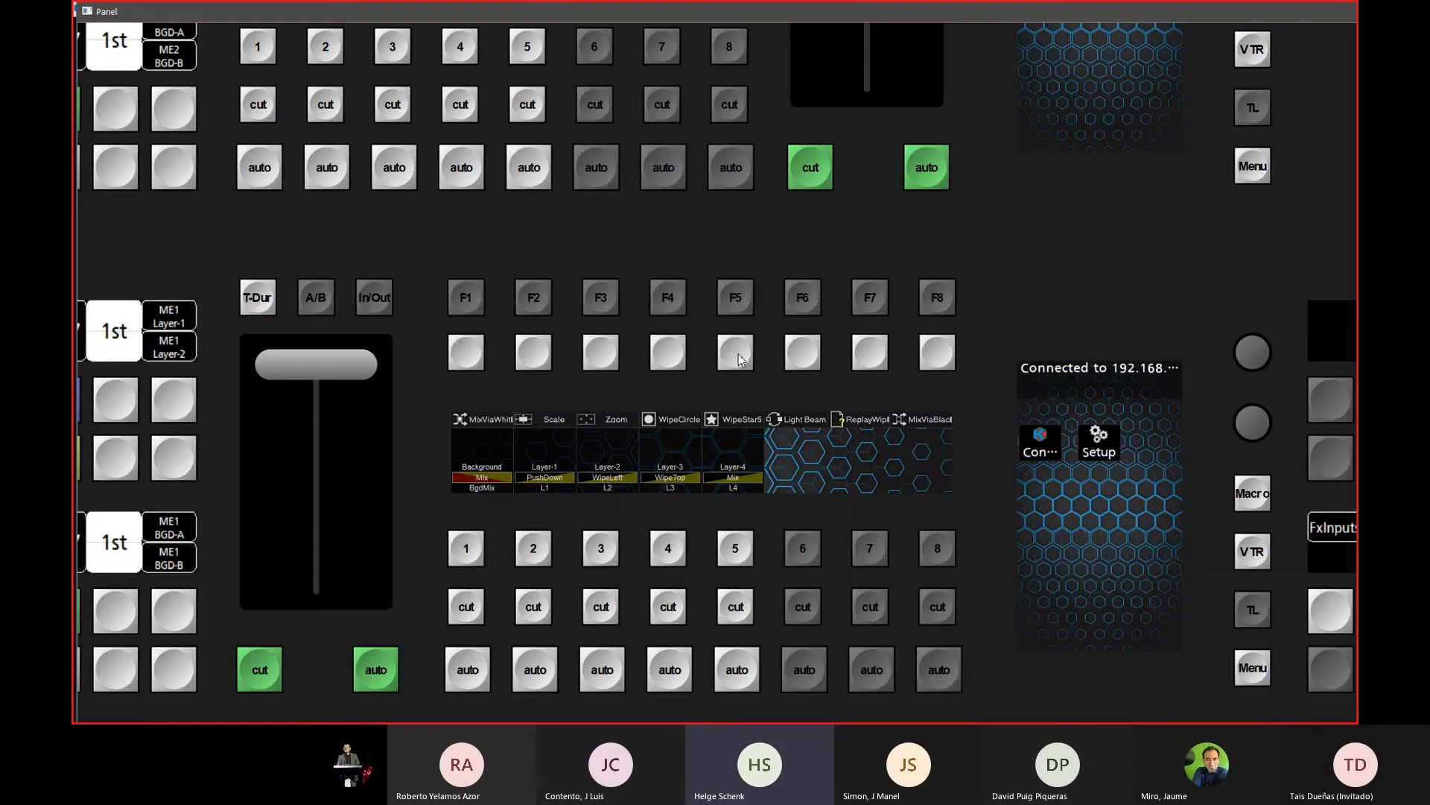
pyautogui.click(258, 298)
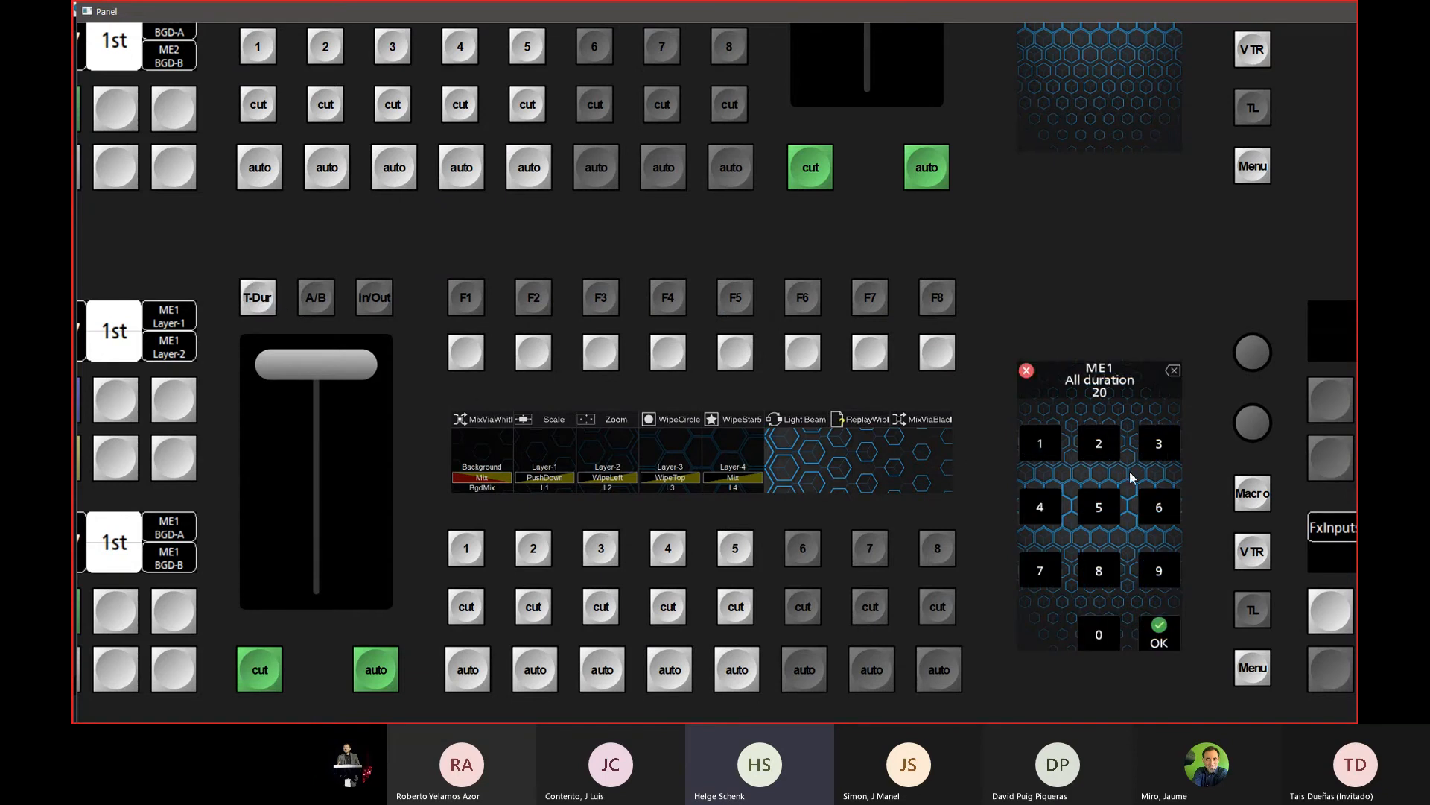
pyautogui.click(1041, 445)
pyautogui.click(1103, 632)
pyautogui.click(1103, 633)
pyautogui.click(1153, 638)
pyautogui.click(1160, 637)
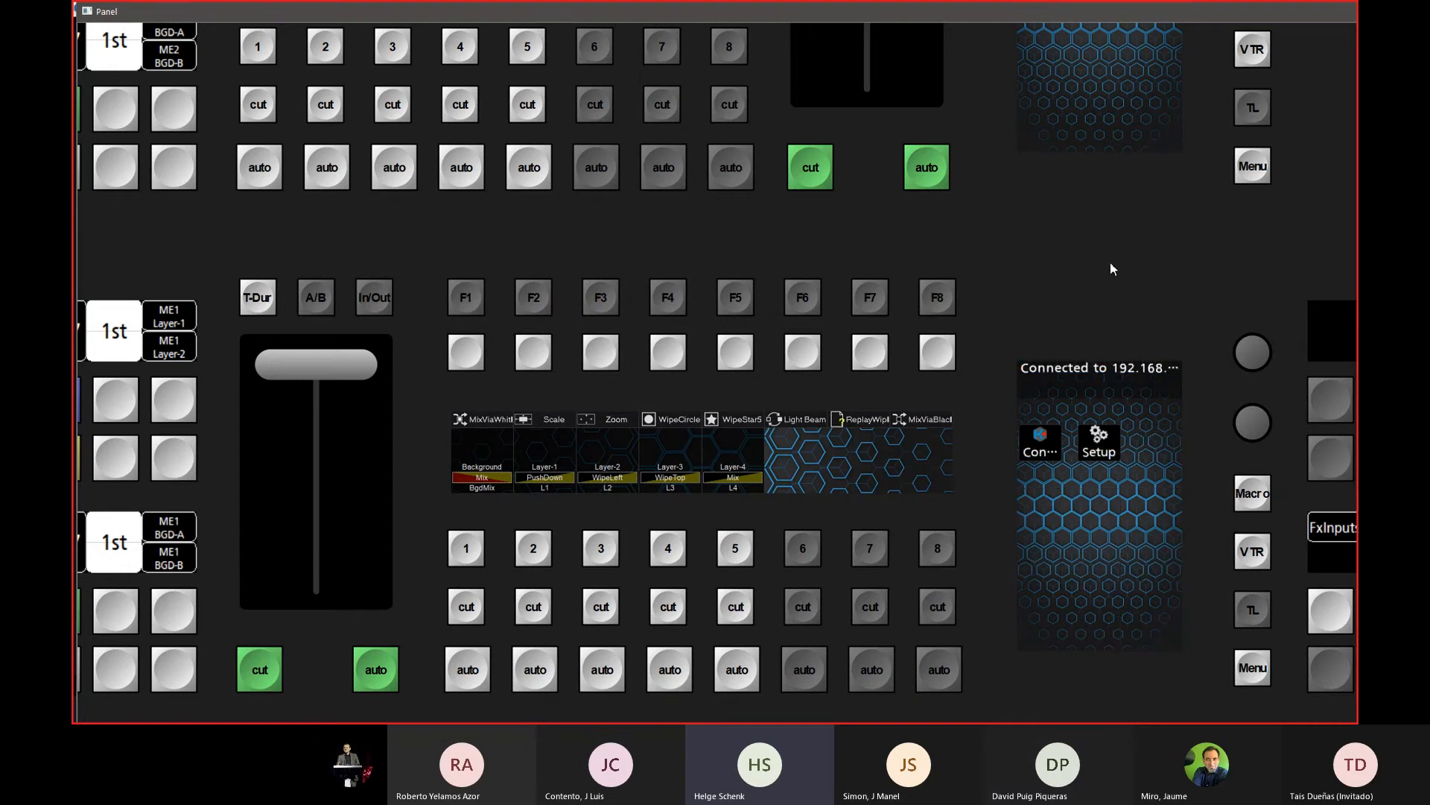
pyautogui.hotkey('alt', 'Tab')
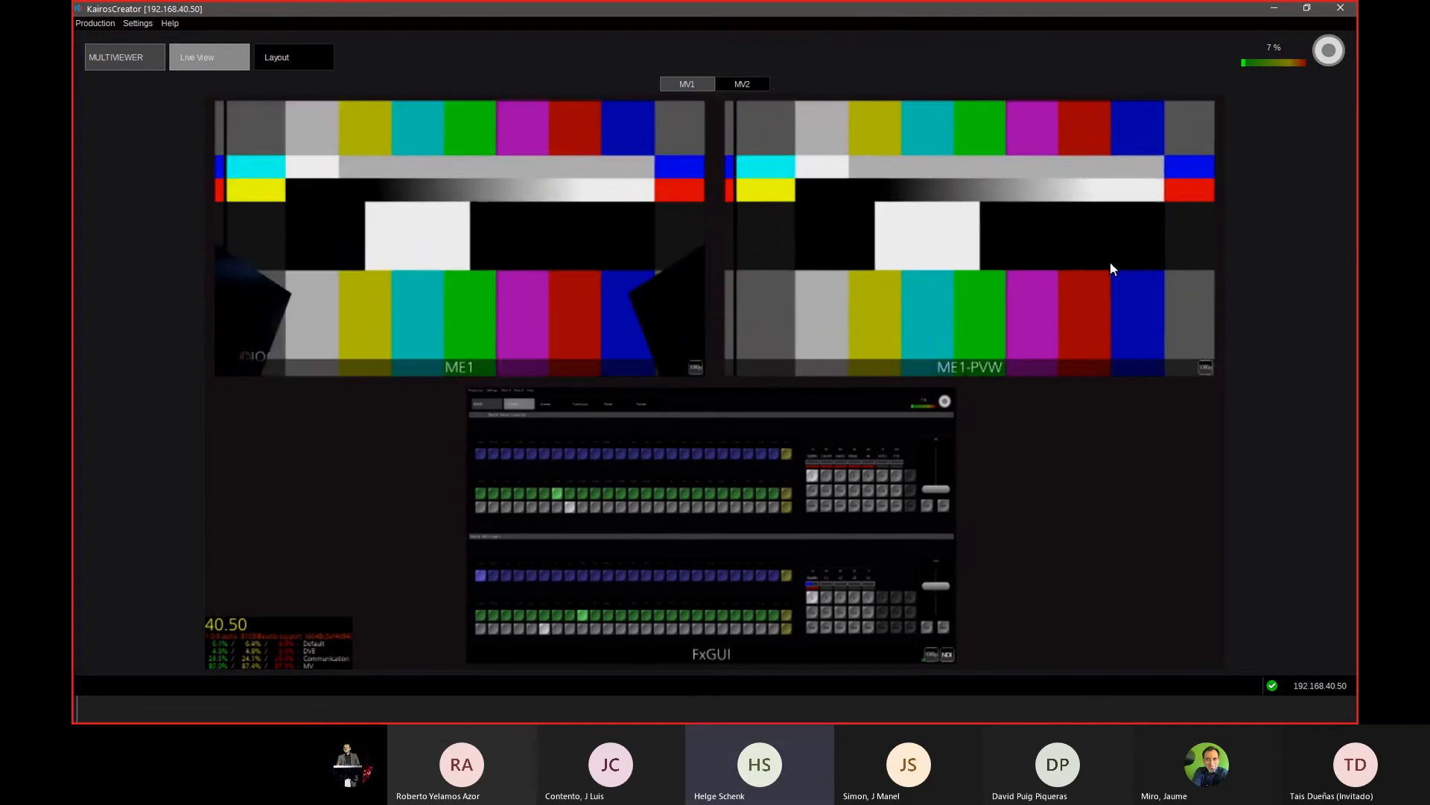
pyautogui.hotkey('alt', 'Tab')
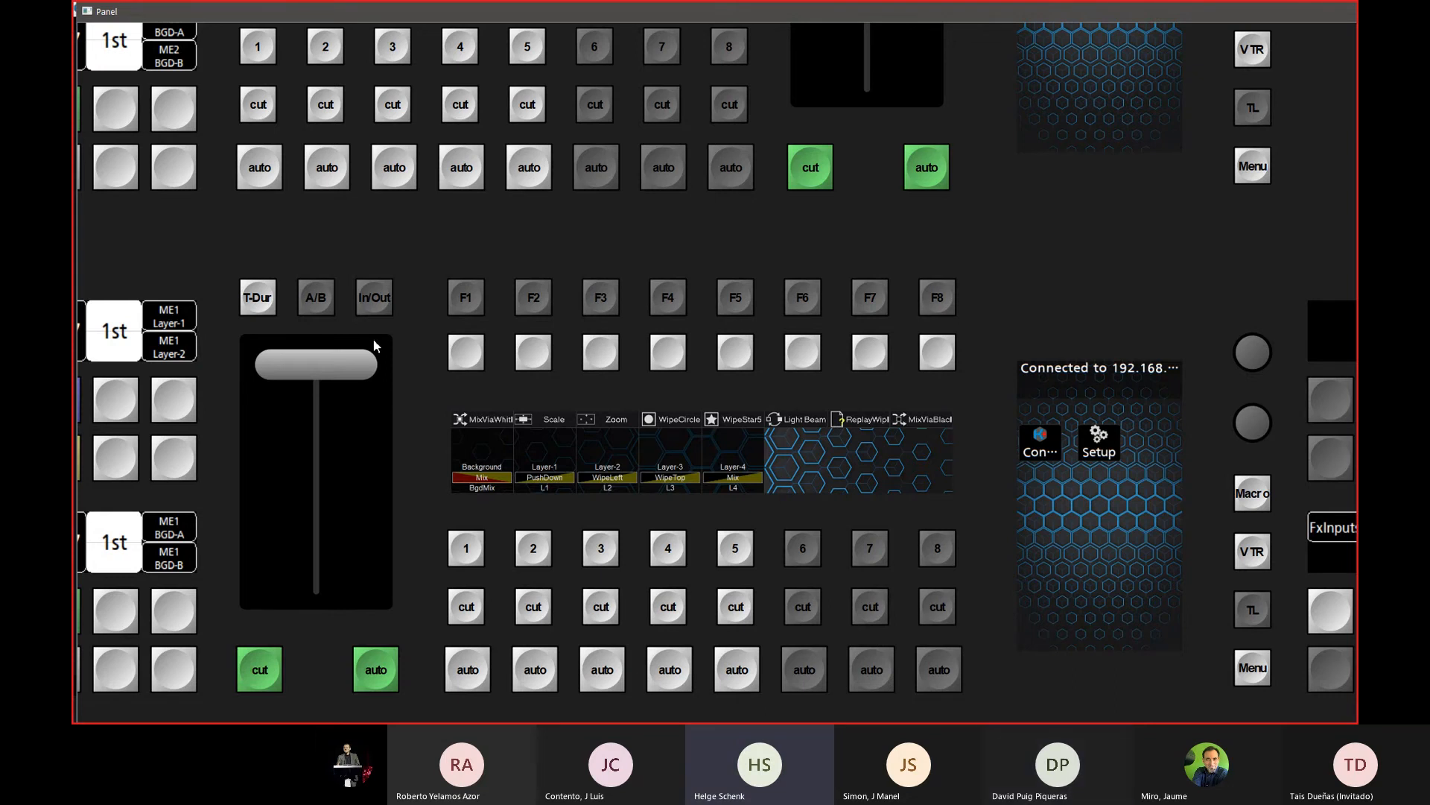
pyautogui.hotkey('alt', 'Tab')
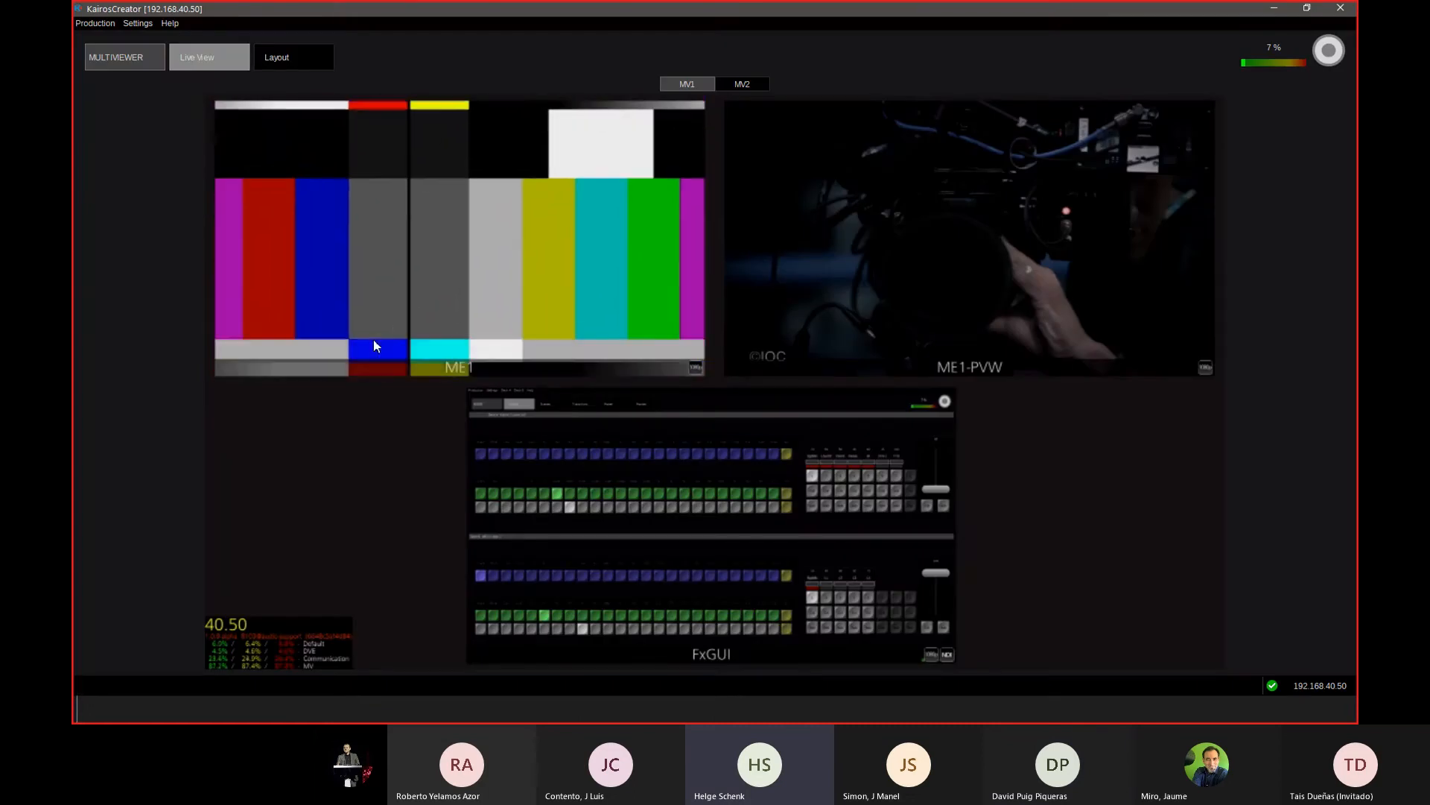
# Step: Make Layer-1 of scene ME1 visible and set its source to ColB
pyautogui.hotkey('ctrl', 'Tab')
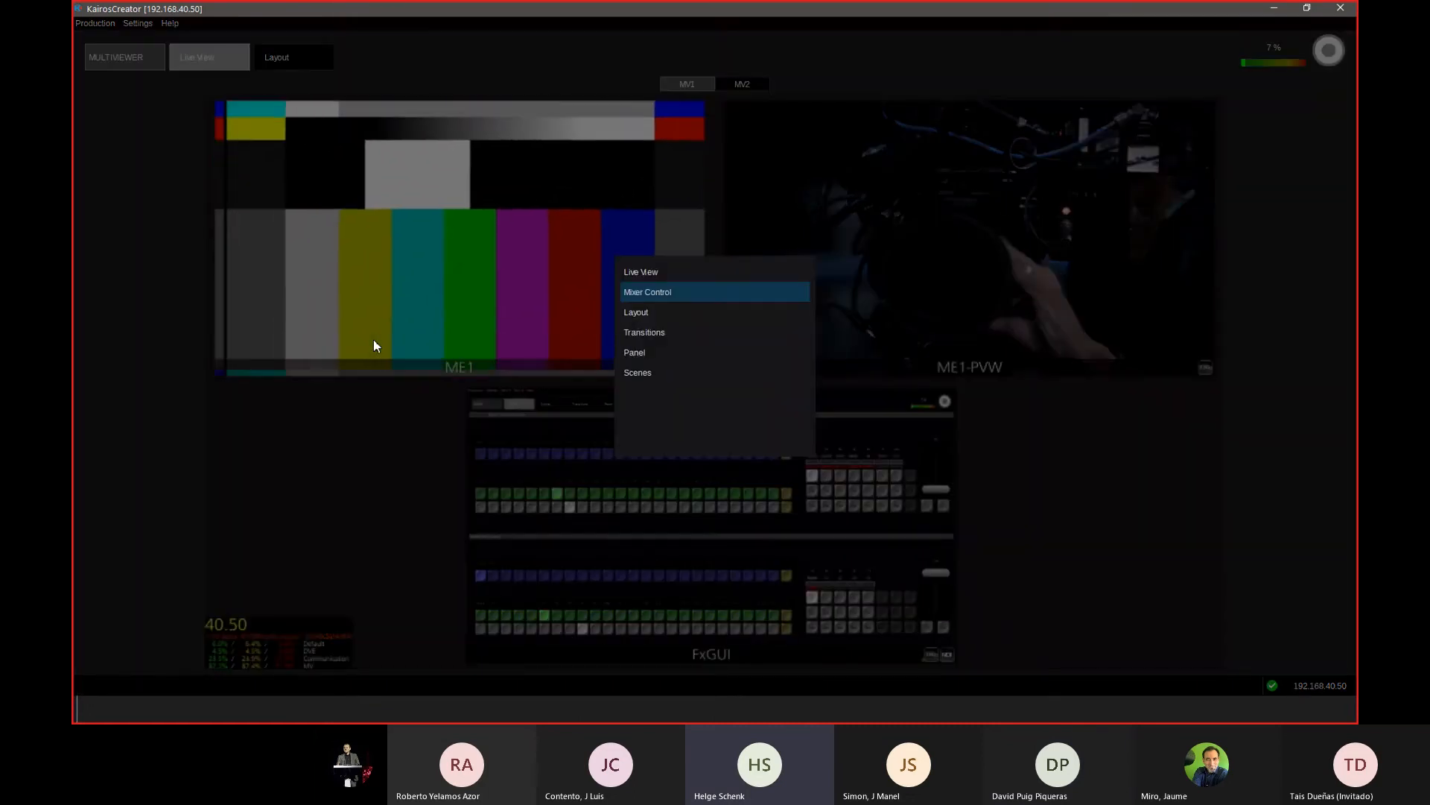
pyautogui.hotkey('ctrl', 'Tab')
pyautogui.hotkey('ctrl', 'Tab')
pyautogui.hotkey('ctrl', 'Tab')
pyautogui.hotkey('ctrl', 'Tab')
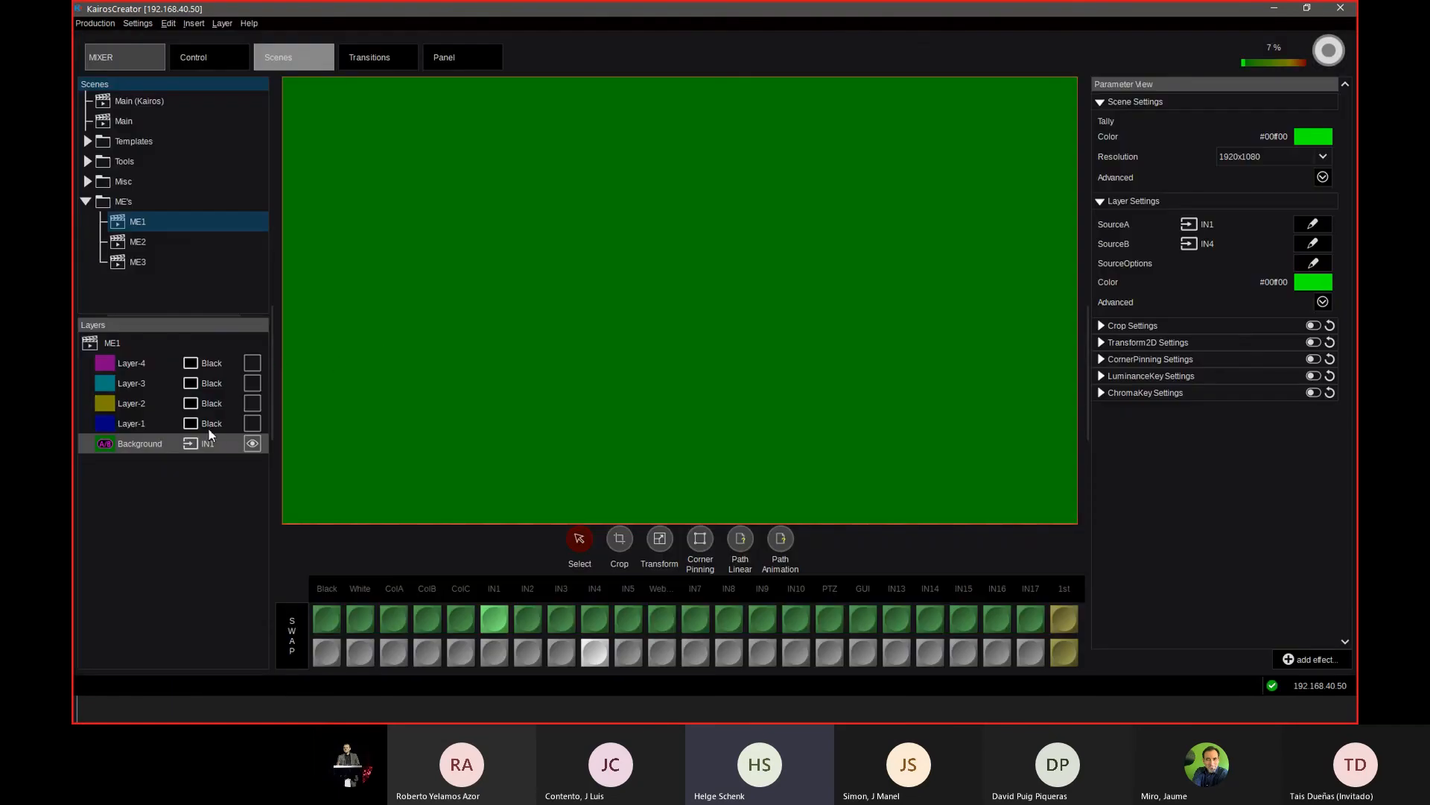
pyautogui.click(214, 428)
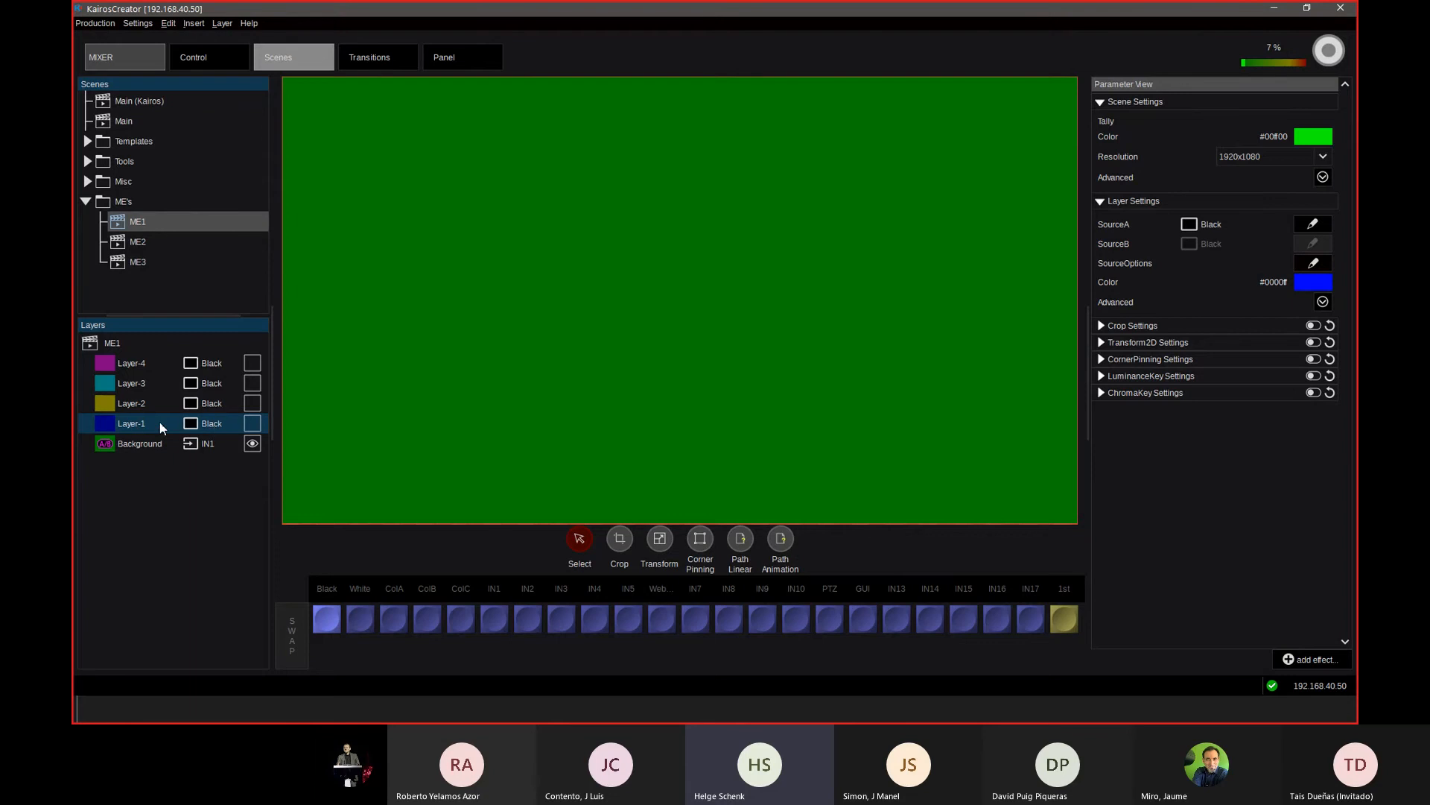
pyautogui.click(252, 423)
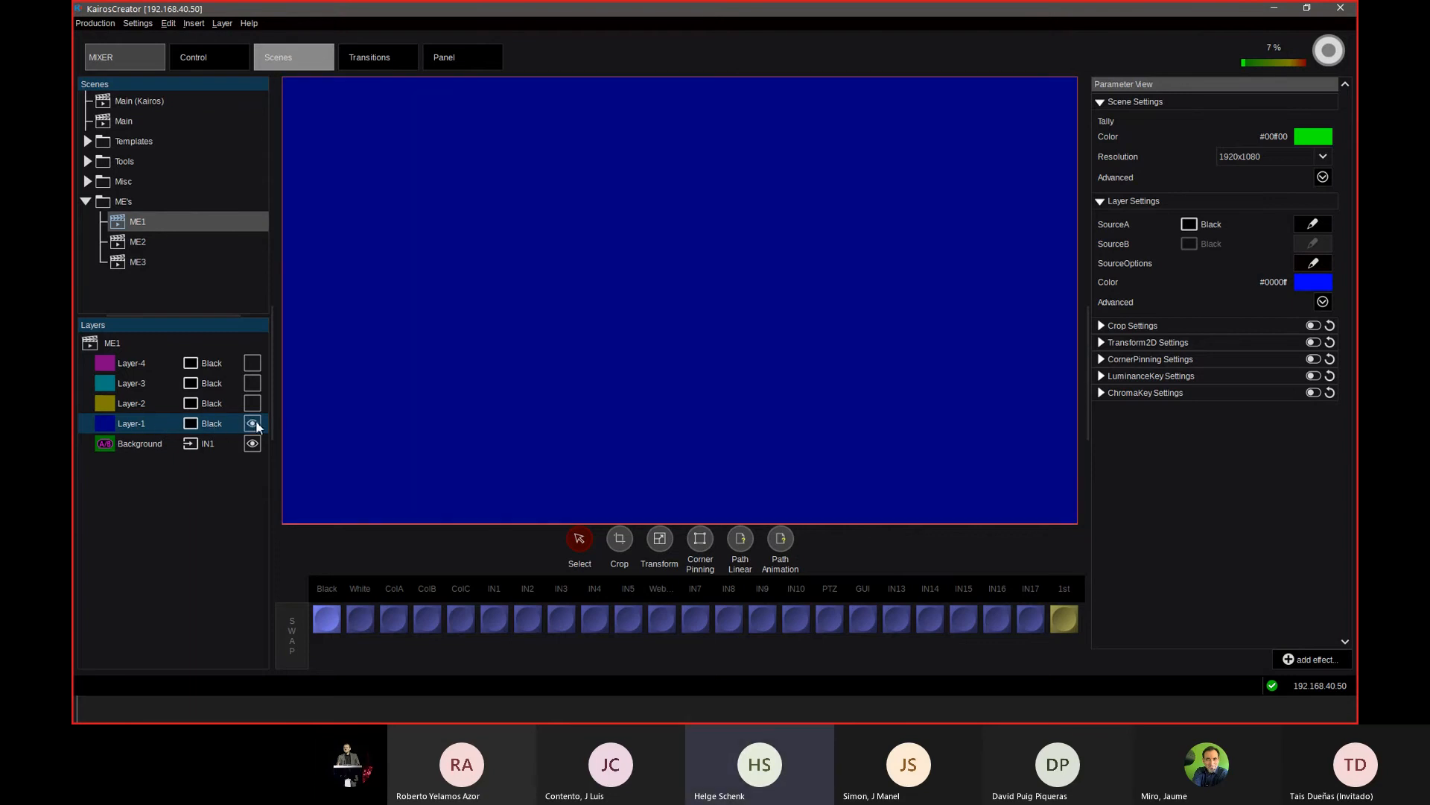
pyautogui.click(495, 619)
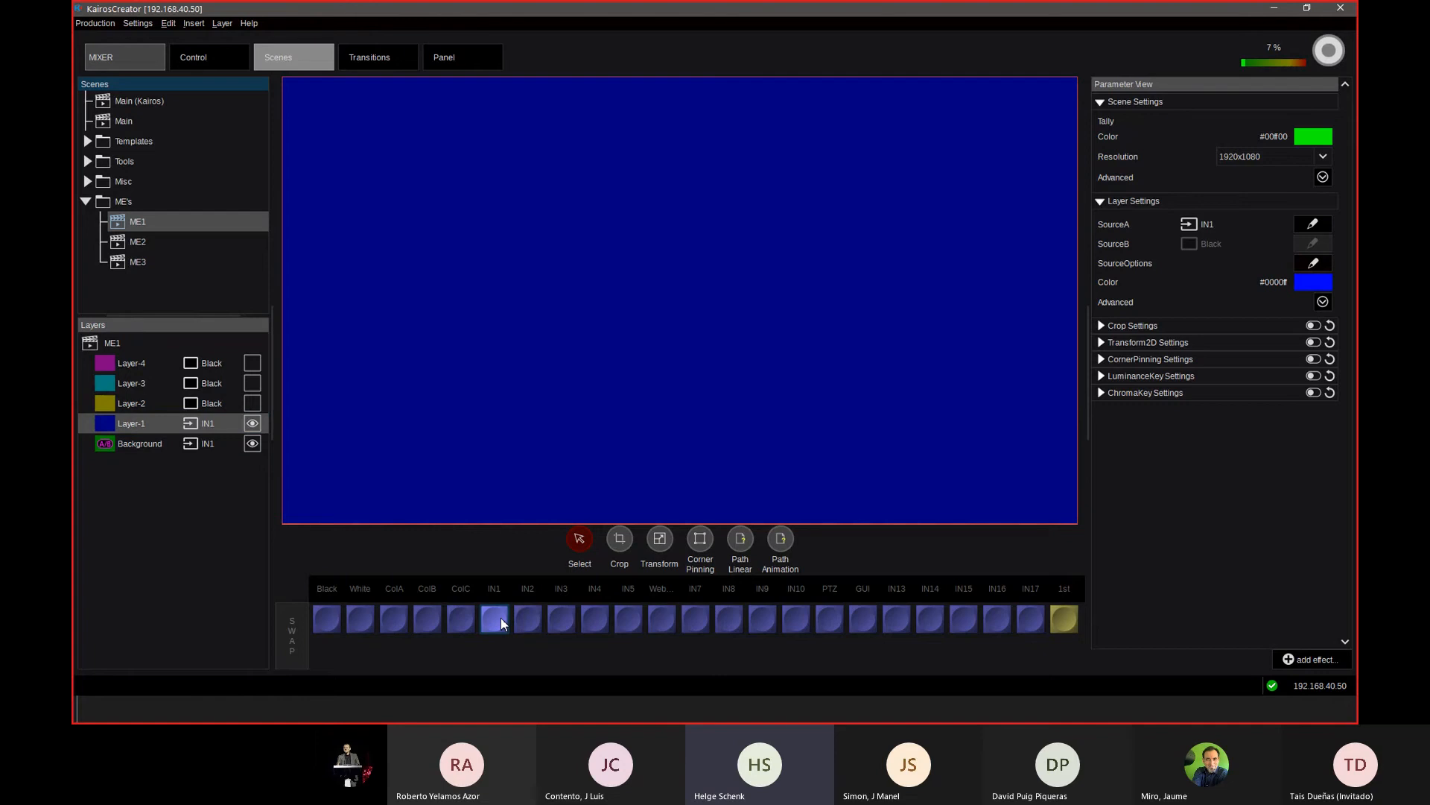
pyautogui.click(429, 626)
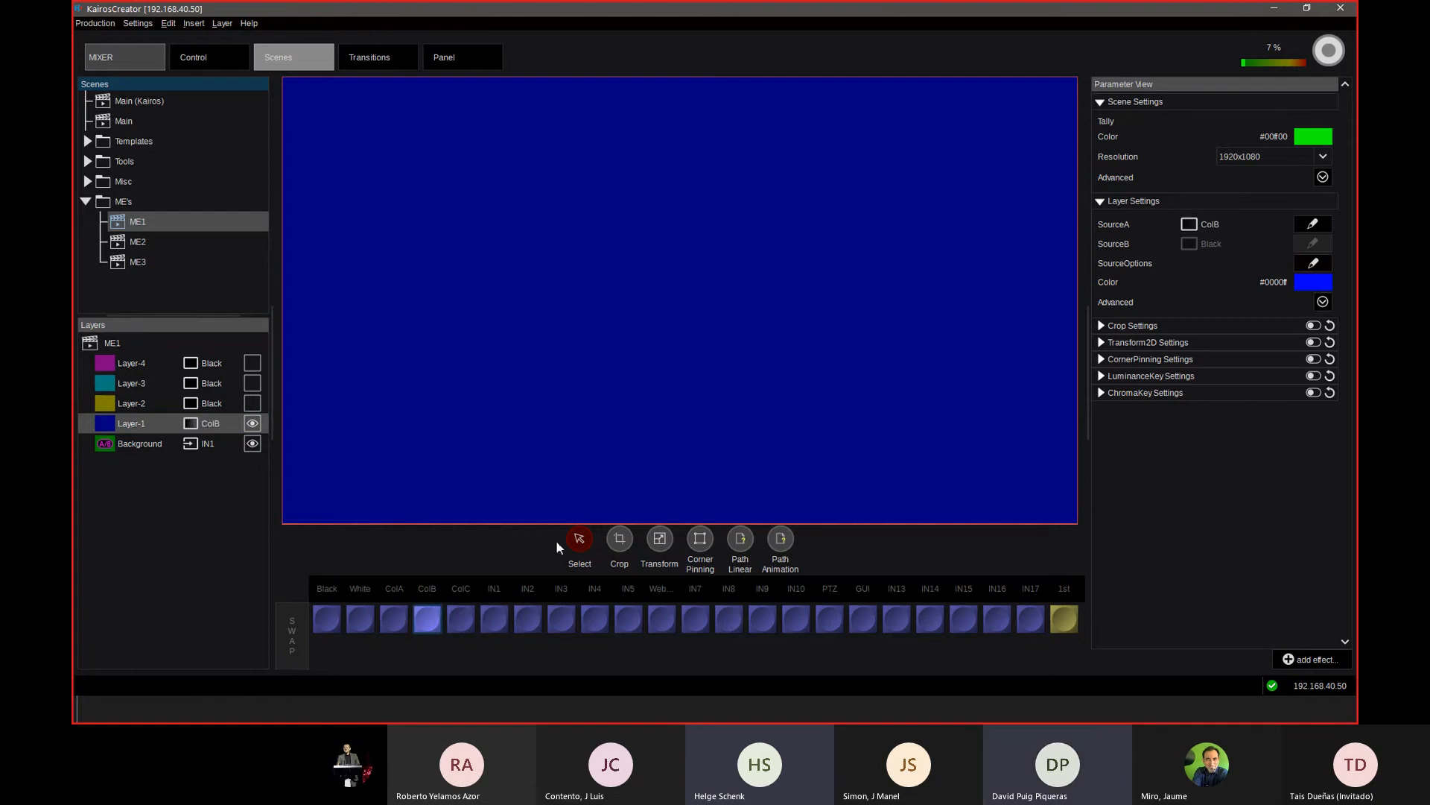
# Step: Enable the preset for Layer-1 in its advanced layer settings and set its SourceB to ColA
pyautogui.click(1323, 301)
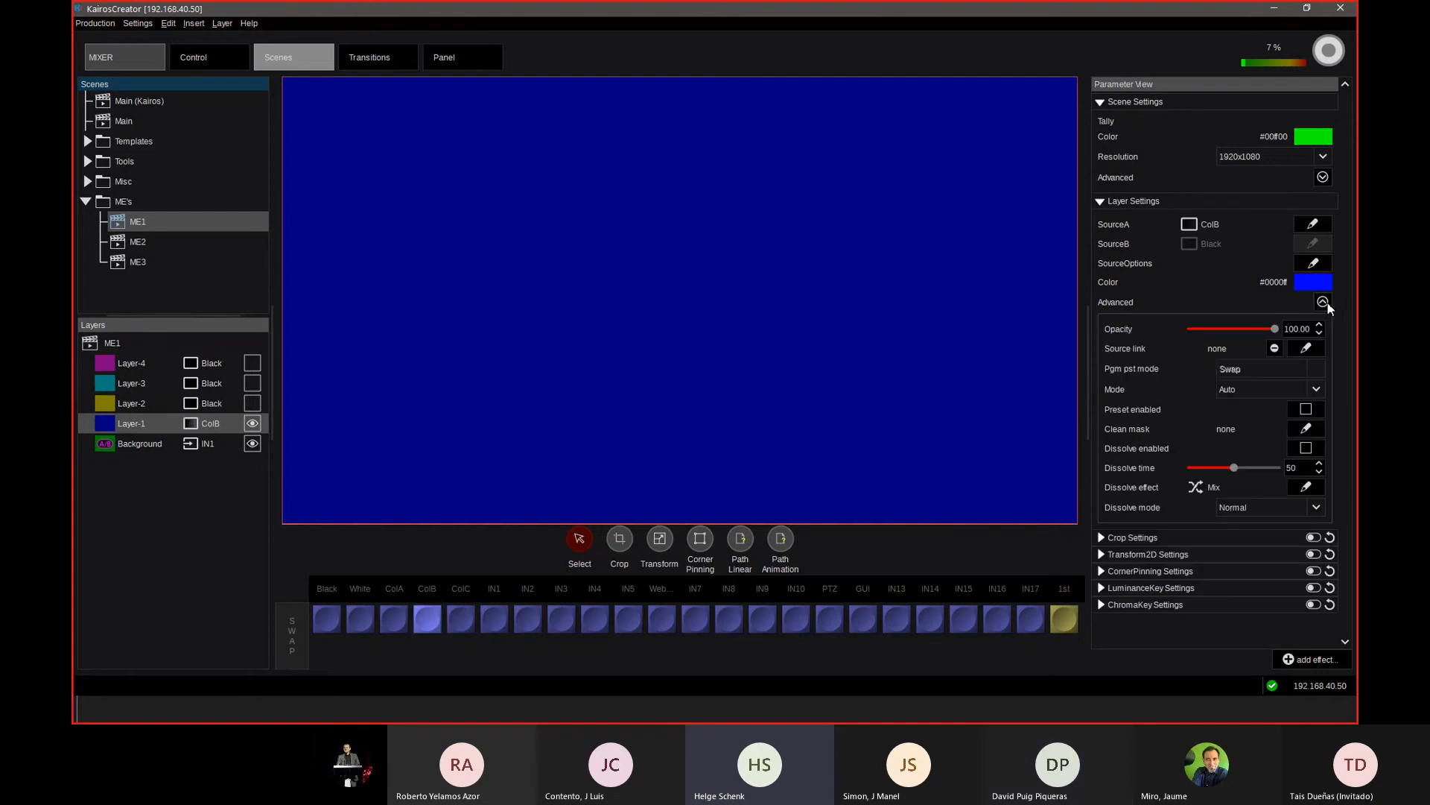
pyautogui.click(1306, 409)
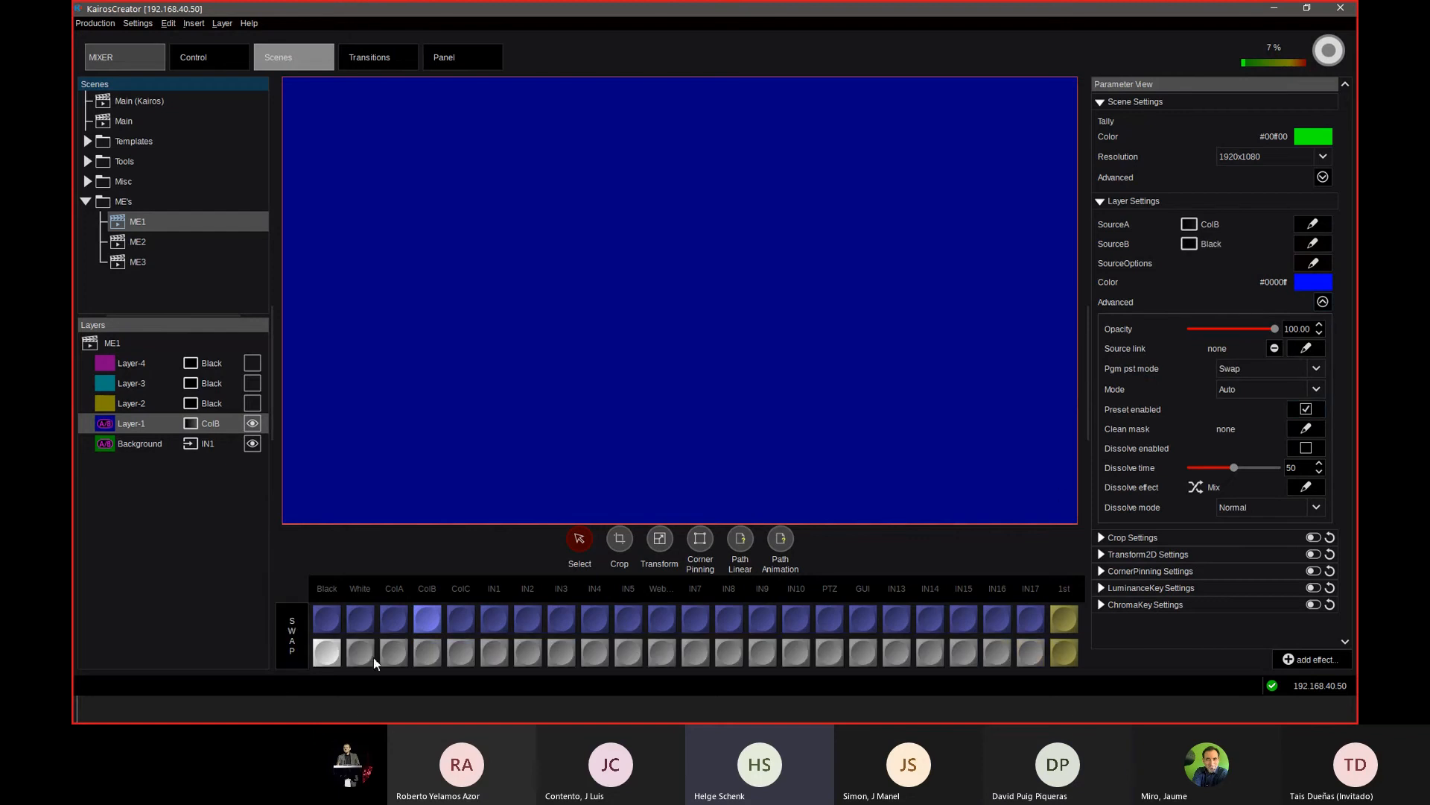
pyautogui.click(397, 652)
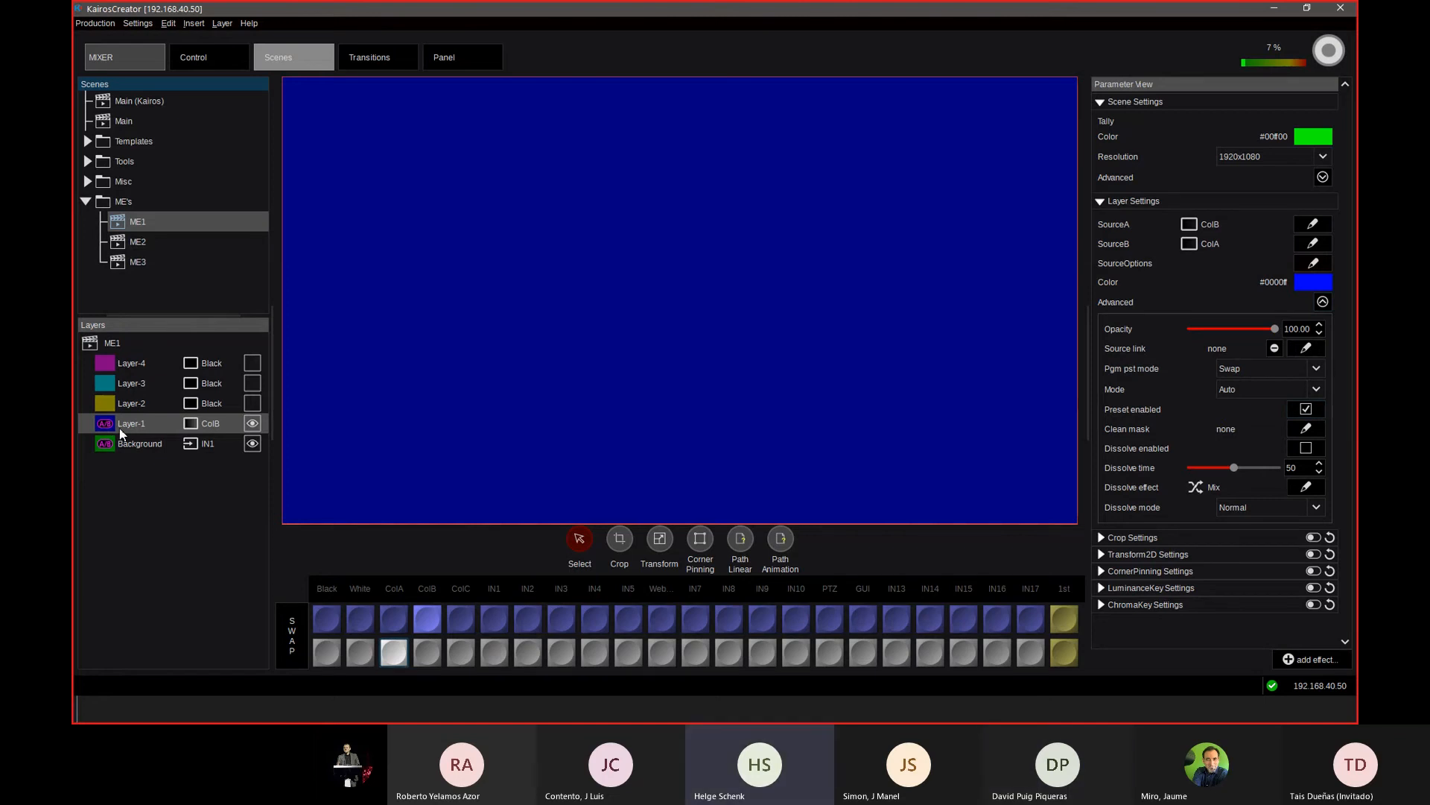
# Step: Look at the settings of Layer-1's PushDown effect in transition L1 and at ME1 in the live view
pyautogui.click(379, 62)
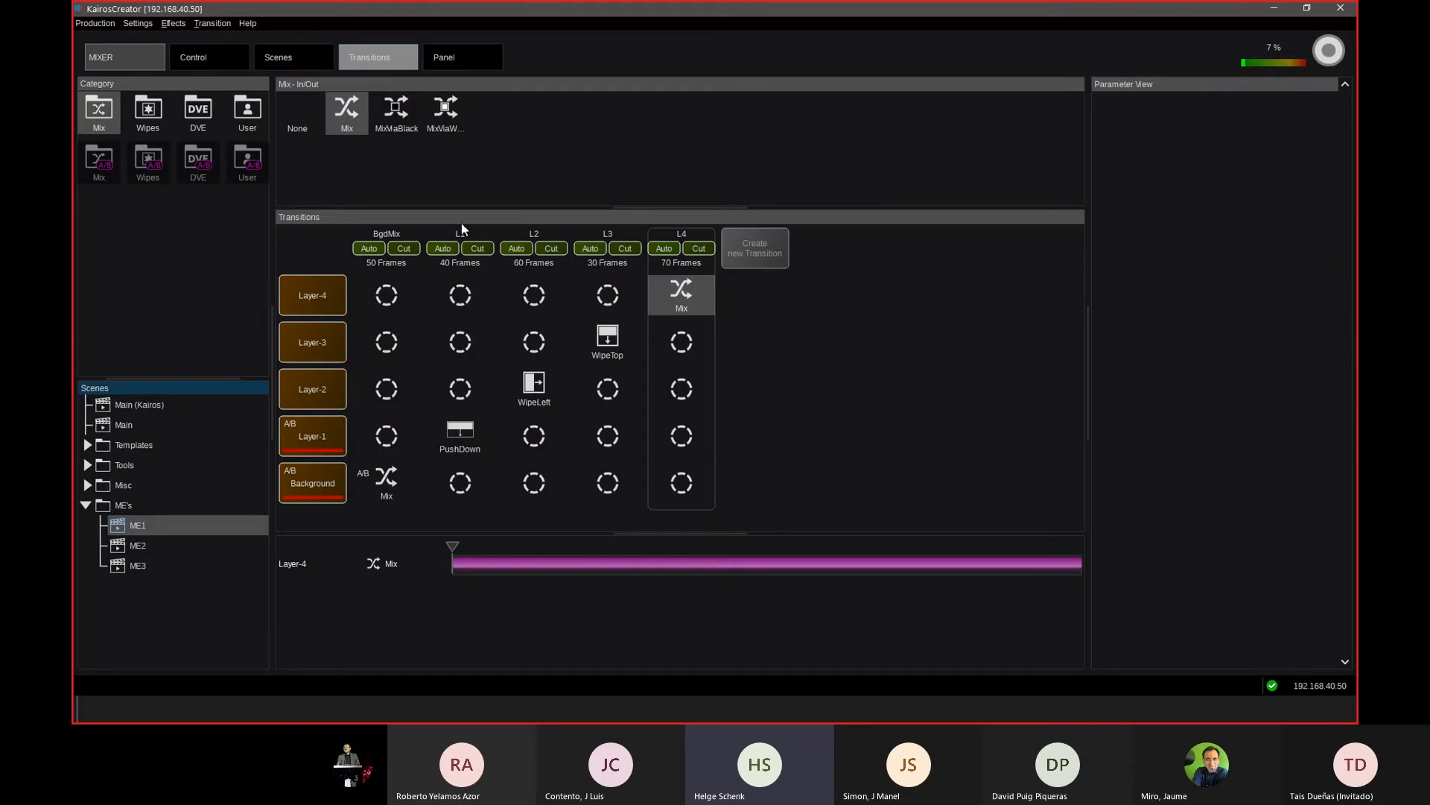
pyautogui.click(464, 441)
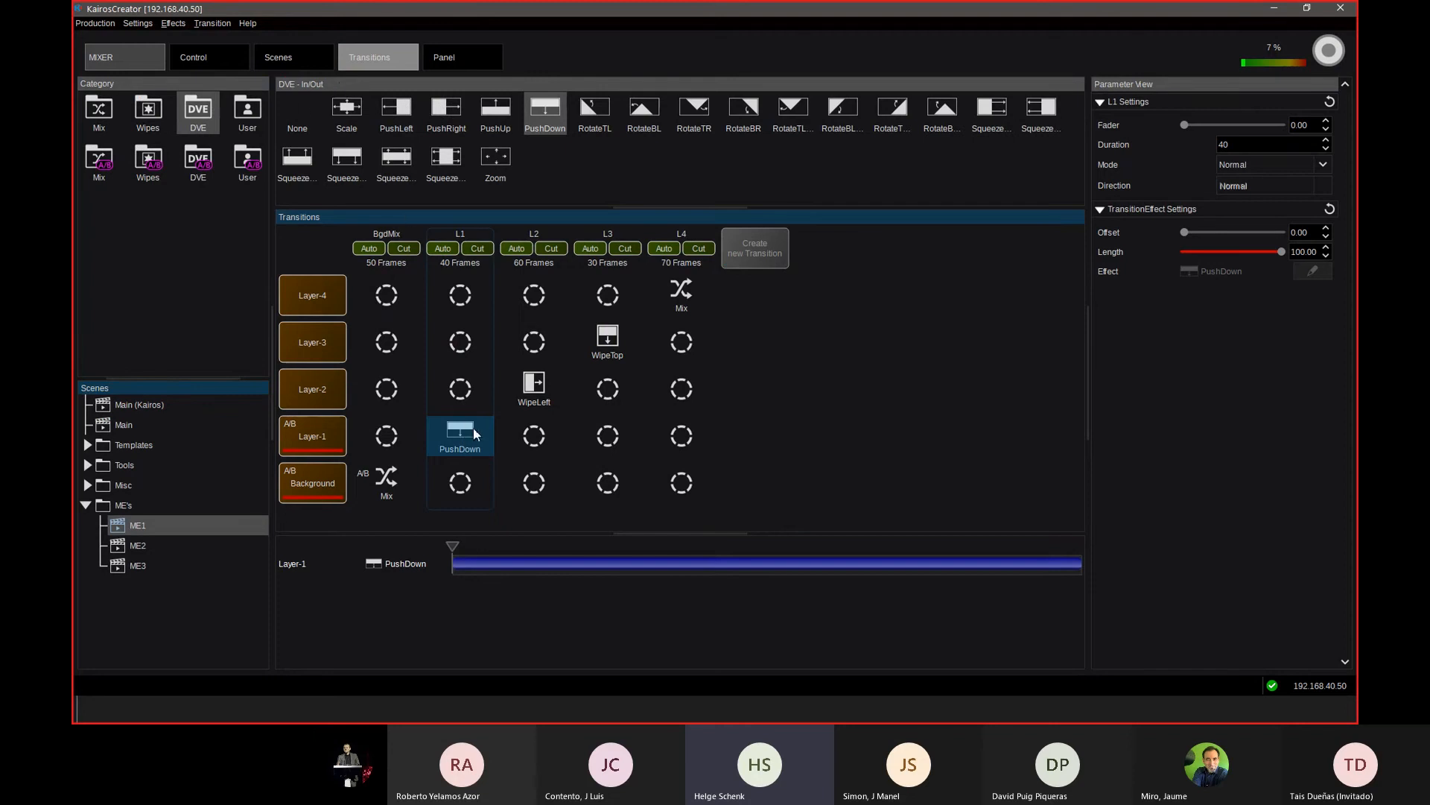
pyautogui.hotkey('ctrl', 'Tab')
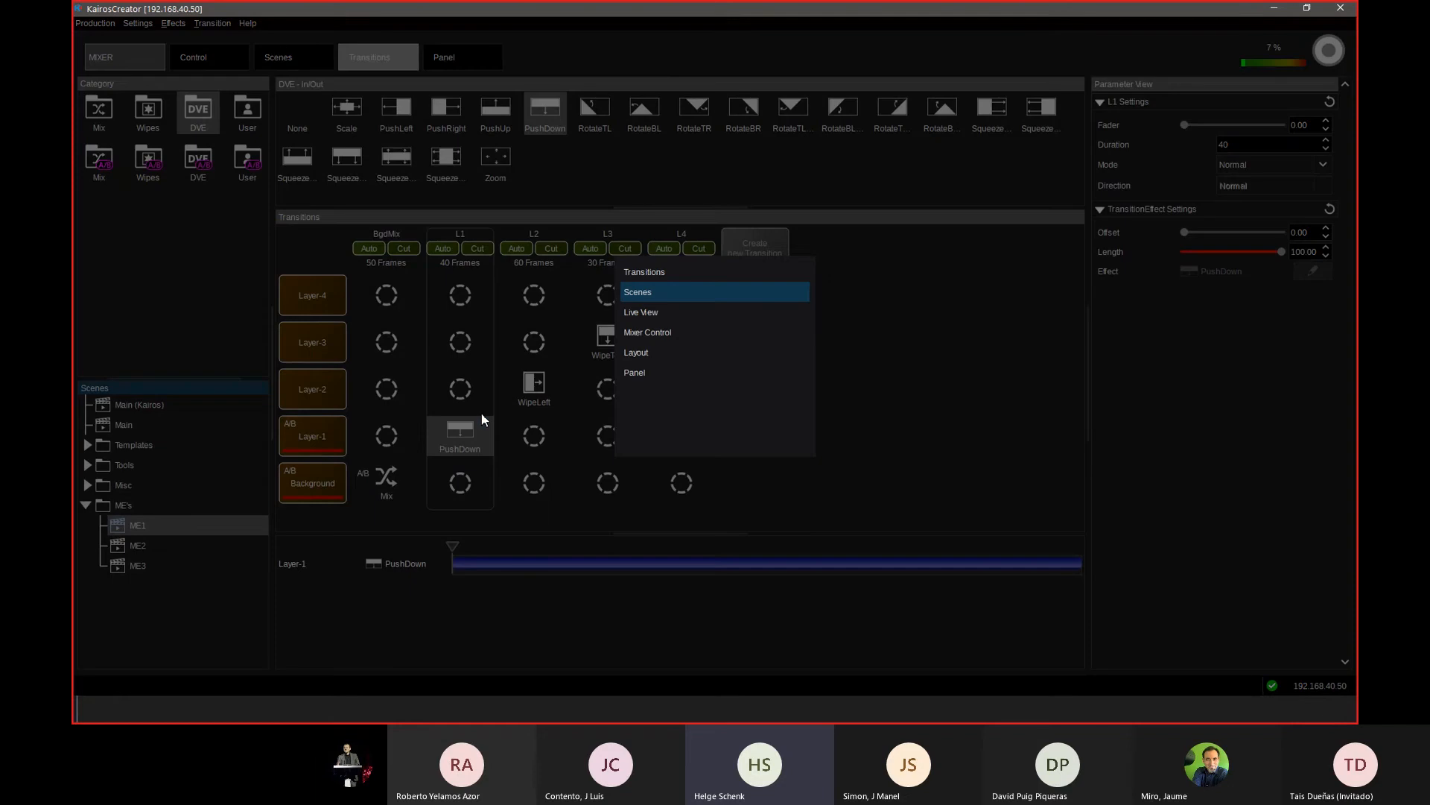
pyautogui.hotkey('ctrl', 'Tab')
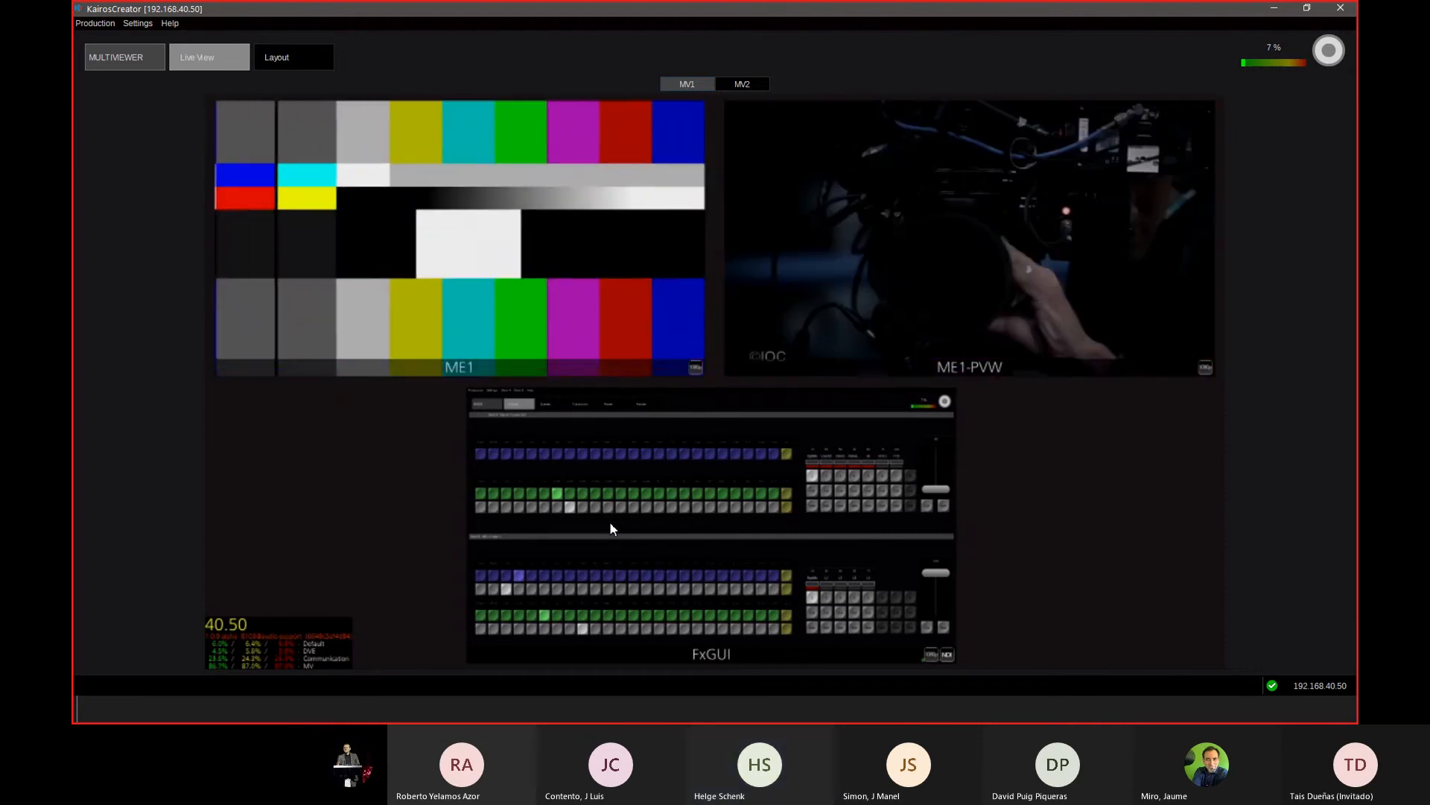
# Step: Try the Zoom, SqueezeHCenter and RotateTL in/out effects for Layer-1 in transition L1
pyautogui.hotkey('ctrl', 'Tab')
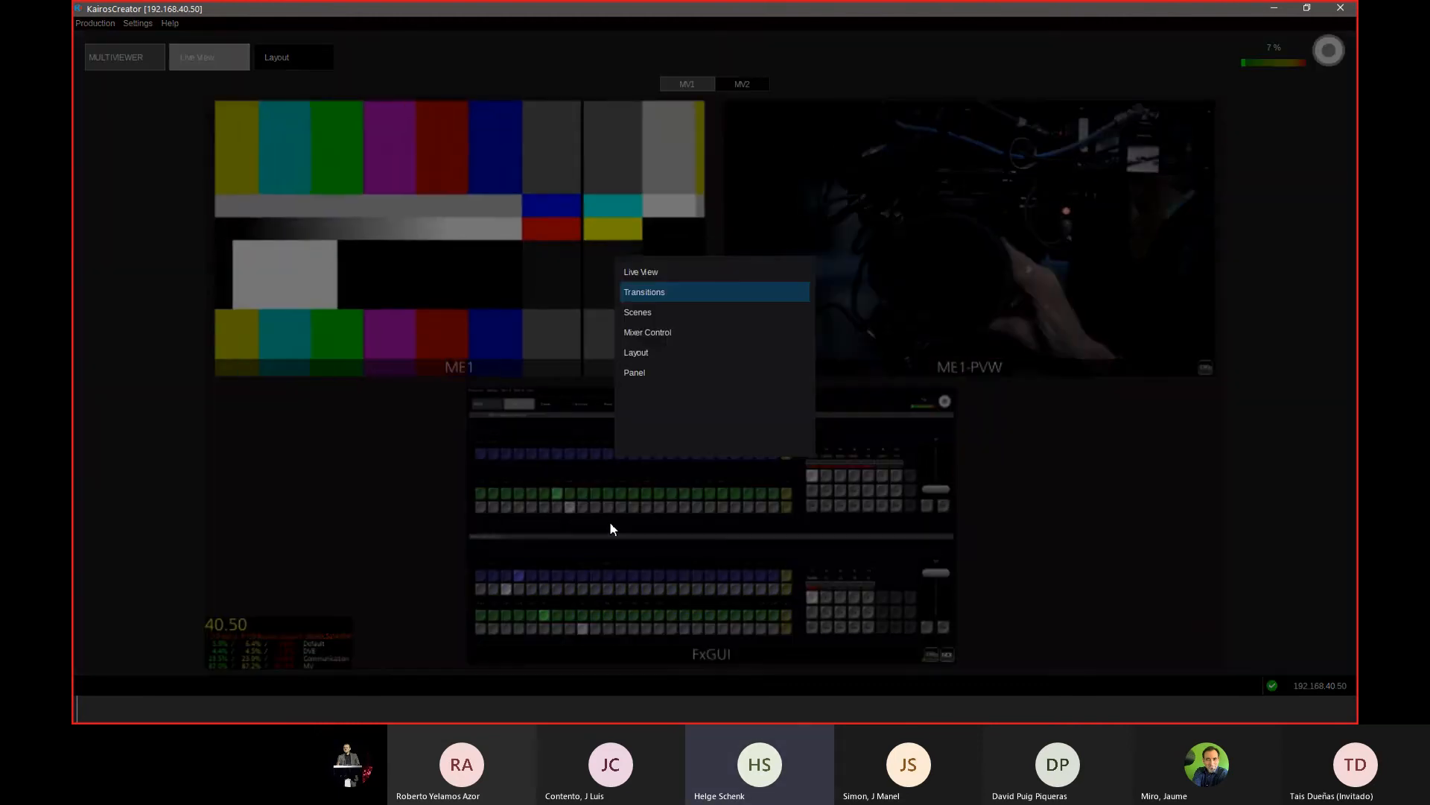
pyautogui.click(463, 434)
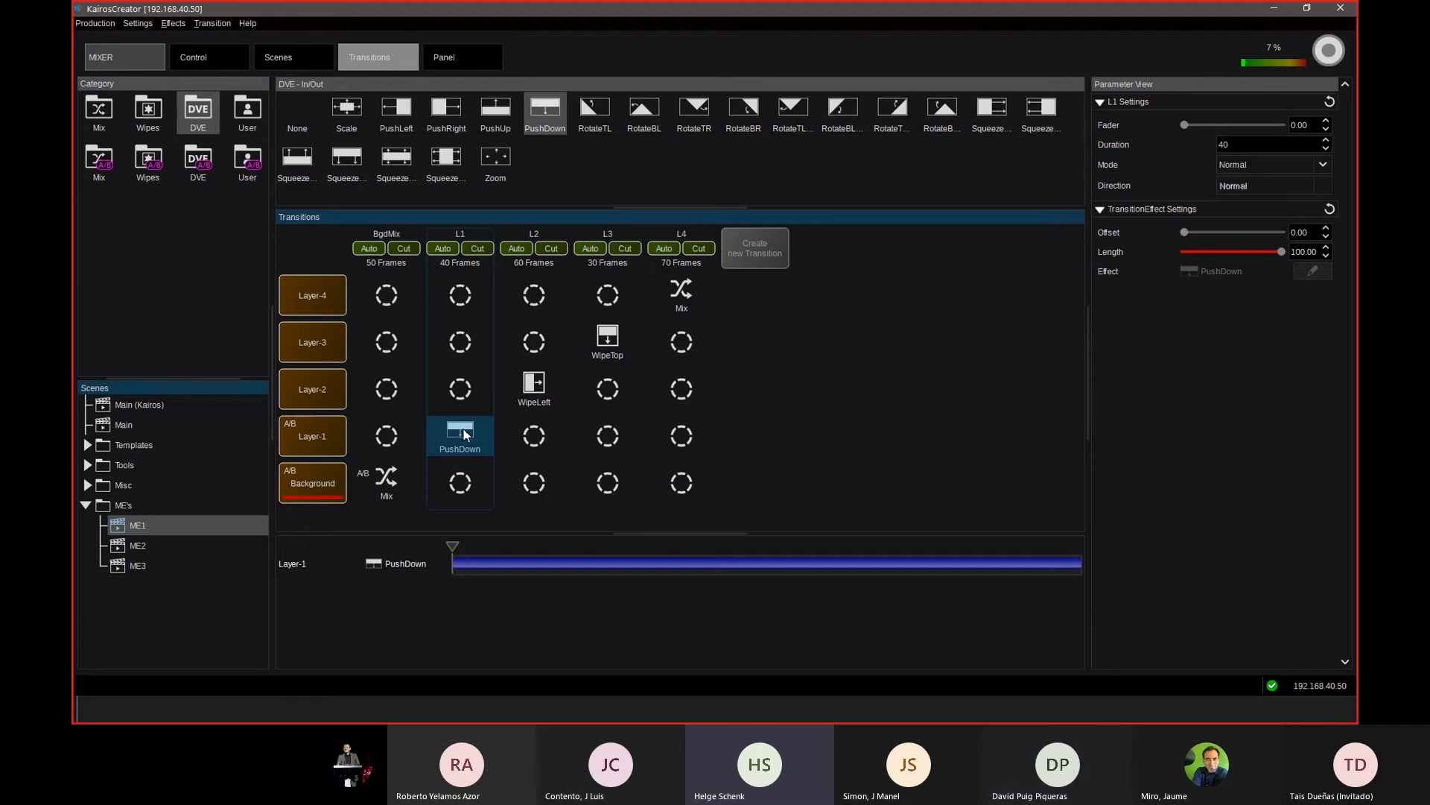
pyautogui.click(498, 158)
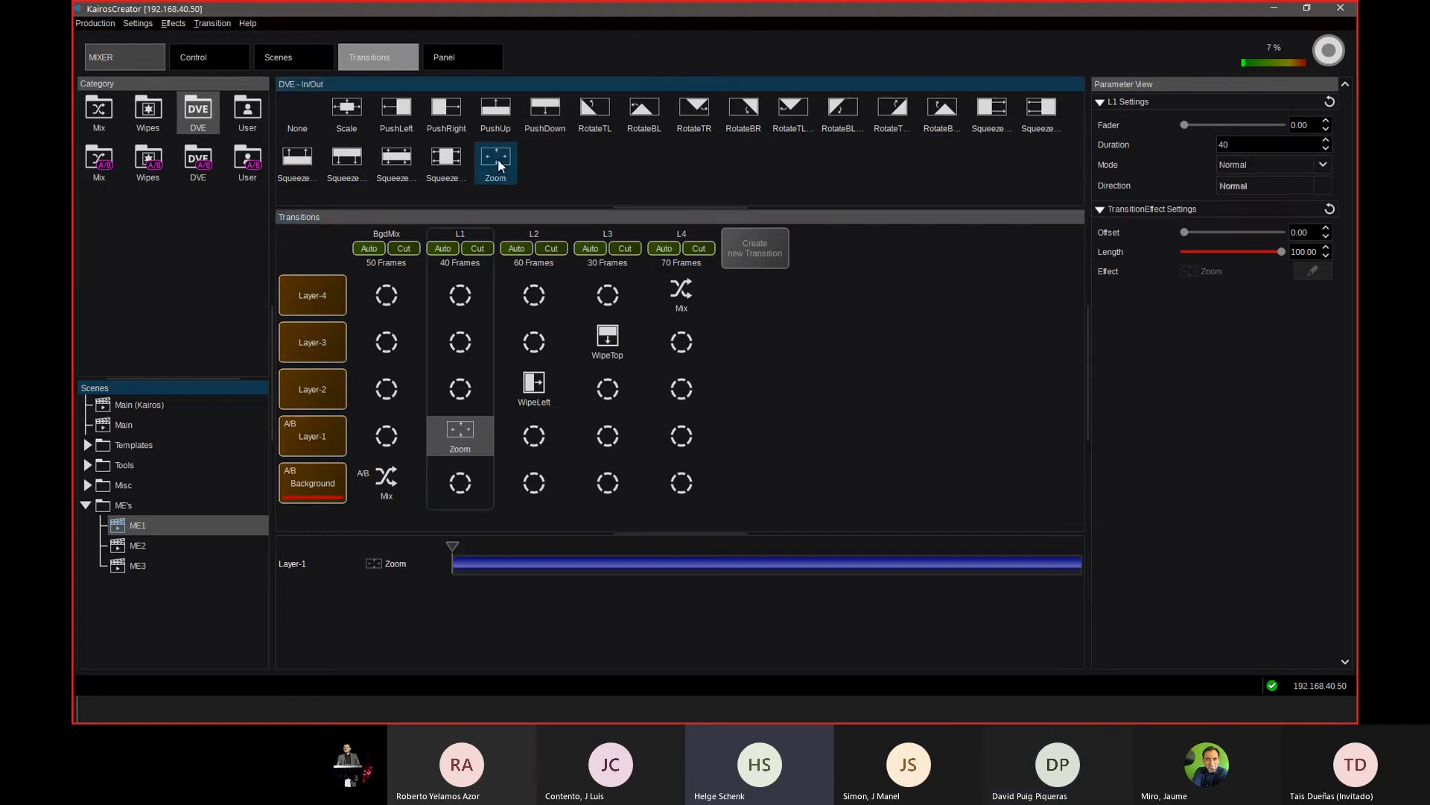
pyautogui.click(447, 169)
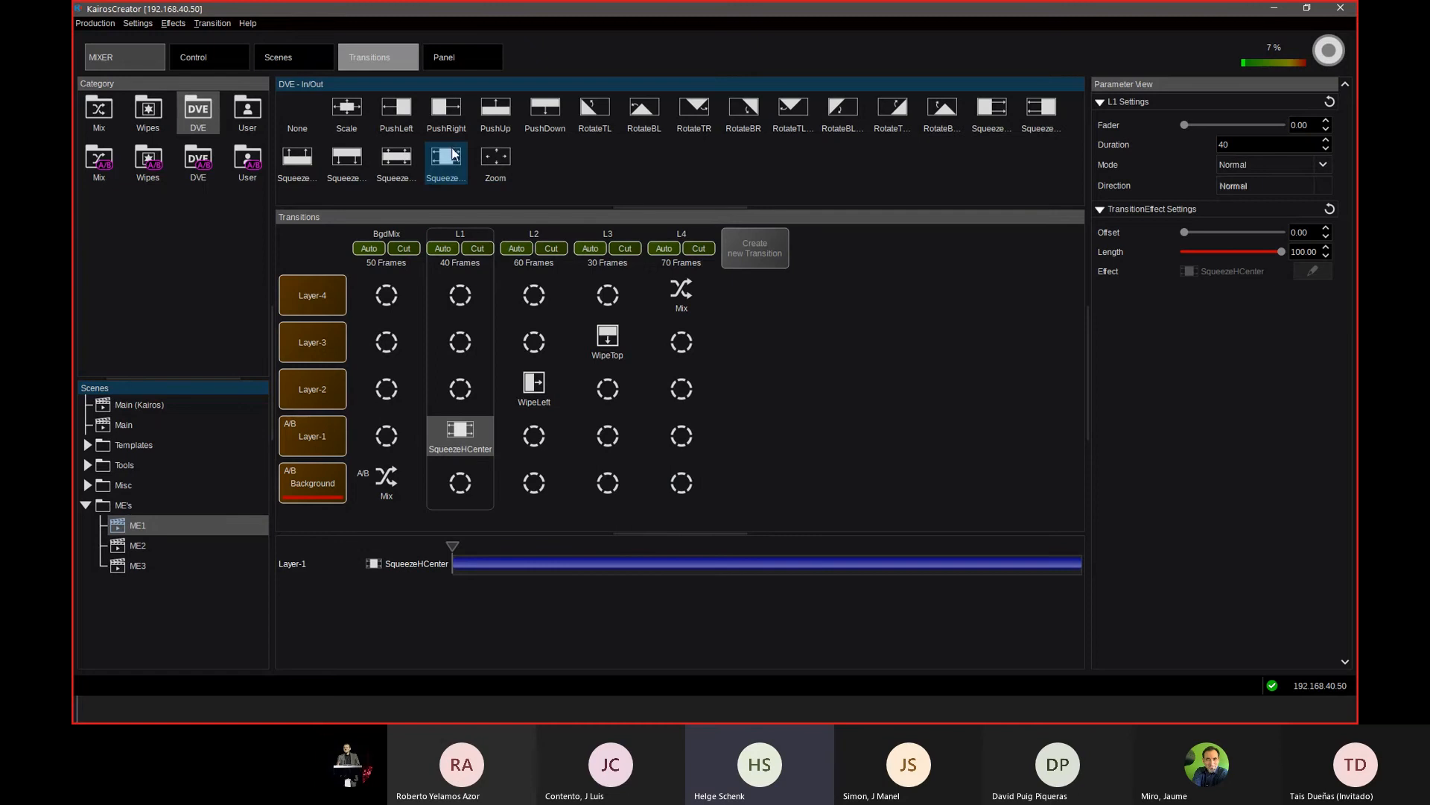
pyautogui.click(217, 109)
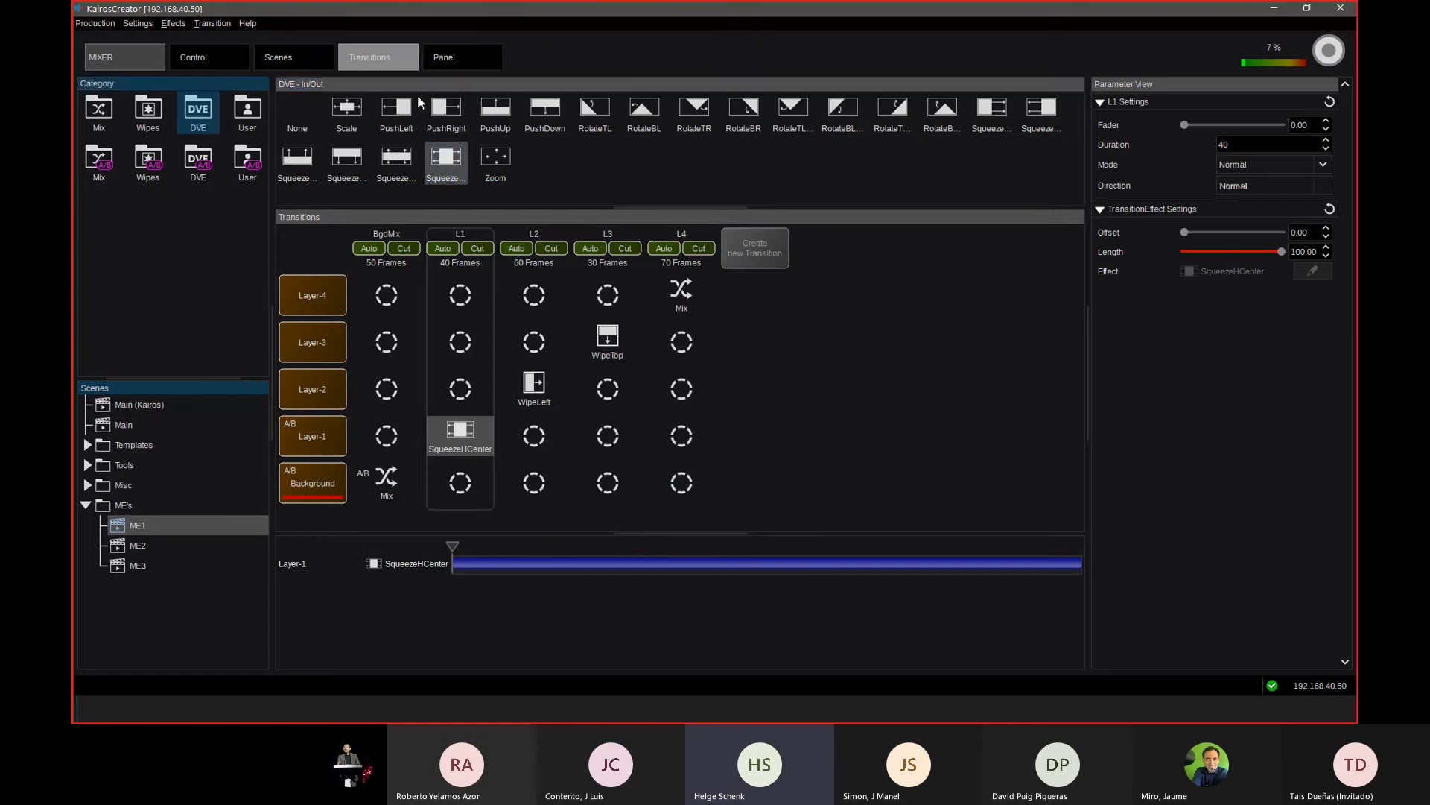
pyautogui.click(607, 113)
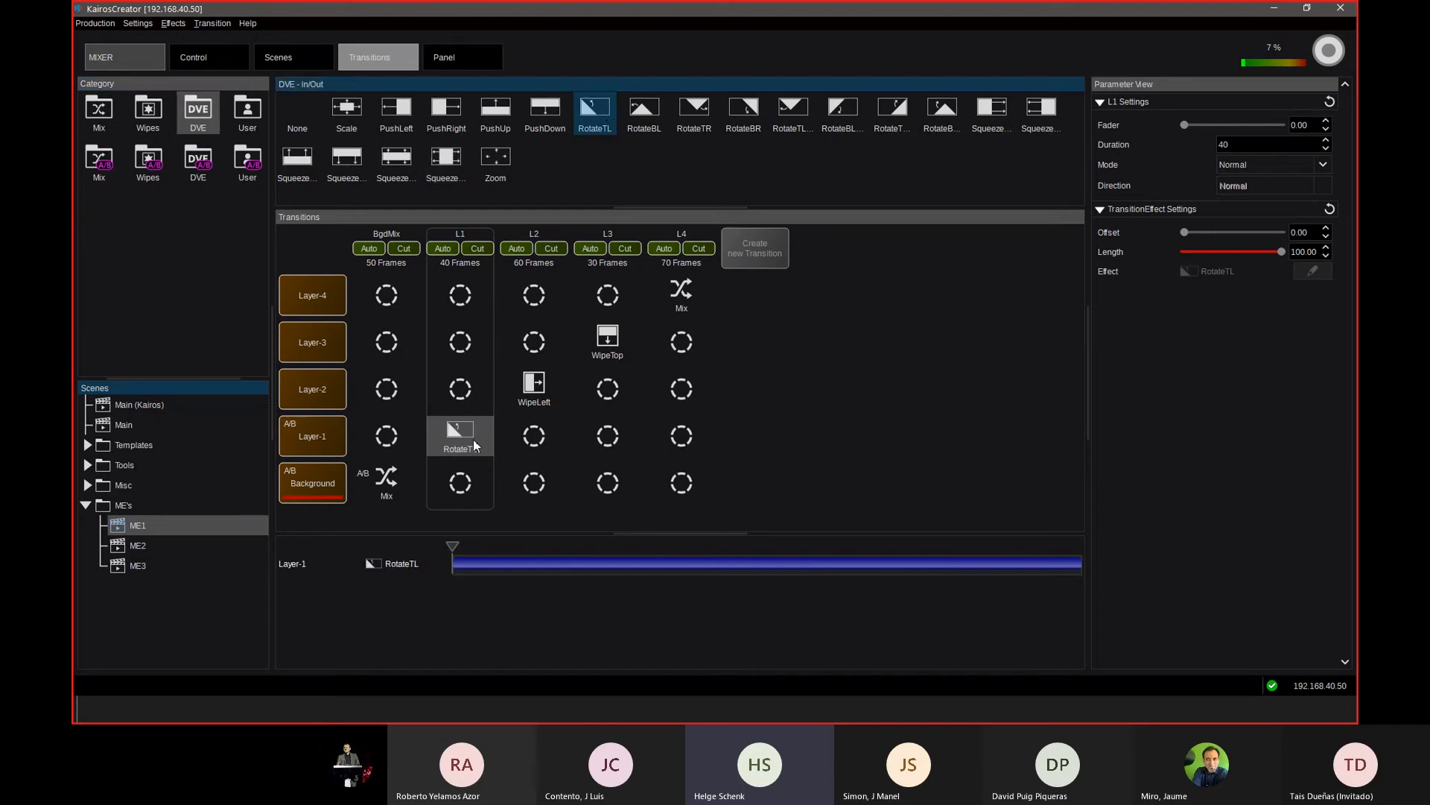
# Step: Assign the A/B PushDown effect to Layer-1 in transition L1, and run L1 as a cut and as an automatic transition
pyautogui.click(212, 165)
pyautogui.moveTo(544, 115); pyautogui.dragTo(458, 438)
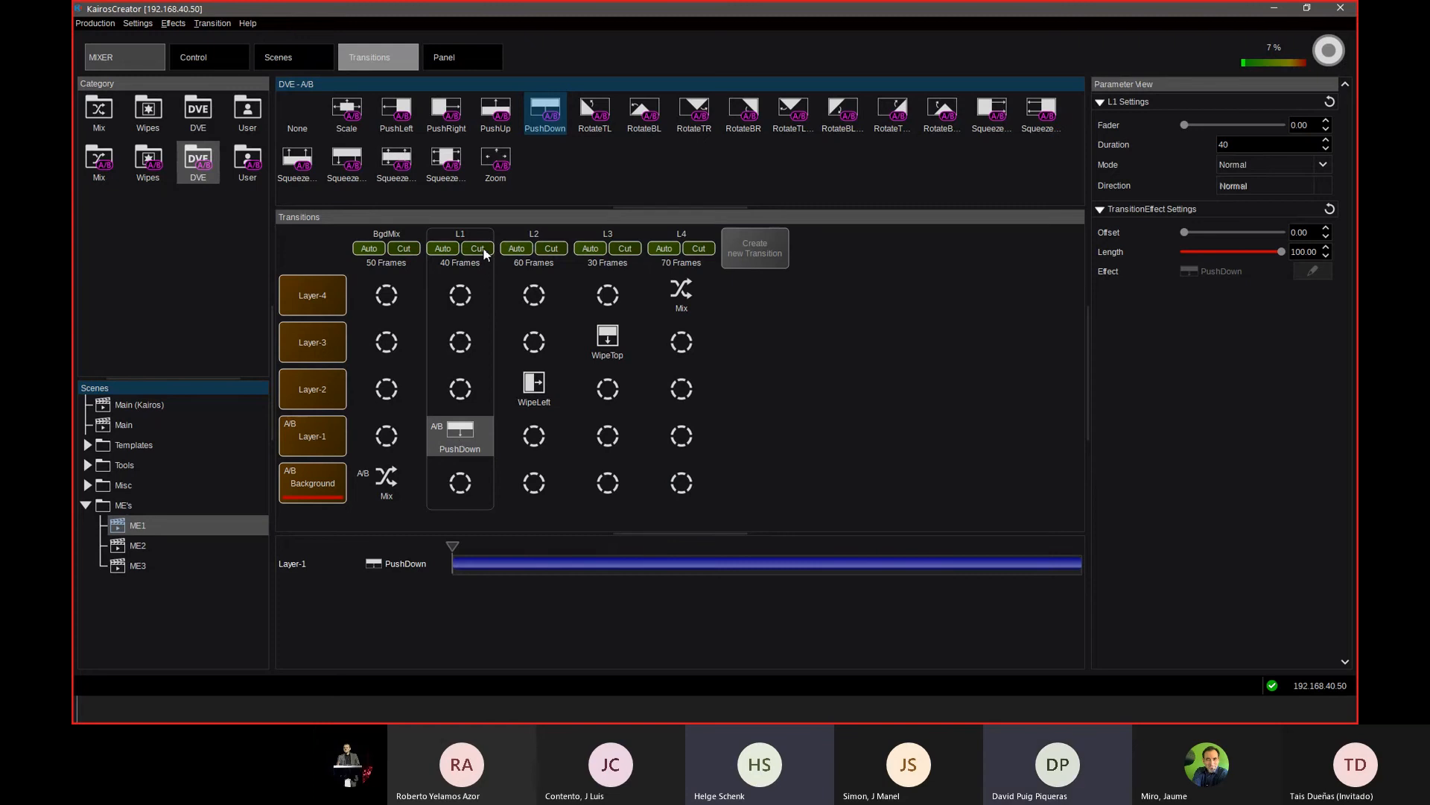
pyautogui.hotkey('ctrl', 'Tab')
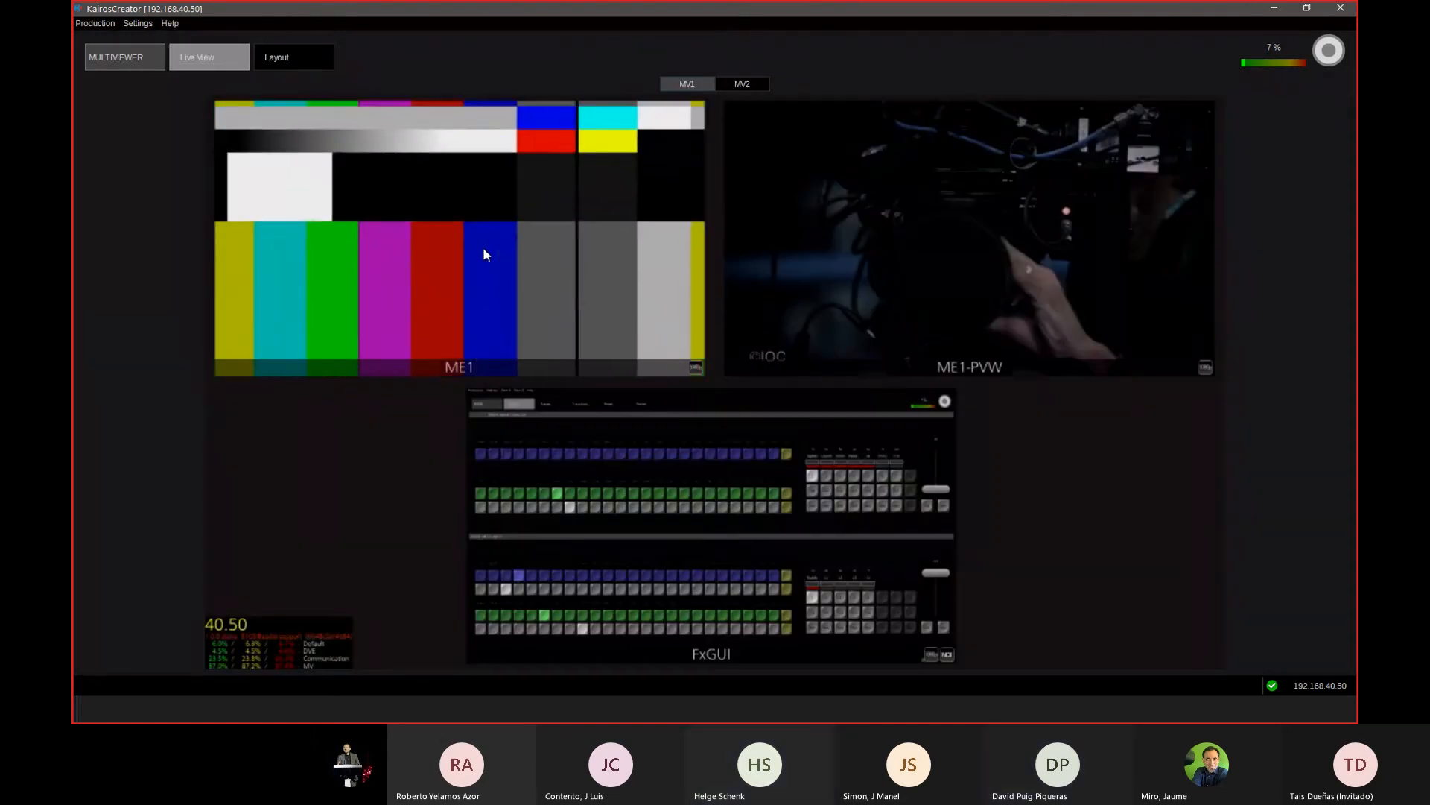
pyautogui.hotkey('ctrl', 'Tab')
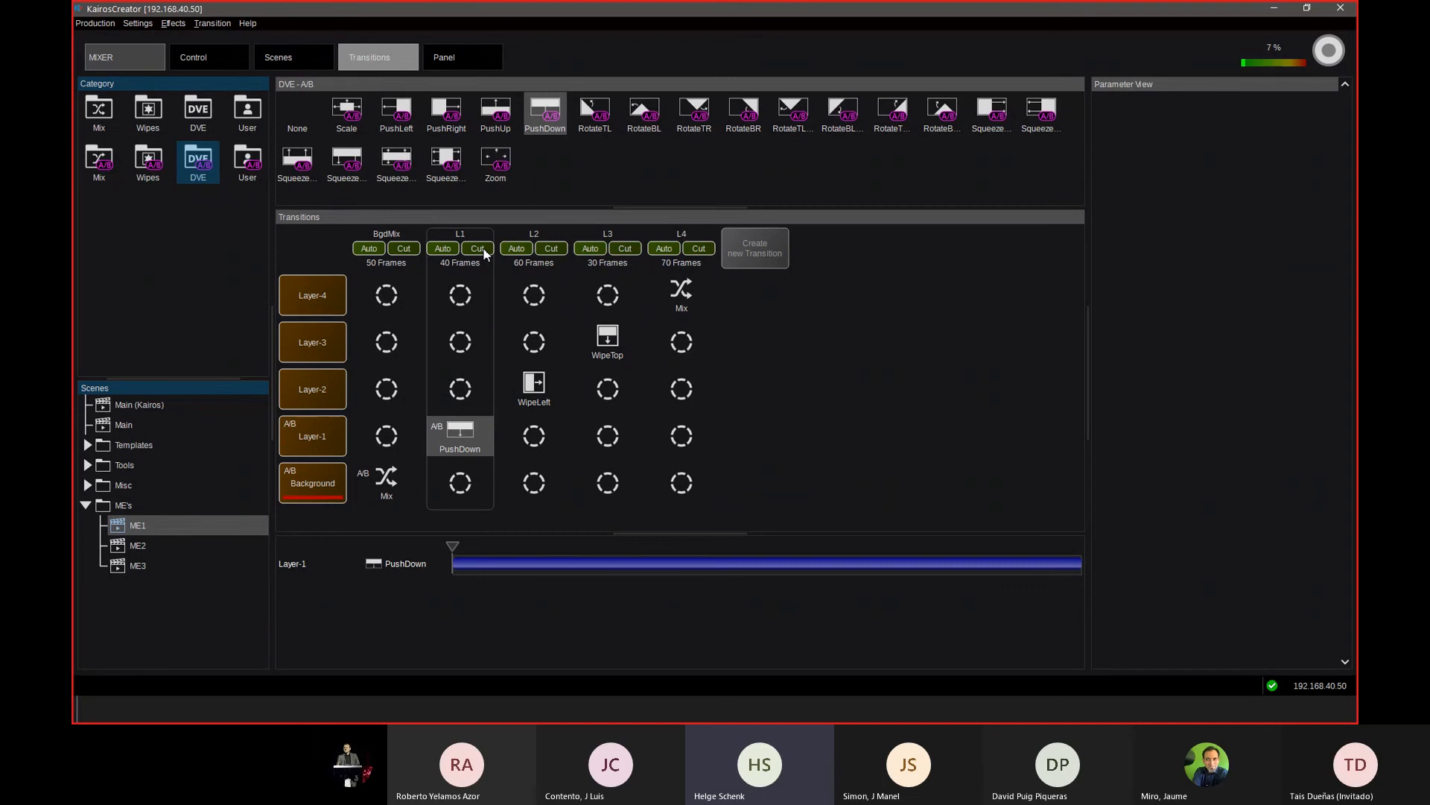
pyautogui.click(483, 252)
pyautogui.click(446, 249)
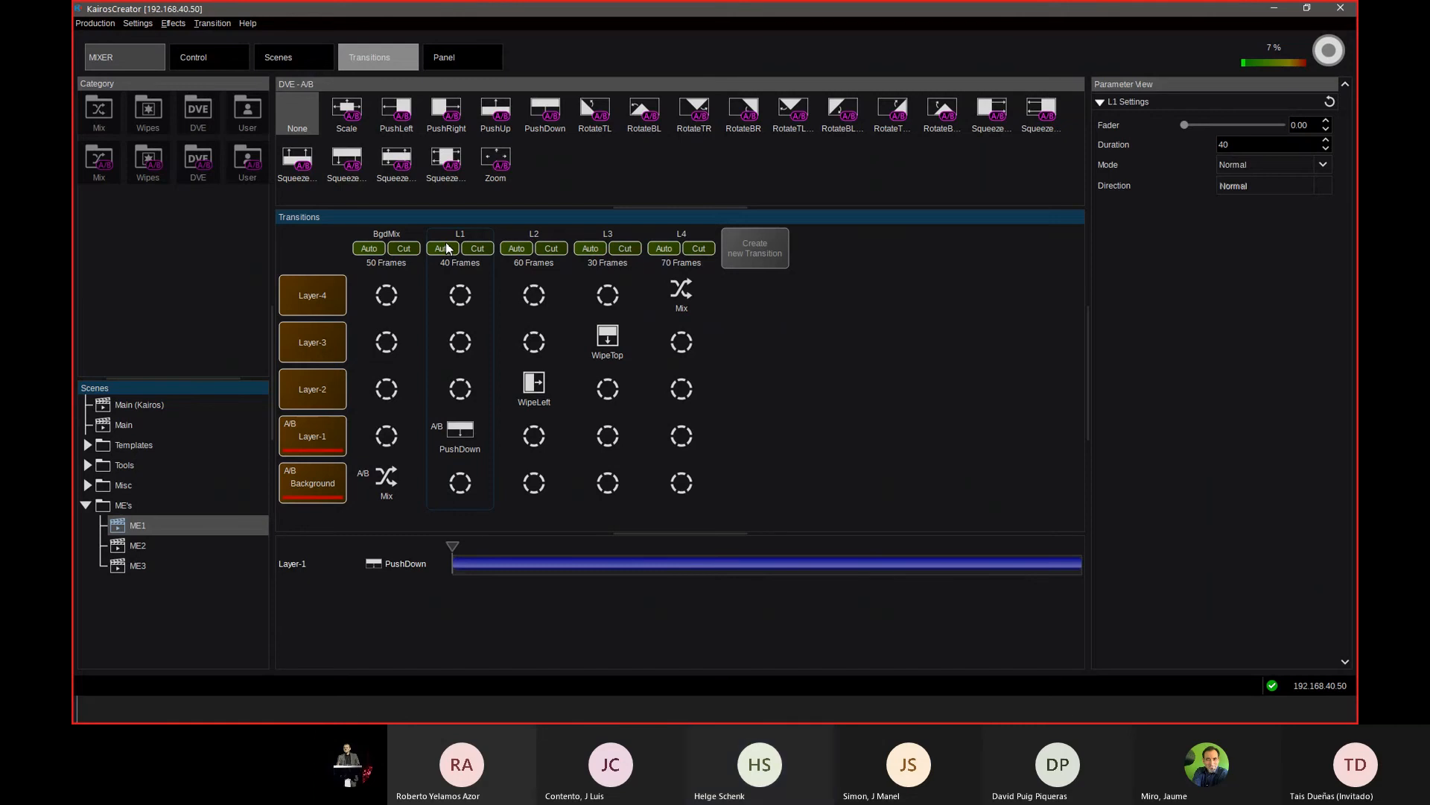
# Step: Set ME1 Layer-1's program source to IN1 and its preset source to IN4, and run L1's automatic transition
pyautogui.click(224, 56)
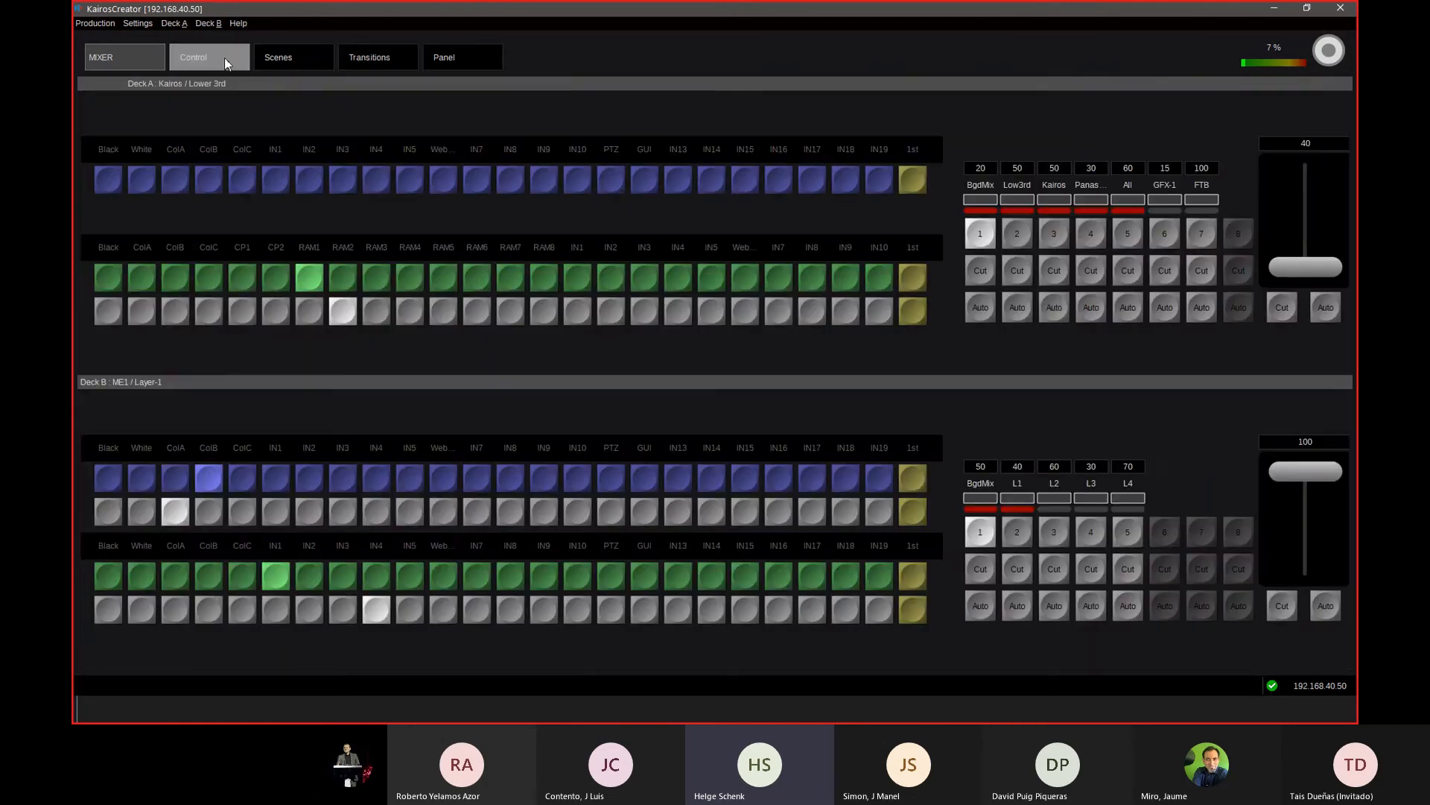
pyautogui.click(280, 476)
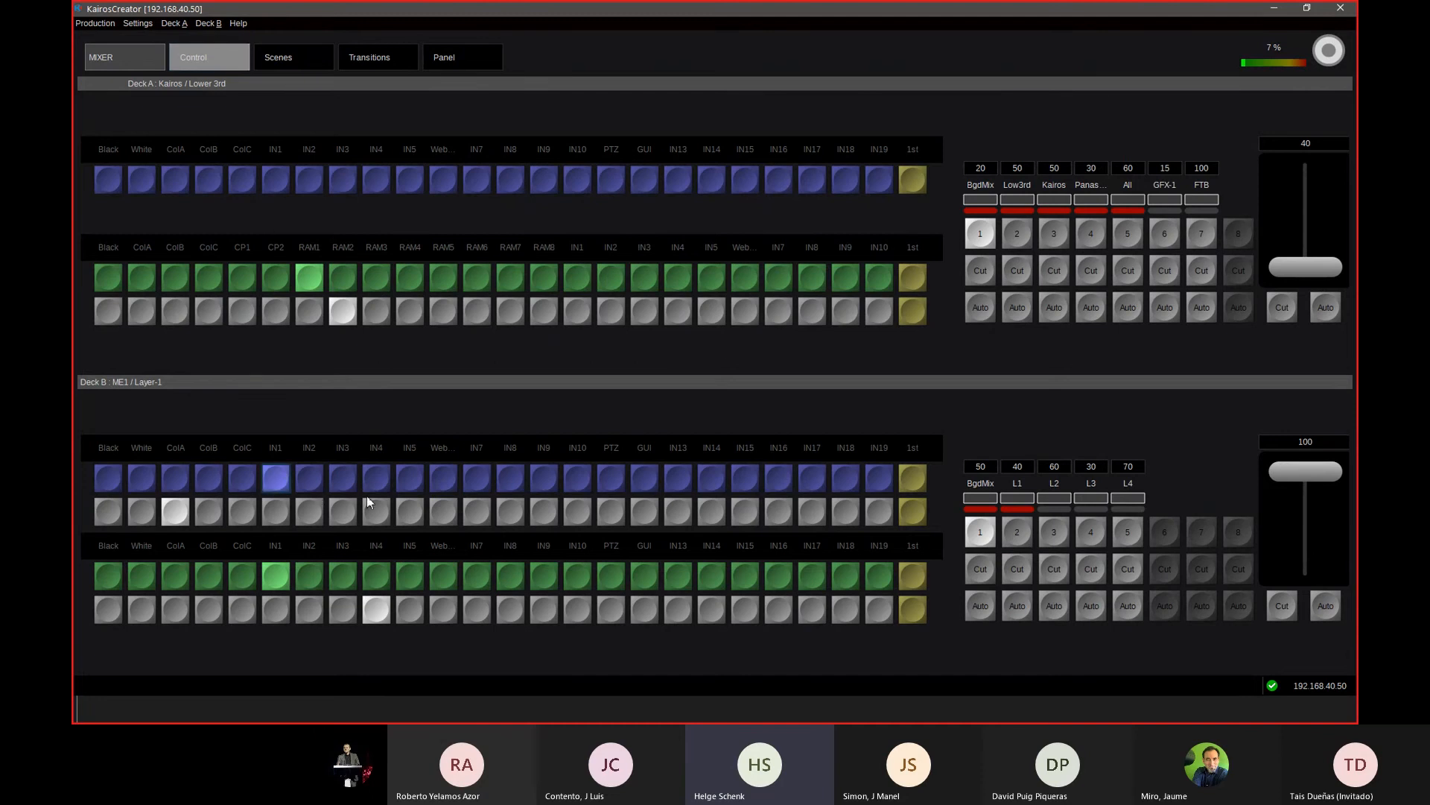
pyautogui.click(380, 510)
pyautogui.click(375, 57)
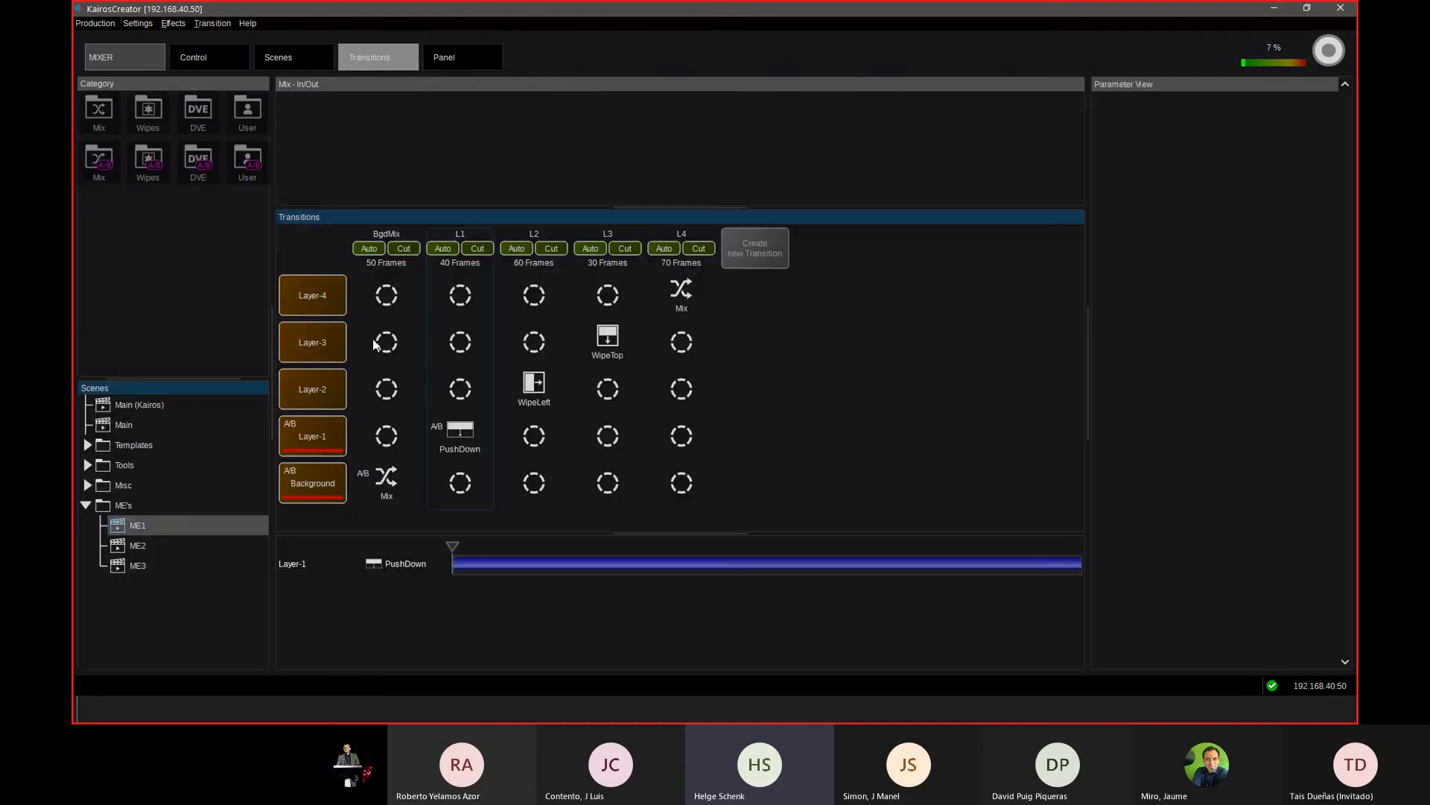
pyautogui.click(445, 251)
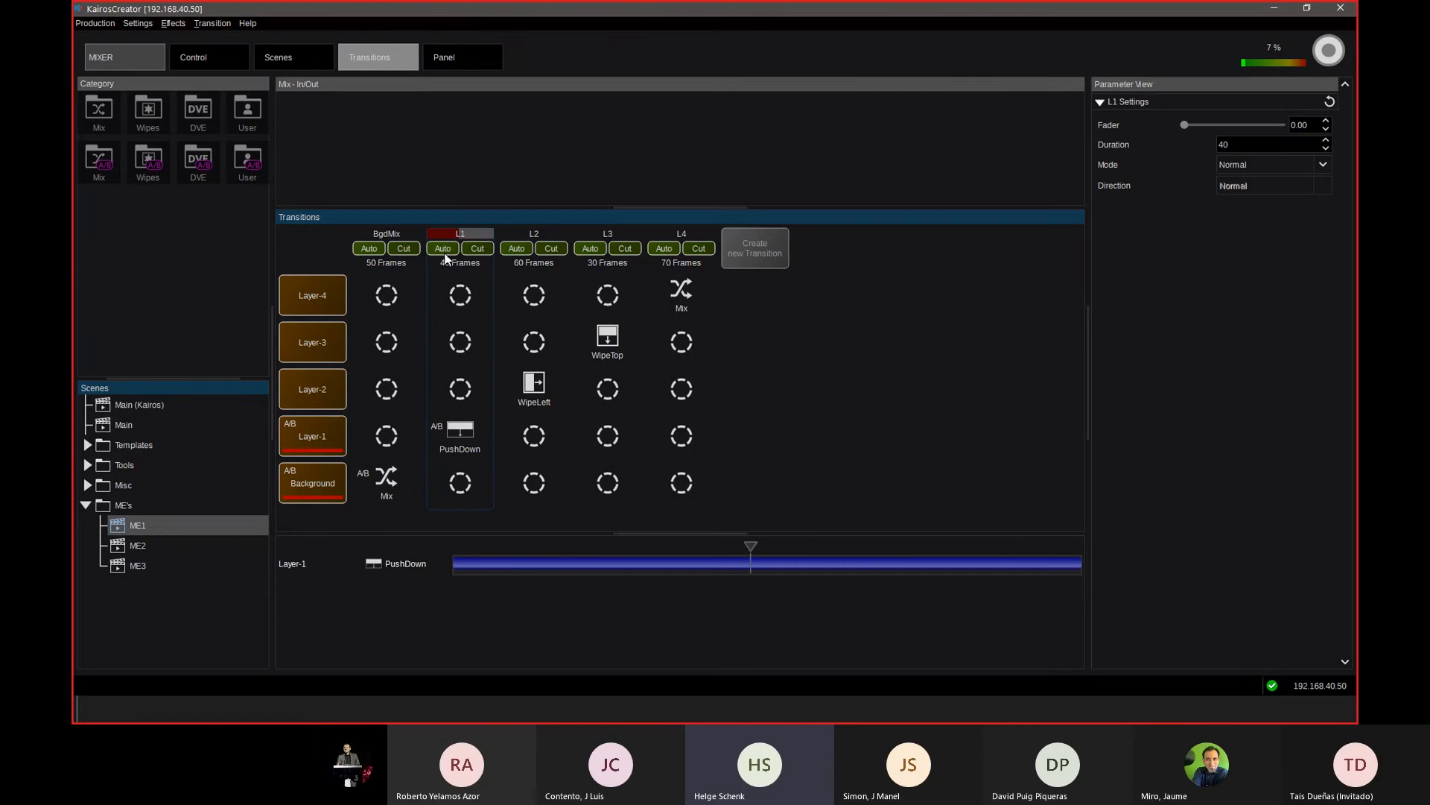
# Step: Compare ME1 and its preview in the live view with the ME1 transition controls, including A/B, on the panel
pyautogui.hotkey('ctrl', 'Tab')
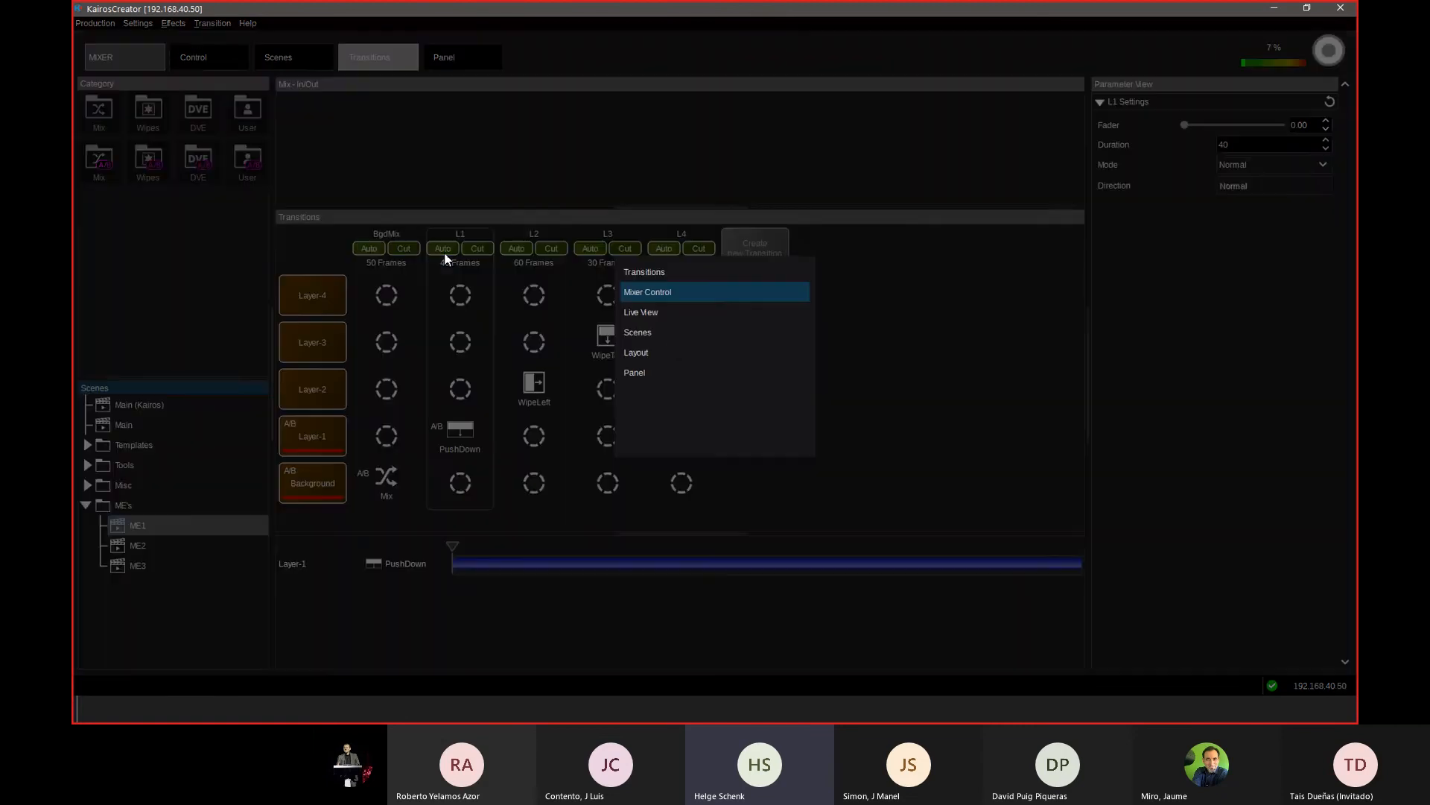
pyautogui.hotkey('ctrl', 'Tab')
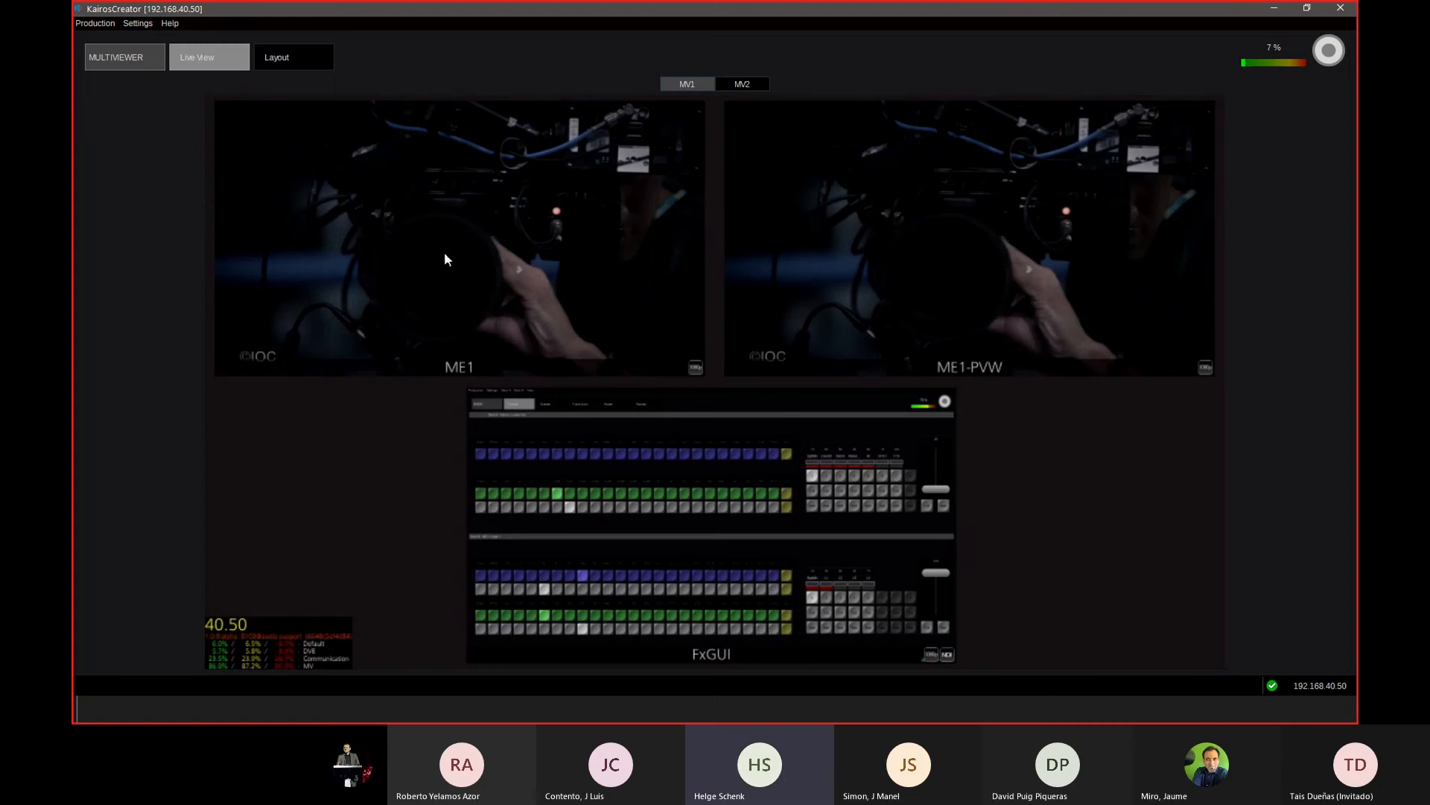
pyautogui.hotkey('alt', 'Tab')
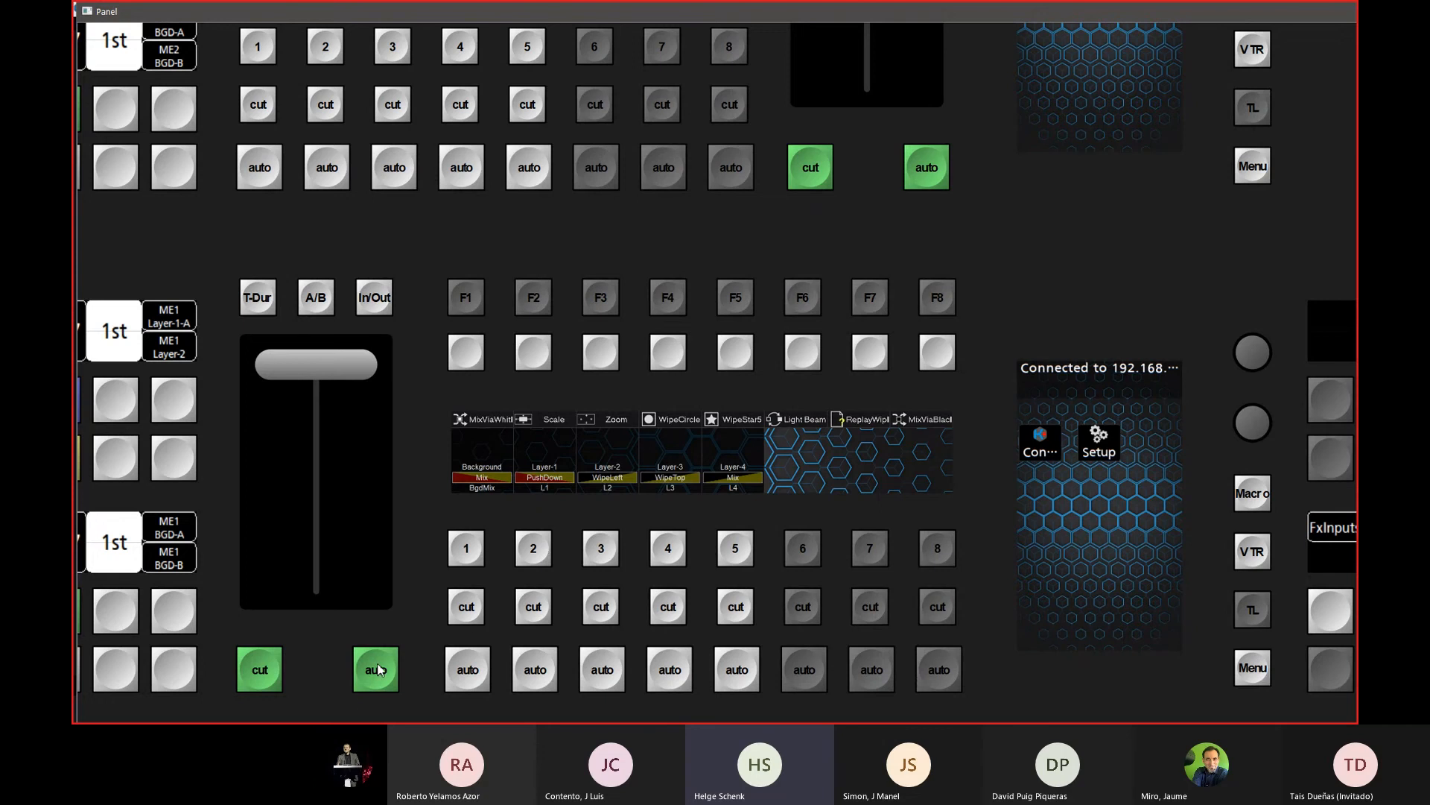
pyautogui.hotkey('alt', 'Tab')
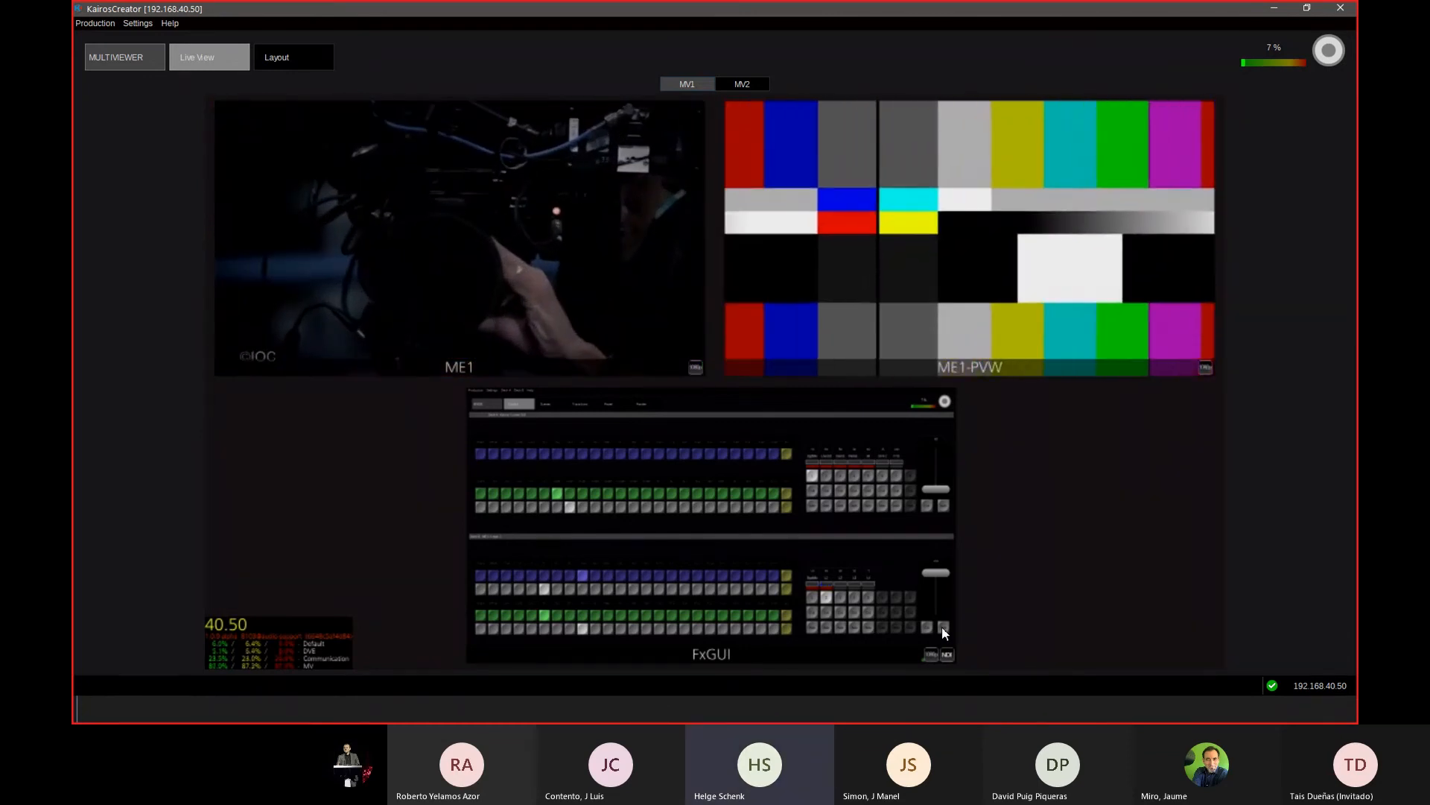
pyautogui.hotkey('alt', 'Tab')
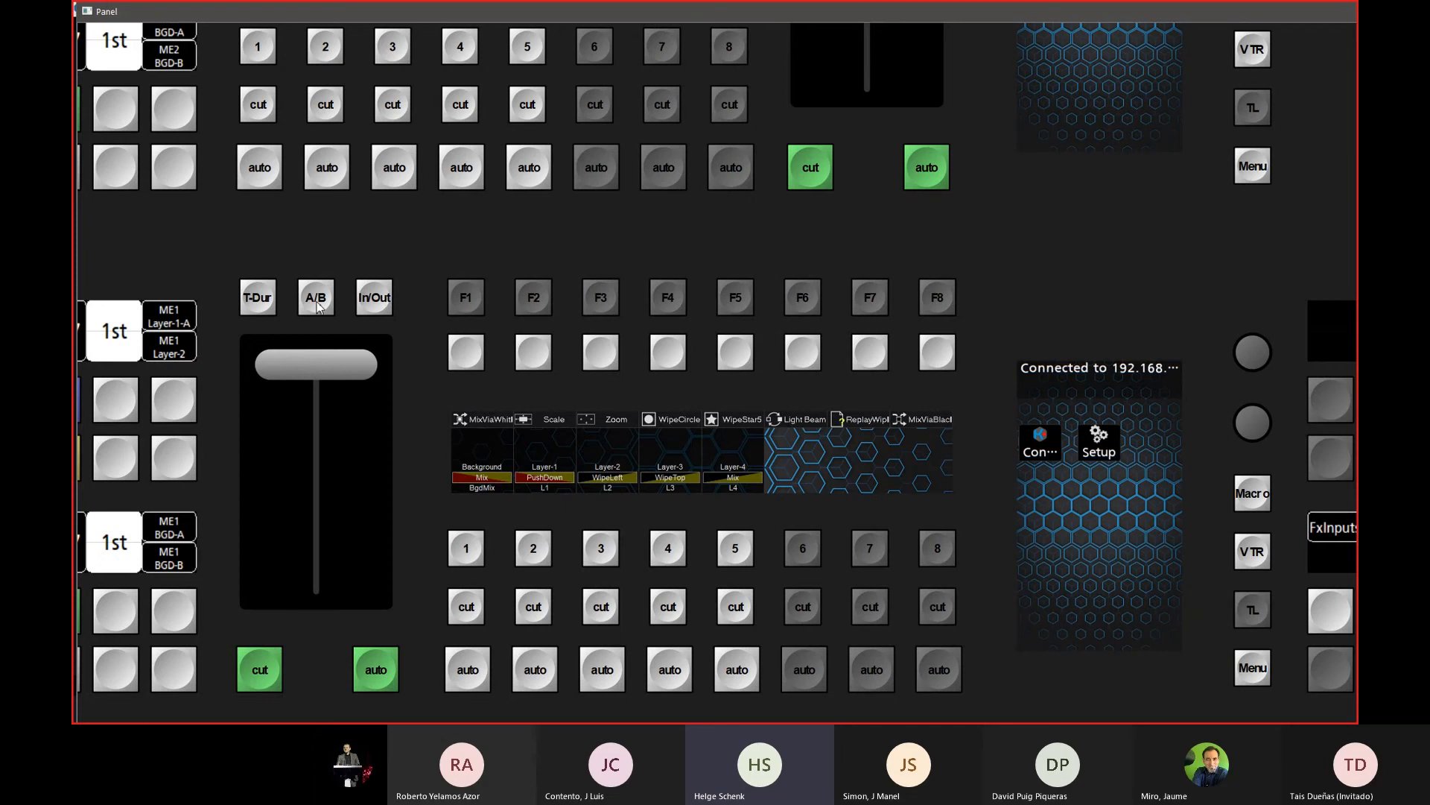
pyautogui.click(317, 302)
pyautogui.hotkey('alt', 'Tab')
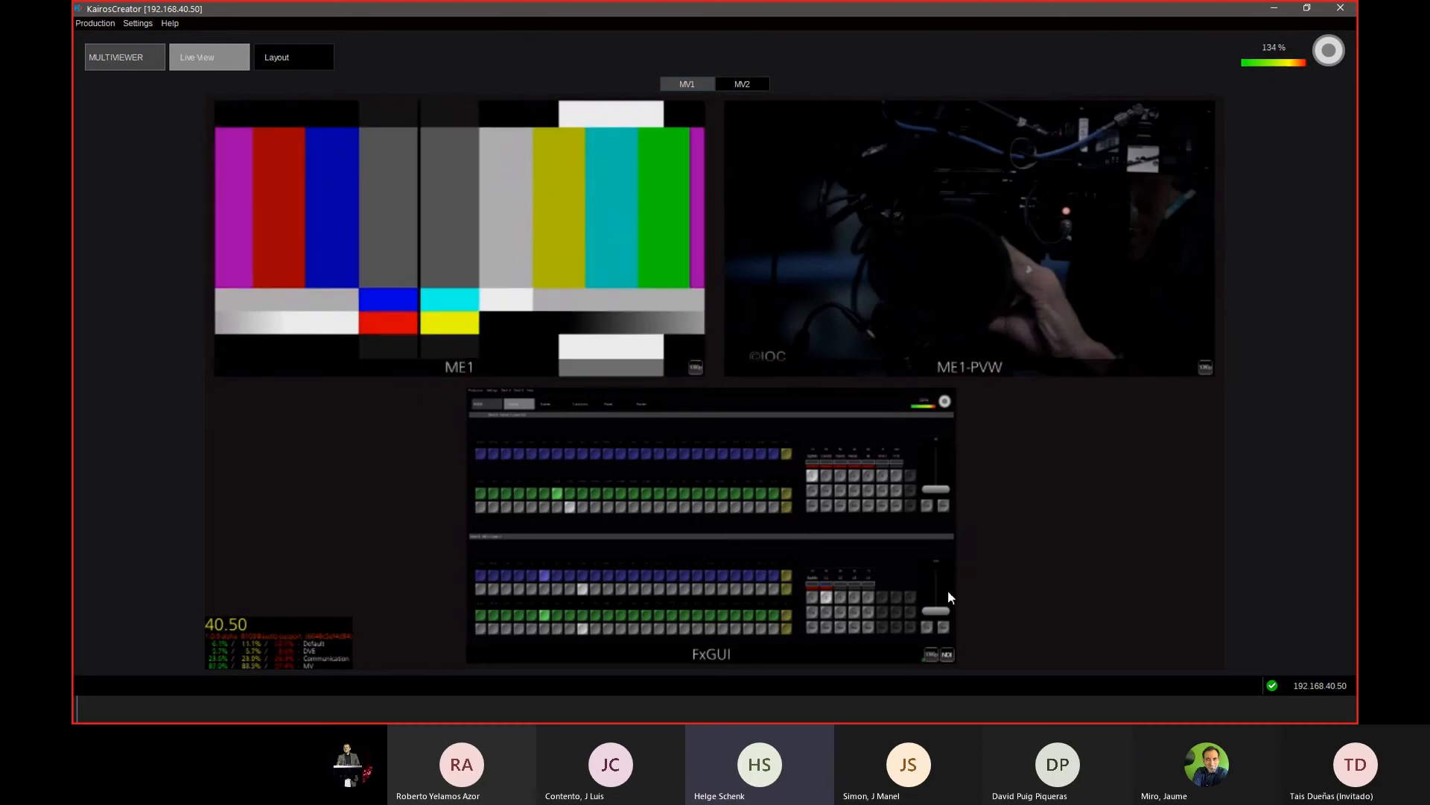
# Step: Show the panel's FxInputs, PTZ, ME1 and ME2 button section, and open and close its PTZ group
pyautogui.hotkey('alt', 'Tab')
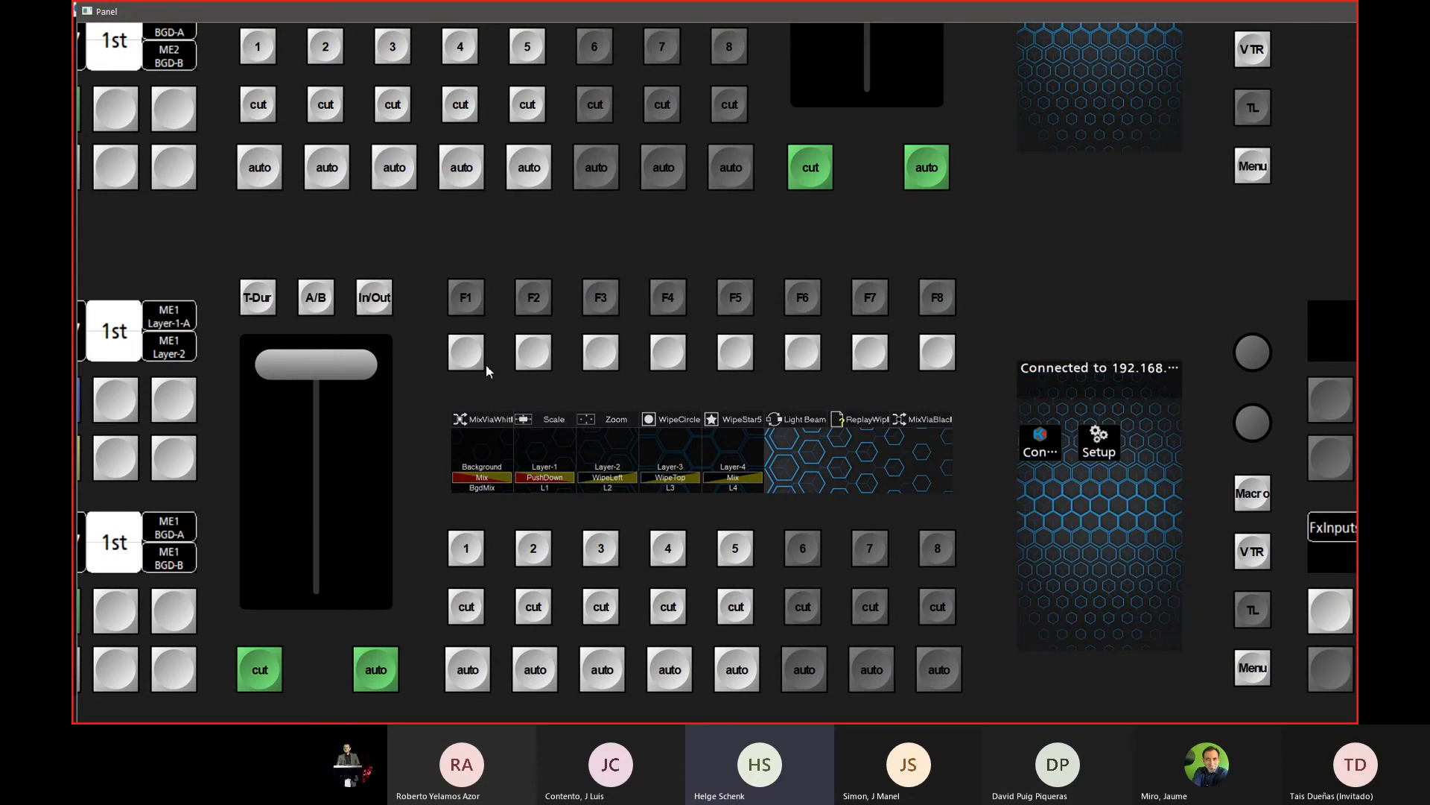
pyautogui.hscroll(1, 486, 363)
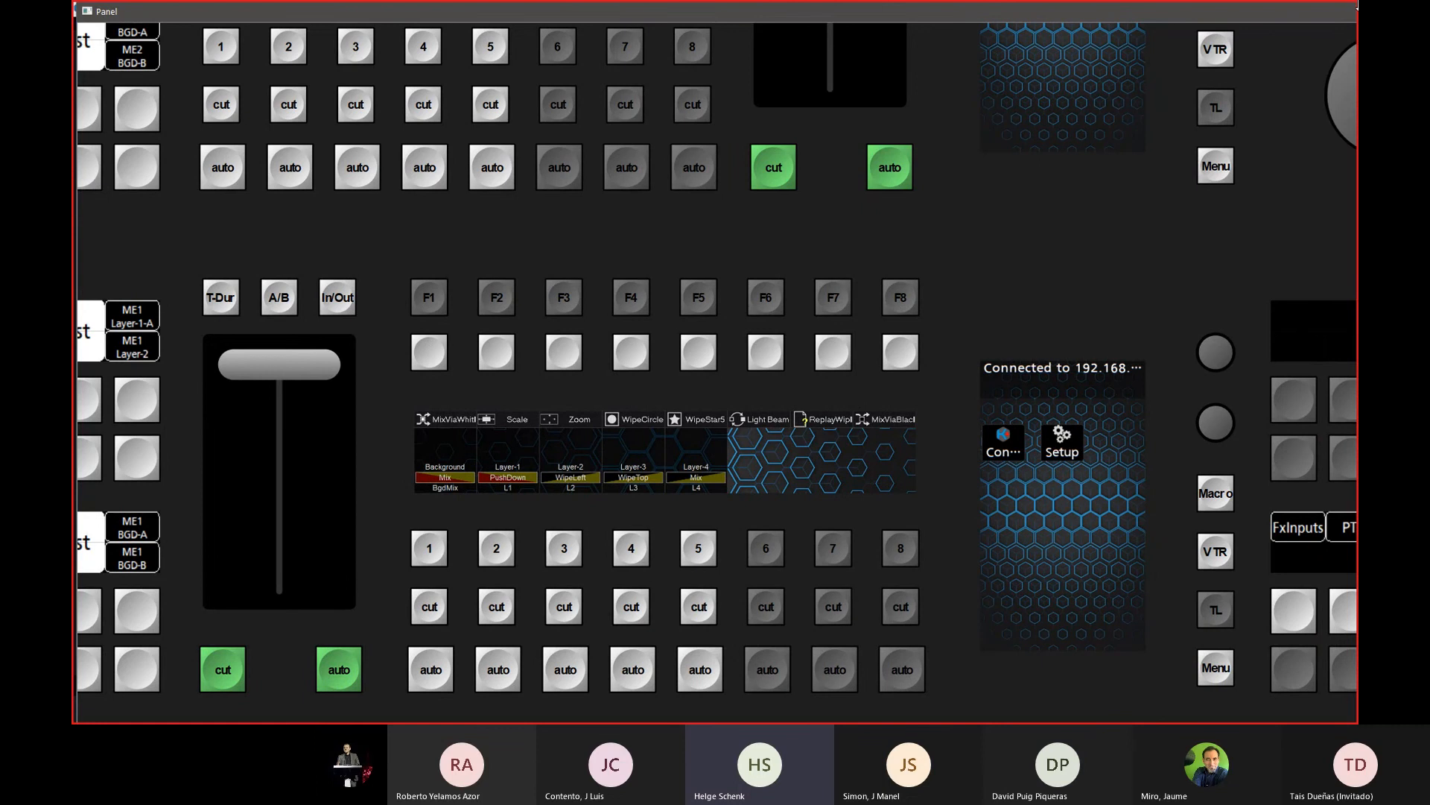
pyautogui.doubleClick(486, 11)
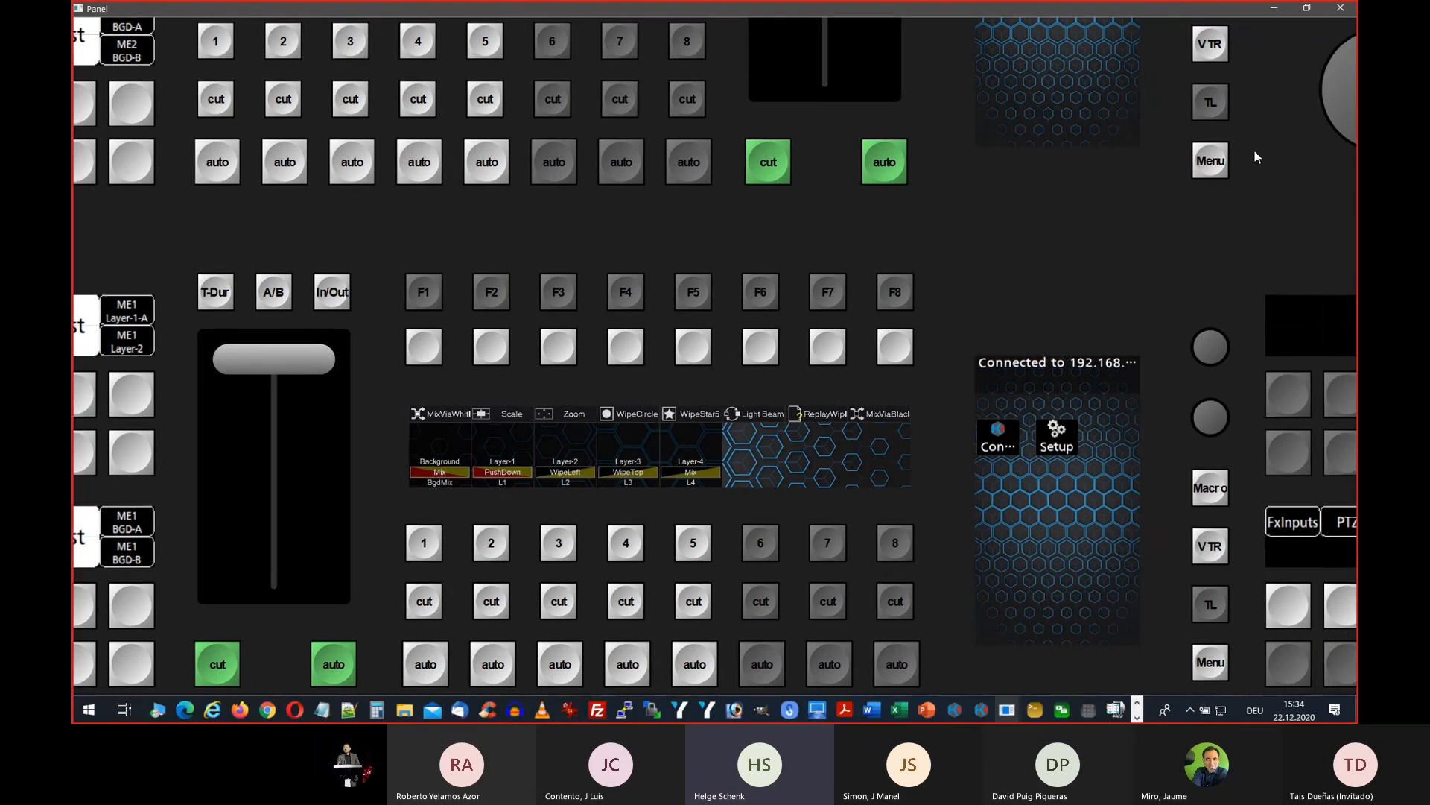
pyautogui.scroll(-1, 896, 370)
pyautogui.hscroll(2, 895, 370)
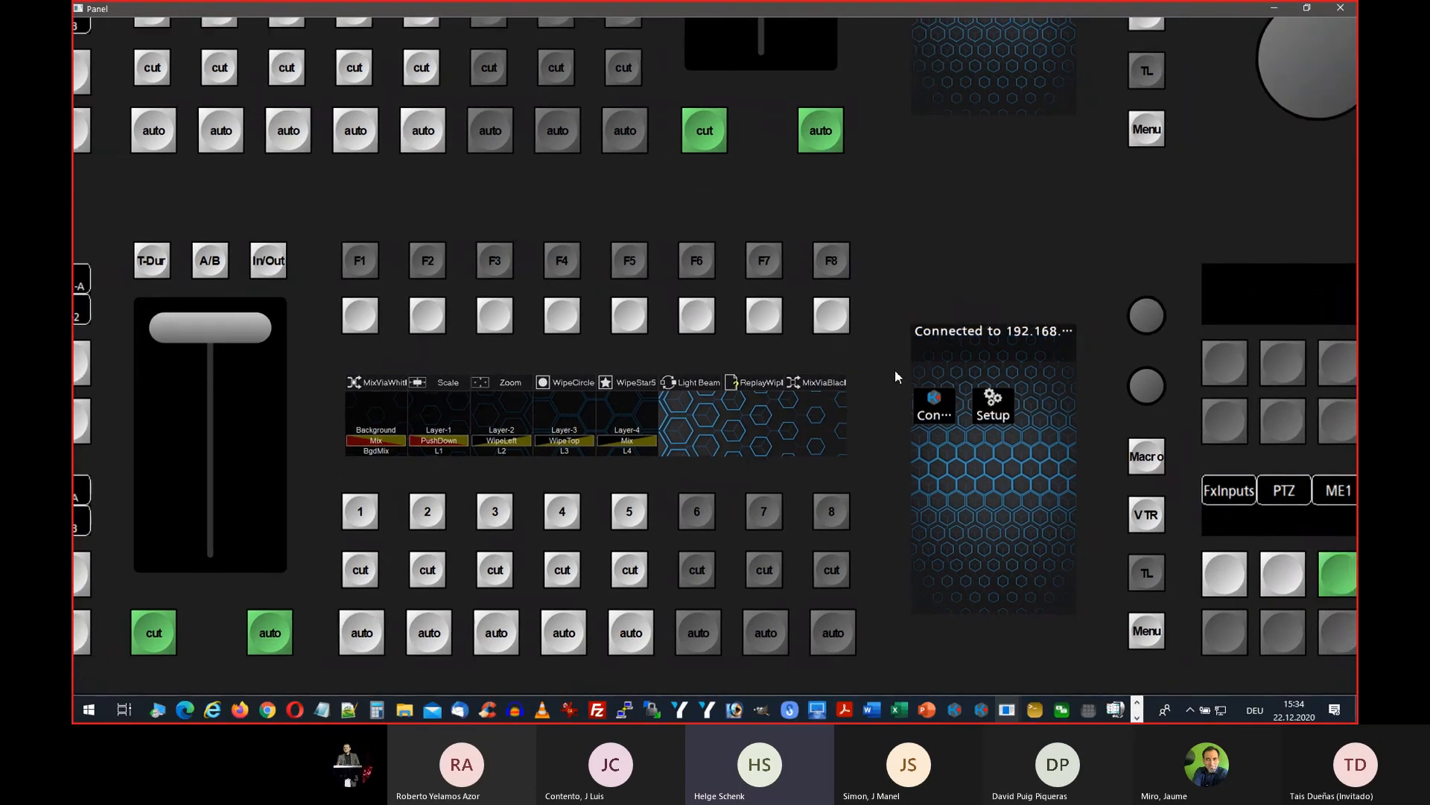
pyautogui.hscroll(4, 896, 368)
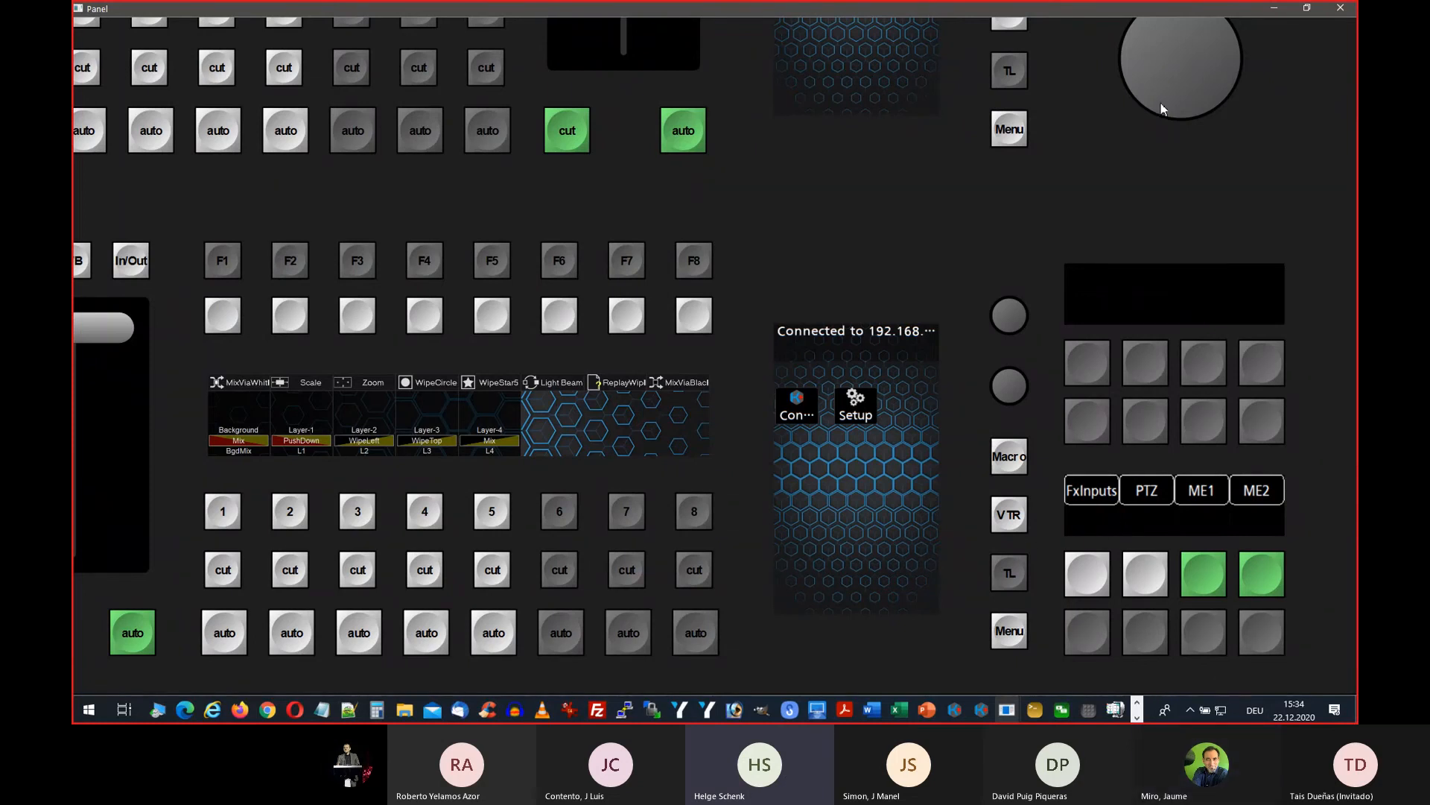
pyautogui.scroll(-1, 1161, 103)
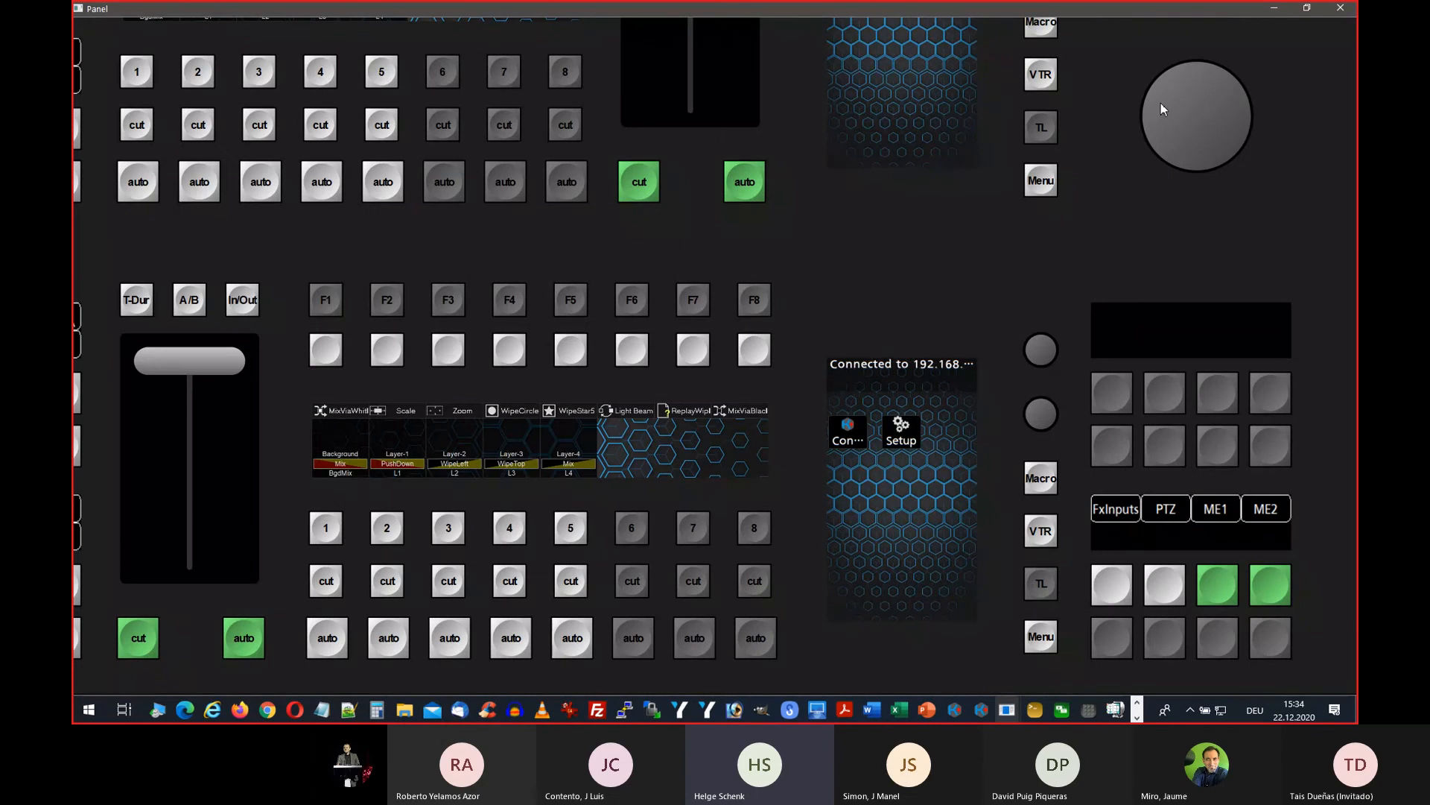
pyautogui.scroll(-1, 1160, 103)
pyautogui.scroll(-1, 1161, 103)
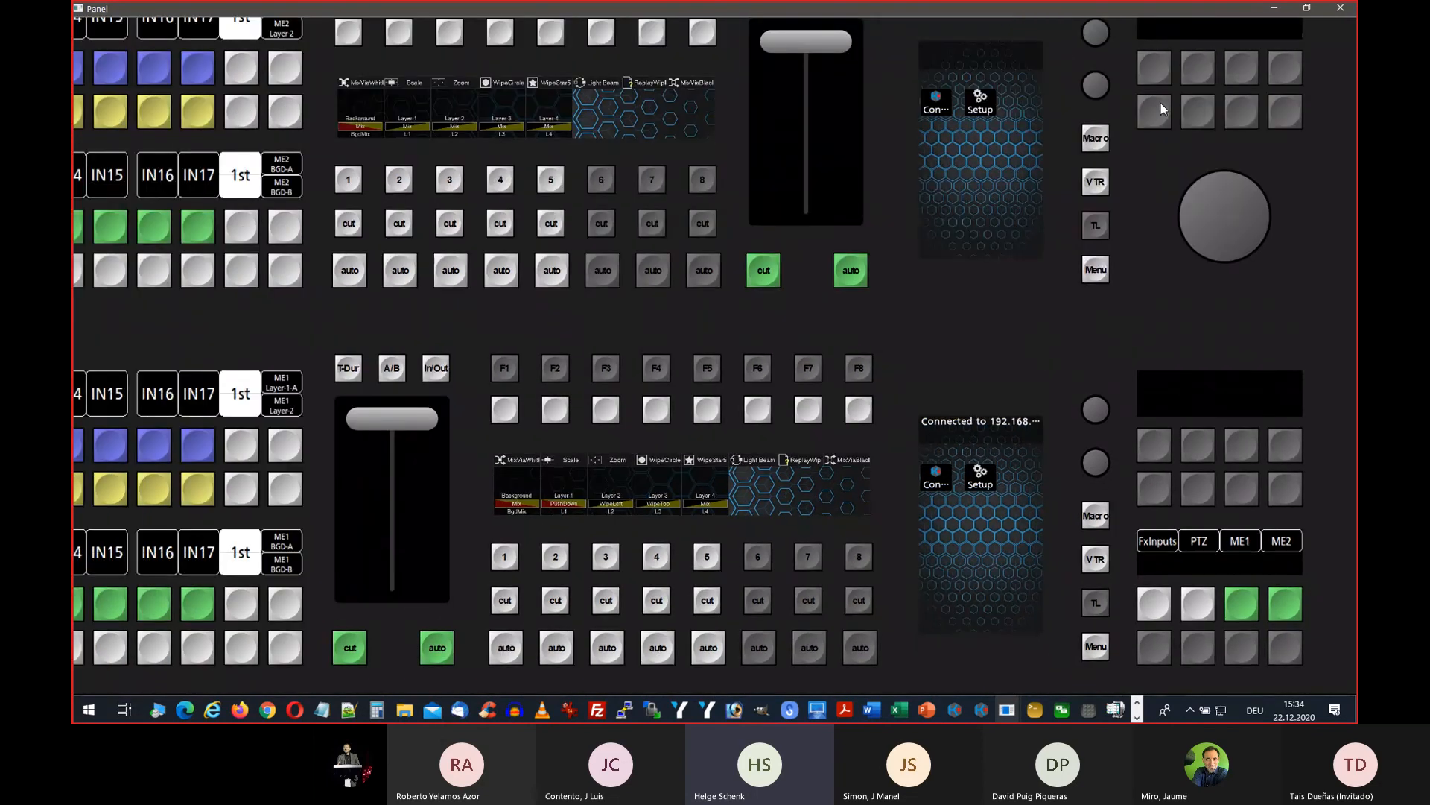
pyautogui.scroll(-1, 1160, 102)
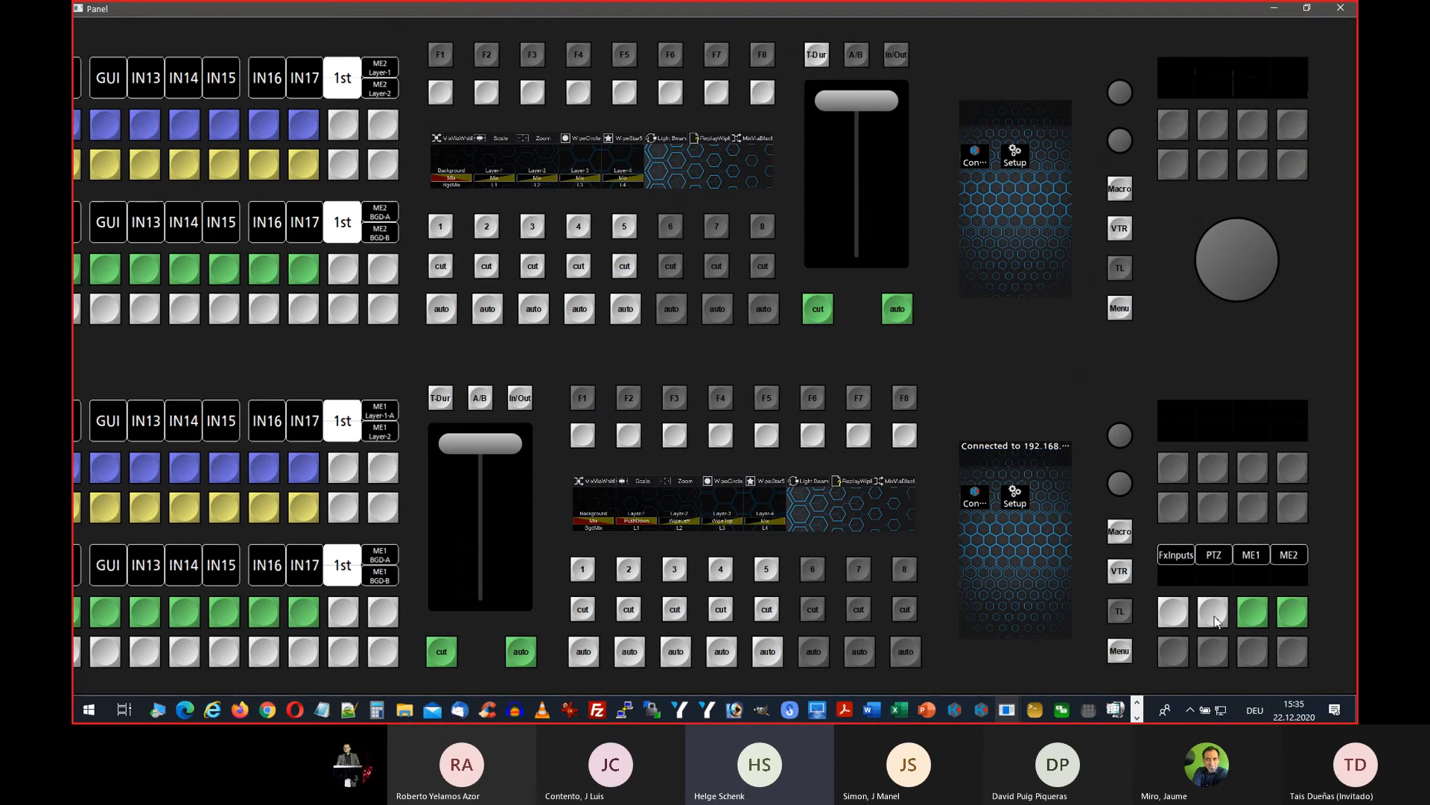
pyautogui.click(1215, 615)
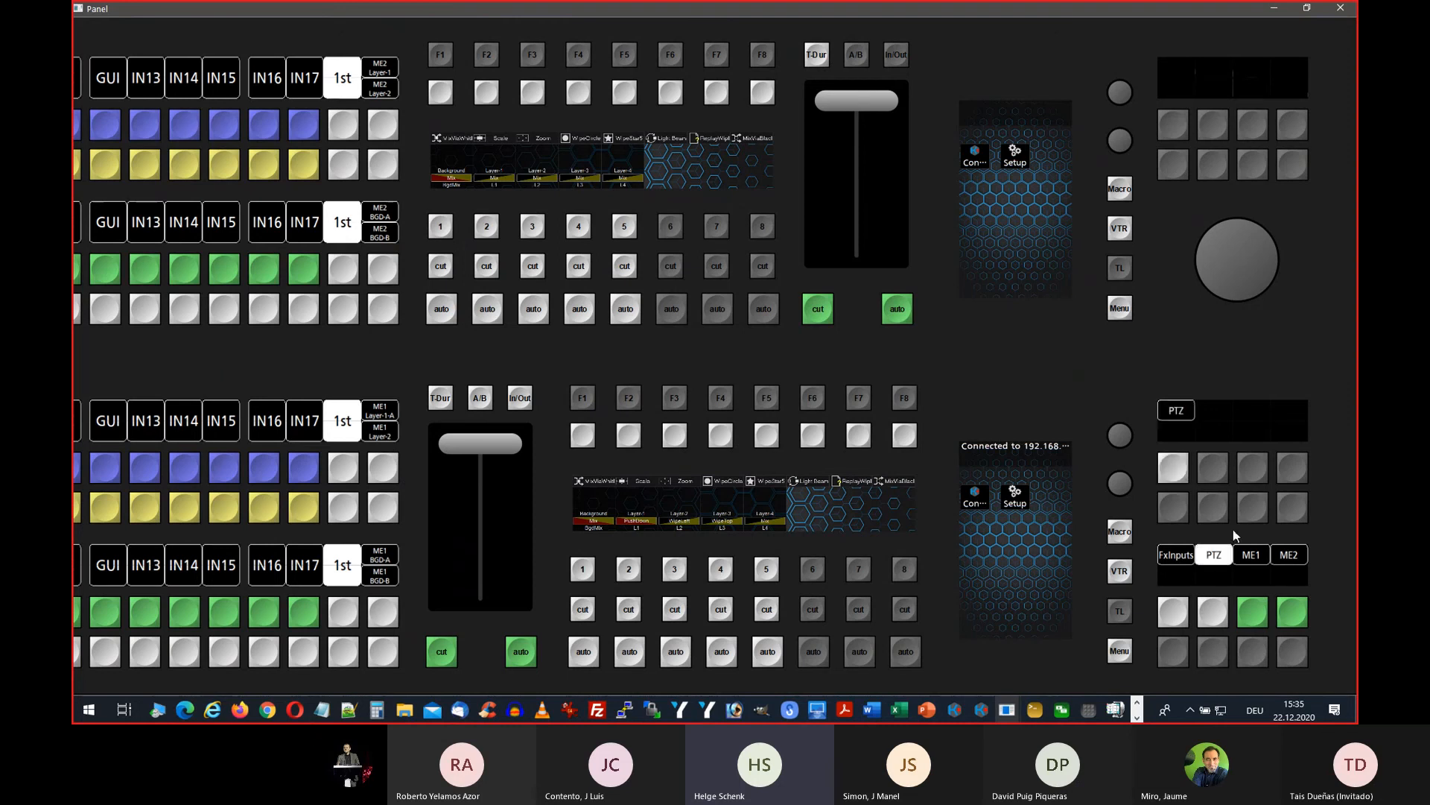
pyautogui.click(1173, 471)
pyautogui.click(1219, 610)
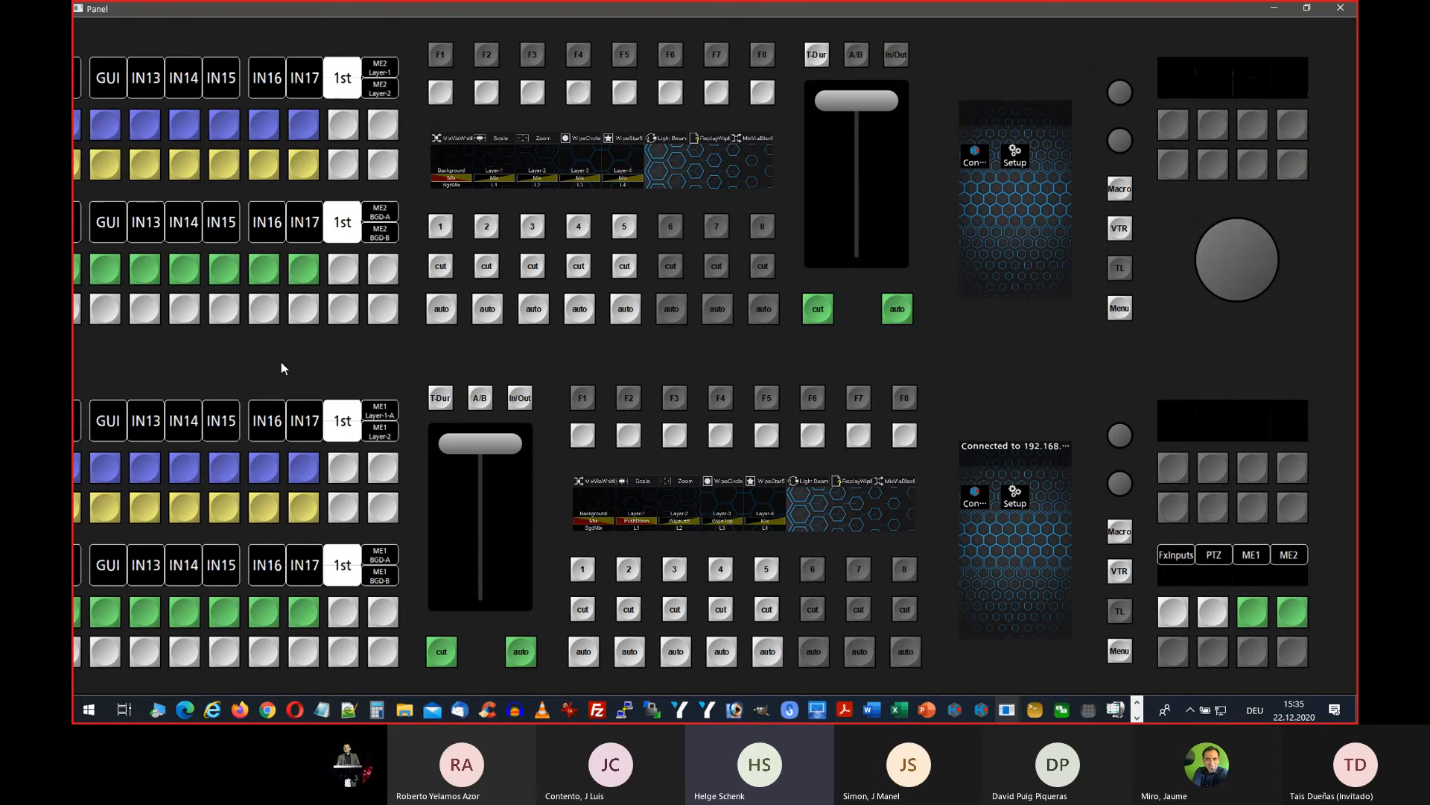
# Step: Switch to the scene editor in KairosCreator and turn on Transform2D for ME1's Layer-1
pyautogui.hotkey('alt', 'Tab')
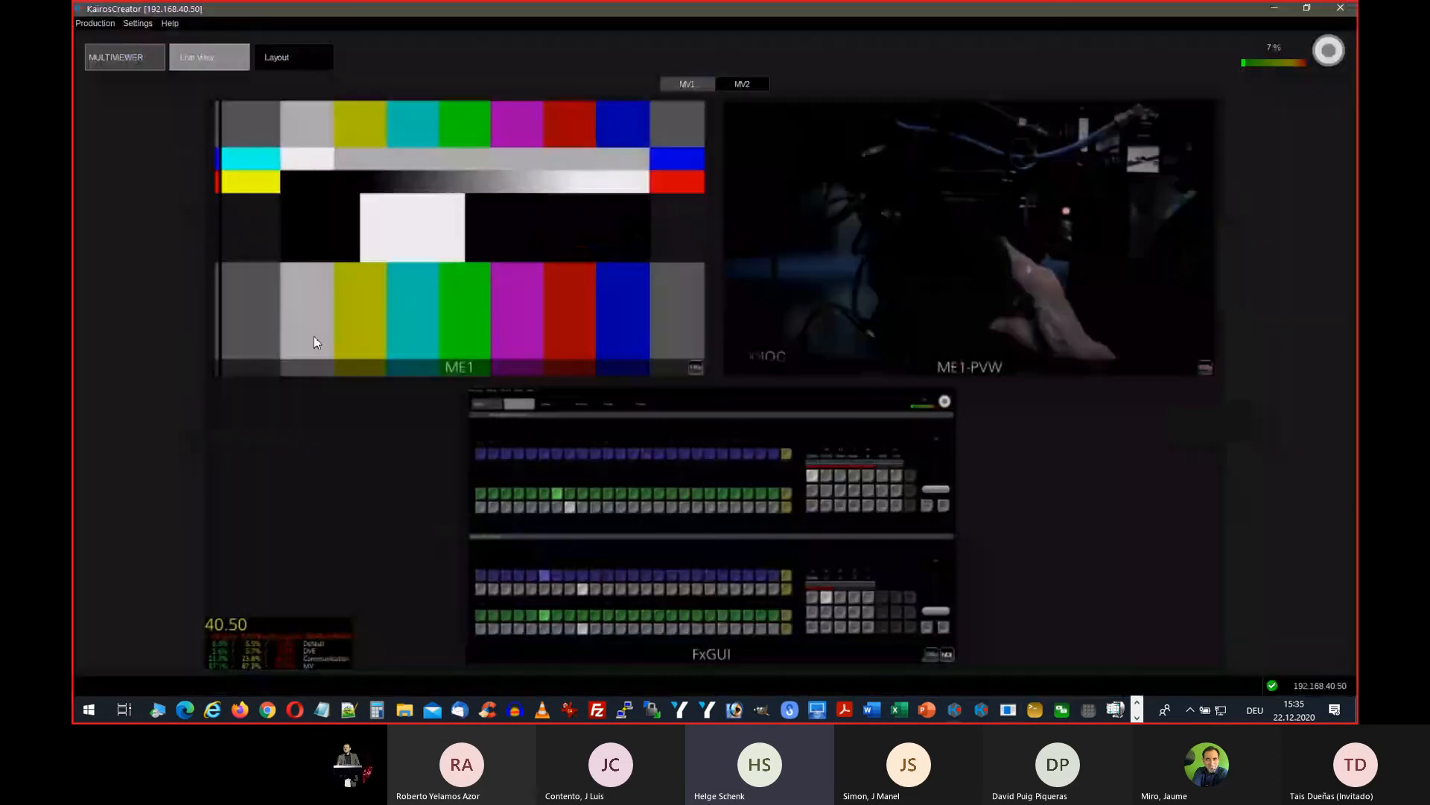
pyautogui.hotkey('ctrl', 'Tab')
pyautogui.hotkey('ctrl', 'Tab')
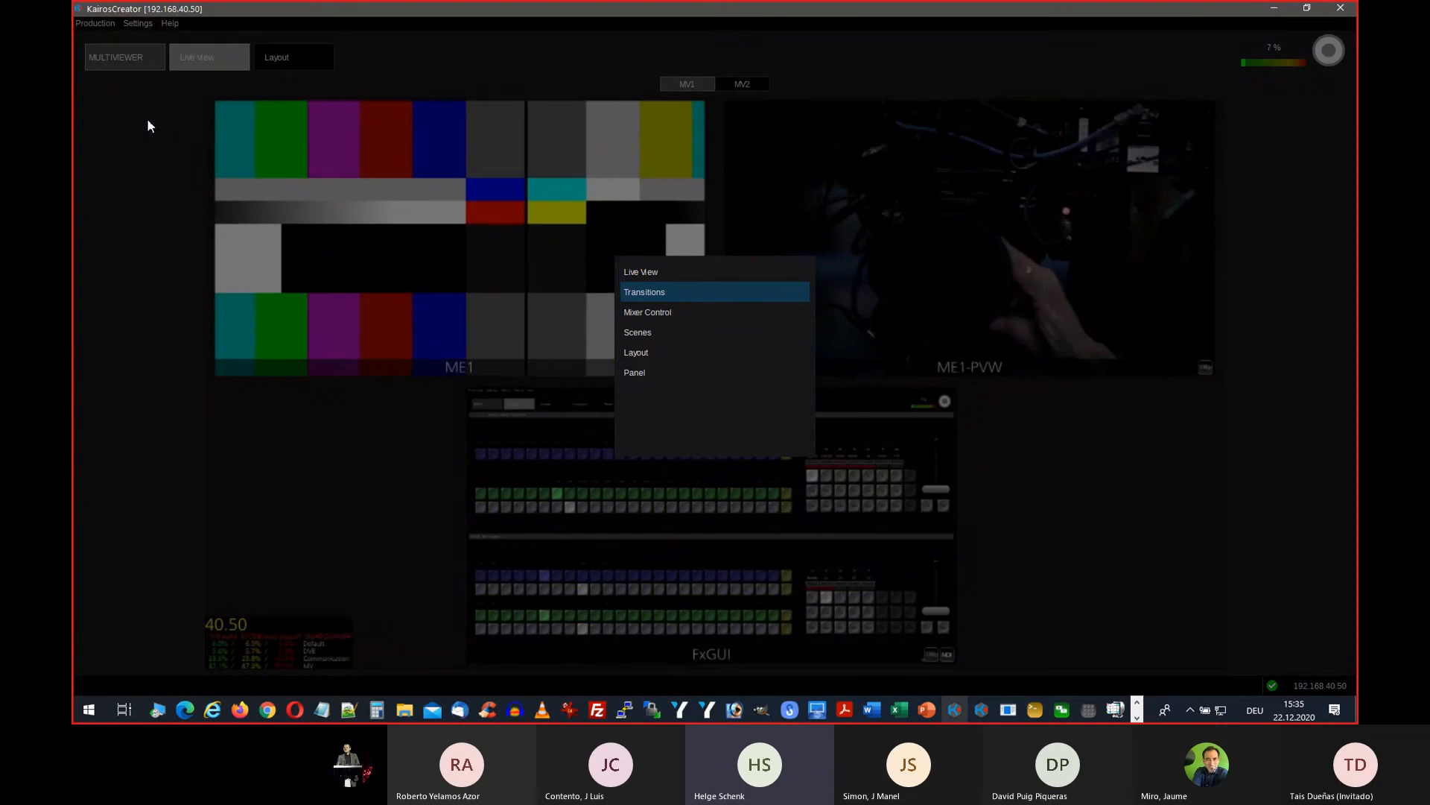
pyautogui.hotkey('ctrl', 'Tab')
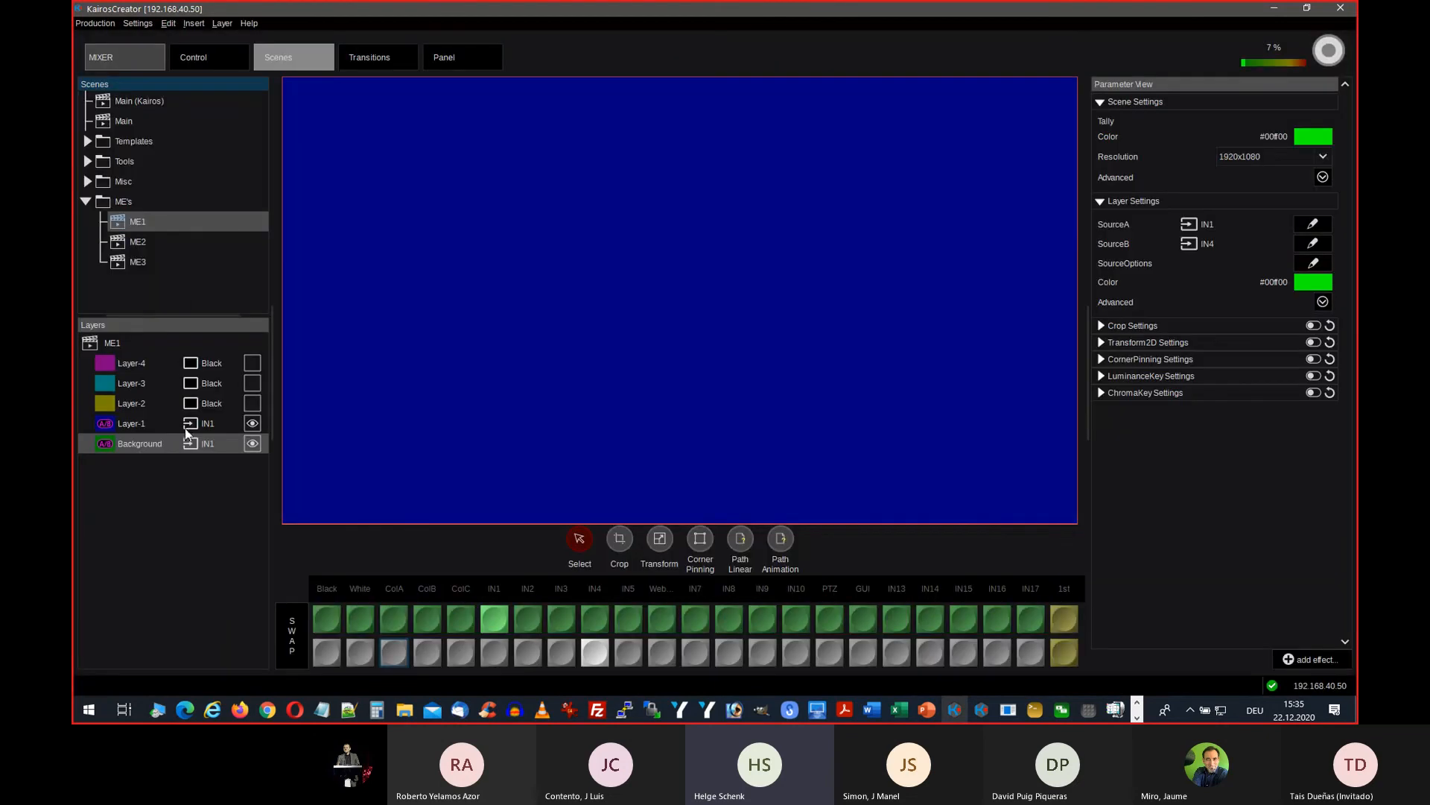
pyautogui.click(198, 430)
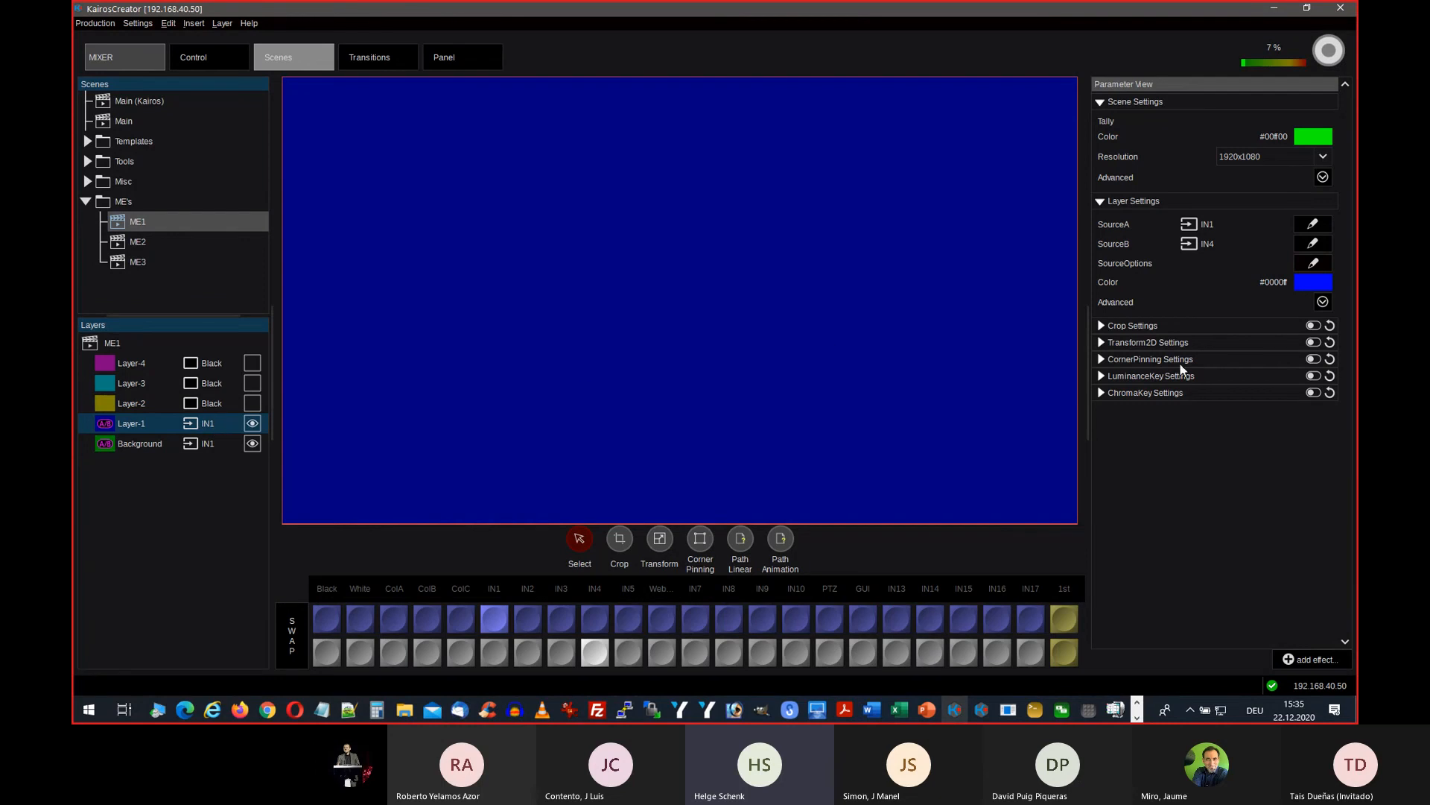
pyautogui.click(1316, 342)
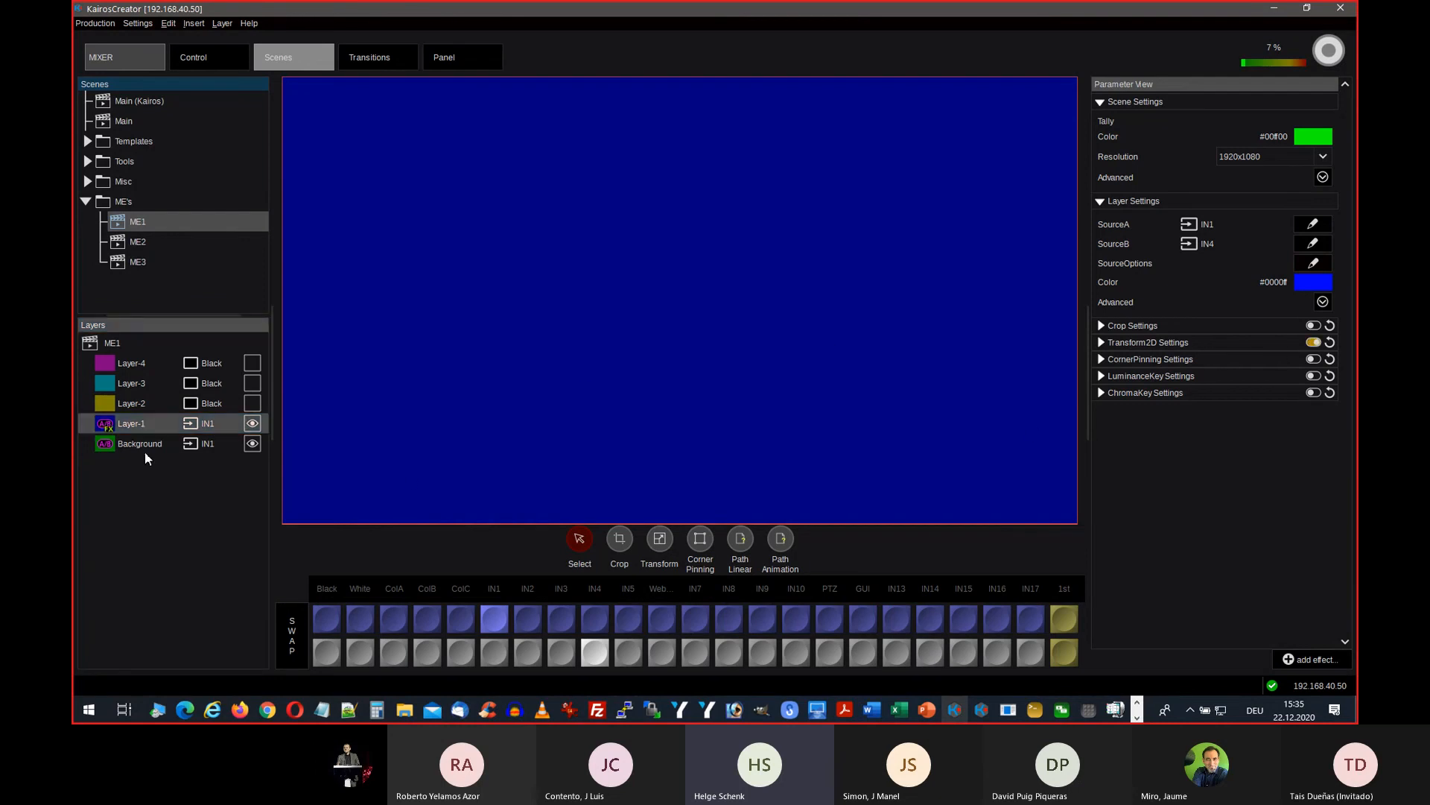
# Step: In ME1, turn on Crop for Layer-2, and turn on Crop, Transform2D and CornerPinning for Layer-3
pyautogui.click(223, 406)
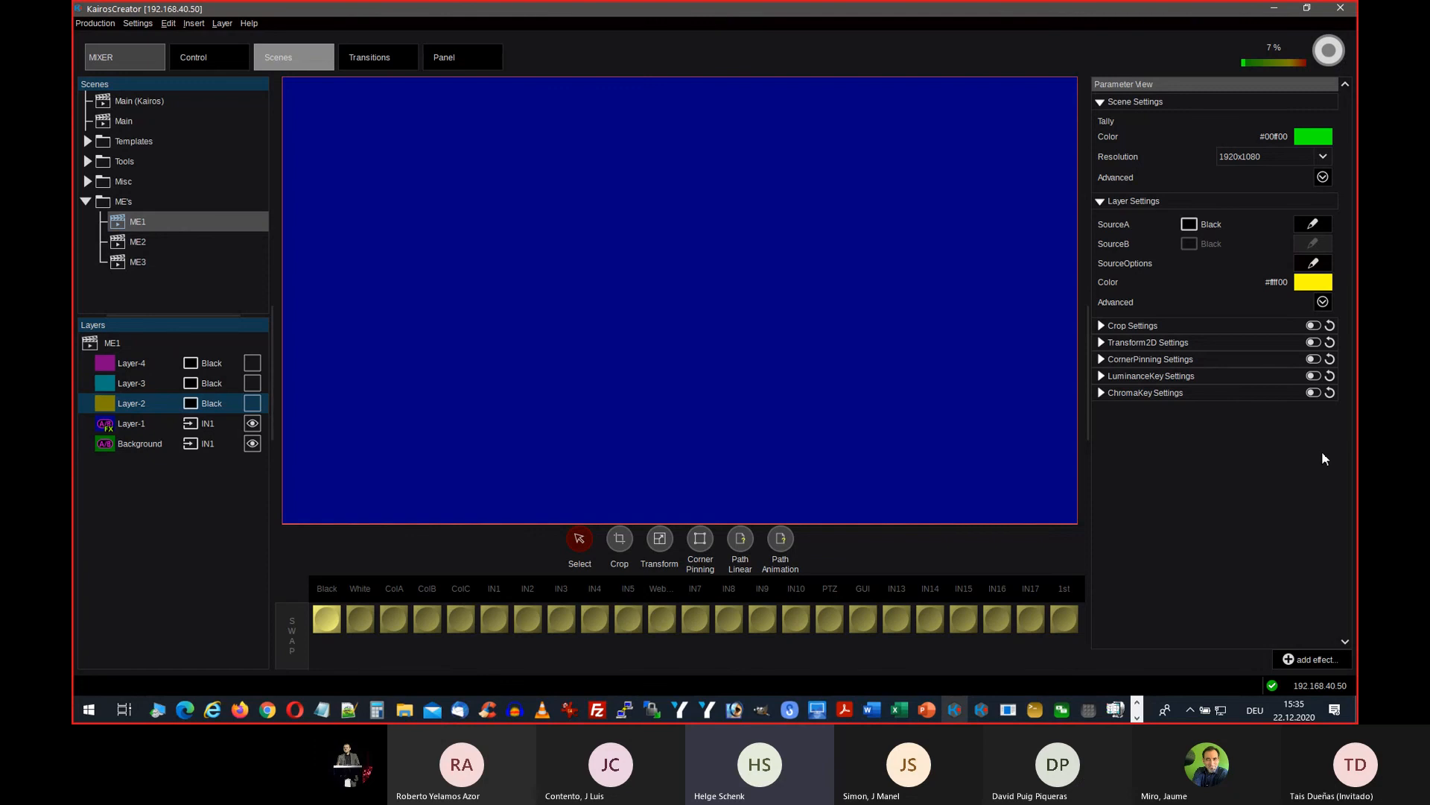
pyautogui.click(1313, 326)
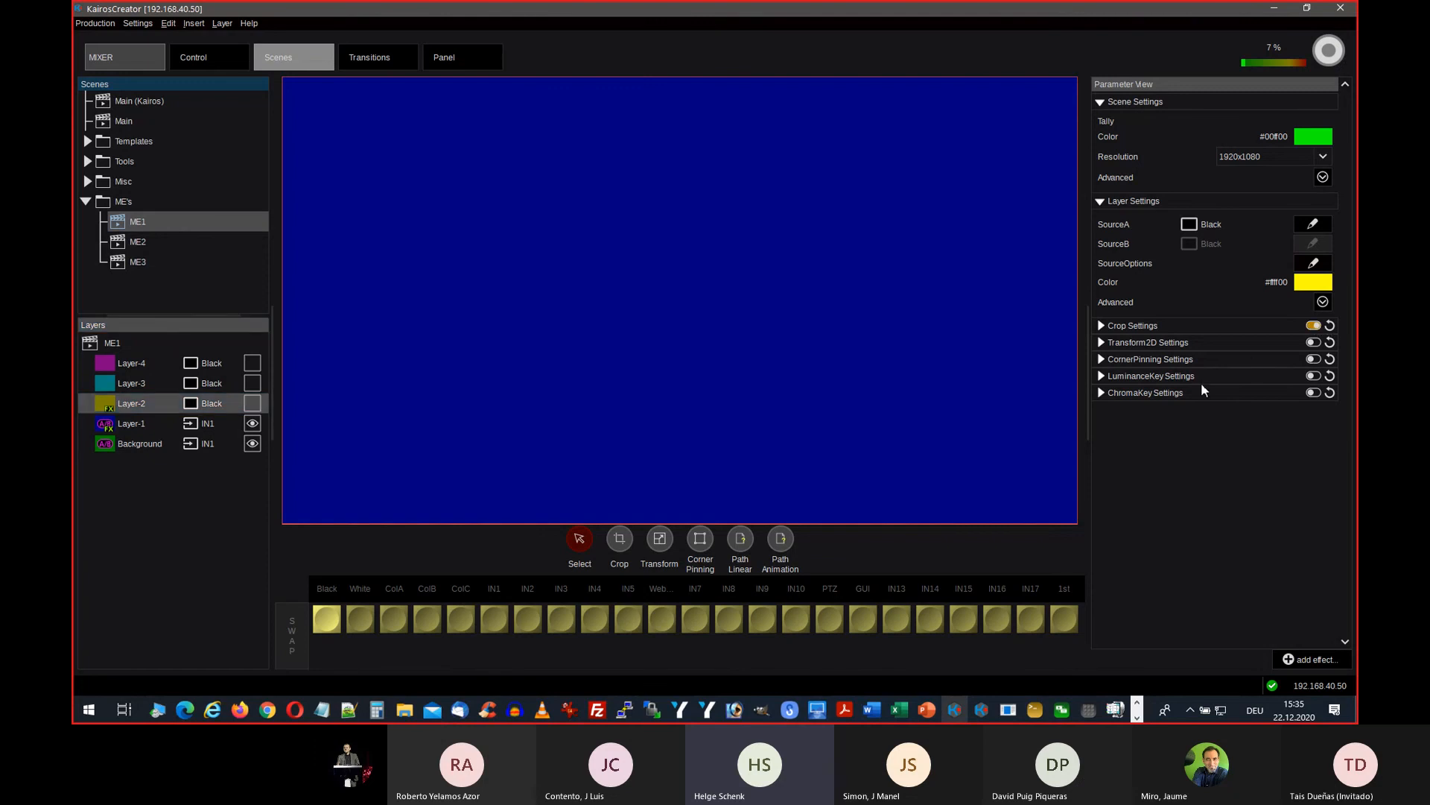
pyautogui.click(197, 384)
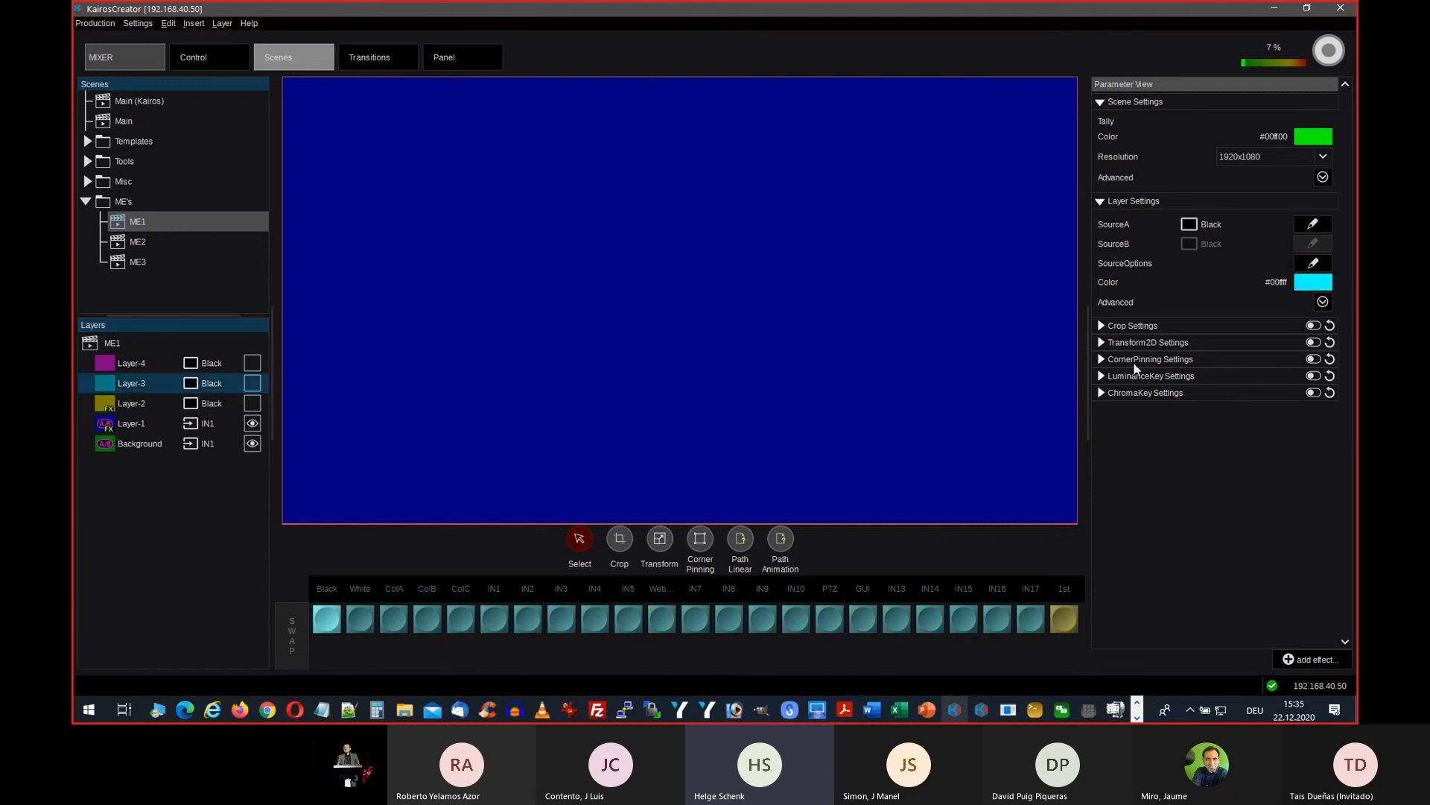
pyautogui.click(1313, 360)
pyautogui.click(1314, 342)
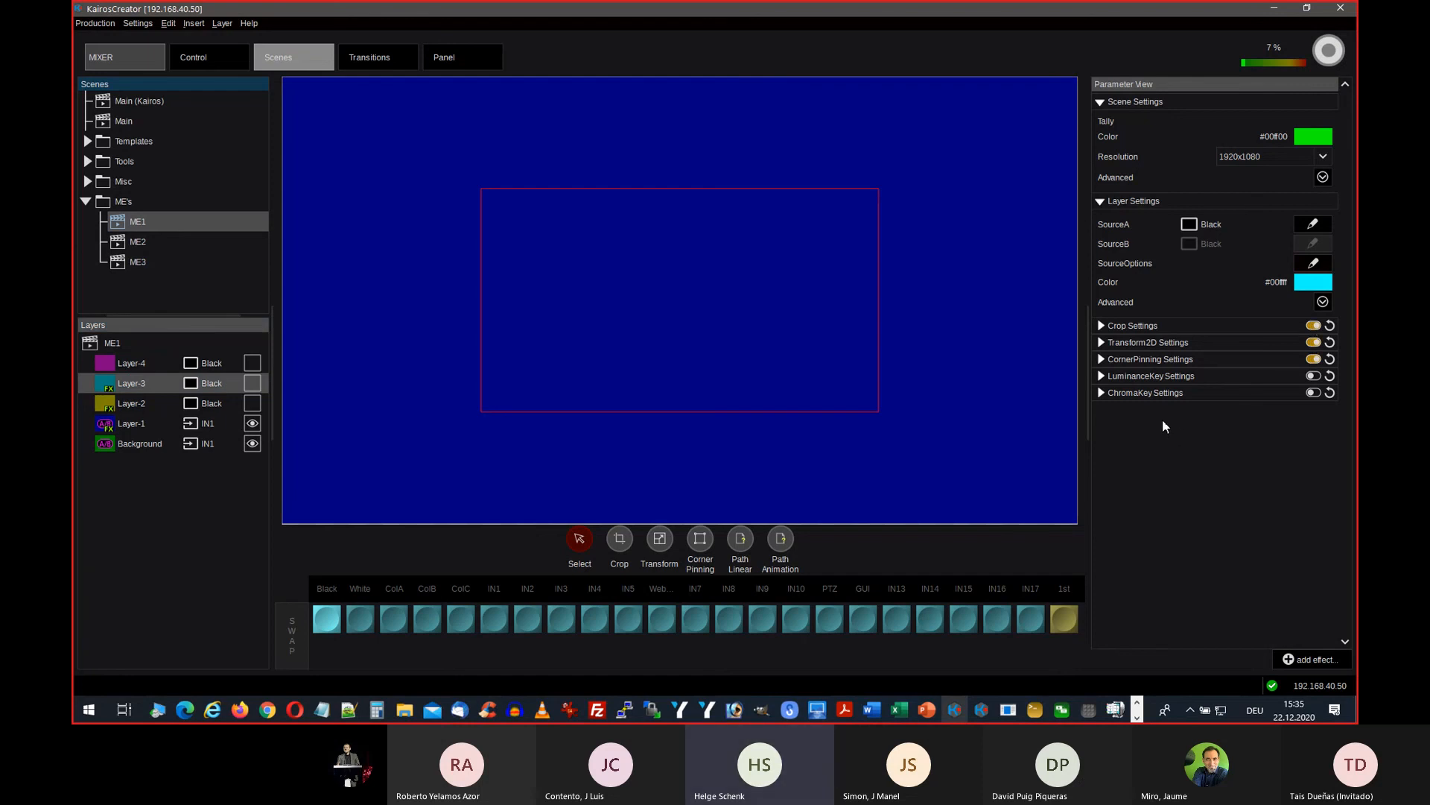
# Step: Turn on Transform2D for ME2's Layer-1
pyautogui.click(140, 248)
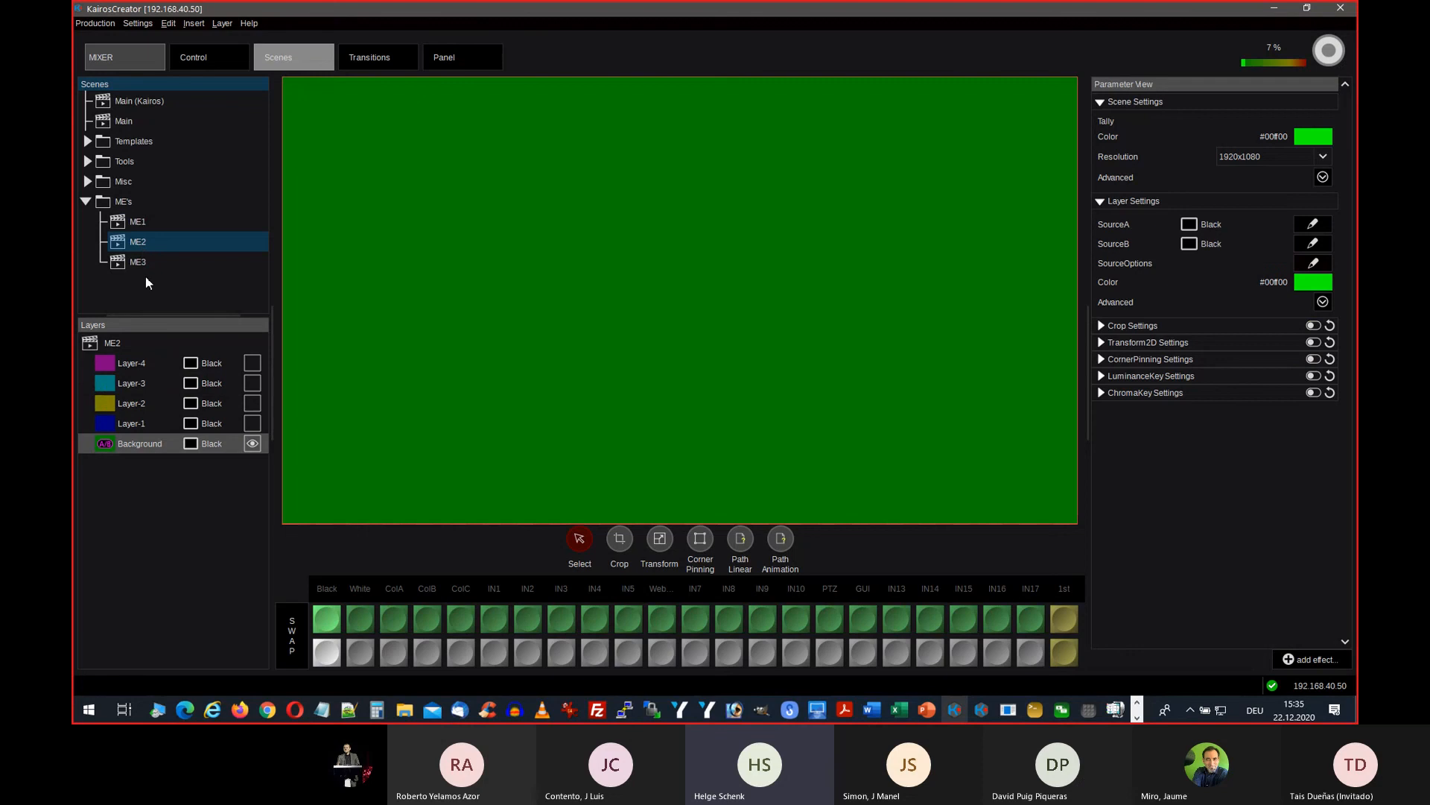
pyautogui.click(211, 424)
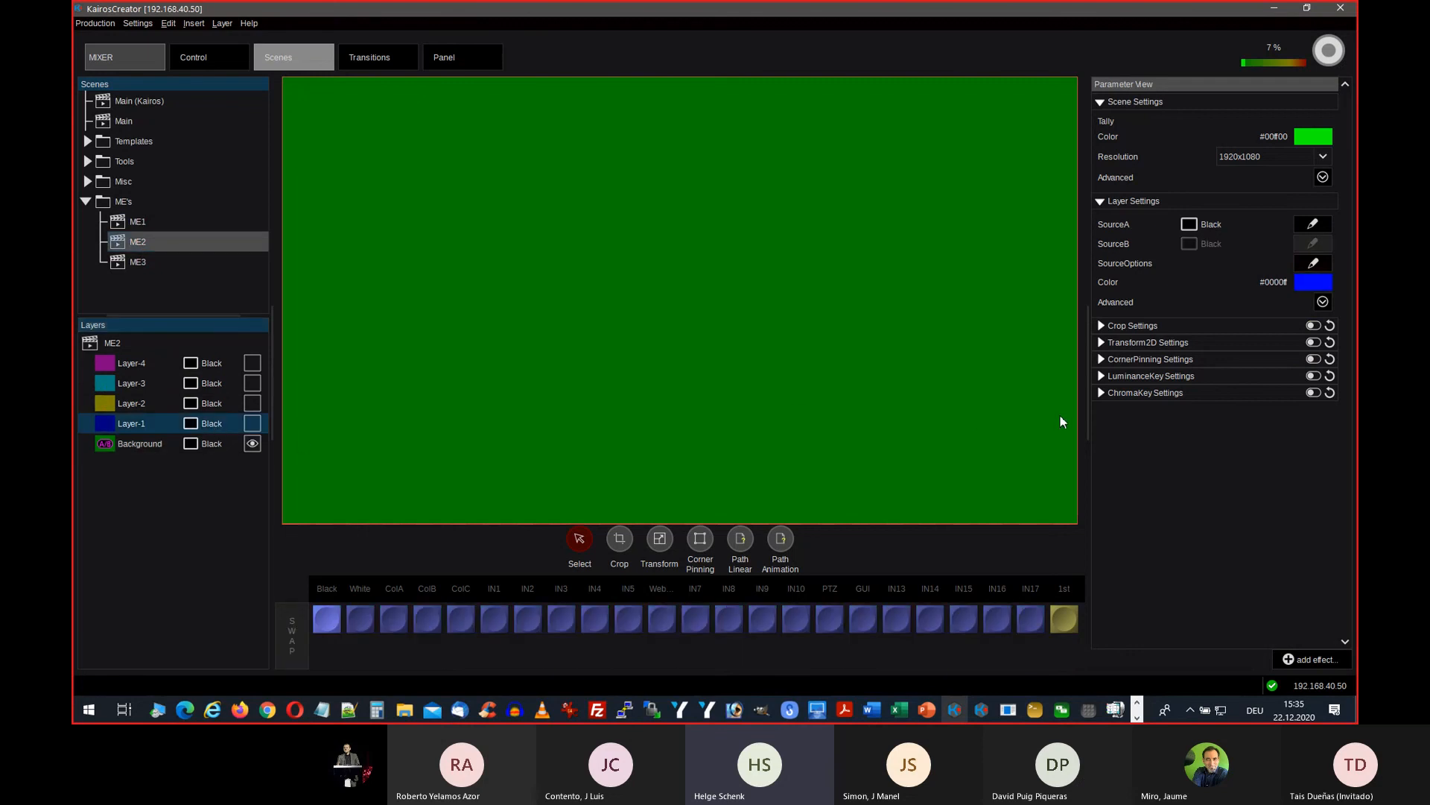
pyautogui.click(1314, 342)
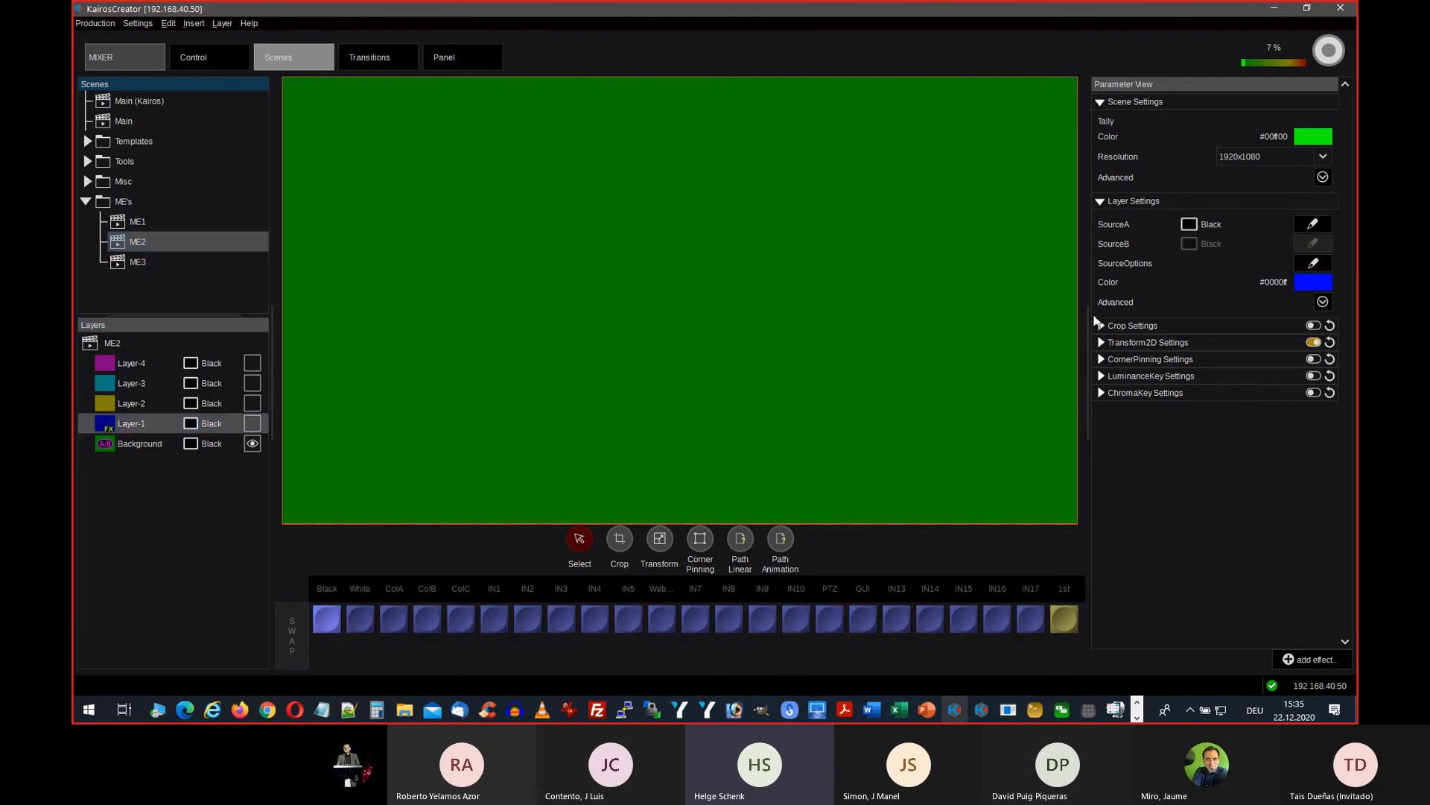
# Step: Check the effects enabled on ME1's Layer-2, Layer-3 and Layer-1 against the ME buttons on the panel
pyautogui.hotkey('alt', 'Tab')
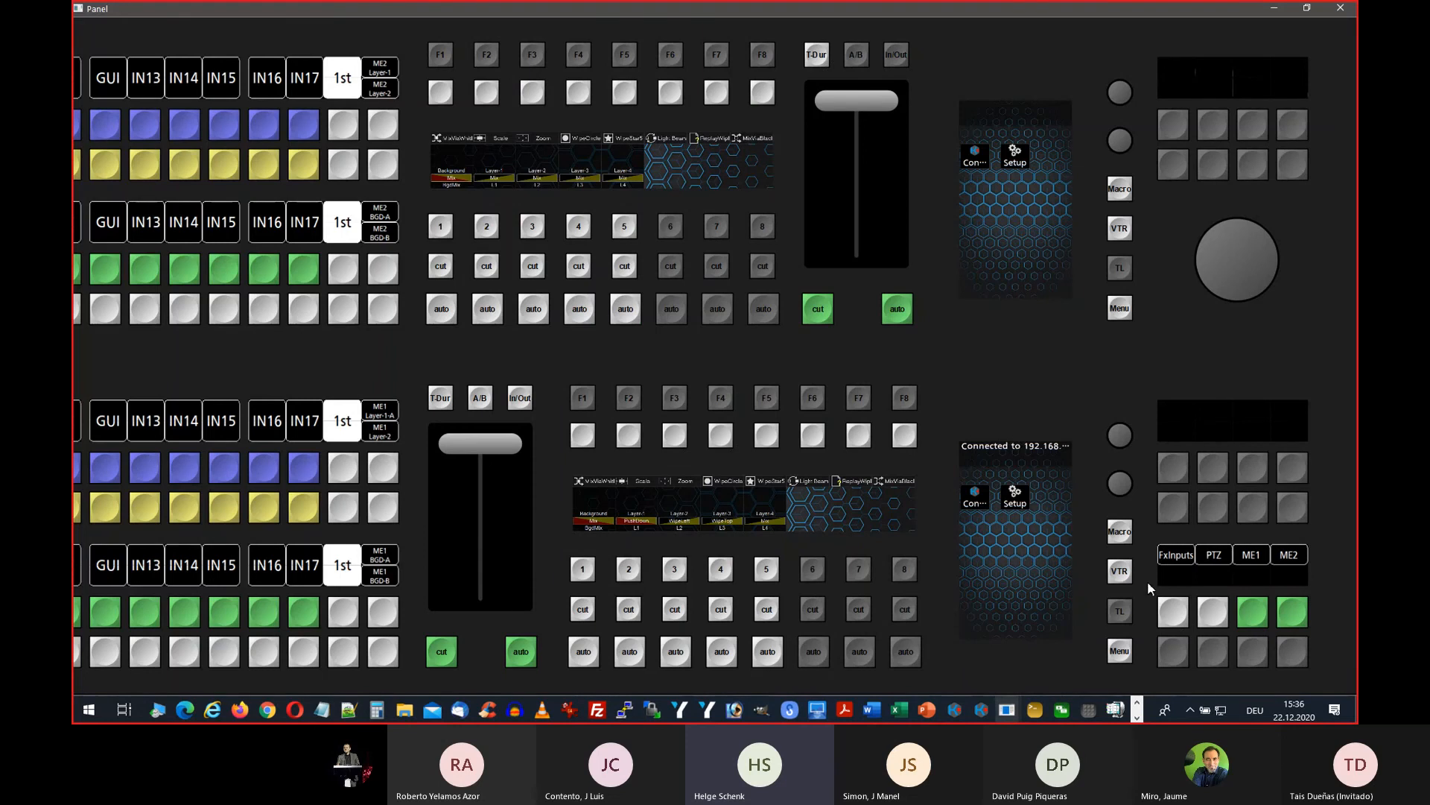
pyautogui.hotkey('alt', 'Tab')
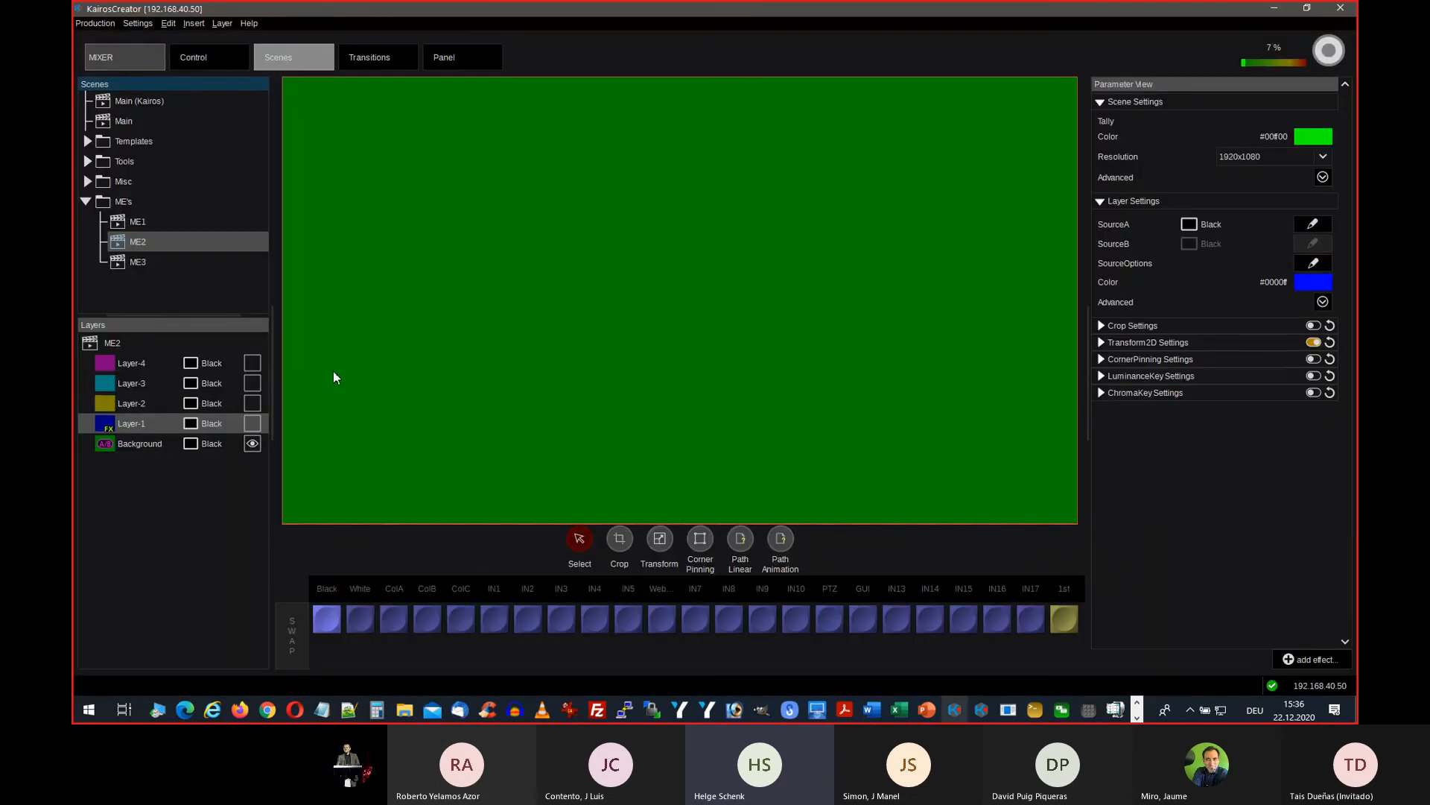
pyautogui.click(138, 224)
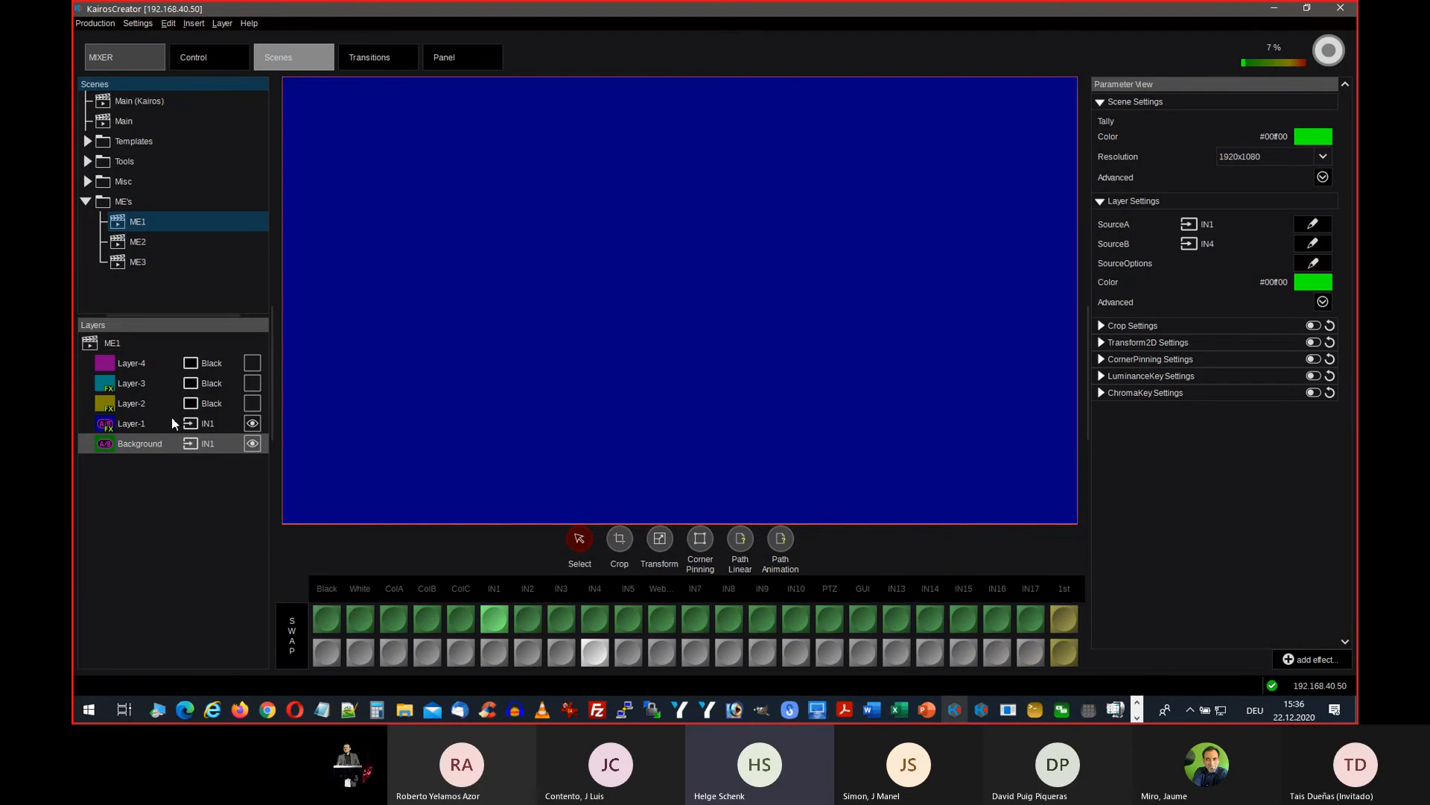
pyautogui.click(208, 404)
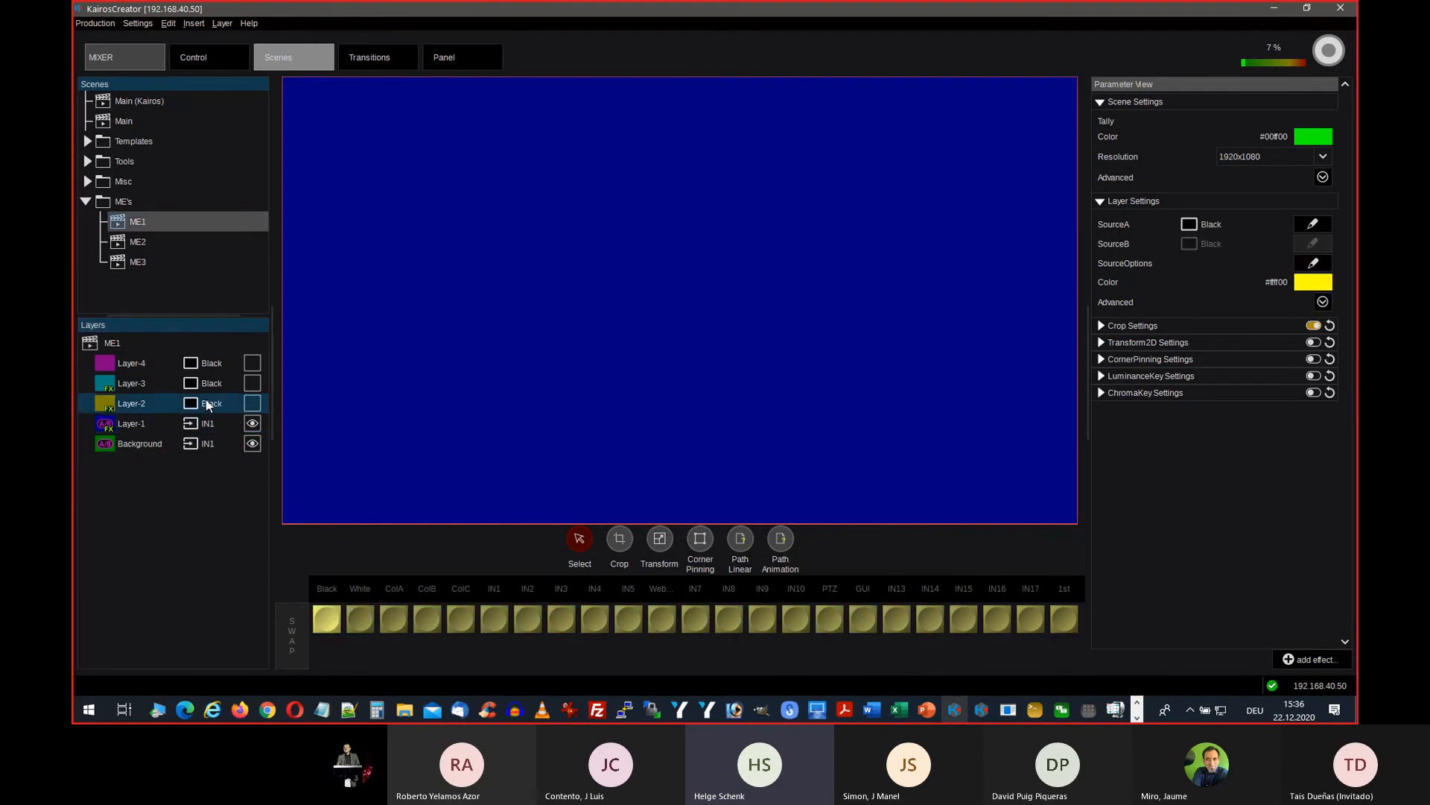
pyautogui.click(216, 386)
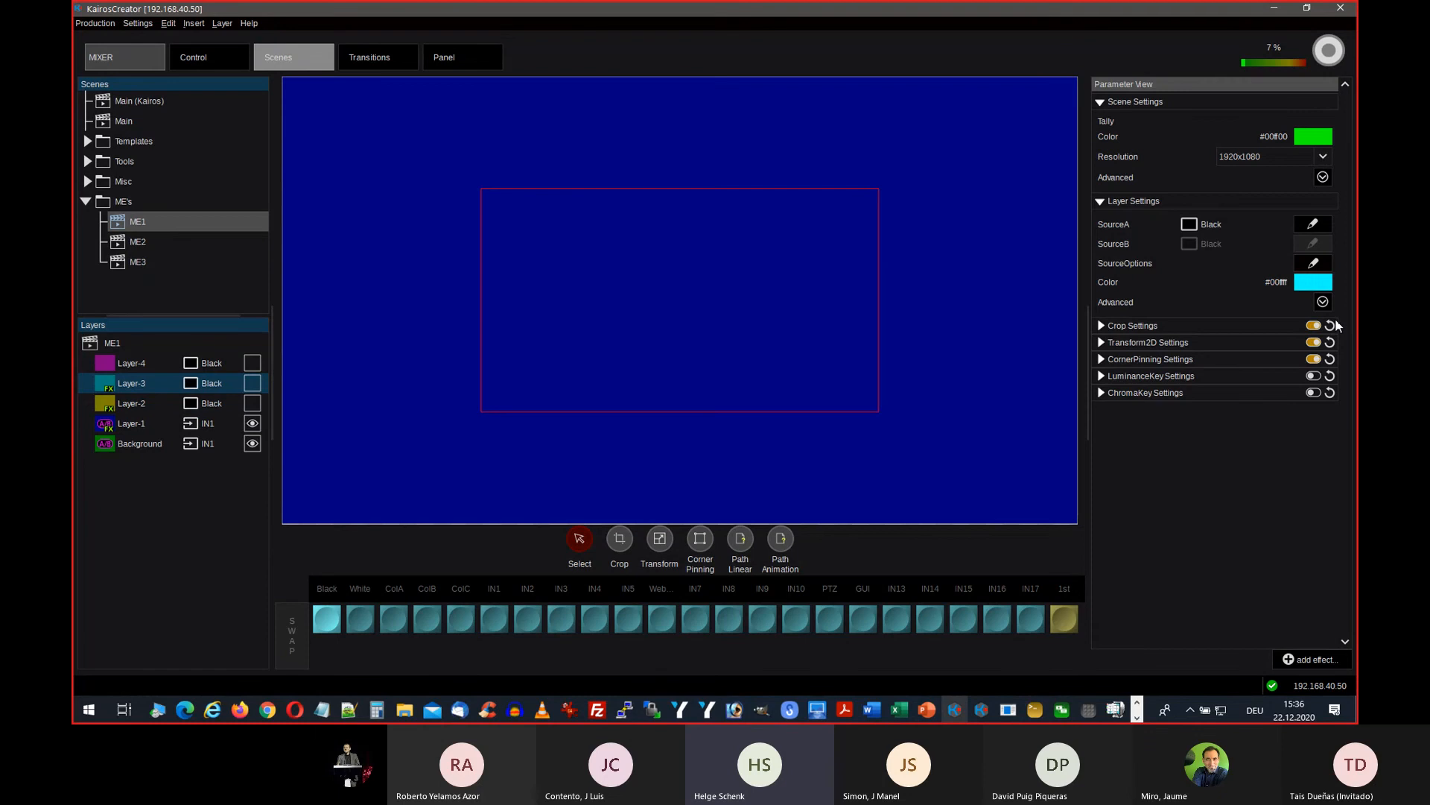
pyautogui.click(225, 426)
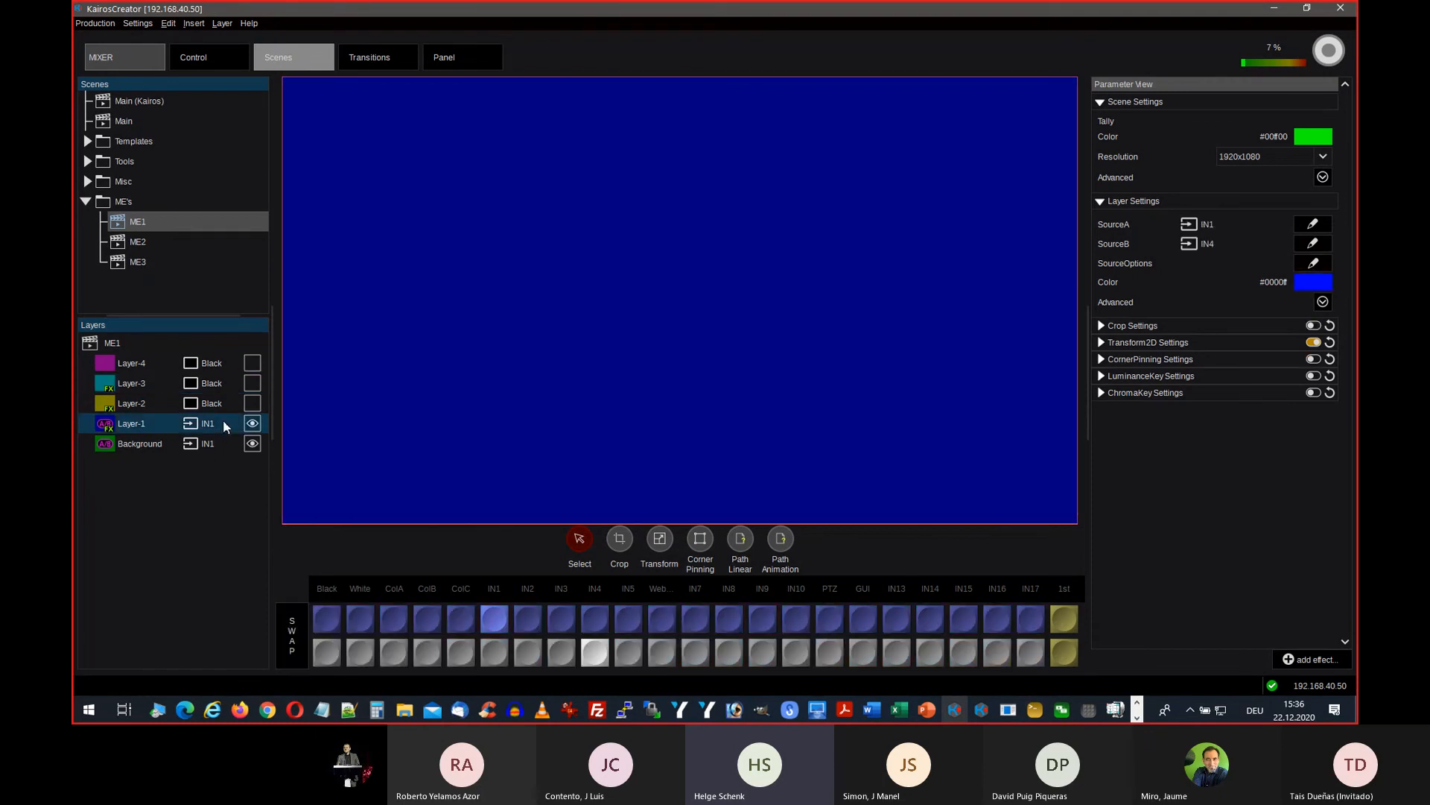
pyautogui.hotkey('alt', 'Tab')
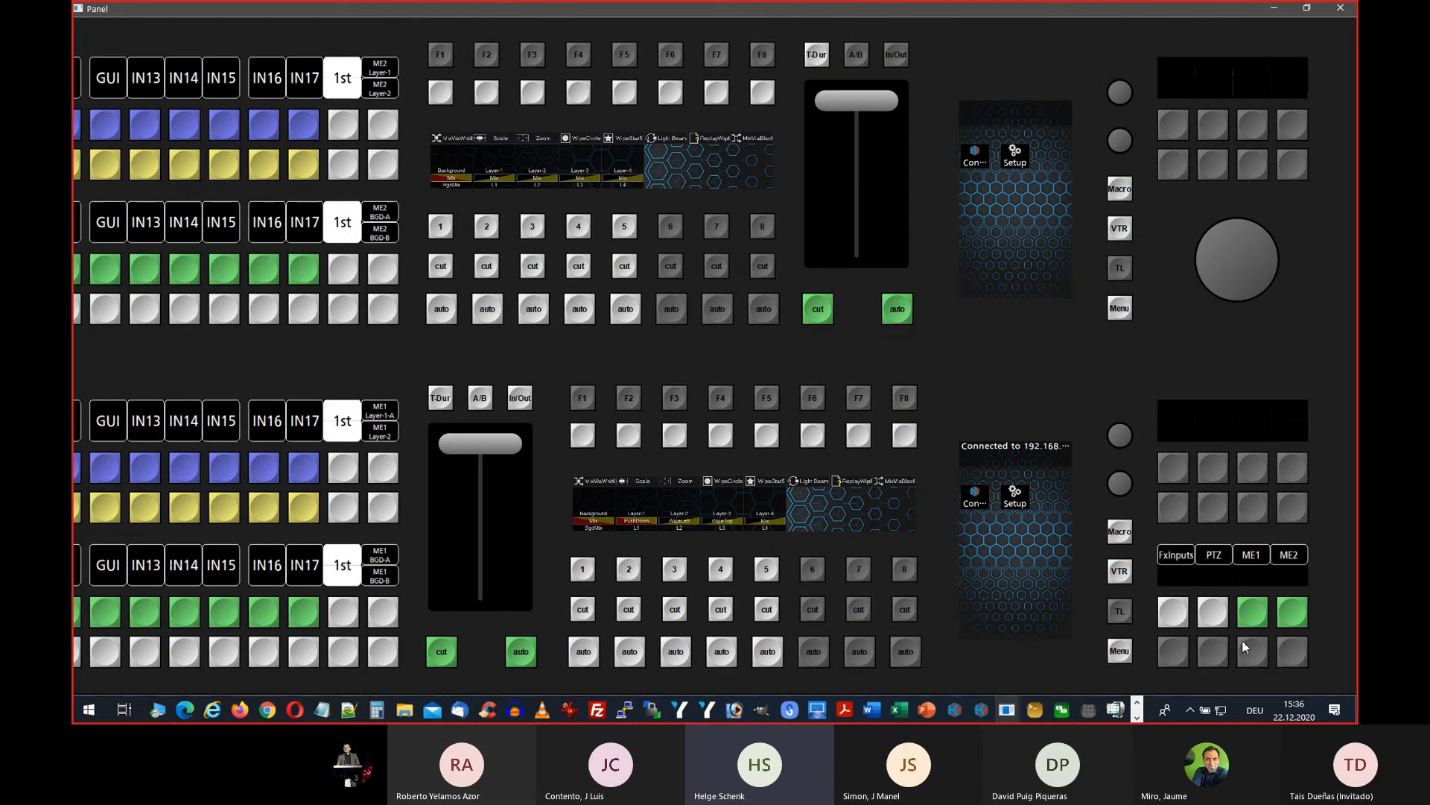
# Step: On the panel, select ME1 and go through the effects of Layer-1, Layer-2 and Layer-3, choosing Trans2D on Layer-3
pyautogui.click(1259, 616)
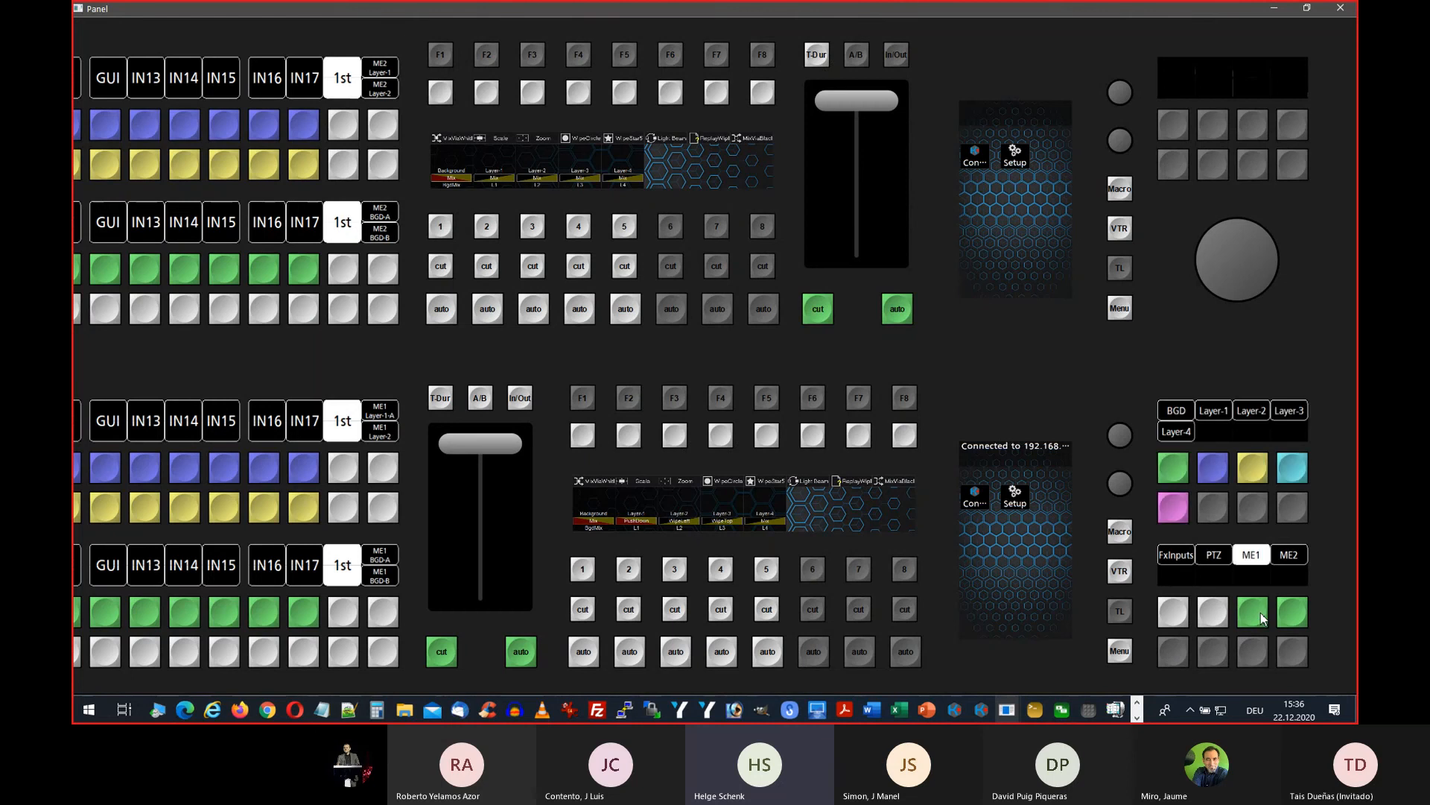
pyautogui.click(1213, 475)
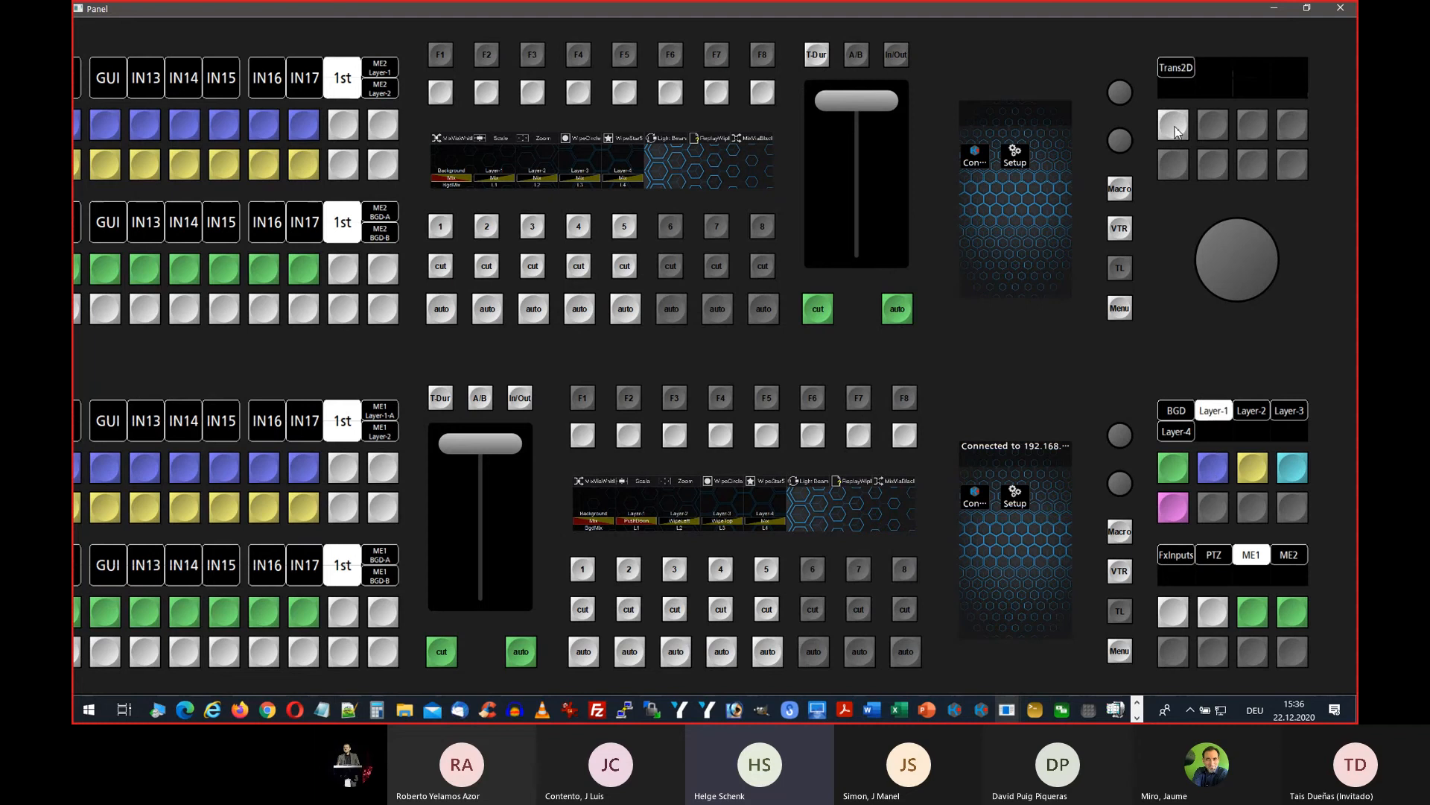
pyautogui.click(1175, 127)
pyautogui.click(1174, 124)
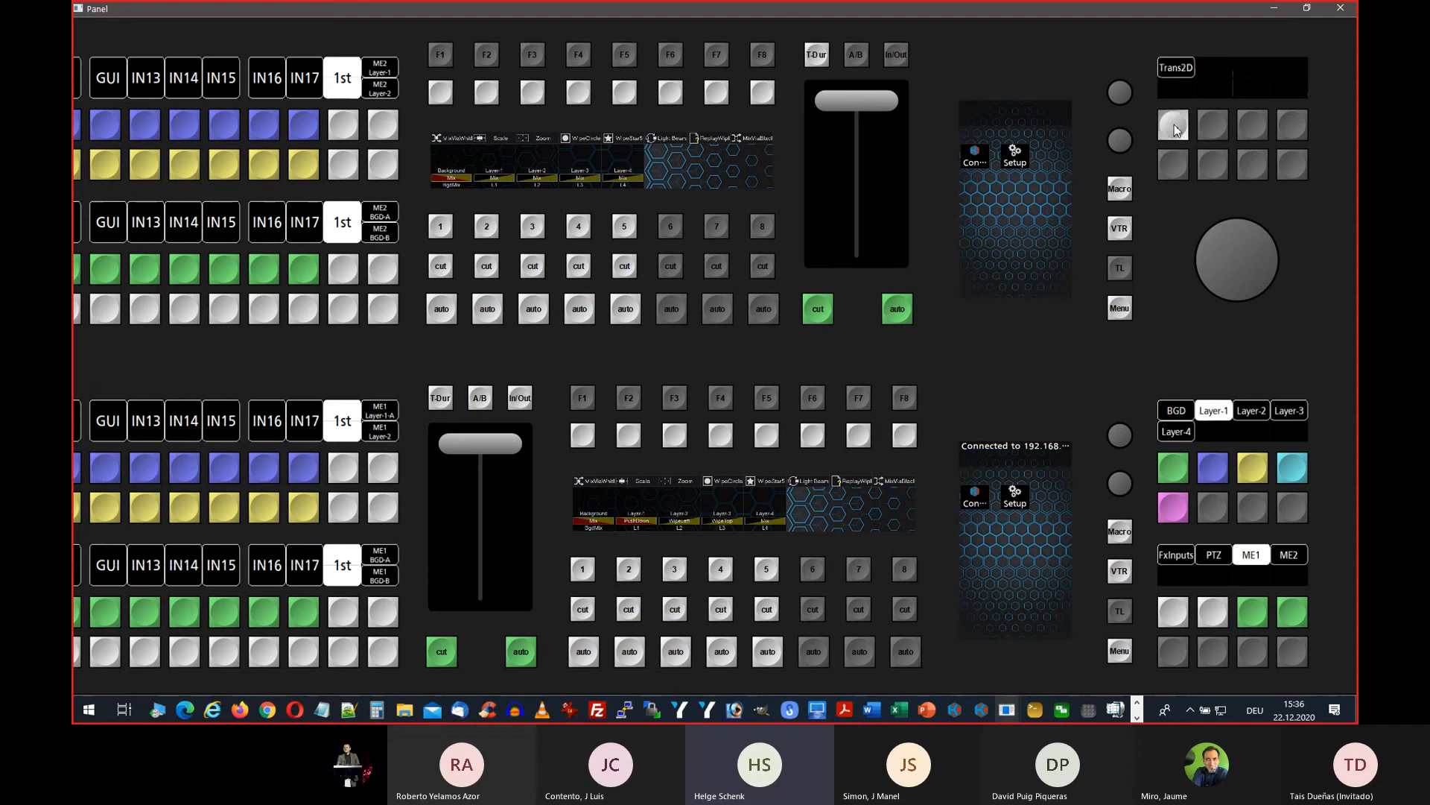
pyautogui.click(1252, 480)
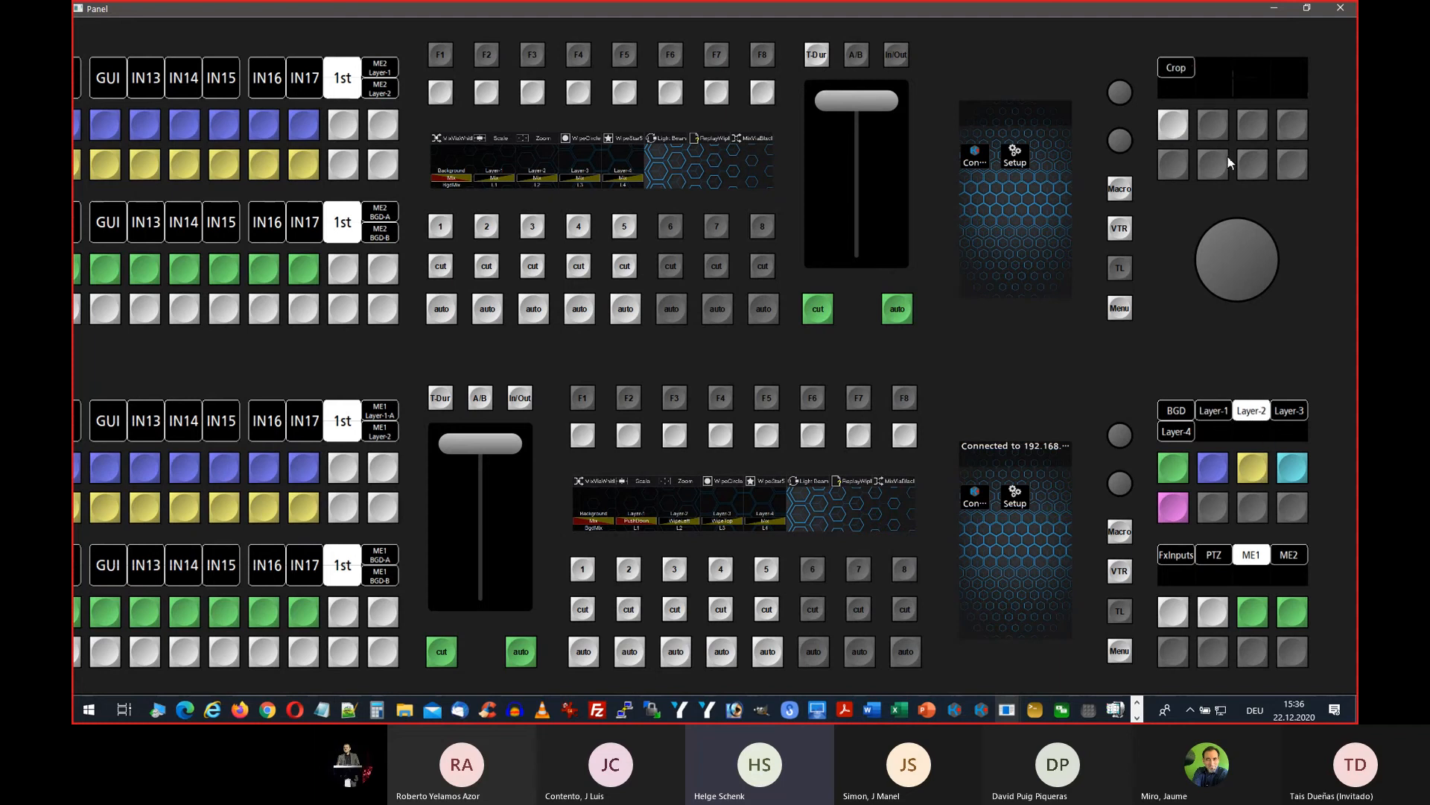
pyautogui.click(1292, 477)
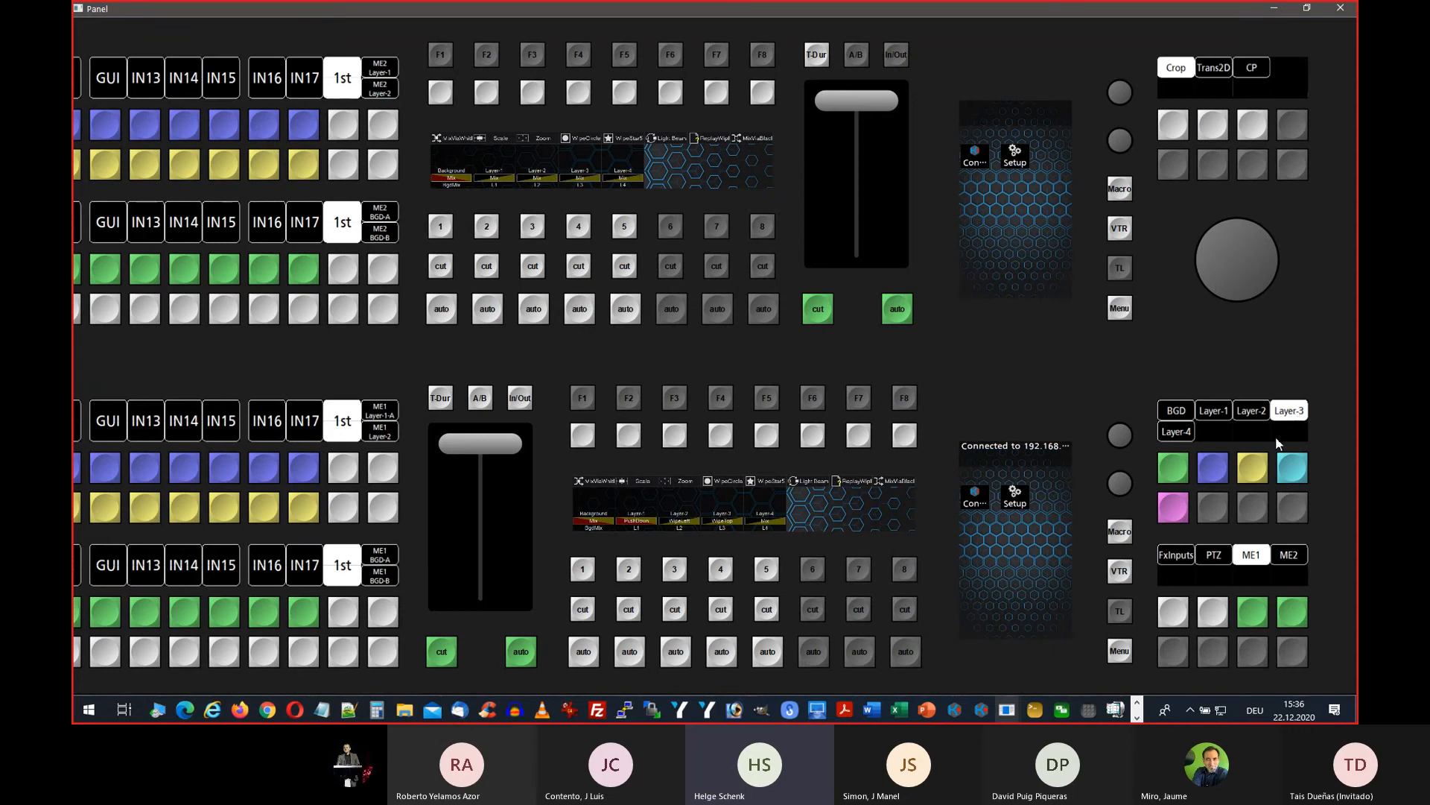
pyautogui.click(1214, 68)
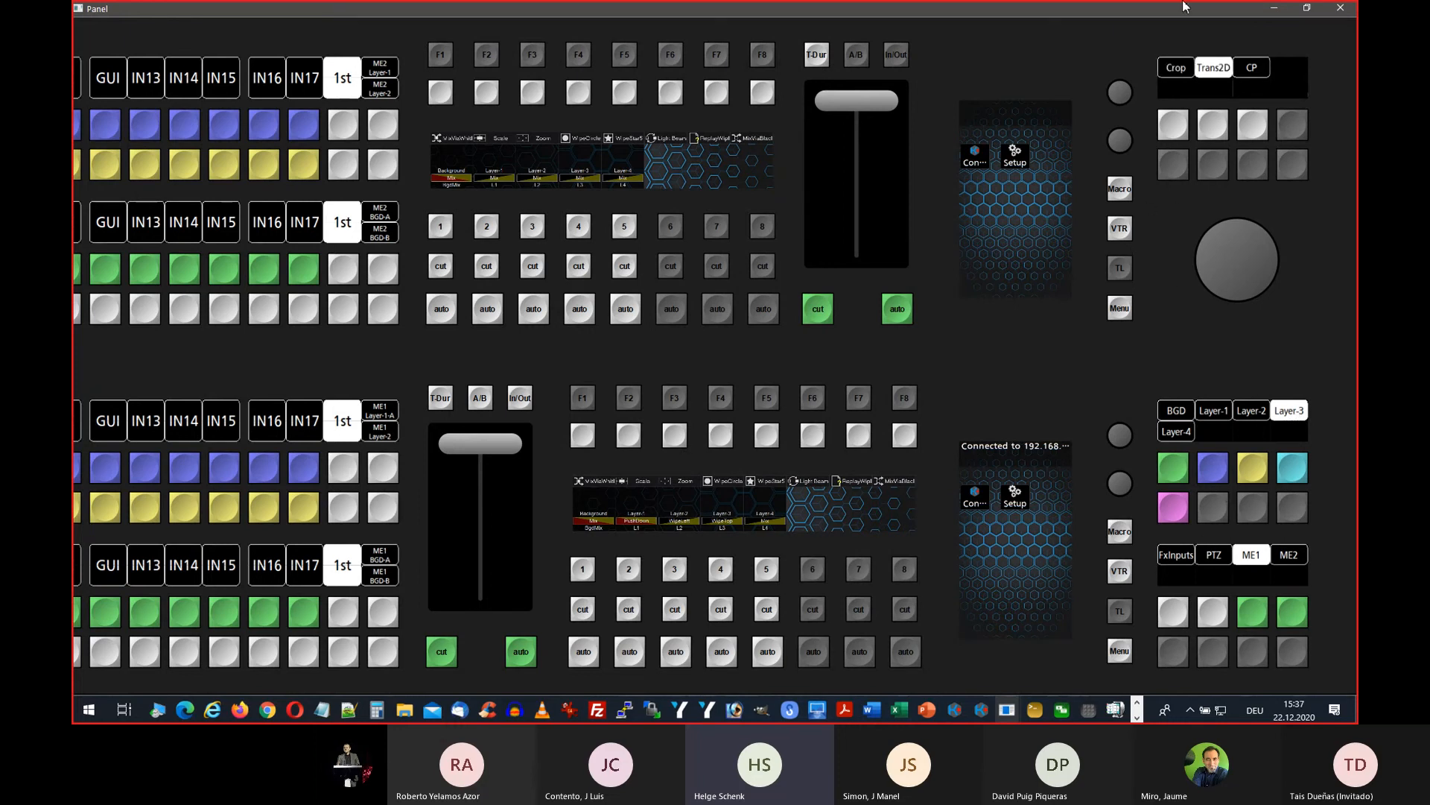
# Step: Select ME2 on the panel and choose the Trans2D effect of its Layer-1
pyautogui.click(1292, 615)
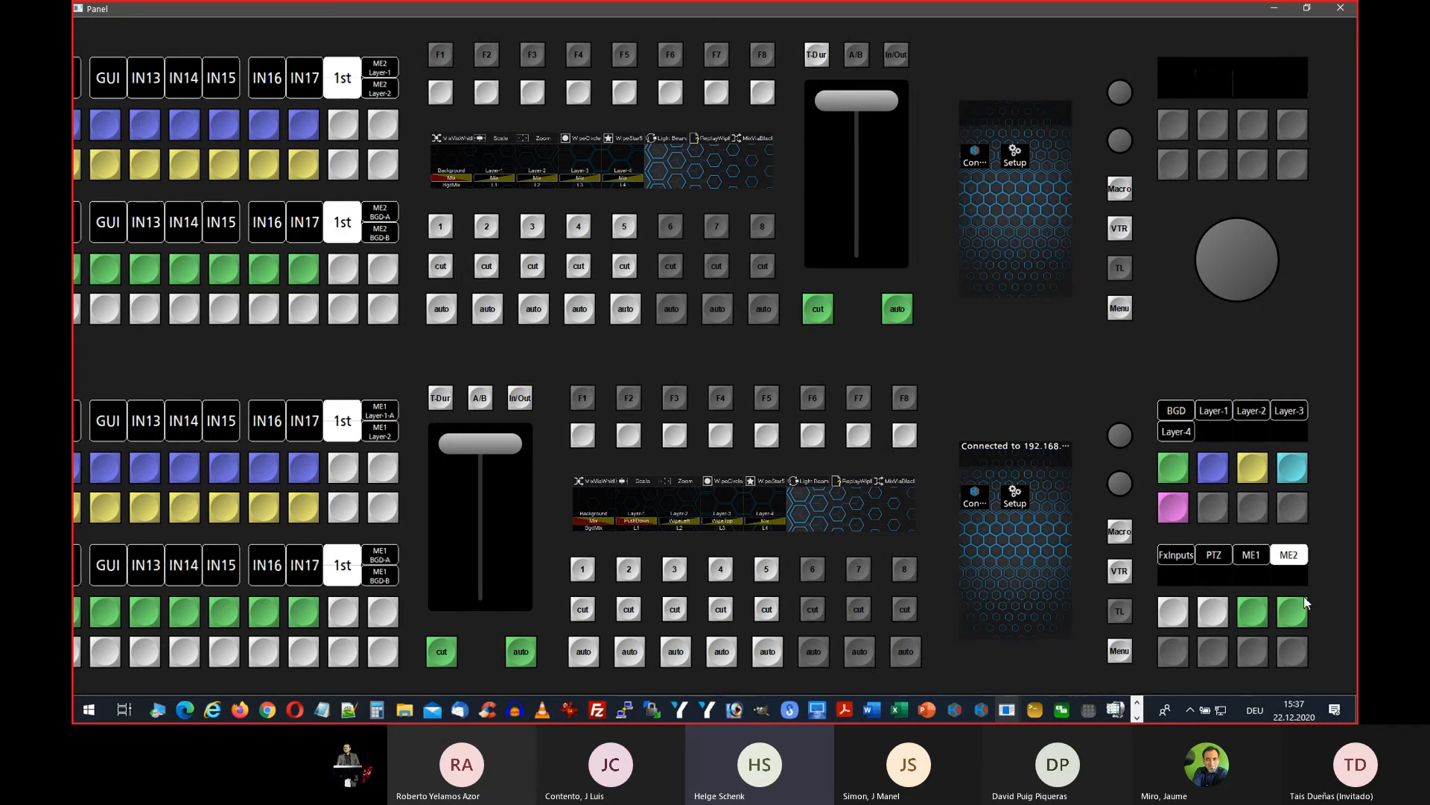
pyautogui.click(1258, 474)
pyautogui.click(1221, 473)
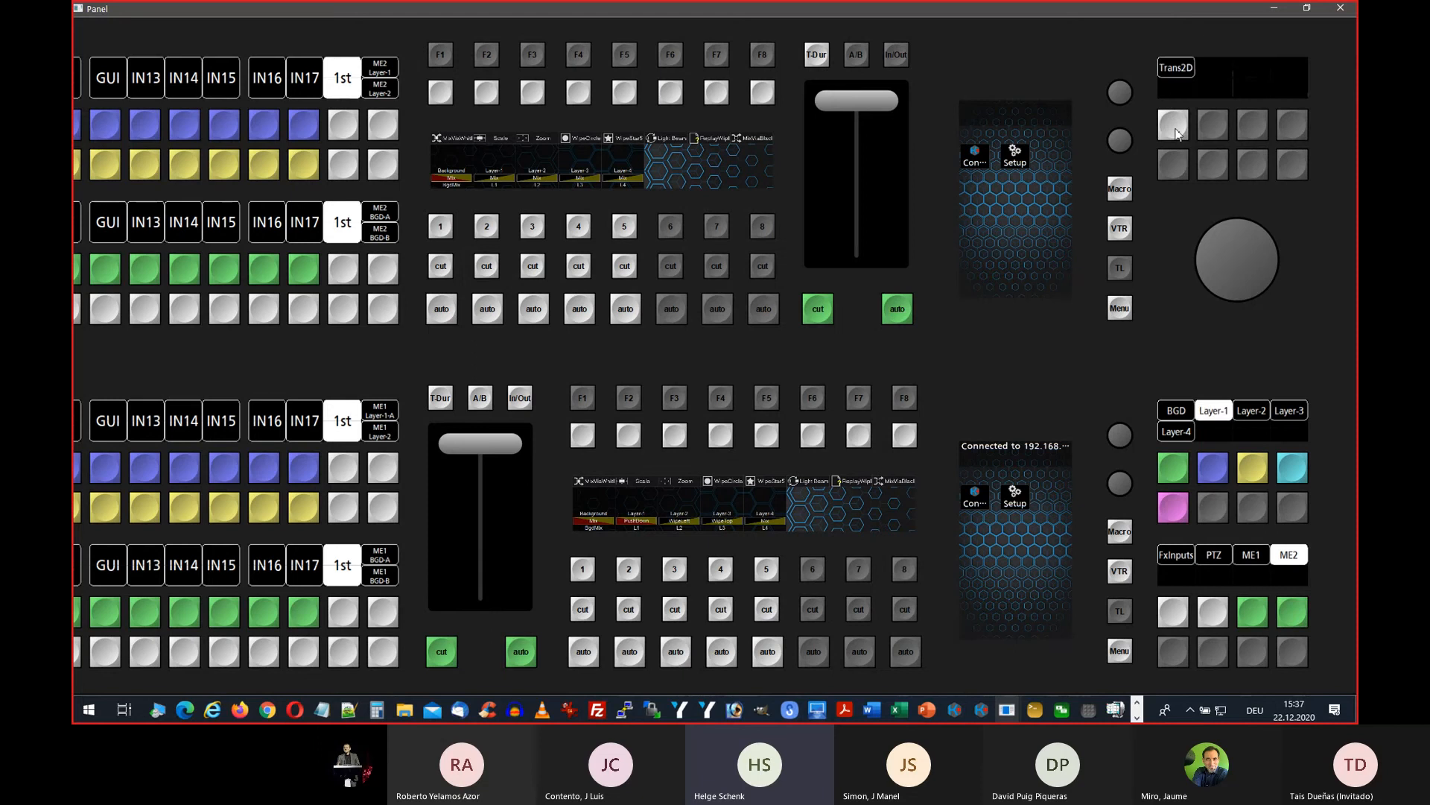
pyautogui.click(1169, 118)
# Step: Alternate between ME1 and ME2 on the panel to compare the layer and effect selection each one keeps
pyautogui.click(1259, 614)
pyautogui.click(1295, 615)
pyautogui.click(1259, 613)
pyautogui.click(1296, 615)
pyautogui.click(1259, 614)
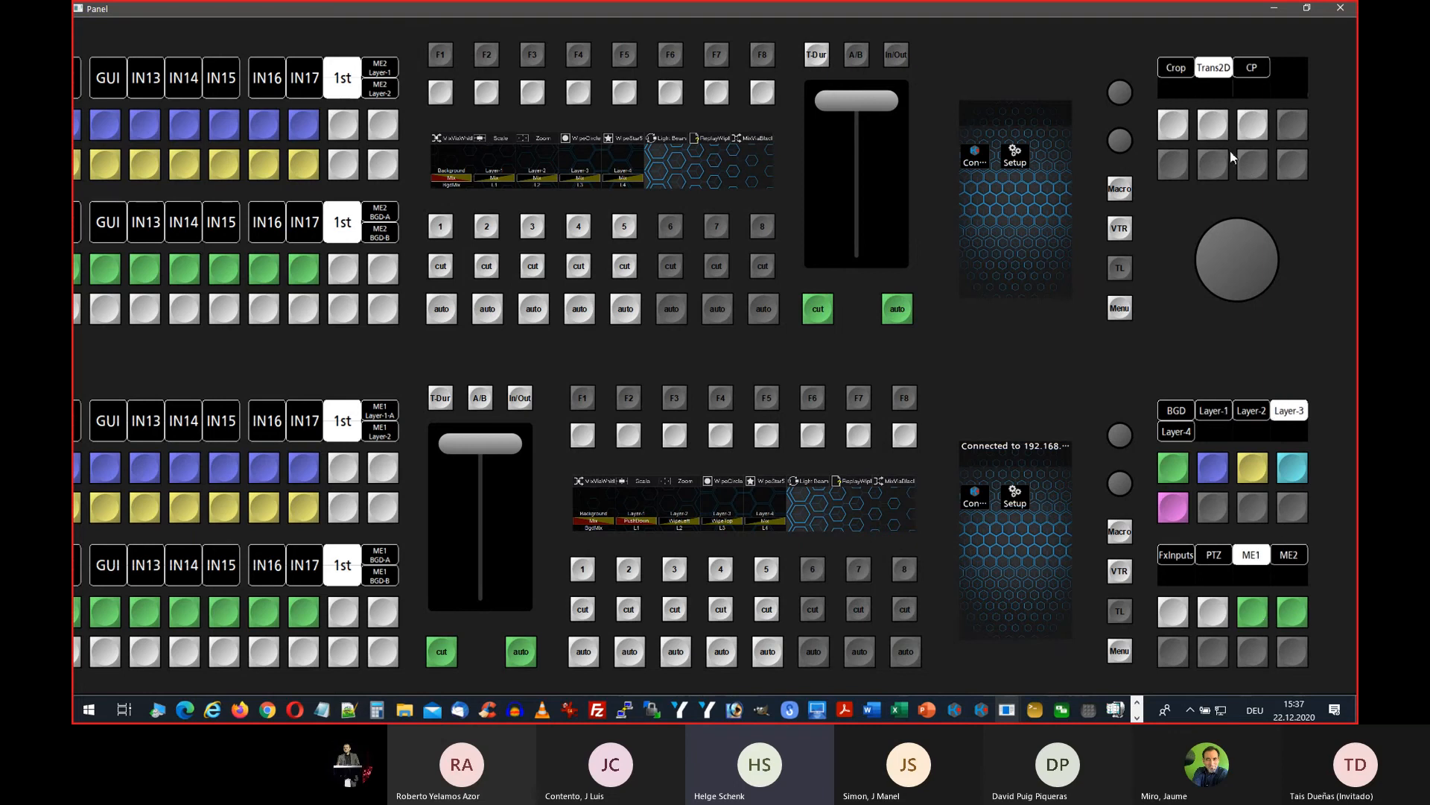
# Step: Clear the Trans2D and layer selections of ME1 and ME2 on the panel, and deselect ME2
pyautogui.click(1216, 137)
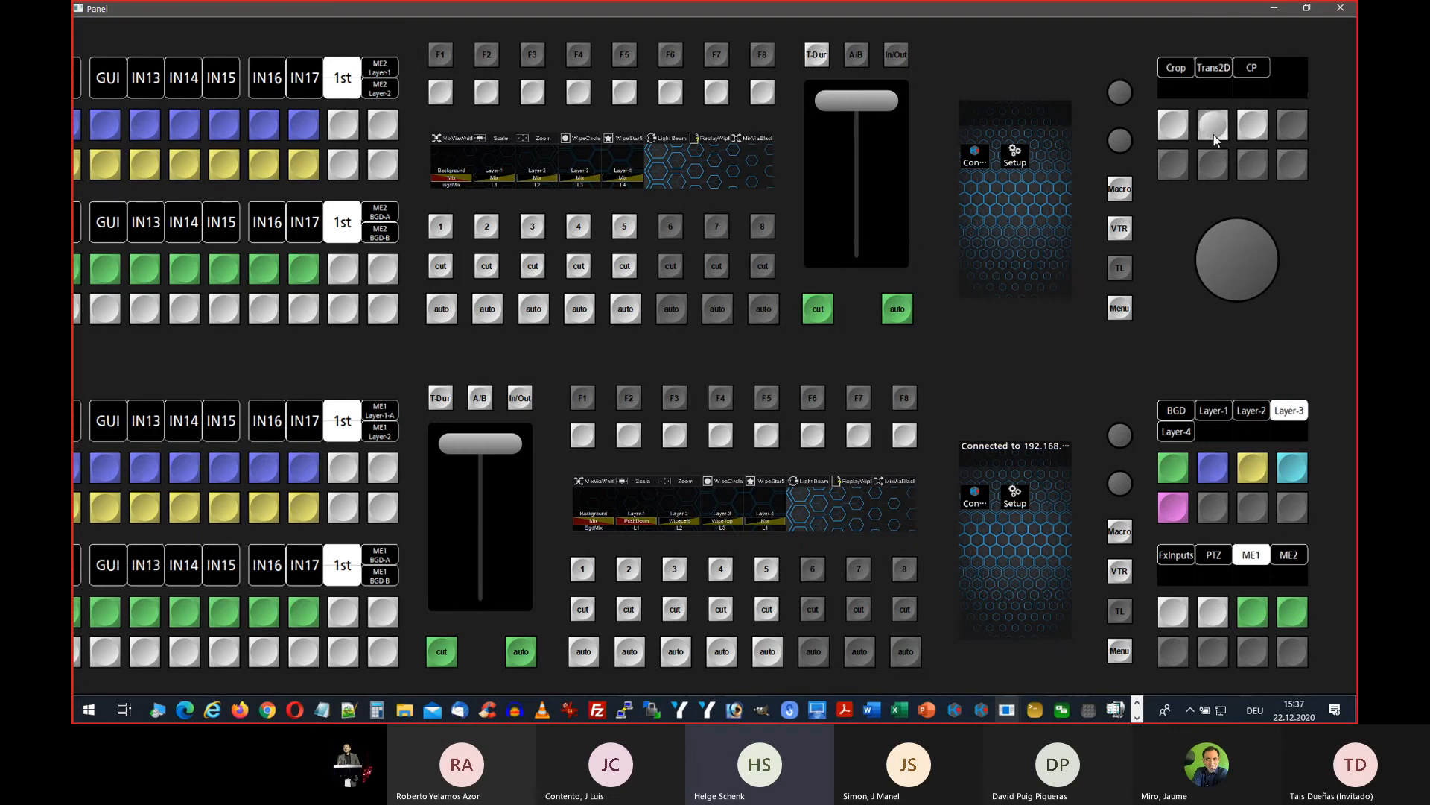
pyautogui.click(1295, 469)
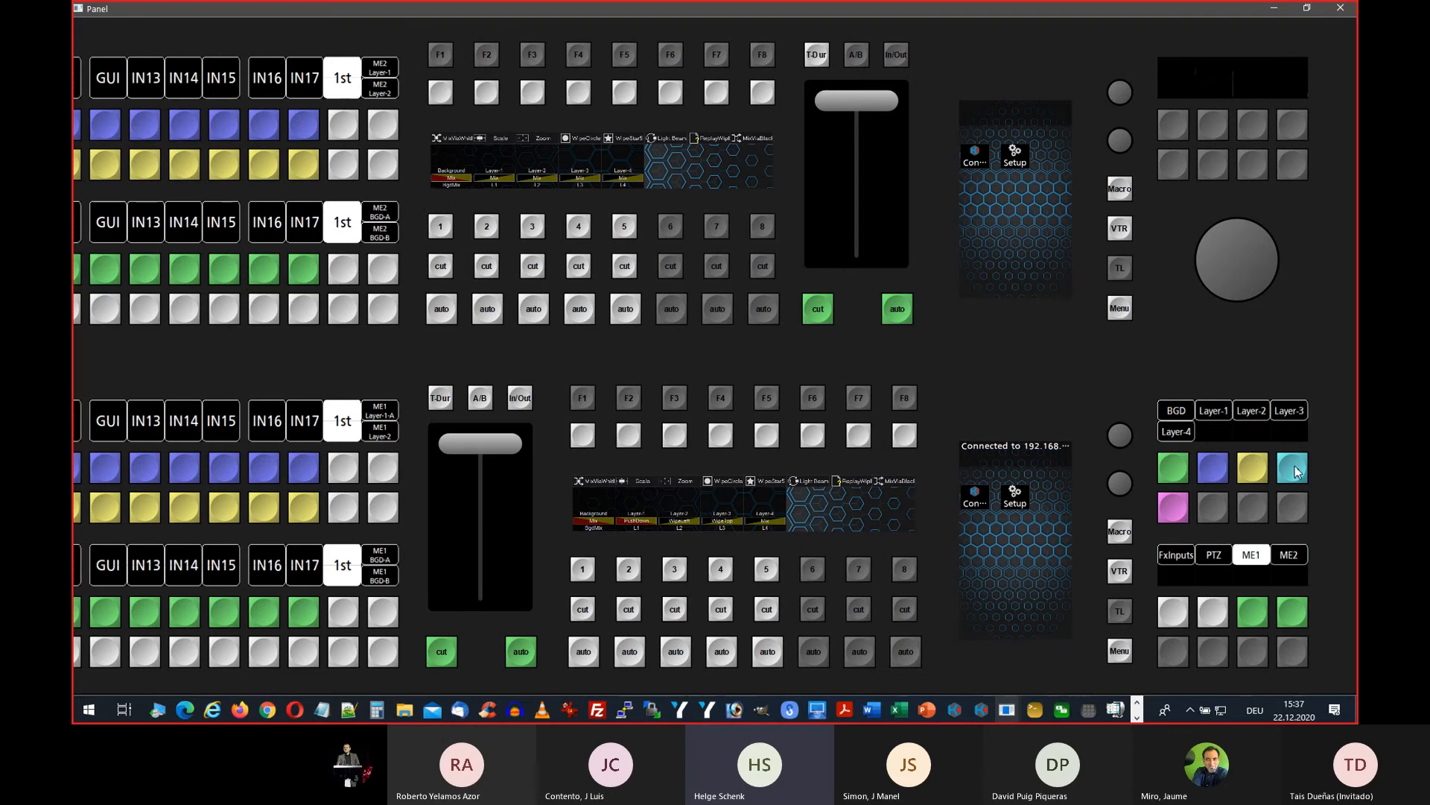
pyautogui.click(1296, 614)
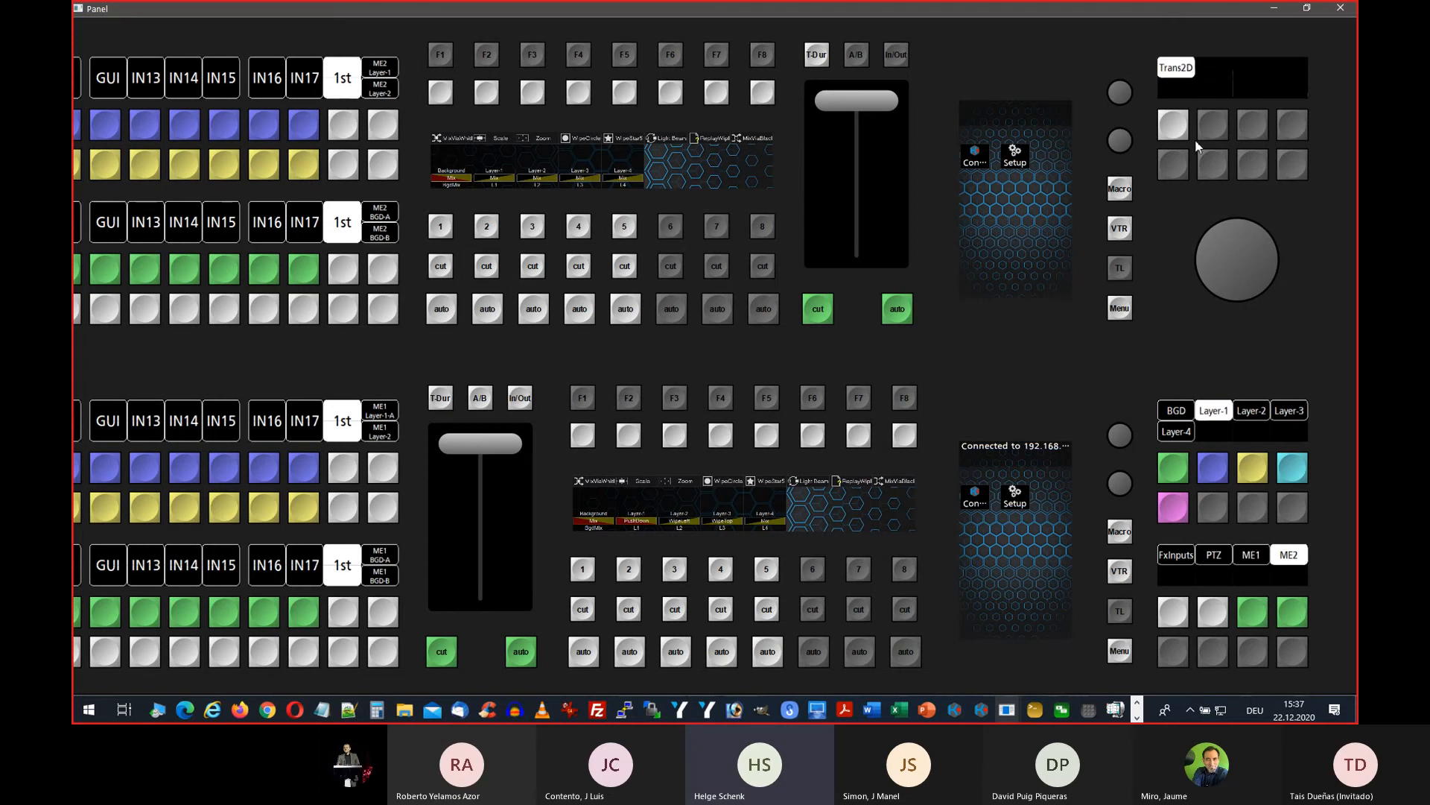
pyautogui.click(1180, 127)
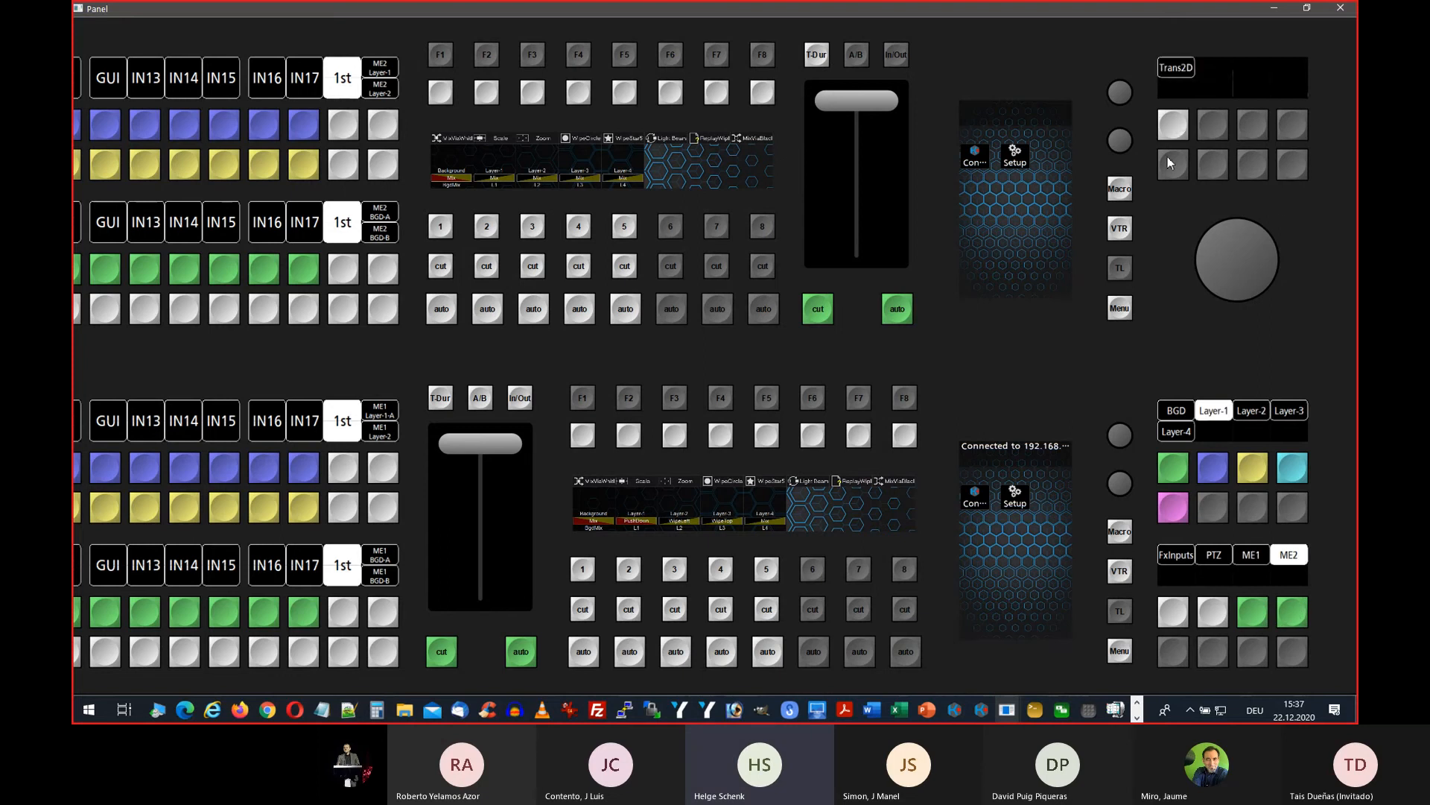
pyautogui.click(1218, 472)
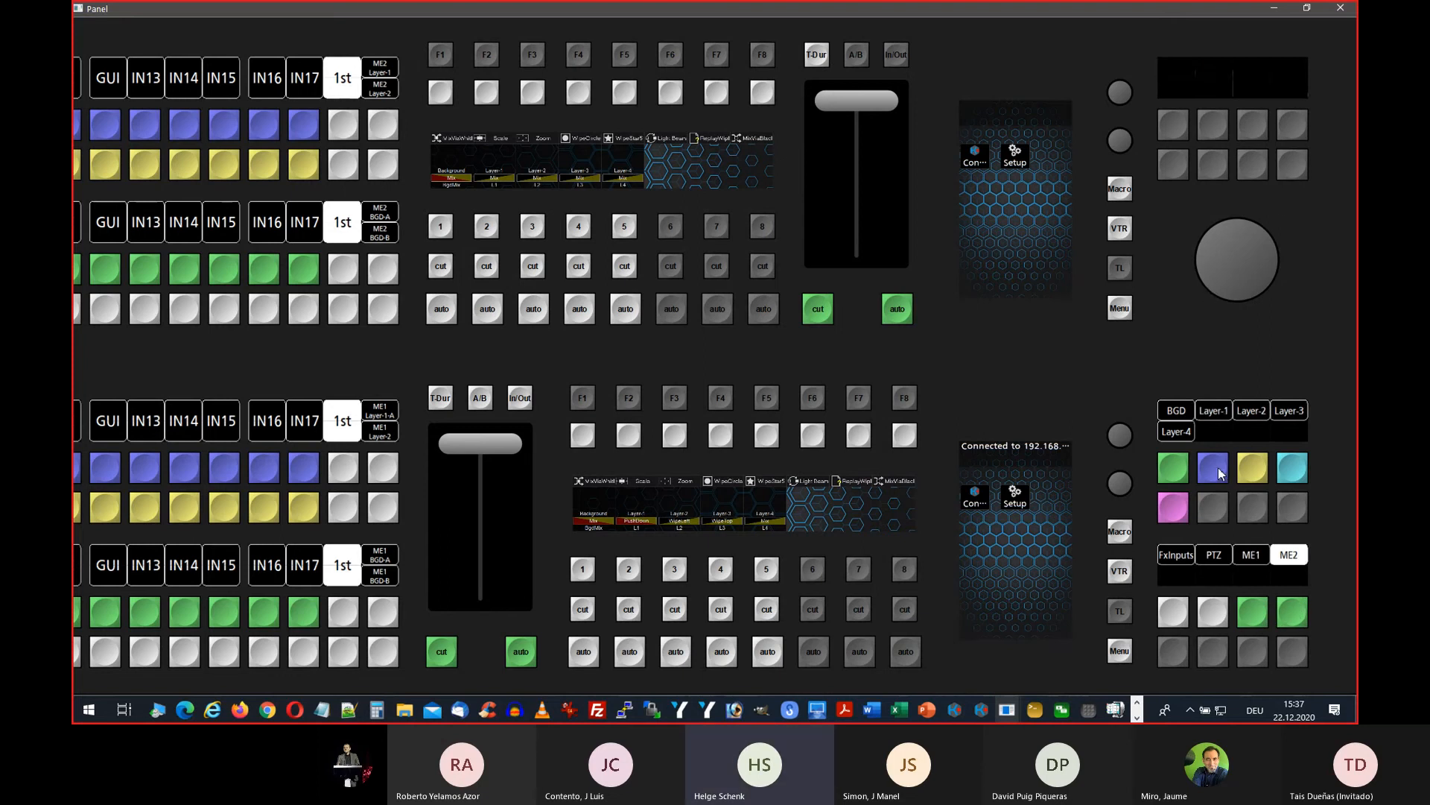
pyautogui.click(1293, 616)
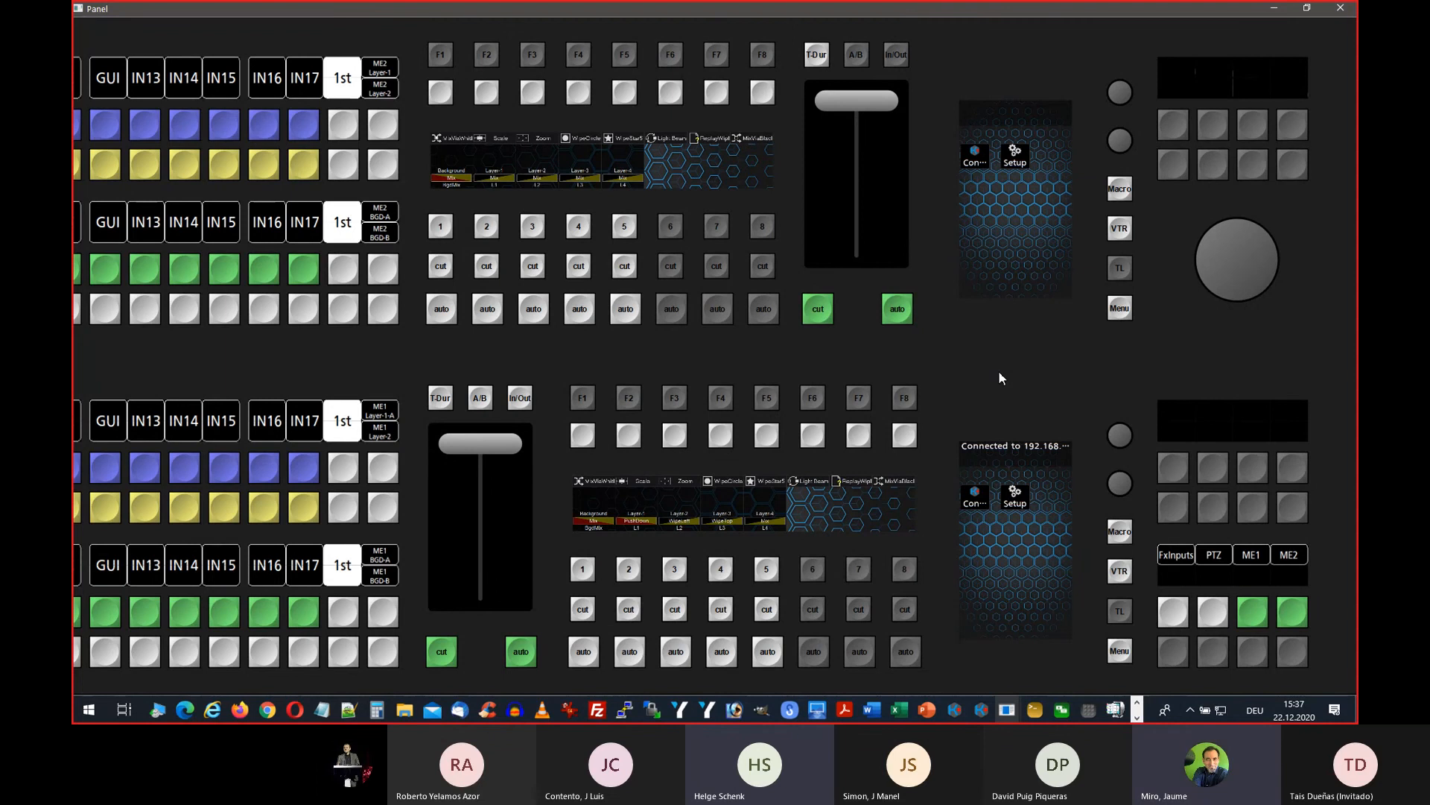
pyautogui.hotkey('alt', 'Tab')
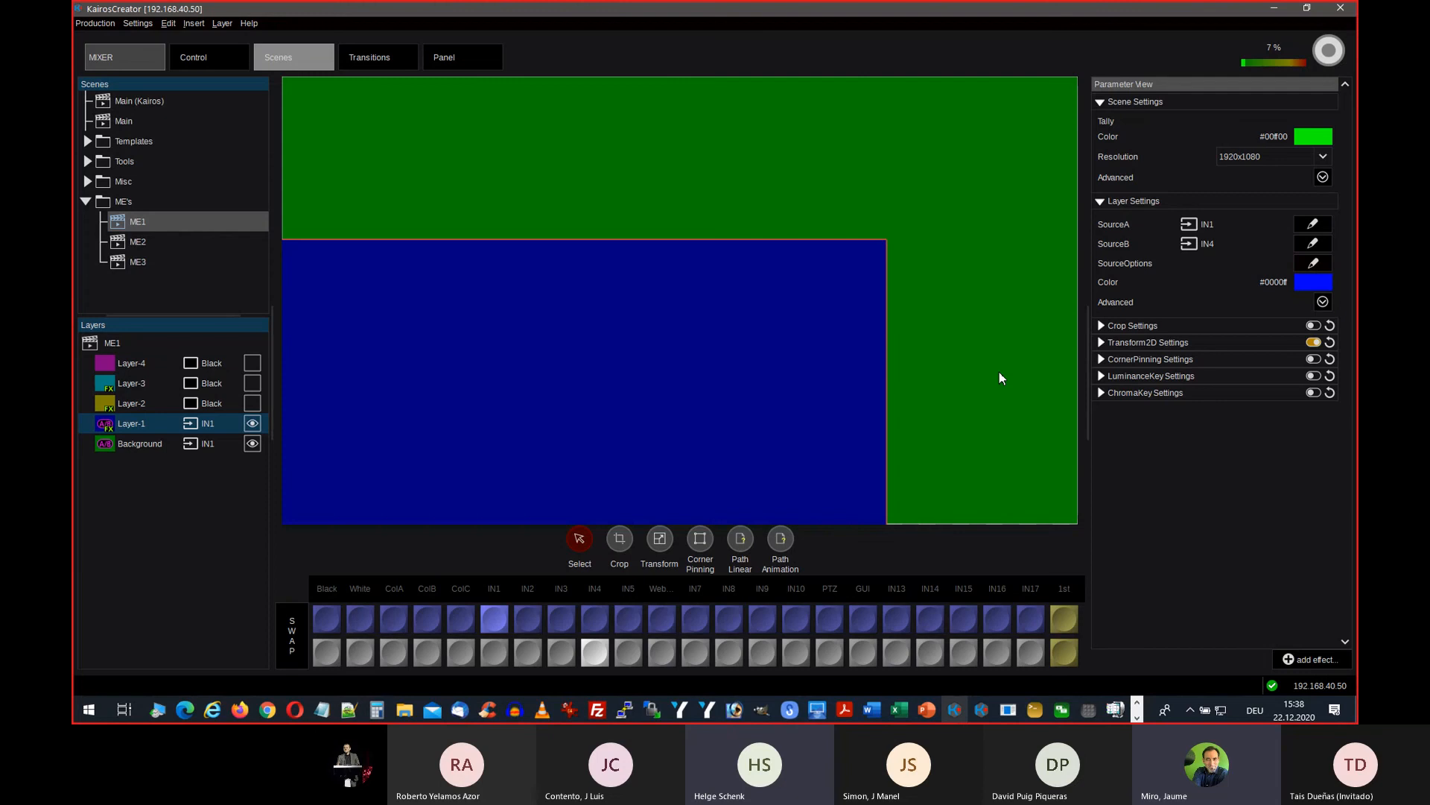
pyautogui.hotkey('alt', 'Tab')
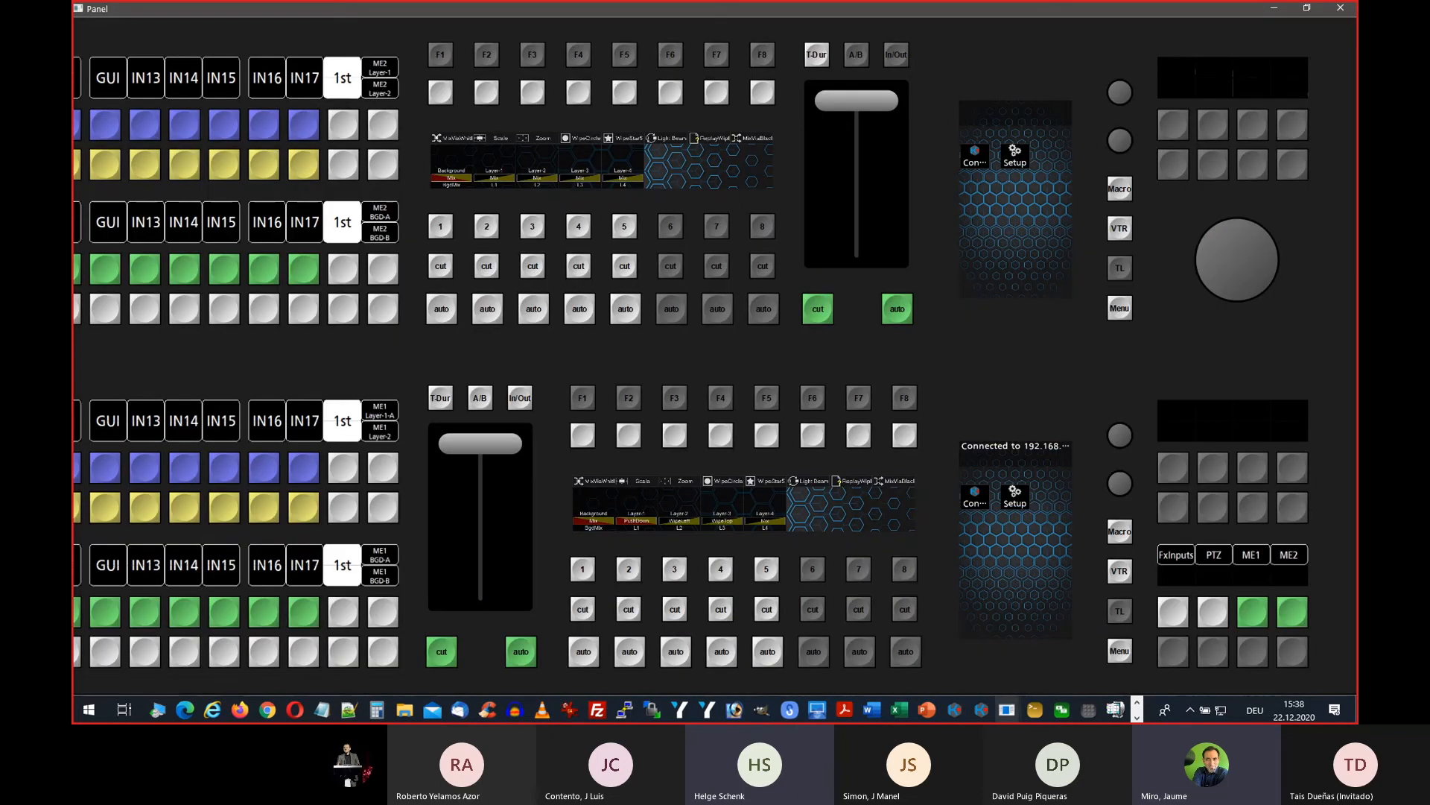
pyautogui.moveTo(1275, 454); pyautogui.dragTo(1356, 447)
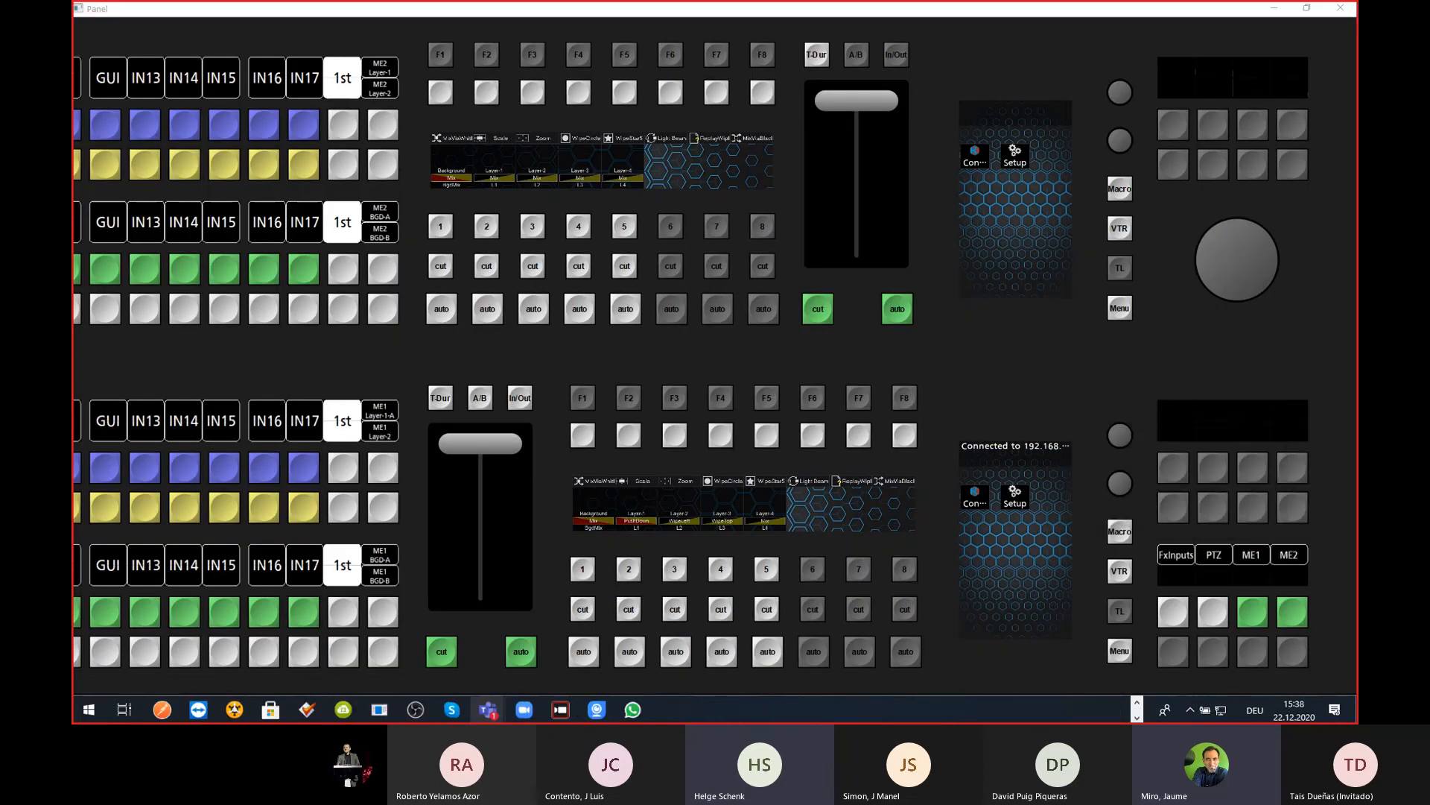
pyautogui.hotkey('alt', 'Tab')
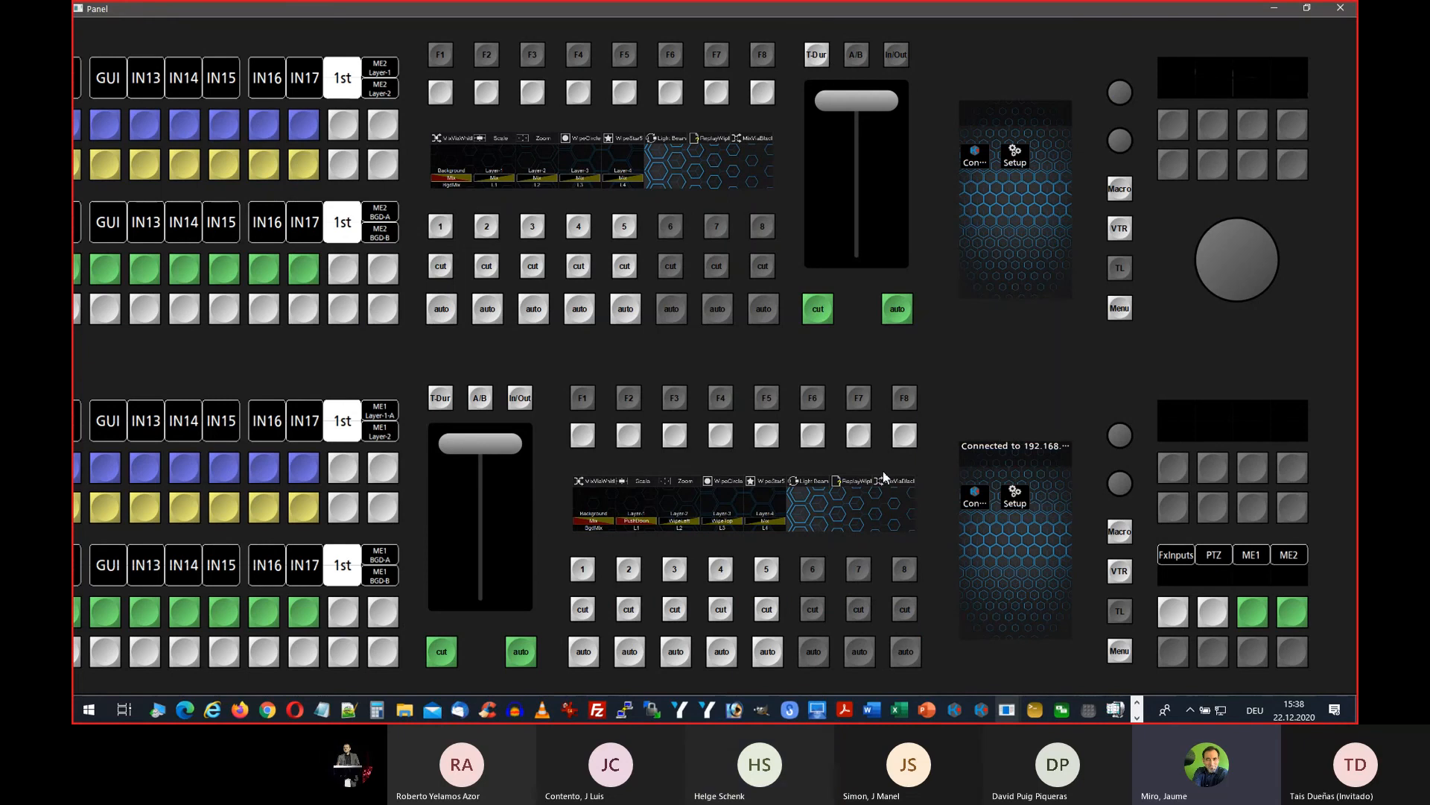
# Step: Switch to KairosCreator and check the Deck-1 module settings in the panel configuration against the panel
pyautogui.hotkey('alt', 'Tab')
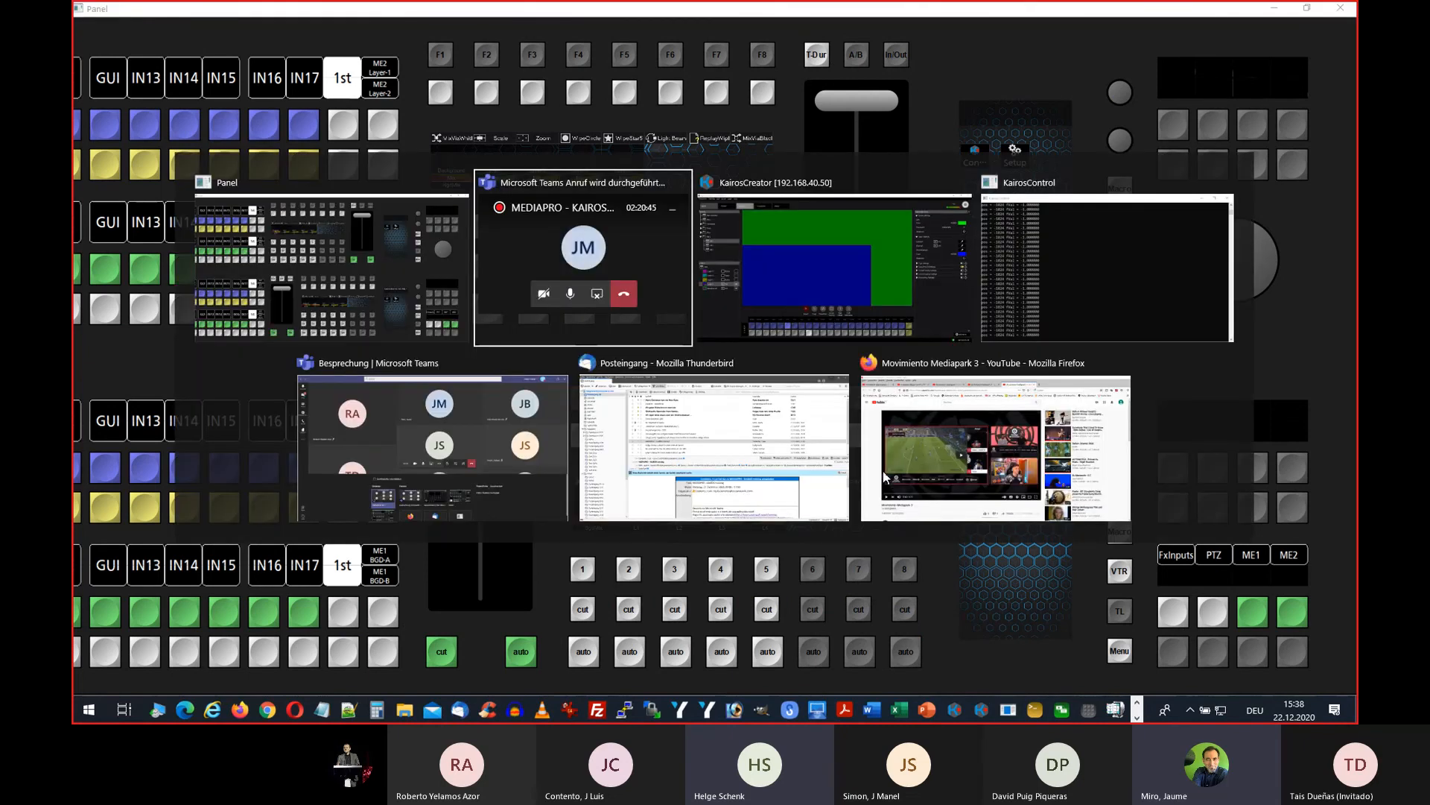
pyautogui.hotkey('alt', 'Tab')
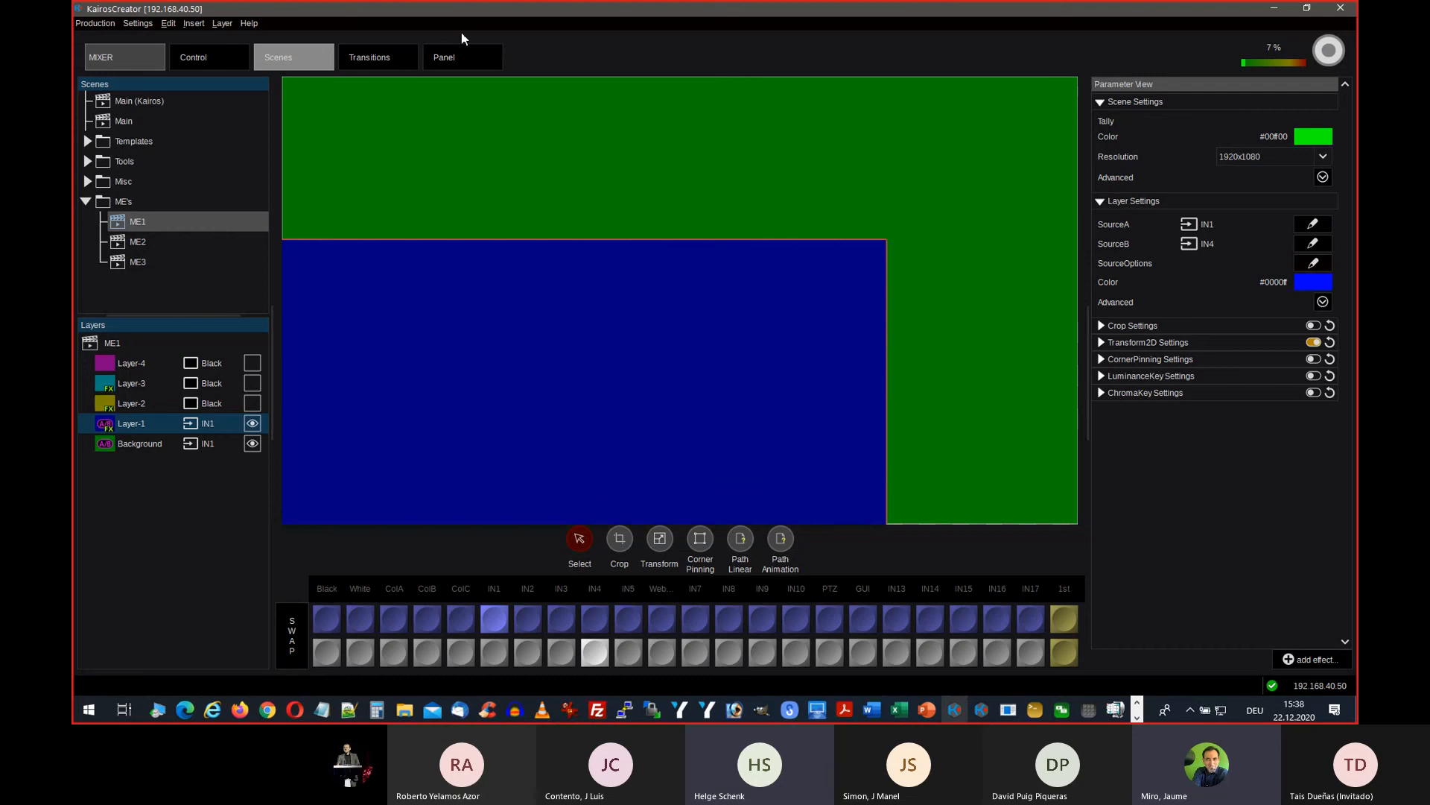
pyautogui.click(463, 58)
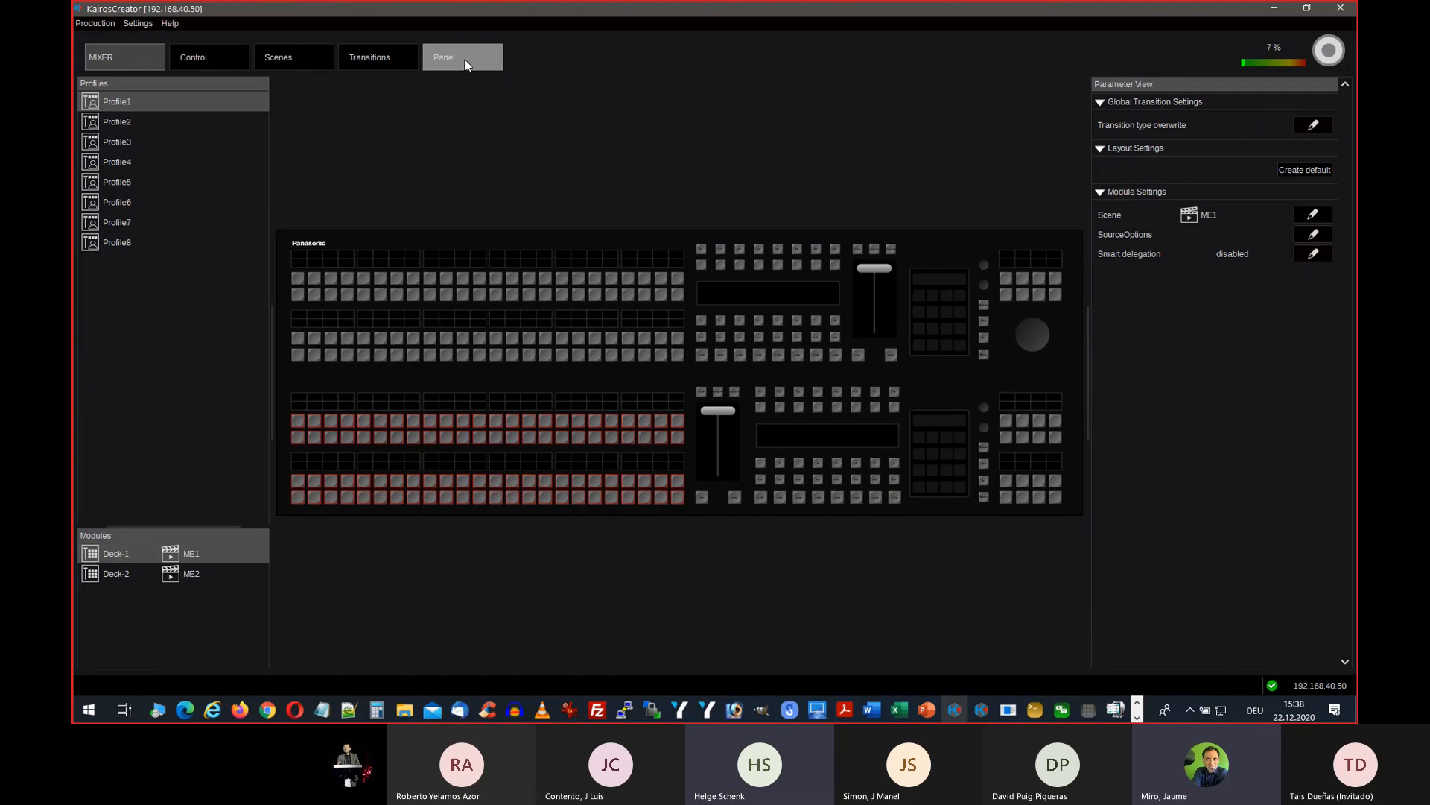
pyautogui.click(227, 553)
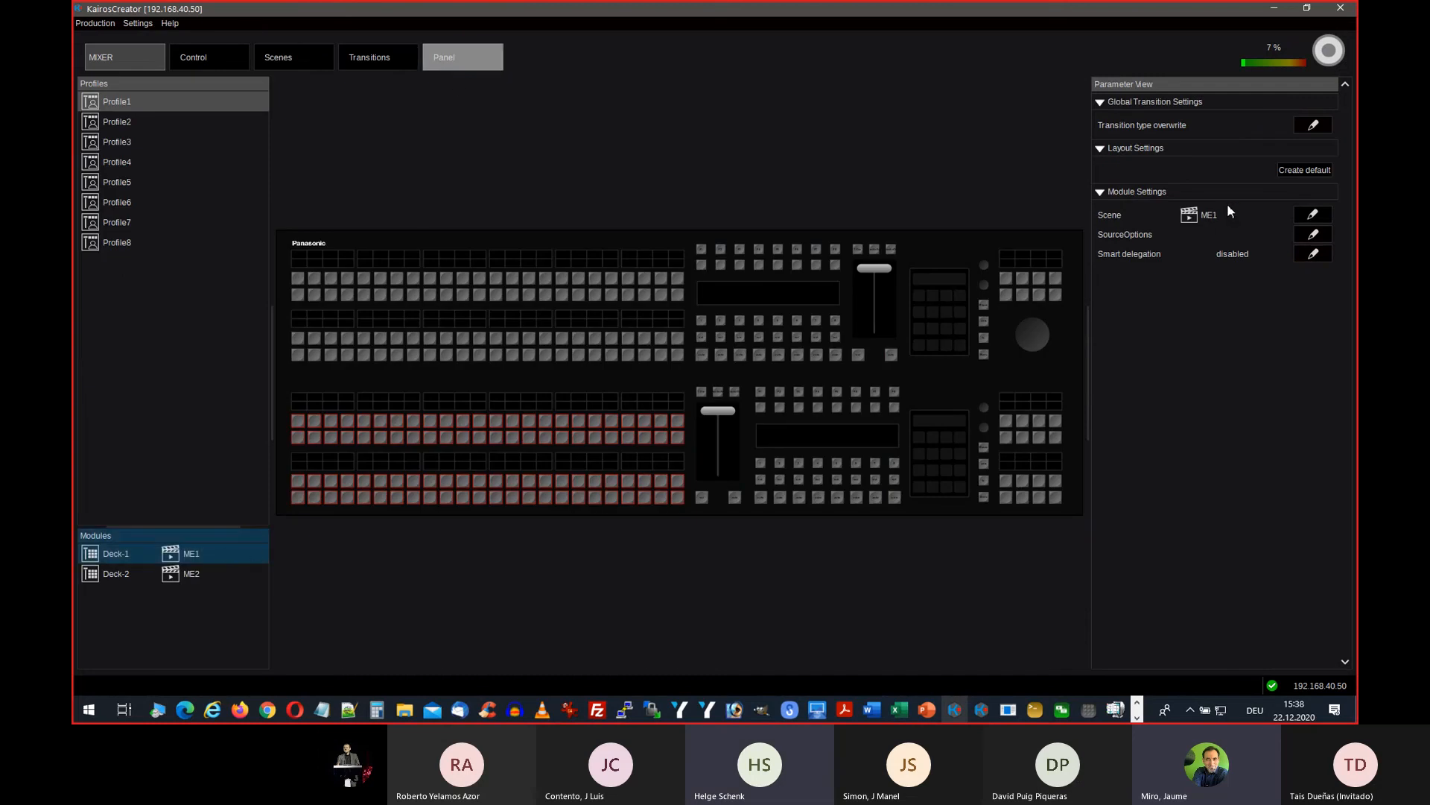
pyautogui.hotkey('alt', 'Tab')
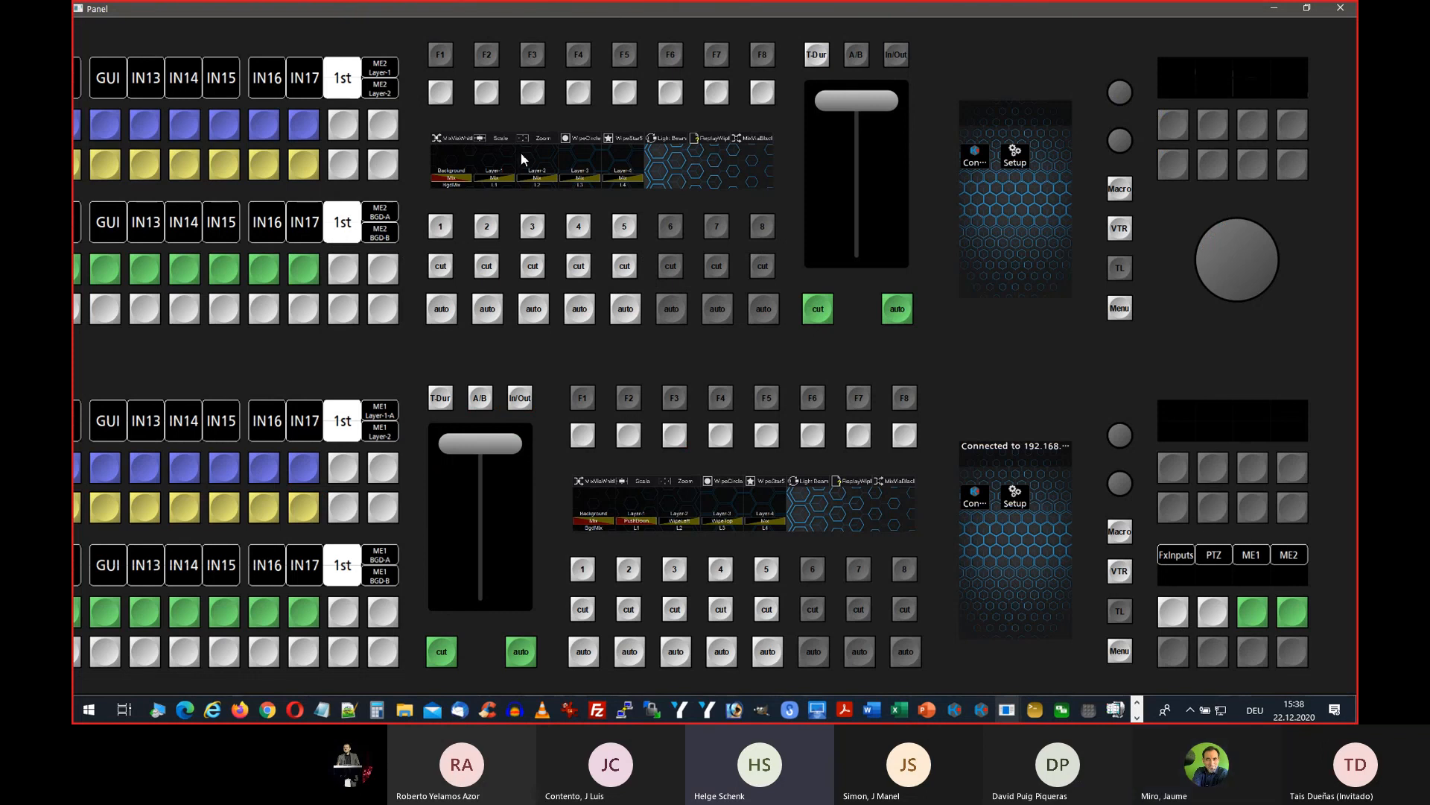
pyautogui.hotkey('alt', 'Tab')
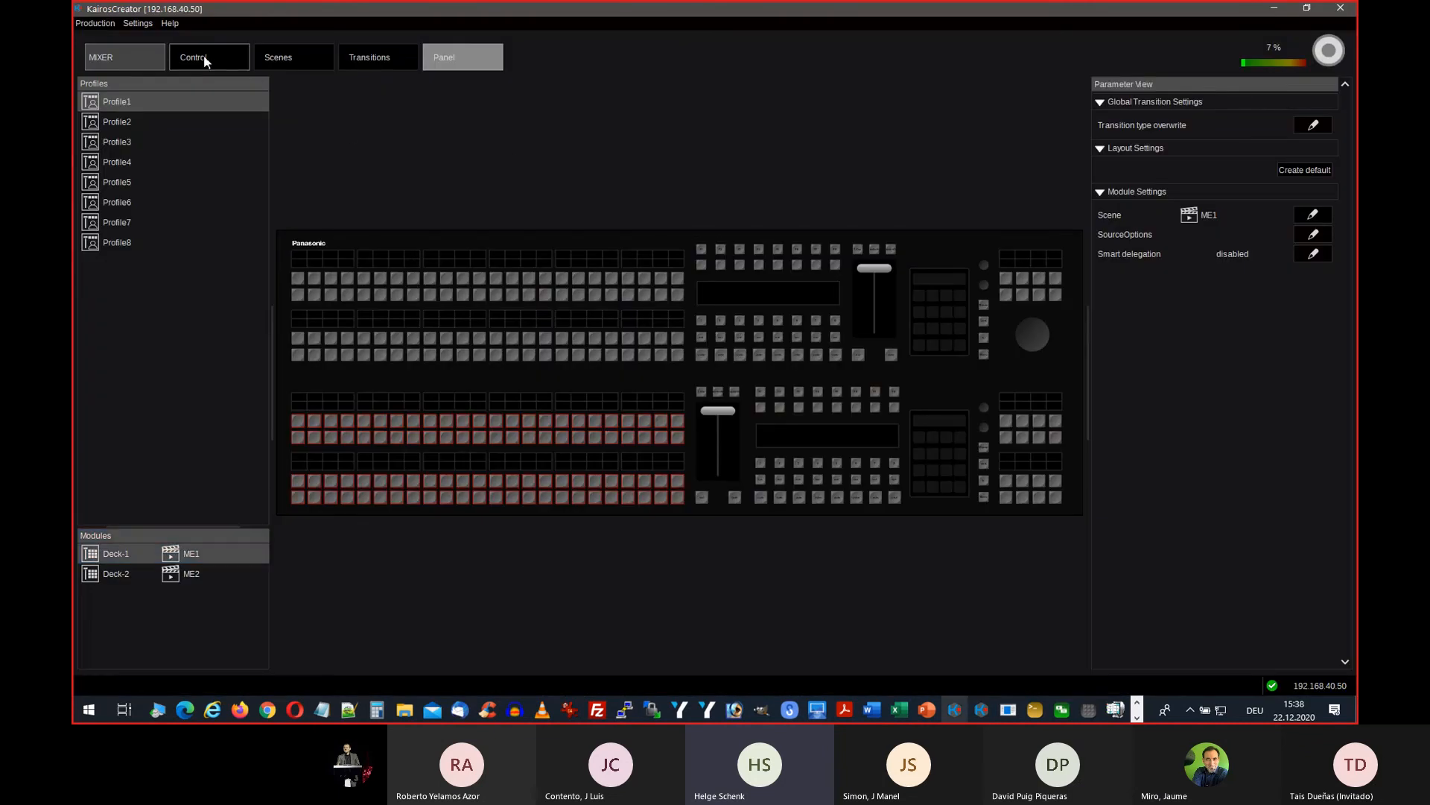
# Step: In the mixer control for ME1, select the BgdMix transition and run separate cuts and an auto transition on L1 and BgdMix
pyautogui.click(203, 55)
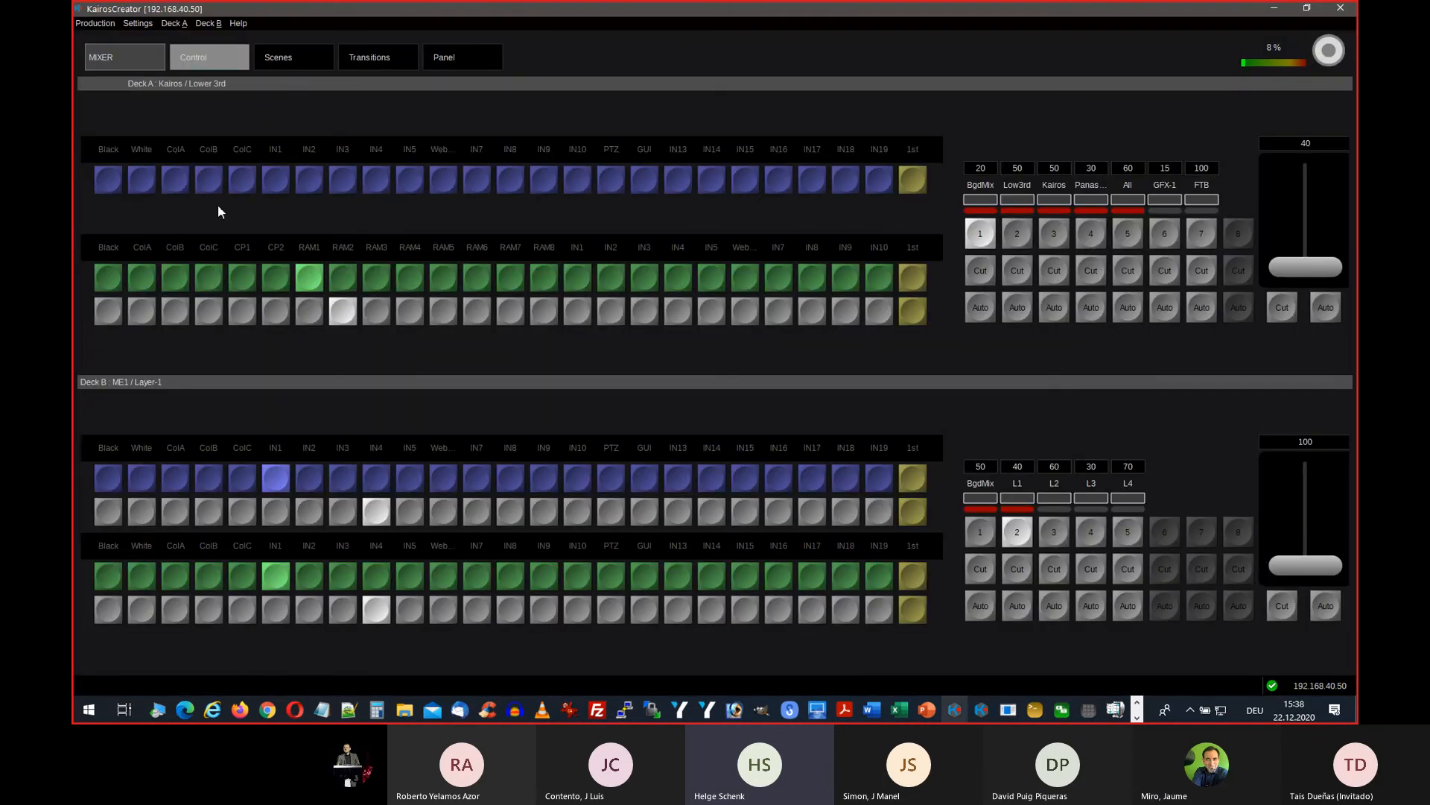
pyautogui.click(980, 529)
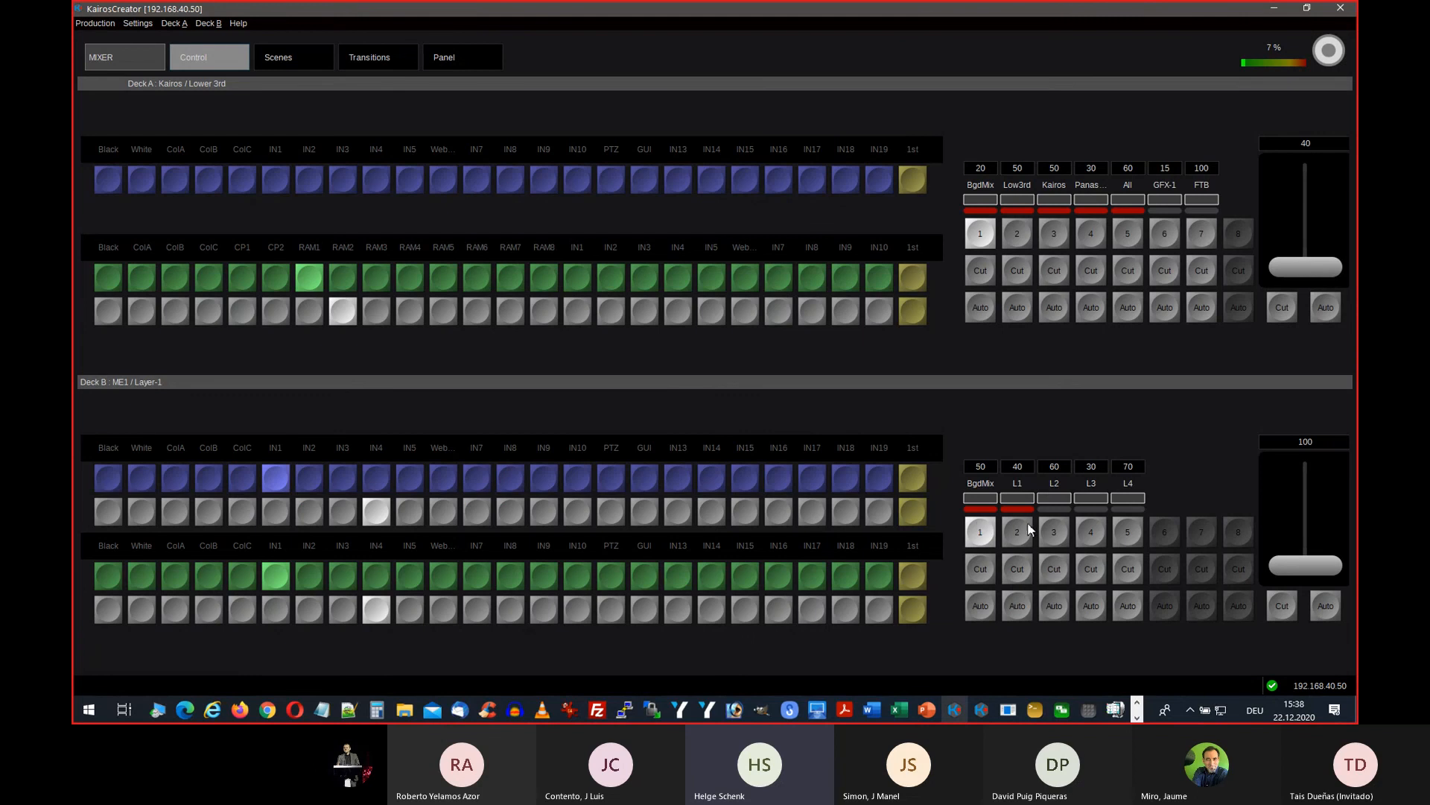
pyautogui.click(1021, 568)
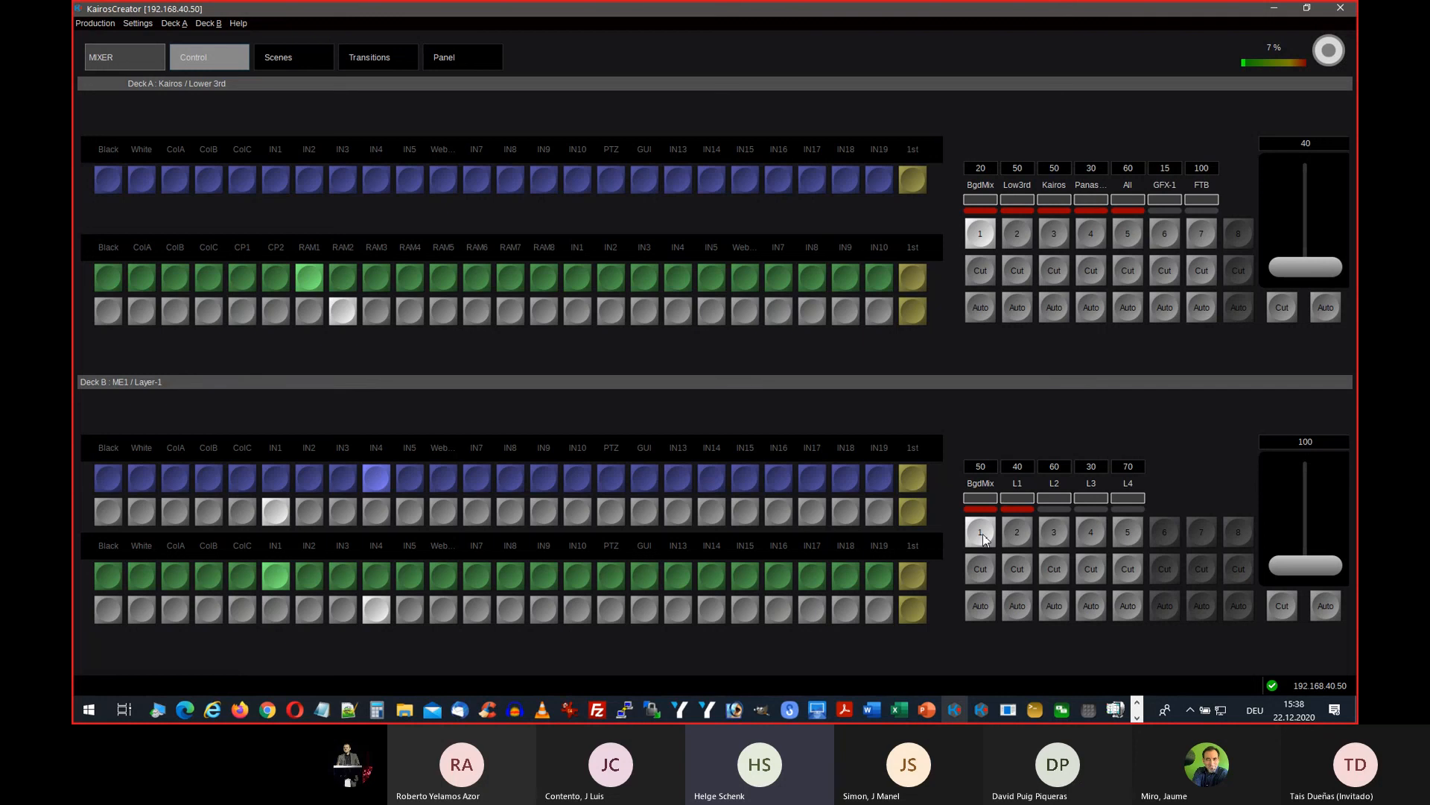
pyautogui.click(982, 603)
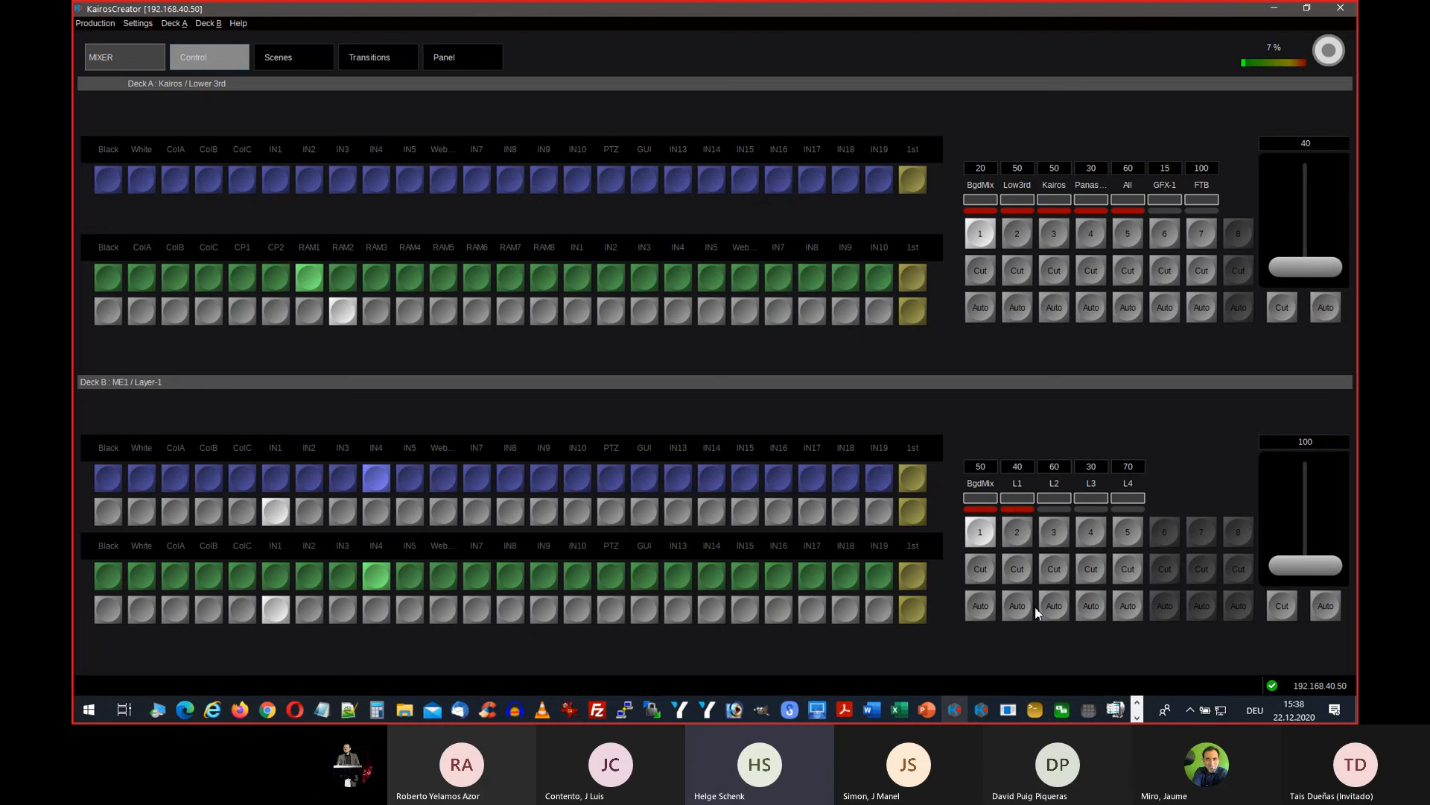
pyautogui.click(1025, 570)
pyautogui.click(1025, 570)
pyautogui.click(1025, 570)
pyautogui.click(976, 566)
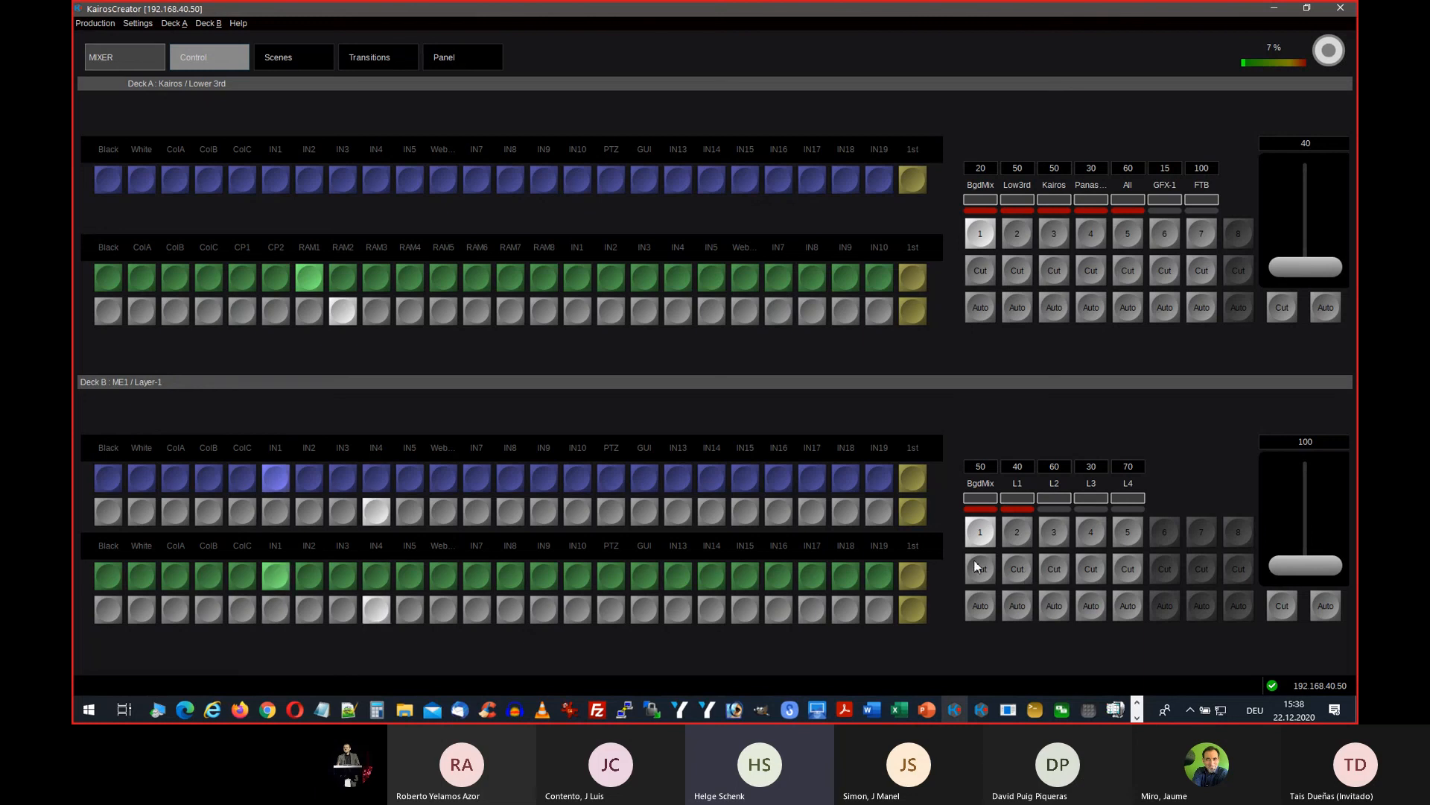
# Step: Return to the scene editor and hide Layer-1 of ME1
pyautogui.click(275, 56)
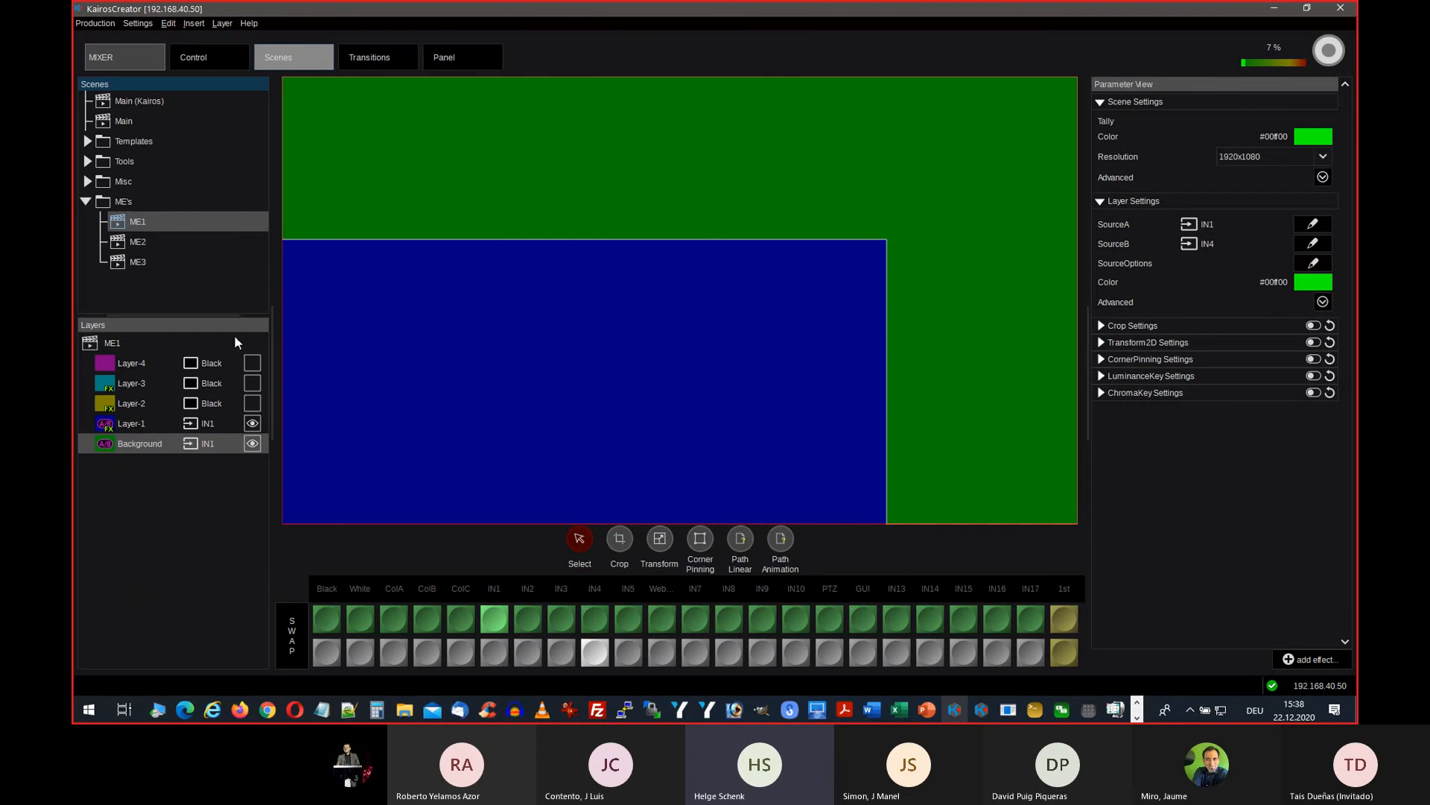
pyautogui.click(223, 423)
pyautogui.click(252, 424)
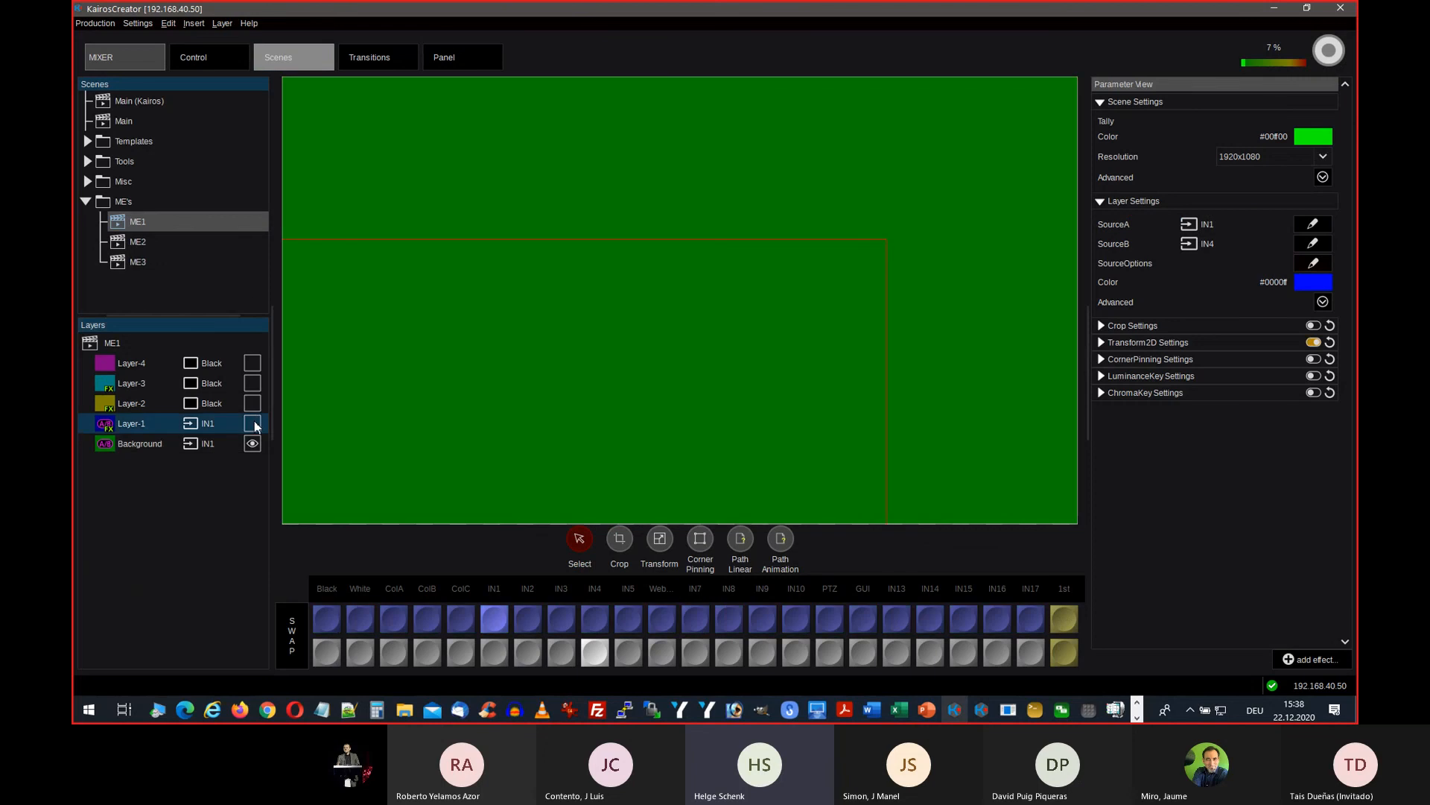
# Step: Open the Transform2D settings of ME1's Layer-1 and rotate the layer freehand with the Transform tool to about 296
pyautogui.click(1228, 344)
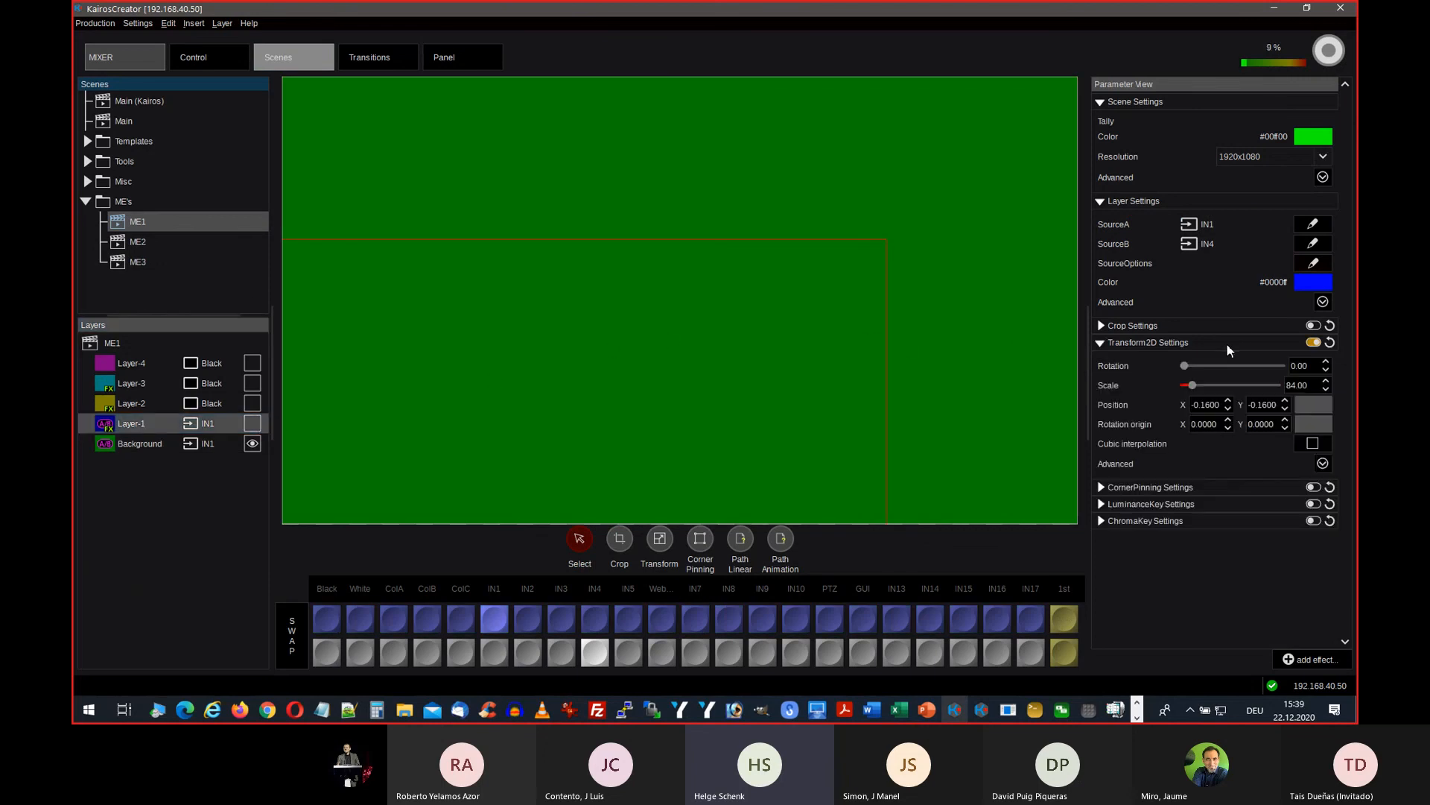
pyautogui.click(661, 541)
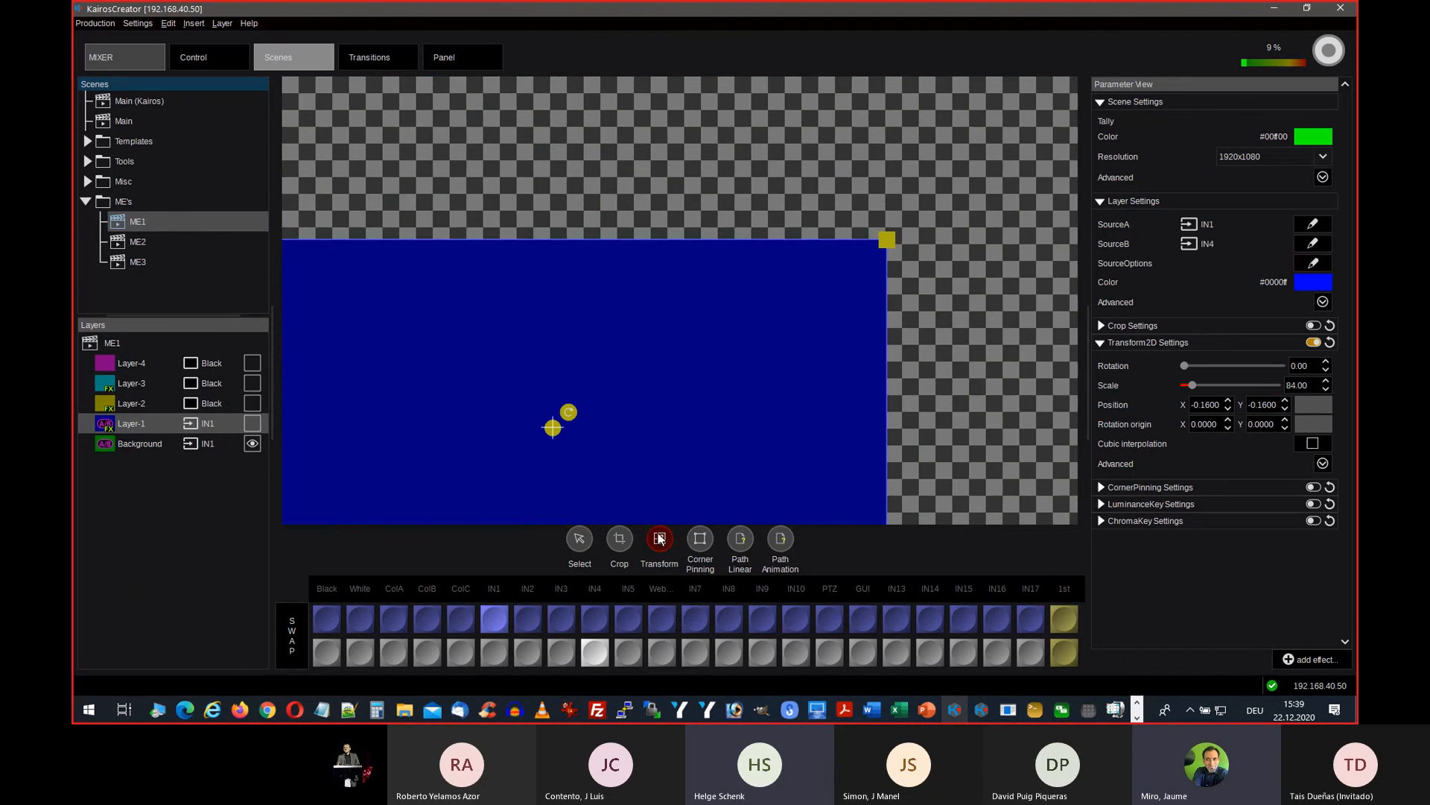
pyautogui.moveTo(575, 414); pyautogui.dragTo(681, 389)
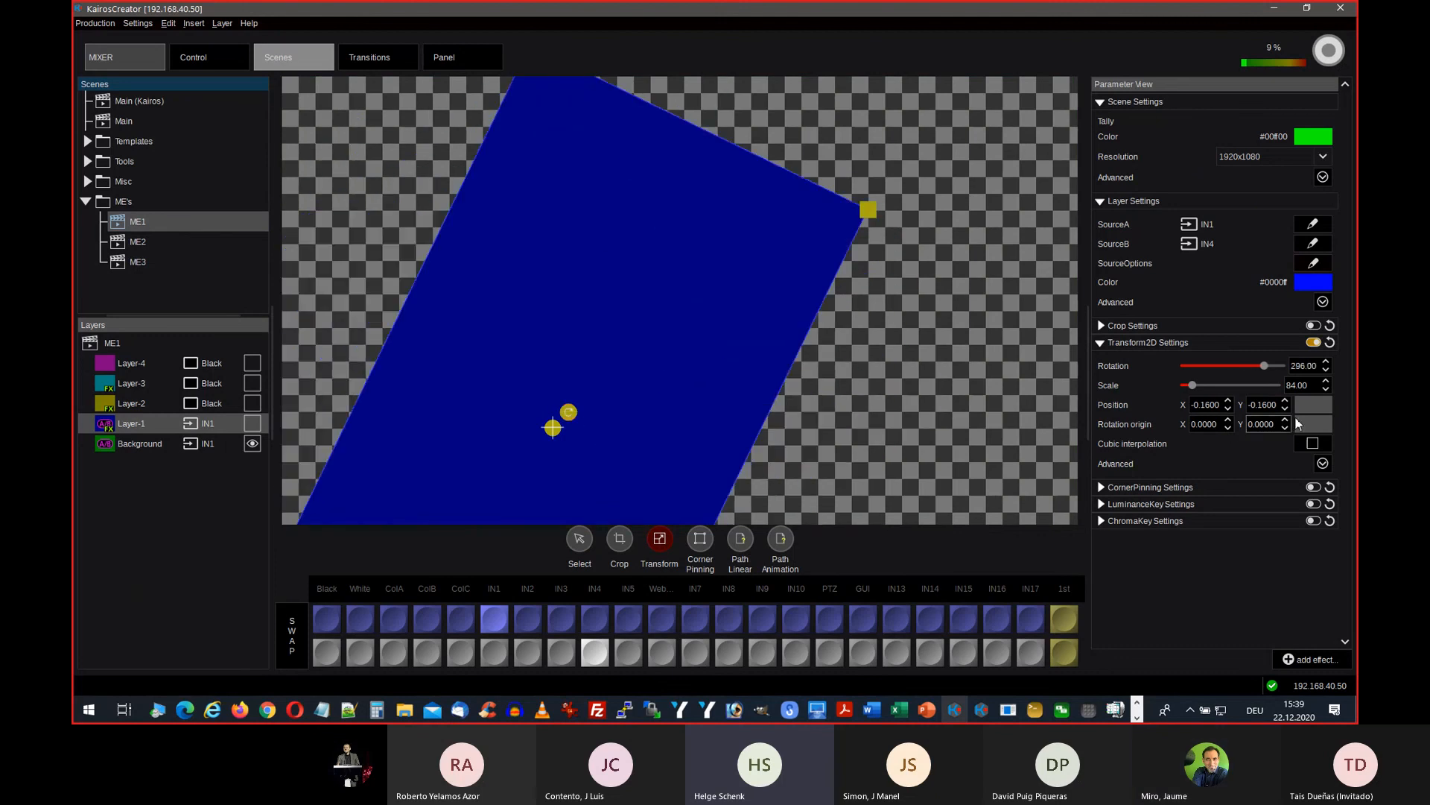
# Step: Reset Layer-1's Transform2D, scale it to about 40, place it at about X 0.20, Y 0.13, and show the layer
pyautogui.click(1330, 342)
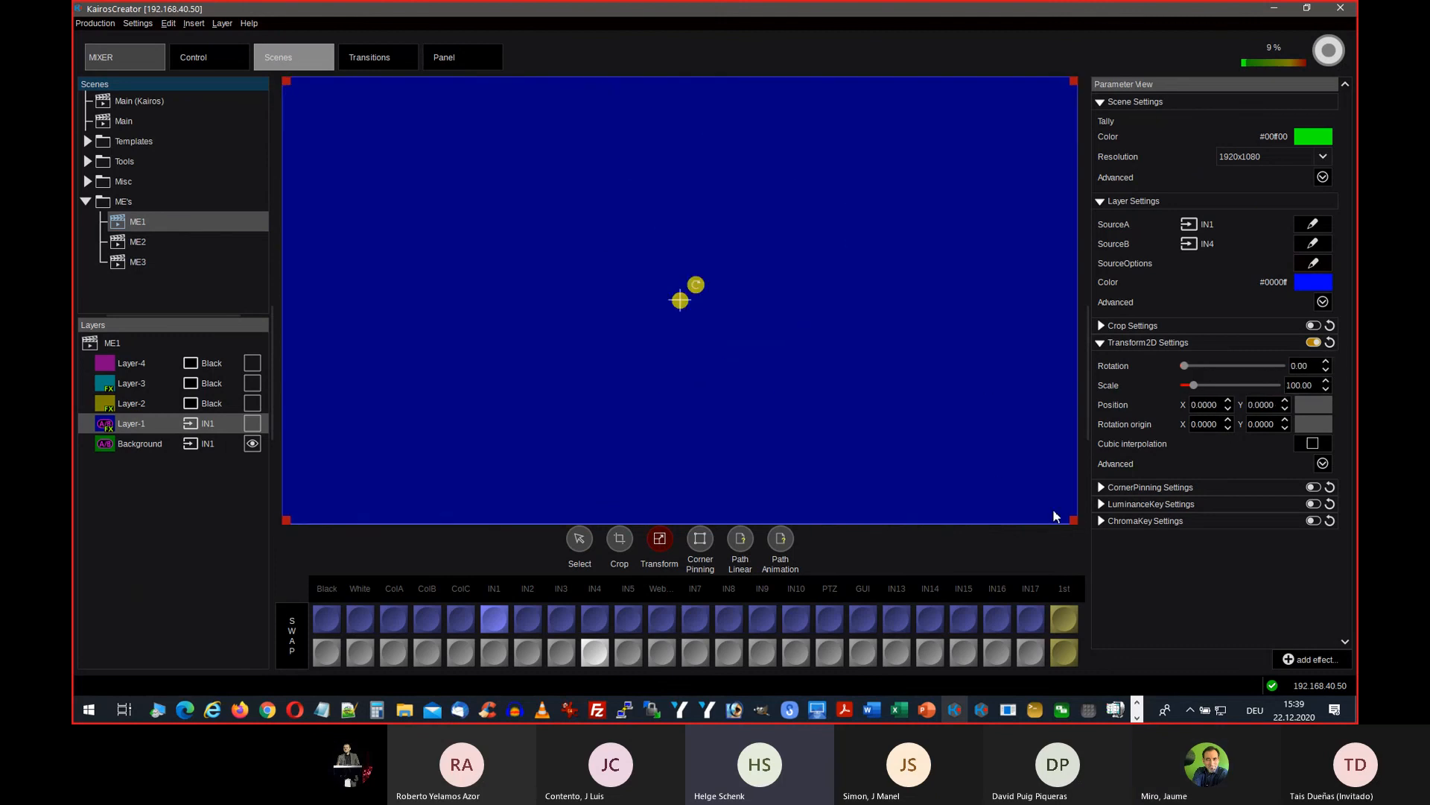
pyautogui.moveTo(1074, 520); pyautogui.dragTo(838, 389)
pyautogui.moveTo(588, 345); pyautogui.dragTo(792, 254)
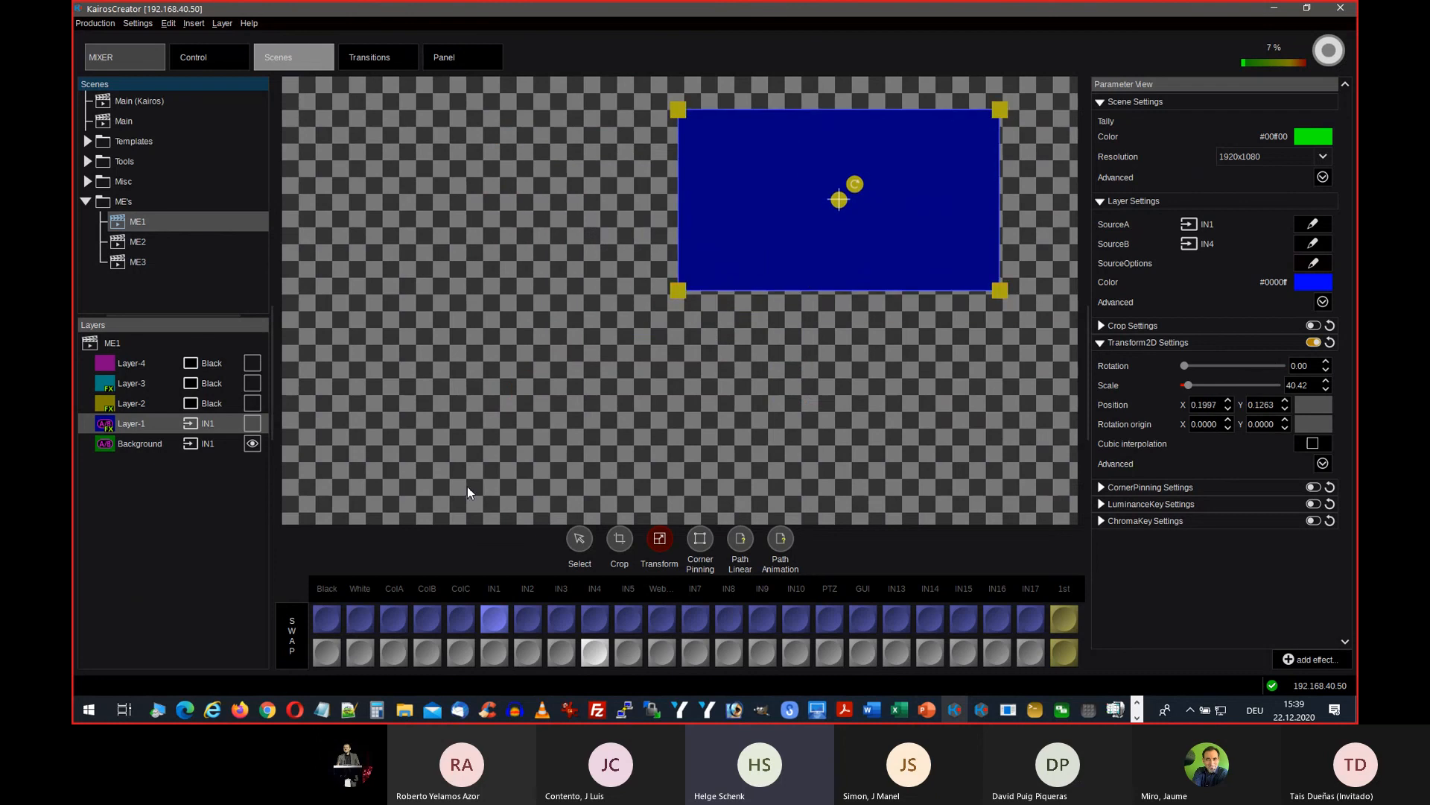
pyautogui.click(252, 423)
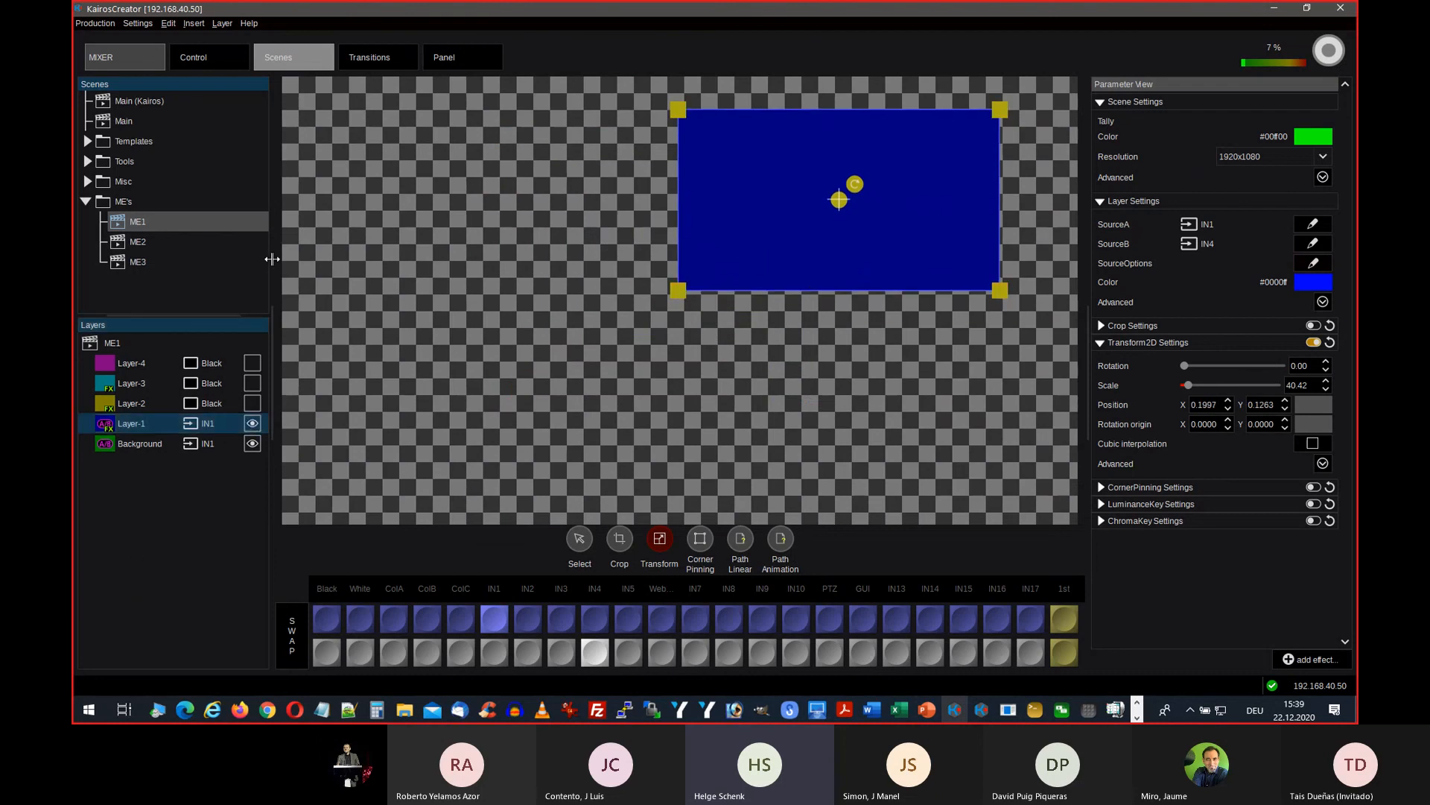
# Step: In ME1's transitions, replace the effect for Layer-1 in L1 with the in/out Mix
pyautogui.click(370, 57)
pyautogui.click(447, 424)
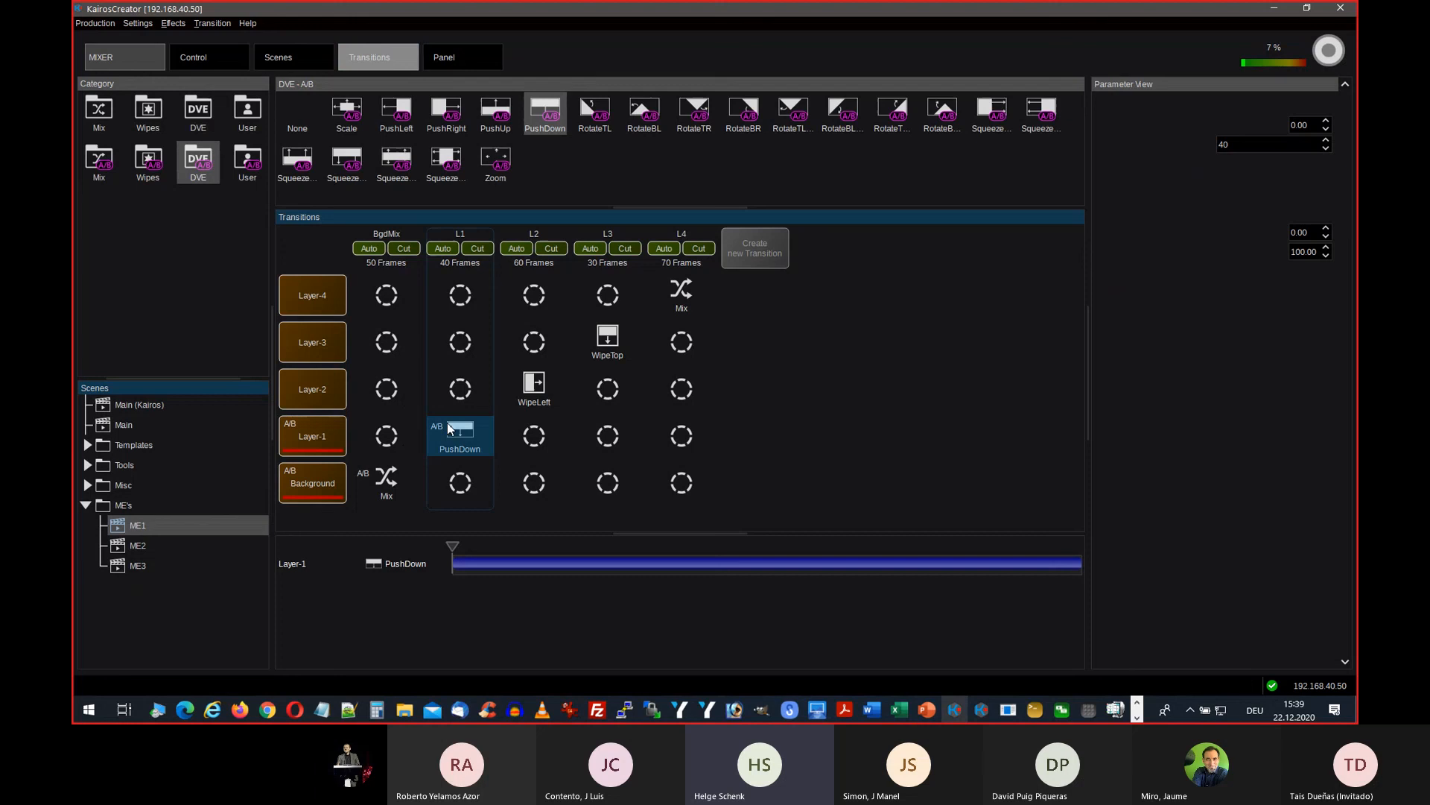
pyautogui.click(99, 110)
pyautogui.click(346, 110)
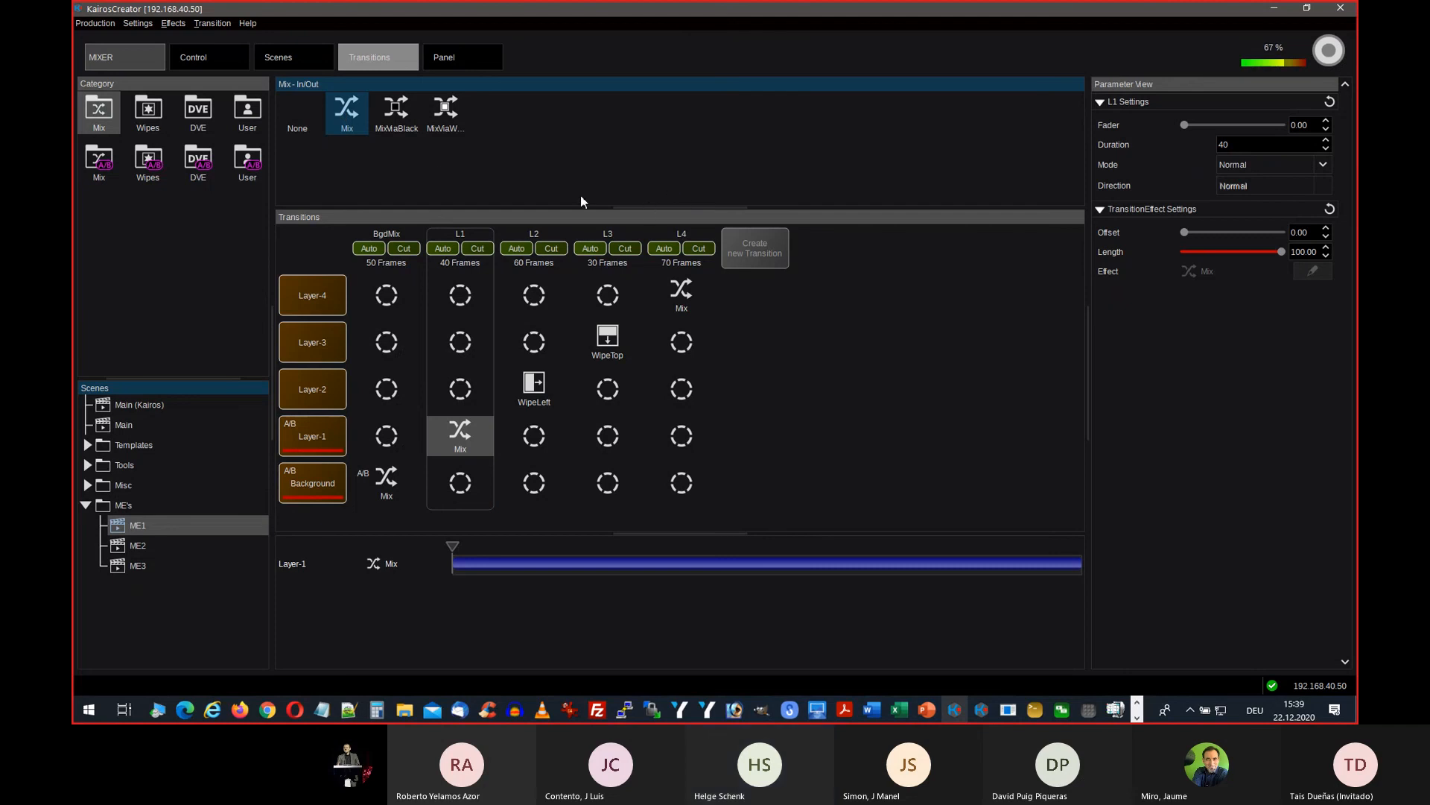
# Step: In the scene editor, set ME1's Background SourceA to ColB and SourceB to ColC, and activate the Select tool
pyautogui.click(292, 57)
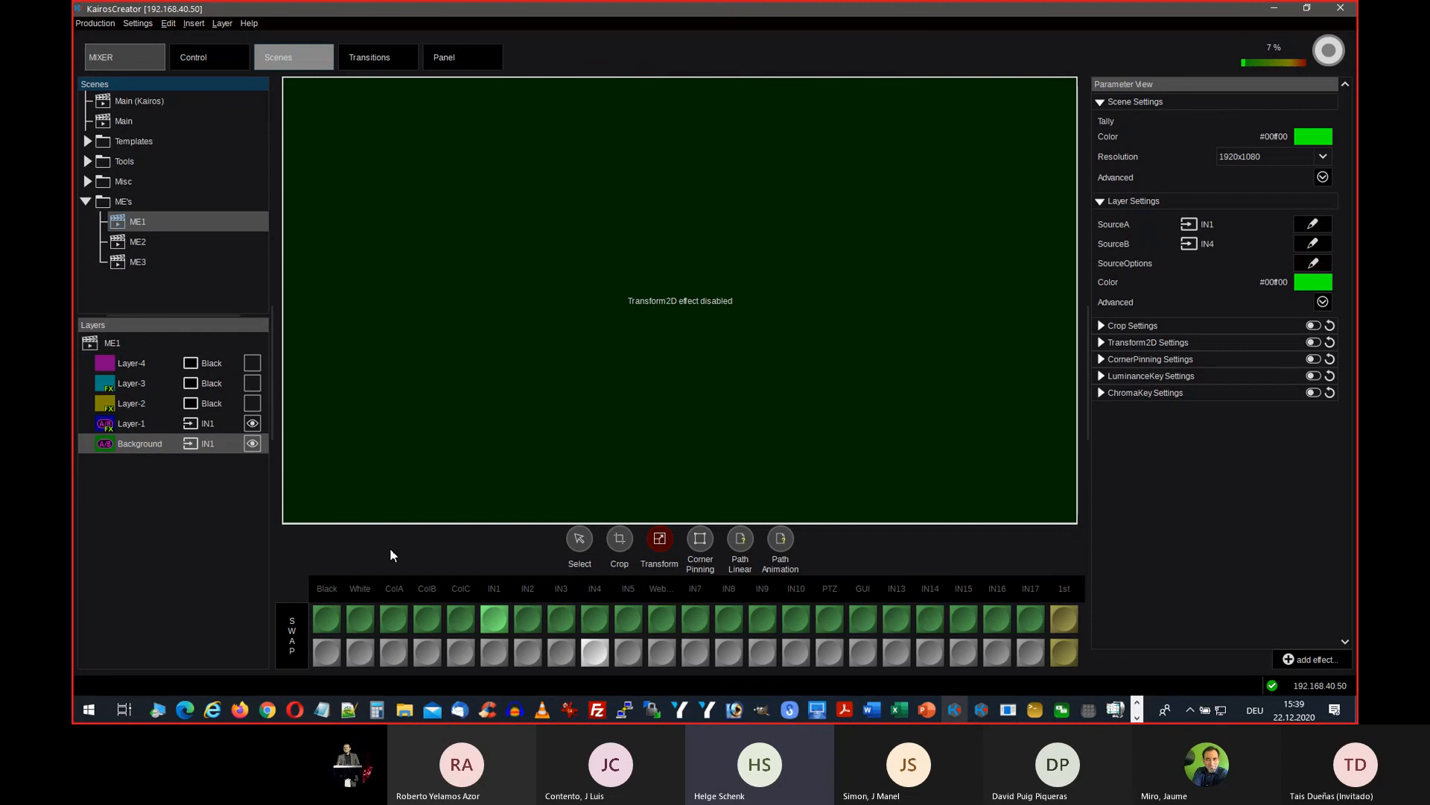
pyautogui.click(163, 445)
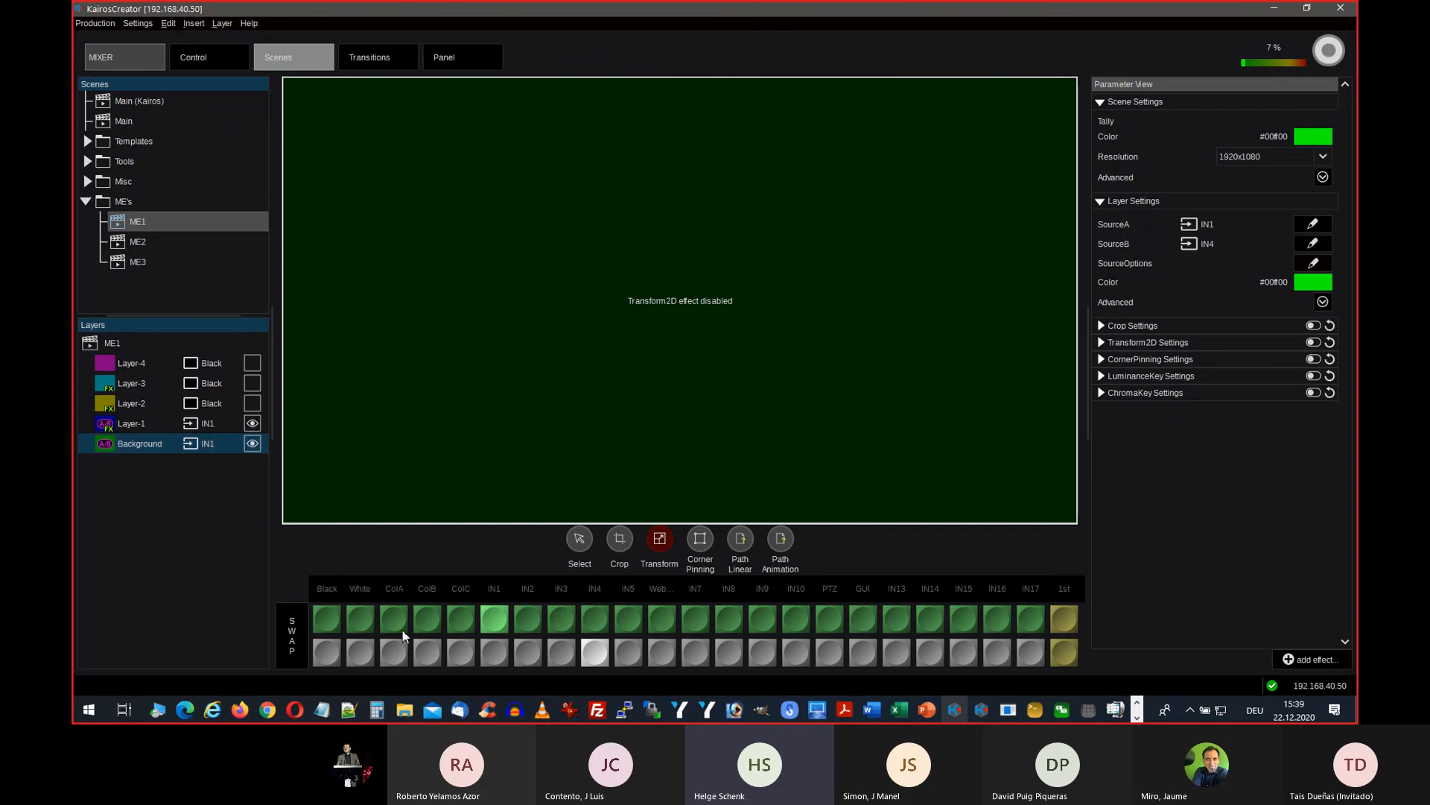
pyautogui.click(420, 620)
pyautogui.click(460, 654)
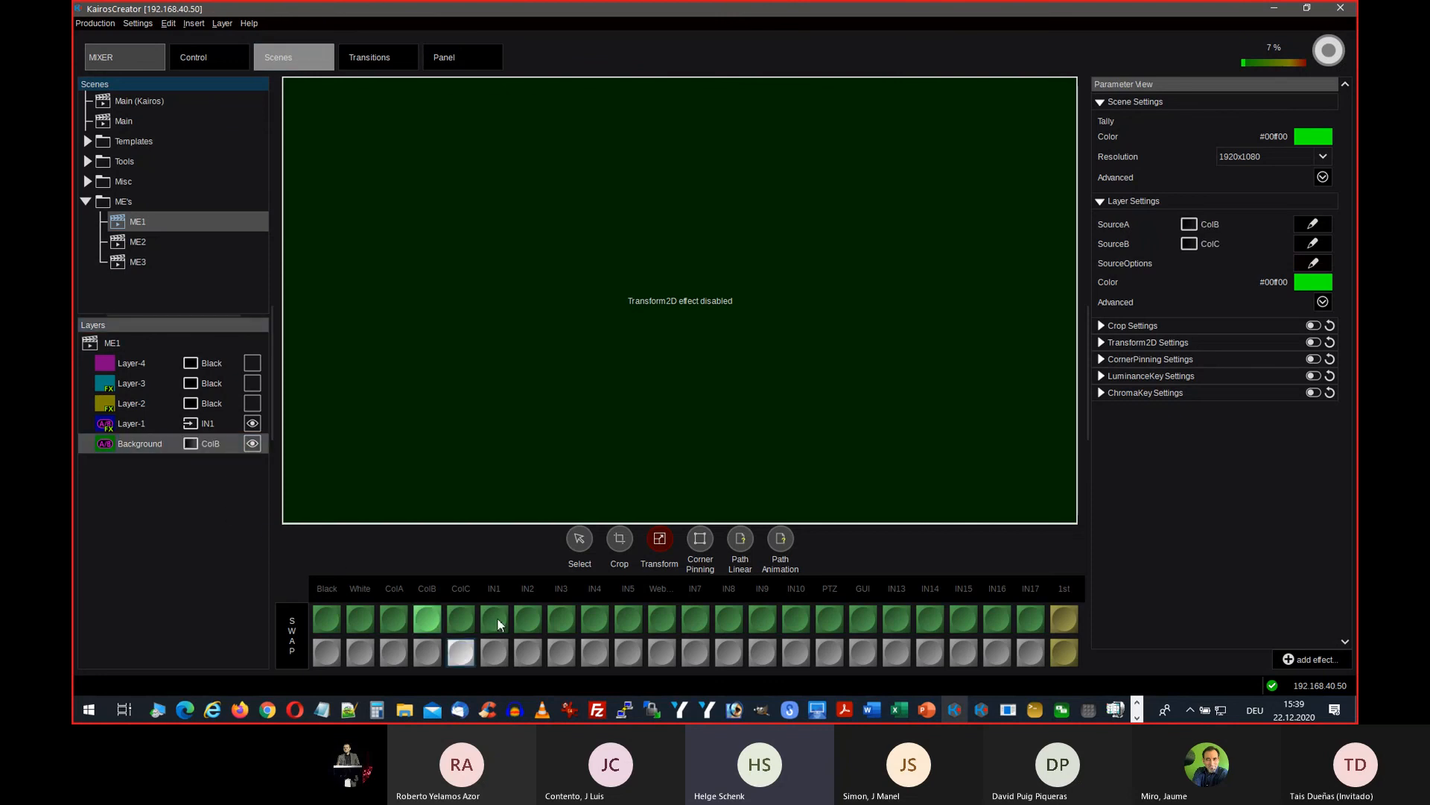
pyautogui.click(584, 540)
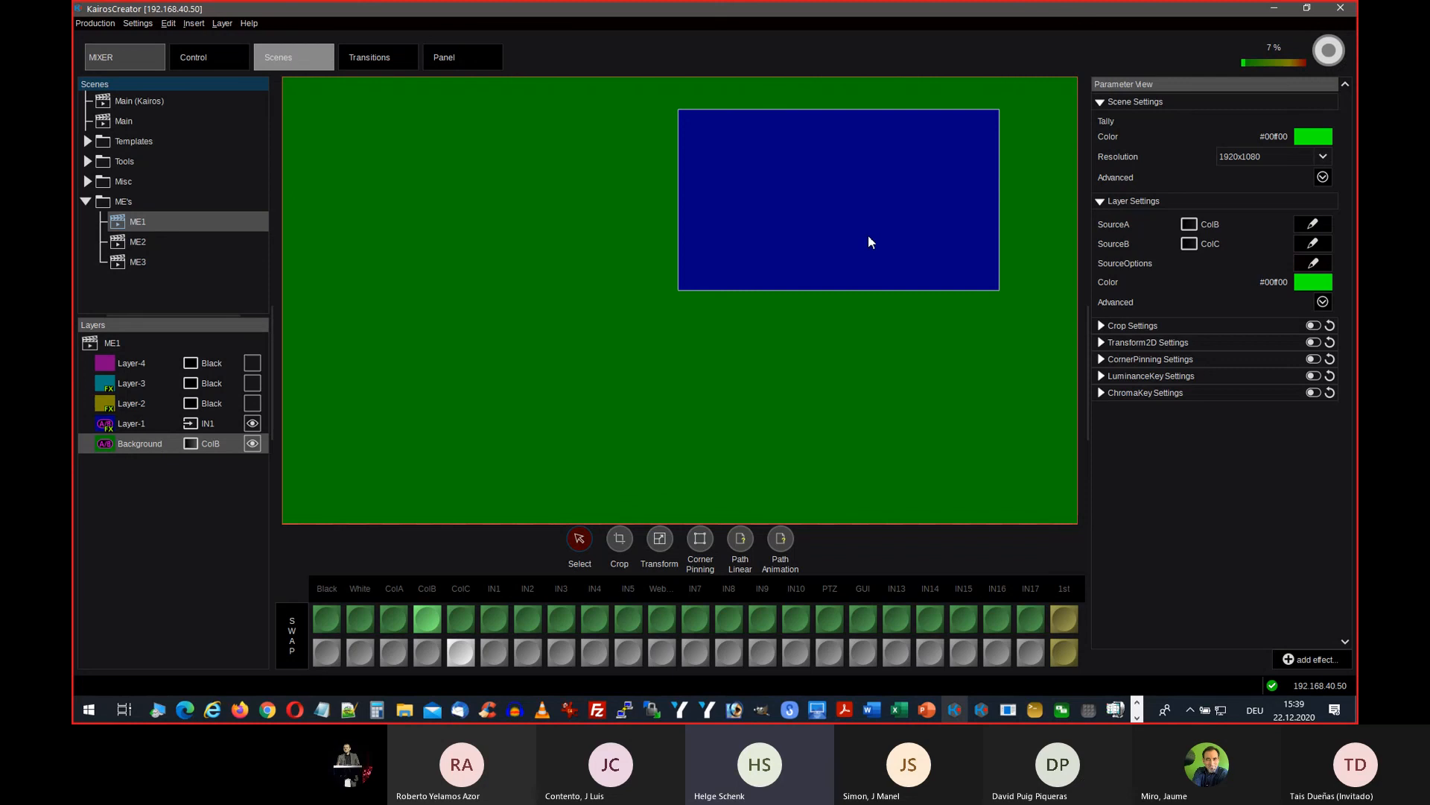
# Step: Go through ME1's transitions and open the multiviewer live view to examine ME1 and its preview
pyautogui.click(389, 67)
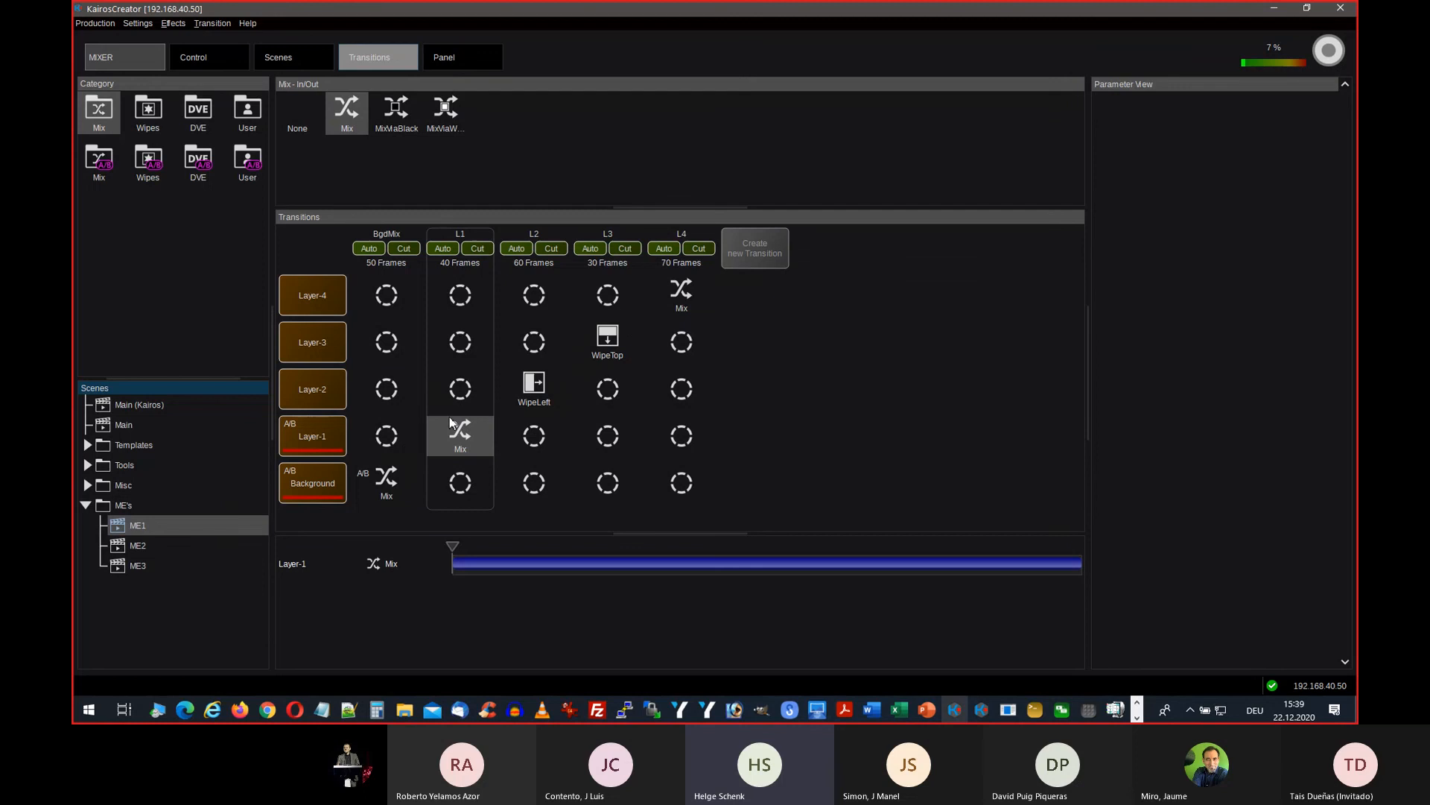
pyautogui.hotkey('alt', 'Tab')
pyautogui.hotkey('alt', 'Tab')
pyautogui.hotkey('ctrl', 'Tab')
pyautogui.hotkey('ctrl', 'Tab')
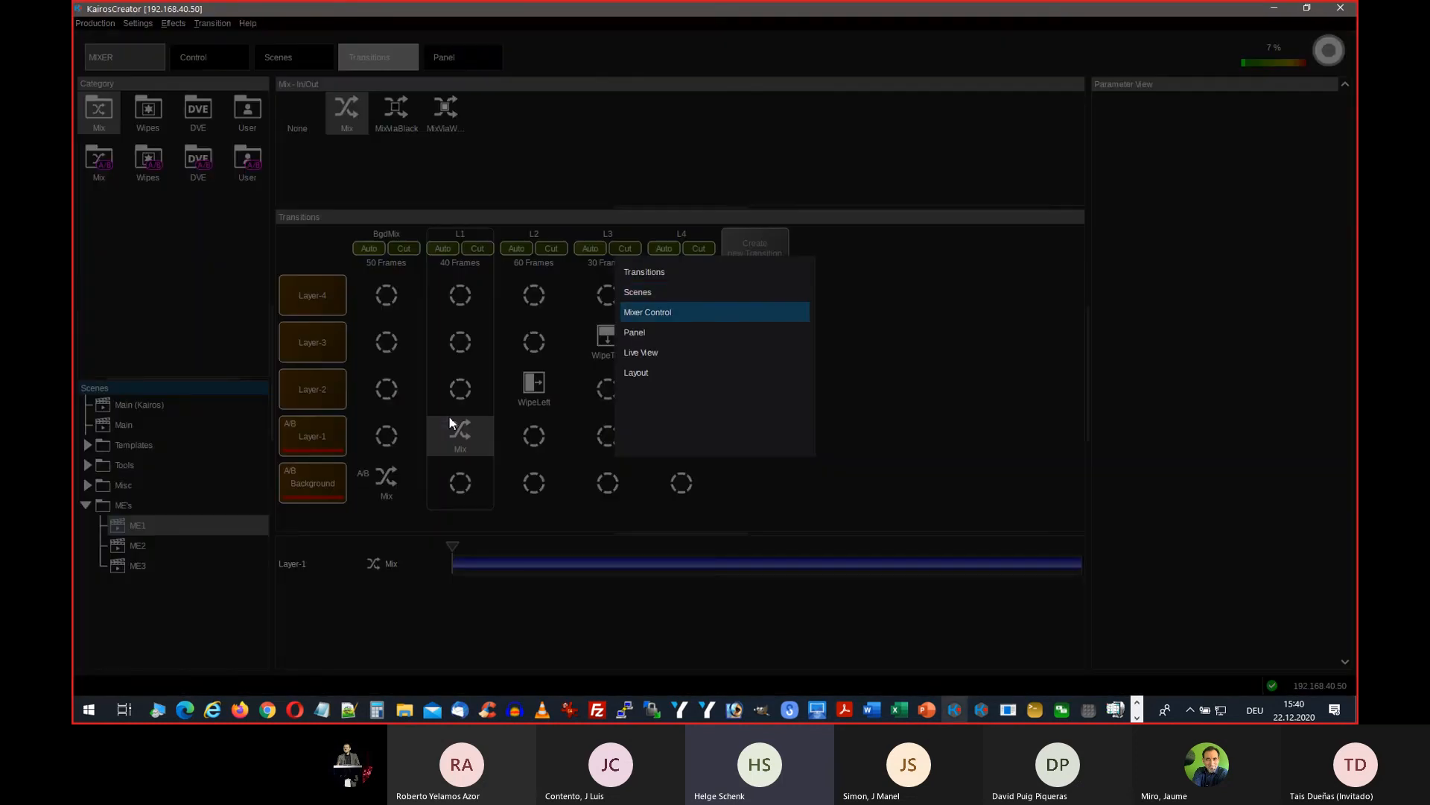
pyautogui.hotkey('ctrl', 'Tab')
pyautogui.hotkey('ctrl', 'Tab')
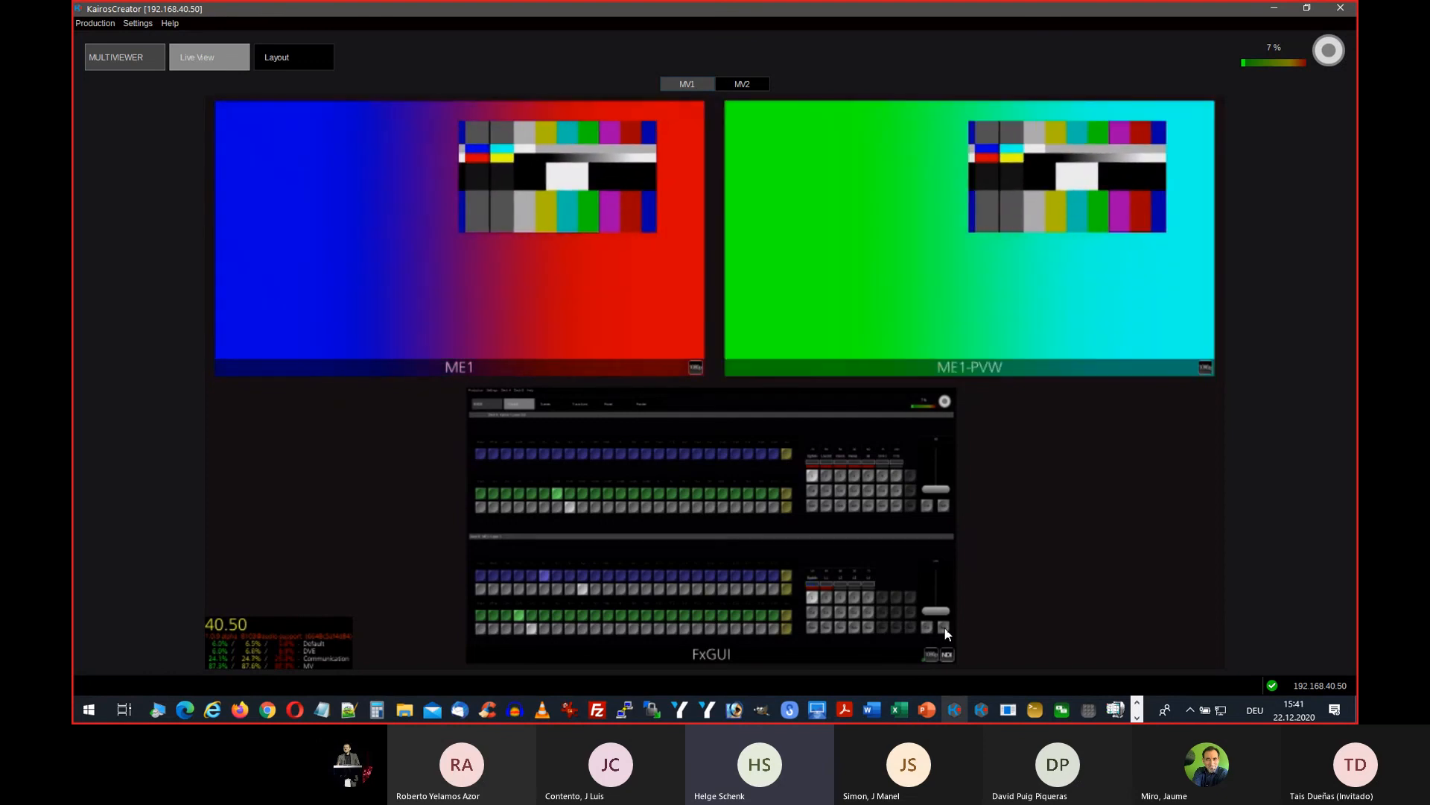
# Step: Select only the L1 transition for ME1, check its setup in the transitions grid, and run it from the live view
pyautogui.click(828, 598)
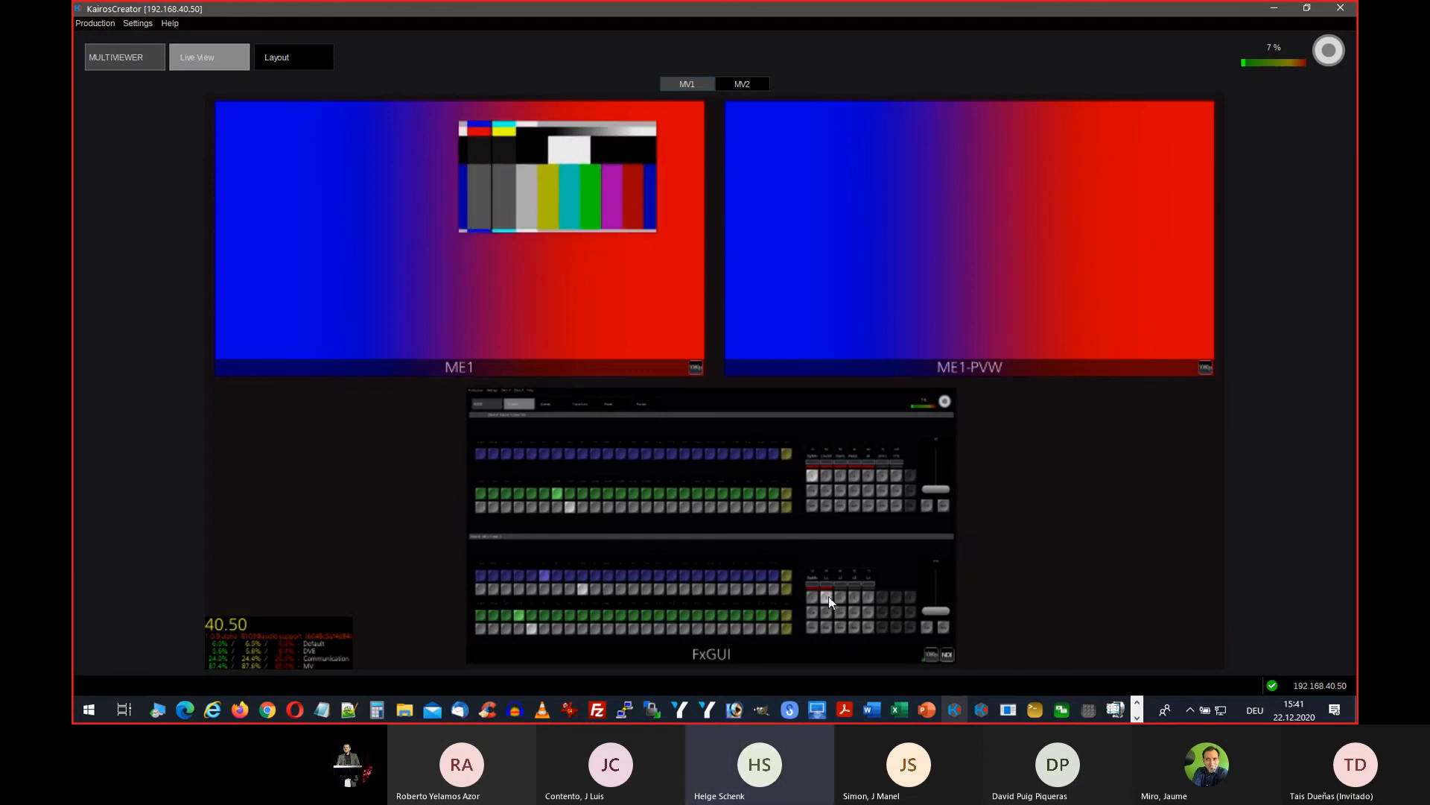
pyautogui.hotkey('ctrl', 'Tab')
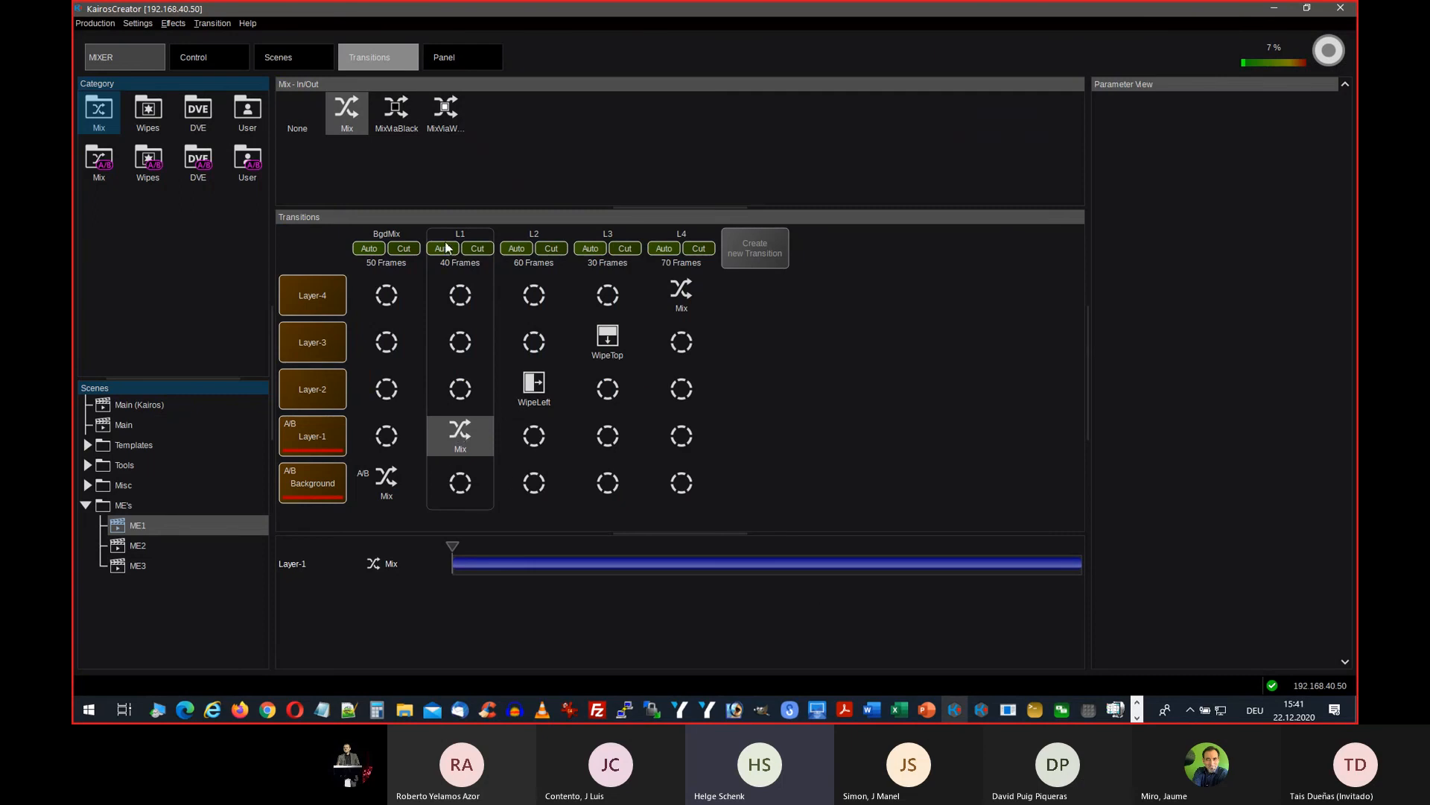
pyautogui.hotkey('ctrl', 'Tab')
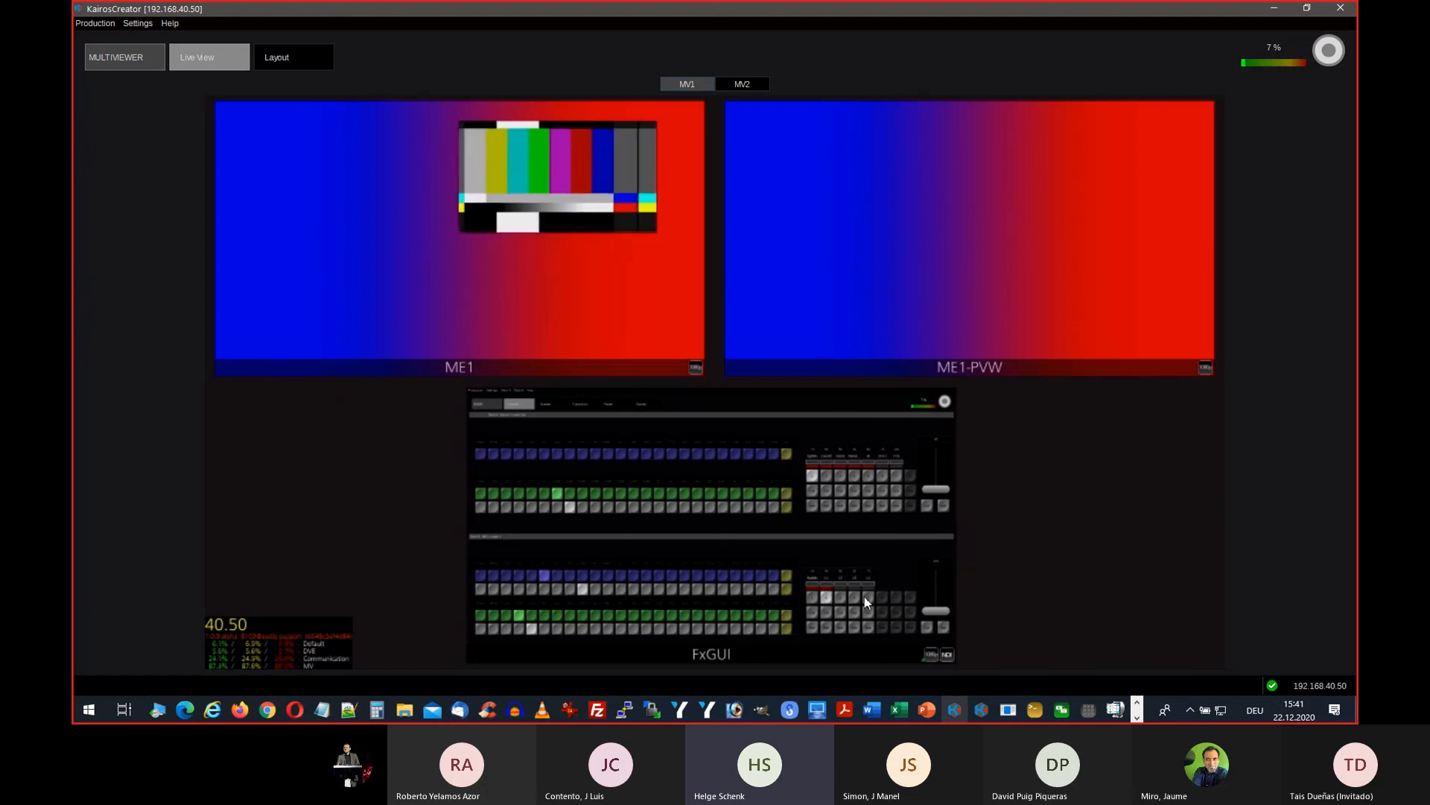
pyautogui.click(945, 628)
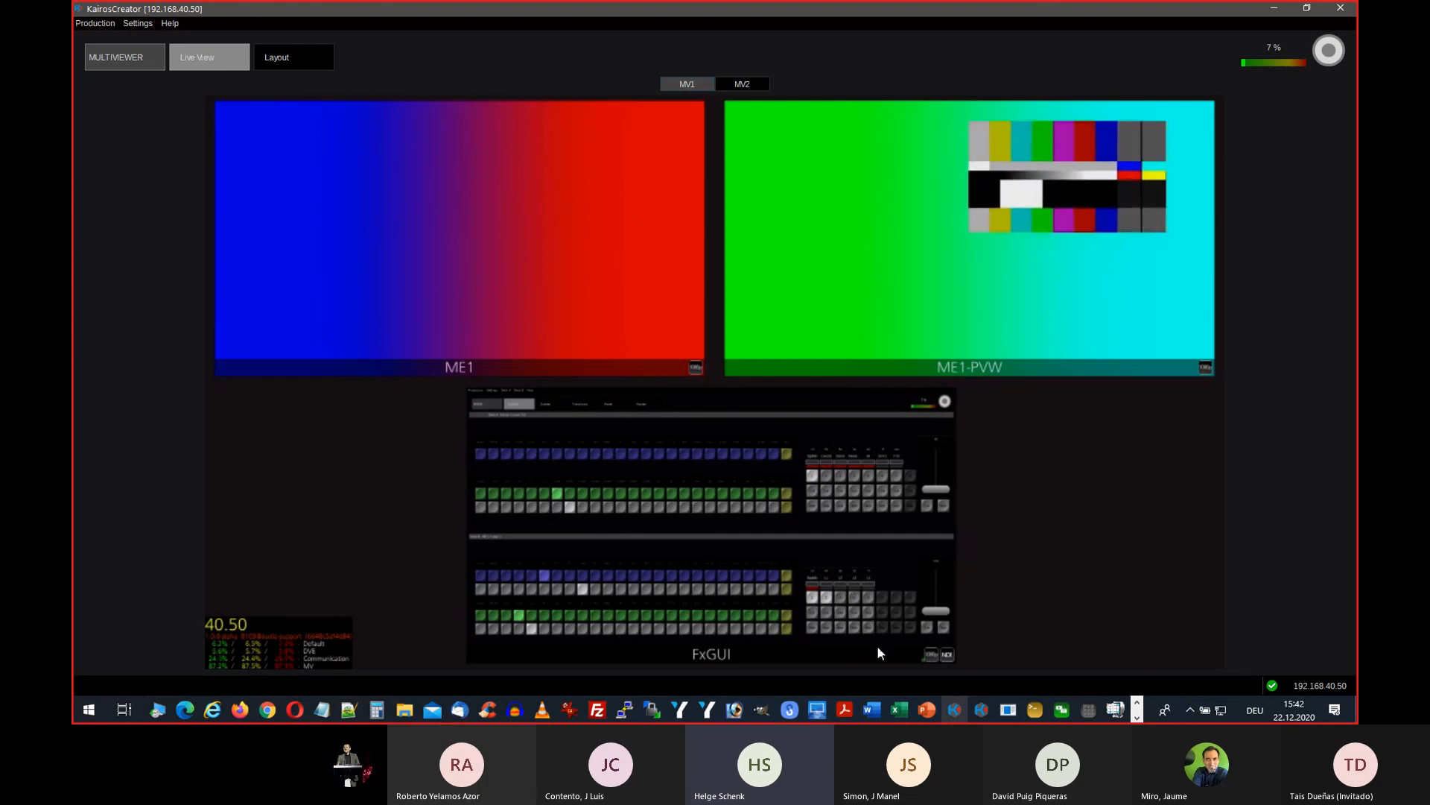
# Step: Run the combined BgdMix and L1 transition on ME1 repeatedly from the live view
pyautogui.click(933, 629)
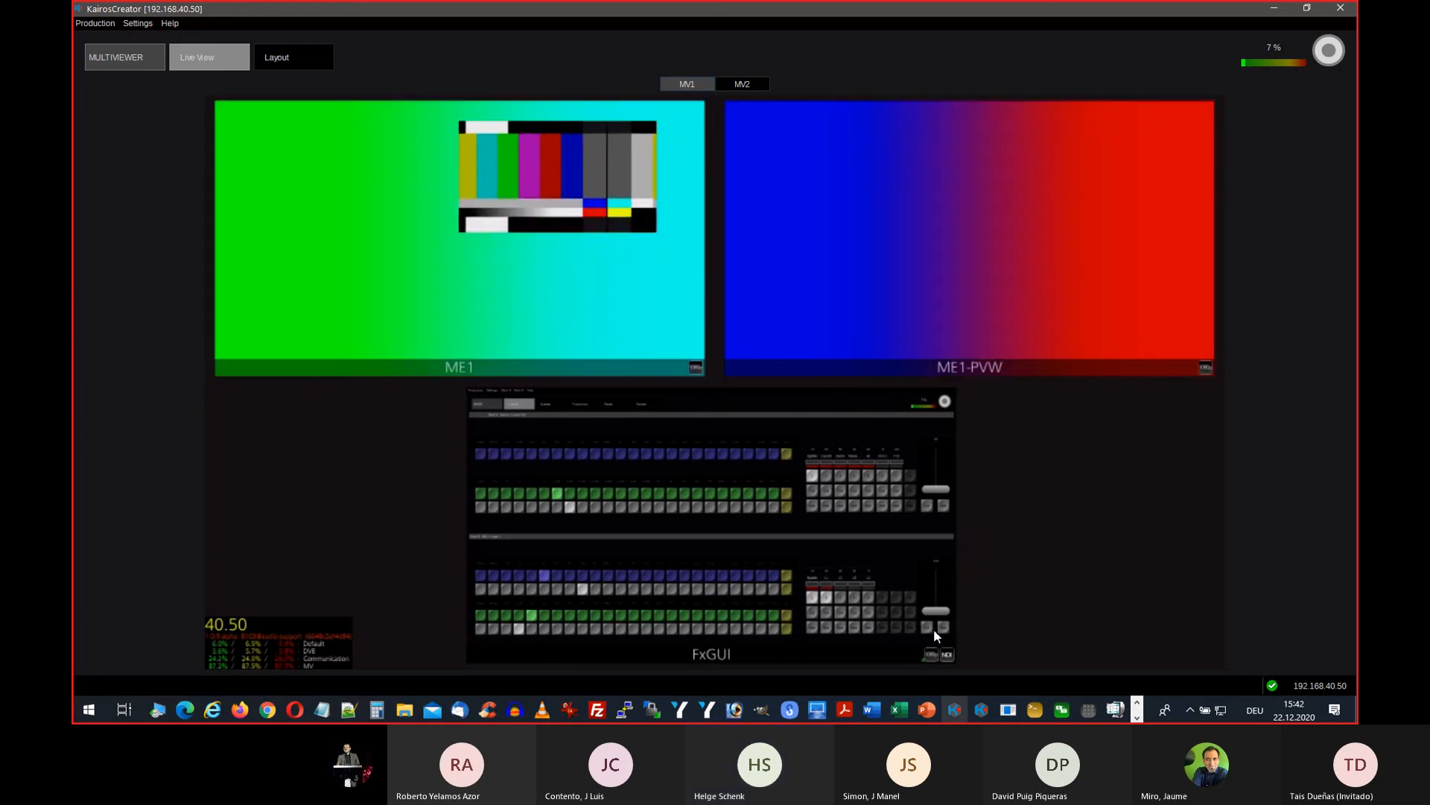
pyautogui.click(933, 628)
pyautogui.click(933, 628)
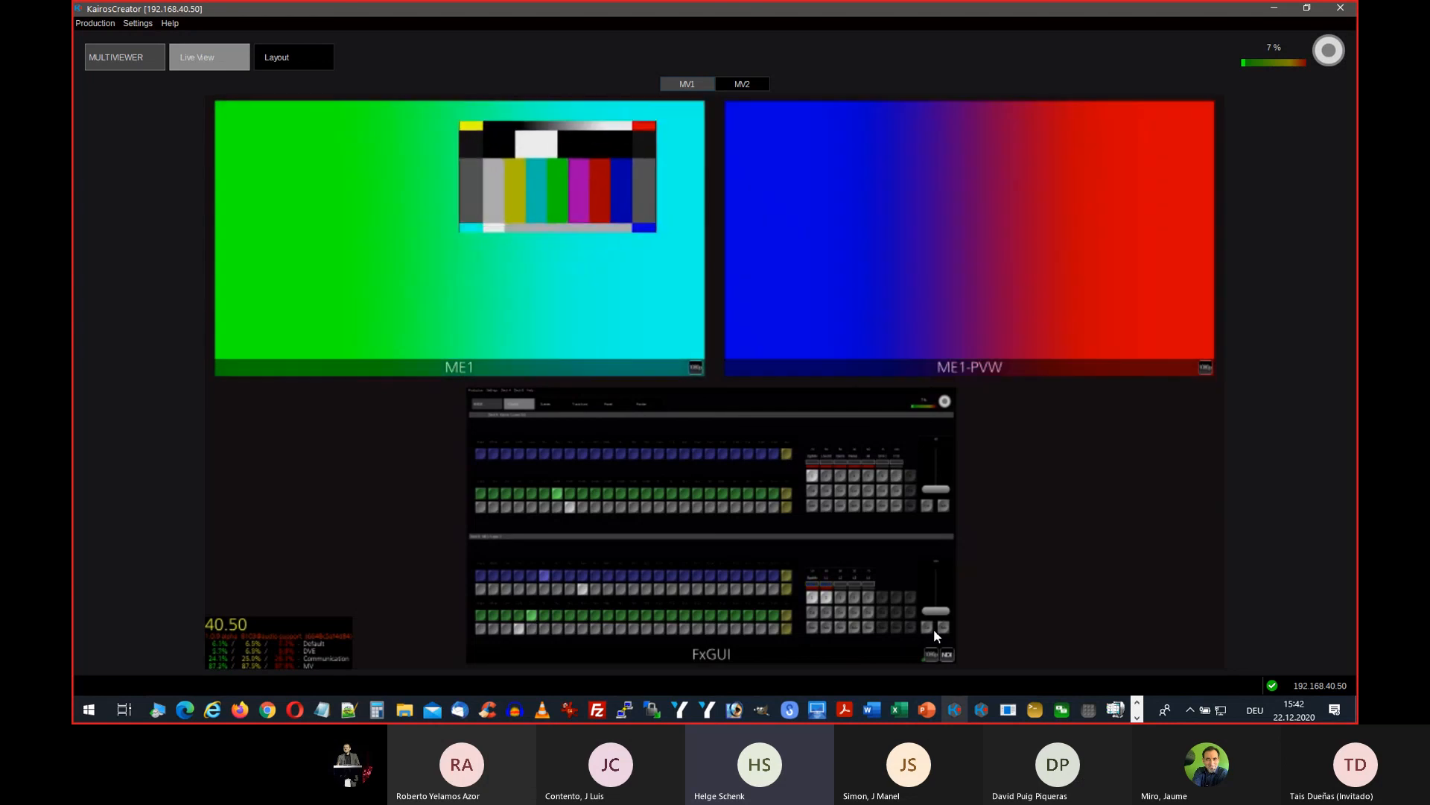
pyautogui.click(933, 628)
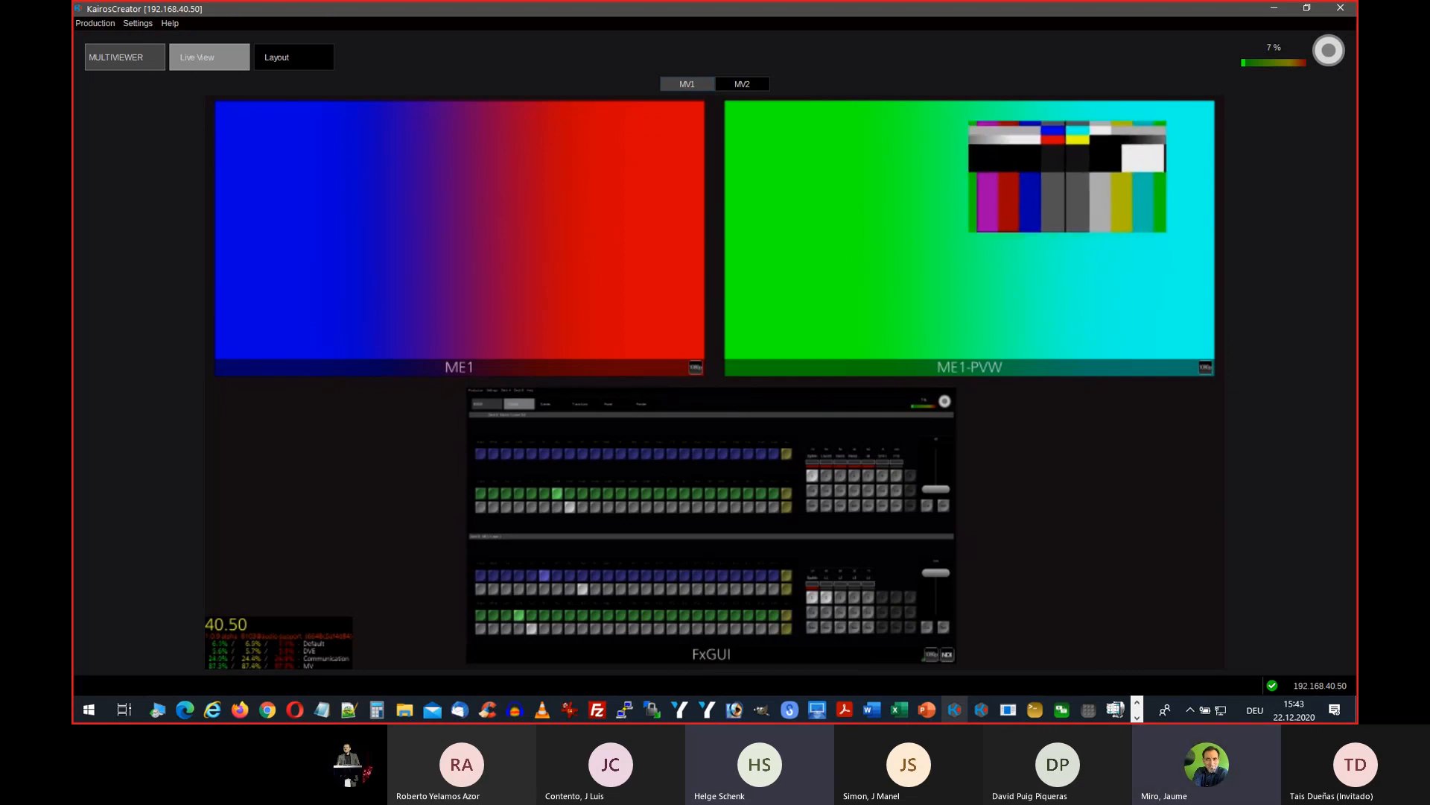
# Step: Close KairosCreator, switch to the Teams meeting and stop sharing the screen
pyautogui.click(1347, 13)
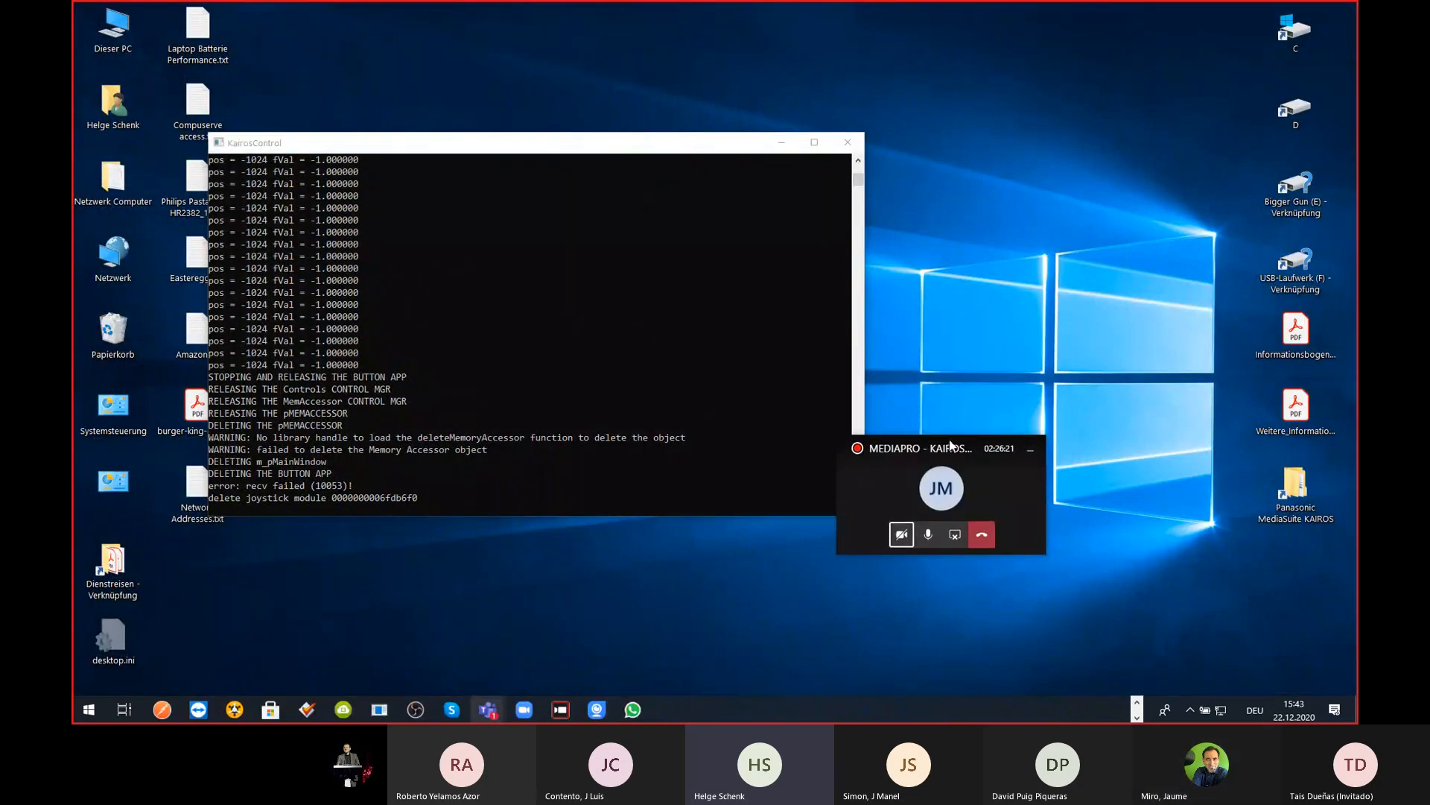
pyautogui.hotkey('alt', 'Tab')
pyautogui.hotkey('alt', 'Tab')
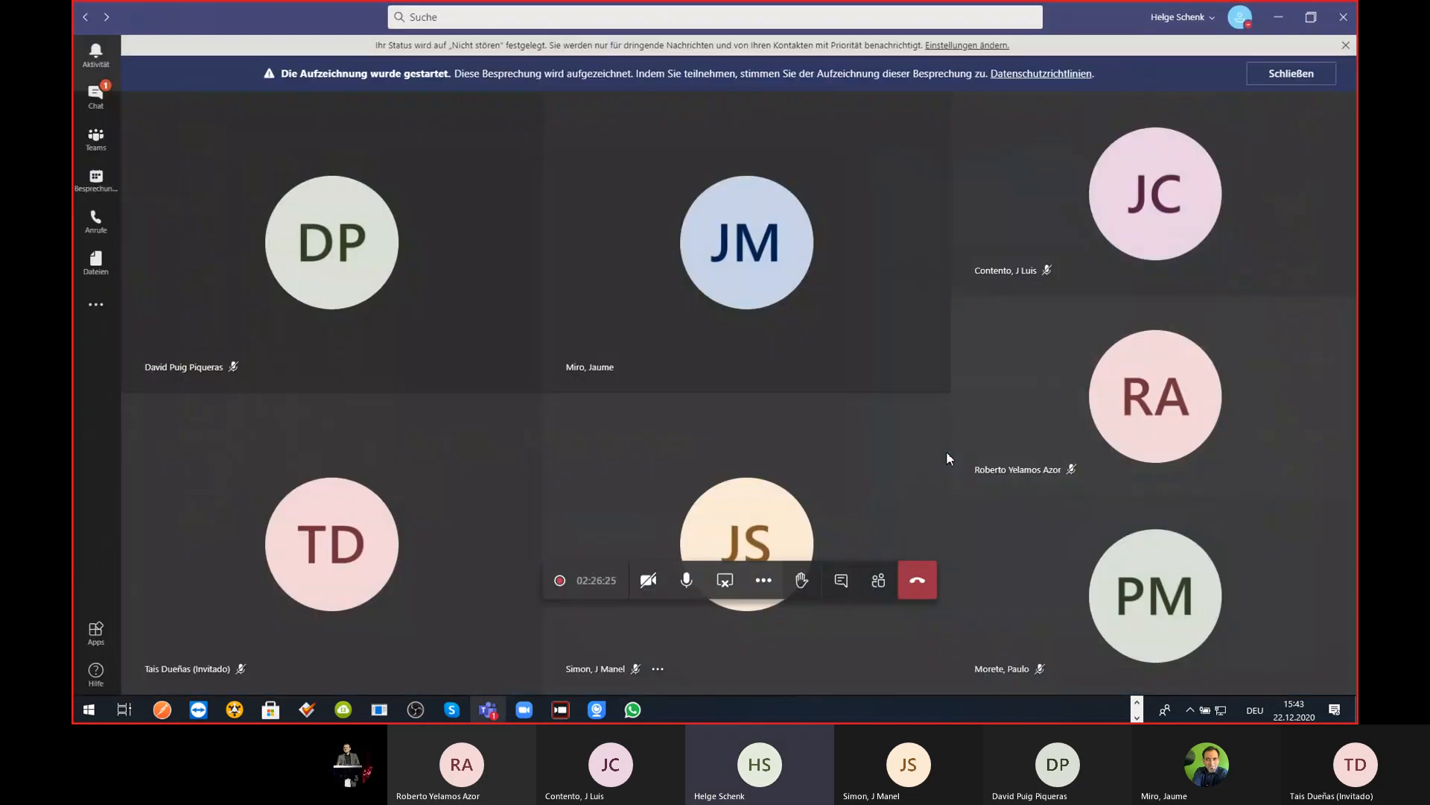
pyautogui.click(725, 582)
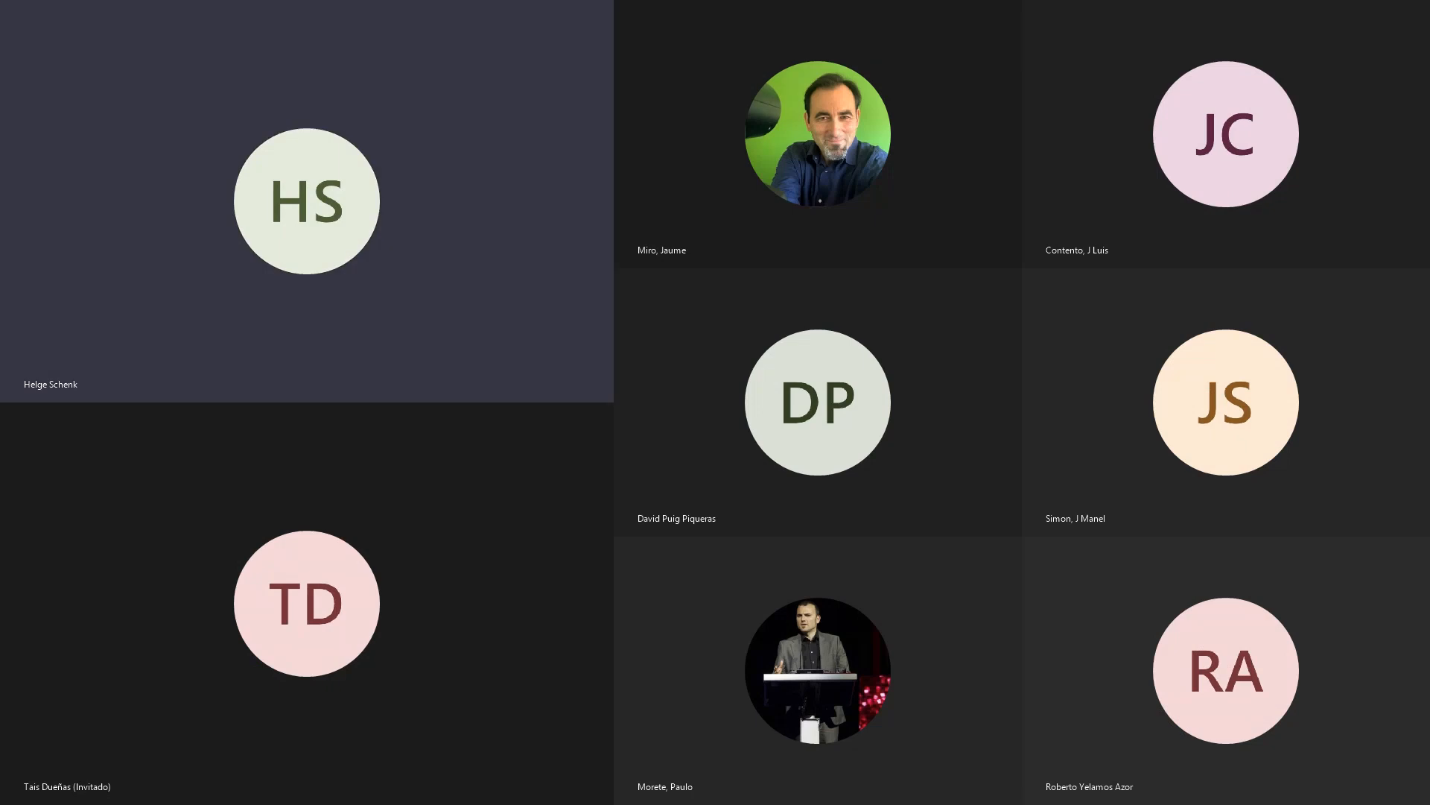